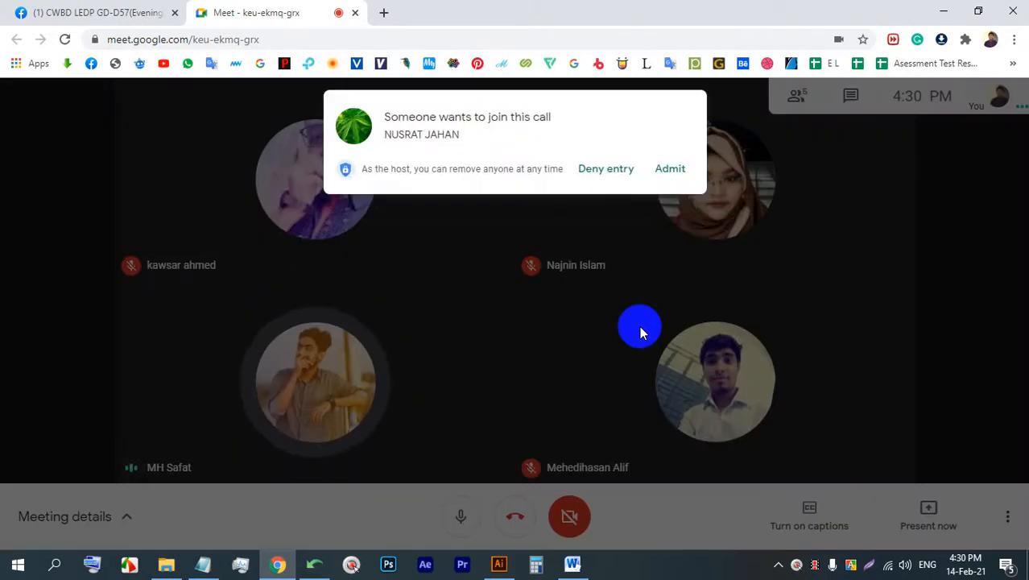
Admit the three participants who ask to join the call
{"action": "left_click", "coordinate": [670, 169]}
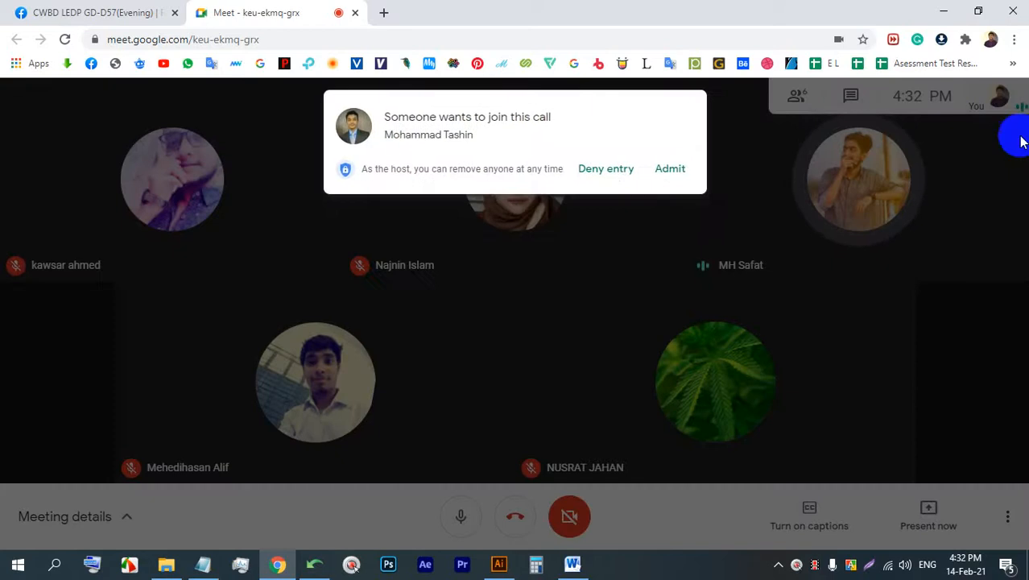
{"action": "left_click", "coordinate": [670, 169]}
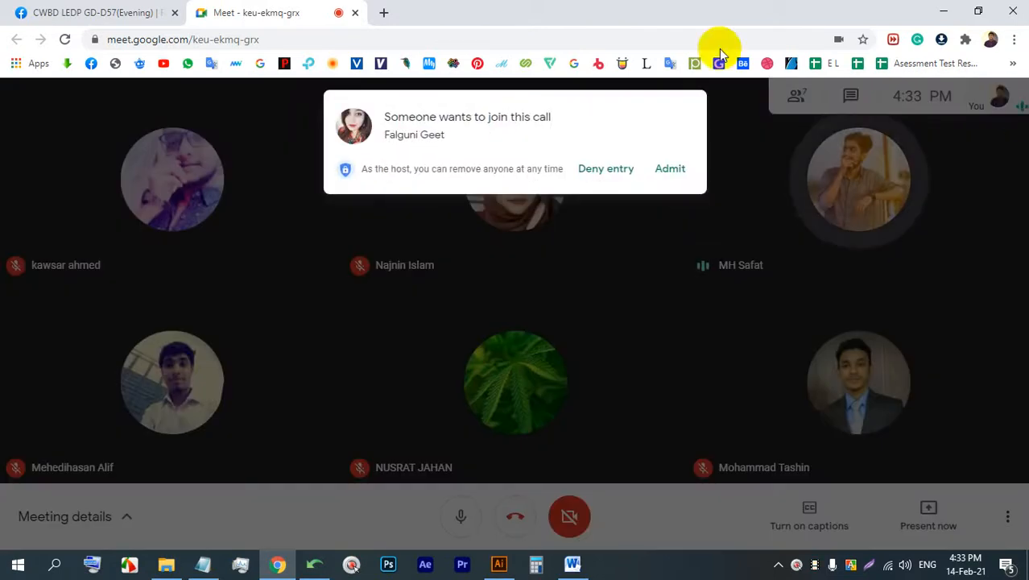
{"action": "left_click", "coordinate": [672, 167]}
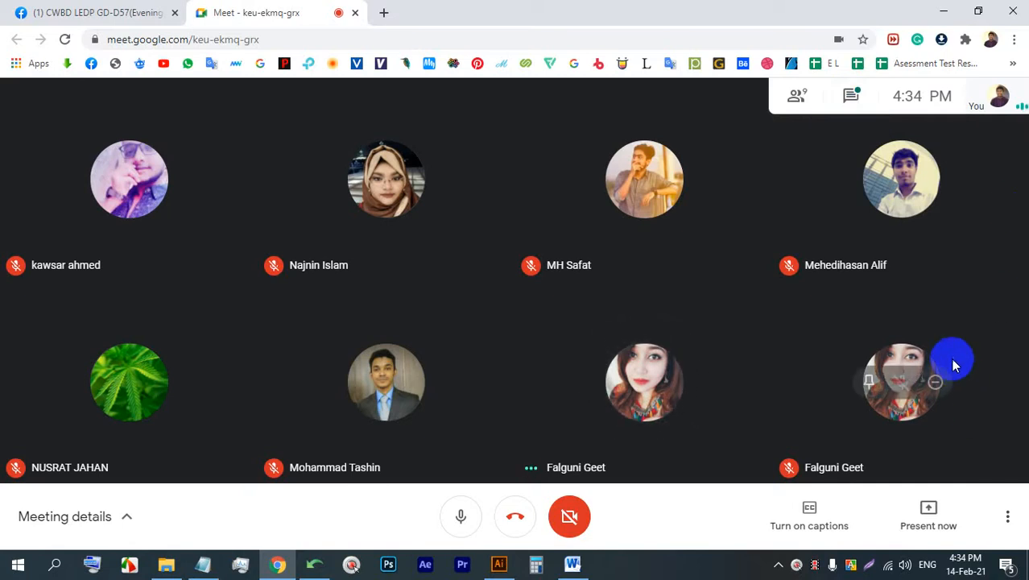
Present the entire screen to everyone in the meeting
{"action": "left_click", "coordinate": [942, 501]}
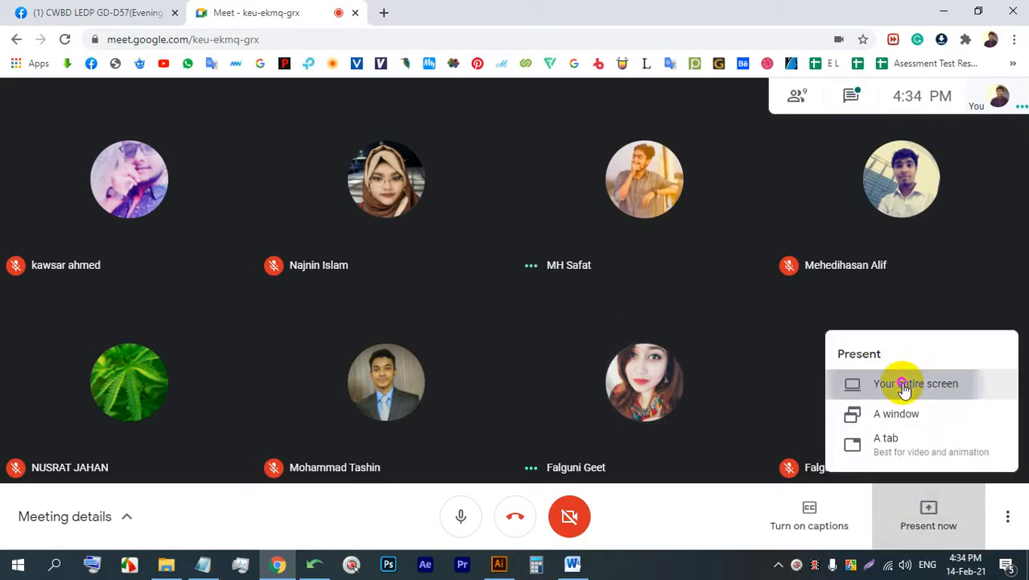
{"action": "left_click", "coordinate": [903, 386]}
{"action": "left_click", "coordinate": [636, 358]}
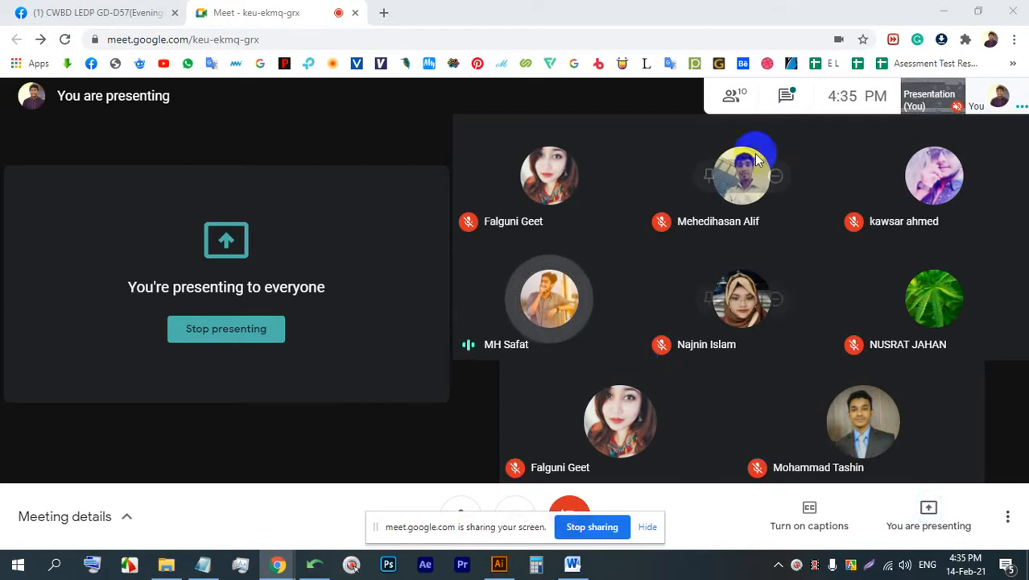
Open the meeting chat and highlight the message complaining about five card charges
{"action": "left_click", "coordinate": [780, 98]}
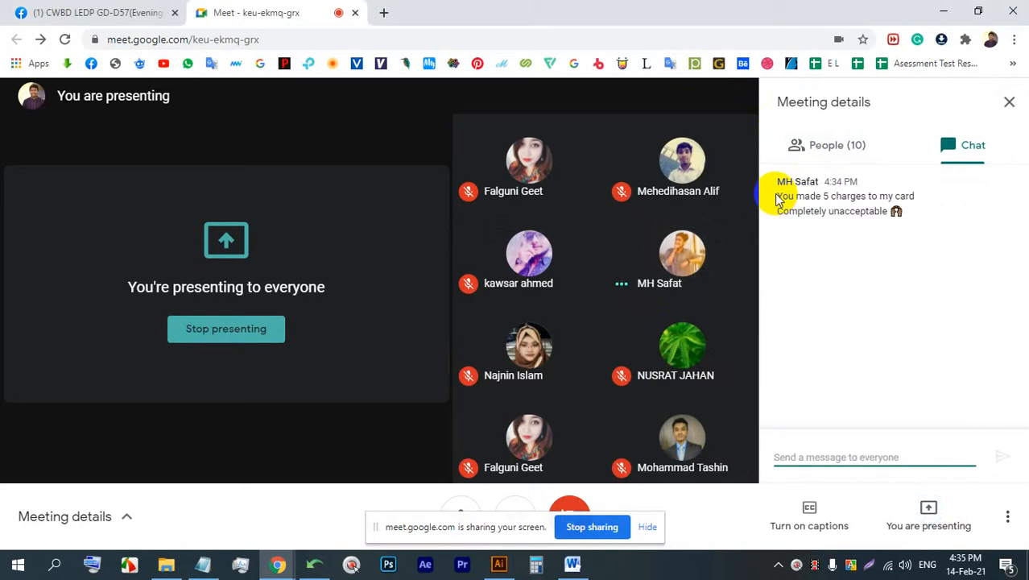
{"action": "left_click_drag", "start_coordinate": [825, 195], "coordinate": [924, 201]}
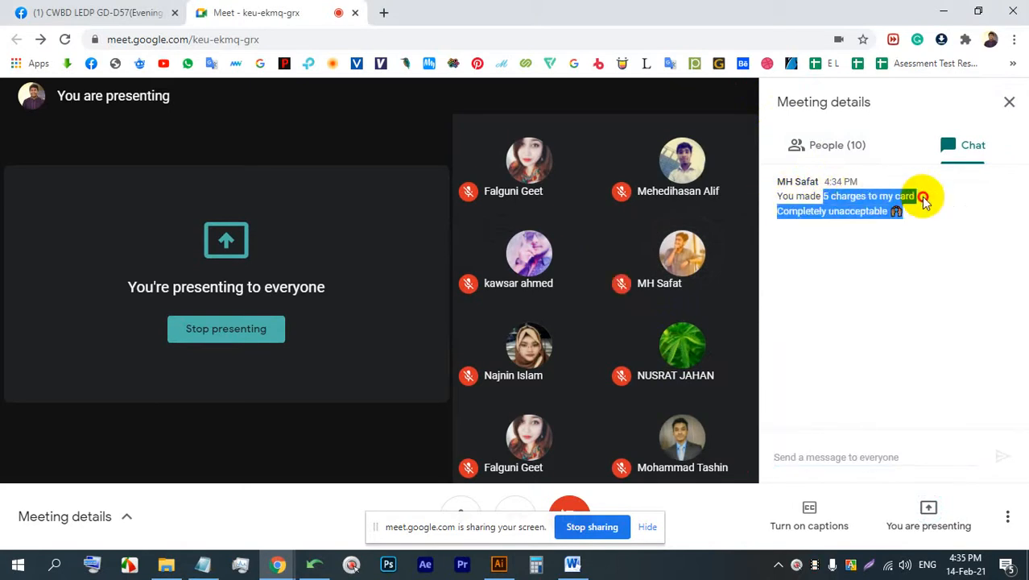
{"action": "left_click", "coordinate": [825, 209]}
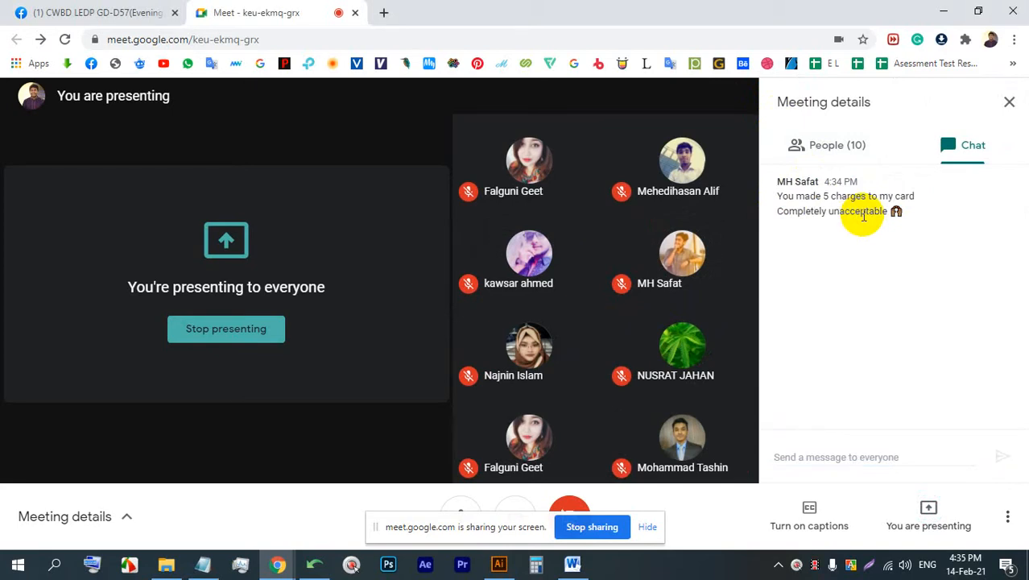
Send the message 7.25 to everyone in the chat and admit the participant waiting to join
{"action": "left_click", "coordinate": [786, 457]}
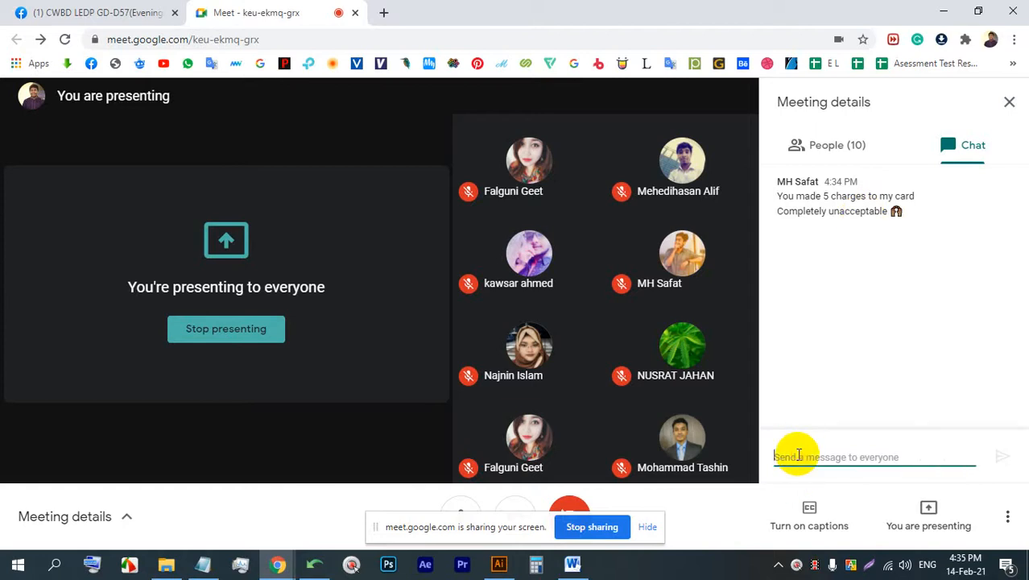
{"action": "type", "text": "?.25"}
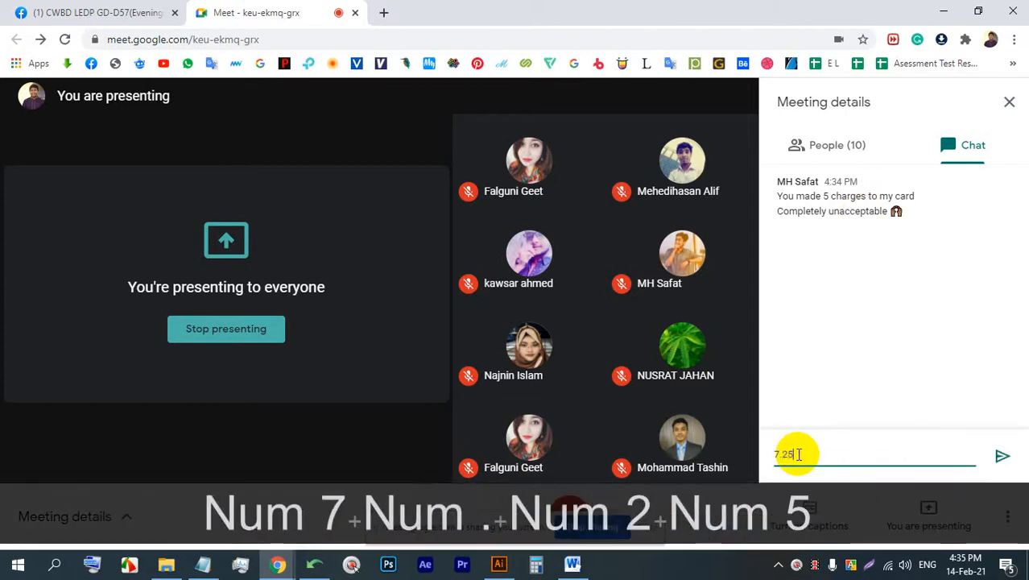
{"action": "key", "text": "Return"}
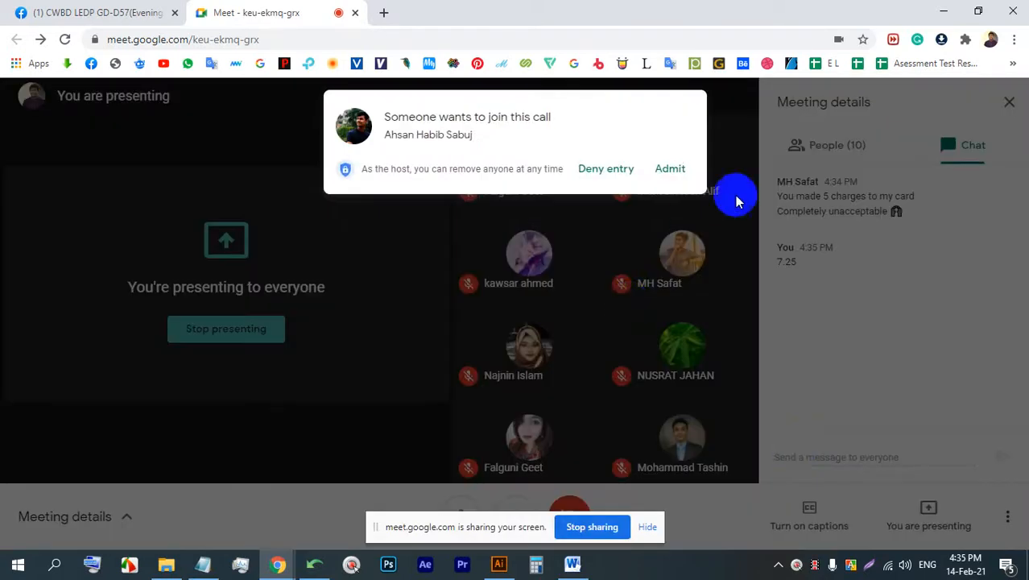
{"action": "left_click", "coordinate": [670, 169]}
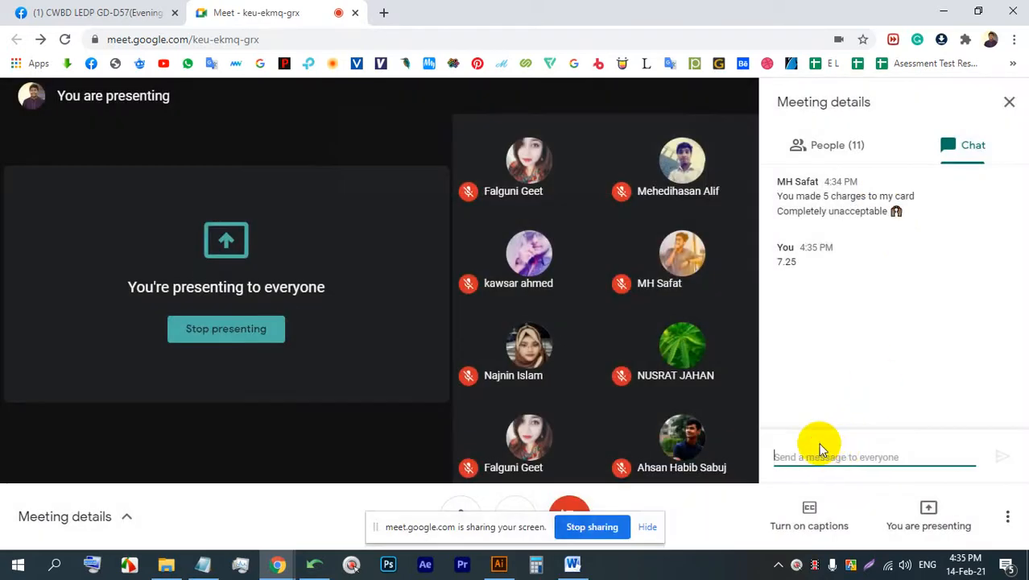
Send the message 50+2.5 in the meeting chat and highlight it together with the 7.25 message
{"action": "type", "text": "50"}
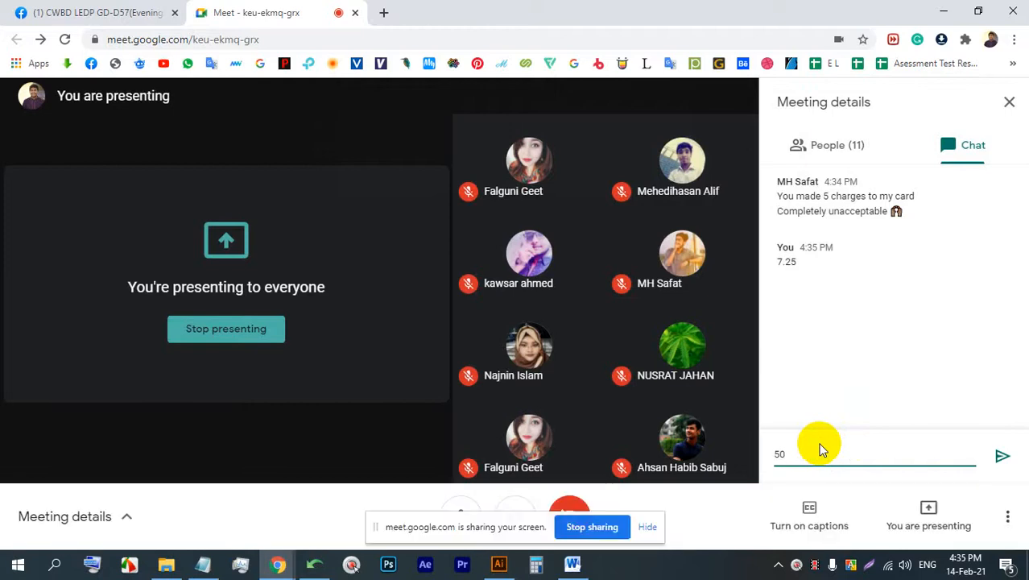
{"action": "type", "text": "+"}
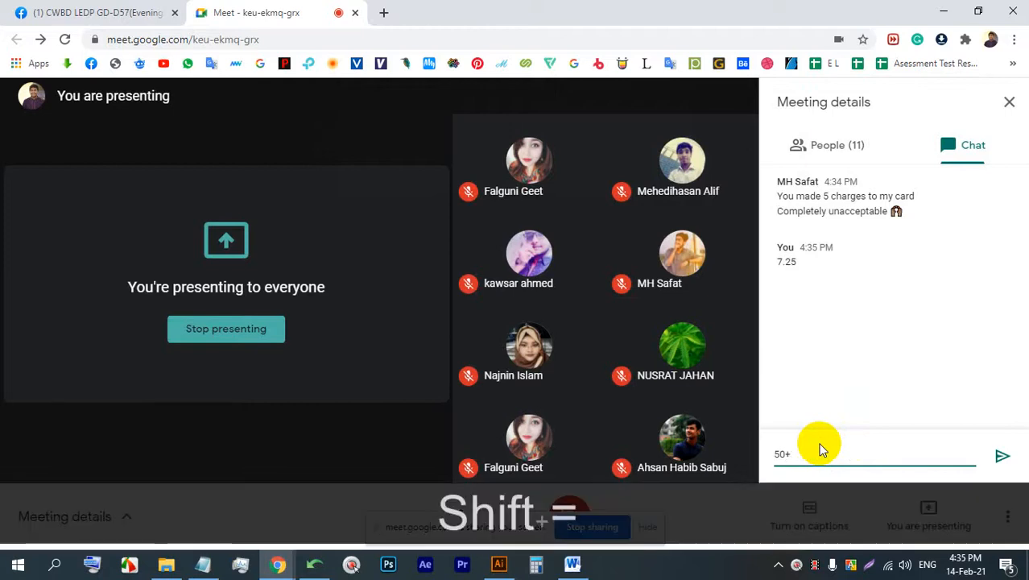
{"action": "type", "text": "2.5"}
{"action": "key", "text": "Return"}
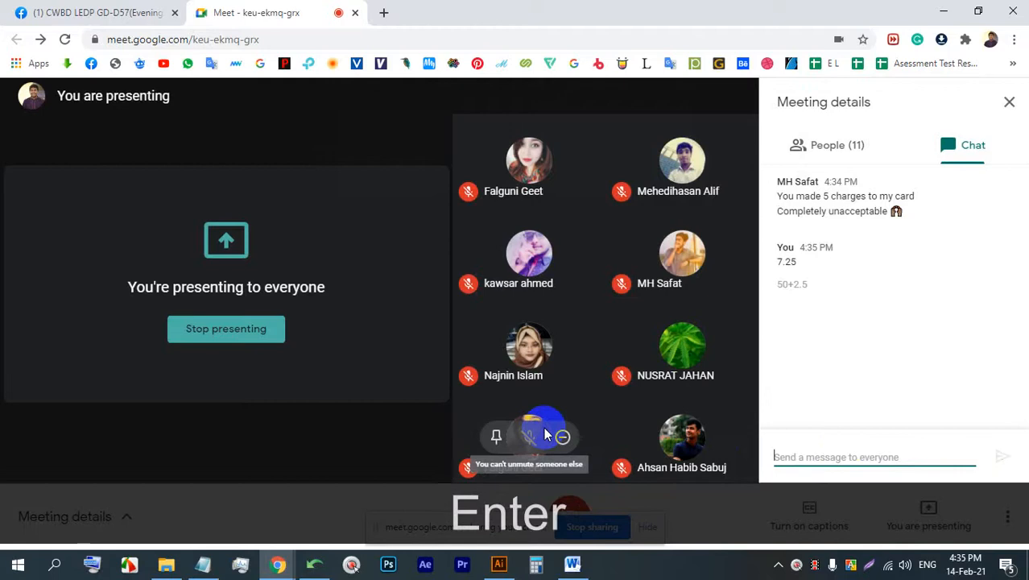
{"action": "left_click_drag", "start_coordinate": [867, 292], "coordinate": [770, 259]}
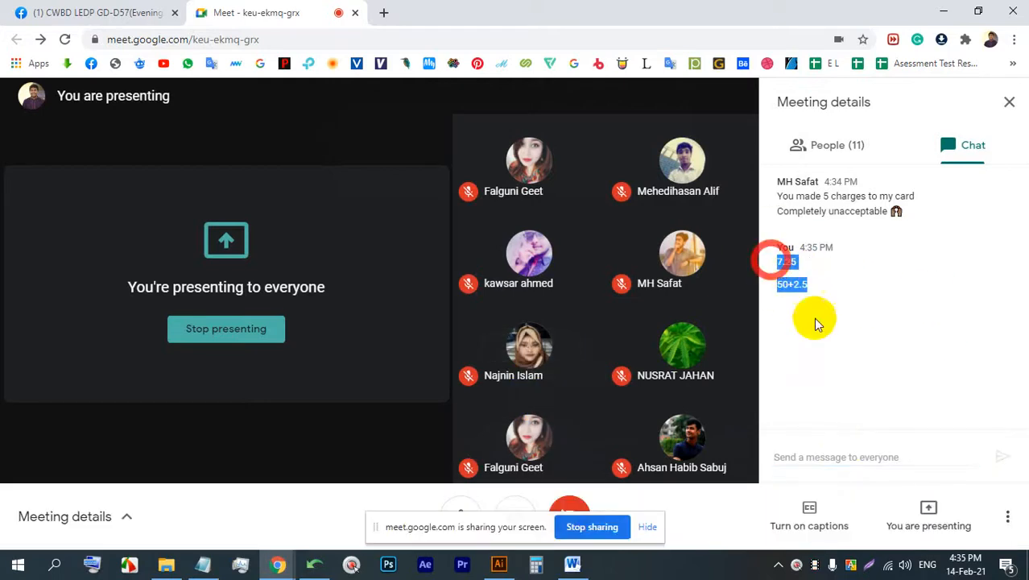
Send the message 100+5 to everyone in the meeting chat
{"action": "left_click", "coordinate": [826, 457]}
{"action": "type", "text": "100"}
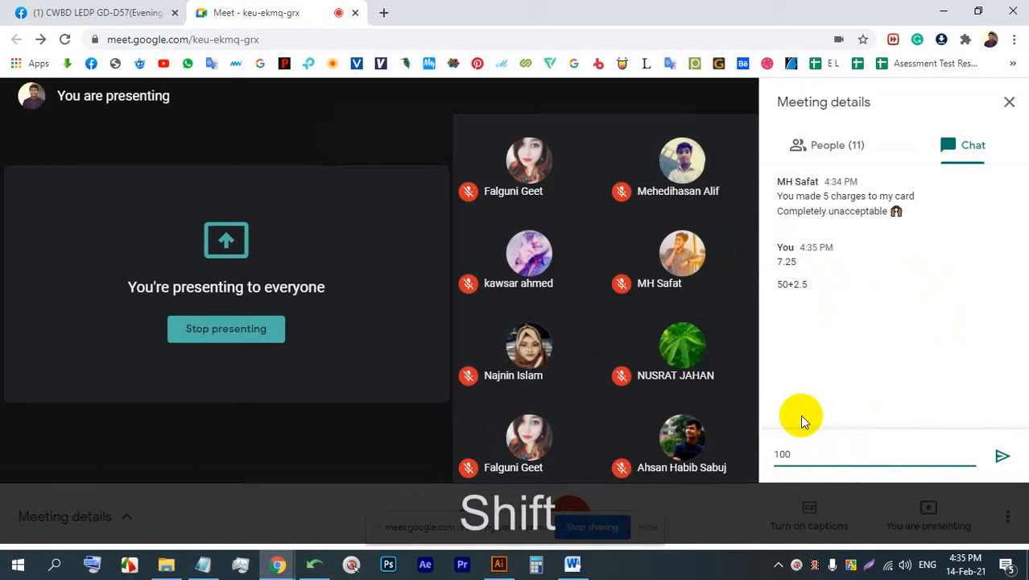
{"action": "type", "text": "+5"}
{"action": "mouse_move", "coordinate": [692, 442]}
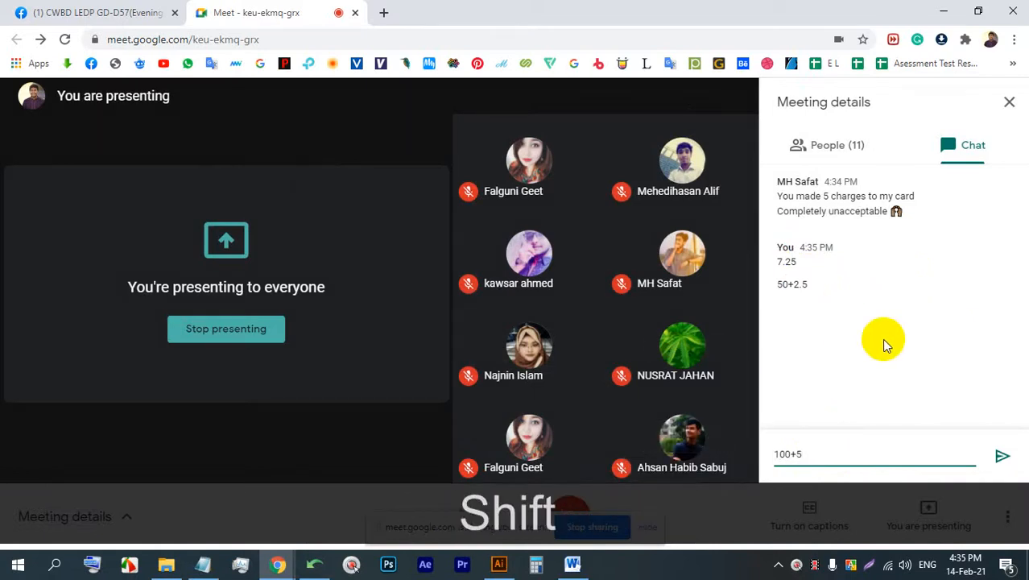
{"action": "type", "text": "\\"}
{"action": "key", "text": "BackSpace"}
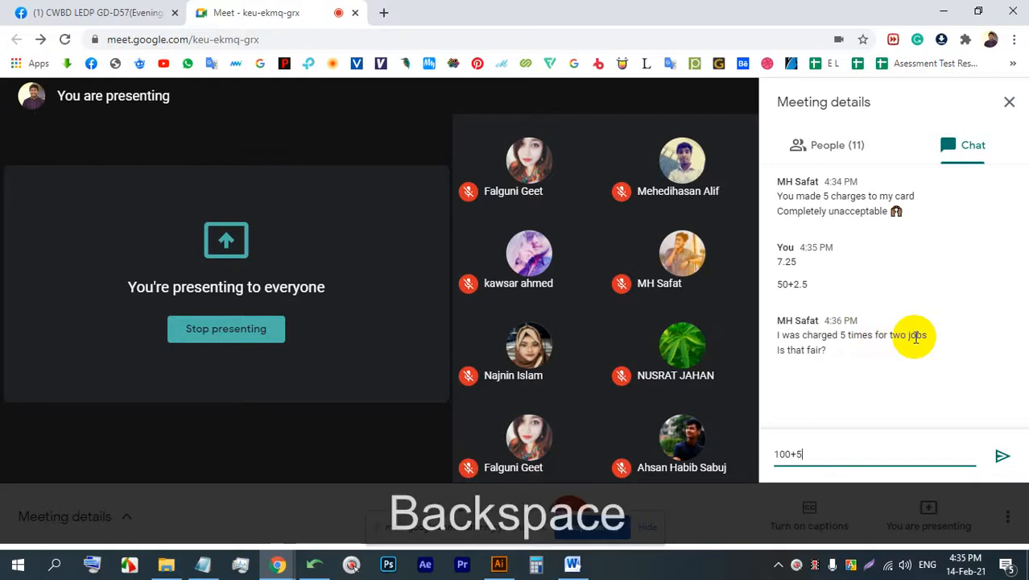
{"action": "left_click", "coordinate": [1003, 456]}
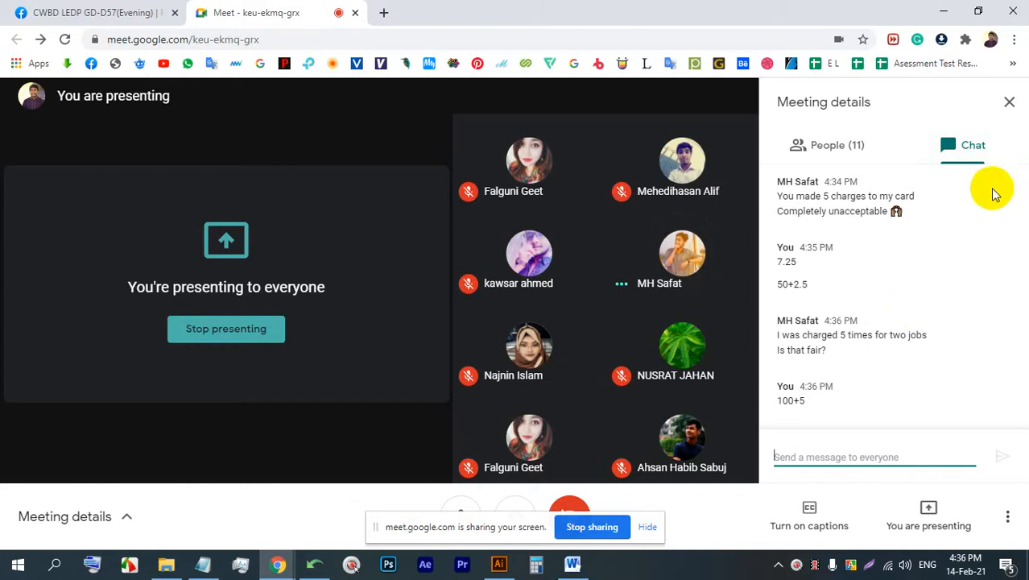
Switch to the Facebook group, hide the screen-sharing notice and view the posted Valentine's Day design enlarged
{"action": "left_click", "coordinate": [69, 12]}
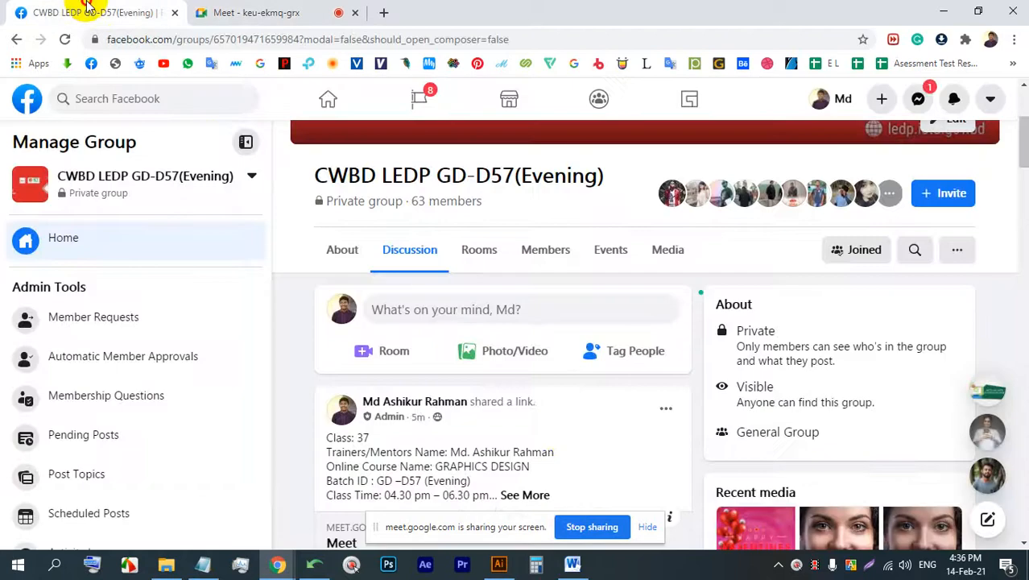
{"action": "left_click", "coordinate": [647, 527]}
{"action": "scroll", "coordinate": [540, 373], "scroll_direction": "down", "scroll_amount": 5}
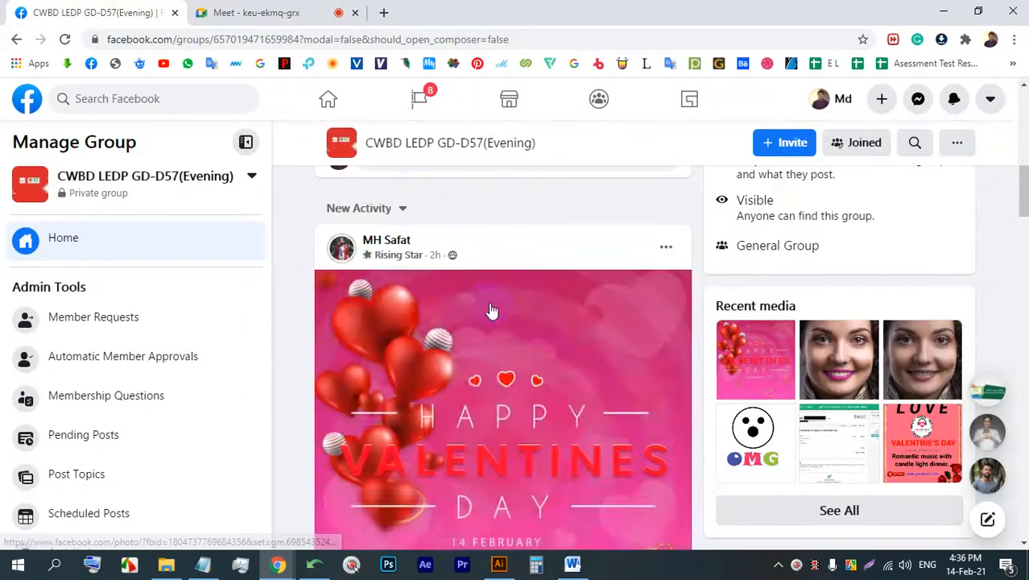
{"action": "left_click", "coordinate": [535, 393]}
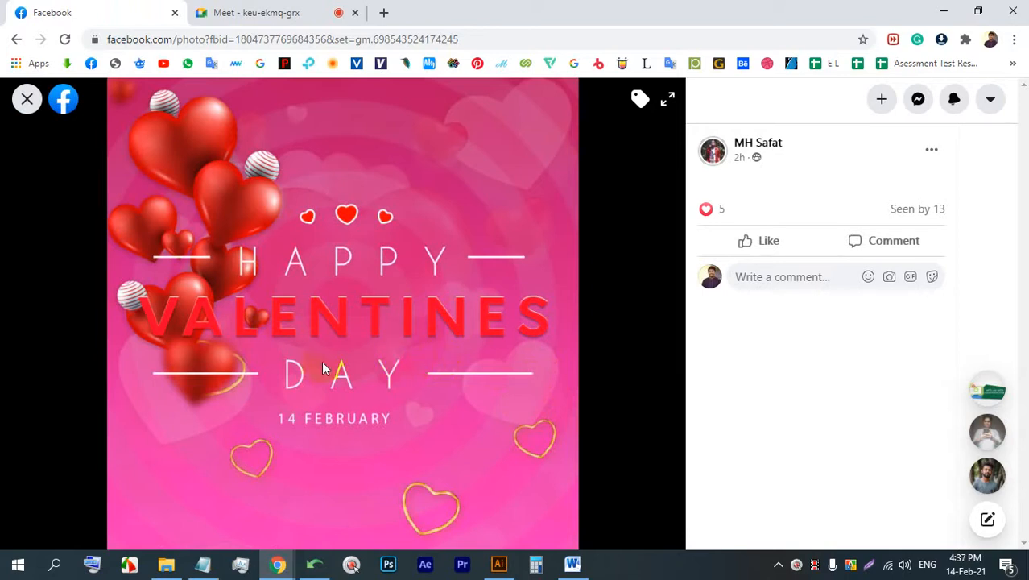
{"action": "left_click", "coordinate": [25, 98]}
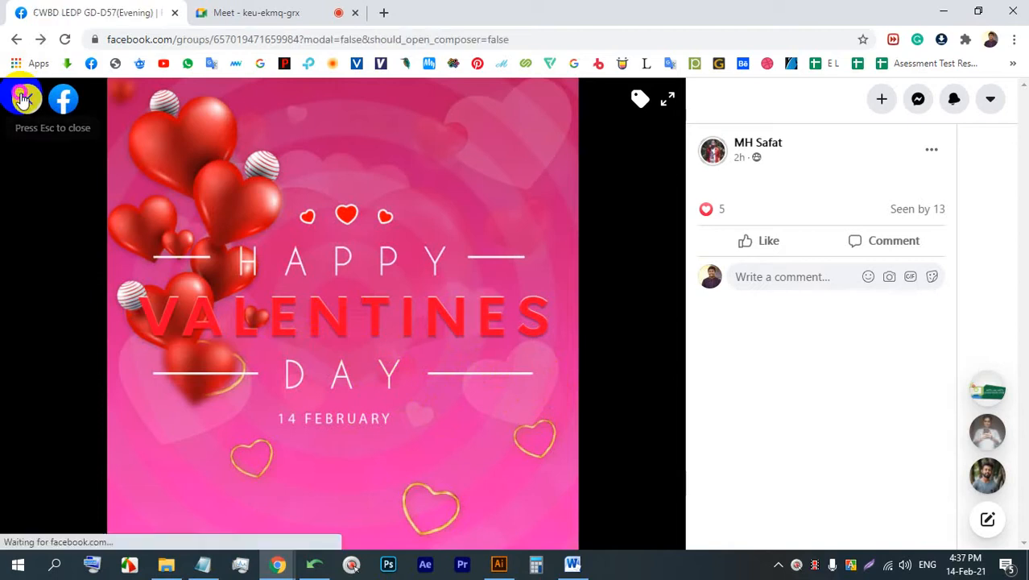
Compare the original and retouched portraits in the skin retouching post by alternating between the two photos
{"action": "scroll", "coordinate": [505, 287], "scroll_direction": "down", "scroll_amount": 1}
{"action": "scroll", "coordinate": [516, 269], "scroll_direction": "up", "scroll_amount": 2}
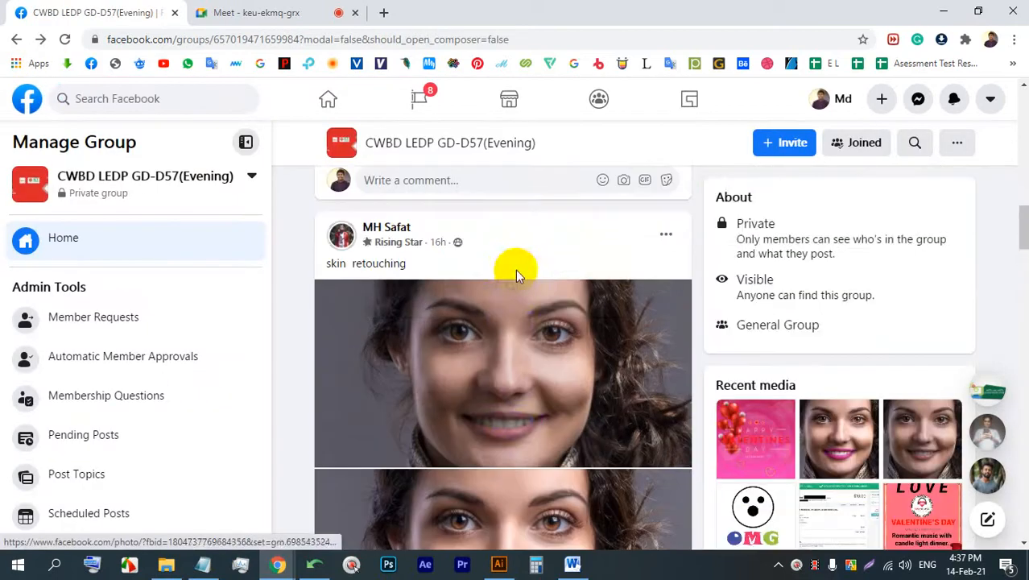
{"action": "left_click", "coordinate": [510, 326]}
{"action": "left_click", "coordinate": [657, 314]}
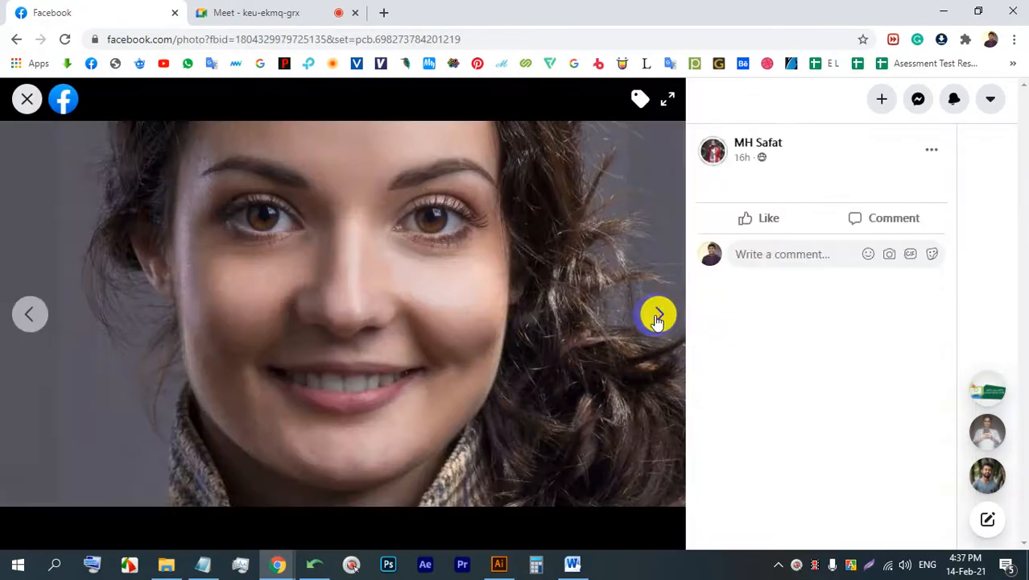
{"action": "left_click", "coordinate": [28, 313]}
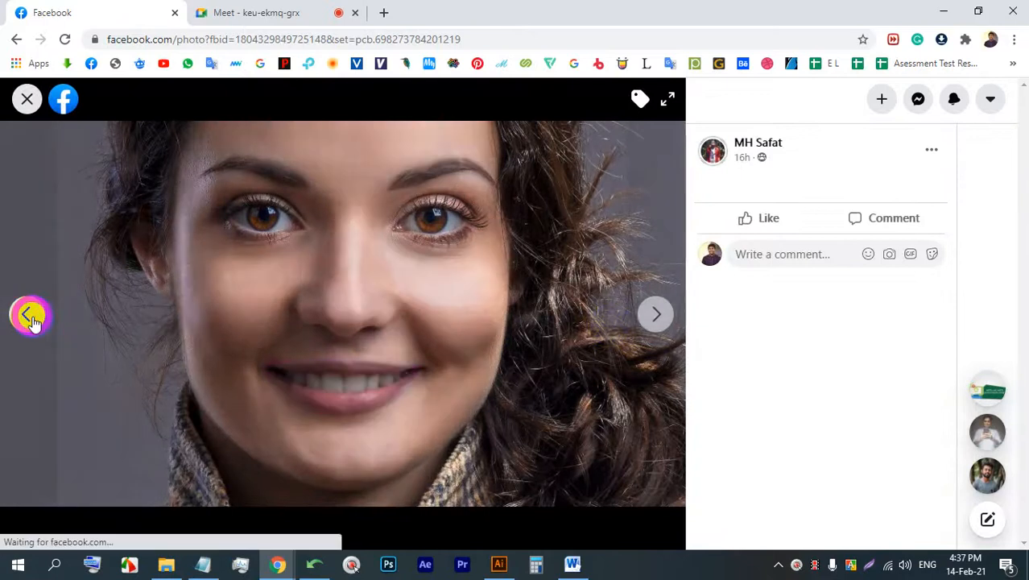
{"action": "left_click", "coordinate": [660, 315]}
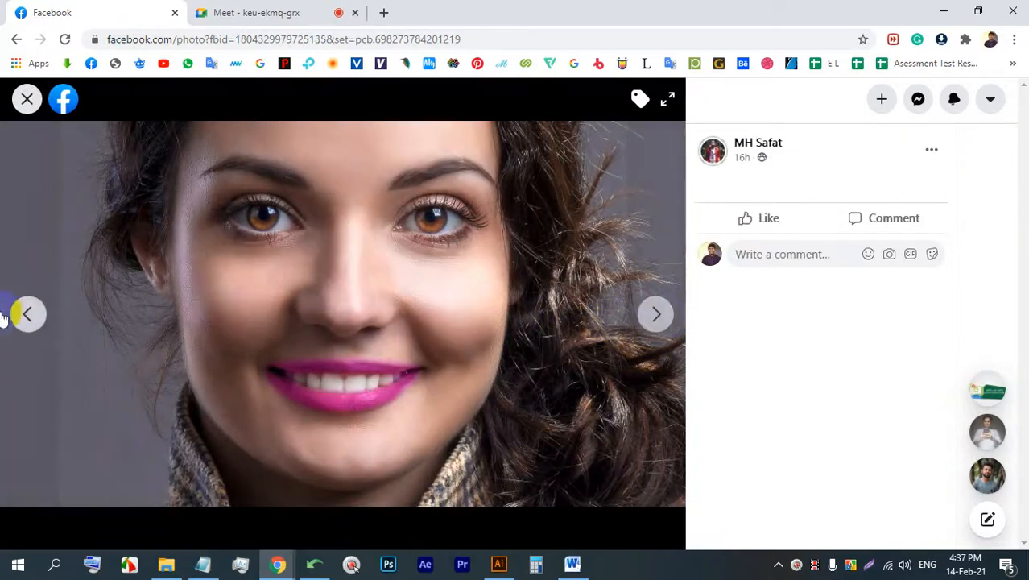
{"action": "left_click", "coordinate": [29, 313]}
{"action": "left_click", "coordinate": [655, 314]}
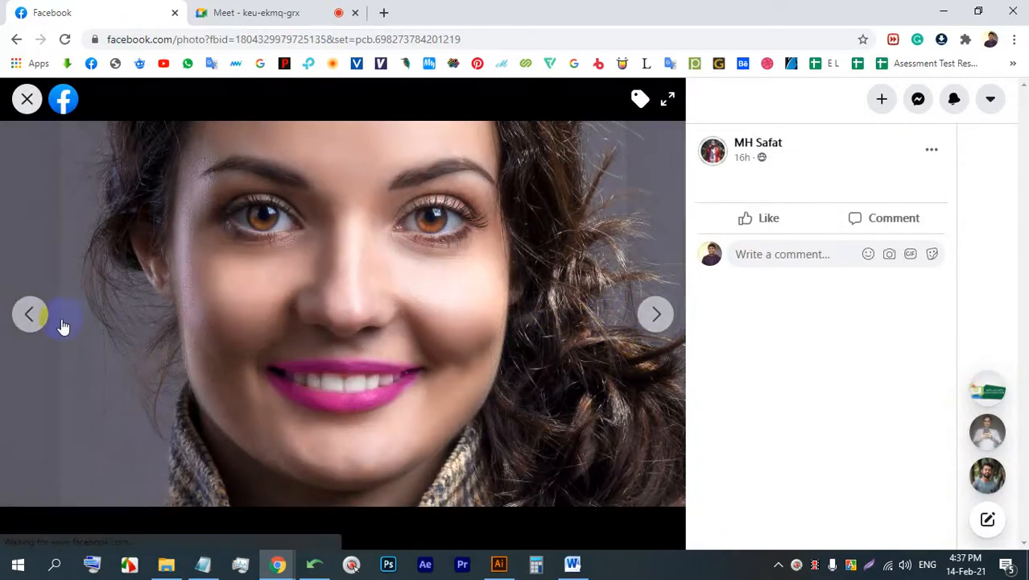
{"action": "left_click", "coordinate": [28, 315]}
{"action": "left_click", "coordinate": [654, 314]}
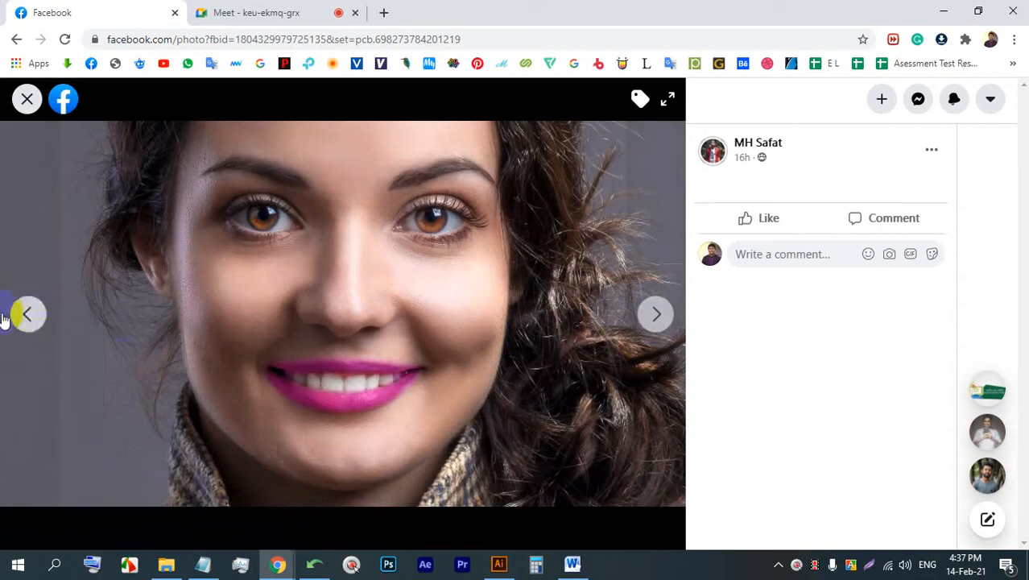
{"action": "left_click", "coordinate": [24, 313]}
{"action": "left_click", "coordinate": [657, 314]}
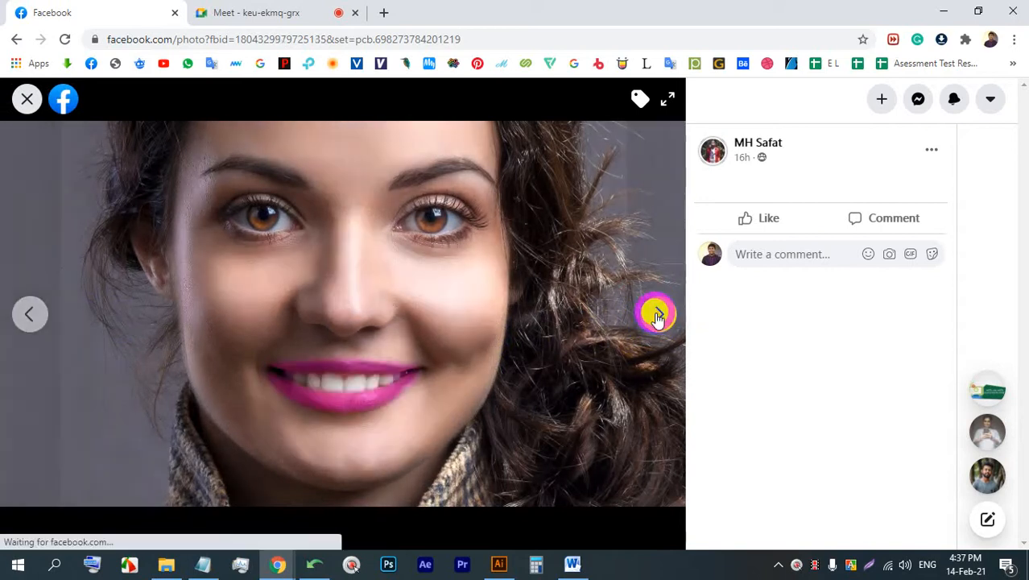
{"action": "left_click", "coordinate": [85, 320]}
Save the retouched portrait with the magenta lips to the Downloads folder as a JPEG image
{"action": "right_click", "coordinate": [449, 279]}
{"action": "left_click", "coordinate": [483, 311]}
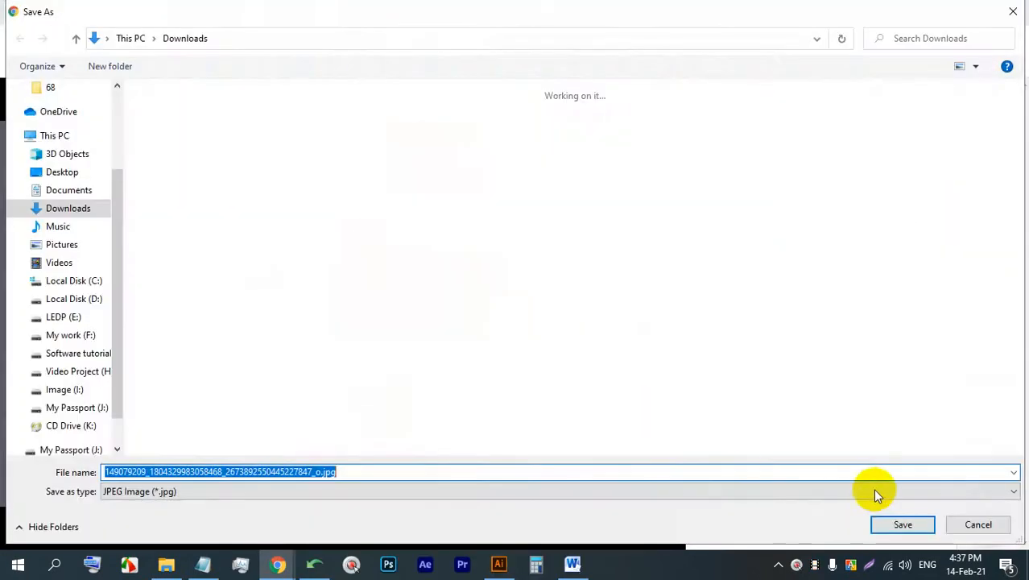
{"action": "left_click", "coordinate": [900, 522]}
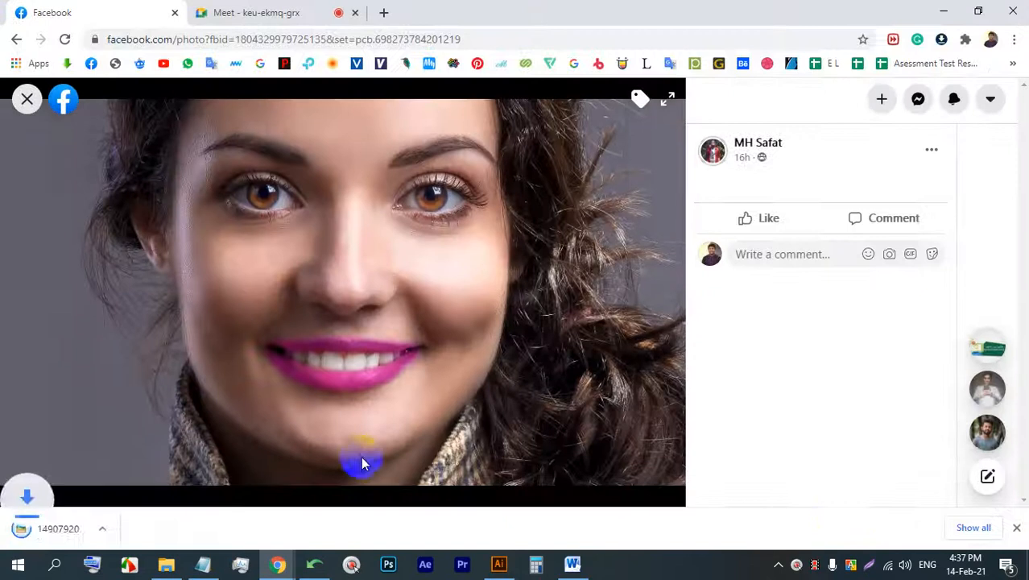
Open the downloaded portrait in Picasa Photo Viewer and examine the lip edges and skin texture around the mouth corner up close
{"action": "left_click", "coordinate": [66, 524]}
{"action": "scroll", "coordinate": [459, 344], "scroll_direction": "up", "scroll_amount": 5}
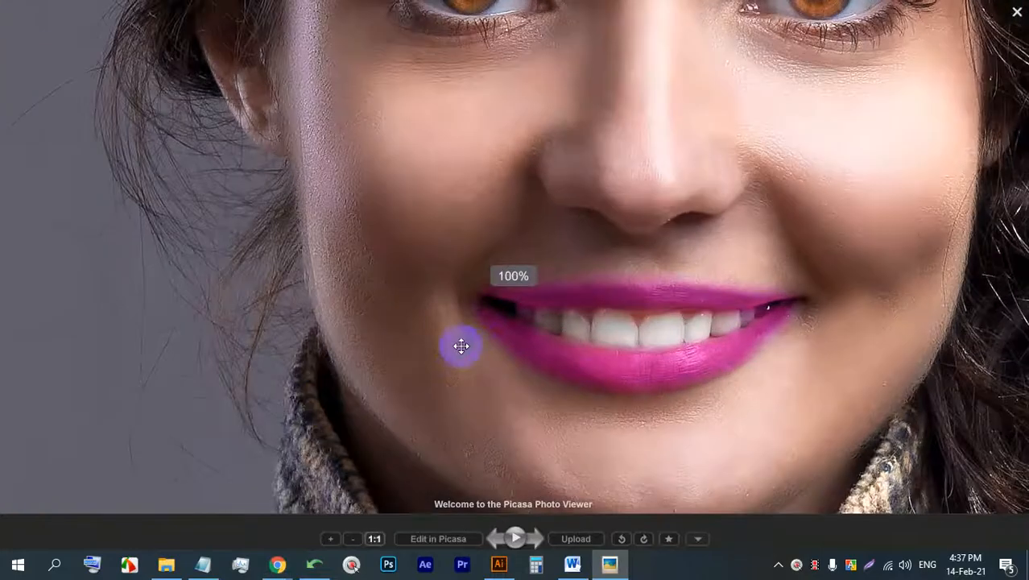
{"action": "scroll", "coordinate": [481, 344], "scroll_direction": "up", "scroll_amount": 2}
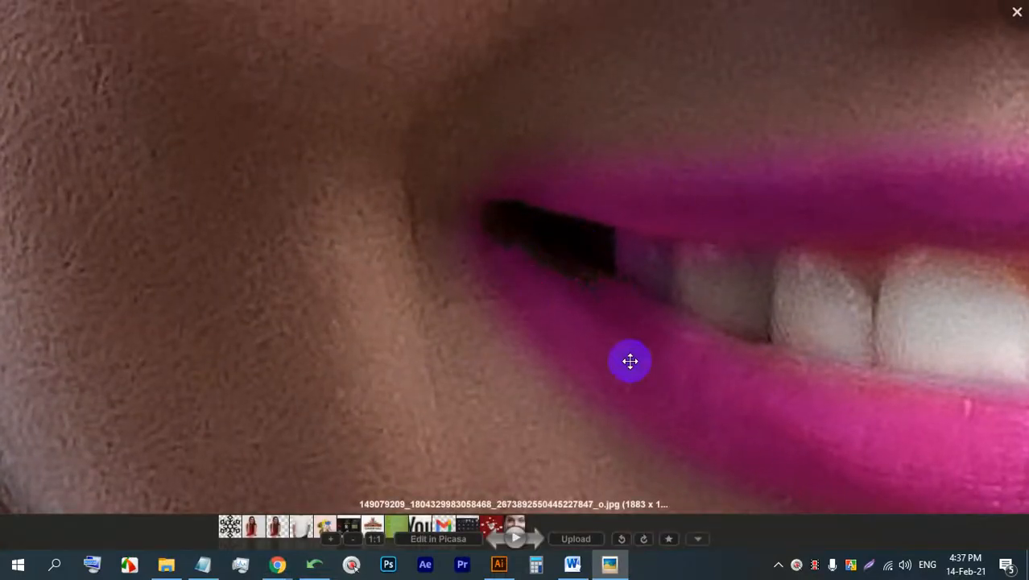
Zoom the portrait back out to view the whole face, and close both the photo viewer and the enlarged Facebook photo
{"action": "scroll", "coordinate": [582, 404], "scroll_direction": "down", "scroll_amount": 3}
{"action": "scroll", "coordinate": [558, 363], "scroll_direction": "down", "scroll_amount": 4}
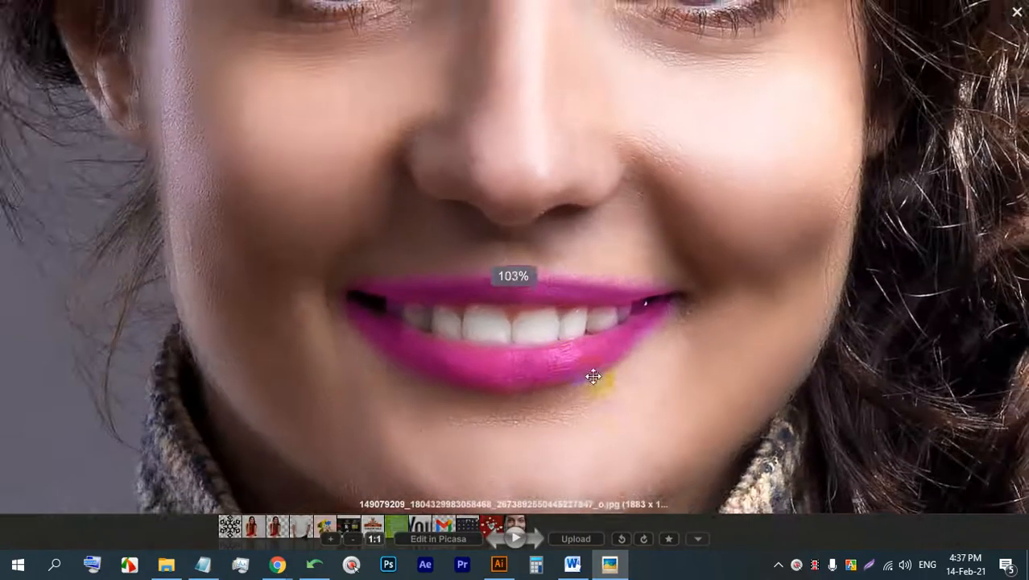
{"action": "scroll", "coordinate": [406, 322], "scroll_direction": "down", "scroll_amount": 3}
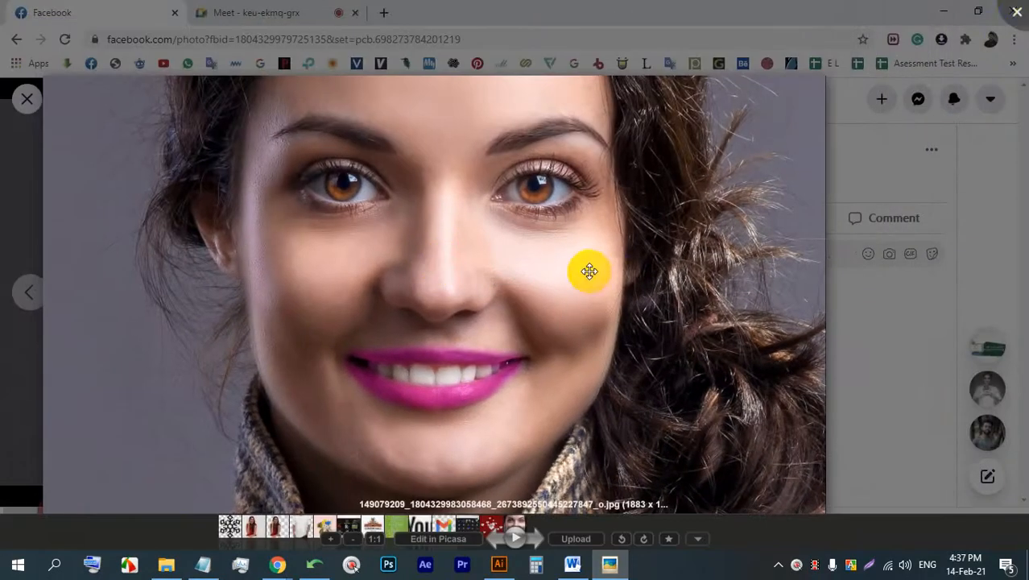
{"action": "left_click", "coordinate": [1017, 12]}
{"action": "left_click", "coordinate": [27, 100]}
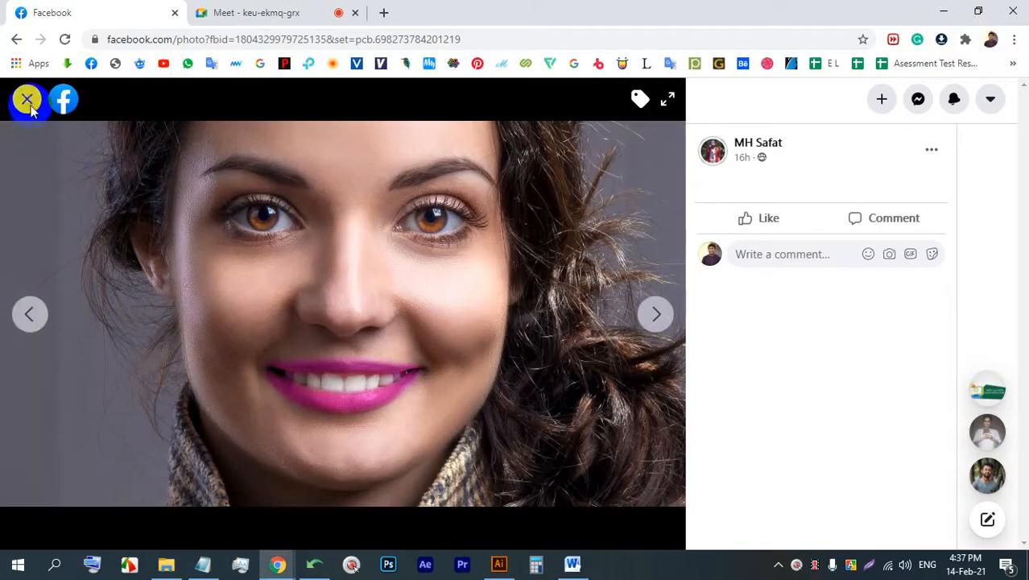
Switch to the Meet call, close its meeting details and chat pane, and return to the Facebook group feed
{"action": "scroll", "coordinate": [411, 380], "scroll_direction": "down", "scroll_amount": 10}
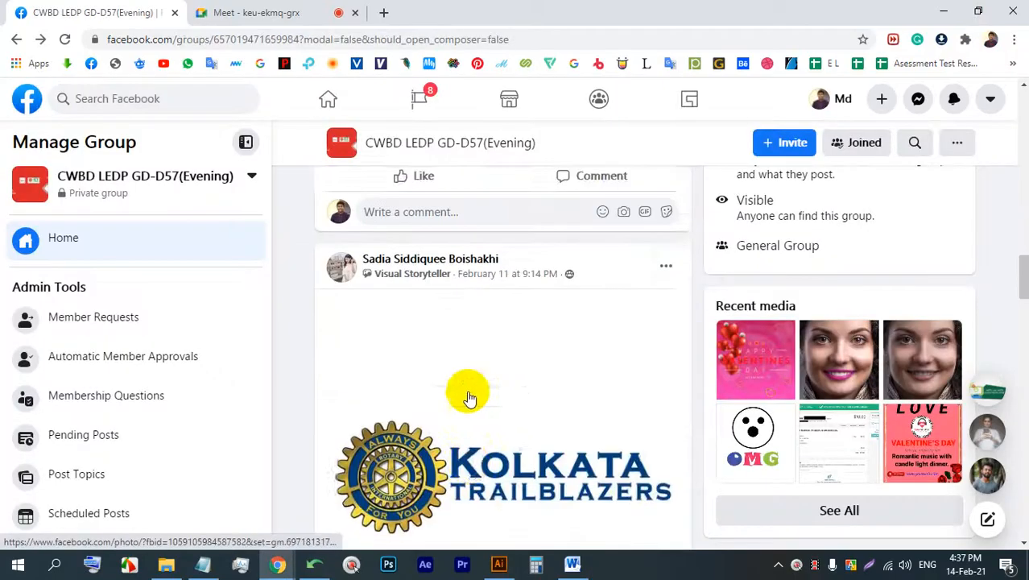
{"action": "left_click", "coordinate": [286, 15]}
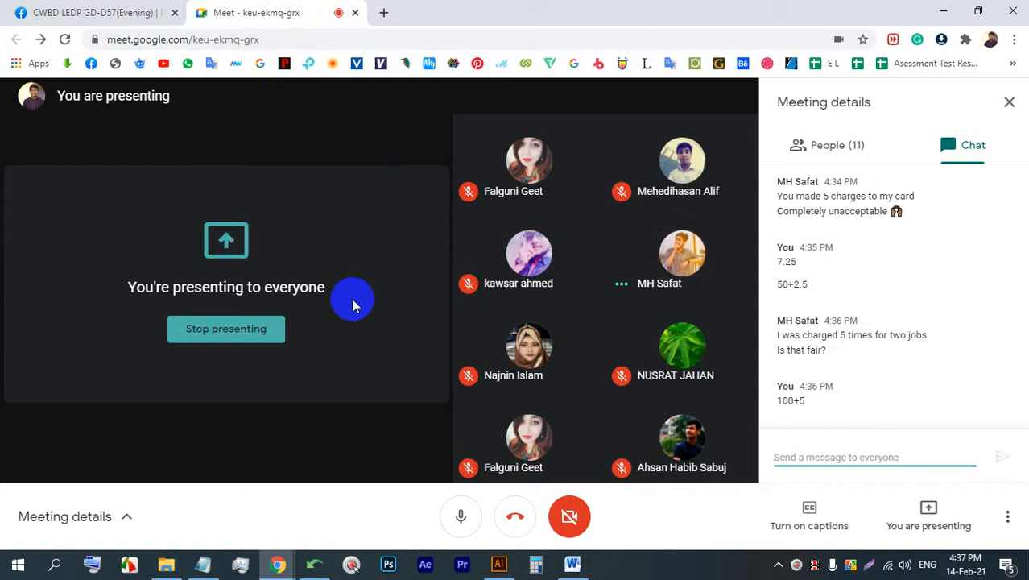
{"action": "left_click", "coordinate": [103, 9]}
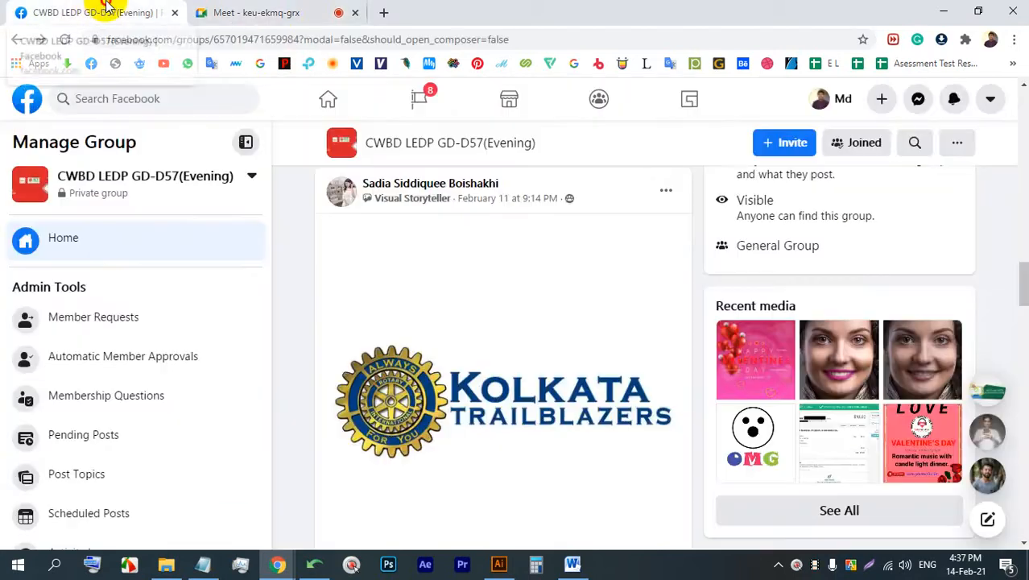
{"action": "left_click", "coordinate": [264, 10]}
{"action": "left_click", "coordinate": [1009, 101]}
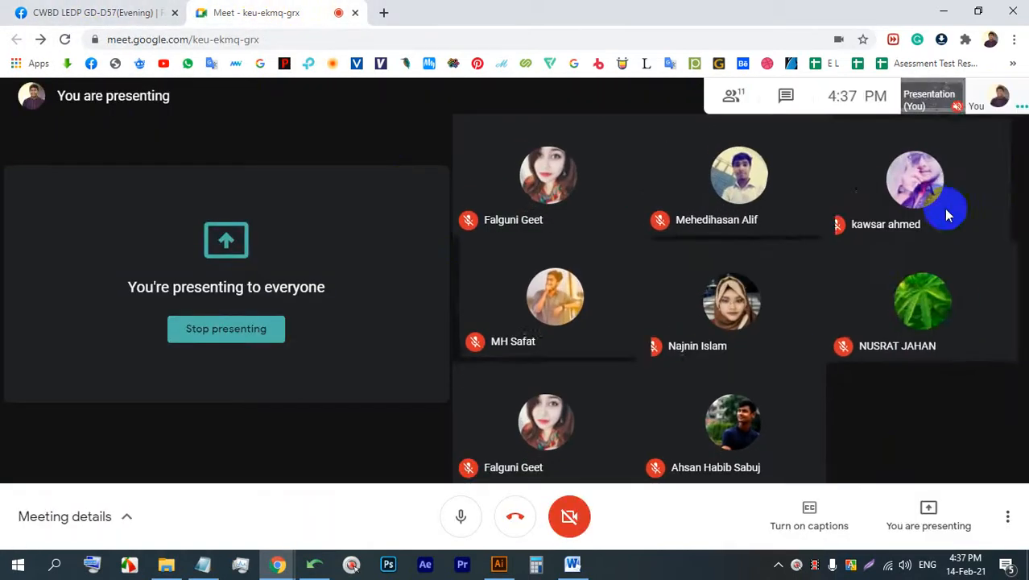
{"action": "left_click", "coordinate": [103, 9]}
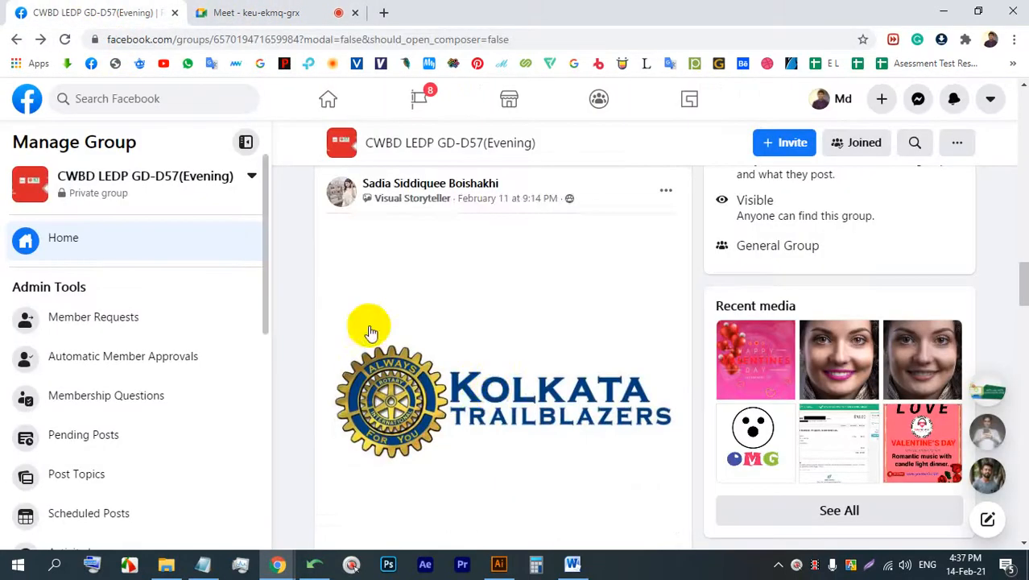
View the Kolkata Trailblazers logo post enlarged, close it, and check the Meet call briefly before returning to the feed
{"action": "scroll", "coordinate": [451, 354], "scroll_direction": "down", "scroll_amount": 1}
{"action": "left_click", "coordinate": [469, 369]}
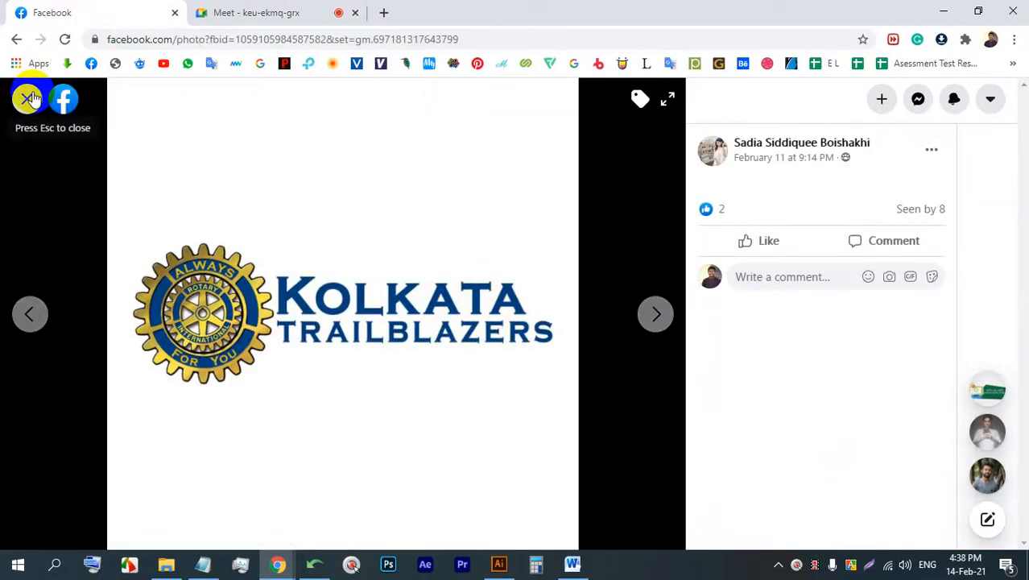
{"action": "left_click", "coordinate": [28, 97]}
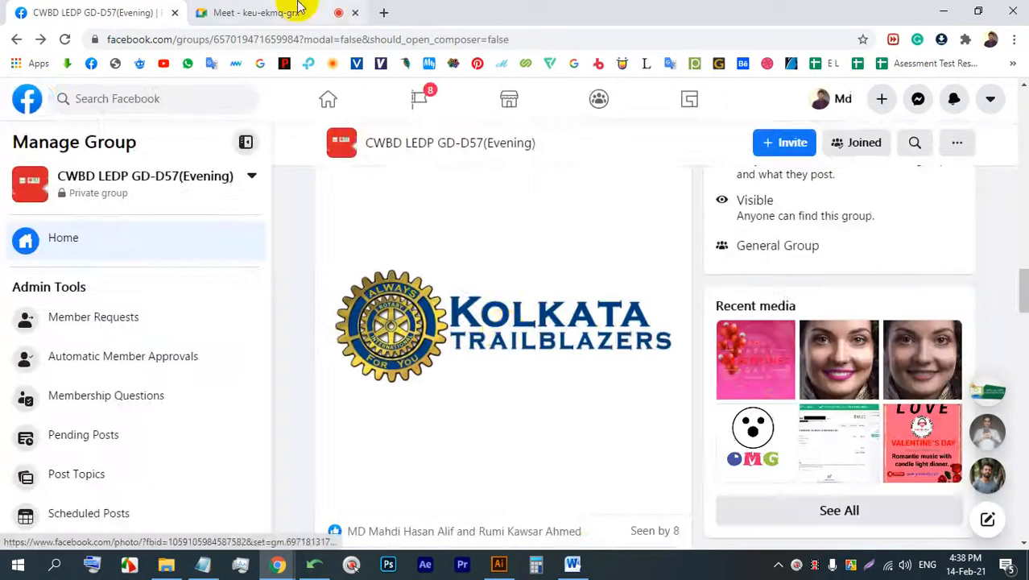
{"action": "left_click", "coordinate": [294, 12]}
{"action": "left_click", "coordinate": [108, 11]}
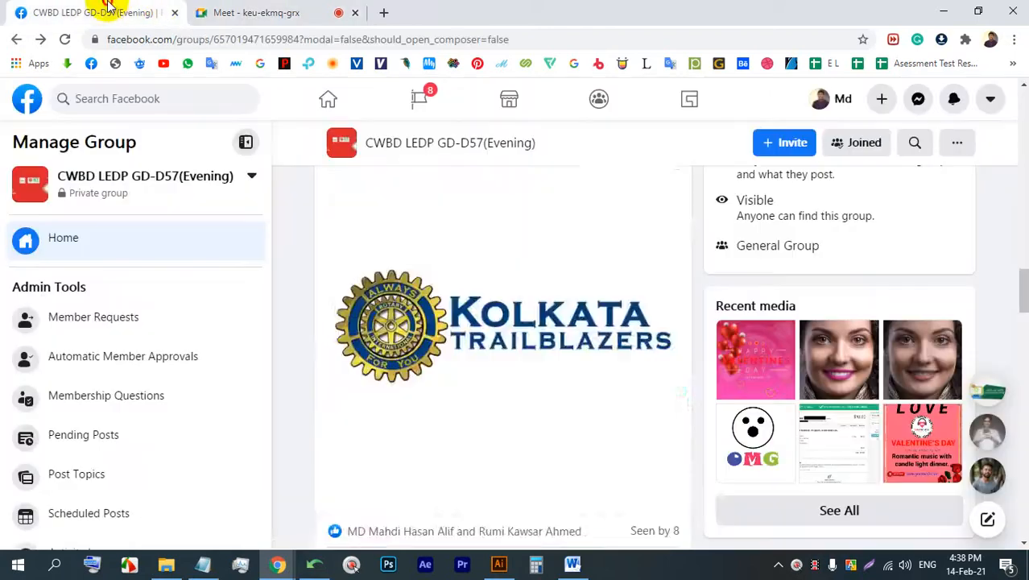
Find the OMG face post in the group feed, highlight part of its caption and view its picture enlarged before closing it
{"action": "scroll", "coordinate": [526, 329], "scroll_direction": "down", "scroll_amount": 6}
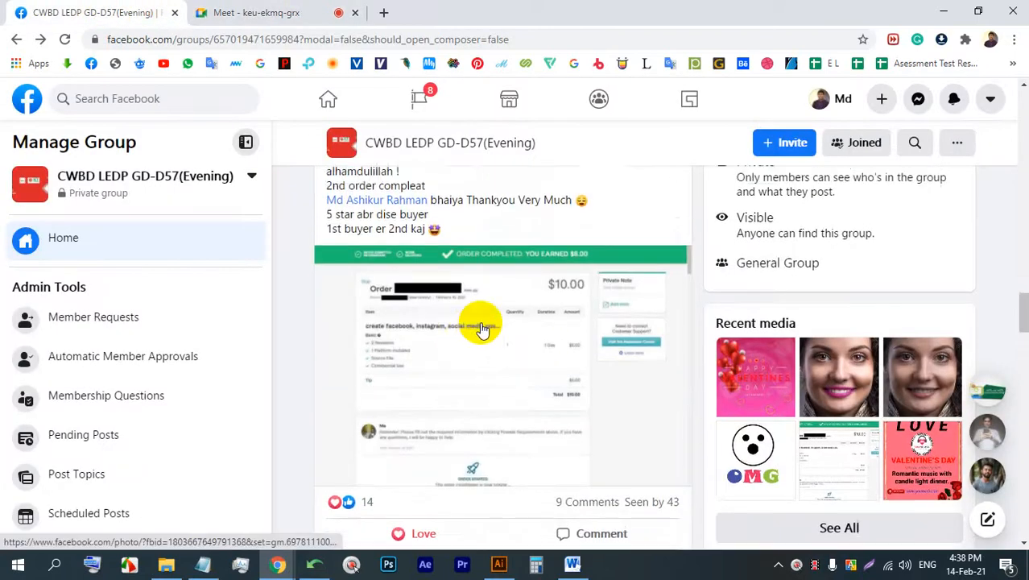
{"action": "scroll", "coordinate": [465, 328], "scroll_direction": "down", "scroll_amount": 4}
{"action": "scroll", "coordinate": [481, 325], "scroll_direction": "down", "scroll_amount": 5}
{"action": "scroll", "coordinate": [483, 321], "scroll_direction": "down", "scroll_amount": 3}
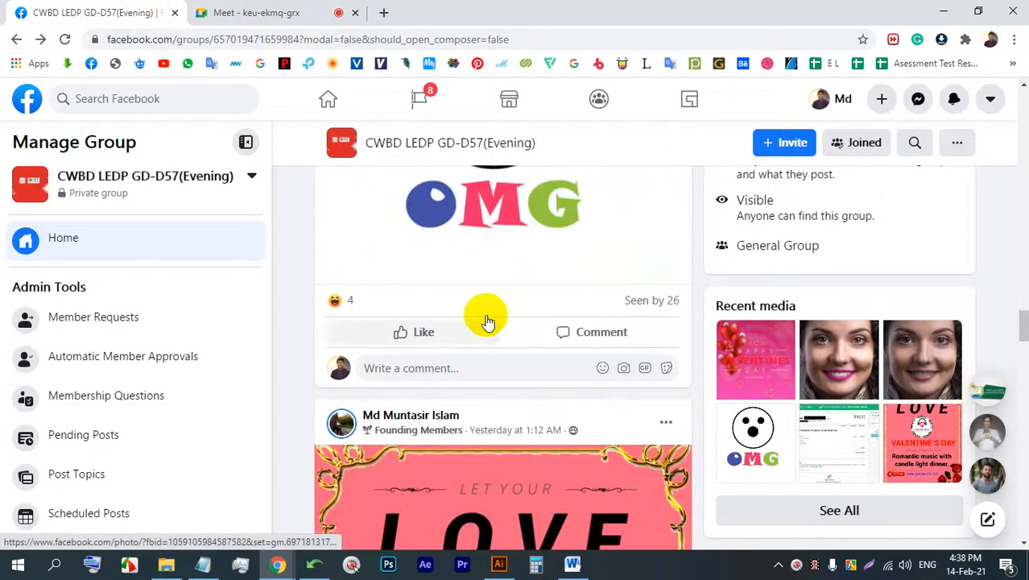
{"action": "scroll", "coordinate": [483, 319], "scroll_direction": "up", "scroll_amount": 5}
{"action": "scroll", "coordinate": [482, 322], "scroll_direction": "down", "scroll_amount": 2}
{"action": "left_click_drag", "start_coordinate": [433, 214], "coordinate": [562, 217]}
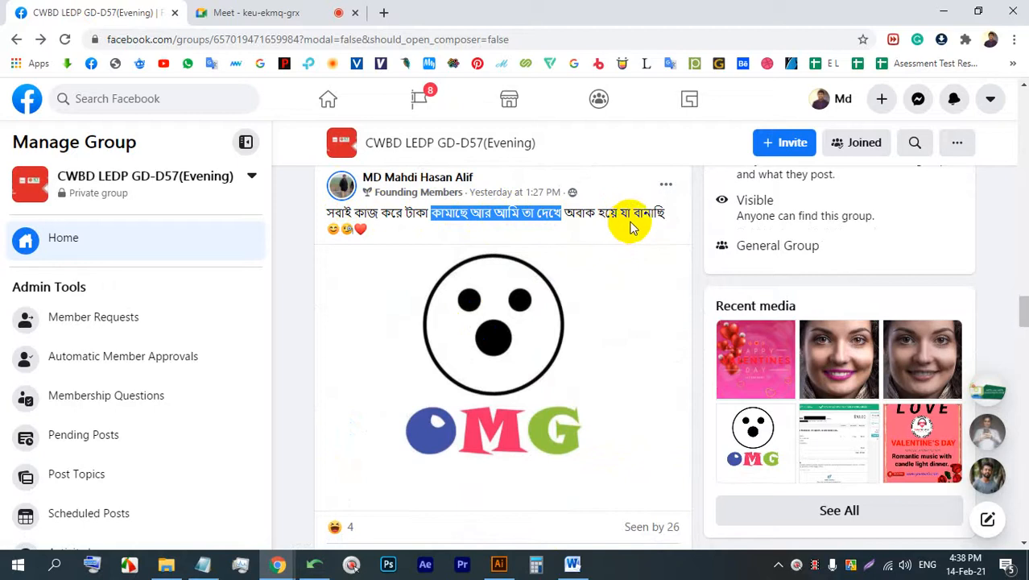
{"action": "left_click", "coordinate": [565, 312]}
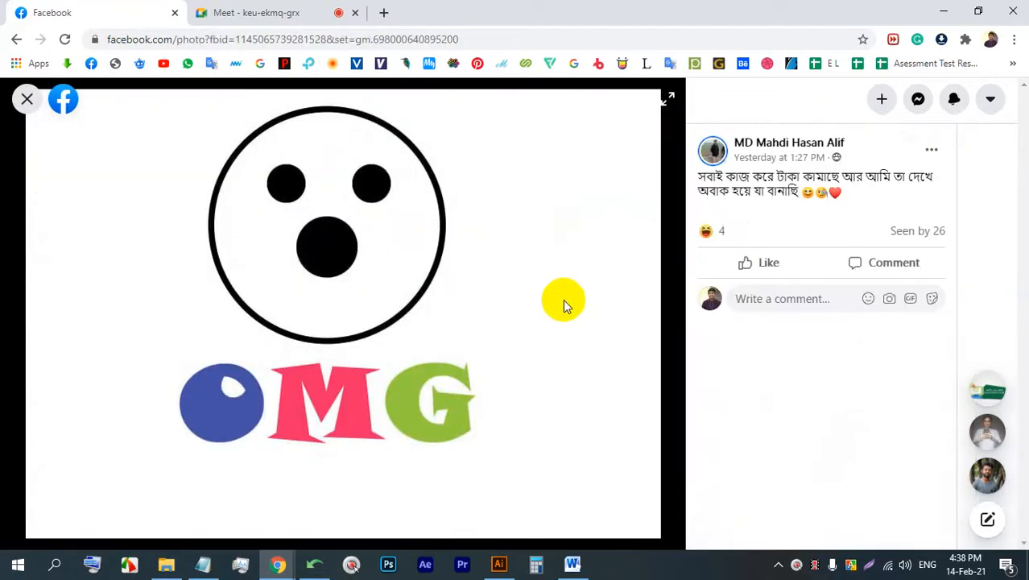
{"action": "left_click", "coordinate": [27, 98]}
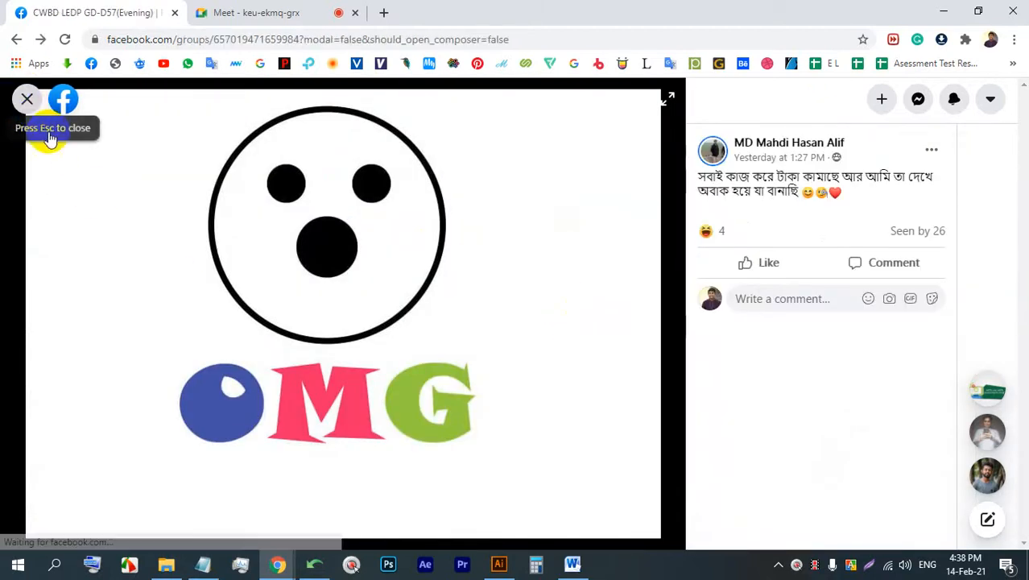
View the pink lovemusic Valentine's Day poster enlarged, check on the Meet call, and return to the poster
{"action": "scroll", "coordinate": [505, 395], "scroll_direction": "down", "scroll_amount": 5}
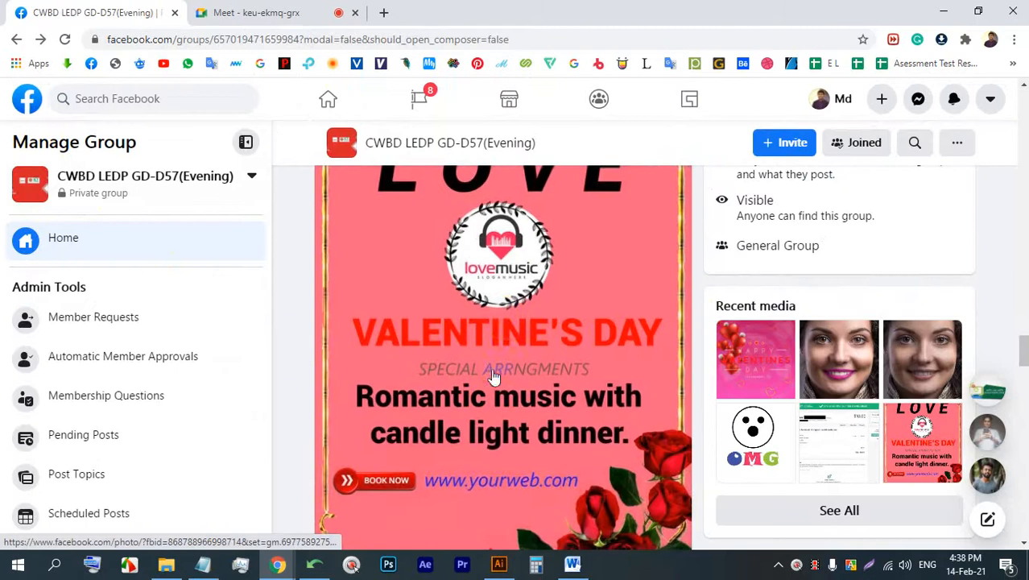
{"action": "left_click", "coordinate": [495, 370]}
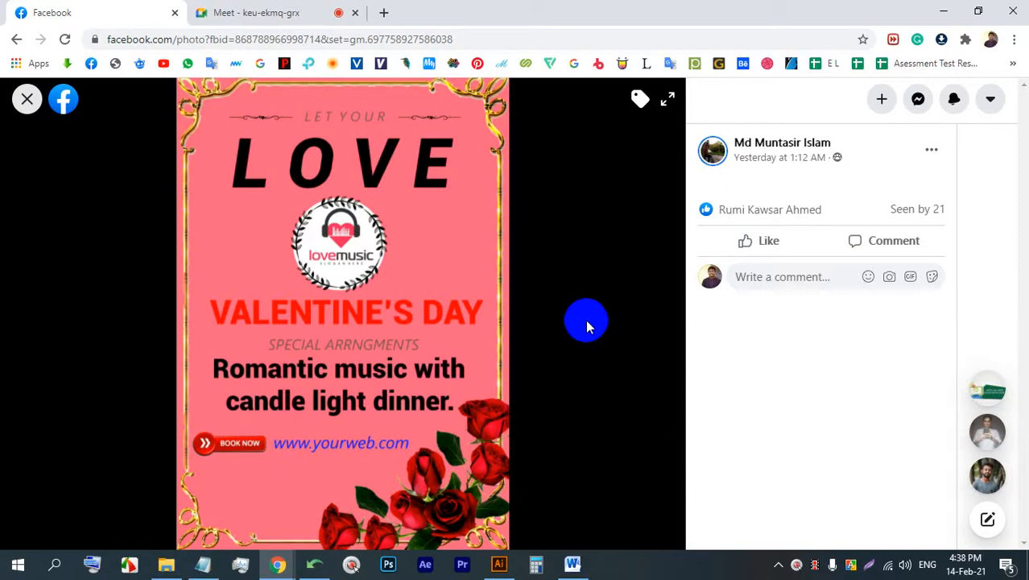
{"action": "left_click", "coordinate": [239, 12]}
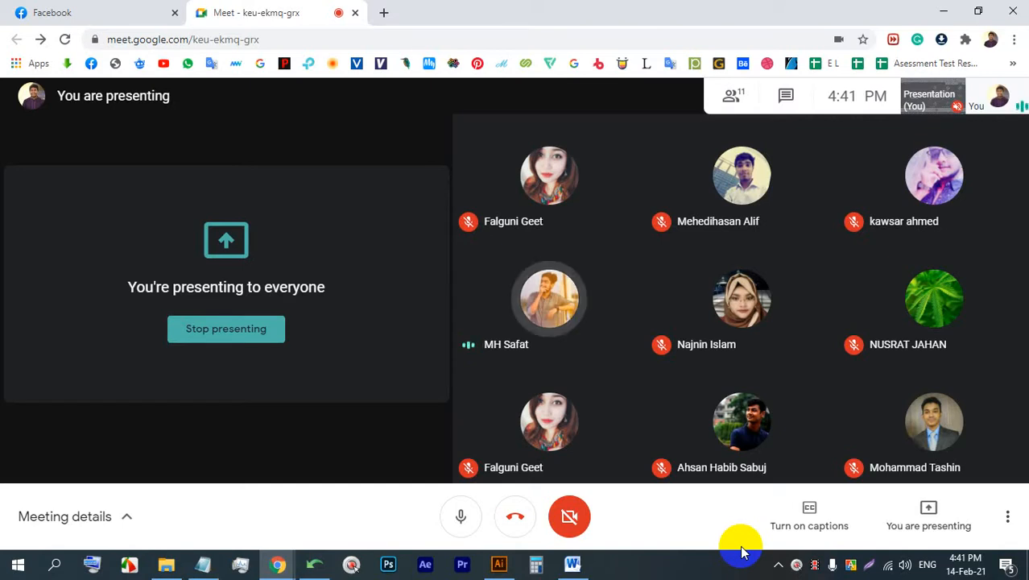
{"action": "left_click", "coordinate": [86, 18]}
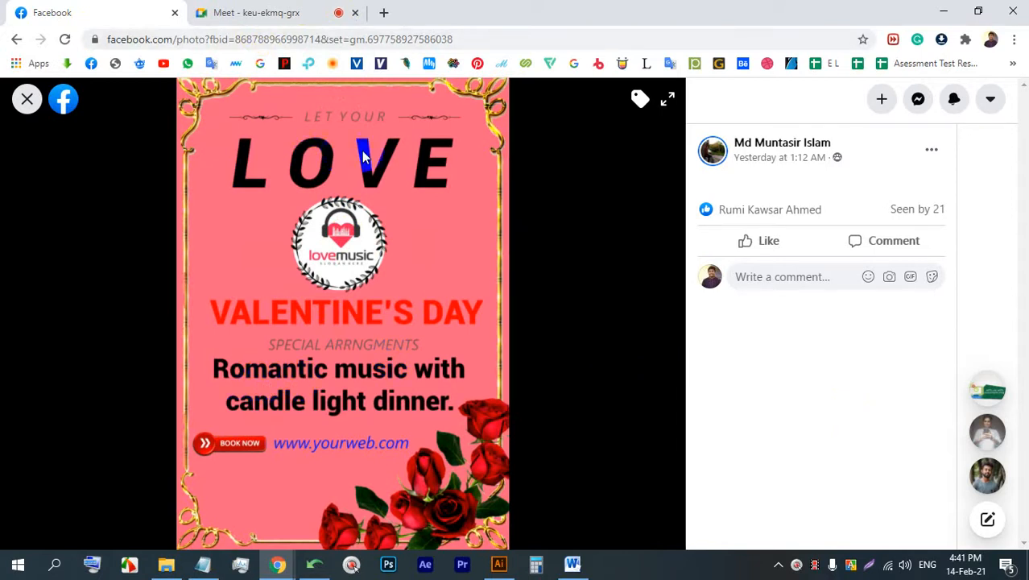
Admit the waiting participant to the Meet call, return to Facebook and close the enlarged poster
{"action": "left_click", "coordinate": [266, 9]}
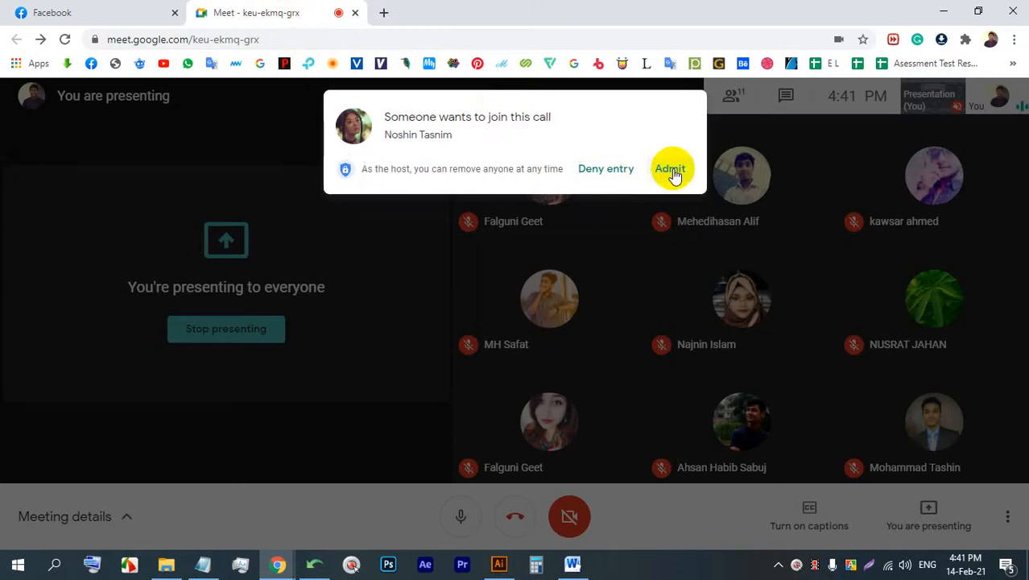
{"action": "left_click", "coordinate": [672, 171]}
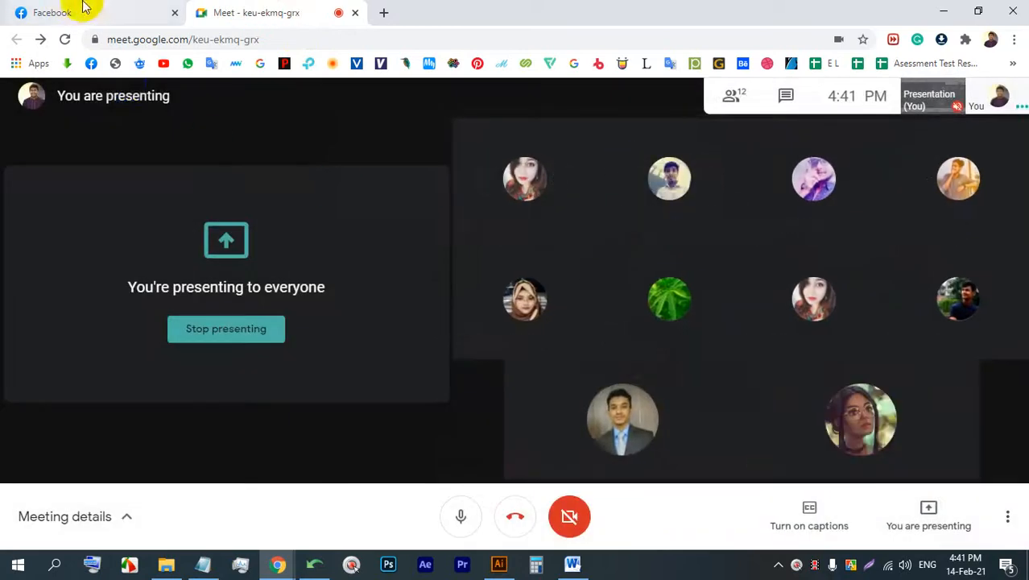
{"action": "left_click", "coordinate": [83, 9]}
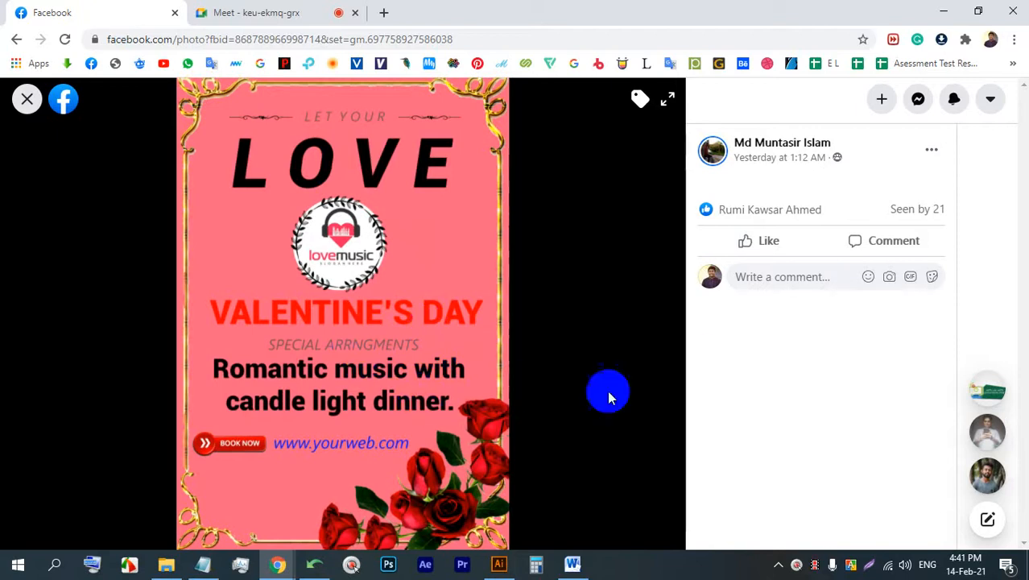
{"action": "left_click", "coordinate": [25, 100]}
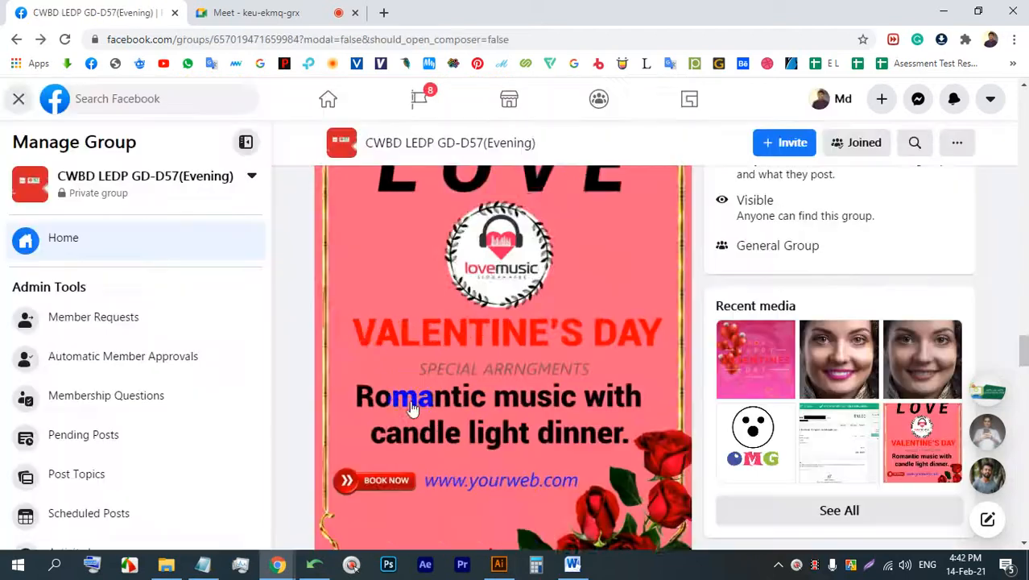
Compare the retouched and original portraits of the woman lying among petals by alternating between them, and close the photo
{"action": "scroll", "coordinate": [483, 386], "scroll_direction": "down", "scroll_amount": 5}
{"action": "left_click", "coordinate": [465, 364]}
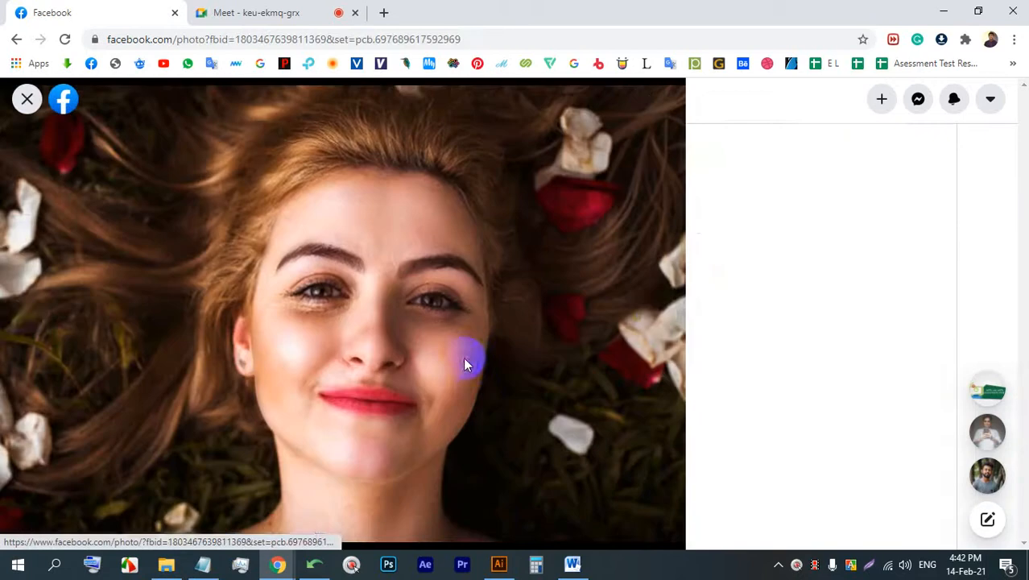
{"action": "left_click", "coordinate": [655, 312]}
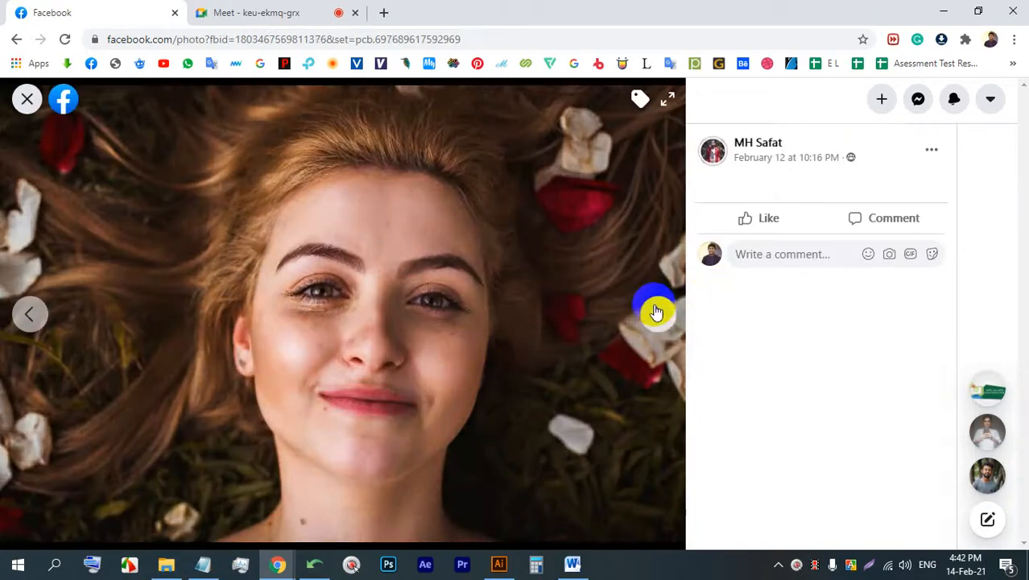
{"action": "left_click", "coordinate": [24, 314]}
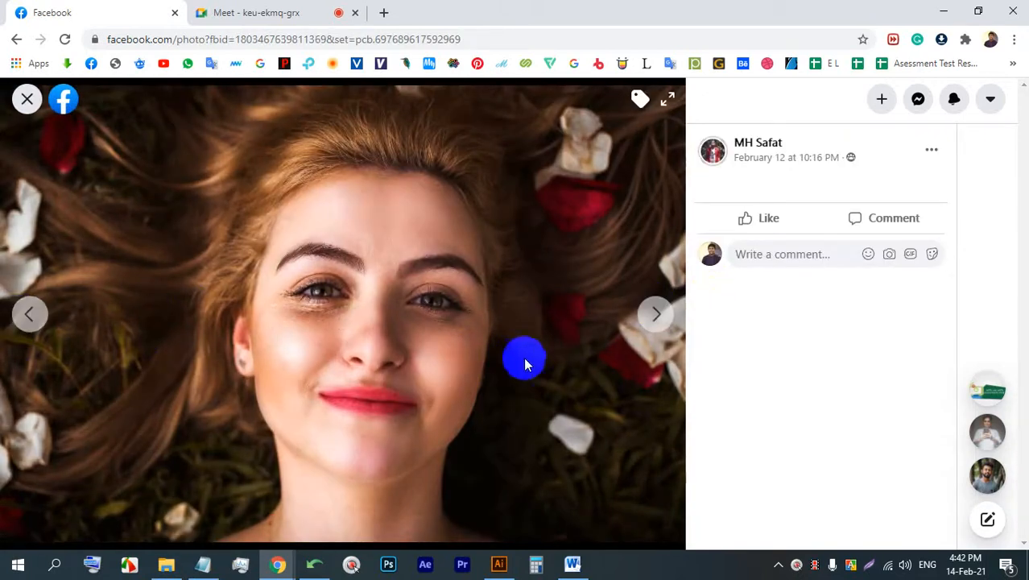
{"action": "left_click", "coordinate": [658, 315]}
{"action": "left_click", "coordinate": [25, 101]}
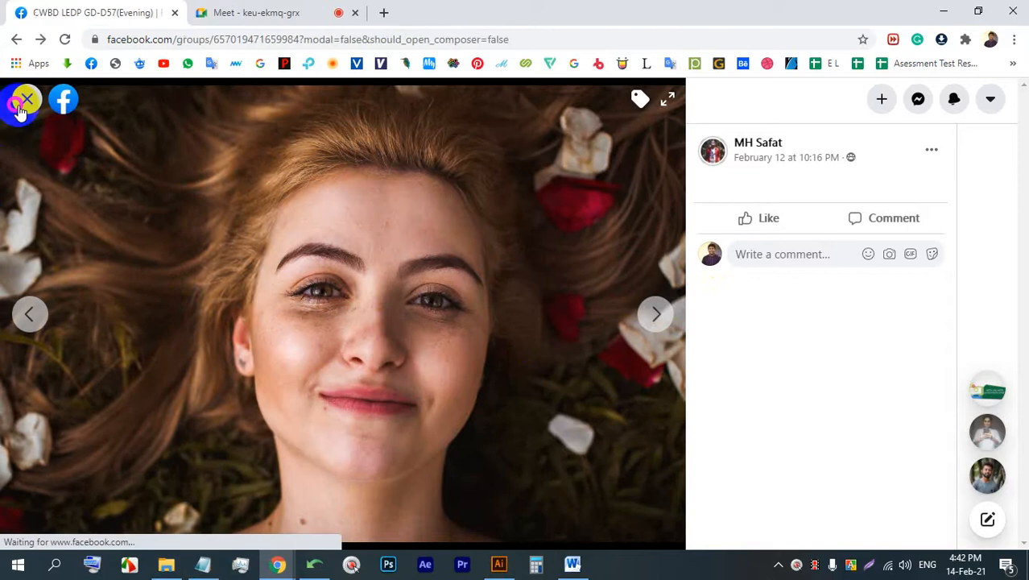
Browse the older posts in the group feed for more student designs, and switch to the Meet call
{"action": "scroll", "coordinate": [483, 306], "scroll_direction": "down", "scroll_amount": 10}
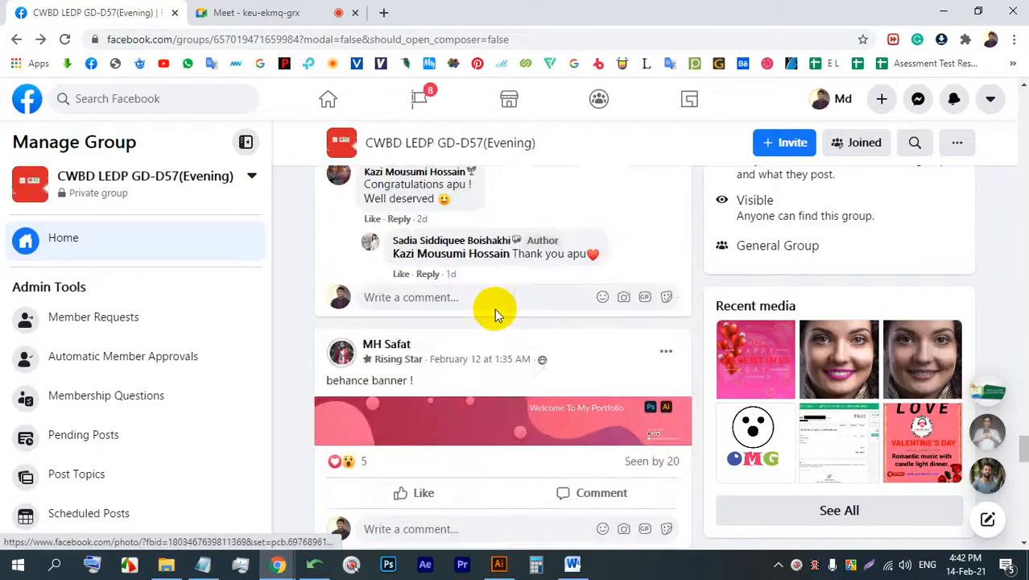
{"action": "scroll", "coordinate": [495, 314], "scroll_direction": "up", "scroll_amount": 5}
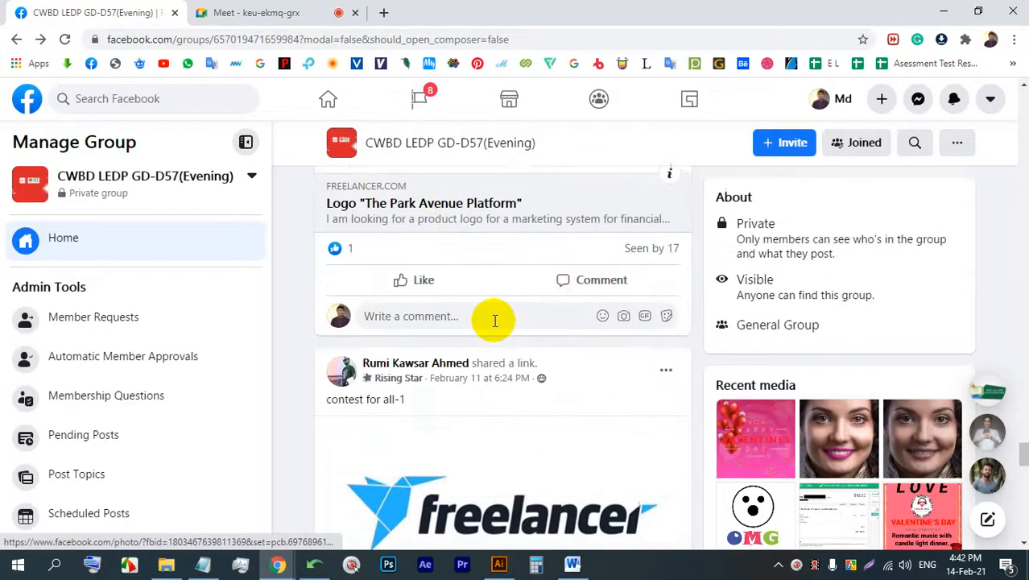
{"action": "scroll", "coordinate": [495, 321], "scroll_direction": "down", "scroll_amount": 10}
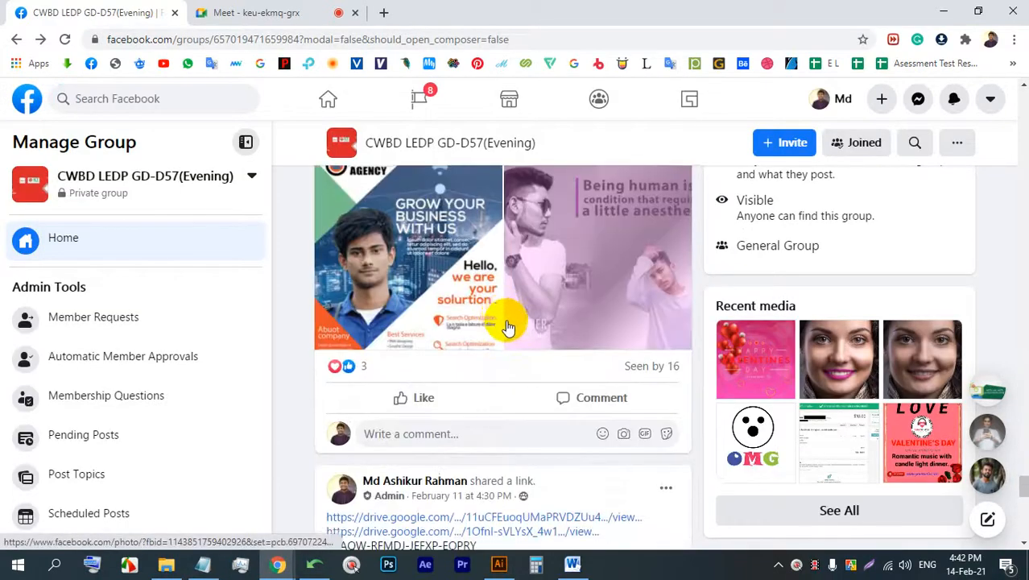
{"action": "scroll", "coordinate": [505, 314], "scroll_direction": "down", "scroll_amount": 10}
{"action": "left_click", "coordinate": [274, 12]}
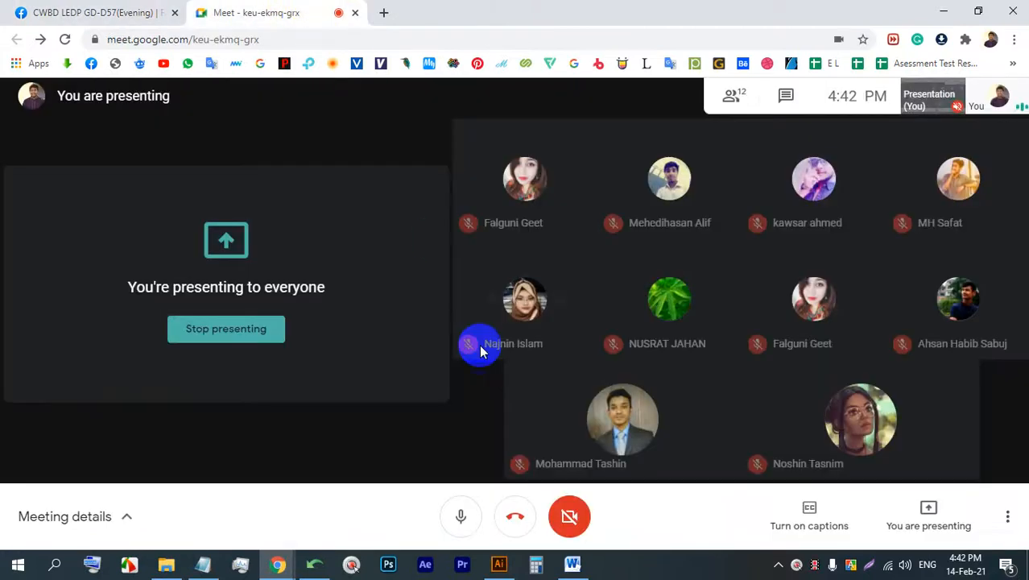
Close the Word window and switch to Illustrator, bringing the entire artboard with the red strokes and Lorem ipsum text into view
{"action": "right_click", "coordinate": [572, 564]}
{"action": "left_click", "coordinate": [573, 532]}
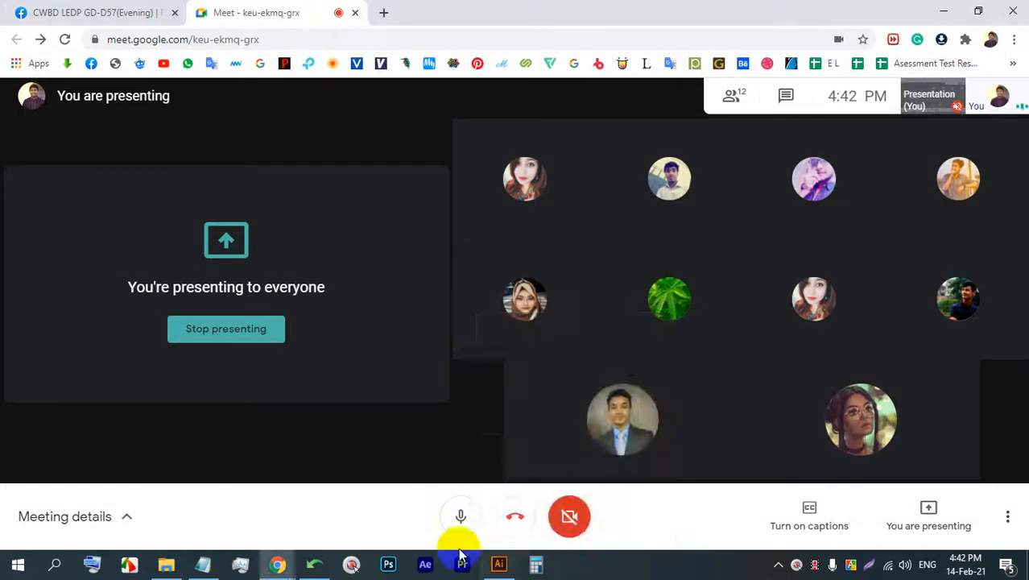
{"action": "left_click", "coordinate": [500, 564]}
{"action": "scroll", "coordinate": [433, 308], "scroll_direction": "up", "scroll_amount": 3}
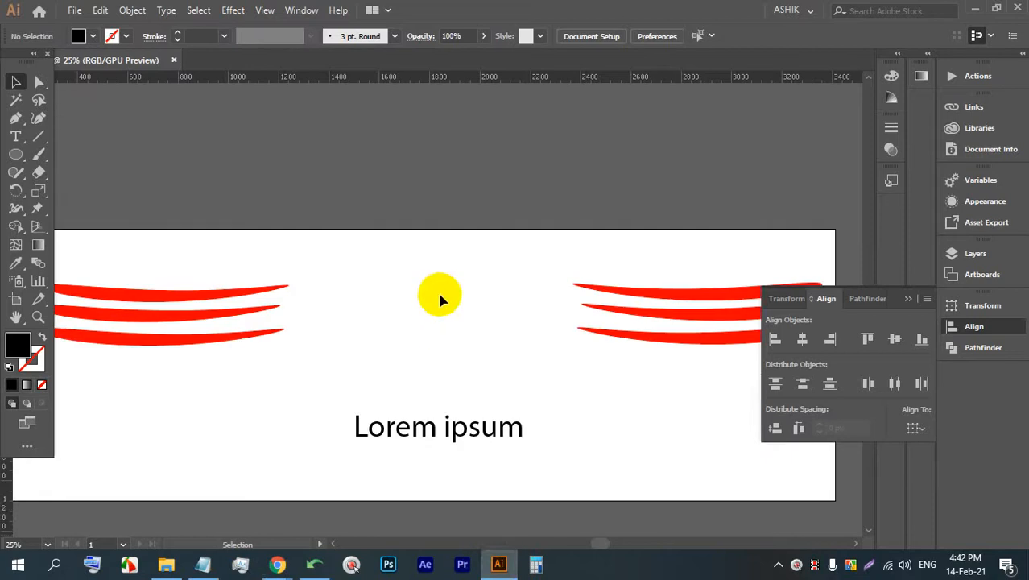
{"action": "scroll", "coordinate": [467, 271], "scroll_direction": "down", "scroll_amount": 2}
{"action": "scroll", "coordinate": [467, 315], "scroll_direction": "up", "scroll_amount": 1}
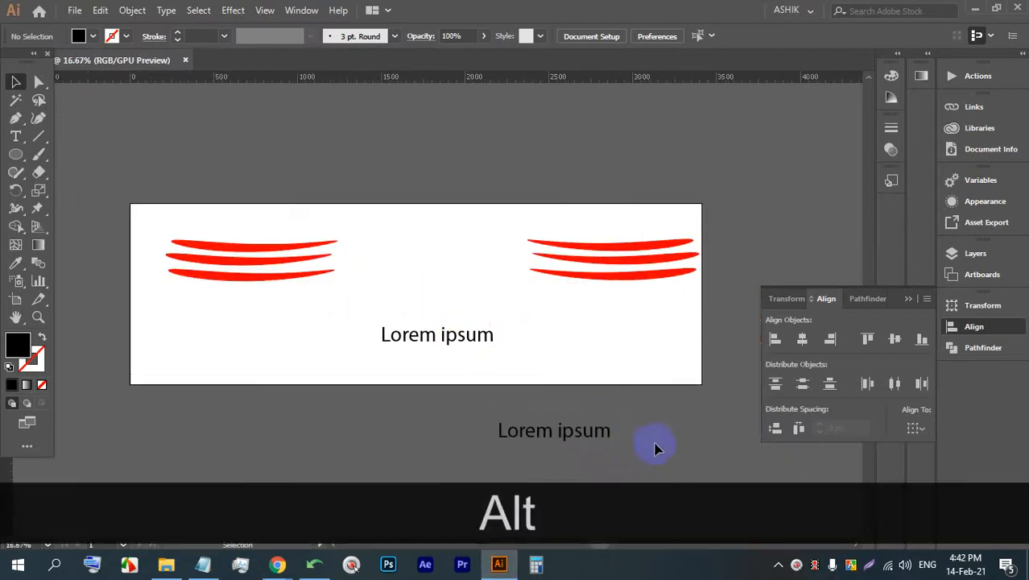
Delete both Lorem ipsum texts and all the red strokes, leaving the artboard empty
{"action": "left_click_drag", "start_coordinate": [654, 447], "coordinate": [510, 169]}
{"action": "key", "text": "BackSpace"}
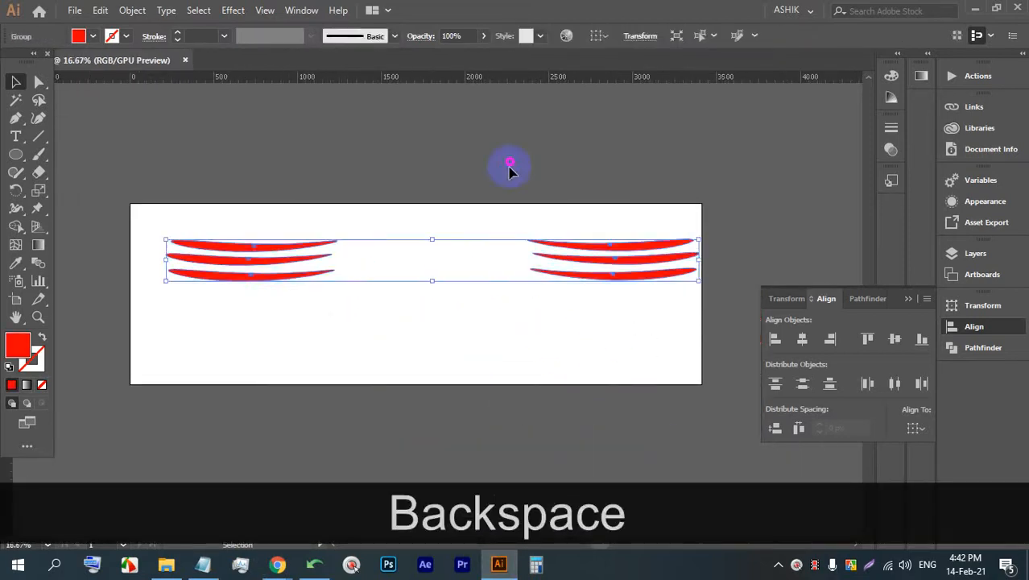
{"action": "key", "text": "BackSpace"}
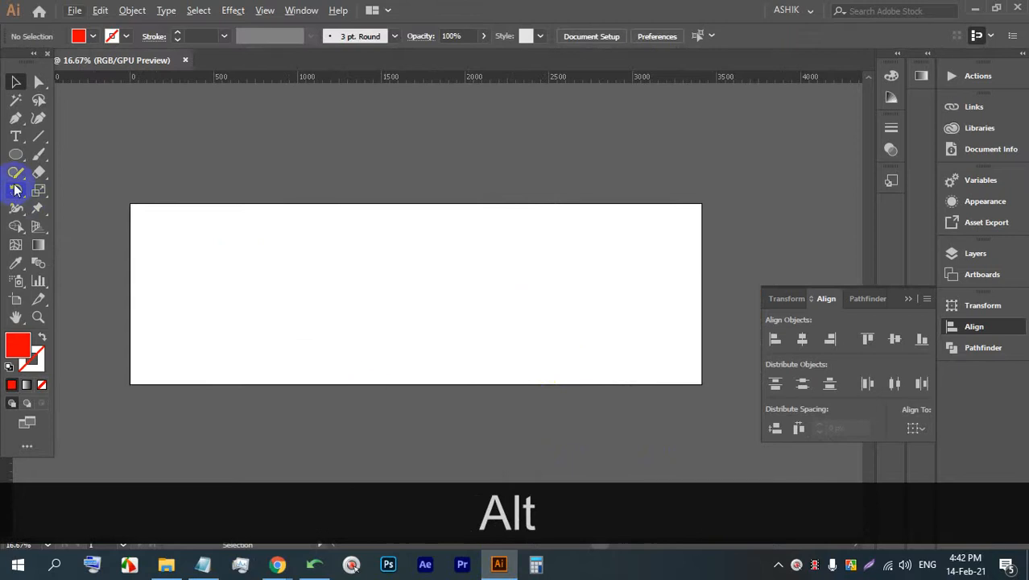
Narrow the artboard to about 1750 px wide by moving in its left edge
{"action": "left_click", "coordinate": [16, 299]}
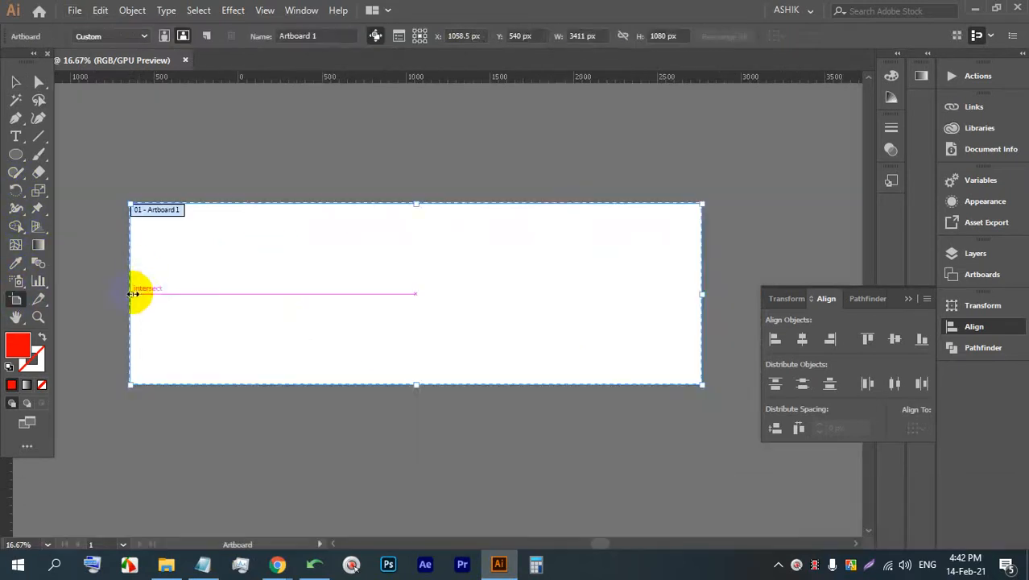
{"action": "left_click_drag", "start_coordinate": [133, 294], "coordinate": [405, 302]}
{"action": "scroll", "coordinate": [597, 299], "scroll_direction": "up", "scroll_amount": 2, "text": "alt"}
{"action": "left_click", "coordinate": [15, 82]}
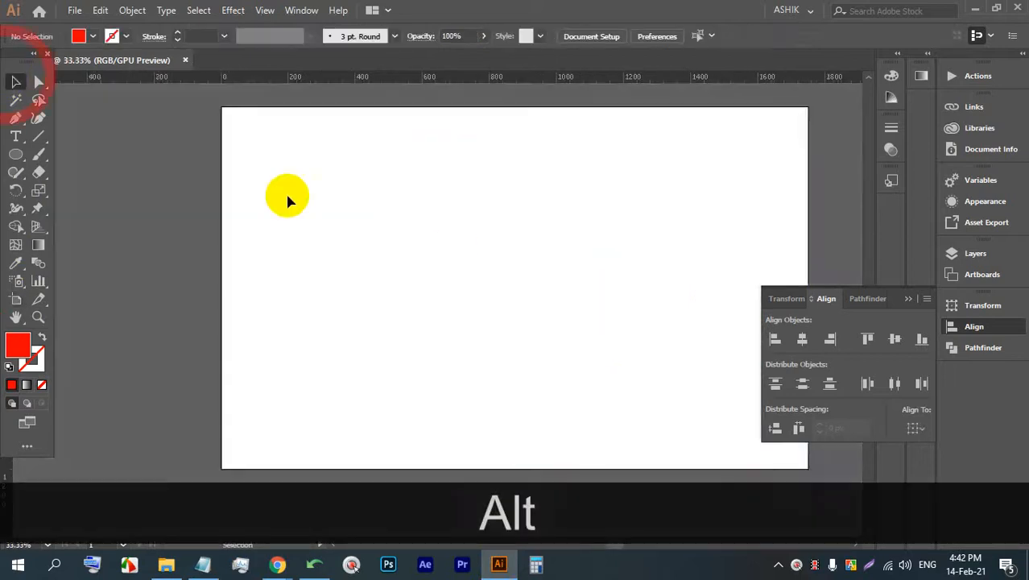
{"action": "scroll", "coordinate": [585, 234], "scroll_direction": "up", "scroll_amount": 2, "text": "alt"}
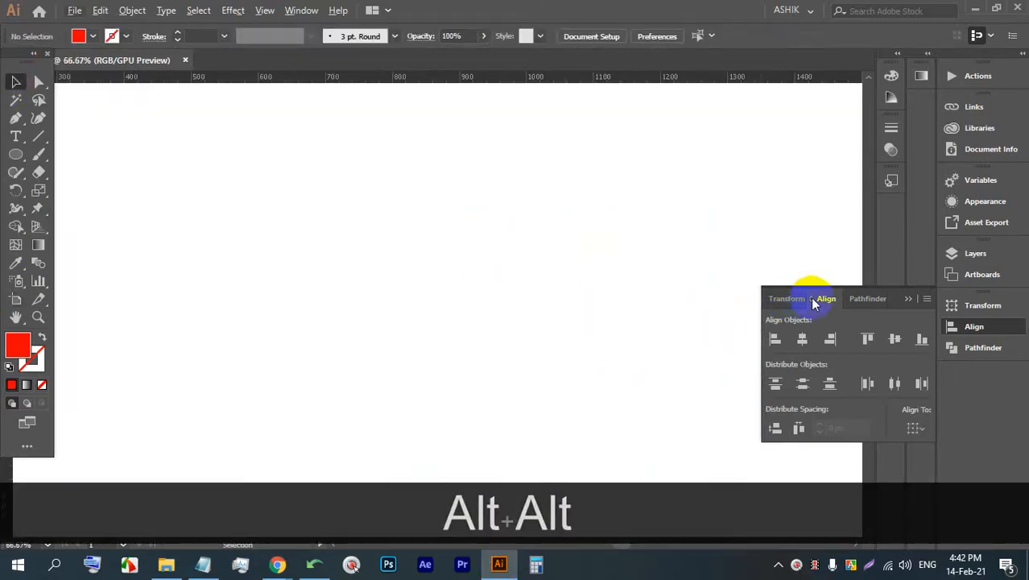
Detach the Transform, Align and Pathfinder panels from the dock and close them
{"action": "left_click_drag", "start_coordinate": [854, 296], "coordinate": [751, 260]}
{"action": "left_click_drag", "start_coordinate": [805, 239], "coordinate": [854, 356]}
{"action": "left_click_drag", "start_coordinate": [868, 301], "coordinate": [799, 159]}
{"action": "left_click_drag", "start_coordinate": [822, 372], "coordinate": [777, 305]}
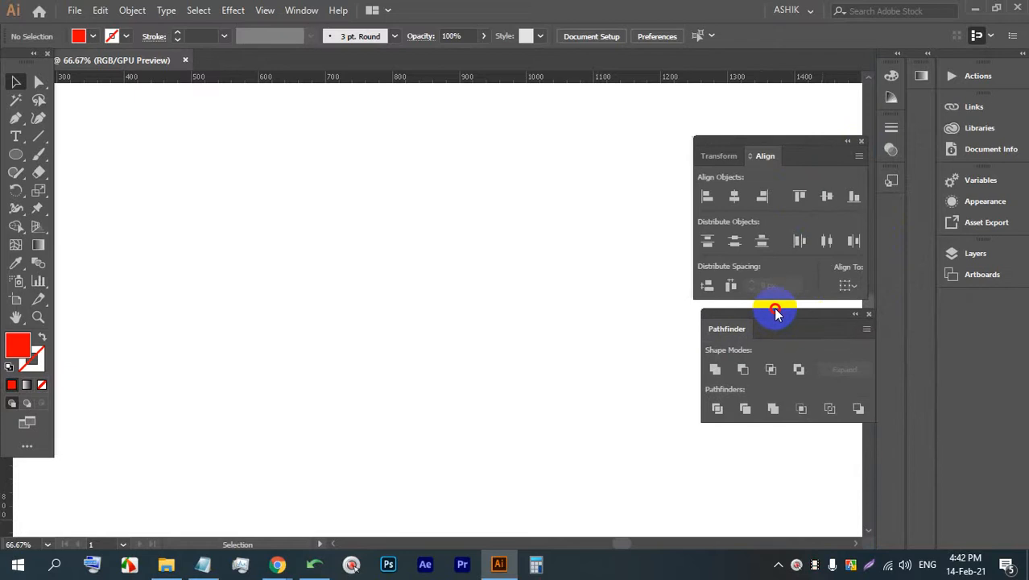
{"action": "left_click", "coordinate": [867, 315]}
{"action": "left_click", "coordinate": [861, 141]}
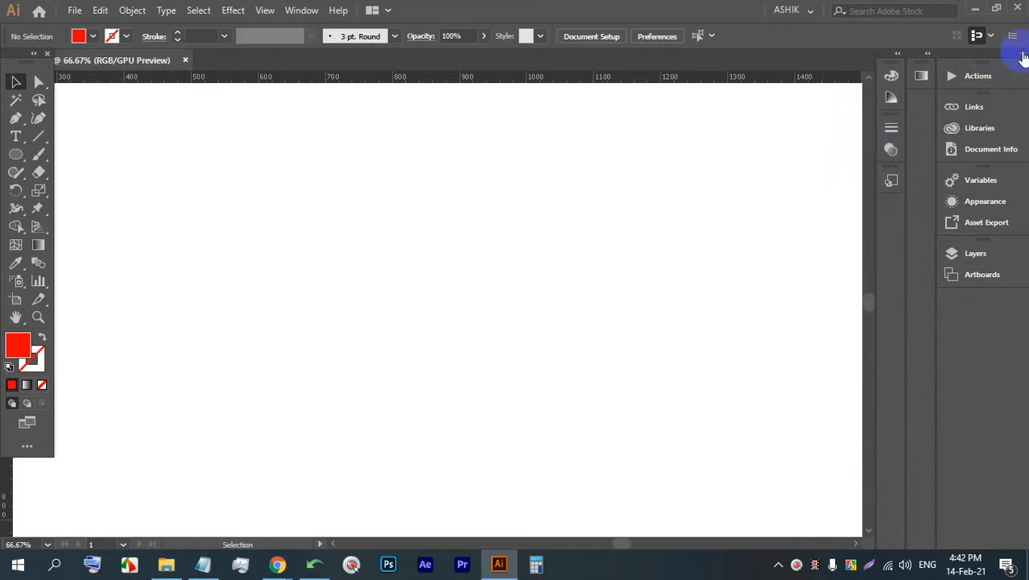
{"action": "left_click", "coordinate": [1022, 55]}
{"action": "left_click", "coordinate": [1021, 55]}
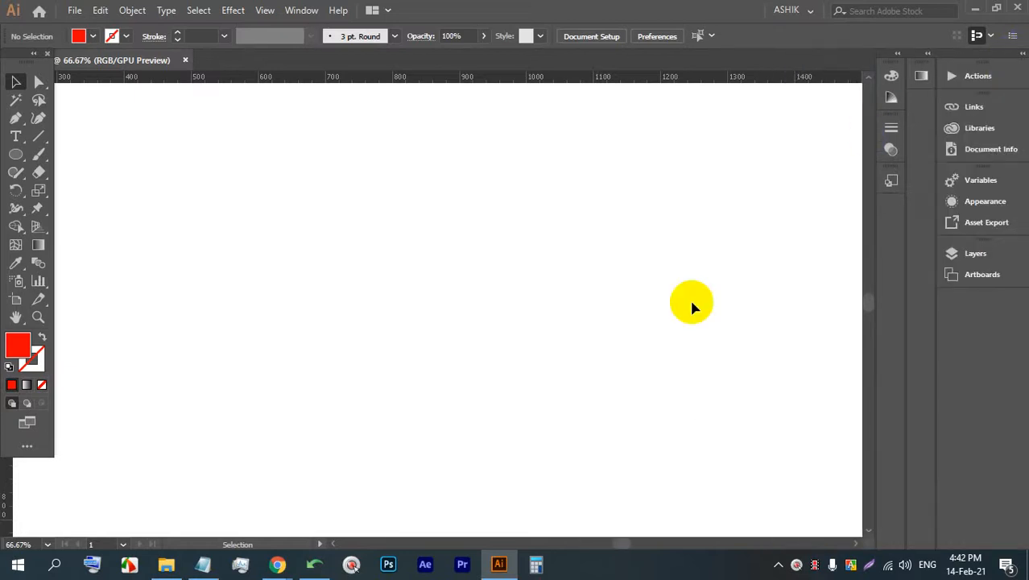
Draw a red circle about 326 px in diameter and duplicate it slightly to the right so that the two overlap
{"action": "left_click", "coordinate": [15, 154]}
{"action": "left_click_drag", "start_coordinate": [473, 174], "coordinate": [253, 391]}
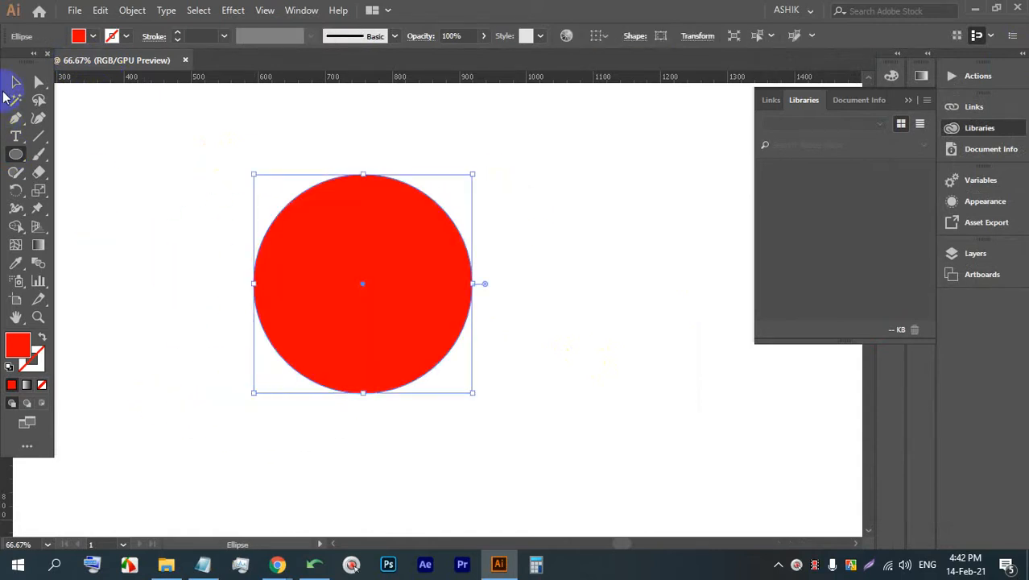
{"action": "left_click", "coordinate": [15, 81]}
{"action": "left_click", "coordinate": [576, 221]}
{"action": "left_click_drag", "start_coordinate": [366, 274], "coordinate": [375, 258]}
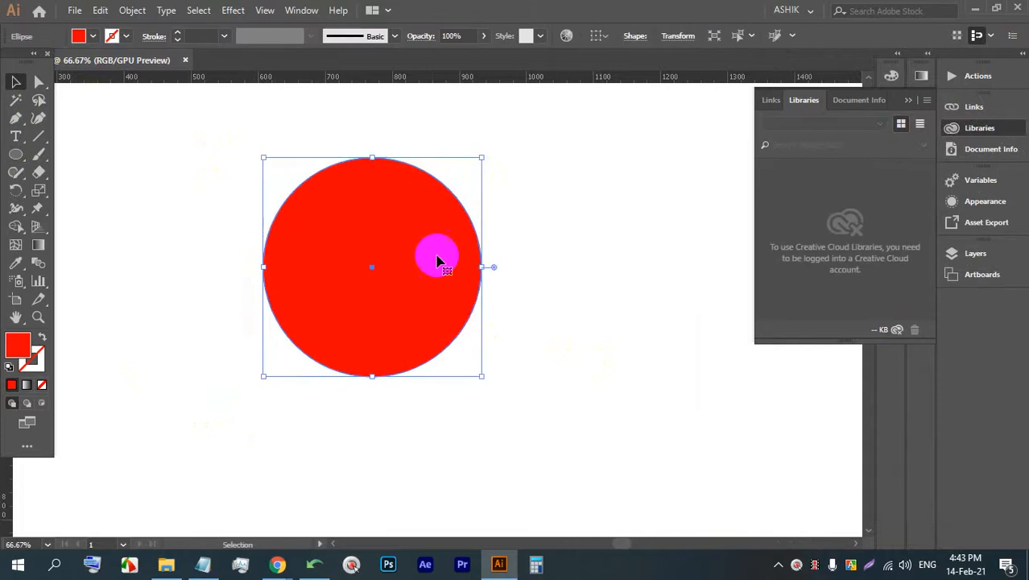
{"action": "left_click_drag", "start_coordinate": [418, 232], "coordinate": [490, 243]}
Change the fill of both overlapping circles to teal
{"action": "left_click_drag", "start_coordinate": [615, 305], "coordinate": [275, 170]}
{"action": "left_click", "coordinate": [93, 36]}
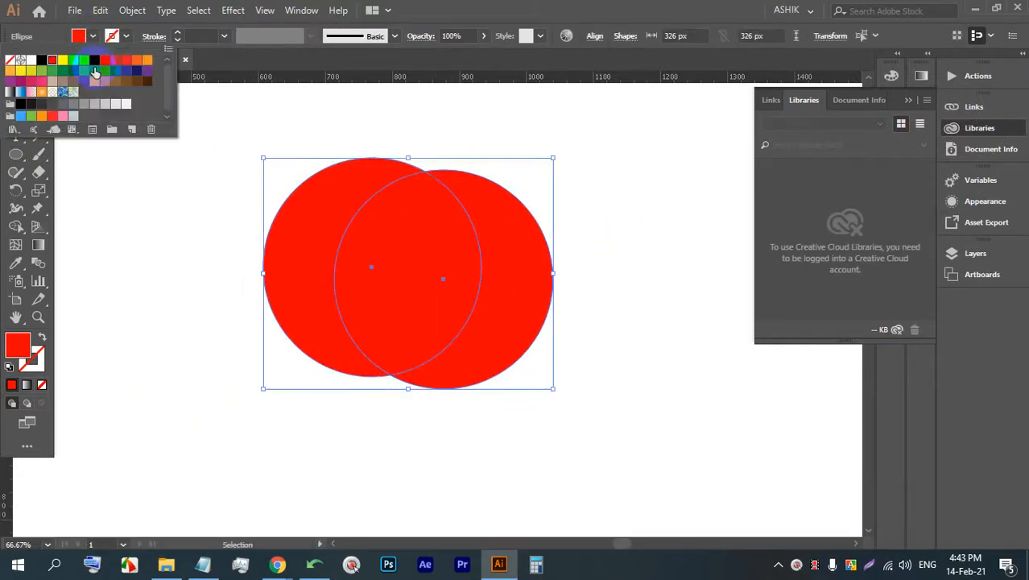
{"action": "left_click", "coordinate": [94, 70]}
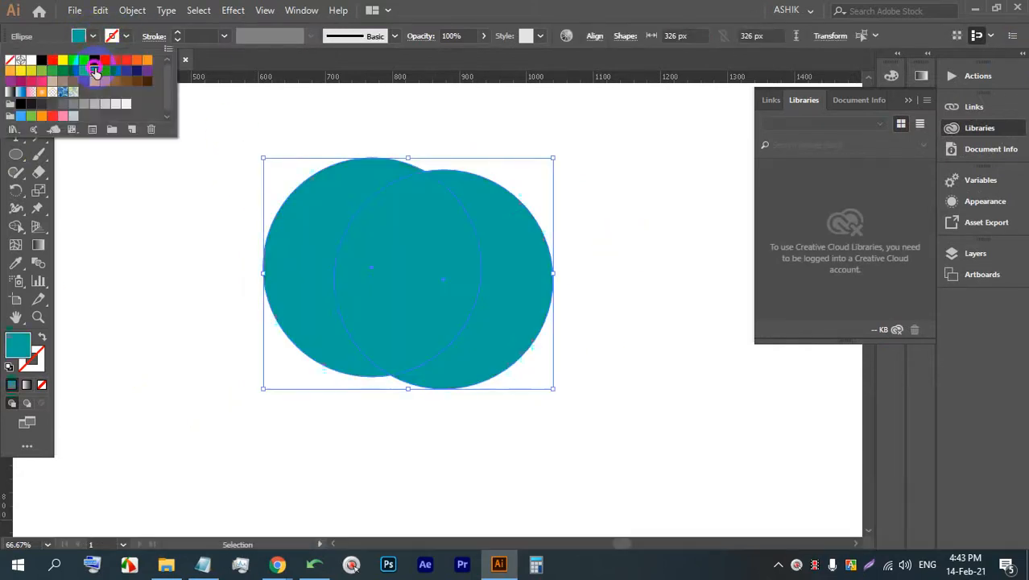
{"action": "left_click", "coordinate": [616, 194]}
Move the duplicate circle farther right so it overlaps the first one less, and delete both circles
{"action": "left_click", "coordinate": [471, 229]}
{"action": "double_click", "coordinate": [516, 211]}
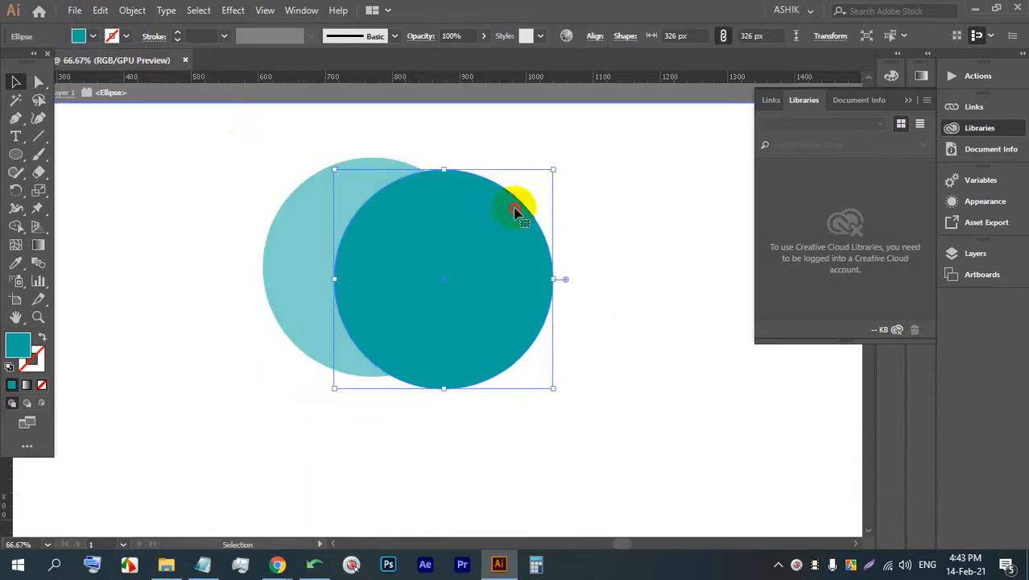
{"action": "left_click", "coordinate": [608, 185]}
{"action": "left_click_drag", "start_coordinate": [413, 234], "coordinate": [490, 234]}
{"action": "double_click", "coordinate": [664, 184]}
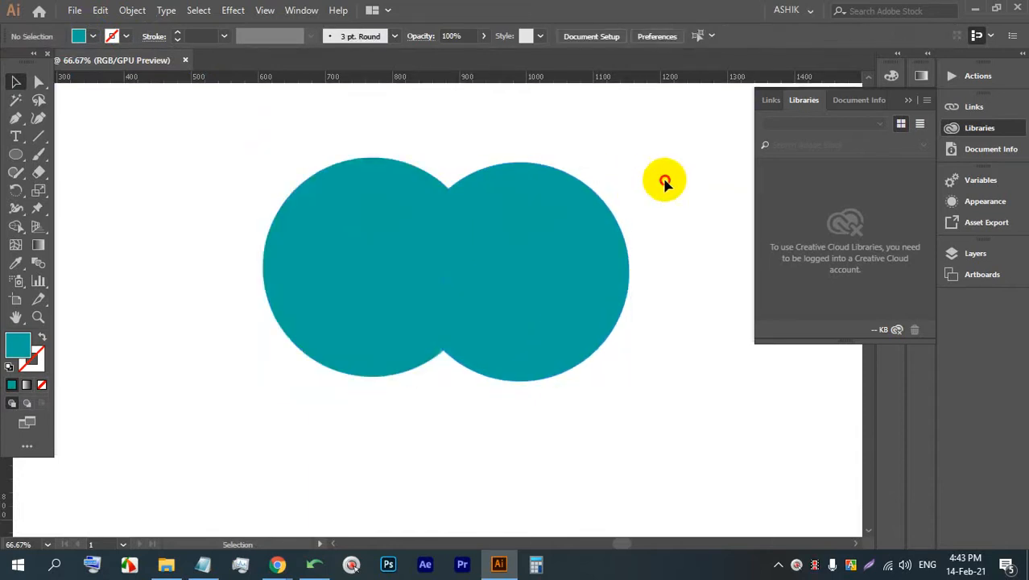
{"action": "left_click_drag", "start_coordinate": [606, 340], "coordinate": [364, 224]}
{"action": "key", "text": "BackSpace"}
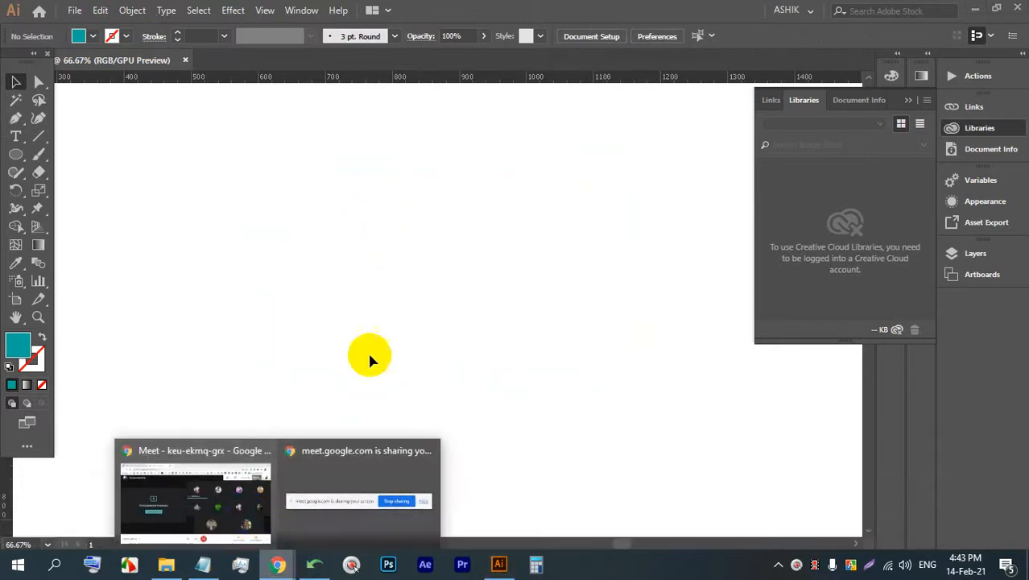
Add a point text in the upper part of the artboard, enlarge it to about 113 pt and replace its content with F
{"action": "key", "text": "alt"}
{"action": "scroll", "coordinate": [372, 198], "scroll_direction": "up", "scroll_amount": 1}
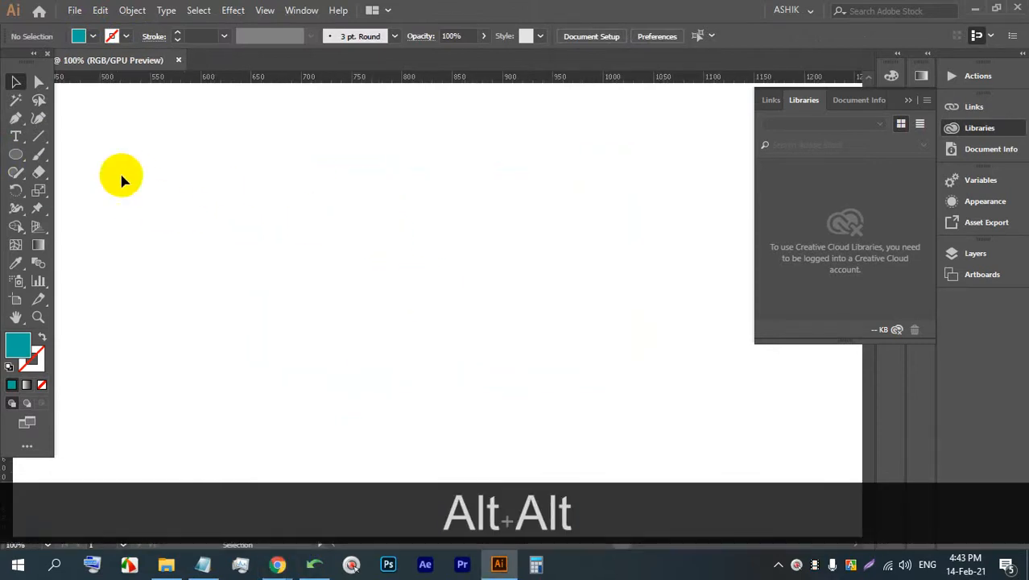
{"action": "left_click", "coordinate": [13, 140]}
{"action": "left_click", "coordinate": [308, 180]}
{"action": "key", "text": "Escape"}
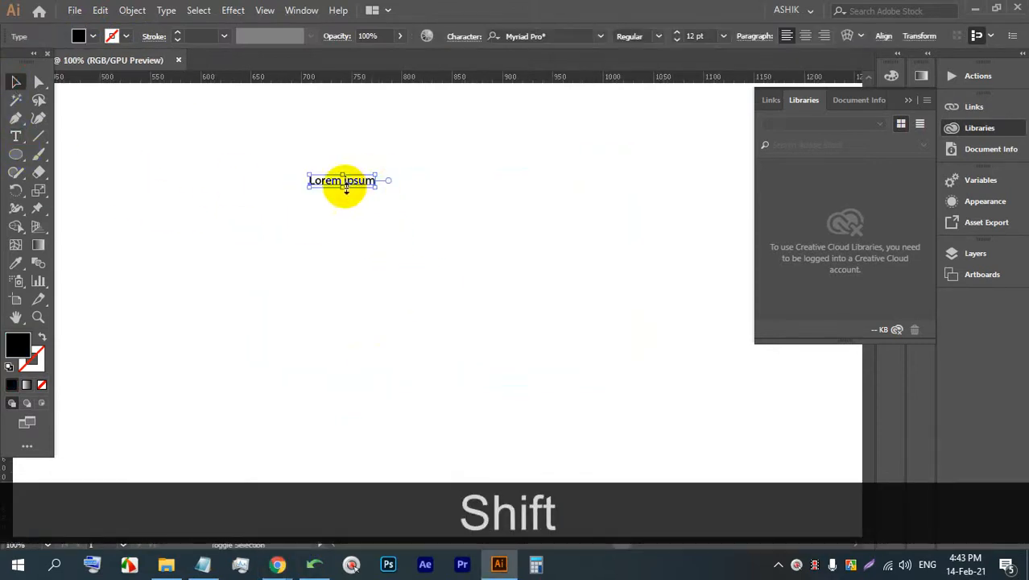
{"action": "left_click_drag", "start_coordinate": [346, 188], "coordinate": [465, 208]}
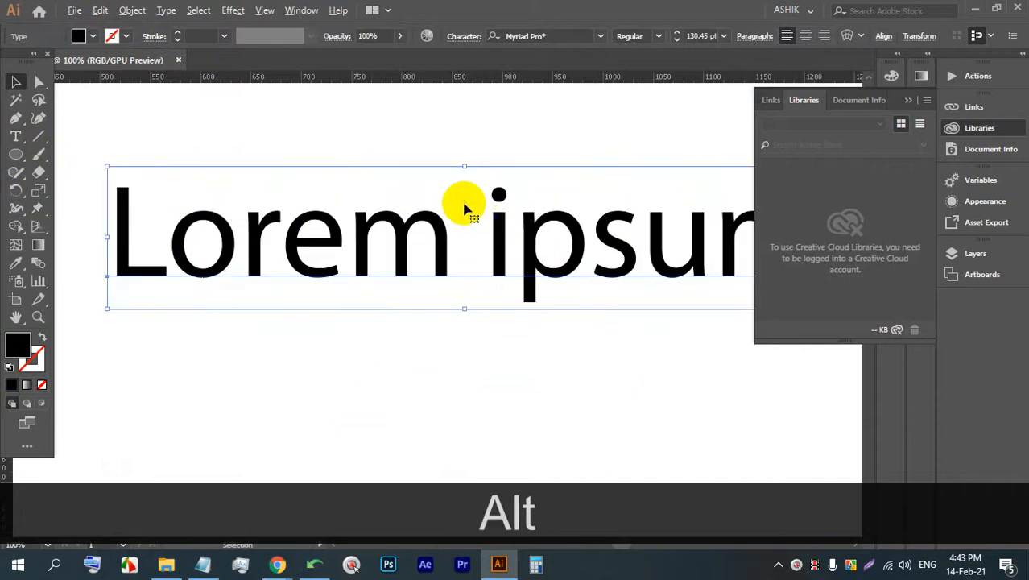
{"action": "left_click_drag", "start_coordinate": [466, 166], "coordinate": [466, 185]}
{"action": "key", "text": "t"}
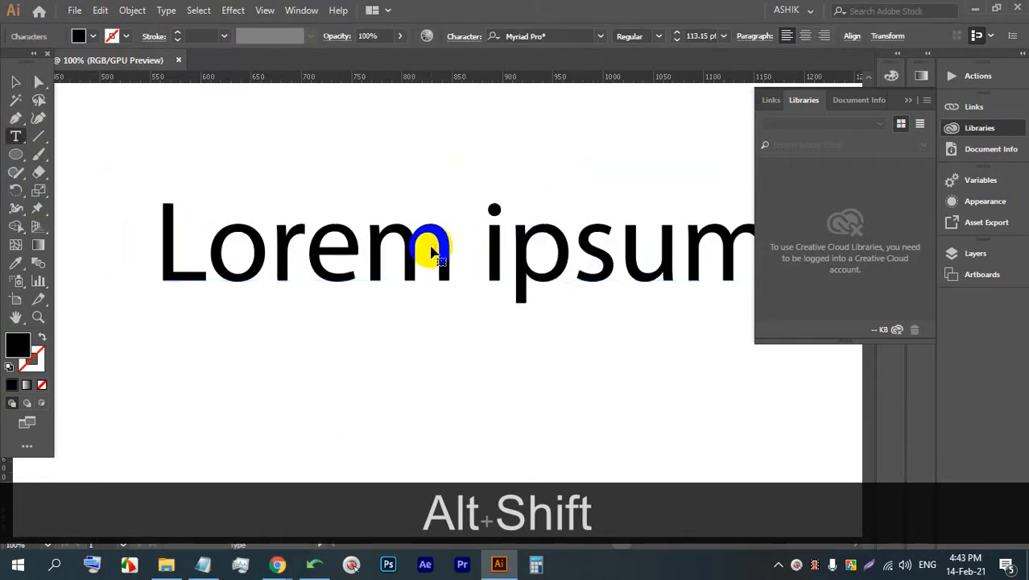
{"action": "triple_click", "coordinate": [431, 253]}
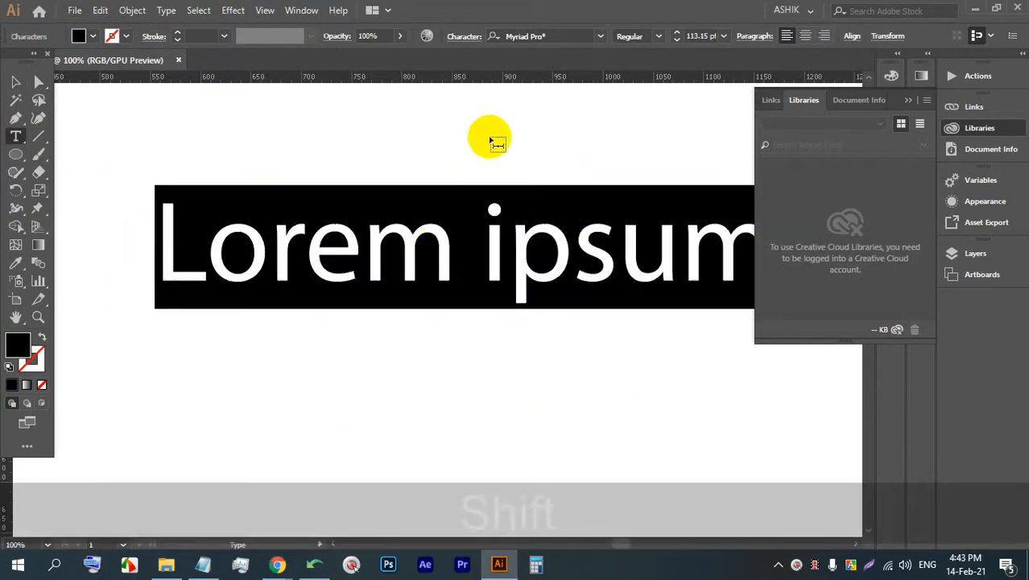
{"action": "type", "text": "F"}
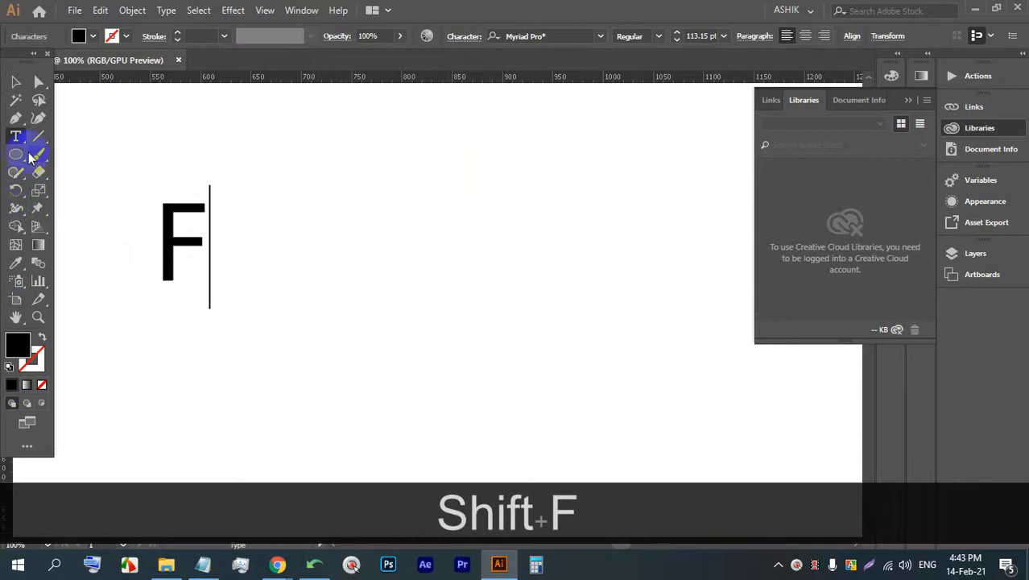
Enlarge the letter F to about 363 pt and move it toward the middle of the artboard
{"action": "left_click", "coordinate": [15, 82]}
{"action": "scroll", "coordinate": [185, 234], "scroll_direction": "down", "scroll_amount": 2}
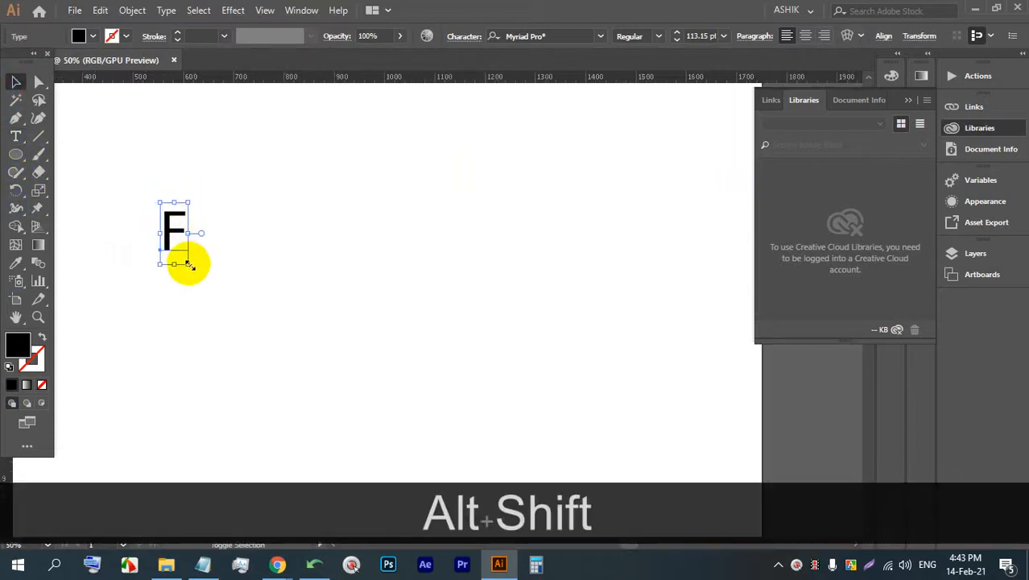
{"action": "left_click_drag", "start_coordinate": [184, 260], "coordinate": [249, 409]}
{"action": "left_click_drag", "start_coordinate": [194, 299], "coordinate": [320, 277]}
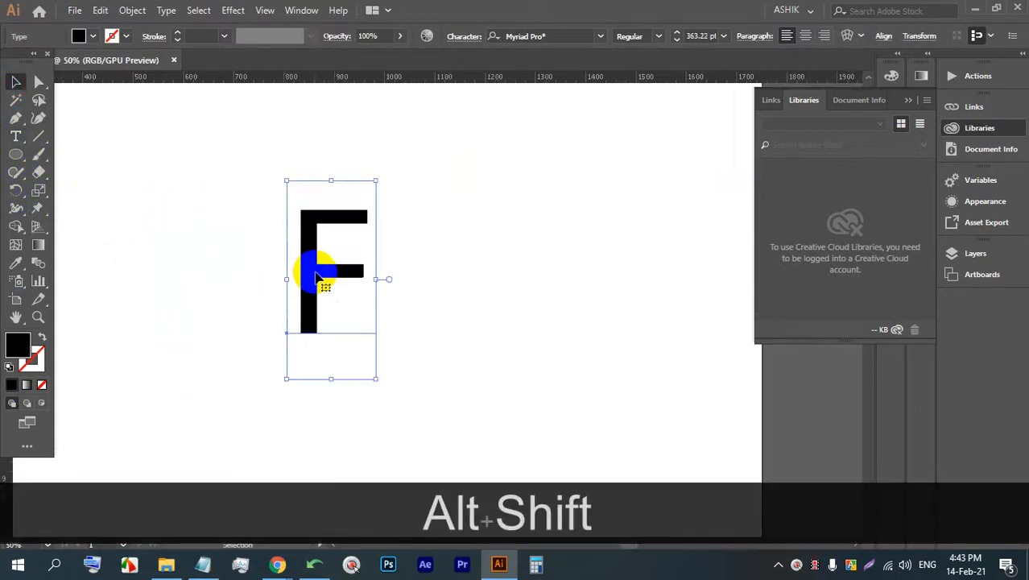
Add a separate point text of about 114 pt just right of the F, containing a lowercase g
{"action": "left_click", "coordinate": [16, 136]}
{"action": "left_click", "coordinate": [525, 254]}
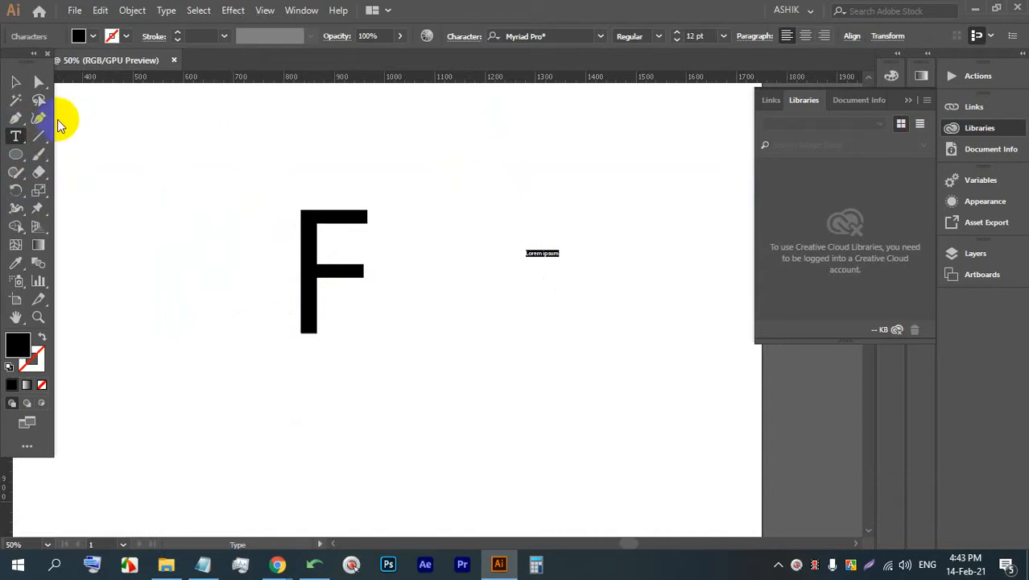
{"action": "left_click", "coordinate": [14, 83]}
{"action": "left_click_drag", "start_coordinate": [545, 258], "coordinate": [531, 313]}
{"action": "double_click", "coordinate": [530, 312]}
{"action": "type", "text": "g"}
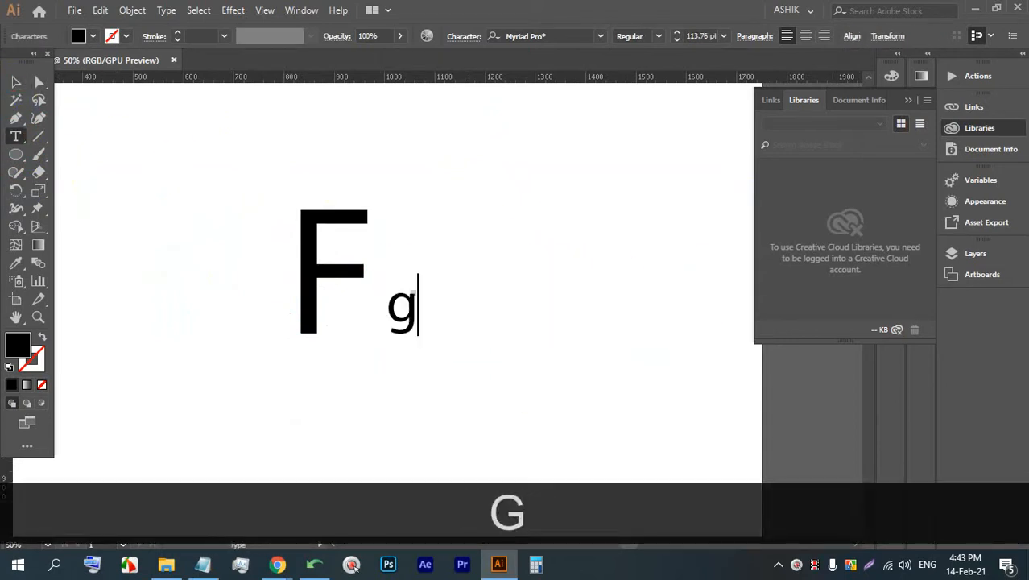
{"action": "left_click", "coordinate": [15, 82]}
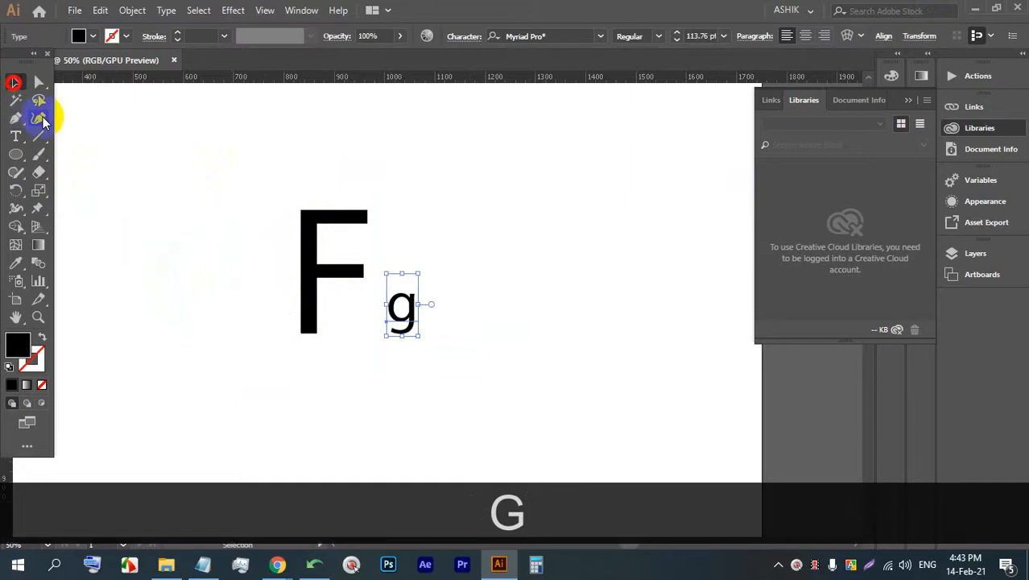
Set the g's font to Minion Variable Concept and enlarge the letter to nearly the height of the F
{"action": "left_click", "coordinate": [600, 35]}
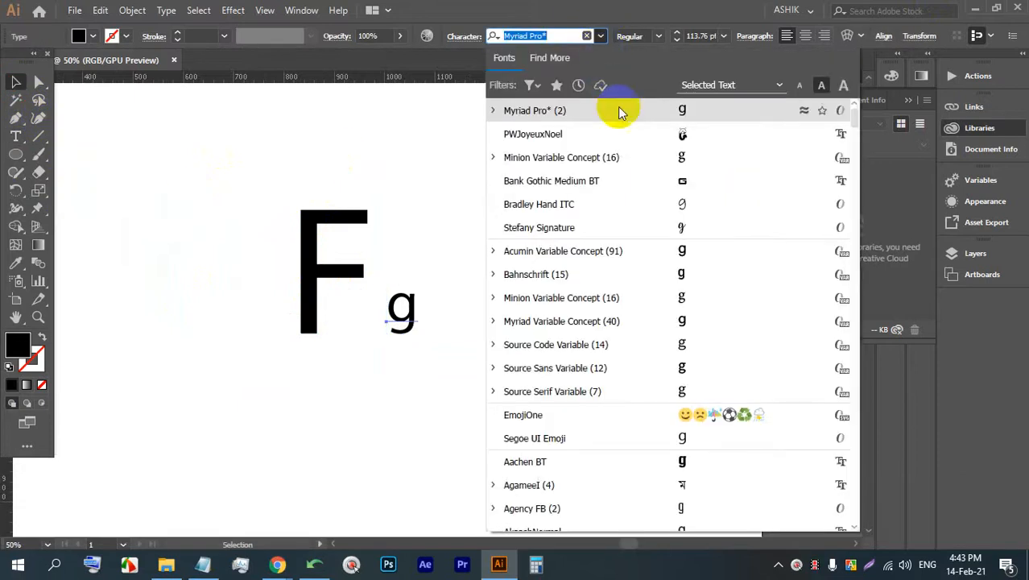
{"action": "left_click", "coordinate": [690, 157]}
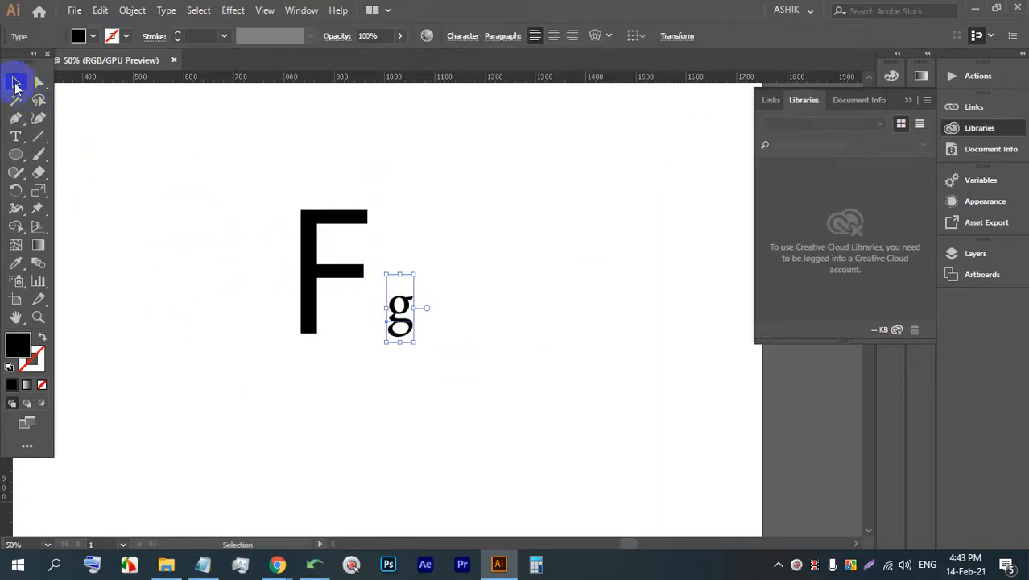
{"action": "left_click_drag", "start_coordinate": [413, 276], "coordinate": [449, 187]}
Set the font of the letter F to Minion Variable Concept
{"action": "left_click", "coordinate": [328, 256]}
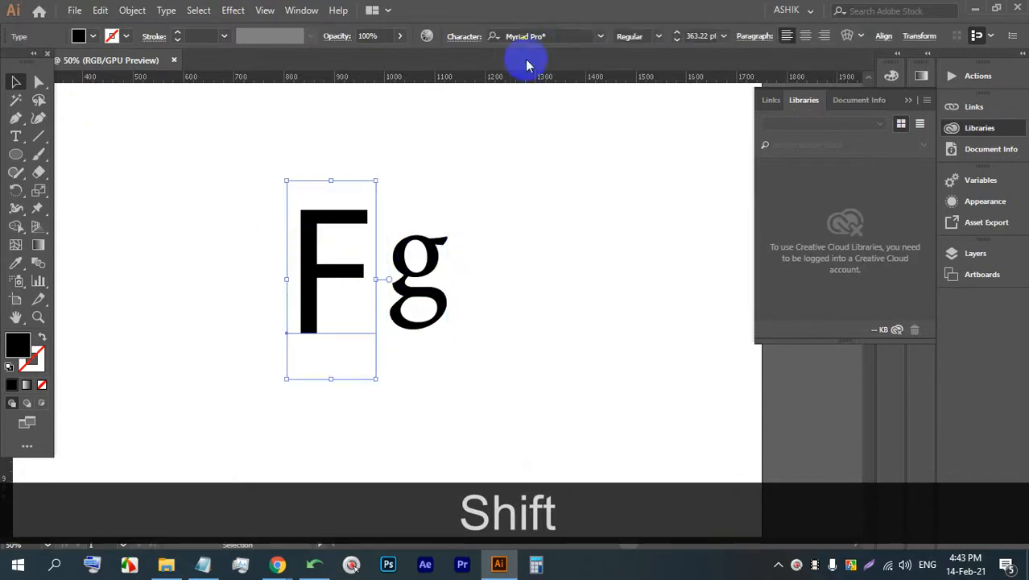
{"action": "left_click", "coordinate": [599, 38]}
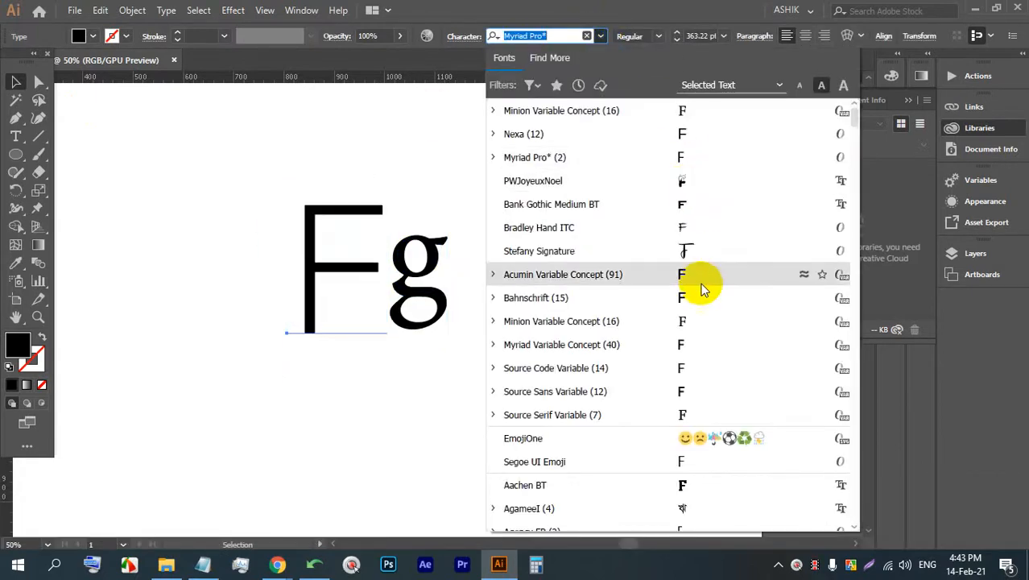
{"action": "left_click", "coordinate": [668, 321]}
Fill both letters, F and g, with light blue
{"action": "left_click", "coordinate": [538, 292]}
{"action": "left_click", "coordinate": [299, 188]}
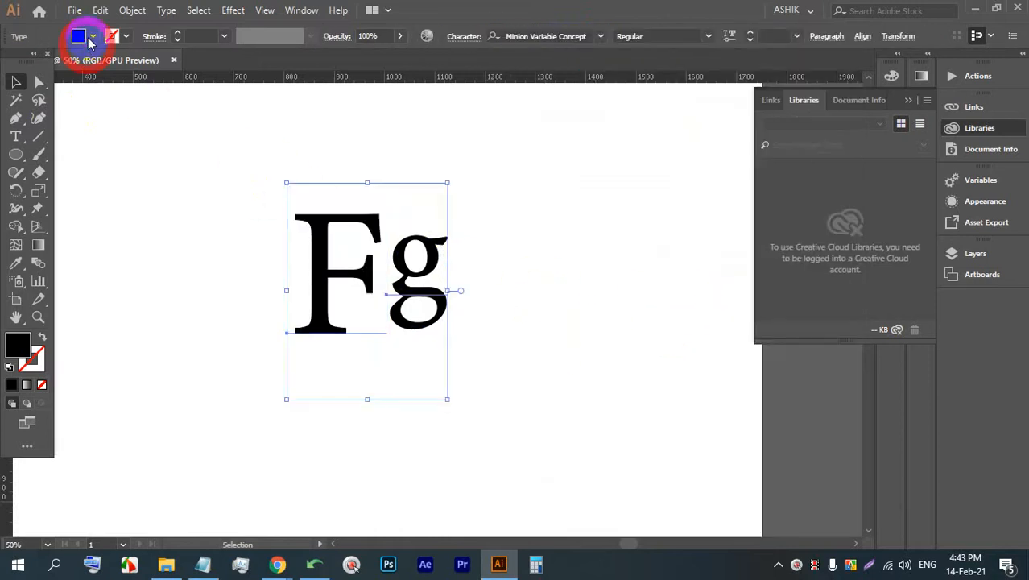
{"action": "left_click", "coordinate": [88, 41]}
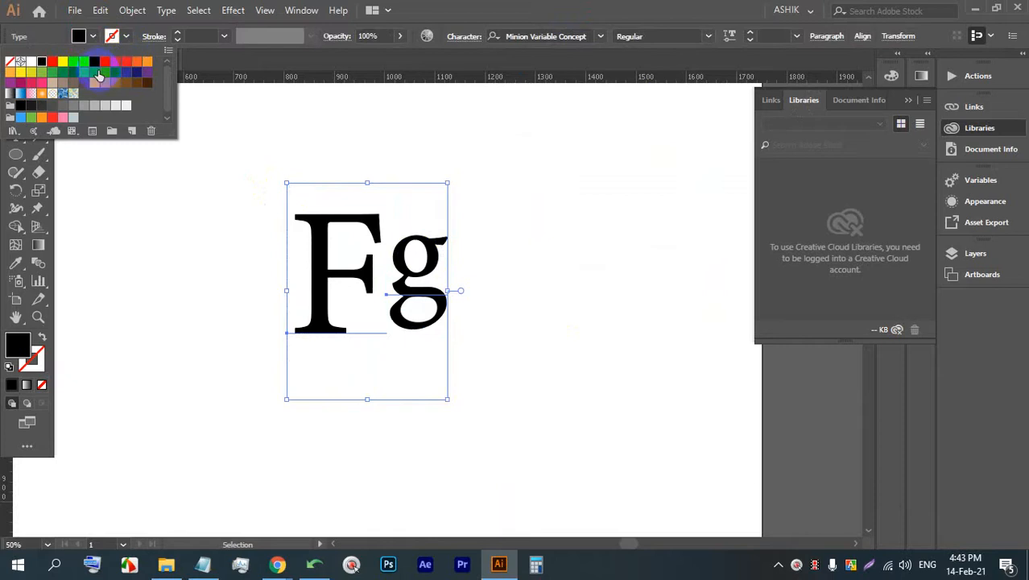
{"action": "left_click", "coordinate": [99, 76]}
{"action": "left_click", "coordinate": [574, 191]}
Move the g onto the stem of the F and fill it with red
{"action": "scroll", "coordinate": [266, 257], "scroll_direction": "up", "scroll_amount": 2, "text": "alt"}
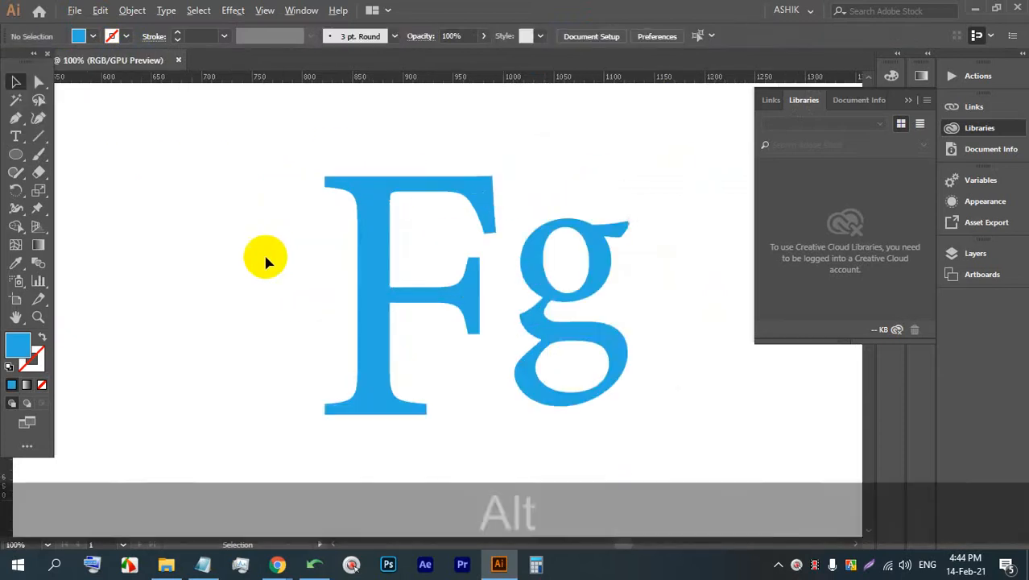
{"action": "left_click_drag", "start_coordinate": [516, 291], "coordinate": [373, 275]}
{"action": "scroll", "coordinate": [372, 234], "scroll_direction": "up", "scroll_amount": 1, "text": "alt"}
{"action": "left_click", "coordinate": [91, 38]}
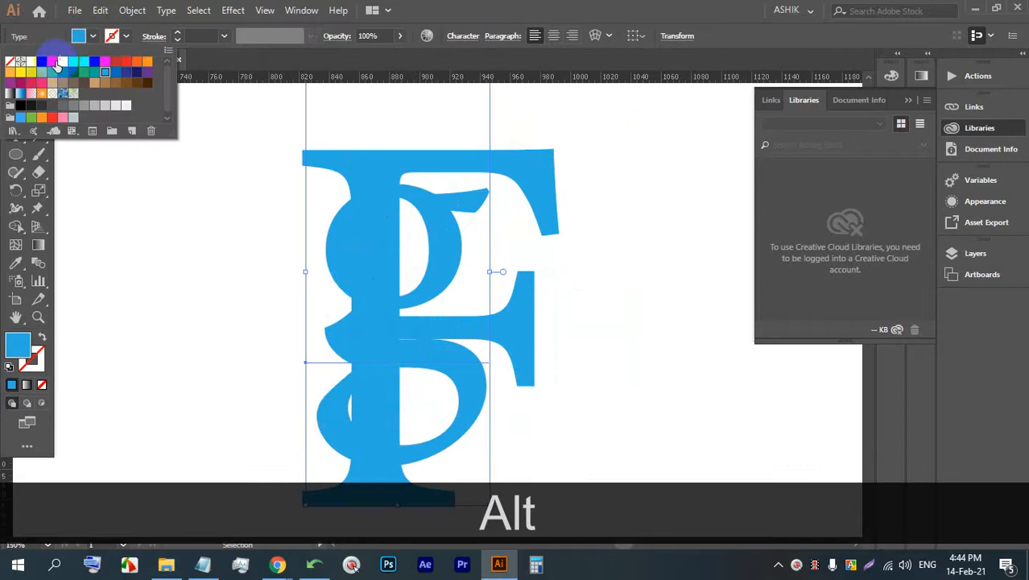
{"action": "left_click", "coordinate": [56, 67]}
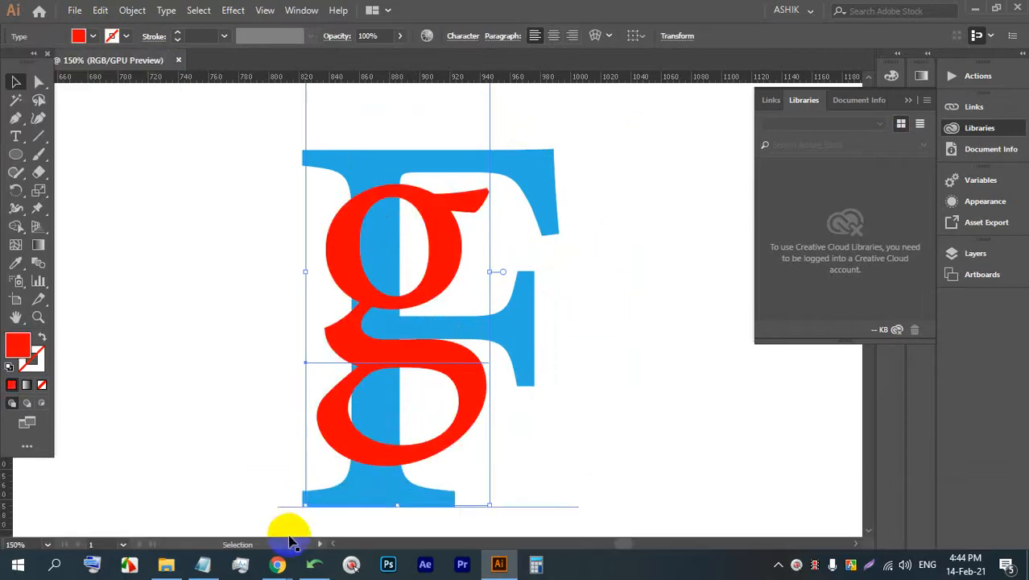
Switch to the Google Meet call in Chrome to check on the class, and return to Illustrator
{"action": "mouse_move", "coordinate": [277, 564]}
{"action": "left_click", "coordinate": [201, 475]}
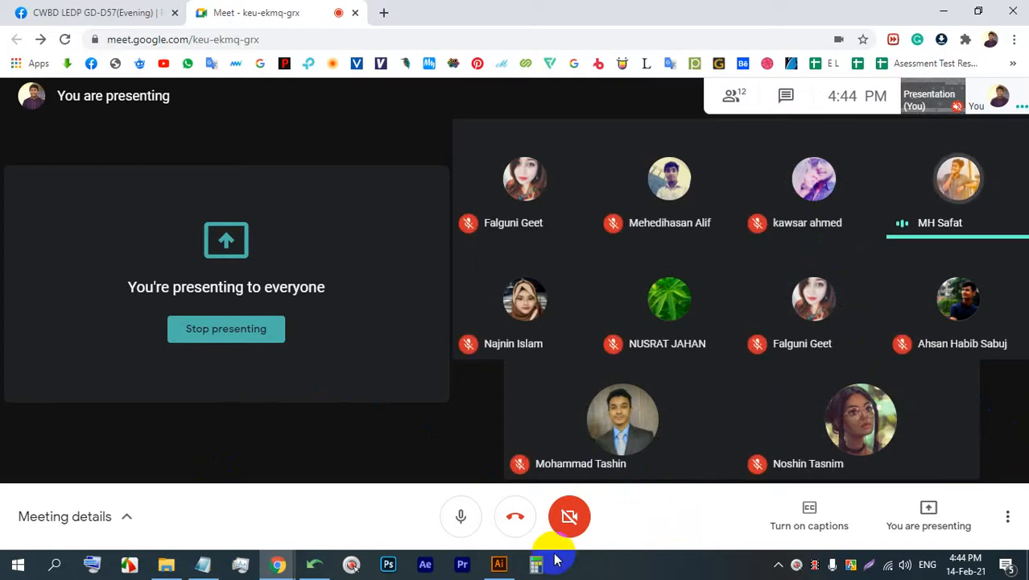
{"action": "left_click", "coordinate": [502, 567]}
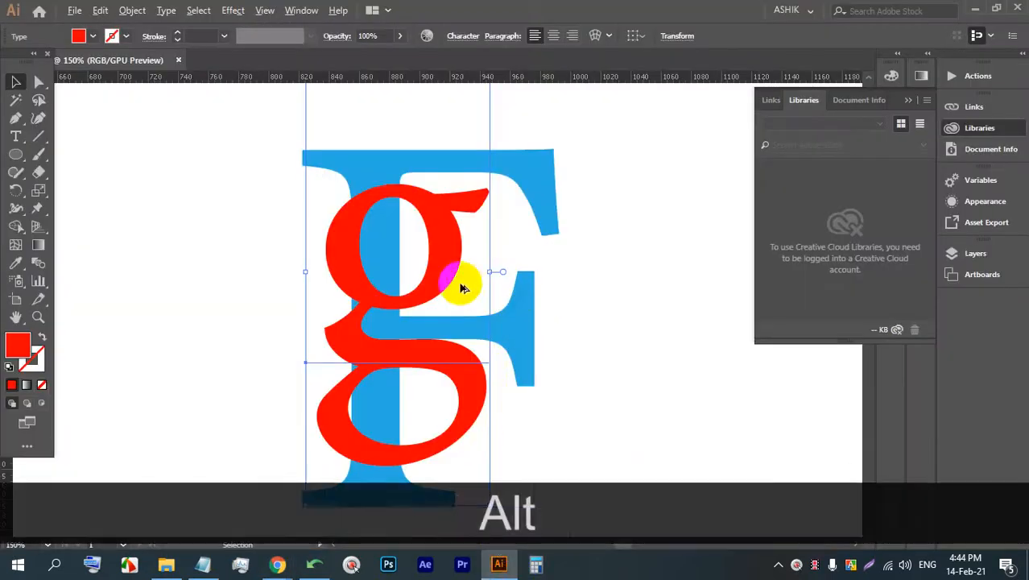
{"action": "scroll", "coordinate": [386, 304], "scroll_direction": "down", "scroll_amount": 1}
{"action": "scroll", "coordinate": [448, 328], "scroll_direction": "up", "scroll_amount": 3}
{"action": "left_click", "coordinate": [623, 307]}
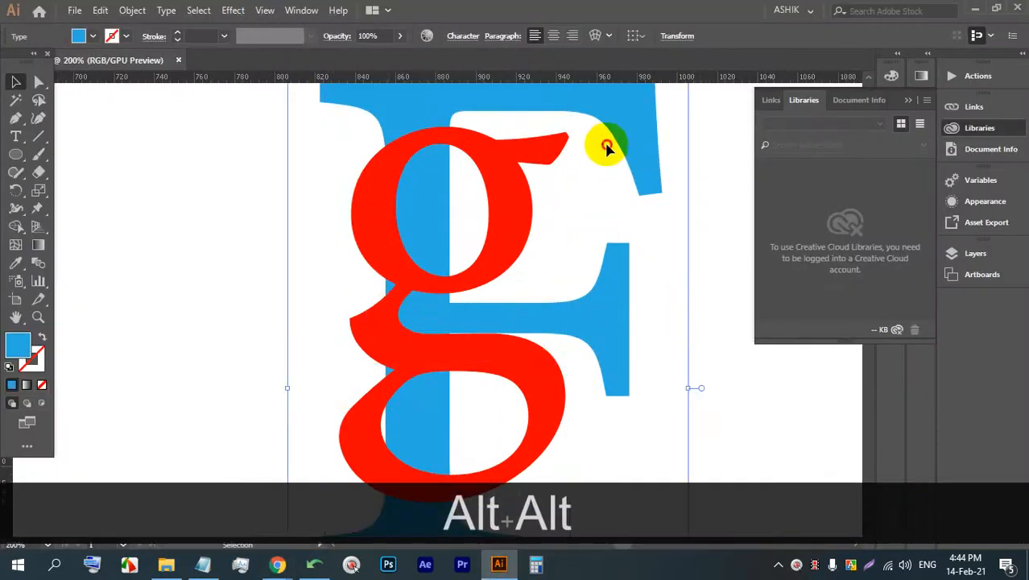
{"action": "scroll", "coordinate": [610, 247], "scroll_direction": "up", "scroll_amount": 2}
{"action": "left_click", "coordinate": [203, 238]}
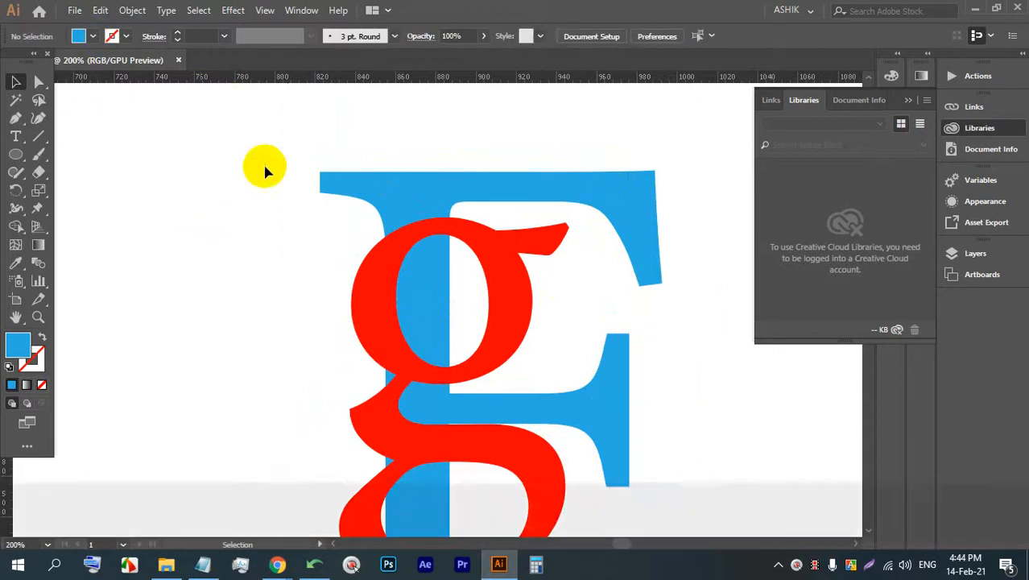
{"action": "scroll", "coordinate": [296, 171], "scroll_direction": "down", "scroll_amount": 2}
{"action": "left_click", "coordinate": [474, 199]}
{"action": "left_click", "coordinate": [563, 242]}
{"action": "left_click", "coordinate": [340, 243]}
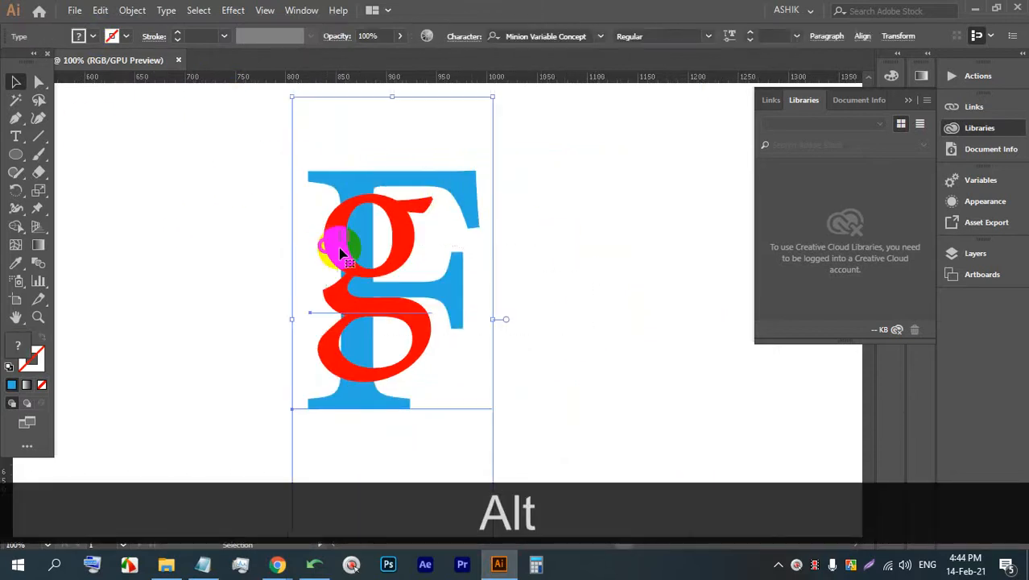
{"action": "left_click", "coordinate": [569, 252]}
Scale the g down slightly and reposition it over the stem of the F
{"action": "left_click", "coordinate": [356, 292]}
{"action": "scroll", "coordinate": [345, 233], "scroll_direction": "up", "scroll_amount": 1}
{"action": "scroll", "coordinate": [378, 177], "scroll_direction": "down", "scroll_amount": 1}
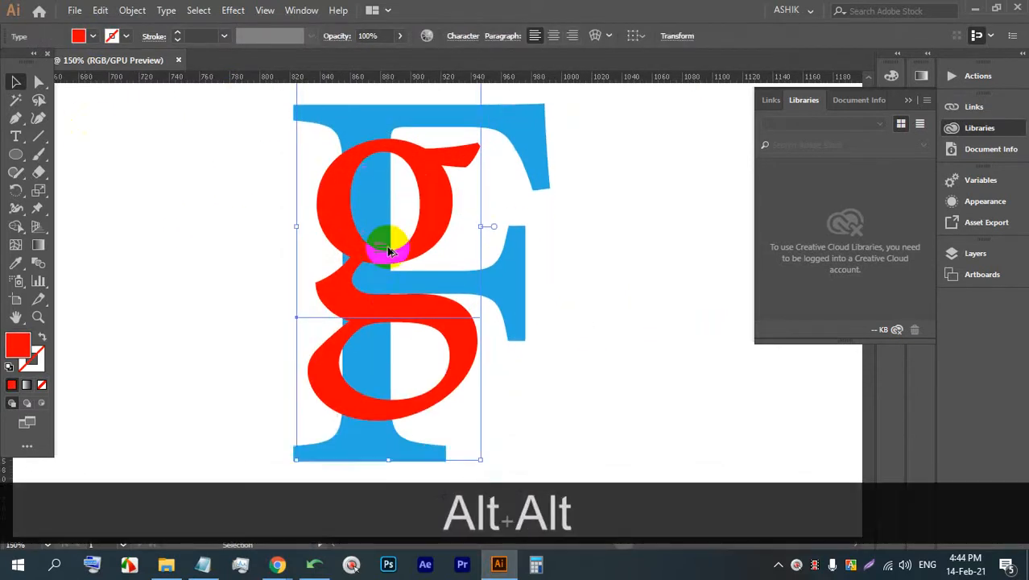
{"action": "scroll", "coordinate": [388, 240], "scroll_direction": "down", "scroll_amount": 1}
{"action": "scroll", "coordinate": [406, 173], "scroll_direction": "up", "scroll_amount": 2}
{"action": "left_click_drag", "start_coordinate": [448, 165], "coordinate": [433, 208]}
{"action": "left_click_drag", "start_coordinate": [403, 323], "coordinate": [423, 299]}
{"action": "scroll", "coordinate": [313, 347], "scroll_direction": "up", "scroll_amount": 1}
Fill the letter F with orange and the letter g with black
{"action": "left_click", "coordinate": [574, 294]}
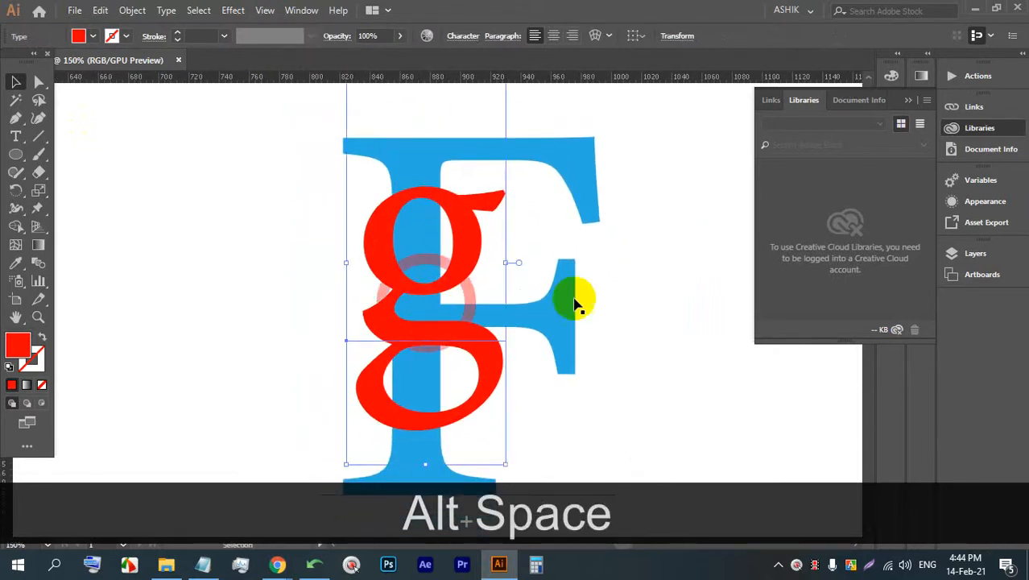
{"action": "left_click", "coordinate": [114, 40]}
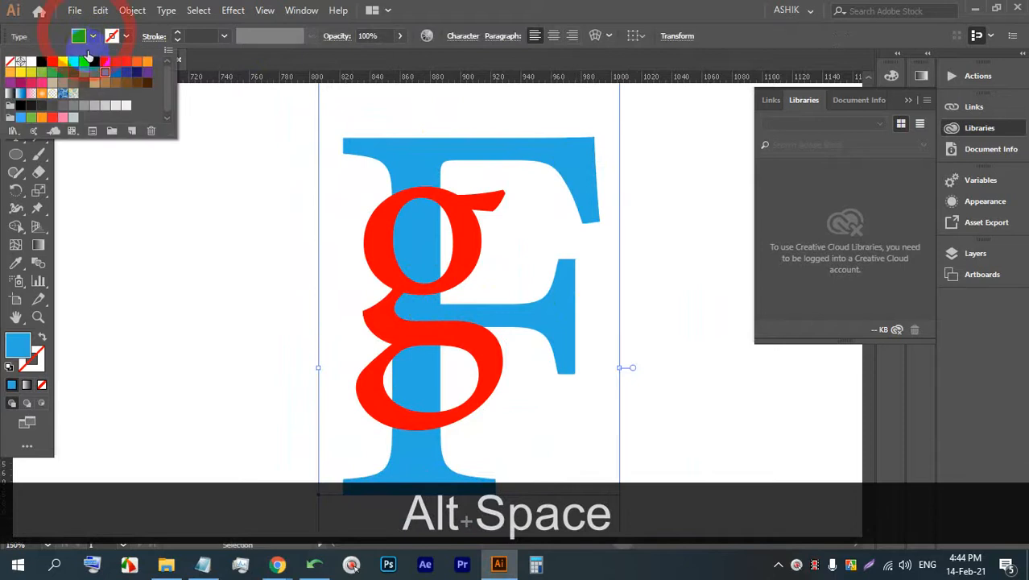
{"action": "left_click", "coordinate": [42, 119]}
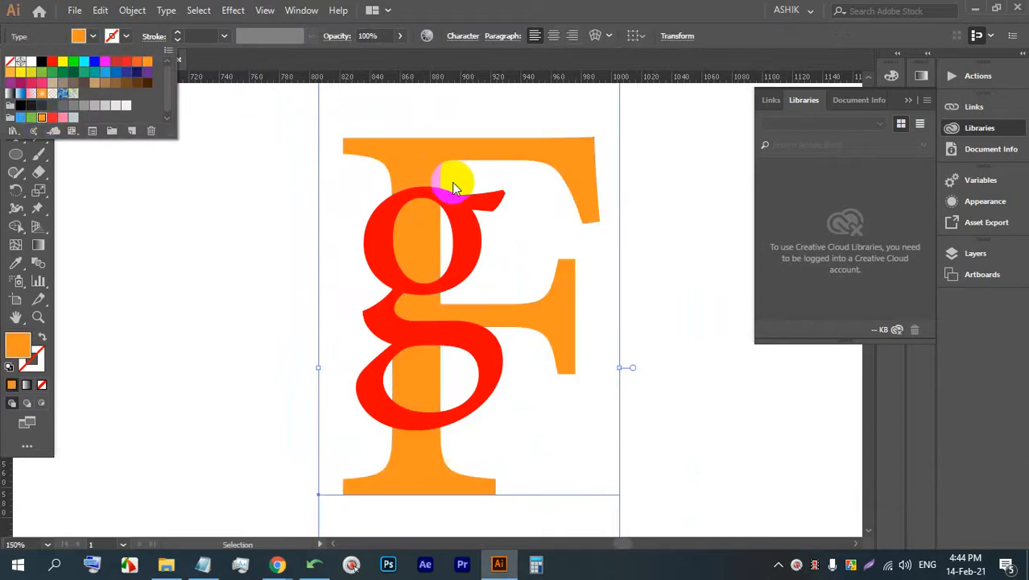
{"action": "left_click", "coordinate": [460, 206]}
{"action": "left_click", "coordinate": [81, 36]}
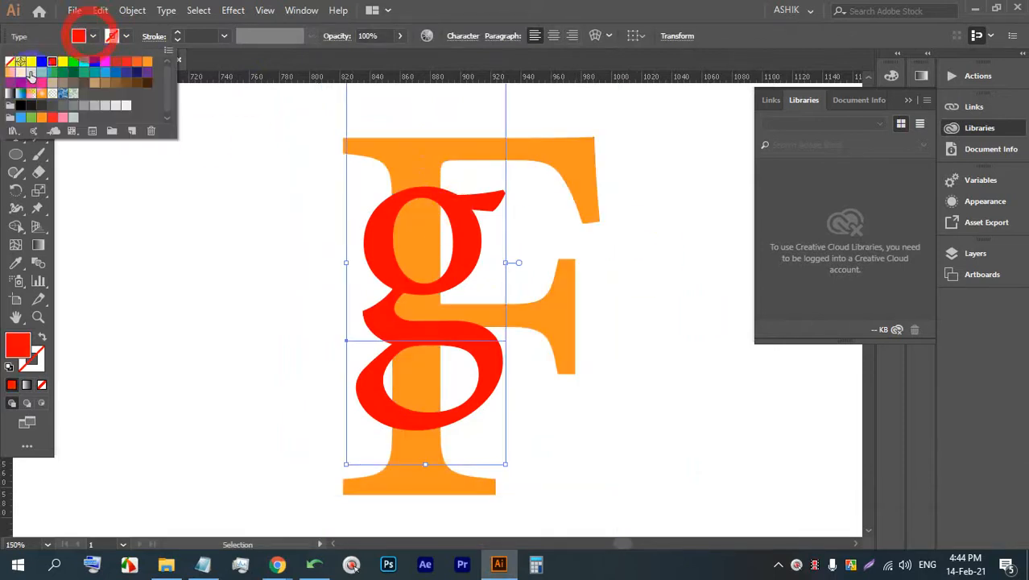
{"action": "left_click", "coordinate": [40, 62]}
{"action": "double_click", "coordinate": [606, 311]}
{"action": "scroll", "coordinate": [568, 305], "scroll_direction": "down", "scroll_amount": 1}
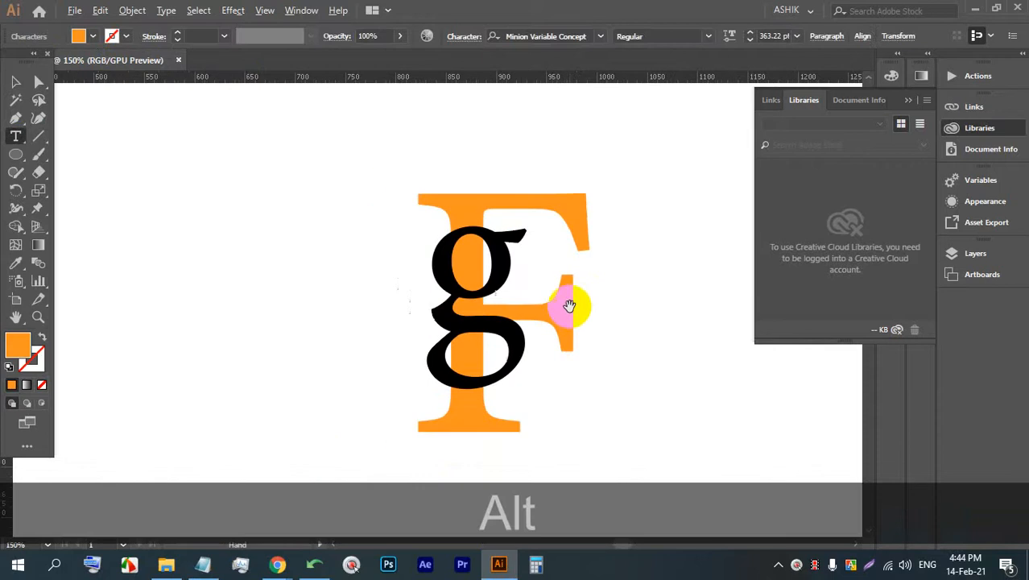
{"action": "left_click", "coordinate": [644, 359]}
{"action": "left_click_drag", "start_coordinate": [650, 360], "coordinate": [427, 260]}
{"action": "key", "text": "ctrl+z"}
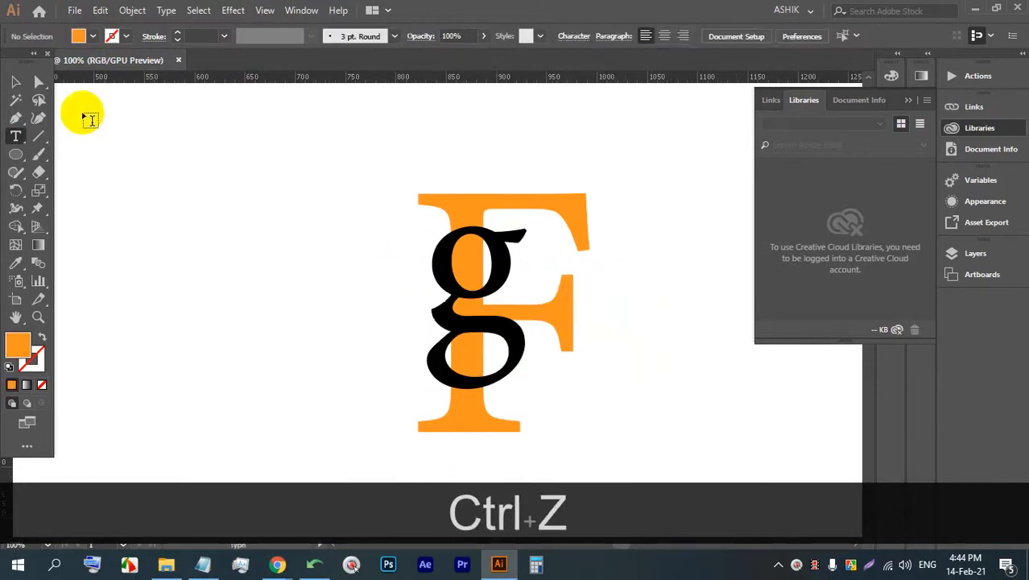
Expand both letters into shapes with the Object and Fill options enabled
{"action": "left_click", "coordinate": [14, 85]}
{"action": "left_click_drag", "start_coordinate": [273, 196], "coordinate": [595, 352]}
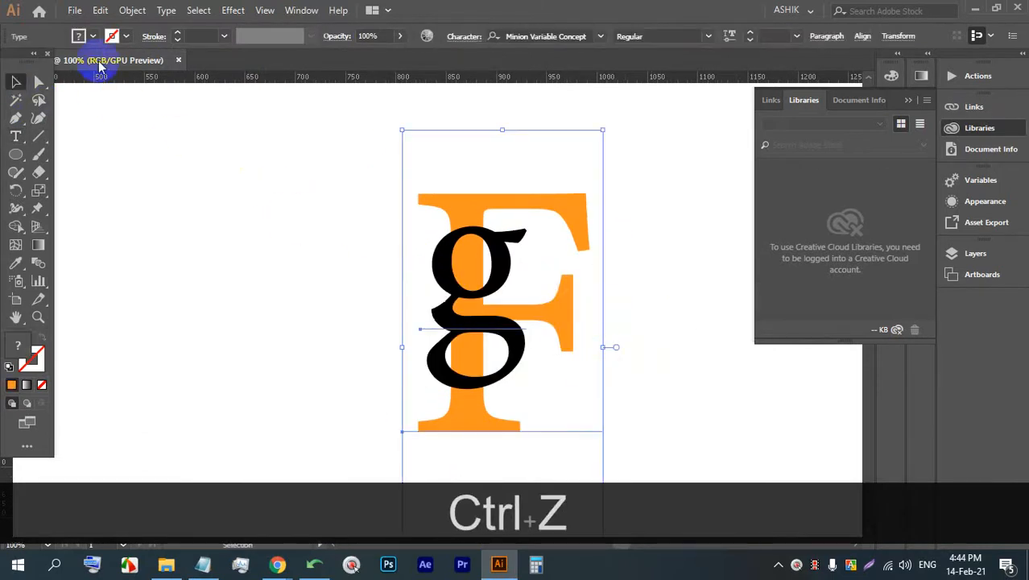
{"action": "left_click", "coordinate": [129, 11]}
{"action": "left_click", "coordinate": [185, 164]}
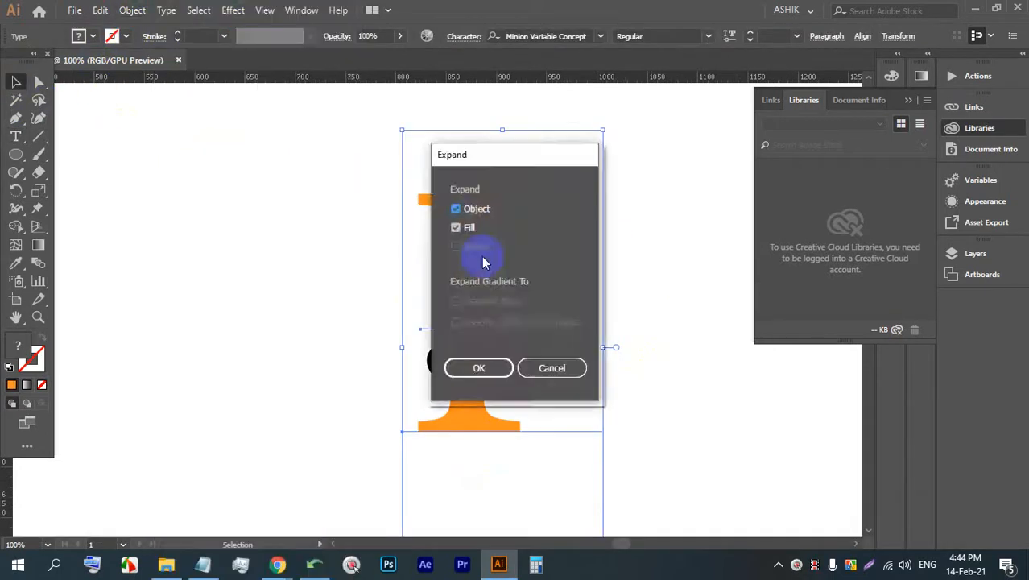
{"action": "left_click", "coordinate": [484, 362]}
{"action": "left_click", "coordinate": [628, 338]}
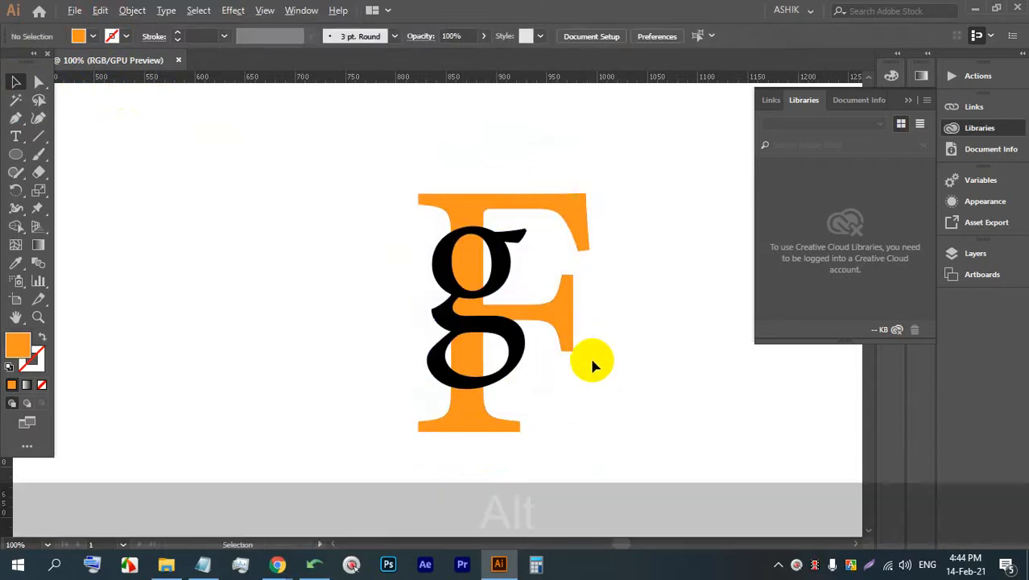
Move the expanded g straight down by about 4 px on the stem of the F
{"action": "scroll", "coordinate": [589, 355], "scroll_direction": "up", "scroll_amount": 1}
{"action": "left_click_drag", "start_coordinate": [588, 357], "coordinate": [506, 352]}
{"action": "left_click", "coordinate": [391, 334]}
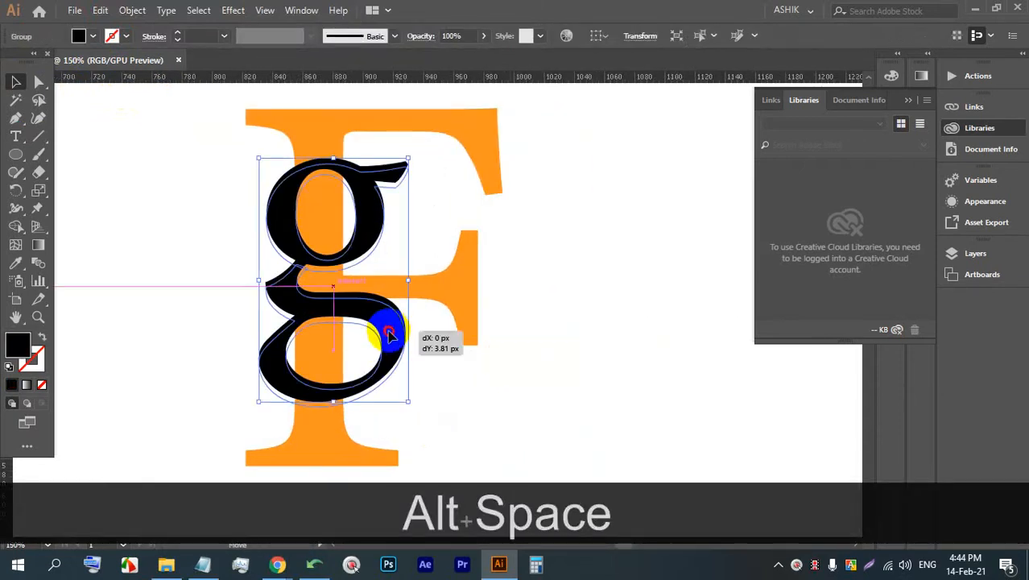
{"action": "left_click", "coordinate": [556, 310]}
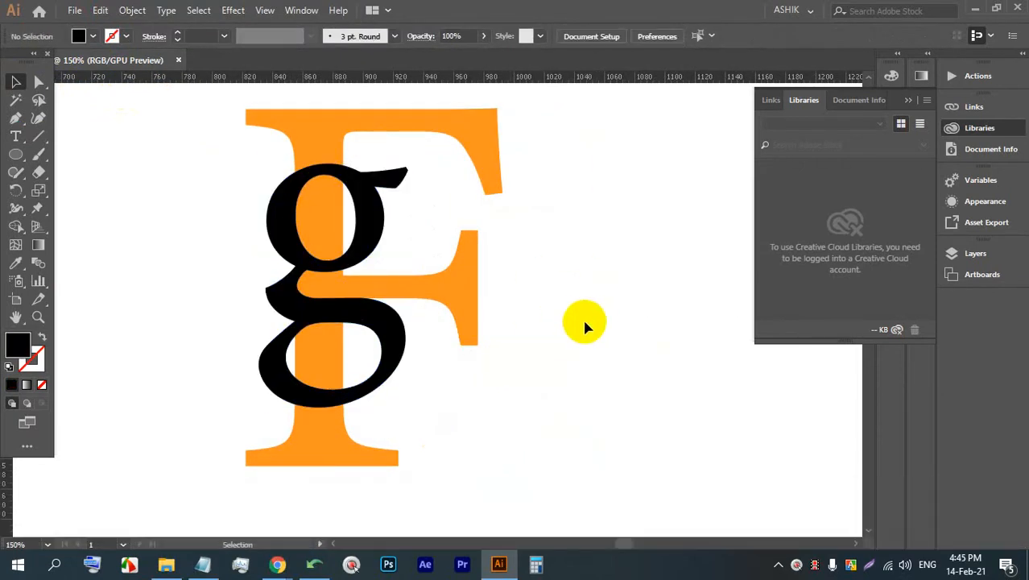
Move the g off the stem of the F, over the ends of its arms
{"action": "left_click_drag", "start_coordinate": [562, 330], "coordinate": [242, 227]}
{"action": "left_click", "coordinate": [545, 337]}
{"action": "left_click_drag", "start_coordinate": [544, 338], "coordinate": [450, 269]}
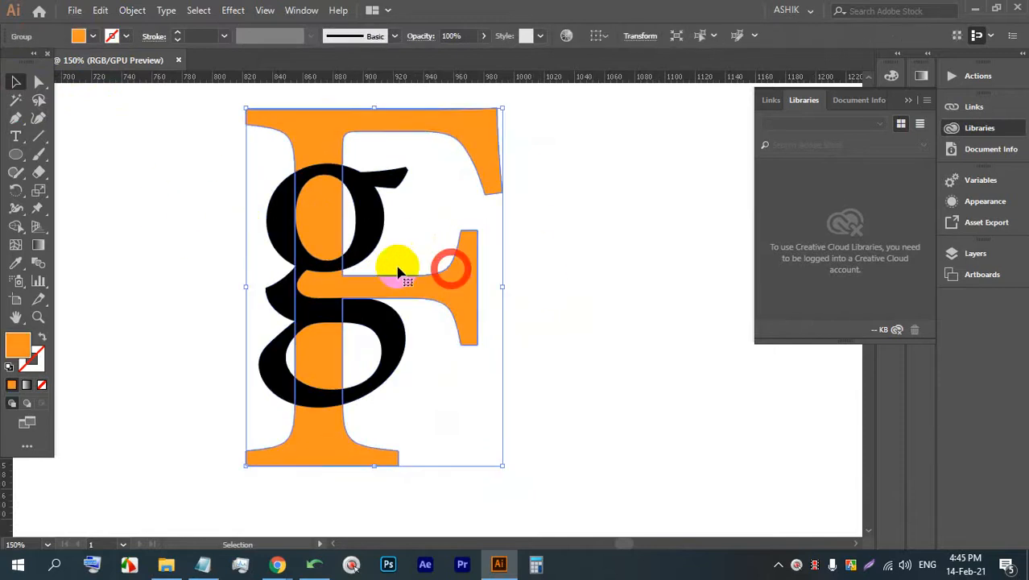
{"action": "left_click", "coordinate": [376, 236]}
{"action": "left_click_drag", "start_coordinate": [374, 218], "coordinate": [511, 223]}
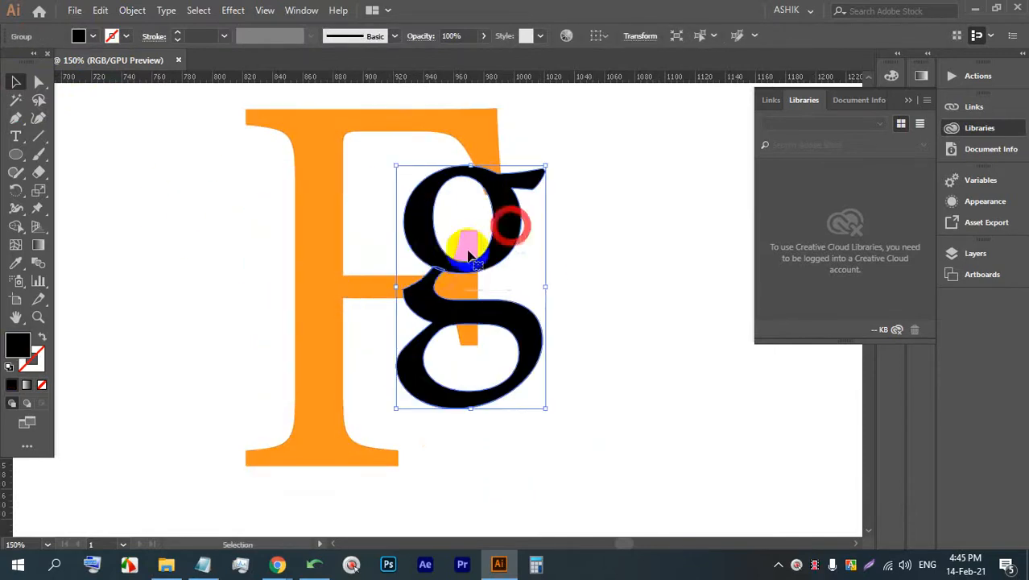
Try to move the lower outline of the g separately from the rest of the letter
{"action": "double_click", "coordinate": [439, 274]}
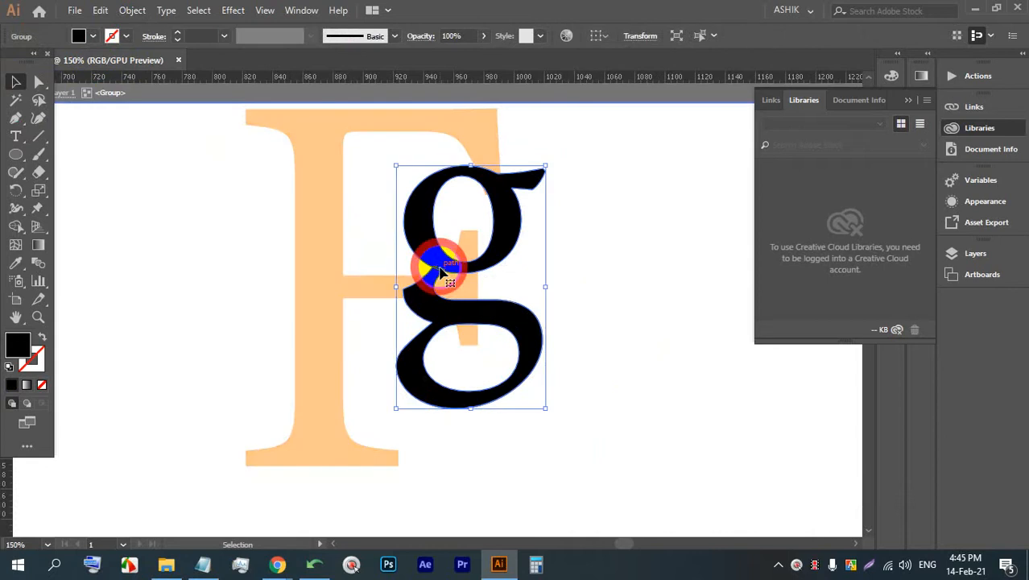
{"action": "left_click", "coordinate": [438, 272]}
{"action": "left_click_drag", "start_coordinate": [439, 271], "coordinate": [521, 257]}
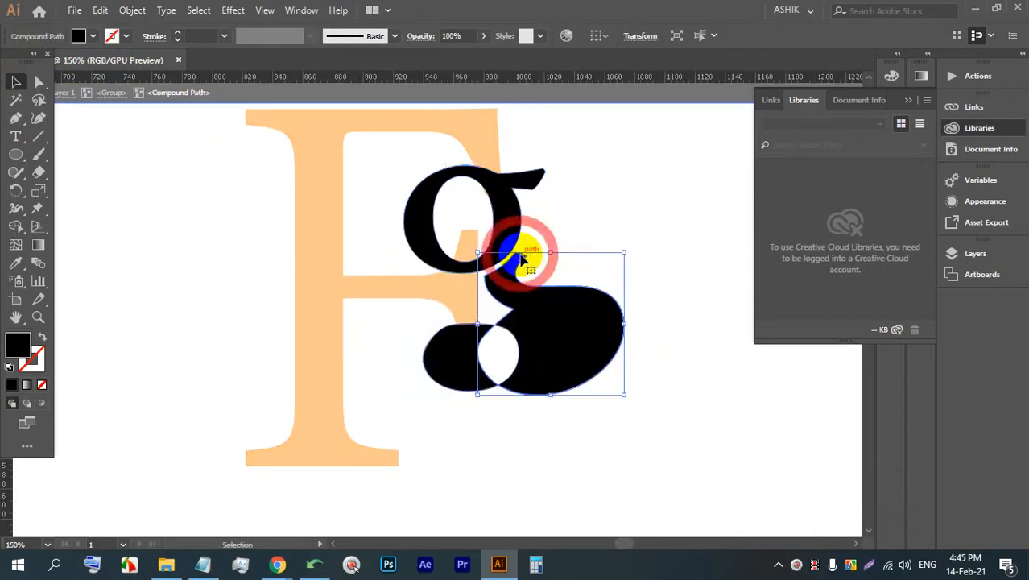
{"action": "key", "text": "ctrl+shift+z"}
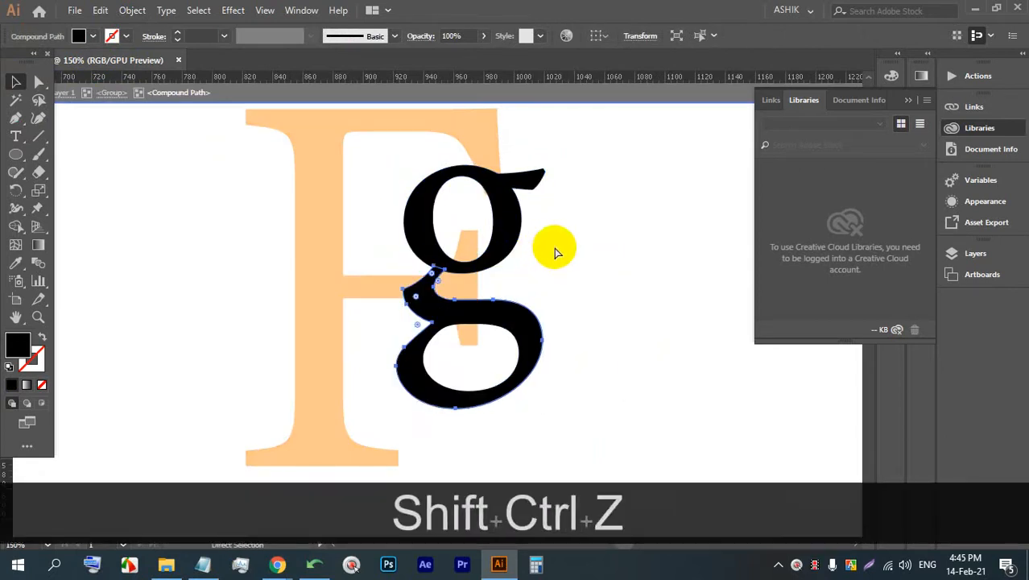
{"action": "left_click", "coordinate": [586, 257]}
{"action": "double_click", "coordinate": [609, 252]}
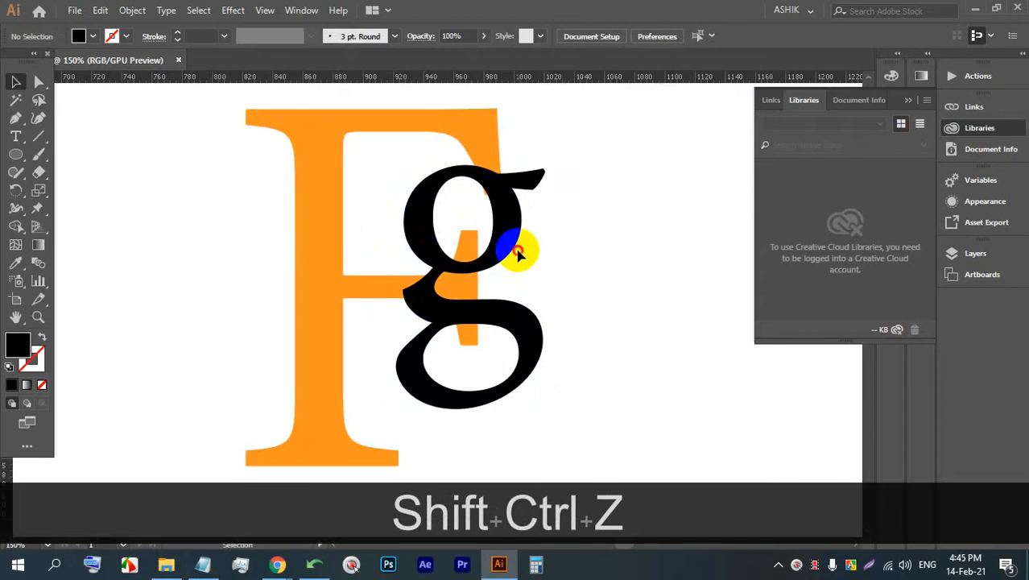
{"action": "left_click", "coordinate": [517, 253]}
{"action": "left_click", "coordinate": [625, 248]}
{"action": "left_click", "coordinate": [310, 242]}
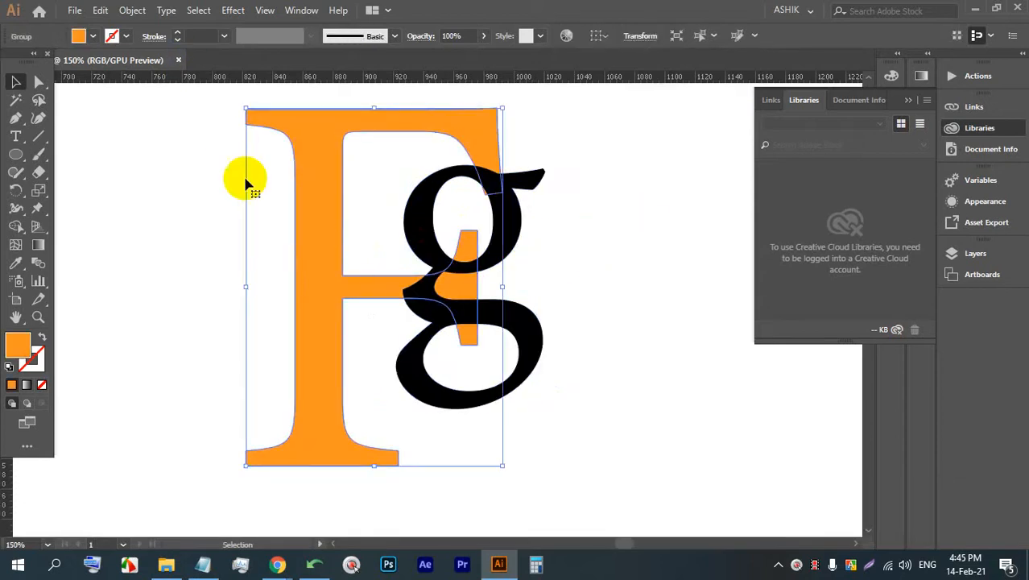
{"action": "left_click", "coordinate": [666, 309]}
{"action": "key", "text": "alt"}
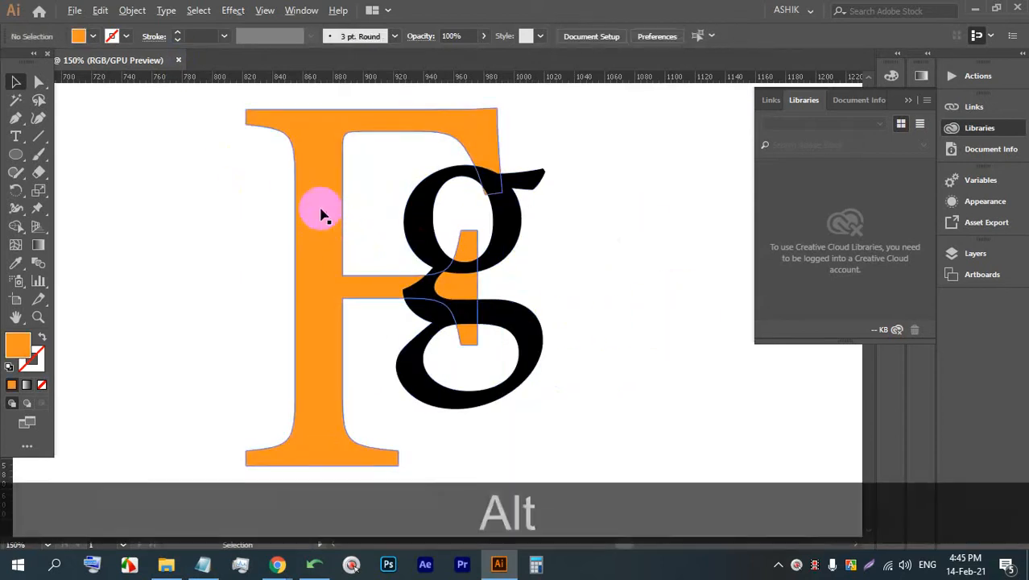
{"action": "left_click", "coordinate": [451, 304], "text": "alt"}
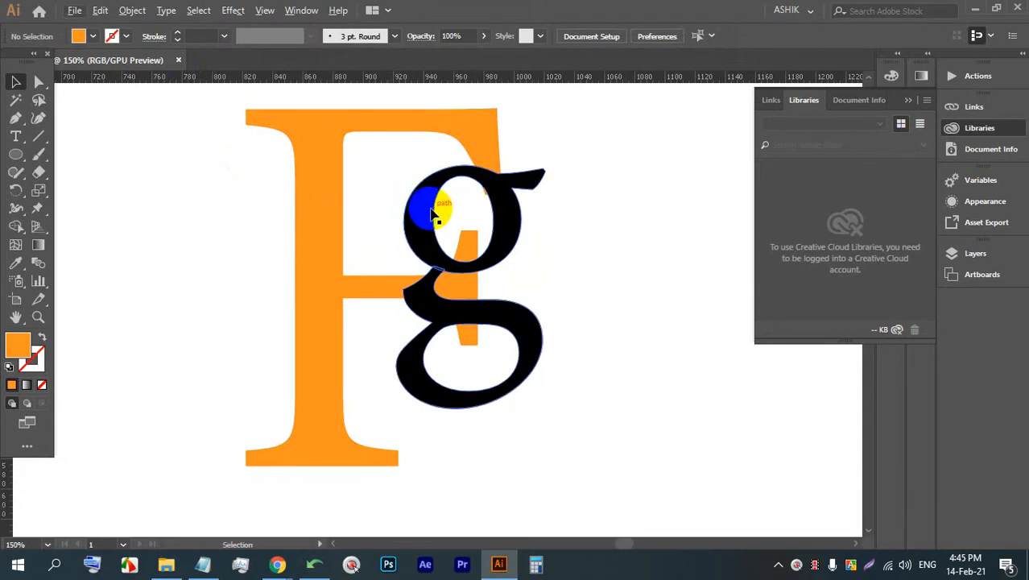
Move the g back over the stem of the F, aligned near the F's left edge
{"action": "left_click_drag", "start_coordinate": [431, 232], "coordinate": [275, 224]}
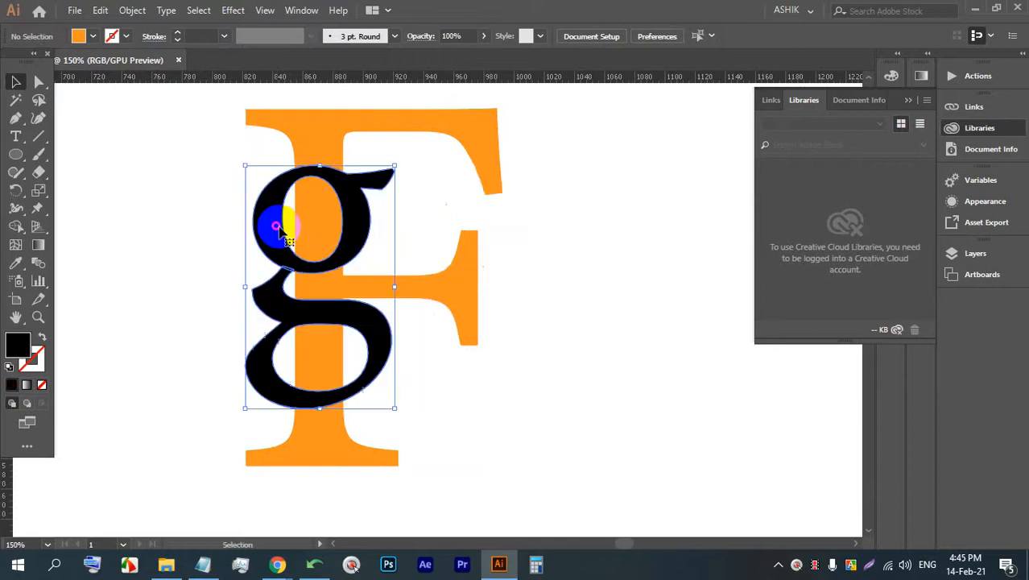
{"action": "left_click", "coordinate": [536, 201]}
Fill the expanded letter F with red
{"action": "left_click", "coordinate": [468, 127]}
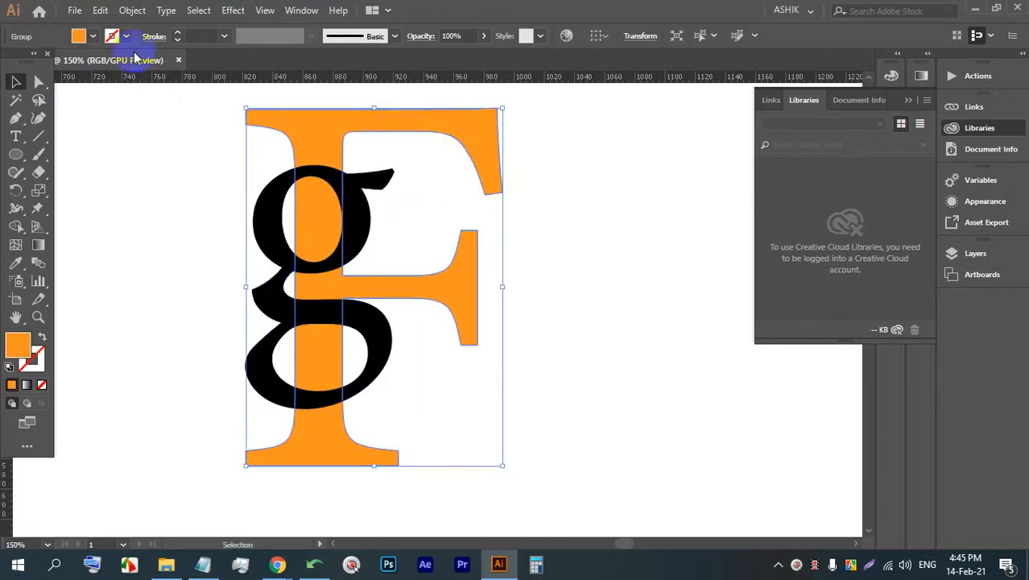
{"action": "left_click", "coordinate": [92, 39]}
{"action": "left_click", "coordinate": [52, 62]}
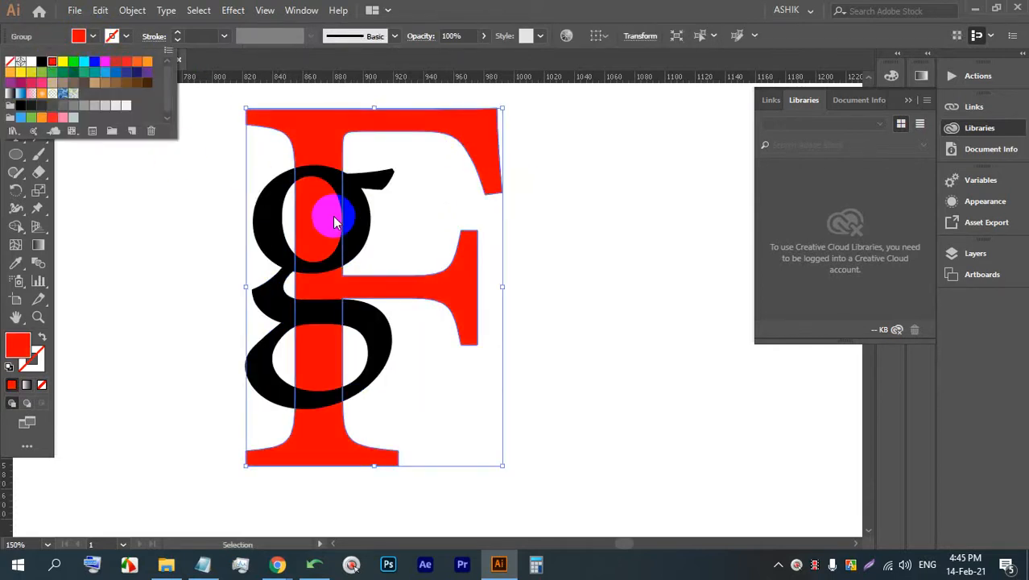
{"action": "left_click", "coordinate": [580, 224]}
Enlarge the g slightly in proportion and recentre it over the stem of the F
{"action": "left_click", "coordinate": [360, 208]}
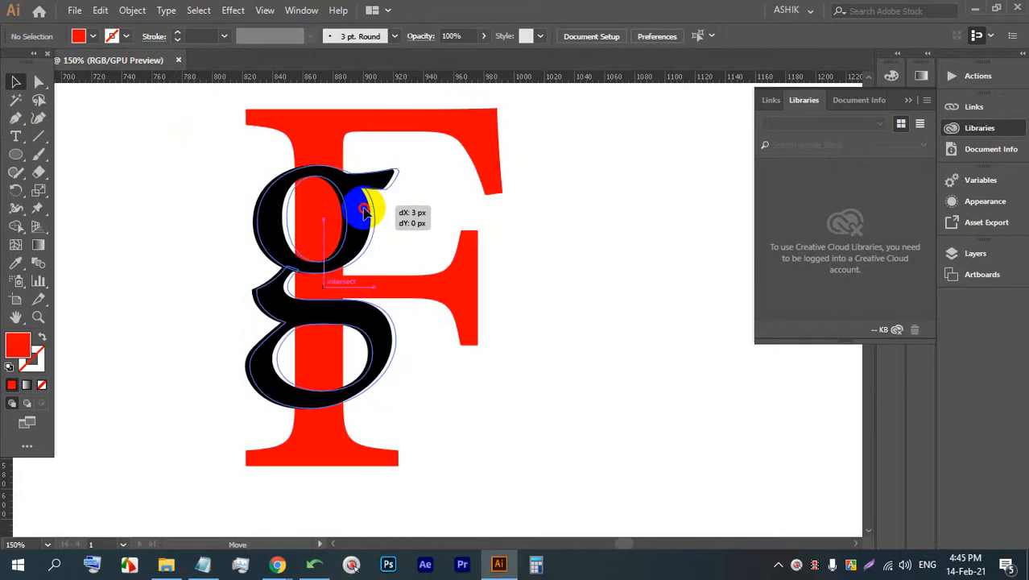
{"action": "left_click_drag", "start_coordinate": [390, 385], "coordinate": [411, 427]}
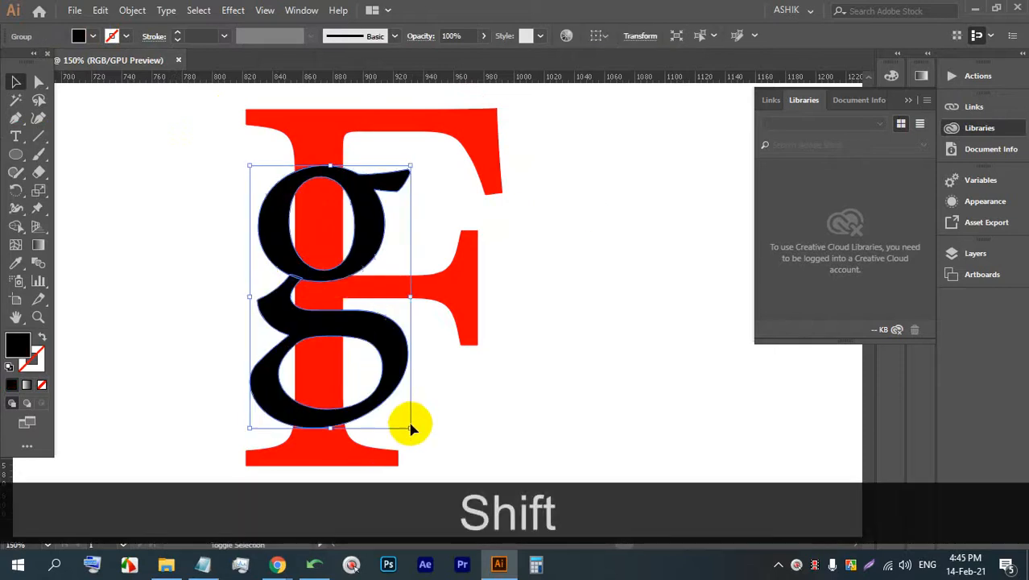
{"action": "left_click_drag", "start_coordinate": [330, 278], "coordinate": [327, 272]}
{"action": "left_click", "coordinate": [155, 320]}
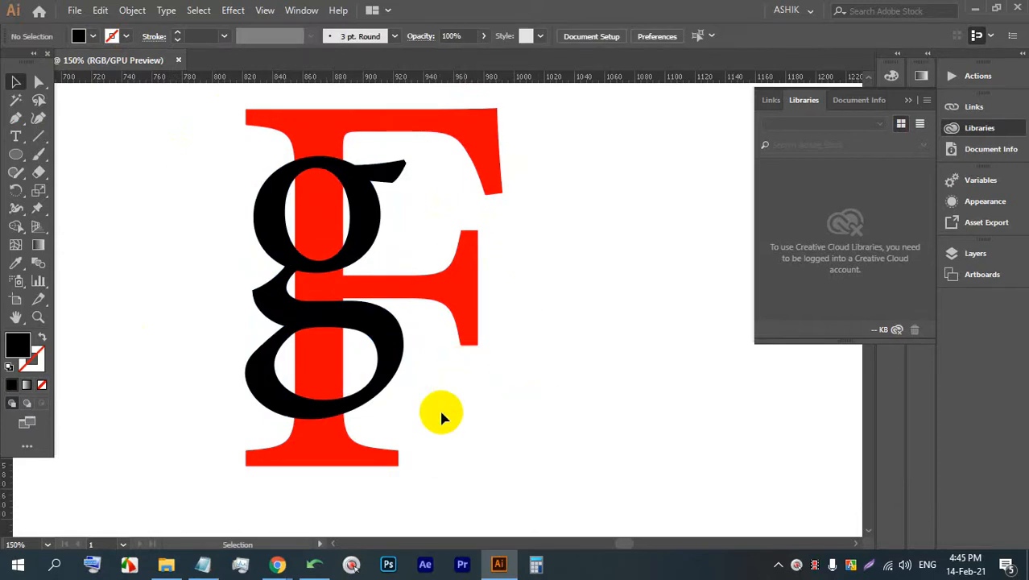
Divide the overlapping F and g into separate pieces with Pathfinder, and ungroup the result
{"action": "left_click", "coordinate": [595, 367], "text": "alt"}
{"action": "left_click_drag", "start_coordinate": [515, 425], "coordinate": [228, 197]}
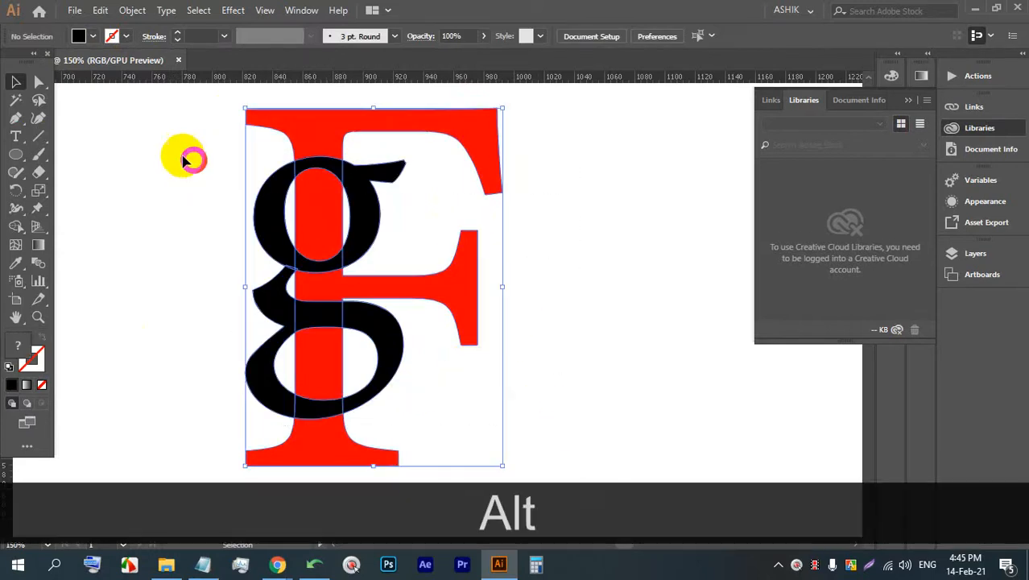
{"action": "left_click", "coordinate": [301, 10]}
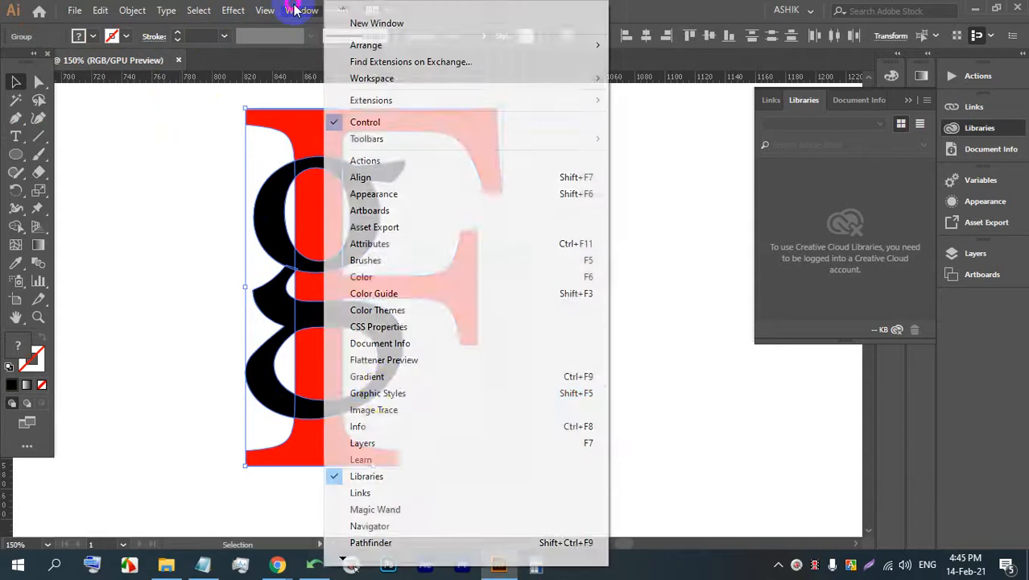
{"action": "left_click", "coordinate": [405, 546]}
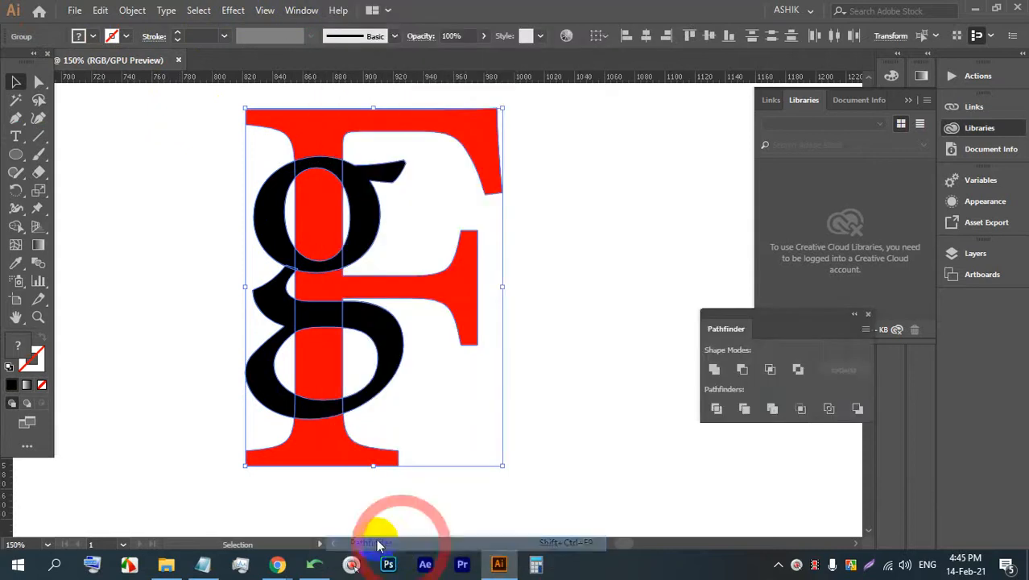
{"action": "left_click", "coordinate": [717, 408]}
{"action": "right_click", "coordinate": [340, 282]}
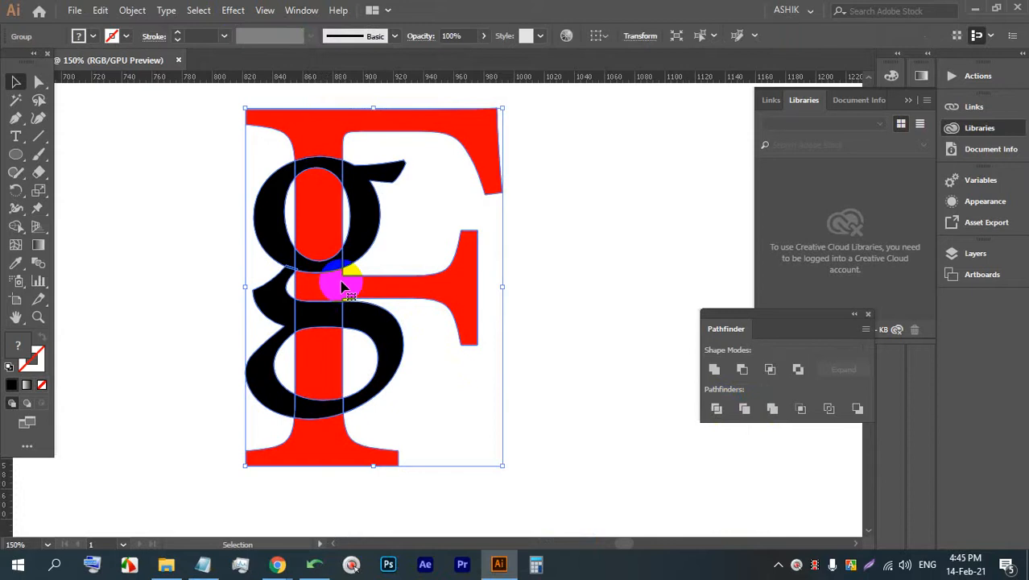
{"action": "left_click", "coordinate": [379, 403]}
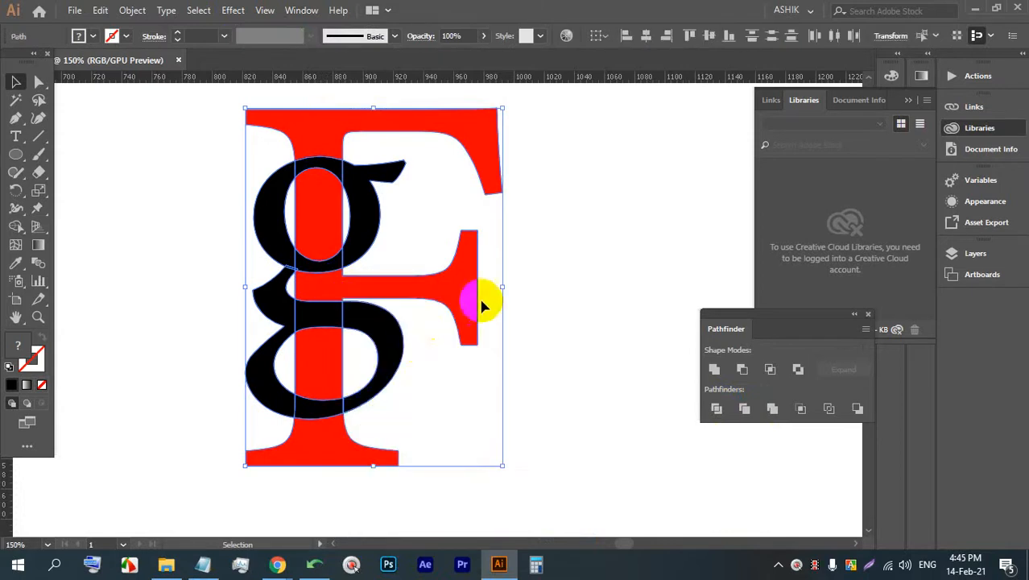
{"action": "left_click", "coordinate": [542, 276]}
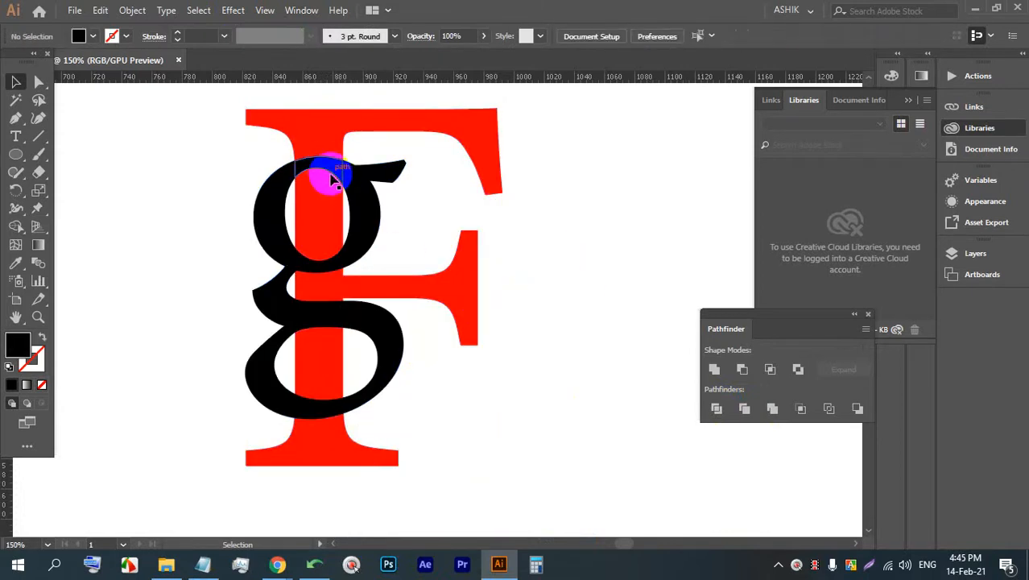
Recolour the piece at the top of the g's upper bowl that crosses the F's stem with the F's sampled red
{"action": "scroll", "coordinate": [327, 169], "scroll_direction": "up", "scroll_amount": 3, "text": "alt"}
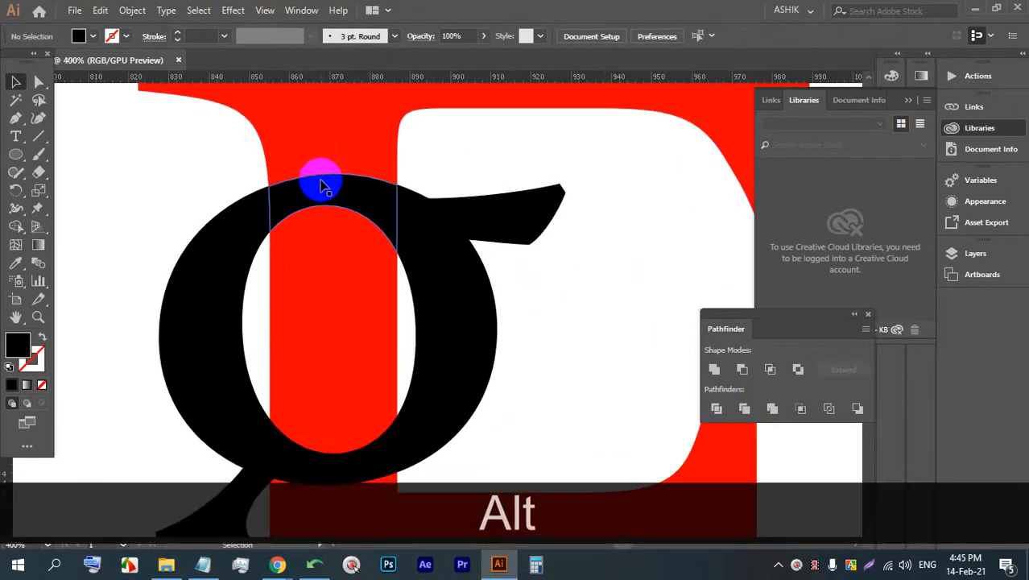
{"action": "left_click", "coordinate": [340, 186]}
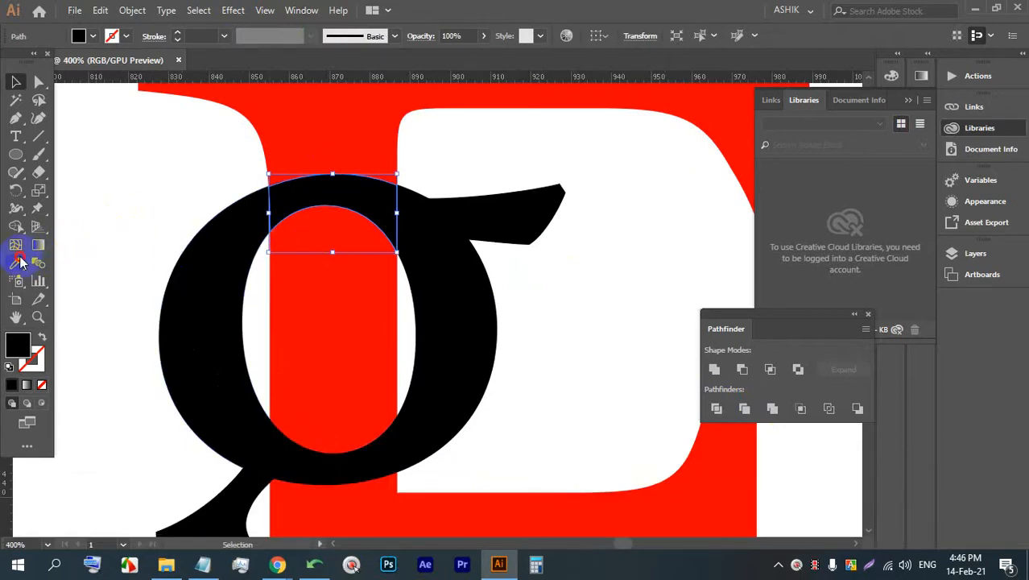
{"action": "left_click", "coordinate": [16, 262]}
{"action": "left_click", "coordinate": [322, 96]}
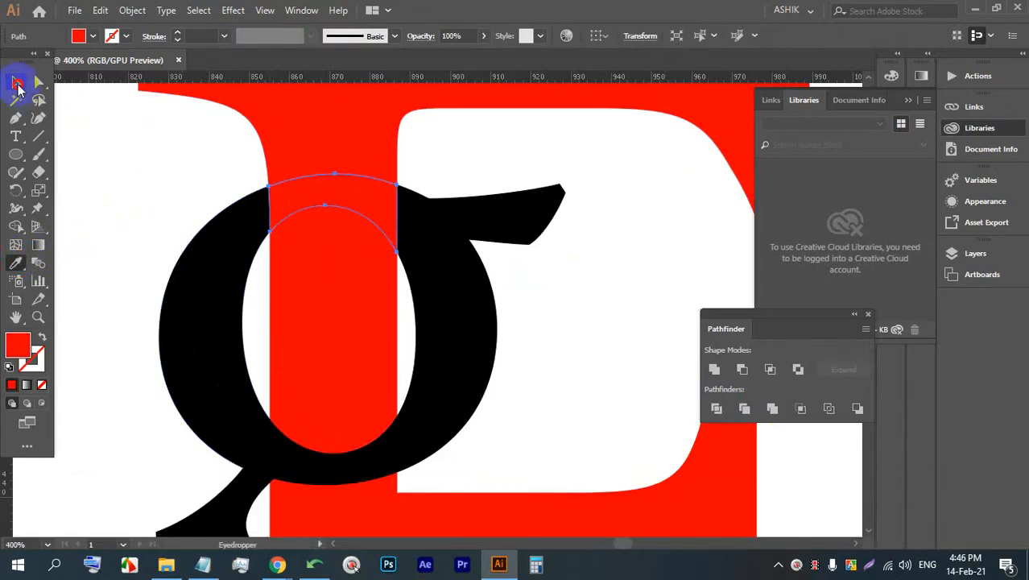
{"action": "left_click", "coordinate": [125, 141]}
Recolour the g's middle piece crossing the F's stem, above the lower loop, with the F's sampled red
{"action": "scroll", "coordinate": [414, 259], "scroll_direction": "down", "scroll_amount": 3}
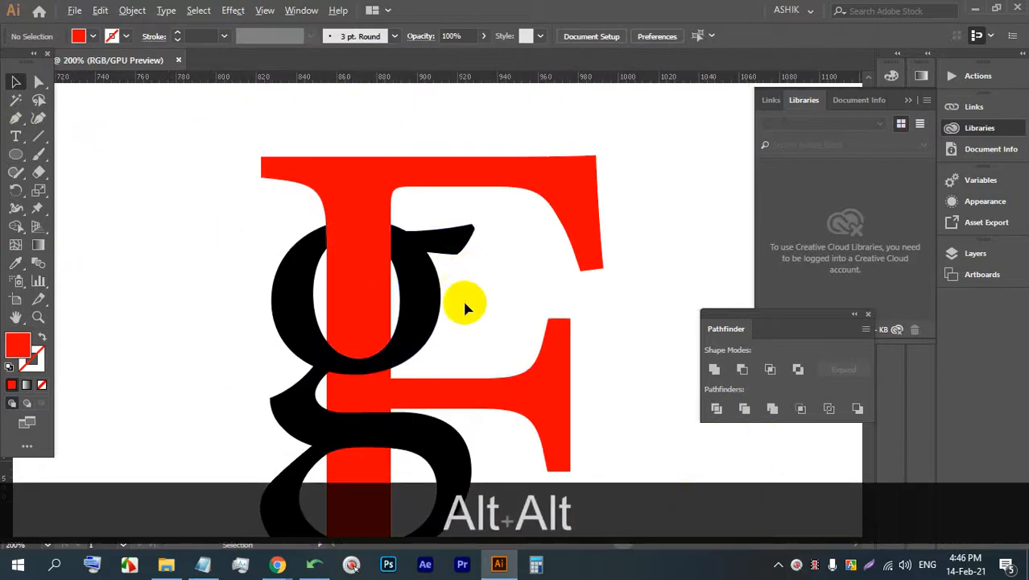
{"action": "scroll", "coordinate": [328, 214], "scroll_direction": "up", "scroll_amount": 3}
{"action": "scroll", "coordinate": [298, 128], "scroll_direction": "up", "scroll_amount": 1}
{"action": "scroll", "coordinate": [396, 135], "scroll_direction": "down", "scroll_amount": 3}
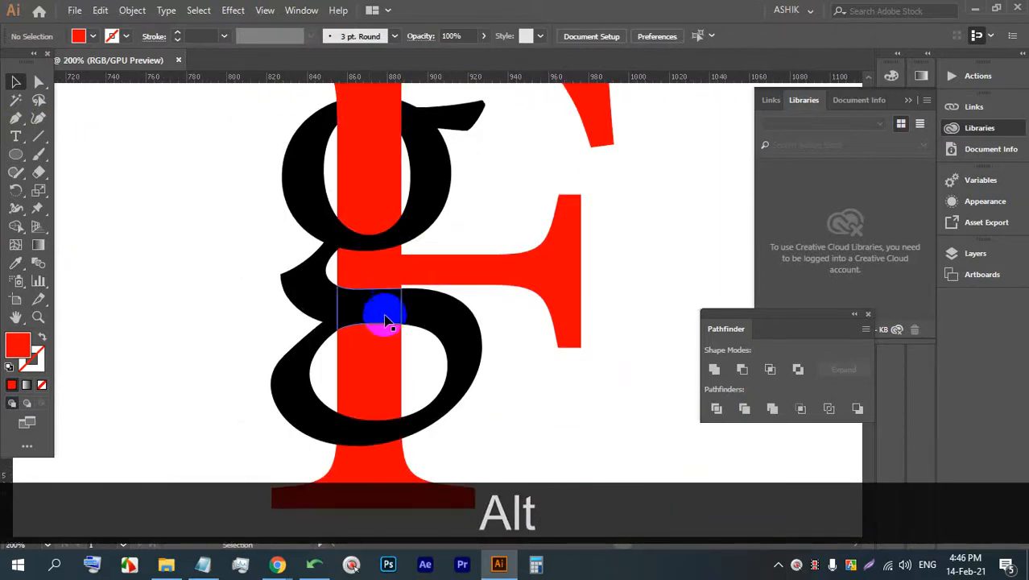
{"action": "scroll", "coordinate": [369, 317], "scroll_direction": "up", "scroll_amount": 2}
{"action": "scroll", "coordinate": [382, 303], "scroll_direction": "down", "scroll_amount": 2}
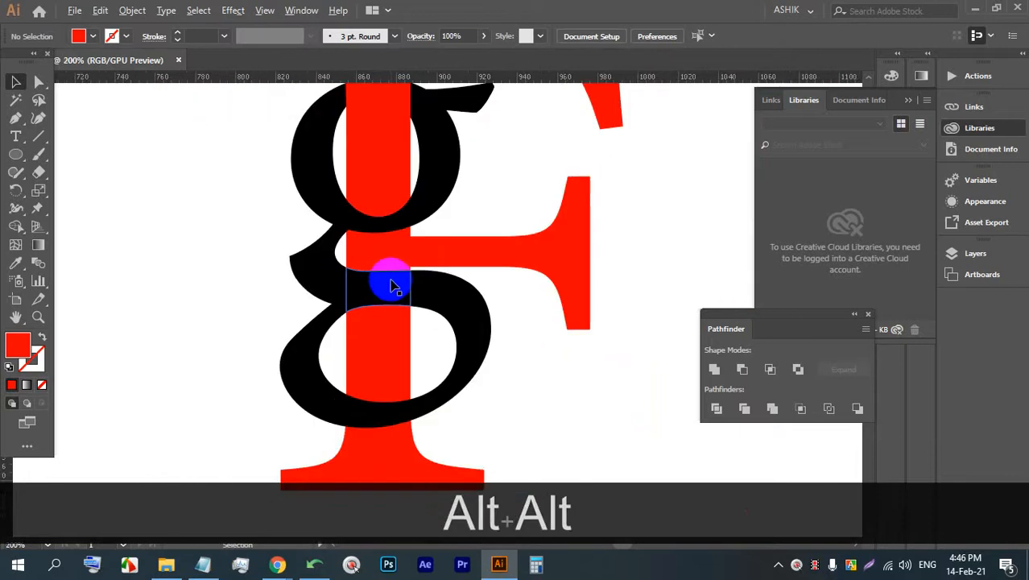
{"action": "scroll", "coordinate": [385, 285], "scroll_direction": "up", "scroll_amount": 2}
{"action": "left_click", "coordinate": [375, 290]}
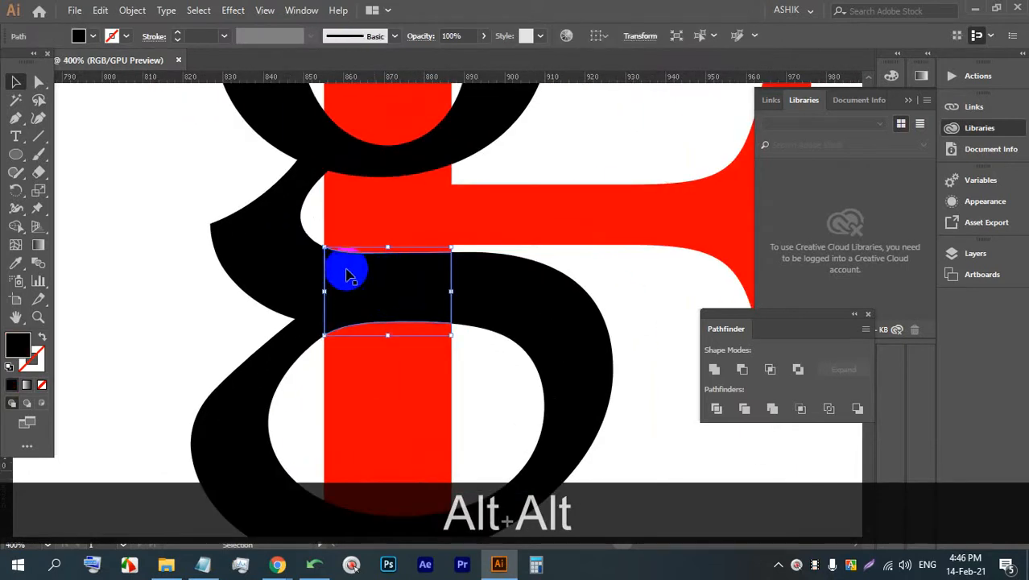
{"action": "left_click", "coordinate": [15, 265]}
{"action": "left_click", "coordinate": [363, 226]}
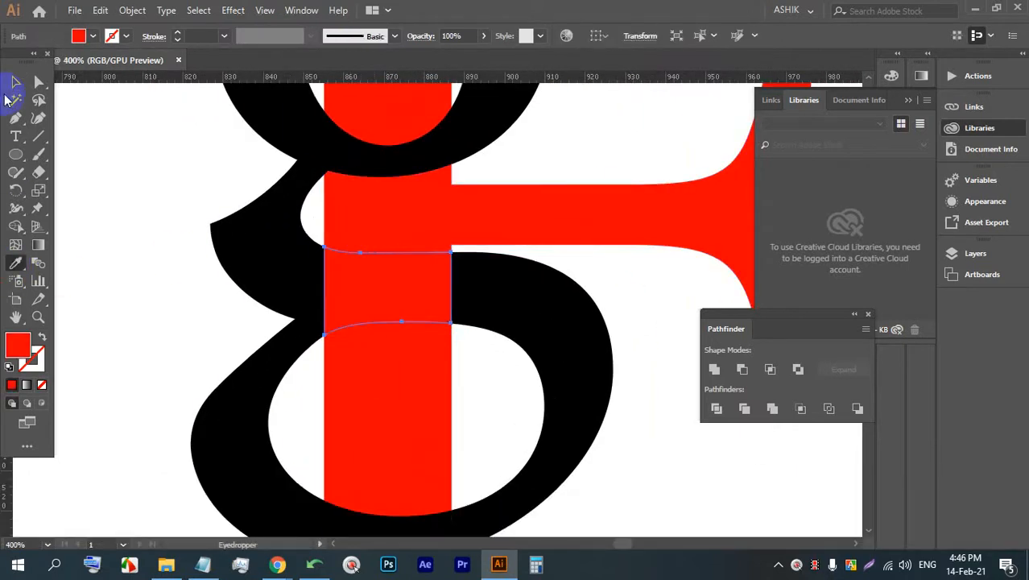
{"action": "left_click", "coordinate": [193, 139]}
Examine the finished interlaced lettermark up close and at reduced size, following how the g weaves around the F's stem
{"action": "scroll", "coordinate": [363, 230], "scroll_direction": "down", "scroll_amount": 3}
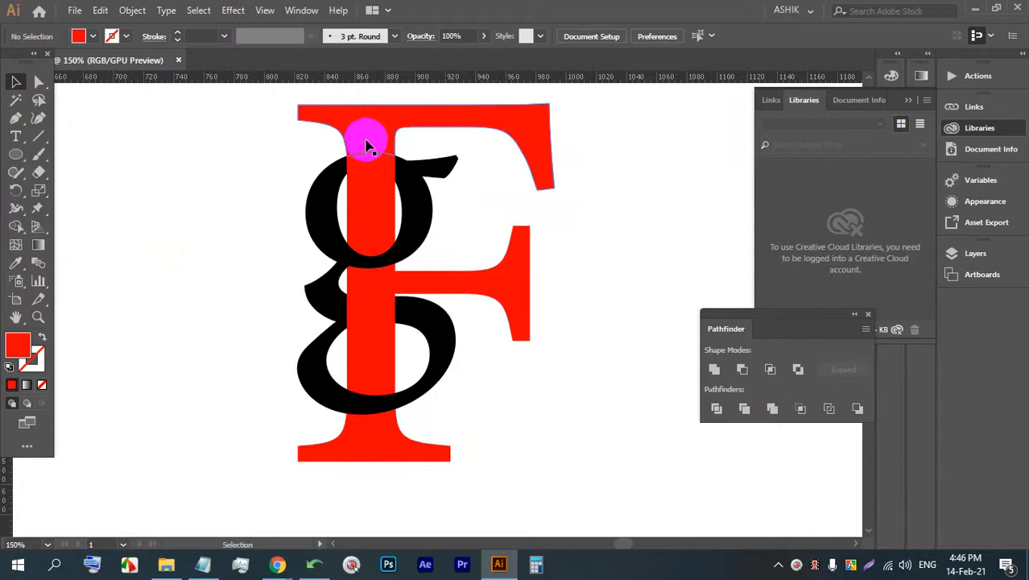
{"action": "mouse_move", "coordinate": [376, 303]}
{"action": "left_mouse_down"}
{"action": "mouse_move", "coordinate": [365, 290]}
{"action": "mouse_move", "coordinate": [370, 446]}
{"action": "left_mouse_up"}
{"action": "key", "text": "space"}
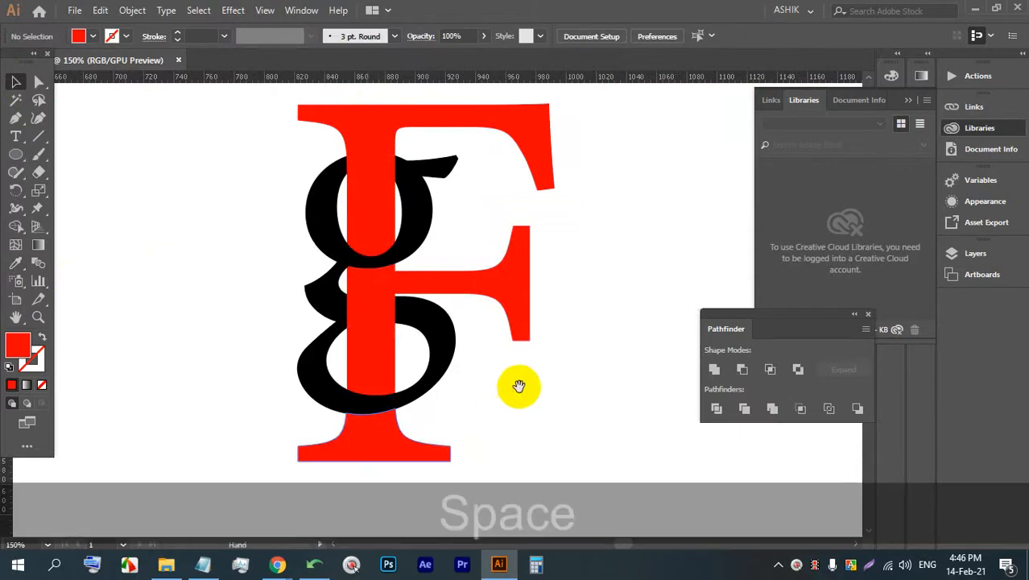
{"action": "left_click_drag", "start_coordinate": [520, 387], "coordinate": [395, 400]}
{"action": "scroll", "coordinate": [330, 316], "scroll_direction": "down", "scroll_amount": 2}
{"action": "scroll", "coordinate": [286, 303], "scroll_direction": "down", "scroll_amount": 1}
{"action": "scroll", "coordinate": [274, 235], "scroll_direction": "down", "scroll_amount": 1}
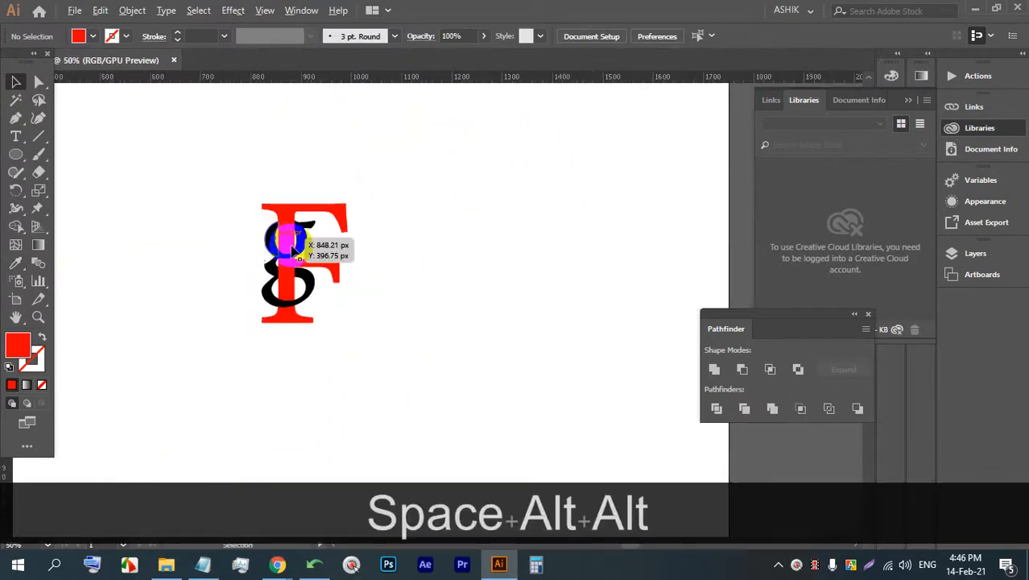
{"action": "key", "text": "alt"}
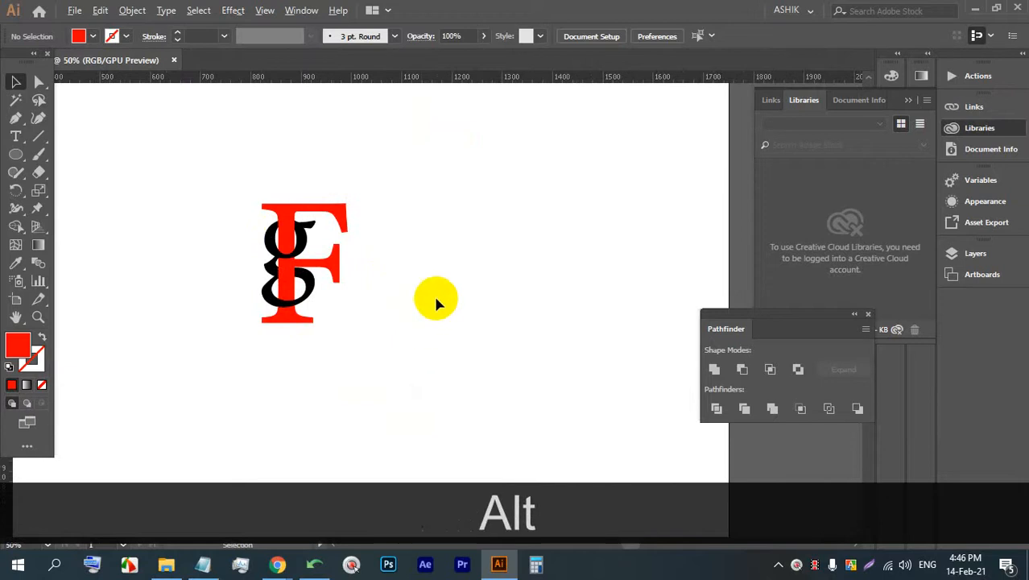
{"action": "scroll", "coordinate": [442, 287], "scroll_direction": "up", "scroll_amount": 1}
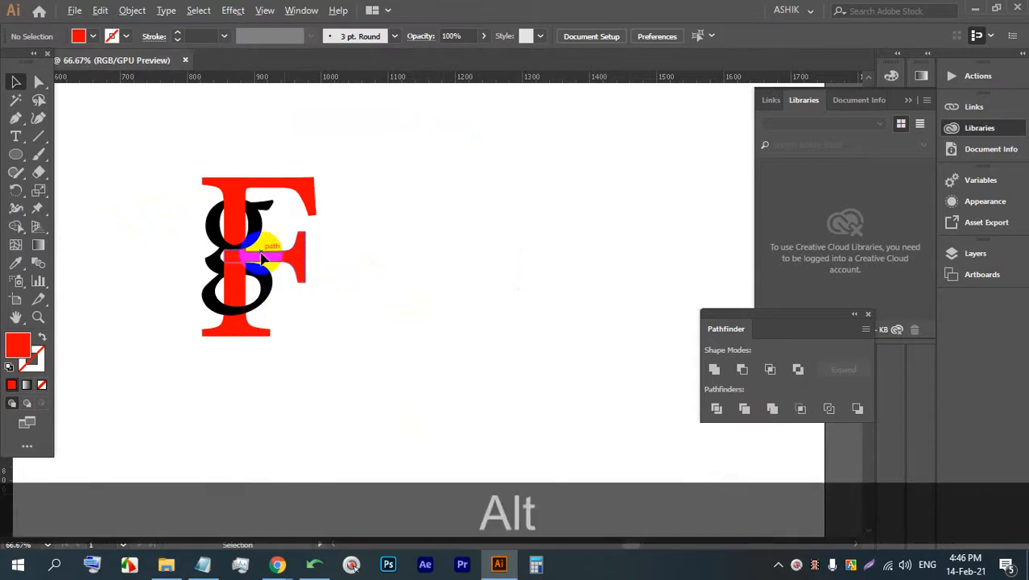
Move the whole Fg lettermark to the upper right area of the artboard
{"action": "scroll", "coordinate": [282, 235], "scroll_direction": "down", "scroll_amount": 2}
{"action": "left_click_drag", "start_coordinate": [148, 243], "coordinate": [406, 300]}
{"action": "left_click_drag", "start_coordinate": [557, 366], "coordinate": [455, 230]}
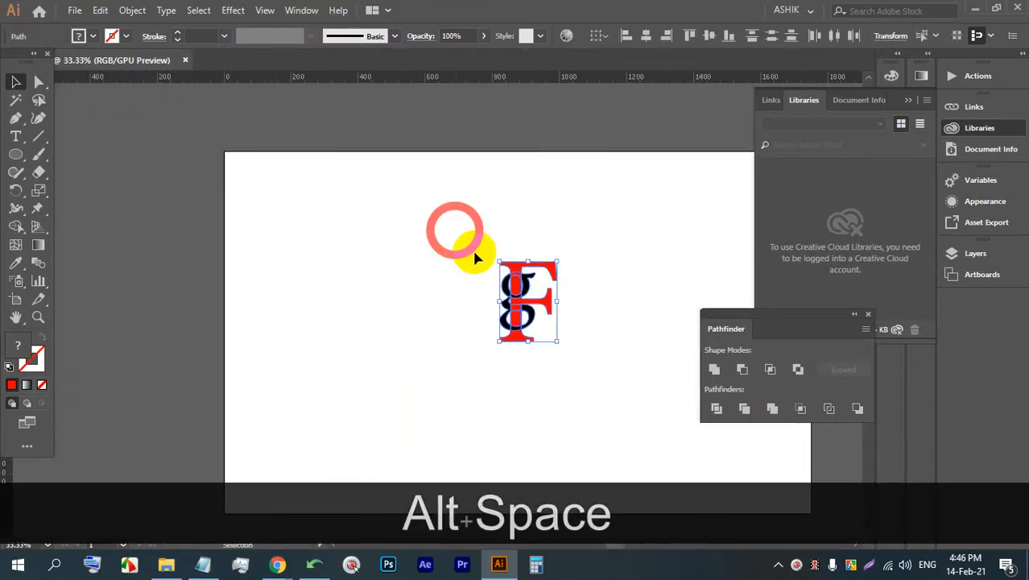
{"action": "left_click_drag", "start_coordinate": [520, 286], "coordinate": [666, 198]}
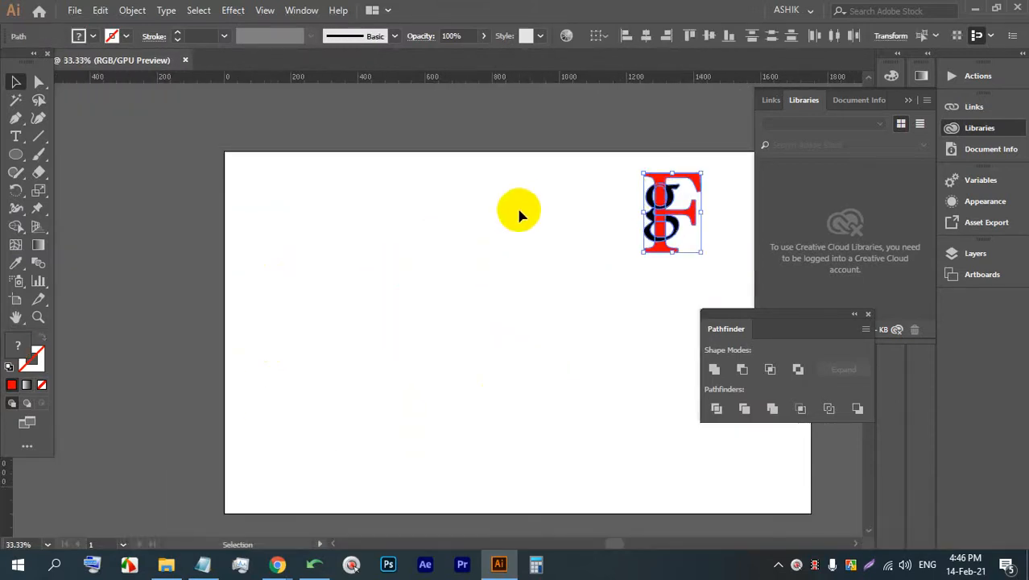
{"action": "scroll", "coordinate": [338, 179], "scroll_direction": "up", "scroll_amount": 1}
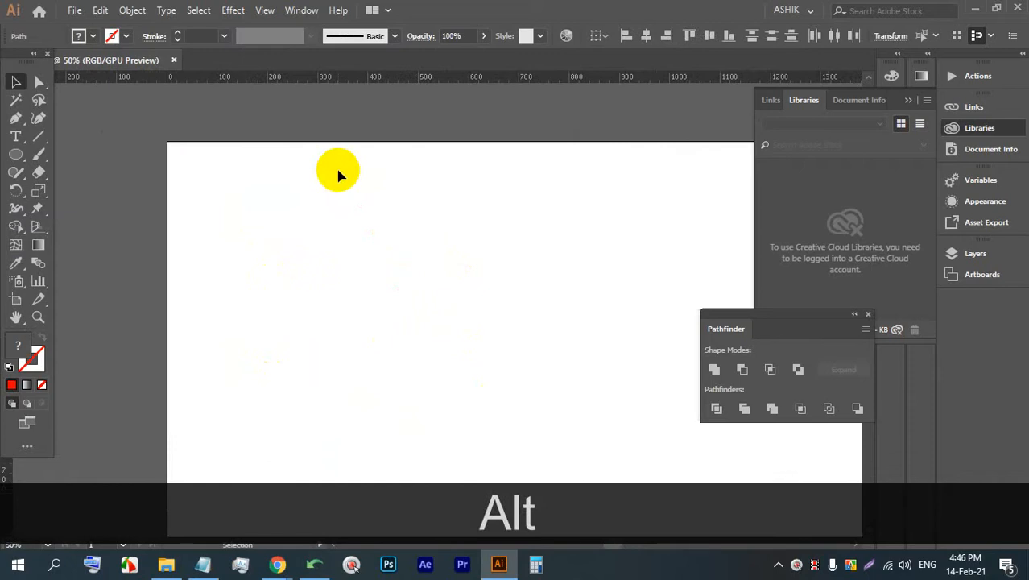
{"action": "scroll", "coordinate": [351, 204], "scroll_direction": "up", "scroll_amount": 2}
{"action": "left_click", "coordinate": [223, 189]}
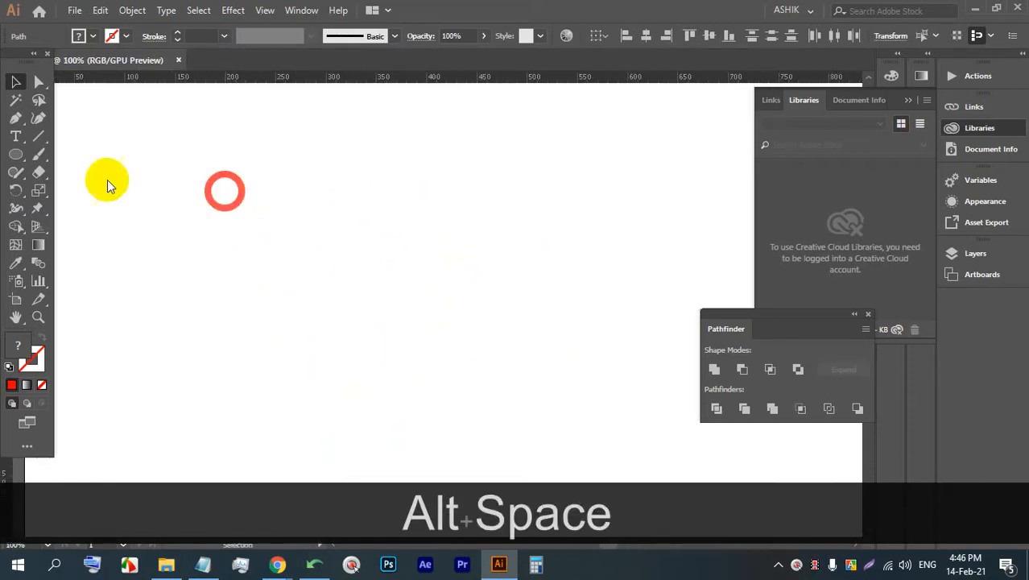
{"action": "left_click", "coordinate": [15, 138]}
{"action": "left_click", "coordinate": [252, 199]}
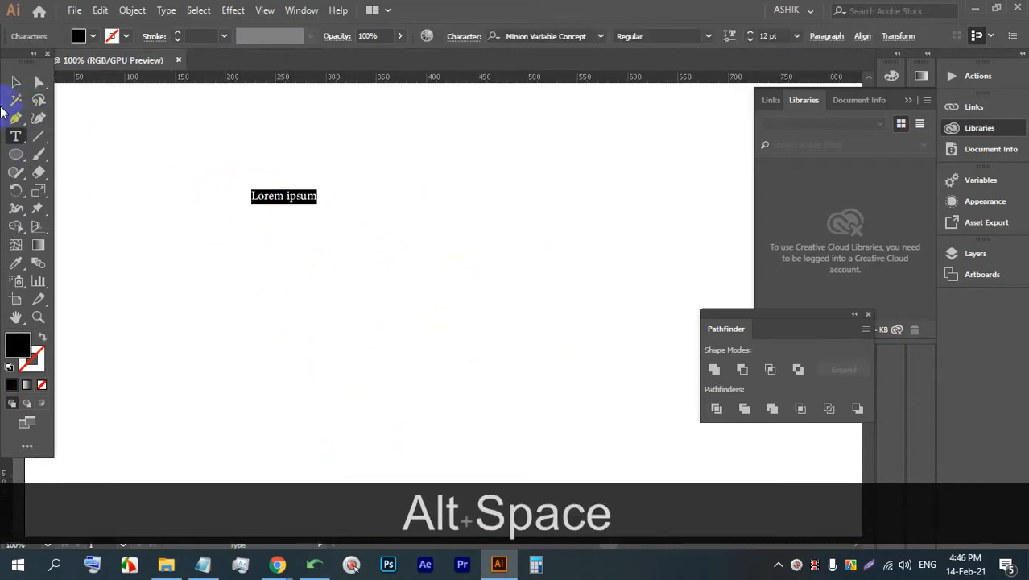
{"action": "key", "text": "BackSpace"}
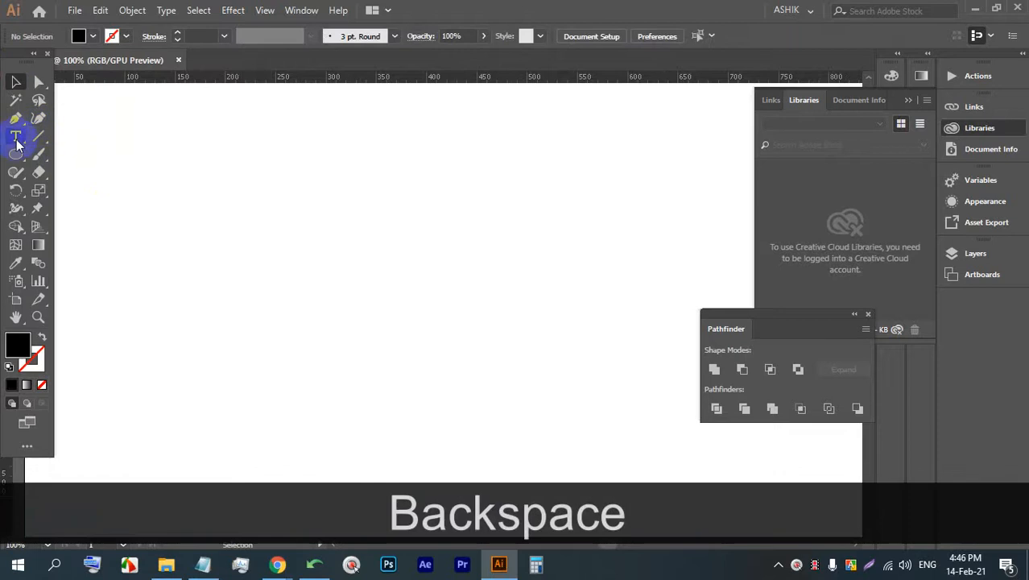
Draw a circle about 157 px across in the empty left part of the artboard and fill it with red
{"action": "left_click", "coordinate": [15, 154]}
{"action": "left_click_drag", "start_coordinate": [289, 202], "coordinate": [368, 330]}
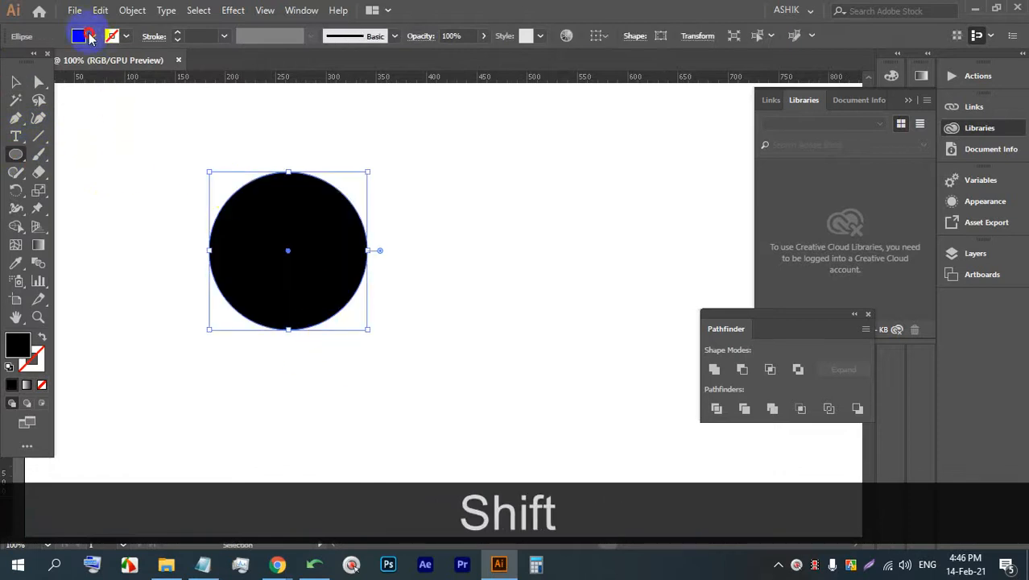
{"action": "left_click", "coordinate": [93, 35]}
{"action": "left_click", "coordinate": [123, 63]}
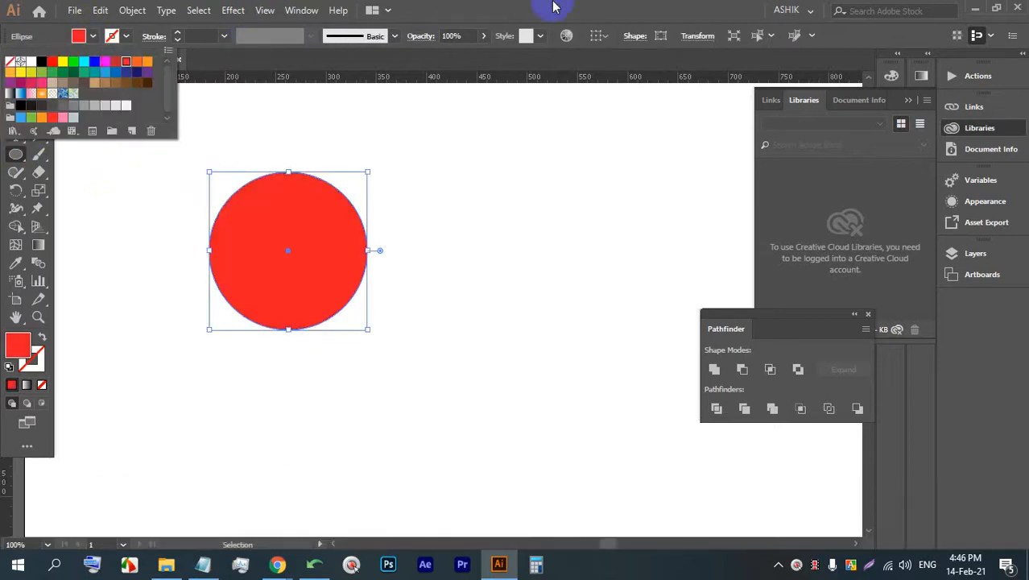
{"action": "left_click", "coordinate": [16, 82]}
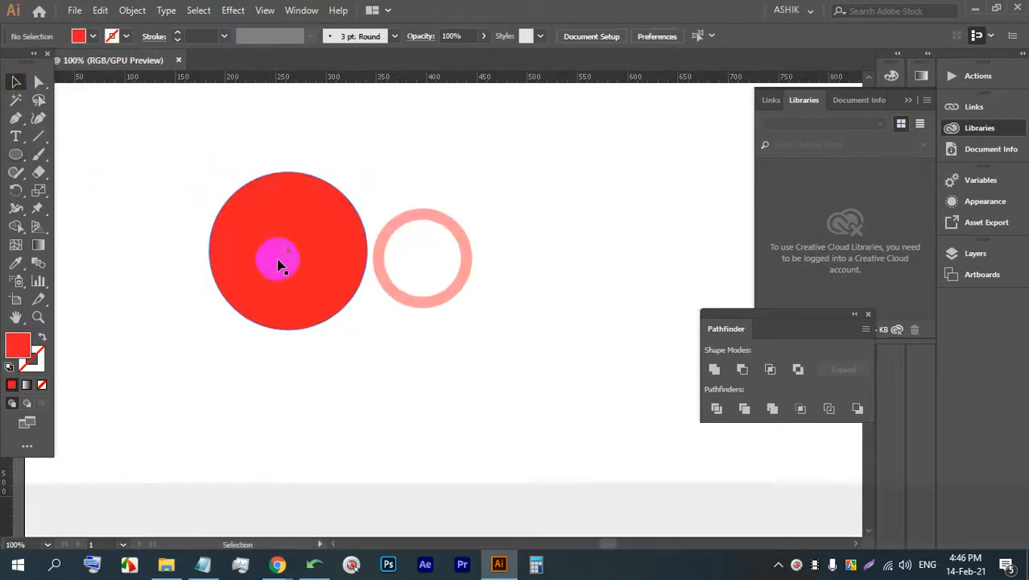
Duplicate the red circle horizontally to the right so it half overlaps the original, and fill the copy with teal
{"action": "left_click_drag", "start_coordinate": [278, 264], "coordinate": [376, 260]}
{"action": "left_click", "coordinate": [574, 243]}
{"action": "scroll", "coordinate": [286, 222], "scroll_direction": "up", "scroll_amount": 2}
{"action": "left_click", "coordinate": [478, 221]}
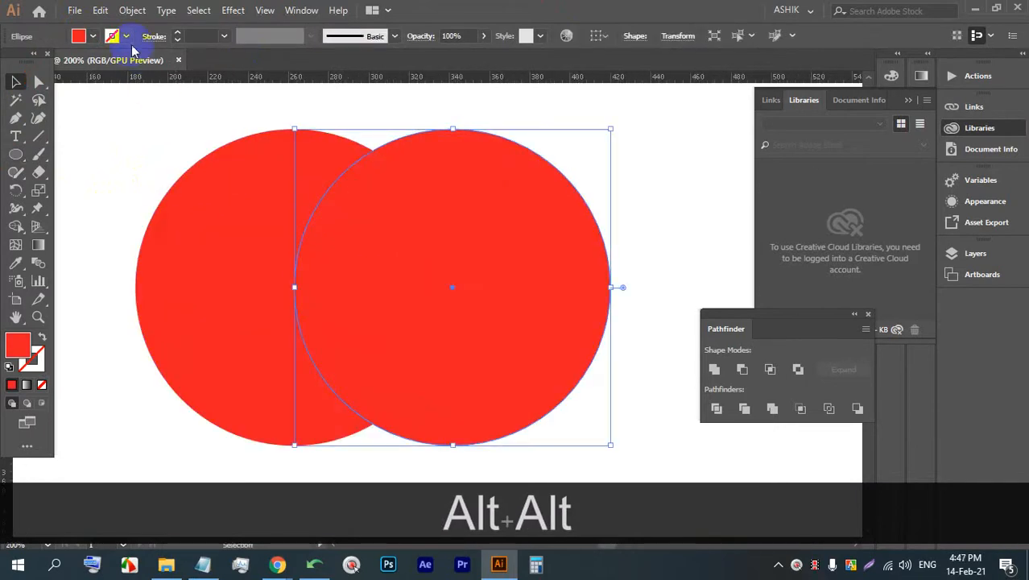
{"action": "left_click", "coordinate": [78, 35]}
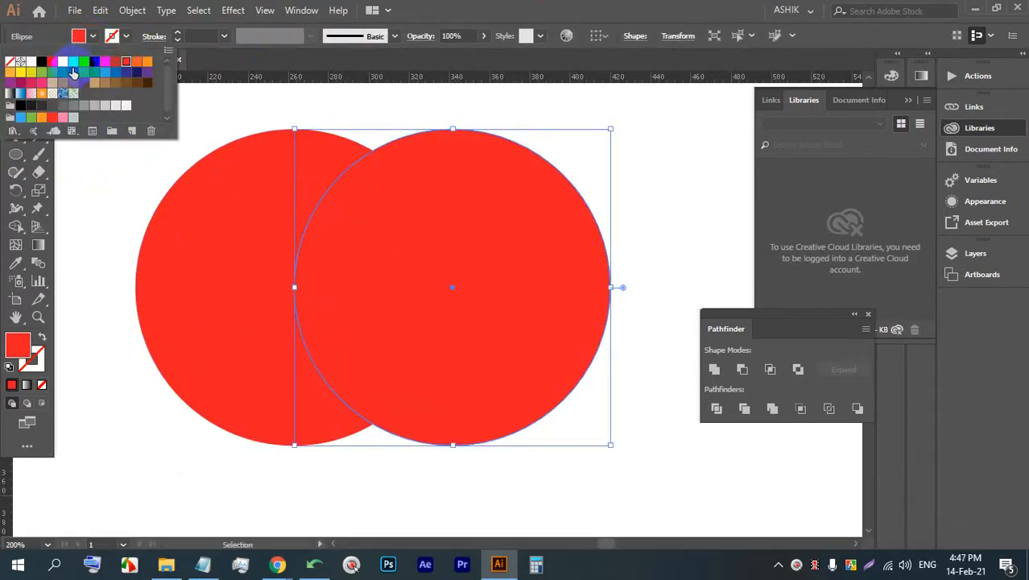
{"action": "left_click", "coordinate": [73, 72]}
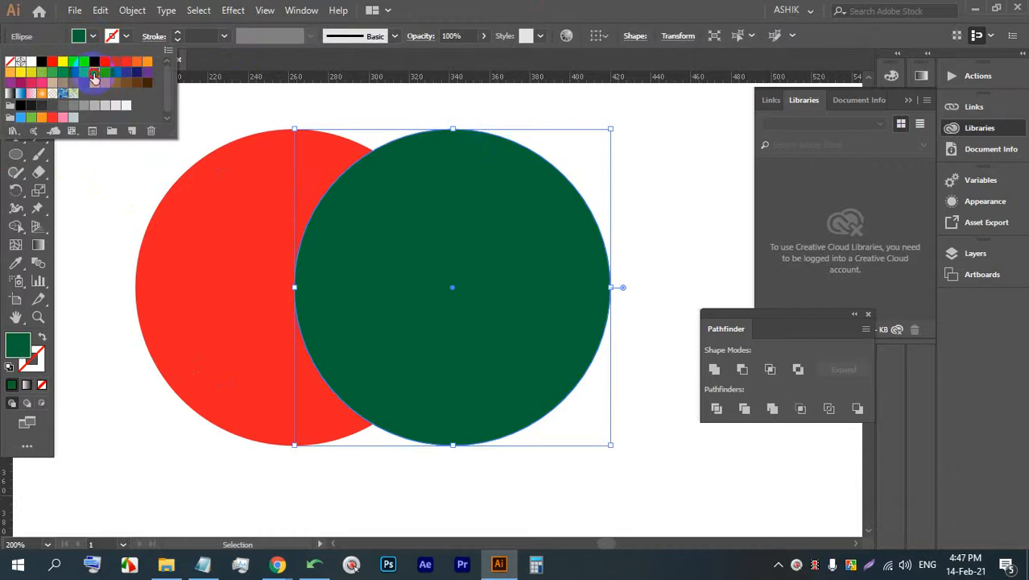
{"action": "left_click", "coordinate": [84, 72]}
{"action": "left_click", "coordinate": [657, 219]}
{"action": "scroll", "coordinate": [270, 228], "scroll_direction": "down", "scroll_amount": 2}
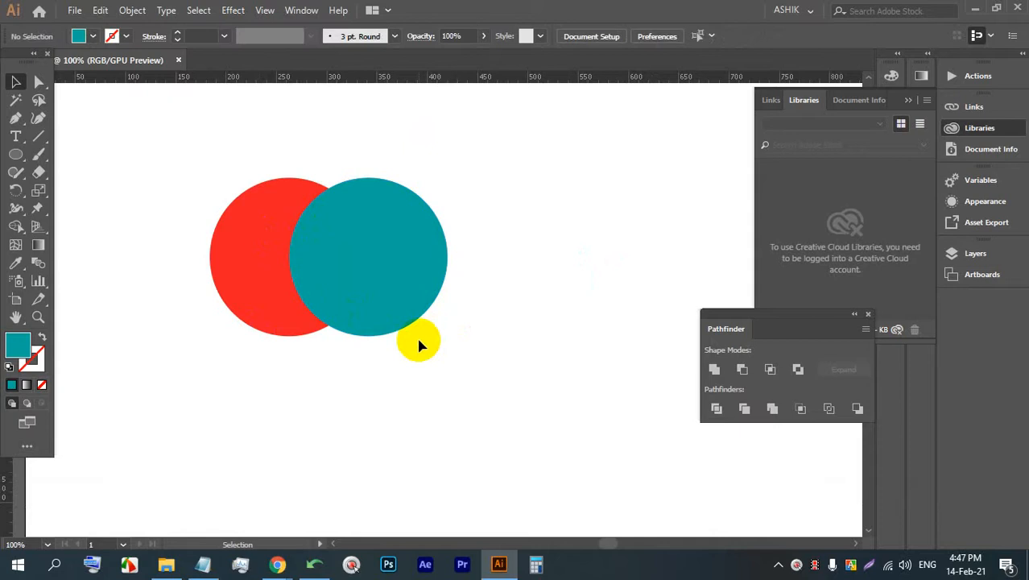
Switch to the Google Meet call in Chrome to check on the class participants, and return to Illustrator
{"action": "mouse_move", "coordinate": [274, 560]}
{"action": "left_click", "coordinate": [259, 493]}
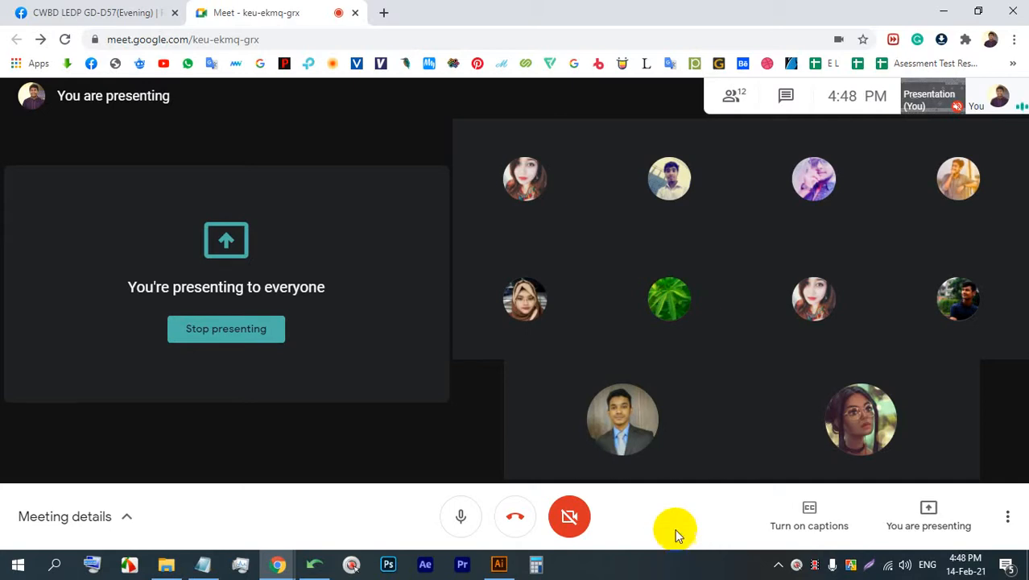
{"action": "right_click", "coordinate": [814, 565]}
{"action": "left_click", "coordinate": [734, 479]}
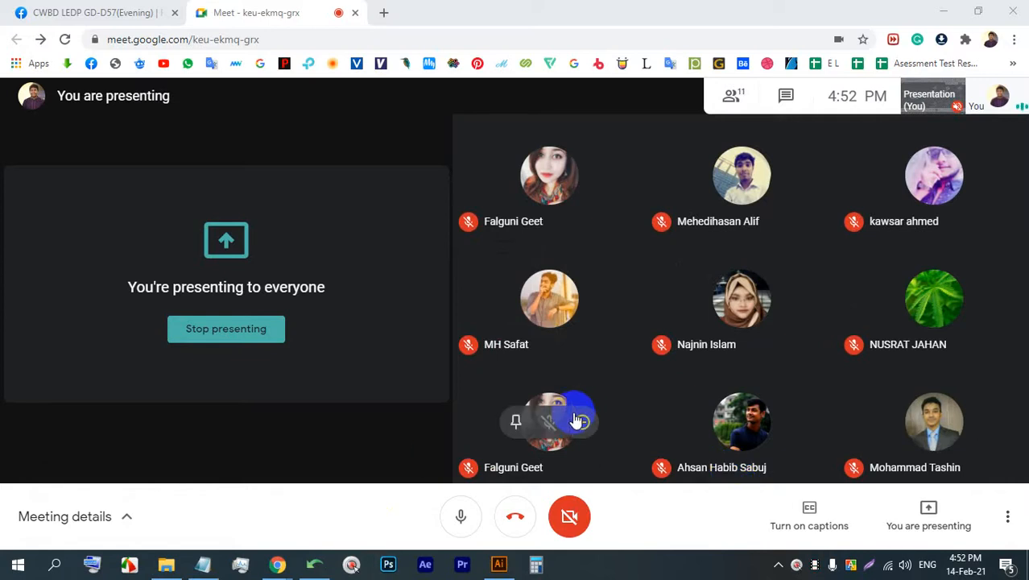
{"action": "left_click", "coordinate": [499, 564]}
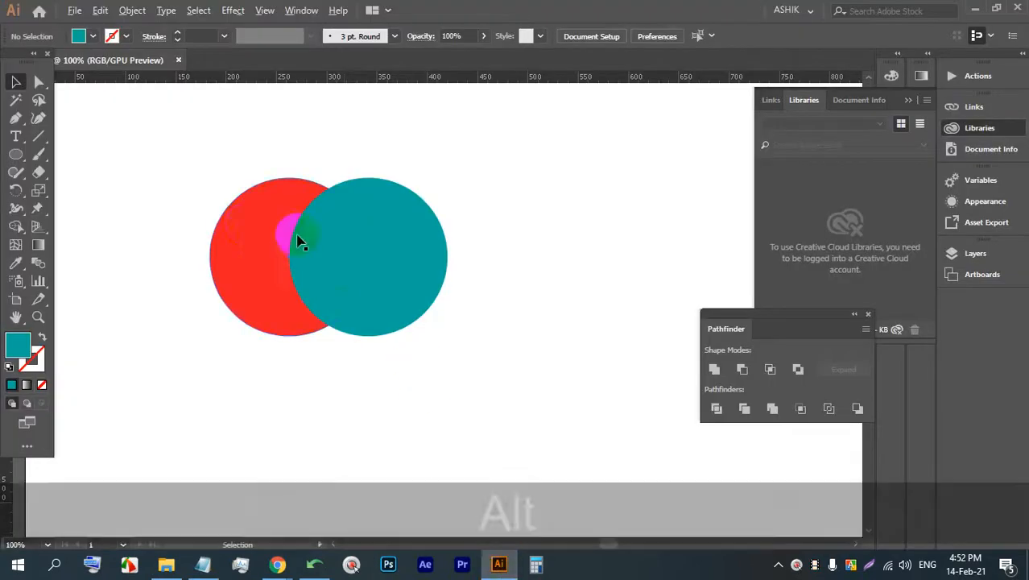
Close Pathfinder and collapse Libraries to clear the view of the two overlapping circles
{"action": "scroll", "coordinate": [298, 232], "scroll_direction": "up", "scroll_amount": 1}
{"action": "left_click", "coordinate": [868, 316]}
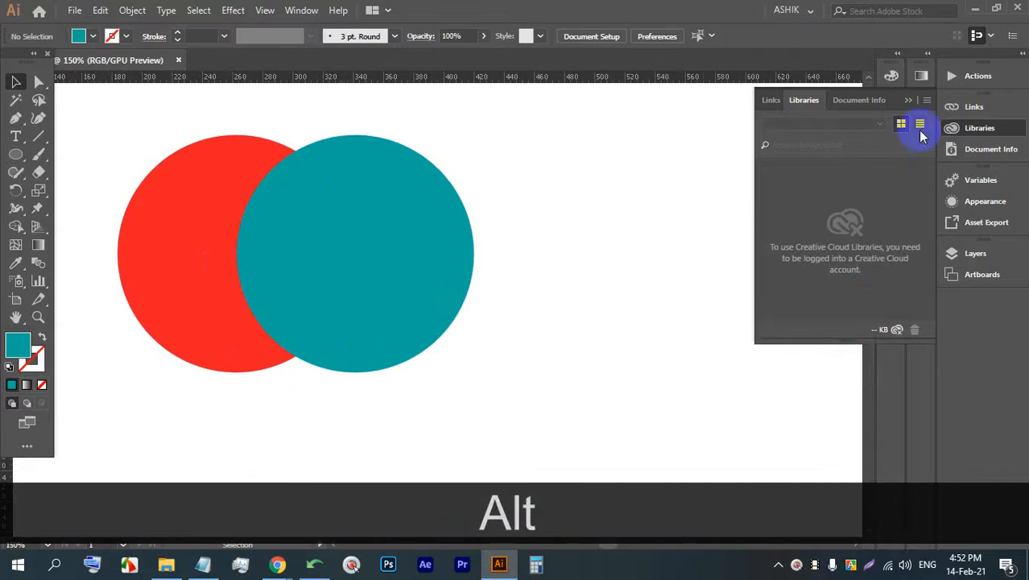
{"action": "left_click", "coordinate": [910, 101]}
{"action": "scroll", "coordinate": [417, 194], "scroll_direction": "down", "scroll_amount": 1}
{"action": "scroll", "coordinate": [419, 198], "scroll_direction": "down", "scroll_amount": 1}
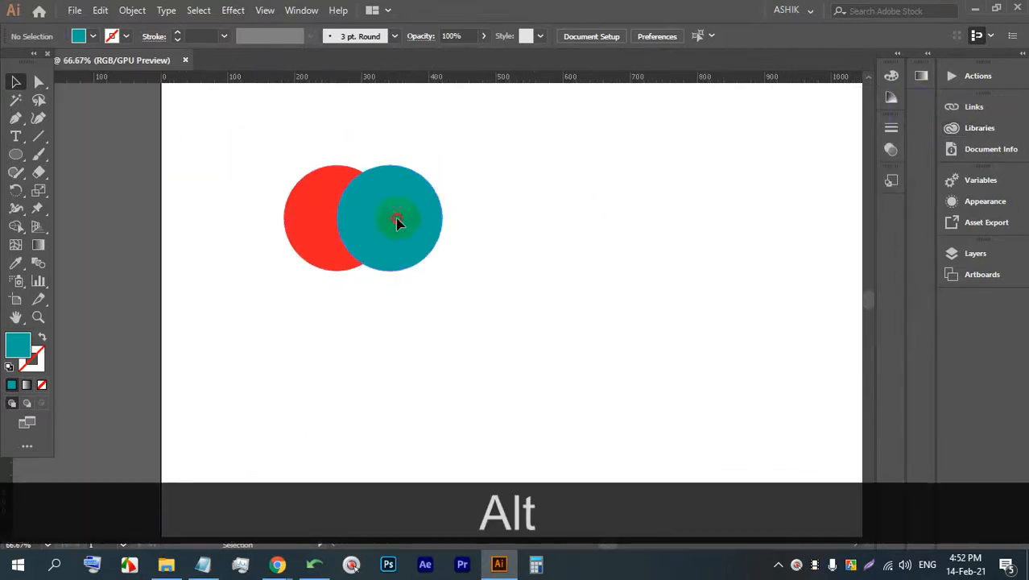
Duplicate the teal circle downward so it overlaps both existing circles, and fill the copy with black
{"action": "left_click_drag", "start_coordinate": [358, 203], "coordinate": [334, 256]}
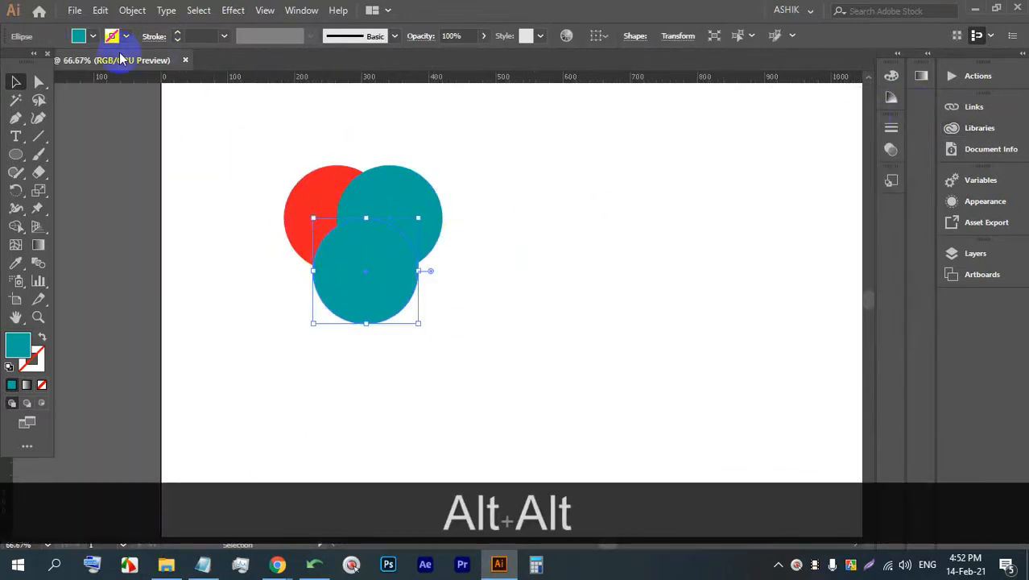
{"action": "left_click", "coordinate": [93, 35]}
{"action": "left_click", "coordinate": [42, 62]}
{"action": "left_click", "coordinate": [475, 193]}
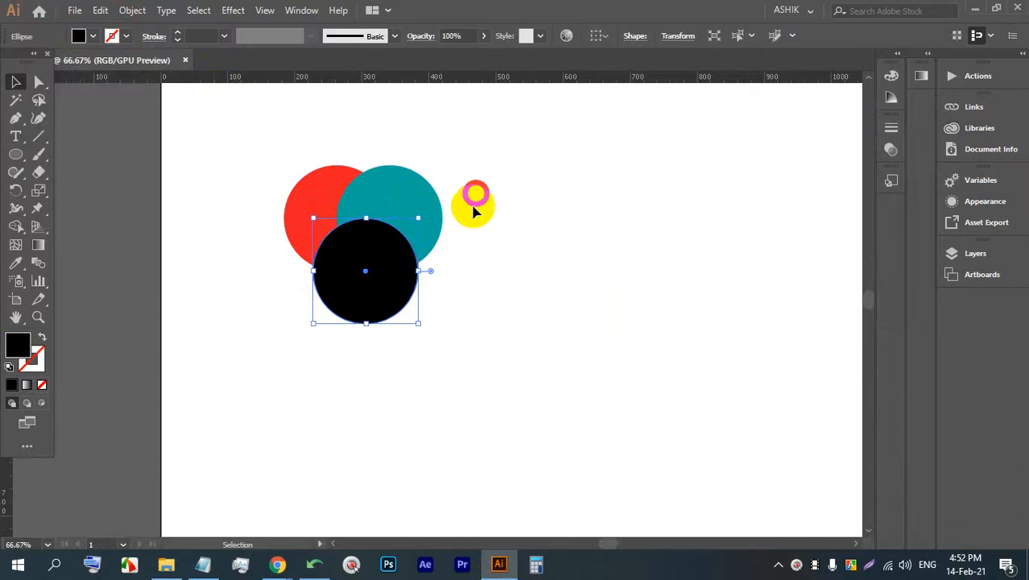
{"action": "scroll", "coordinate": [426, 246], "scroll_direction": "up", "scroll_amount": 2}
{"action": "left_click_drag", "start_coordinate": [307, 335], "coordinate": [285, 336]}
{"action": "scroll", "coordinate": [315, 351], "scroll_direction": "up", "scroll_amount": 2}
{"action": "left_click", "coordinate": [565, 338]}
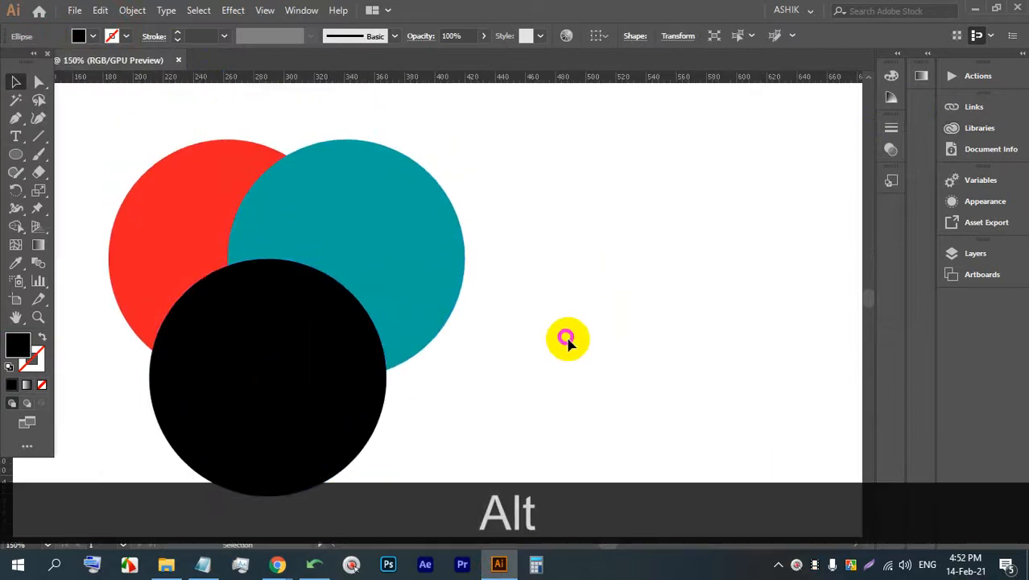
Show Pathfinder again and duplicate the set of three overlapping circles horizontally to the right
{"action": "left_click", "coordinate": [296, 10]}
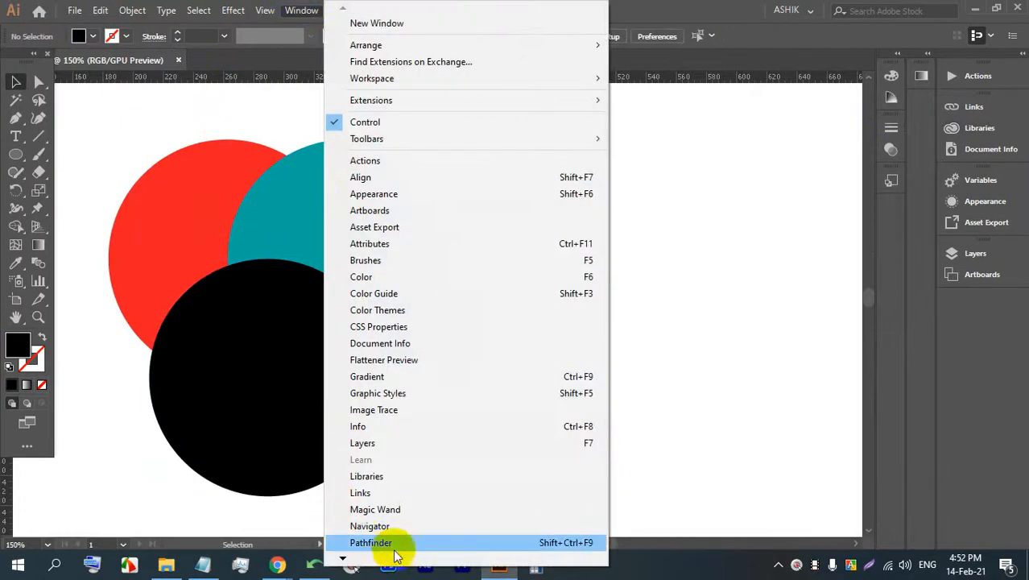
{"action": "left_click", "coordinate": [552, 544]}
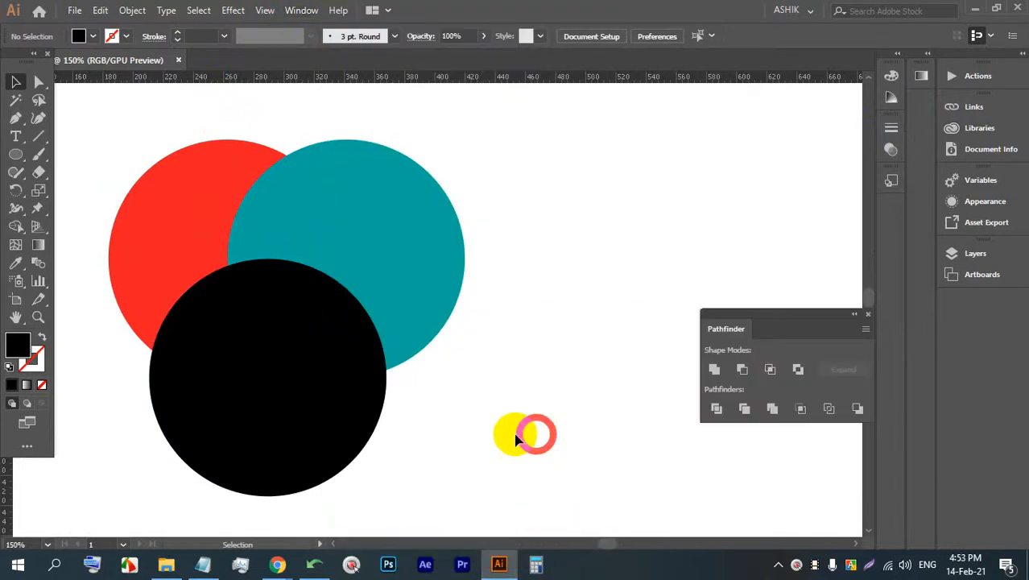
{"action": "left_click_drag", "start_coordinate": [513, 442], "coordinate": [219, 202]}
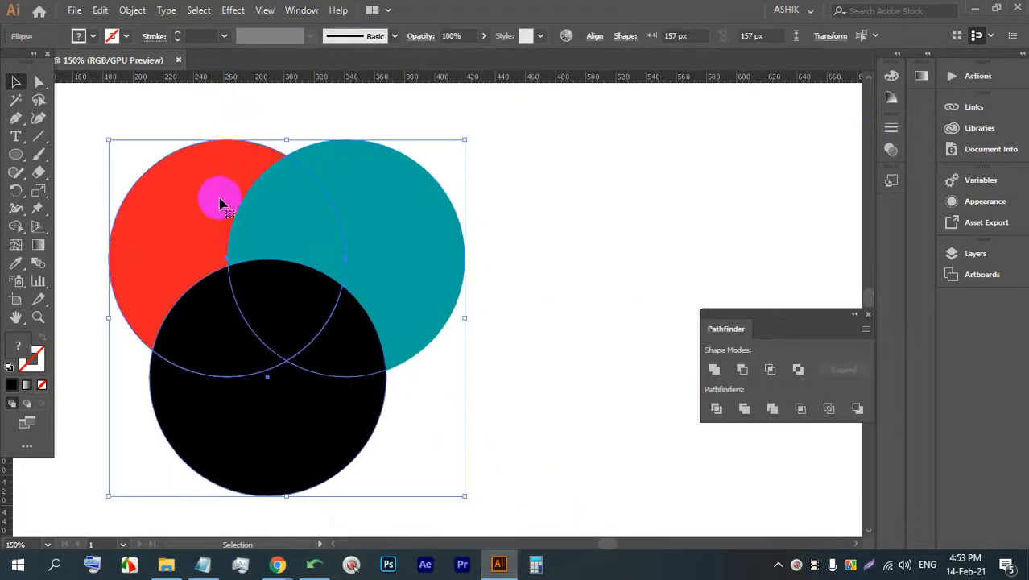
{"action": "scroll", "coordinate": [461, 225], "scroll_direction": "down", "scroll_amount": 2}
{"action": "left_click_drag", "start_coordinate": [419, 248], "coordinate": [610, 244]}
{"action": "scroll", "coordinate": [455, 276], "scroll_direction": "up", "scroll_amount": 1}
{"action": "left_click", "coordinate": [477, 343]}
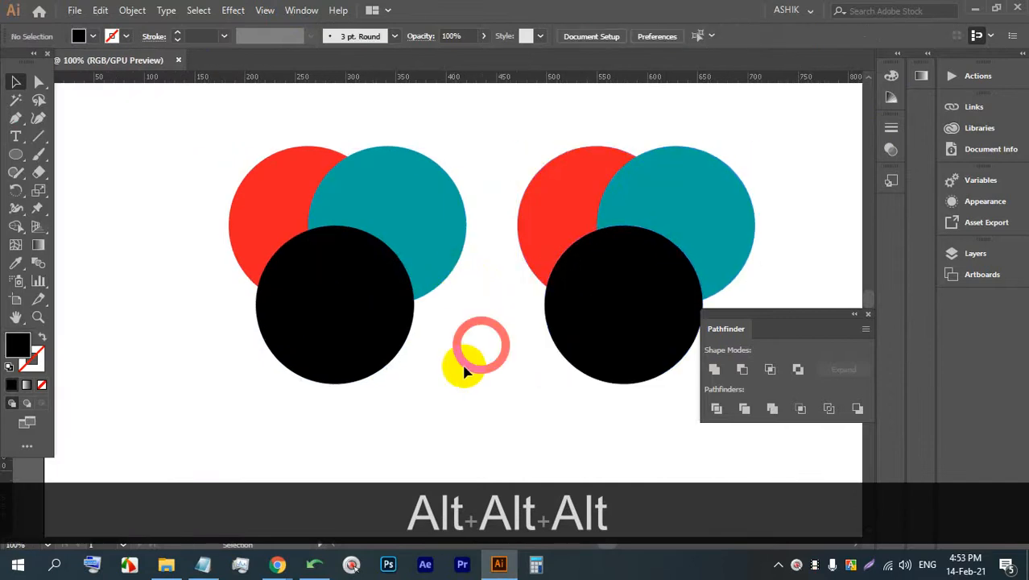
Unite the left set of three circles into one shape and move it slightly to the left
{"action": "left_click", "coordinate": [322, 215]}
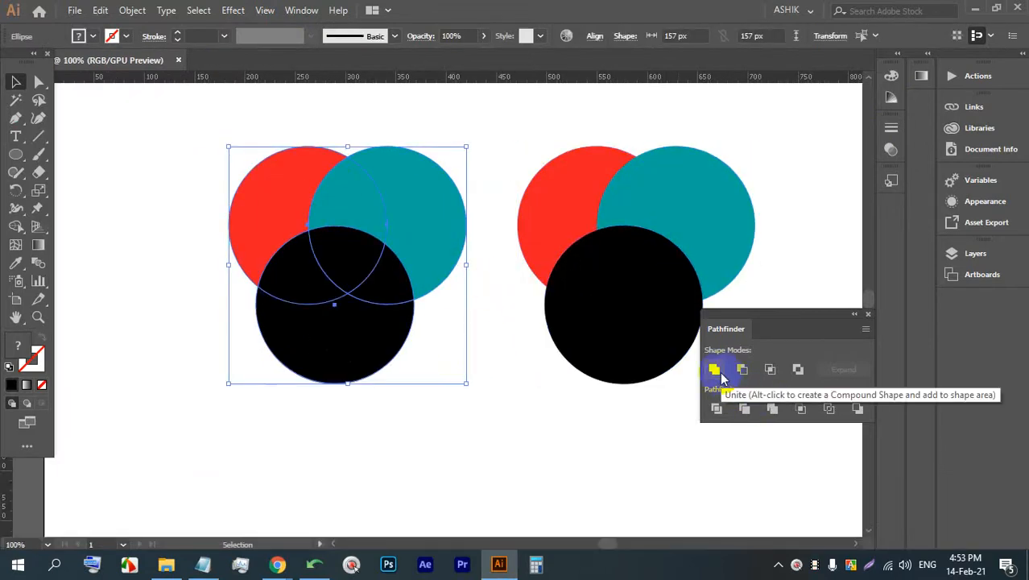
{"action": "left_click", "coordinate": [720, 371]}
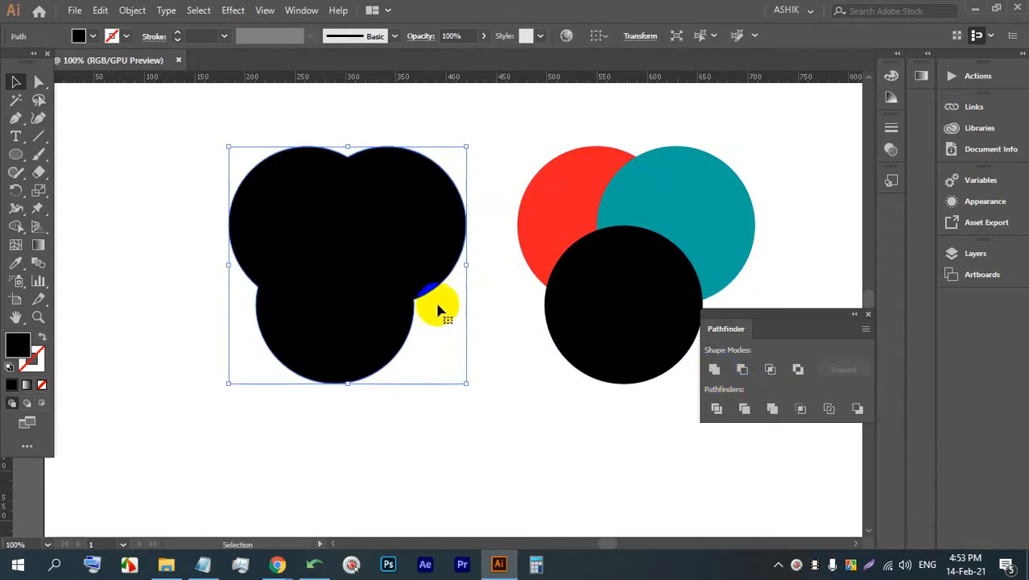
{"action": "left_click_drag", "start_coordinate": [354, 189], "coordinate": [298, 179]}
{"action": "scroll", "coordinate": [232, 181], "scroll_direction": "down", "scroll_amount": 2}
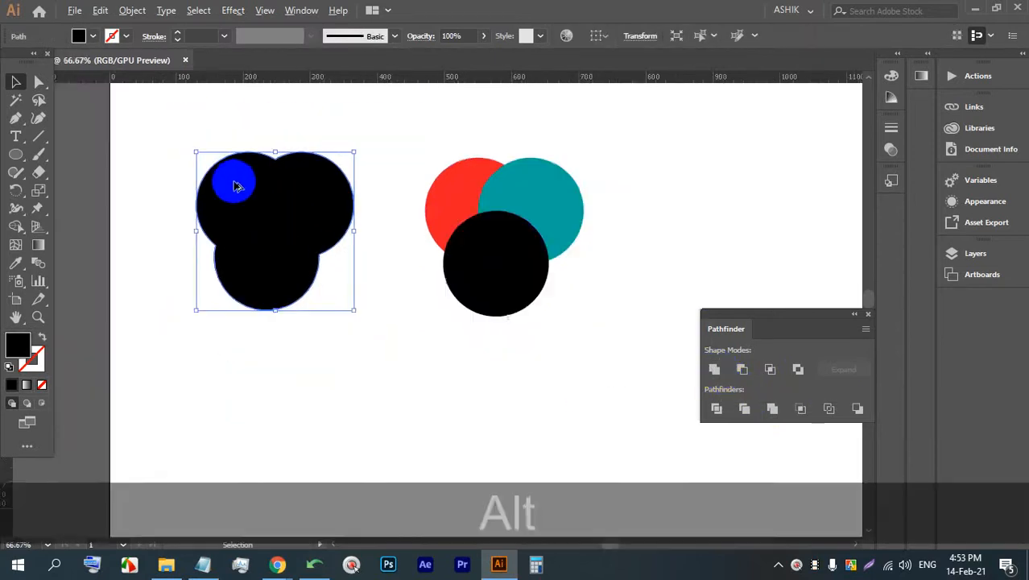
Duplicate the remaining red, teal and black circle set to its right
{"action": "left_click_drag", "start_coordinate": [490, 243], "coordinate": [304, 184]}
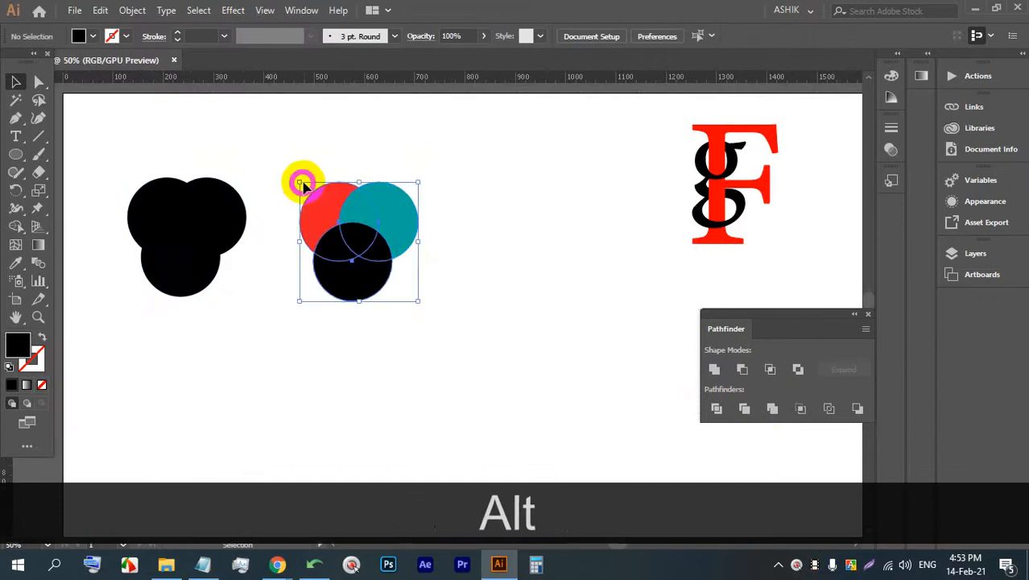
{"action": "scroll", "coordinate": [358, 214], "scroll_direction": "up", "scroll_amount": 1}
{"action": "scroll", "coordinate": [359, 217], "scroll_direction": "up", "scroll_amount": 1}
{"action": "left_click_drag", "start_coordinate": [364, 219], "coordinate": [627, 218]}
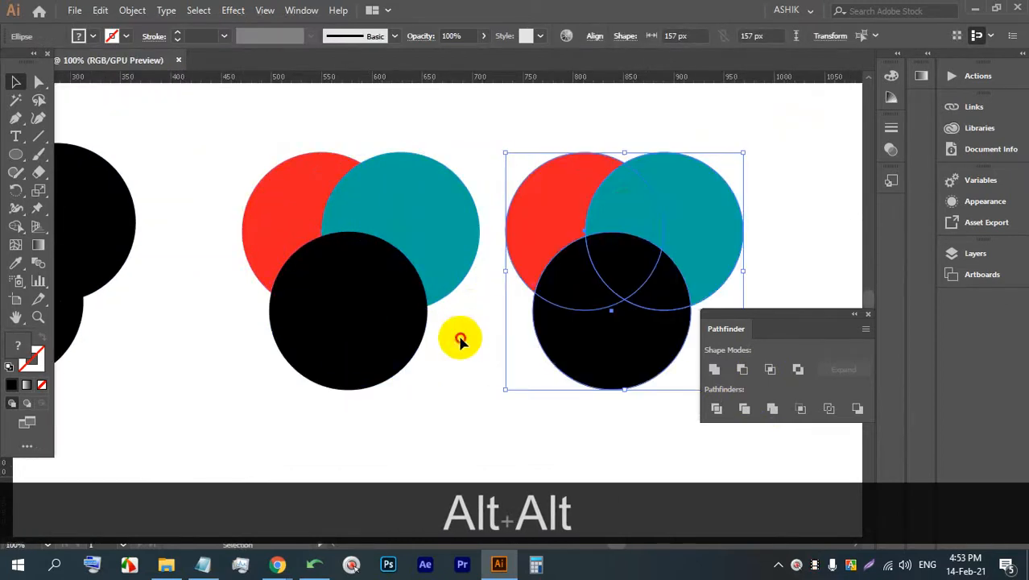
Apply Minus Front to the circle set beside the united black shape
{"action": "left_click_drag", "start_coordinate": [453, 354], "coordinate": [315, 221]}
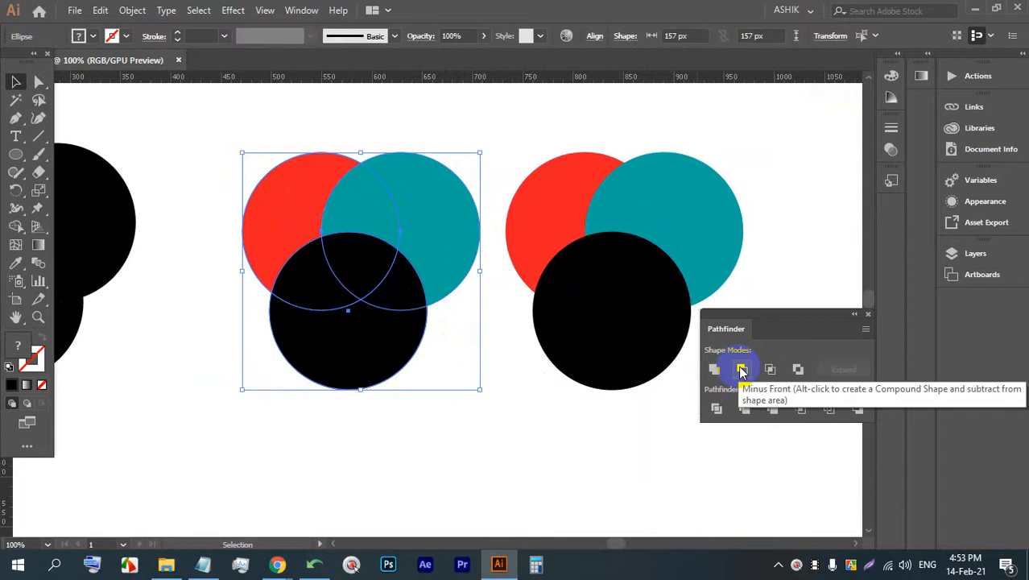
{"action": "left_click", "coordinate": [742, 369]}
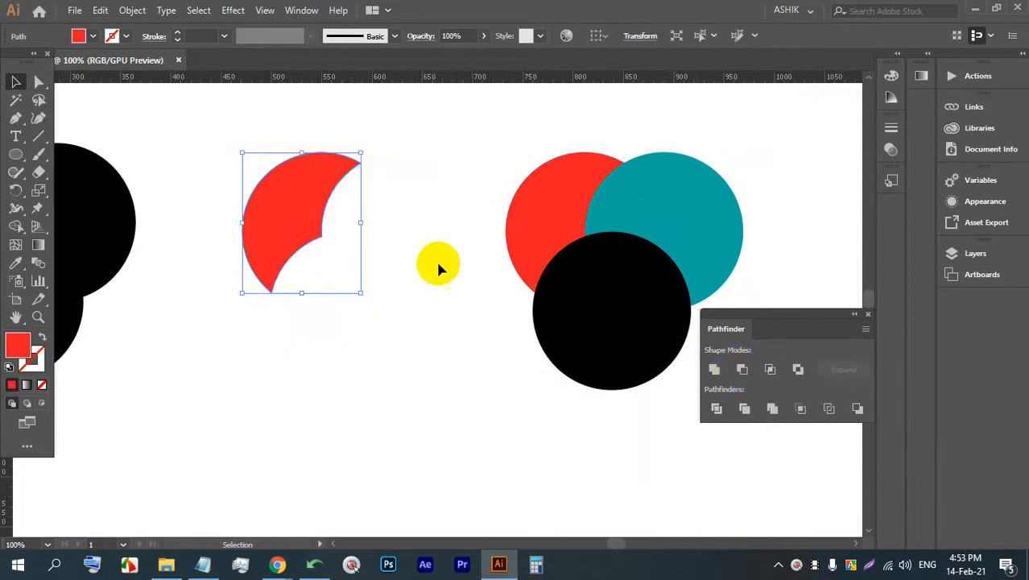
{"action": "left_click", "coordinate": [487, 142]}
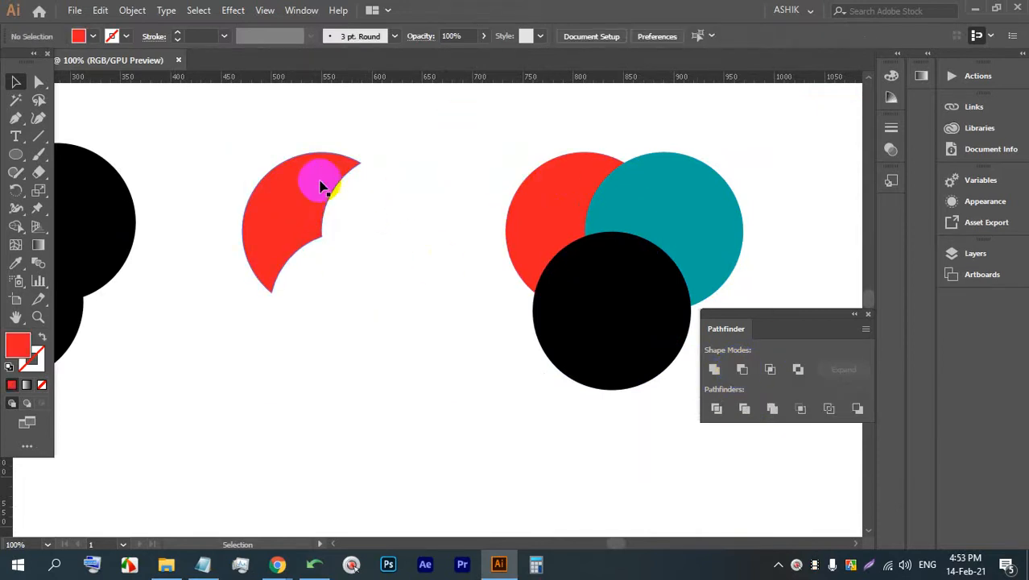
Move the Fg lettermark straight up off the artboard to free the upper right area
{"action": "scroll", "coordinate": [307, 208], "scroll_direction": "down", "scroll_amount": 2}
{"action": "scroll", "coordinate": [602, 236], "scroll_direction": "down", "scroll_amount": 2}
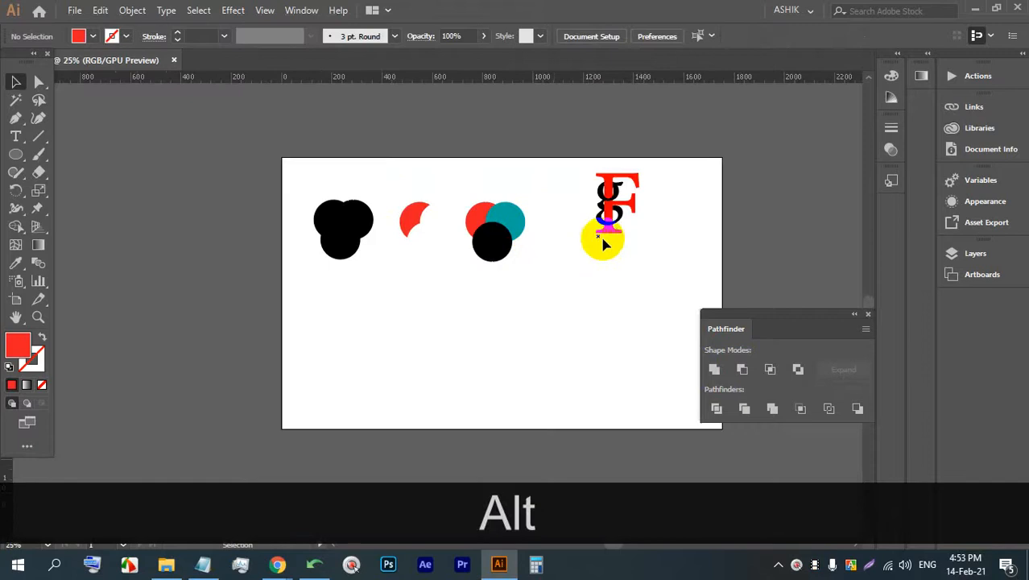
{"action": "left_click_drag", "start_coordinate": [674, 266], "coordinate": [553, 168]}
{"action": "left_click_drag", "start_coordinate": [603, 211], "coordinate": [598, 135]}
Duplicate the intact three-colour circle set into the space freed by the lettermark
{"action": "scroll", "coordinate": [547, 217], "scroll_direction": "up", "scroll_amount": 3}
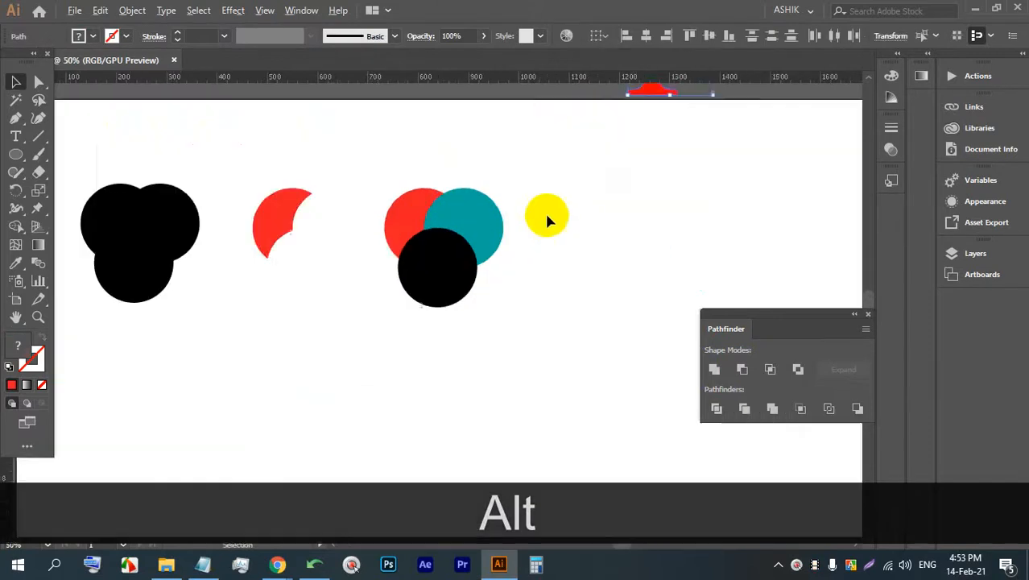
{"action": "left_click", "coordinate": [519, 285]}
{"action": "left_click_drag", "start_coordinate": [529, 330], "coordinate": [598, 231]}
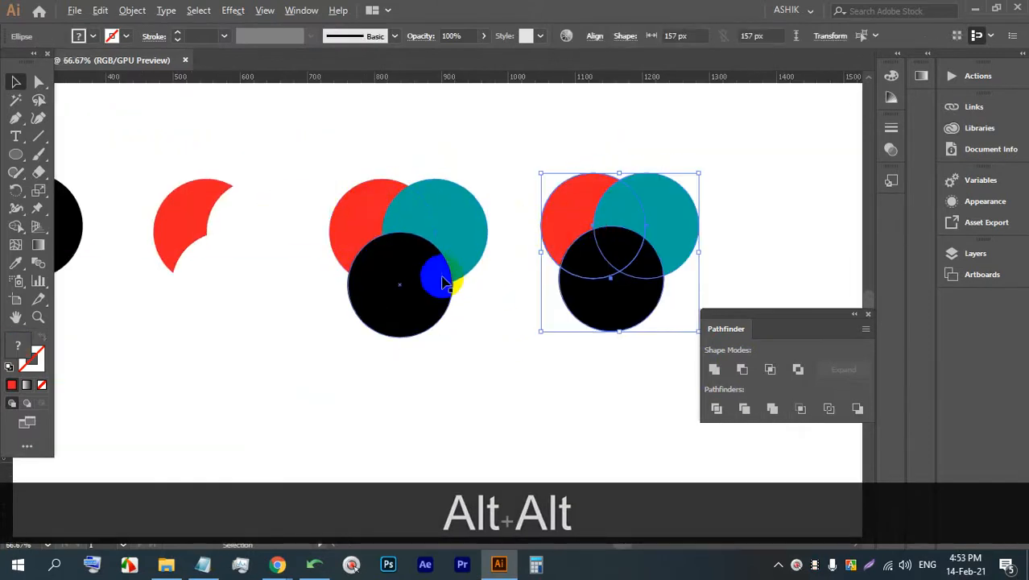
{"action": "scroll", "coordinate": [444, 275], "scroll_direction": "up", "scroll_amount": 2}
Apply Intersect to the three-colour circle set next to the red crescent, keeping only the area shared by all three circles
{"action": "left_click", "coordinate": [319, 178]}
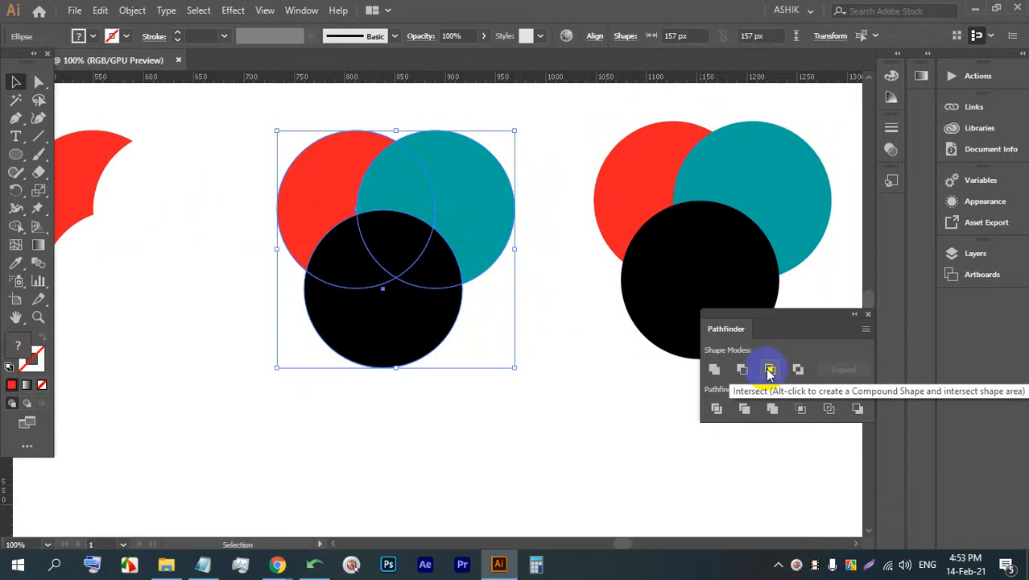
{"action": "left_click", "coordinate": [770, 370]}
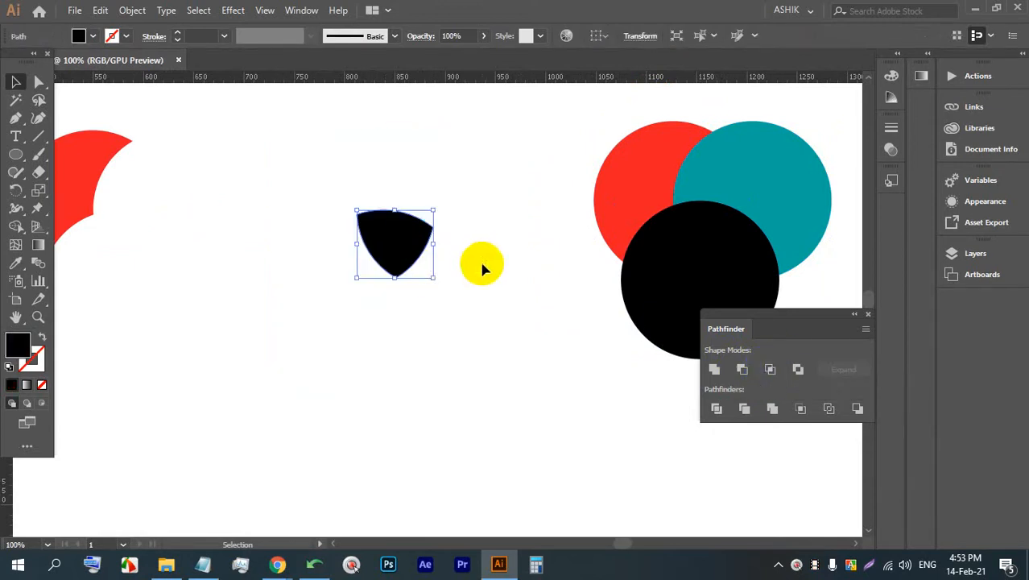
{"action": "key", "text": "ctrl+z"}
{"action": "scroll", "coordinate": [351, 204], "scroll_direction": "up", "scroll_amount": 2}
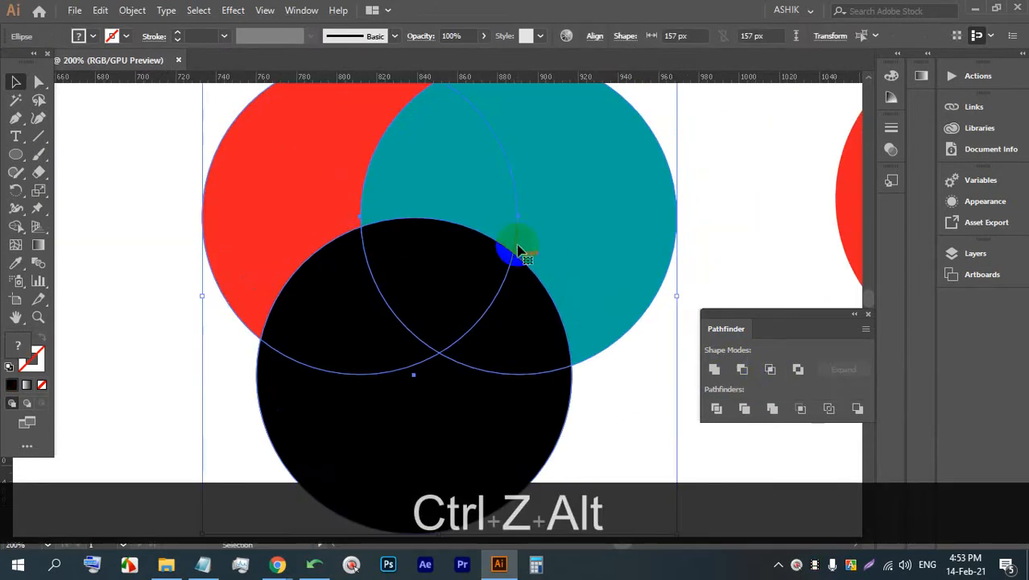
{"action": "left_click", "coordinate": [770, 368]}
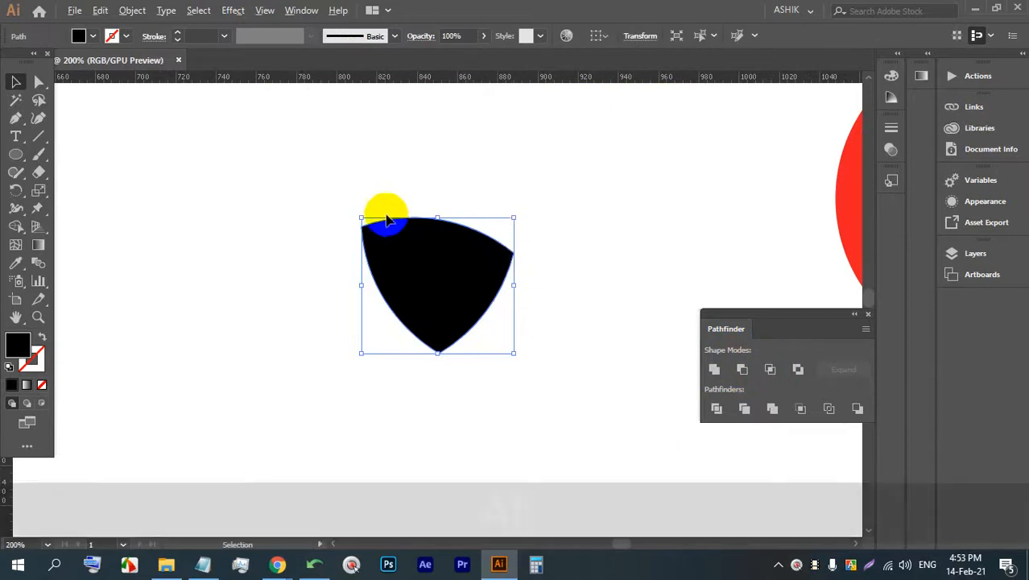
Apply Exclude to the last three-colour circle set, undo it to compare the overlaps, and apply Exclude again
{"action": "scroll", "coordinate": [383, 214], "scroll_direction": "down", "scroll_amount": 3}
{"action": "left_click_drag", "start_coordinate": [491, 241], "coordinate": [420, 239]}
{"action": "scroll", "coordinate": [524, 184], "scroll_direction": "up", "scroll_amount": 2}
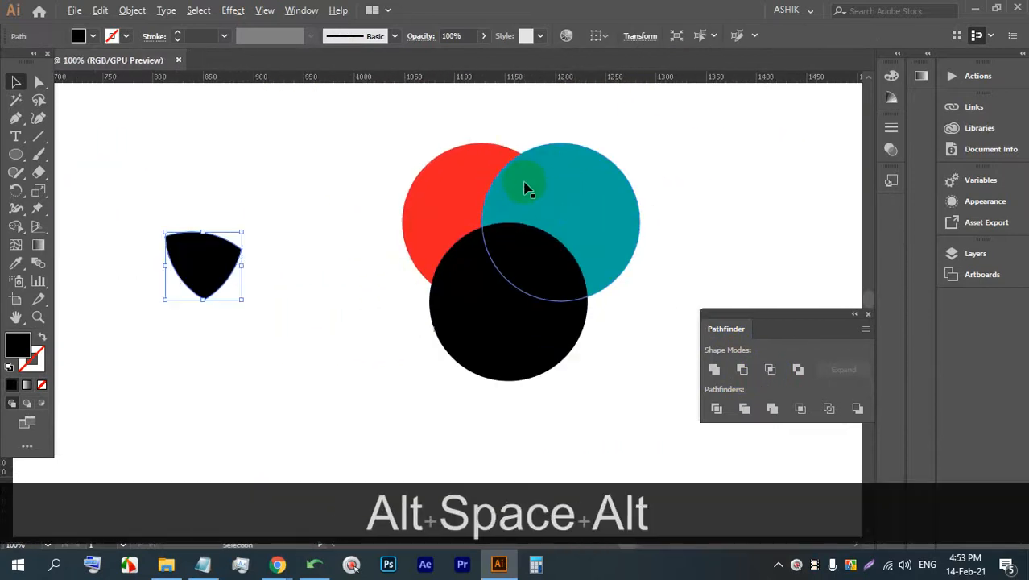
{"action": "left_click_drag", "start_coordinate": [638, 280], "coordinate": [586, 281]}
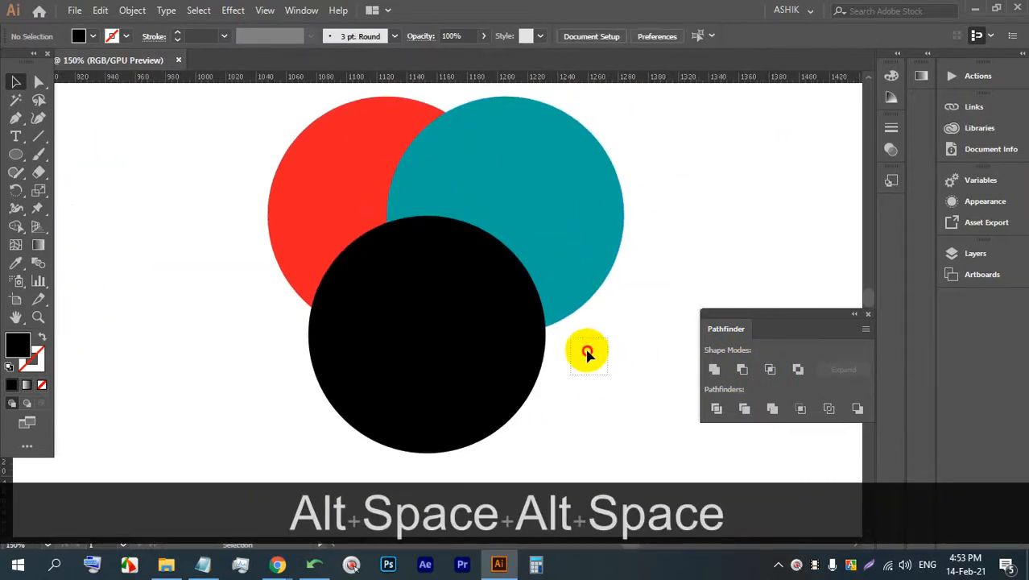
{"action": "left_click", "coordinate": [327, 202]}
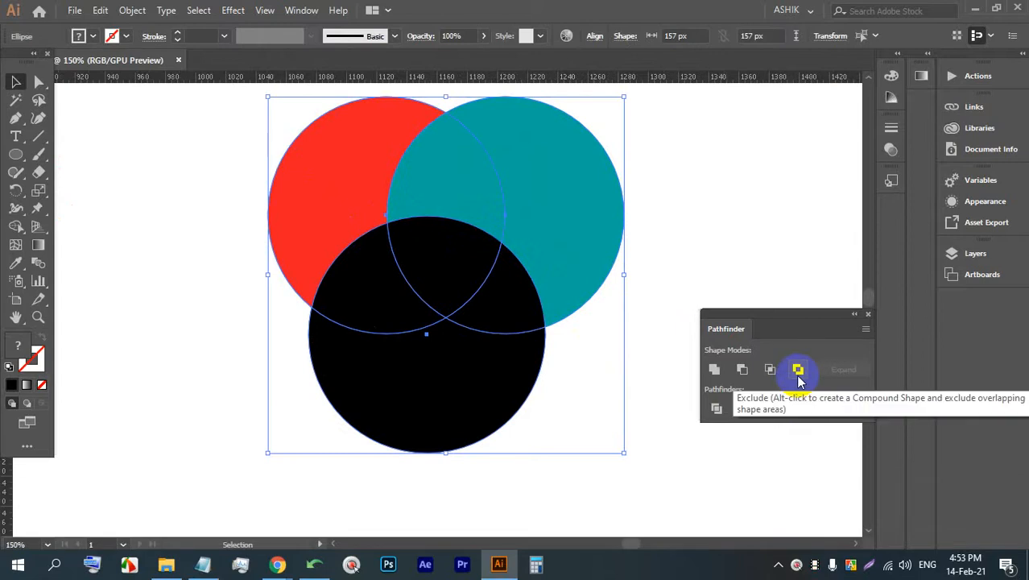
{"action": "left_click", "coordinate": [798, 379]}
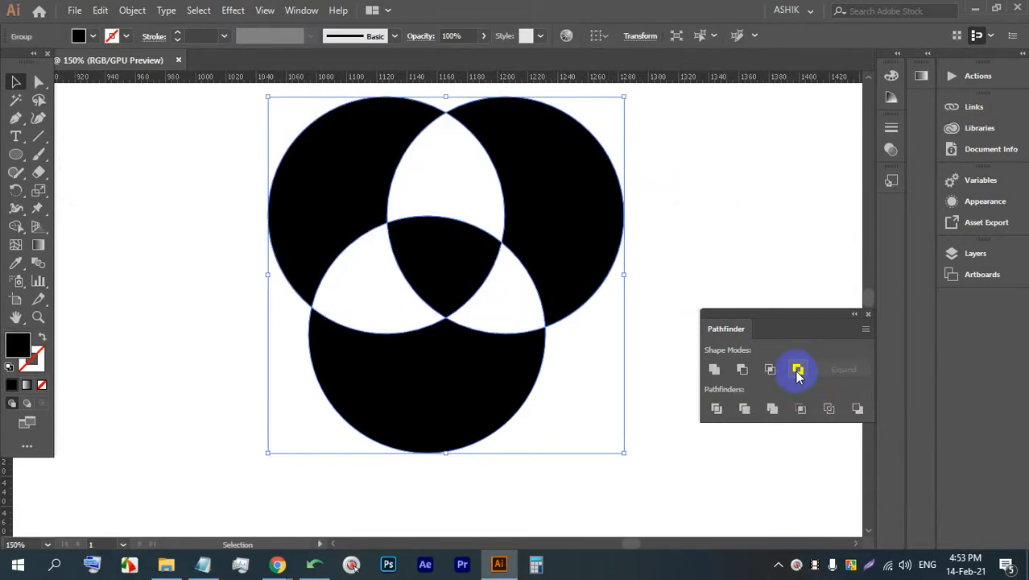
{"action": "key", "text": "ctrl+z"}
{"action": "left_click", "coordinate": [510, 308]}
{"action": "left_click", "coordinate": [356, 280]}
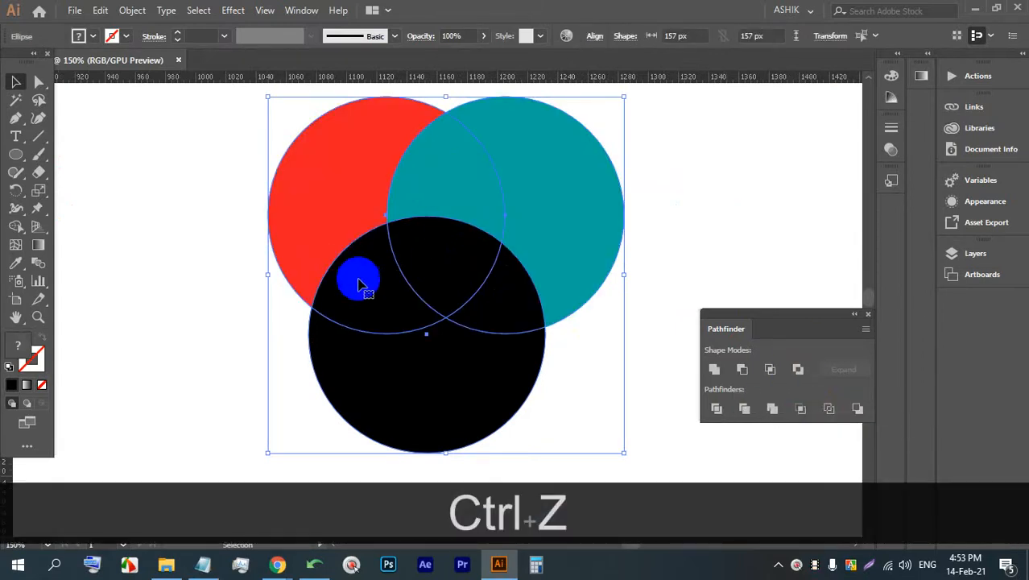
{"action": "left_click", "coordinate": [797, 369]}
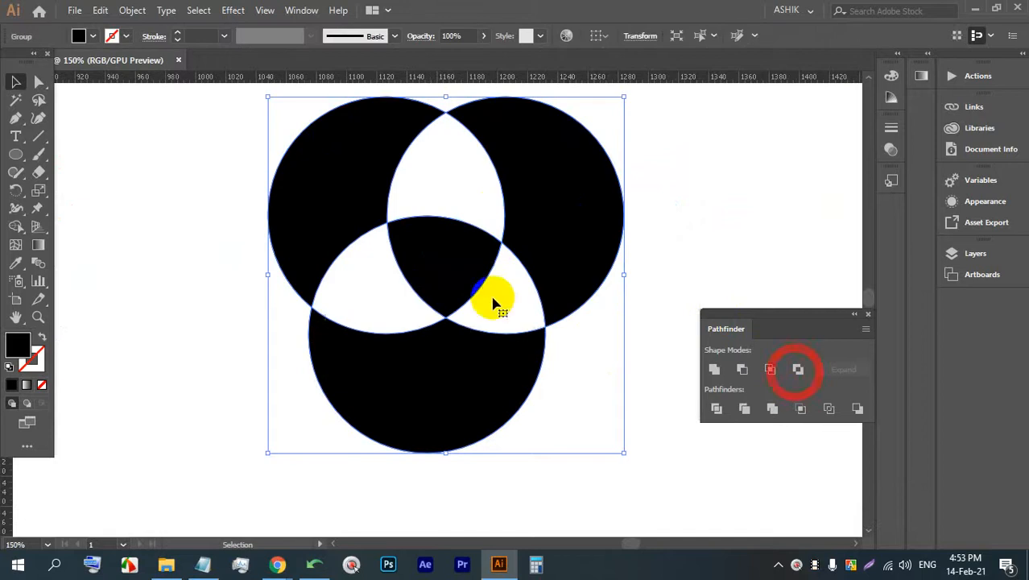
Draw a larger black circle in the empty area below the Pathfinder results and duplicate it twice to form three overlapping circles
{"action": "scroll", "coordinate": [471, 230], "scroll_direction": "down", "scroll_amount": 4}
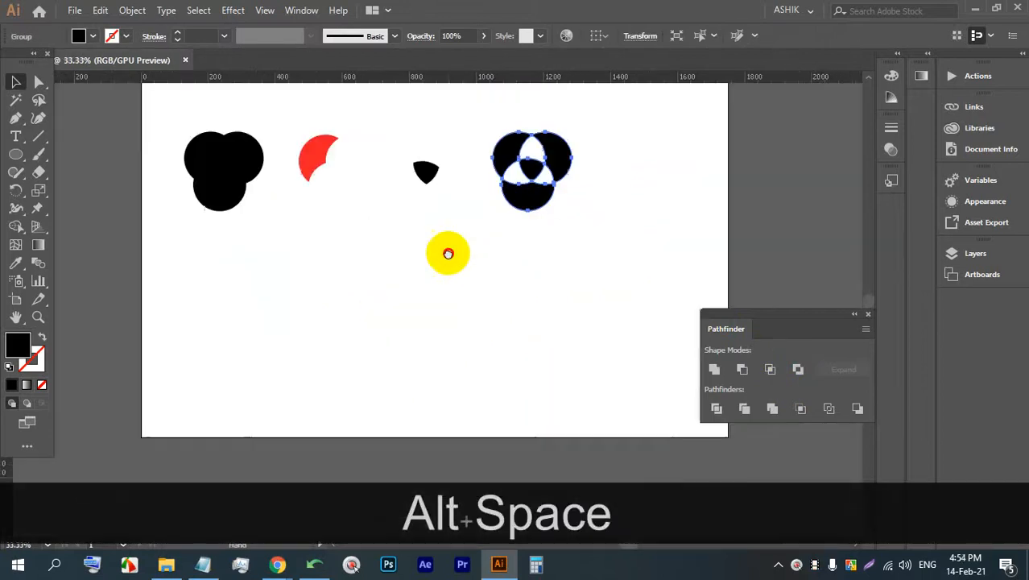
{"action": "scroll", "coordinate": [376, 274], "scroll_direction": "up", "scroll_amount": 1}
{"action": "left_click", "coordinate": [15, 153]}
{"action": "left_click_drag", "start_coordinate": [232, 218], "coordinate": [312, 347]}
{"action": "left_click", "coordinate": [16, 81]}
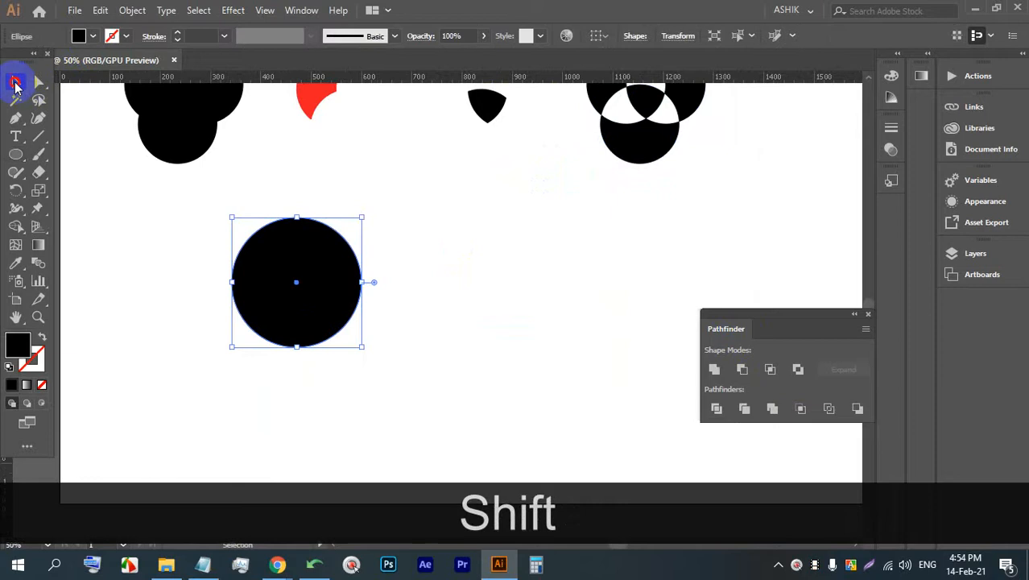
{"action": "left_click_drag", "start_coordinate": [303, 259], "coordinate": [330, 318]}
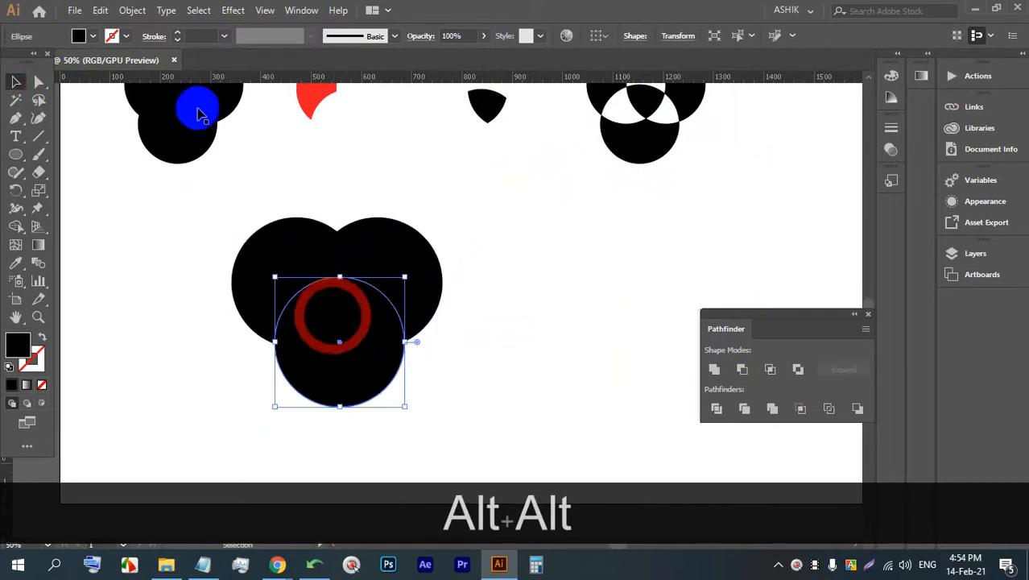
Fill the lower circle of the new set with dark red and its upper right circle with orange
{"action": "left_click", "coordinate": [95, 37]}
{"action": "left_click", "coordinate": [117, 63]}
{"action": "left_click", "coordinate": [474, 237]}
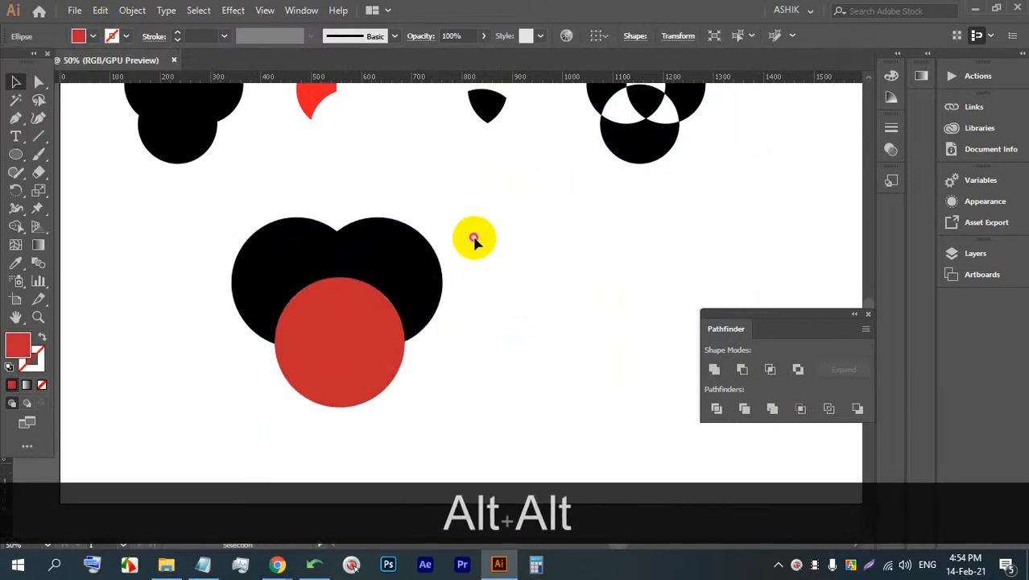
{"action": "left_click", "coordinate": [403, 249]}
{"action": "left_click", "coordinate": [93, 36]}
{"action": "left_click", "coordinate": [146, 62]}
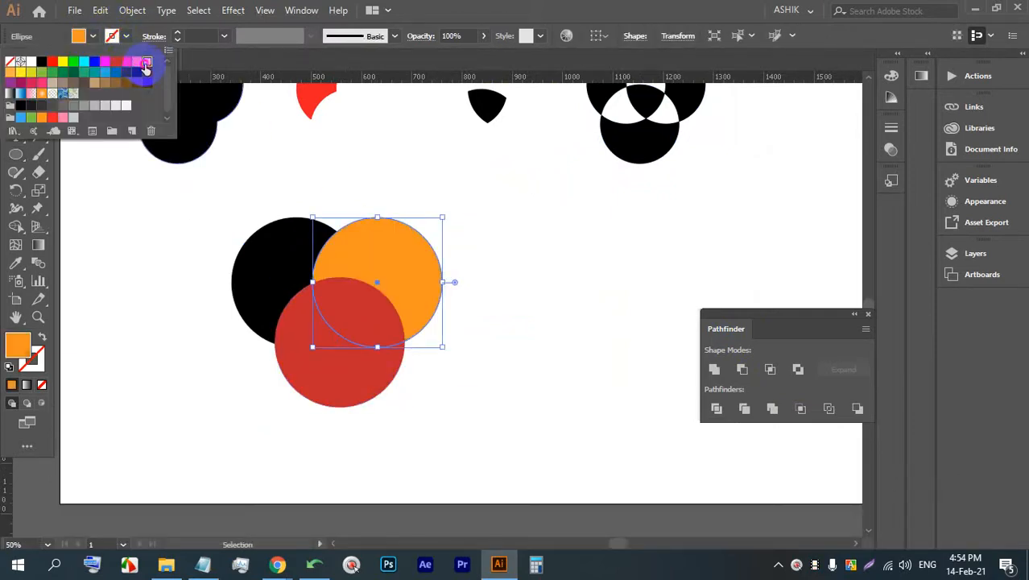
Fill the upper right circle of the new overlapping set with yellow and deselect it
{"action": "left_click", "coordinate": [63, 62]}
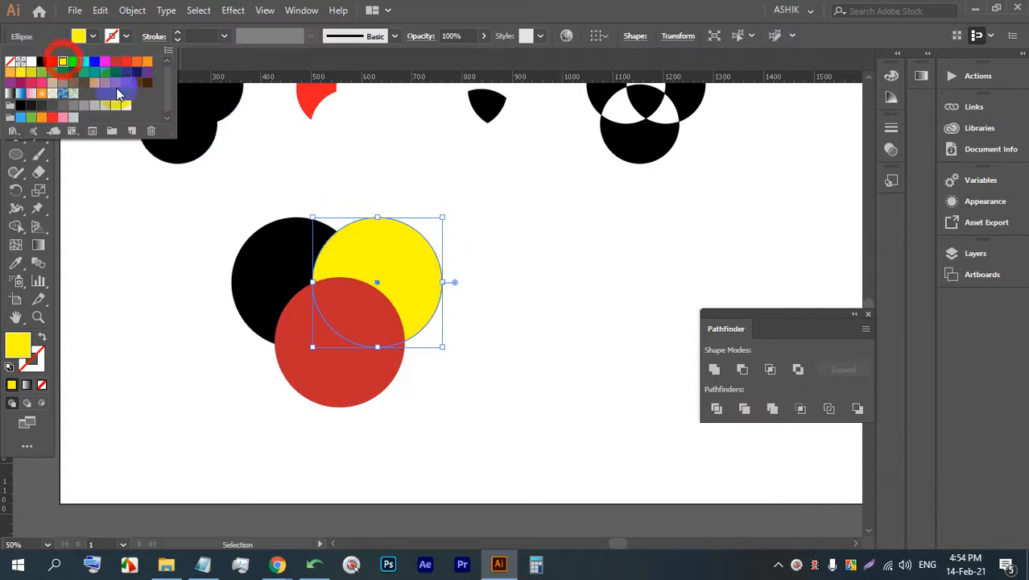
{"action": "left_click", "coordinate": [474, 246]}
{"action": "scroll", "coordinate": [166, 257], "scroll_direction": "up", "scroll_amount": 2}
{"action": "left_click_drag", "start_coordinate": [501, 271], "coordinate": [331, 223]}
{"action": "left_click", "coordinate": [621, 287]}
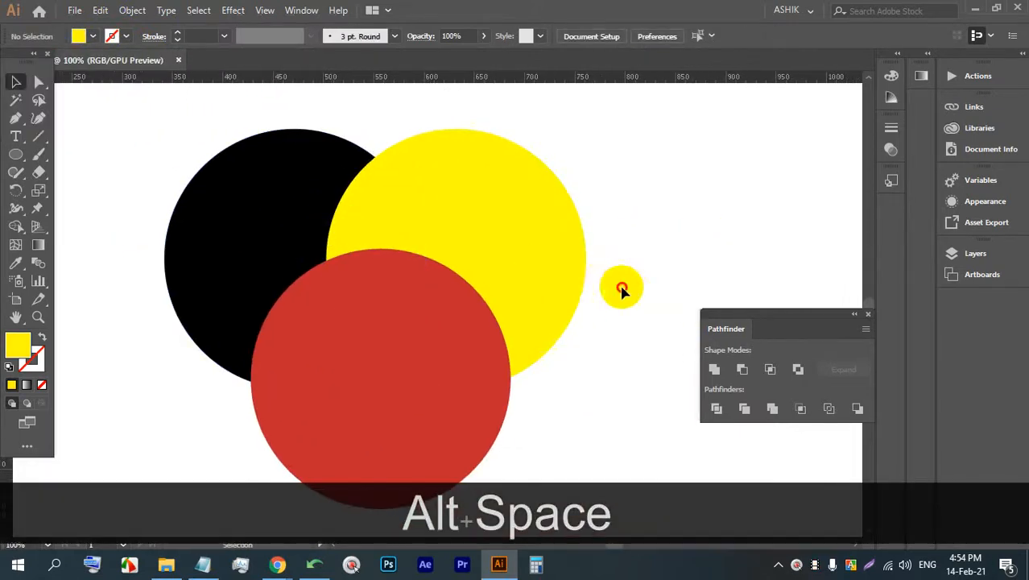
Duplicate the black, yellow and red circle set beside the original and select the original set's three circles
{"action": "left_click_drag", "start_coordinate": [600, 377], "coordinate": [593, 214]}
{"action": "scroll", "coordinate": [203, 190], "scroll_direction": "down", "scroll_amount": 1}
{"action": "left_click", "coordinate": [456, 300]}
{"action": "left_click_drag", "start_coordinate": [437, 348], "coordinate": [231, 222]}
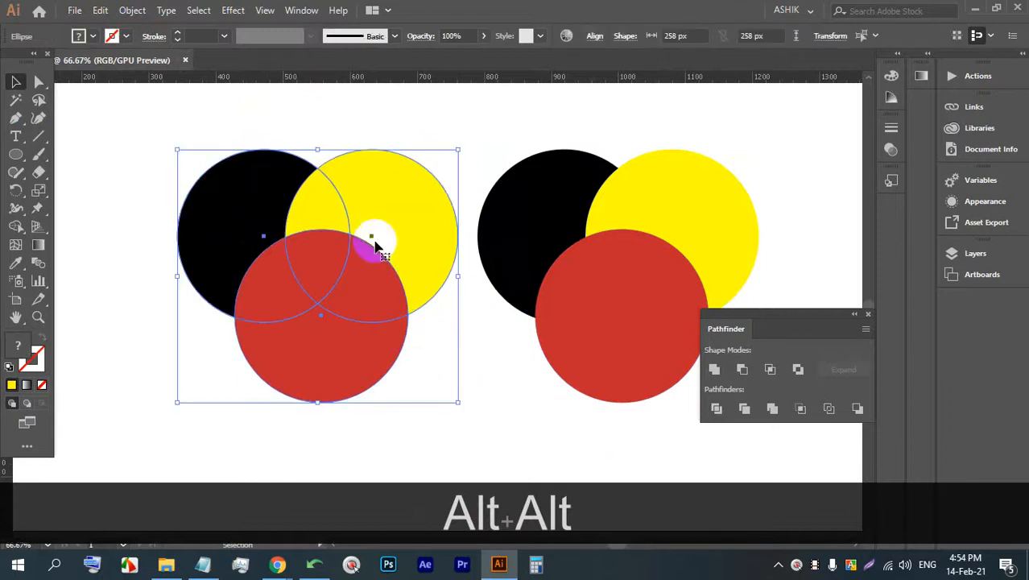
Apply the Divide Pathfinder to the original circle set and ungroup the resulting pieces
{"action": "left_click", "coordinate": [715, 411]}
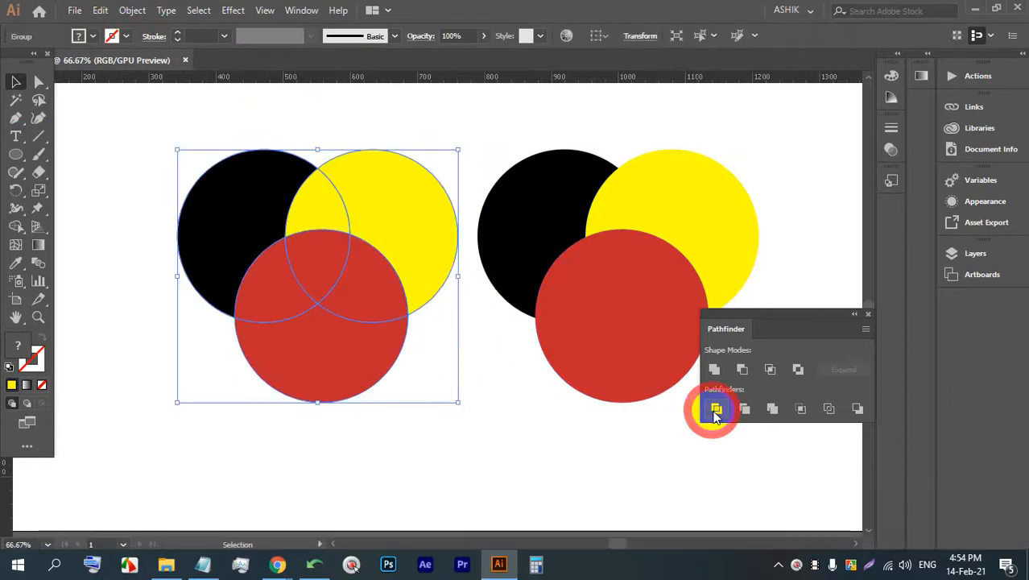
{"action": "right_click", "coordinate": [351, 263]}
{"action": "left_click", "coordinate": [390, 382]}
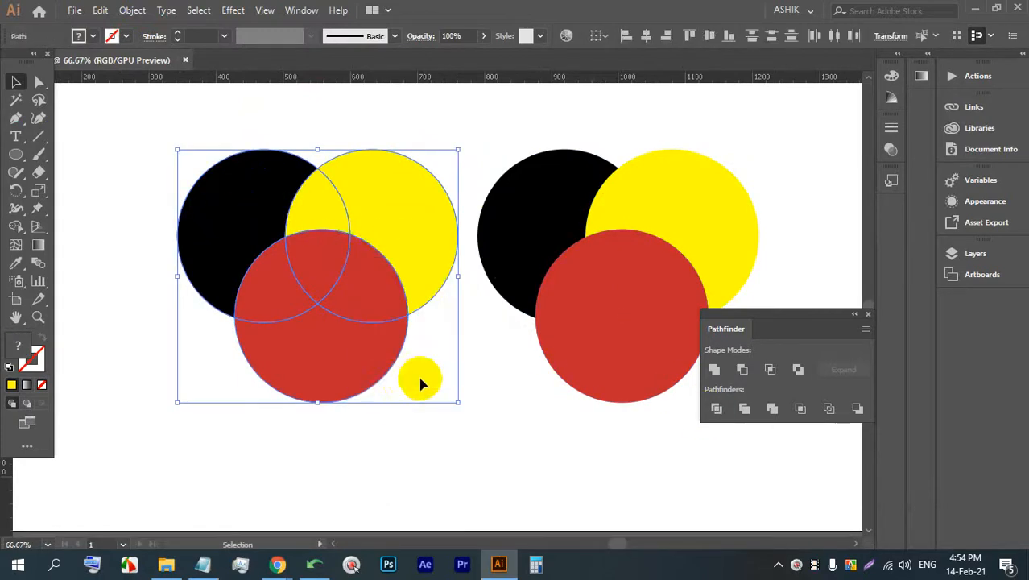
{"action": "left_click", "coordinate": [421, 383]}
Move the divided black, yellow and red pieces slightly apart to separate every overlap region
{"action": "scroll", "coordinate": [356, 360], "scroll_direction": "up", "scroll_amount": 2}
{"action": "scroll", "coordinate": [374, 383], "scroll_direction": "down", "scroll_amount": 3}
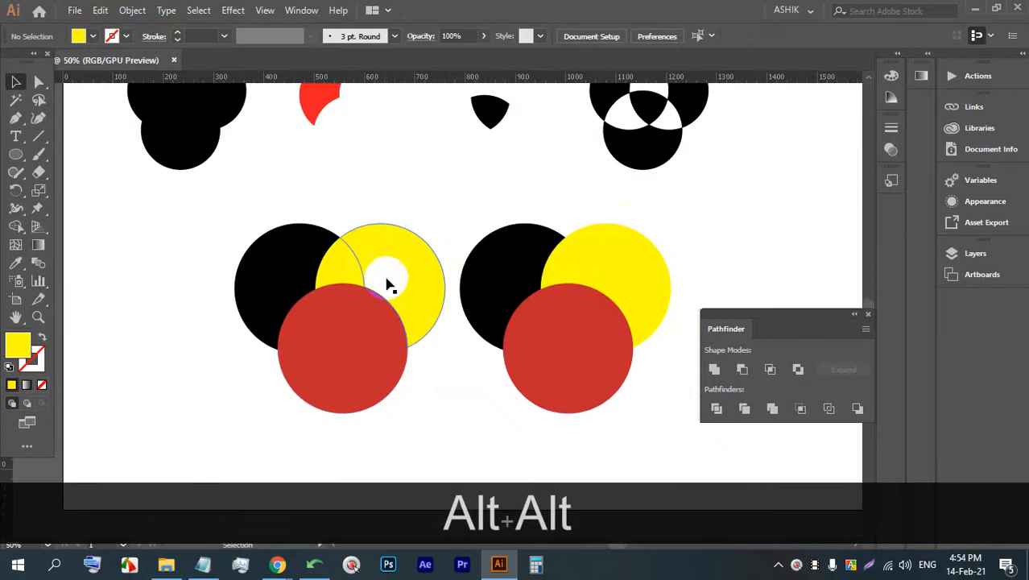
{"action": "left_click_drag", "start_coordinate": [386, 273], "coordinate": [400, 257]}
{"action": "left_click_drag", "start_coordinate": [251, 261], "coordinate": [241, 258]}
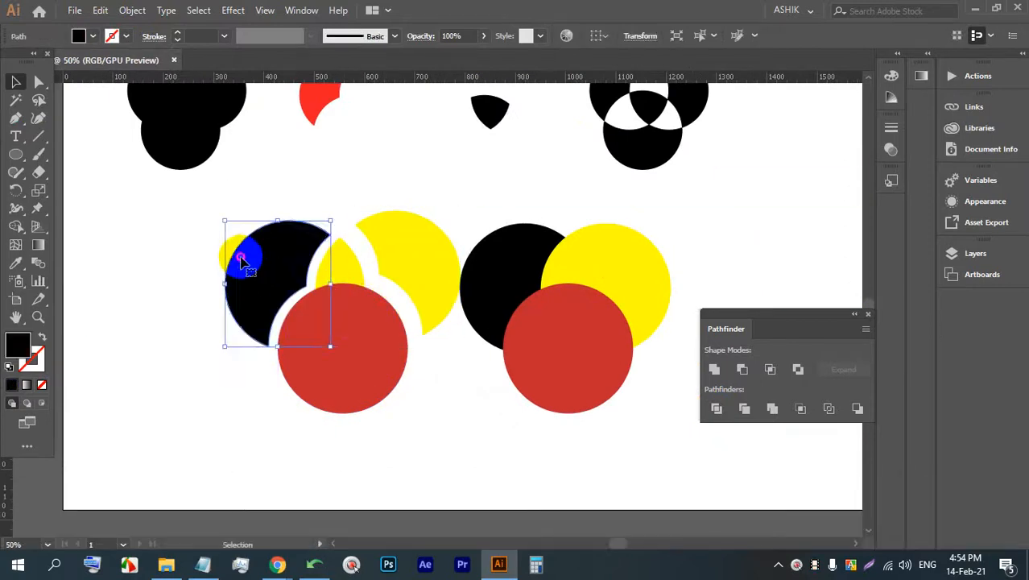
{"action": "left_click_drag", "start_coordinate": [333, 373], "coordinate": [333, 394]}
{"action": "left_click_drag", "start_coordinate": [365, 325], "coordinate": [380, 332]}
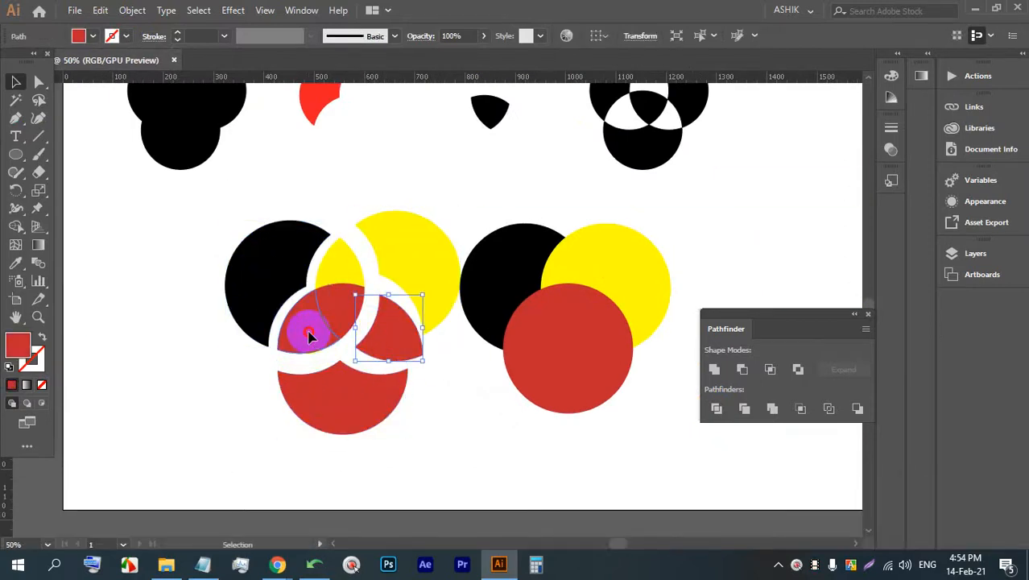
{"action": "left_click_drag", "start_coordinate": [310, 336], "coordinate": [340, 315]}
{"action": "left_click_drag", "start_coordinate": [343, 277], "coordinate": [343, 271]}
{"action": "key", "text": "space"}
{"action": "left_click_drag", "start_coordinate": [397, 293], "coordinate": [331, 299]}
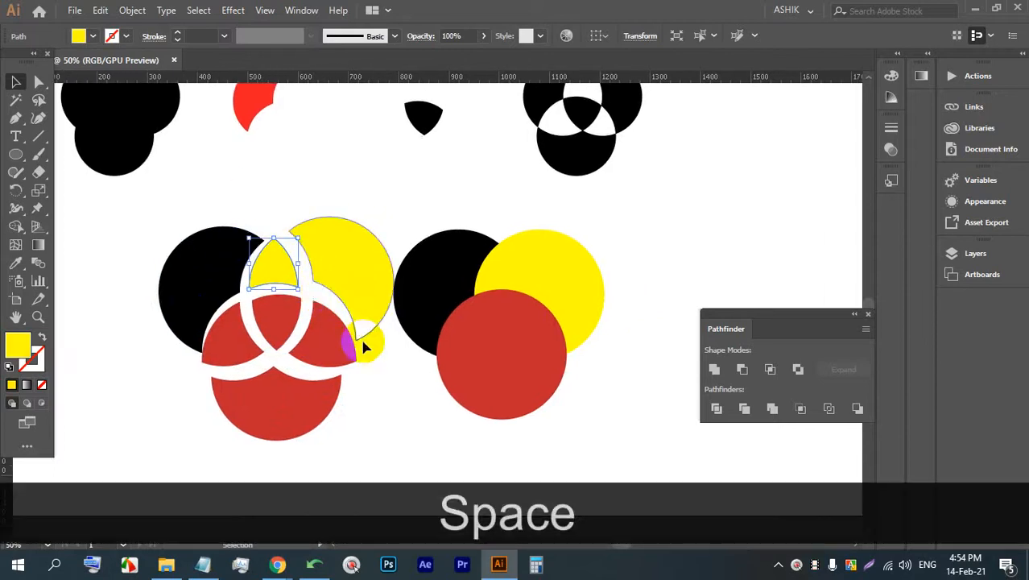
{"action": "left_click", "coordinate": [375, 376]}
Duplicate the intact three-circle set into the empty space on its right
{"action": "key", "text": "space"}
{"action": "left_click_drag", "start_coordinate": [475, 331], "coordinate": [294, 305]}
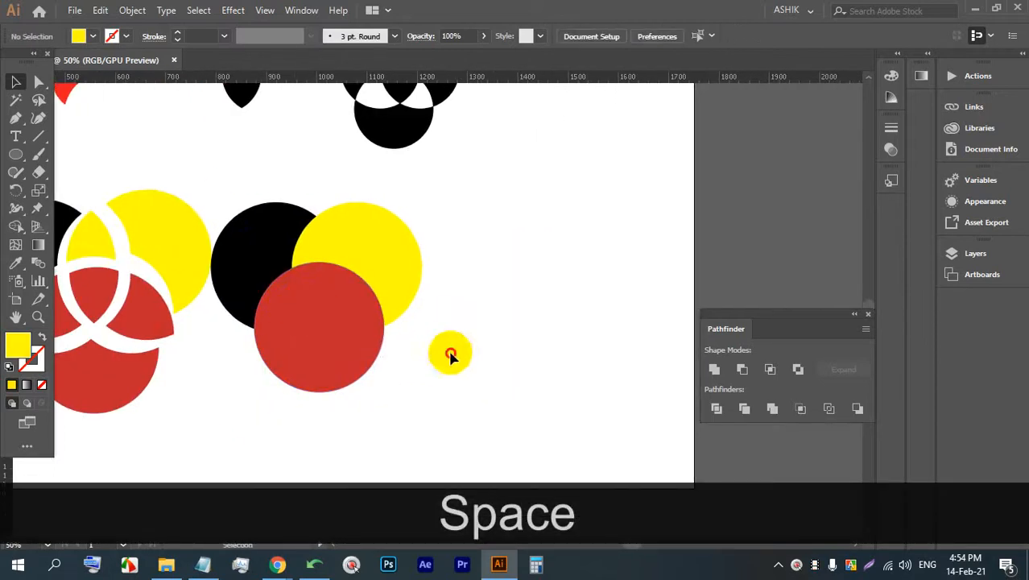
{"action": "left_click_drag", "start_coordinate": [451, 356], "coordinate": [279, 230]}
{"action": "left_click_drag", "start_coordinate": [299, 268], "coordinate": [547, 269]}
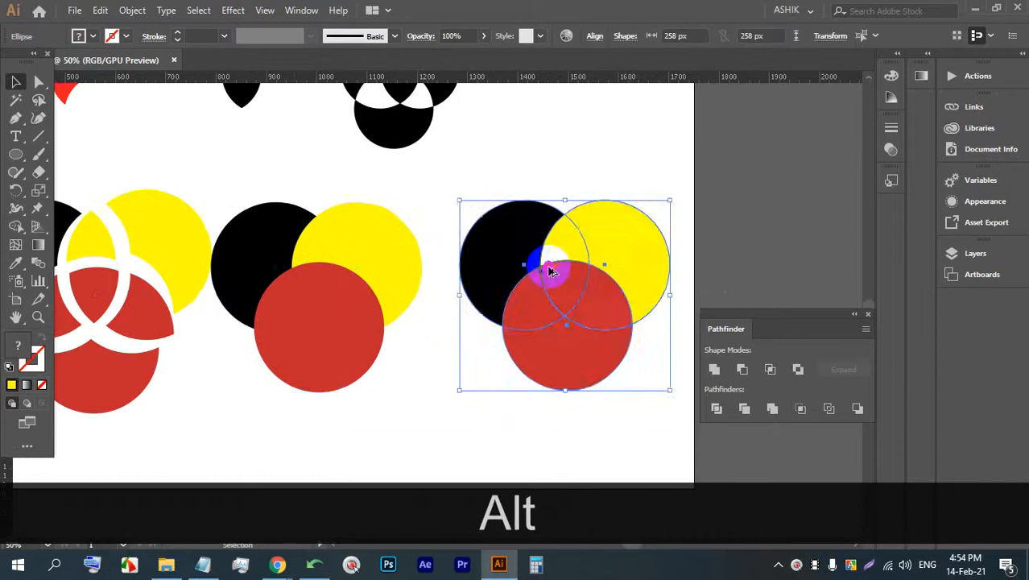
Apply the Trim Pathfinder to the middle three-circle set, ungroup the result and deselect it
{"action": "scroll", "coordinate": [298, 270], "scroll_direction": "up", "scroll_amount": 1}
{"action": "left_click", "coordinate": [299, 246]}
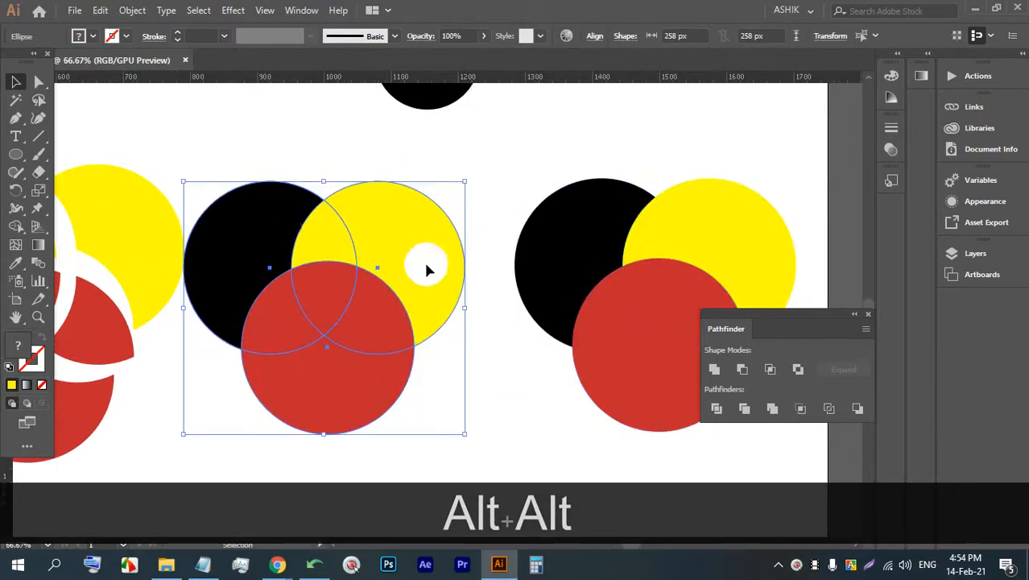
{"action": "left_click", "coordinate": [745, 409]}
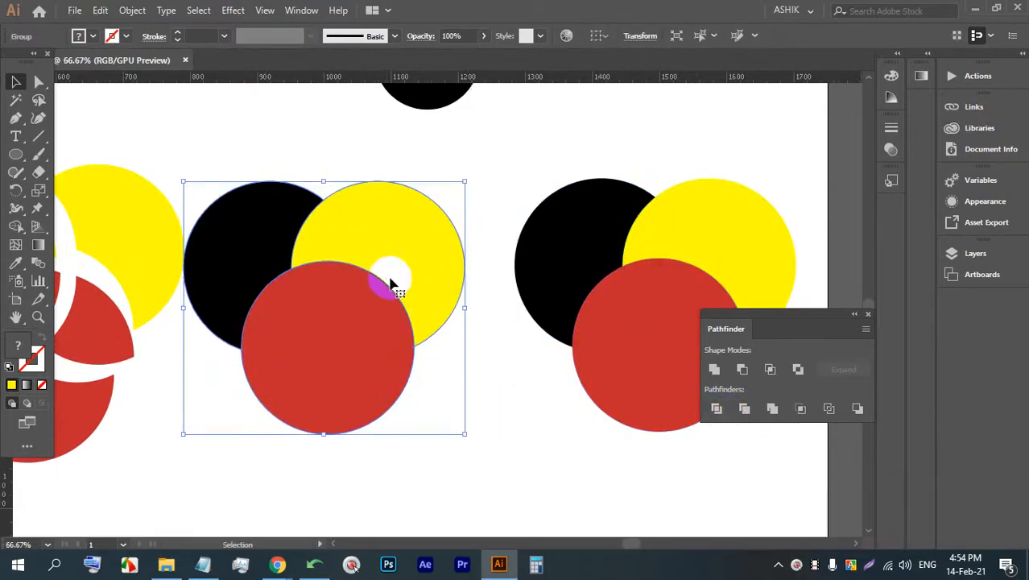
{"action": "right_click", "coordinate": [382, 257]}
{"action": "left_click", "coordinate": [424, 380]}
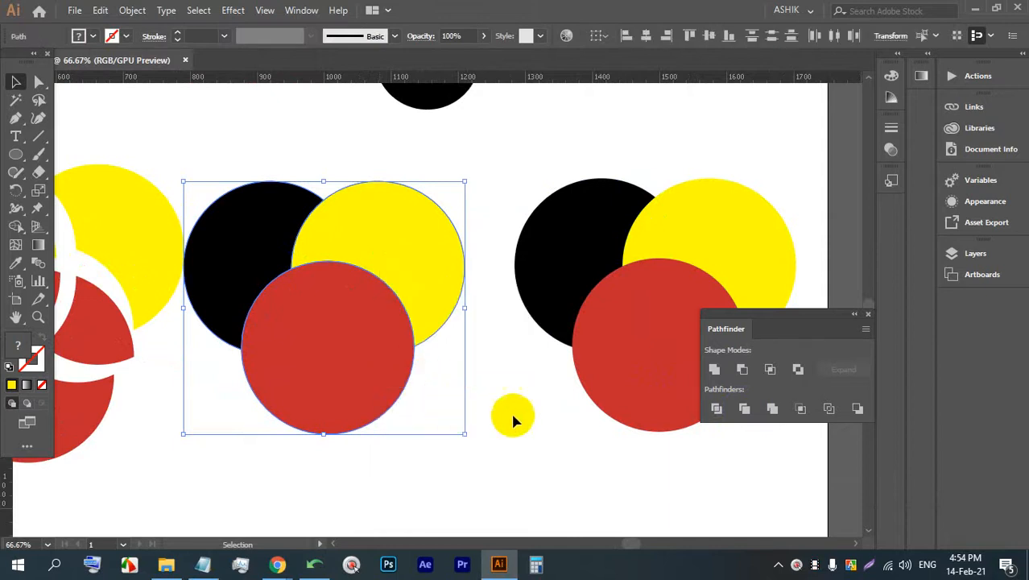
{"action": "scroll", "coordinate": [479, 405], "scroll_direction": "down", "scroll_amount": 1}
{"action": "left_click_drag", "start_coordinate": [451, 446], "coordinate": [502, 413]}
{"action": "left_click", "coordinate": [553, 383]}
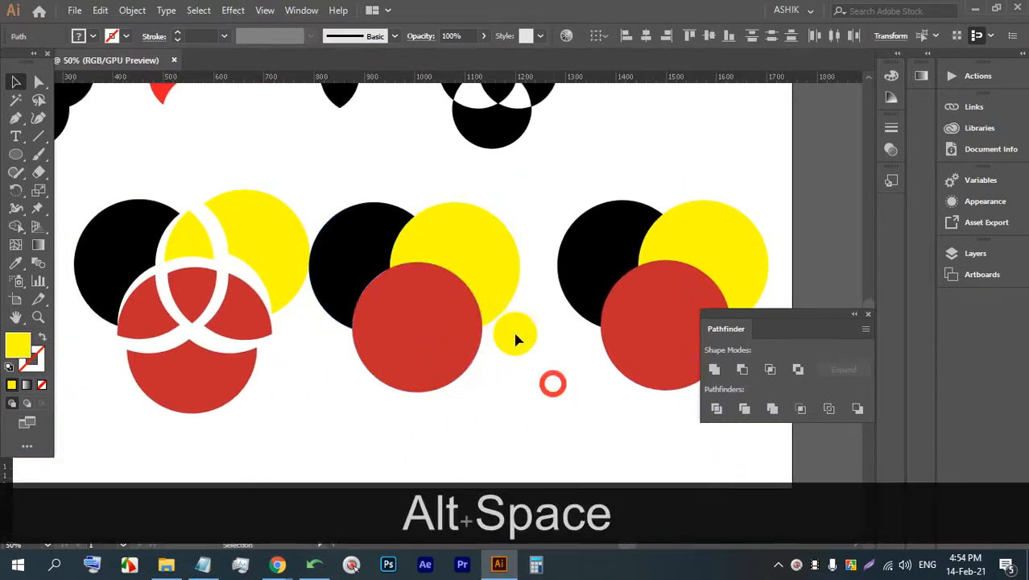
Move the trimmed yellow, black and red pieces apart to expose the cut edges
{"action": "left_click_drag", "start_coordinate": [479, 254], "coordinate": [493, 241]}
{"action": "left_click_drag", "start_coordinate": [342, 229], "coordinate": [341, 225]}
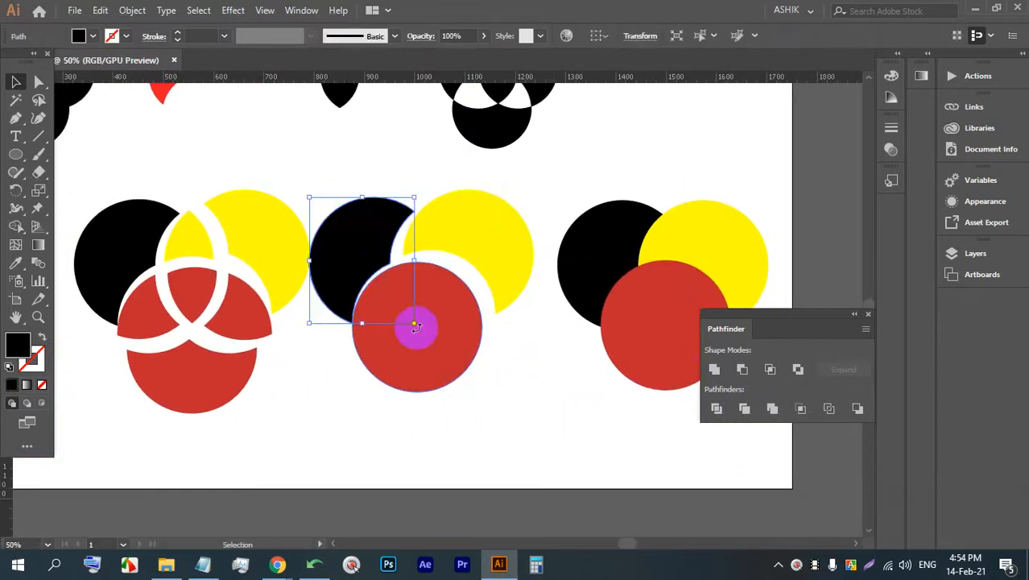
{"action": "key", "text": "ctrl+z"}
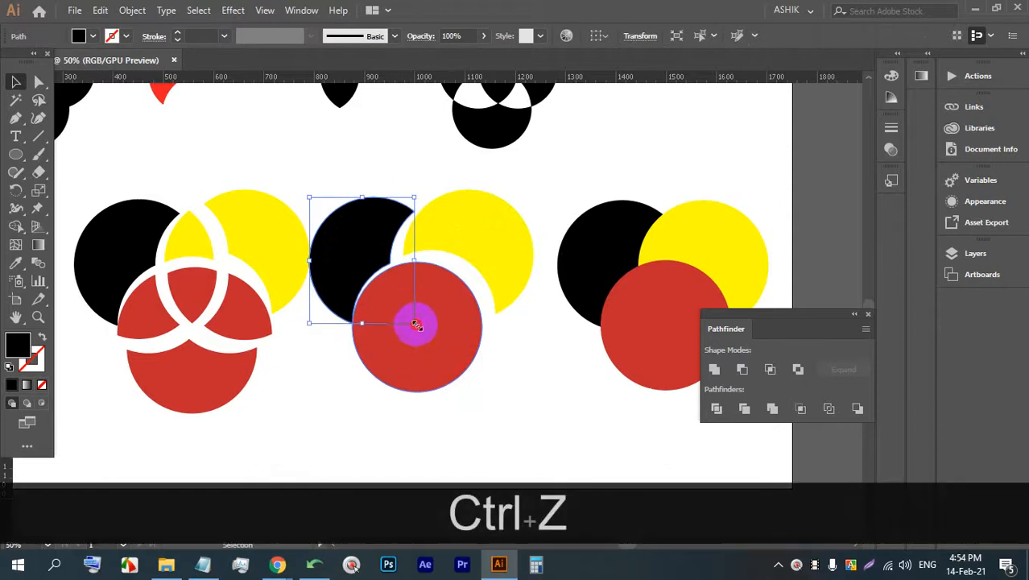
{"action": "left_click_drag", "start_coordinate": [415, 325], "coordinate": [464, 328]}
Compare the divided and trimmed sets, and duplicate the remaining intact three-circle set directly below itself
{"action": "scroll", "coordinate": [181, 292], "scroll_direction": "up", "scroll_amount": 1}
{"action": "left_click_drag", "start_coordinate": [181, 292], "coordinate": [267, 290]}
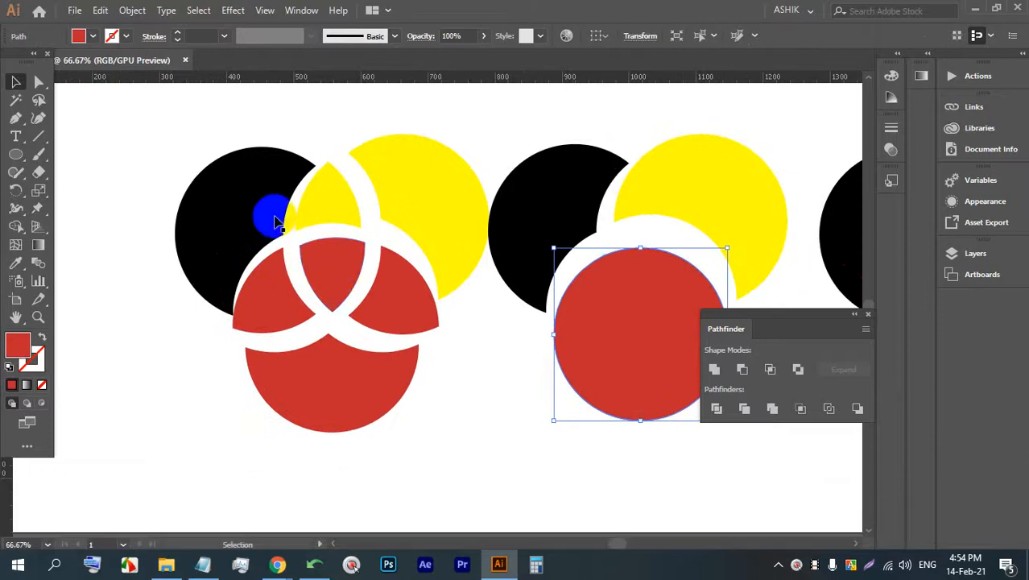
{"action": "left_click_drag", "start_coordinate": [527, 238], "coordinate": [333, 231]}
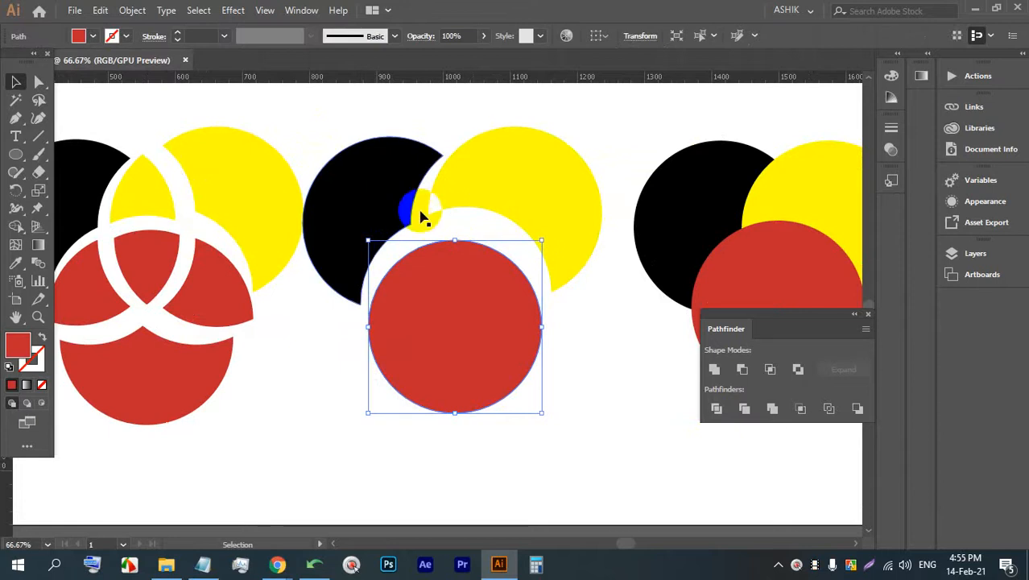
{"action": "left_click_drag", "start_coordinate": [382, 230], "coordinate": [269, 203]}
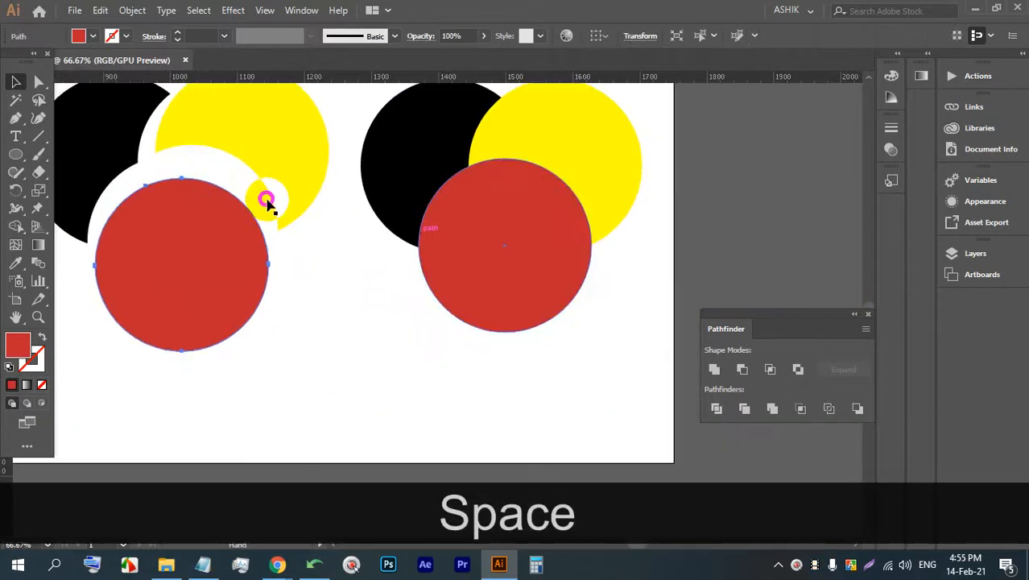
{"action": "scroll", "coordinate": [330, 245], "scroll_direction": "down", "scroll_amount": 1}
{"action": "left_click_drag", "start_coordinate": [458, 209], "coordinate": [477, 395]}
Apply the Merge Pathfinder to the upper intact three-circle set, ungroup the result and deselect it
{"action": "scroll", "coordinate": [480, 215], "scroll_direction": "up", "scroll_amount": 1}
{"action": "scroll", "coordinate": [565, 307], "scroll_direction": "up", "scroll_amount": 2}
{"action": "left_click", "coordinate": [390, 215]}
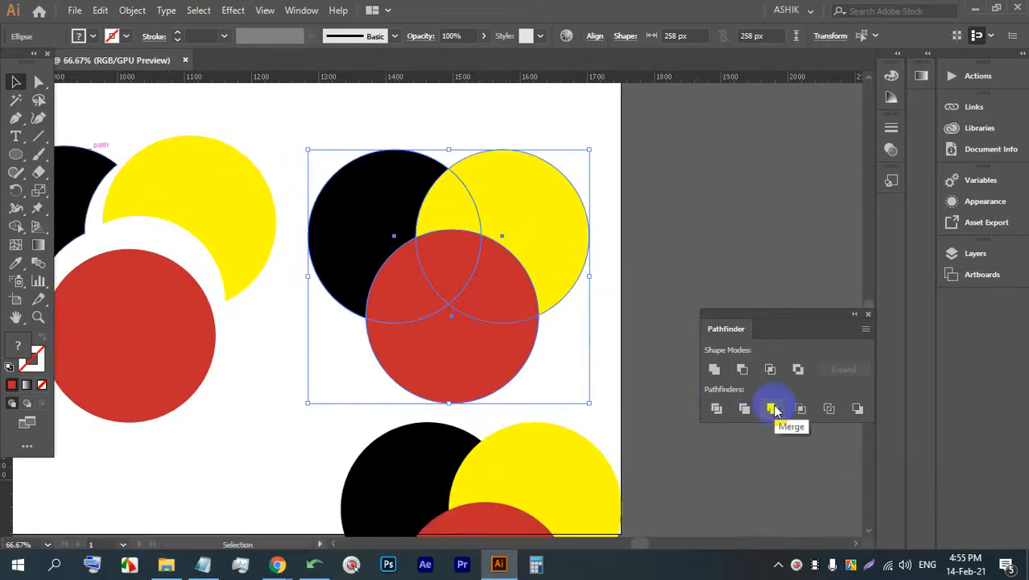
{"action": "left_click", "coordinate": [771, 409]}
{"action": "left_click", "coordinate": [389, 248]}
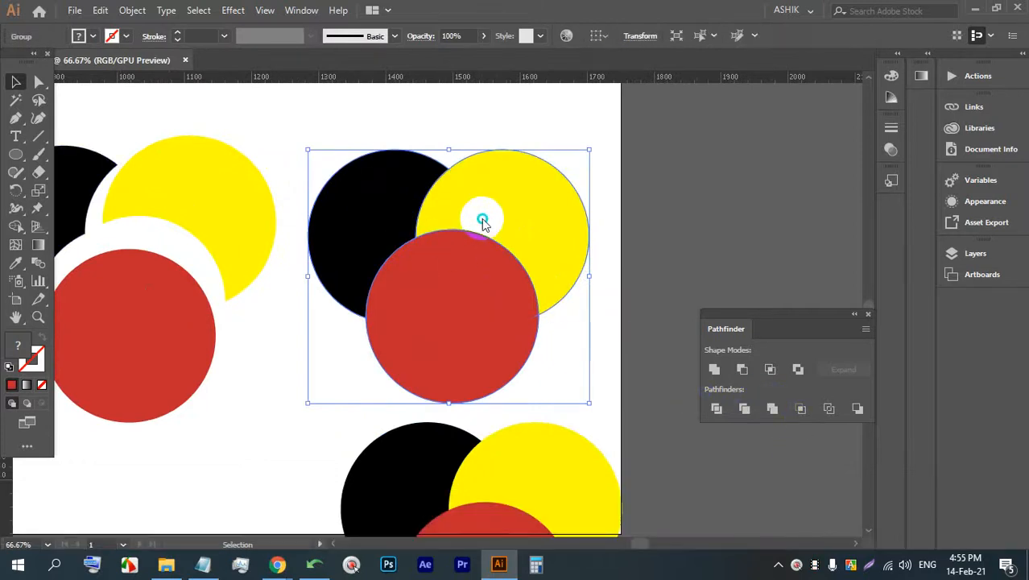
{"action": "right_click", "coordinate": [481, 217]}
{"action": "left_click", "coordinate": [527, 344]}
{"action": "left_click", "coordinate": [636, 209]}
Move the merged yellow, black and red pieces away from one another
{"action": "left_click_drag", "start_coordinate": [523, 204], "coordinate": [535, 198]}
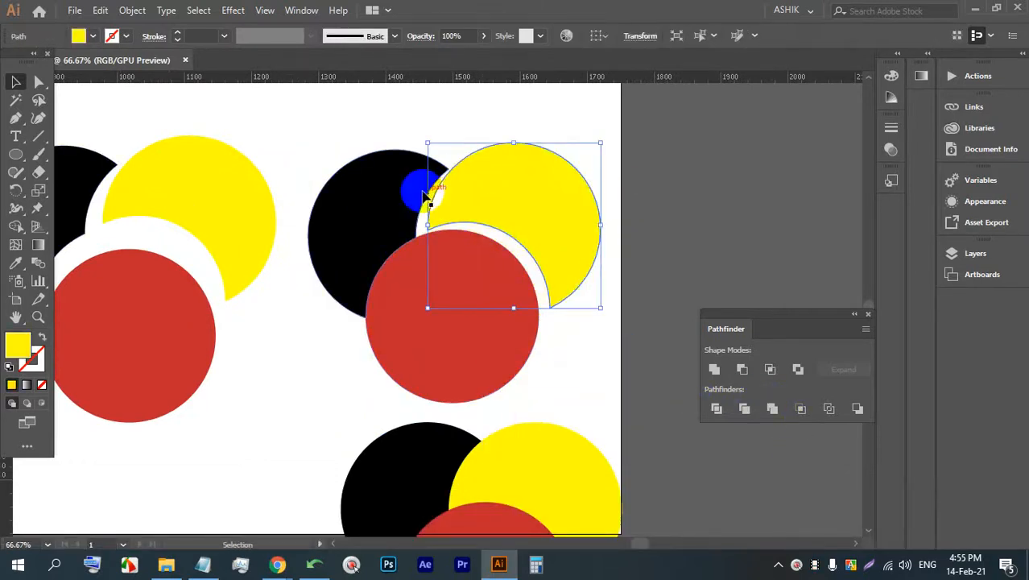
{"action": "left_click_drag", "start_coordinate": [383, 189], "coordinate": [376, 175]}
{"action": "left_click_drag", "start_coordinate": [435, 280], "coordinate": [451, 294]}
Duplicate the intact three-circle set at the artboard's lower right corner into the space outside the artboard
{"action": "scroll", "coordinate": [483, 211], "scroll_direction": "down", "scroll_amount": 2}
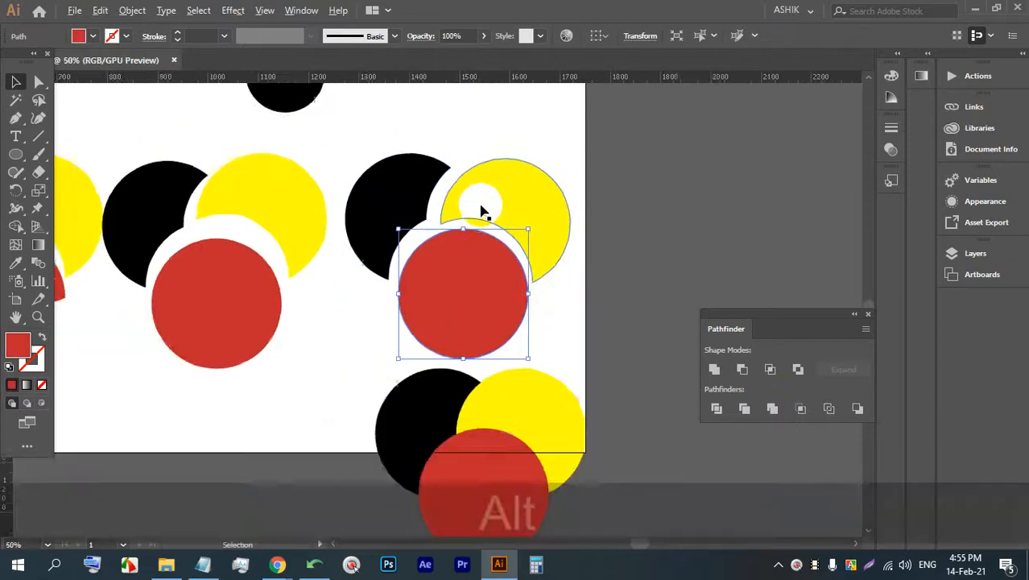
{"action": "scroll", "coordinate": [526, 415], "scroll_direction": "up", "scroll_amount": 2}
{"action": "left_click_drag", "start_coordinate": [526, 416], "coordinate": [409, 358]}
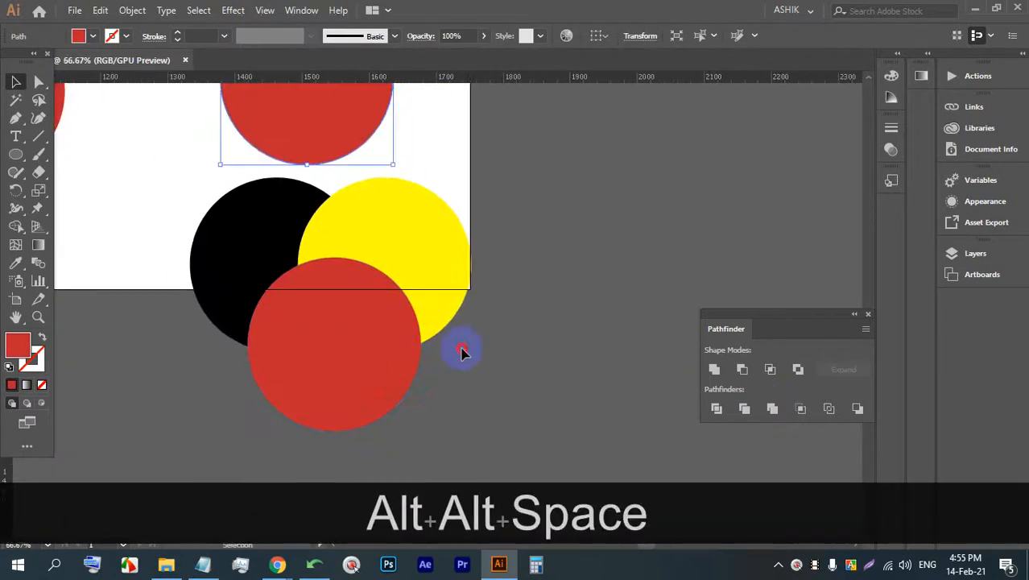
{"action": "left_click", "coordinate": [283, 259]}
{"action": "left_click_drag", "start_coordinate": [284, 260], "coordinate": [631, 245]}
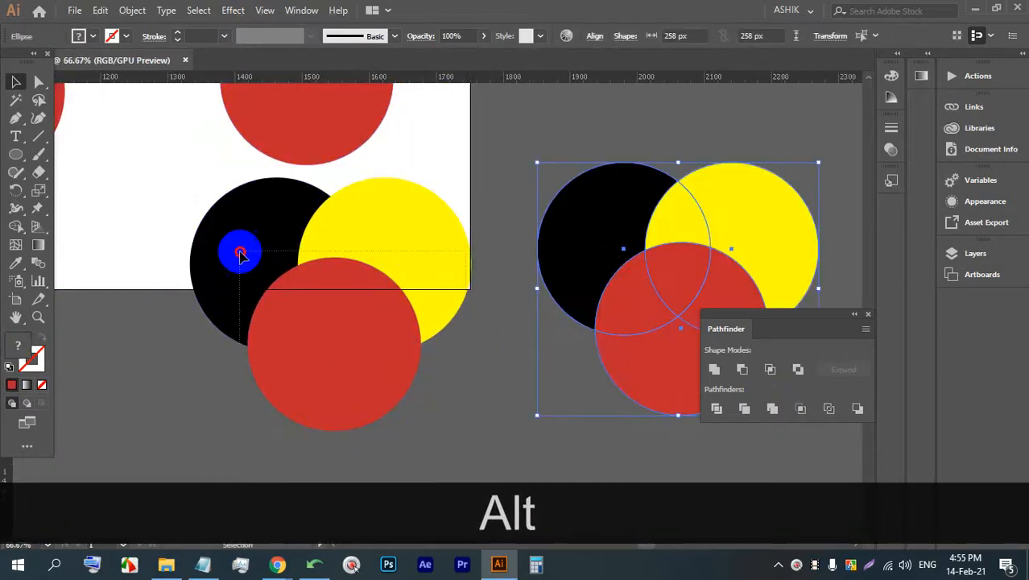
Apply the Crop Pathfinder to the set on the artboard's corner, undo it to compare the overlaps, and apply Crop again
{"action": "left_click", "coordinate": [389, 300]}
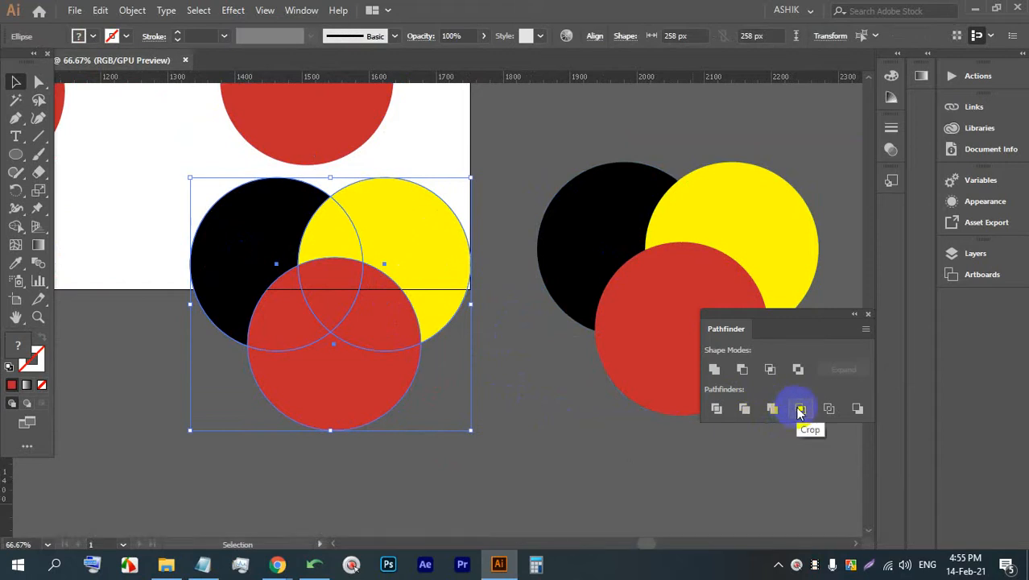
{"action": "left_click", "coordinate": [800, 409]}
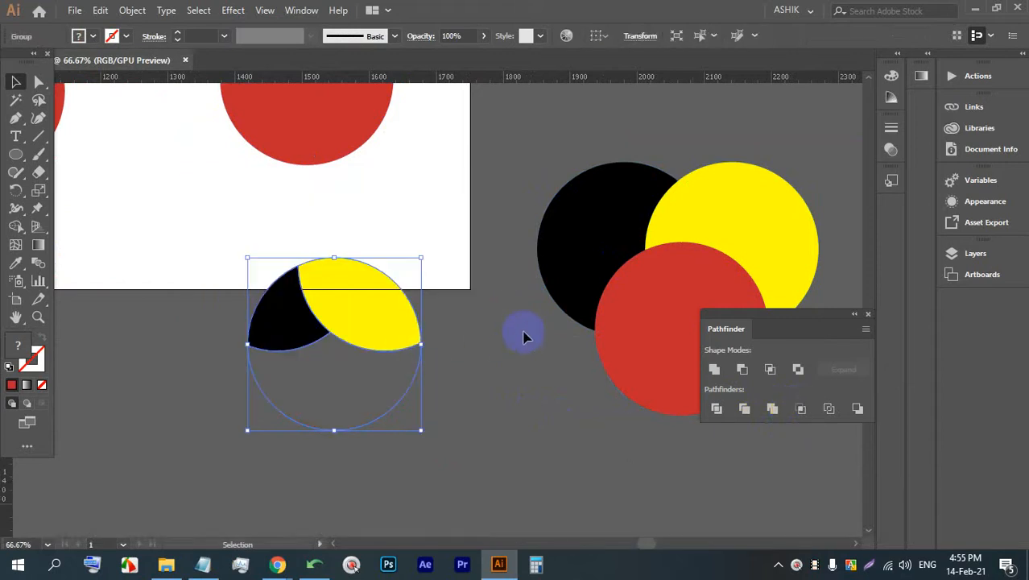
{"action": "left_click", "coordinate": [371, 326], "text": "ctrl"}
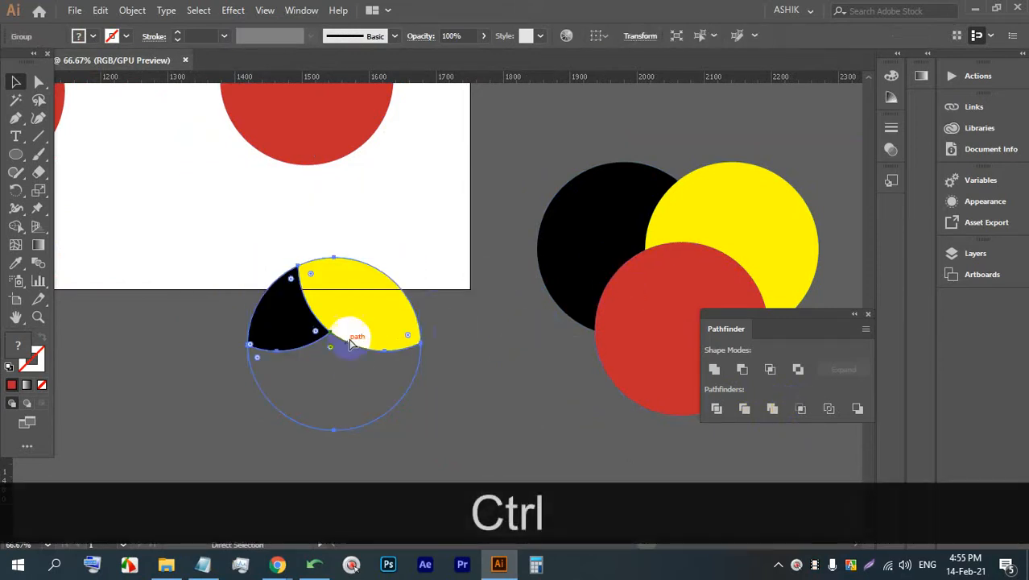
{"action": "key", "text": "ctrl+z"}
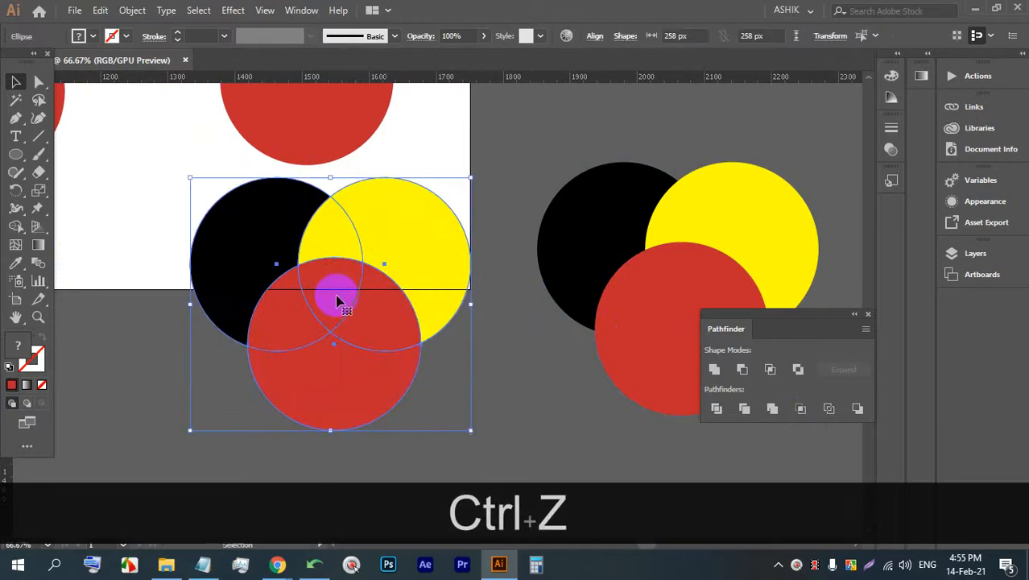
{"action": "left_click", "coordinate": [798, 409]}
{"action": "left_click", "coordinate": [453, 384]}
Duplicate the three-circle set outside the artboard farther to the right
{"action": "key", "text": "space"}
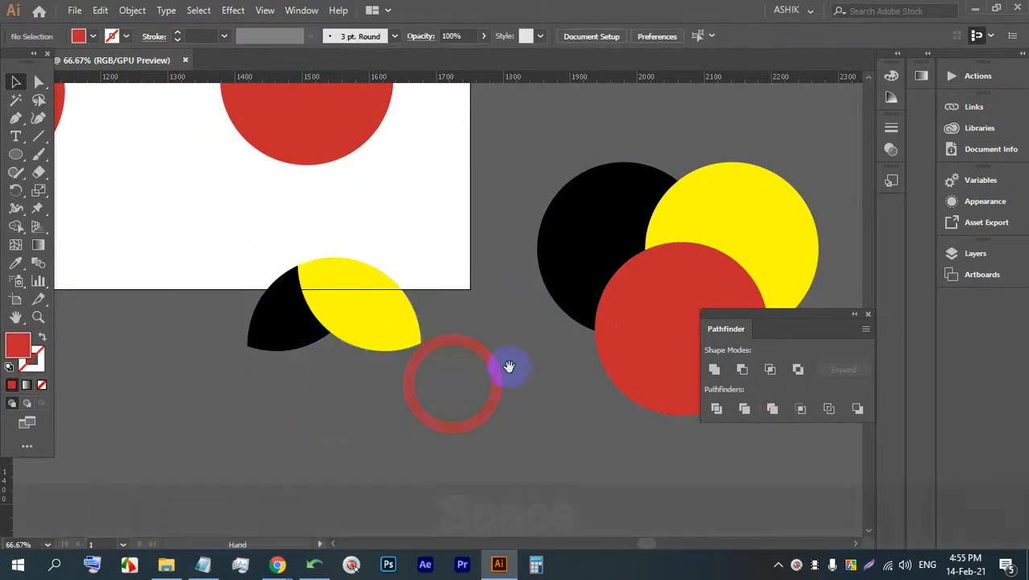
{"action": "left_click_drag", "start_coordinate": [597, 287], "coordinate": [302, 300]}
{"action": "left_click_drag", "start_coordinate": [523, 361], "coordinate": [263, 237]}
{"action": "left_click_drag", "start_coordinate": [313, 267], "coordinate": [597, 272]}
Apply the Outline Pathfinder to the three-circle set nearest the artboard and inspect the thin outlines up close
{"action": "left_click_drag", "start_coordinate": [501, 371], "coordinate": [275, 253]}
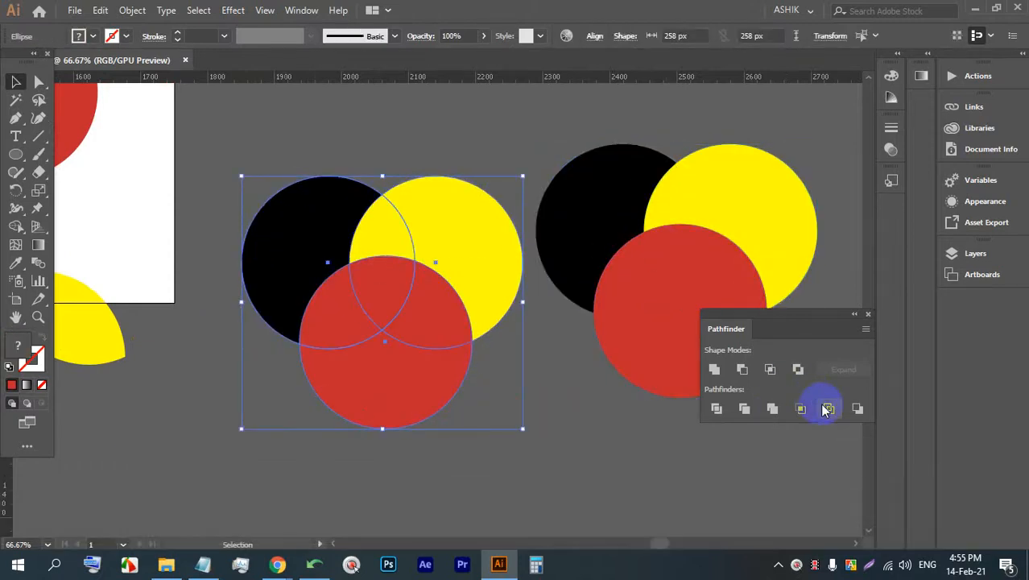
{"action": "left_click", "coordinate": [828, 410]}
{"action": "scroll", "coordinate": [435, 250], "scroll_direction": "up", "scroll_amount": 6}
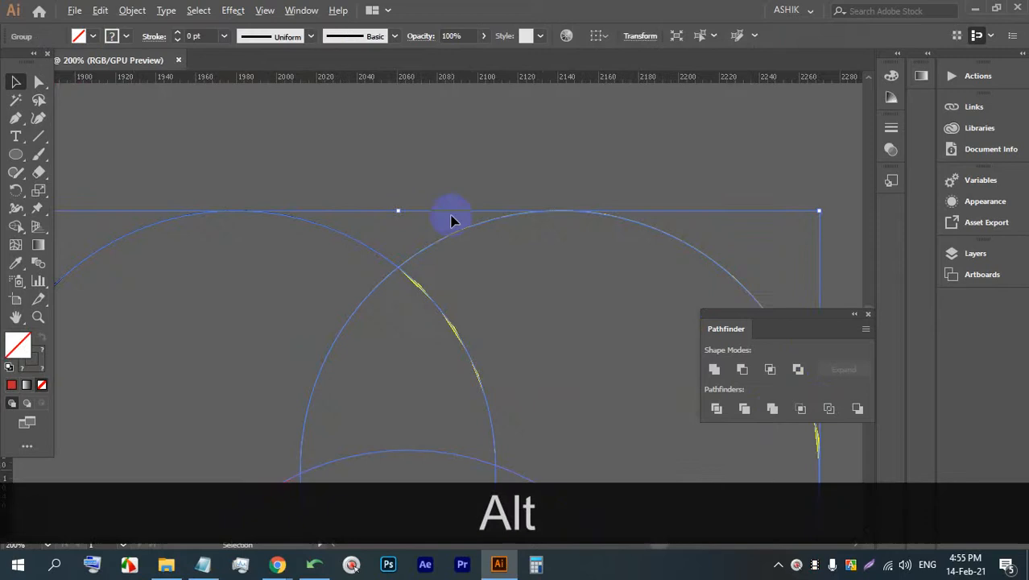
{"action": "scroll", "coordinate": [266, 360], "scroll_direction": "down", "scroll_amount": 6}
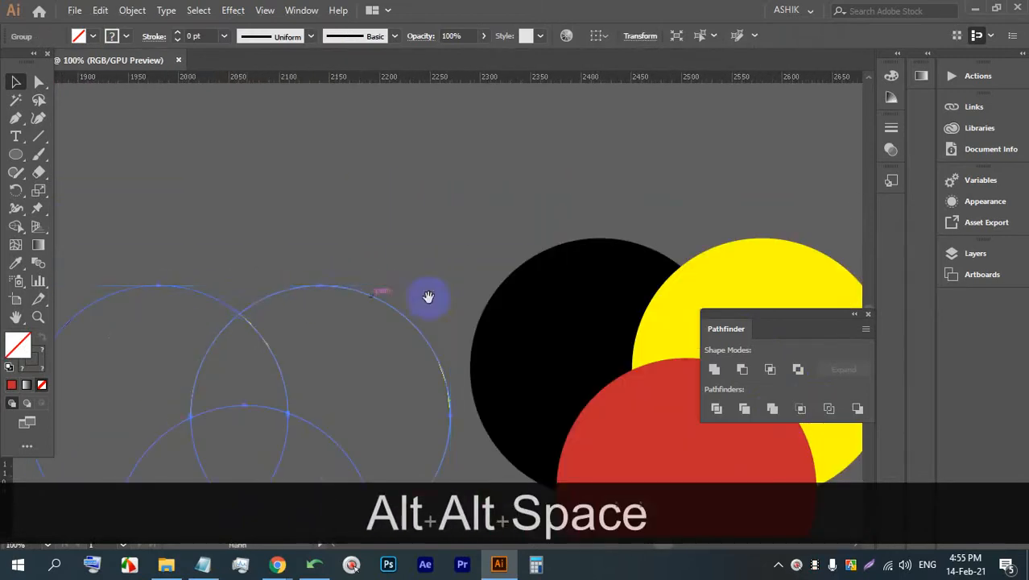
Apply the Minus Back Pathfinder to the outermost three-circle set, undo it to compare the overlaps, and apply Minus Back again
{"action": "left_click_drag", "start_coordinate": [430, 294], "coordinate": [232, 184]}
{"action": "left_click", "coordinate": [230, 184]}
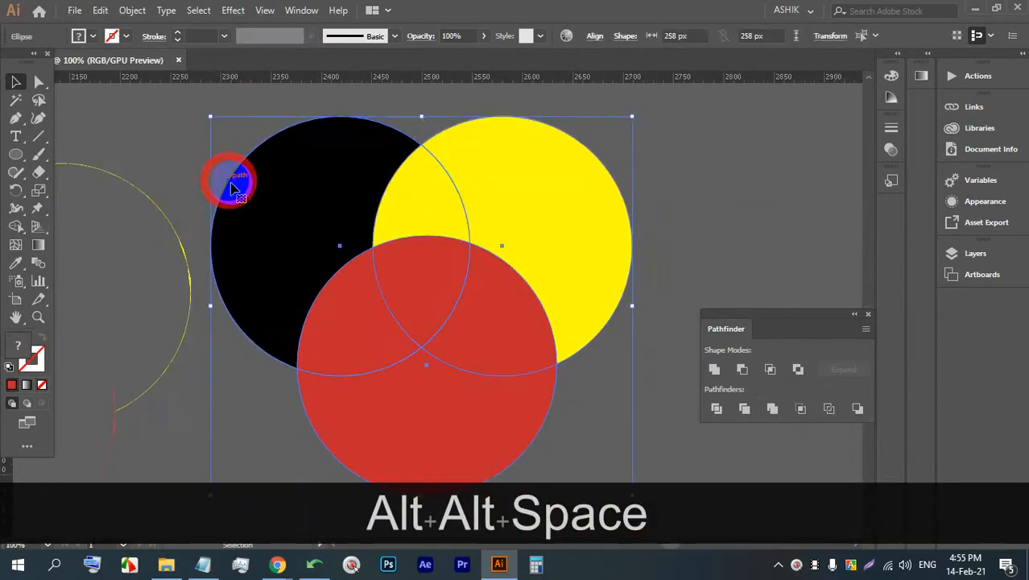
{"action": "left_click", "coordinate": [858, 409]}
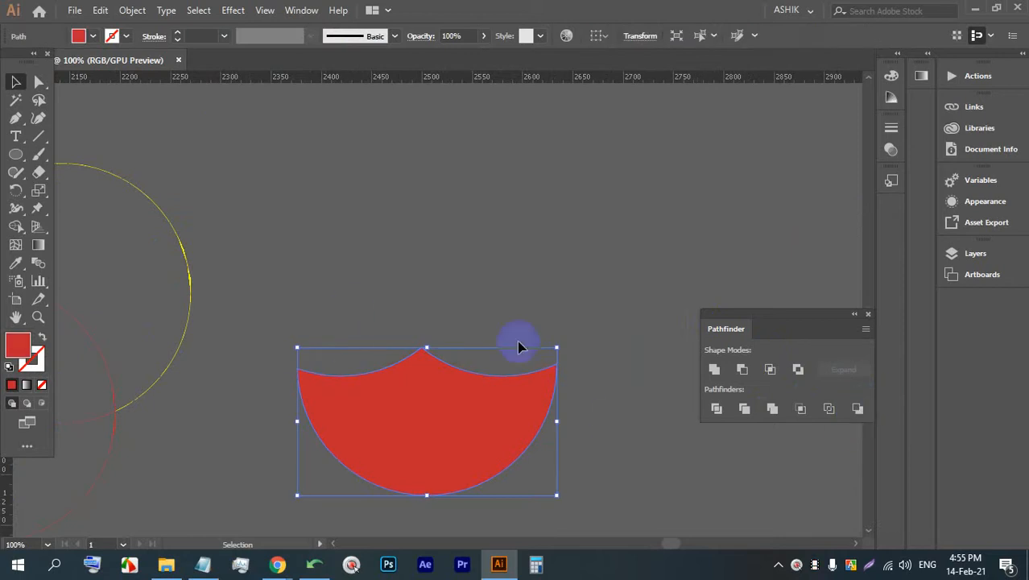
{"action": "key", "text": "ctrl+z"}
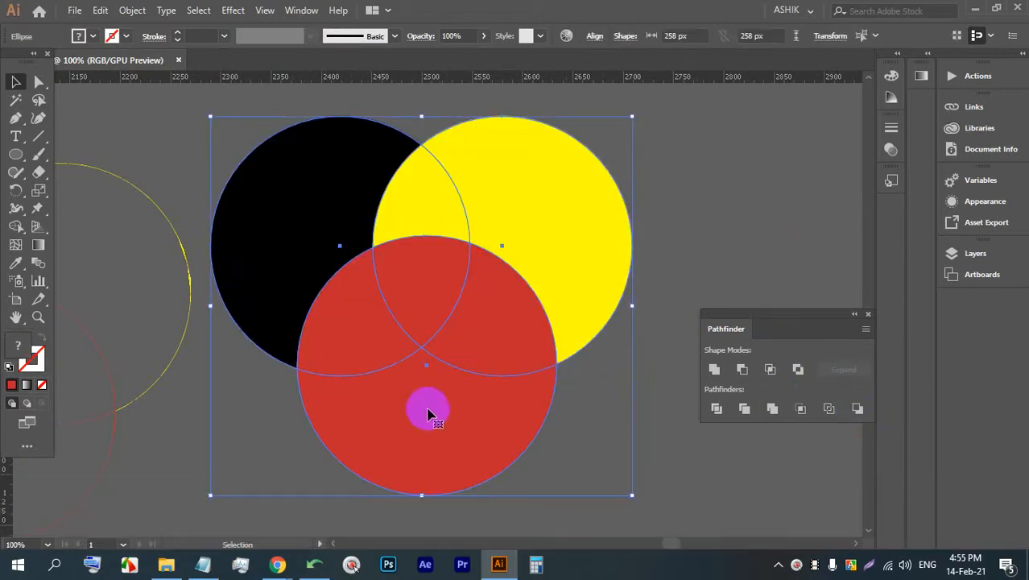
{"action": "left_click", "coordinate": [857, 409]}
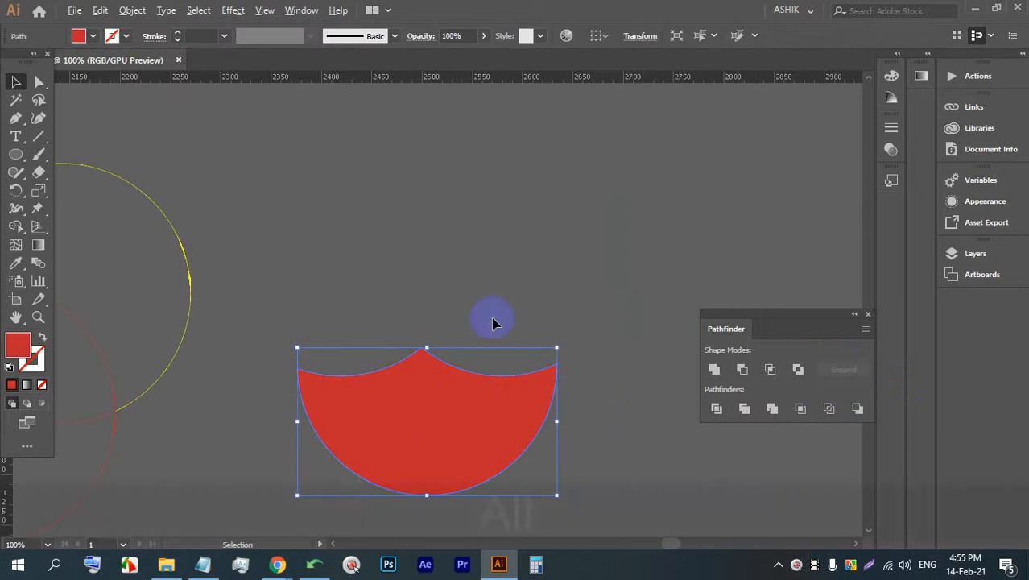
Delete all the Pathfinder demonstration shapes on and beside the artboard, leaving the lettering above it
{"action": "scroll", "coordinate": [495, 323], "scroll_direction": "down", "scroll_amount": 5}
{"action": "left_click_drag", "start_coordinate": [252, 280], "coordinate": [395, 298]}
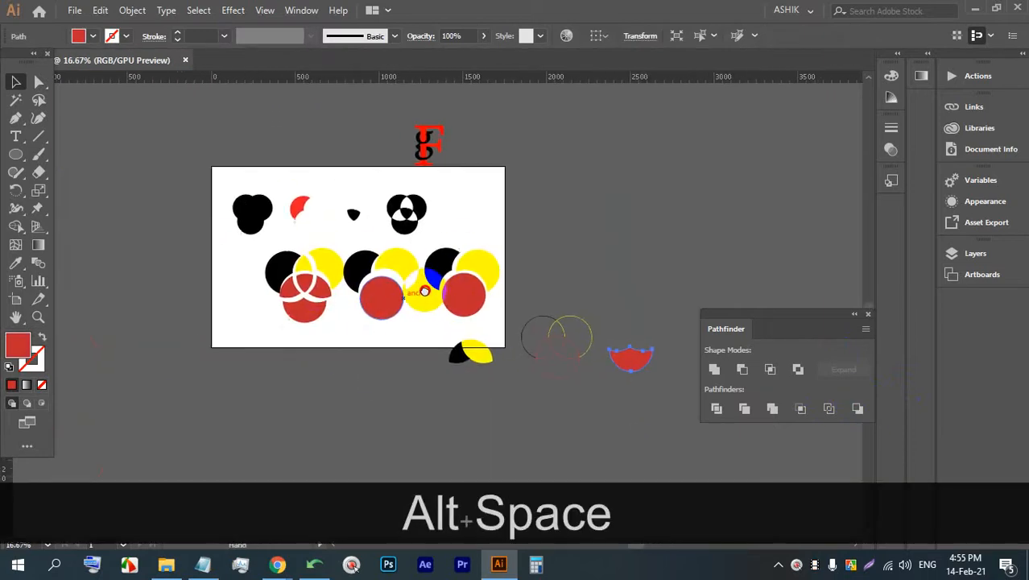
{"action": "scroll", "coordinate": [303, 258], "scroll_direction": "up", "scroll_amount": 1}
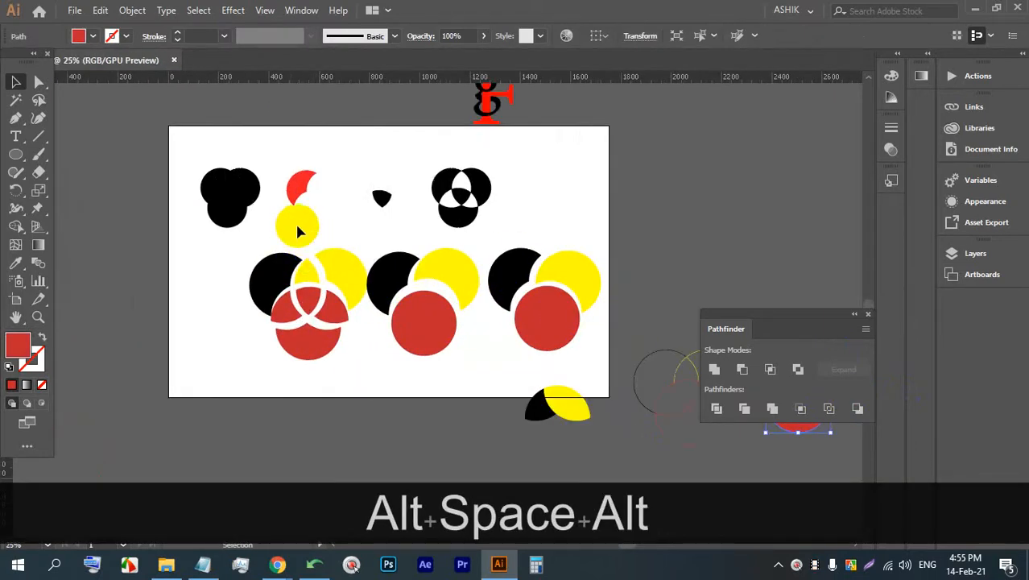
{"action": "scroll", "coordinate": [296, 211], "scroll_direction": "down", "scroll_amount": 2}
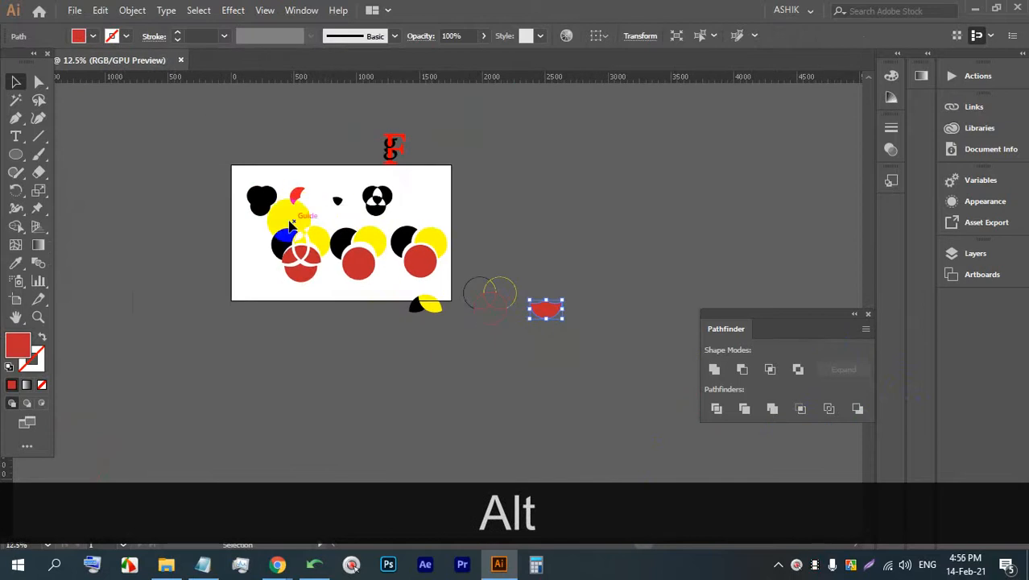
{"action": "scroll", "coordinate": [289, 225], "scroll_direction": "up", "scroll_amount": 2}
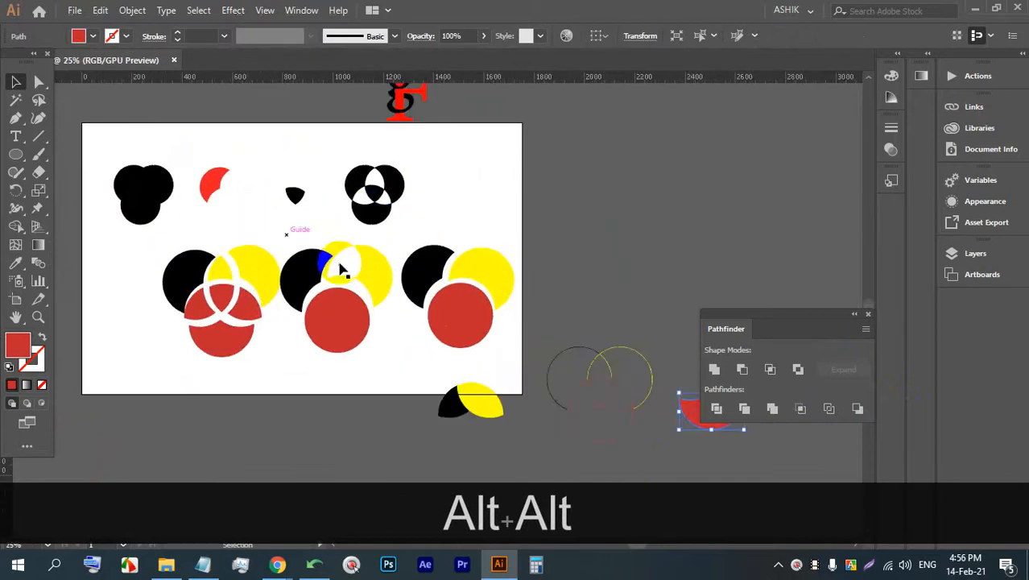
{"action": "left_click_drag", "start_coordinate": [551, 285], "coordinate": [487, 264]}
{"action": "scroll", "coordinate": [397, 262], "scroll_direction": "down", "scroll_amount": 1}
{"action": "left_click_drag", "start_coordinate": [592, 377], "coordinate": [147, 149]}
{"action": "left_click_drag", "start_coordinate": [577, 395], "coordinate": [167, 179]}
{"action": "key", "text": "BackSpace"}
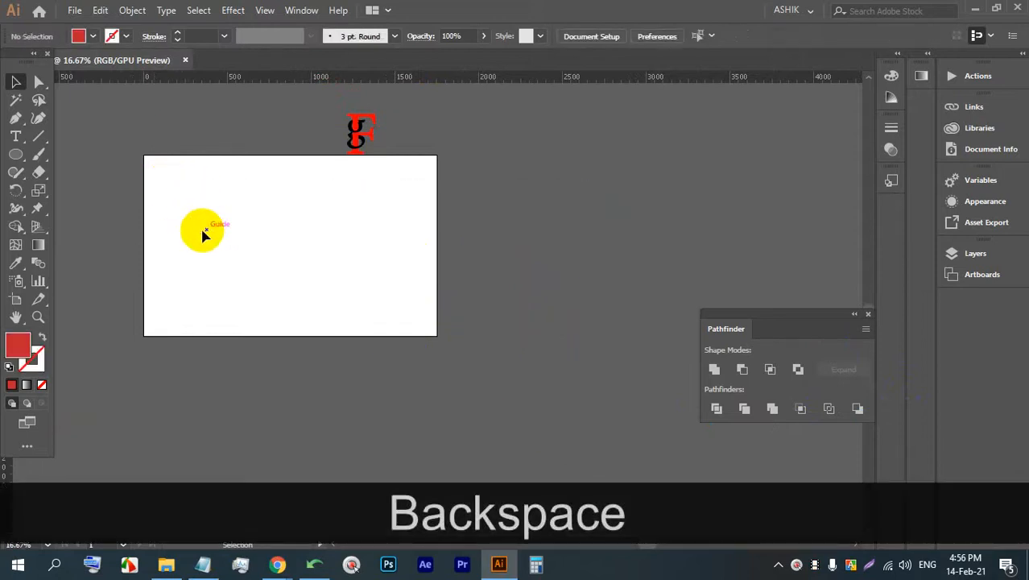
Place the woman's portrait JPG from the Downloads folder into the document at its original size
{"action": "scroll", "coordinate": [189, 218], "scroll_direction": "up", "scroll_amount": 2}
{"action": "left_click_drag", "start_coordinate": [219, 218], "coordinate": [239, 236]}
{"action": "left_click", "coordinate": [74, 10]}
{"action": "left_click", "coordinate": [108, 259]}
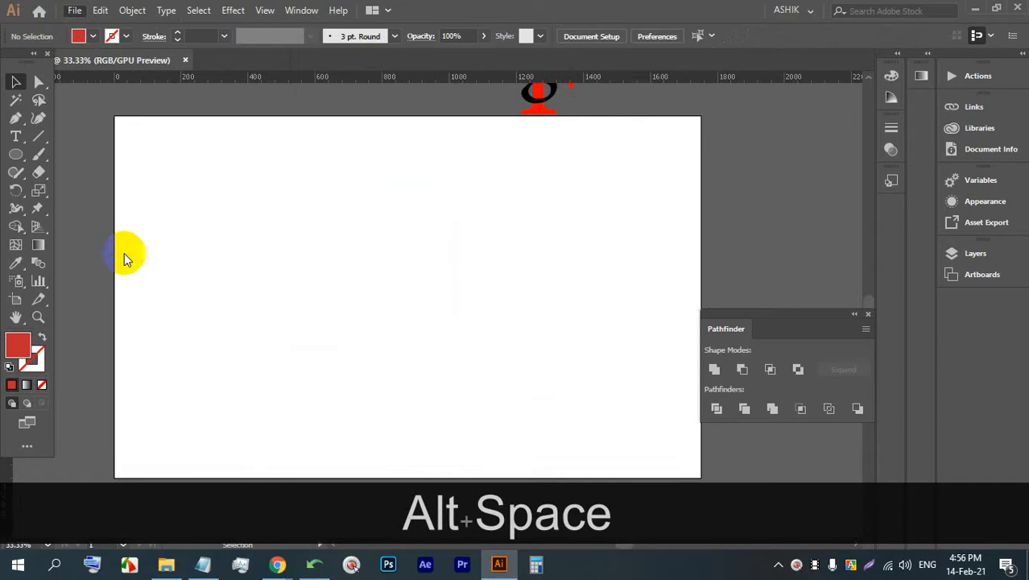
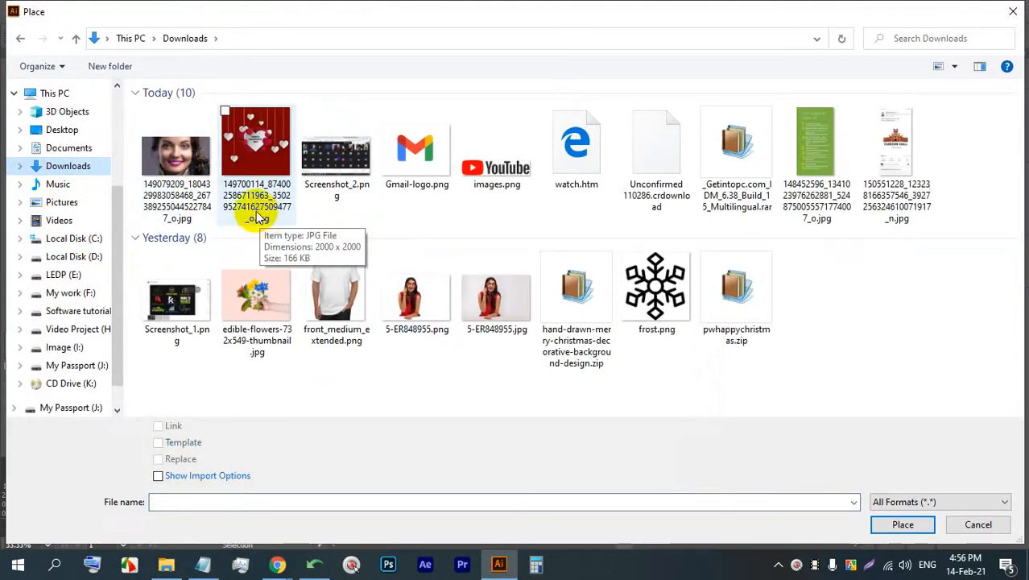
{"action": "double_click", "coordinate": [175, 156]}
{"action": "left_click", "coordinate": [340, 171]}
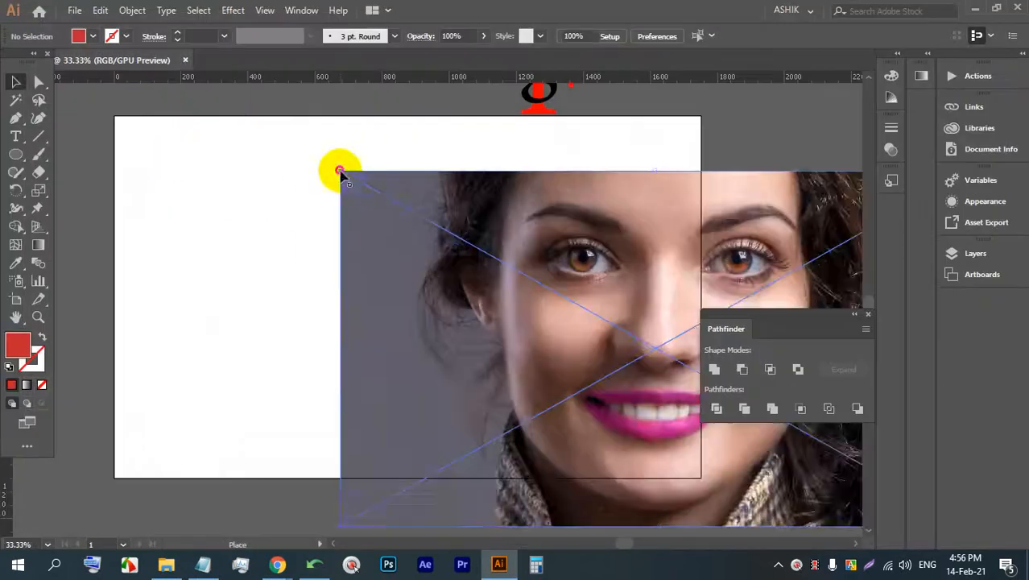
Embed the placed portrait and move it so that it covers the artboard
{"action": "scroll", "coordinate": [340, 171], "scroll_direction": "down", "scroll_amount": 1}
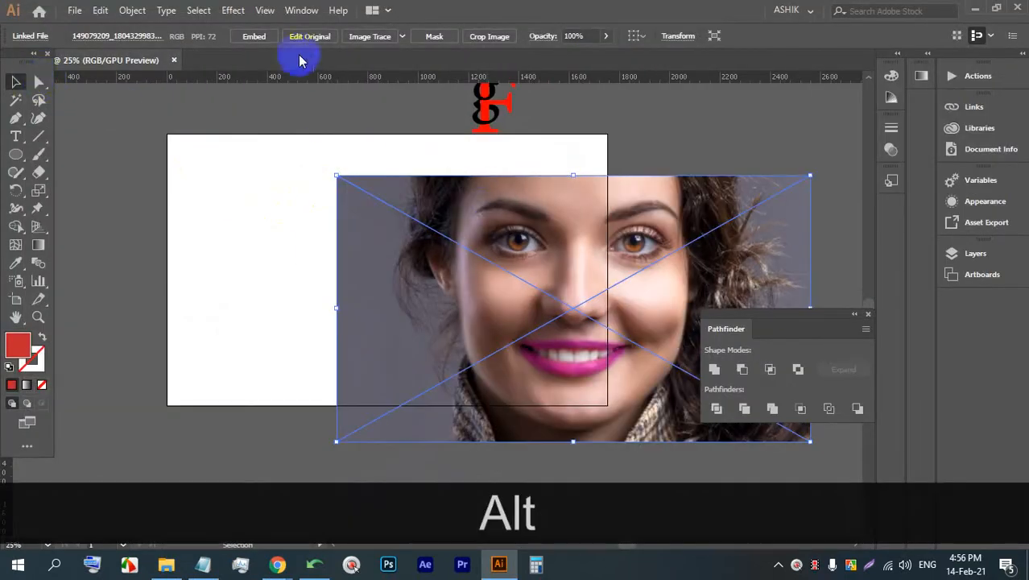
{"action": "left_click", "coordinate": [252, 37]}
{"action": "left_click_drag", "start_coordinate": [495, 234], "coordinate": [316, 187]}
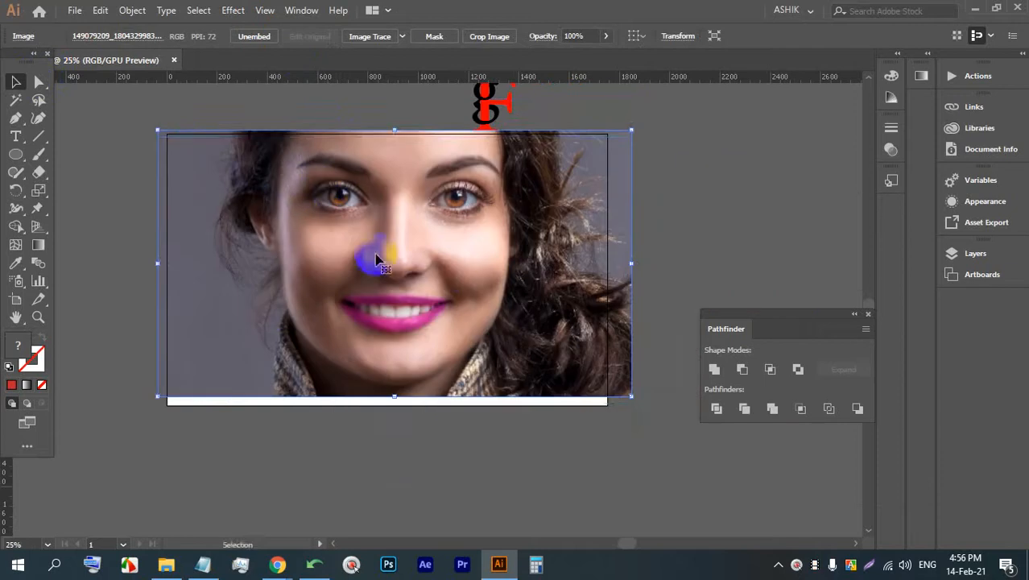
{"action": "left_click_drag", "start_coordinate": [376, 257], "coordinate": [457, 272]}
{"action": "scroll", "coordinate": [367, 256], "scroll_direction": "up", "scroll_amount": 1, "text": "alt"}
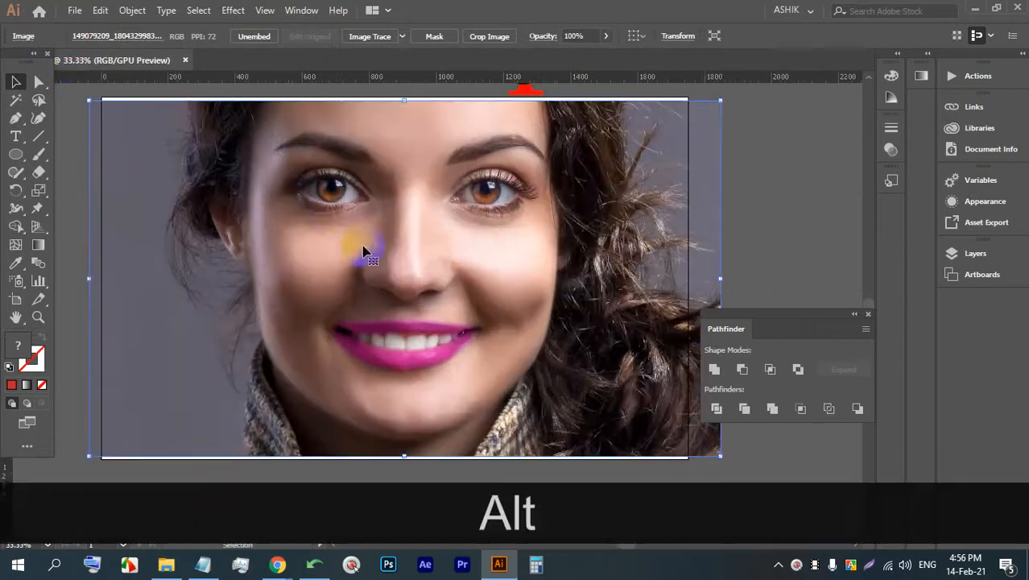
{"action": "scroll", "coordinate": [180, 168], "scroll_direction": "down", "scroll_amount": 1, "text": "alt"}
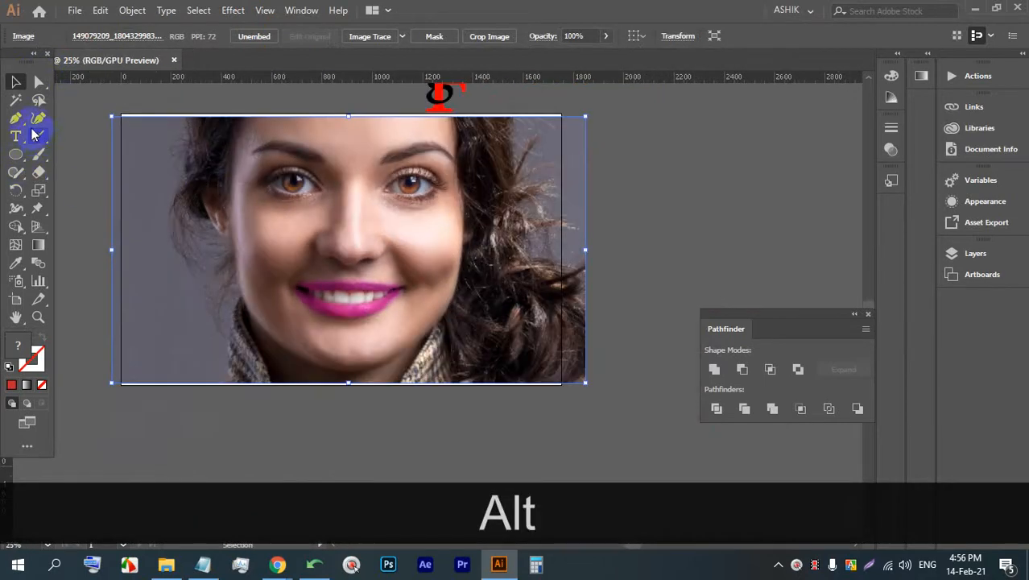
Draw a rectangle covering the artboard and make it a clipping mask for the portrait
{"action": "left_click_drag", "start_coordinate": [17, 161], "coordinate": [69, 152]}
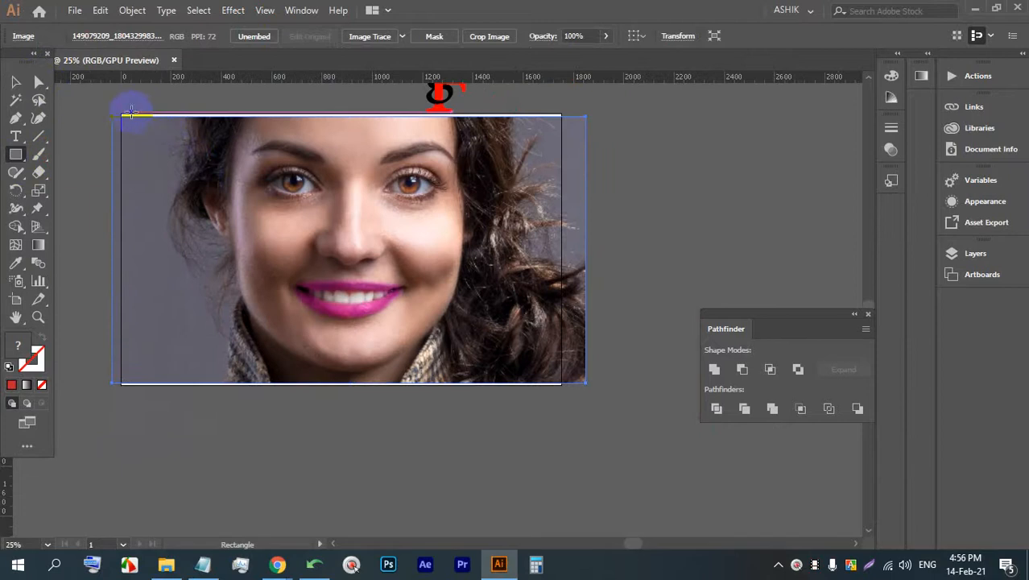
{"action": "left_click_drag", "start_coordinate": [123, 113], "coordinate": [567, 381]}
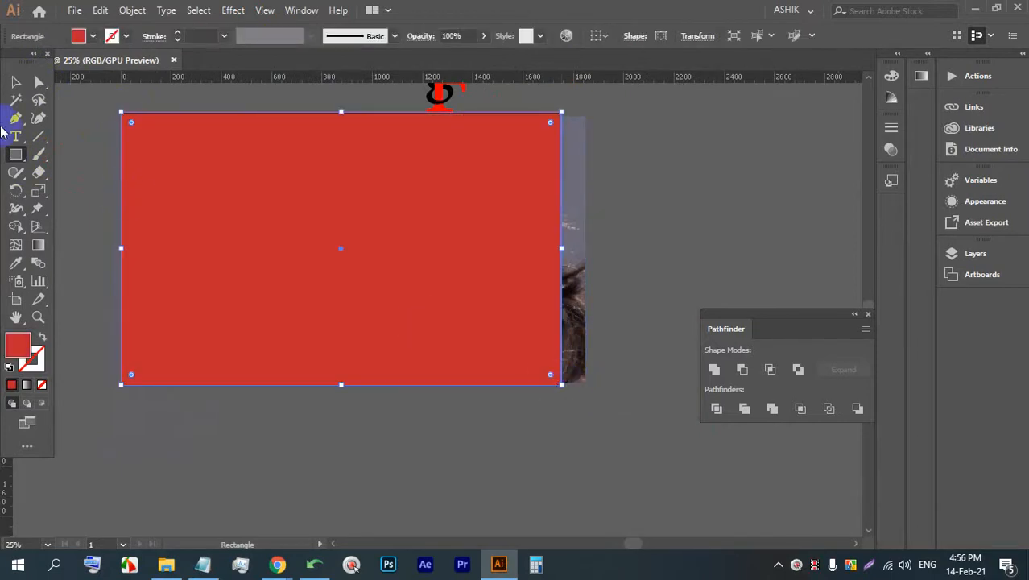
{"action": "left_click", "coordinate": [16, 83]}
{"action": "left_click", "coordinate": [556, 209]}
{"action": "left_click_drag", "start_coordinate": [626, 207], "coordinate": [477, 193]}
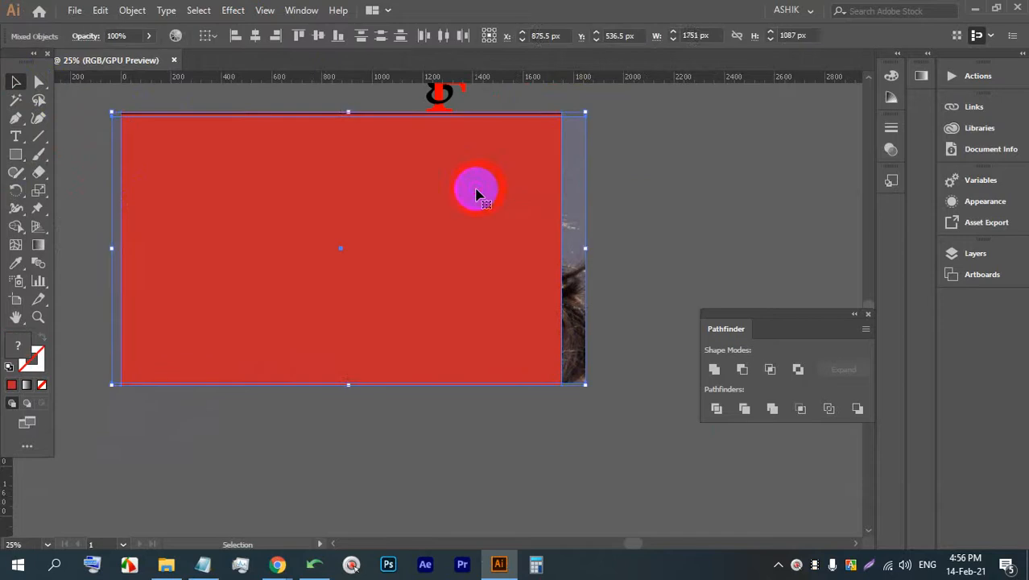
{"action": "key", "text": "ctrl+7"}
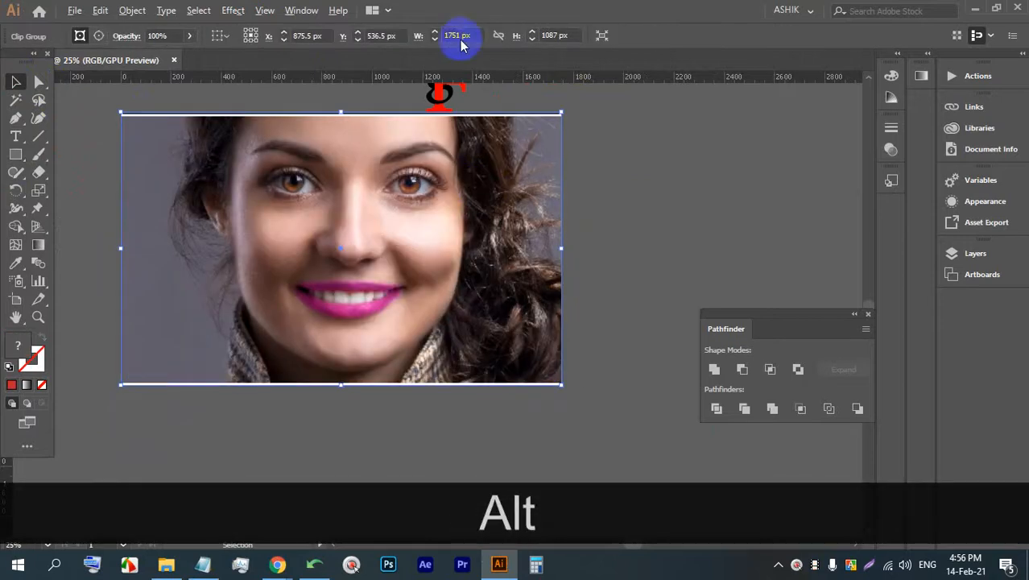
Enter isolation mode on the portrait's clip group, leave it, and enter it again
{"action": "scroll", "coordinate": [419, 154], "scroll_direction": "down", "scroll_amount": 1}
{"action": "scroll", "coordinate": [373, 171], "scroll_direction": "up", "scroll_amount": 1}
{"action": "double_click", "coordinate": [375, 169]}
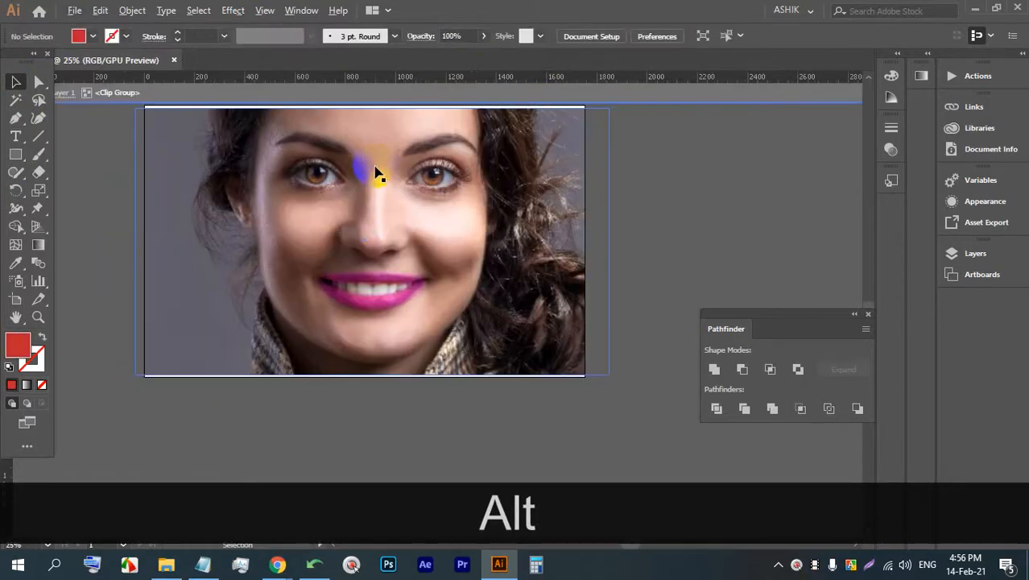
{"action": "scroll", "coordinate": [389, 170], "scroll_direction": "down", "scroll_amount": 1}
{"action": "double_click", "coordinate": [600, 170]}
{"action": "scroll", "coordinate": [315, 176], "scroll_direction": "up", "scroll_amount": 1}
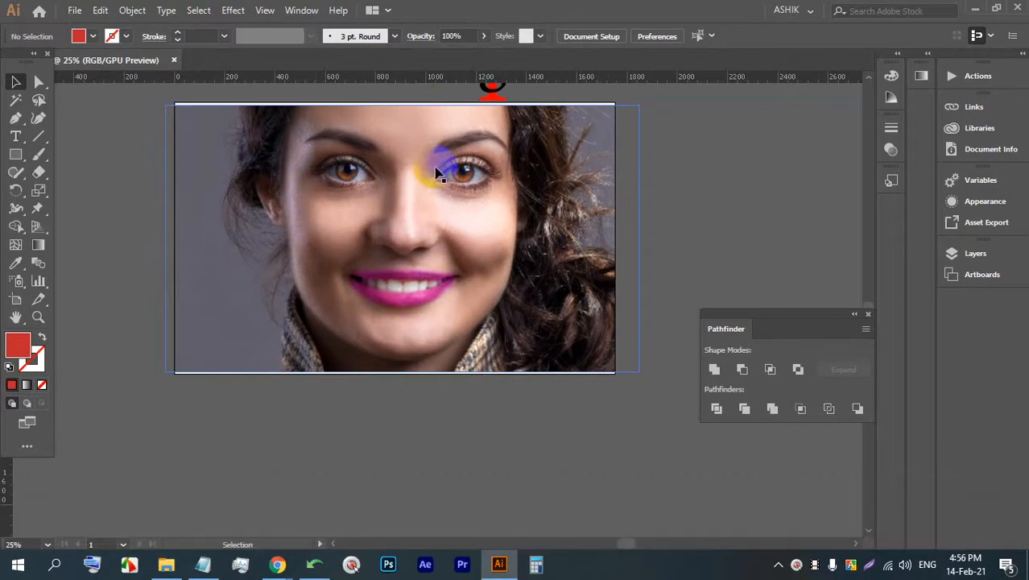
{"action": "double_click", "coordinate": [436, 172]}
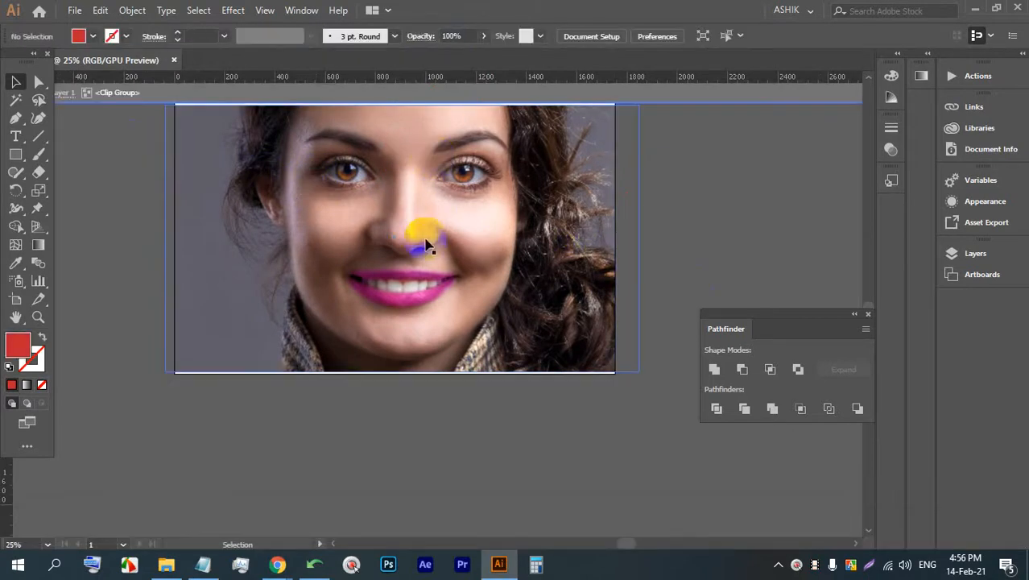
Try shifting the portrait inside its clipping mask and undo the moves
{"action": "scroll", "coordinate": [427, 245], "scroll_direction": "up", "scroll_amount": 2}
{"action": "left_click_drag", "start_coordinate": [412, 271], "coordinate": [447, 272]}
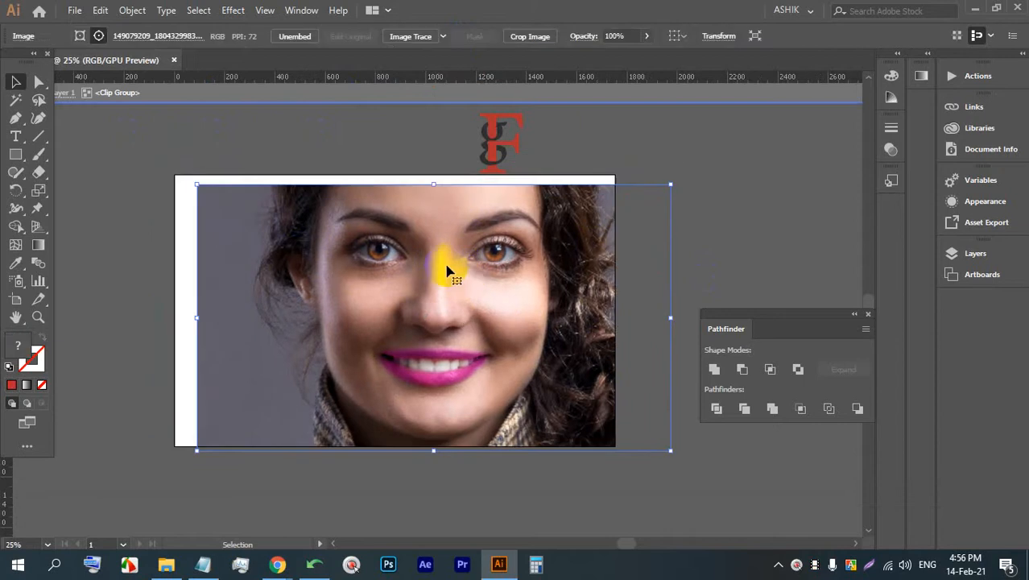
{"action": "key", "text": "ctrl+z"}
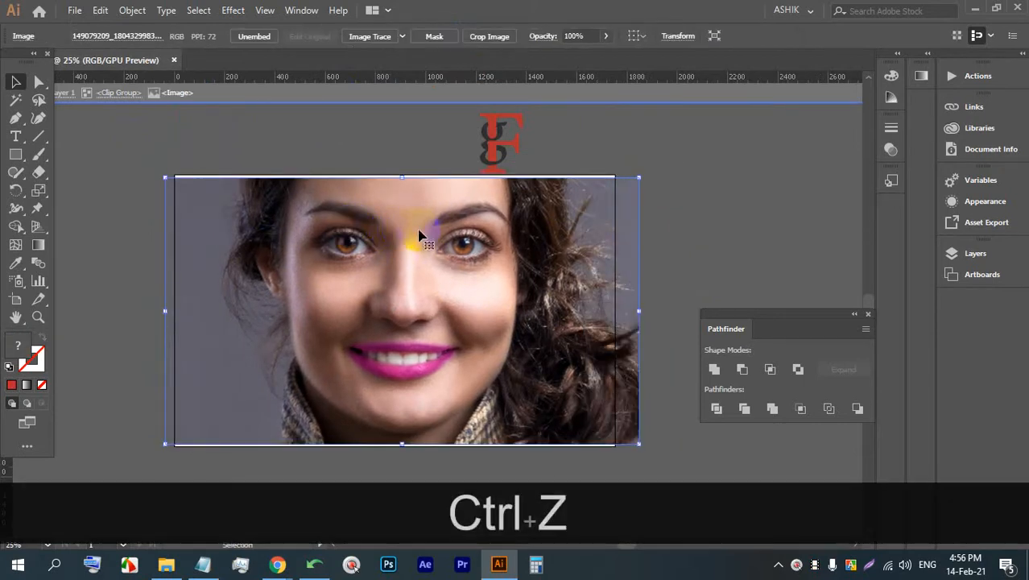
{"action": "key", "text": "ctrl+z"}
{"action": "mouse_move", "coordinate": [410, 234]}
{"action": "left_mouse_down"}
{"action": "mouse_move", "coordinate": [395, 230]}
{"action": "mouse_move", "coordinate": [402, 210]}
{"action": "mouse_move", "coordinate": [406, 234]}
{"action": "left_mouse_up"}
{"action": "key", "text": "ctrl+z"}
{"action": "key", "text": "ctrl+z"}
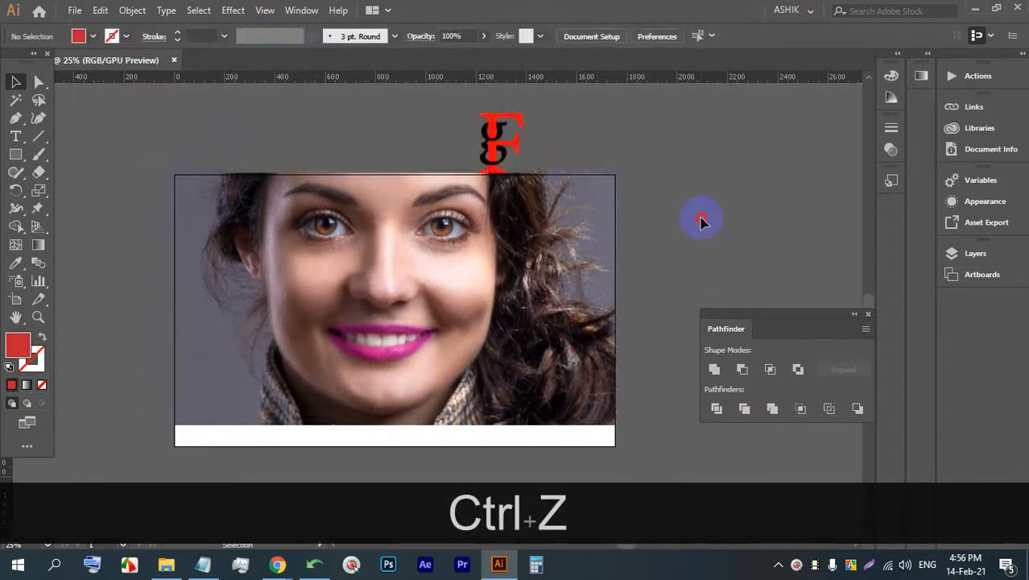
{"action": "key", "text": "ctrl+z"}
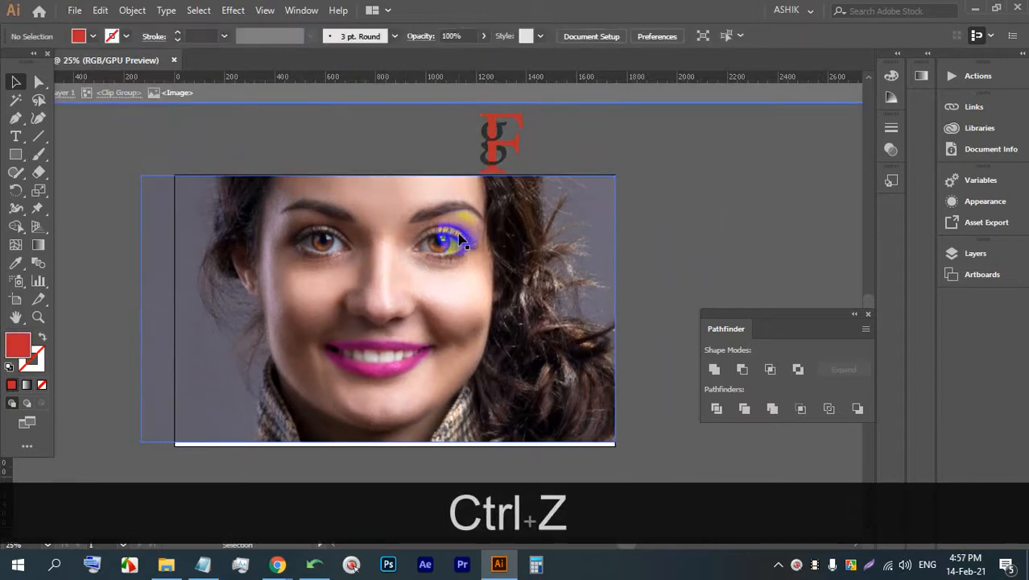
{"action": "key", "text": "ctrl+z"}
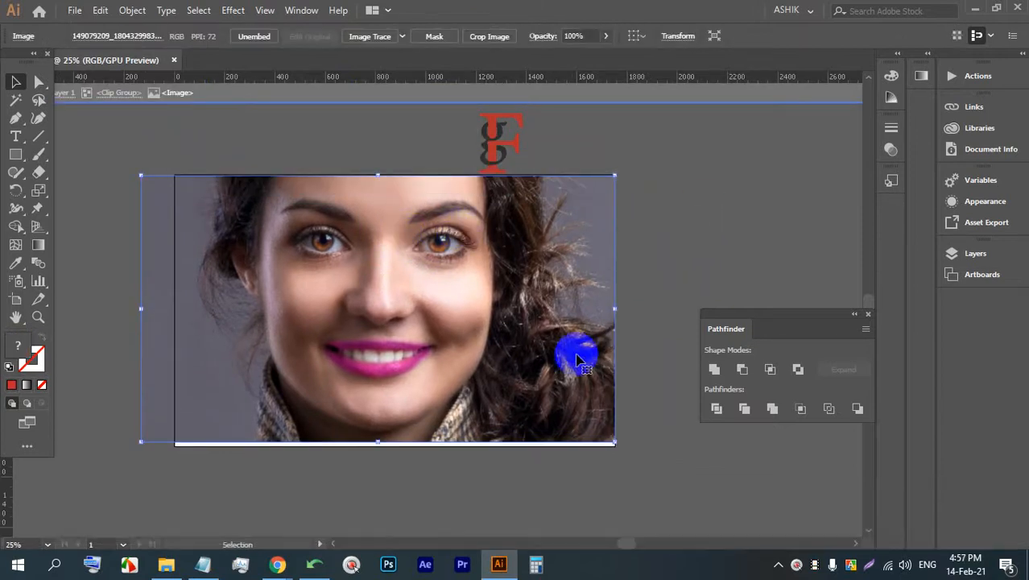
Enlarge the portrait inside its clipping mask beyond all the artboard edges and leave isolation mode
{"action": "left_click_drag", "start_coordinate": [615, 442], "coordinate": [661, 489]}
{"action": "left_click_drag", "start_coordinate": [145, 182], "coordinate": [115, 156]}
{"action": "double_click", "coordinate": [757, 178]}
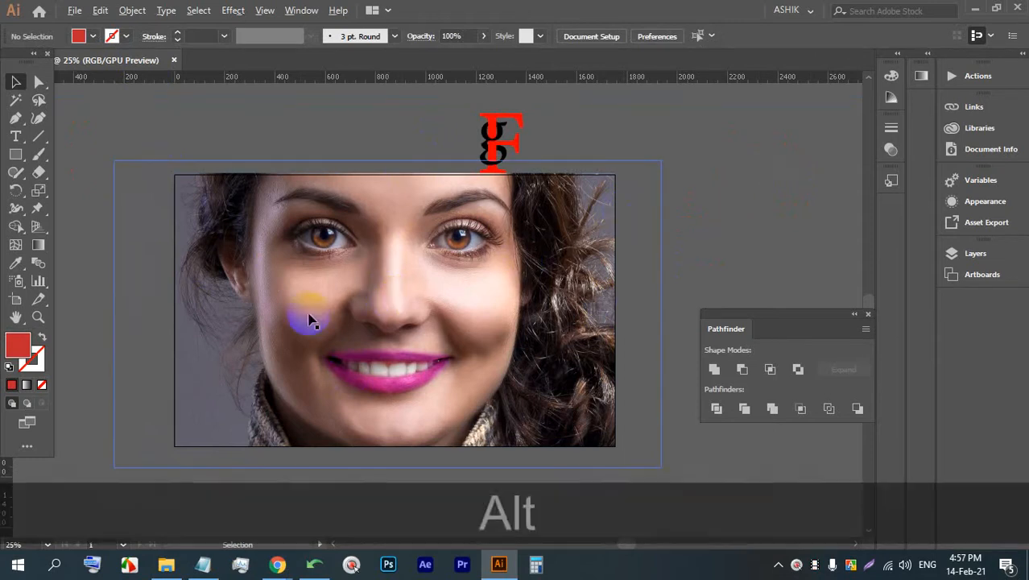
Draw a full-height rectangle over the left half of the artboard, up to the middle of the face
{"action": "left_click", "coordinate": [359, 309], "text": "alt"}
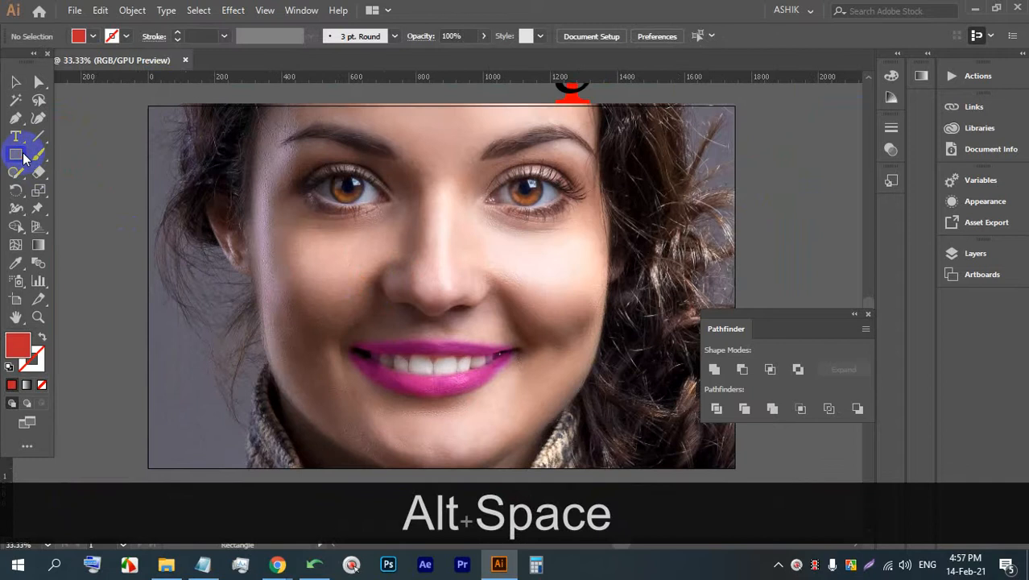
{"action": "left_click", "coordinate": [15, 154]}
{"action": "mouse_move", "coordinate": [149, 106]}
{"action": "left_mouse_down"}
{"action": "mouse_move", "coordinate": [428, 425]}
{"action": "mouse_move", "coordinate": [445, 468]}
{"action": "mouse_move", "coordinate": [436, 469]}
{"action": "left_mouse_up"}
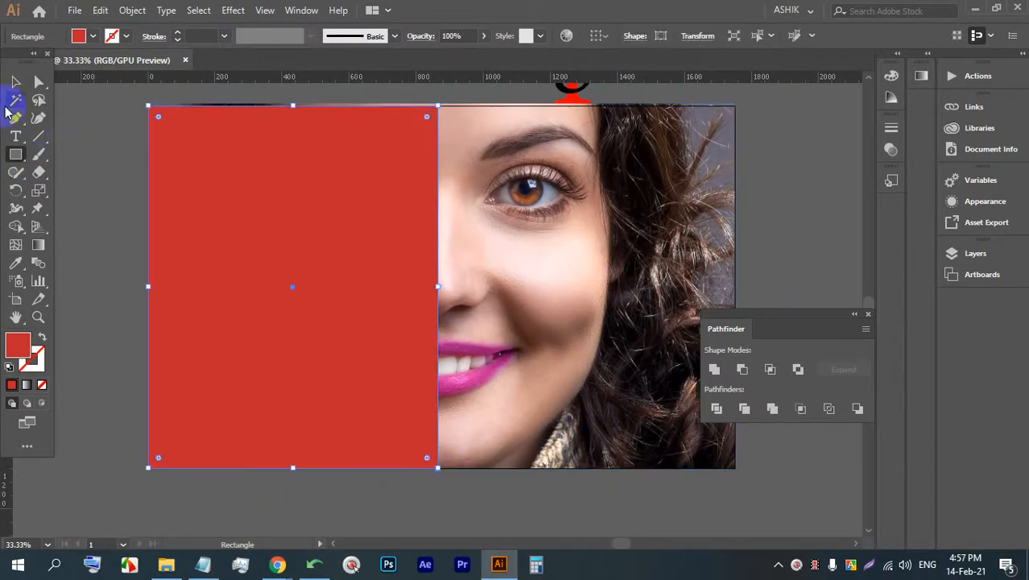
Try a green fill on the half-artboard rectangle, set its fill to white, and deselect it
{"action": "left_click", "coordinate": [92, 35]}
{"action": "left_click", "coordinate": [22, 62]}
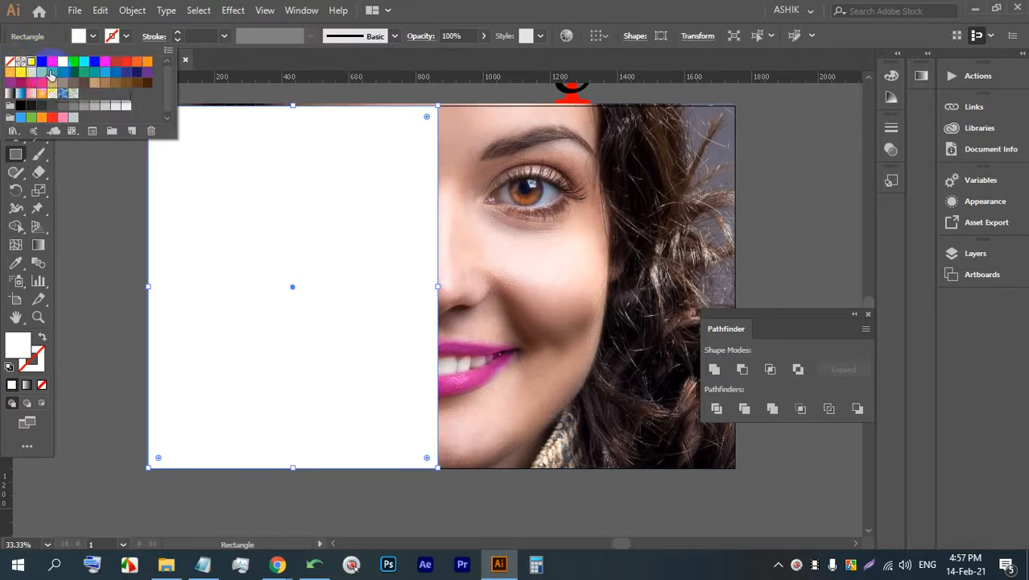
{"action": "left_click", "coordinate": [53, 72]}
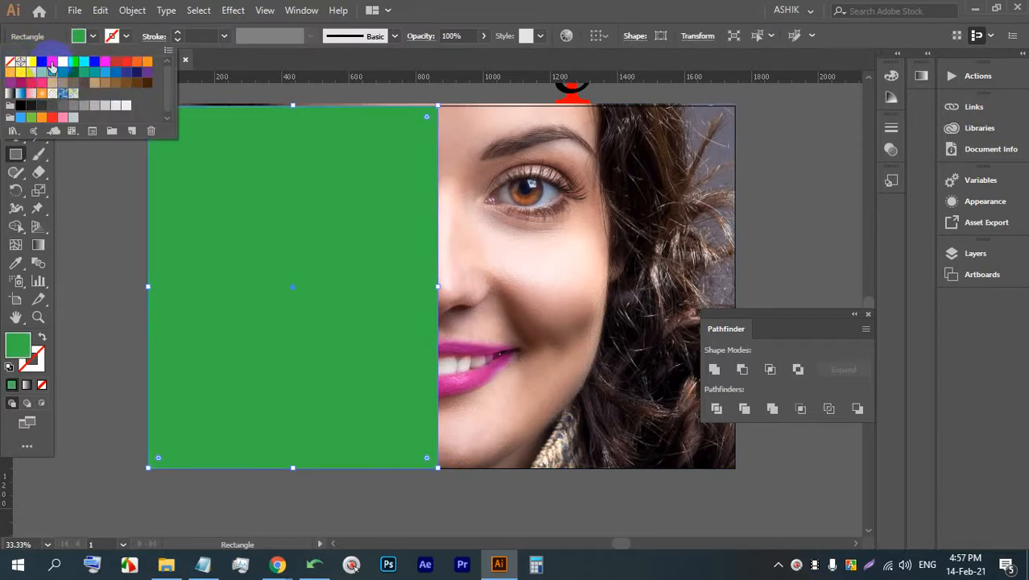
{"action": "left_click", "coordinate": [29, 64]}
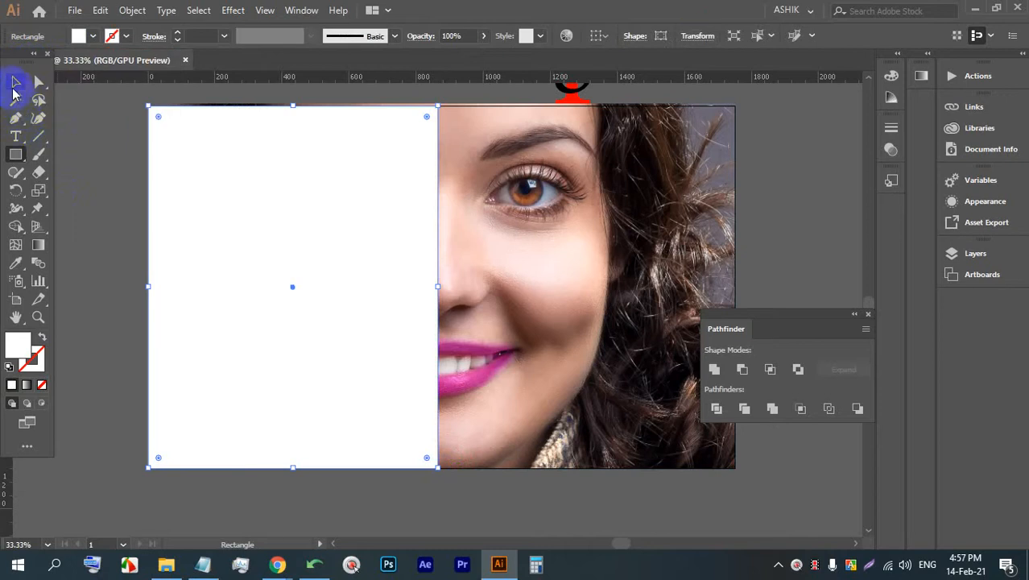
{"action": "left_click", "coordinate": [100, 190]}
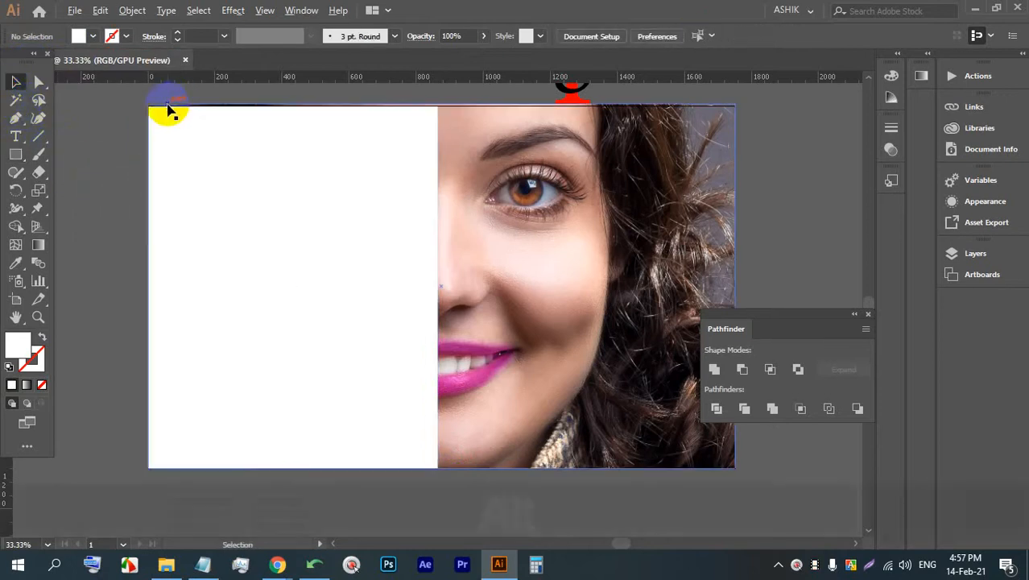
Add a placeholder point text beside the artboard and scale it up to headline size across the white rectangle
{"action": "scroll", "coordinate": [149, 124], "scroll_direction": "up", "scroll_amount": 1}
{"action": "left_click", "coordinate": [15, 137]}
{"action": "scroll", "coordinate": [414, 229], "scroll_direction": "down", "scroll_amount": 1}
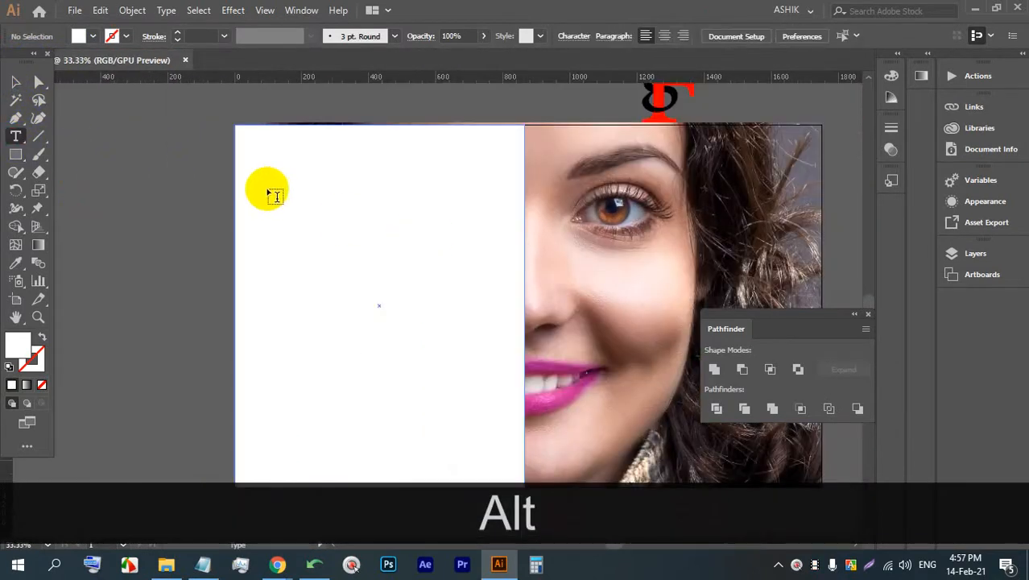
{"action": "left_click", "coordinate": [167, 186]}
{"action": "left_click", "coordinate": [15, 81]}
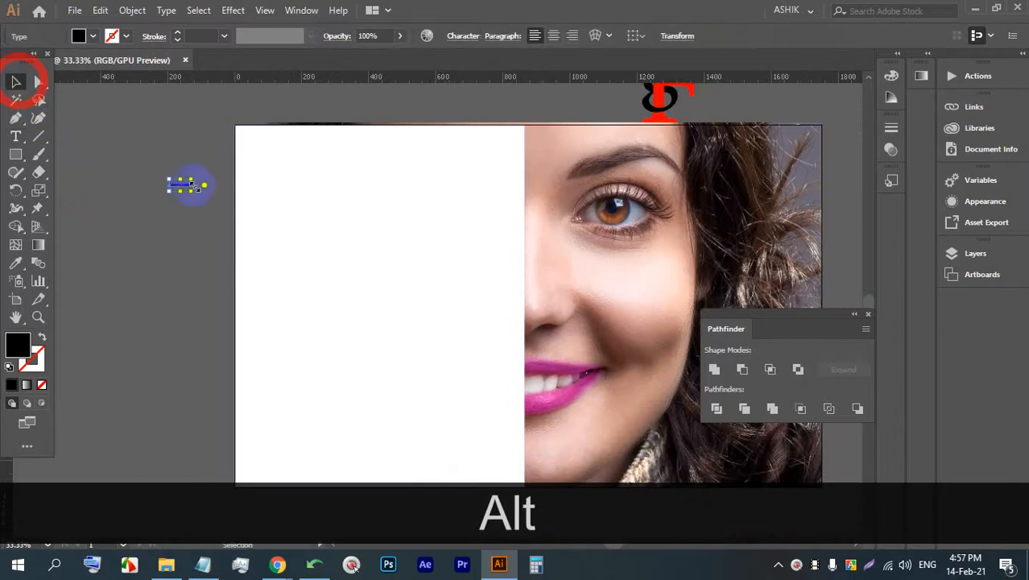
{"action": "left_click_drag", "start_coordinate": [193, 190], "coordinate": [588, 395]}
Replace the placeholder text with "TAO TO" on the first line and "RETRT" on the second
{"action": "triple_click", "coordinate": [300, 278]}
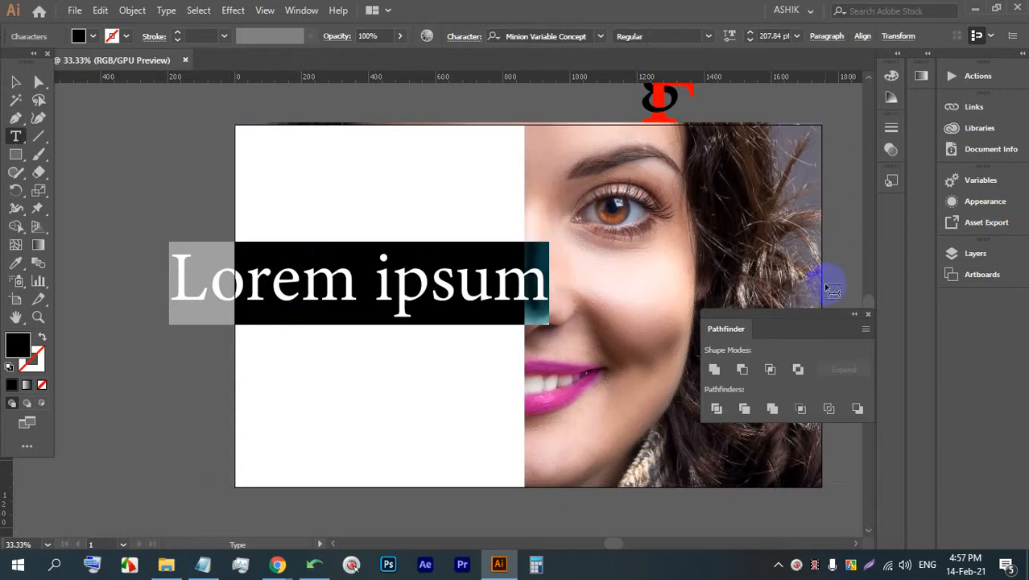
{"action": "type", "text": "To"}
{"action": "key", "text": "BackSpace"}
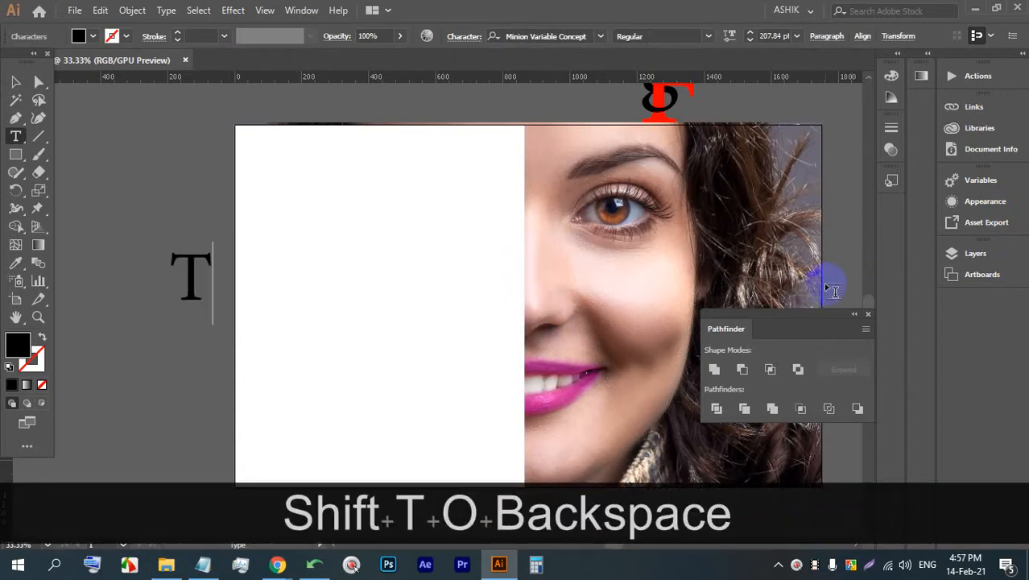
{"action": "key", "text": "Caps_Lock"}
{"action": "type", "text": "AO"}
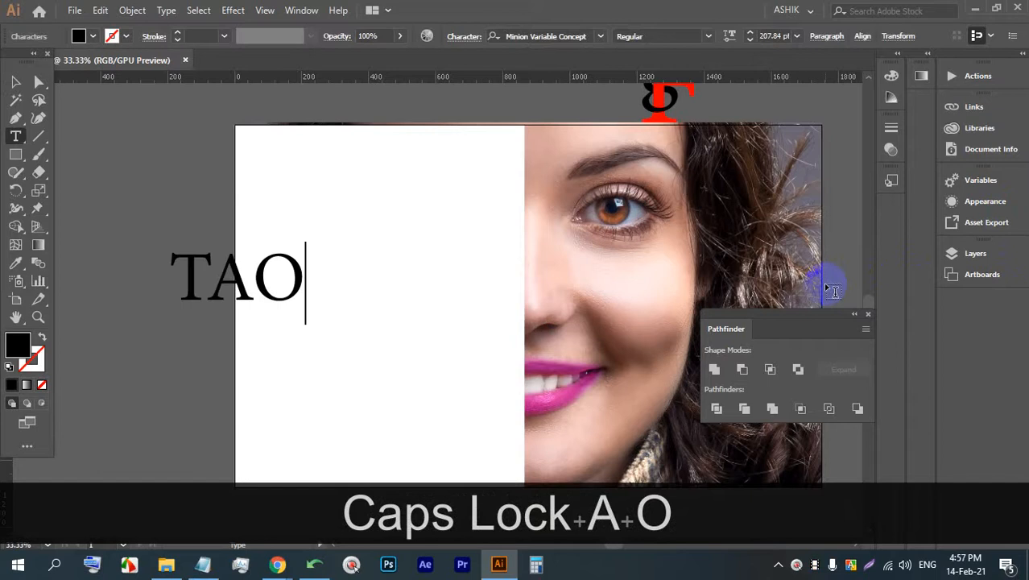
{"action": "type", "text": " TI"}
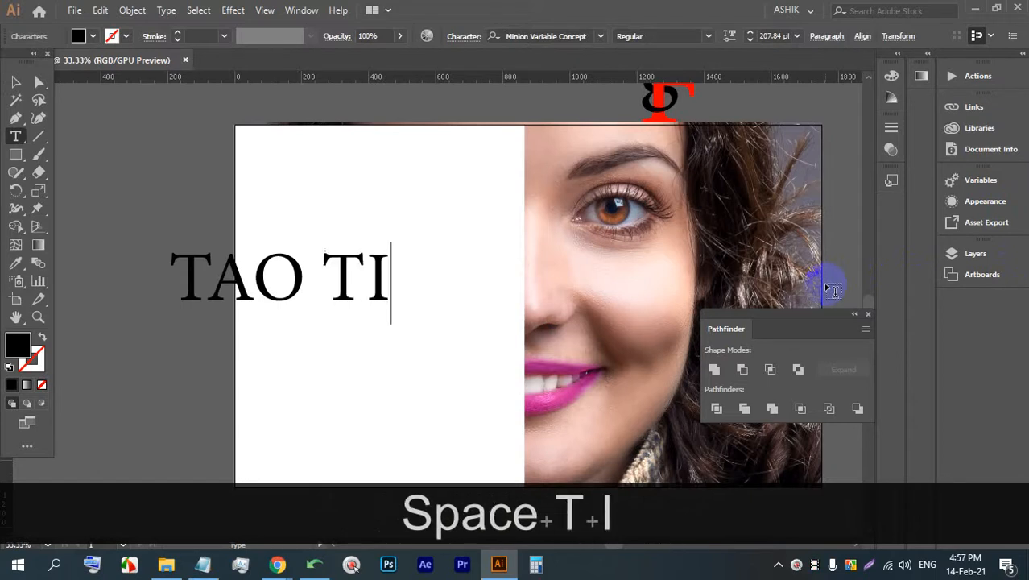
{"action": "key", "text": "BackSpace"}
{"action": "type", "text": "O"}
{"action": "key", "text": "Return"}
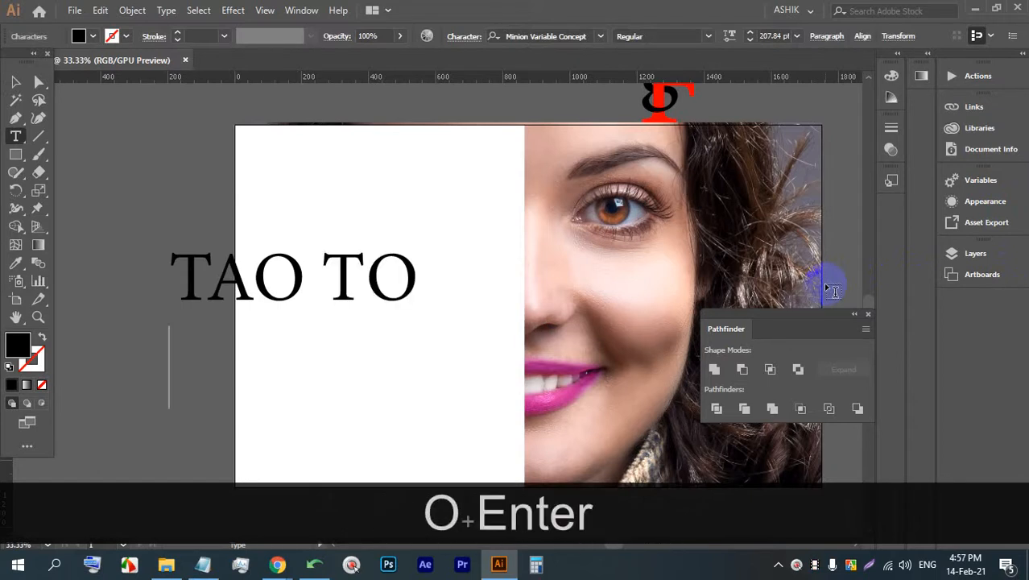
{"action": "type", "text": "RET"}
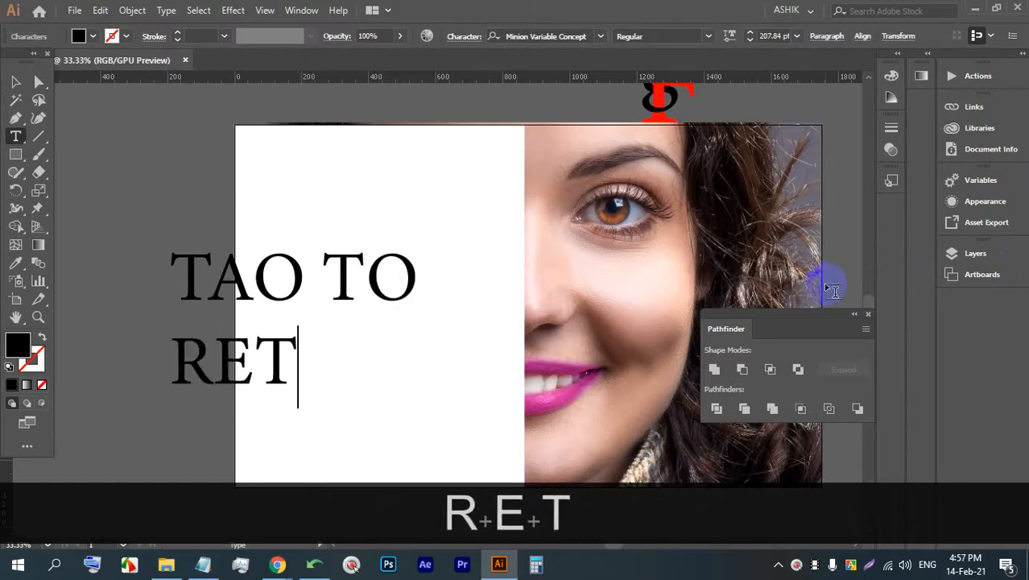
{"action": "type", "text": "RT"}
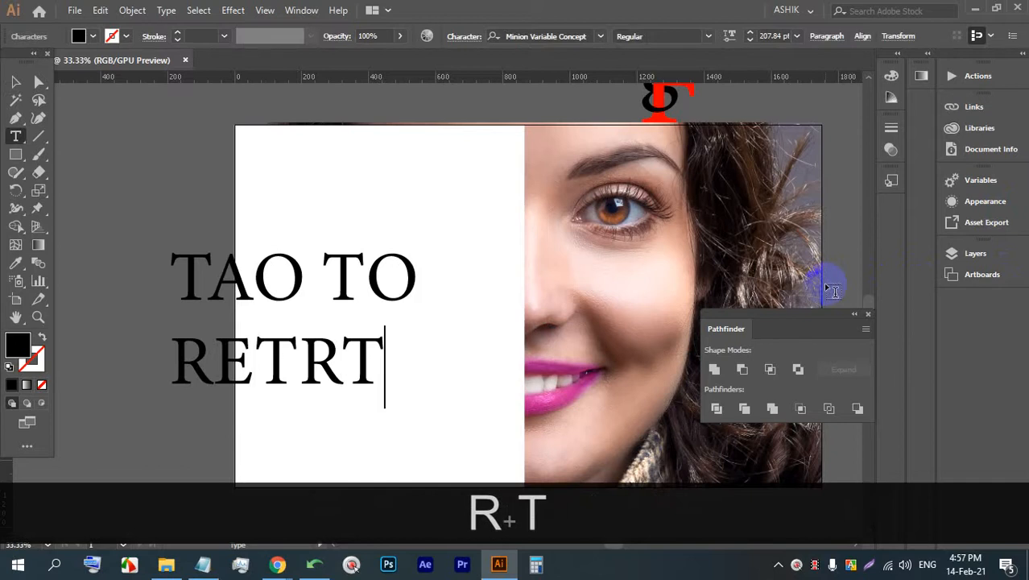
{"action": "left_click", "coordinate": [15, 82]}
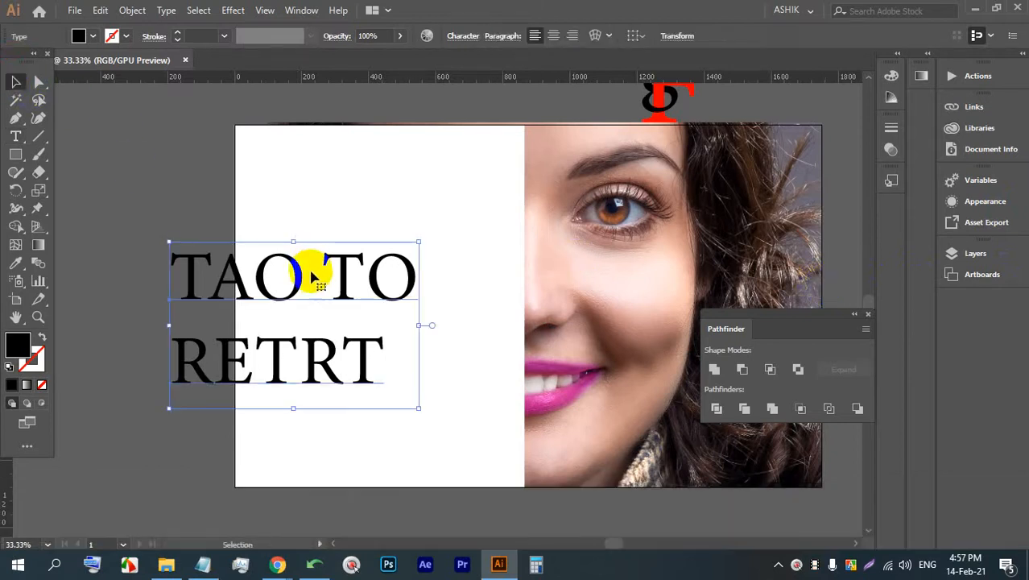
Center-align the two-line headline and position it over the white half of the artboard
{"action": "left_click_drag", "start_coordinate": [310, 271], "coordinate": [391, 271]}
{"action": "scroll", "coordinate": [391, 271], "scroll_direction": "up", "scroll_amount": 1}
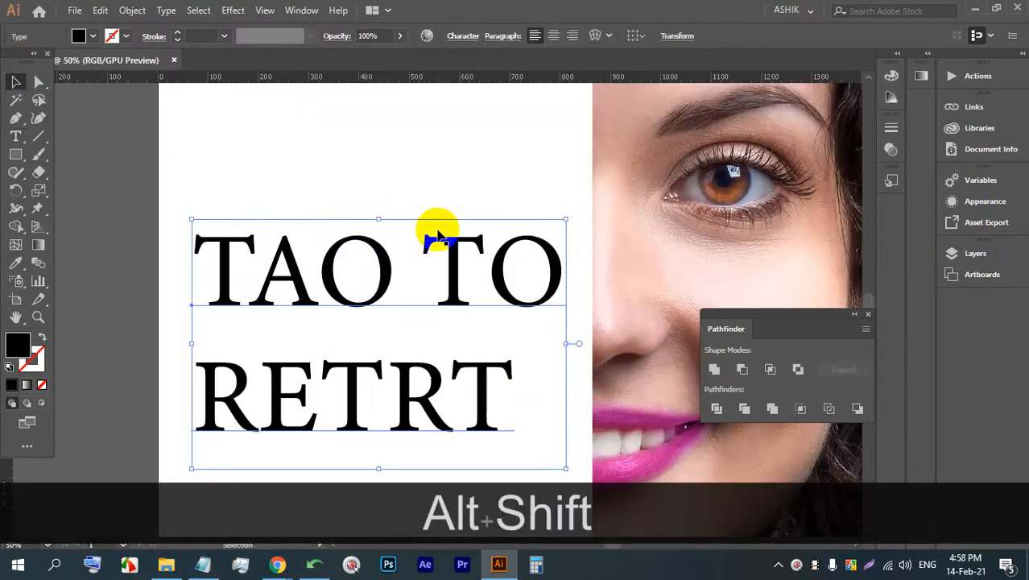
{"action": "left_click", "coordinate": [560, 35]}
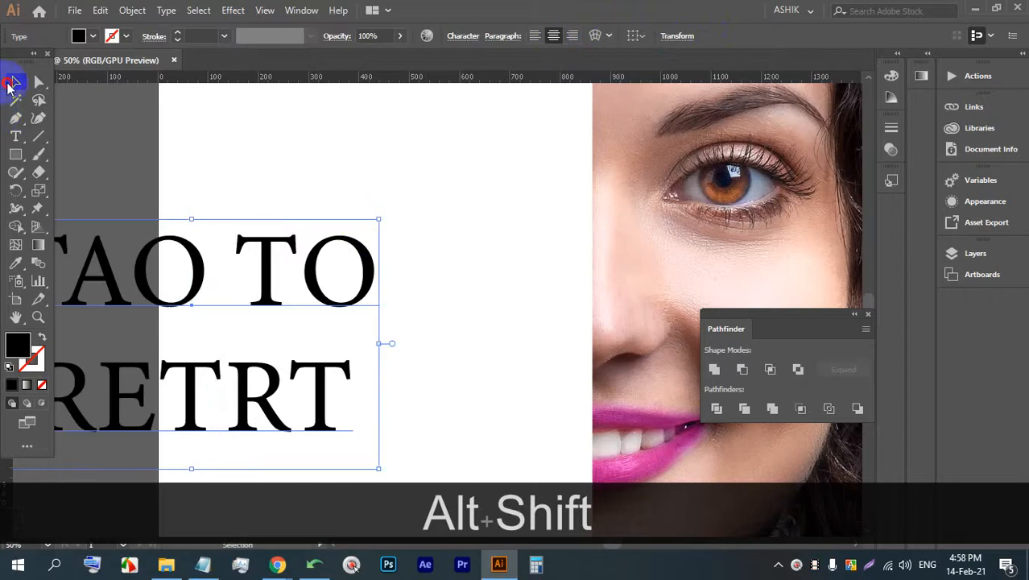
{"action": "scroll", "coordinate": [238, 228], "scroll_direction": "down", "scroll_amount": 1}
{"action": "left_click_drag", "start_coordinate": [221, 240], "coordinate": [334, 247]}
{"action": "scroll", "coordinate": [349, 217], "scroll_direction": "down", "scroll_amount": 2}
{"action": "scroll", "coordinate": [352, 210], "scroll_direction": "down", "scroll_amount": 1}
{"action": "scroll", "coordinate": [351, 211], "scroll_direction": "up", "scroll_amount": 3}
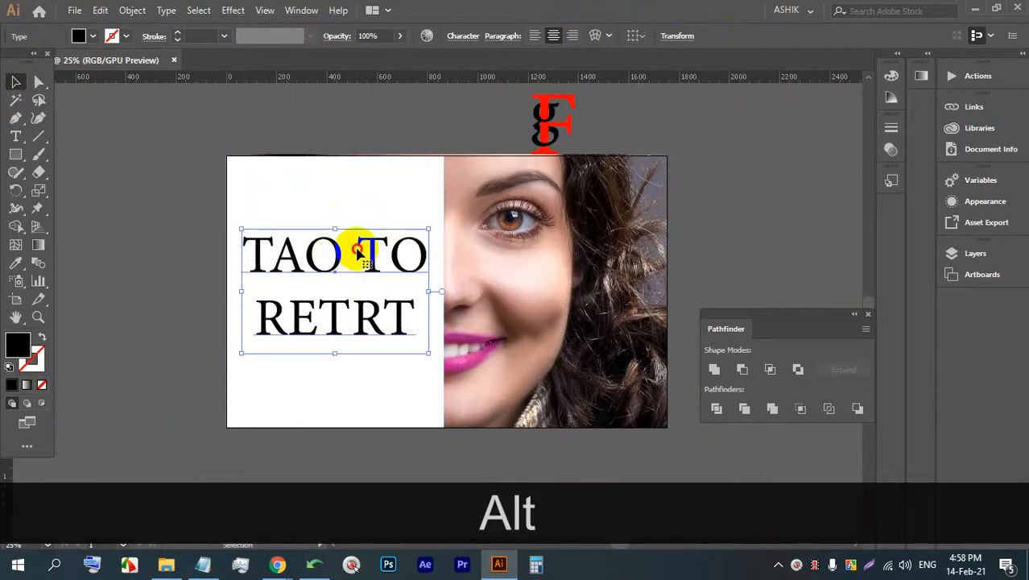
Break the headline before "TO" so it runs over three lines, and shift it upward on the white rectangle
{"action": "triple_click", "coordinate": [357, 252]}
{"action": "left_click", "coordinate": [356, 244]}
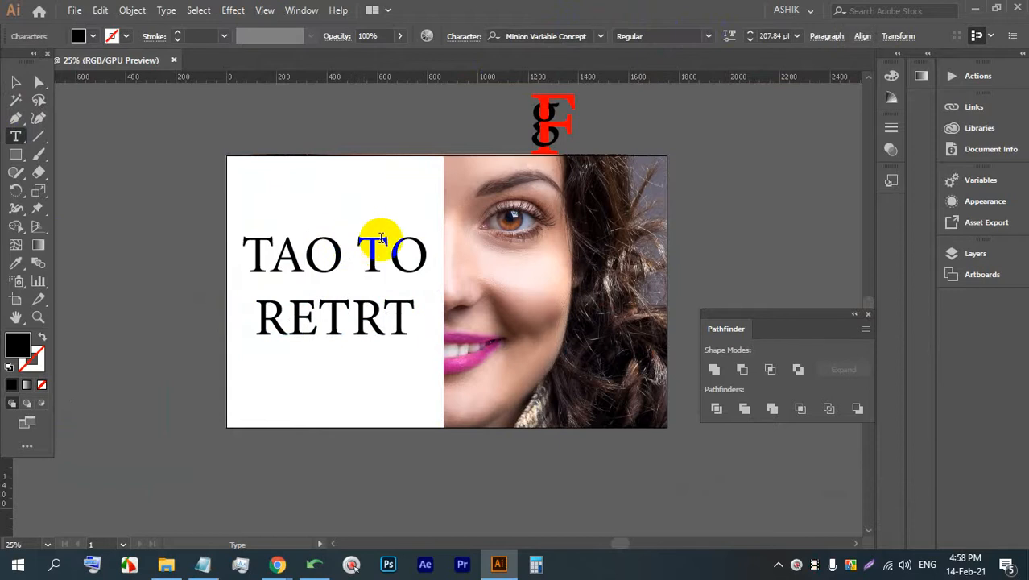
{"action": "key", "text": "BackSpace"}
{"action": "key", "text": "Return"}
{"action": "left_click", "coordinate": [15, 82]}
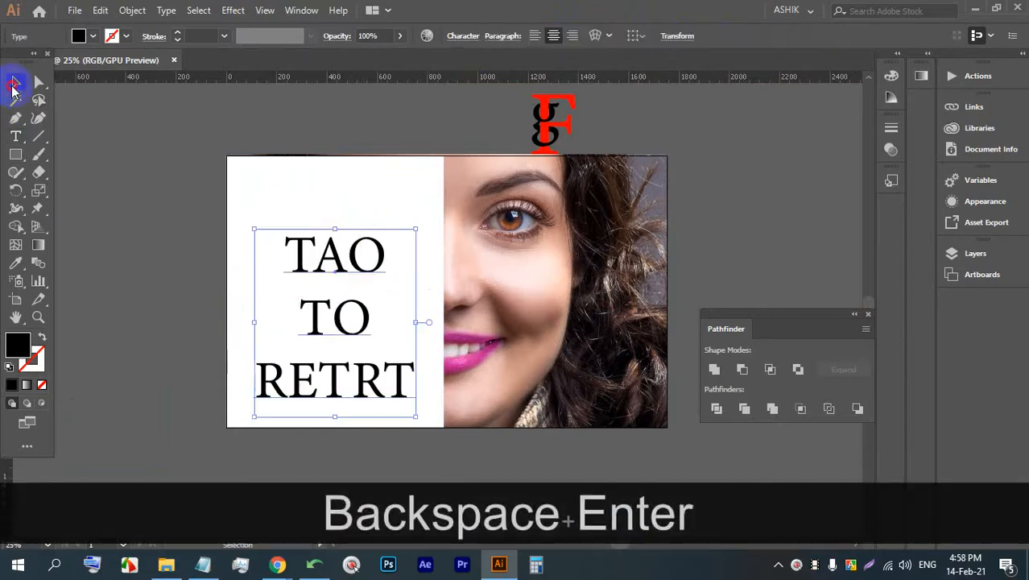
{"action": "left_click_drag", "start_coordinate": [319, 264], "coordinate": [393, 238]}
Correct the headline's first word to "TAP"
{"action": "triple_click", "coordinate": [345, 232]}
{"action": "left_click", "coordinate": [345, 231]}
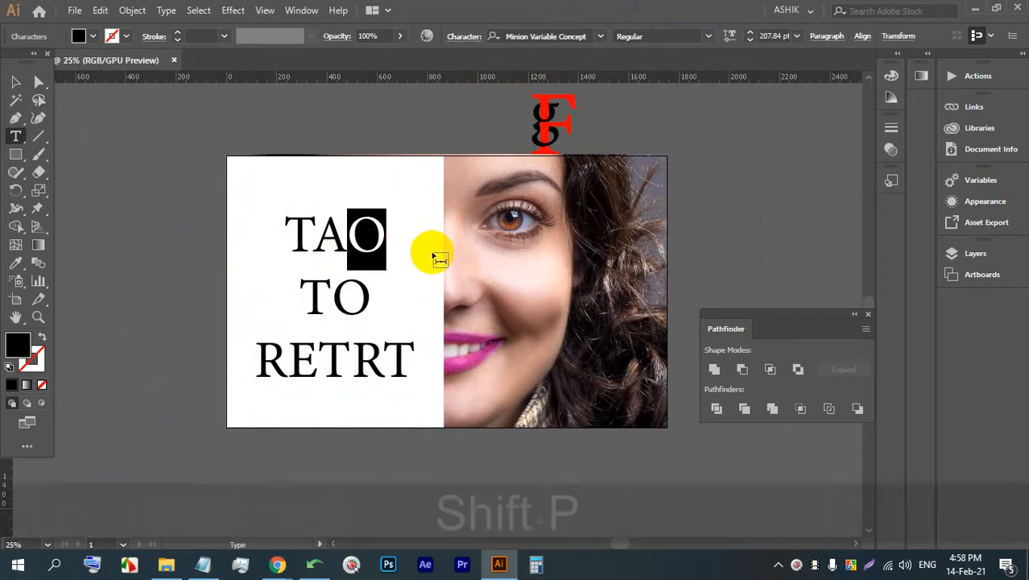
{"action": "type", "text": "p"}
{"action": "key", "text": "BackSpace"}
{"action": "type", "text": "P"}
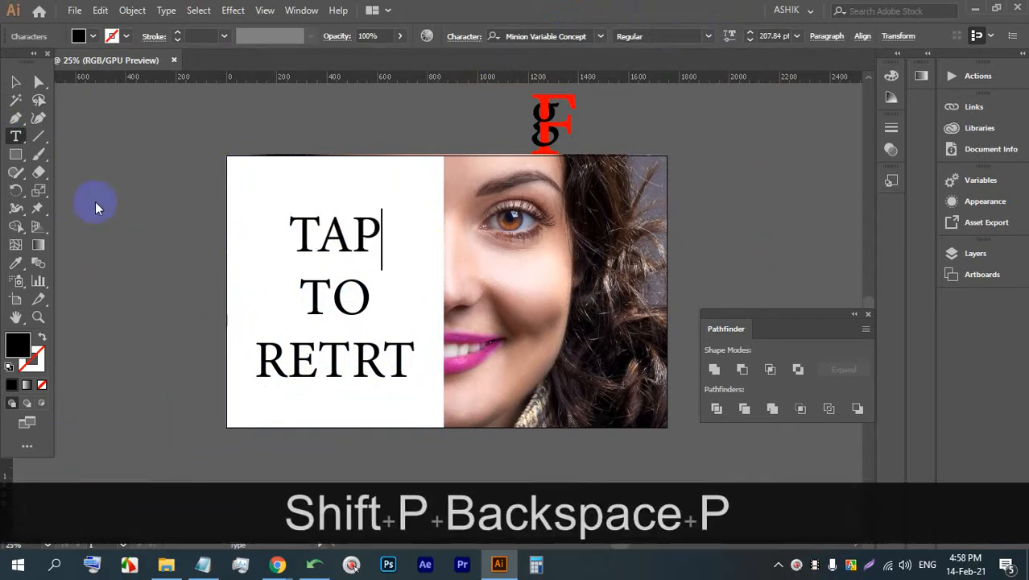
{"action": "left_click", "coordinate": [15, 82]}
Set the headline's font to Nexa Heavy and nudge the text slightly upward
{"action": "left_click", "coordinate": [466, 37]}
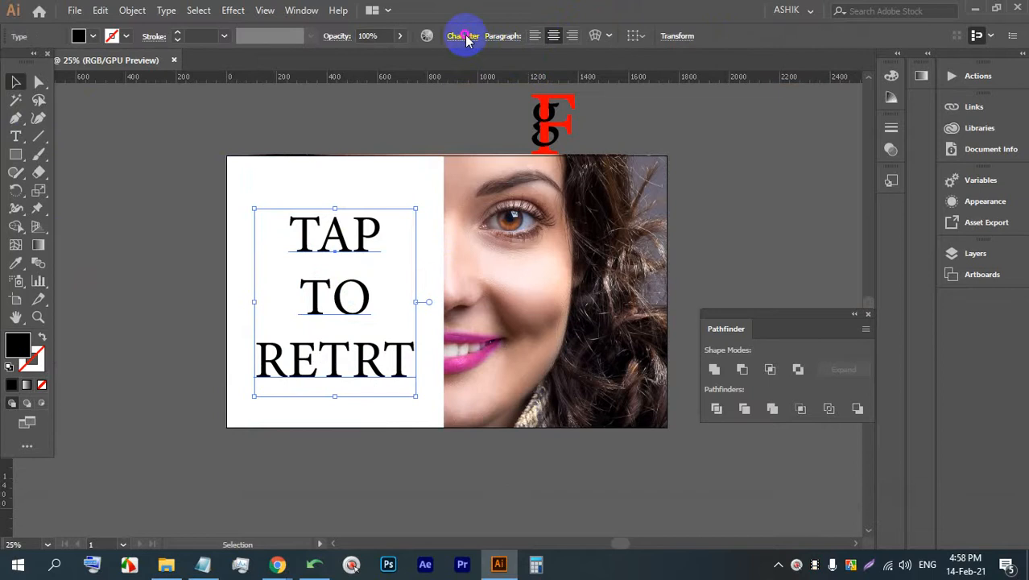
{"action": "left_click", "coordinate": [464, 36]}
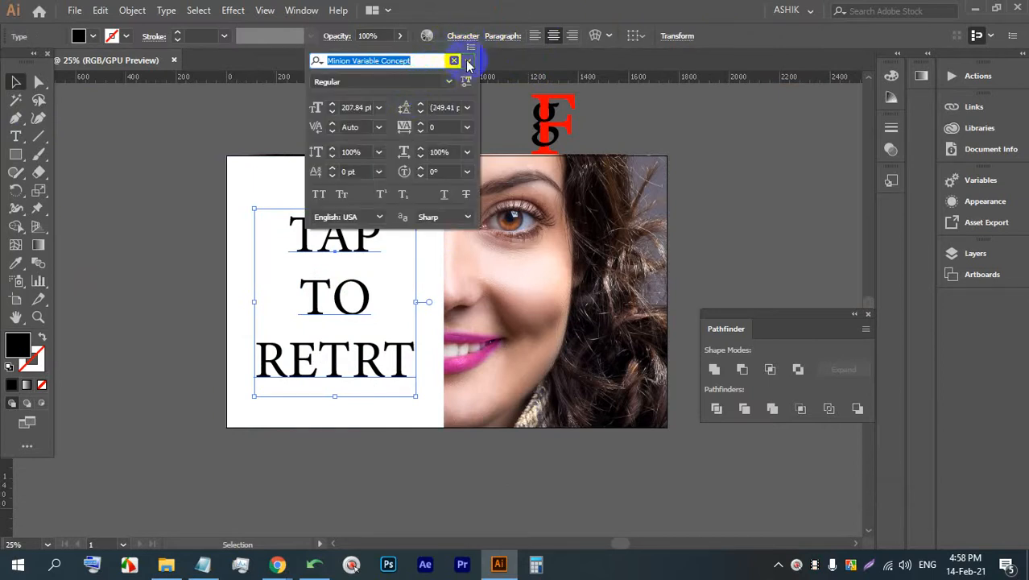
{"action": "left_click", "coordinate": [468, 62]}
{"action": "scroll", "coordinate": [516, 379], "scroll_direction": "down", "scroll_amount": 5}
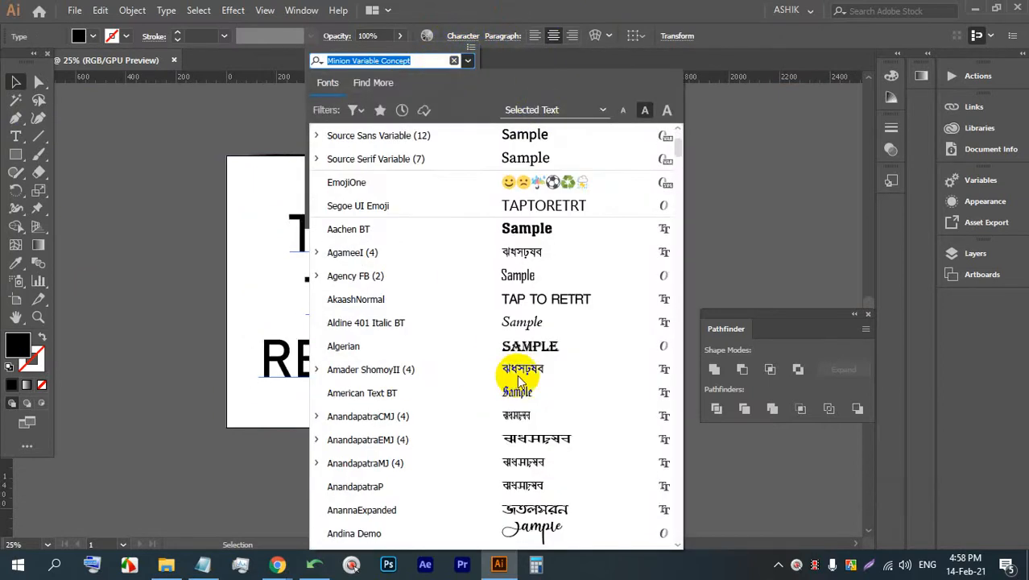
{"action": "scroll", "coordinate": [519, 385], "scroll_direction": "down", "scroll_amount": 12}
{"action": "scroll", "coordinate": [524, 336], "scroll_direction": "up", "scroll_amount": 9}
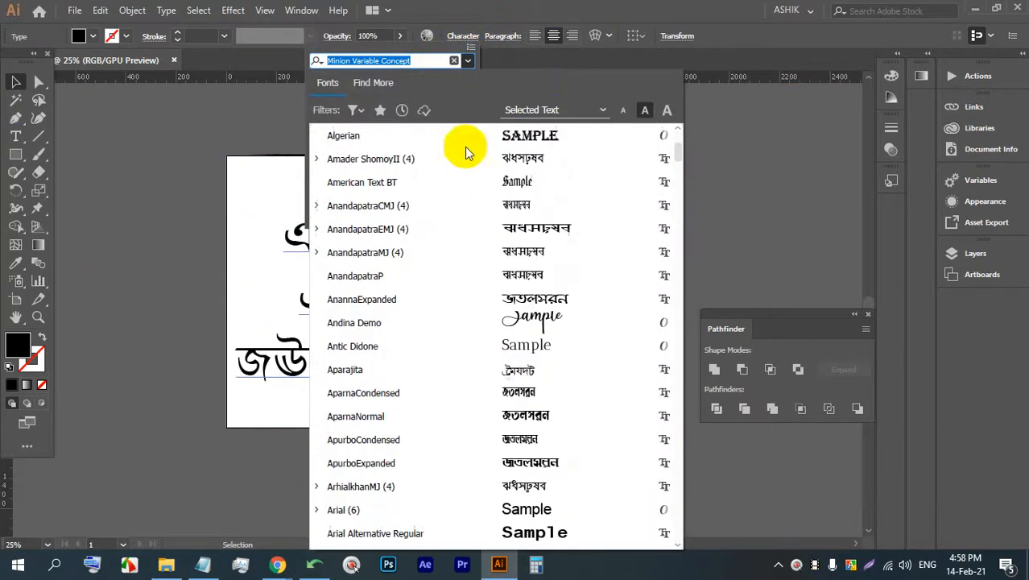
{"action": "type", "text": "NEX"}
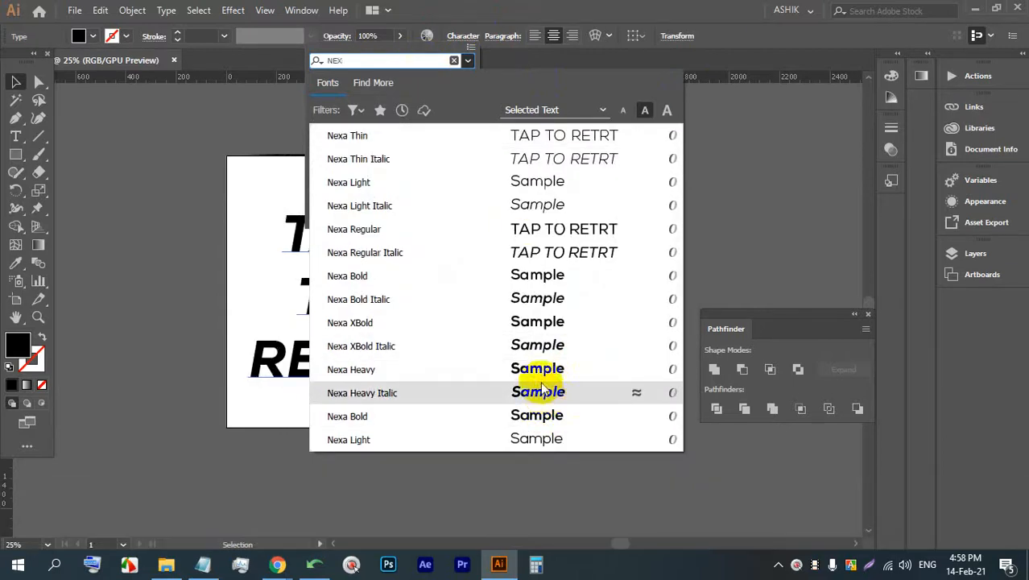
{"action": "left_click", "coordinate": [538, 375]}
{"action": "left_click", "coordinate": [16, 84]}
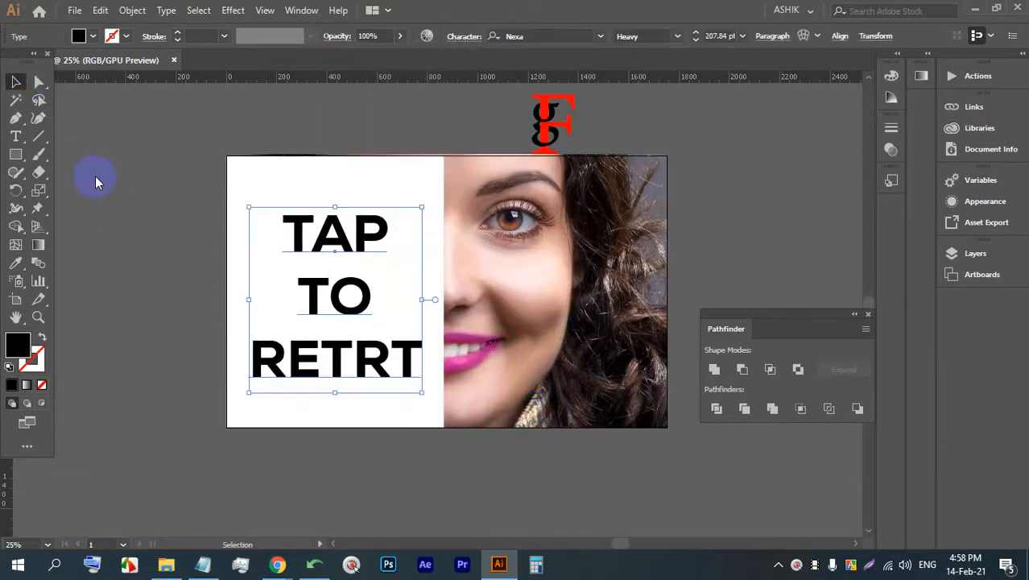
{"action": "left_click", "coordinate": [96, 181]}
{"action": "left_click_drag", "start_coordinate": [332, 233], "coordinate": [332, 227]}
Tighten the headline's line spacing by setting the leading to 186 pt
{"action": "scroll", "coordinate": [308, 226], "scroll_direction": "up", "scroll_amount": 1}
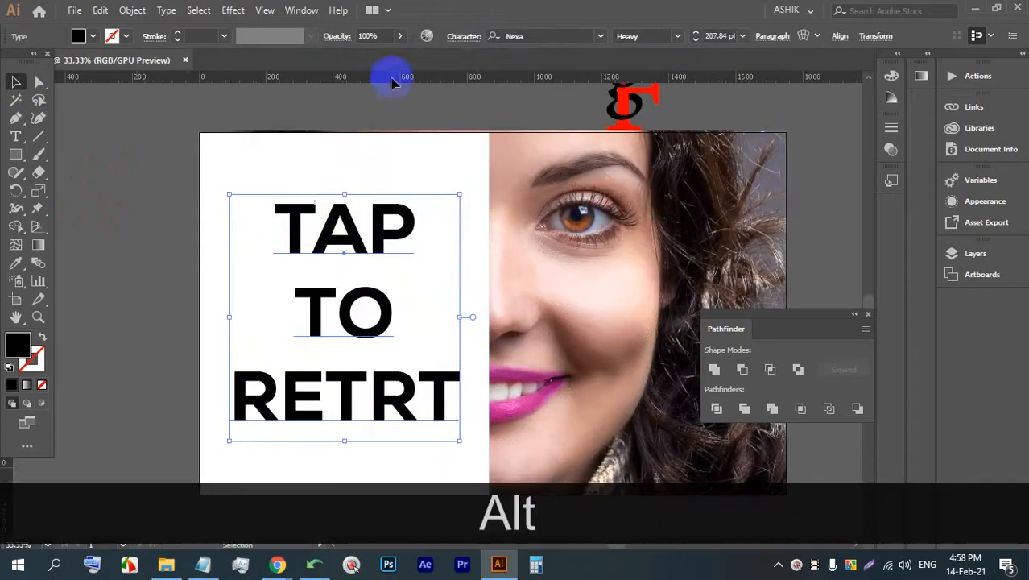
{"action": "left_click", "coordinate": [462, 40]}
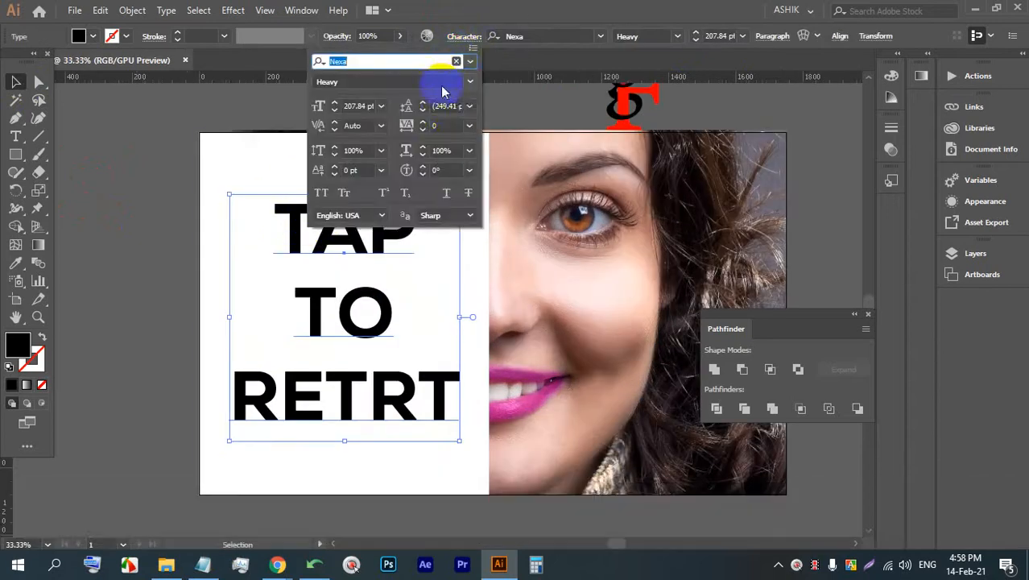
{"action": "left_click", "coordinate": [443, 105]}
{"action": "key", "text": "Down"}
{"action": "key", "text": "Down"}
{"action": "key", "text": "Down"}
{"action": "key", "text": "Down"}
{"action": "key", "text": "Down"}
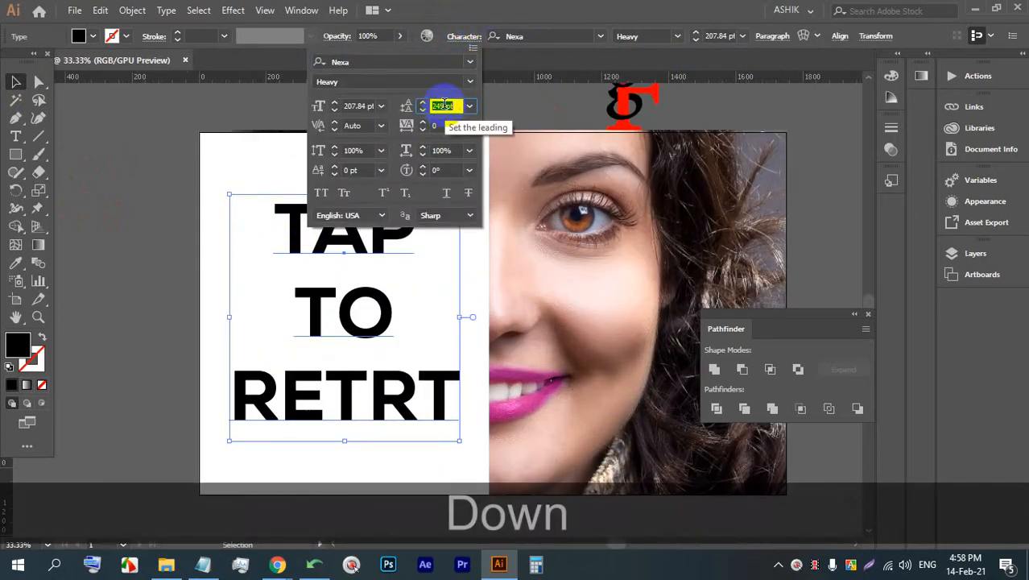
{"action": "key", "text": "Down"}
{"action": "key", "text": "Down"}
{"action": "key", "text": "Down"}
{"action": "key", "text": "Down"}
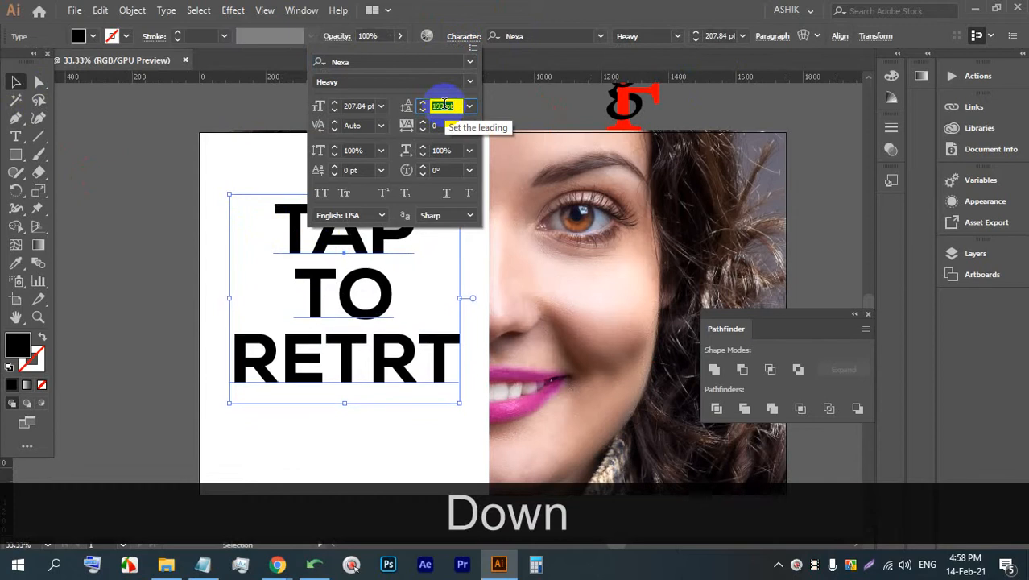
{"action": "key", "text": "Up"}
{"action": "key", "text": "Up"}
{"action": "key", "text": "Up"}
{"action": "key", "text": "Up"}
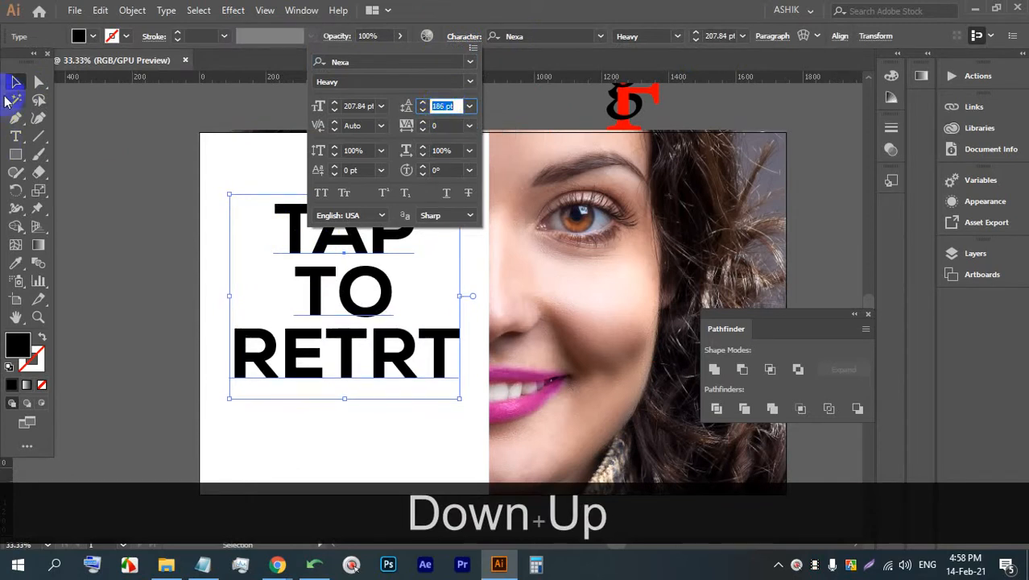
{"action": "left_click", "coordinate": [14, 85]}
Nudge the headline slightly down within the white rectangle and deselect it
{"action": "left_click", "coordinate": [136, 238]}
{"action": "scroll", "coordinate": [220, 117], "scroll_direction": "down", "scroll_amount": 1}
{"action": "left_click_drag", "start_coordinate": [300, 200], "coordinate": [299, 207]}
{"action": "left_click", "coordinate": [165, 223]}
Lock the clipped portrait behind the white rectangle
{"action": "left_click", "coordinate": [481, 371]}
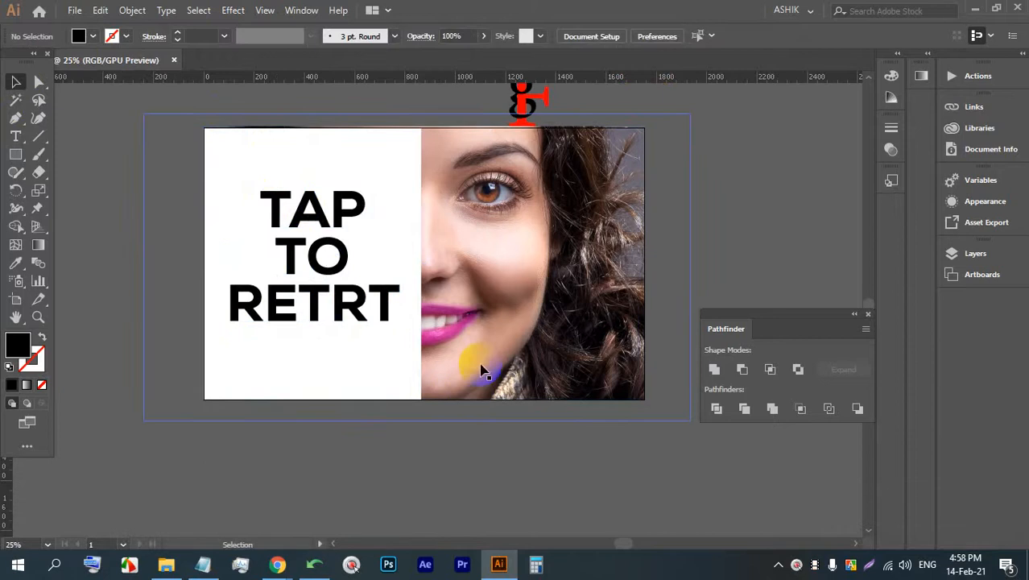
{"action": "left_click", "coordinate": [556, 272]}
{"action": "key", "text": "ctrl+2"}
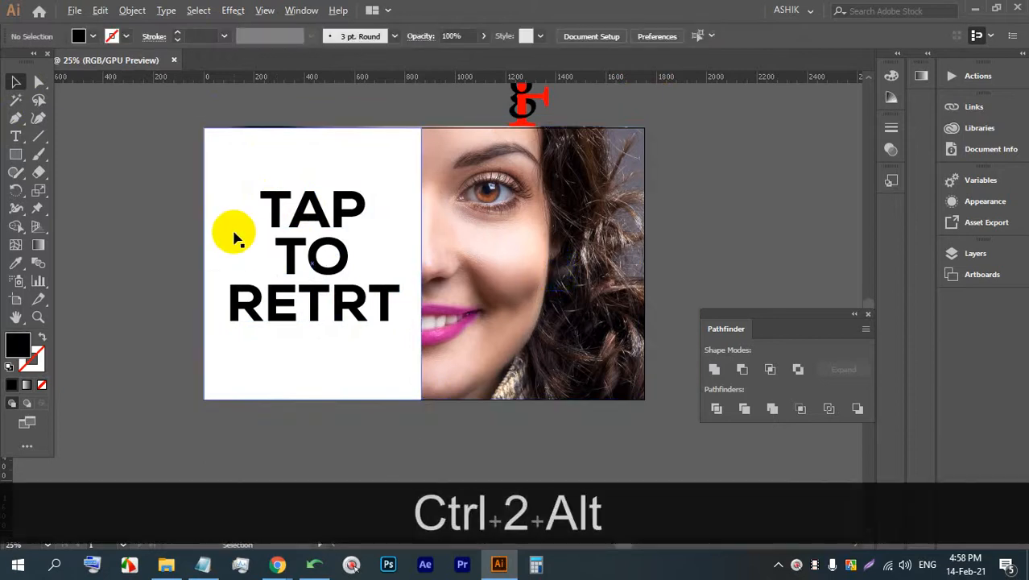
Try to split the white rectangle with the live headline text using Pathfinder Divide, and deselect both objects
{"action": "scroll", "coordinate": [234, 238], "scroll_direction": "up", "scroll_amount": 1}
{"action": "left_click", "coordinate": [323, 252]}
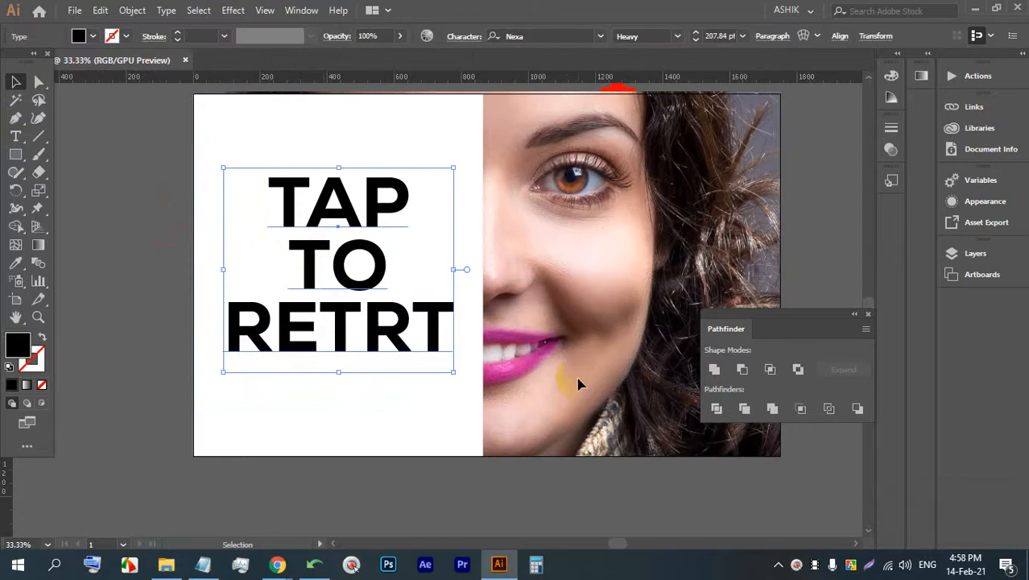
{"action": "left_click_drag", "start_coordinate": [579, 385], "coordinate": [299, 253]}
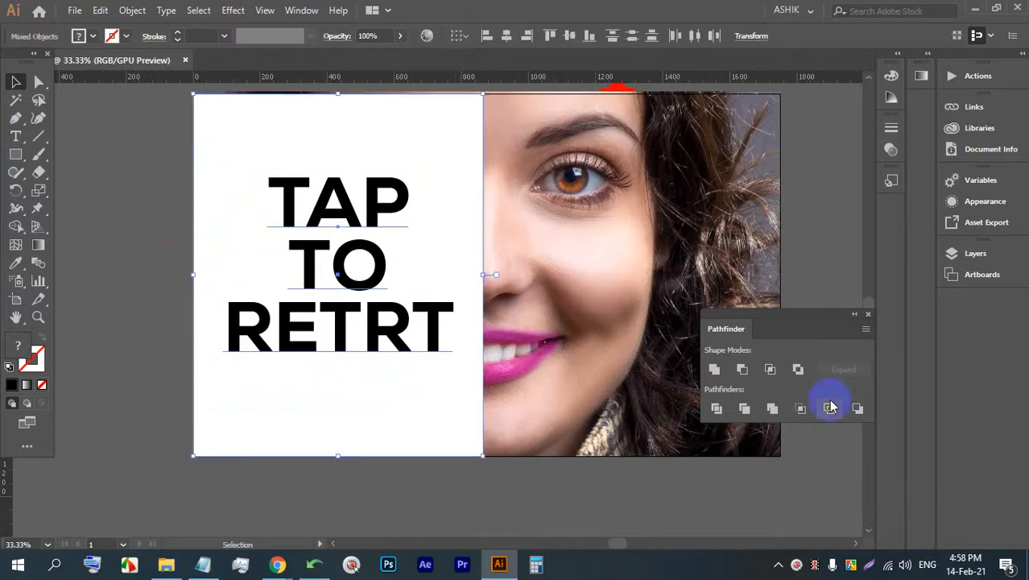
{"action": "left_click", "coordinate": [716, 410]}
{"action": "right_click", "coordinate": [372, 276]}
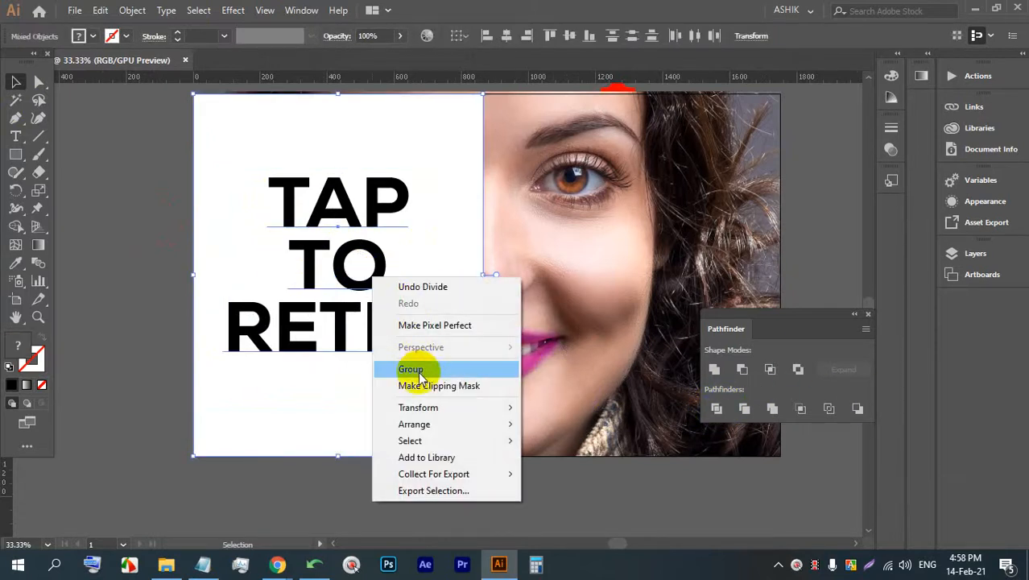
{"action": "left_click", "coordinate": [575, 231]}
Move the headline slightly lower to center it vertically on the white rectangle
{"action": "mouse_move", "coordinate": [361, 256]}
{"action": "left_mouse_down"}
{"action": "mouse_move", "coordinate": [396, 285]}
{"action": "mouse_move", "coordinate": [369, 263]}
{"action": "left_mouse_up"}
{"action": "scroll", "coordinate": [387, 331], "scroll_direction": "up", "scroll_amount": 2}
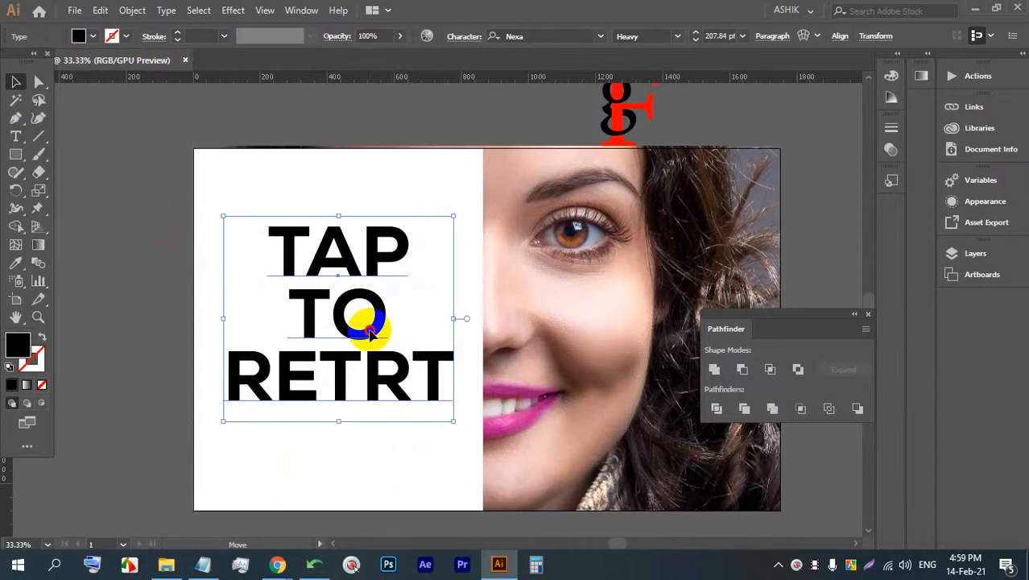
{"action": "left_click_drag", "start_coordinate": [369, 329], "coordinate": [370, 334]}
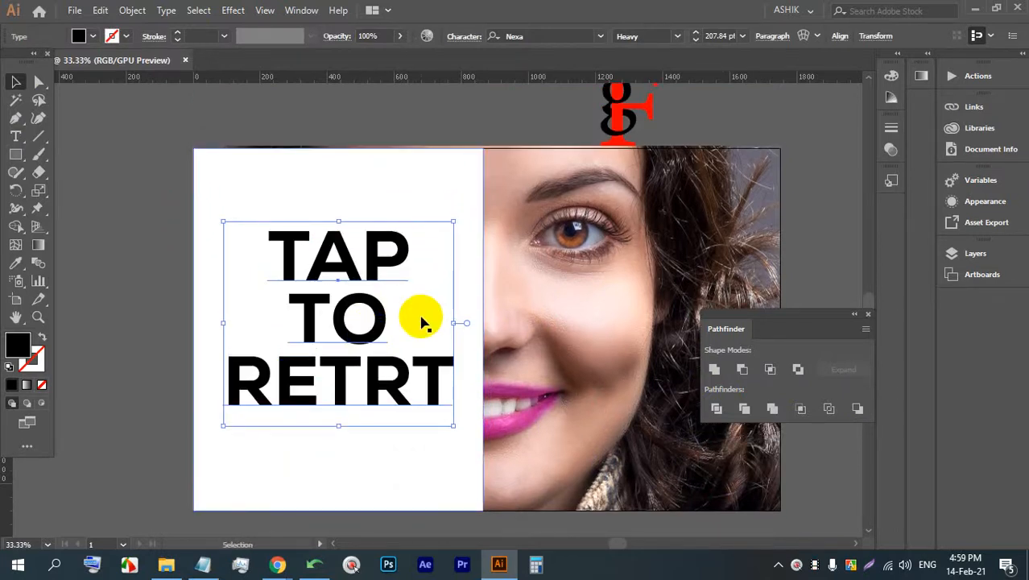
{"action": "left_click", "coordinate": [377, 407]}
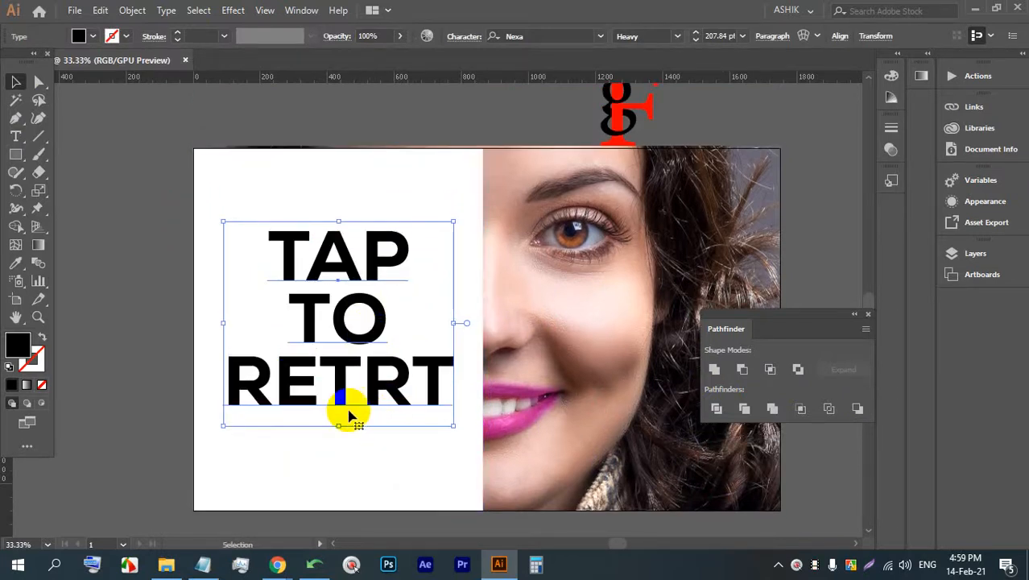
{"action": "left_click", "coordinate": [417, 409]}
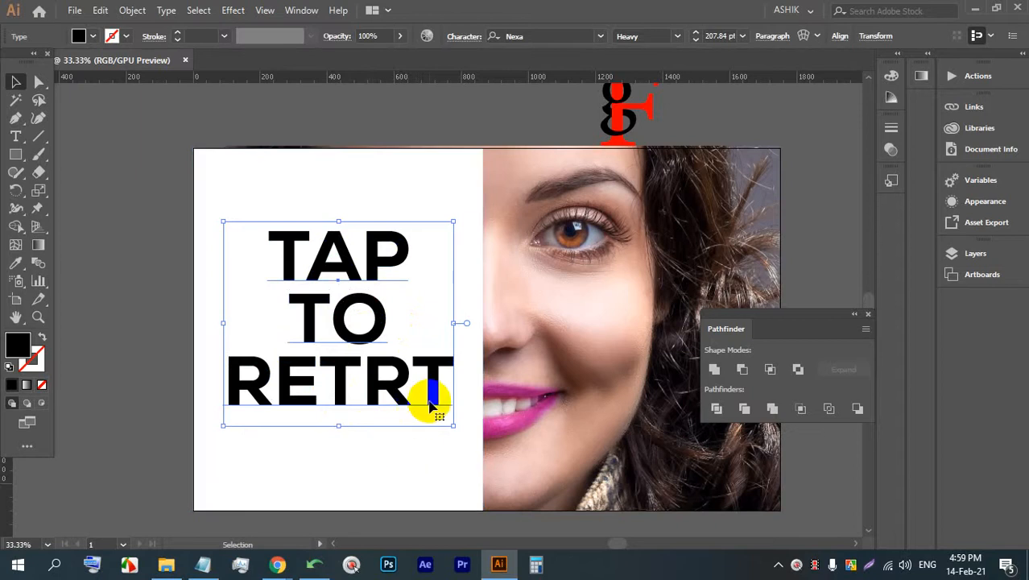
{"action": "left_click", "coordinate": [563, 386]}
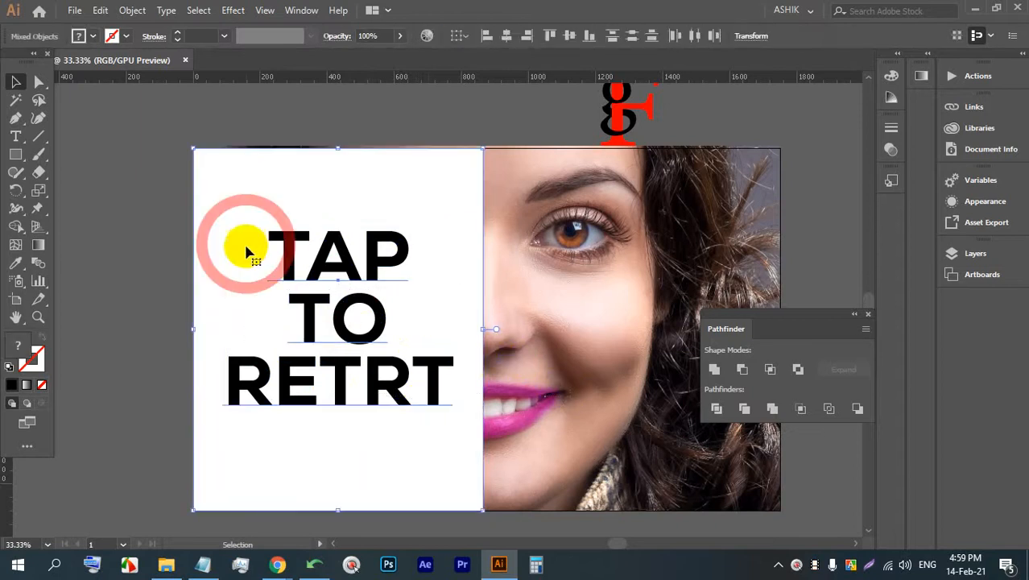
{"action": "left_click_drag", "start_coordinate": [243, 240], "coordinate": [486, 294]}
{"action": "left_click", "coordinate": [331, 290]}
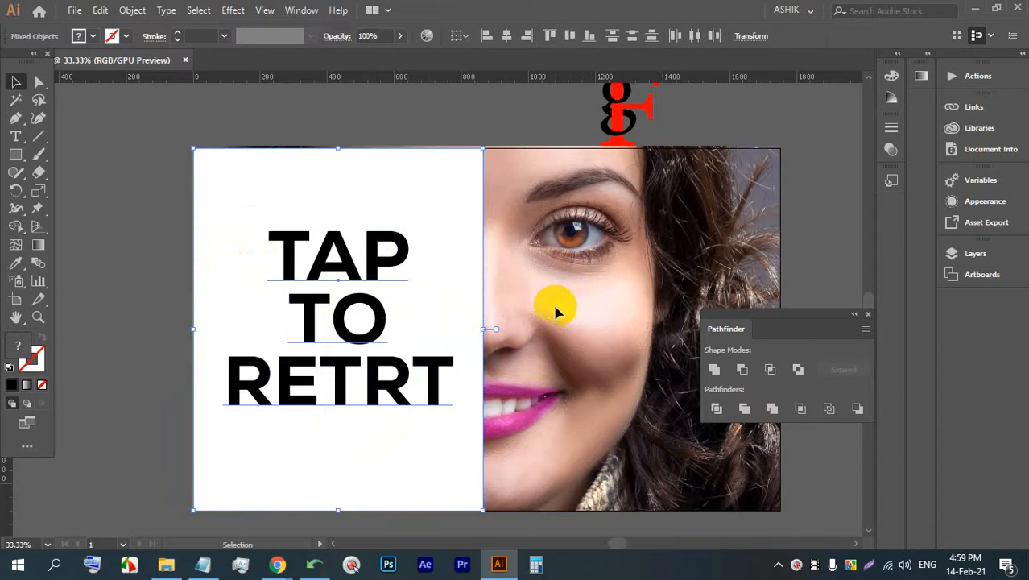
{"action": "left_click", "coordinate": [561, 348]}
Switch to the Google Meet call to check on the participants, and return to Illustrator
{"action": "mouse_move", "coordinate": [277, 564]}
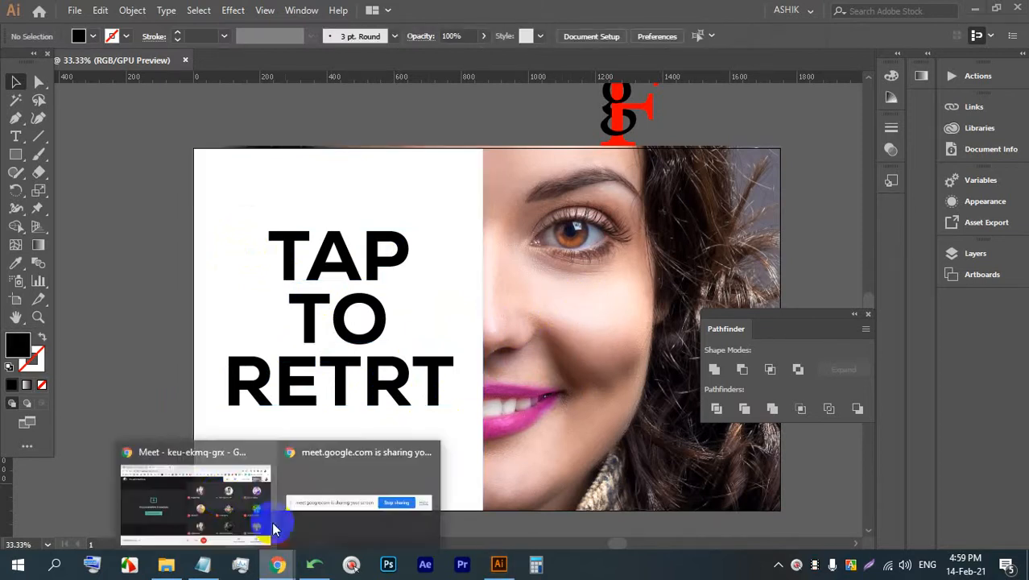
{"action": "left_click", "coordinate": [222, 497]}
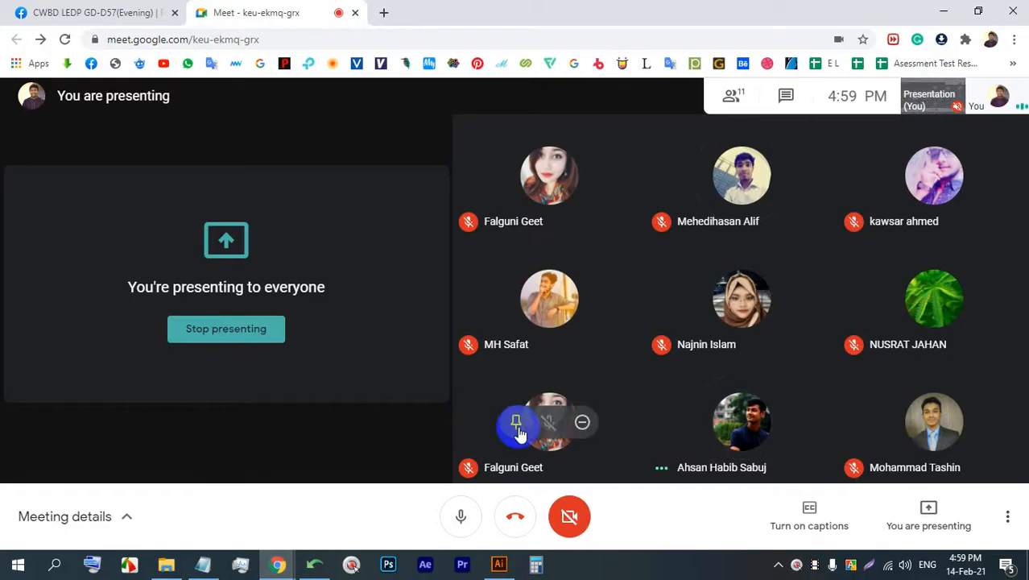
{"action": "mouse_move", "coordinate": [499, 562]}
{"action": "left_click", "coordinate": [497, 501]}
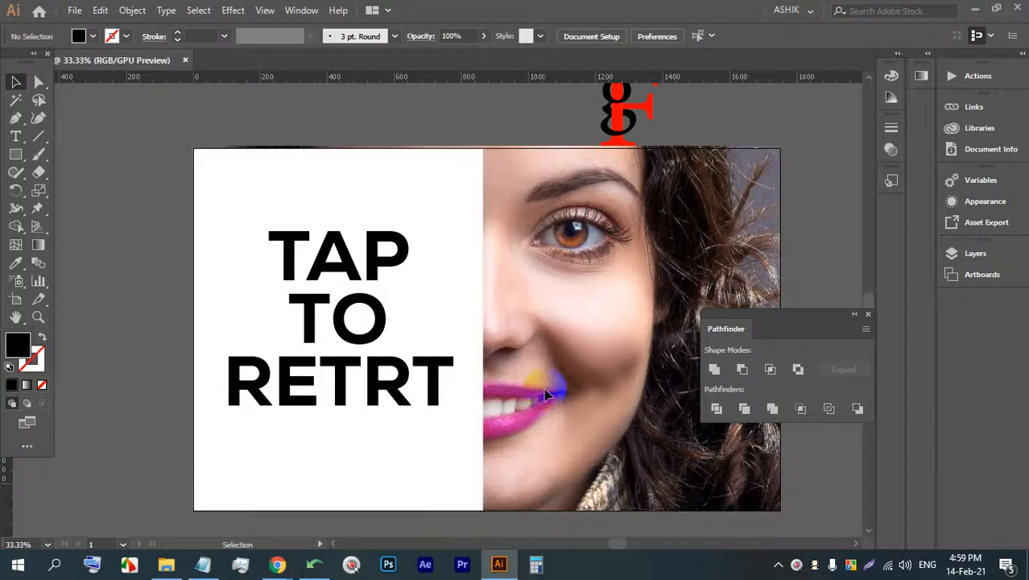
Expand the live headline text into shapes with the Object and Fill options enabled
{"action": "left_click", "coordinate": [402, 379]}
{"action": "right_click", "coordinate": [396, 385]}
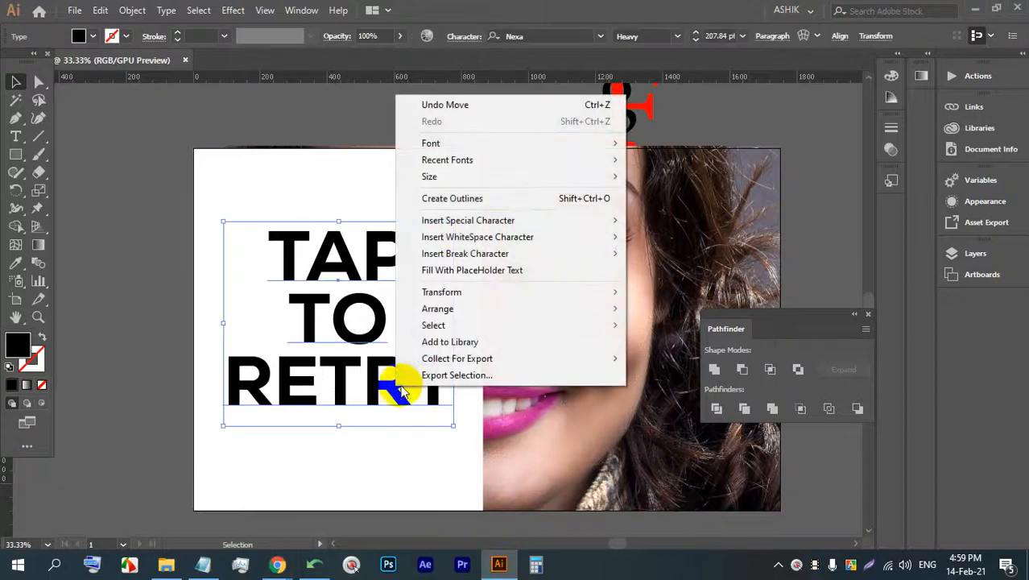
{"action": "left_click", "coordinate": [458, 198]}
{"action": "left_click", "coordinate": [369, 391]}
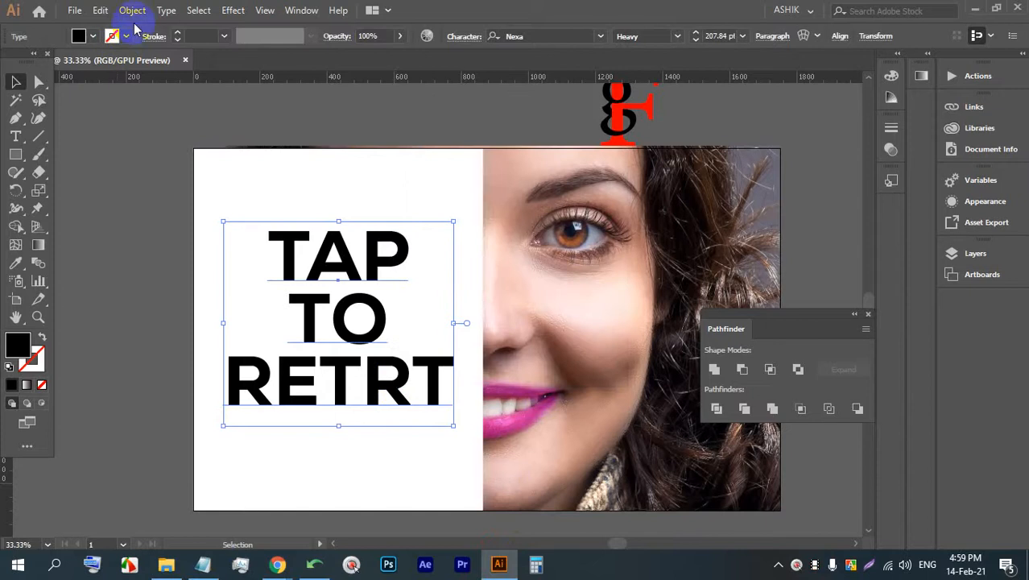
{"action": "left_click", "coordinate": [132, 9]}
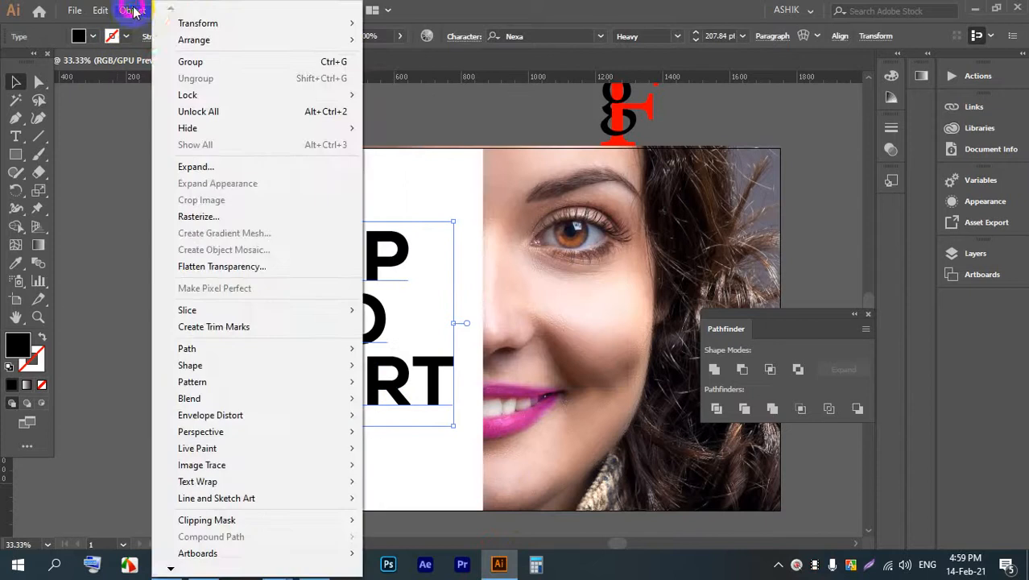
{"action": "left_click", "coordinate": [219, 167]}
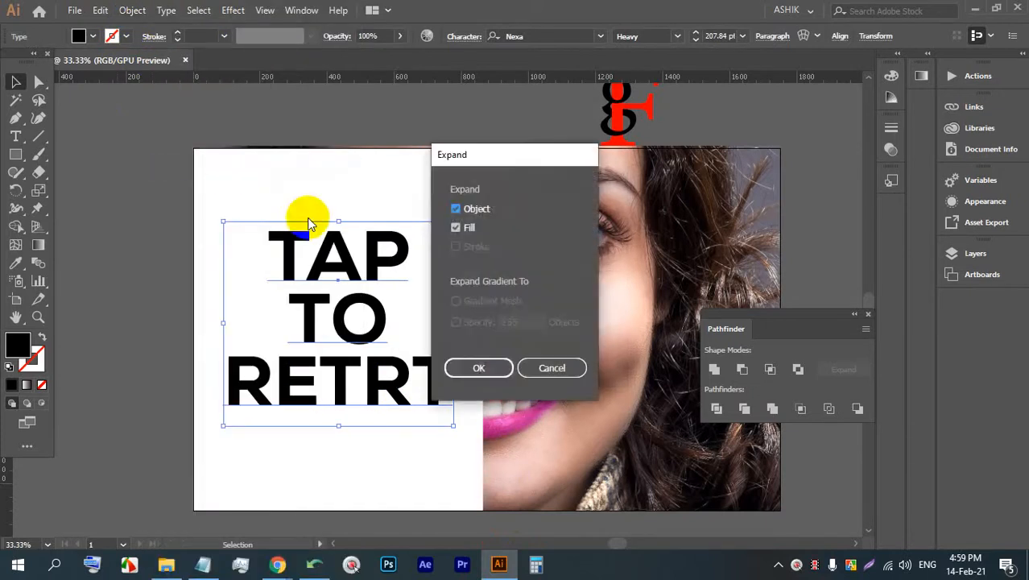
{"action": "left_click", "coordinate": [492, 368]}
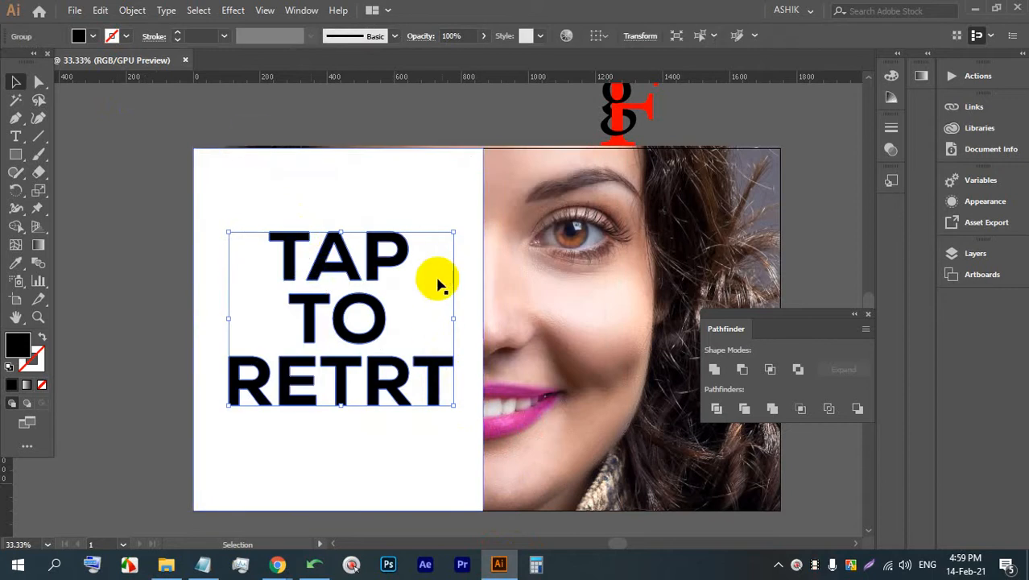
Ungroup the expanded headline and scatter its individual letters across the white rectangle, with some overlapping its edges
{"action": "right_click", "coordinate": [410, 264]}
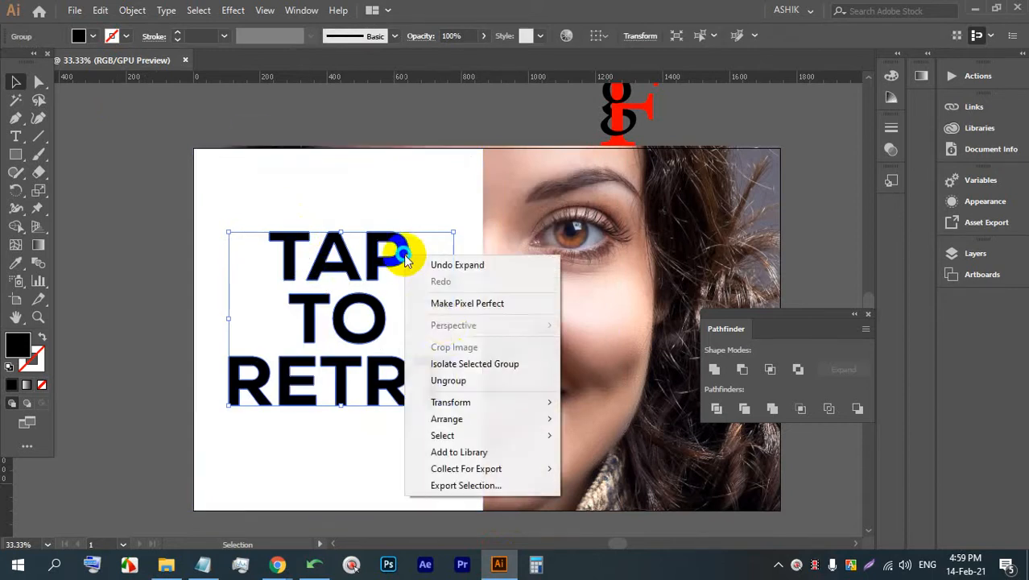
{"action": "left_click", "coordinate": [443, 382]}
{"action": "left_click_drag", "start_coordinate": [384, 262], "coordinate": [333, 190]}
{"action": "left_click_drag", "start_coordinate": [322, 260], "coordinate": [211, 250]}
{"action": "left_click_drag", "start_coordinate": [302, 296], "coordinate": [311, 250]}
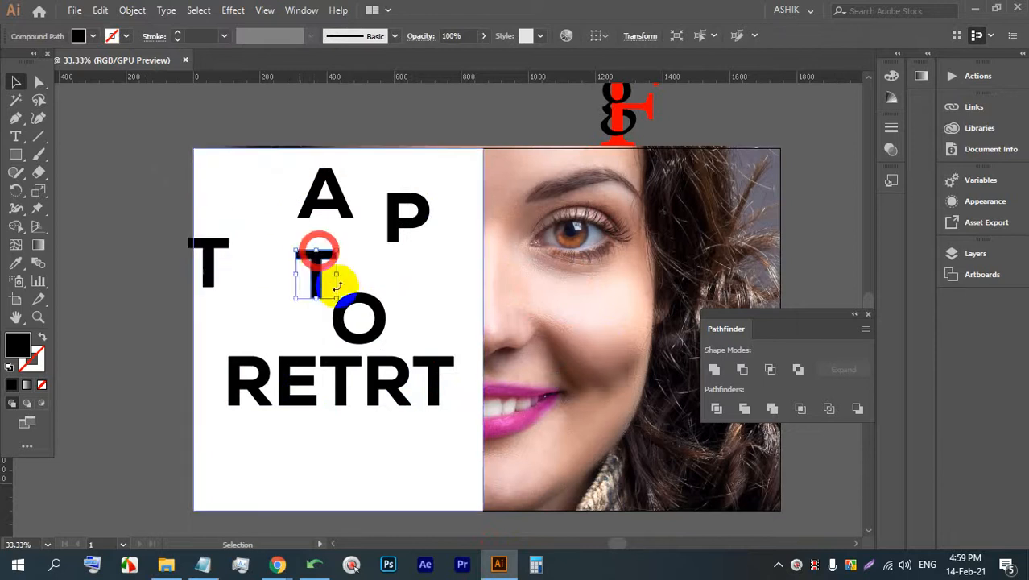
{"action": "left_click_drag", "start_coordinate": [356, 307], "coordinate": [465, 311]}
{"action": "left_click_drag", "start_coordinate": [387, 360], "coordinate": [375, 311]}
{"action": "left_click_drag", "start_coordinate": [345, 372], "coordinate": [305, 434]}
{"action": "left_click_drag", "start_coordinate": [242, 385], "coordinate": [231, 415]}
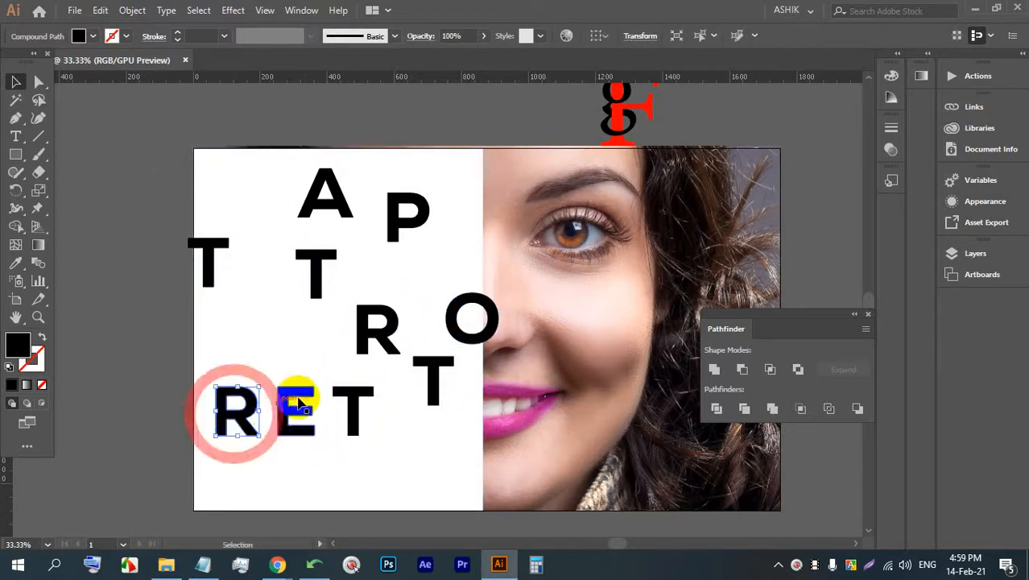
{"action": "left_click_drag", "start_coordinate": [355, 402], "coordinate": [383, 416]}
{"action": "left_click_drag", "start_coordinate": [294, 400], "coordinate": [299, 349]}
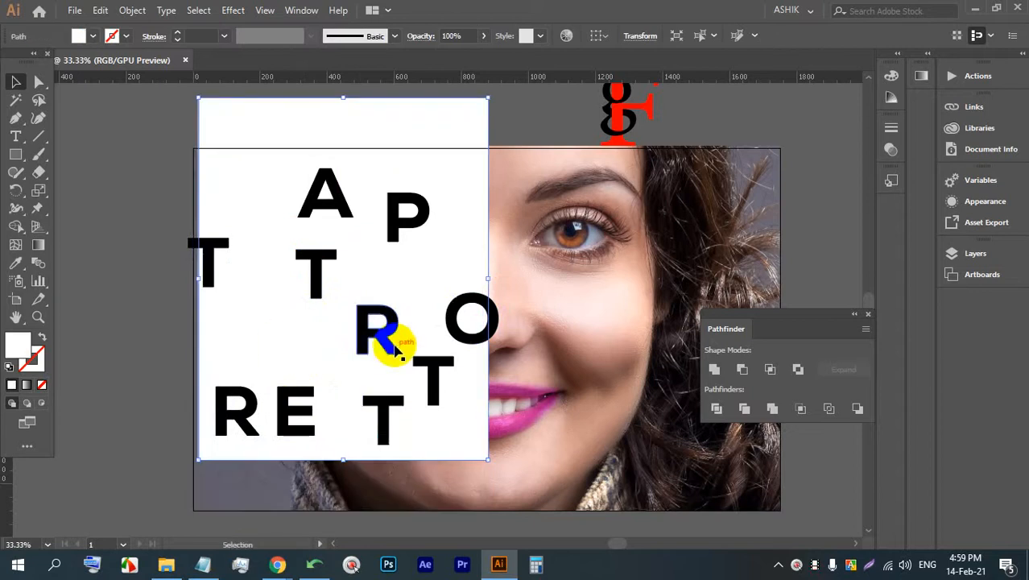
{"action": "key", "text": "ctrl+z"}
{"action": "left_click", "coordinate": [557, 360]}
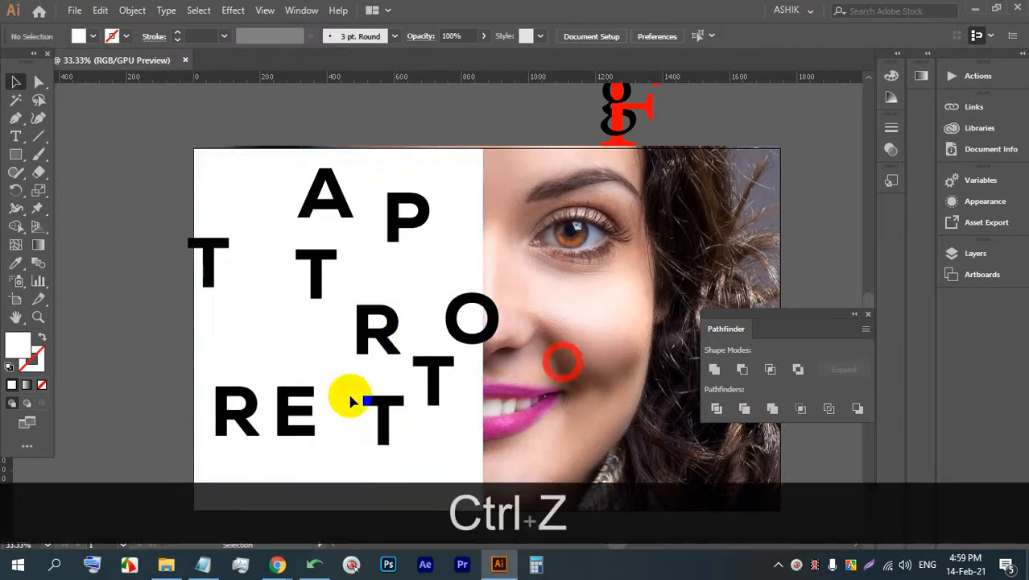
{"action": "left_click", "coordinate": [295, 413]}
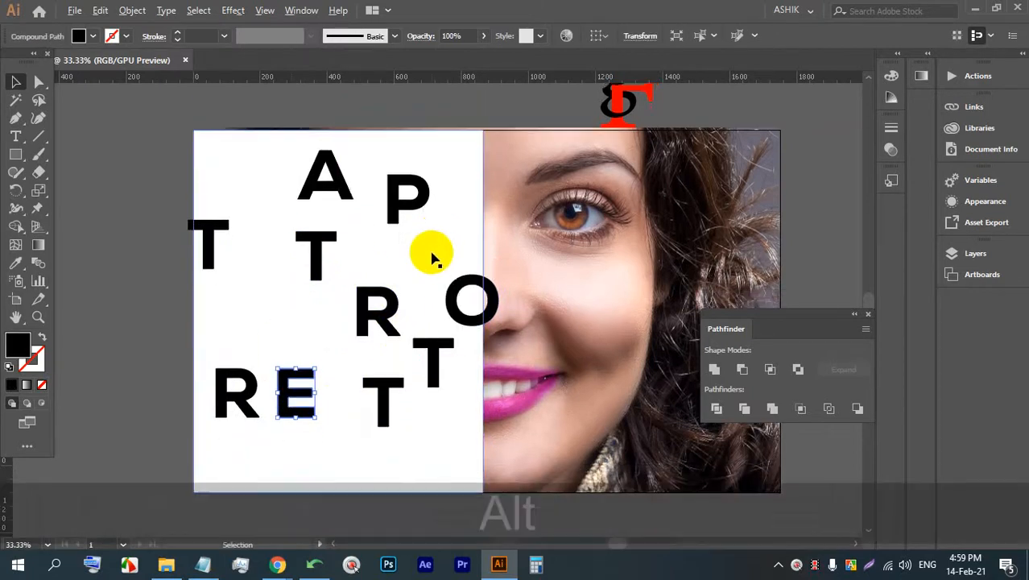
{"action": "left_click", "coordinate": [520, 412]}
Divide the white rectangle with all scattered letters using Pathfinder Divide, ungroup the resulting pieces and deselect them
{"action": "scroll", "coordinate": [528, 411], "scroll_direction": "down", "scroll_amount": 2, "text": "alt"}
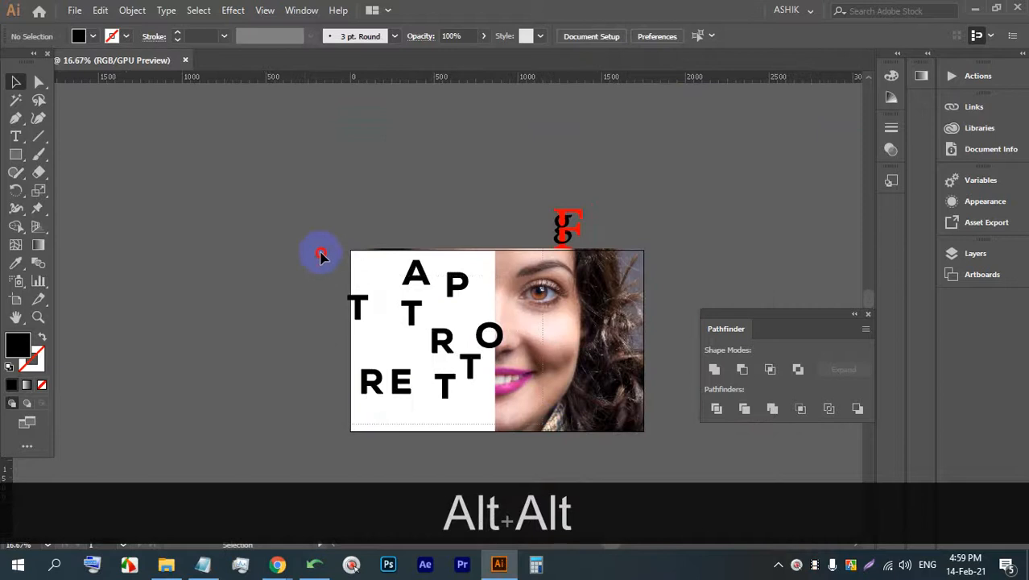
{"action": "left_click_drag", "start_coordinate": [321, 256], "coordinate": [436, 334]}
{"action": "scroll", "coordinate": [436, 333], "scroll_direction": "up", "scroll_amount": 2}
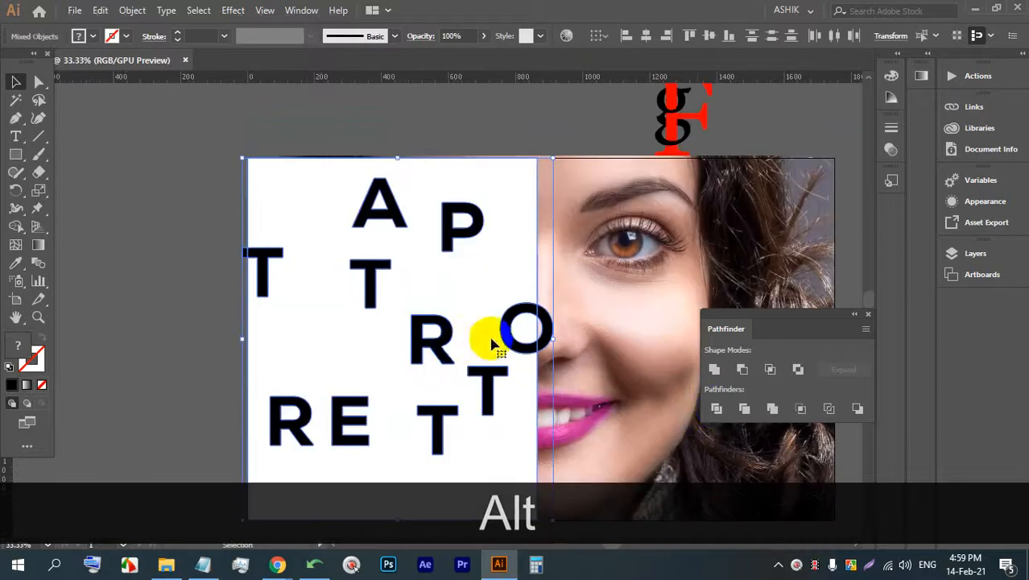
{"action": "left_click", "coordinate": [716, 409]}
{"action": "right_click", "coordinate": [423, 290]}
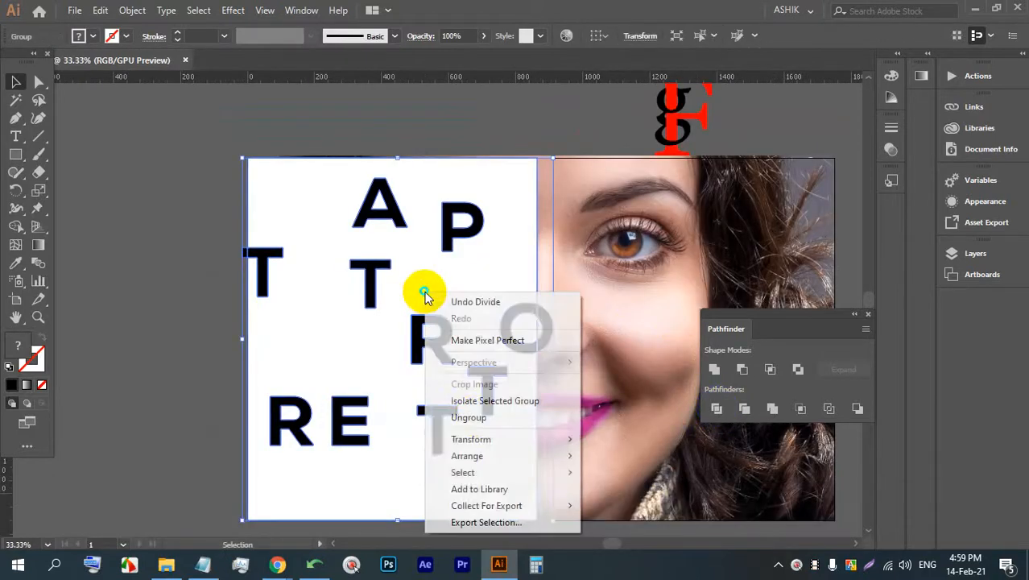
{"action": "left_click", "coordinate": [475, 414]}
{"action": "left_click", "coordinate": [616, 371]}
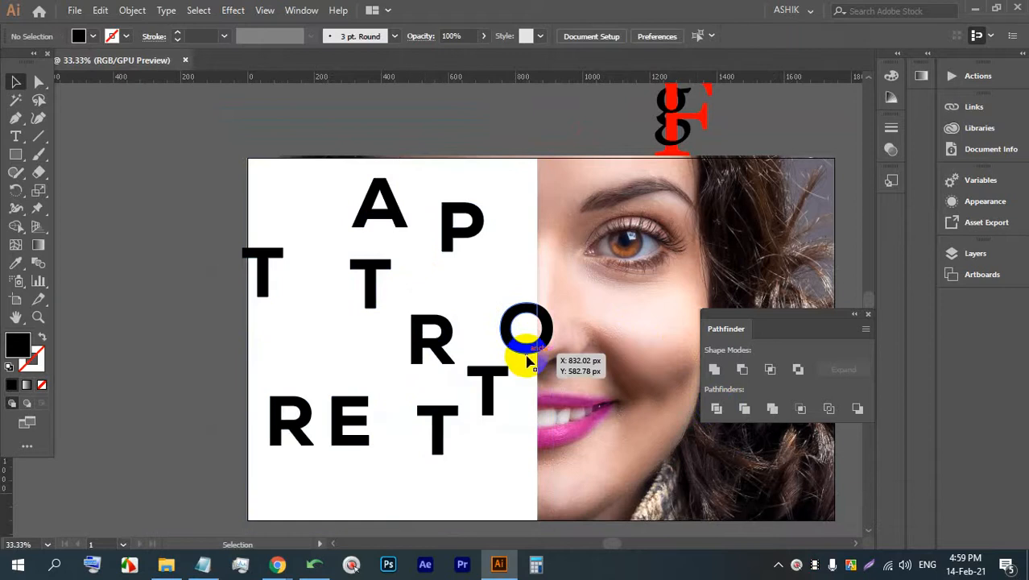
Delete the black O piece inside the rectangle and the R, T, P and A shapes in its middle and upper area
{"action": "key", "text": "BackSpace"}
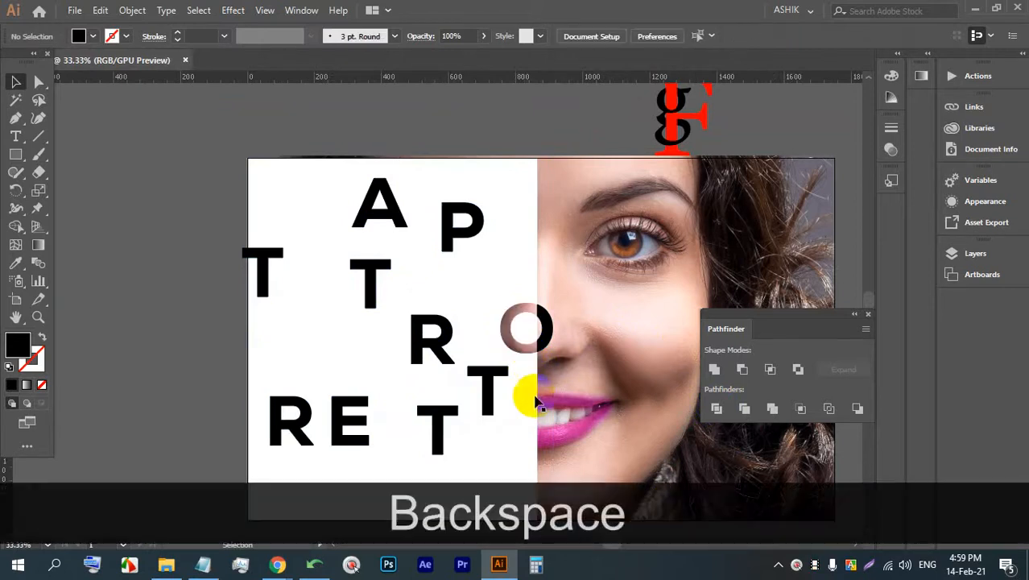
{"action": "left_click", "coordinate": [417, 343]}
{"action": "key", "text": "BackSpace"}
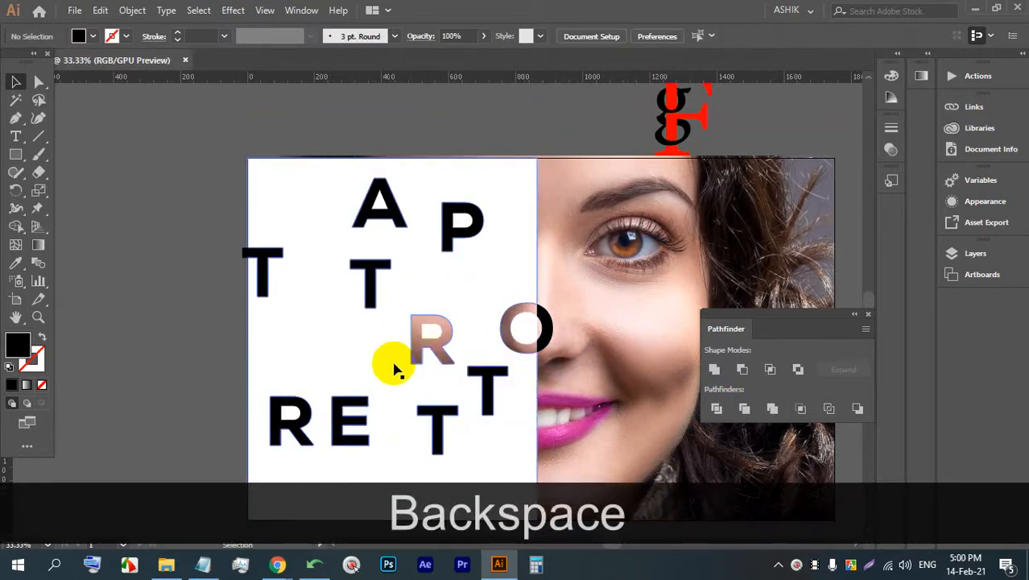
{"action": "left_click", "coordinate": [370, 300]}
{"action": "key", "text": "BackSpace"}
{"action": "left_click", "coordinate": [459, 226]}
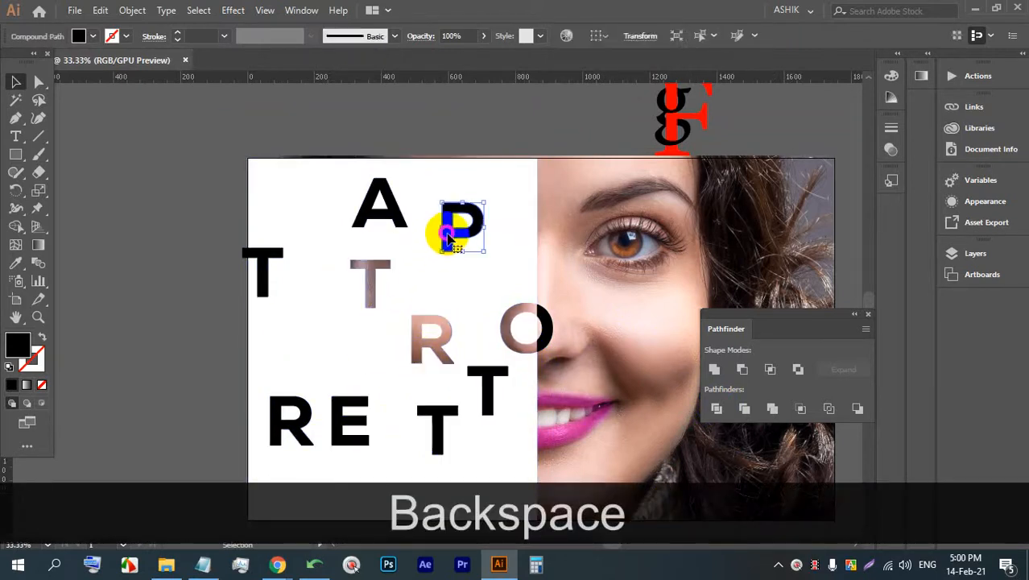
{"action": "key", "text": "BackSpace"}
{"action": "left_click", "coordinate": [394, 205]}
{"action": "key", "text": "BackSpace"}
Delete the black T, T, E and R shapes in the rectangle's lower area and the T at its outer edge
{"action": "scroll", "coordinate": [415, 266], "scroll_direction": "down", "scroll_amount": 2}
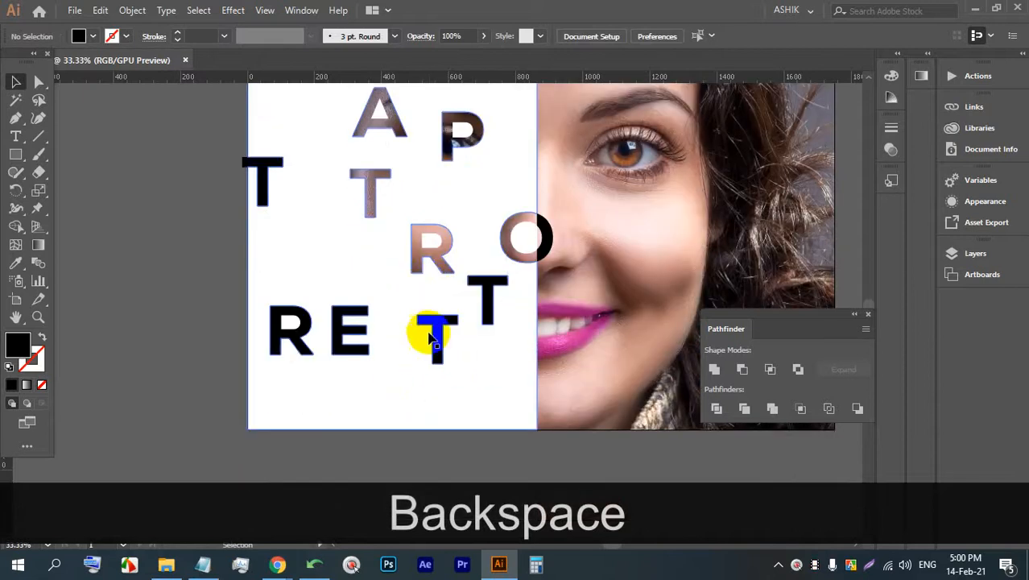
{"action": "left_click", "coordinate": [429, 334]}
{"action": "key", "text": "BackSpace"}
{"action": "left_click", "coordinate": [488, 310]}
{"action": "key", "text": "BackSpace"}
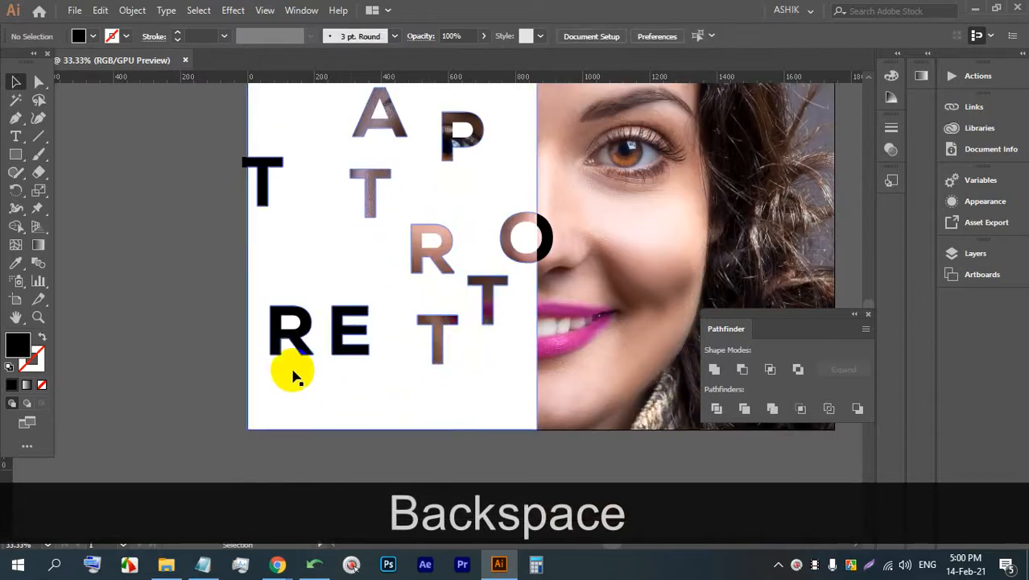
{"action": "left_click", "coordinate": [337, 343]}
{"action": "key", "text": "BackSpace"}
{"action": "left_click", "coordinate": [294, 341]}
{"action": "key", "text": "BackSpace"}
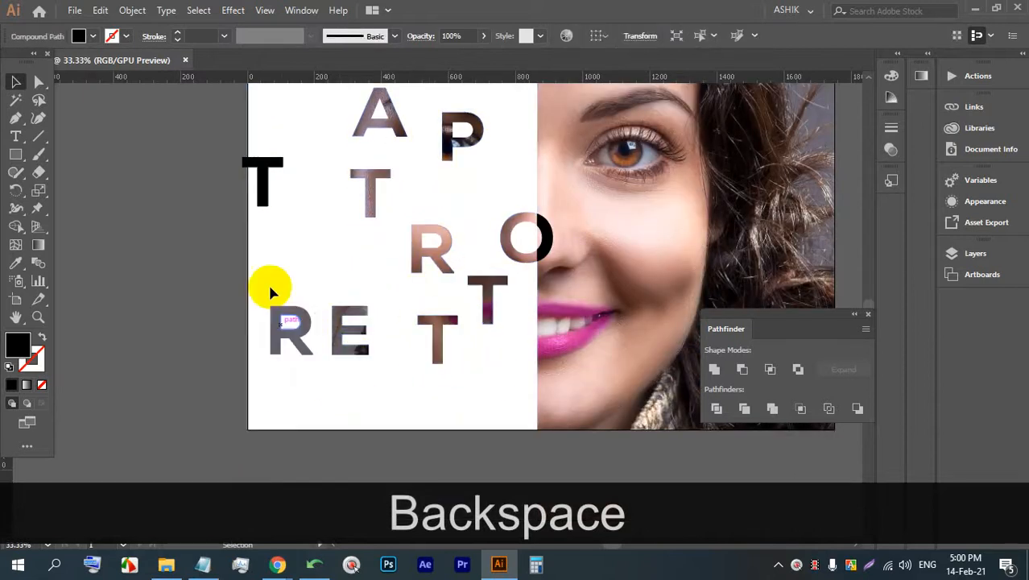
{"action": "left_click", "coordinate": [264, 201]}
{"action": "key", "text": "BackSpace"}
Delete the leftover black part of the O that extends beyond the white rectangle onto the portrait
{"action": "scroll", "coordinate": [346, 290], "scroll_direction": "up", "scroll_amount": 2}
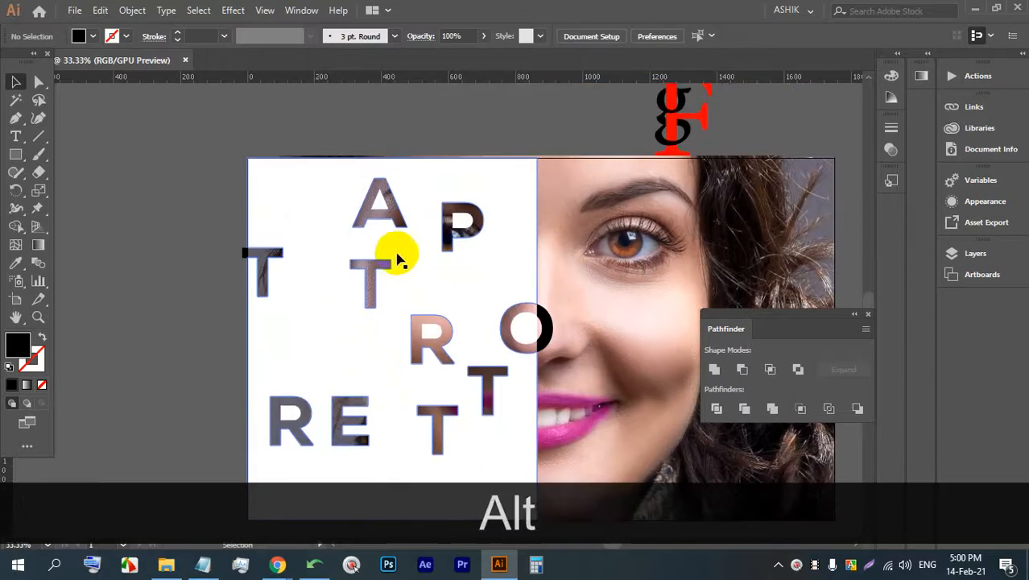
{"action": "scroll", "coordinate": [443, 278], "scroll_direction": "down", "scroll_amount": 2, "text": "alt"}
{"action": "scroll", "coordinate": [542, 305], "scroll_direction": "up", "scroll_amount": 1, "text": "alt"}
{"action": "scroll", "coordinate": [542, 299], "scroll_direction": "up", "scroll_amount": 1, "text": "alt"}
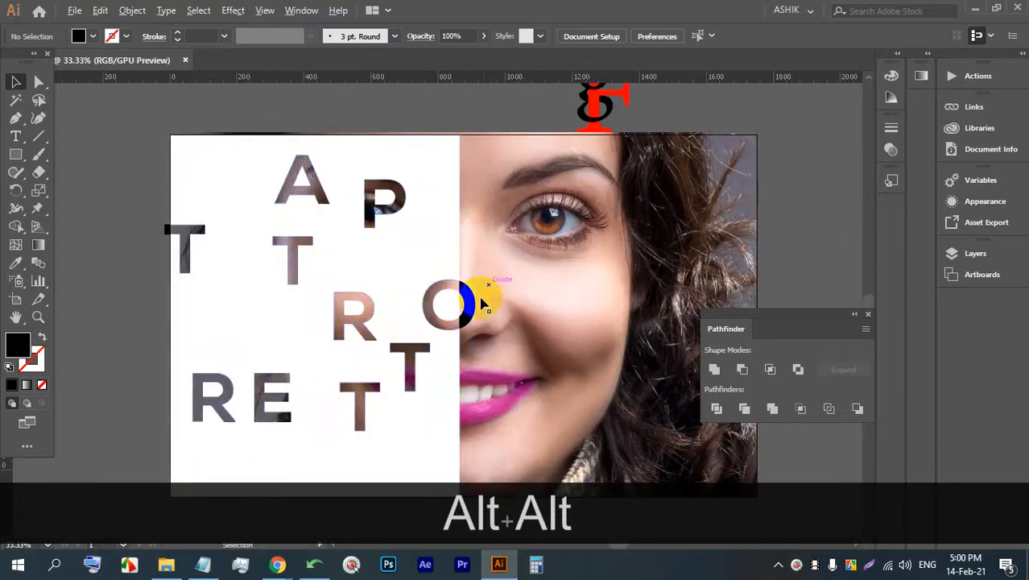
{"action": "scroll", "coordinate": [471, 302], "scroll_direction": "up", "scroll_amount": 2, "text": "alt"}
{"action": "key", "text": "BackSpace"}
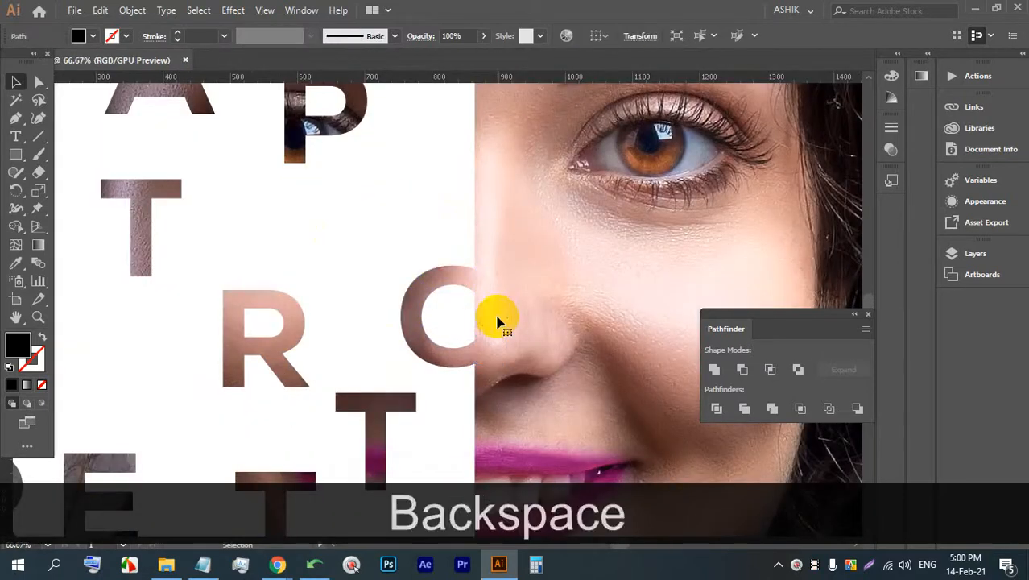
Delete the white rectangle with the letter cutouts and the leftover white inner shapes of the letters from the portrait
{"action": "scroll", "coordinate": [435, 306], "scroll_direction": "down", "scroll_amount": 3, "text": "alt"}
{"action": "scroll", "coordinate": [383, 322], "scroll_direction": "up", "scroll_amount": 1, "text": "alt"}
{"action": "key", "text": "alt"}
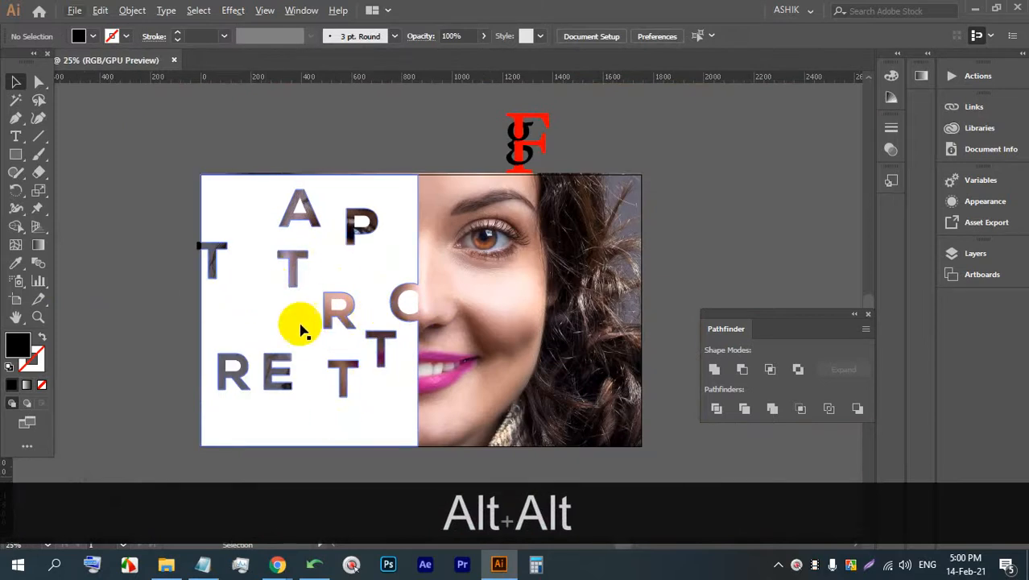
{"action": "left_click", "coordinate": [380, 383]}
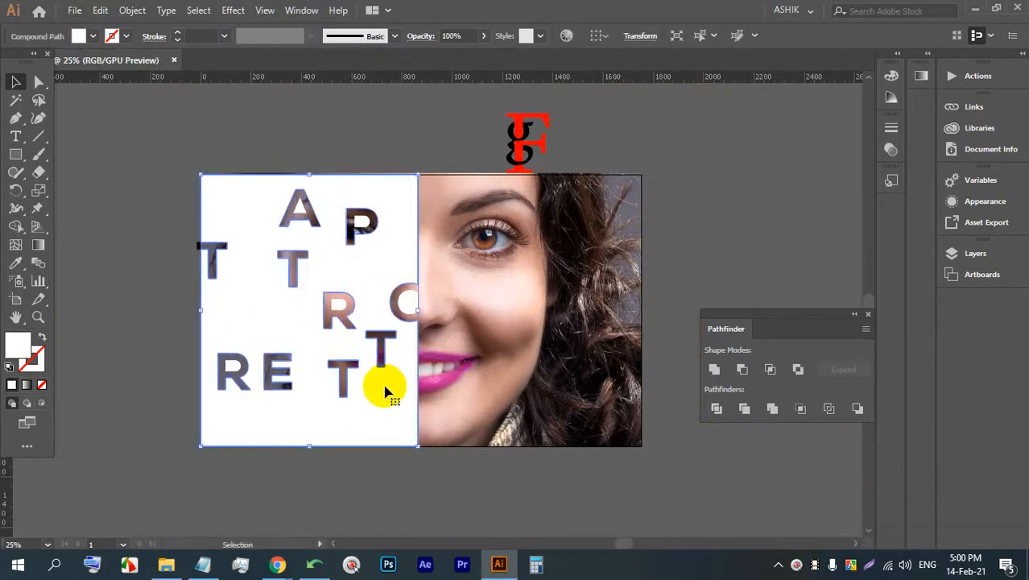
{"action": "key", "text": "BackSpace"}
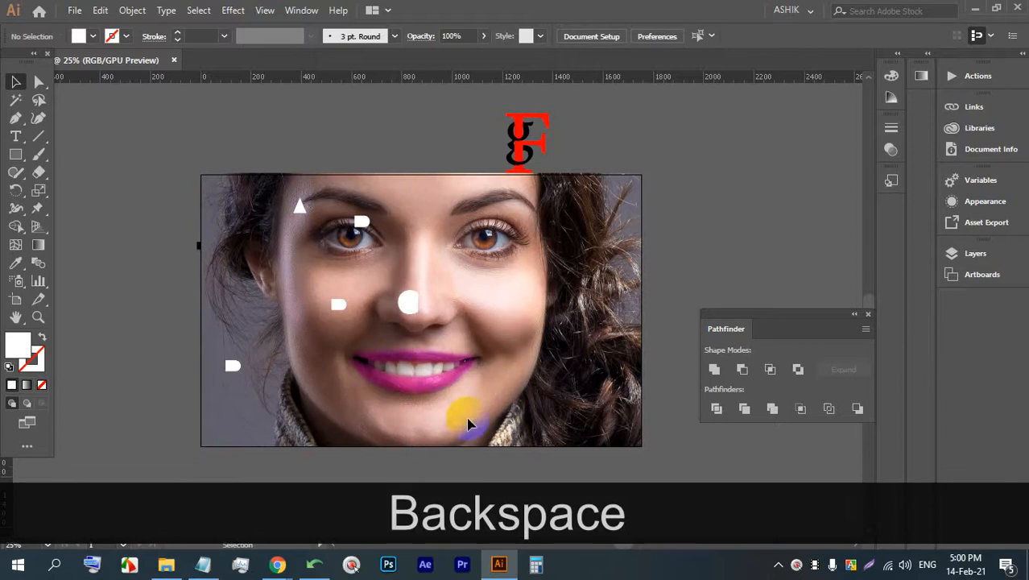
{"action": "left_click", "coordinate": [230, 240]}
{"action": "key", "text": "BackSpace"}
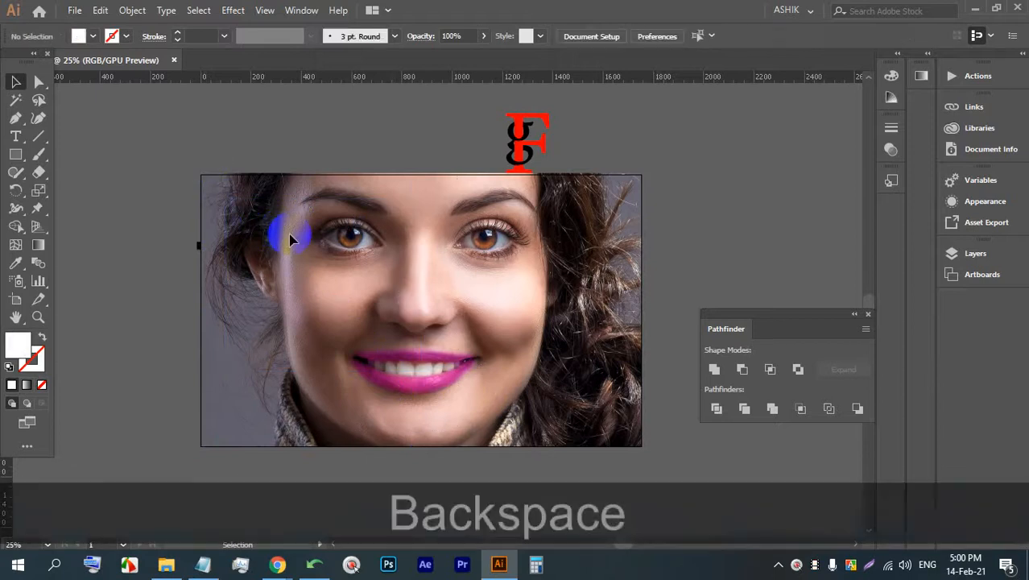
Start placing an image file and browse to the LEDP folder on the LEDP (E:) drive
{"action": "left_click", "coordinate": [74, 9]}
{"action": "left_click", "coordinate": [126, 256]}
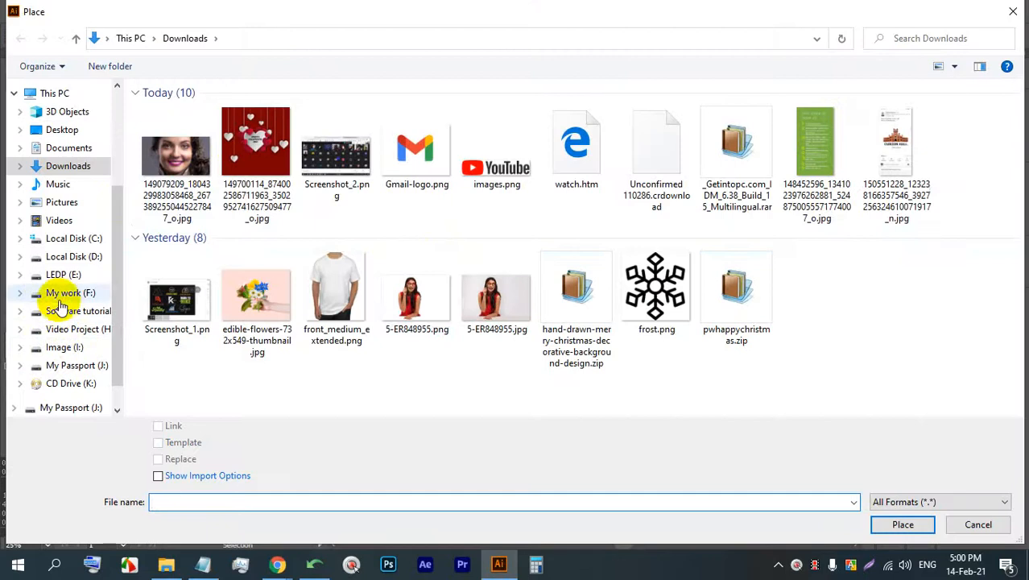
{"action": "left_click", "coordinate": [63, 274]}
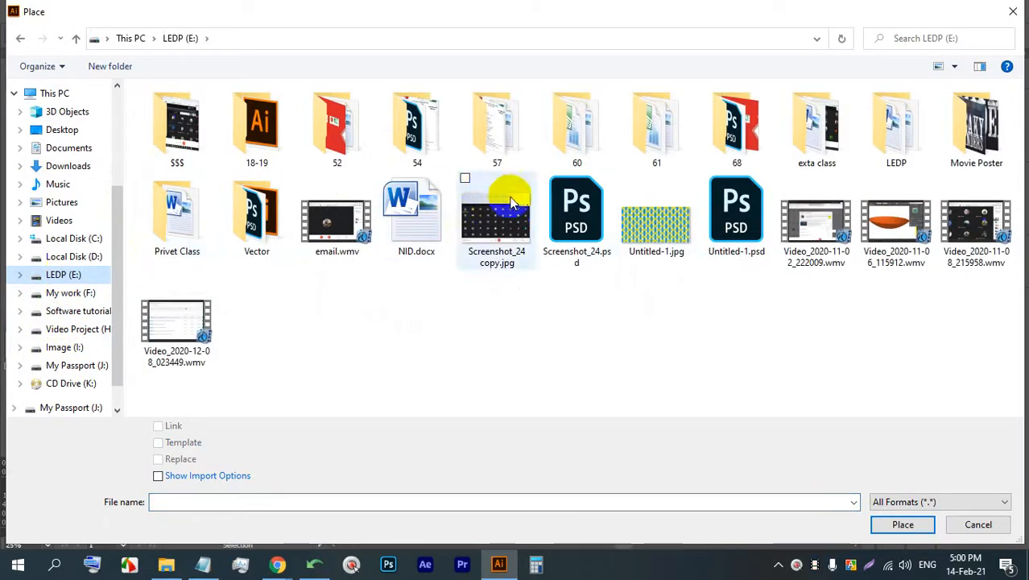
{"action": "double_click", "coordinate": [886, 155]}
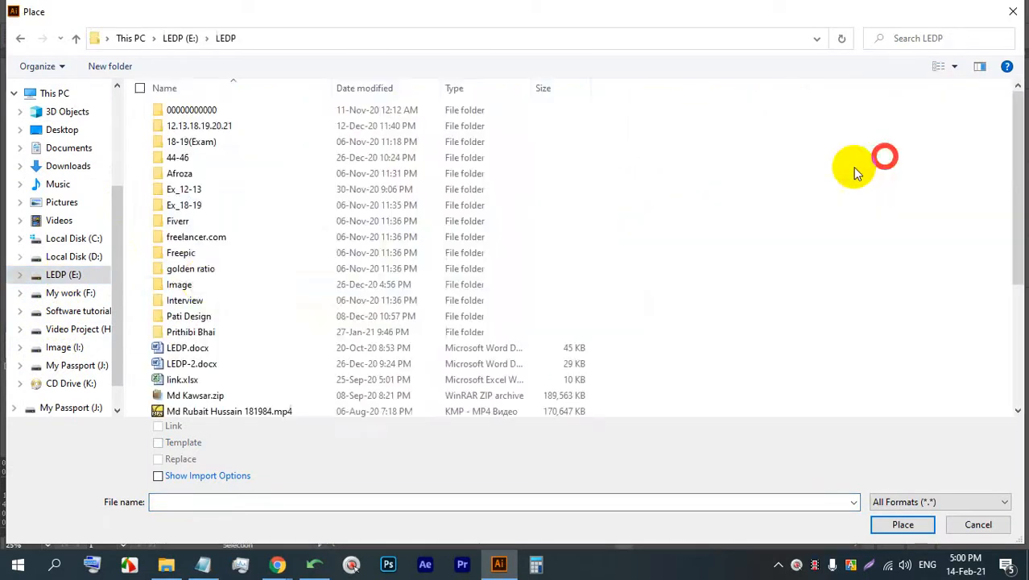
Place the lake temple photo from the Image folder over the portrait on the artboard and embed it
{"action": "double_click", "coordinate": [195, 285]}
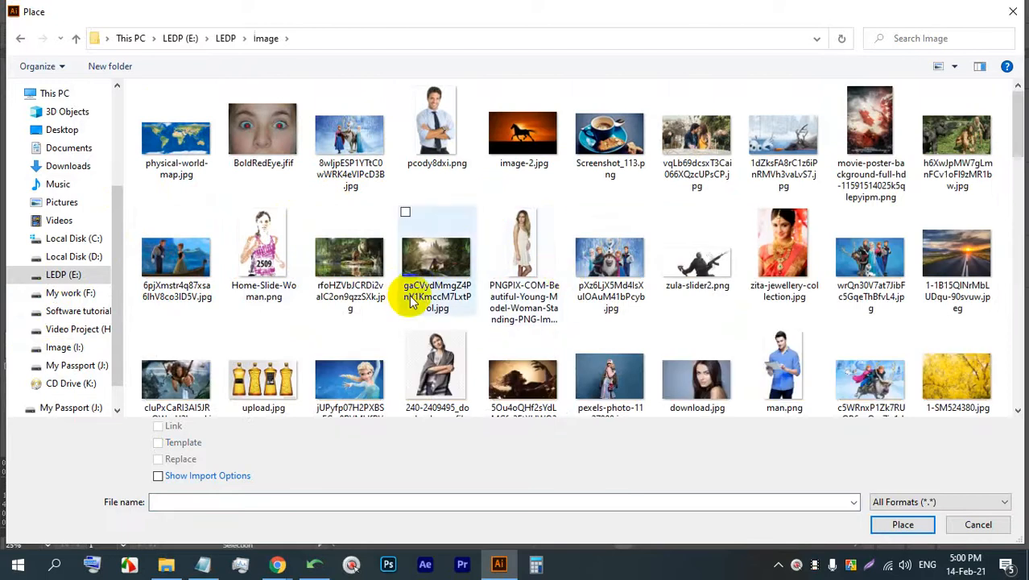
{"action": "scroll", "coordinate": [486, 322], "scroll_direction": "down", "scroll_amount": 1}
{"action": "scroll", "coordinate": [486, 322], "scroll_direction": "down", "scroll_amount": 2}
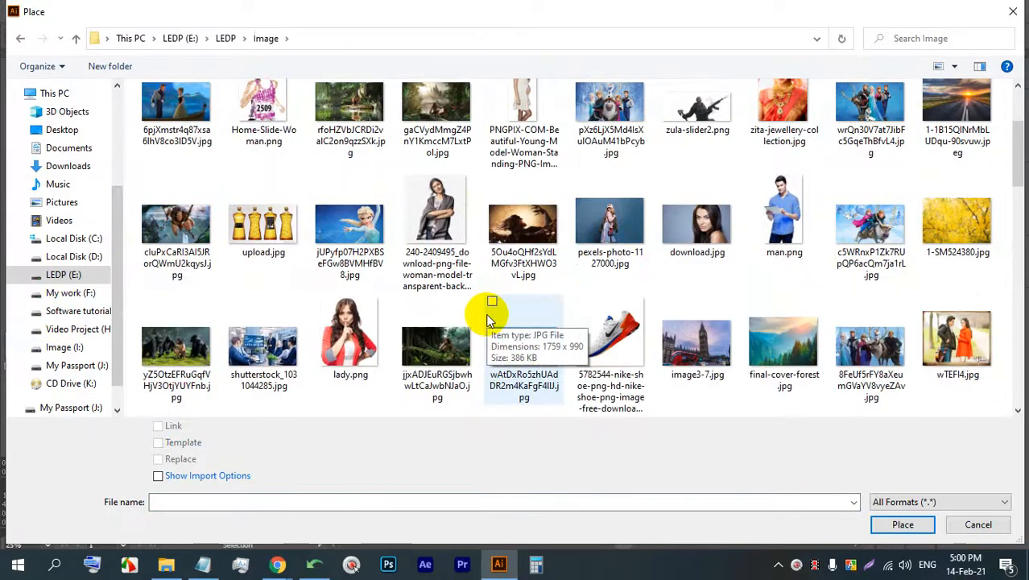
{"action": "scroll", "coordinate": [489, 316], "scroll_direction": "down", "scroll_amount": 2}
{"action": "scroll", "coordinate": [516, 310], "scroll_direction": "down", "scroll_amount": 2}
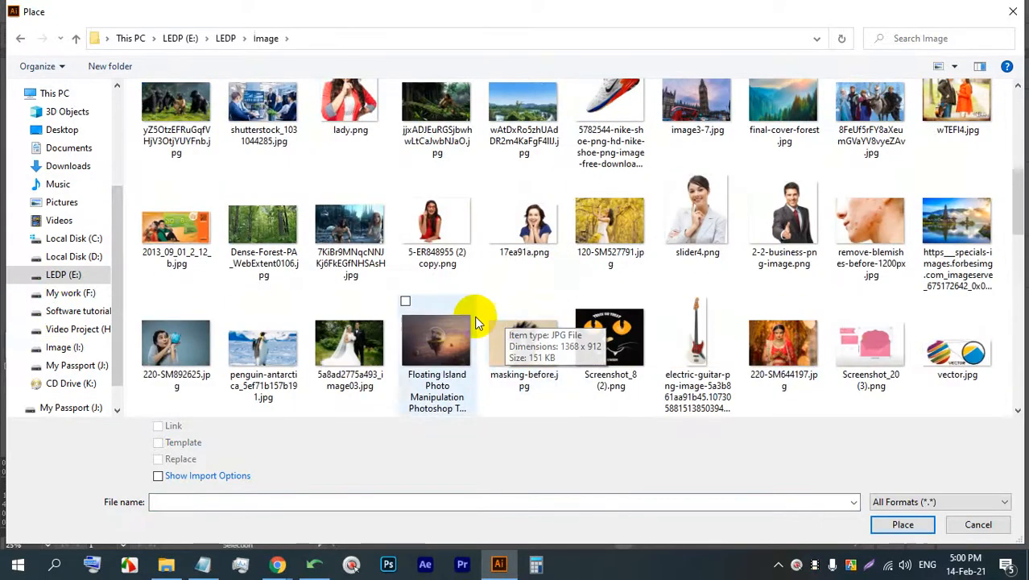
{"action": "scroll", "coordinate": [479, 314], "scroll_direction": "down", "scroll_amount": 8}
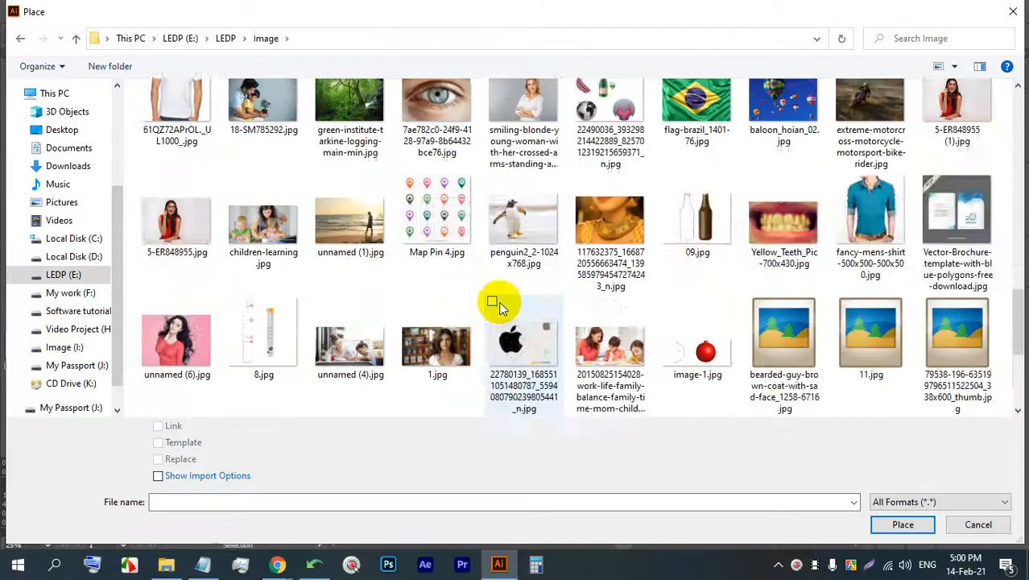
{"action": "scroll", "coordinate": [498, 301], "scroll_direction": "down", "scroll_amount": 4}
{"action": "scroll", "coordinate": [488, 310], "scroll_direction": "up", "scroll_amount": 3}
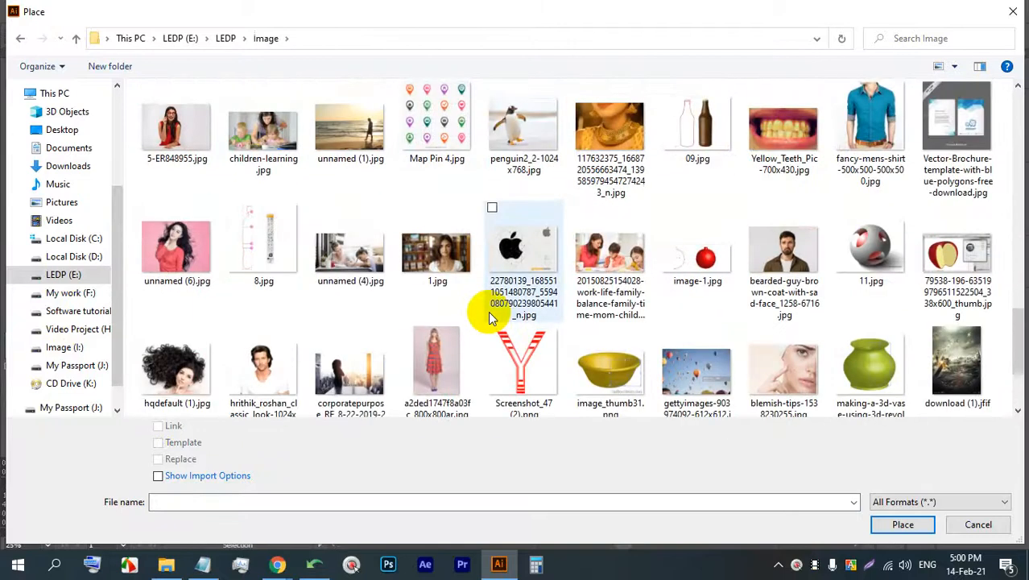
{"action": "scroll", "coordinate": [488, 311], "scroll_direction": "up", "scroll_amount": 6}
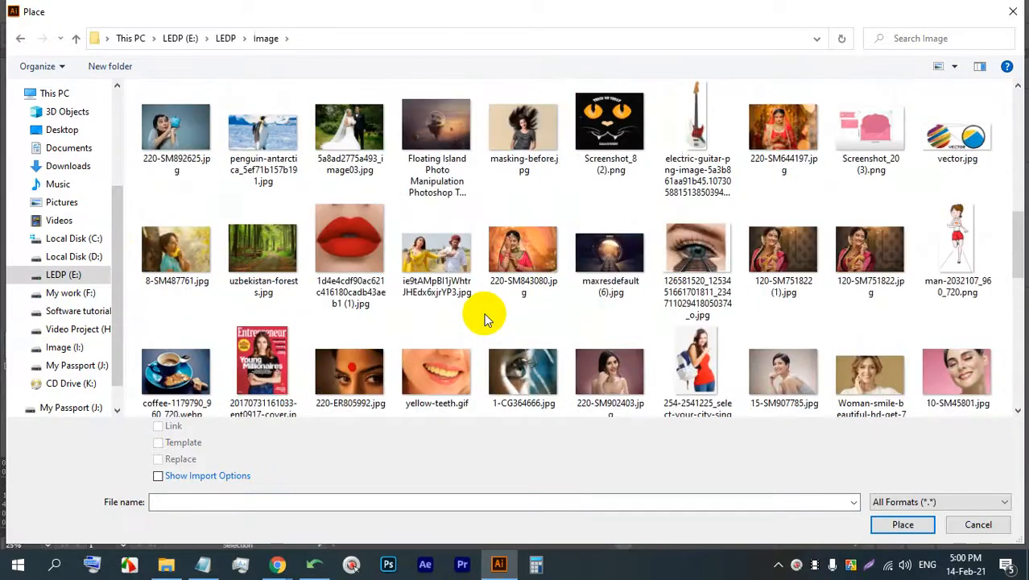
{"action": "scroll", "coordinate": [484, 319], "scroll_direction": "up", "scroll_amount": 5}
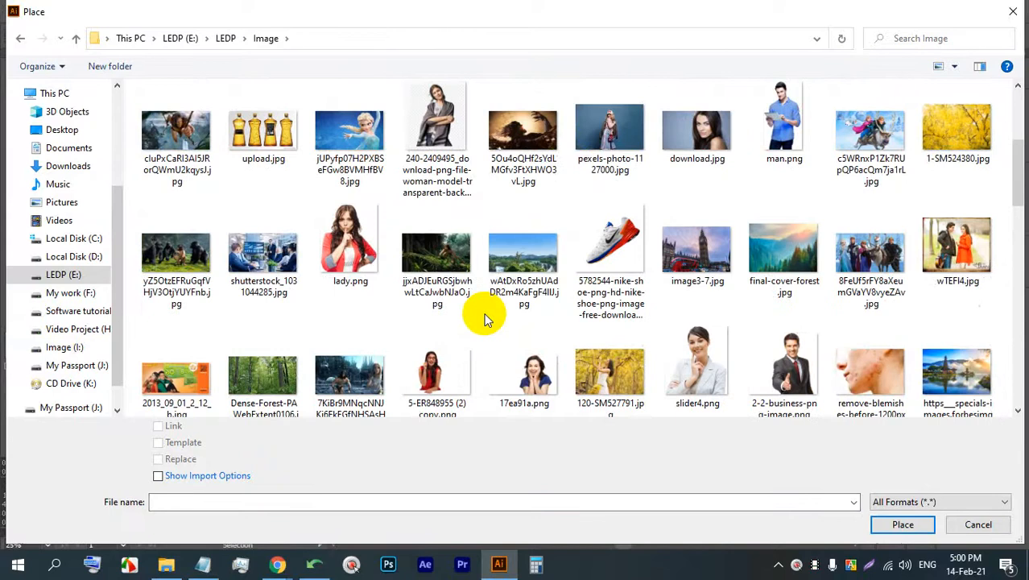
{"action": "scroll", "coordinate": [484, 319], "scroll_direction": "up", "scroll_amount": 3}
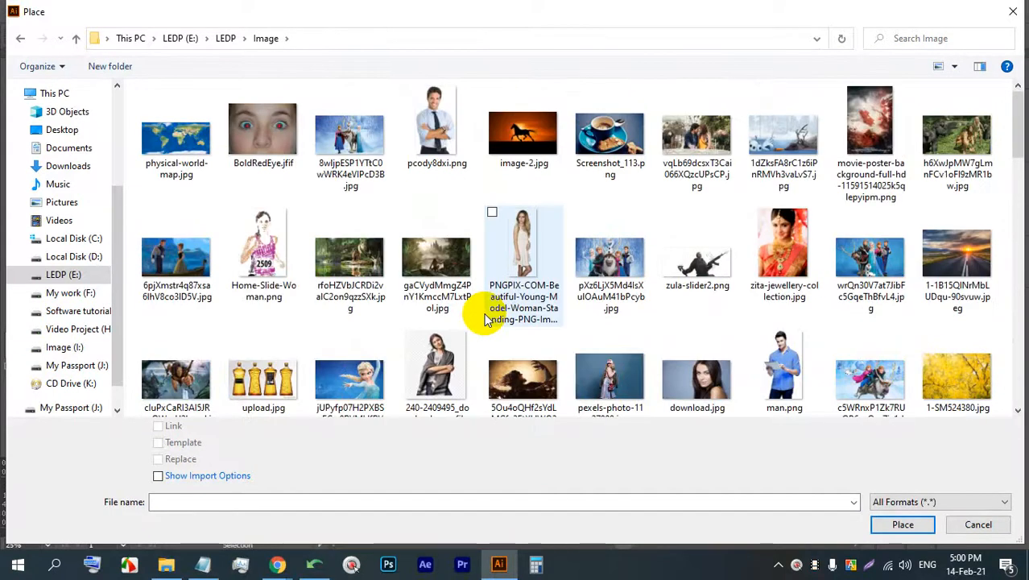
{"action": "scroll", "coordinate": [486, 319], "scroll_direction": "down", "scroll_amount": 4}
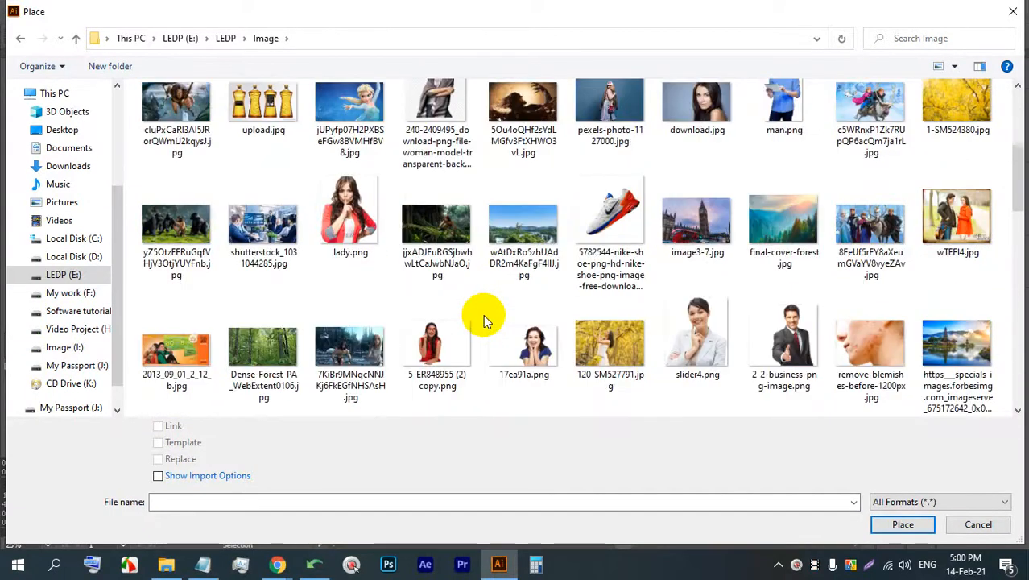
{"action": "scroll", "coordinate": [483, 320], "scroll_direction": "down", "scroll_amount": 2}
{"action": "double_click", "coordinate": [957, 221]}
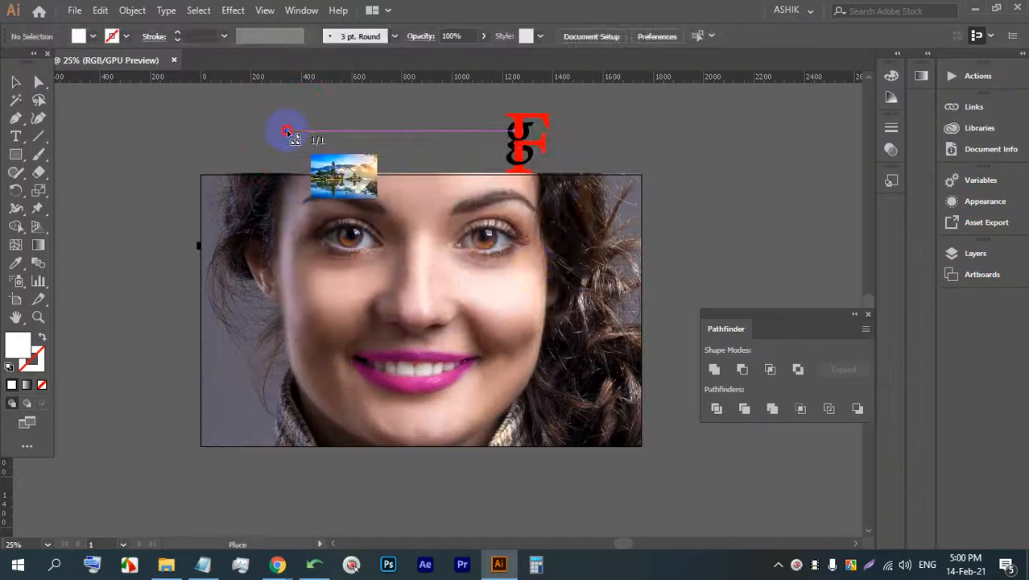
{"action": "left_click", "coordinate": [287, 130]}
{"action": "left_click", "coordinate": [252, 37]}
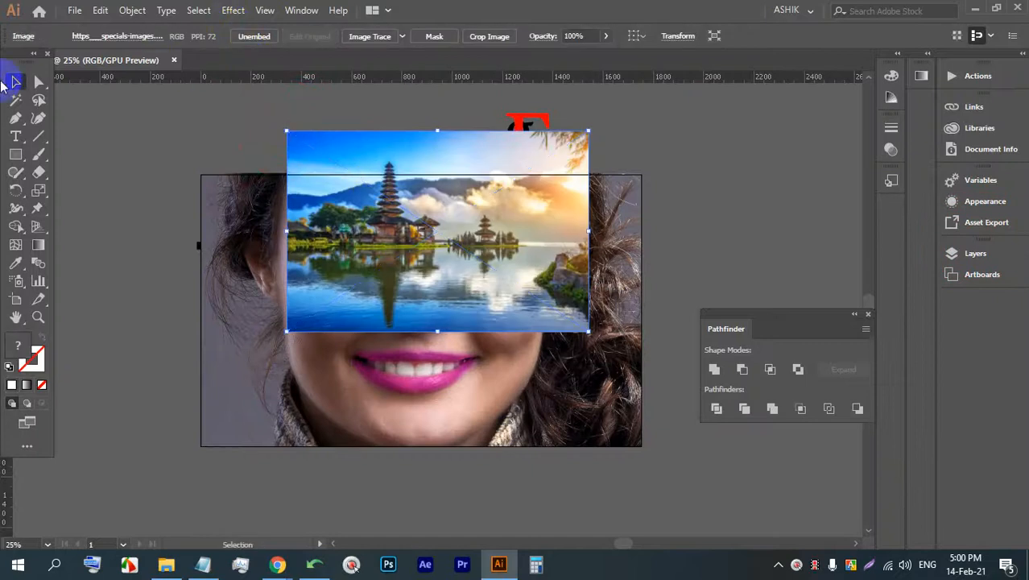
Unlock all objects and delete the clipped portrait photo from the artboard
{"action": "left_click", "coordinate": [290, 84]}
{"action": "key", "text": "ctrl+alt+2"}
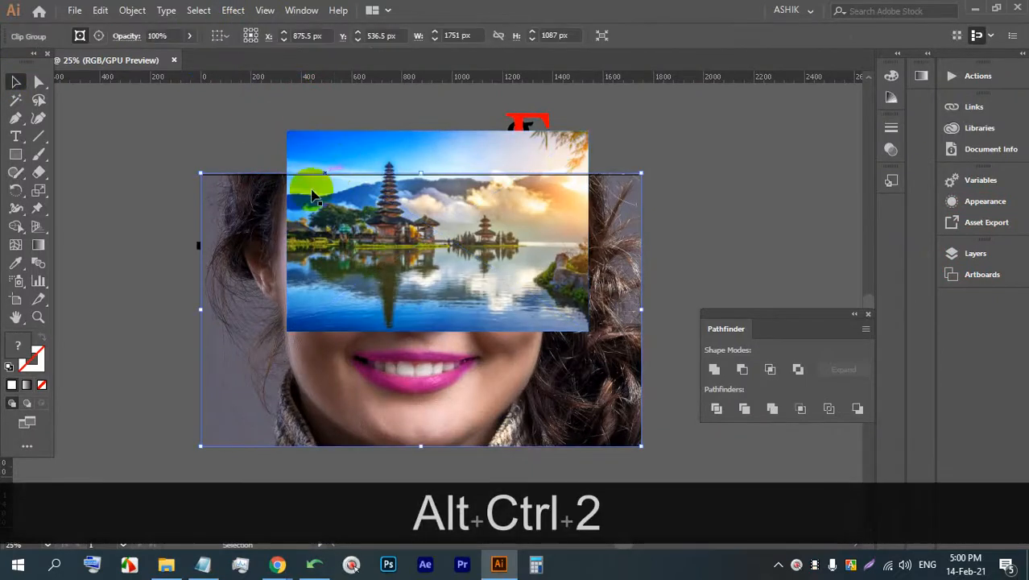
{"action": "key", "text": "BackSpace"}
Align the temple photo with the artboard's upper-left corner and scale it up to cover the whole artboard
{"action": "left_click_drag", "start_coordinate": [423, 254], "coordinate": [330, 306]}
{"action": "left_click", "coordinate": [476, 362]}
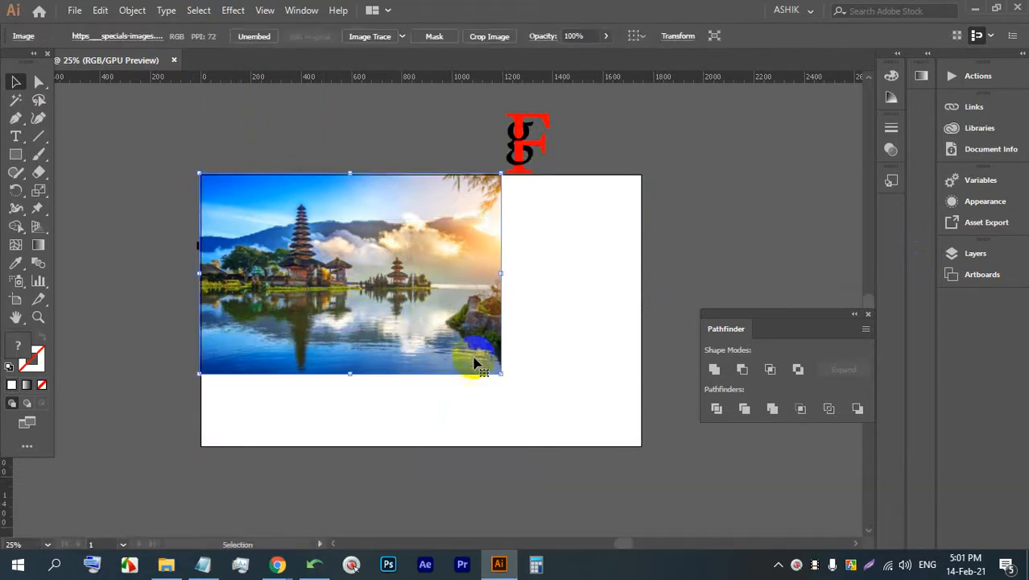
{"action": "left_click_drag", "start_coordinate": [501, 370], "coordinate": [642, 467]}
{"action": "left_click_drag", "start_coordinate": [489, 421], "coordinate": [491, 400]}
{"action": "left_click", "coordinate": [678, 315]}
Add a "Lorem ipsum" point text over the photo and enlarge it proportionally to about 130 pt
{"action": "scroll", "coordinate": [314, 310], "scroll_direction": "up", "scroll_amount": 1}
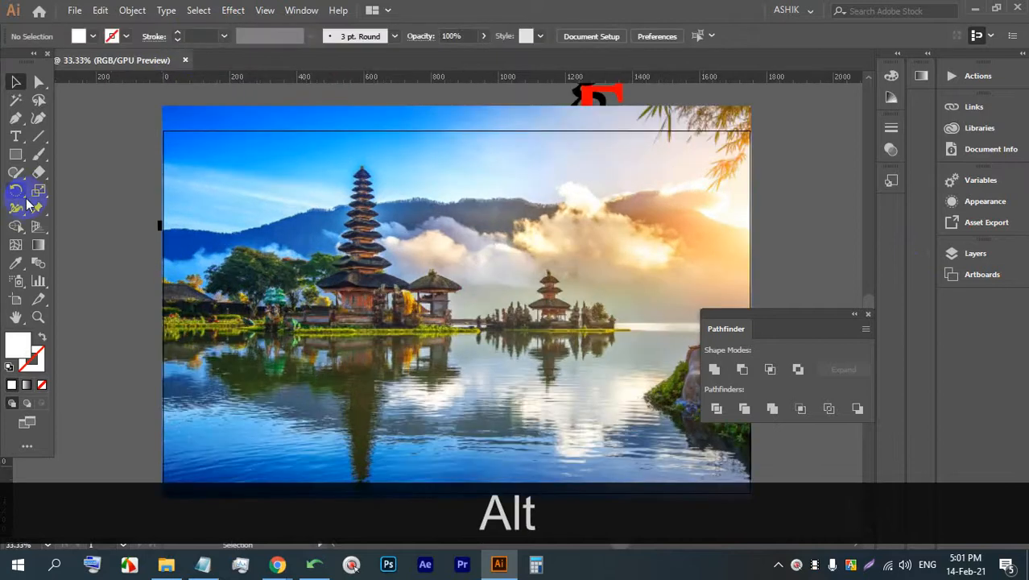
{"action": "left_click", "coordinate": [15, 136]}
{"action": "left_click", "coordinate": [275, 179]}
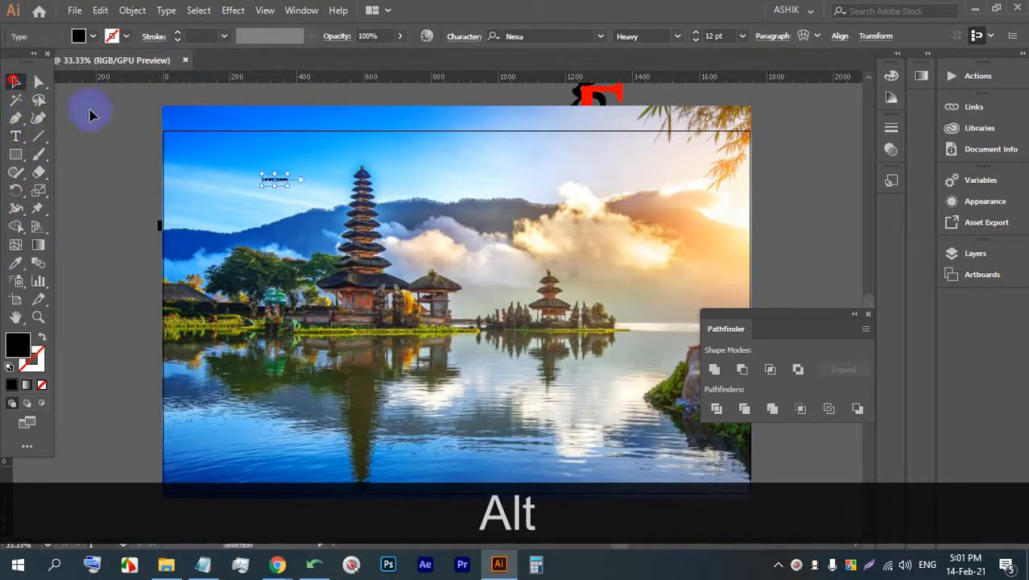
{"action": "left_click_drag", "start_coordinate": [288, 182], "coordinate": [534, 322]}
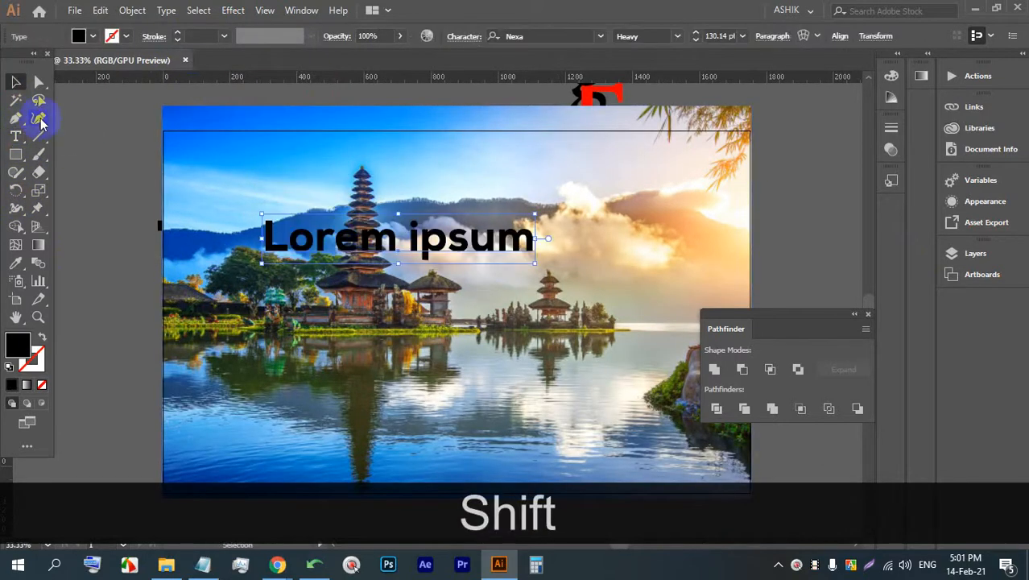
Add a second "Lorem ipsum" text below the first and enlarge it proportionally to about 86 pt
{"action": "left_click", "coordinate": [346, 304]}
{"action": "left_click", "coordinate": [15, 82]}
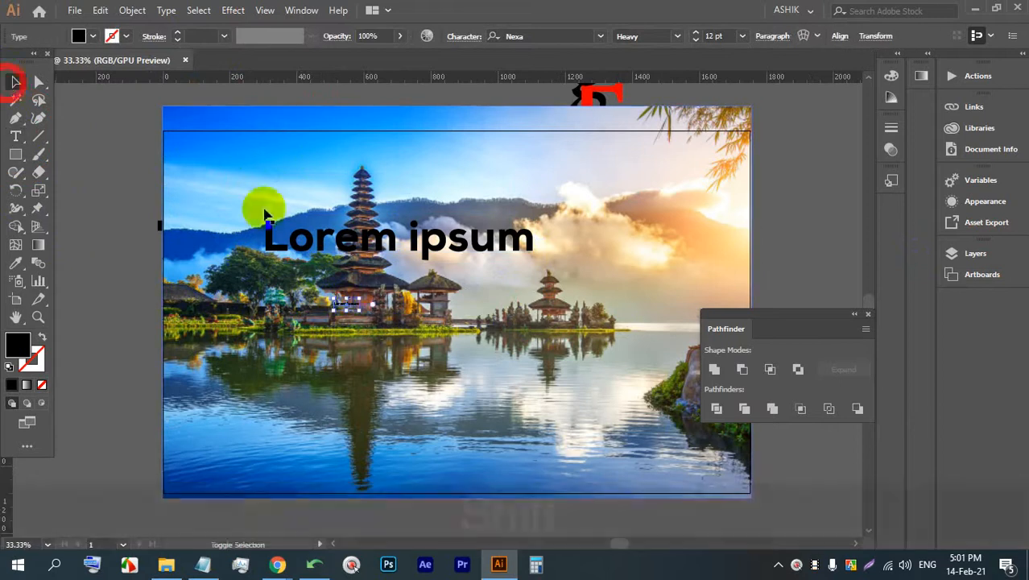
{"action": "left_click", "coordinate": [346, 303], "text": "shift"}
{"action": "left_click_drag", "start_coordinate": [356, 311], "coordinate": [516, 358]}
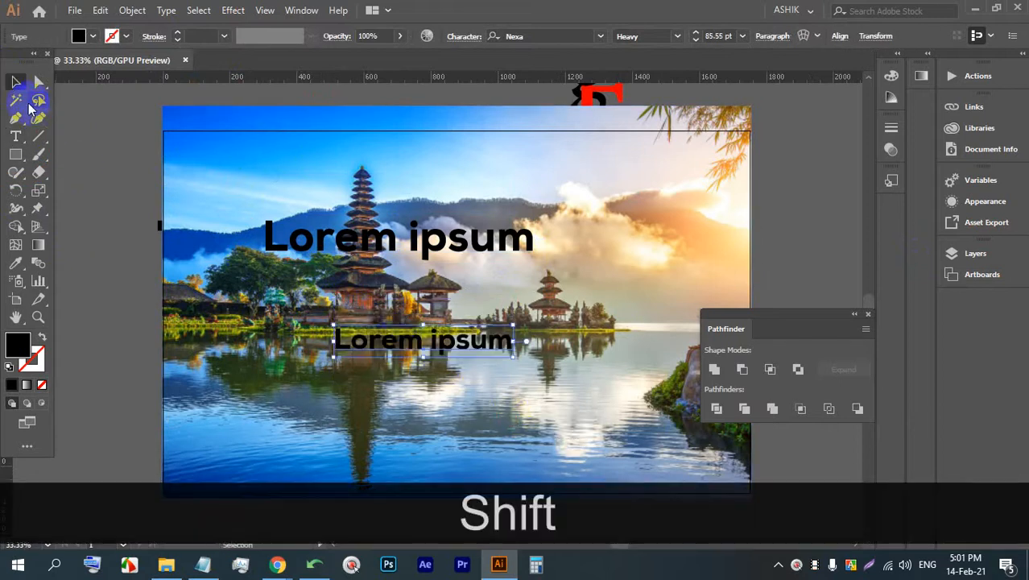
Try dragging a selection around the texts over the unlocked background photo, undoing each shift of the photo
{"action": "left_click_drag", "start_coordinate": [334, 311], "coordinate": [443, 311]}
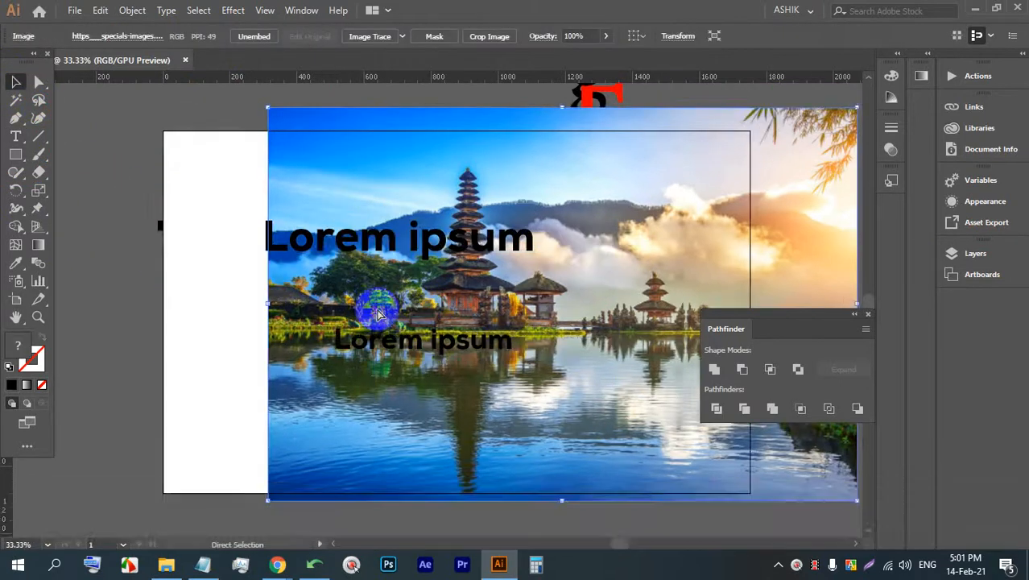
{"action": "key", "text": "ctrl+z"}
{"action": "left_click_drag", "start_coordinate": [520, 338], "coordinate": [402, 227]}
{"action": "key", "text": "ctrl+z"}
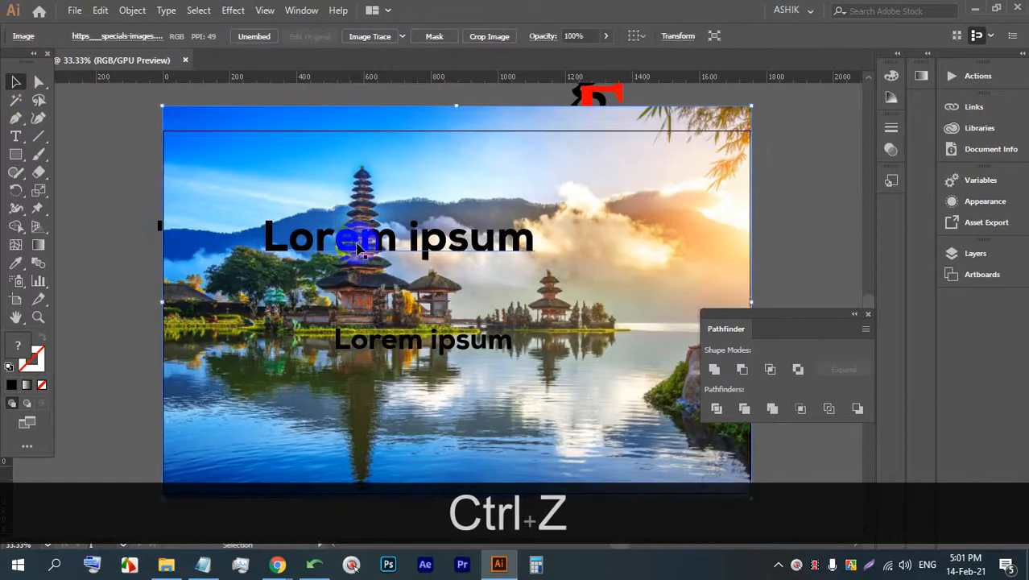
{"action": "left_click_drag", "start_coordinate": [262, 156], "coordinate": [422, 123]}
{"action": "key", "text": "ctrl+z"}
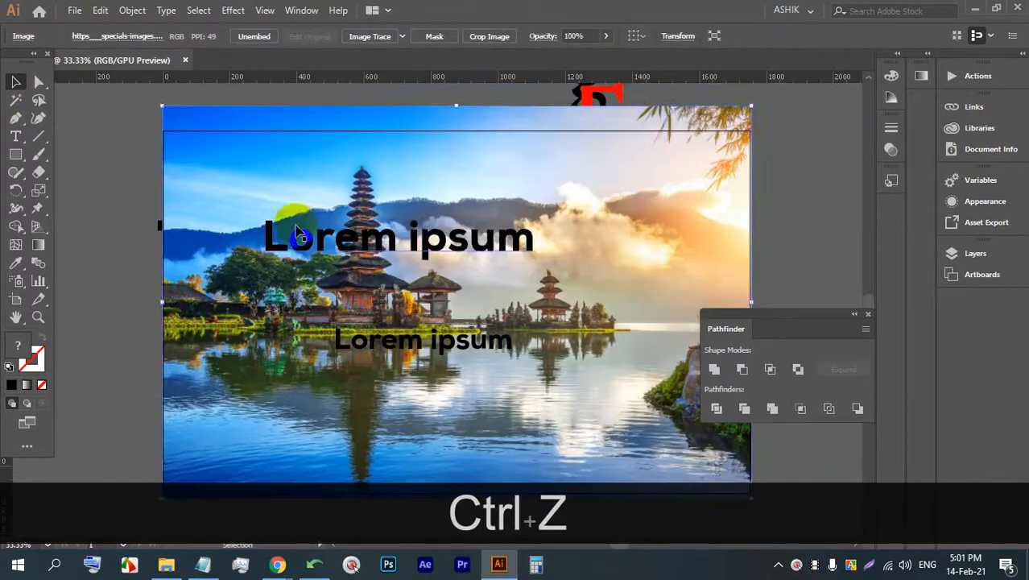
{"action": "left_click", "coordinate": [372, 227]}
{"action": "key", "text": "ctrl+z"}
{"action": "left_click_drag", "start_coordinate": [334, 178], "coordinate": [236, 195]}
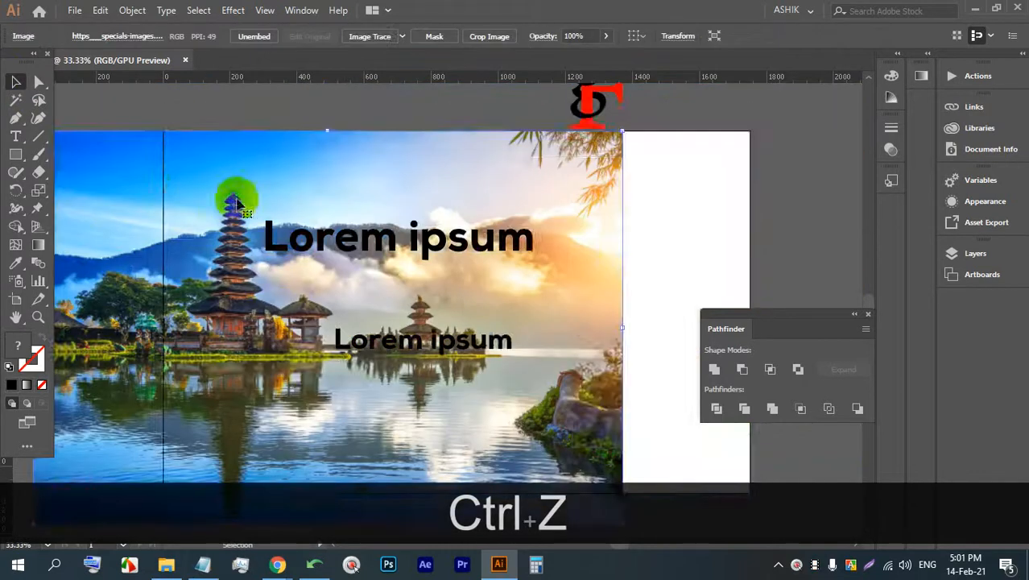
{"action": "key", "text": "ctrl+z"}
Lock the background temple photo in place
{"action": "scroll", "coordinate": [334, 256], "scroll_direction": "down", "scroll_amount": 1}
{"action": "scroll", "coordinate": [407, 255], "scroll_direction": "up", "scroll_amount": 1}
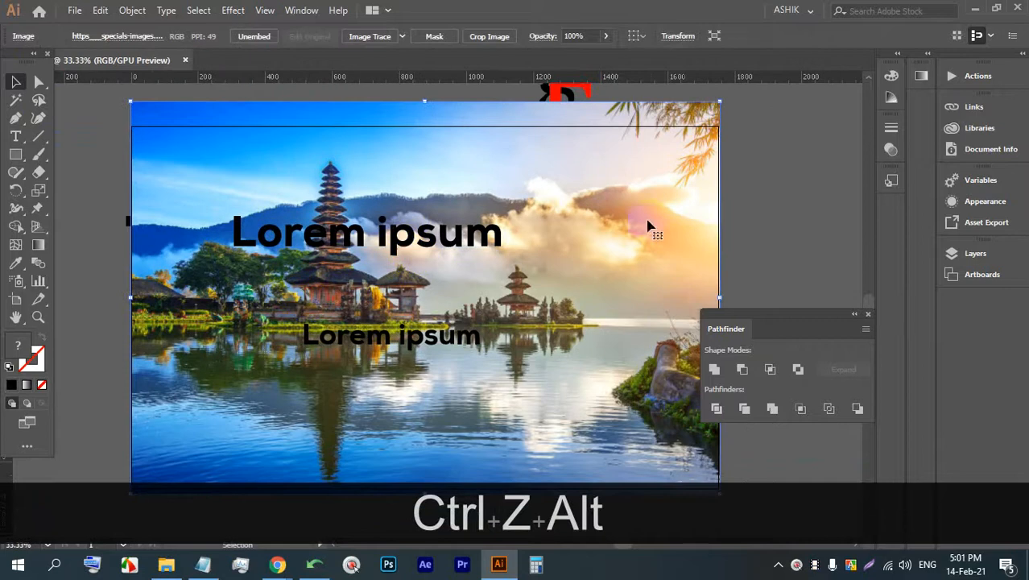
{"action": "left_click", "coordinate": [768, 203]}
{"action": "left_click", "coordinate": [653, 187]}
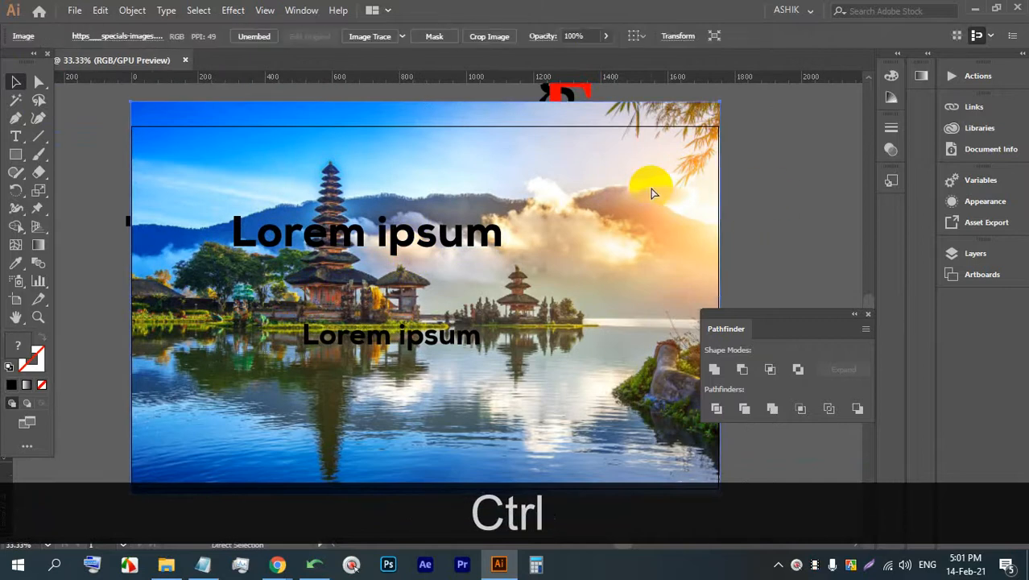
{"action": "key", "text": "ctrl+2"}
{"action": "left_click", "coordinate": [774, 176]}
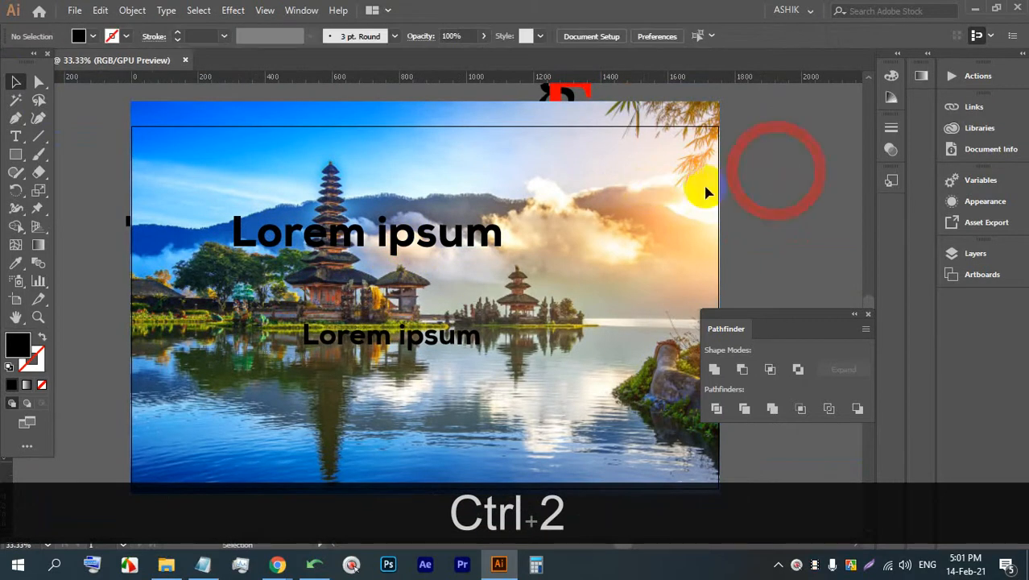
Test selecting and dragging at several spots on the locked background photo
{"action": "left_click", "coordinate": [641, 206]}
{"action": "left_click", "coordinate": [640, 203]}
{"action": "left_click", "coordinate": [437, 191]}
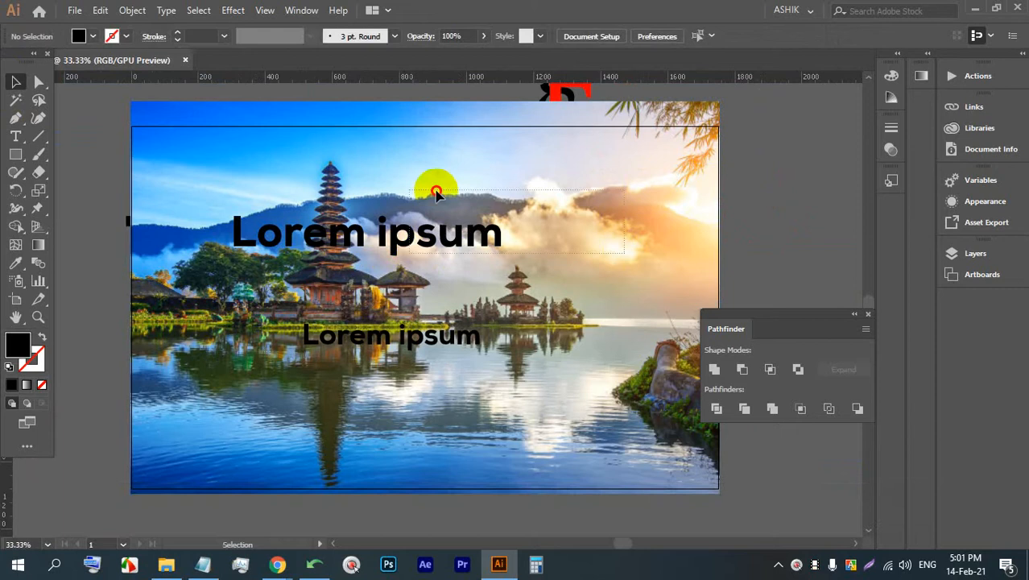
{"action": "left_click", "coordinate": [260, 192]}
{"action": "left_click", "coordinate": [185, 260]}
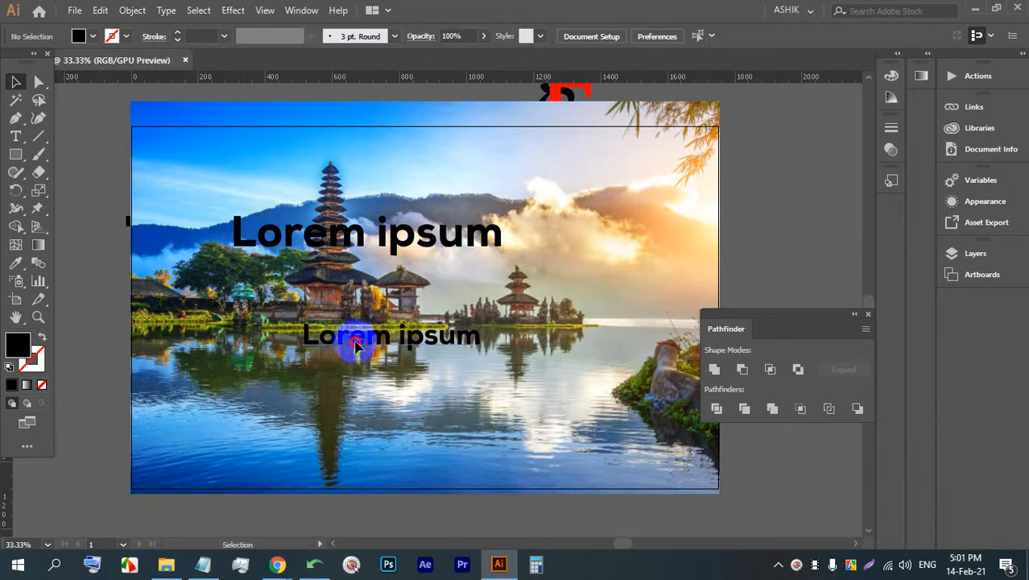
Move the smaller "Lorem ipsum" text to the artboard's upper-left area and enlarge it to about 137 pt
{"action": "left_click_drag", "start_coordinate": [354, 343], "coordinate": [229, 165]}
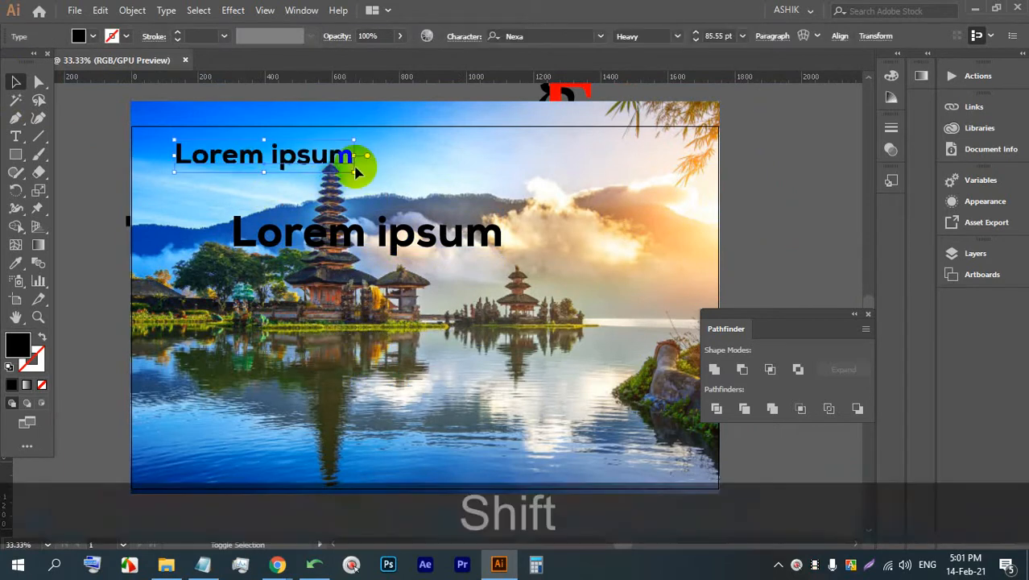
{"action": "left_click_drag", "start_coordinate": [353, 173], "coordinate": [330, 158]}
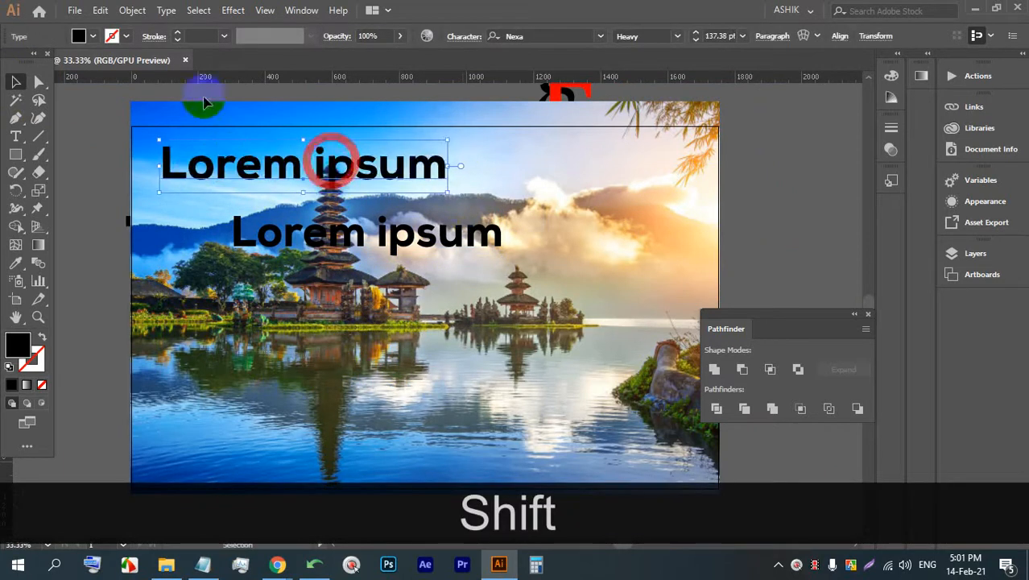
Fill the upper "Lorem ipsum" text with white and lock it, testing the lock by dragging across it
{"action": "left_click", "coordinate": [108, 36]}
{"action": "left_click", "coordinate": [32, 63]}
{"action": "scroll", "coordinate": [141, 143], "scroll_direction": "up", "scroll_amount": 2}
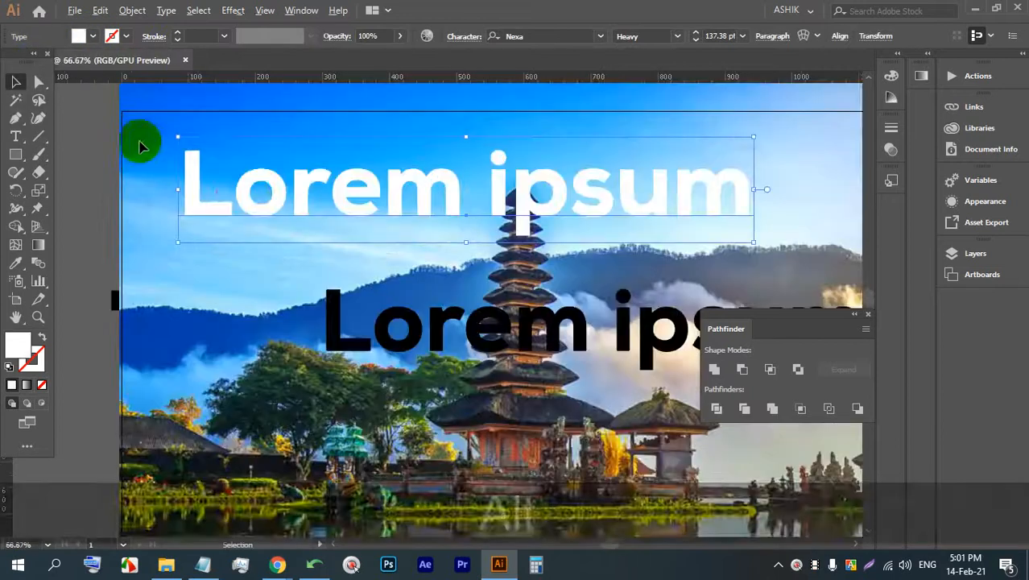
{"action": "key", "text": "ctrl+2"}
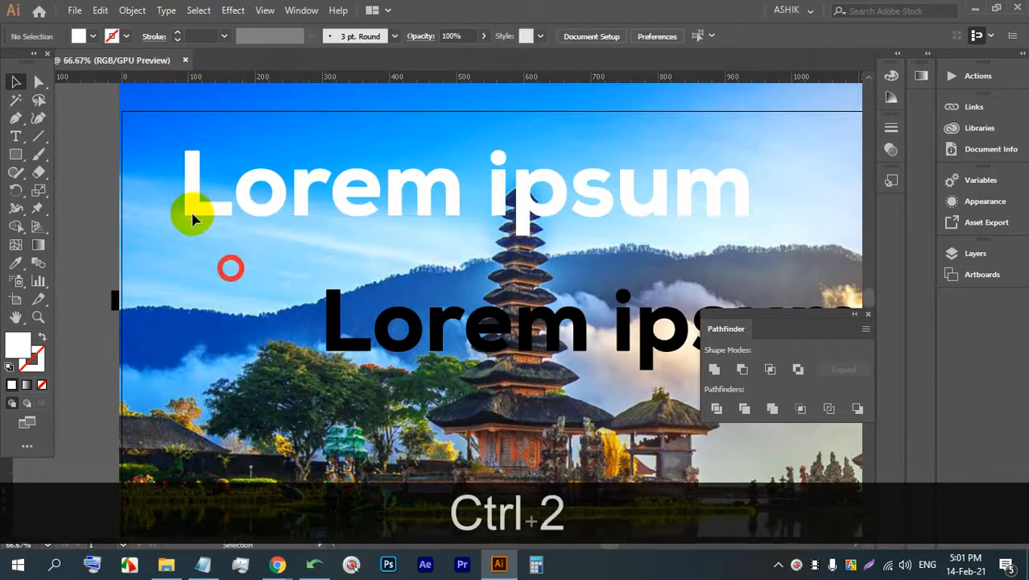
{"action": "left_click_drag", "start_coordinate": [356, 285], "coordinate": [354, 286]}
{"action": "left_click_drag", "start_coordinate": [155, 144], "coordinate": [349, 276]}
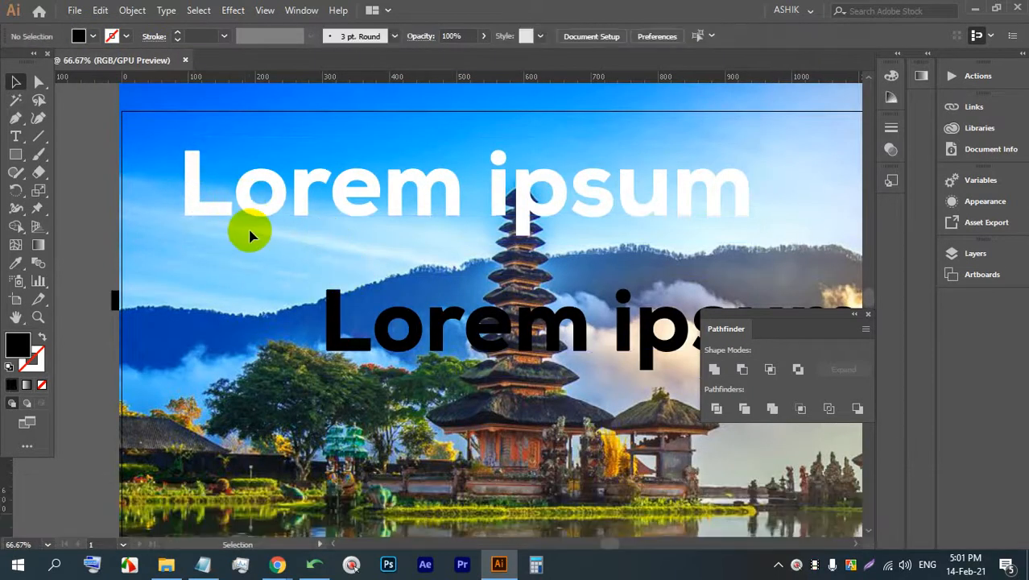
Move the black "Lorem ipsum" text behind the locked white one, offset slightly to its left like a shadow
{"action": "left_click_drag", "start_coordinate": [409, 330], "coordinate": [304, 235]}
{"action": "left_click_drag", "start_coordinate": [304, 235], "coordinate": [259, 199]}
{"action": "scroll", "coordinate": [200, 178], "scroll_direction": "up", "scroll_amount": 1}
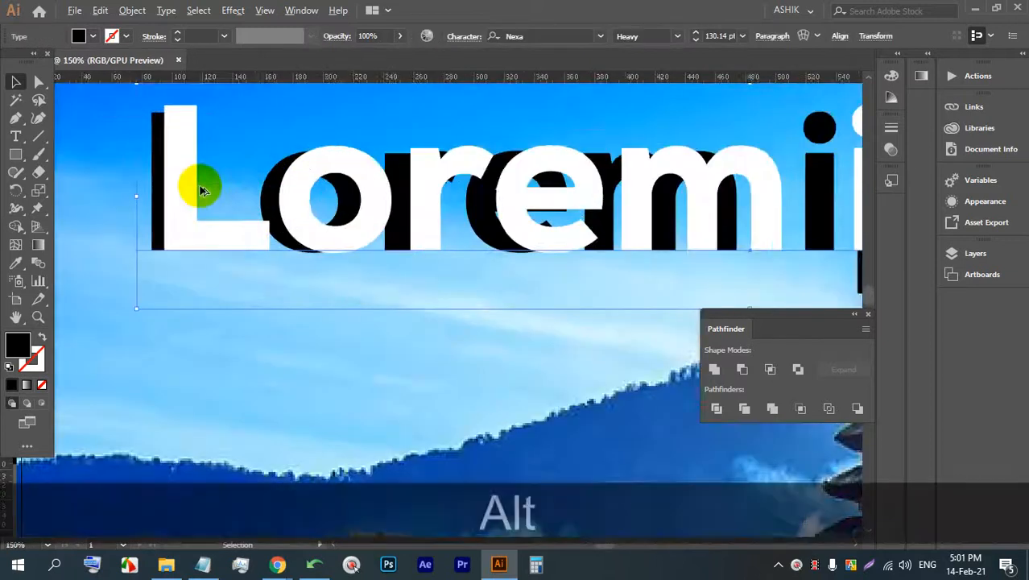
{"action": "scroll", "coordinate": [225, 202], "scroll_direction": "up", "scroll_amount": 2}
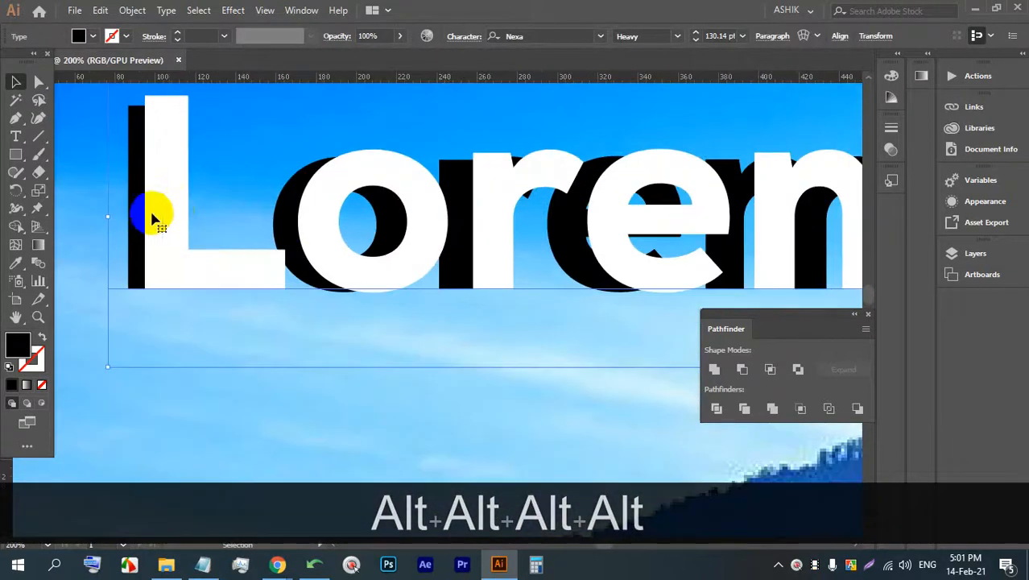
{"action": "left_click_drag", "start_coordinate": [142, 208], "coordinate": [143, 191]}
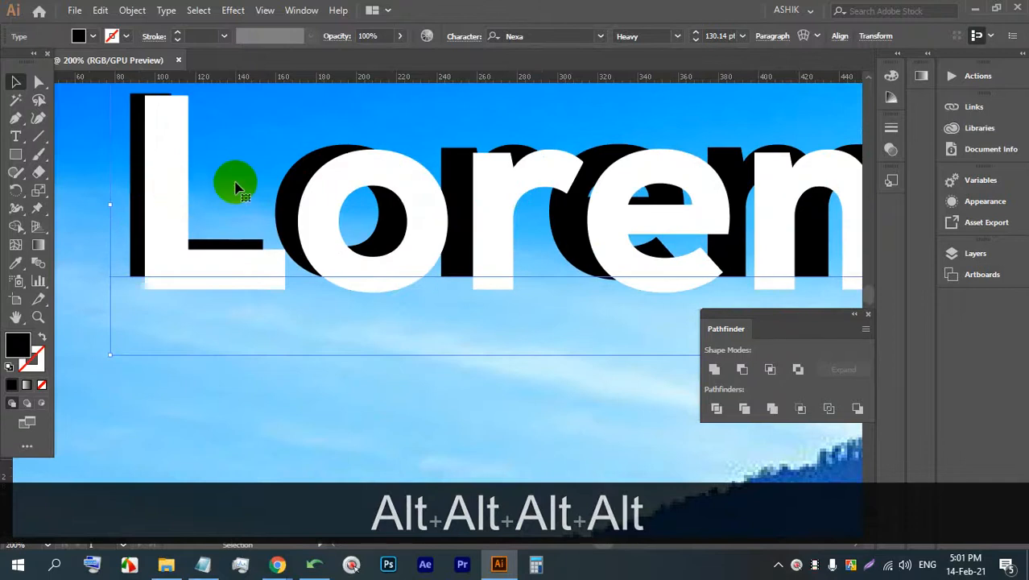
Hide the black "Lorem ipsum" shadow text and show all hidden objects again
{"action": "scroll", "coordinate": [219, 232], "scroll_direction": "down", "scroll_amount": 1}
{"action": "scroll", "coordinate": [219, 232], "scroll_direction": "down", "scroll_amount": 2}
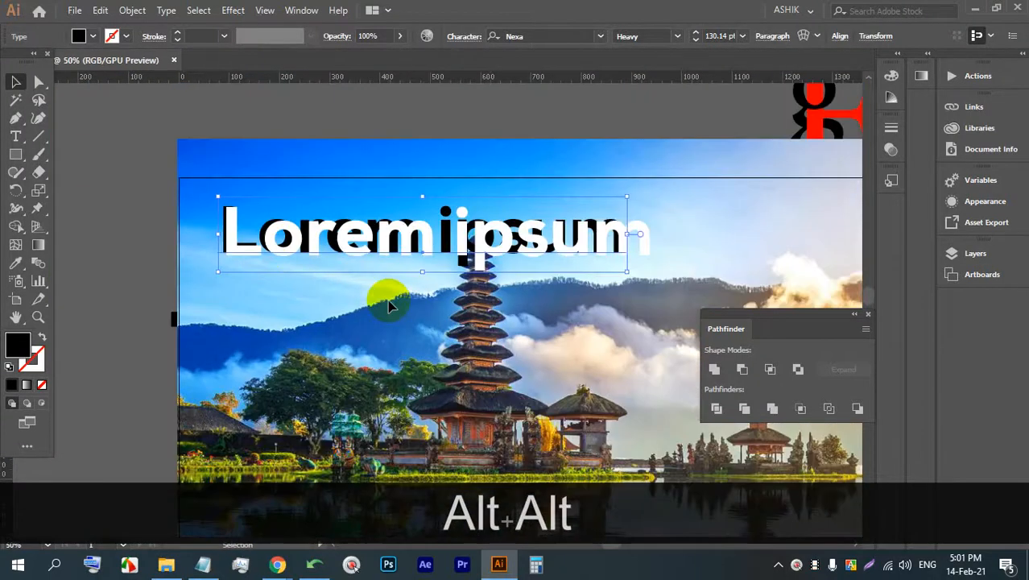
{"action": "key", "text": "ctrl"}
{"action": "key", "text": "ctrl+3"}
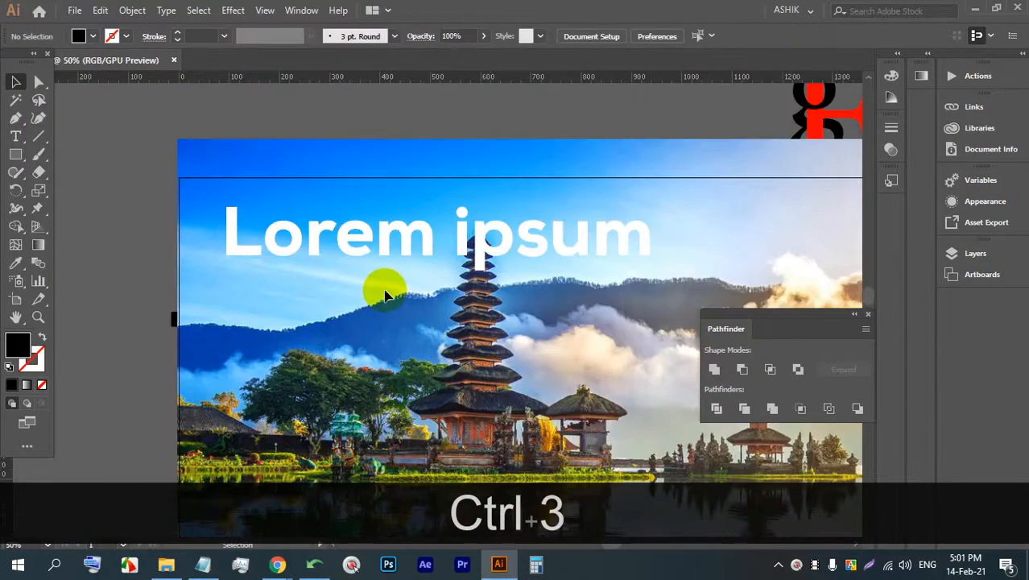
{"action": "scroll", "coordinate": [282, 216], "scroll_direction": "up", "scroll_amount": 2}
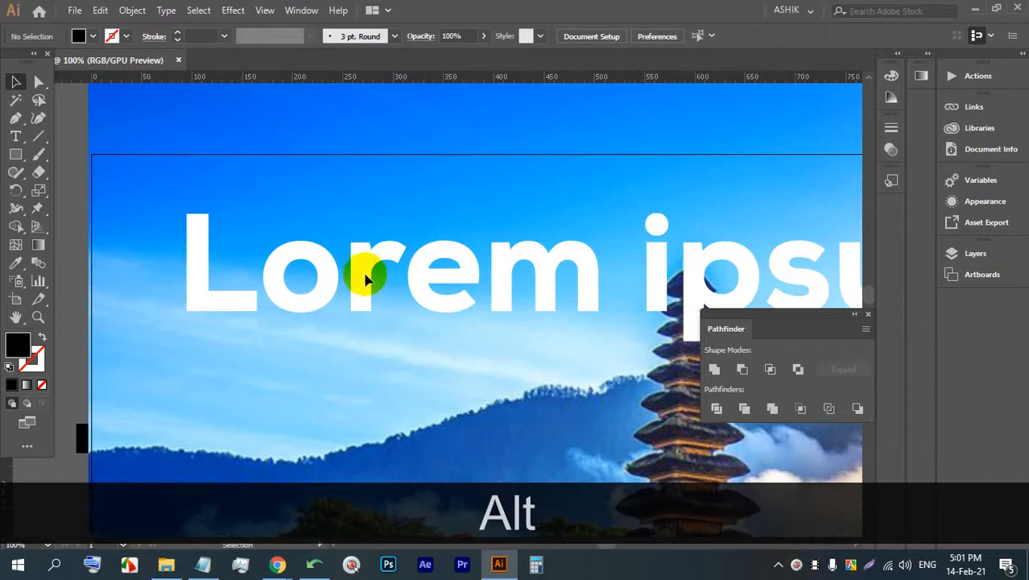
{"action": "key", "text": "ctrl+alt+3"}
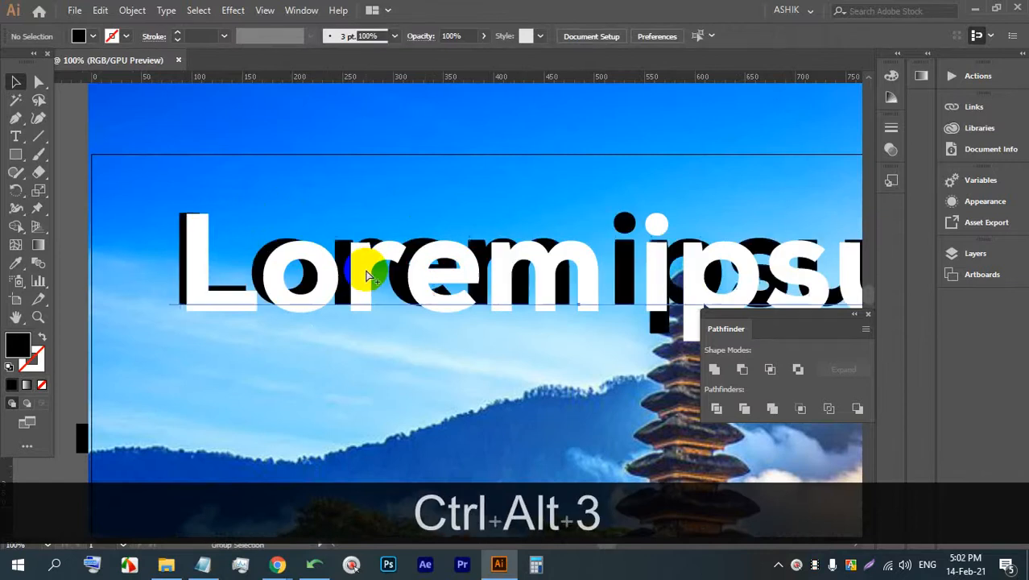
Move the black "Lorem ipsum" text up so it sits directly above the white one
{"action": "left_click_drag", "start_coordinate": [360, 256], "coordinate": [351, 172]}
{"action": "left_click", "coordinate": [304, 332]}
{"action": "scroll", "coordinate": [499, 298], "scroll_direction": "down", "scroll_amount": 2}
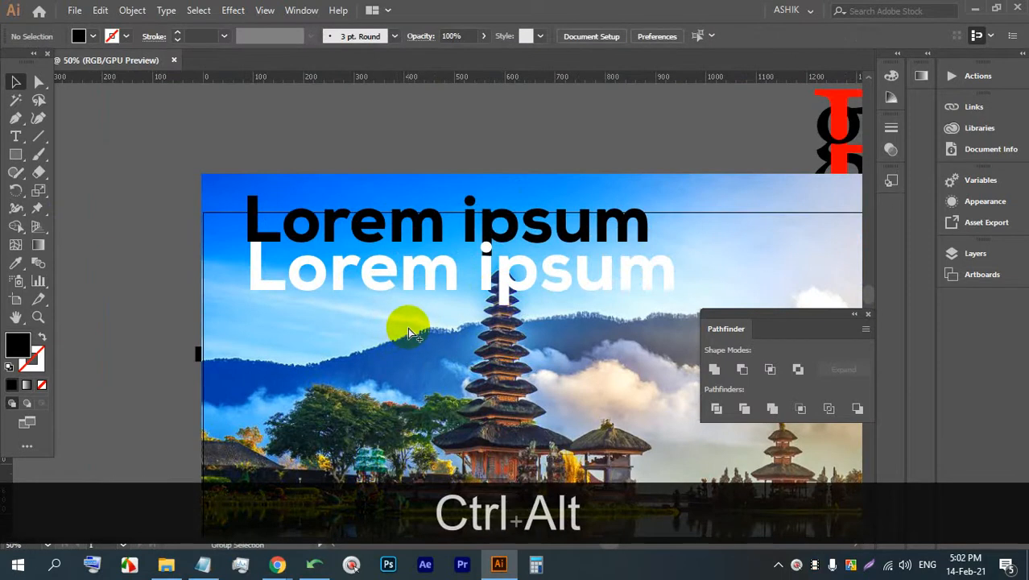
Unlock all objects and test the unlocking by selecting the white text and the background photo
{"action": "key", "text": "ctrl+alt+2"}
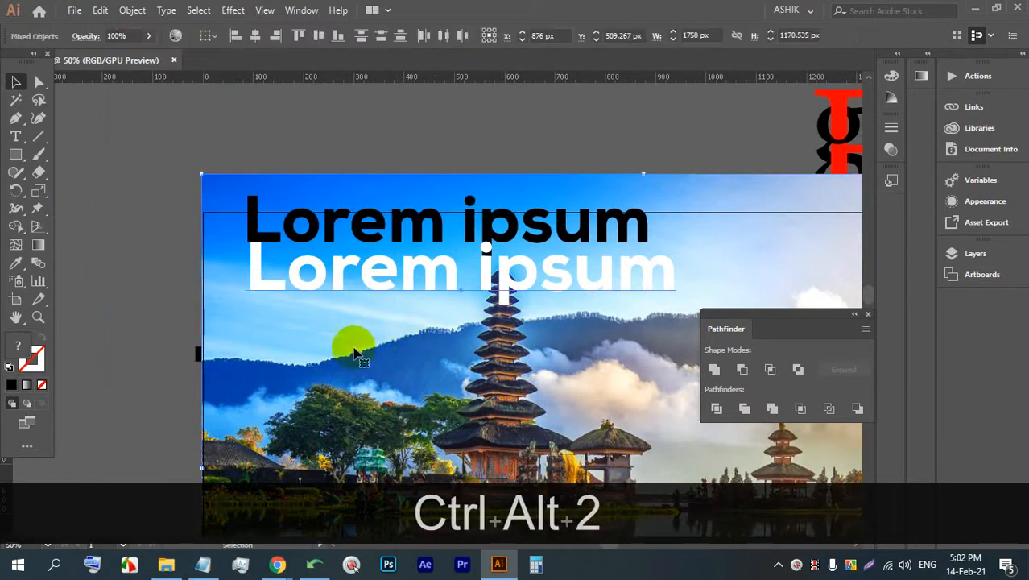
{"action": "left_click", "coordinate": [180, 269]}
{"action": "left_click", "coordinate": [392, 278]}
{"action": "left_click", "coordinate": [172, 260]}
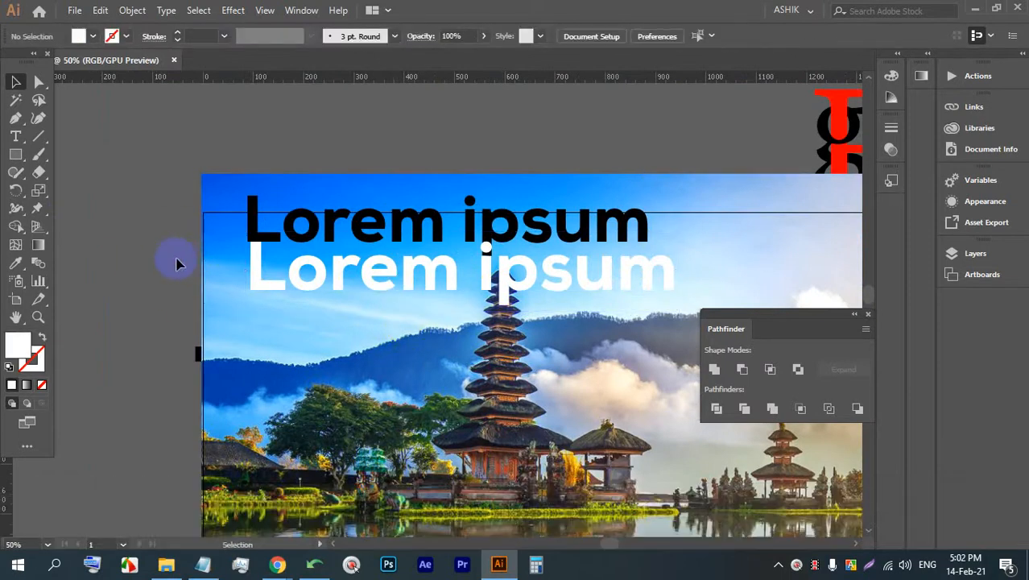
{"action": "left_click", "coordinate": [357, 317]}
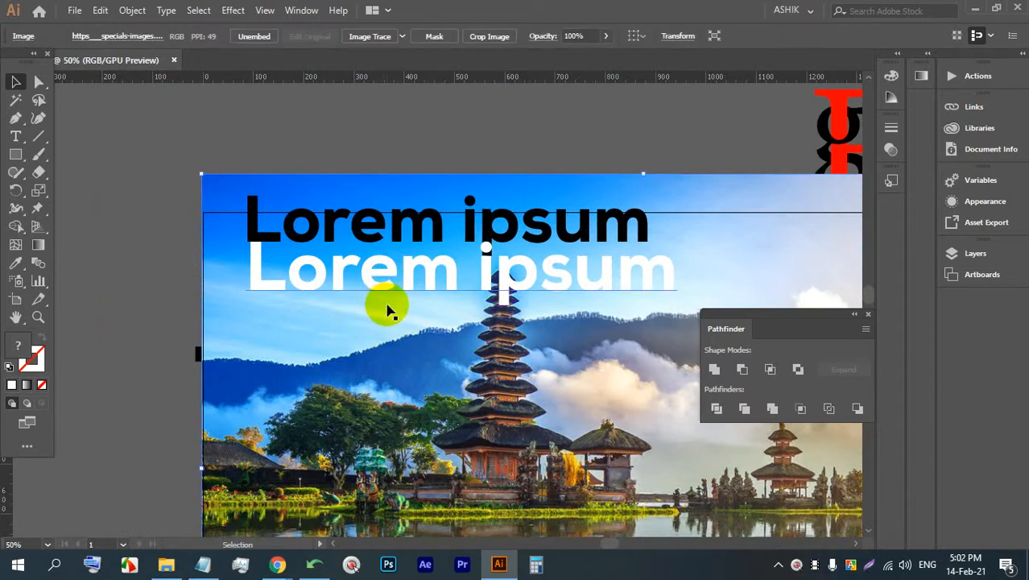
Move the black and white "Lorem ipsum" texts lower on the photo
{"action": "scroll", "coordinate": [298, 226], "scroll_direction": "up", "scroll_amount": 2}
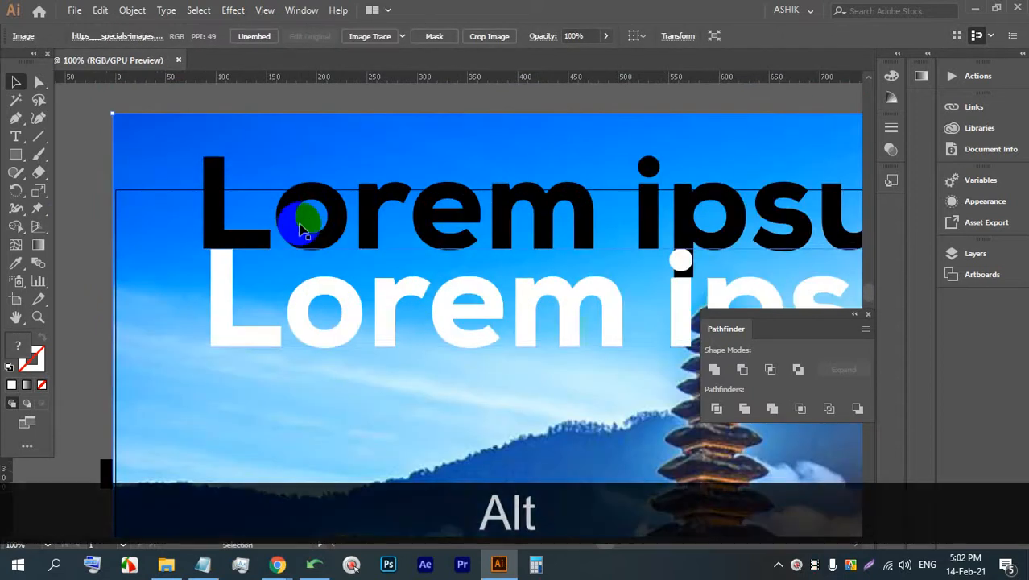
{"action": "left_click", "coordinate": [299, 236]}
{"action": "left_click_drag", "start_coordinate": [300, 236], "coordinate": [291, 316]}
{"action": "scroll", "coordinate": [292, 315], "scroll_direction": "down", "scroll_amount": 1}
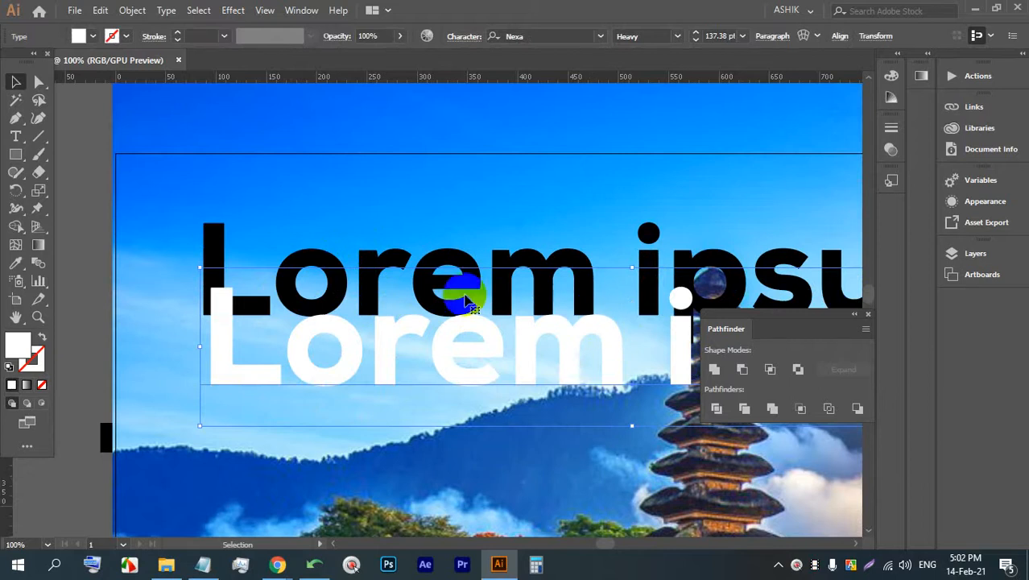
Move the white "Lorem ipsum" text off the photo to the empty area above it
{"action": "scroll", "coordinate": [466, 300], "scroll_direction": "down", "scroll_amount": 2}
{"action": "scroll", "coordinate": [395, 248], "scroll_direction": "up", "scroll_amount": 1}
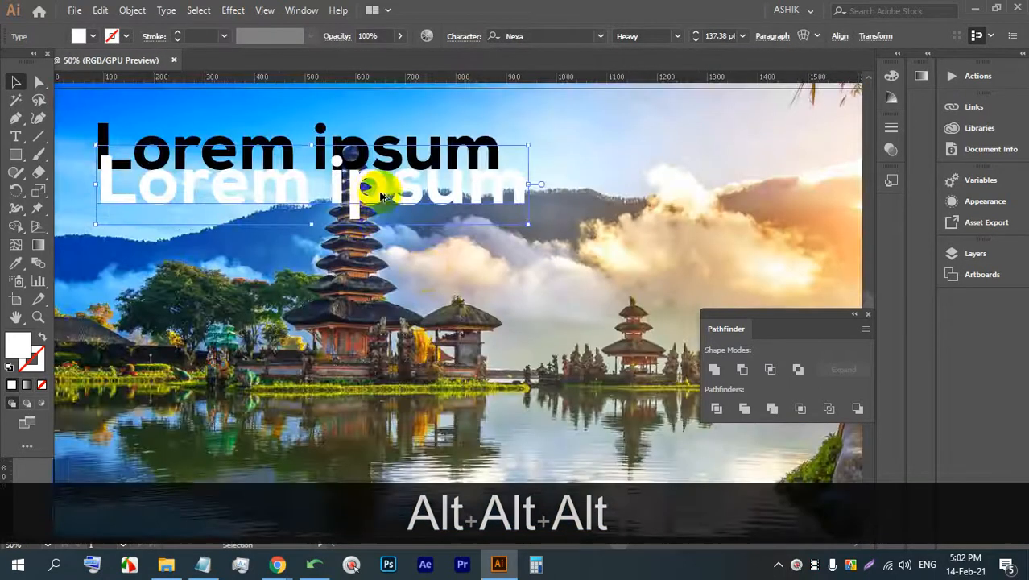
{"action": "scroll", "coordinate": [382, 197], "scroll_direction": "down", "scroll_amount": 1}
{"action": "left_click_drag", "start_coordinate": [352, 198], "coordinate": [371, 109]}
Enlarge the black "Lorem ipsum" text to about 246 pt and move it off the photo to the right
{"action": "left_click_drag", "start_coordinate": [368, 173], "coordinate": [746, 177]}
{"action": "scroll", "coordinate": [337, 224], "scroll_direction": "up", "scroll_amount": 1}
{"action": "scroll", "coordinate": [336, 224], "scroll_direction": "down", "scroll_amount": 1}
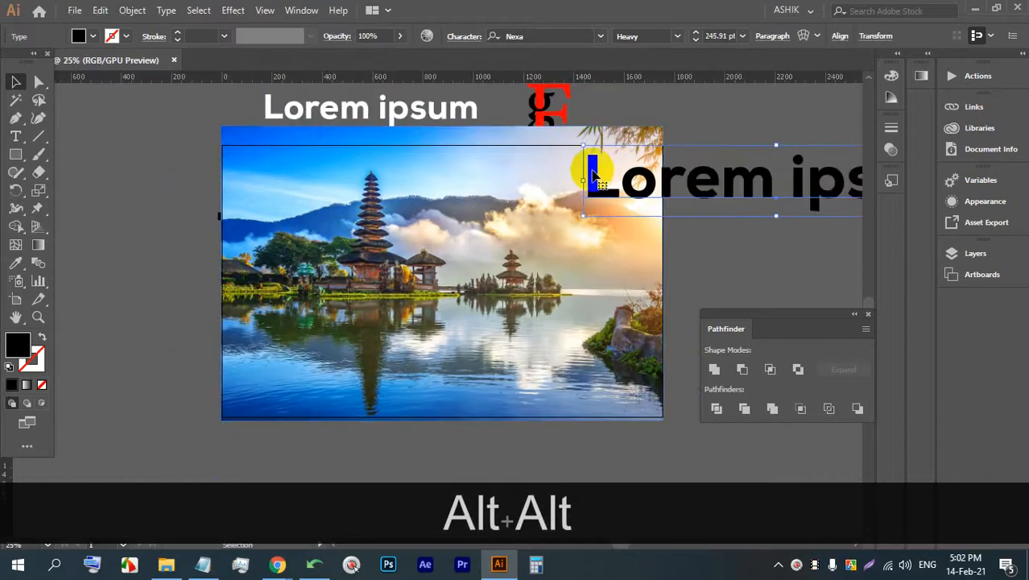
{"action": "left_click_drag", "start_coordinate": [591, 172], "coordinate": [513, 173]}
{"action": "left_click_drag", "start_coordinate": [681, 188], "coordinate": [768, 154]}
{"action": "scroll", "coordinate": [354, 225], "scroll_direction": "up", "scroll_amount": 1}
{"action": "scroll", "coordinate": [278, 224], "scroll_direction": "down", "scroll_amount": 1}
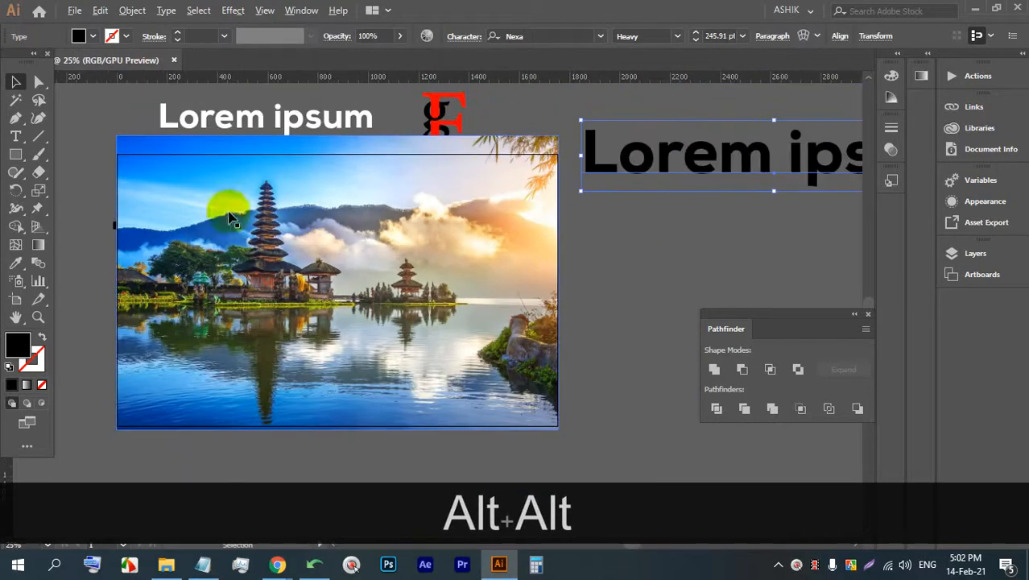
Draw a rectangle covering slightly more than the left half of the artboard and fill it with white
{"action": "left_click", "coordinate": [20, 141]}
{"action": "left_click", "coordinate": [224, 254]}
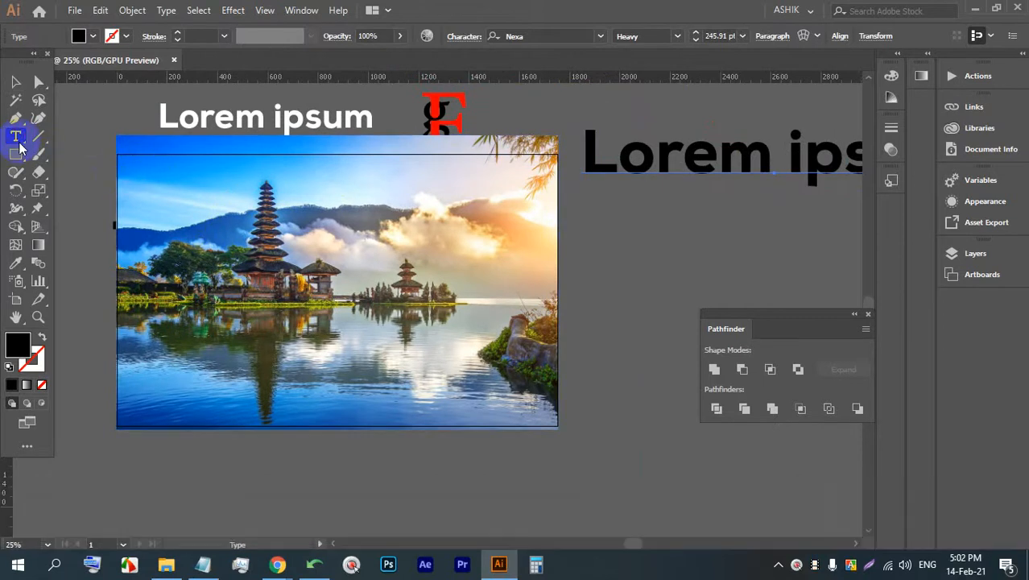
{"action": "left_click_drag", "start_coordinate": [117, 150], "coordinate": [356, 421]}
{"action": "key", "text": "space"}
{"action": "left_click_drag", "start_coordinate": [226, 289], "coordinate": [359, 307]}
{"action": "left_click", "coordinate": [112, 180]}
{"action": "left_click", "coordinate": [305, 224]}
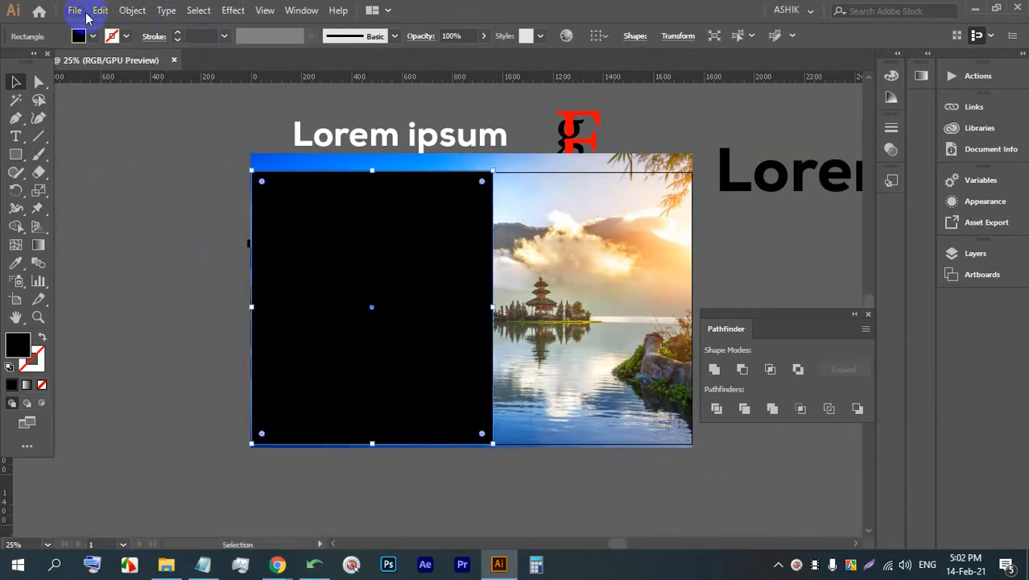
{"action": "left_click", "coordinate": [79, 37]}
{"action": "left_click", "coordinate": [22, 62]}
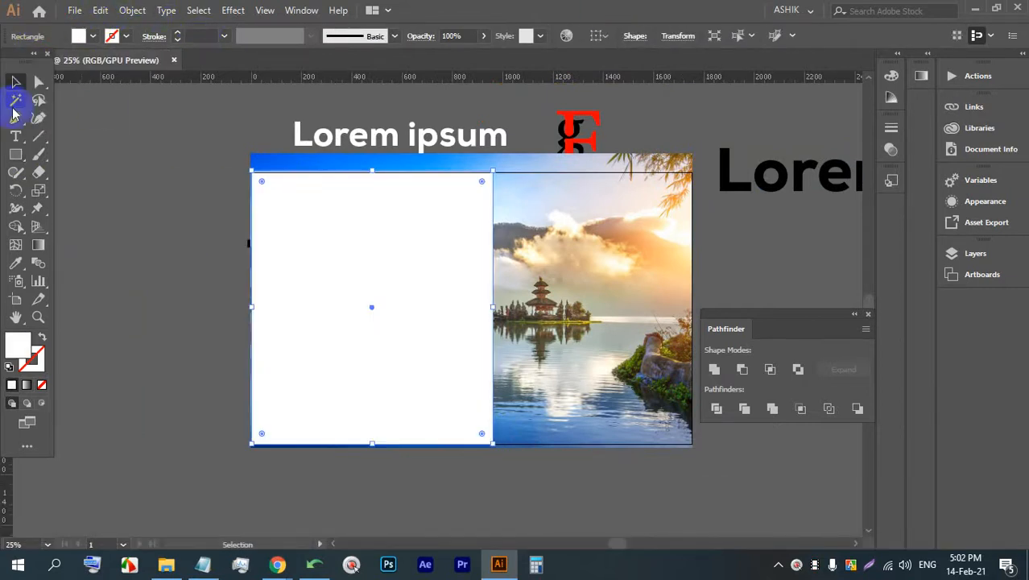
Move the large black "Lorem ipsum" text over the white rectangle and bring it forward in front of it
{"action": "left_click_drag", "start_coordinate": [753, 173], "coordinate": [311, 276]}
{"action": "scroll", "coordinate": [373, 277], "scroll_direction": "up", "scroll_amount": 1}
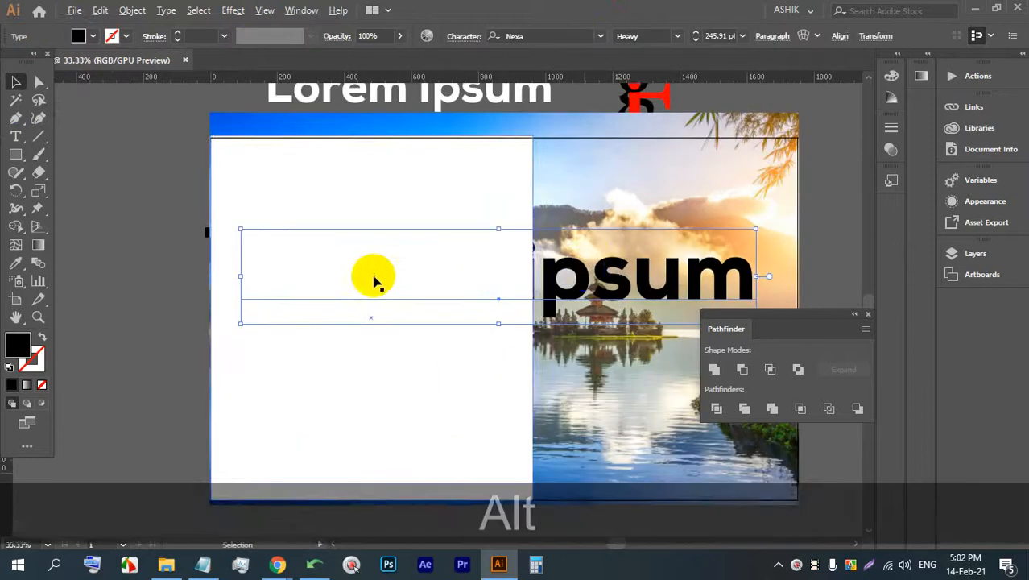
{"action": "key", "text": "ctrl+bracketright"}
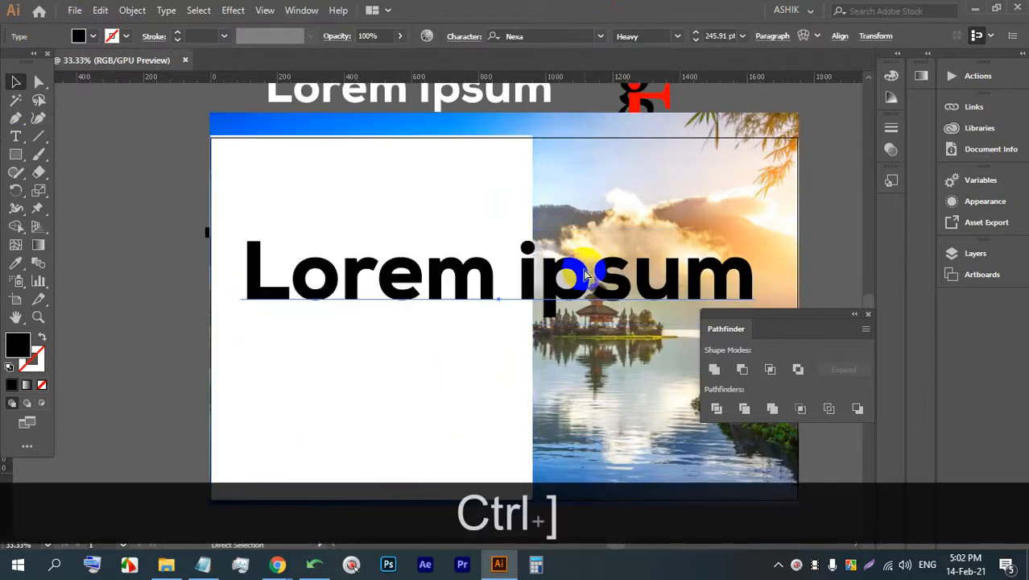
Replace the large black "Lorem ipsum" text with "A4TECH"
{"action": "double_click", "coordinate": [483, 282]}
{"action": "triple_click", "coordinate": [503, 277]}
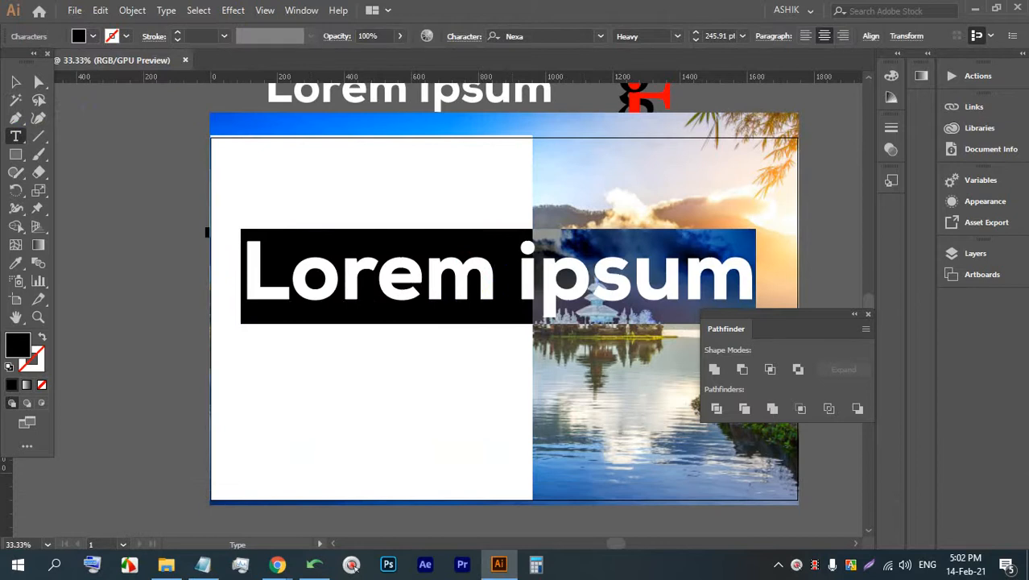
{"action": "type", "text": "a"}
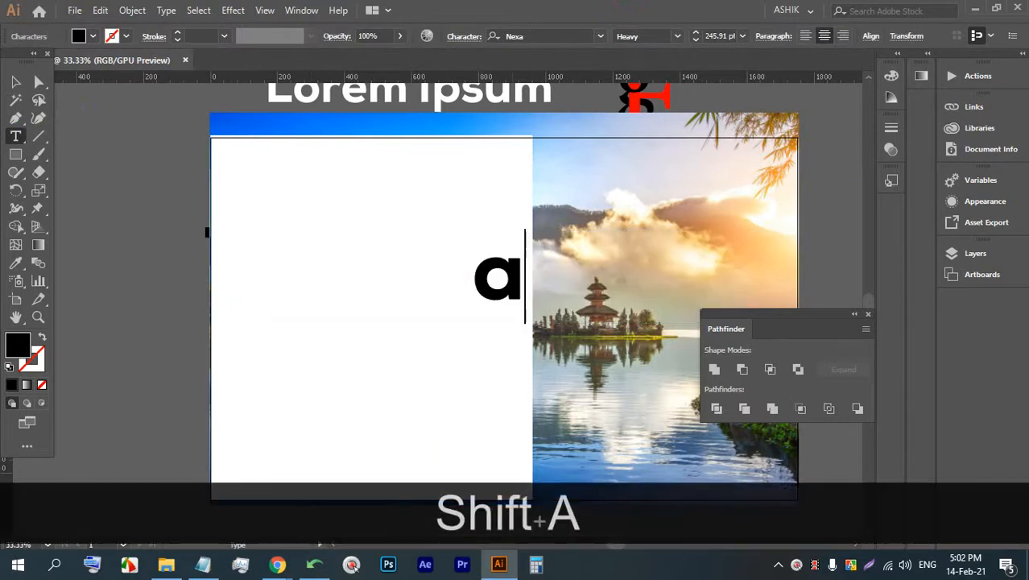
{"action": "key", "text": "BackSpace"}
{"action": "type", "text": "A4"}
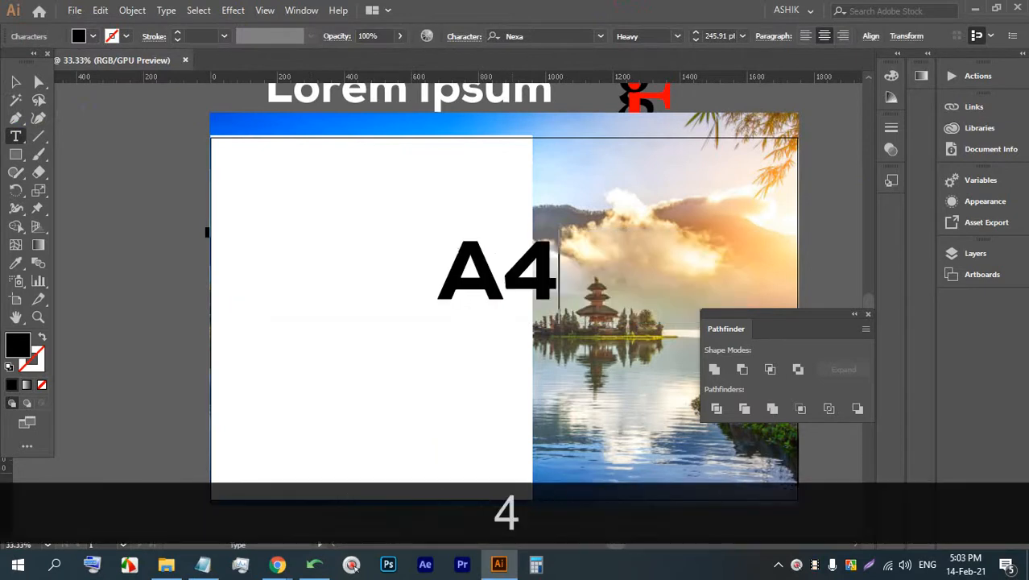
{"action": "type", "text": "TEC"}
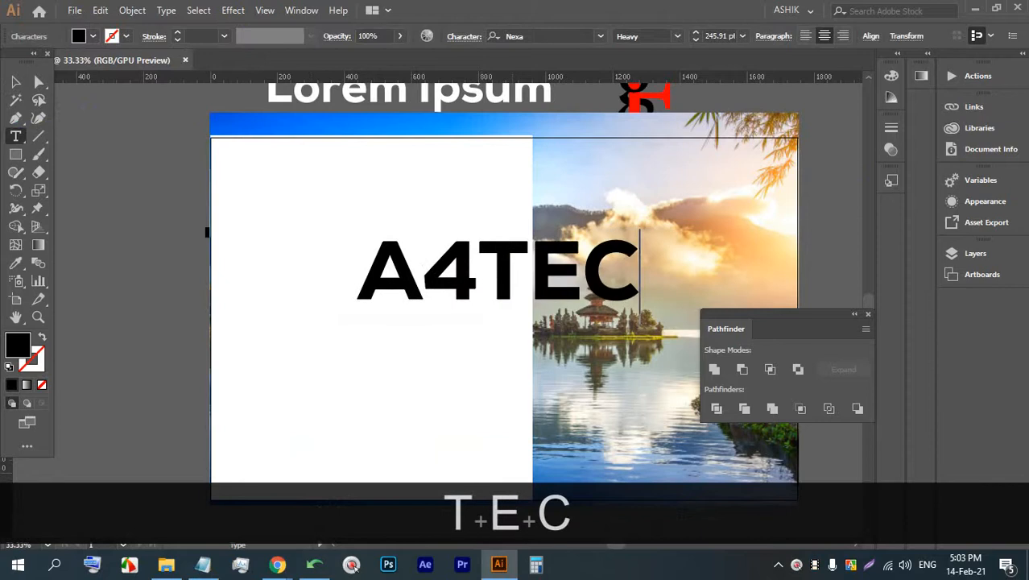
{"action": "type", "text": "H"}
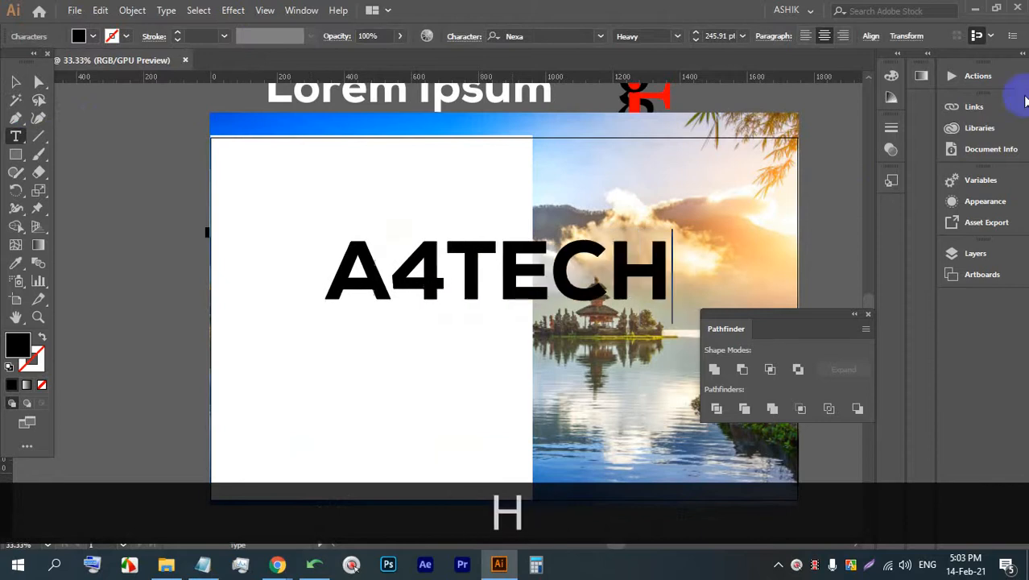
Move the "A4TECH" text onto the white rectangle and shrink it to about 208 pt to fit its width
{"action": "left_click", "coordinate": [16, 81]}
{"action": "left_click_drag", "start_coordinate": [345, 281], "coordinate": [276, 264]}
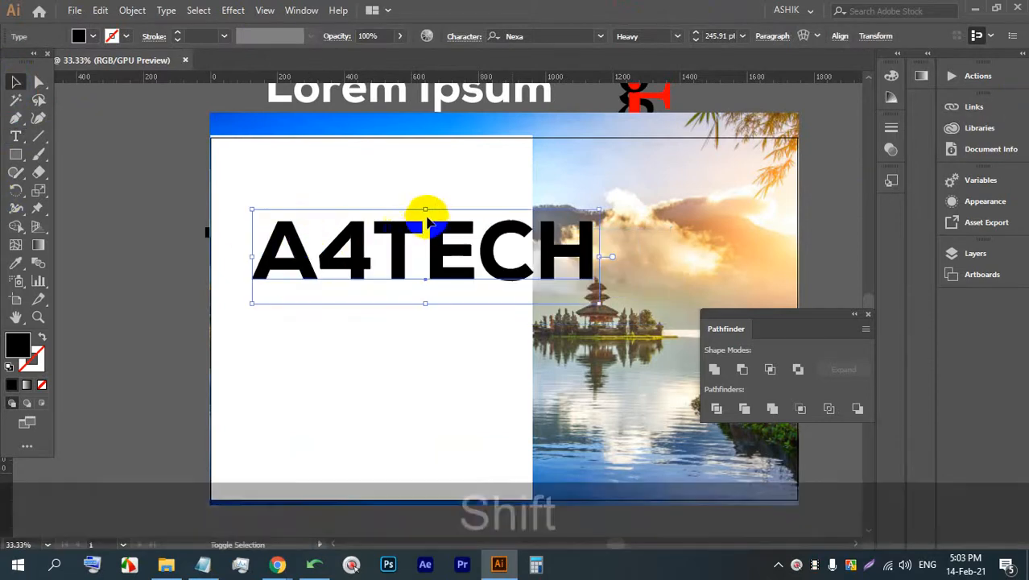
{"action": "left_click_drag", "start_coordinate": [427, 211], "coordinate": [382, 245]}
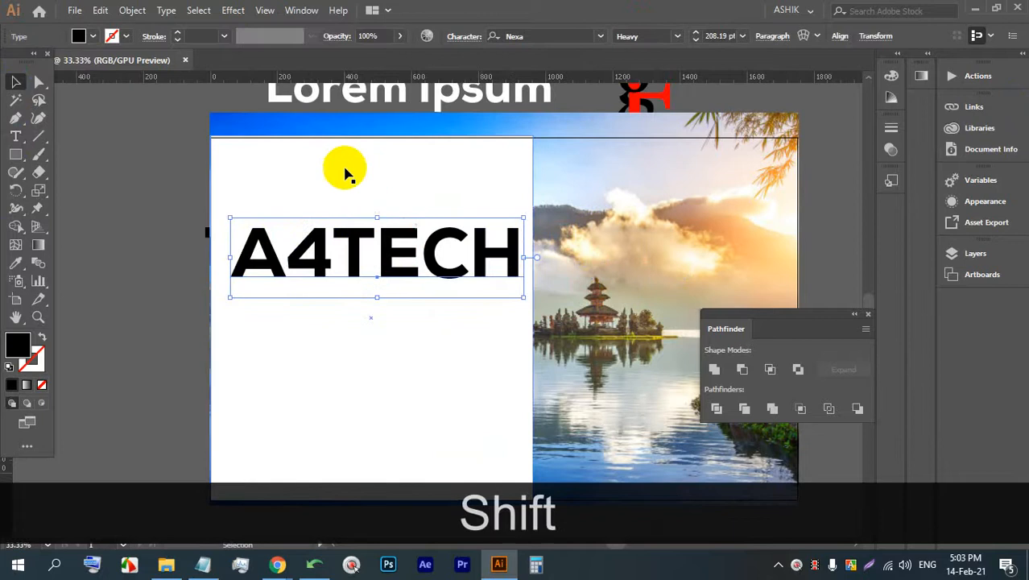
Duplicate the "A4TECH" text directly below itself and change the copy to "SAMSUNG"
{"action": "scroll", "coordinate": [348, 178], "scroll_direction": "down", "scroll_amount": 1}
{"action": "scroll", "coordinate": [348, 178], "scroll_direction": "down", "scroll_amount": 1}
{"action": "left_click_drag", "start_coordinate": [354, 209], "coordinate": [355, 276]}
{"action": "double_click", "coordinate": [352, 276]}
{"action": "double_click", "coordinate": [354, 273]}
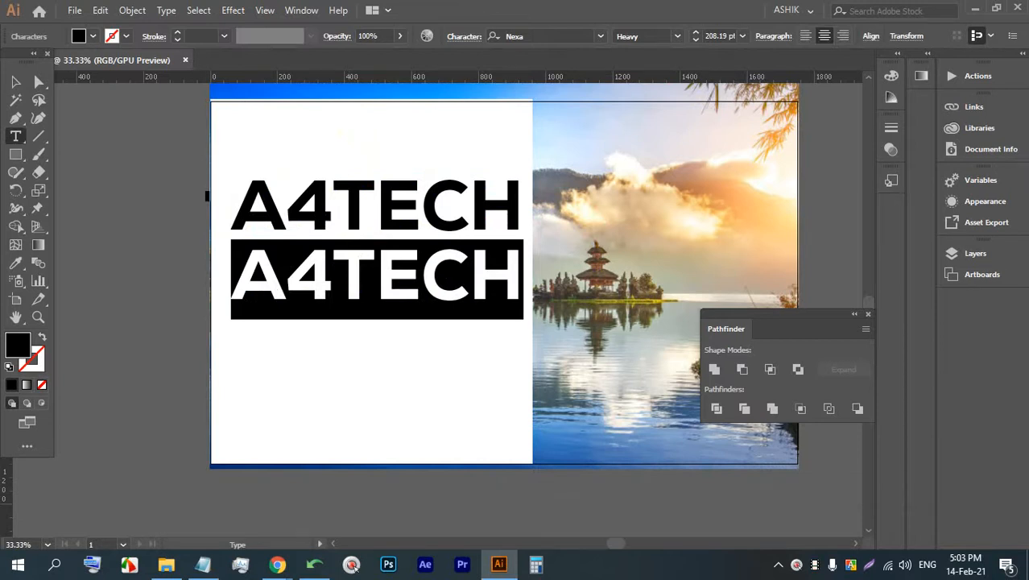
{"action": "type", "text": "SAMSUNG"}
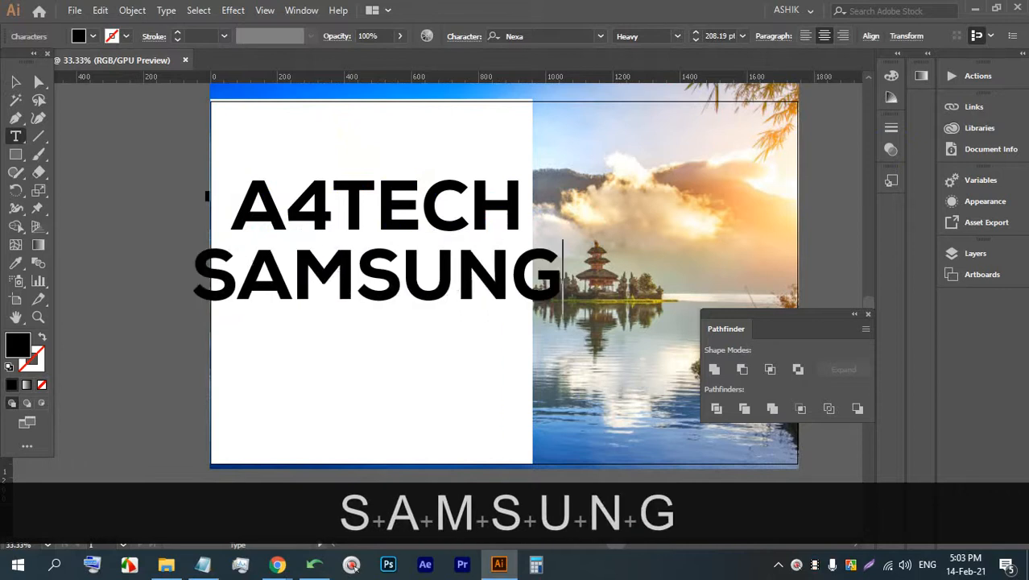
Shrink the "SAMSUNG" text to about the width of "A4TECH" and place it just beneath that line
{"action": "left_click", "coordinate": [31, 77]}
{"action": "left_click", "coordinate": [362, 194], "text": "shift"}
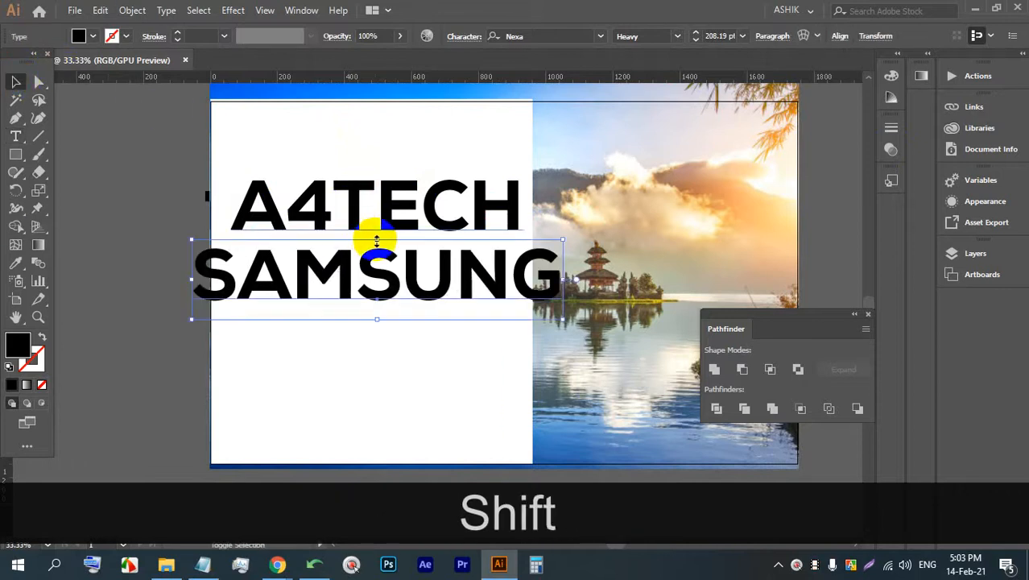
{"action": "left_click_drag", "start_coordinate": [377, 240], "coordinate": [377, 300]}
Lock the background photo and test selecting the white rectangle and texts above it
{"action": "left_click", "coordinate": [616, 322]}
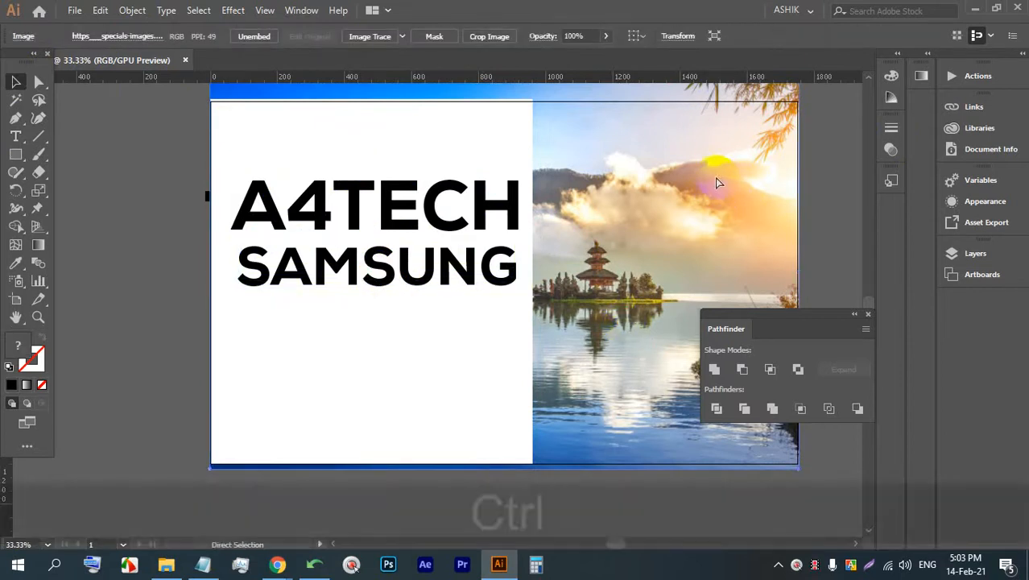
{"action": "key", "text": "ctrl+2"}
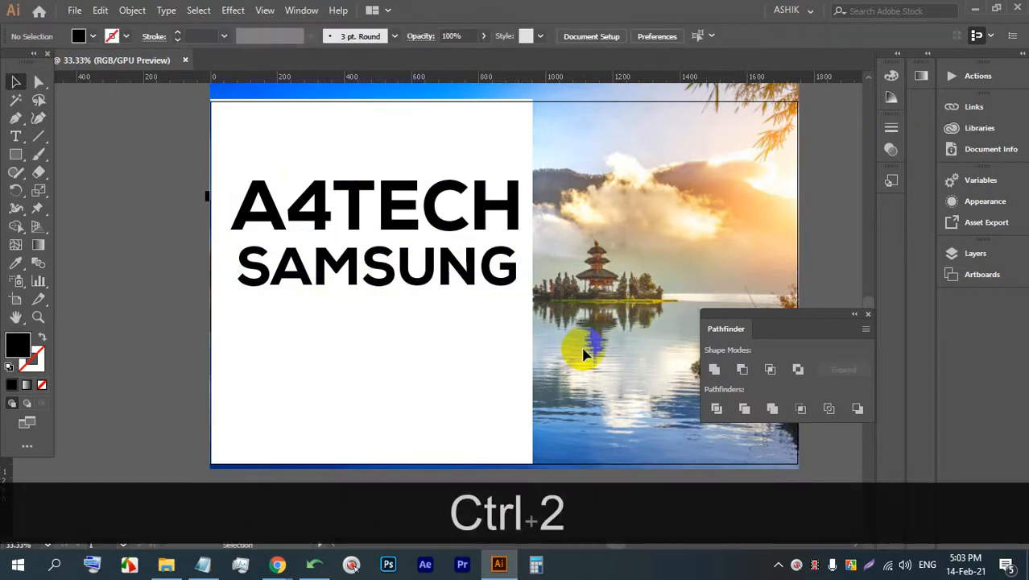
{"action": "left_click_drag", "start_coordinate": [333, 164], "coordinate": [332, 163]}
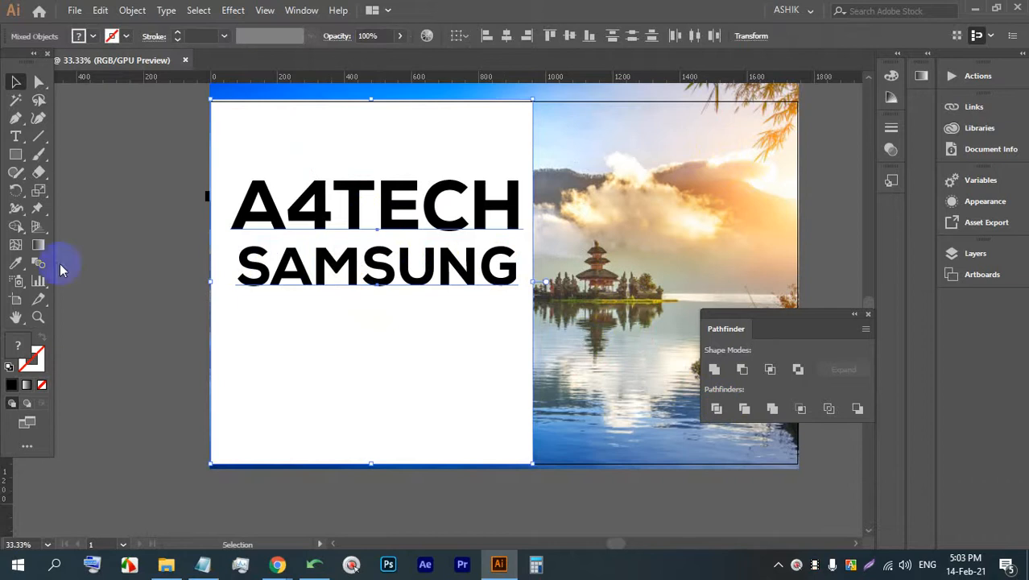
{"action": "left_click", "coordinate": [472, 216]}
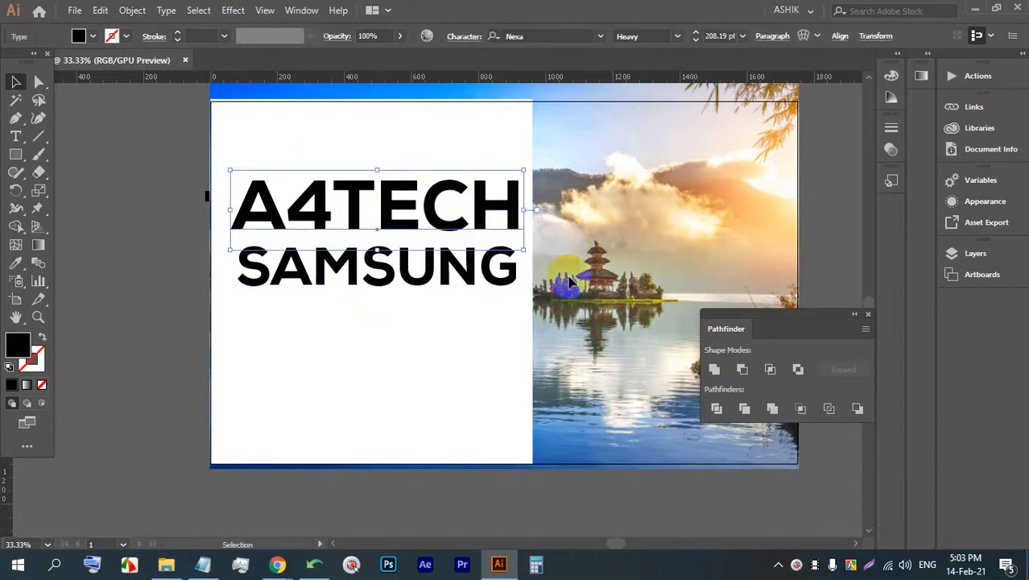
Test moving the white rectangle and undo the move
{"action": "left_click", "coordinate": [467, 340]}
{"action": "left_click_drag", "start_coordinate": [466, 339], "coordinate": [431, 322]}
{"action": "key", "text": "ctrl+z"}
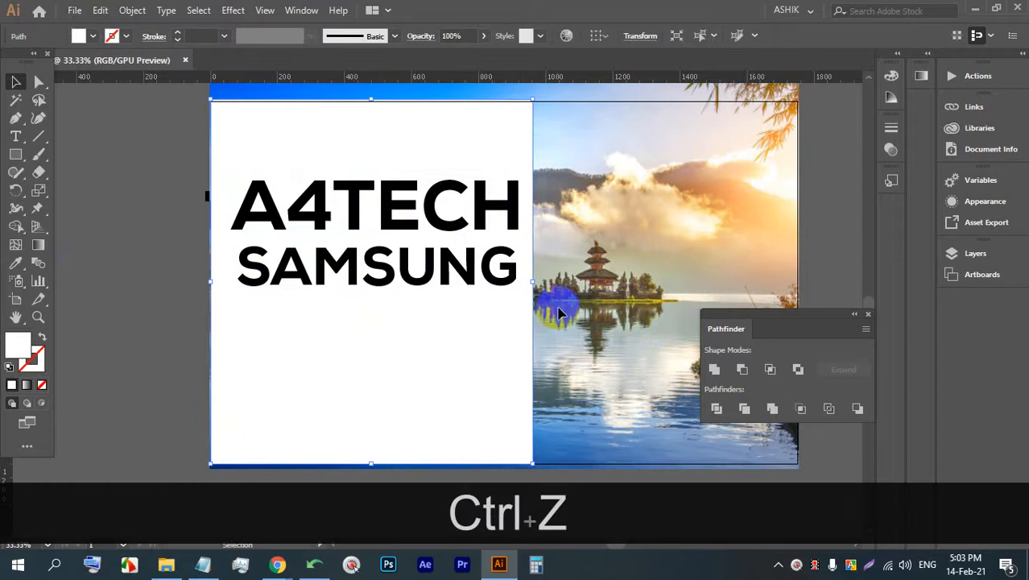
Expand the white rectangle together with the "A4TECH" and "SAMSUNG" texts, with Object and Fill enabled
{"action": "left_click", "coordinate": [359, 189], "text": "shift"}
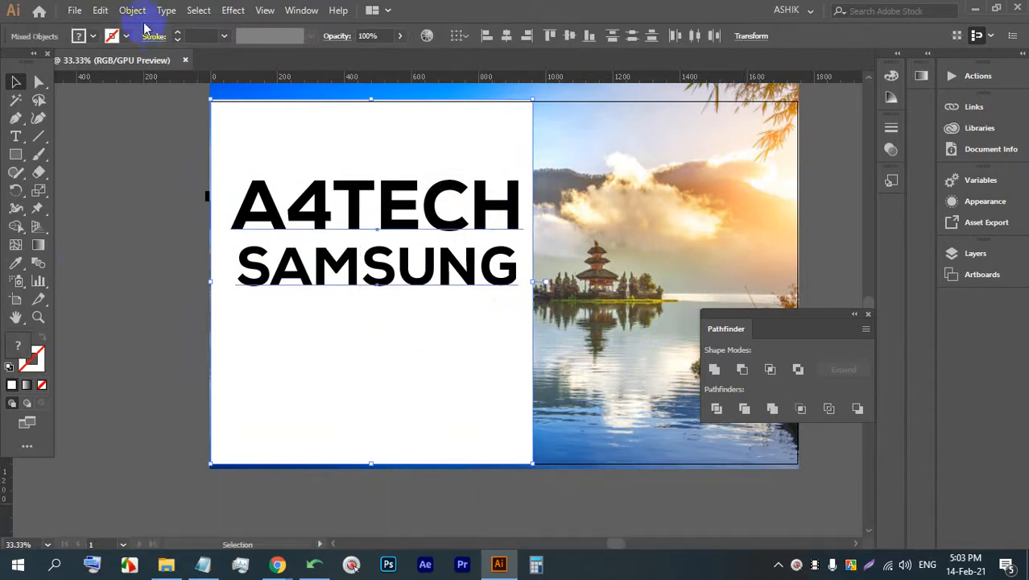
{"action": "left_click", "coordinate": [133, 10]}
{"action": "left_click", "coordinate": [197, 166]}
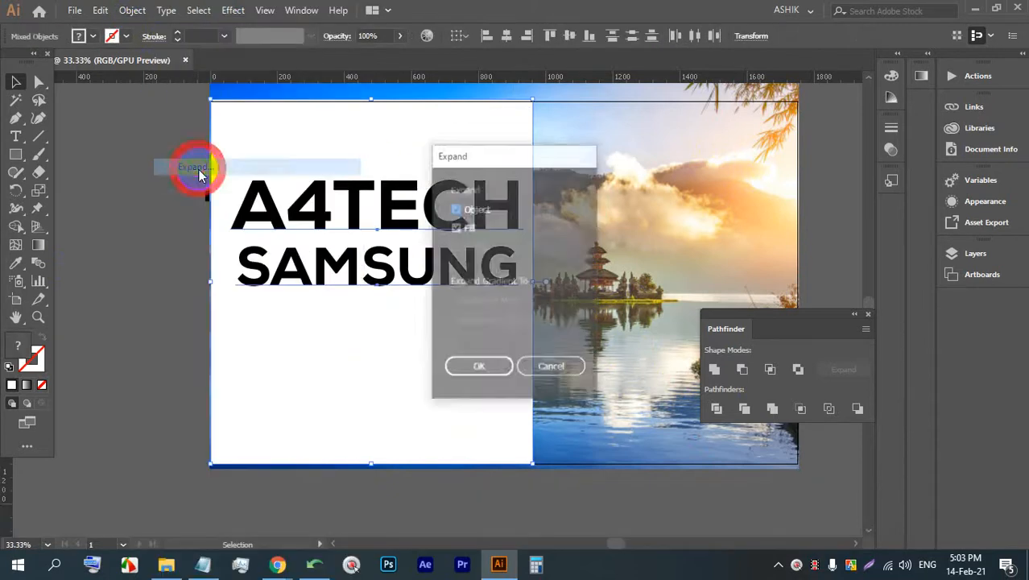
{"action": "left_click", "coordinate": [480, 367]}
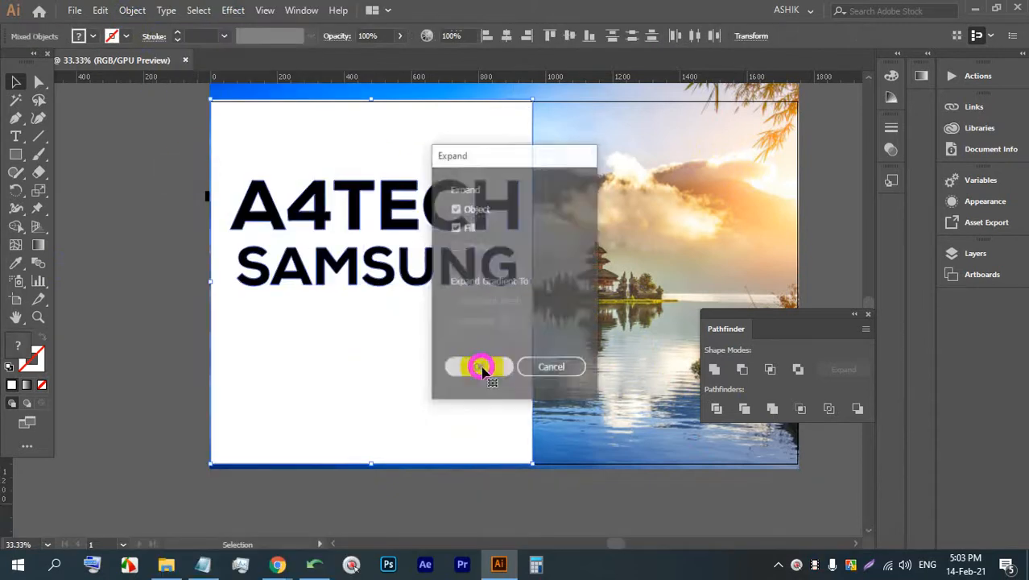
Divide the white rectangle by the expanded letters with Pathfinder and ungroup the resulting pieces
{"action": "left_click", "coordinate": [716, 410]}
{"action": "right_click", "coordinate": [436, 284]}
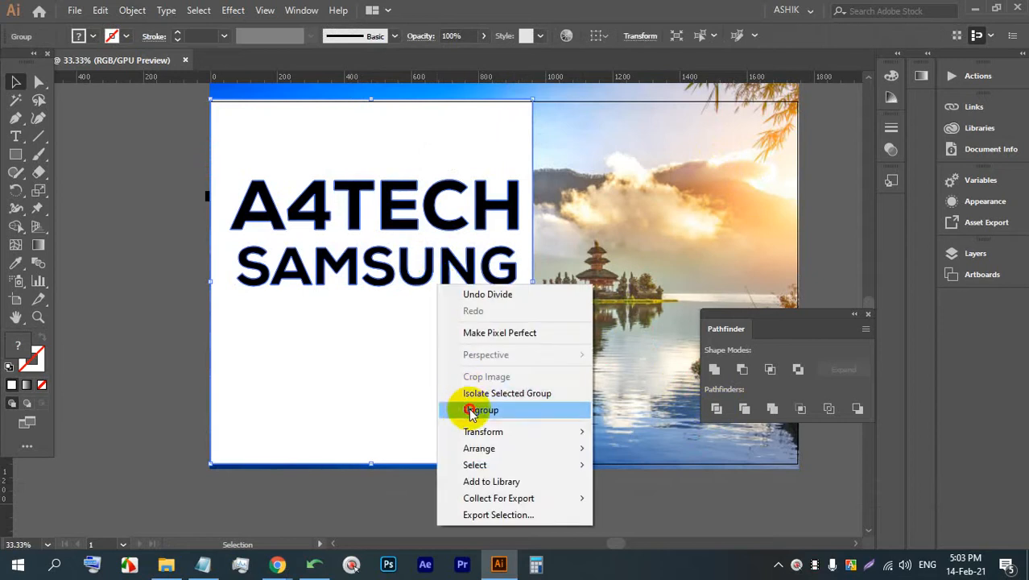
{"action": "left_click", "coordinate": [460, 411]}
{"action": "left_click", "coordinate": [479, 322]}
Delete every black letter piece of "A4TECH" from the white rectangle, so the photo shows through
{"action": "left_click_drag", "start_coordinate": [495, 227], "coordinate": [484, 213]}
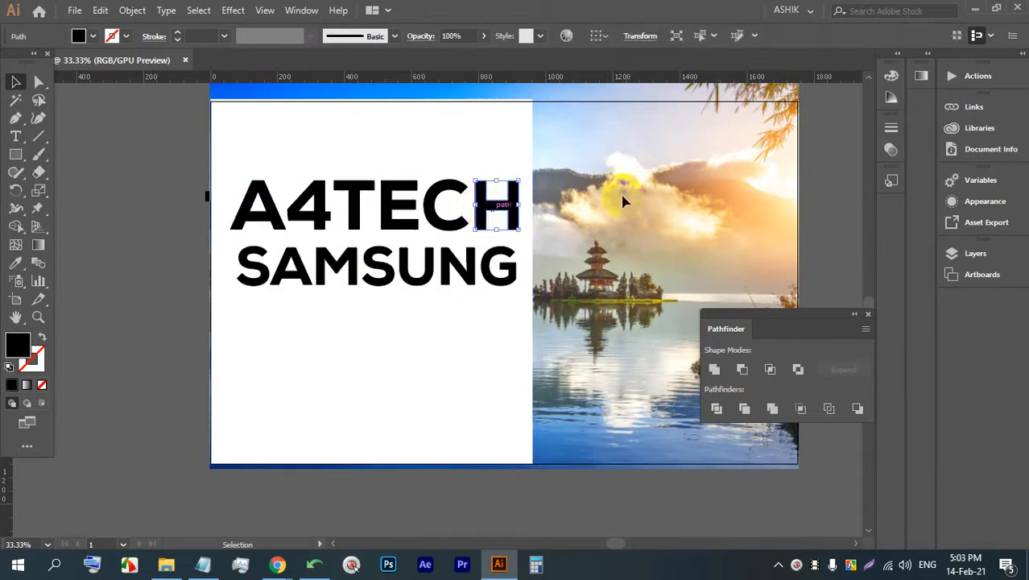
{"action": "key", "text": "BackSpace"}
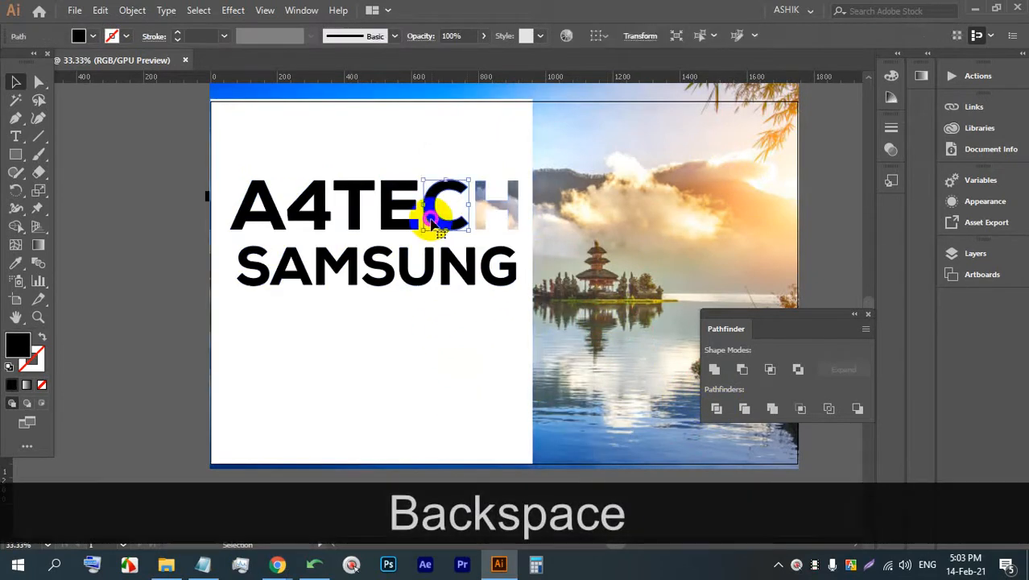
{"action": "key", "text": "BackSpace"}
{"action": "left_click", "coordinate": [385, 217]}
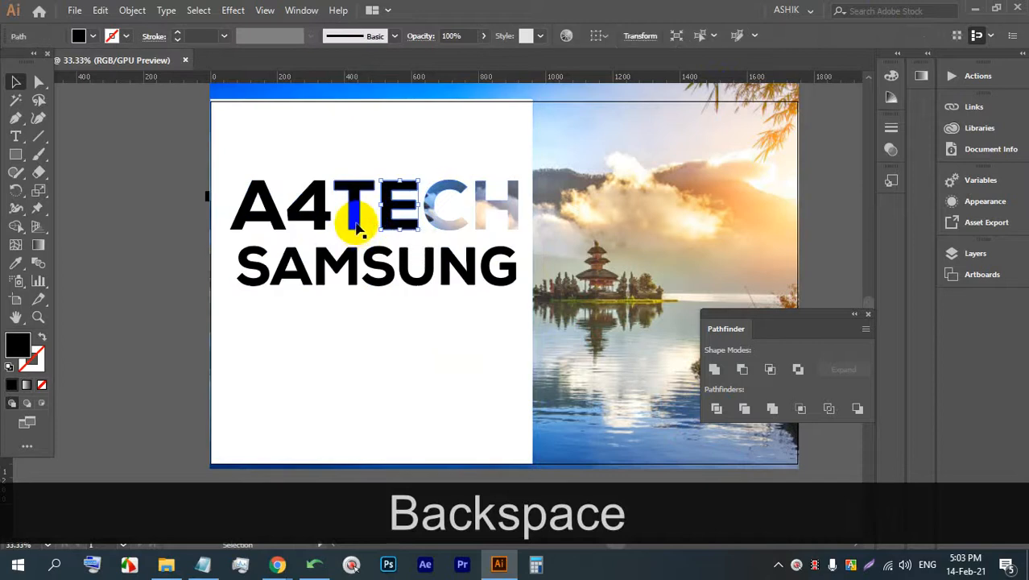
{"action": "key", "text": "BackSpace"}
{"action": "left_click", "coordinate": [354, 222]}
{"action": "key", "text": "BackSpace"}
{"action": "left_click", "coordinate": [323, 223]}
{"action": "key", "text": "BackSpace"}
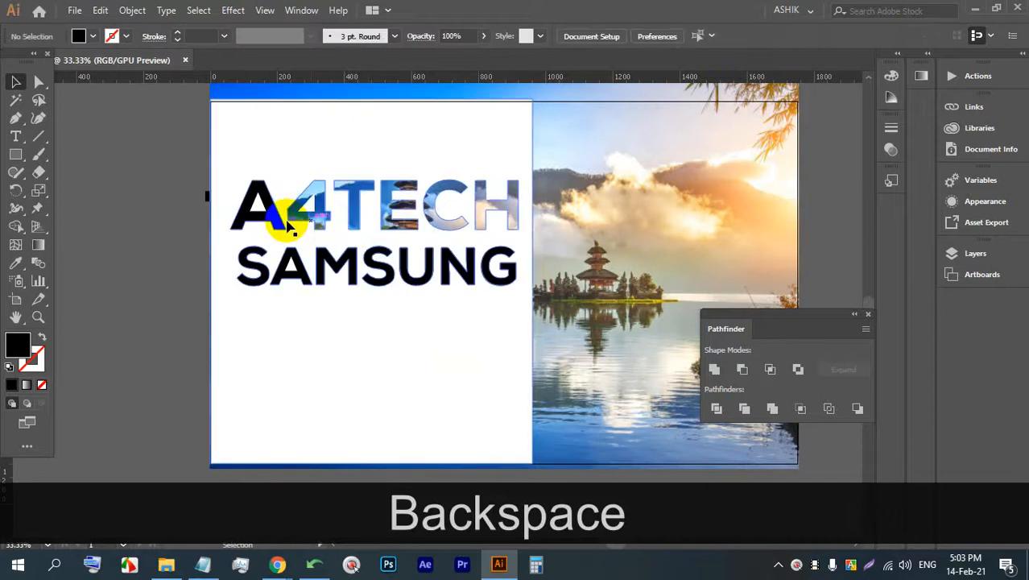
{"action": "left_click", "coordinate": [271, 217]}
{"action": "key", "text": "BackSpace"}
Delete every black letter piece of "SAMSUNG" from the white rectangle
{"action": "left_click", "coordinate": [259, 278]}
{"action": "key", "text": "BackSpace"}
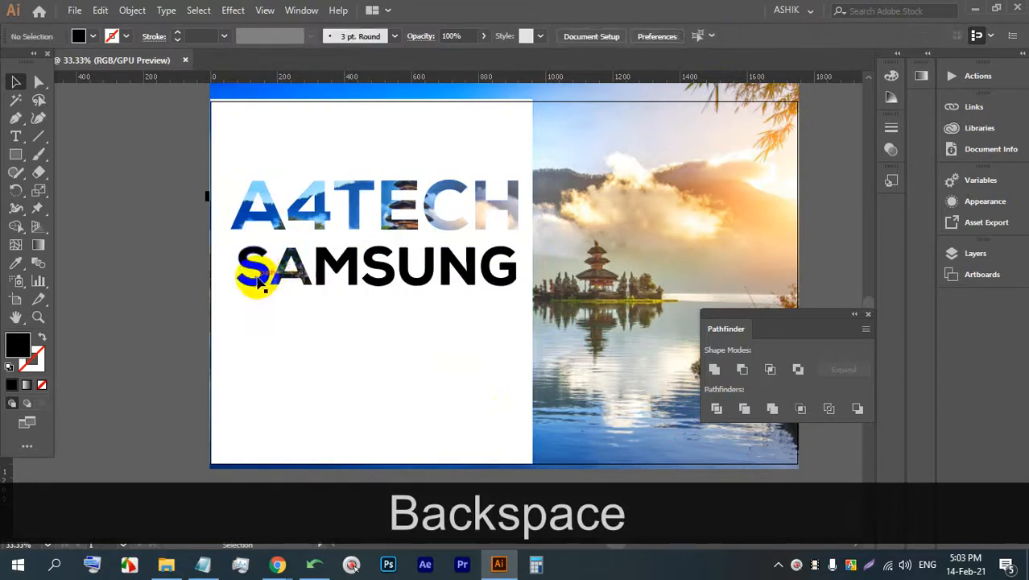
{"action": "left_click", "coordinate": [272, 274]}
{"action": "key", "text": "BackSpace"}
{"action": "left_click", "coordinate": [327, 273]}
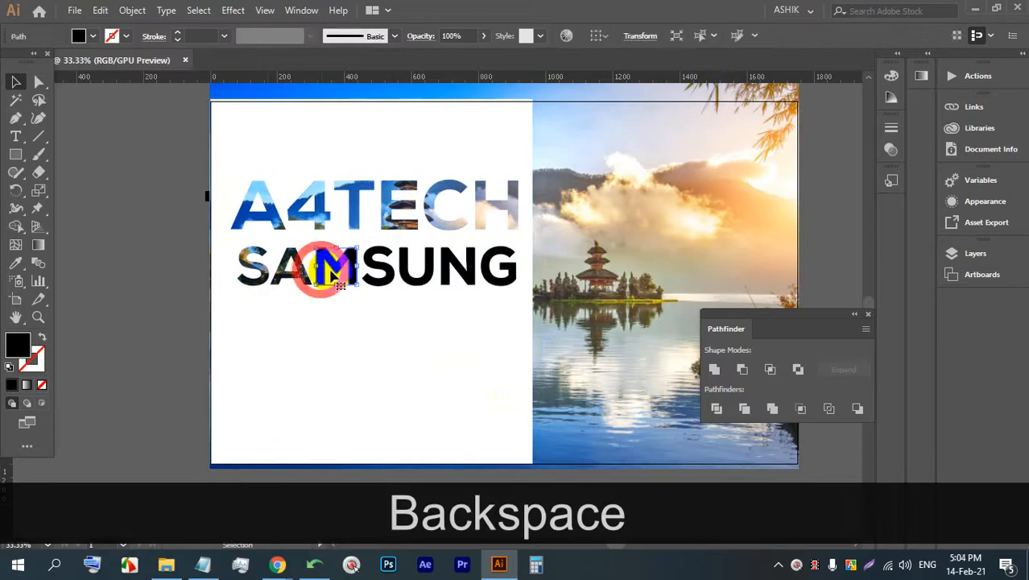
{"action": "key", "text": "BackSpace"}
{"action": "left_click", "coordinate": [369, 272]}
{"action": "key", "text": "BackSpace"}
{"action": "left_click", "coordinate": [415, 273]}
{"action": "key", "text": "BackSpace"}
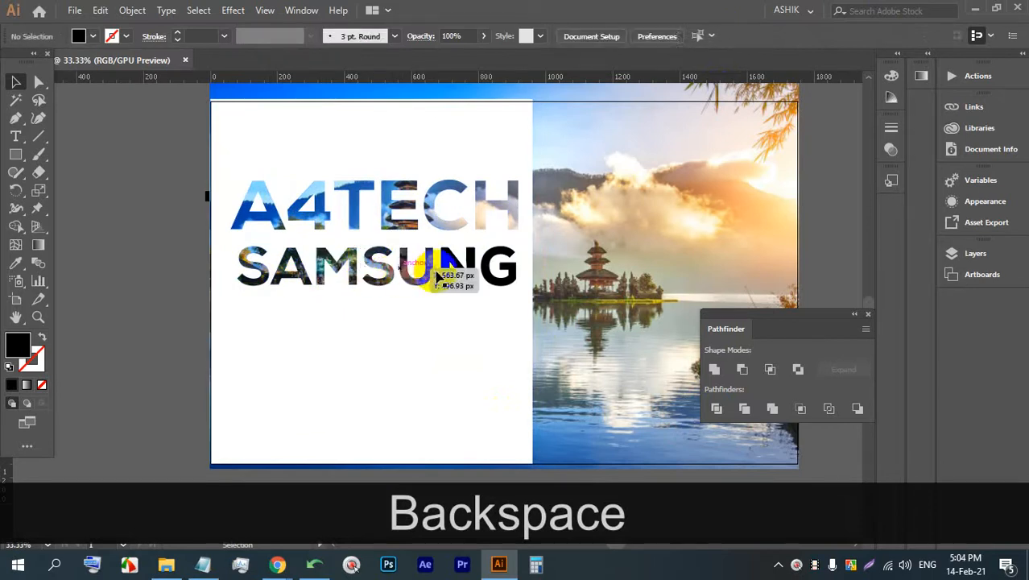
{"action": "left_click", "coordinate": [447, 273]}
{"action": "key", "text": "BackSpace"}
{"action": "left_click", "coordinate": [490, 274]}
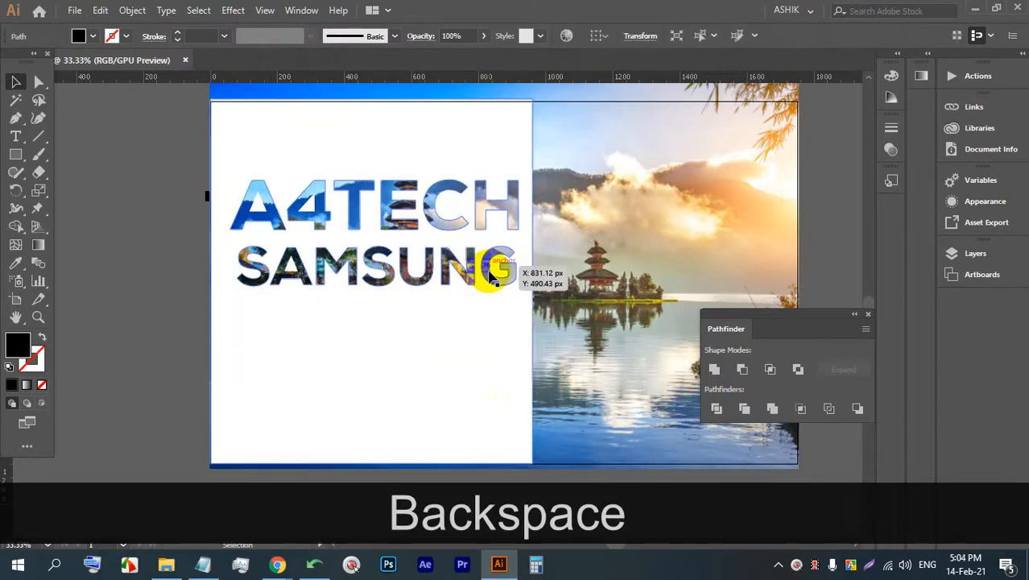
{"action": "key", "text": "BackSpace"}
Test moving the cut-out white rectangle across the photo and undo the move
{"action": "scroll", "coordinate": [253, 177], "scroll_direction": "up", "scroll_amount": 5}
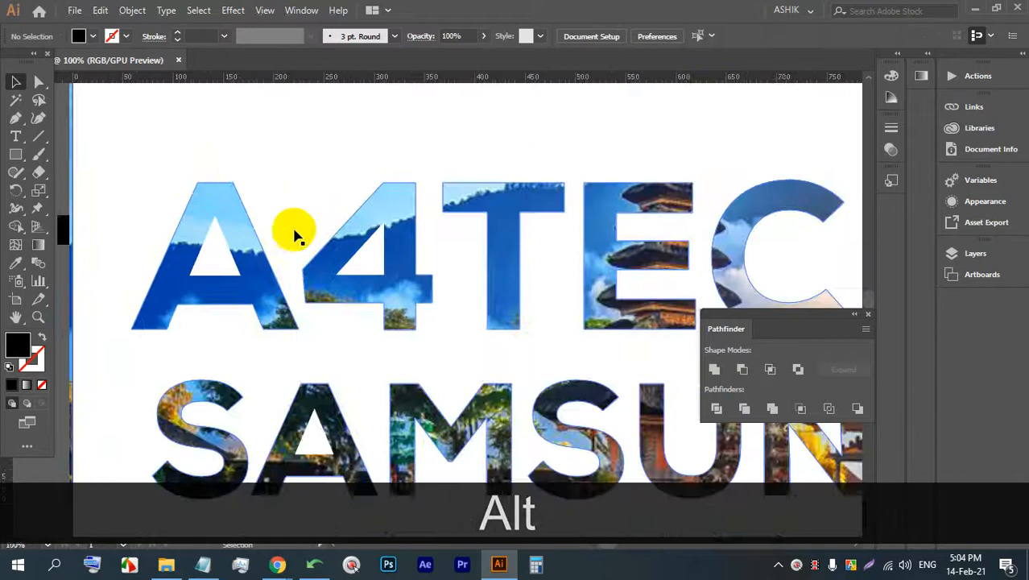
{"action": "scroll", "coordinate": [242, 229], "scroll_direction": "up", "scroll_amount": 1}
{"action": "scroll", "coordinate": [172, 202], "scroll_direction": "down", "scroll_amount": 3}
{"action": "scroll", "coordinate": [489, 229], "scroll_direction": "up", "scroll_amount": 1}
{"action": "scroll", "coordinate": [305, 207], "scroll_direction": "down", "scroll_amount": 2}
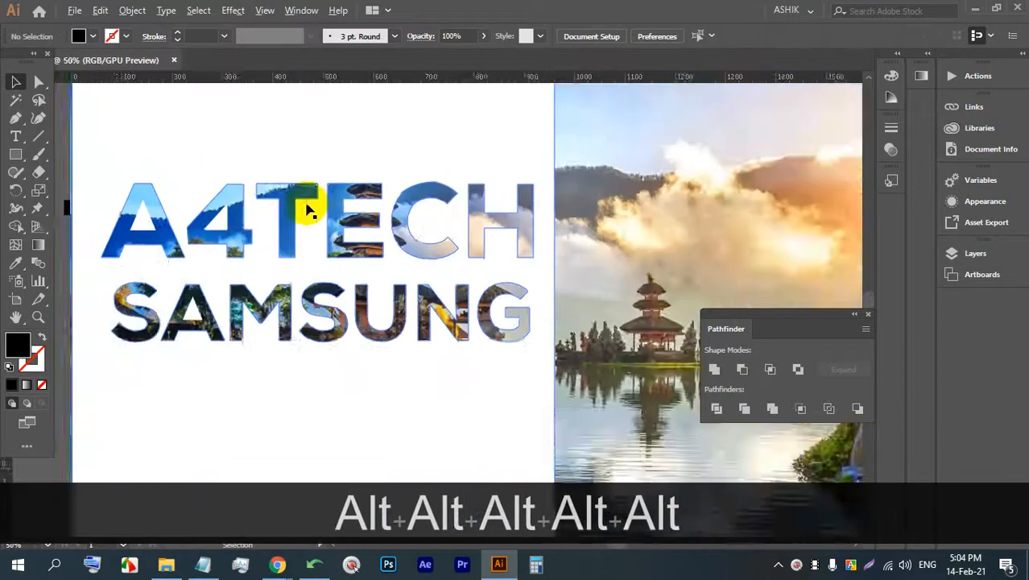
{"action": "scroll", "coordinate": [508, 323], "scroll_direction": "down", "scroll_amount": 1}
{"action": "left_click_drag", "start_coordinate": [331, 296], "coordinate": [518, 301]}
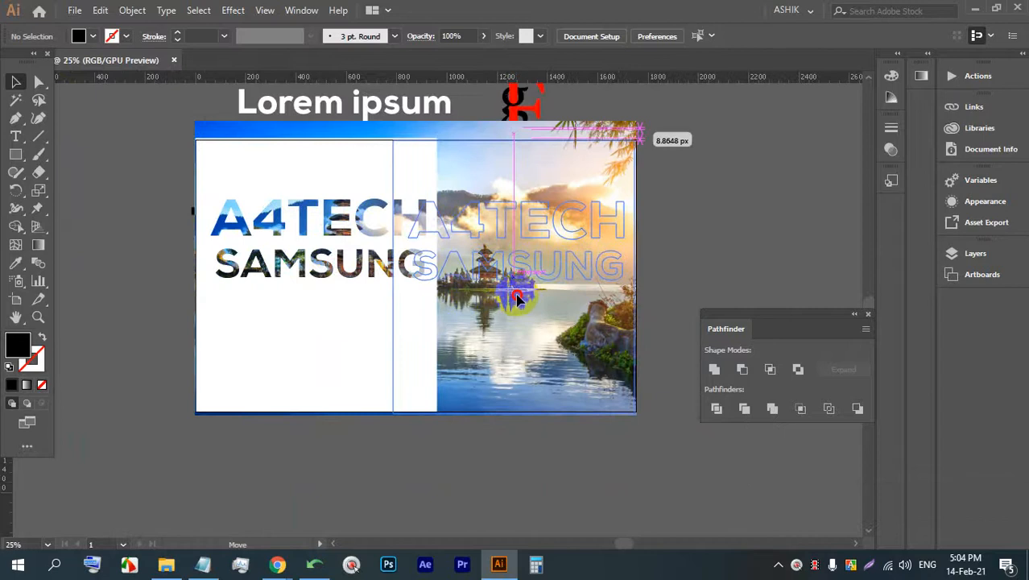
{"action": "key", "text": "ctrl+z"}
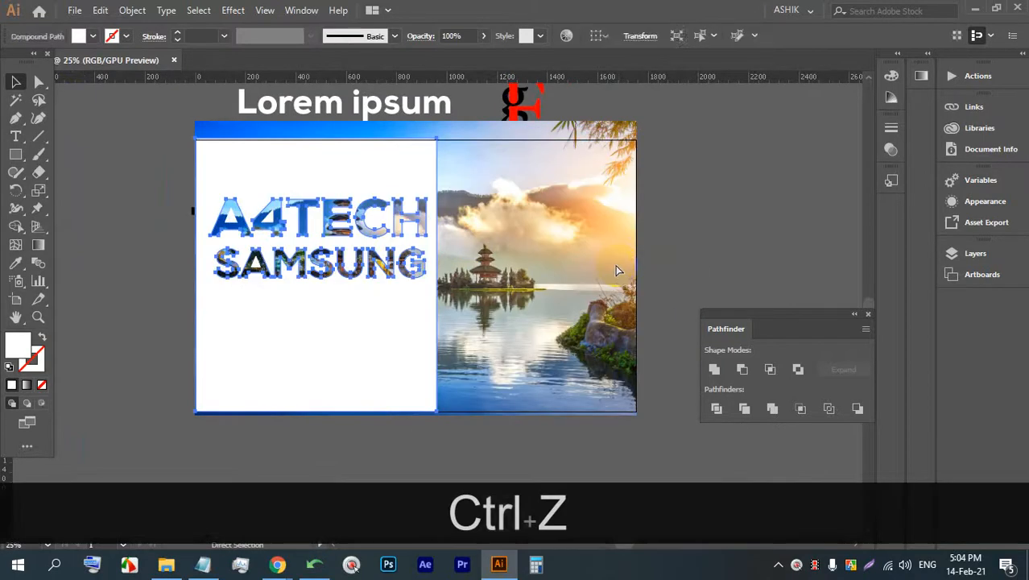
{"action": "key", "text": "ctrl+z"}
{"action": "left_click", "coordinate": [507, 365]}
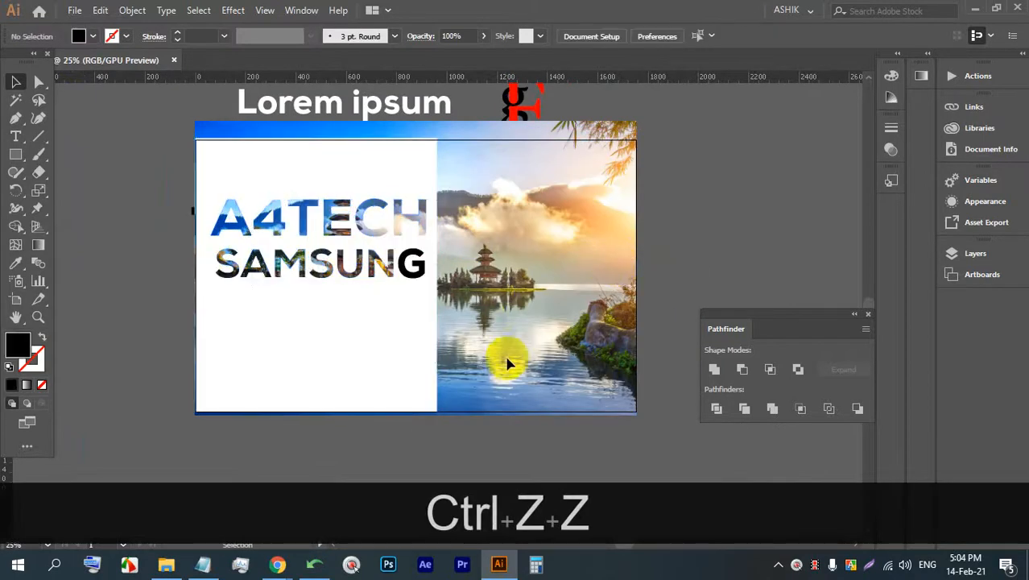
Undo the letter deletions to restore the black pieces of "A4TECH" and "SAMSUNG"
{"action": "left_click", "coordinate": [249, 201]}
{"action": "scroll", "coordinate": [224, 203], "scroll_direction": "up", "scroll_amount": 2}
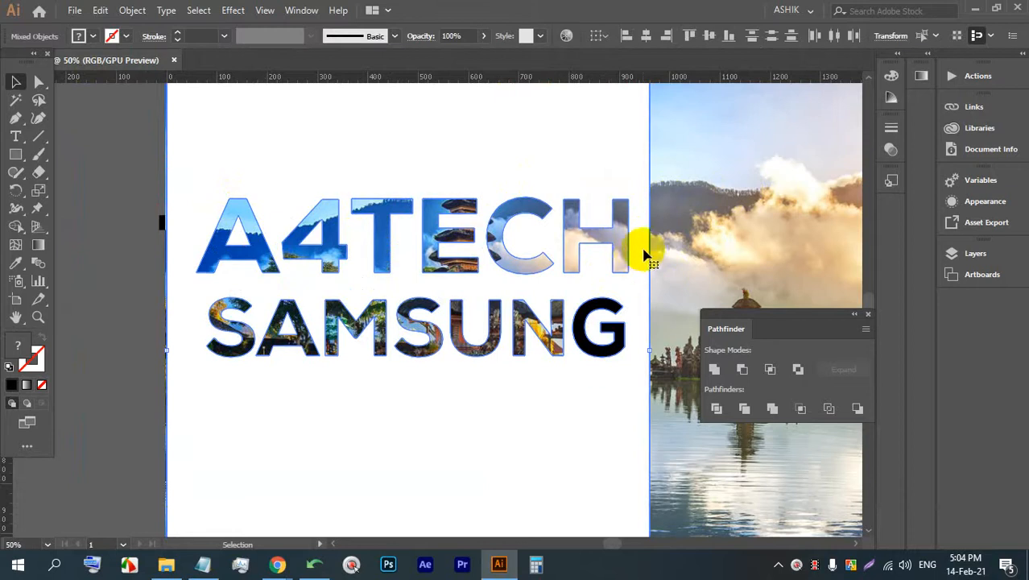
{"action": "scroll", "coordinate": [584, 231], "scroll_direction": "down", "scroll_amount": 2, "text": "alt"}
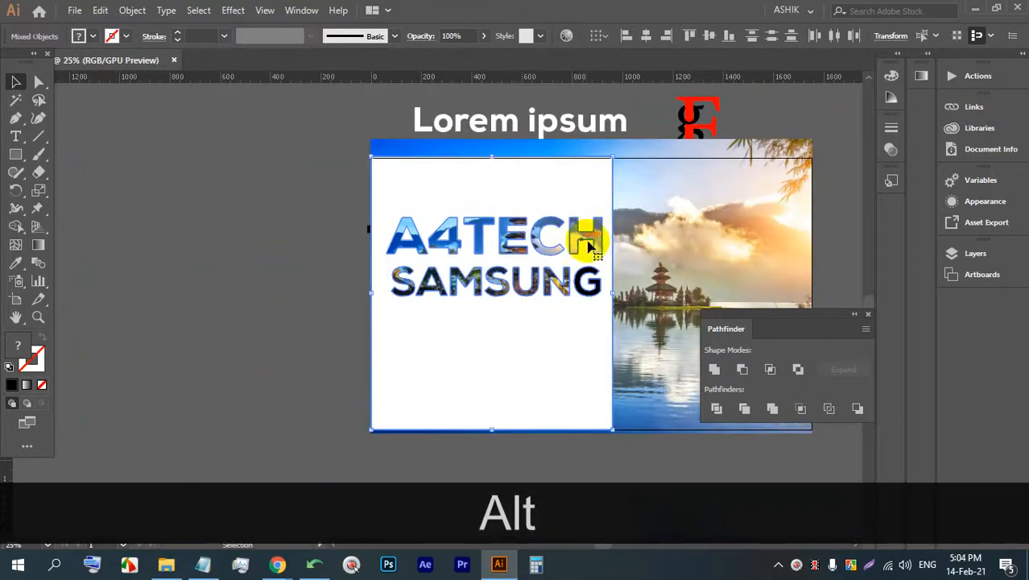
{"action": "key", "text": "space"}
{"action": "key", "text": "ctrl+z"}
{"action": "key", "text": "ctrl+z"}
{"action": "key", "text": "ctrl+z"}
{"action": "key", "text": "ctrl+z"}
{"action": "key", "text": "ctrl+z"}
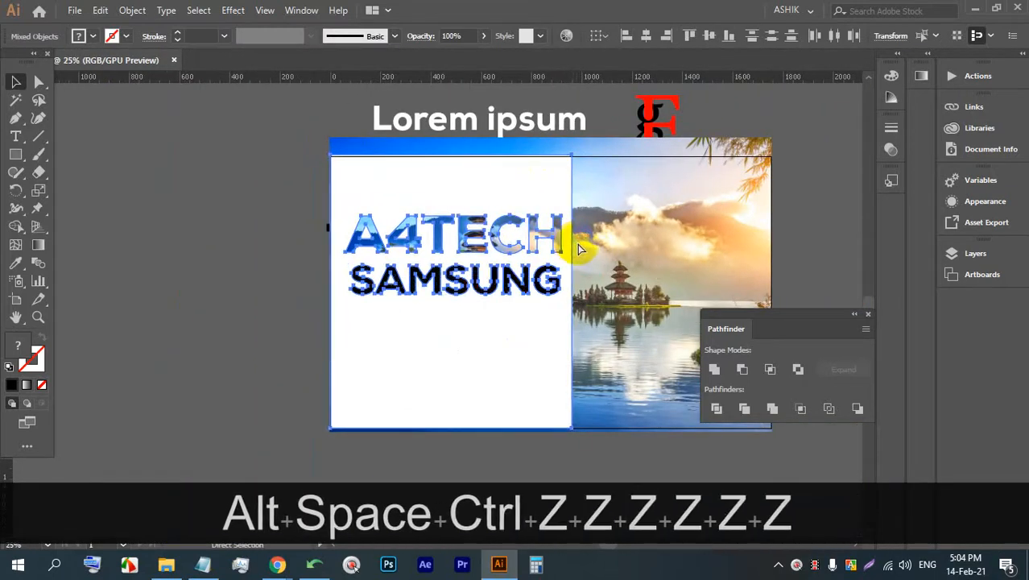
{"action": "key", "text": "ctrl+z"}
{"action": "key", "text": "ctrl+z"}
{"action": "key", "text": "ctrl+z"}
{"action": "key", "text": "ctrl+z"}
{"action": "key", "text": "ctrl+z"}
{"action": "key", "text": "ctrl+z"}
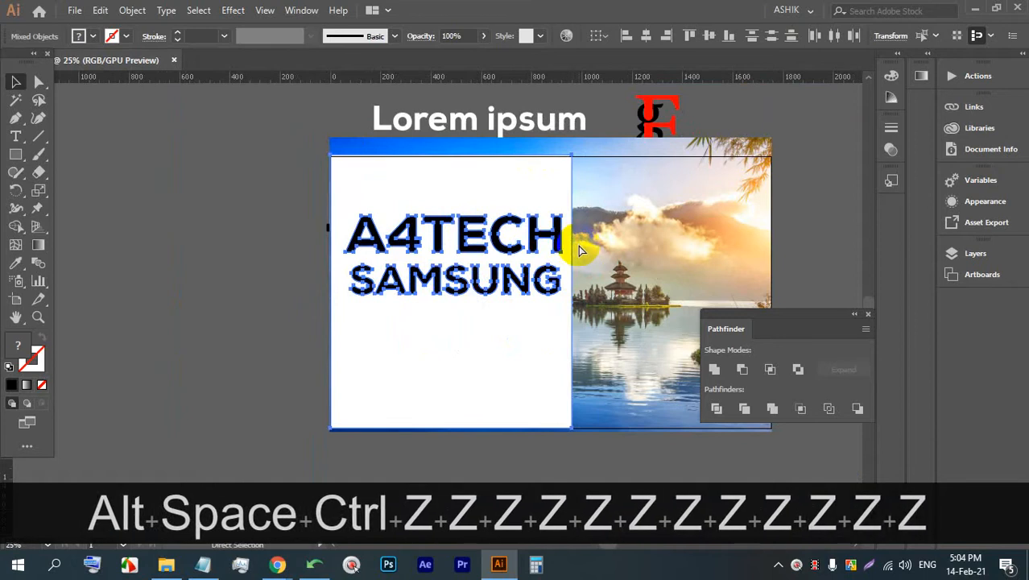
{"action": "key", "text": "ctrl+z"}
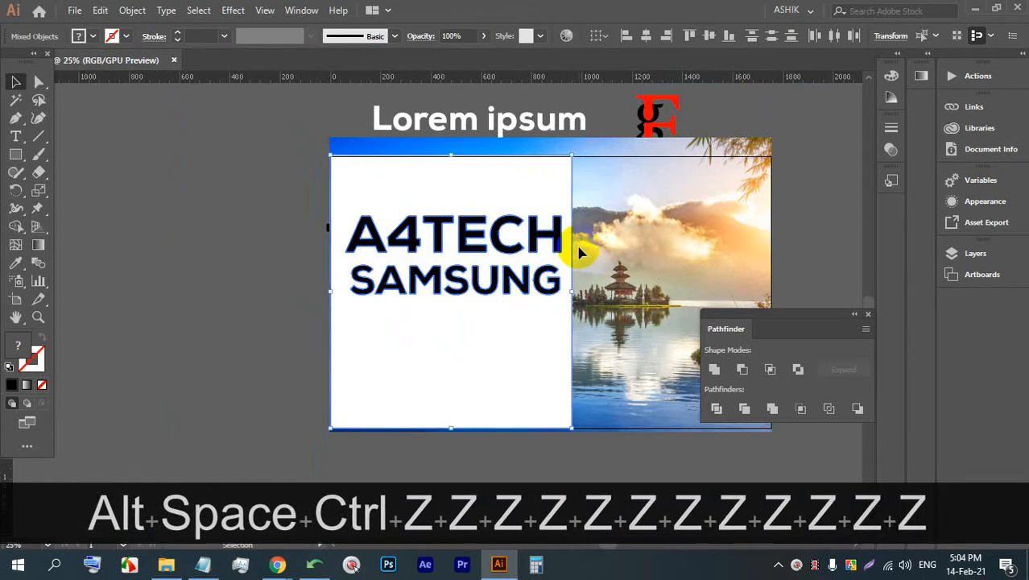
Unlock the background photo, test selecting it and clear the selection
{"action": "key", "text": "ctrl+alt+2"}
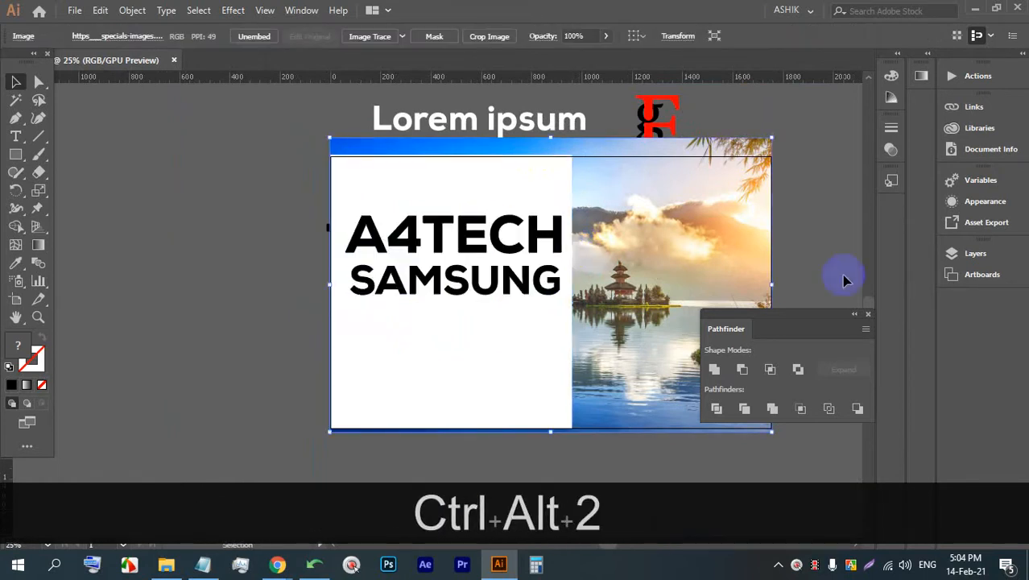
{"action": "left_click", "coordinate": [813, 260]}
{"action": "left_click", "coordinate": [719, 242]}
{"action": "left_click", "coordinate": [804, 257]}
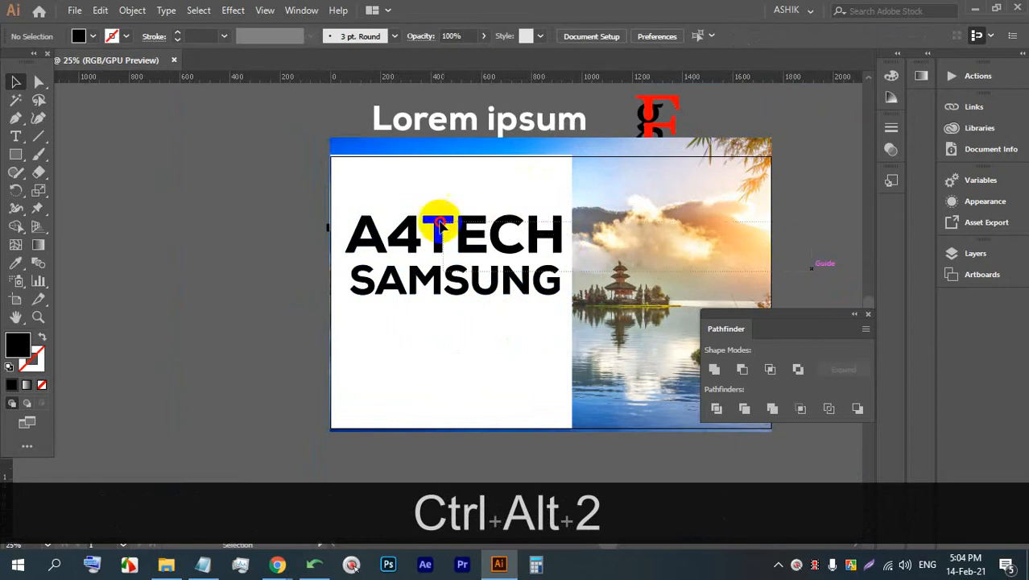
Select the photo, white rectangle and letters together and check whether the selection can be divided and ungrouped
{"action": "left_click_drag", "start_coordinate": [321, 190], "coordinate": [379, 188]}
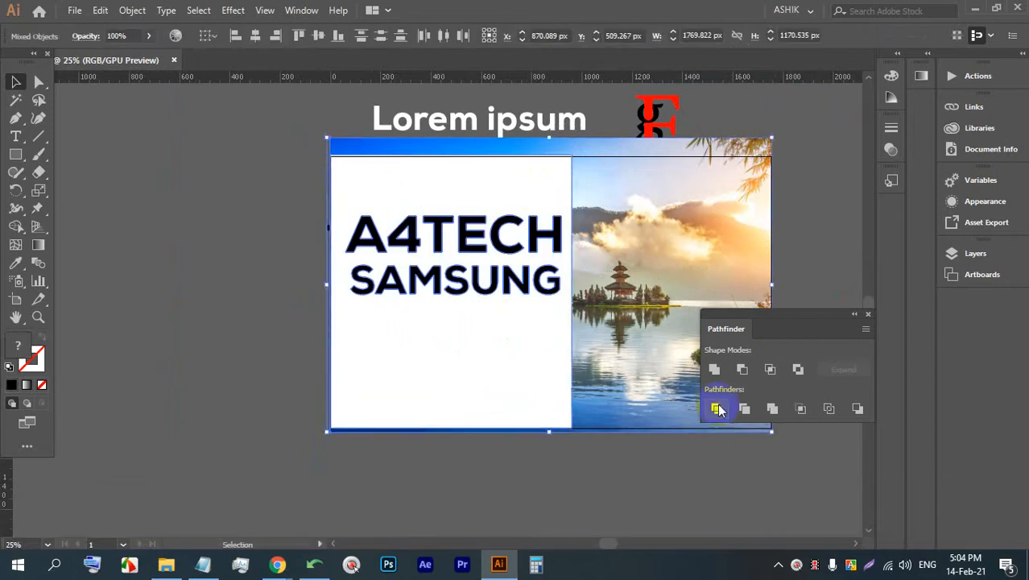
{"action": "right_click", "coordinate": [590, 322]}
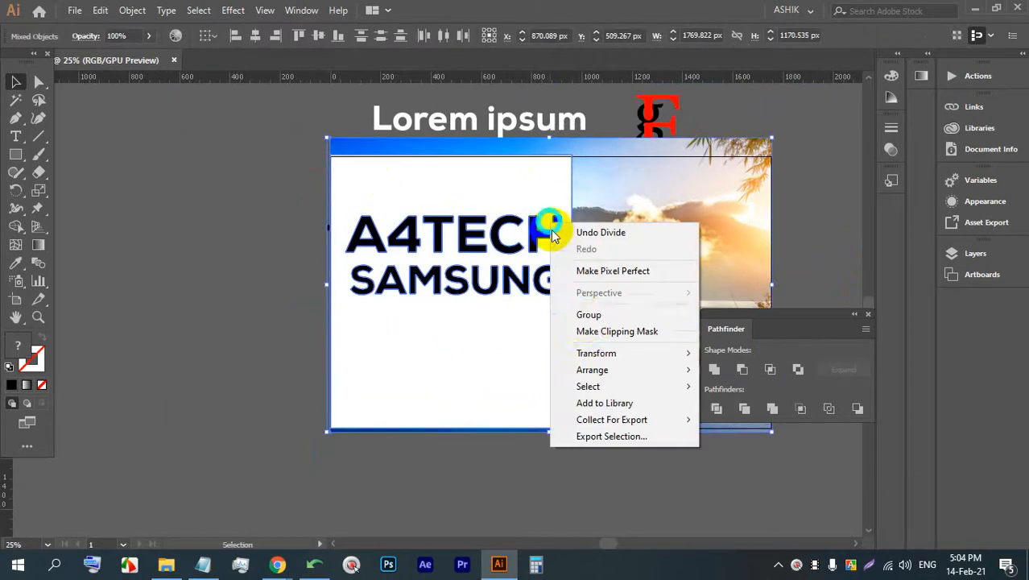
{"action": "left_click", "coordinate": [250, 306]}
{"action": "left_click_drag", "start_coordinate": [276, 190], "coordinate": [387, 242]}
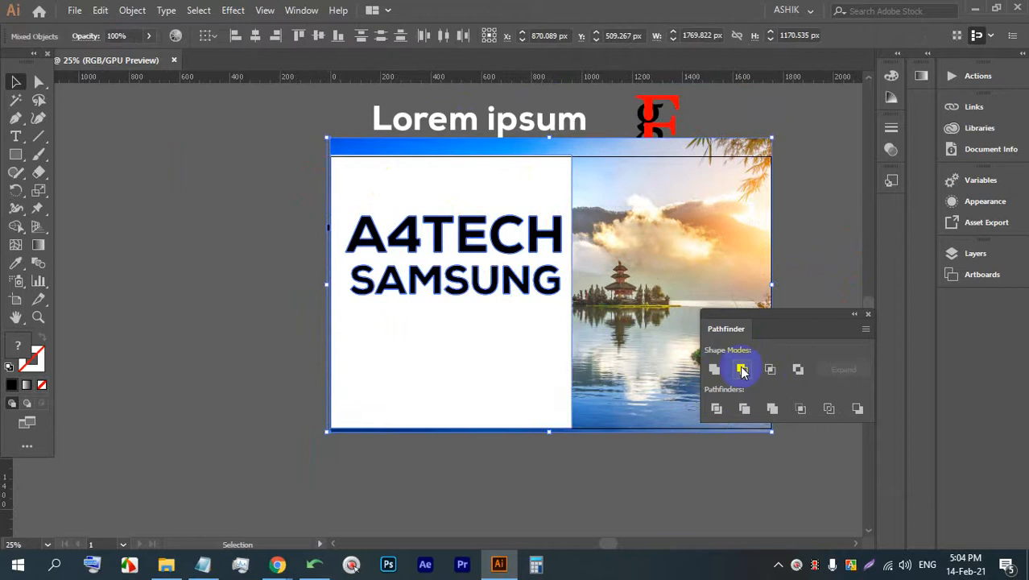
{"action": "right_click", "coordinate": [648, 215]}
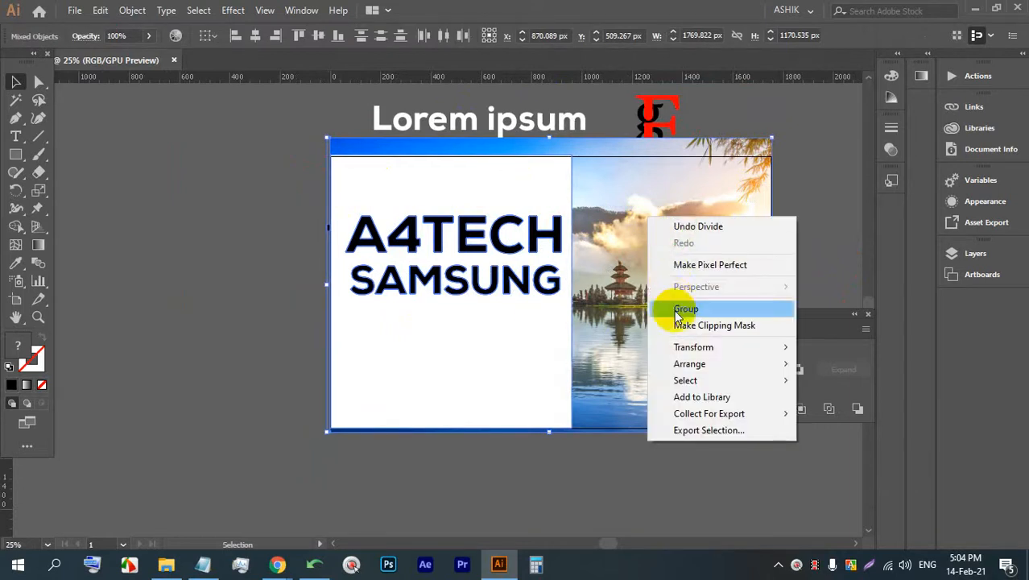
{"action": "left_click", "coordinate": [805, 180]}
Select the background photo and look through its Image Trace presets without applying one
{"action": "scroll", "coordinate": [606, 213], "scroll_direction": "up", "scroll_amount": 2}
{"action": "left_click", "coordinate": [620, 300]}
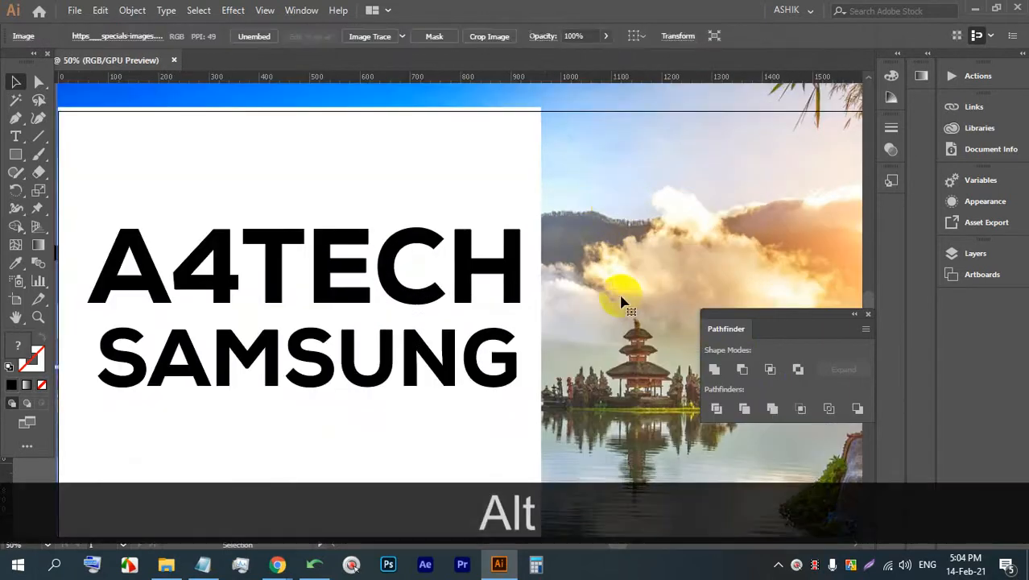
{"action": "scroll", "coordinate": [547, 220], "scroll_direction": "down", "scroll_amount": 1}
{"action": "left_click_drag", "start_coordinate": [614, 275], "coordinate": [550, 256]}
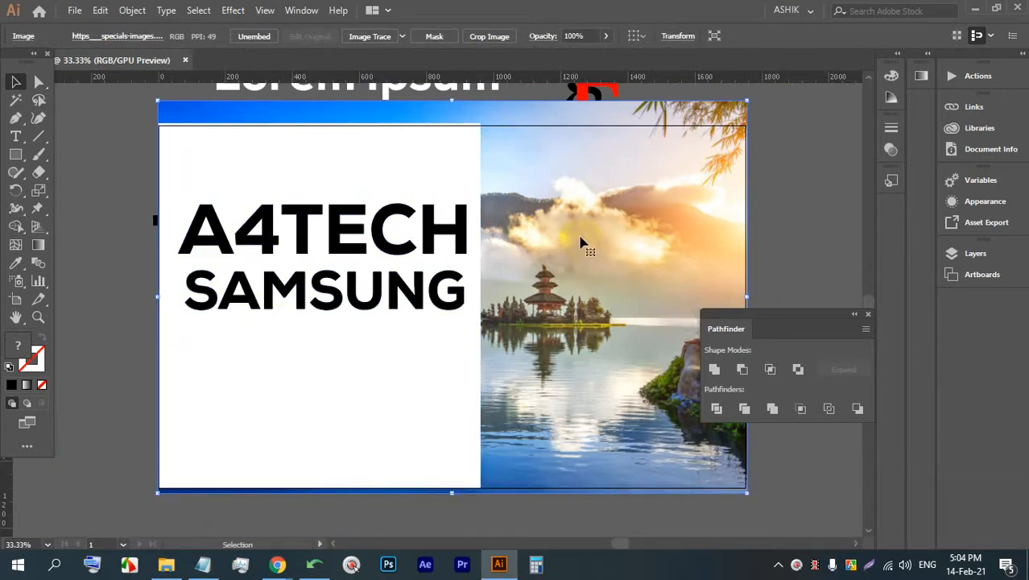
{"action": "left_click", "coordinate": [402, 37]}
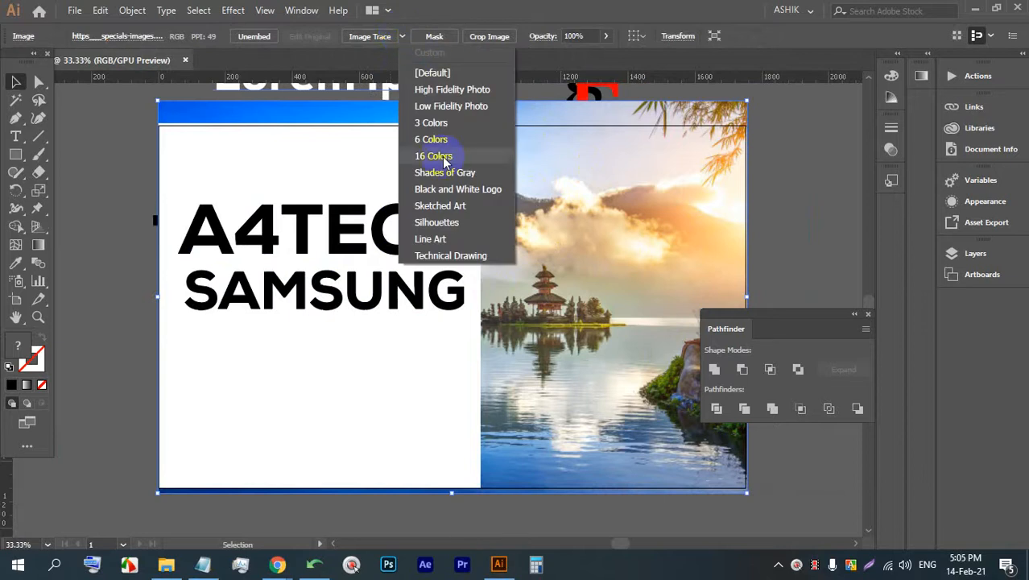
{"action": "left_click", "coordinate": [816, 224]}
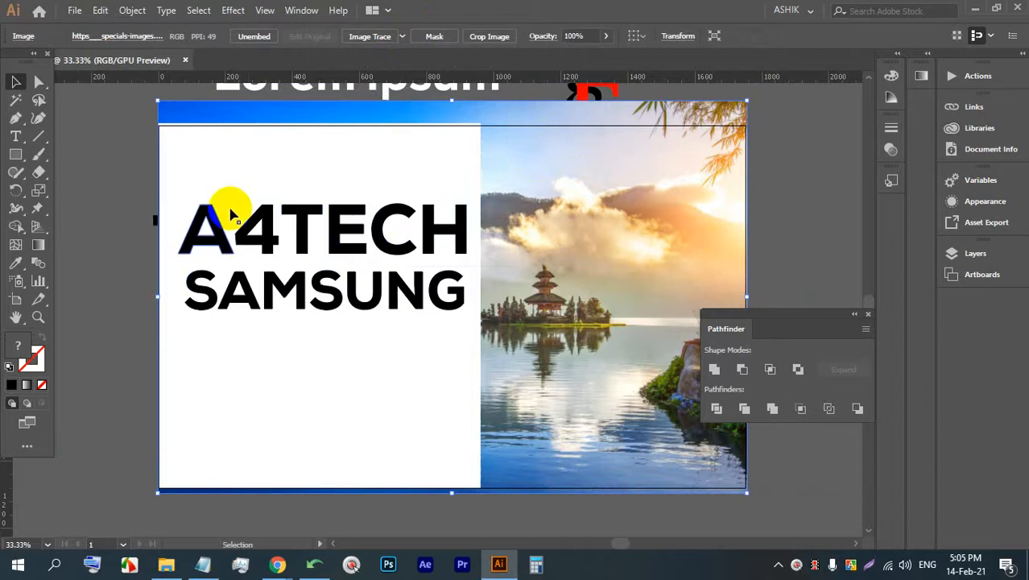
{"action": "scroll", "coordinate": [172, 230], "scroll_direction": "up", "scroll_amount": 1}
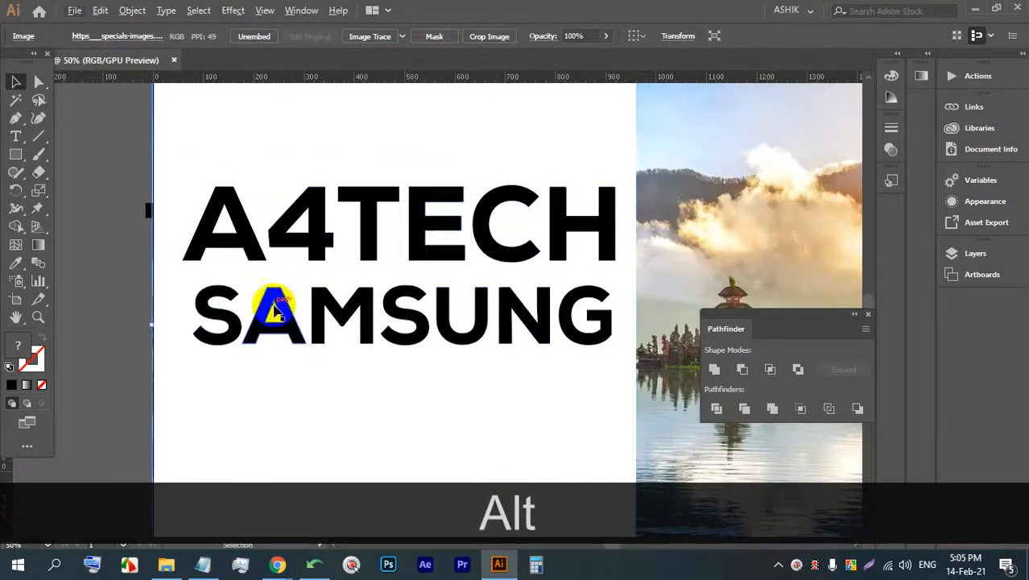
{"action": "key", "text": "space"}
{"action": "left_click_drag", "start_coordinate": [414, 252], "coordinate": [377, 254]}
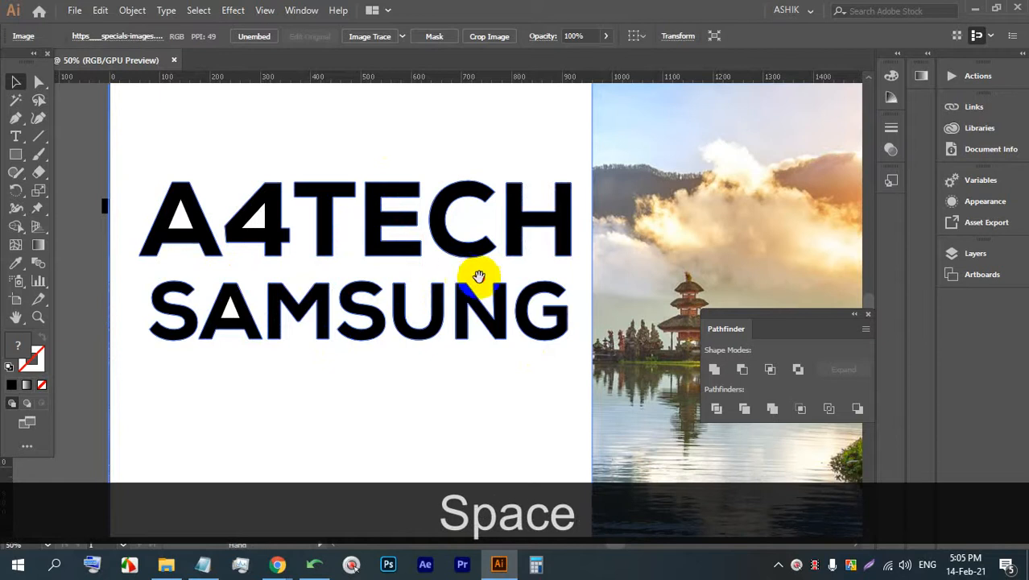
{"action": "left_click_drag", "start_coordinate": [477, 275], "coordinate": [461, 274]}
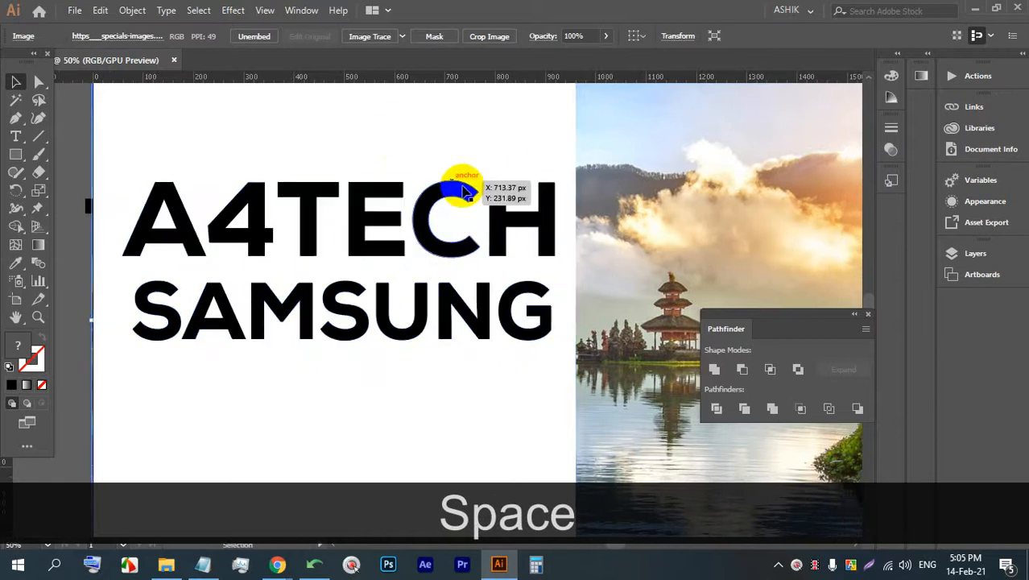
Select the group holding the white rectangle and the A4TECH and SAMSUNG letters, and lock it
{"action": "left_click", "coordinate": [504, 227]}
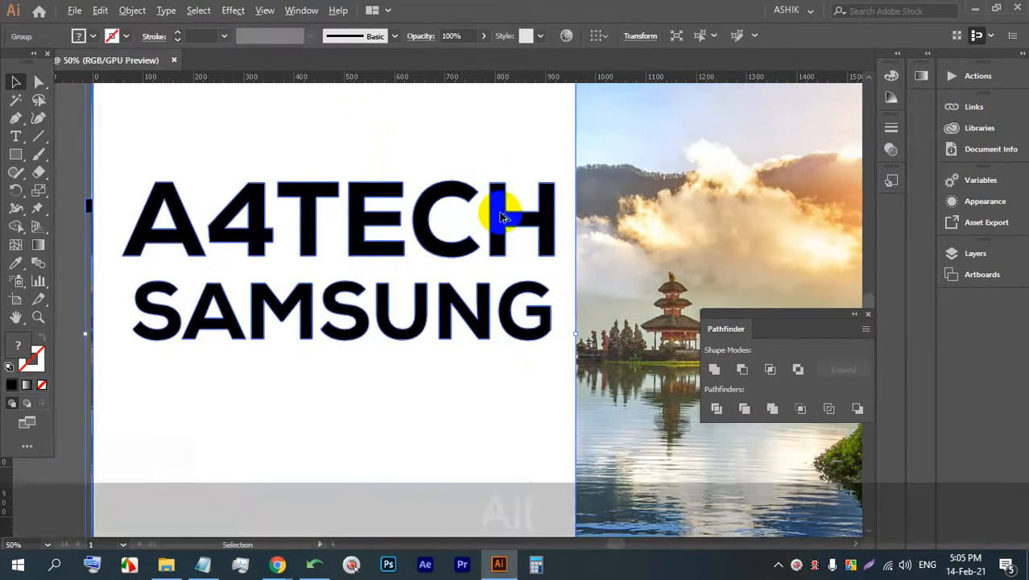
{"action": "scroll", "coordinate": [497, 213], "scroll_direction": "down", "scroll_amount": 1, "text": "alt"}
{"action": "left_click_drag", "start_coordinate": [494, 184], "coordinate": [479, 172]}
{"action": "left_click", "coordinate": [481, 177]}
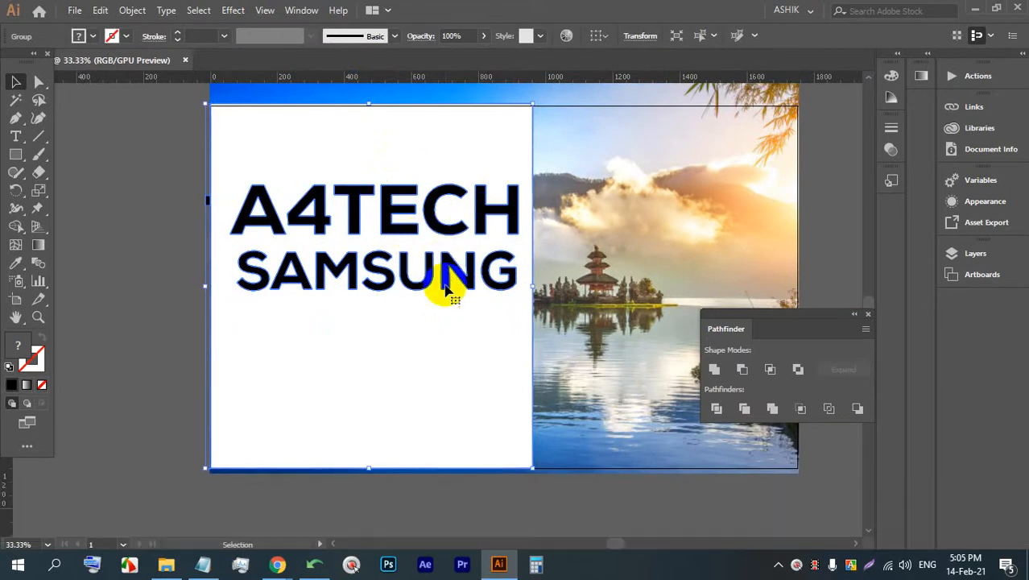
{"action": "left_click", "coordinate": [422, 355]}
{"action": "key", "text": "ctrl"}
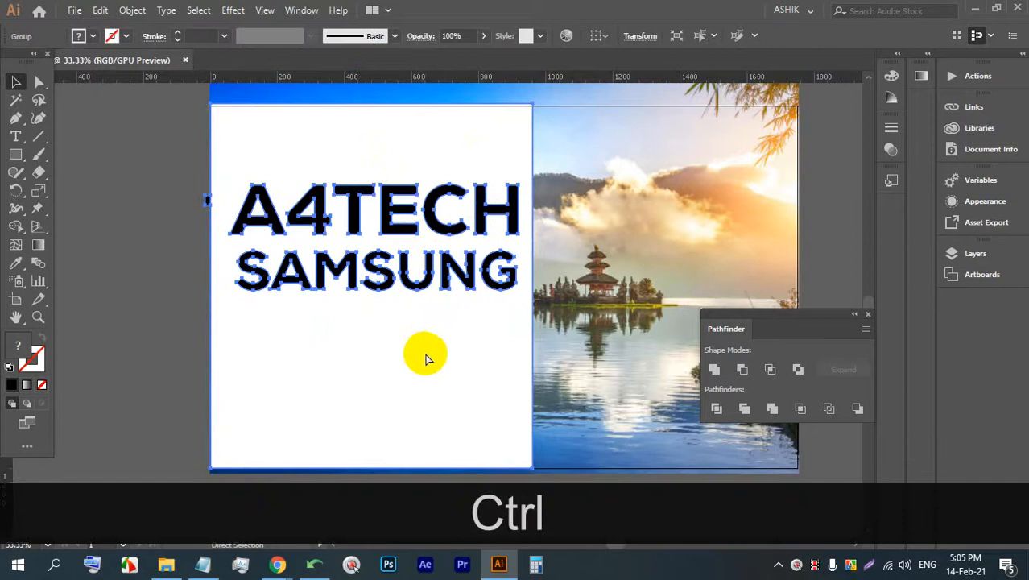
{"action": "key", "text": "ctrl+2"}
Exit the photo's isolation mode, lock the background photo and test selecting the locked photo and letters
{"action": "double_click", "coordinate": [505, 317]}
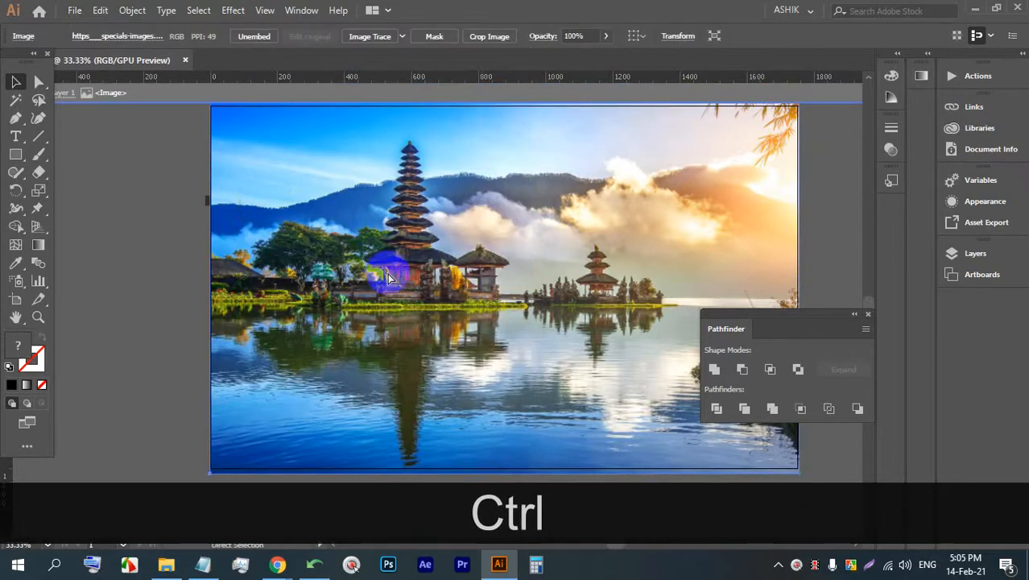
{"action": "double_click", "coordinate": [149, 239]}
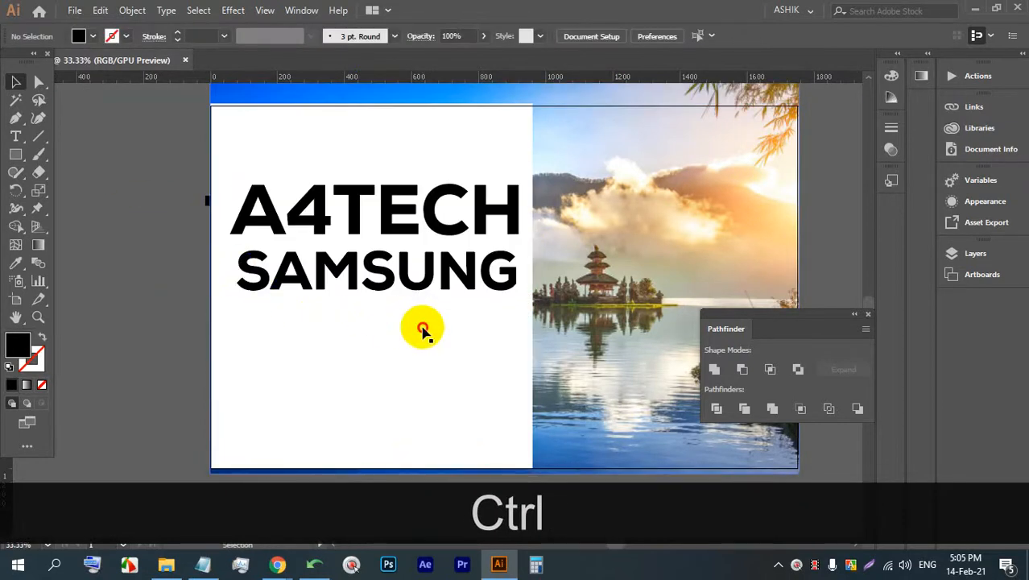
{"action": "left_click", "coordinate": [422, 332]}
{"action": "key", "text": "ctrl+2"}
{"action": "left_click", "coordinate": [601, 327]}
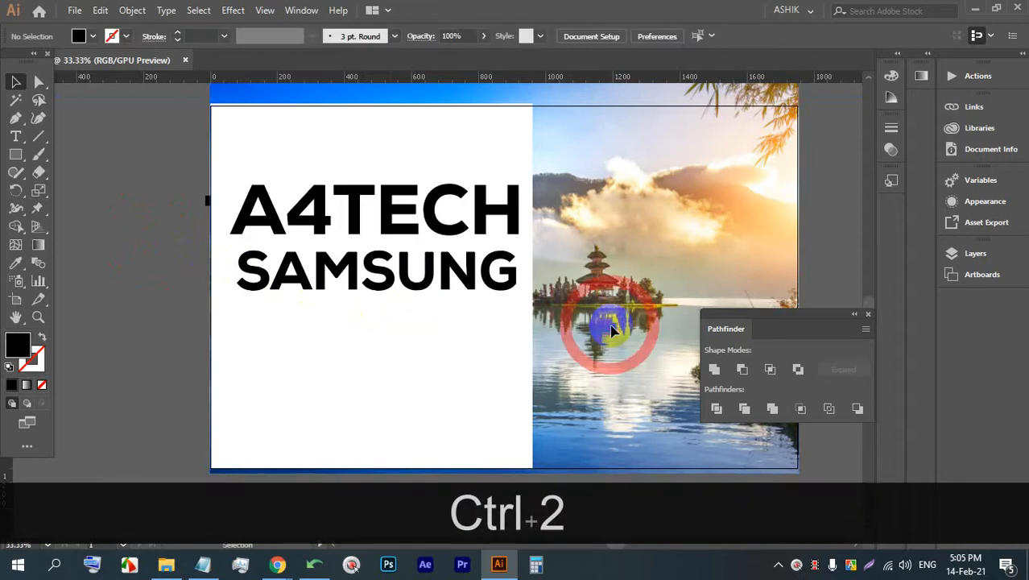
{"action": "left_click_drag", "start_coordinate": [395, 267], "coordinate": [220, 194]}
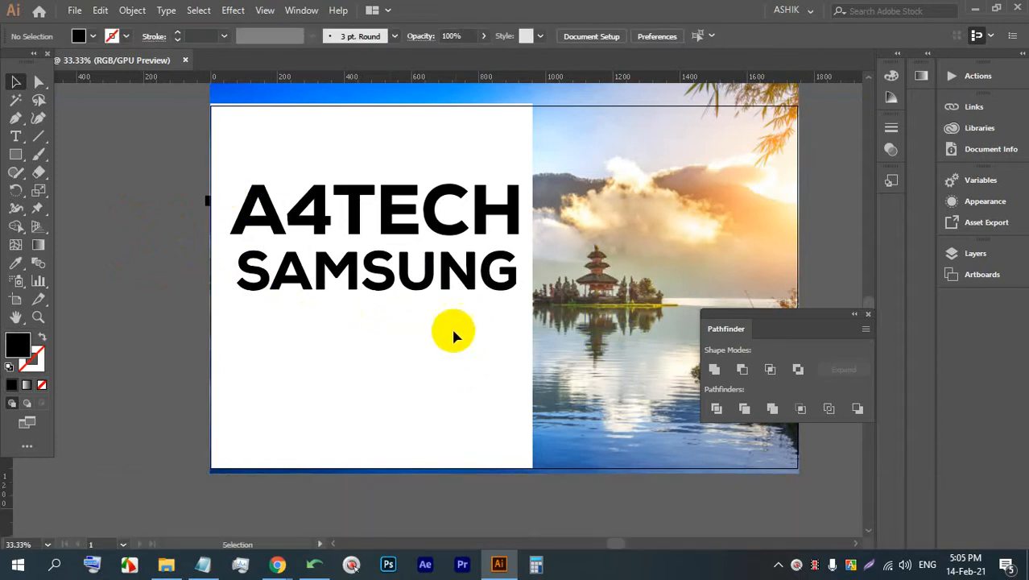
Unlock all objects and clear the selection
{"action": "left_click", "coordinate": [487, 279]}
{"action": "key", "text": "ctrl+alt+2"}
{"action": "left_click", "coordinate": [119, 294]}
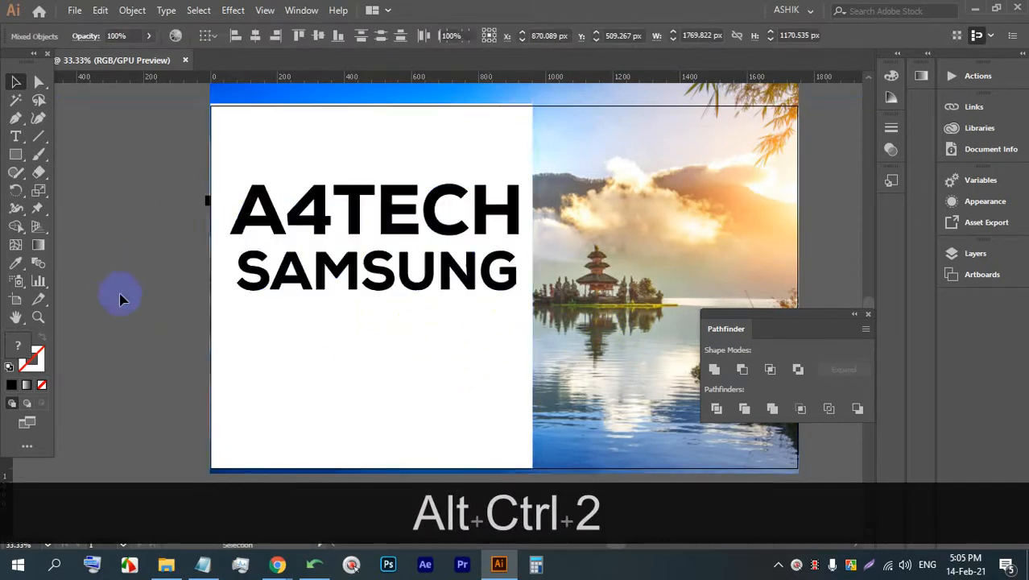
Ungroup the white rectangle and the A4TECH and SAMSUNG letters, and clear the selection
{"action": "left_click", "coordinate": [287, 282]}
{"action": "right_click", "coordinate": [320, 278]}
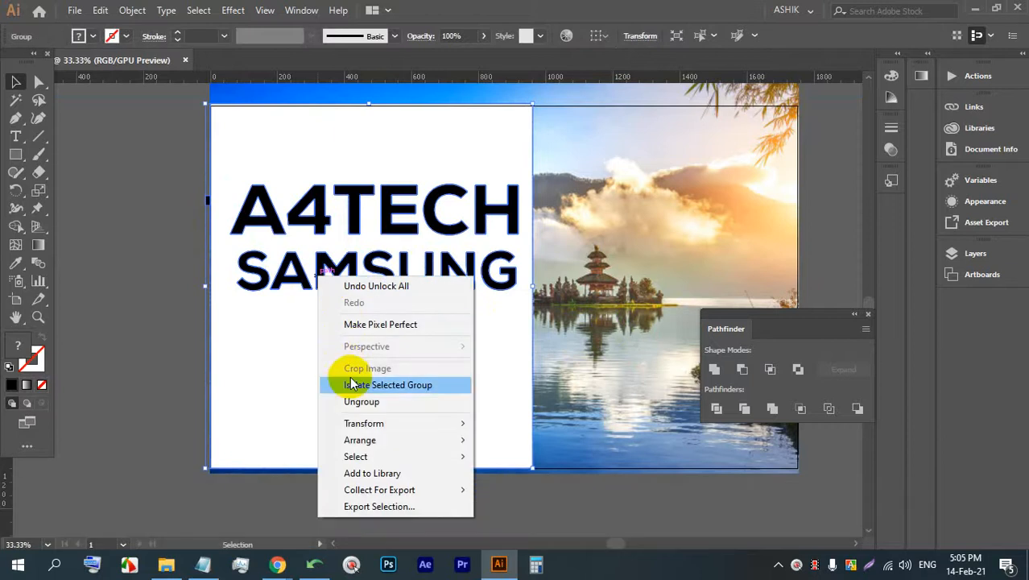
{"action": "left_click", "coordinate": [350, 400]}
{"action": "left_click", "coordinate": [165, 329]}
Lock the white rectangle, undo the accidental move of the background photo and lock the photo as well
{"action": "left_click", "coordinate": [338, 321]}
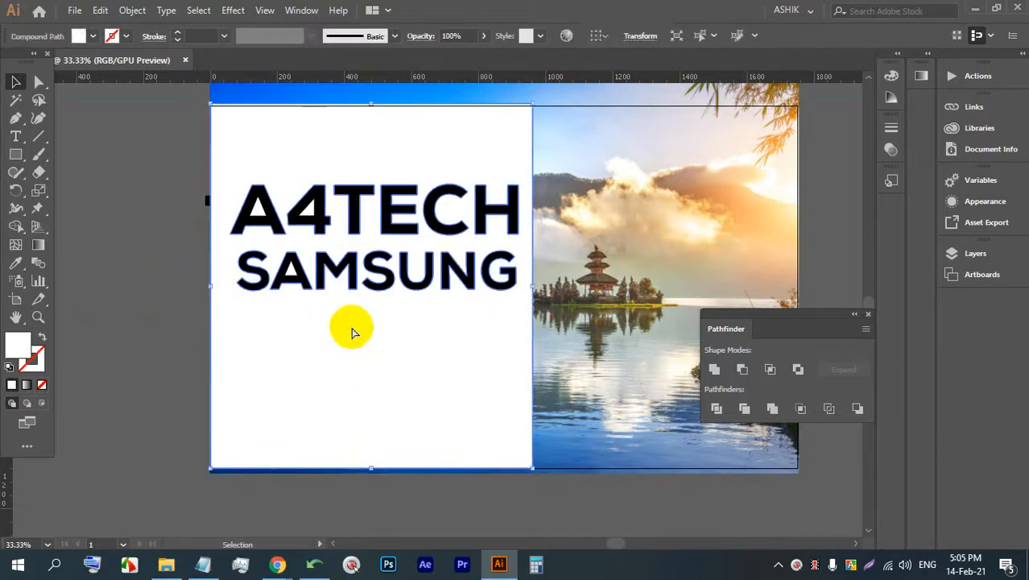
{"action": "key", "text": "ctrl+2"}
{"action": "left_click_drag", "start_coordinate": [495, 326], "coordinate": [333, 231]}
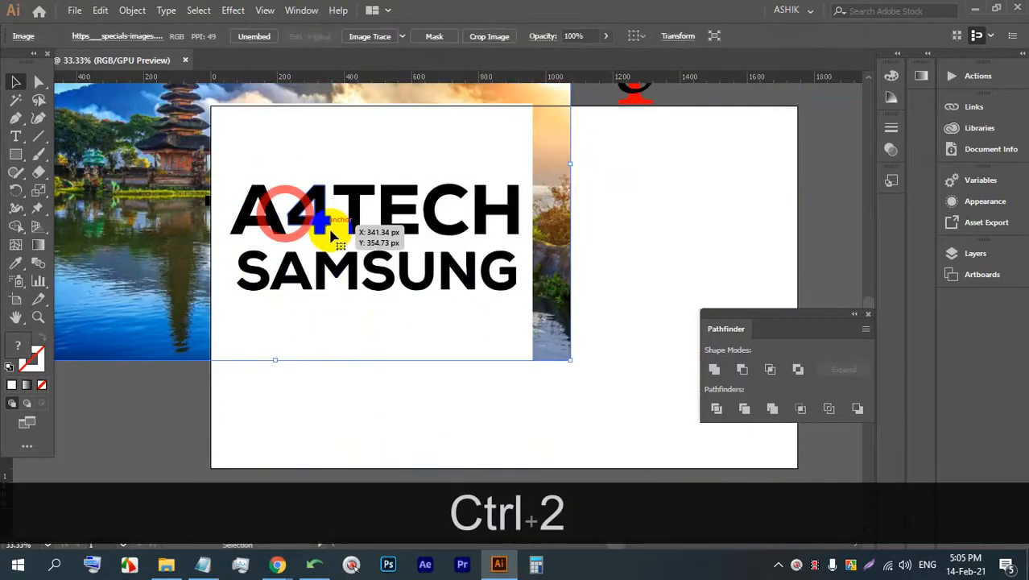
{"action": "key", "text": "ctrl+z"}
{"action": "key", "text": "ctrl+2"}
Test selecting all the A4TECH and SAMSUNG letters together over the locked objects, and clear the selection
{"action": "left_click_drag", "start_coordinate": [499, 311], "coordinate": [225, 196]}
{"action": "scroll", "coordinate": [261, 203], "scroll_direction": "up", "scroll_amount": 2}
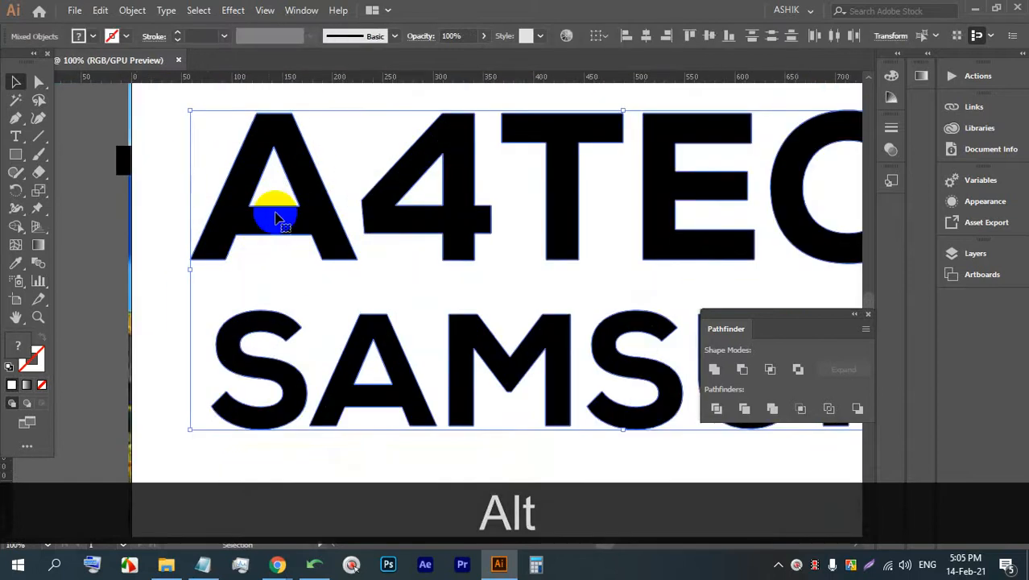
{"action": "left_click", "coordinate": [131, 308]}
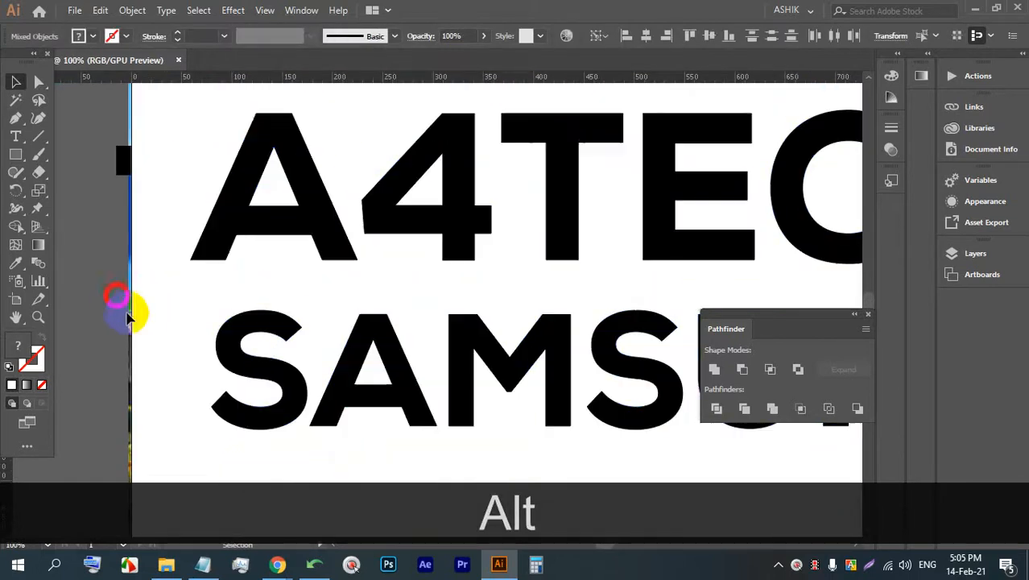
Switch to the Google Meet call in Chrome to check on it, and return to Illustrator
{"action": "mouse_move", "coordinate": [277, 566]}
{"action": "left_click", "coordinate": [221, 449]}
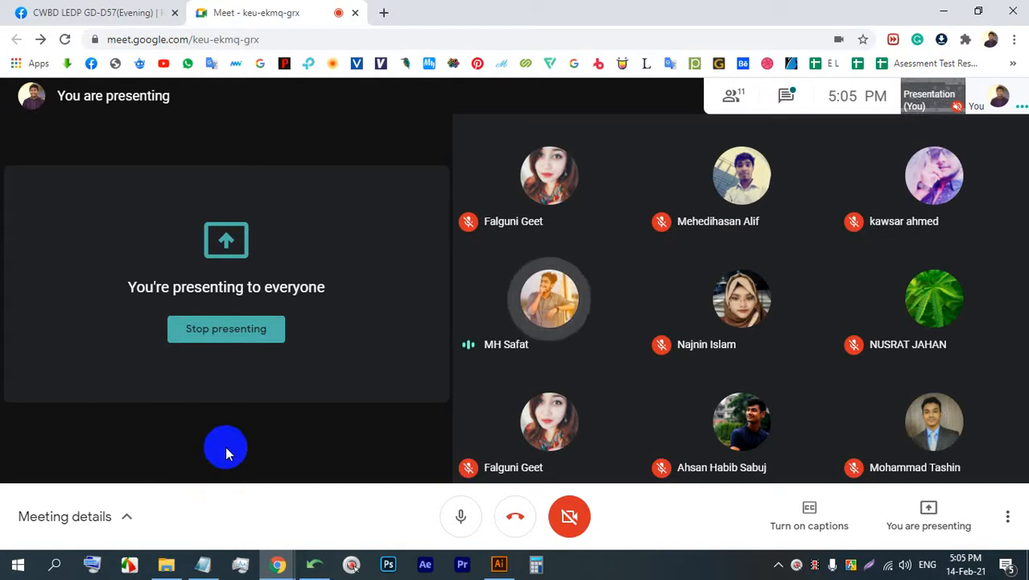
{"action": "left_click", "coordinate": [500, 564]}
Delete the letter H of A4TECH so the photo shows through, and select the neighbouring letters one by one
{"action": "left_click_drag", "start_coordinate": [499, 367], "coordinate": [391, 356]}
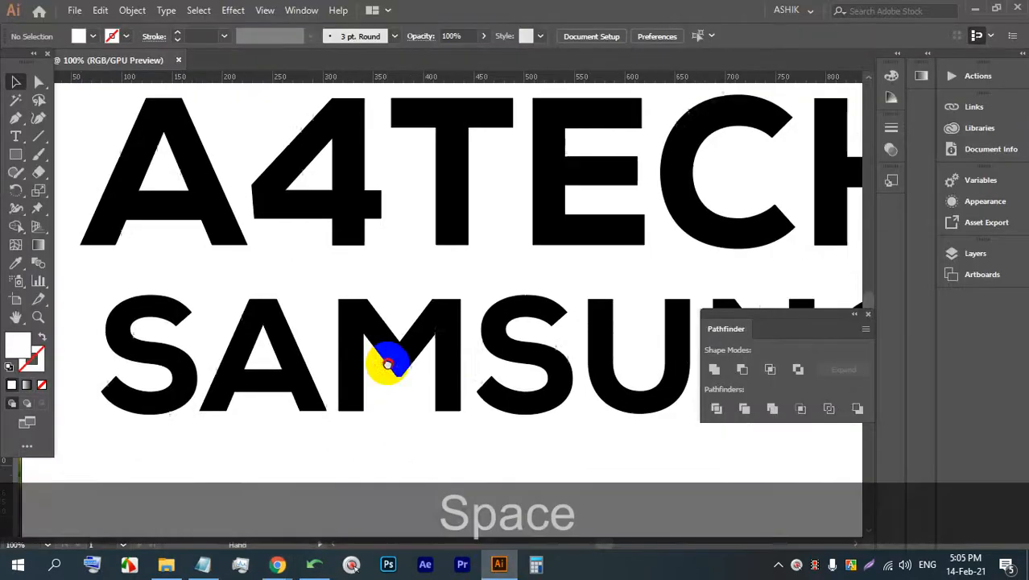
{"action": "left_click", "coordinate": [406, 342], "text": "alt"}
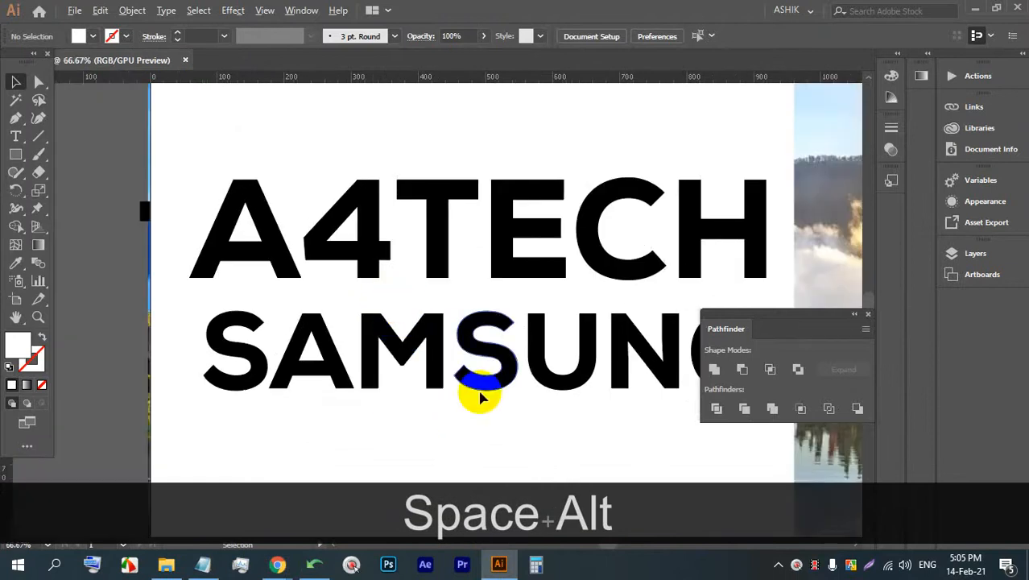
{"action": "left_click_drag", "start_coordinate": [446, 183], "coordinate": [370, 173]}
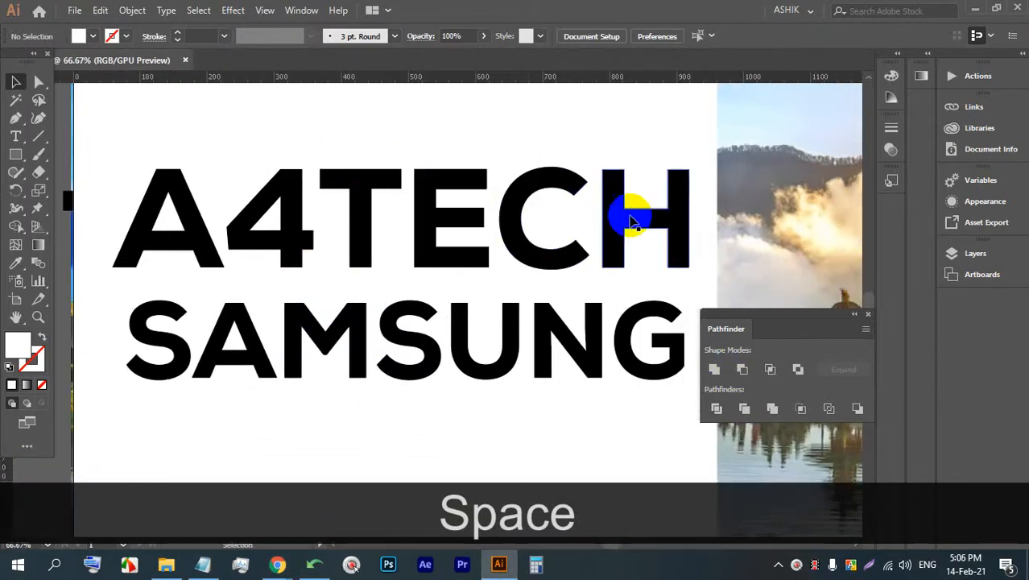
{"action": "key", "text": "BackSpace"}
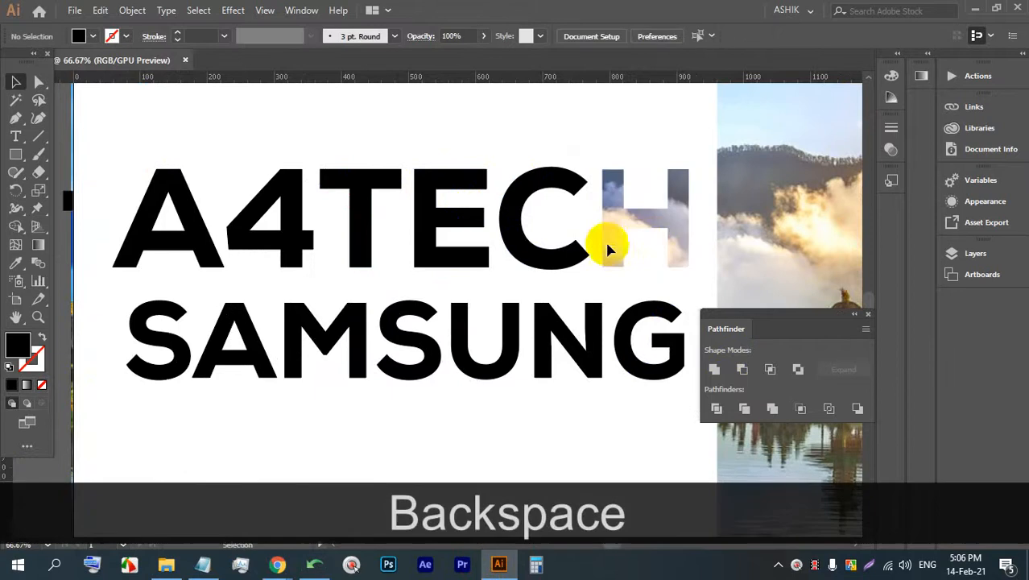
{"action": "left_click", "coordinate": [475, 185]}
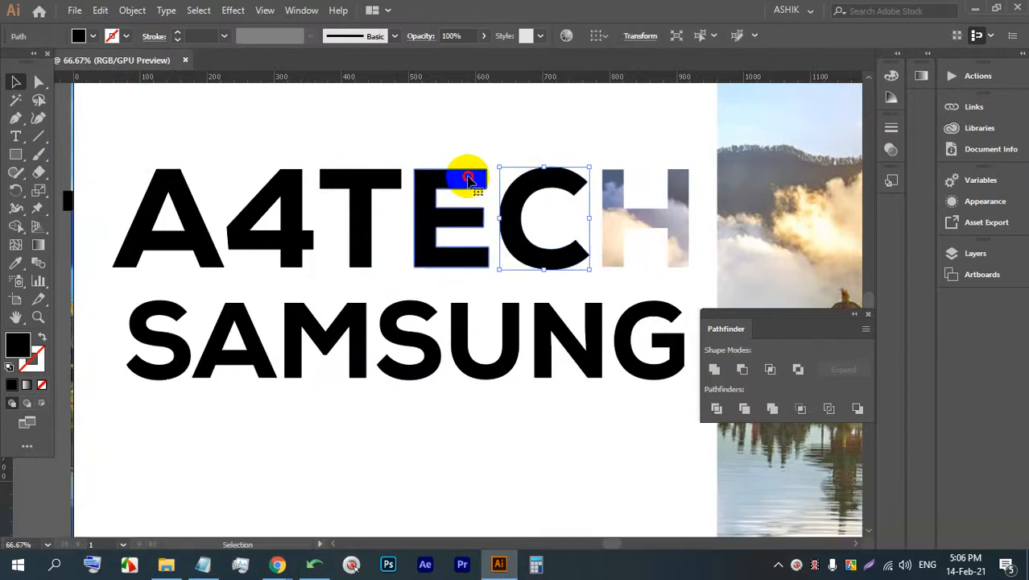
{"action": "left_click", "coordinate": [386, 175]}
{"action": "left_click", "coordinate": [313, 182]}
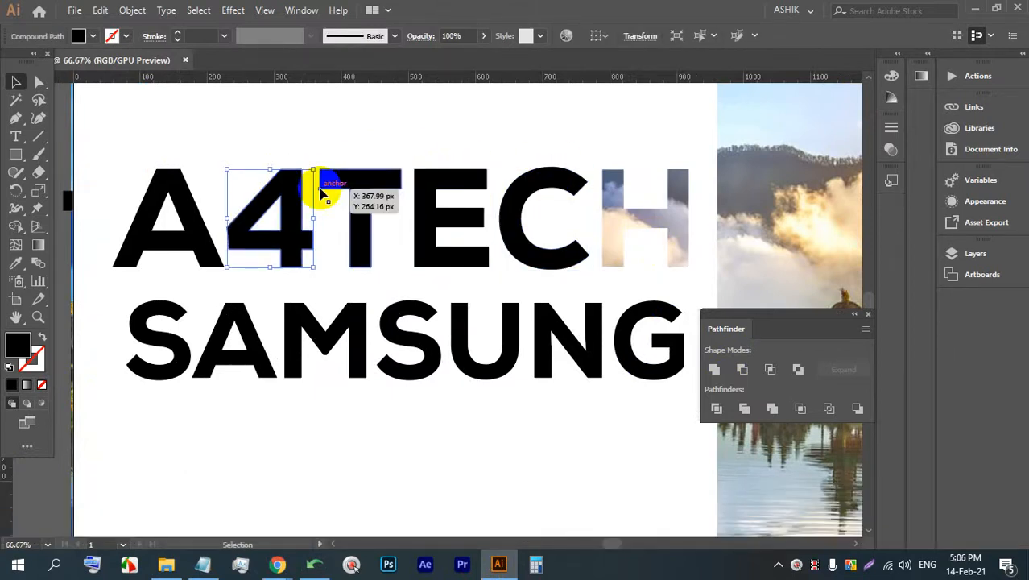
Place the forest photo rfoHZVbJCRDi2valC2on9qzzSXk.jpg on the empty canvas beside the artboard and embed it
{"action": "left_click", "coordinate": [74, 10]}
{"action": "left_click", "coordinate": [100, 10]}
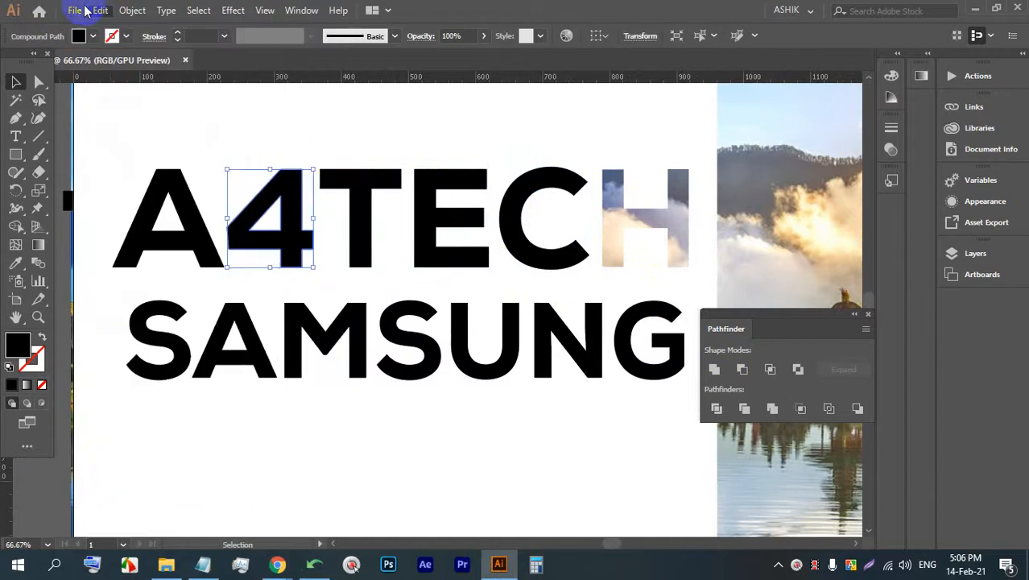
{"action": "left_click", "coordinate": [74, 9]}
{"action": "left_click", "coordinate": [137, 253]}
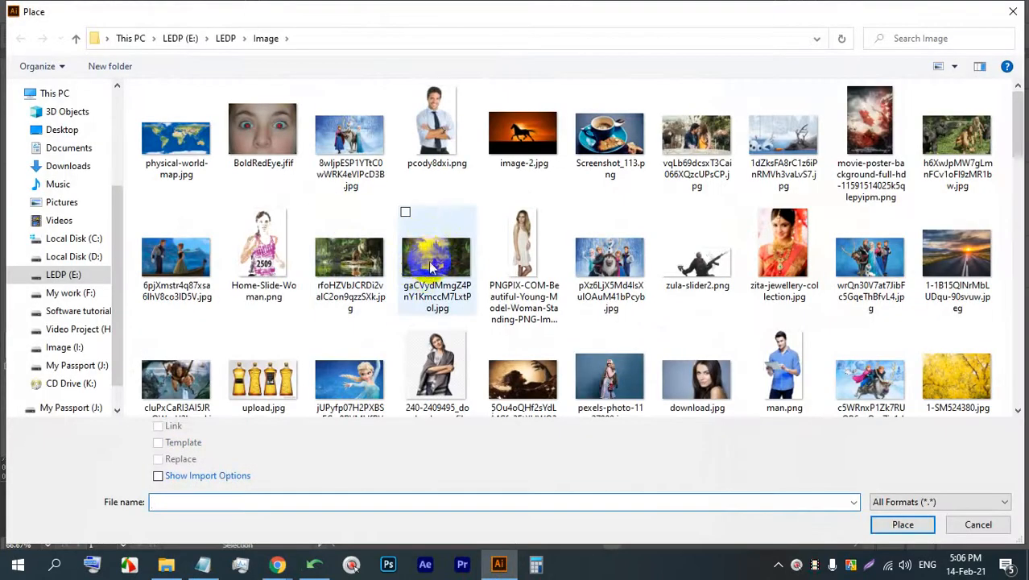
{"action": "double_click", "coordinate": [349, 258]}
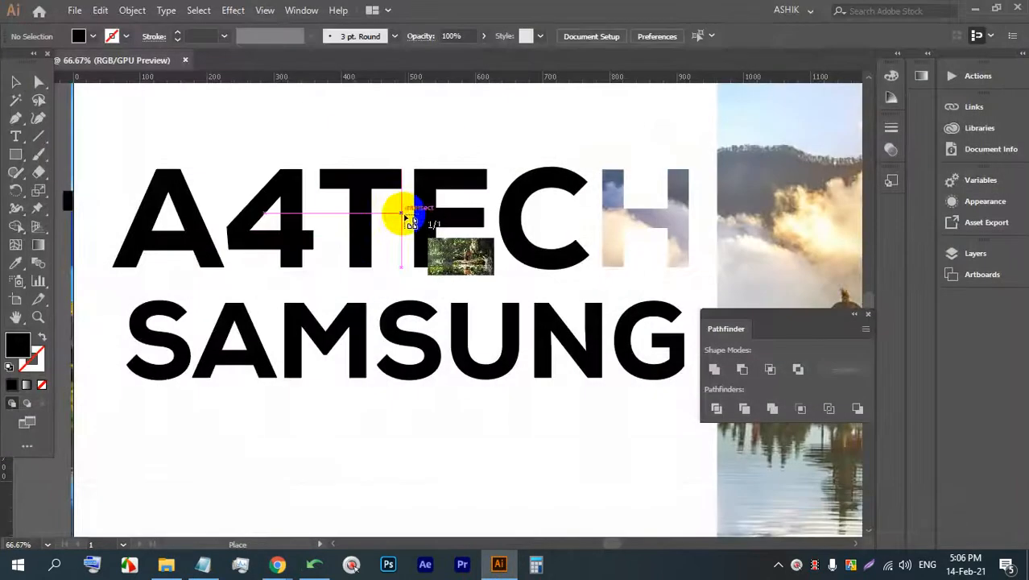
{"action": "scroll", "coordinate": [393, 203], "scroll_direction": "down", "scroll_amount": 3}
{"action": "left_click_drag", "start_coordinate": [393, 203], "coordinate": [291, 209]}
{"action": "left_click", "coordinate": [429, 165]}
{"action": "left_click", "coordinate": [11, 80]}
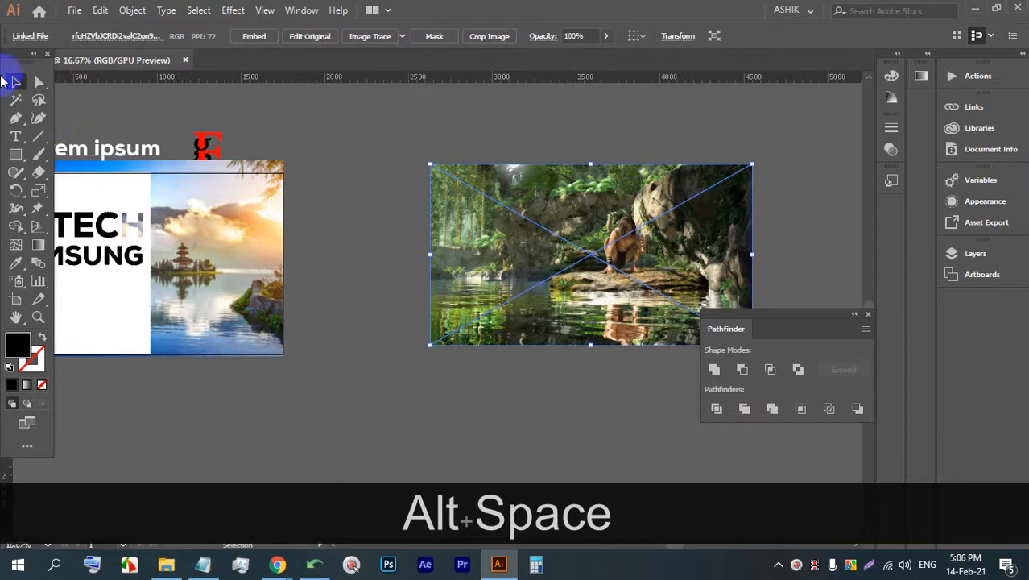
{"action": "left_click", "coordinate": [254, 36]}
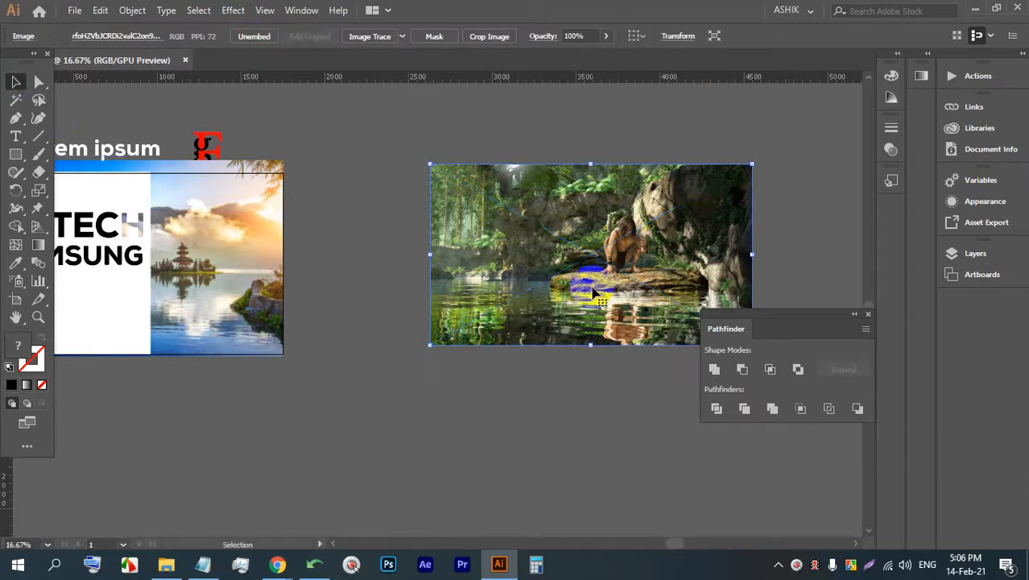
Put the white "Lorem ipsum" text over the forest photo, enlarged to 388.06 pt, and bring it in front of the photo
{"action": "left_click_drag", "start_coordinate": [248, 195], "coordinate": [430, 192]}
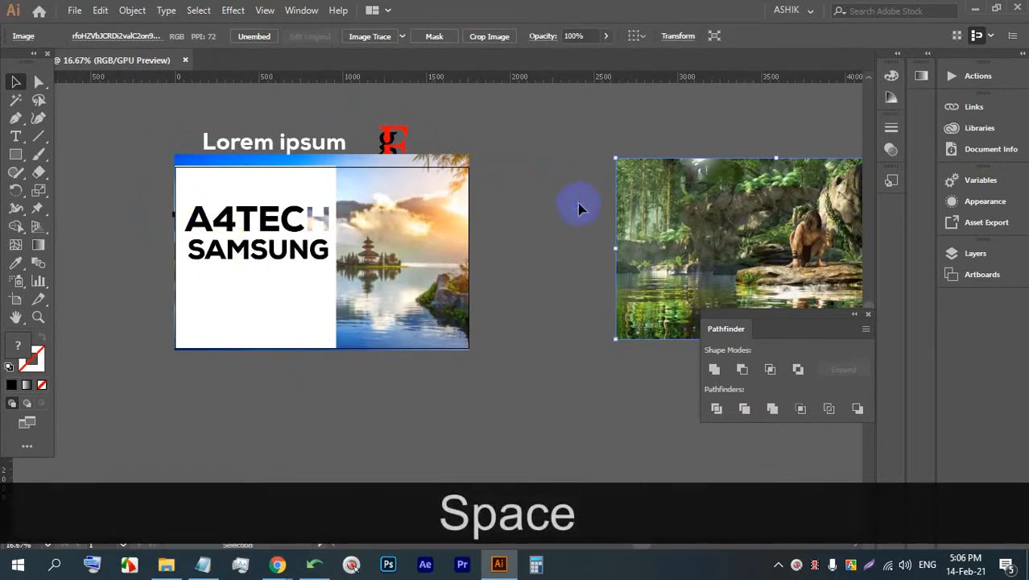
{"action": "key", "text": "alt"}
{"action": "left_click_drag", "start_coordinate": [273, 153], "coordinate": [666, 172]}
{"action": "left_click_drag", "start_coordinate": [753, 176], "coordinate": [699, 253]}
{"action": "scroll", "coordinate": [567, 191], "scroll_direction": "up", "scroll_amount": 1}
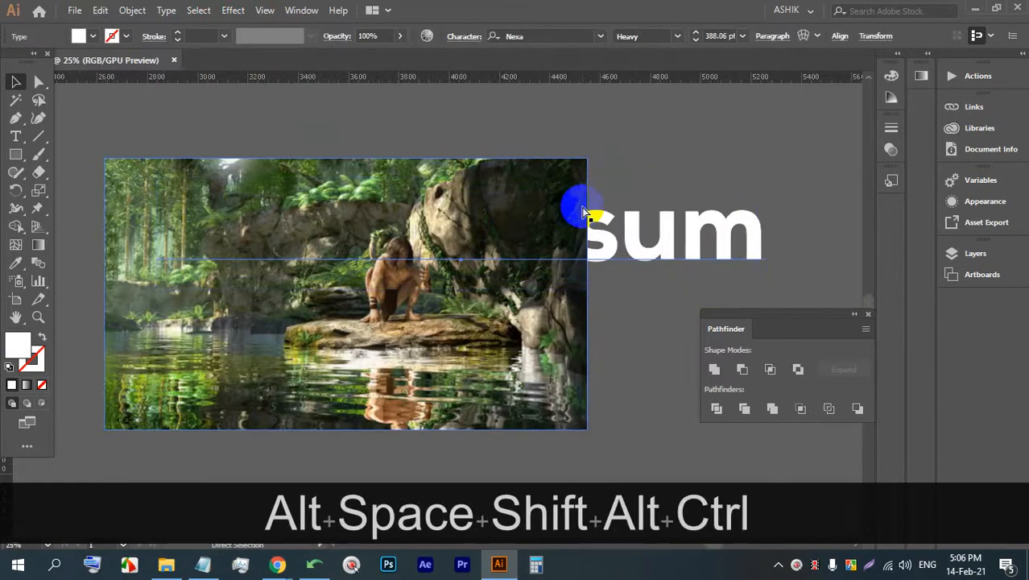
{"action": "key", "text": "ctrl+]"}
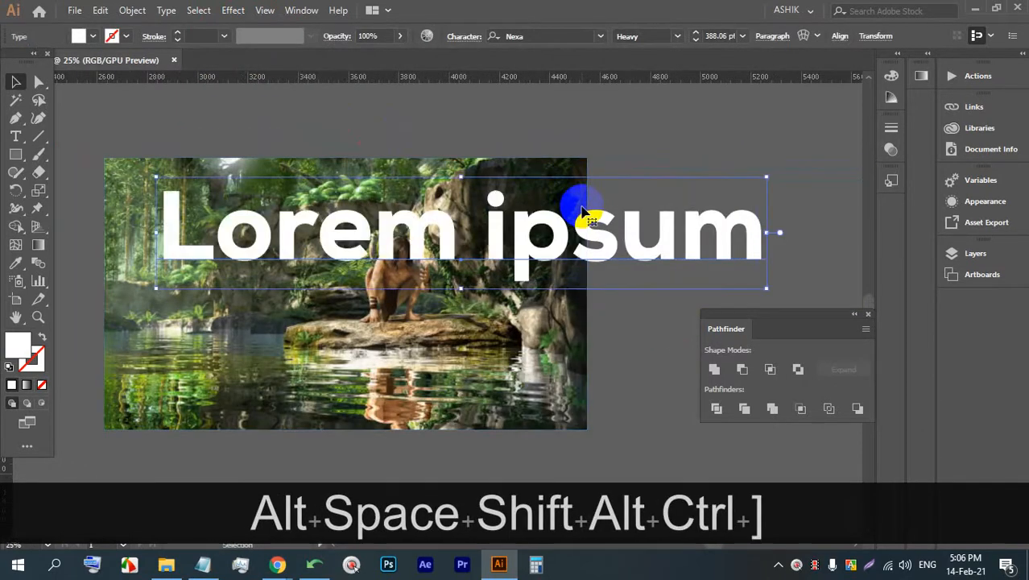
Shrink the "Lorem ipsum" text to 267.55 pt inside the forest photo, clip the photo to the text with a clipping mask and inspect the letters
{"action": "left_click_drag", "start_coordinate": [556, 234], "coordinate": [356, 239]}
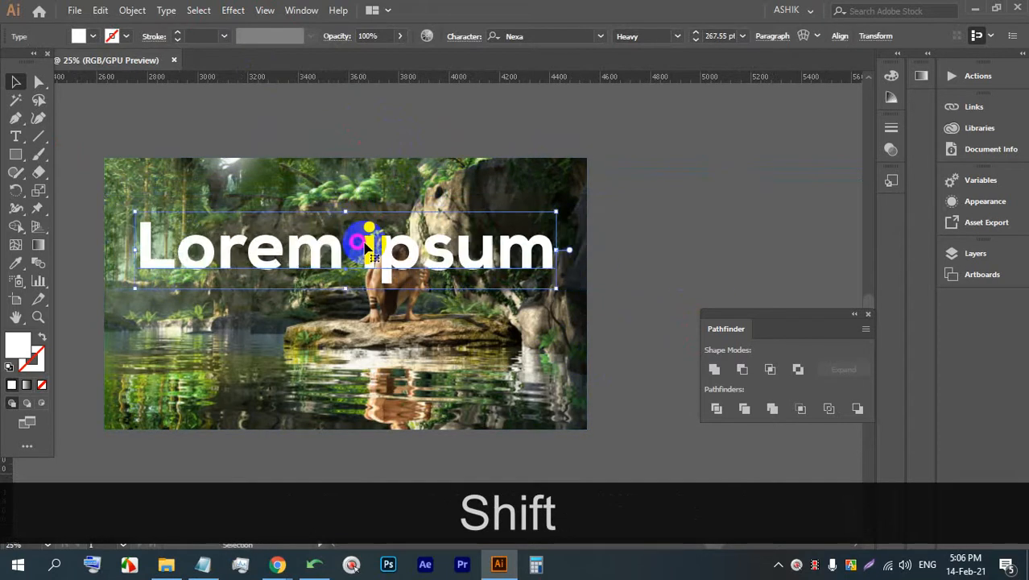
{"action": "left_click", "coordinate": [630, 233]}
{"action": "left_click_drag", "start_coordinate": [641, 280], "coordinate": [405, 215]}
{"action": "key", "text": "ctrl+7"}
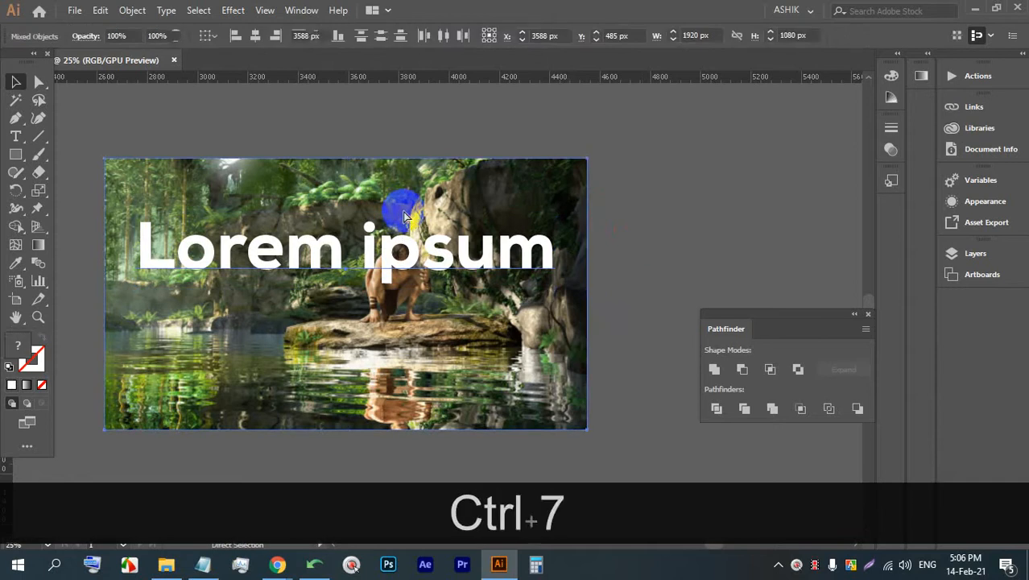
{"action": "scroll", "coordinate": [201, 223], "scroll_direction": "up", "scroll_amount": 3}
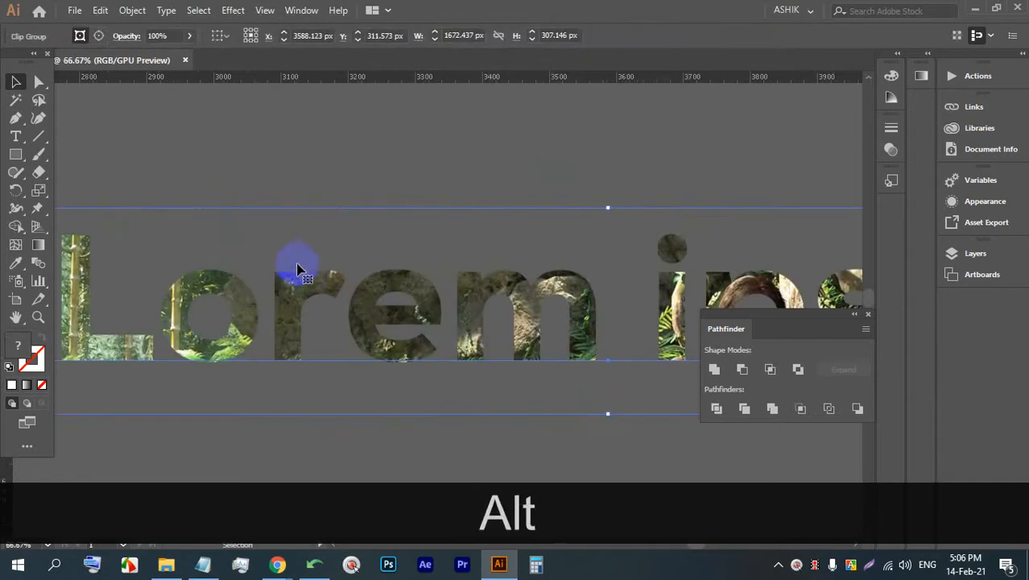
{"action": "scroll", "coordinate": [326, 260], "scroll_direction": "down", "scroll_amount": 2}
{"action": "scroll", "coordinate": [299, 269], "scroll_direction": "up", "scroll_amount": 1}
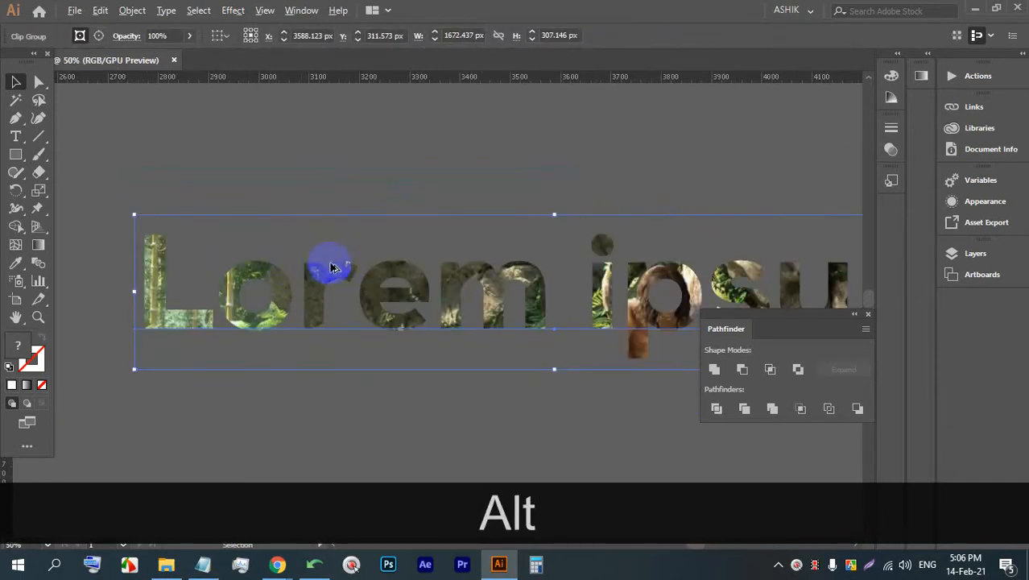
{"action": "scroll", "coordinate": [433, 216], "scroll_direction": "down", "scroll_amount": 3}
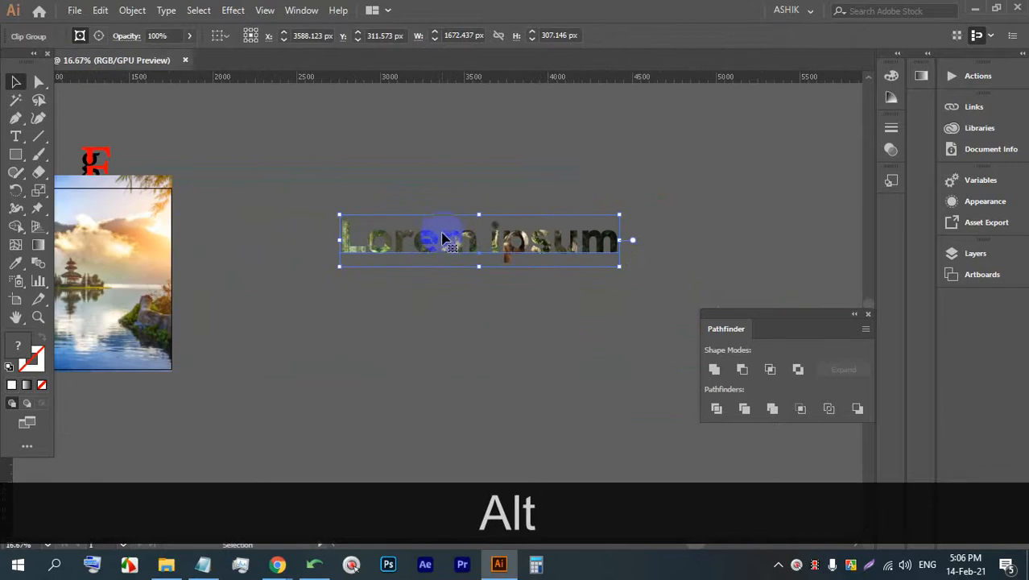
{"action": "left_click", "coordinate": [265, 281]}
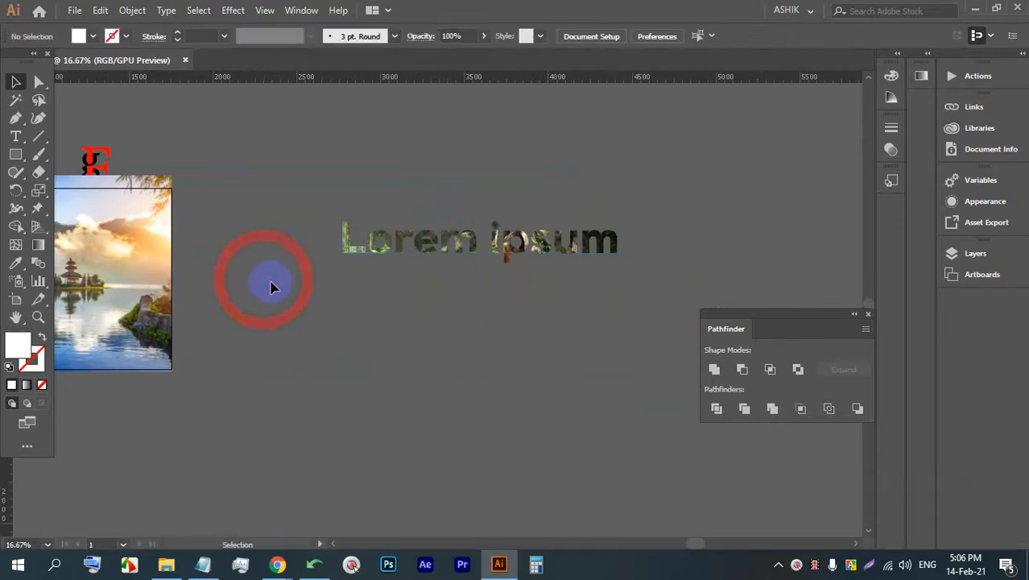
Check the participants in the Google Meet window in Chrome and return to the artboard in Illustrator
{"action": "left_click", "coordinate": [166, 564]}
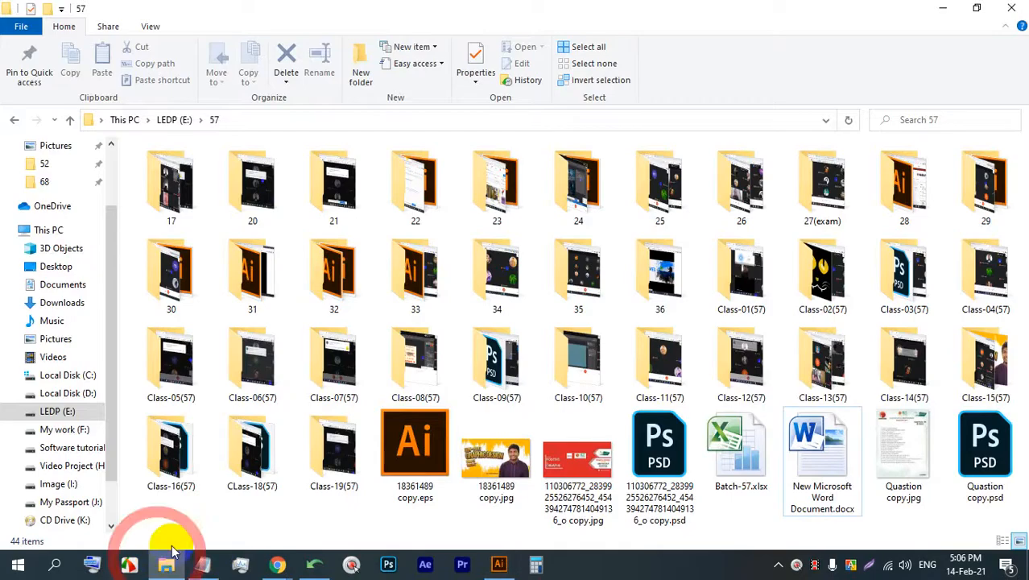
{"action": "mouse_move", "coordinate": [274, 566]}
{"action": "left_click", "coordinate": [246, 489]}
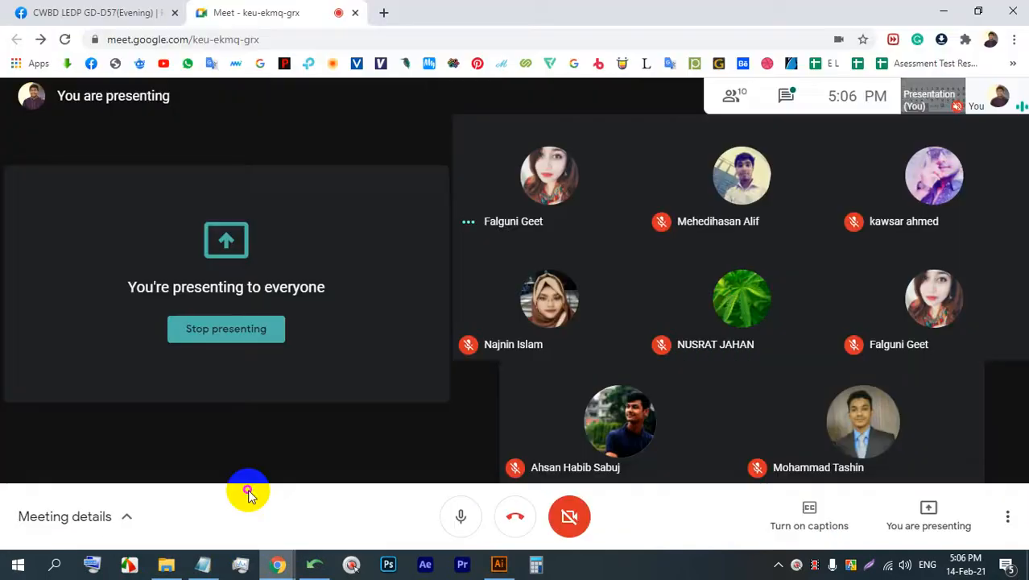
{"action": "mouse_move", "coordinate": [499, 564]}
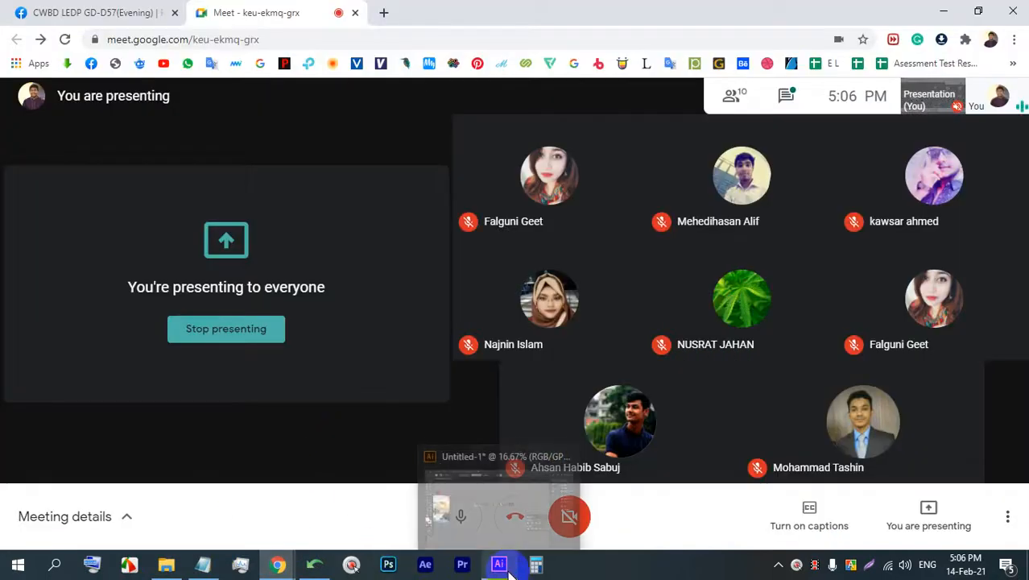
{"action": "left_click", "coordinate": [476, 511]}
{"action": "scroll", "coordinate": [525, 393], "scroll_direction": "down", "scroll_amount": 3}
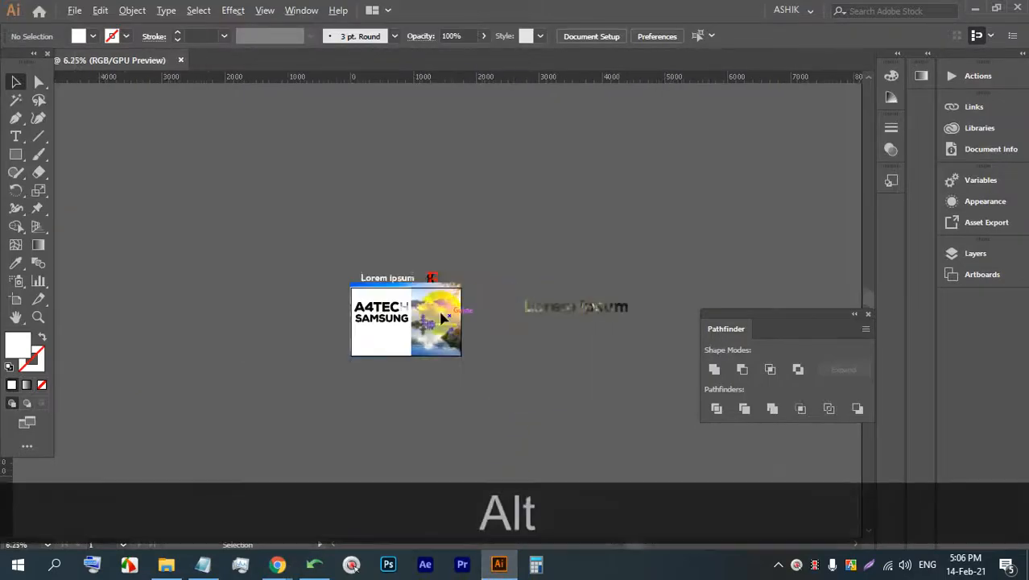
{"action": "scroll", "coordinate": [363, 306], "scroll_direction": "up", "scroll_amount": 3}
{"action": "left_click_drag", "start_coordinate": [492, 426], "coordinate": [475, 402]}
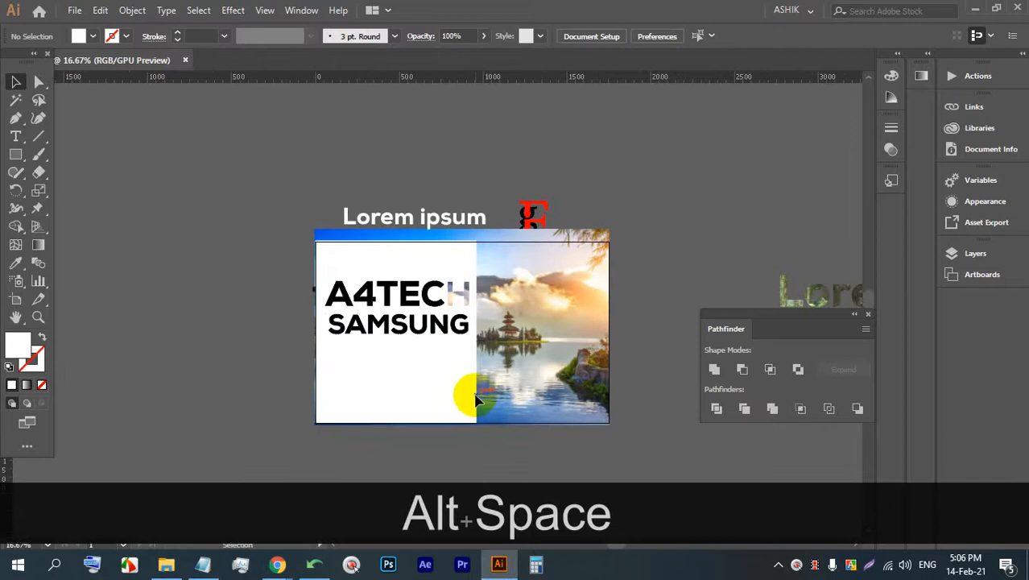
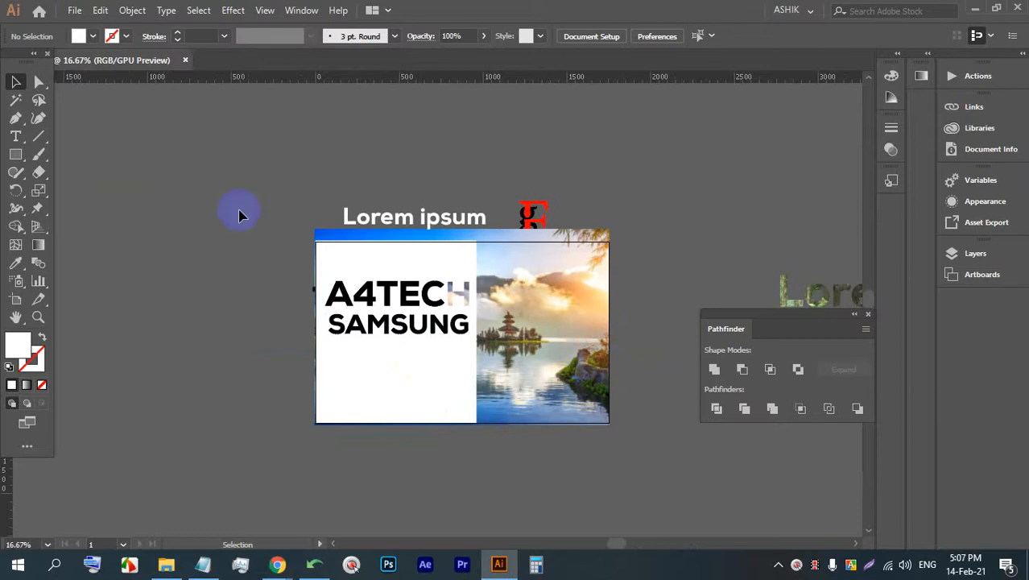
View the color mode options for a new document, leave without creating one, and close the Pathfinder panel
{"action": "left_click", "coordinate": [74, 10]}
{"action": "left_click", "coordinate": [60, 23]}
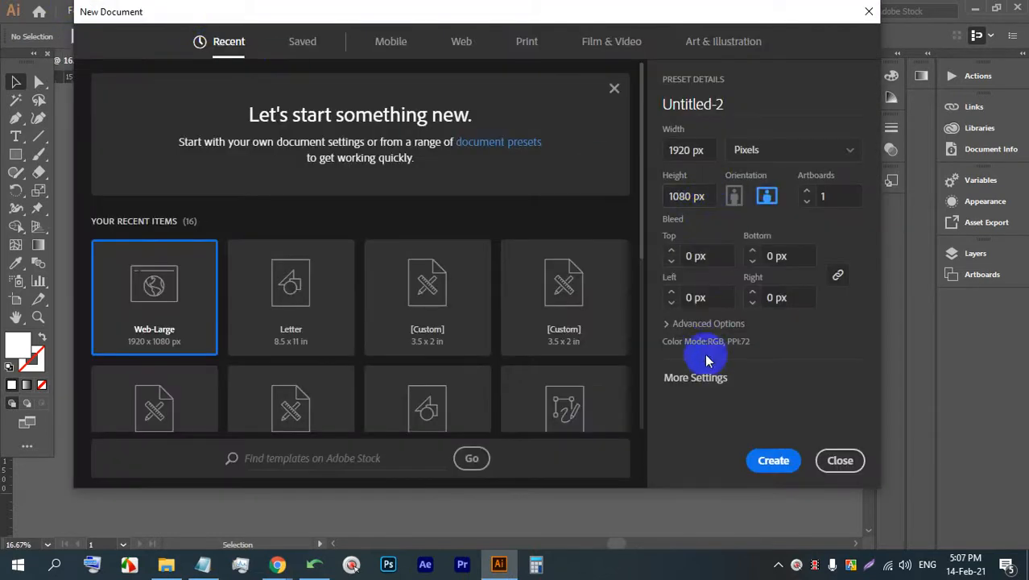
{"action": "left_click", "coordinate": [699, 323]}
{"action": "left_click", "coordinate": [705, 297]}
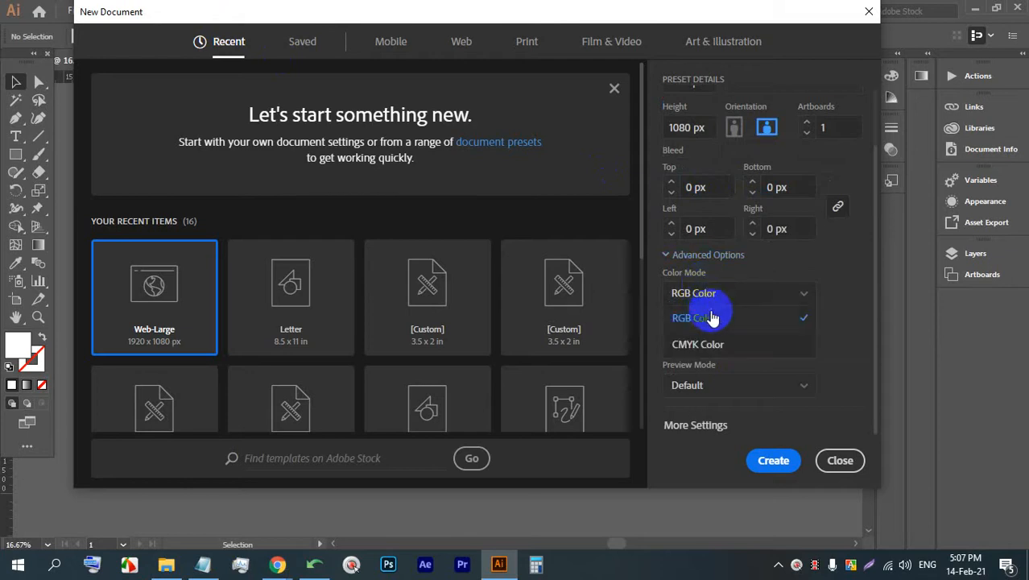
{"action": "left_click", "coordinate": [838, 465]}
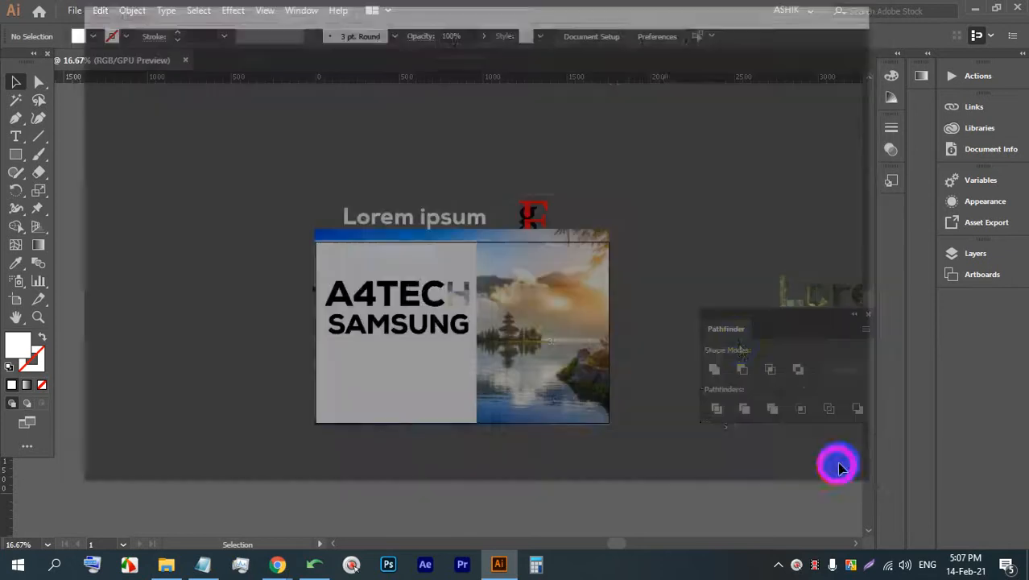
{"action": "left_click", "coordinate": [870, 317]}
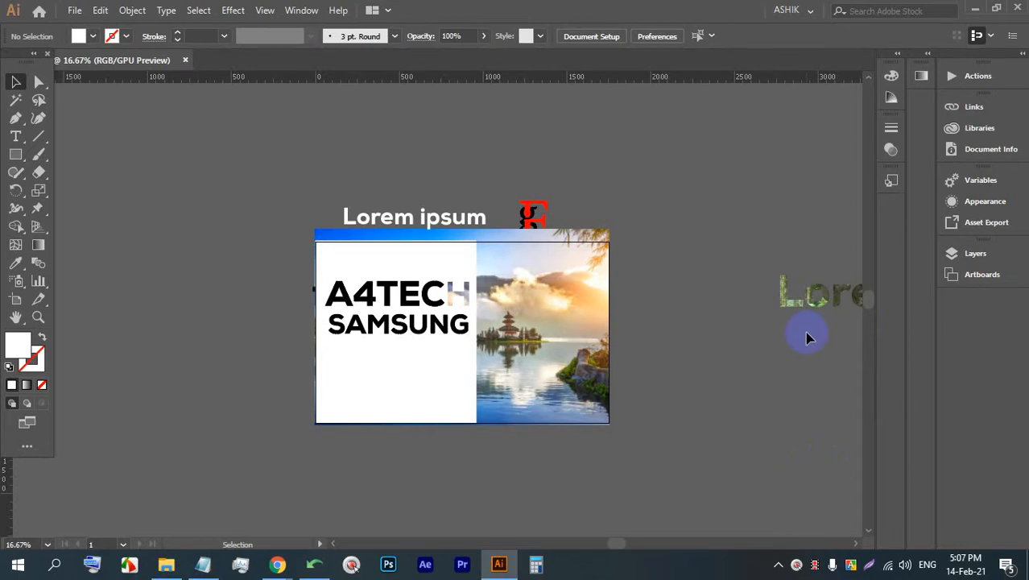
Unlock all objects and delete the artwork on the artboard together with the white "Lorem ipsum" text and the letters above it
{"action": "scroll", "coordinate": [570, 320], "scroll_direction": "up", "scroll_amount": 1}
{"action": "key", "text": "ctrl+alt+2"}
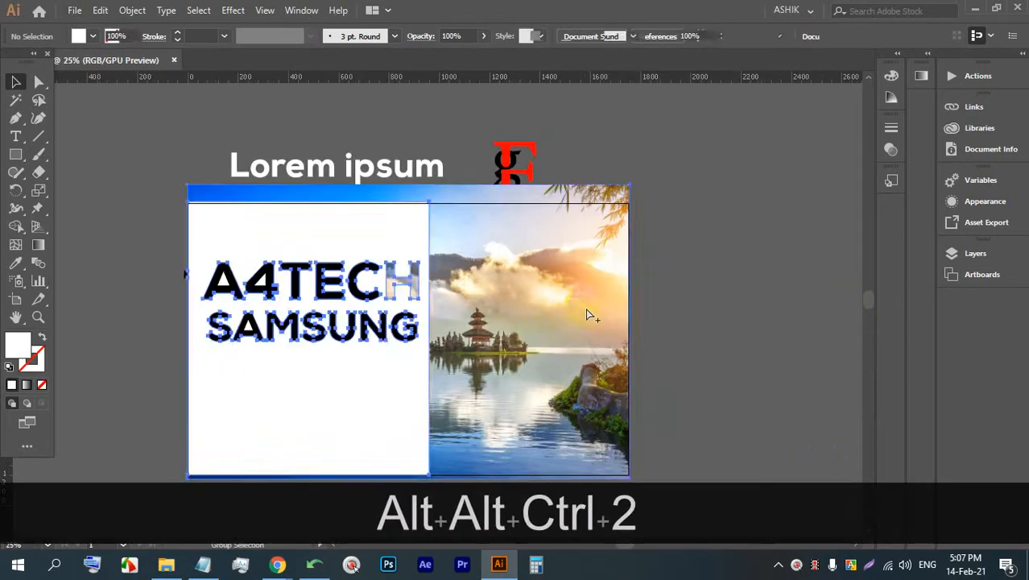
{"action": "left_click", "coordinate": [660, 298]}
{"action": "scroll", "coordinate": [661, 298], "scroll_direction": "down", "scroll_amount": 2}
{"action": "left_click_drag", "start_coordinate": [487, 249], "coordinate": [439, 207]}
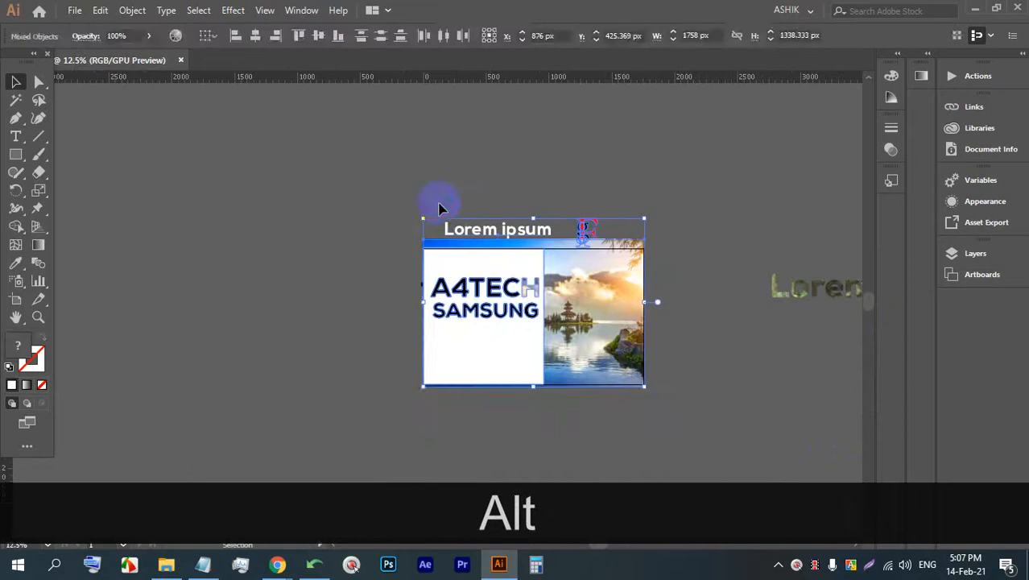
{"action": "key", "text": "BackSpace"}
{"action": "scroll", "coordinate": [580, 304], "scroll_direction": "up", "scroll_amount": 1}
{"action": "scroll", "coordinate": [548, 318], "scroll_direction": "up", "scroll_amount": 3}
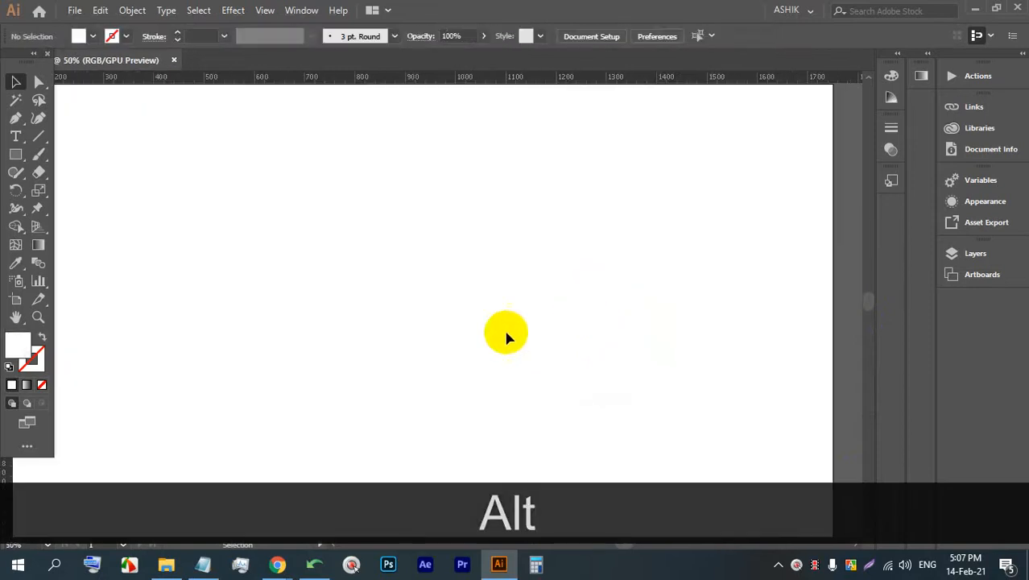
Delete the leftover path at the artboard's left edge and the photo-filled "Lorem ipsum" text beside the artboard
{"action": "scroll", "coordinate": [481, 314], "scroll_direction": "down", "scroll_amount": 2}
{"action": "scroll", "coordinate": [232, 249], "scroll_direction": "down", "scroll_amount": 2}
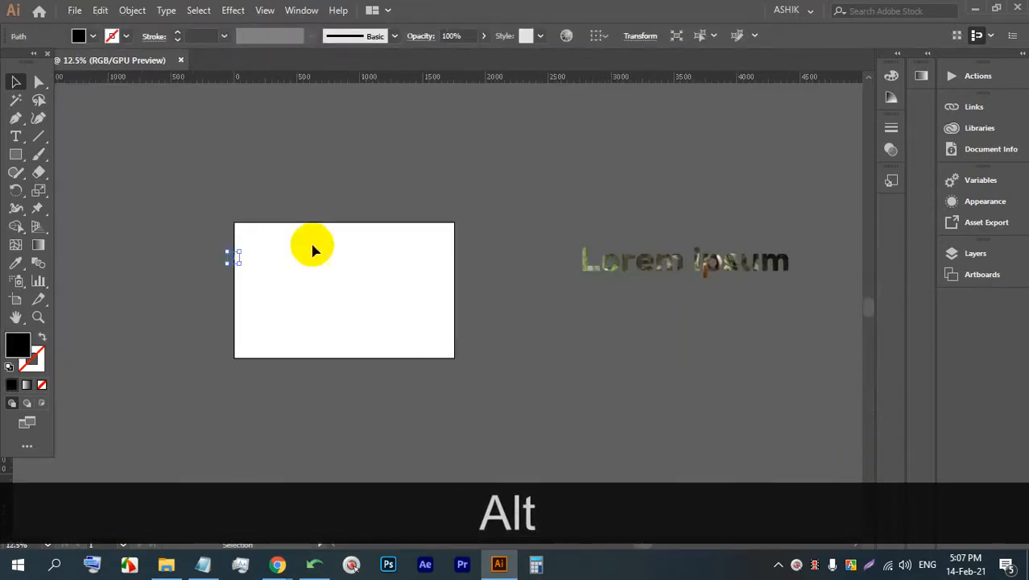
{"action": "key", "text": "BackSpace"}
{"action": "left_click_drag", "start_coordinate": [757, 325], "coordinate": [523, 214]}
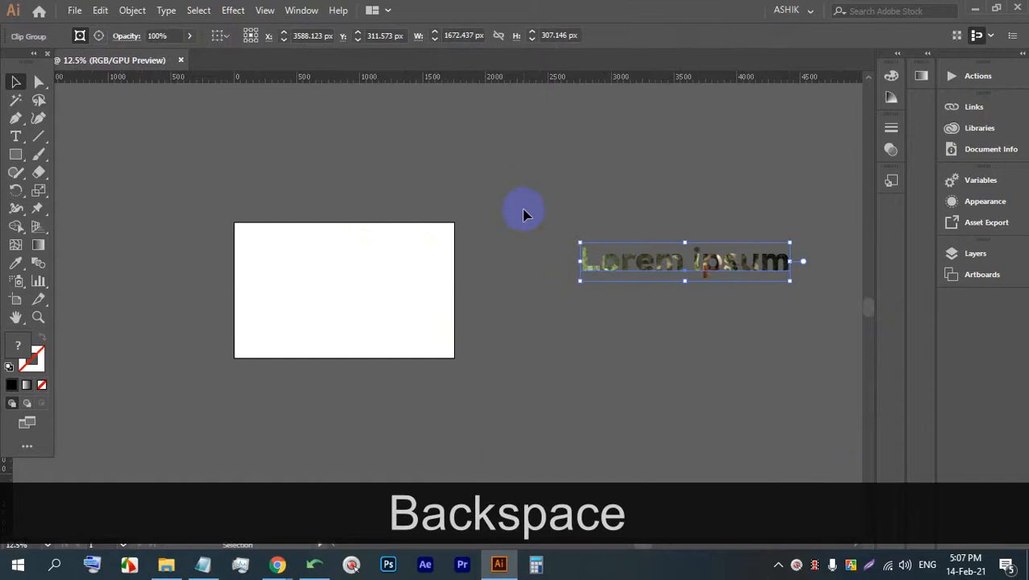
{"action": "key", "text": "BackSpace"}
{"action": "scroll", "coordinate": [258, 307], "scroll_direction": "up", "scroll_amount": 4}
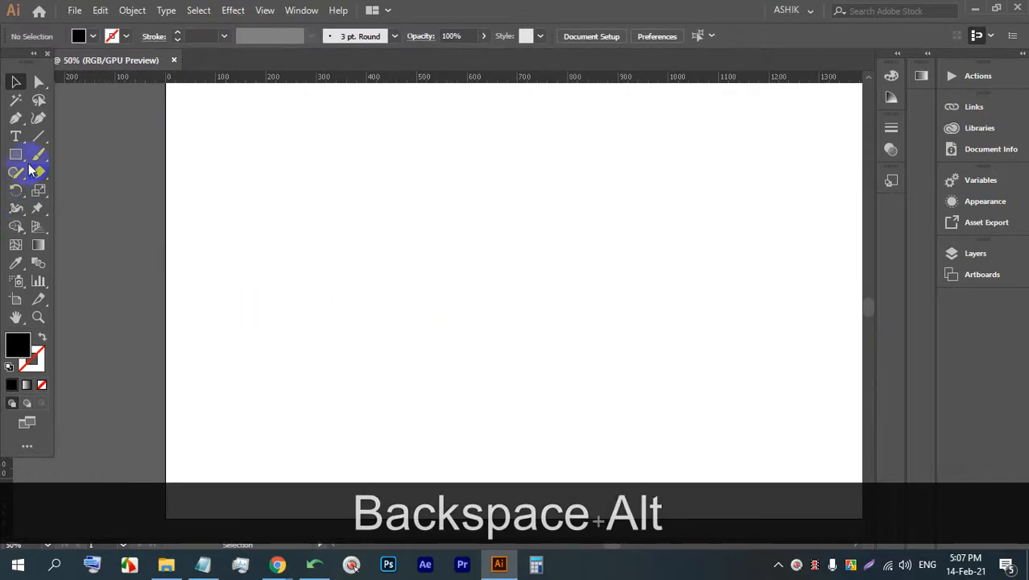
{"action": "left_click", "coordinate": [15, 136]}
{"action": "left_click", "coordinate": [374, 248]}
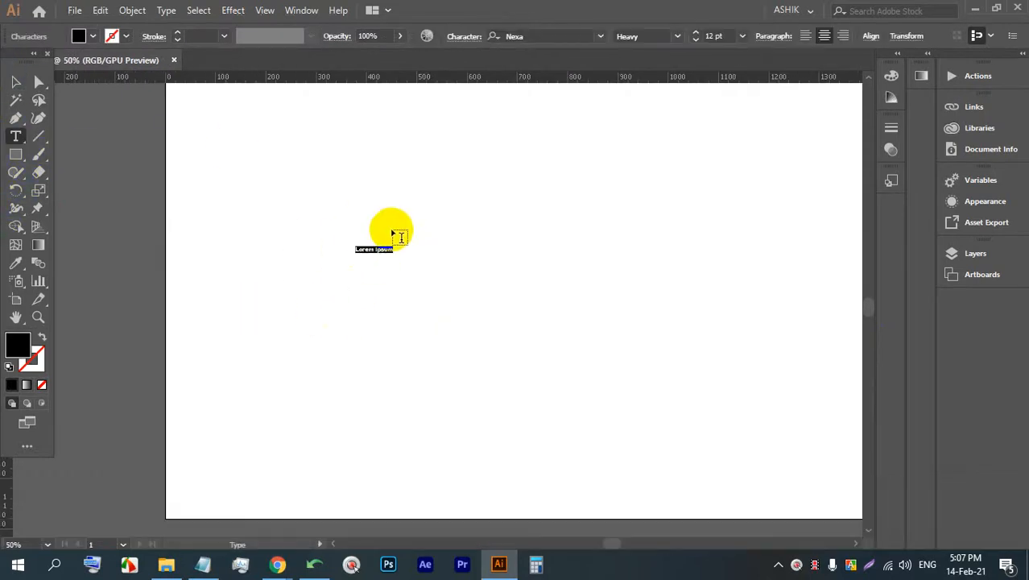
{"action": "key", "text": "BackSpace"}
{"action": "left_click", "coordinate": [16, 82]}
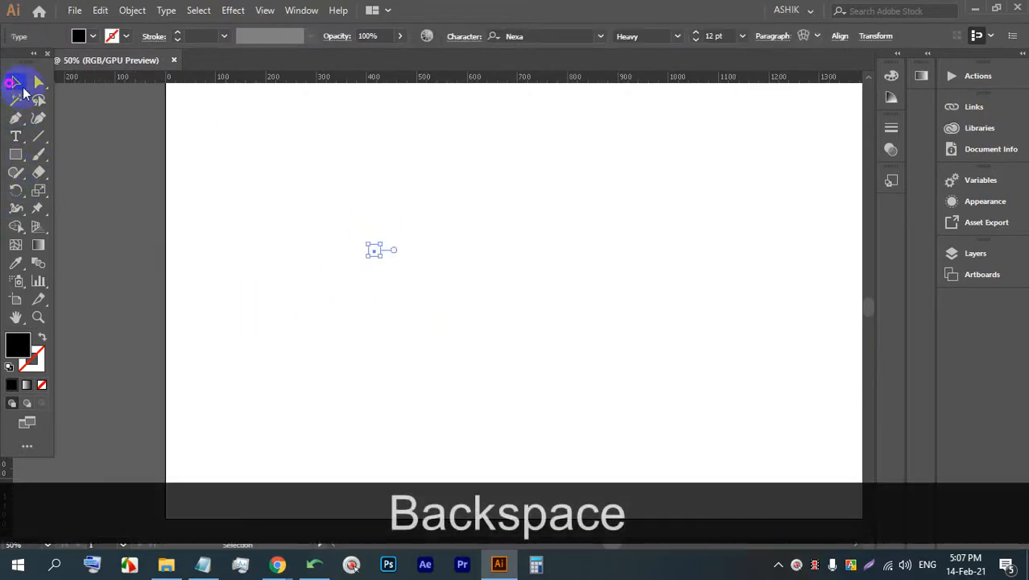
{"action": "left_click", "coordinate": [345, 262]}
Draw a square about 360 px wide on the empty artboard and fill it with red
{"action": "left_click", "coordinate": [15, 153]}
{"action": "key", "text": "Caps_Lock"}
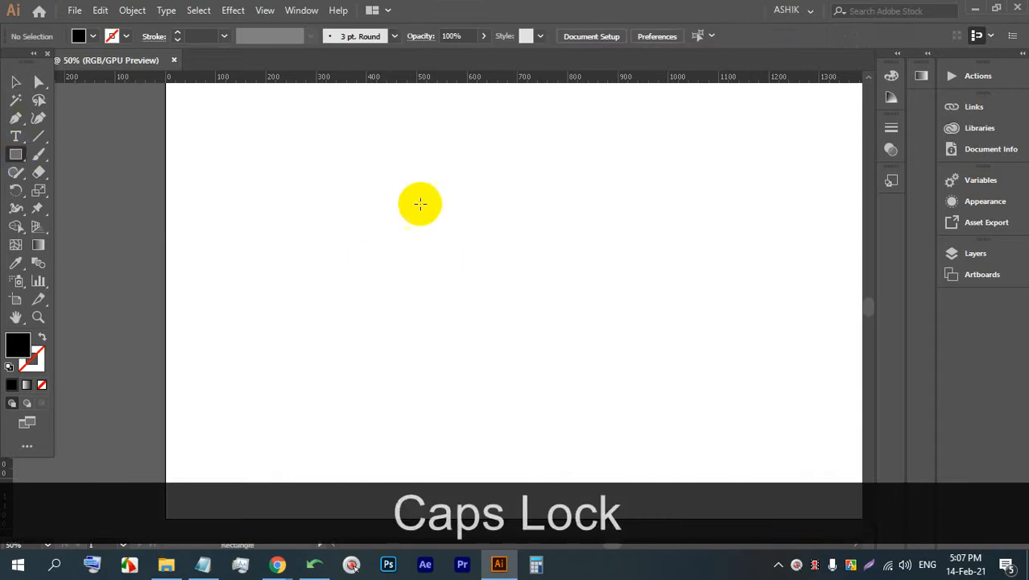
{"action": "left_click_drag", "start_coordinate": [391, 200], "coordinate": [572, 379]}
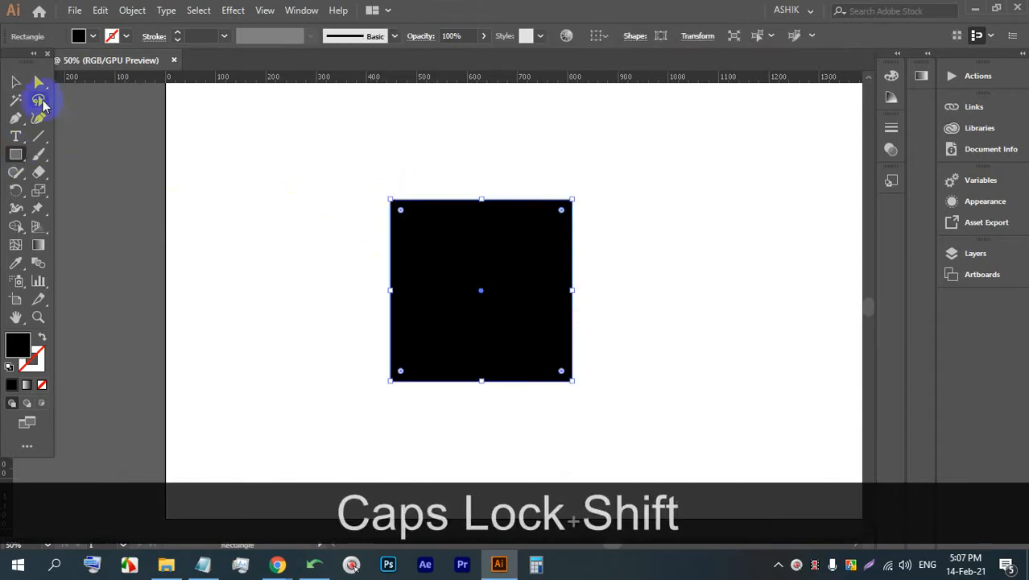
{"action": "left_click", "coordinate": [15, 82]}
{"action": "left_click", "coordinate": [93, 37]}
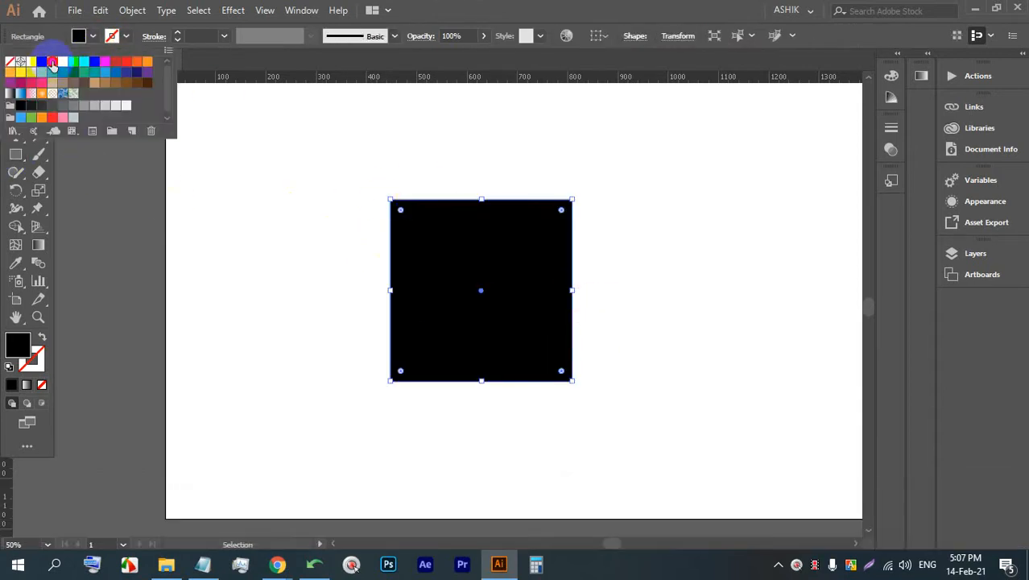
{"action": "left_click", "coordinate": [53, 62]}
{"action": "left_click", "coordinate": [657, 6]}
{"action": "left_click", "coordinate": [381, 146]}
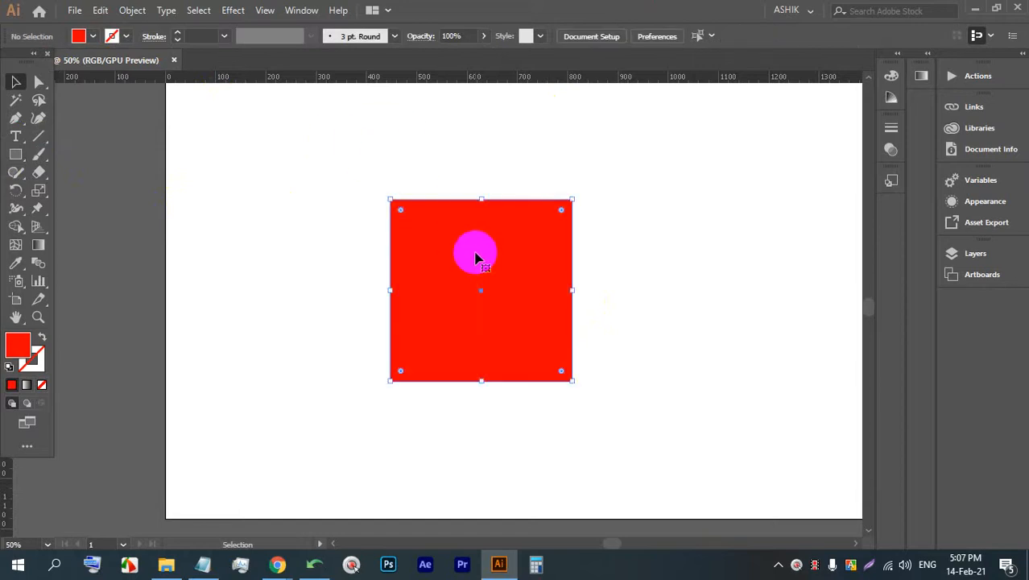
Paste a copy of the red square in front of it, move the copy aside to show it, and undo the move
{"action": "left_click", "coordinate": [476, 256]}
{"action": "key", "text": "ctrl+c"}
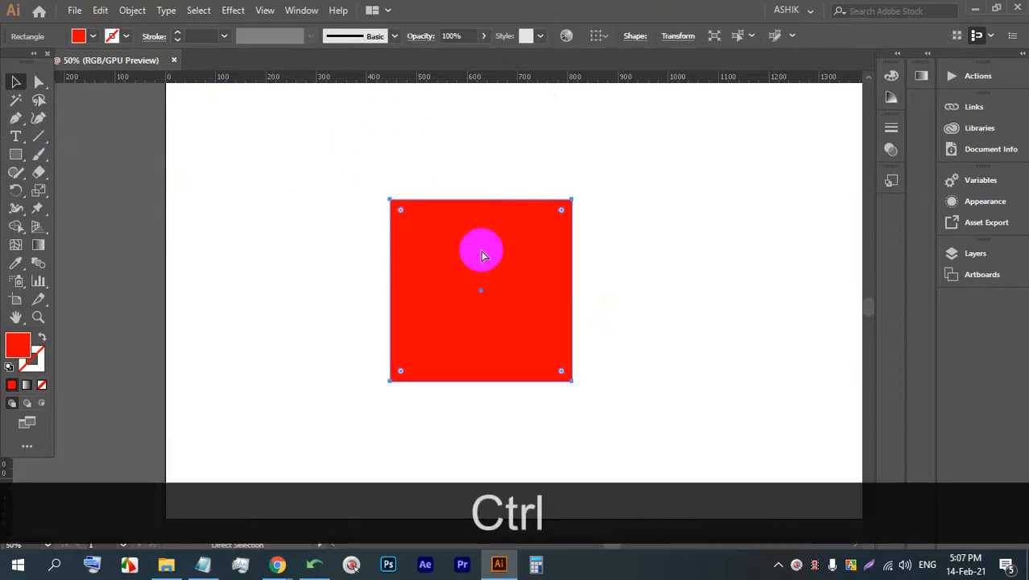
{"action": "key", "text": "ctrl+f"}
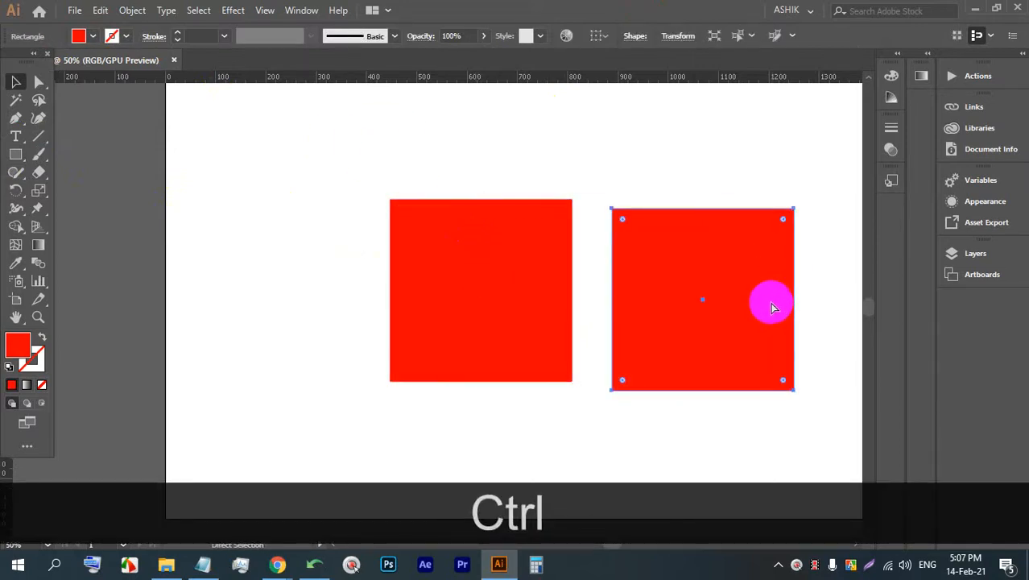
{"action": "key", "text": "ctrl+z"}
{"action": "left_click", "coordinate": [771, 265]}
{"action": "left_click", "coordinate": [520, 235]}
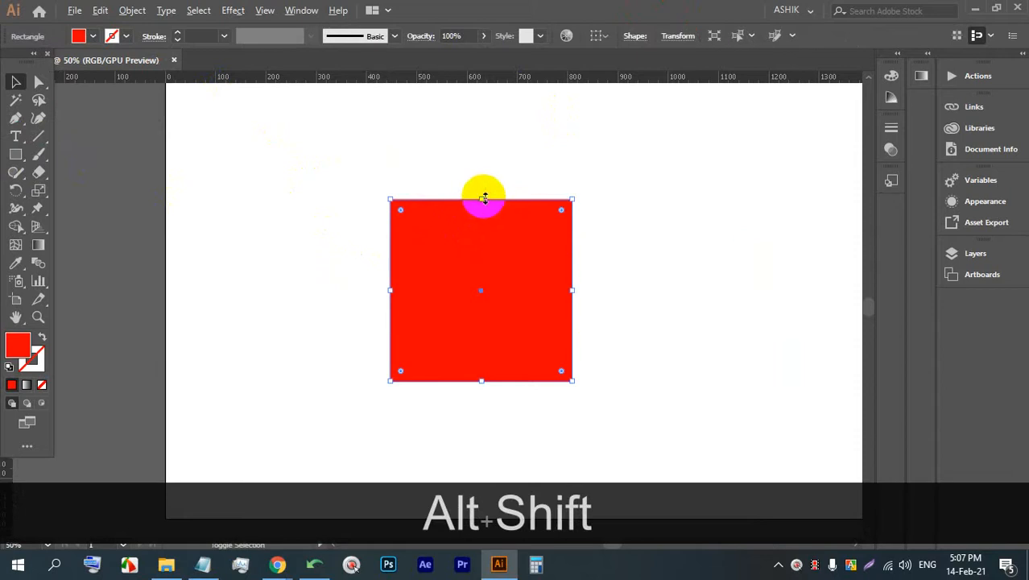
Scale the front square down around its centre to about 260 px and fill it with yellow
{"action": "left_click_drag", "start_coordinate": [482, 201], "coordinate": [481, 225]}
{"action": "left_click", "coordinate": [92, 37]}
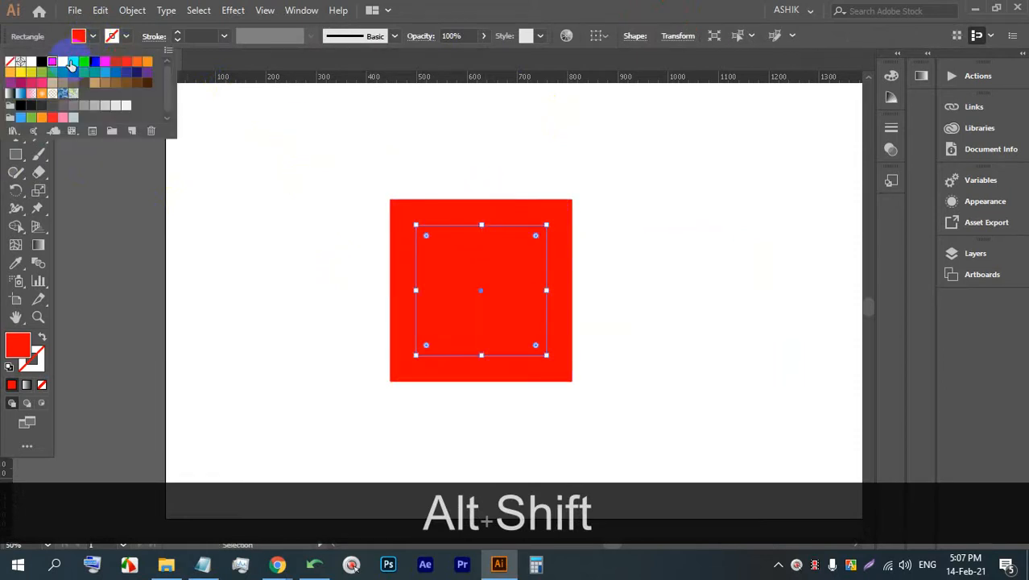
{"action": "left_click", "coordinate": [63, 64]}
{"action": "left_click", "coordinate": [618, 151]}
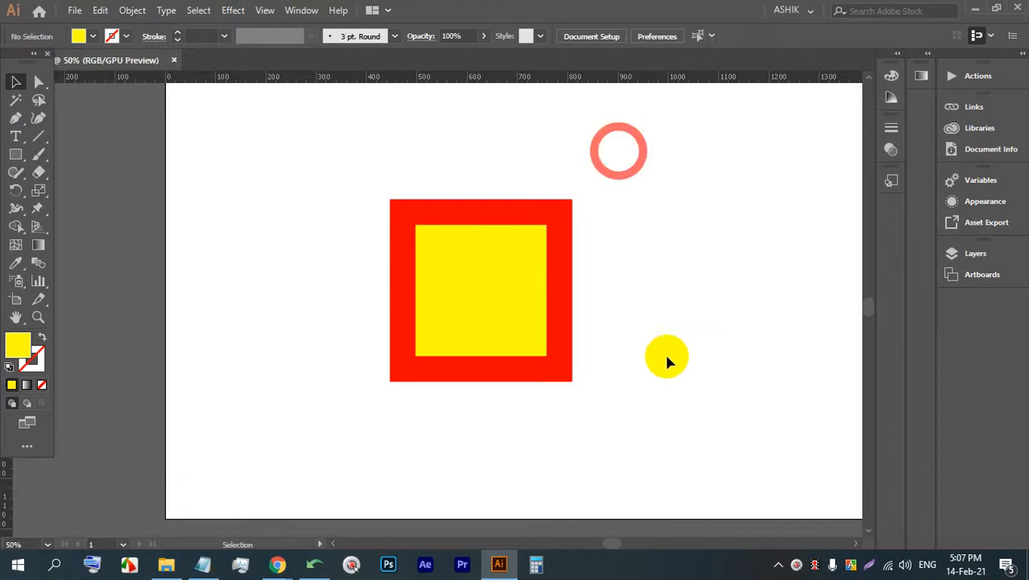
Admit the participant asking to join the Google Meet call in Chrome and switch back to Illustrator
{"action": "key", "text": "space"}
{"action": "left_click", "coordinate": [278, 565]}
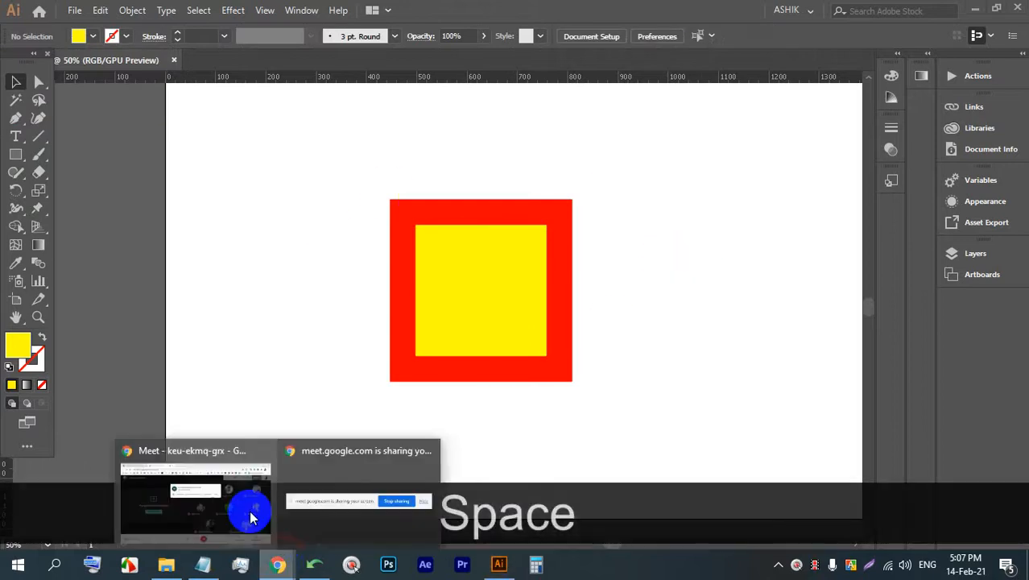
{"action": "left_click", "coordinate": [248, 516]}
{"action": "left_click", "coordinate": [671, 169]}
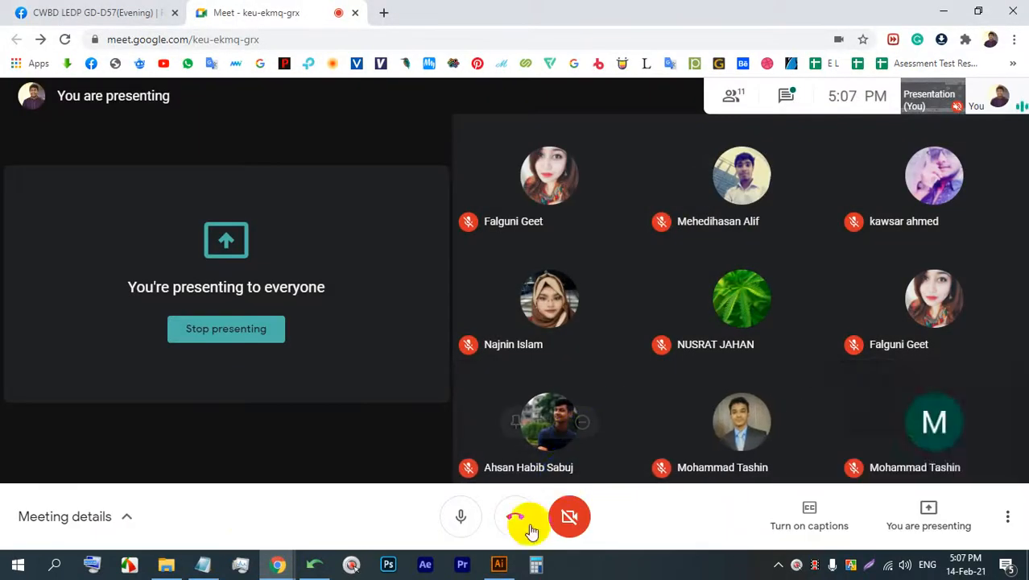
{"action": "left_click", "coordinate": [499, 563]}
Draw a yellow circle about 480 px in diameter with the Ellipse tool beside the two squares
{"action": "left_click_drag", "start_coordinate": [665, 273], "coordinate": [487, 250]}
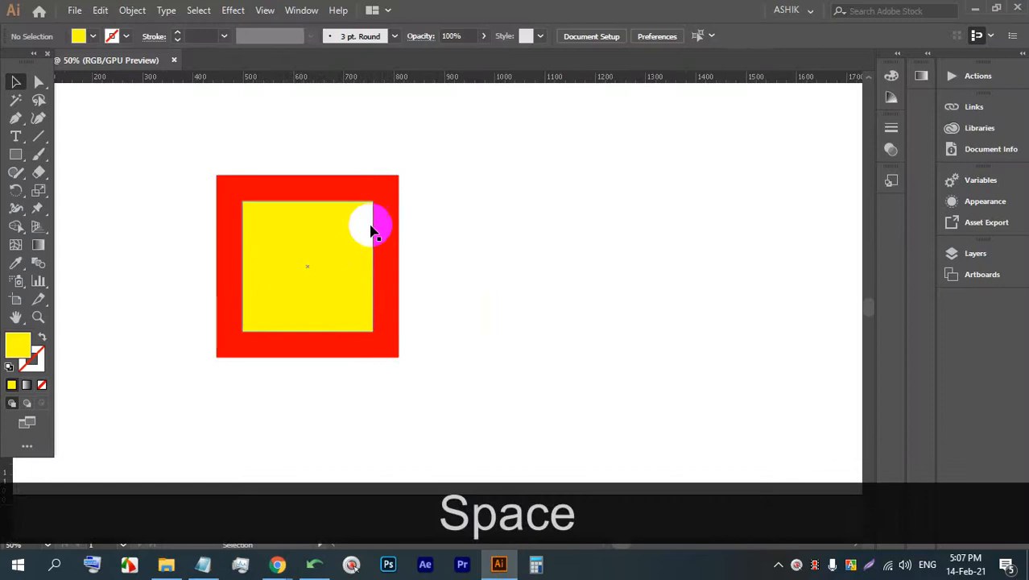
{"action": "left_click", "coordinate": [16, 153]}
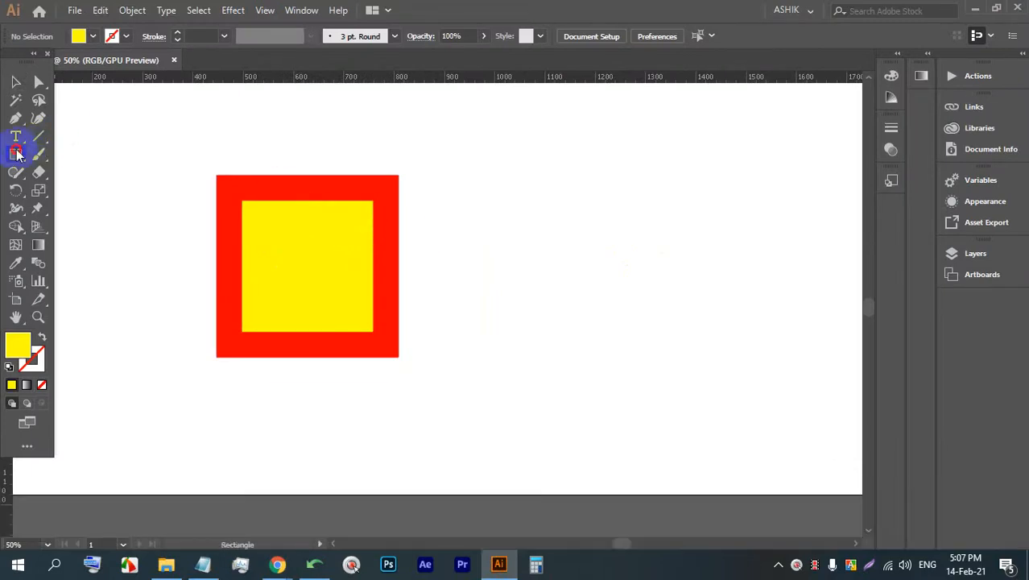
{"action": "left_click", "coordinate": [95, 190]}
{"action": "left_click_drag", "start_coordinate": [496, 158], "coordinate": [667, 400]}
{"action": "left_click", "coordinate": [460, 132]}
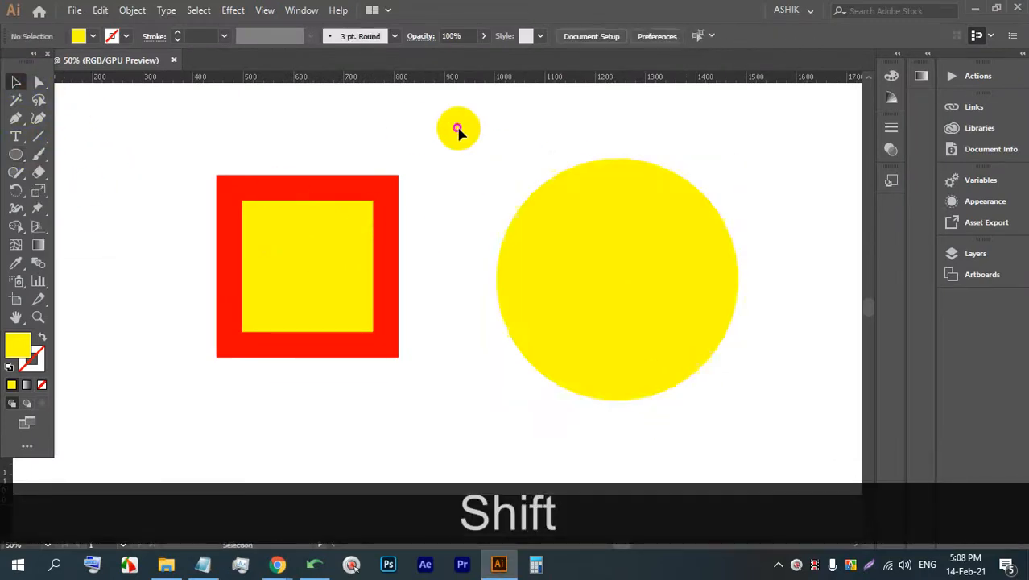
Paste a copy of the yellow circle in front of it, move the copy aside to show it, and undo the move
{"action": "left_click", "coordinate": [650, 223]}
{"action": "key", "text": "ctrl+c"}
{"action": "key", "text": "ctrl+f"}
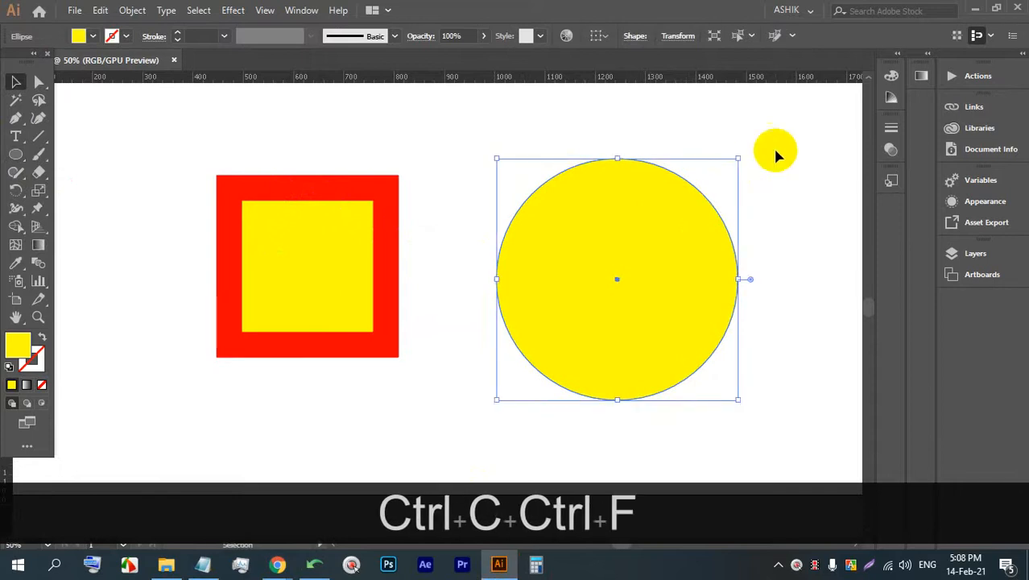
{"action": "left_click_drag", "start_coordinate": [606, 224], "coordinate": [771, 222]}
{"action": "key", "text": "ctrl+z"}
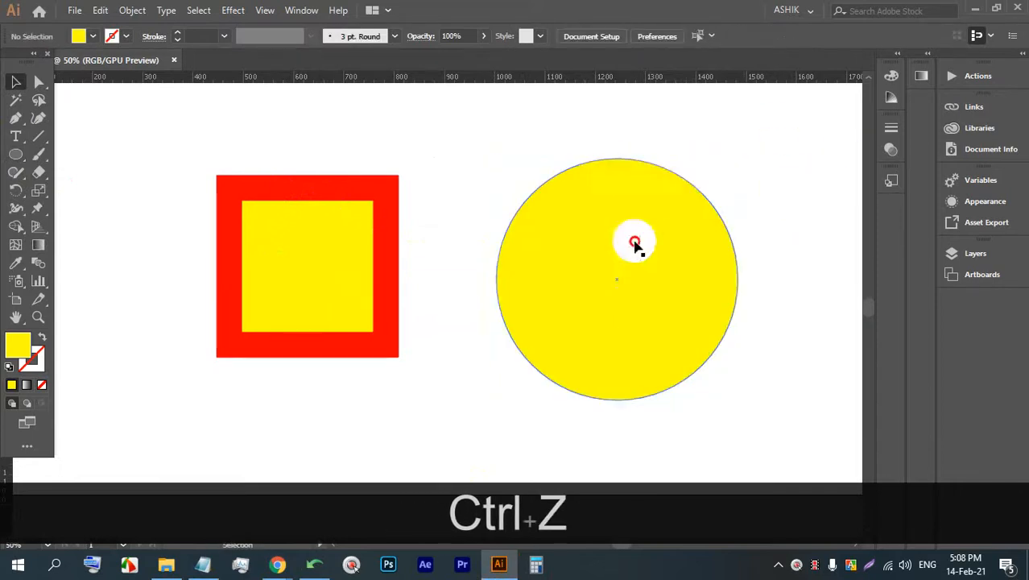
Scale the front circle down around its centre to about 290 px in diameter and fill it with red
{"action": "left_click_drag", "start_coordinate": [617, 160], "coordinate": [617, 207]}
{"action": "left_click", "coordinate": [93, 37]}
{"action": "left_click", "coordinate": [52, 61]}
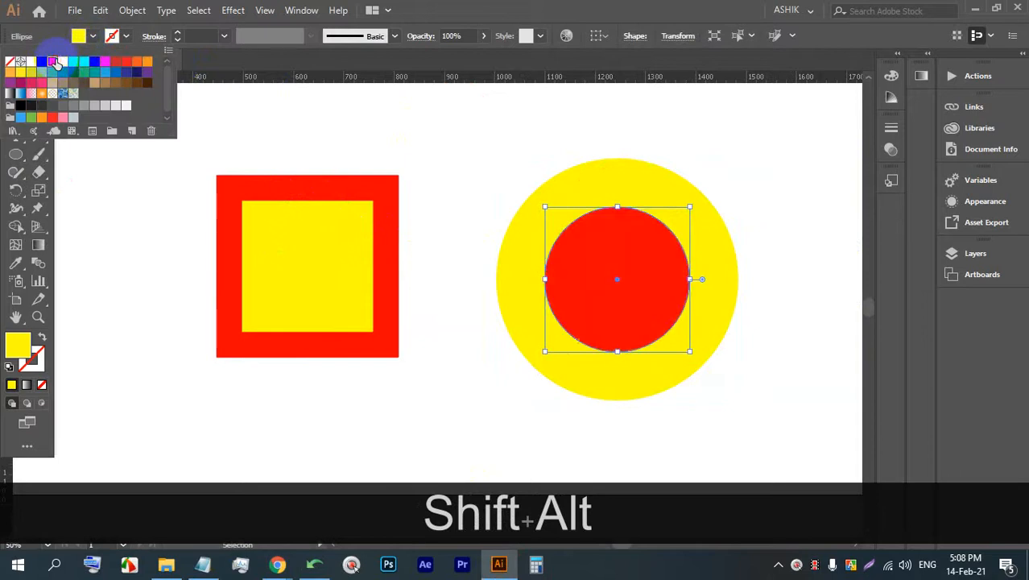
Enlarge the red circle around its centre to about 370 px in diameter inside the yellow circle
{"action": "left_click", "coordinate": [741, 133]}
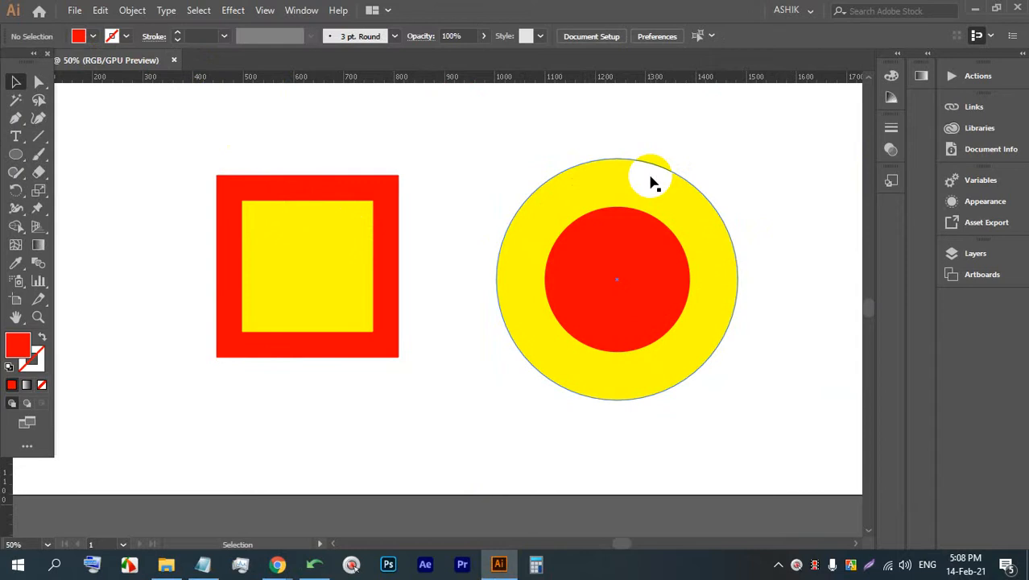
{"action": "left_click", "coordinate": [619, 211]}
{"action": "left_click_drag", "start_coordinate": [617, 207], "coordinate": [618, 186]}
Add a concentric black circle about 225 px in diameter by pasting the red circle in front and scaling the copy down
{"action": "left_click", "coordinate": [636, 198]}
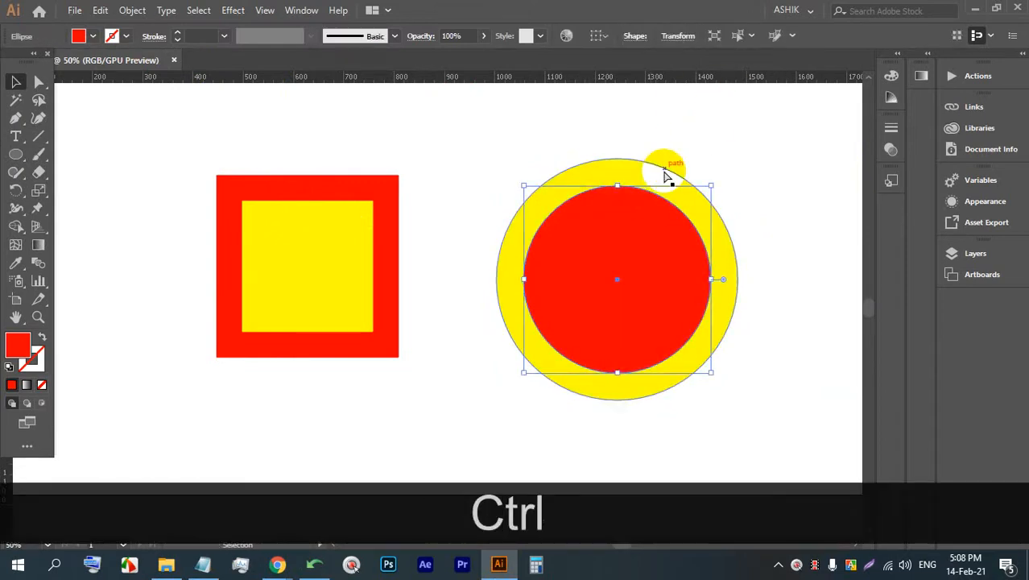
{"action": "key", "text": "ctrl+f"}
{"action": "left_click", "coordinate": [743, 162]}
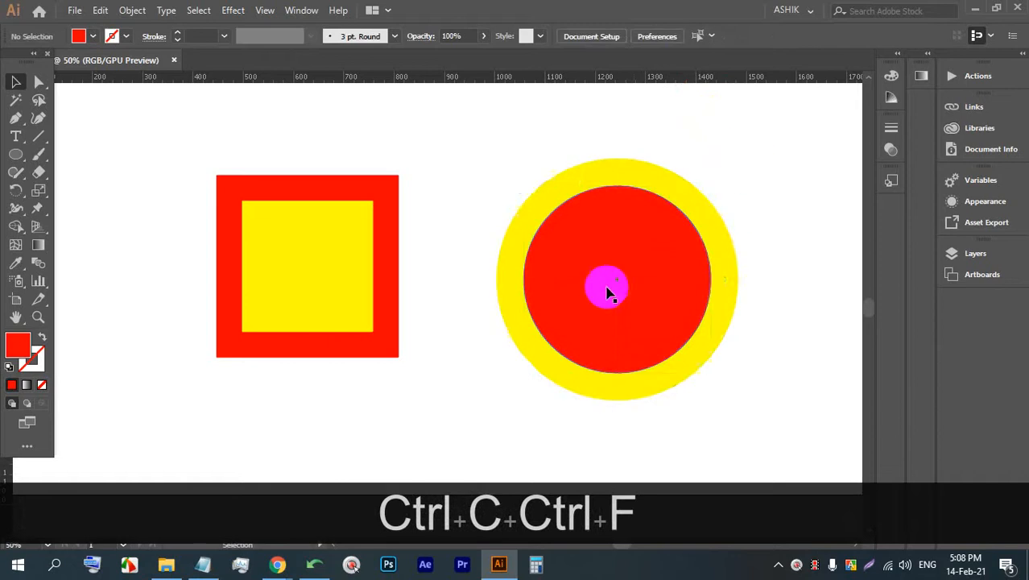
{"action": "left_click", "coordinate": [621, 197]}
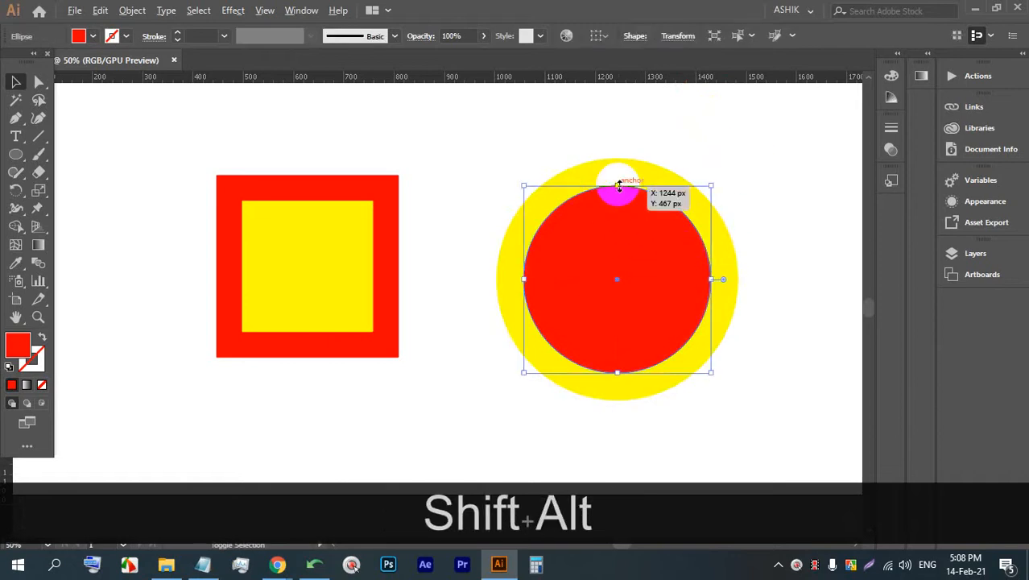
{"action": "left_click_drag", "start_coordinate": [619, 187], "coordinate": [617, 223]}
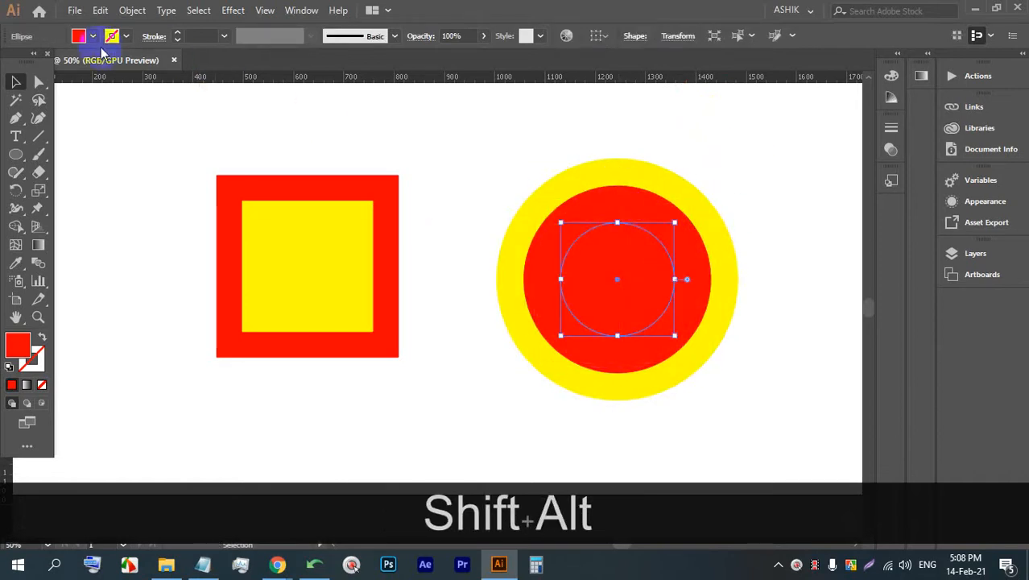
{"action": "left_click", "coordinate": [92, 35]}
{"action": "left_click", "coordinate": [43, 63]}
{"action": "left_click", "coordinate": [706, 156]}
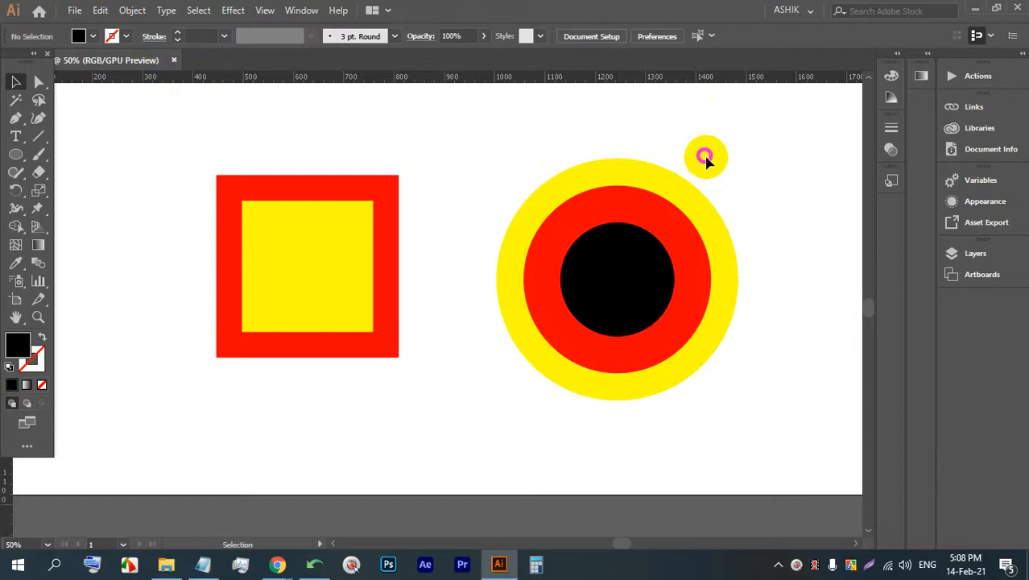
Add a concentric light blue circle about 130 px in diameter from an in-place copy of the black circle
{"action": "left_click", "coordinate": [649, 246]}
{"action": "key", "text": "ctrl+c"}
{"action": "key", "text": "ctrl+f"}
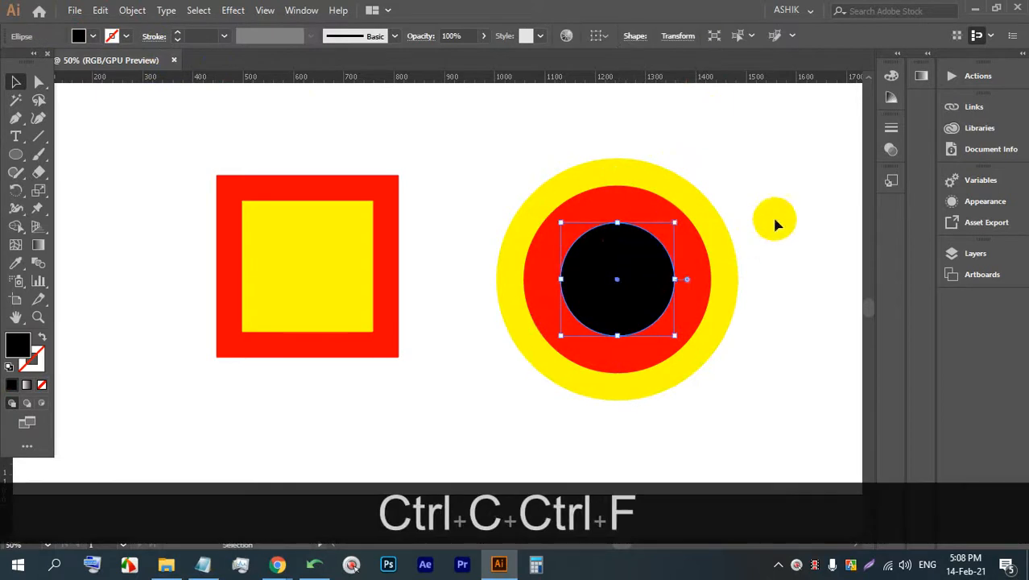
{"action": "left_click_drag", "start_coordinate": [616, 218], "coordinate": [616, 246]}
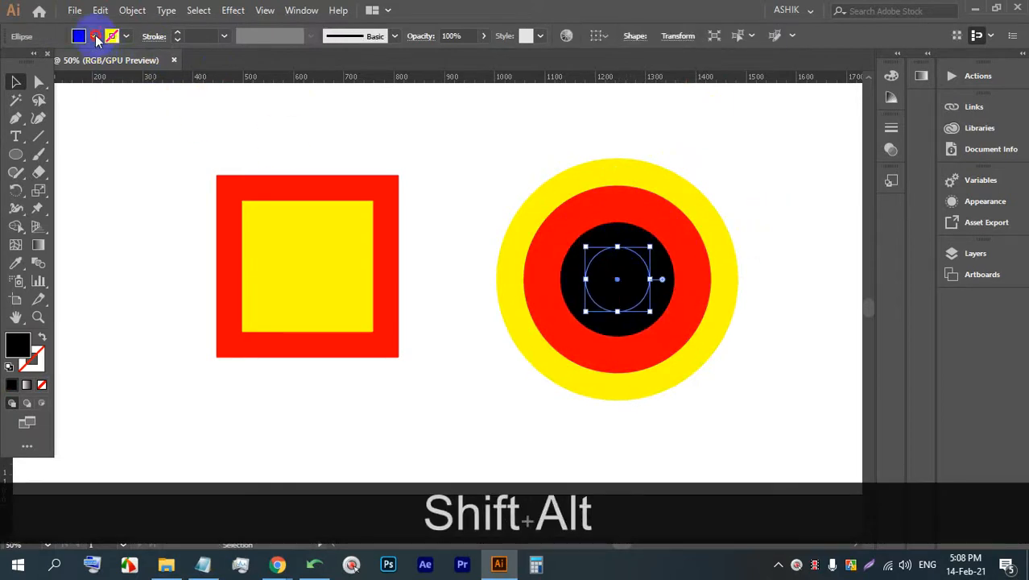
{"action": "left_click", "coordinate": [95, 36]}
{"action": "left_click", "coordinate": [105, 70]}
{"action": "left_click", "coordinate": [747, 156]}
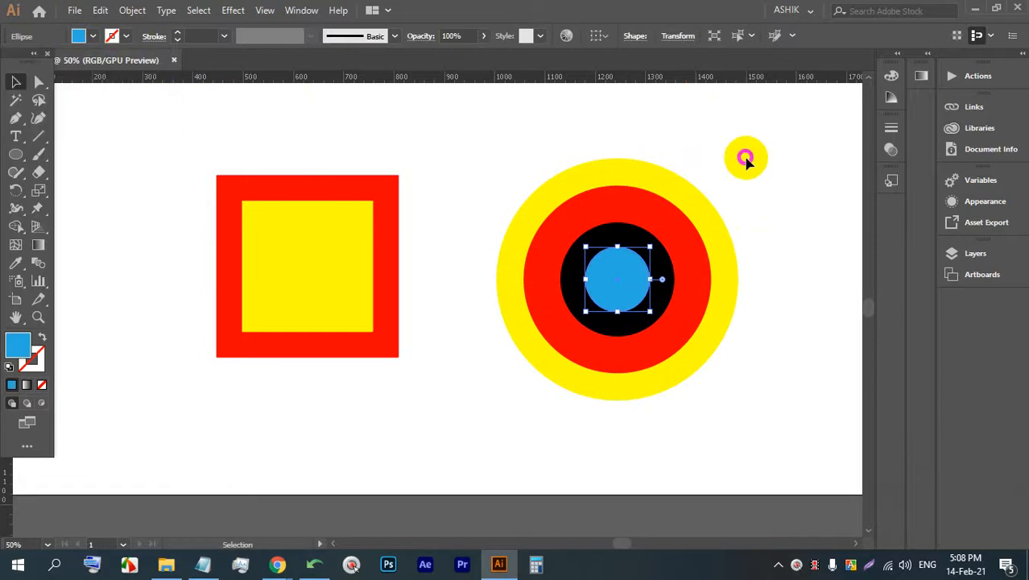
Add a concentric white circle about 65 px in diameter from an in-place copy of the light blue circle
{"action": "key", "text": "ctrl+c"}
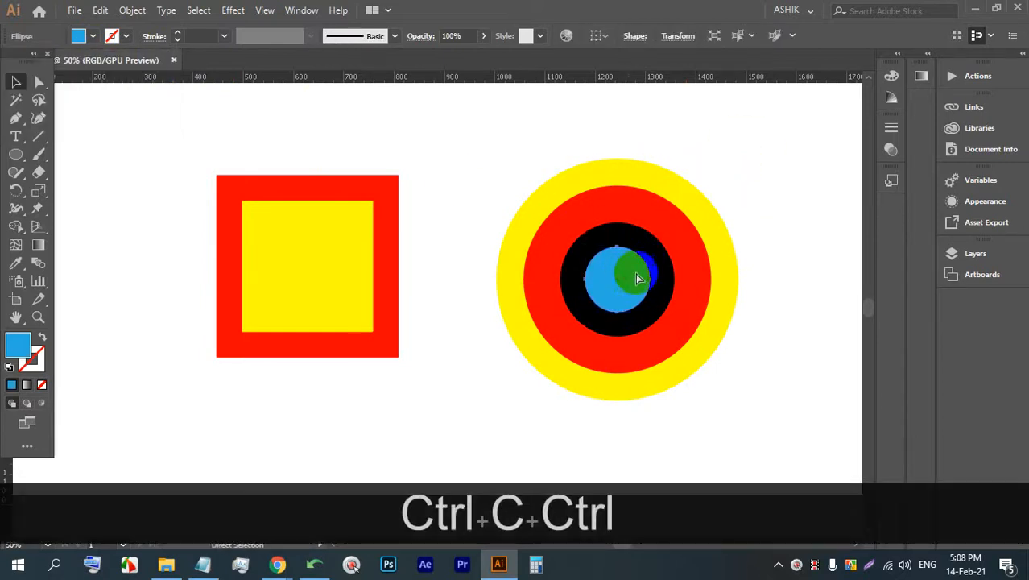
{"action": "key", "text": "ctrl+f"}
{"action": "left_click", "coordinate": [769, 184]}
{"action": "left_click_drag", "start_coordinate": [634, 269], "coordinate": [619, 251]}
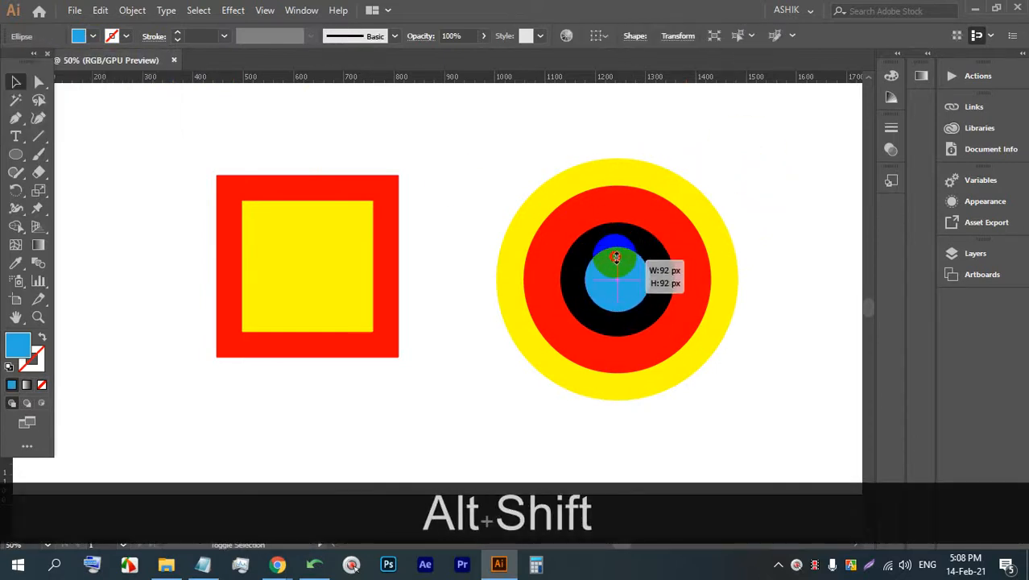
{"action": "left_click", "coordinate": [93, 36]}
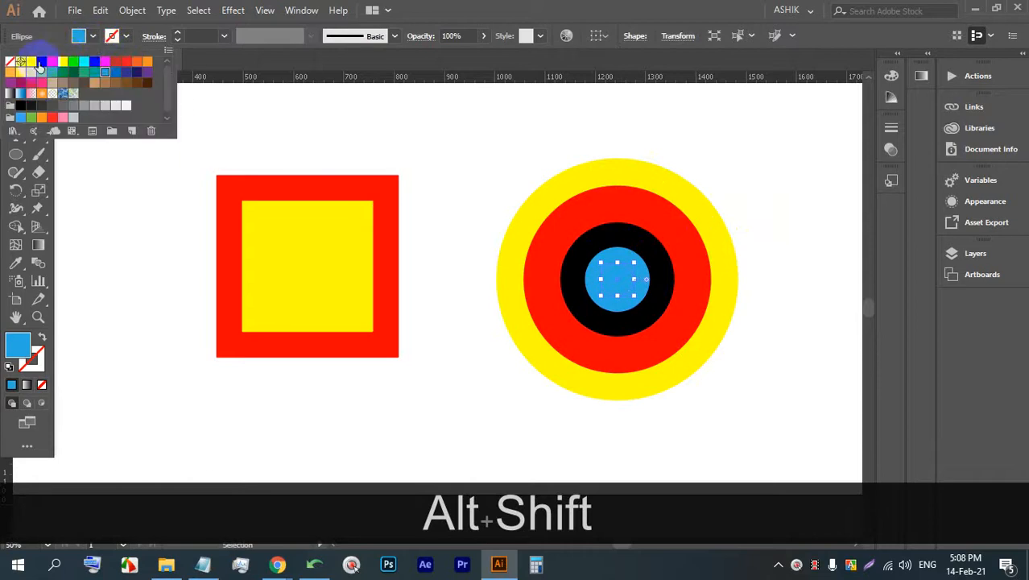
{"action": "left_click", "coordinate": [717, 167]}
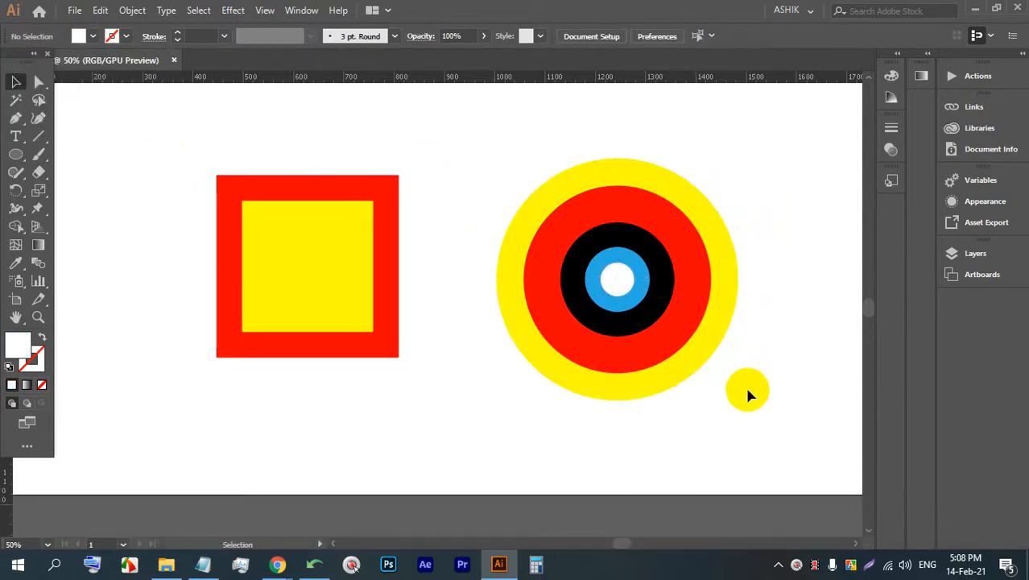
Move the squares and the concentric circles together up to the artboard's upper edge to clear the artboard
{"action": "left_click_drag", "start_coordinate": [545, 152], "coordinate": [542, 148]}
{"action": "left_click", "coordinate": [779, 235]}
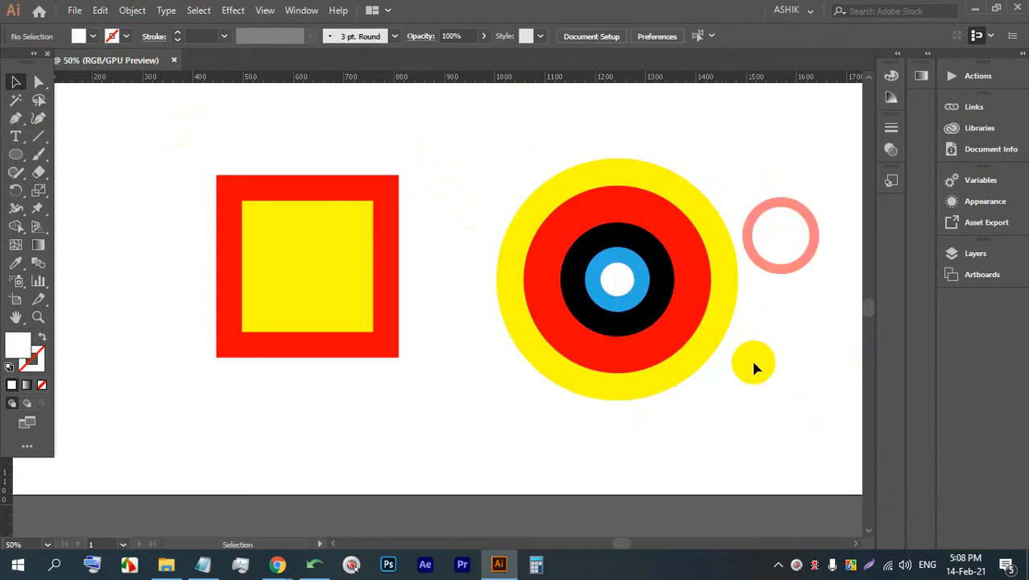
{"action": "left_click_drag", "start_coordinate": [245, 133], "coordinate": [244, 131]}
{"action": "scroll", "coordinate": [625, 184], "scroll_direction": "down", "scroll_amount": 3}
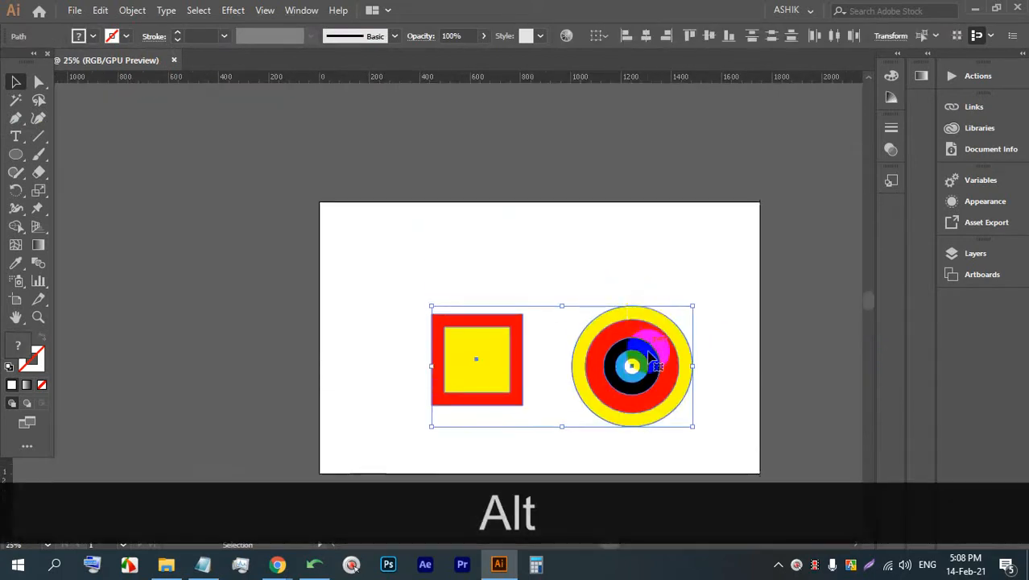
{"action": "left_click_drag", "start_coordinate": [595, 348], "coordinate": [593, 191]}
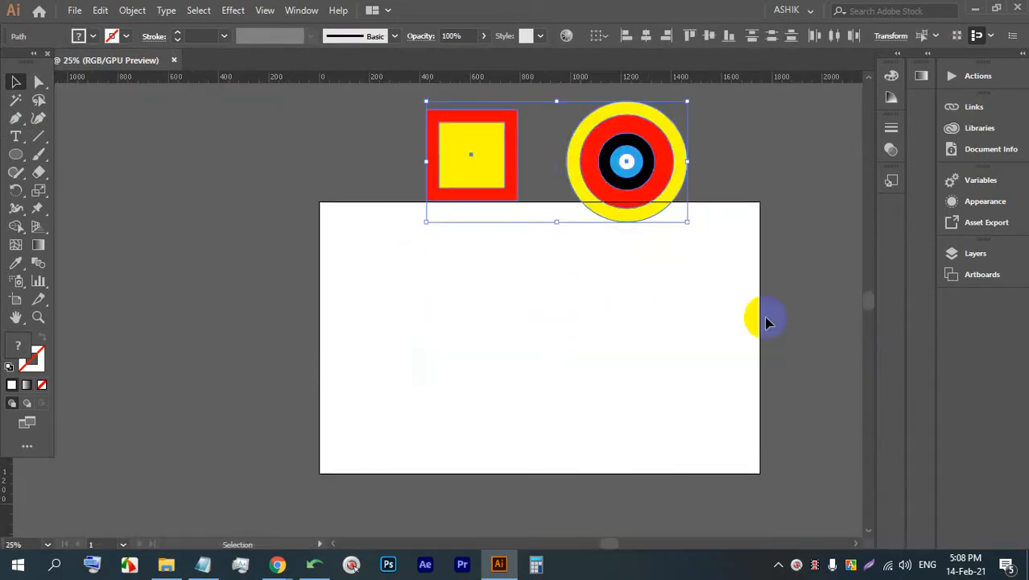
Draw a rectangle about 1100 × 435 px on the empty artboard and fill it with blue
{"action": "scroll", "coordinate": [533, 373], "scroll_direction": "up", "scroll_amount": 2}
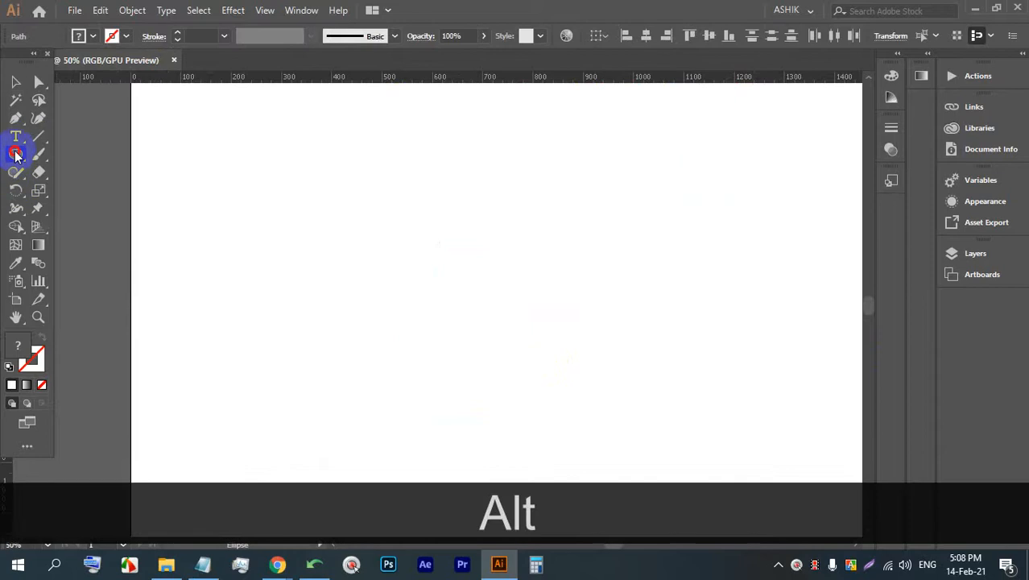
{"action": "left_click_drag", "start_coordinate": [15, 154], "coordinate": [92, 154]}
{"action": "left_click_drag", "start_coordinate": [249, 178], "coordinate": [804, 396]}
{"action": "left_click", "coordinate": [83, 36]}
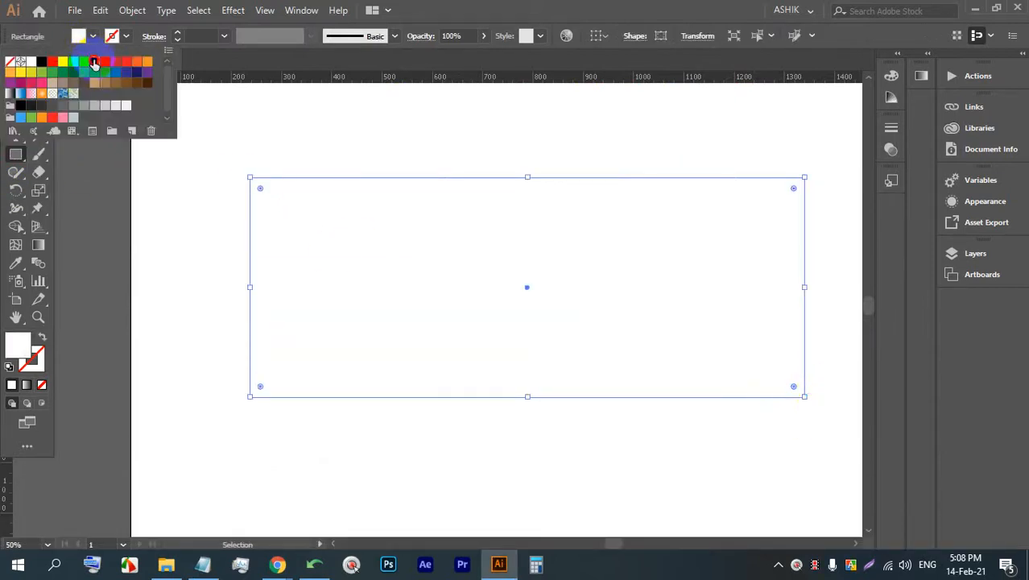
{"action": "left_click", "coordinate": [94, 62]}
{"action": "left_click", "coordinate": [532, 6]}
{"action": "left_click", "coordinate": [16, 82]}
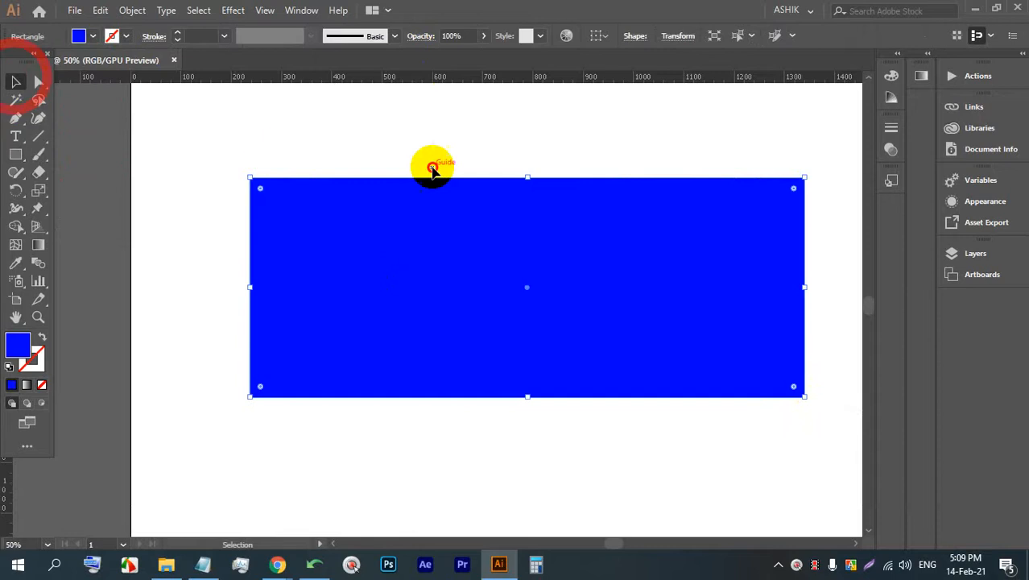
Paste a copy of the blue rectangle in front of it and fill the copy with black
{"action": "left_click", "coordinate": [432, 168]}
{"action": "left_click", "coordinate": [449, 248]}
{"action": "key", "text": "ctrl+c"}
{"action": "key", "text": "ctrl+f"}
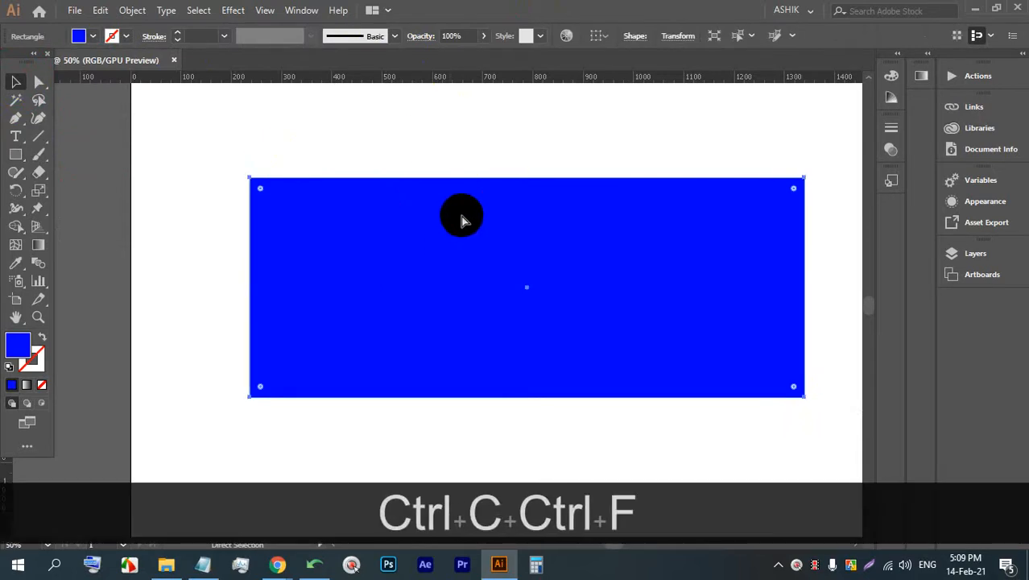
{"action": "left_click", "coordinate": [475, 147]}
{"action": "left_click", "coordinate": [469, 225]}
{"action": "left_click", "coordinate": [93, 38]}
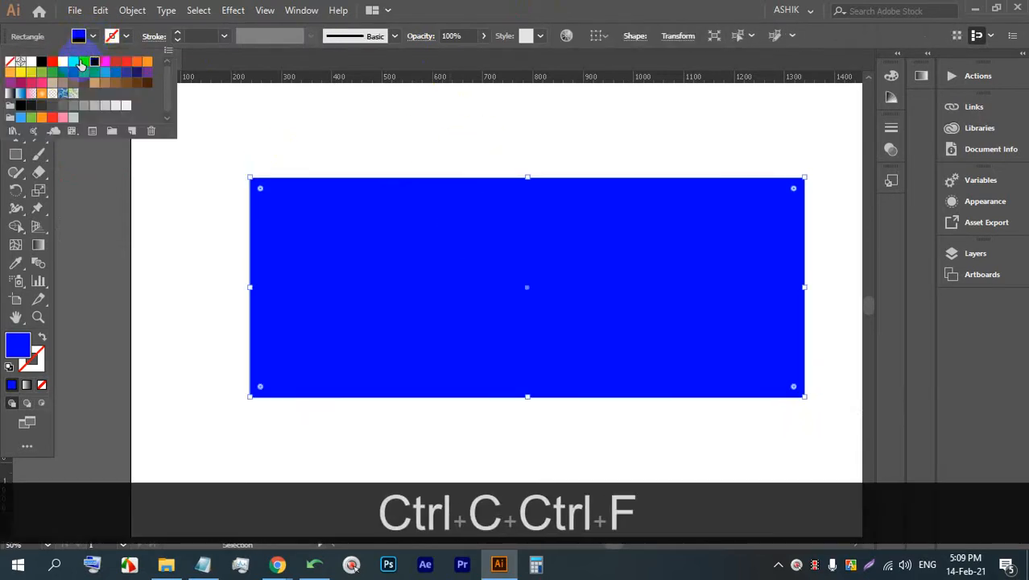
{"action": "left_click", "coordinate": [40, 62]}
Scale the black rectangle down around its centre to about 765 × 300 px
{"action": "left_click", "coordinate": [491, 126]}
{"action": "left_click_drag", "start_coordinate": [527, 177], "coordinate": [525, 208]}
{"action": "left_click", "coordinate": [533, 134]}
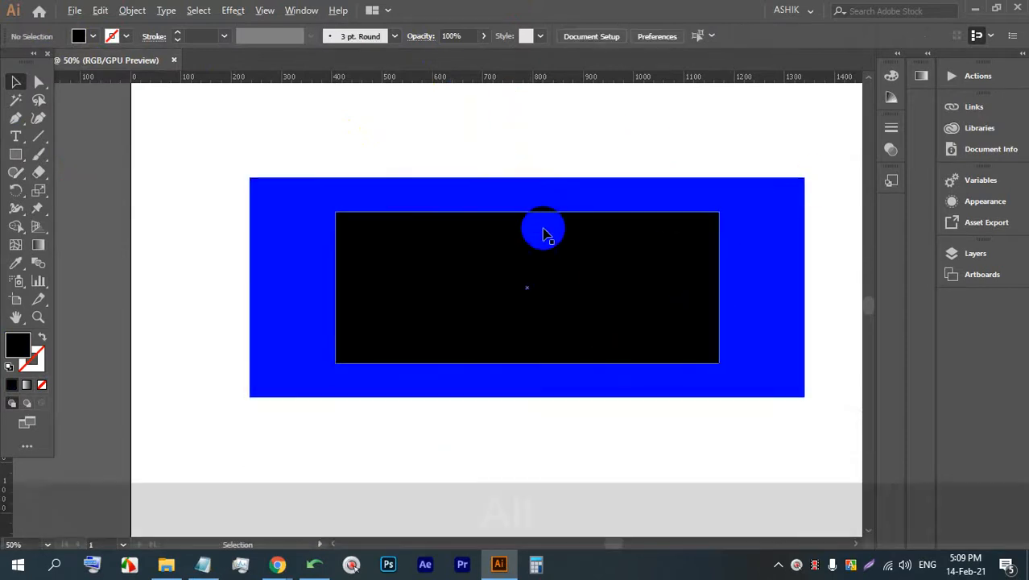
Change the inner rectangle's fill from black to white
{"action": "scroll", "coordinate": [452, 256], "scroll_direction": "up", "scroll_amount": 1}
{"action": "left_click", "coordinate": [496, 230]}
{"action": "left_click", "coordinate": [95, 36]}
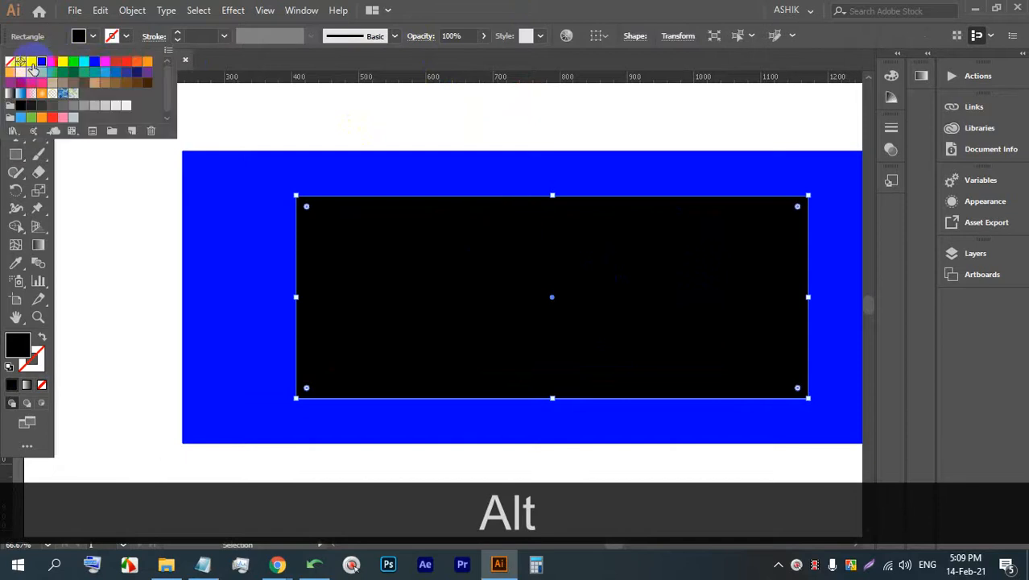
{"action": "left_click", "coordinate": [31, 61]}
{"action": "left_click", "coordinate": [347, 131]}
{"action": "scroll", "coordinate": [328, 116], "scroll_direction": "down", "scroll_amount": 2}
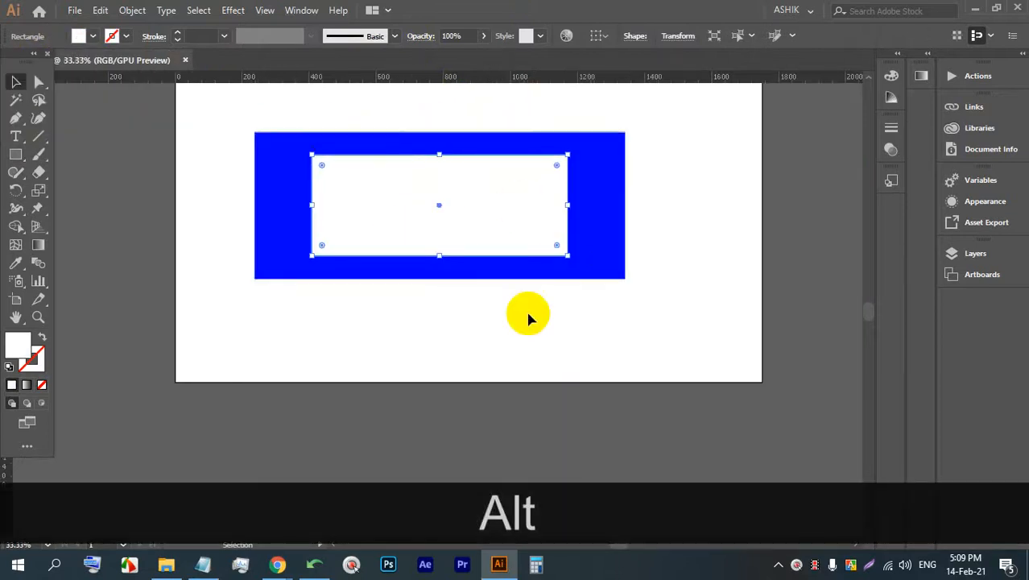
{"action": "left_click", "coordinate": [486, 345]}
Stretch the white rectangle's edges outward to about 960 × 310 px to even out the blue border
{"action": "left_click", "coordinate": [439, 195]}
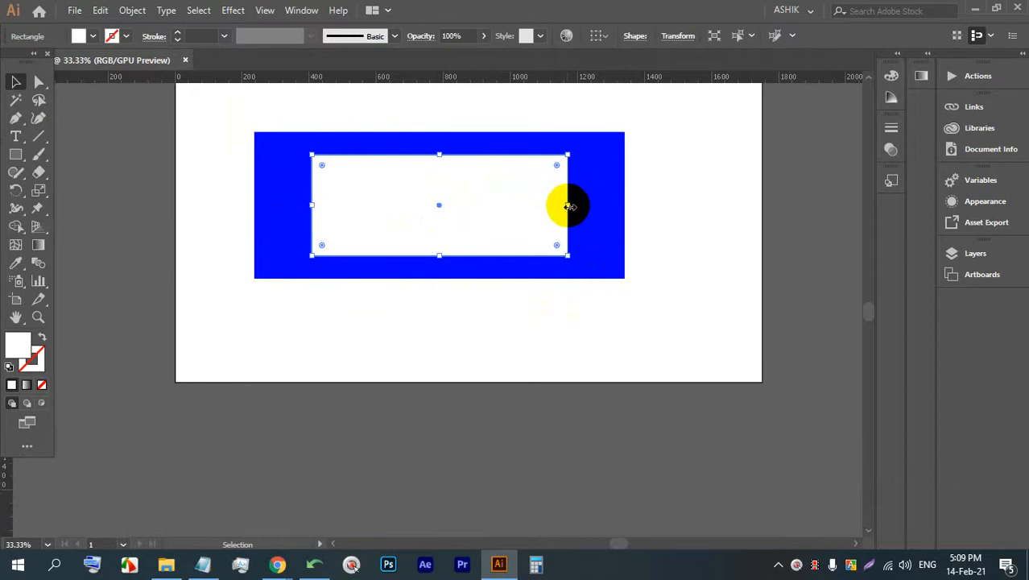
{"action": "left_click_drag", "start_coordinate": [596, 205], "coordinate": [596, 205]}
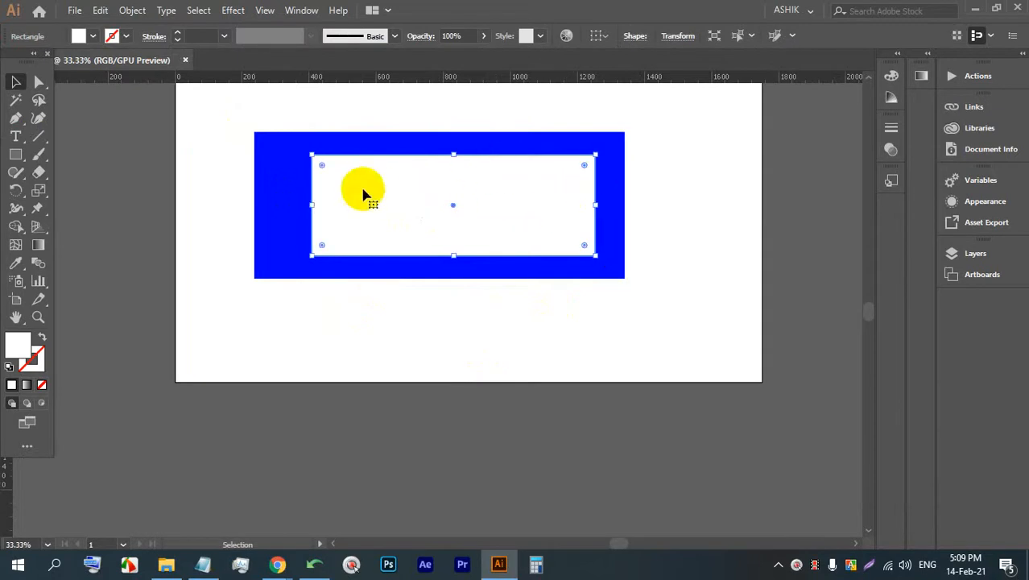
{"action": "left_click_drag", "start_coordinate": [309, 205], "coordinate": [280, 203]}
{"action": "scroll", "coordinate": [270, 161], "scroll_direction": "up", "scroll_amount": 5, "text": "alt"}
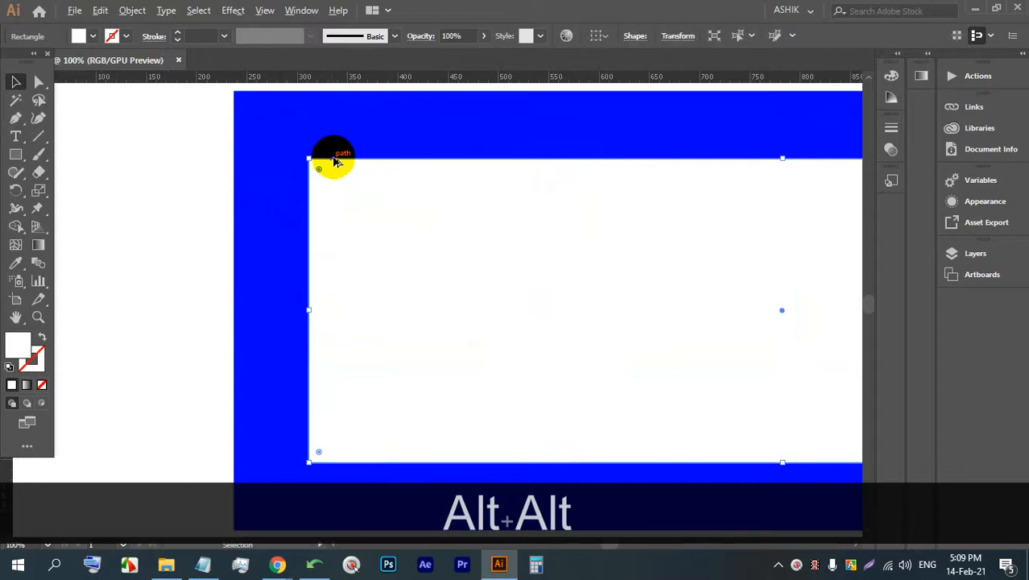
{"action": "scroll", "coordinate": [336, 161], "scroll_direction": "down", "scroll_amount": 1, "text": "alt"}
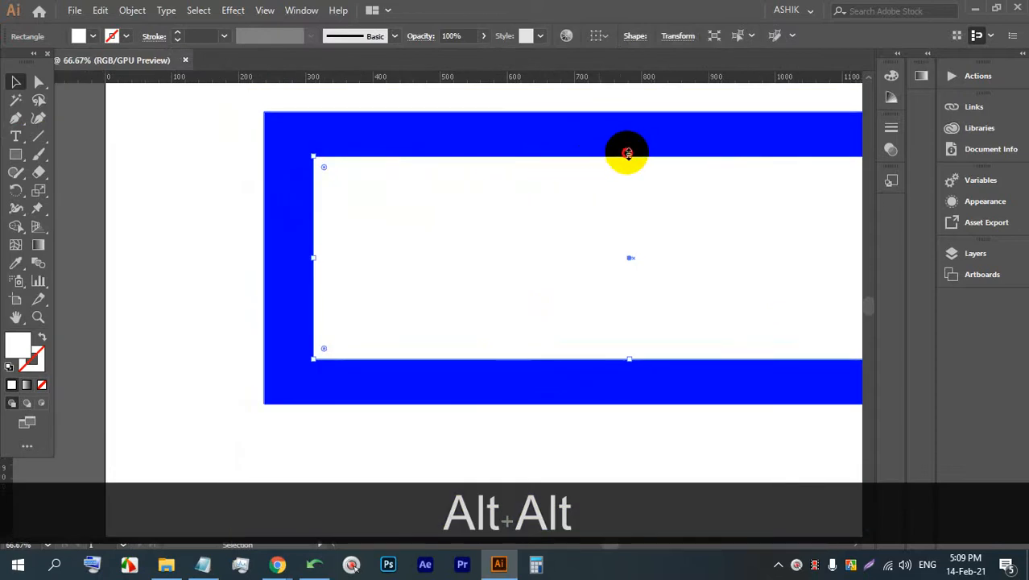
{"action": "left_click_drag", "start_coordinate": [628, 153], "coordinate": [628, 149]}
{"action": "left_click_drag", "start_coordinate": [659, 286], "coordinate": [528, 294]}
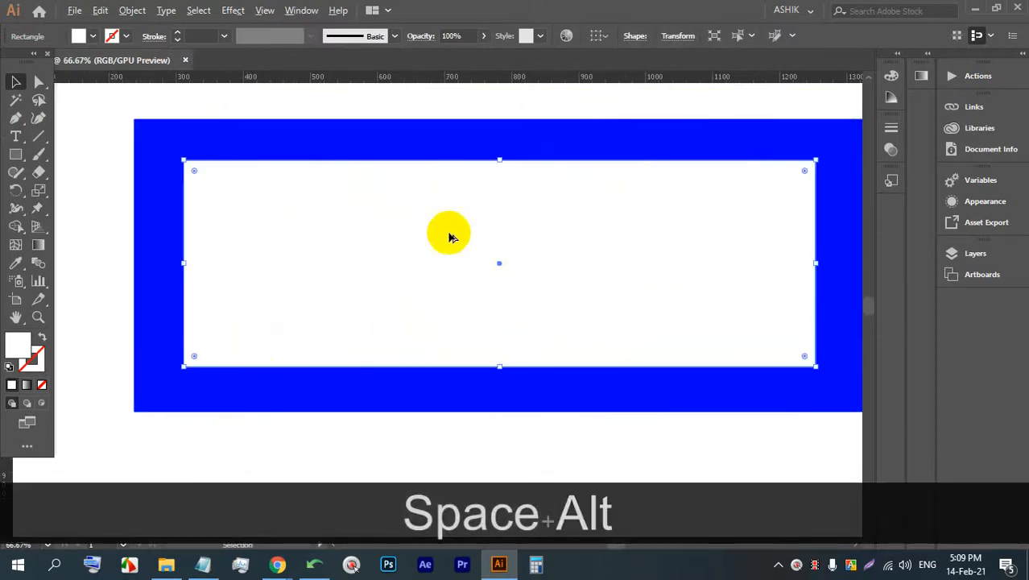
{"action": "scroll", "coordinate": [448, 236], "scroll_direction": "down", "scroll_amount": 2, "text": "alt"}
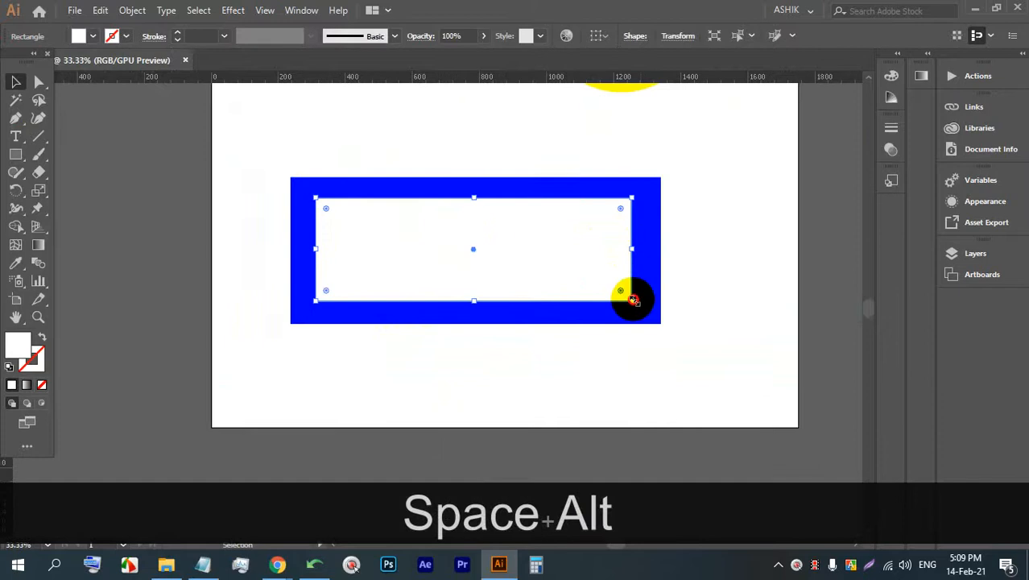
{"action": "left_click_drag", "start_coordinate": [639, 305], "coordinate": [637, 302]}
Scale the blue and white rectangles down together to about 385 × 150 px near the artboard's upper edge
{"action": "left_click_drag", "start_coordinate": [707, 357], "coordinate": [392, 223]}
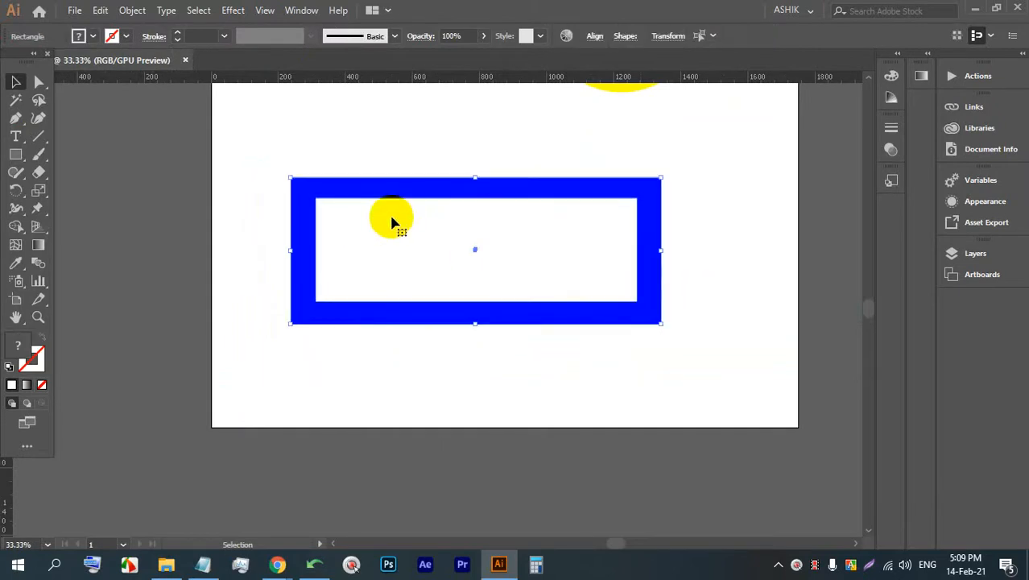
{"action": "scroll", "coordinate": [445, 286], "scroll_direction": "up", "scroll_amount": 3}
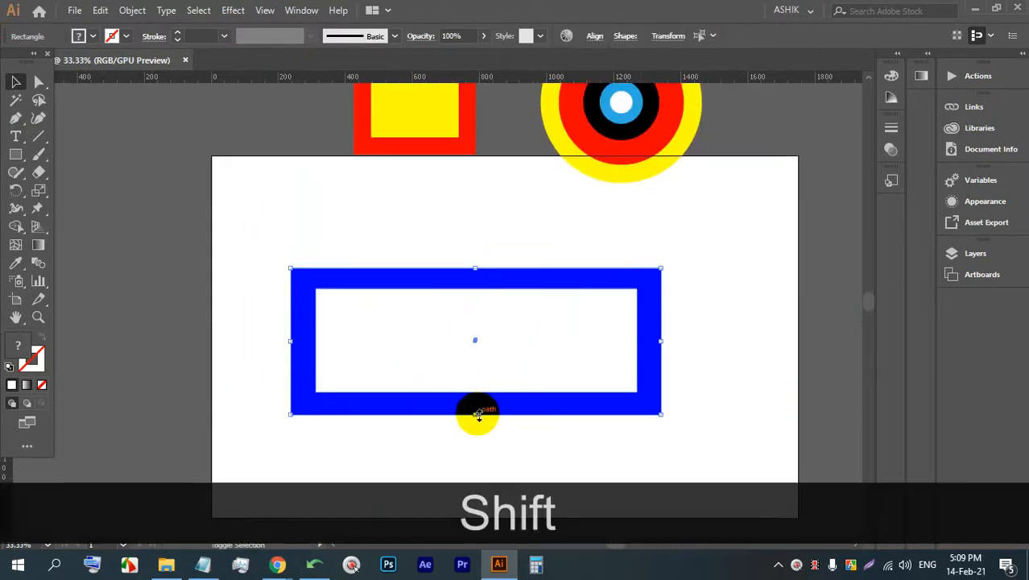
{"action": "left_click_drag", "start_coordinate": [478, 415], "coordinate": [473, 216]}
Draw a wide ellipse about 605 × 175 px with the Ellipse tool below the rectangles
{"action": "scroll", "coordinate": [460, 294], "scroll_direction": "up", "scroll_amount": 3, "text": "alt"}
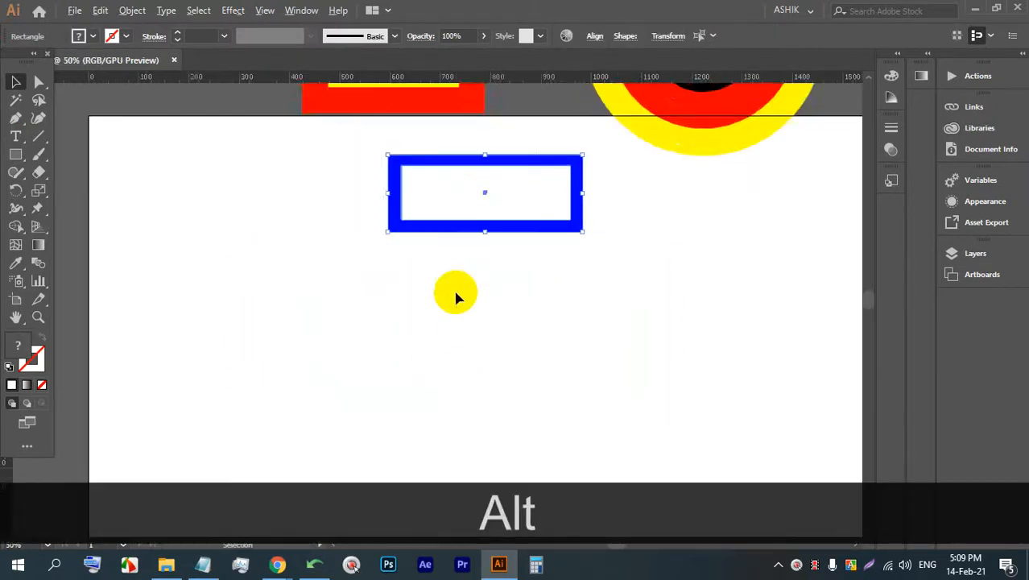
{"action": "left_click_drag", "start_coordinate": [15, 155], "coordinate": [80, 187]}
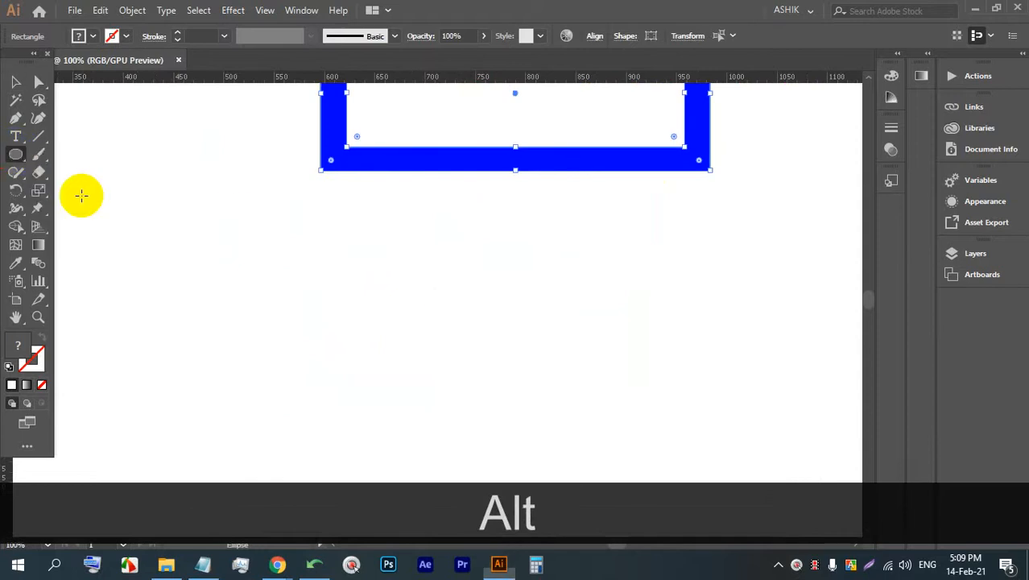
{"action": "scroll", "coordinate": [243, 231], "scroll_direction": "down", "scroll_amount": 2}
{"action": "mouse_move", "coordinate": [244, 231]}
{"action": "left_mouse_down"}
{"action": "mouse_move", "coordinate": [329, 320]}
{"action": "mouse_move", "coordinate": [584, 400]}
{"action": "mouse_move", "coordinate": [786, 406]}
{"action": "mouse_move", "coordinate": [842, 392]}
{"action": "left_mouse_up"}
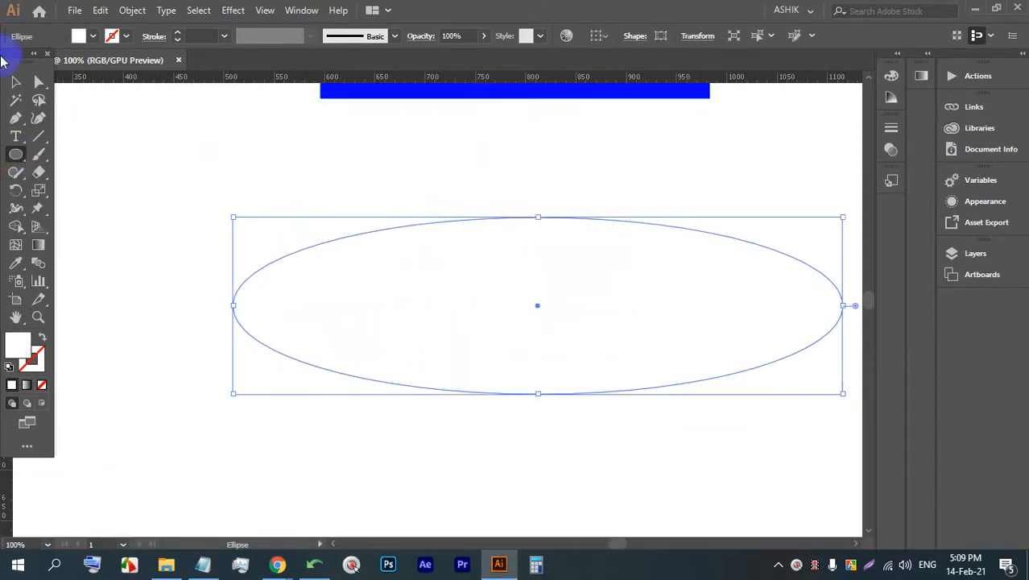
Fill the wide ellipse with red, then switch to the Selection tool
{"action": "left_click", "coordinate": [93, 36]}
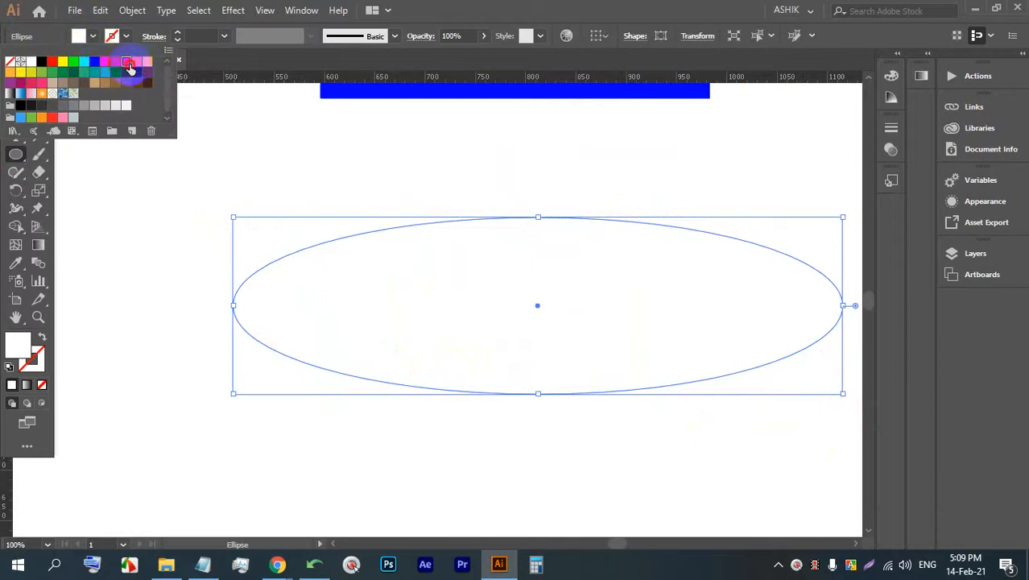
{"action": "left_click", "coordinate": [127, 62]}
{"action": "left_click", "coordinate": [18, 83]}
{"action": "left_click", "coordinate": [235, 176]}
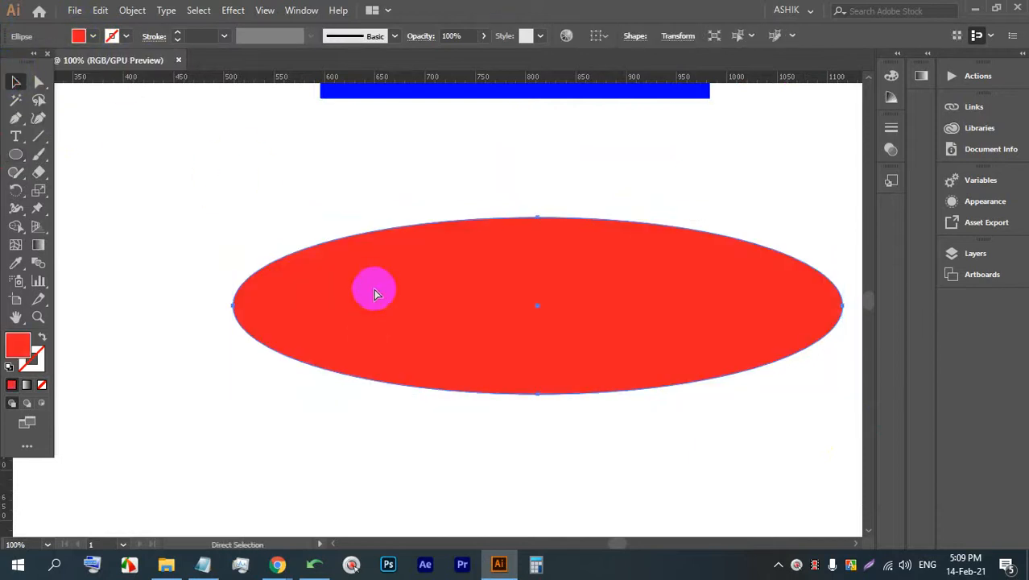
Paste a copy of the red ellipse in front and scale it about its centre to about 380 × 110 px
{"action": "key", "text": "ctrl+c"}
{"action": "key", "text": "ctrl+f"}
{"action": "left_click", "coordinate": [460, 276]}
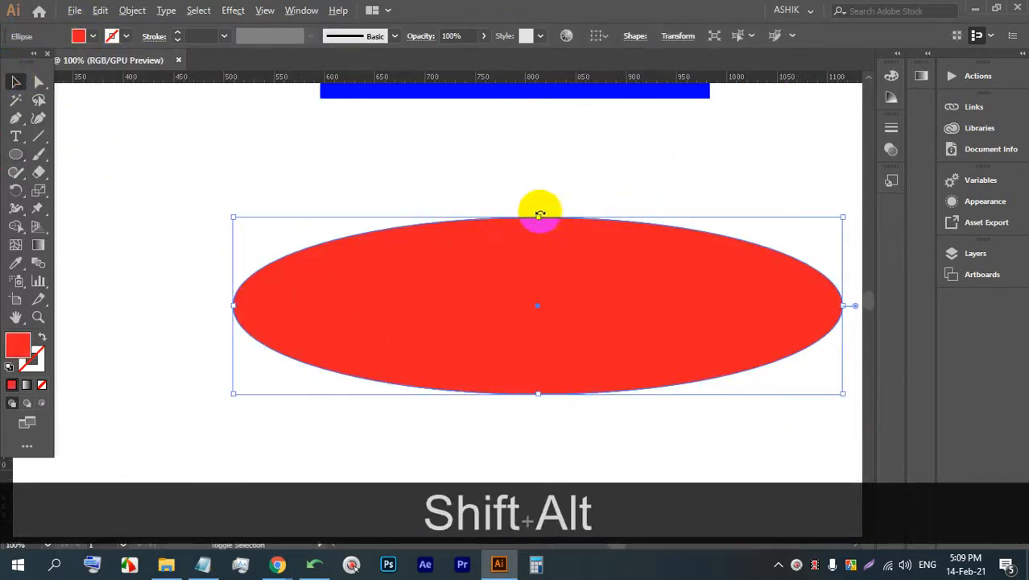
{"action": "left_click_drag", "start_coordinate": [540, 216], "coordinate": [537, 252]}
{"action": "left_click", "coordinate": [545, 184]}
{"action": "left_click", "coordinate": [604, 310]}
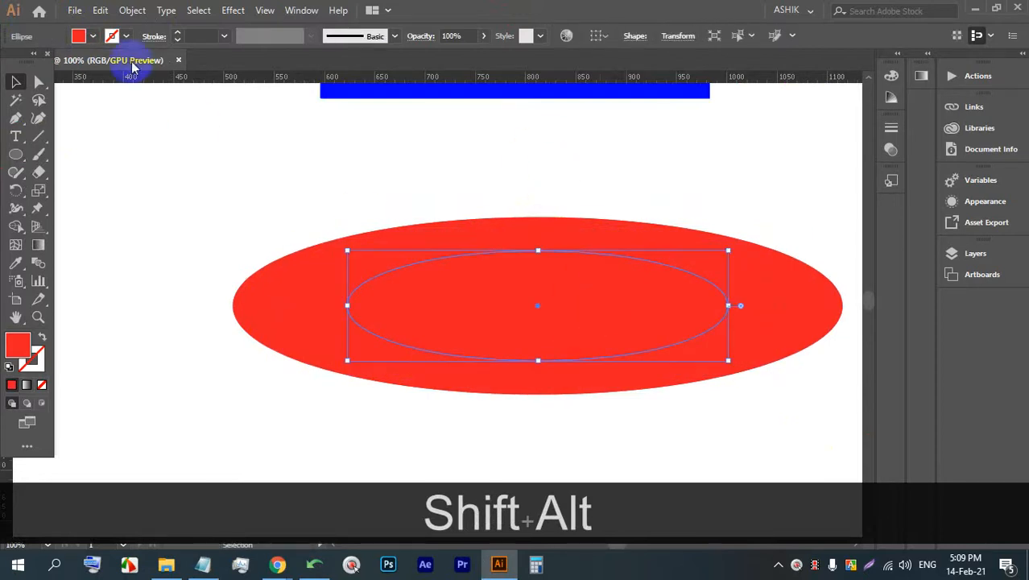
Fill the inner ellipse with white and stretch both its ends outward to a width of about 505 px
{"action": "left_click", "coordinate": [88, 37]}
{"action": "left_click", "coordinate": [22, 62]}
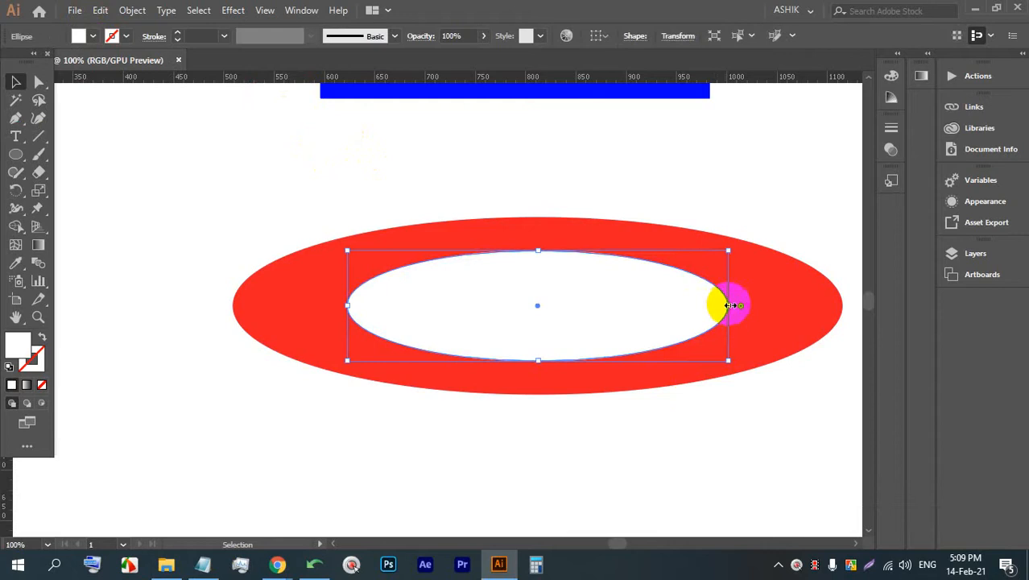
{"action": "left_click_drag", "start_coordinate": [729, 305], "coordinate": [795, 304]}
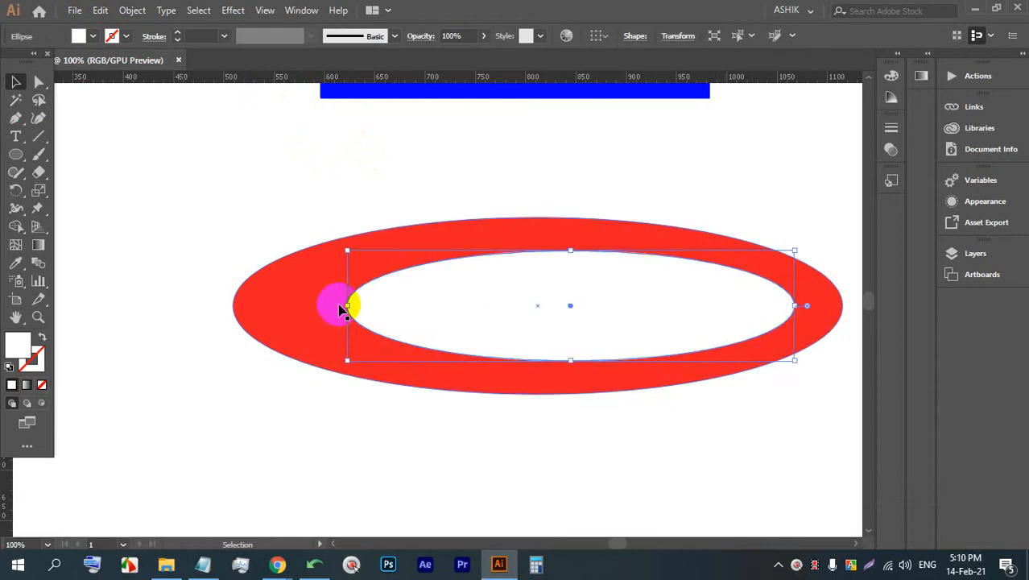
{"action": "left_click_drag", "start_coordinate": [345, 305], "coordinate": [287, 304]}
{"action": "left_click", "coordinate": [379, 190]}
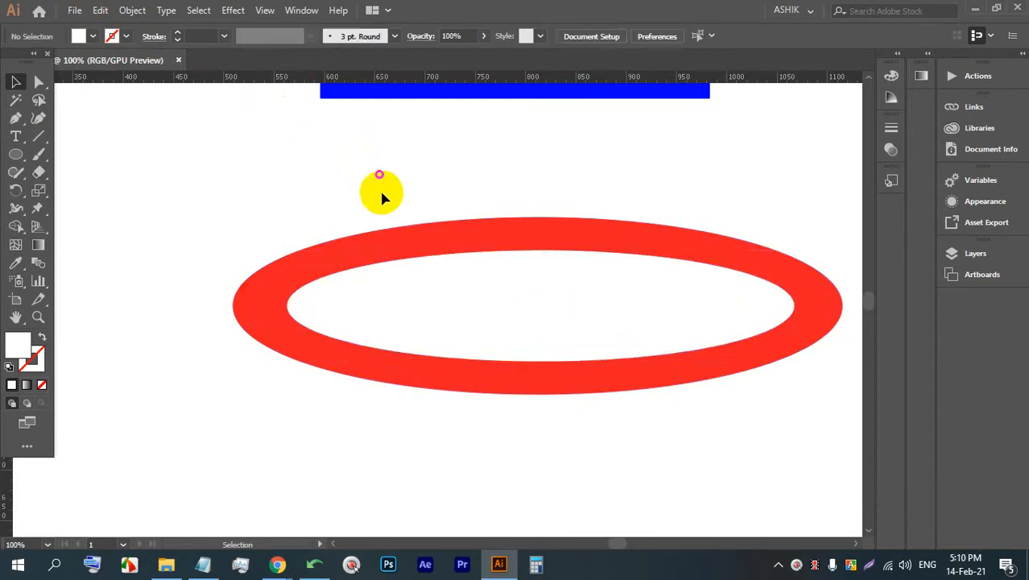
Select the red and white ellipses together and move them up beside the blue rectangle's lower-right corner
{"action": "scroll", "coordinate": [382, 233], "scroll_direction": "up", "scroll_amount": 3}
{"action": "scroll", "coordinate": [384, 236], "scroll_direction": "up", "scroll_amount": 1}
{"action": "scroll", "coordinate": [385, 236], "scroll_direction": "down", "scroll_amount": 2, "text": "alt"}
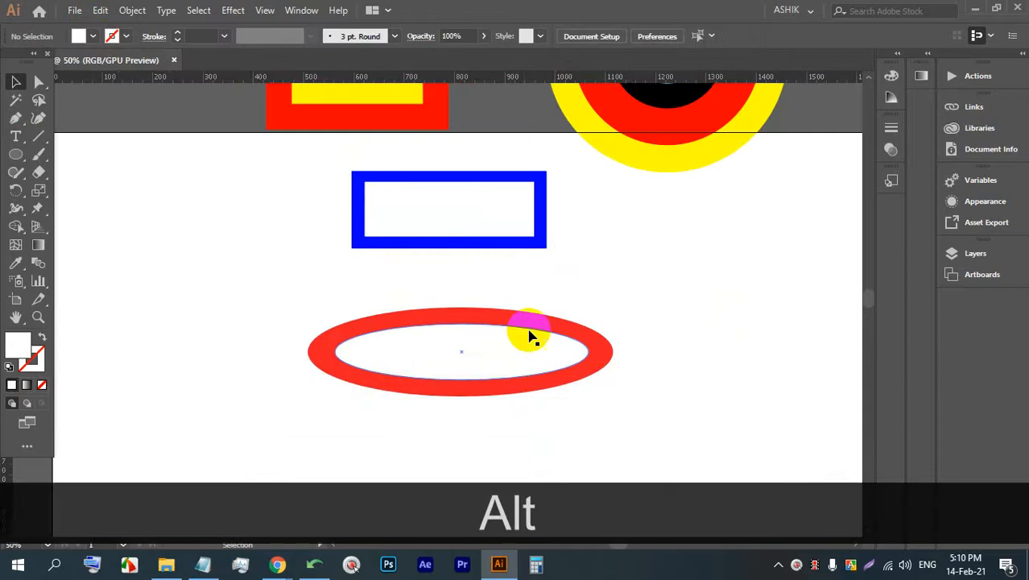
{"action": "scroll", "coordinate": [531, 337], "scroll_direction": "down", "scroll_amount": 1}
{"action": "left_click_drag", "start_coordinate": [582, 349], "coordinate": [358, 217]}
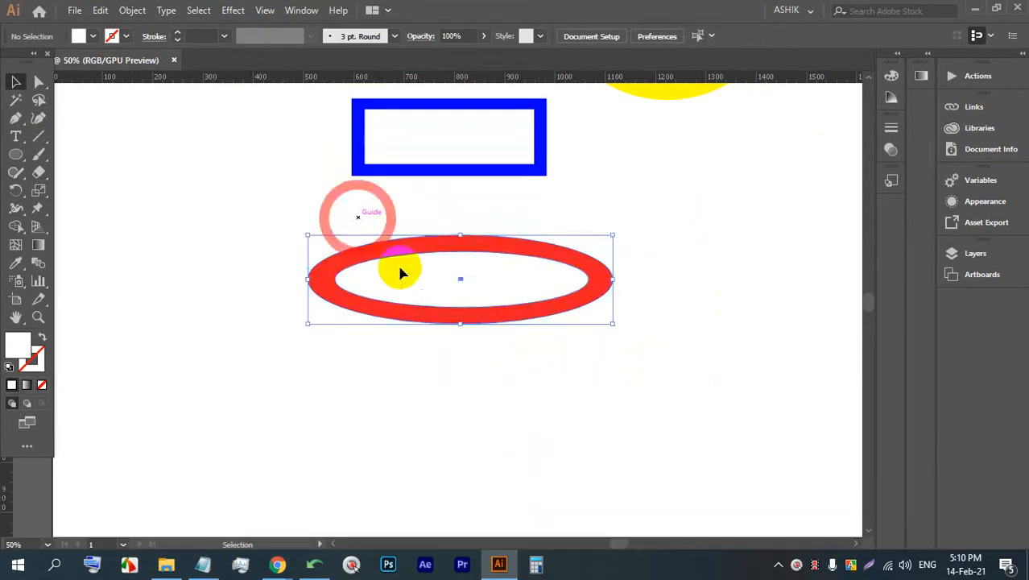
{"action": "left_click_drag", "start_coordinate": [401, 274], "coordinate": [648, 188]}
Examine the border thickness of the blue rectangle and the red ellipse ring up close
{"action": "scroll", "coordinate": [649, 188], "scroll_direction": "down", "scroll_amount": 3, "text": "alt"}
{"action": "scroll", "coordinate": [655, 196], "scroll_direction": "up", "scroll_amount": 4, "text": "alt"}
{"action": "scroll", "coordinate": [639, 207], "scroll_direction": "down", "scroll_amount": 1, "text": "alt"}
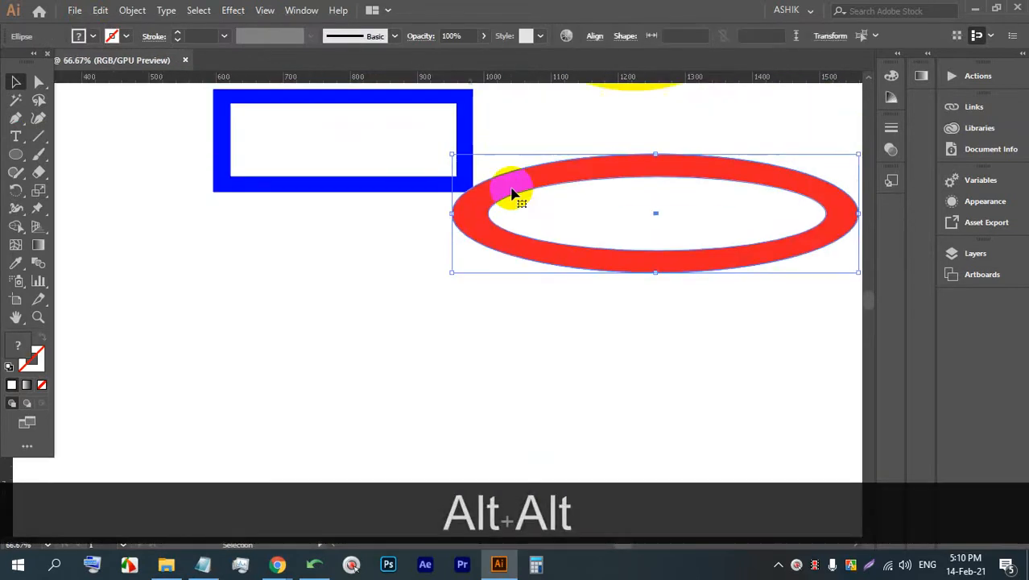
{"action": "scroll", "coordinate": [473, 174], "scroll_direction": "up", "scroll_amount": 1}
{"action": "scroll", "coordinate": [459, 172], "scroll_direction": "up", "scroll_amount": 3, "text": "alt"}
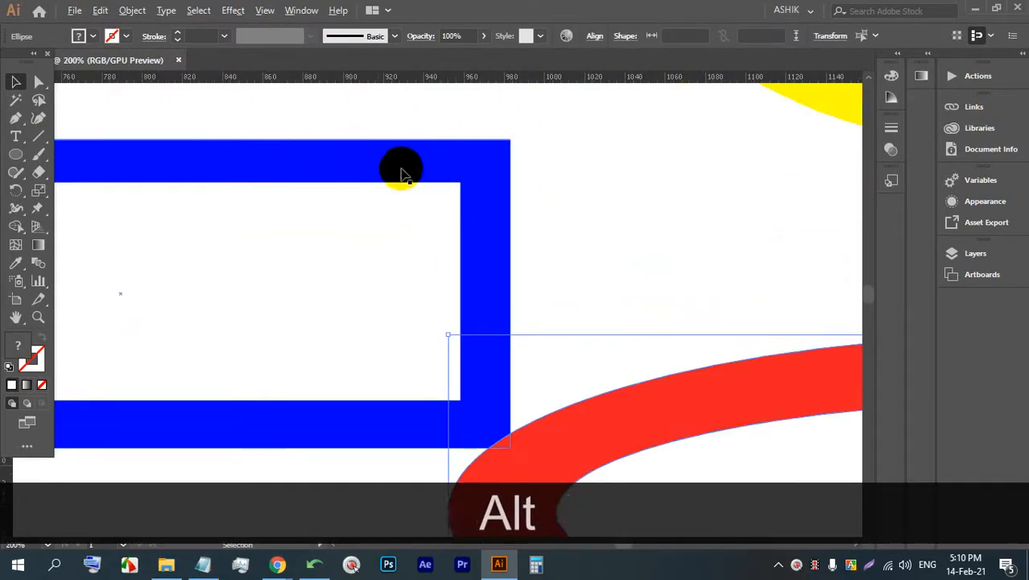
{"action": "scroll", "coordinate": [402, 193], "scroll_direction": "down", "scroll_amount": 3, "text": "alt"}
{"action": "scroll", "coordinate": [432, 369], "scroll_direction": "up", "scroll_amount": 3, "text": "alt"}
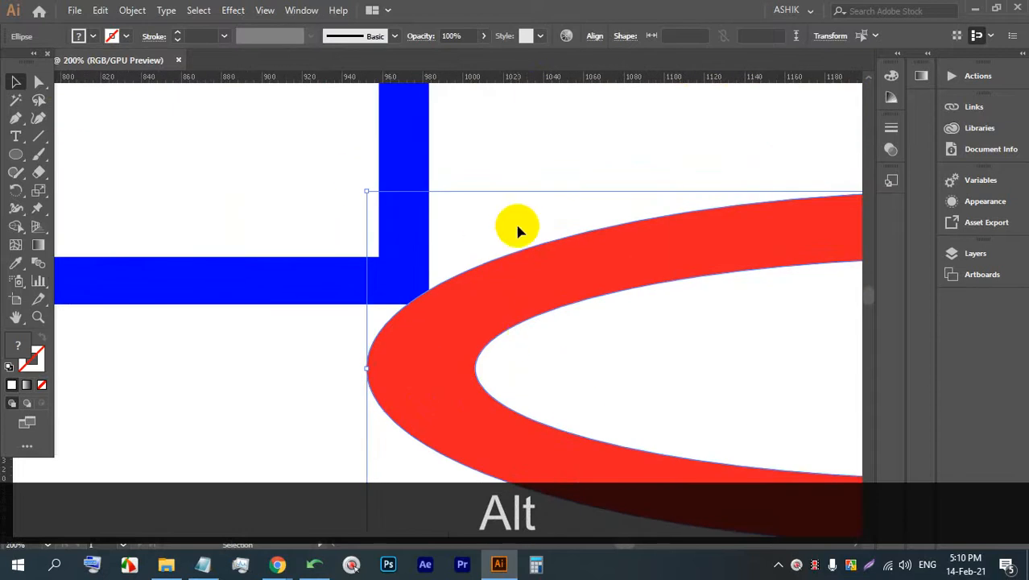
{"action": "scroll", "coordinate": [518, 230], "scroll_direction": "down", "scroll_amount": 5, "text": "alt"}
Start a Pen path below the ellipses with a horizontal base about 1050 px long and a vertical left edge about 400 px tall
{"action": "scroll", "coordinate": [551, 202], "scroll_direction": "down", "scroll_amount": 1}
{"action": "scroll", "coordinate": [301, 218], "scroll_direction": "up", "scroll_amount": 1, "text": "alt"}
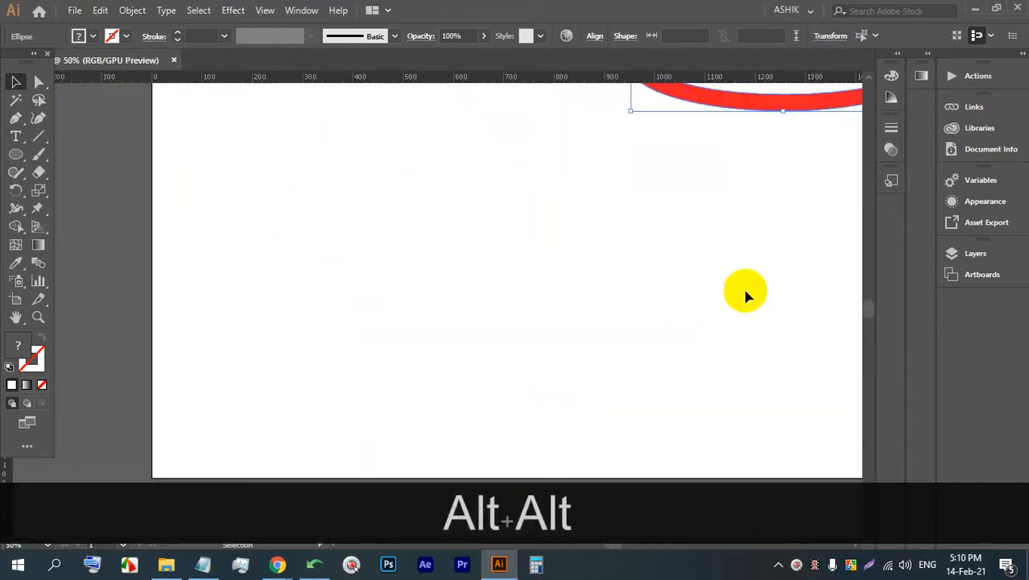
{"action": "scroll", "coordinate": [741, 285], "scroll_direction": "up", "scroll_amount": 1}
{"action": "scroll", "coordinate": [464, 133], "scroll_direction": "down", "scroll_amount": 1}
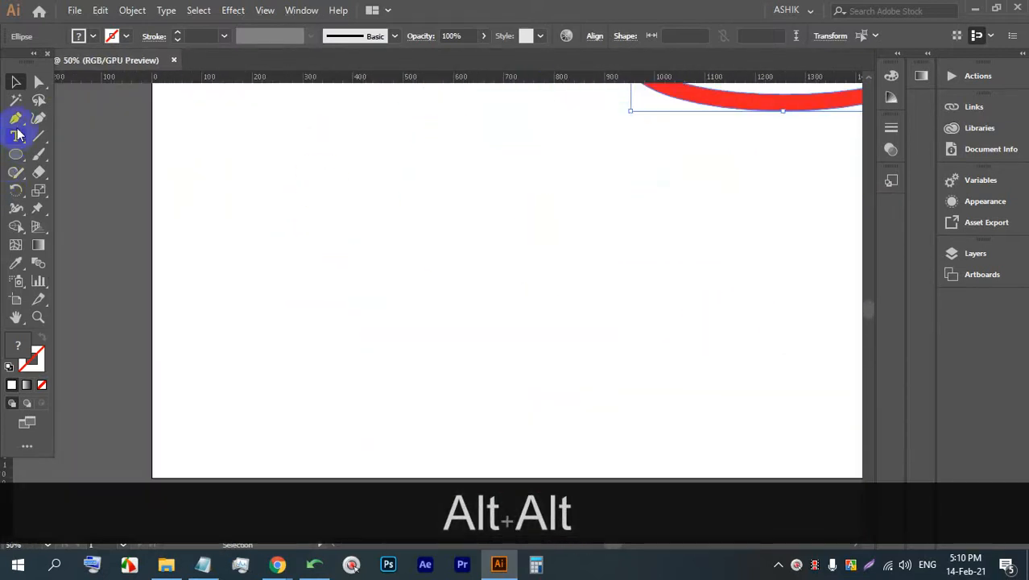
{"action": "left_click", "coordinate": [15, 119]}
{"action": "left_click", "coordinate": [786, 369]}
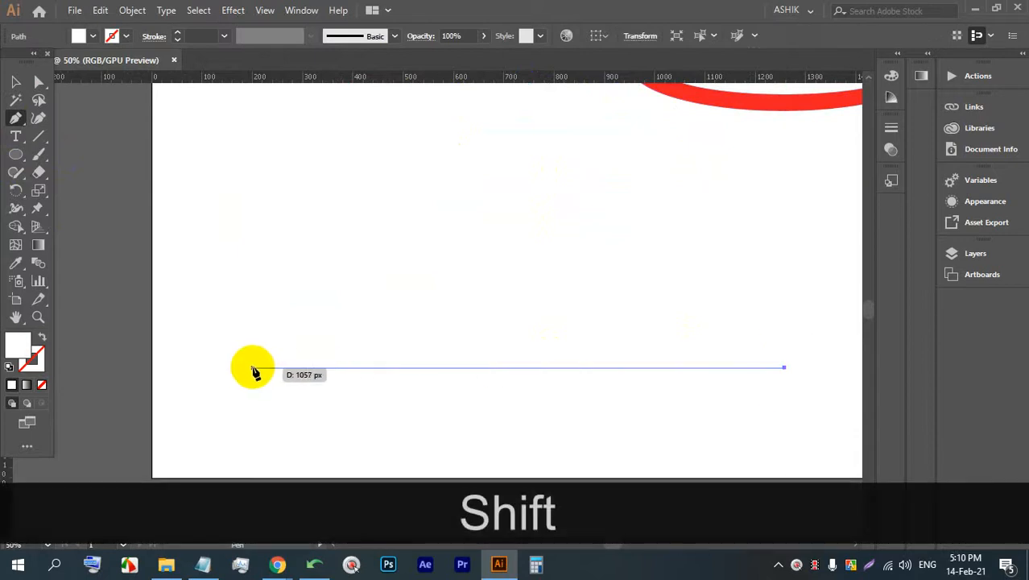
{"action": "left_click", "coordinate": [257, 369]}
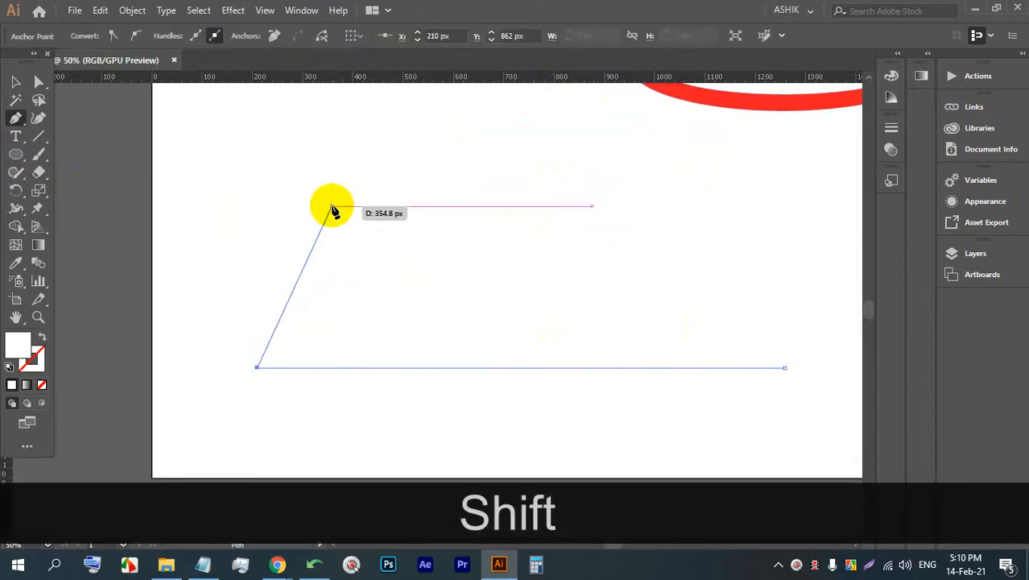
{"action": "left_click", "coordinate": [254, 167], "text": "shift"}
Continue the path rightward as a jagged top edge of diagonal and vertical segments, and close it at its starting point
{"action": "left_click", "coordinate": [359, 270], "text": "shift"}
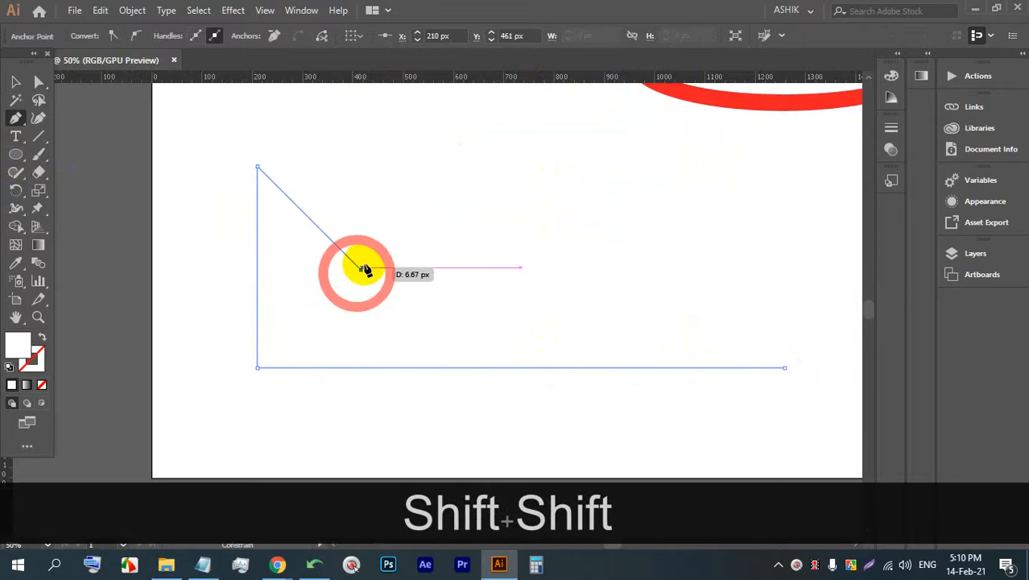
{"action": "left_click", "coordinate": [411, 220], "text": "shift"}
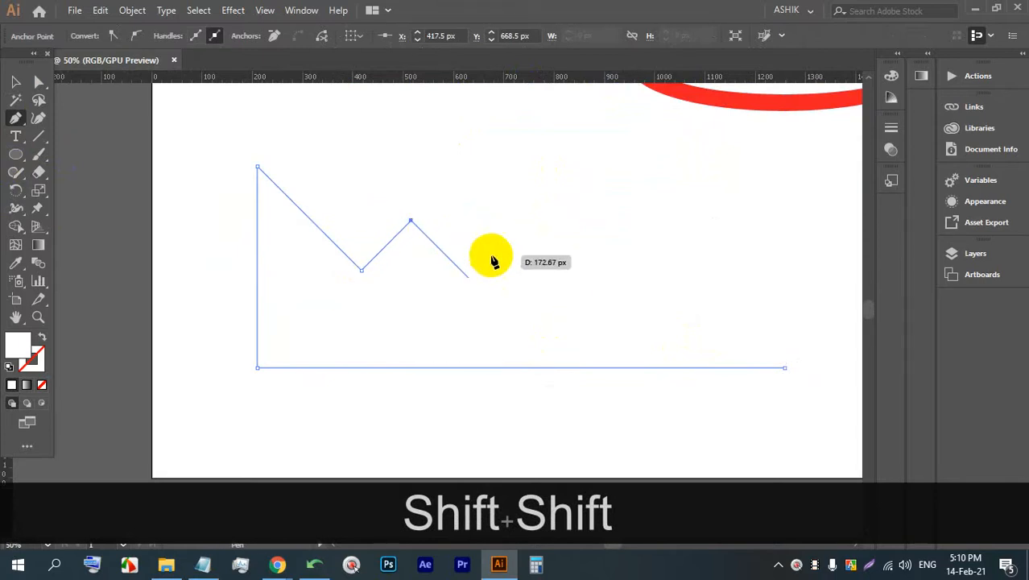
{"action": "left_click", "coordinate": [505, 135], "text": "shift"}
{"action": "left_click", "coordinate": [638, 302], "text": "shift"}
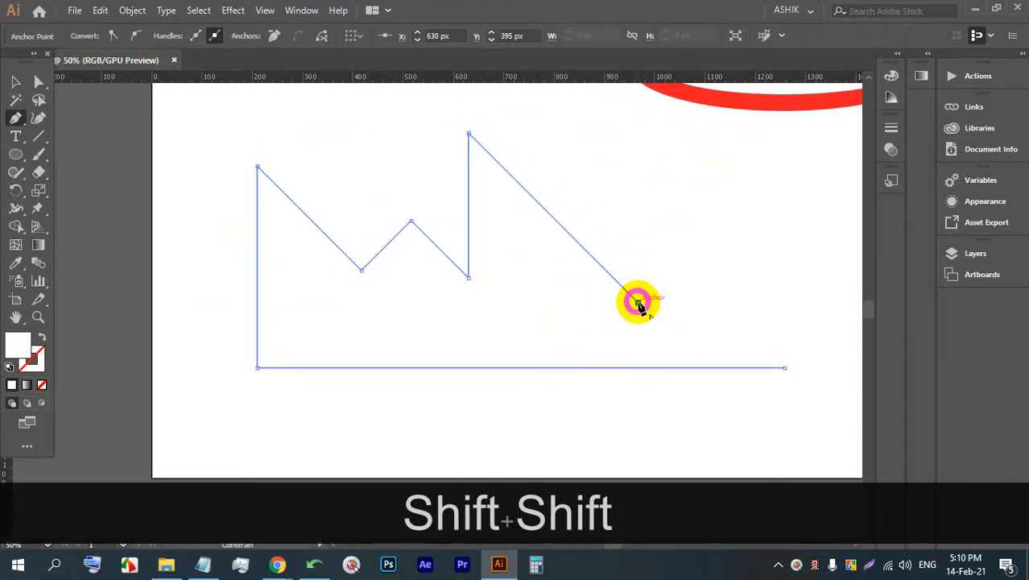
{"action": "left_click", "coordinate": [638, 187], "text": "shift"}
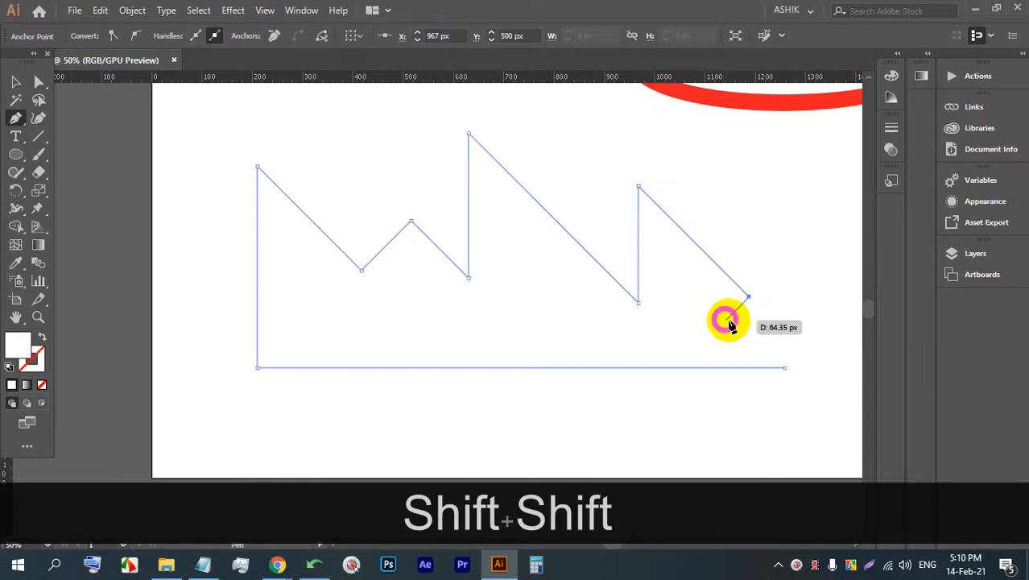
{"action": "left_click", "coordinate": [781, 182], "text": "shift"}
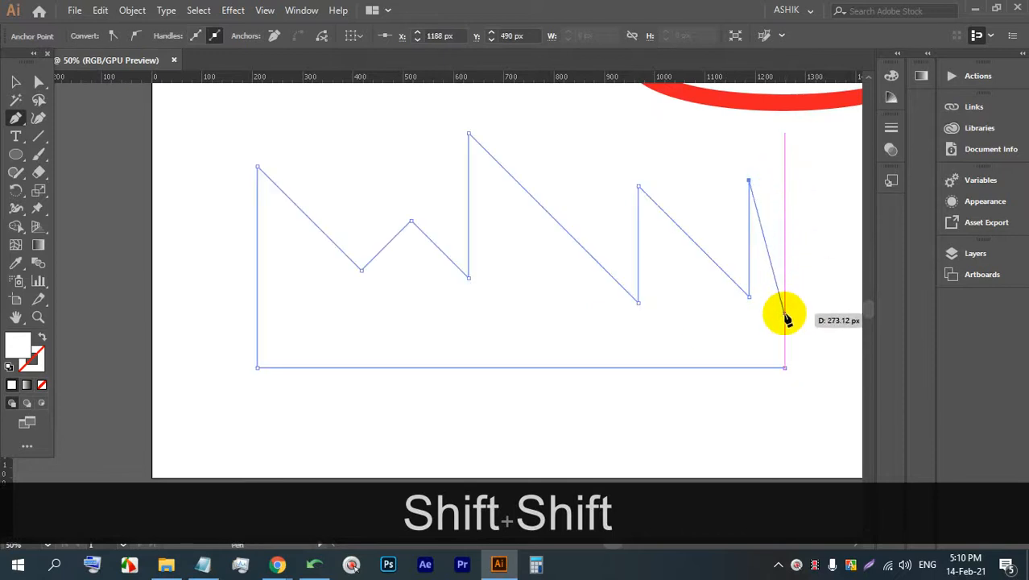
{"action": "left_click", "coordinate": [785, 367]}
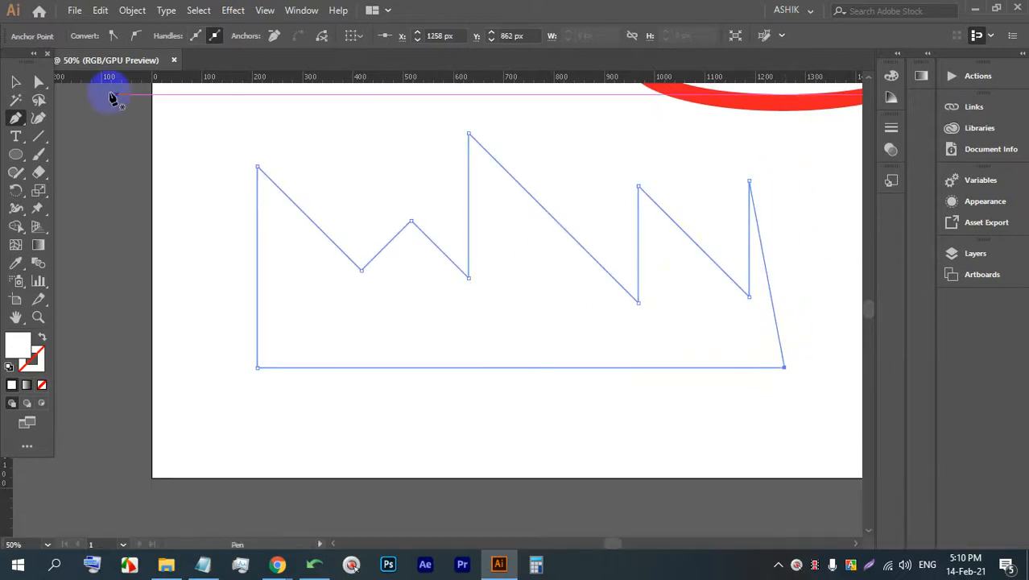
Select the closed jagged shape and fill it with red
{"action": "left_click", "coordinate": [16, 81]}
{"action": "left_click", "coordinate": [179, 108]}
{"action": "left_click", "coordinate": [373, 259]}
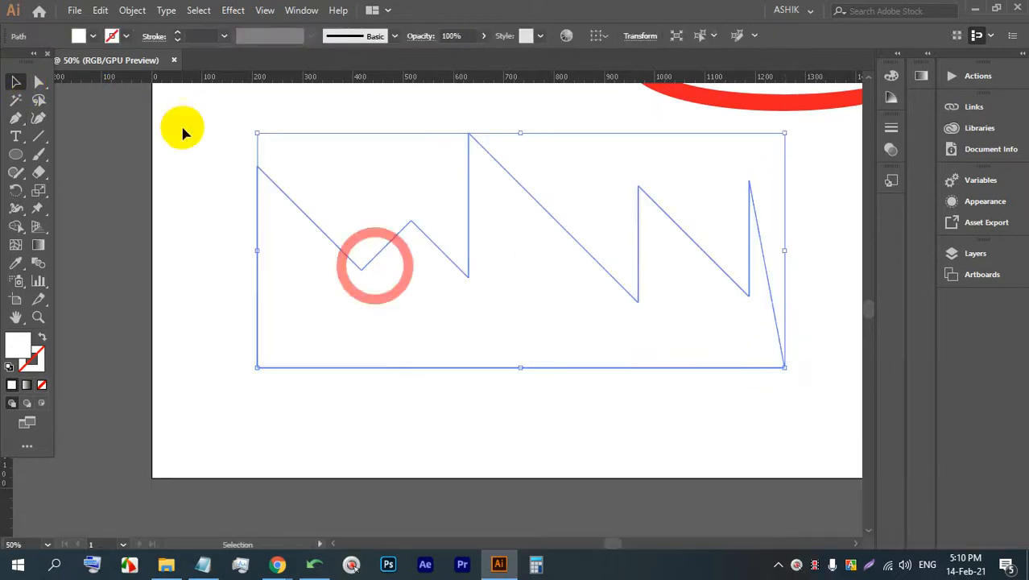
{"action": "left_click", "coordinate": [93, 36]}
{"action": "left_click", "coordinate": [51, 63]}
Give the jagged shape a 29 pt black stroke
{"action": "left_click", "coordinate": [178, 35]}
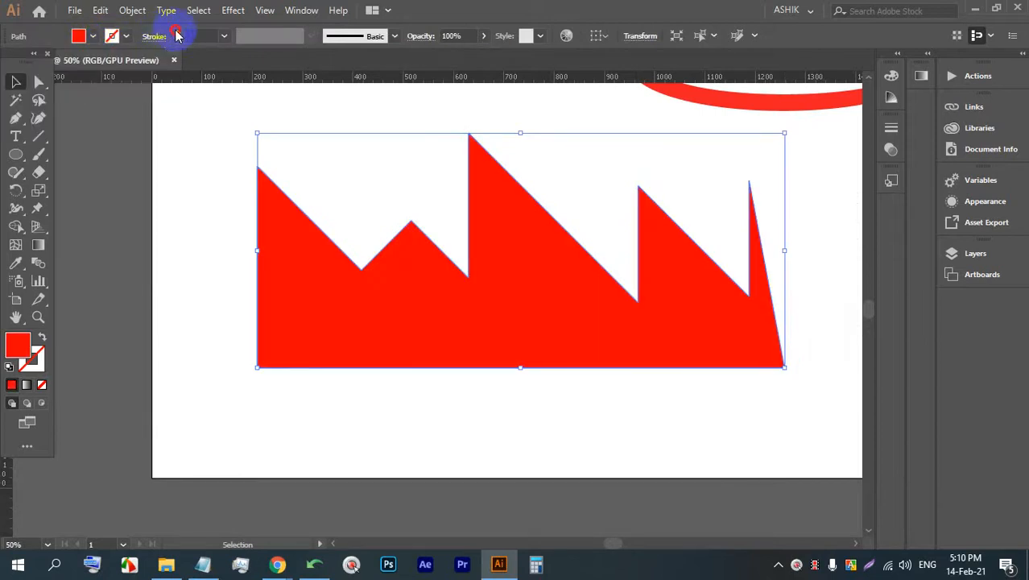
{"action": "left_click", "coordinate": [178, 32]}
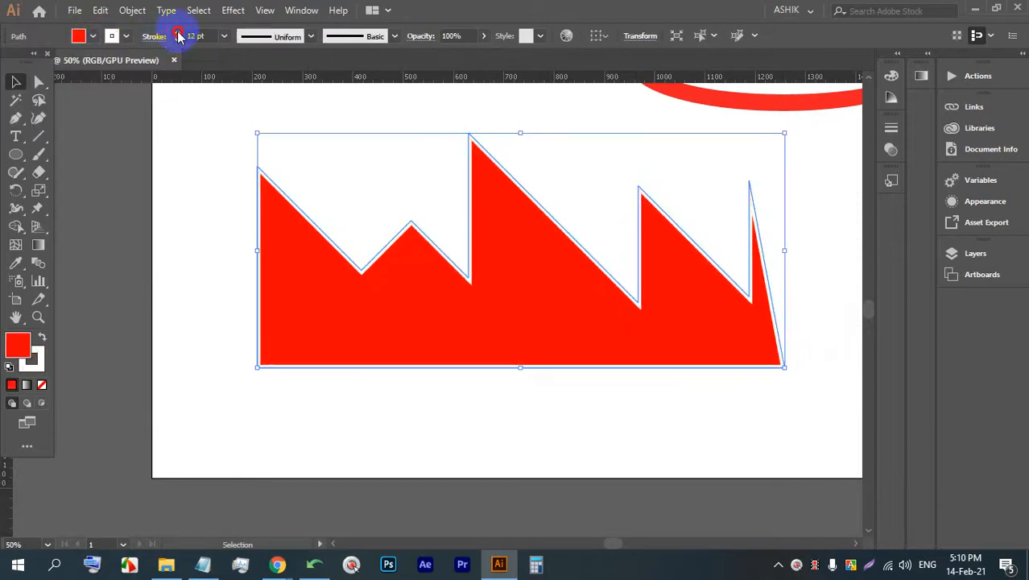
{"action": "left_click", "coordinate": [178, 35]}
{"action": "left_click", "coordinate": [113, 36]}
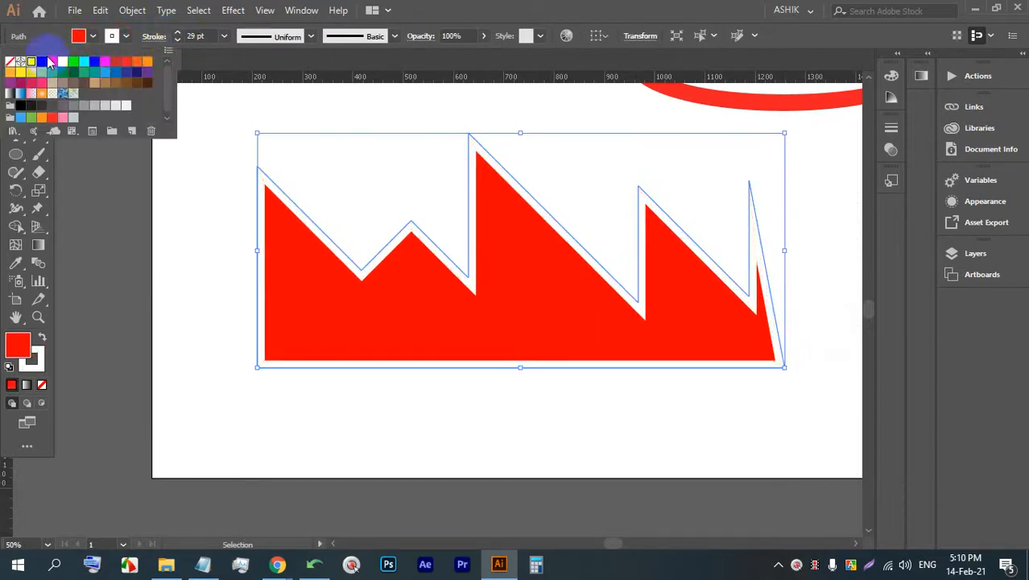
{"action": "left_click", "coordinate": [41, 62]}
{"action": "left_click", "coordinate": [594, 7]}
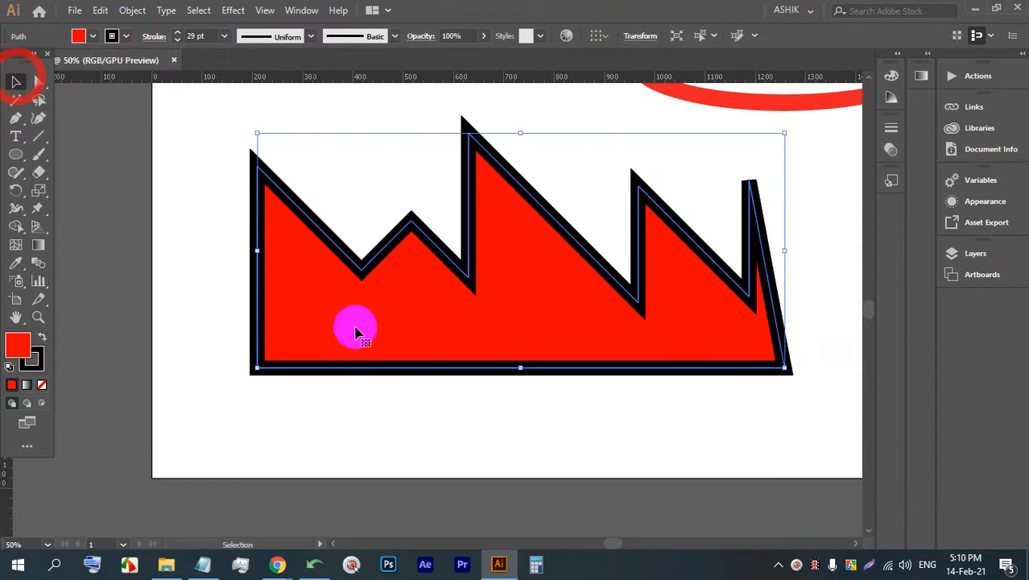
Try a copy of the outlined jagged shape in front, scaled to about 530 × 235 px, and delete it
{"action": "left_click", "coordinate": [652, 461]}
{"action": "left_click", "coordinate": [448, 298]}
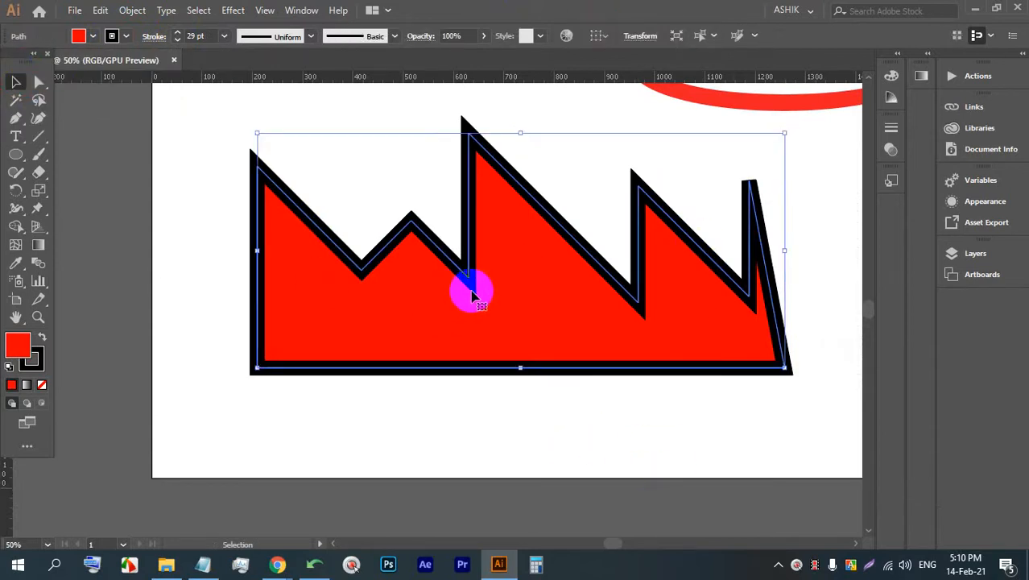
{"action": "key", "text": "ctrl+c"}
{"action": "key", "text": "ctrl+f"}
{"action": "left_click", "coordinate": [172, 188]}
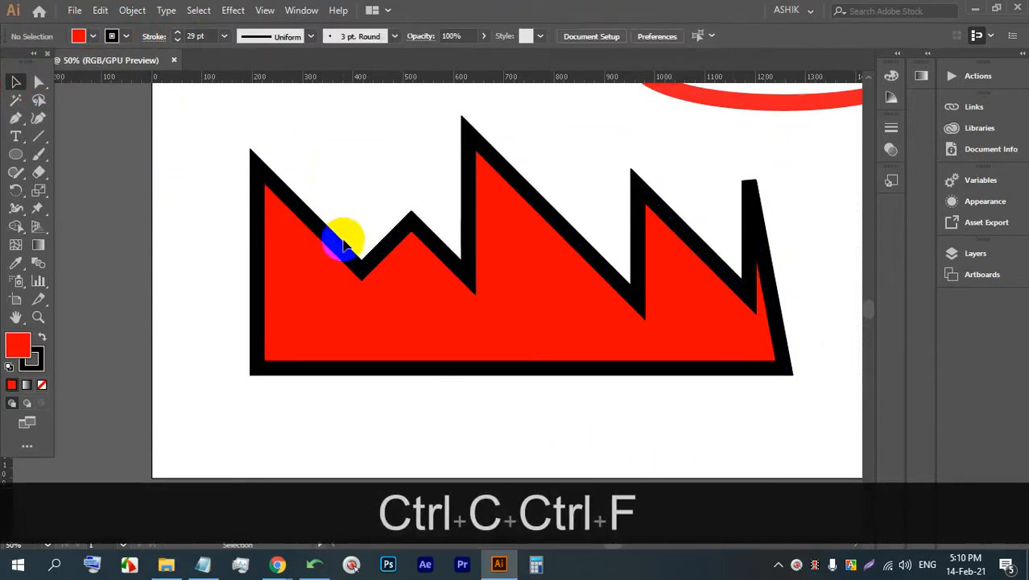
{"action": "left_click", "coordinate": [342, 242]}
{"action": "left_click_drag", "start_coordinate": [257, 133], "coordinate": [388, 191]}
{"action": "left_click_drag", "start_coordinate": [503, 270], "coordinate": [493, 317]}
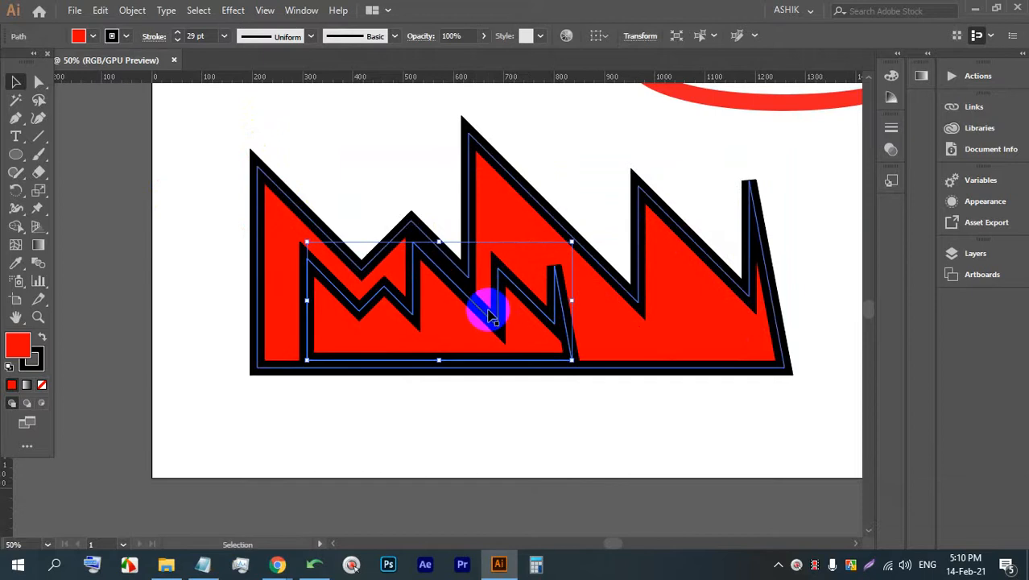
{"action": "key", "text": "BackSpace"}
Remove the jagged shape's thick stroke and apply a thinner 5 pt black one
{"action": "left_click", "coordinate": [499, 280]}
{"action": "left_click", "coordinate": [128, 36]}
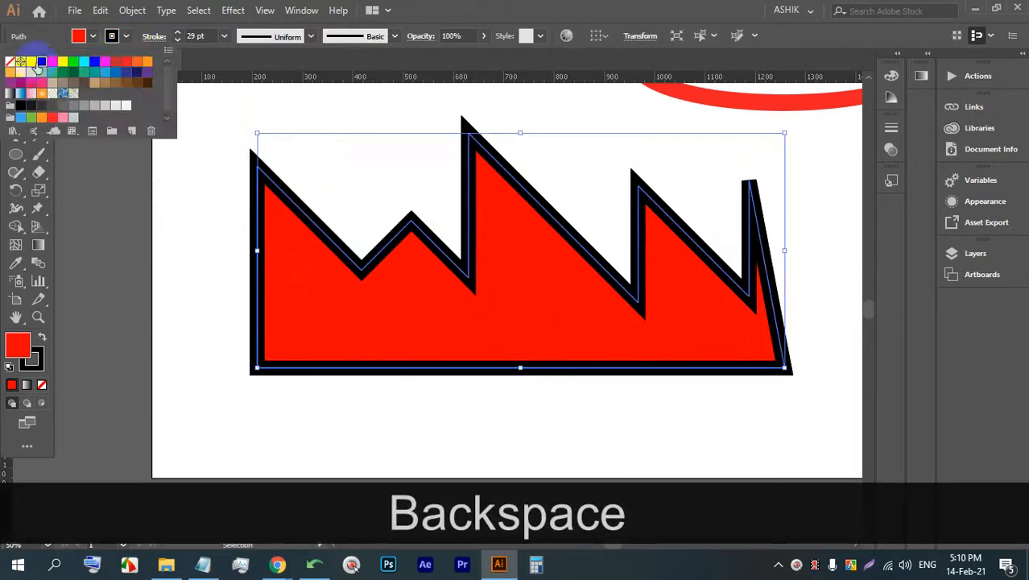
{"action": "left_click", "coordinate": [10, 63]}
{"action": "left_click", "coordinate": [176, 35]}
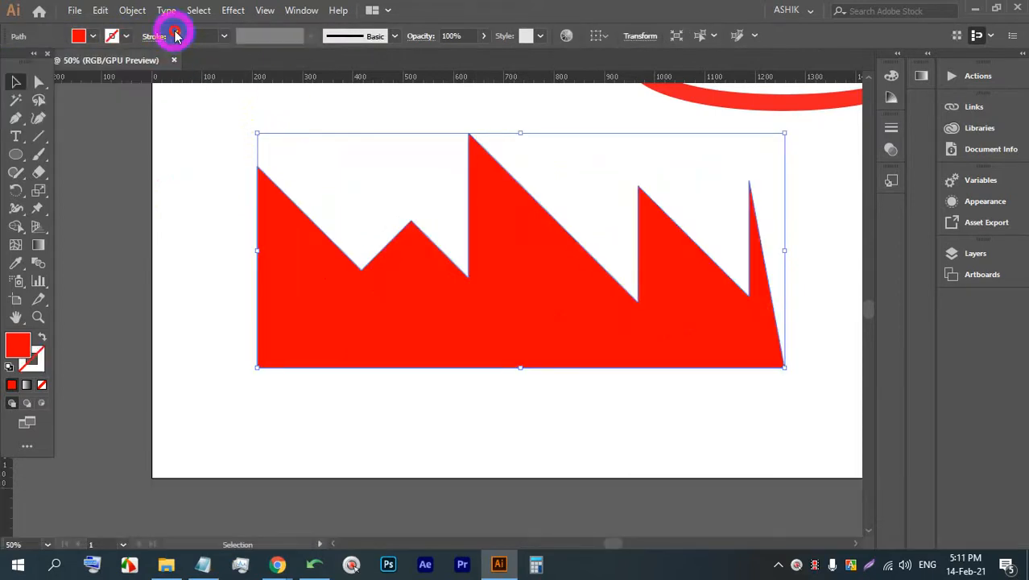
{"action": "left_click", "coordinate": [176, 35]}
{"action": "left_click", "coordinate": [177, 35]}
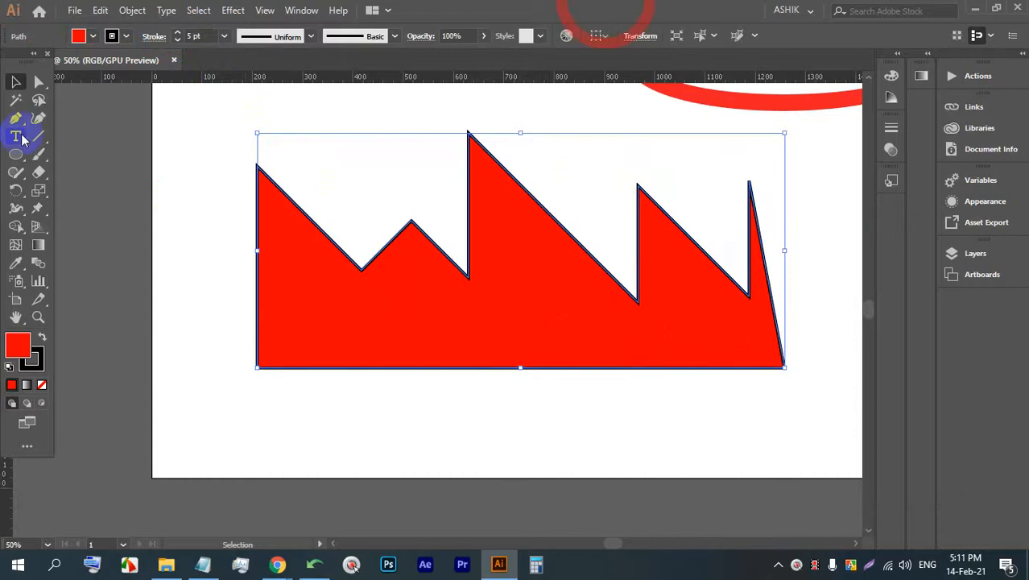
Place a copy of the jagged shape over its lower part, scaled proportionally to about 660 × 295 px
{"action": "left_click", "coordinate": [465, 503]}
{"action": "left_click_drag", "start_coordinate": [487, 331], "coordinate": [536, 353]}
{"action": "left_click_drag", "start_coordinate": [558, 344], "coordinate": [513, 338]}
{"action": "left_click_drag", "start_coordinate": [524, 146], "coordinate": [436, 294]}
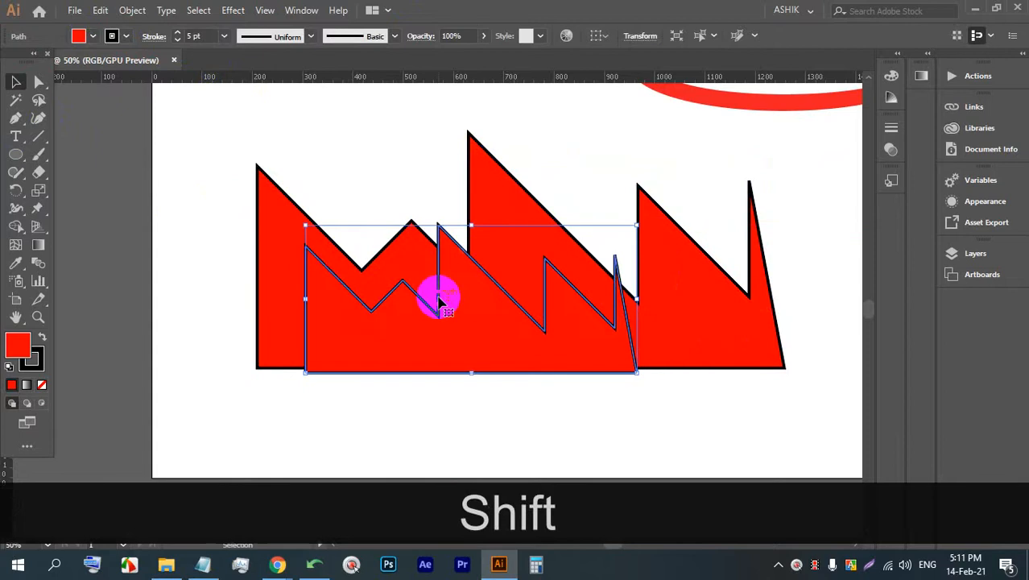
{"action": "scroll", "coordinate": [582, 290], "scroll_direction": "down", "scroll_amount": 6}
{"action": "scroll", "coordinate": [573, 294], "scroll_direction": "up", "scroll_amount": 5}
{"action": "scroll", "coordinate": [367, 386], "scroll_direction": "down", "scroll_amount": 2}
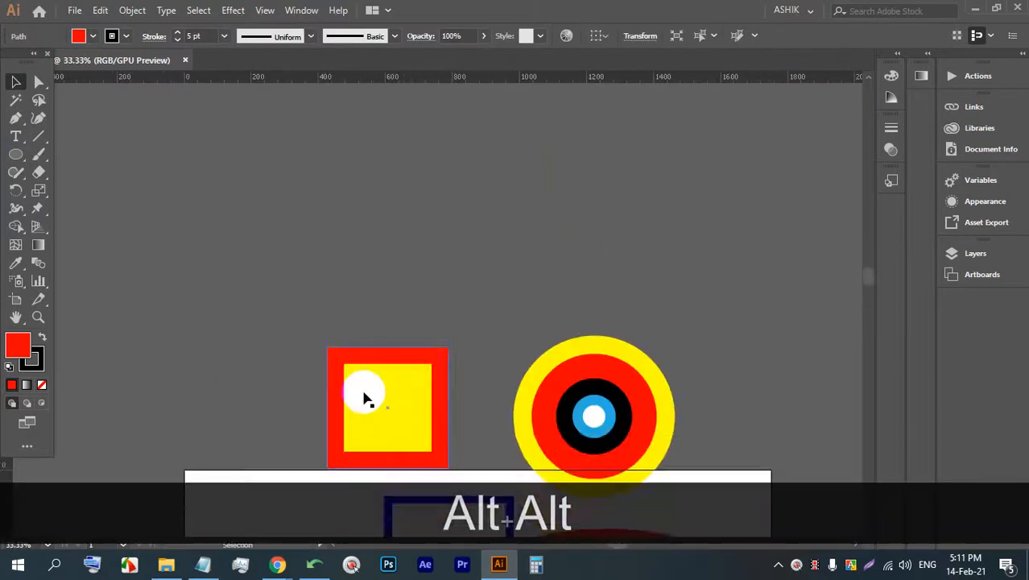
Delete the scaled-down copy lying over the lower part of the jagged shape
{"action": "scroll", "coordinate": [377, 370], "scroll_direction": "up", "scroll_amount": 3}
{"action": "scroll", "coordinate": [382, 322], "scroll_direction": "down", "scroll_amount": 3}
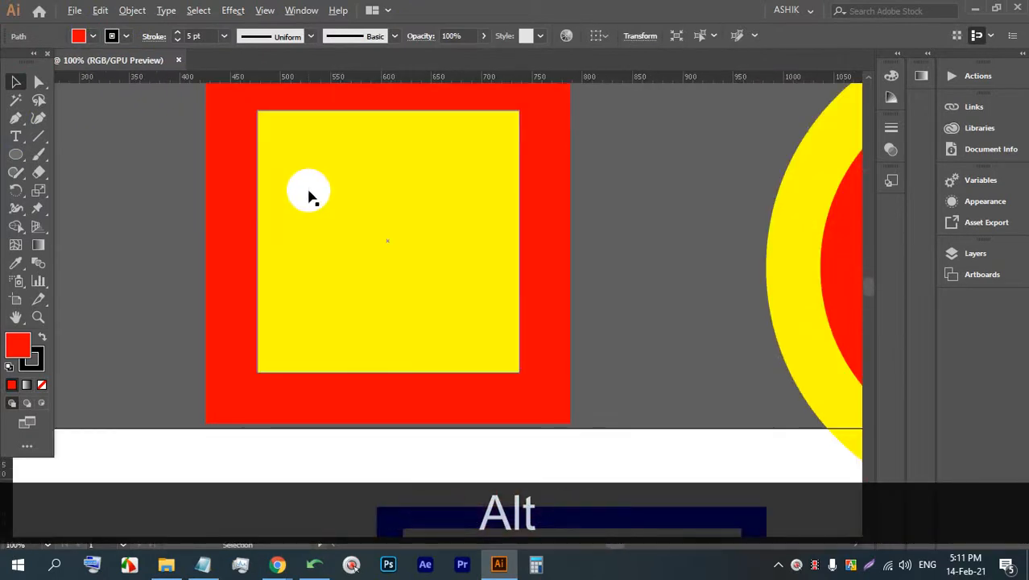
{"action": "scroll", "coordinate": [387, 202], "scroll_direction": "down", "scroll_amount": 4}
{"action": "scroll", "coordinate": [378, 340], "scroll_direction": "down", "scroll_amount": 2}
{"action": "scroll", "coordinate": [392, 330], "scroll_direction": "up", "scroll_amount": 2}
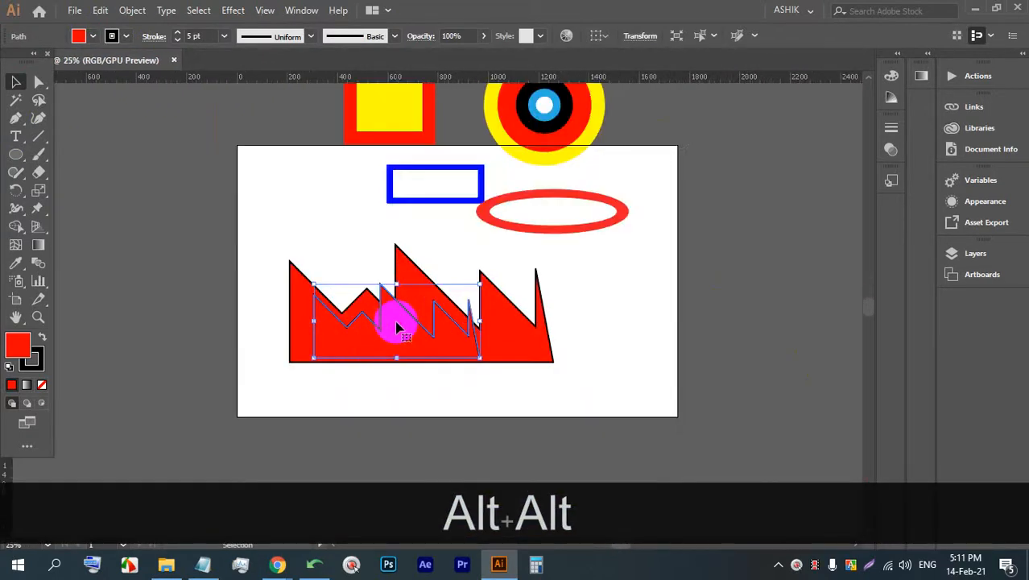
{"action": "key", "text": "BackSpace"}
{"action": "scroll", "coordinate": [382, 337], "scroll_direction": "up", "scroll_amount": 2}
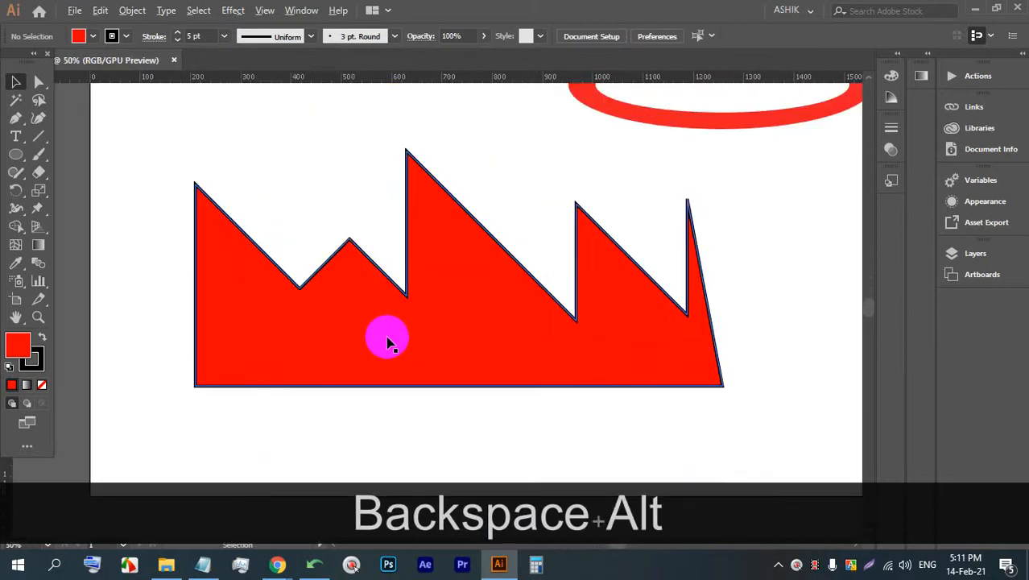
Start Offset Path on the jagged shape with the preview turned on
{"action": "left_click", "coordinate": [433, 330]}
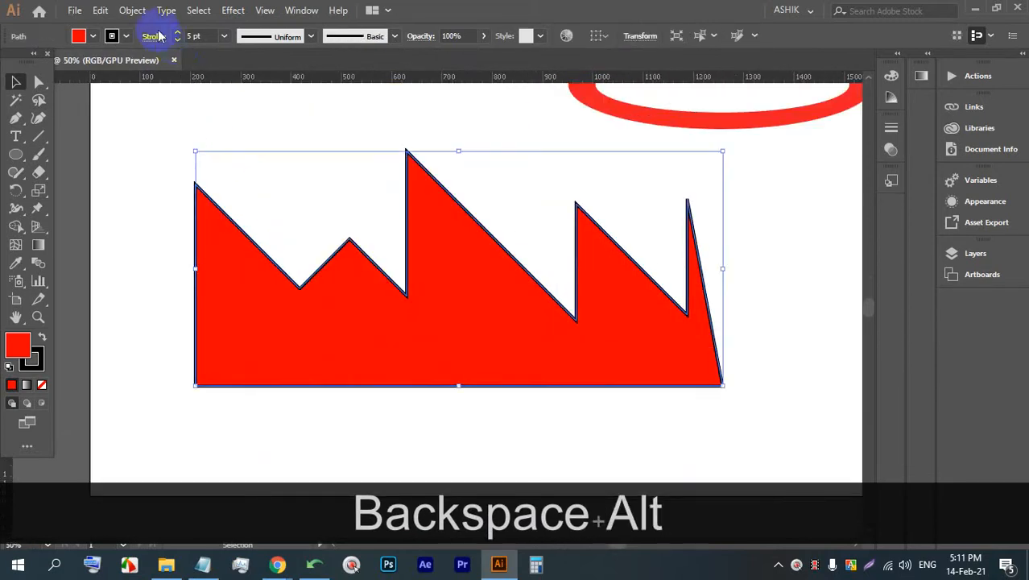
{"action": "left_click", "coordinate": [132, 10]}
{"action": "mouse_move", "coordinate": [100, 10]}
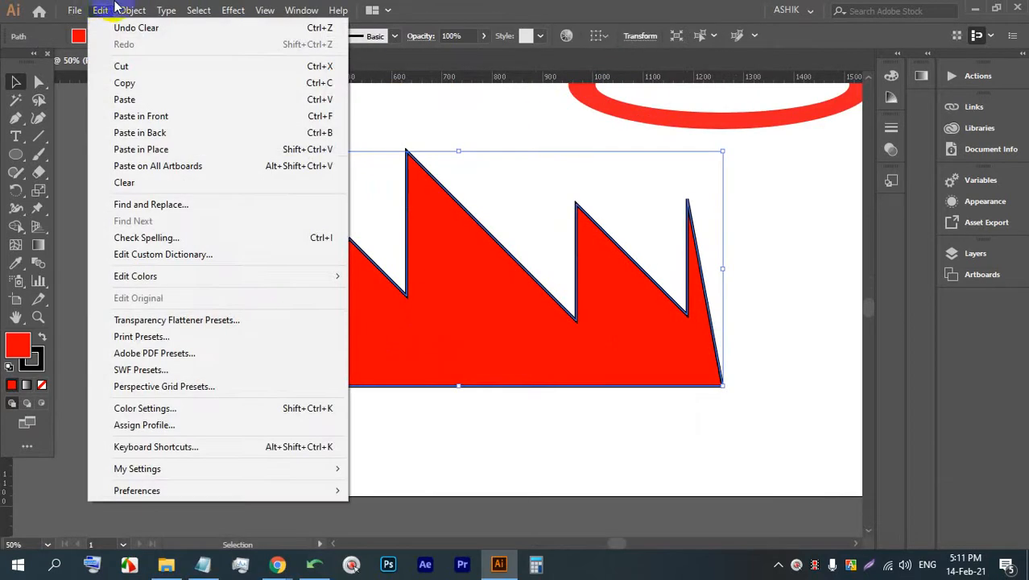
{"action": "mouse_move", "coordinate": [132, 10]}
{"action": "mouse_move", "coordinate": [269, 349]}
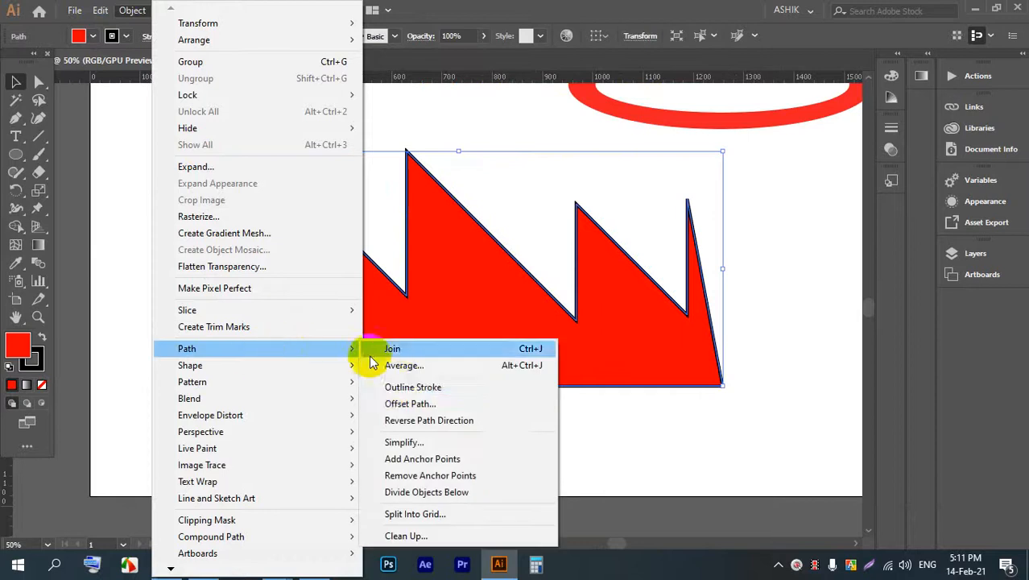
{"action": "left_click", "coordinate": [408, 404]}
{"action": "left_click", "coordinate": [677, 318]}
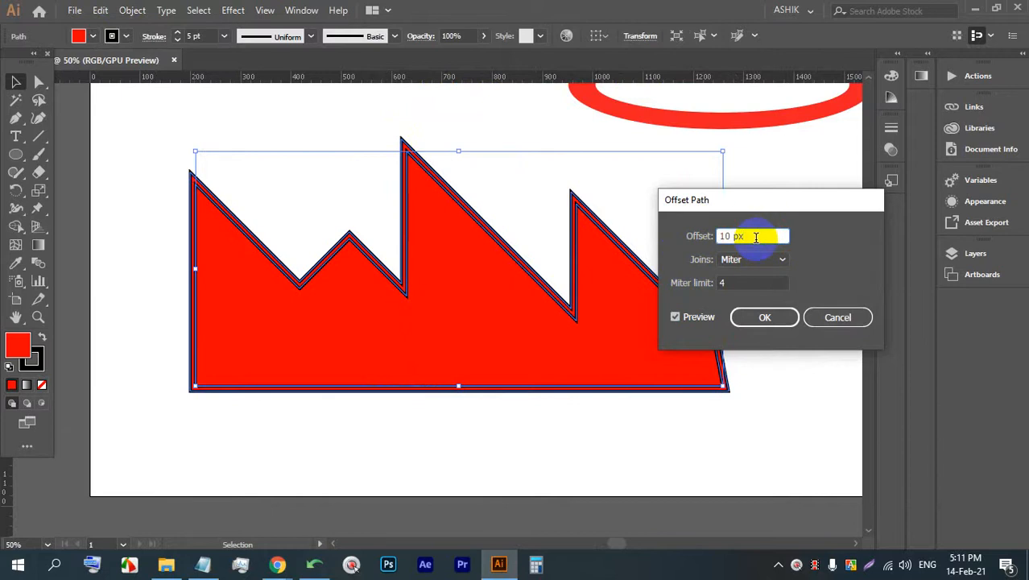
Try an outward offset of the jagged shape, raising it to 42 px
{"action": "key", "text": "Up"}
{"action": "key", "text": "Up"}
{"action": "key", "text": "Up"}
{"action": "key", "text": "Up"}
{"action": "key", "text": "Up"}
{"action": "key", "text": "Up"}
{"action": "key", "text": "Up"}
{"action": "key", "text": "Up"}
{"action": "key", "text": "Up"}
{"action": "key", "text": "Up"}
{"action": "key", "text": "Up"}
{"action": "key", "text": "Up"}
{"action": "key", "text": "Up"}
{"action": "key", "text": "Up"}
{"action": "key", "text": "Up"}
{"action": "key", "text": "Up"}
{"action": "key", "text": "Up"}
{"action": "key", "text": "Up"}
{"action": "key", "text": "Up"}
{"action": "key", "text": "Up"}
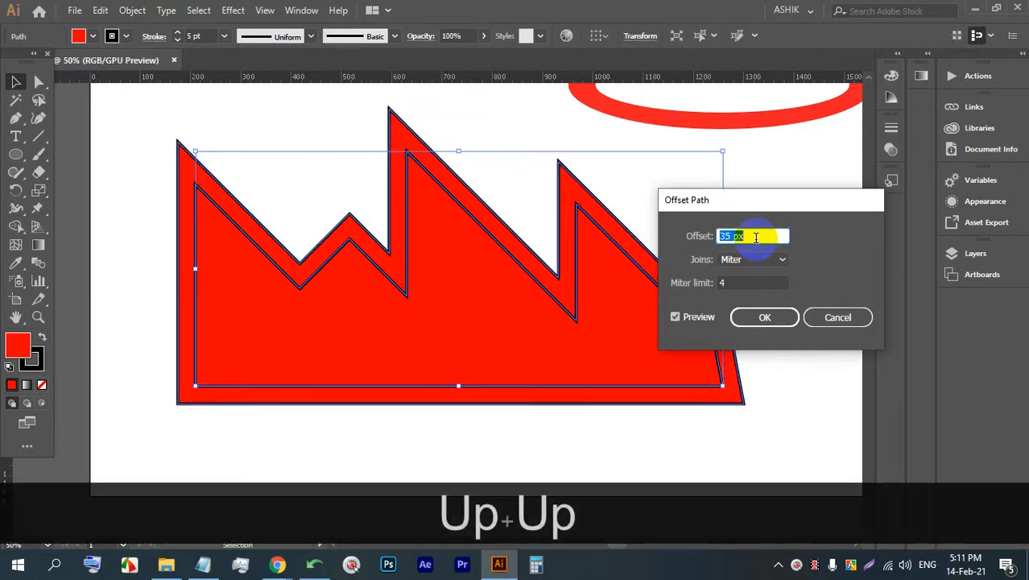
{"action": "key", "text": "Up"}
{"action": "key", "text": "Up"}
{"action": "key", "text": "Up"}
{"action": "key", "text": "Up"}
{"action": "key", "text": "Up"}
{"action": "key", "text": "Up"}
{"action": "key", "text": "Up"}
{"action": "left_click_drag", "start_coordinate": [808, 200], "coordinate": [935, 182]}
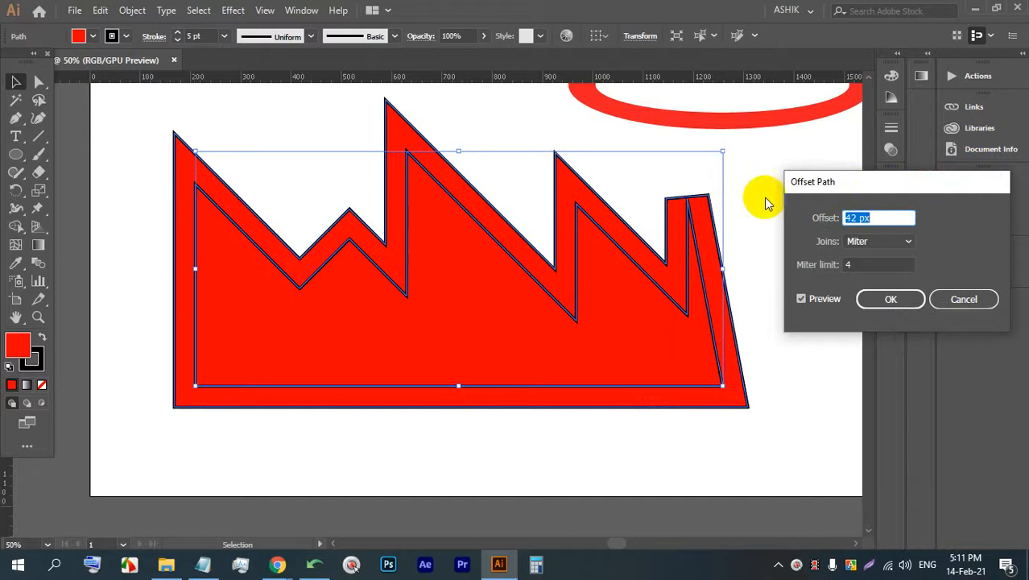
Set the offset to -29 px and create the inner path inside the jagged shape
{"action": "key", "text": "Down"}
{"action": "key", "text": "Down"}
{"action": "key", "text": "Down"}
{"action": "key", "text": "Down"}
{"action": "key", "text": "Down"}
{"action": "key", "text": "Down"}
{"action": "key", "text": "Down"}
{"action": "key", "text": "Down"}
{"action": "key", "text": "Down"}
{"action": "key", "text": "Down"}
{"action": "key", "text": "Down"}
{"action": "key", "text": "Down"}
{"action": "key", "text": "Down"}
{"action": "key", "text": "Down"}
{"action": "key", "text": "Down"}
{"action": "key", "text": "Down"}
{"action": "key", "text": "Down"}
{"action": "key", "text": "Down"}
{"action": "key", "text": "Down"}
{"action": "key", "text": "Down"}
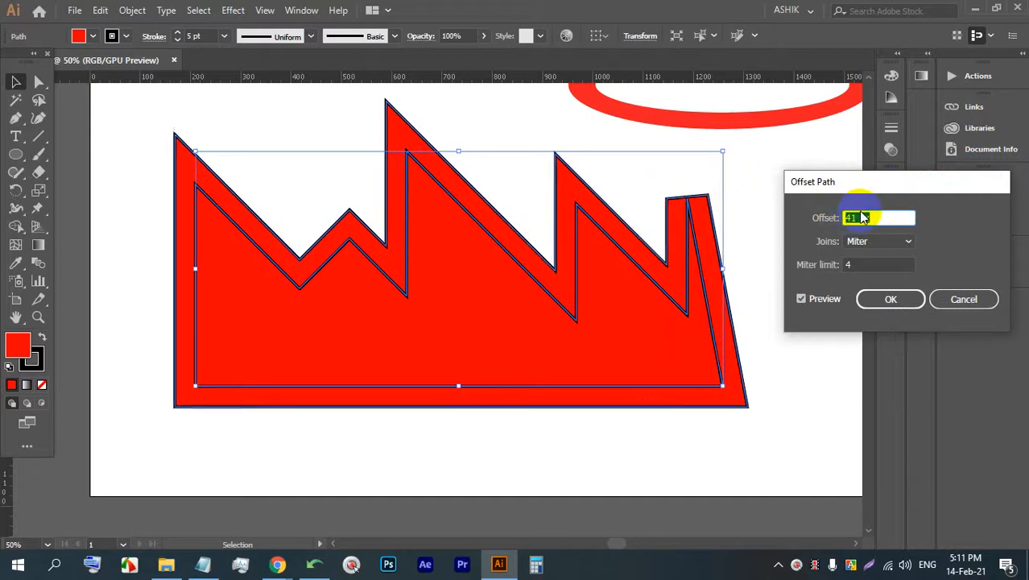
{"action": "key", "text": "Down"}
{"action": "key", "text": "Down"}
{"action": "key", "text": "Down"}
{"action": "key", "text": "Down"}
{"action": "key", "text": "Down"}
{"action": "key", "text": "Down"}
{"action": "key", "text": "Down"}
{"action": "key", "text": "Down"}
{"action": "key", "text": "Down"}
{"action": "key", "text": "Down"}
{"action": "key", "text": "Down"}
{"action": "key", "text": "Down"}
{"action": "key", "text": "Down"}
{"action": "key", "text": "Down"}
{"action": "key", "text": "Down"}
{"action": "key", "text": "Down"}
{"action": "key", "text": "Down"}
{"action": "key", "text": "Down"}
{"action": "key", "text": "Down"}
{"action": "key", "text": "Down"}
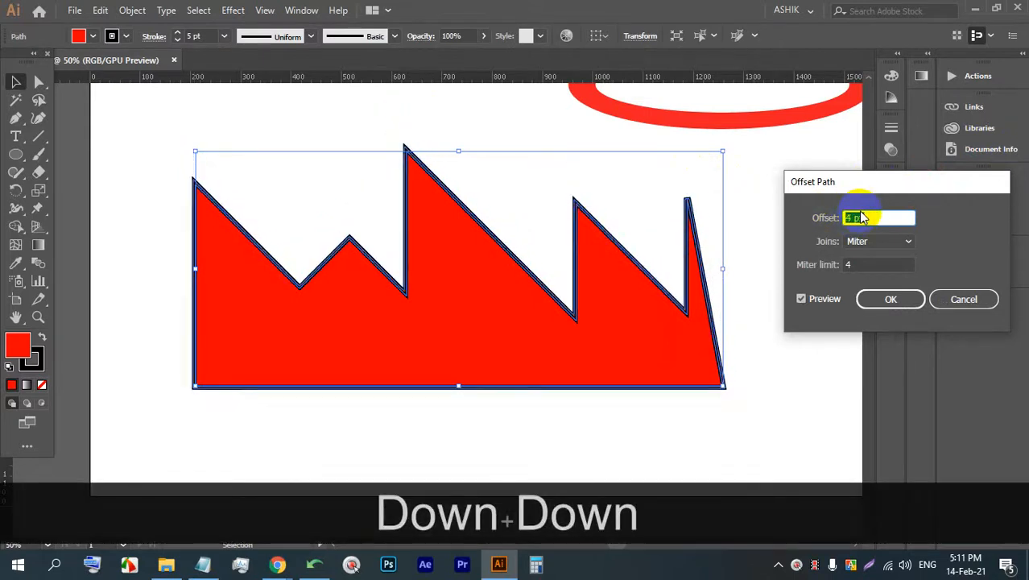
{"action": "key", "text": "Down"}
{"action": "key", "text": "Down"}
{"action": "key", "text": "Down"}
{"action": "key", "text": "Down"}
{"action": "key", "text": "Down"}
{"action": "key", "text": "Down"}
{"action": "key", "text": "Down"}
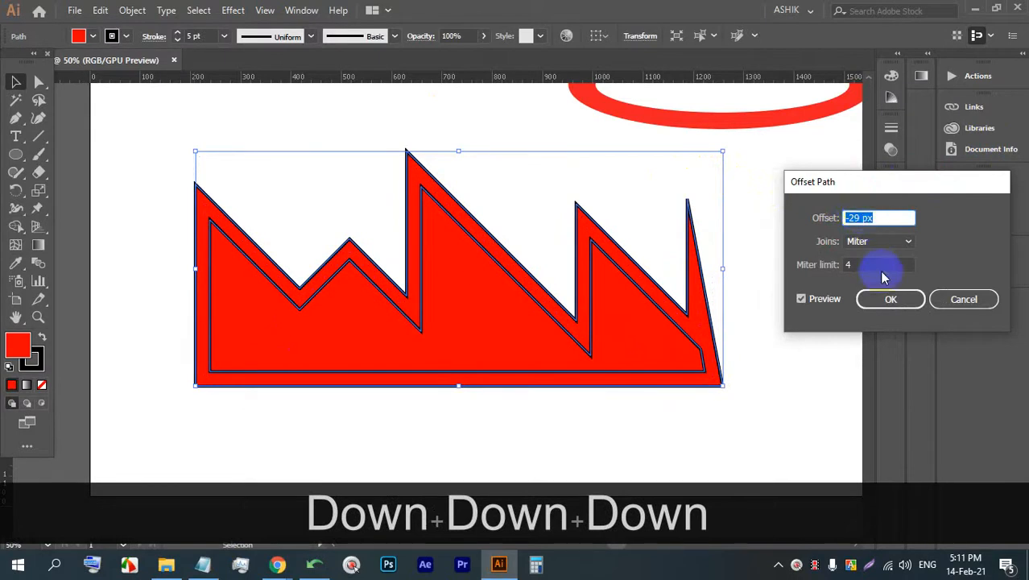
{"action": "left_click", "coordinate": [889, 296]}
{"action": "left_click", "coordinate": [773, 306]}
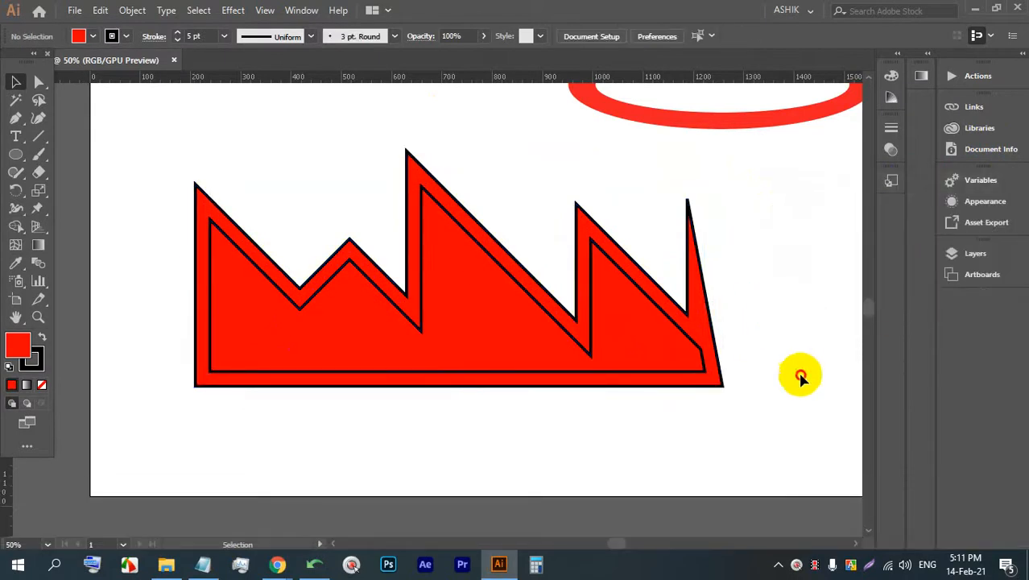
Remove the black stroke from both the jagged shape and its inner offset path
{"action": "left_click", "coordinate": [478, 224]}
{"action": "left_click", "coordinate": [113, 35]}
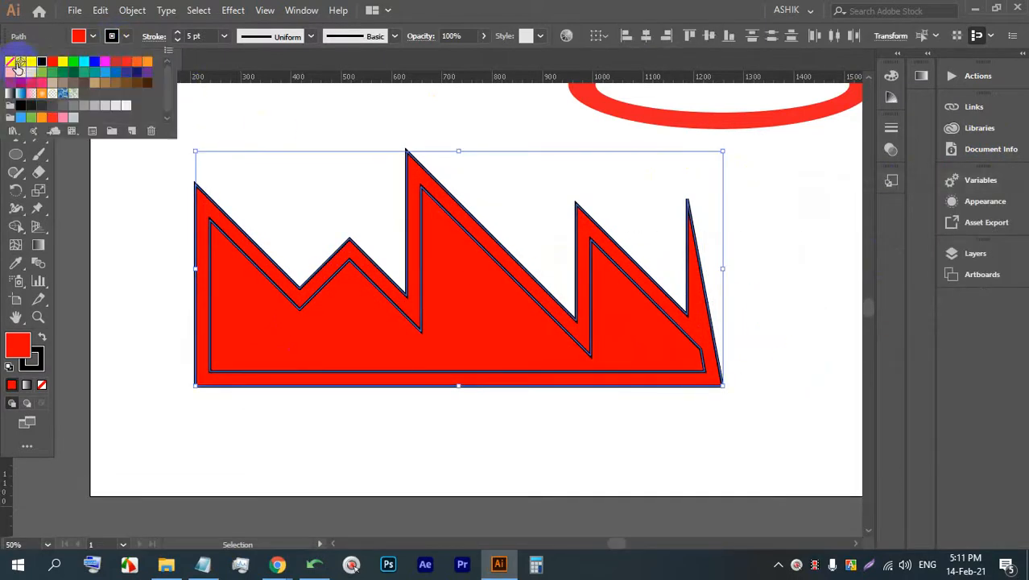
{"action": "left_click", "coordinate": [17, 67]}
{"action": "left_click", "coordinate": [305, 111]}
Fill the inner offset shape with white so the jagged shape reads as a red outline
{"action": "left_click", "coordinate": [442, 270]}
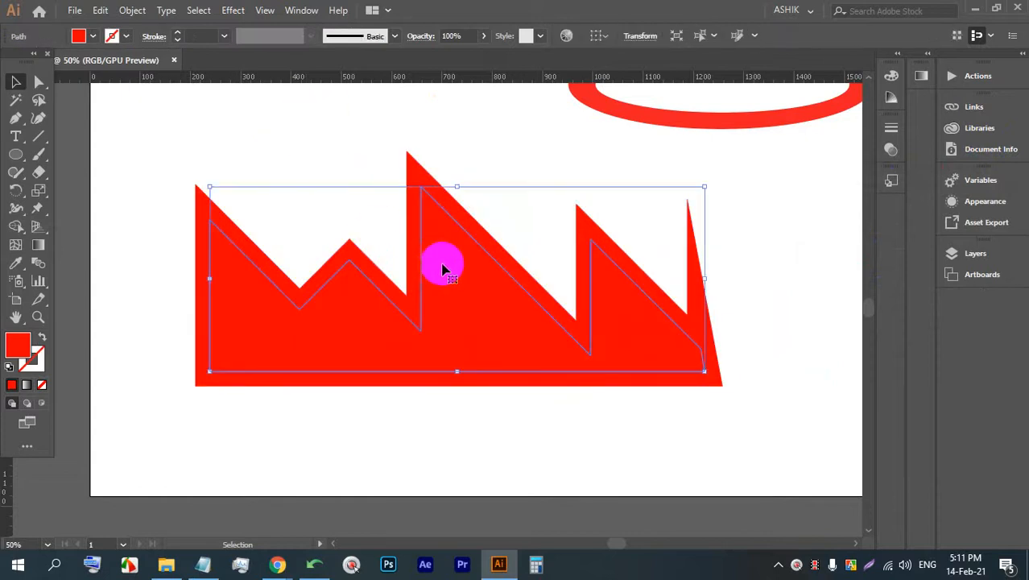
{"action": "left_click", "coordinate": [93, 41]}
{"action": "left_click", "coordinate": [29, 66]}
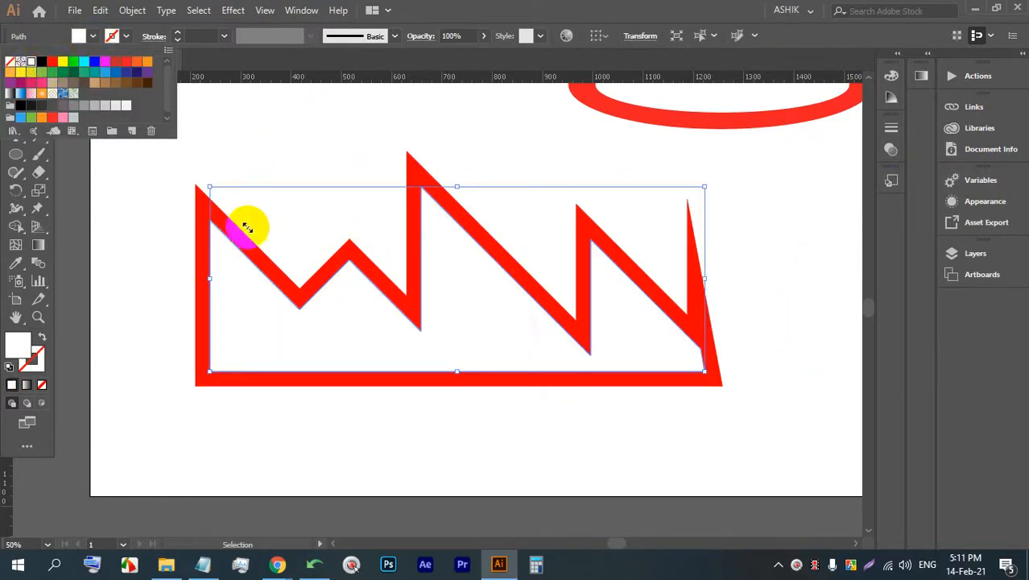
{"action": "left_click", "coordinate": [526, 436]}
{"action": "left_click", "coordinate": [527, 429]}
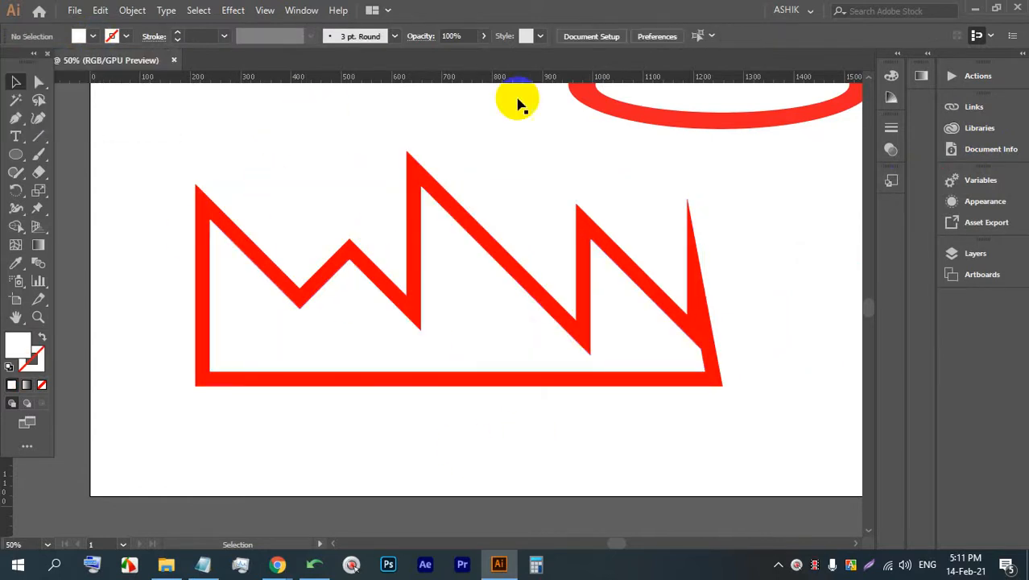
Try moving the white inner shape away from the red jagged shape and undo the moves
{"action": "left_click", "coordinate": [574, 355]}
{"action": "left_click", "coordinate": [473, 310]}
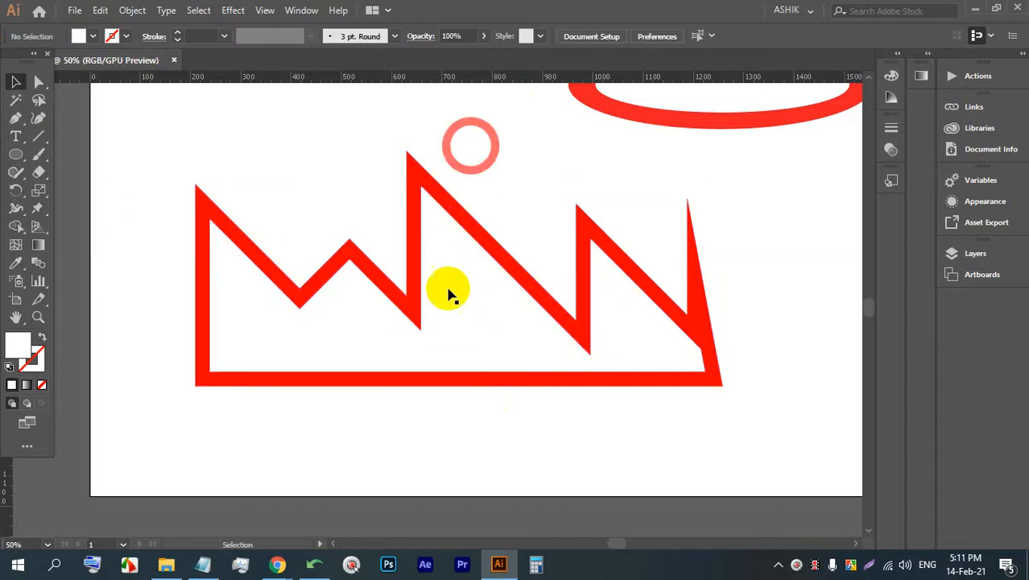
{"action": "left_click_drag", "start_coordinate": [448, 287], "coordinate": [684, 340]}
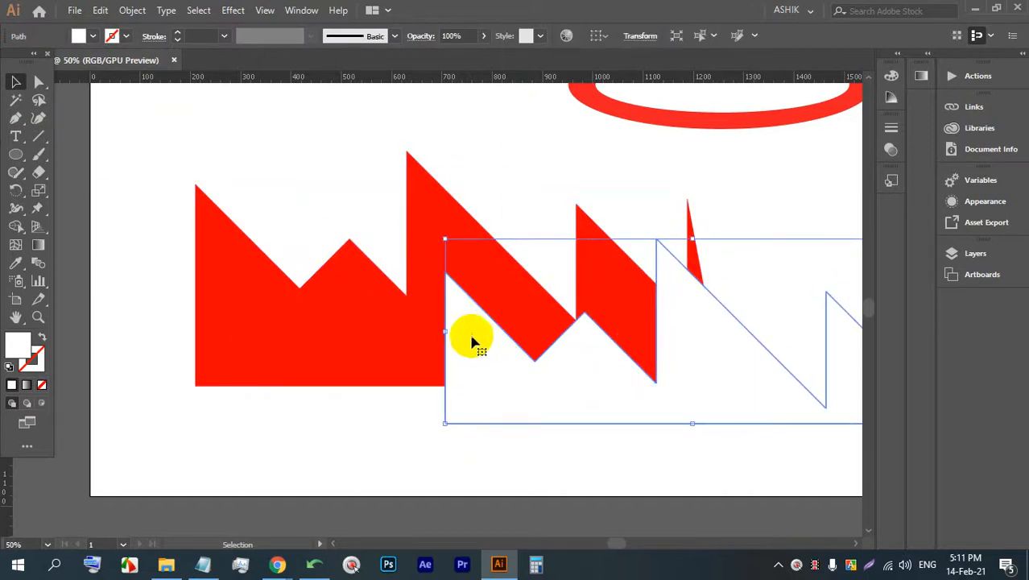
{"action": "key", "text": "ctrl+z"}
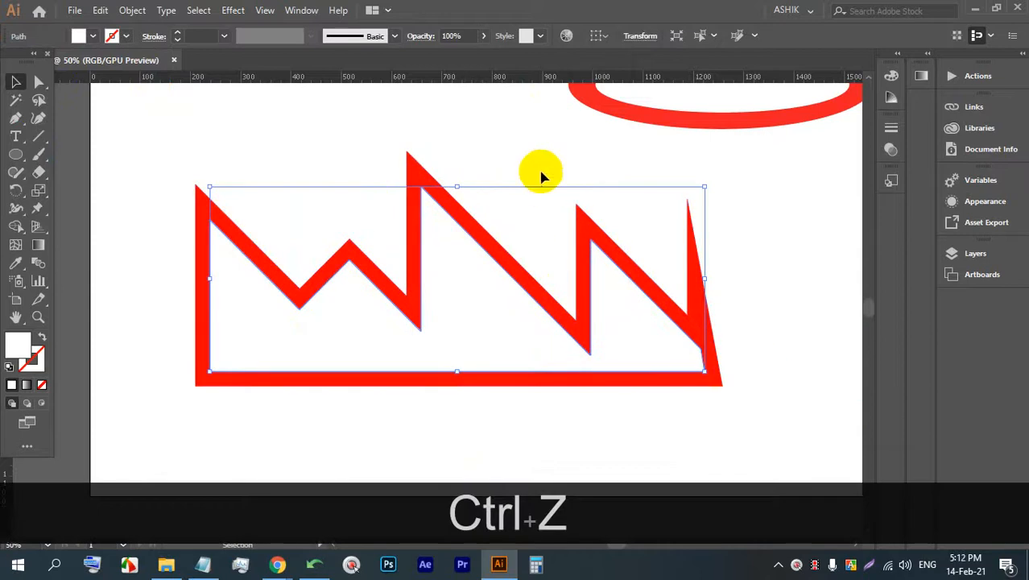
{"action": "key", "text": "ctrl+z"}
{"action": "left_click_drag", "start_coordinate": [626, 324], "coordinate": [554, 472]}
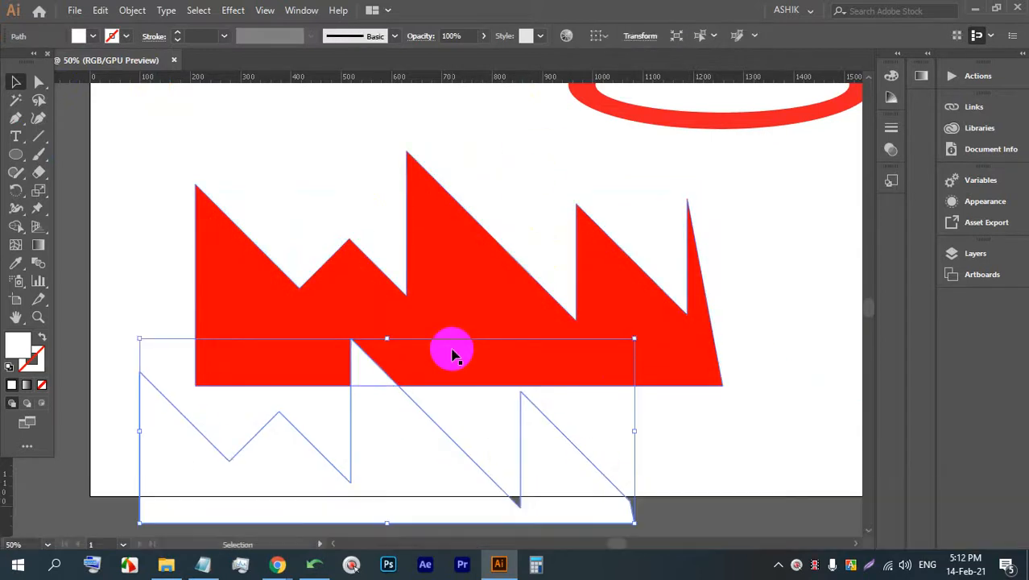
{"action": "key", "text": "ctrl+z"}
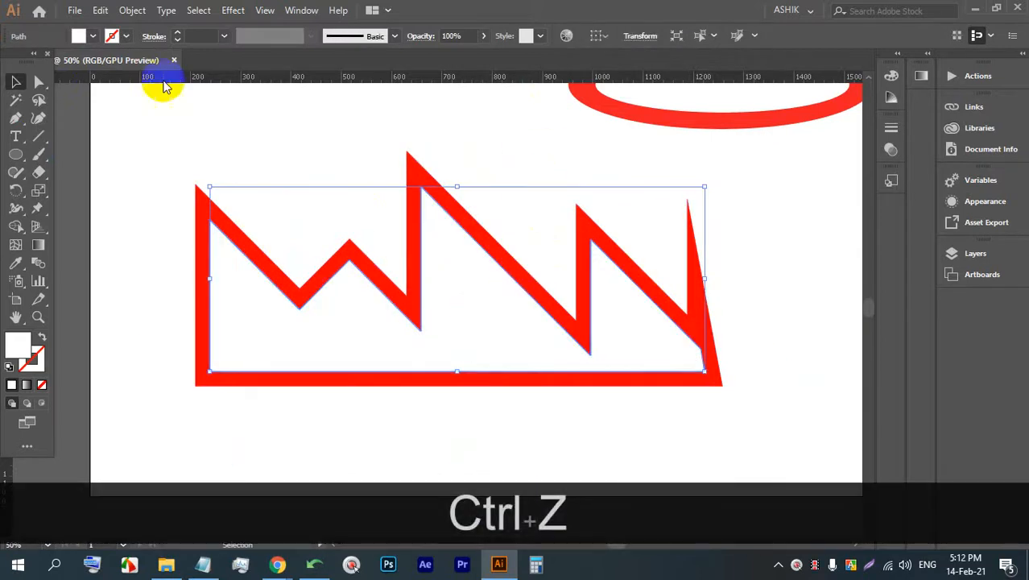
Offset the white inner shape inward by -29 px with the preview on
{"action": "left_click", "coordinate": [133, 9]}
{"action": "mouse_move", "coordinate": [263, 357]}
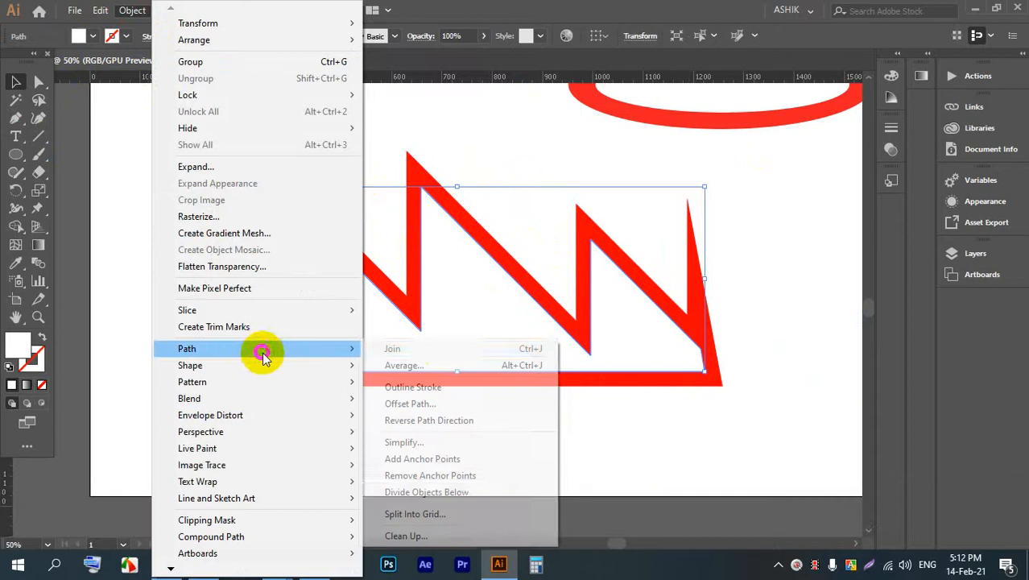
{"action": "left_click", "coordinate": [443, 404]}
{"action": "left_click", "coordinate": [821, 306]}
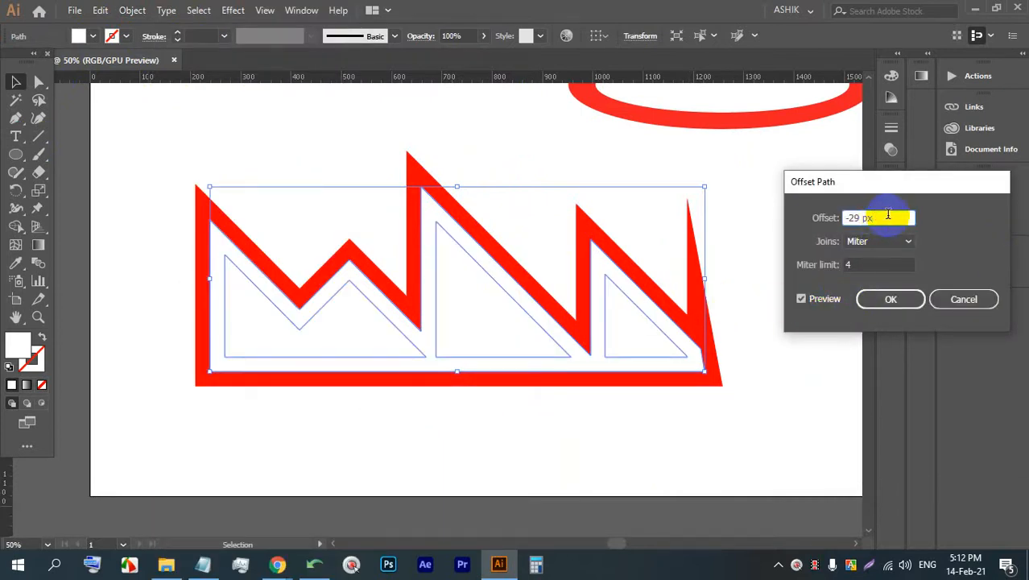
{"action": "left_click", "coordinate": [894, 302]}
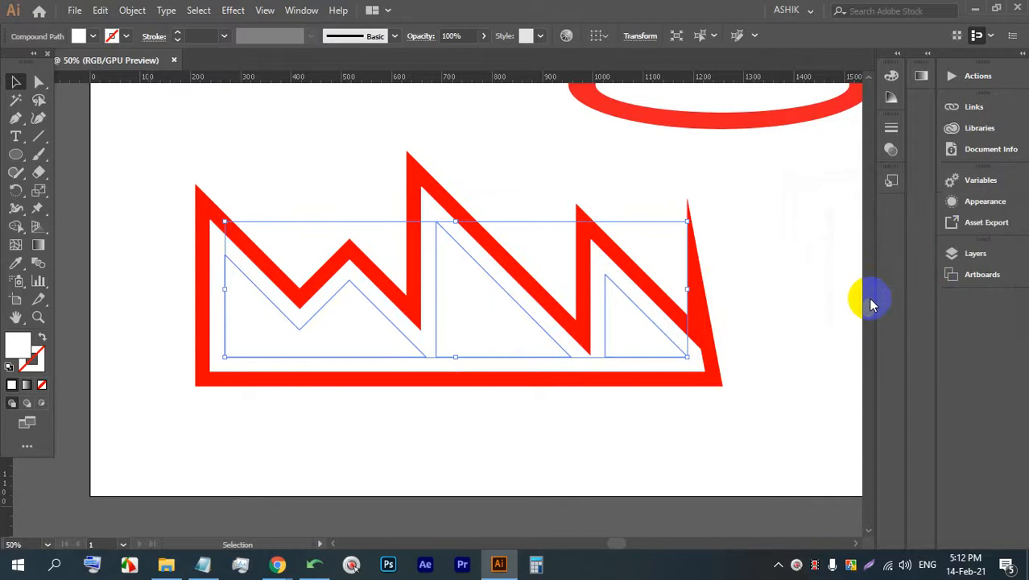
Fill the new innermost offset shapes with red
{"action": "left_click", "coordinate": [92, 36]}
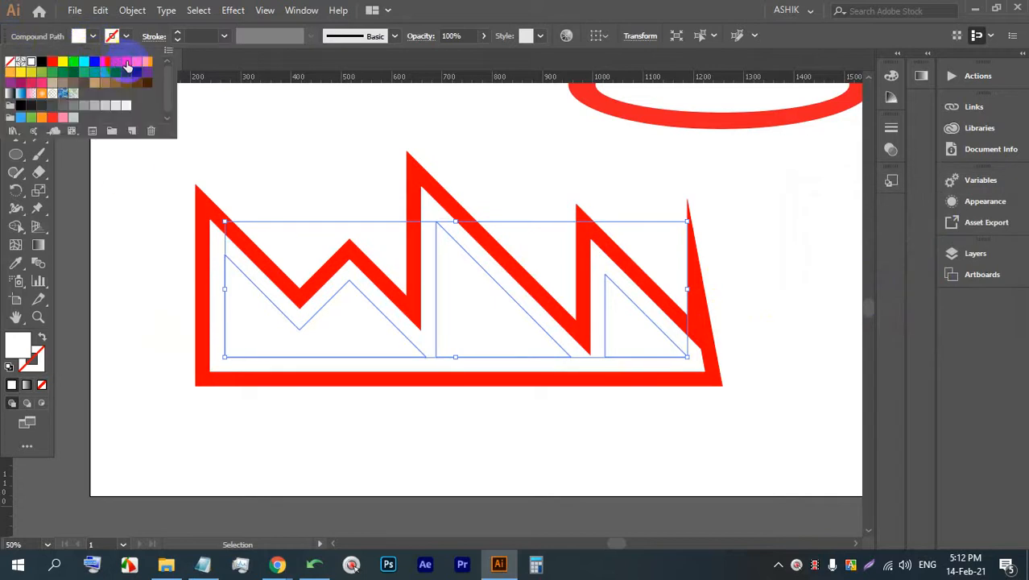
{"action": "left_click", "coordinate": [126, 62]}
{"action": "left_click", "coordinate": [596, 438]}
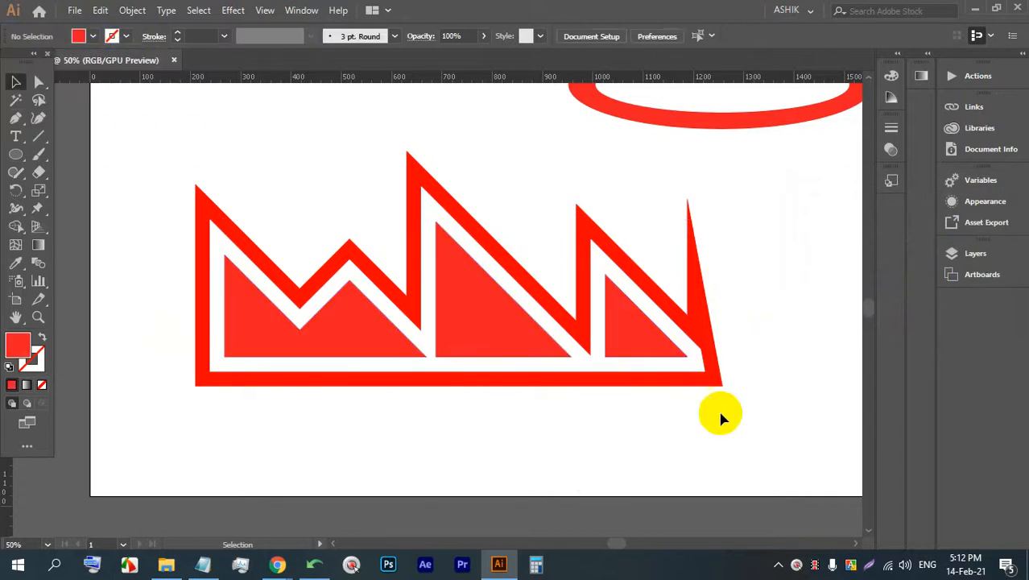
Offset the red inner compound path inward by -29 px
{"action": "left_click", "coordinate": [655, 321]}
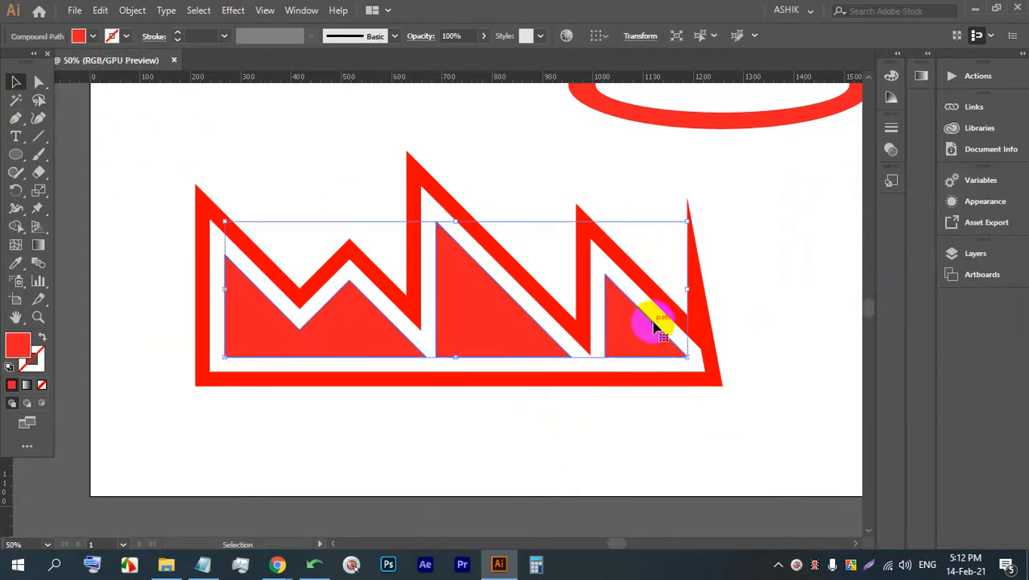
{"action": "left_click", "coordinate": [130, 10]}
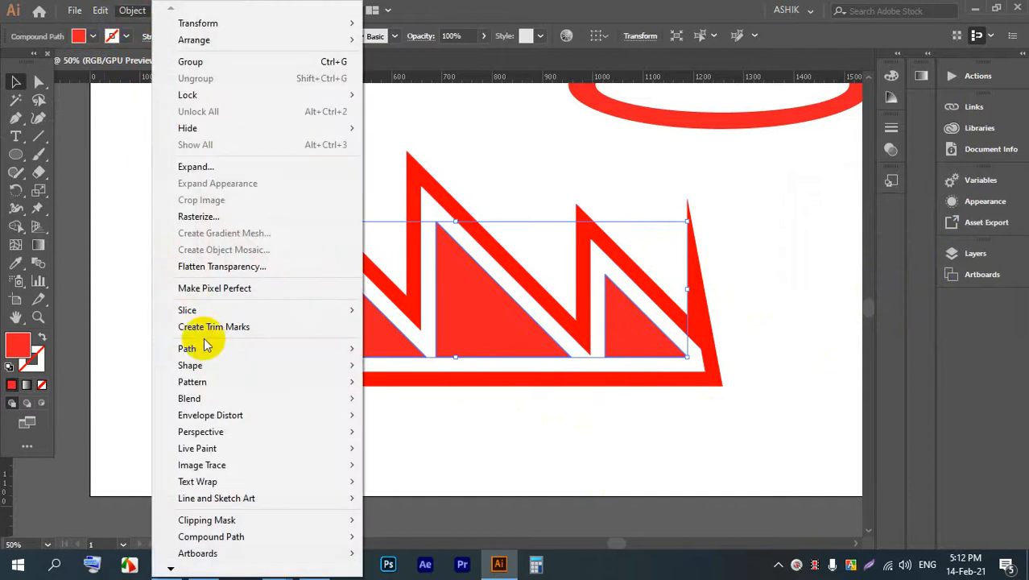
{"action": "mouse_move", "coordinate": [201, 348]}
{"action": "left_click", "coordinate": [413, 403]}
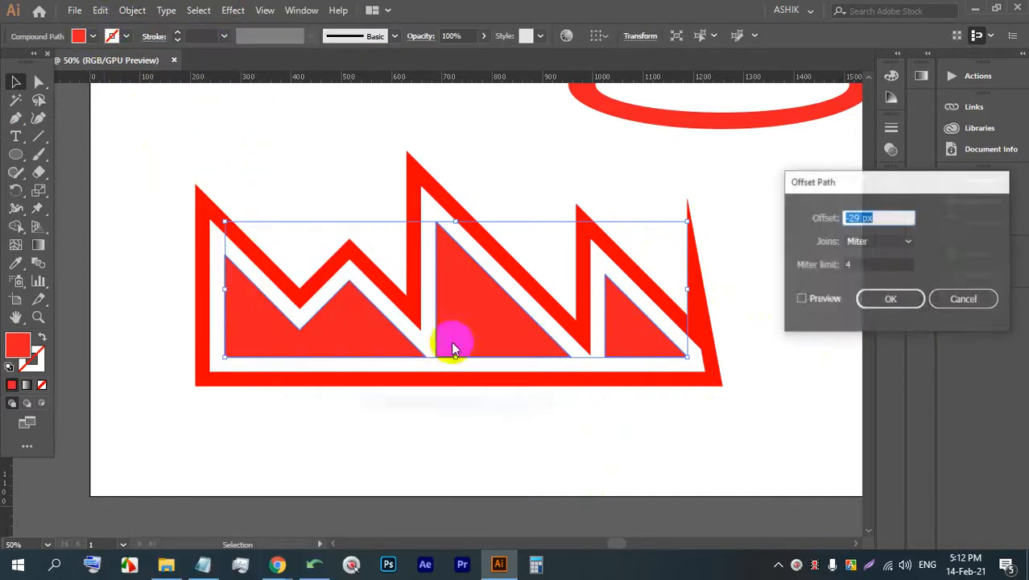
{"action": "left_click", "coordinate": [904, 302]}
Fill the newest offset shapes inside the red triangles with white
{"action": "left_click", "coordinate": [94, 36]}
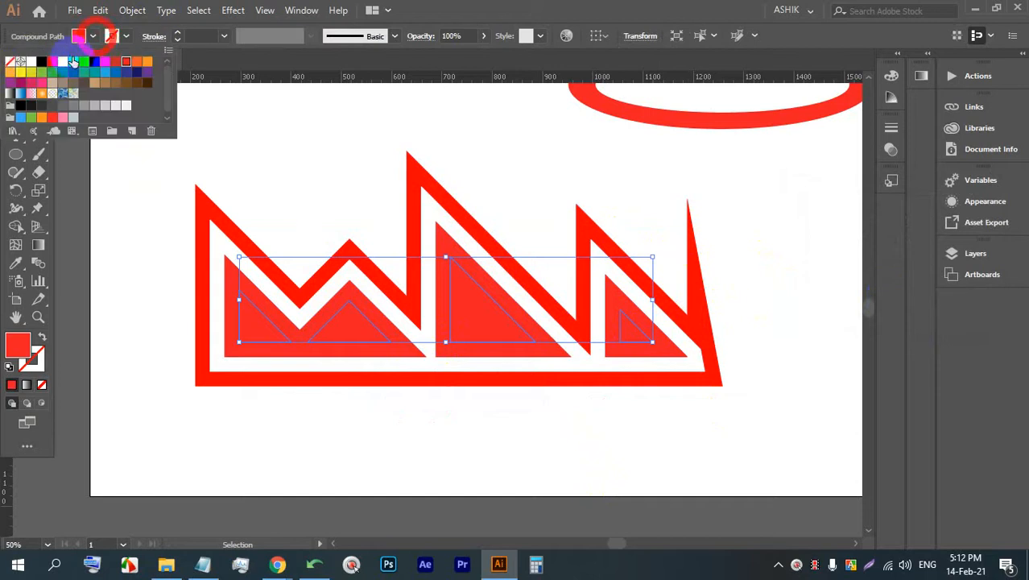
{"action": "left_click", "coordinate": [31, 63]}
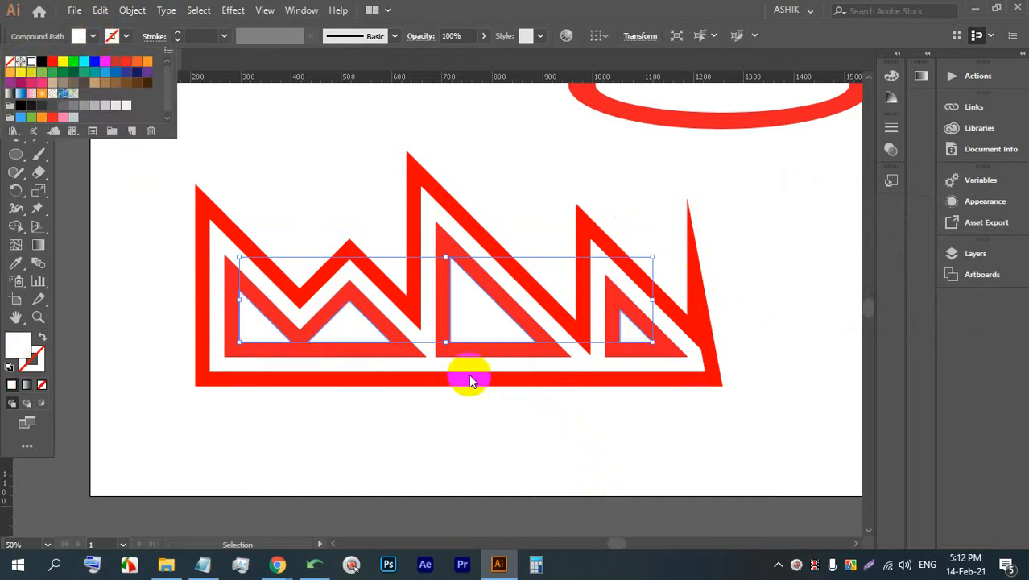
{"action": "left_click", "coordinate": [538, 444]}
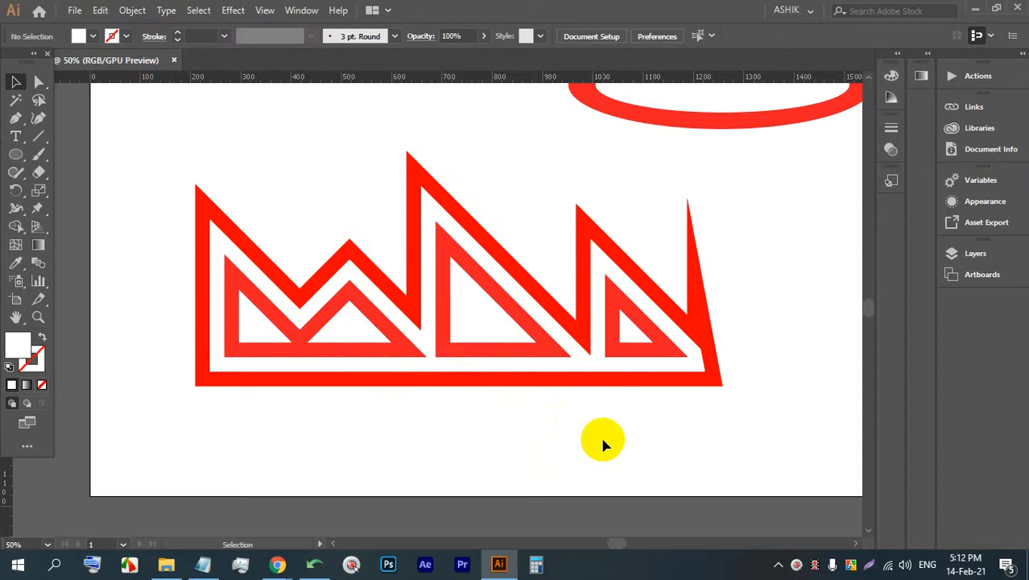
Move the nested irregular red-and-white shape off the artboard, onto the empty canvas to its left
{"action": "scroll", "coordinate": [600, 434], "scroll_direction": "down", "scroll_amount": 3}
{"action": "left_click", "coordinate": [445, 339]}
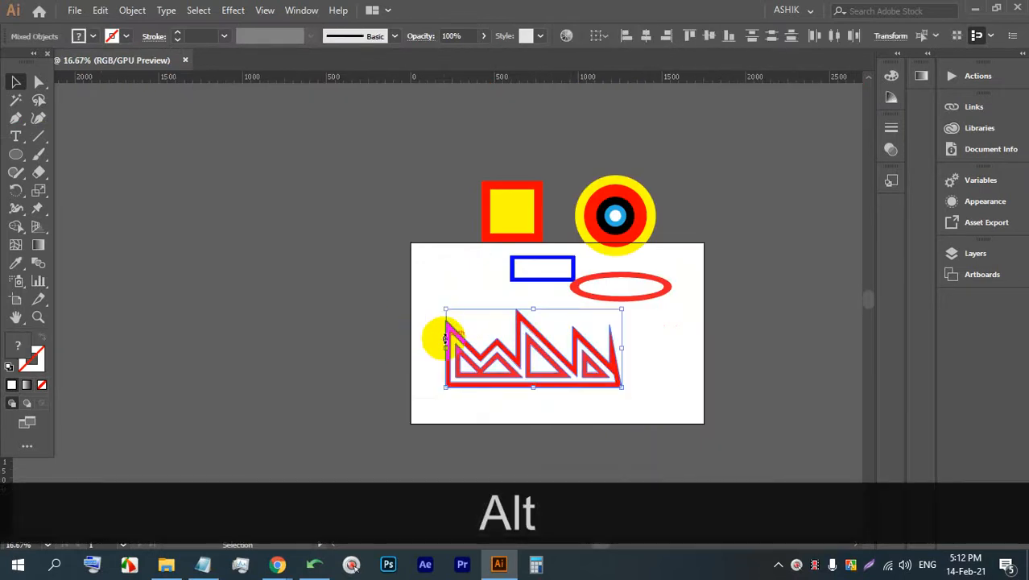
{"action": "scroll", "coordinate": [491, 377], "scroll_direction": "up", "scroll_amount": 2}
{"action": "left_click_drag", "start_coordinate": [451, 341], "coordinate": [117, 238]}
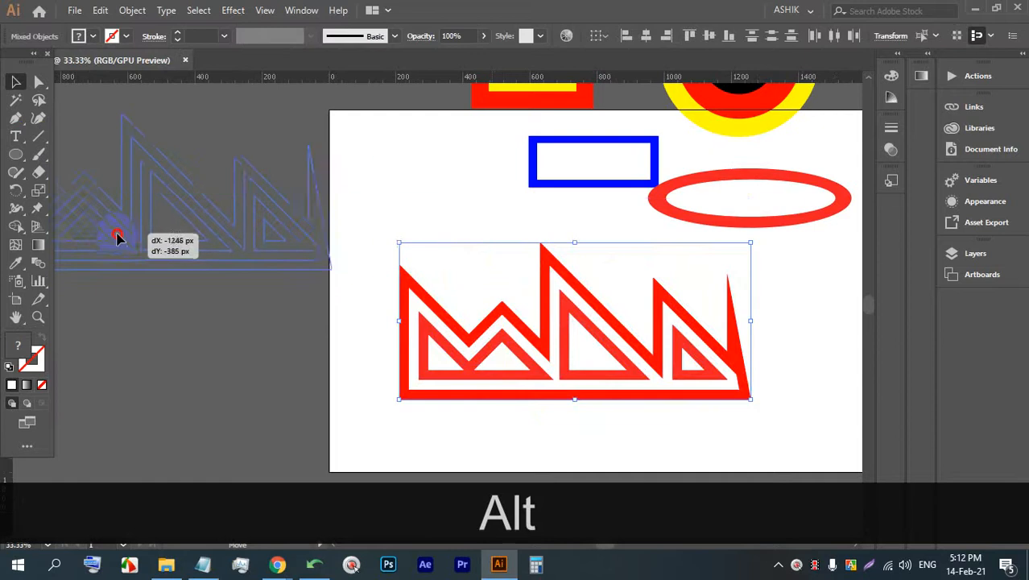
Add a point text object with placeholder text on the empty artboard area and scale it proportionally to about 91 pt
{"action": "scroll", "coordinate": [491, 360], "scroll_direction": "up", "scroll_amount": 2}
{"action": "left_click", "coordinate": [15, 137]}
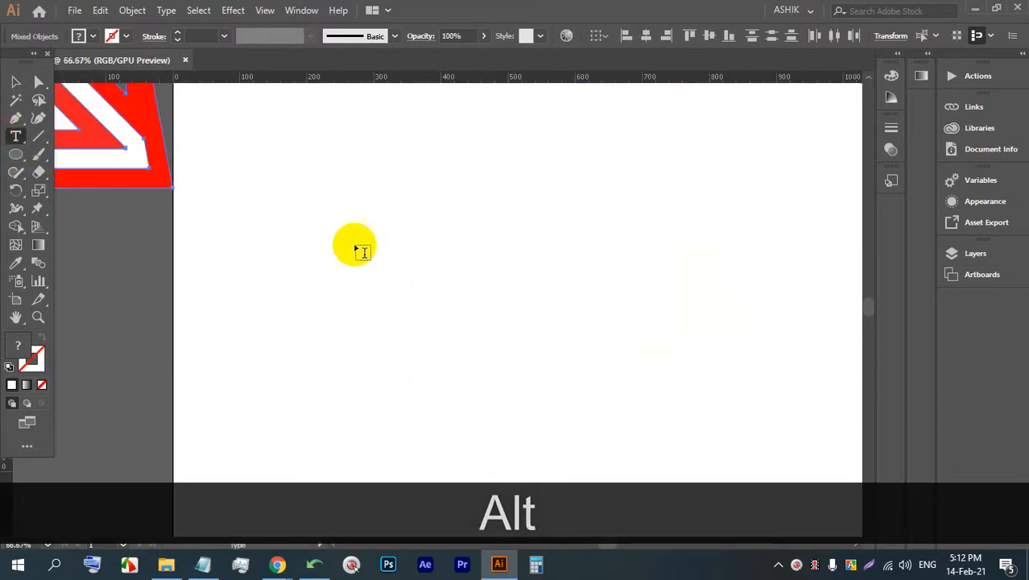
{"action": "left_click", "coordinate": [352, 244]}
{"action": "left_click", "coordinate": [16, 81]}
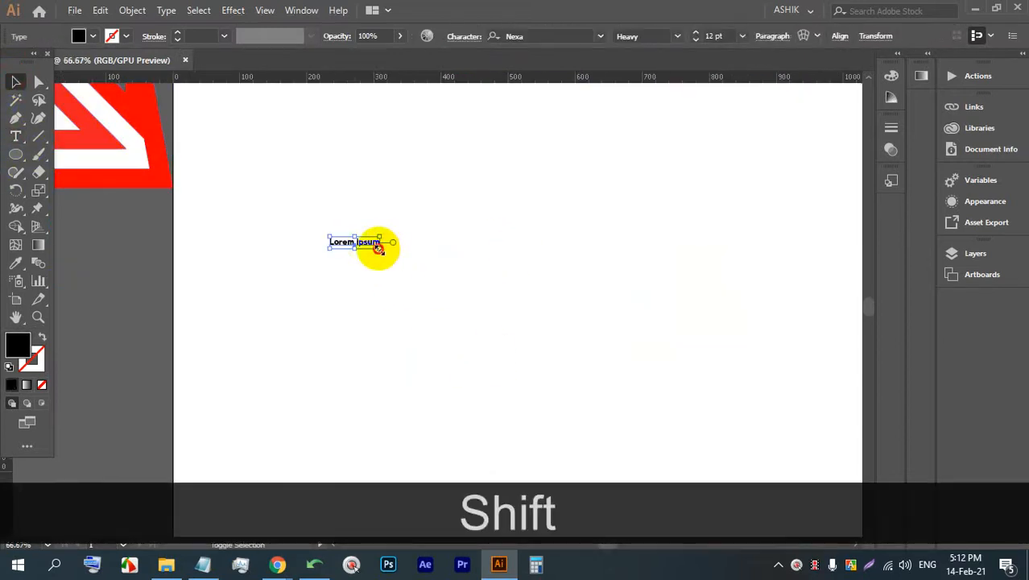
{"action": "left_click_drag", "start_coordinate": [381, 248], "coordinate": [616, 397]}
Replace the placeholder text with GEET in capitals
{"action": "double_click", "coordinate": [532, 278]}
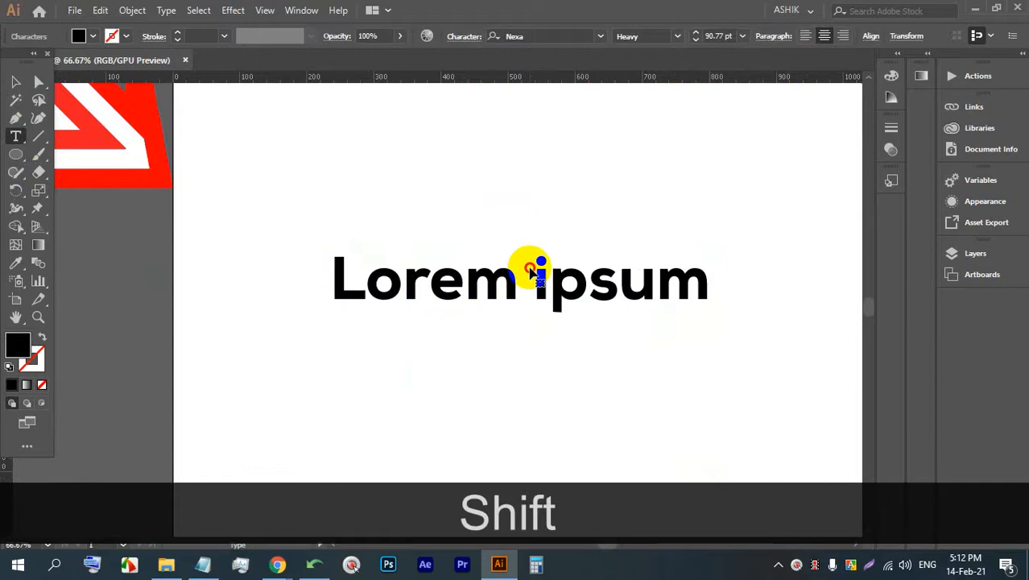
{"action": "triple_click", "coordinate": [529, 273]}
{"action": "key", "text": "Caps_Lock"}
{"action": "type", "text": "G"}
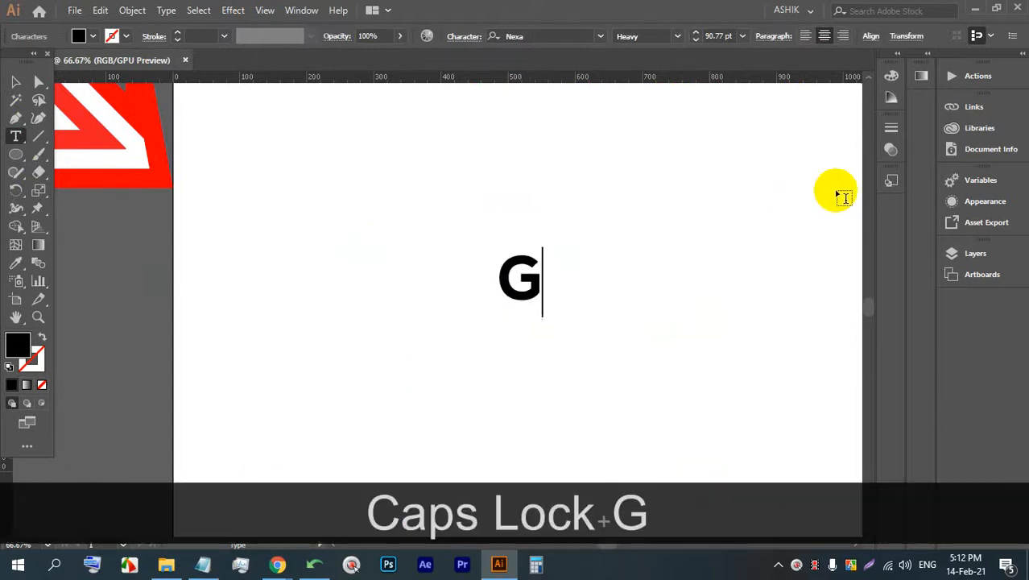
{"action": "type", "text": "EET"}
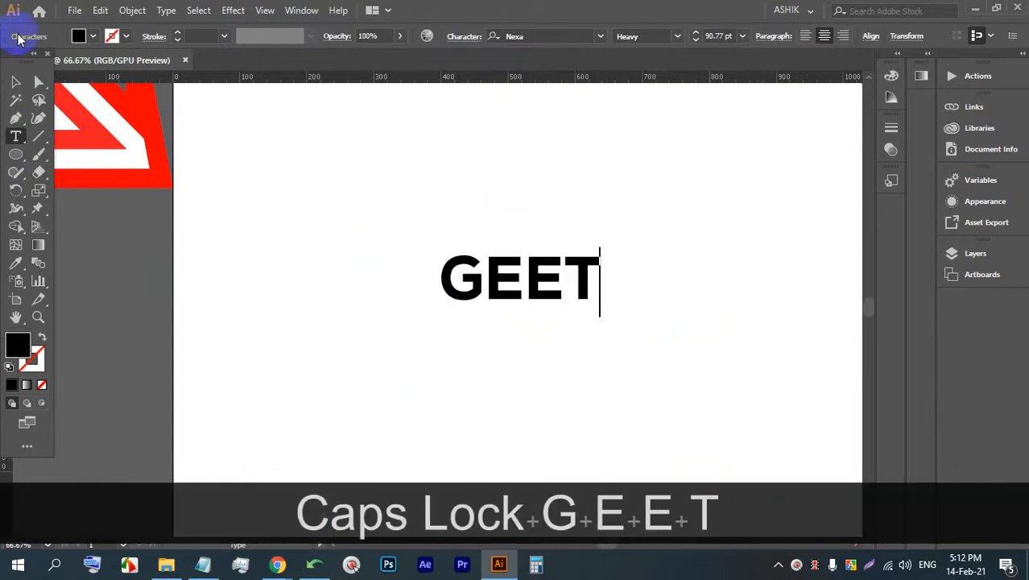
Scale the GEET text proportionally to about 308 pt and position it across the upper part of the artboard
{"action": "left_click", "coordinate": [15, 82]}
{"action": "left_click_drag", "start_coordinate": [600, 247], "coordinate": [775, 181]}
{"action": "left_click_drag", "start_coordinate": [609, 315], "coordinate": [603, 413]}
{"action": "left_click_drag", "start_coordinate": [646, 282], "coordinate": [595, 267]}
{"action": "key", "text": "space"}
{"action": "left_click_drag", "start_coordinate": [677, 253], "coordinate": [585, 249]}
Check whether Offset Path is available for the live GEET text
{"action": "left_click", "coordinate": [132, 10]}
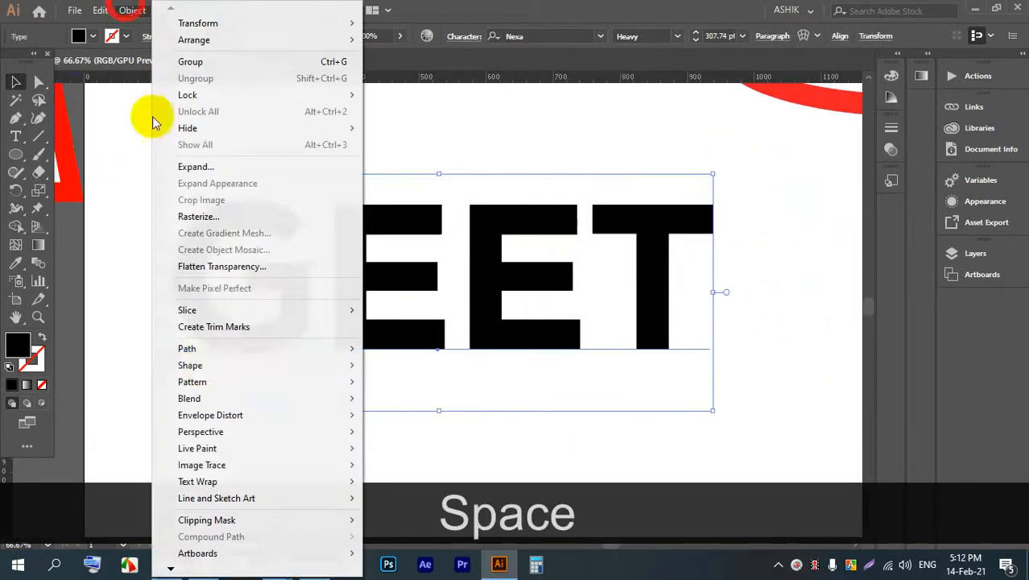
{"action": "left_click", "coordinate": [193, 348]}
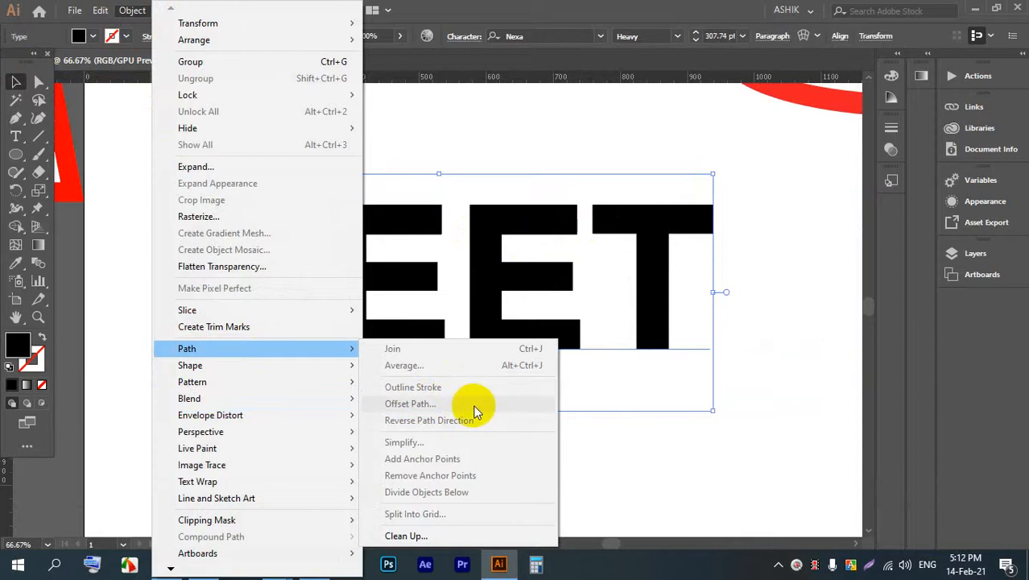
{"action": "left_click_drag", "start_coordinate": [482, 237], "coordinate": [497, 240]}
{"action": "left_click", "coordinate": [118, 11]}
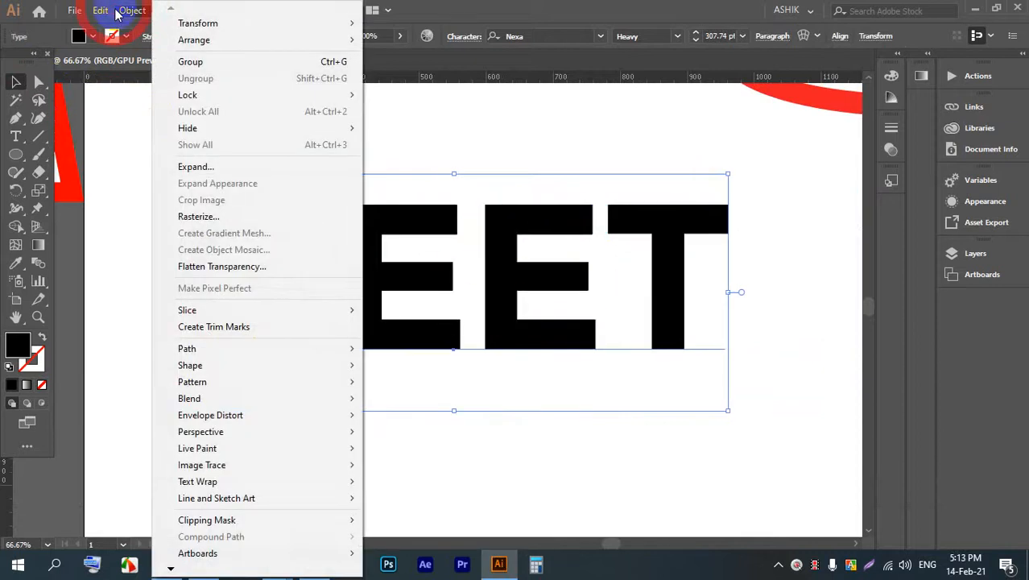
{"action": "left_click", "coordinate": [508, 138]}
Convert the GEET text to outlines
{"action": "left_click", "coordinate": [512, 218]}
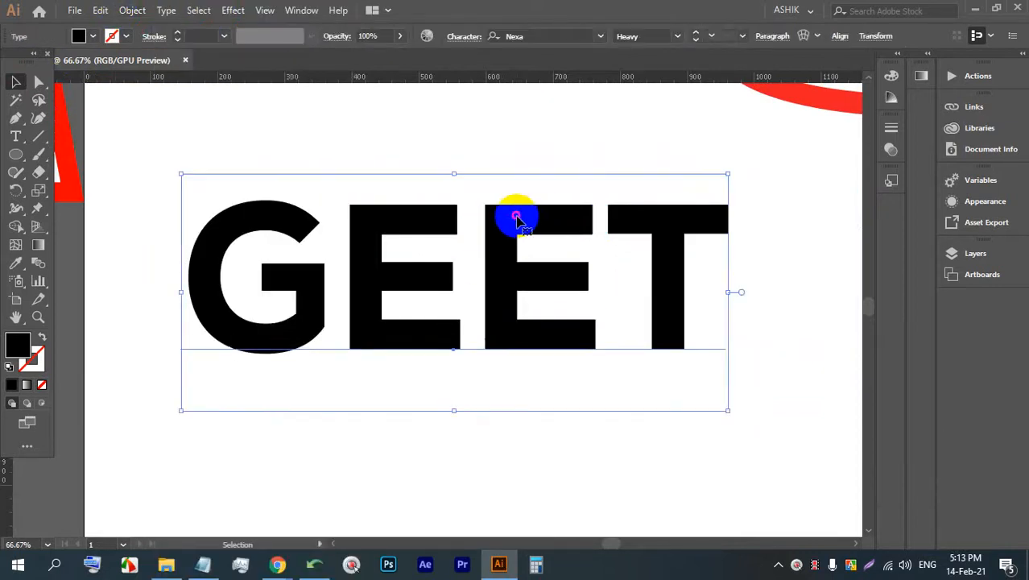
{"action": "right_click", "coordinate": [517, 218]}
{"action": "left_click", "coordinate": [572, 320]}
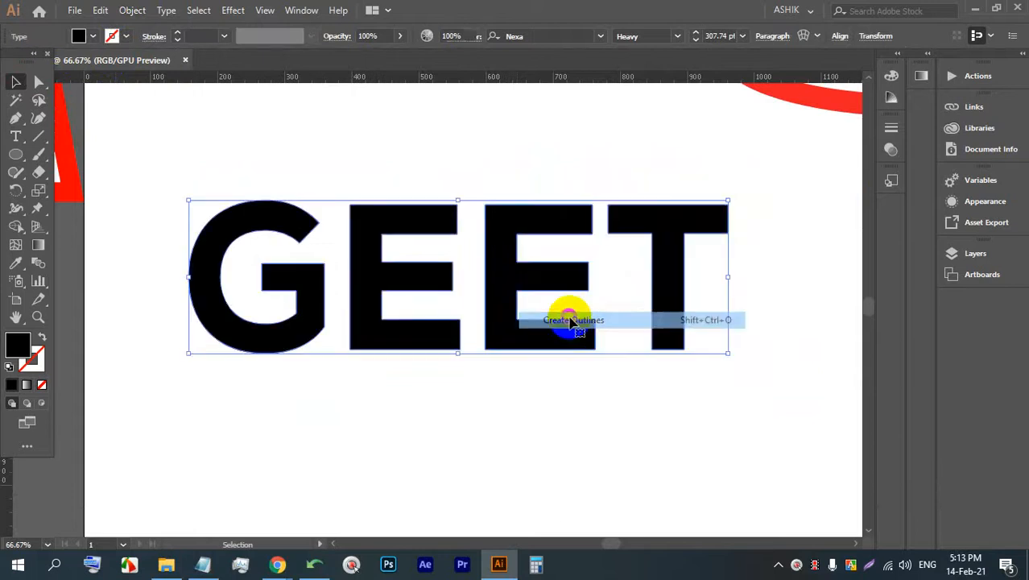
{"action": "left_click", "coordinate": [364, 119]}
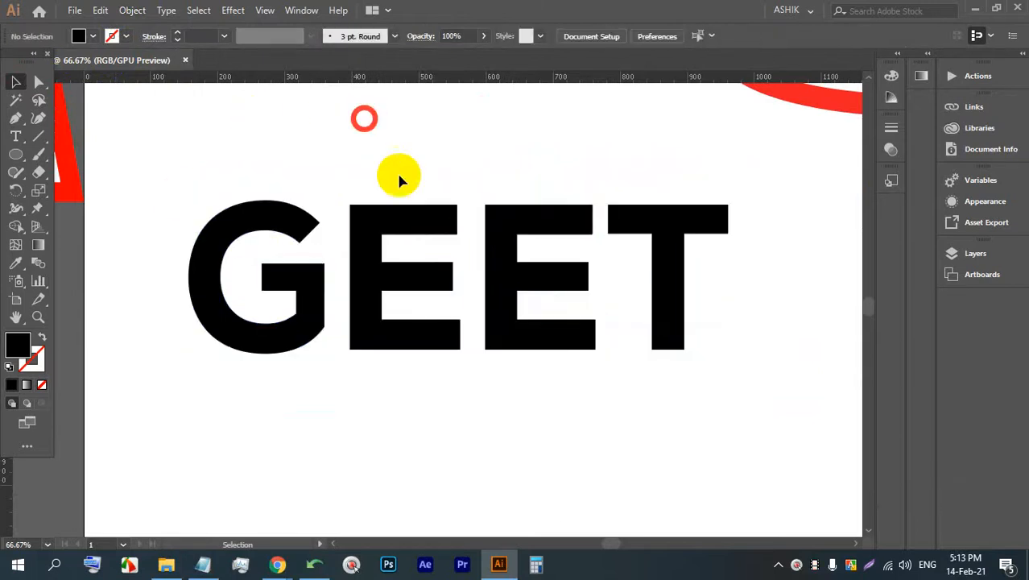
Ungroup the outlined GEET letters into separate shapes
{"action": "left_click", "coordinate": [377, 253]}
{"action": "right_click", "coordinate": [375, 250]}
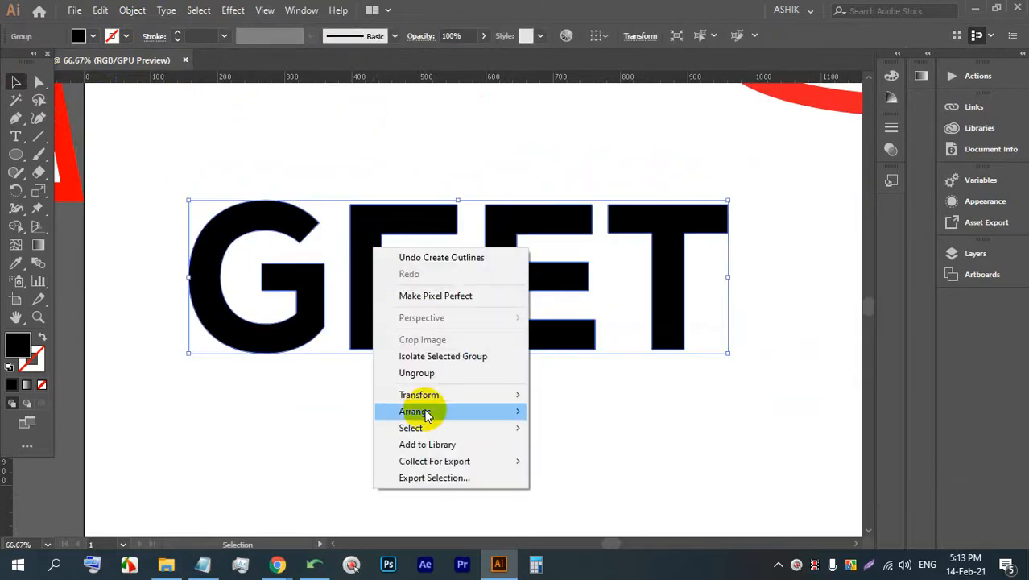
{"action": "left_click", "coordinate": [417, 373]}
{"action": "left_click", "coordinate": [432, 418]}
Raise the first E, rotate the G, second E and T individually, and shift the tilted second E down and left
{"action": "left_click_drag", "start_coordinate": [367, 329], "coordinate": [384, 255]}
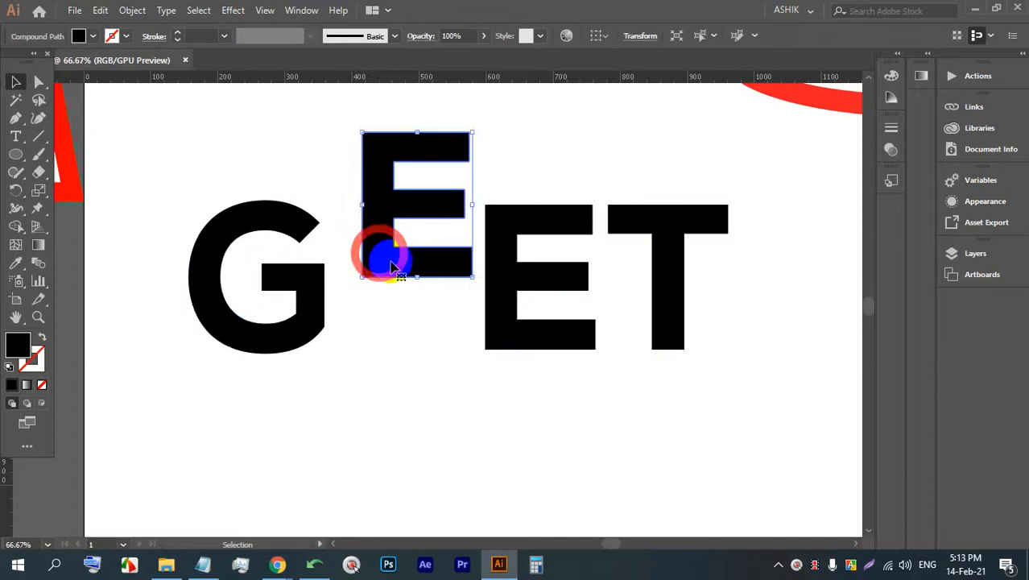
{"action": "left_click", "coordinate": [522, 229]}
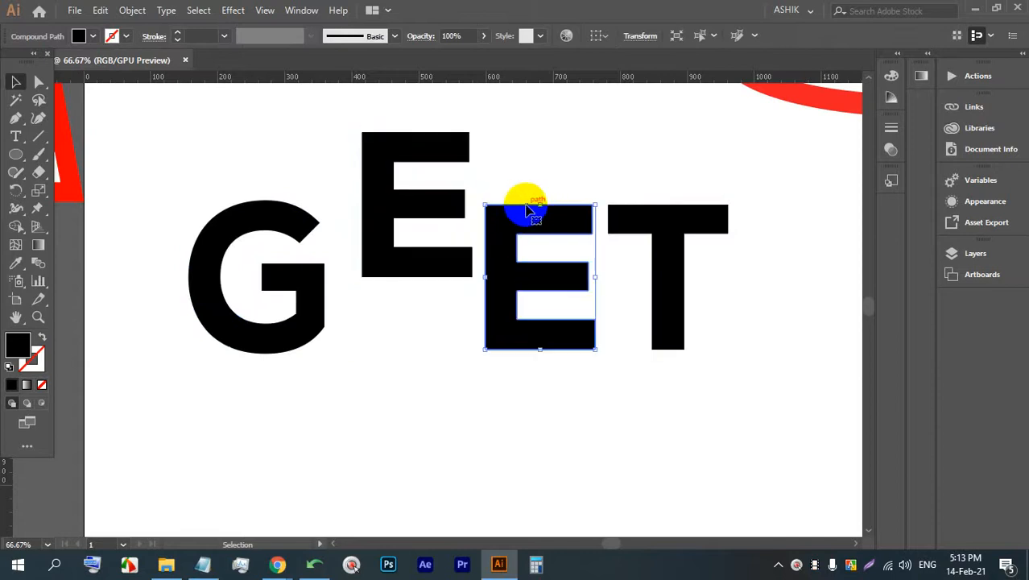
{"action": "mouse_move", "coordinate": [596, 196]}
{"action": "left_mouse_down"}
{"action": "mouse_move", "coordinate": [604, 211]}
{"action": "mouse_move", "coordinate": [650, 218]}
{"action": "mouse_move", "coordinate": [590, 201]}
{"action": "left_mouse_up"}
{"action": "left_click", "coordinate": [616, 213]}
{"action": "left_click", "coordinate": [272, 264]}
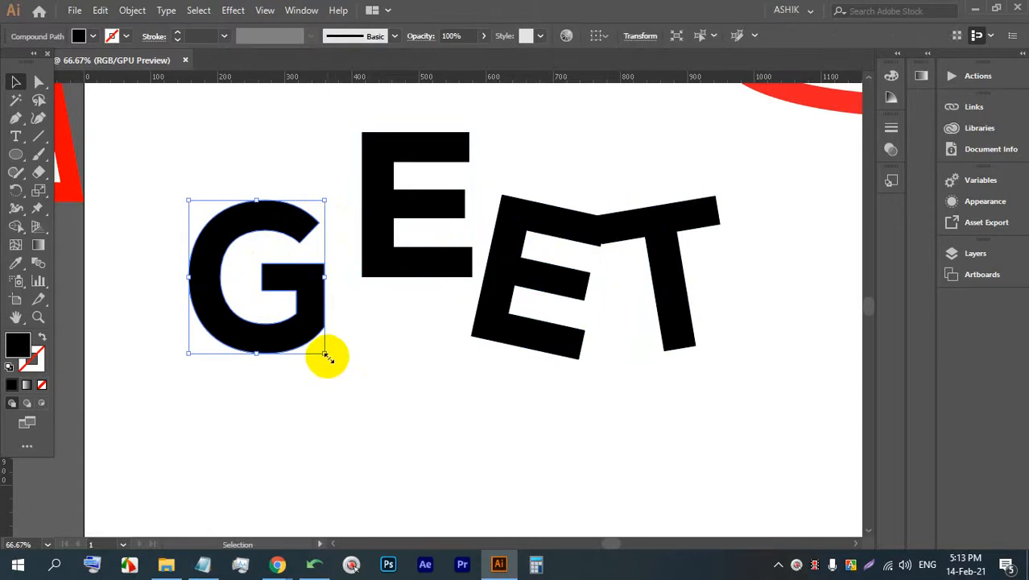
{"action": "left_click_drag", "start_coordinate": [329, 354], "coordinate": [356, 348]}
{"action": "left_click", "coordinate": [361, 347]}
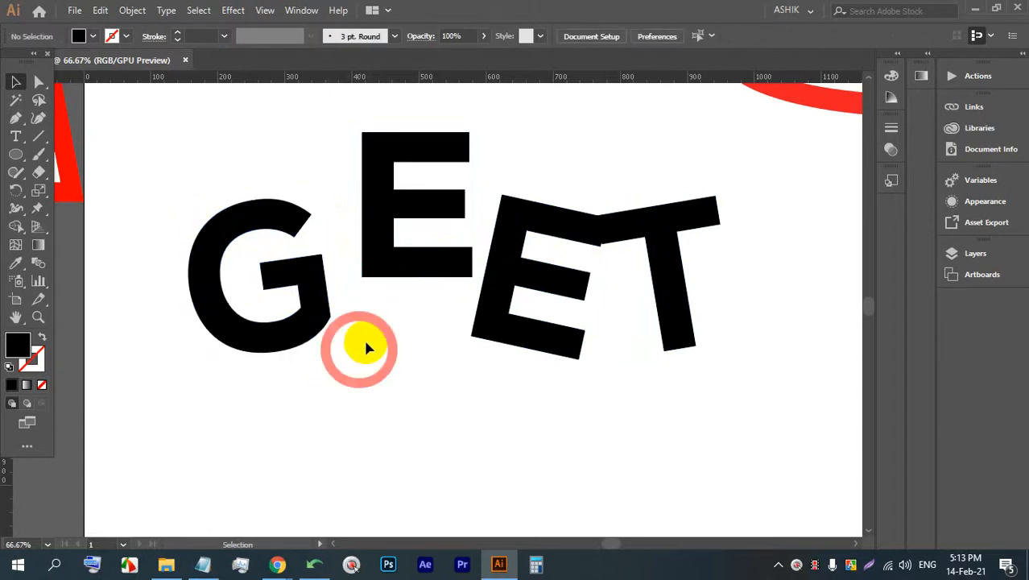
{"action": "left_click_drag", "start_coordinate": [493, 268], "coordinate": [484, 272]}
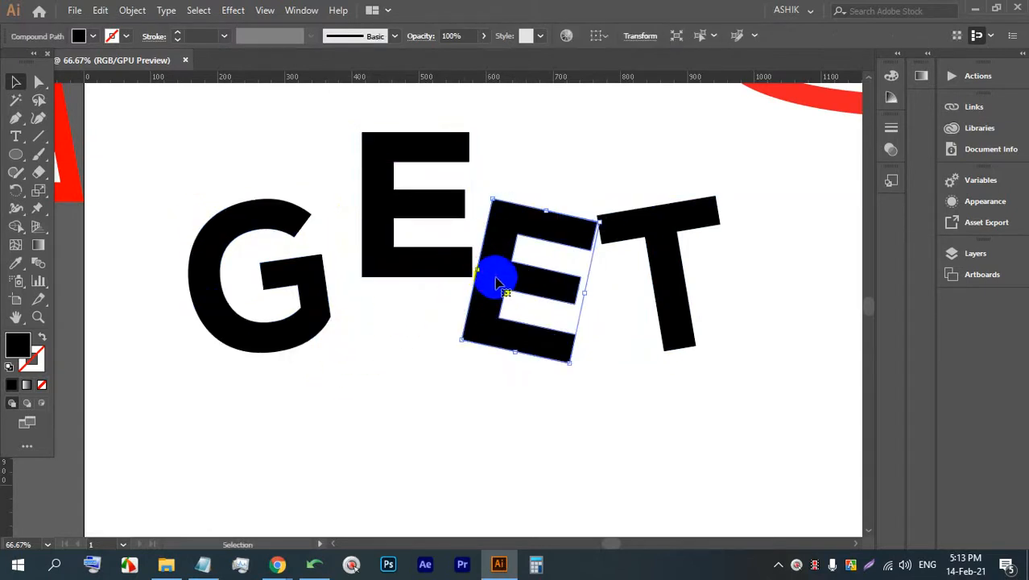
{"action": "left_click_drag", "start_coordinate": [508, 232], "coordinate": [507, 246]}
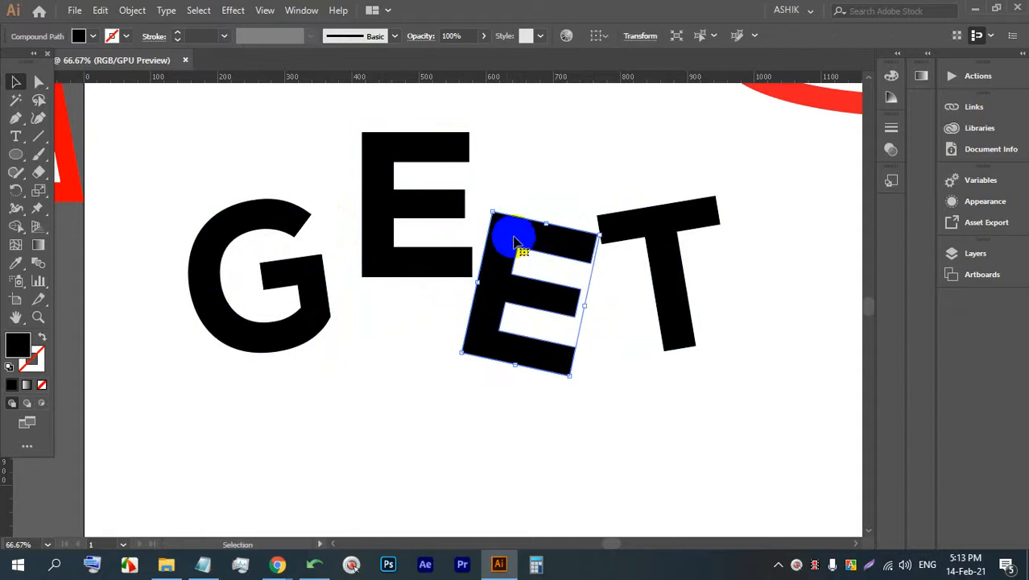
Undo the moves and rotations of the individual GEET letters
{"action": "key", "text": "ctrl+z"}
{"action": "key", "text": "ctrl+z"}
{"action": "key", "text": "ctrl+z"}
{"action": "key", "text": "ctrl+z"}
{"action": "key", "text": "ctrl+z"}
{"action": "key", "text": "ctrl+z"}
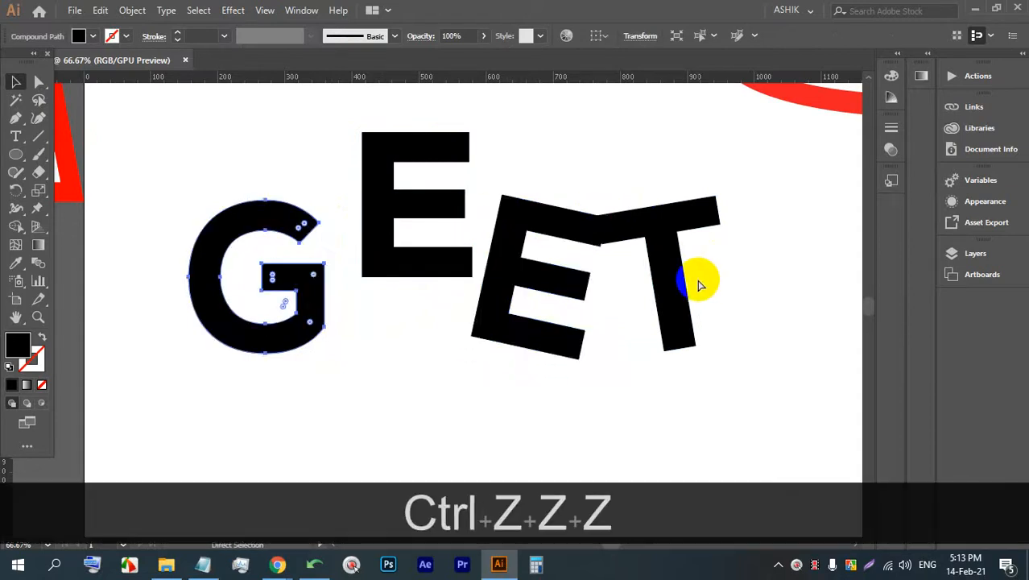
Select all the outlined GEET letters and check which path commands, including Offset Path, are available for them
{"action": "key", "text": "v"}
{"action": "left_click_drag", "start_coordinate": [729, 366], "coordinate": [131, 195]}
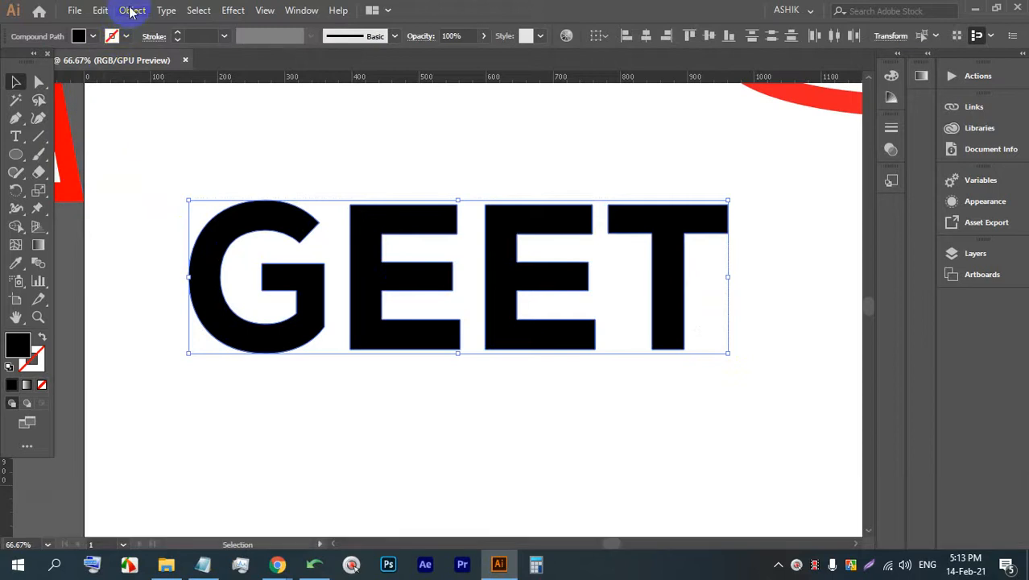
{"action": "left_click", "coordinate": [131, 10]}
{"action": "left_click", "coordinate": [202, 351]}
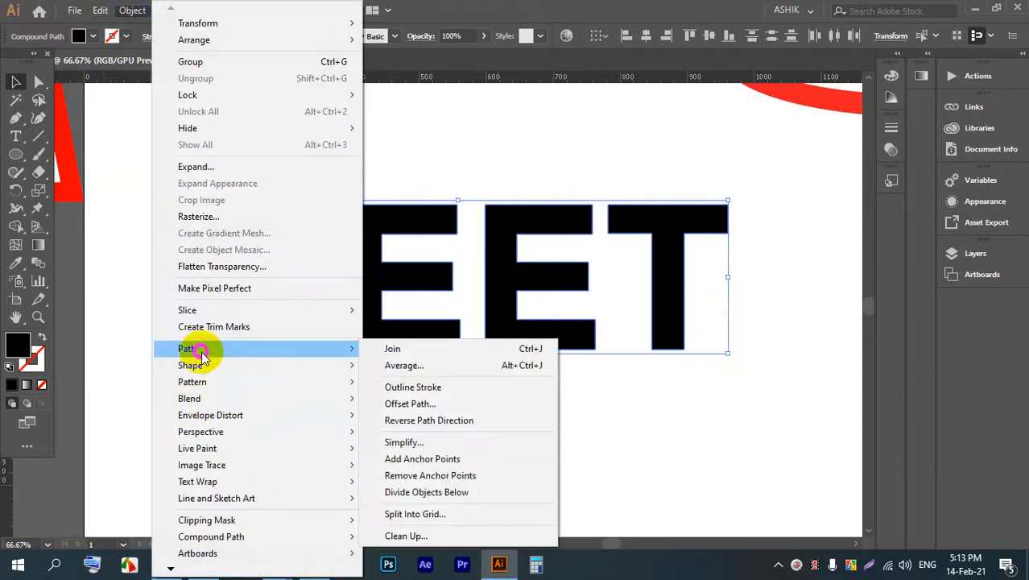
{"action": "left_click", "coordinate": [708, 415]}
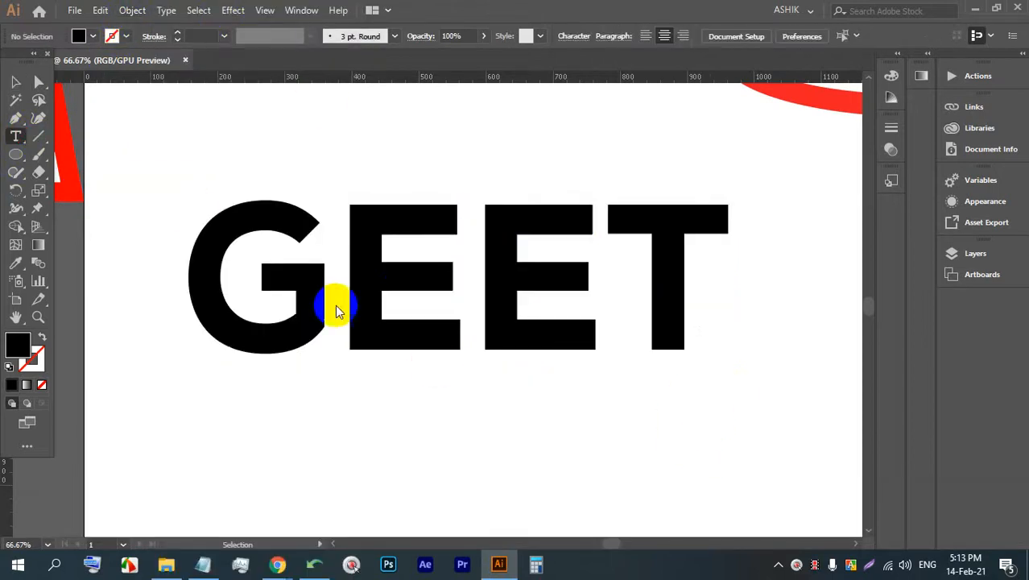
Add a second placeholder text object below GEET and scale it proportionally to about 161 pt
{"action": "scroll", "coordinate": [335, 304], "scroll_direction": "down", "scroll_amount": 3}
{"action": "left_click", "coordinate": [335, 346]}
{"action": "left_click", "coordinate": [15, 82]}
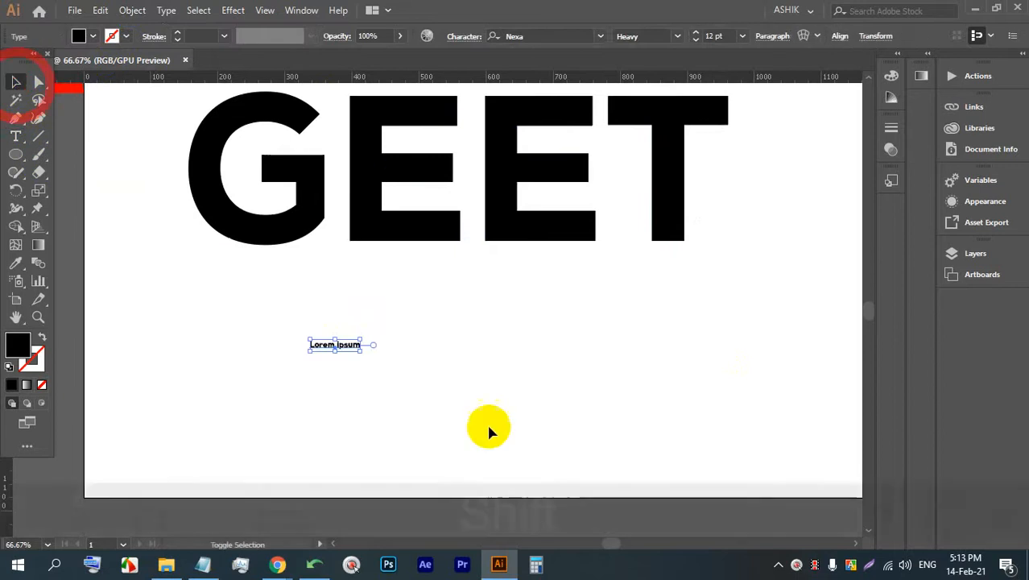
{"action": "key", "text": "shift"}
{"action": "left_click_drag", "start_coordinate": [362, 338], "coordinate": [792, 183]}
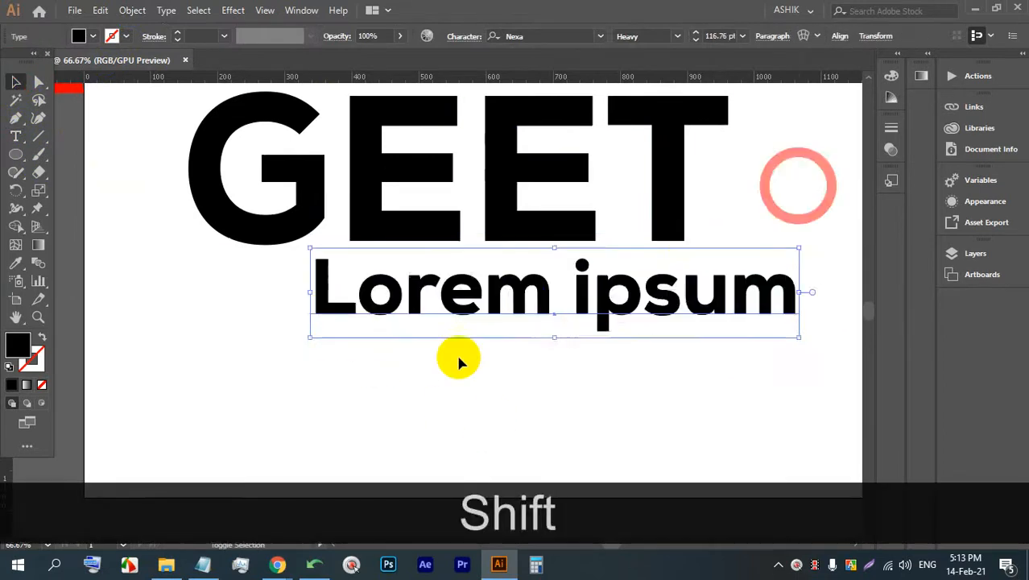
{"action": "left_click_drag", "start_coordinate": [552, 339], "coordinate": [540, 422]}
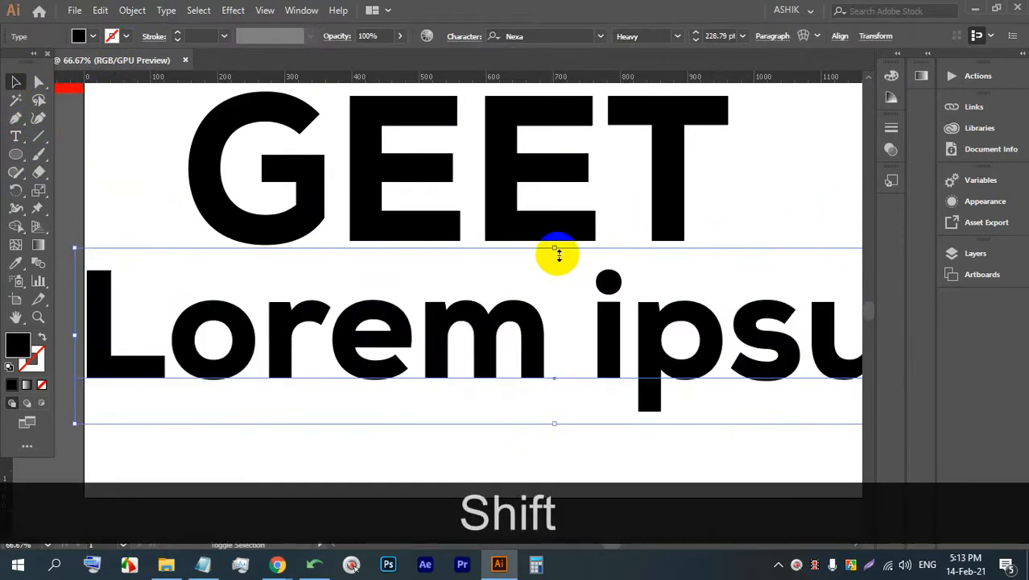
{"action": "left_click_drag", "start_coordinate": [552, 252], "coordinate": [436, 355]}
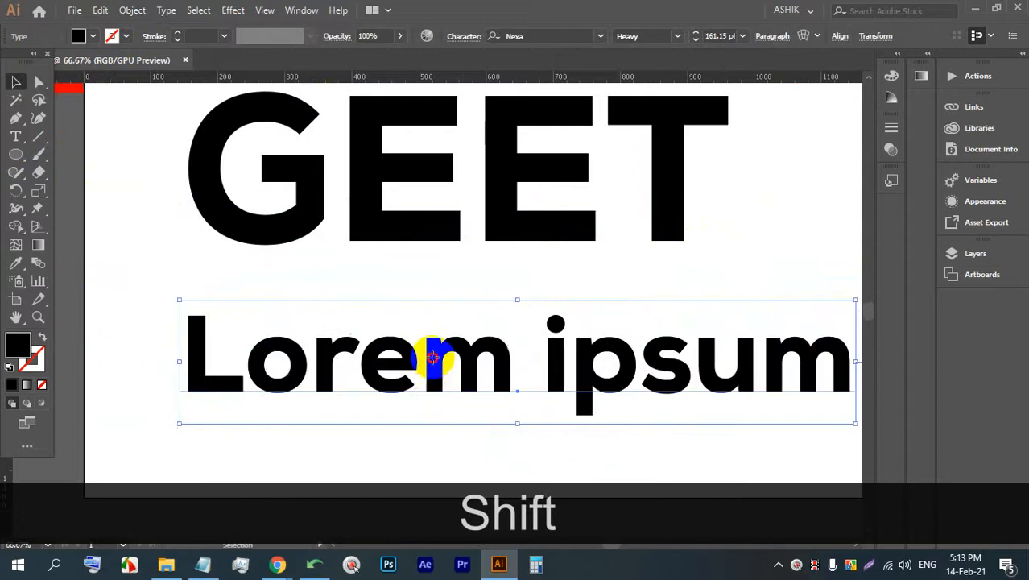
Replace the second placeholder text with NAJIN in capitals
{"action": "triple_click", "coordinate": [432, 356]}
{"action": "type", "text": "NA"}
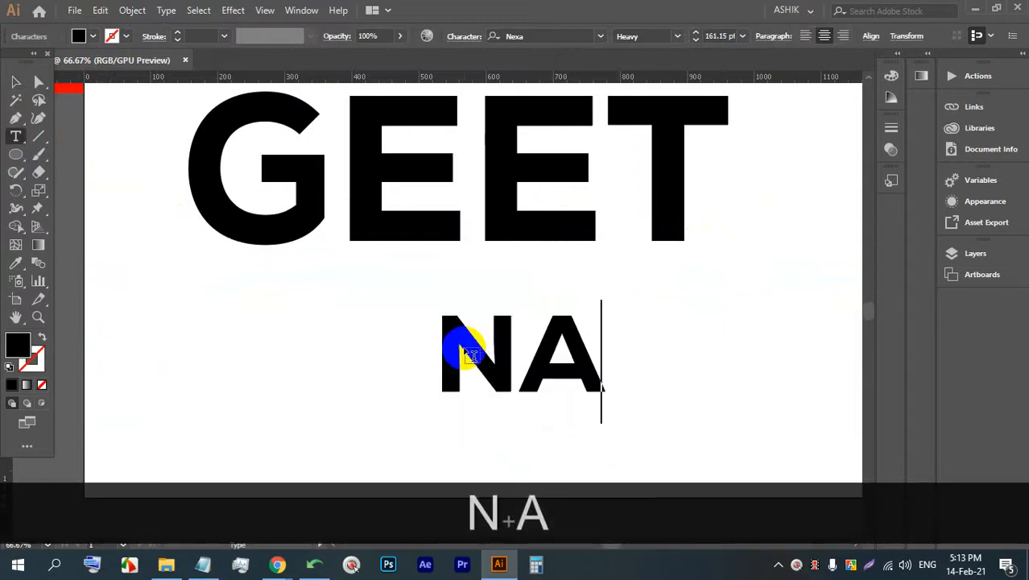
{"action": "type", "text": "UJNI"}
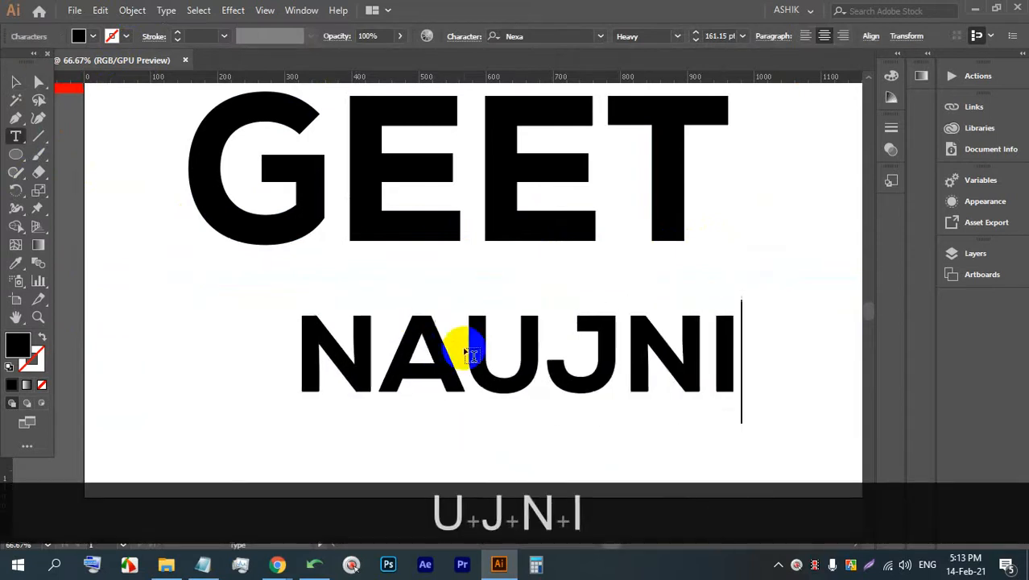
{"action": "key", "text": "BackSpace"}
{"action": "key", "text": "BackSpace"}
{"action": "key", "text": "BackSpace"}
{"action": "key", "text": "BackSpace"}
{"action": "type", "text": "JIN"}
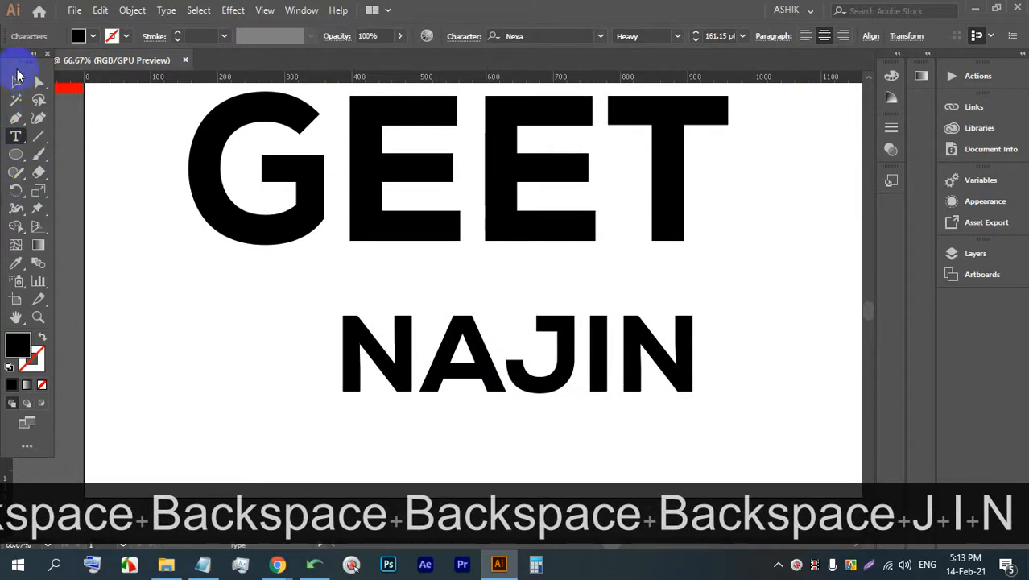
Scale the NAJIN text proportionally to about 283 pt and position it beneath the GEET letters
{"action": "left_click", "coordinate": [18, 77]}
{"action": "left_click", "coordinate": [466, 312]}
{"action": "left_click_drag", "start_coordinate": [518, 426], "coordinate": [516, 457]}
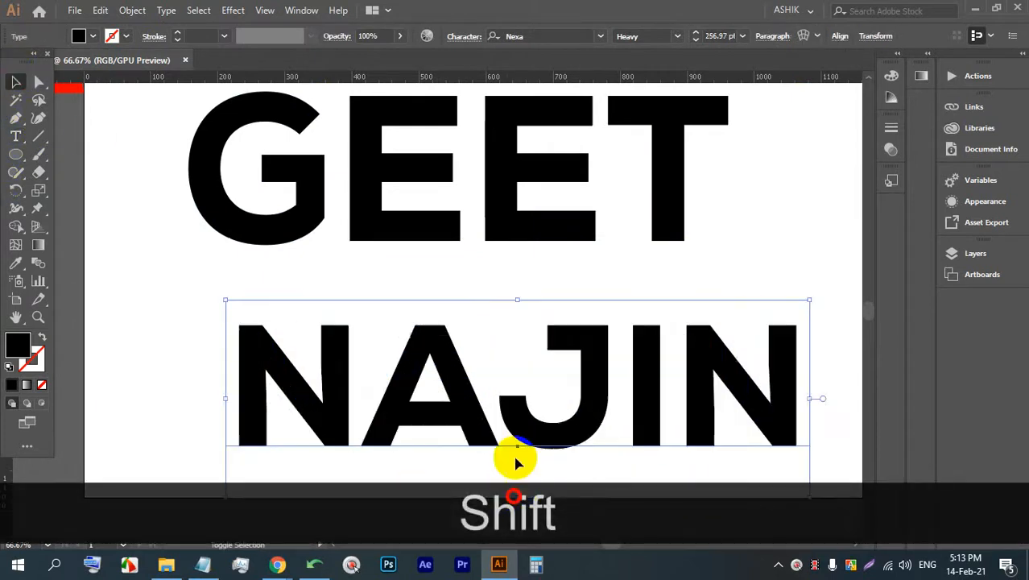
{"action": "left_click_drag", "start_coordinate": [501, 399], "coordinate": [460, 395]}
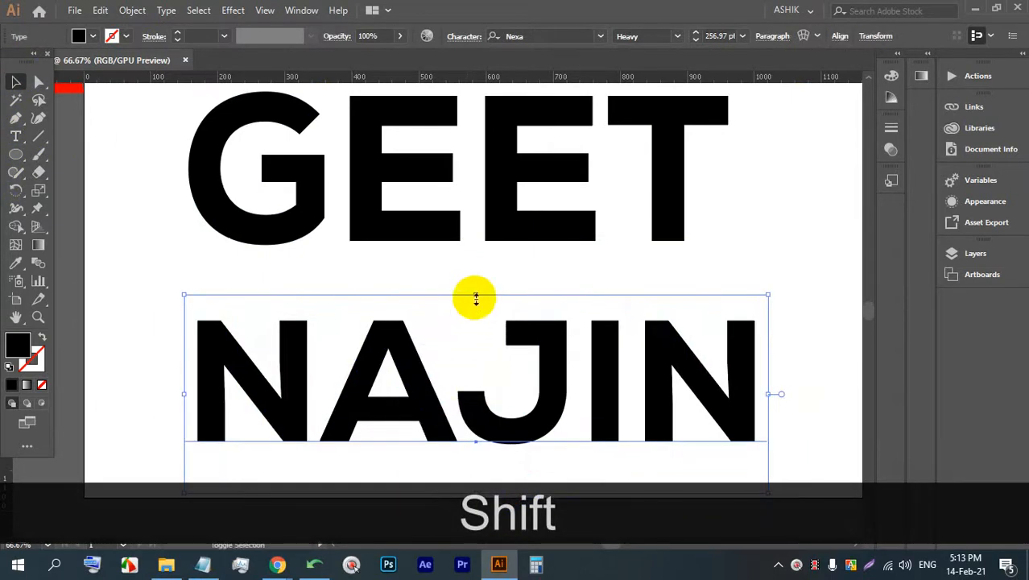
{"action": "left_click_drag", "start_coordinate": [476, 296], "coordinate": [476, 275]}
{"action": "left_click_drag", "start_coordinate": [471, 391], "coordinate": [460, 399]}
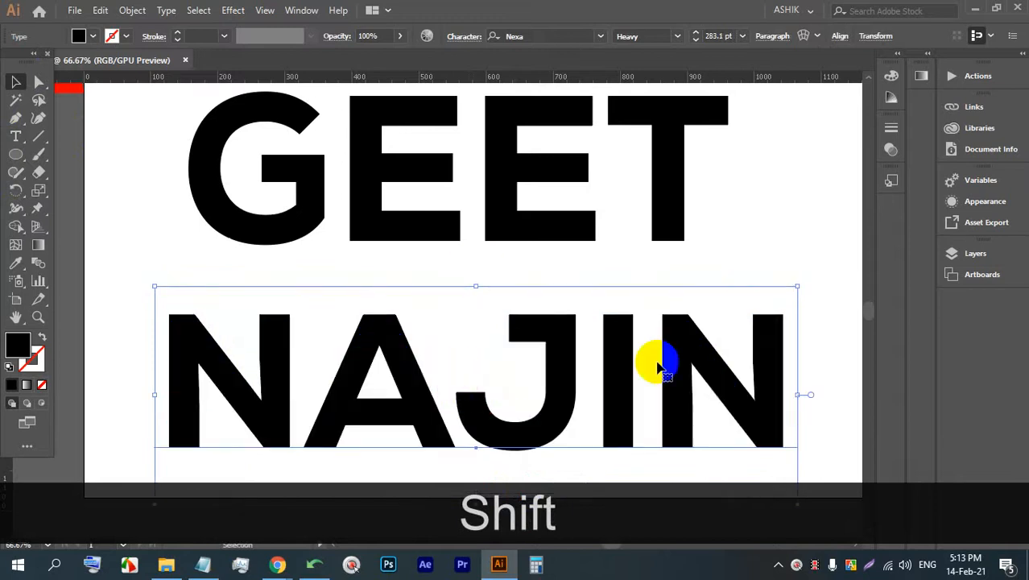
{"action": "left_click", "coordinate": [740, 249]}
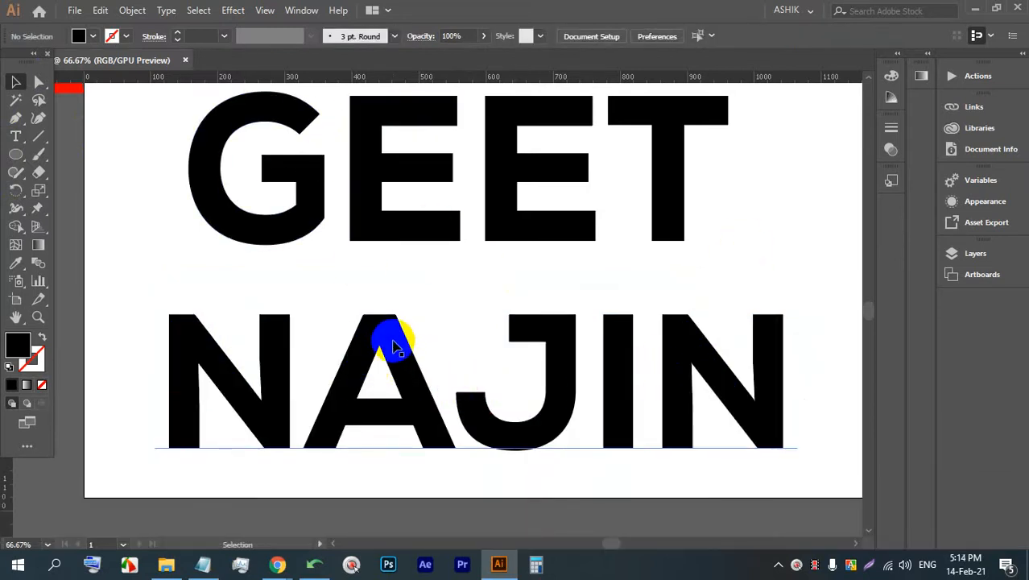
Duplicate the NAJIN text and place the copy beside the original, toward the artboard's right edge
{"action": "left_click", "coordinate": [394, 346]}
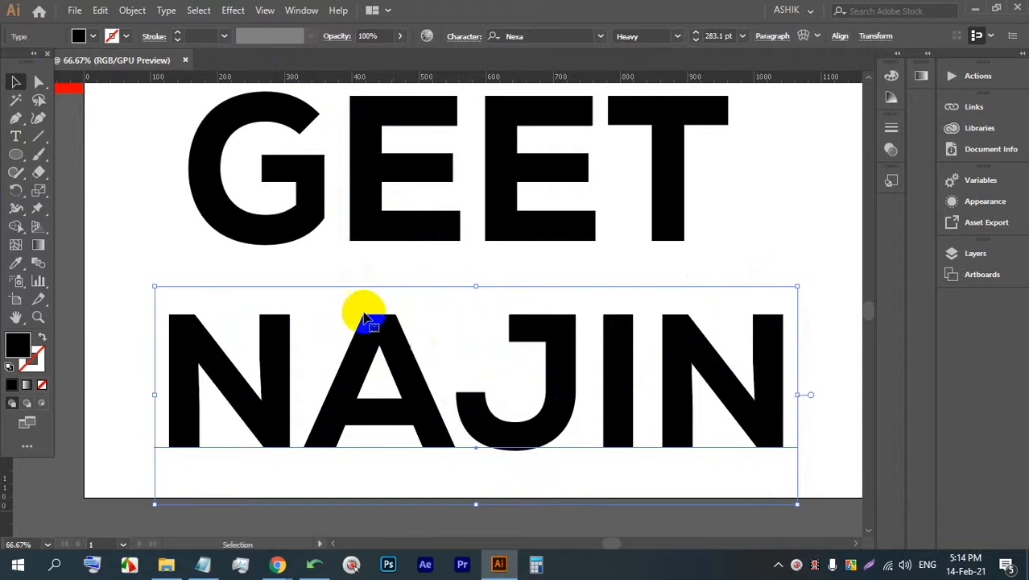
{"action": "scroll", "coordinate": [396, 308], "scroll_direction": "down", "scroll_amount": 1}
{"action": "left_click_drag", "start_coordinate": [402, 334], "coordinate": [765, 202]}
{"action": "left_click_drag", "start_coordinate": [644, 213], "coordinate": [767, 218]}
Give the original NAJIN text beneath GEET a 6 pt red stroke
{"action": "left_click", "coordinate": [489, 372]}
{"action": "scroll", "coordinate": [377, 364], "scroll_direction": "up", "scroll_amount": 1}
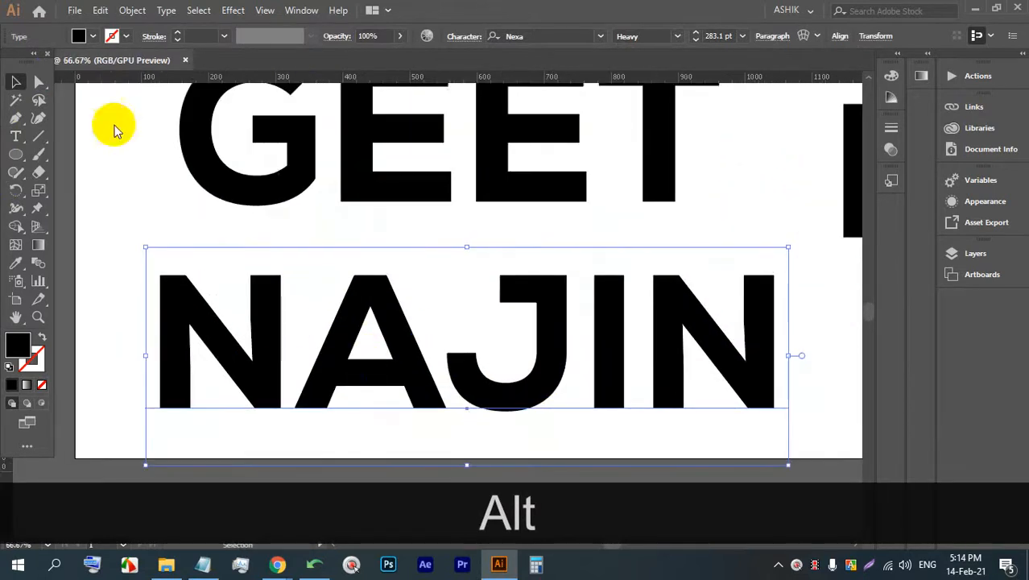
{"action": "left_click", "coordinate": [181, 37]}
{"action": "left_click", "coordinate": [179, 35]}
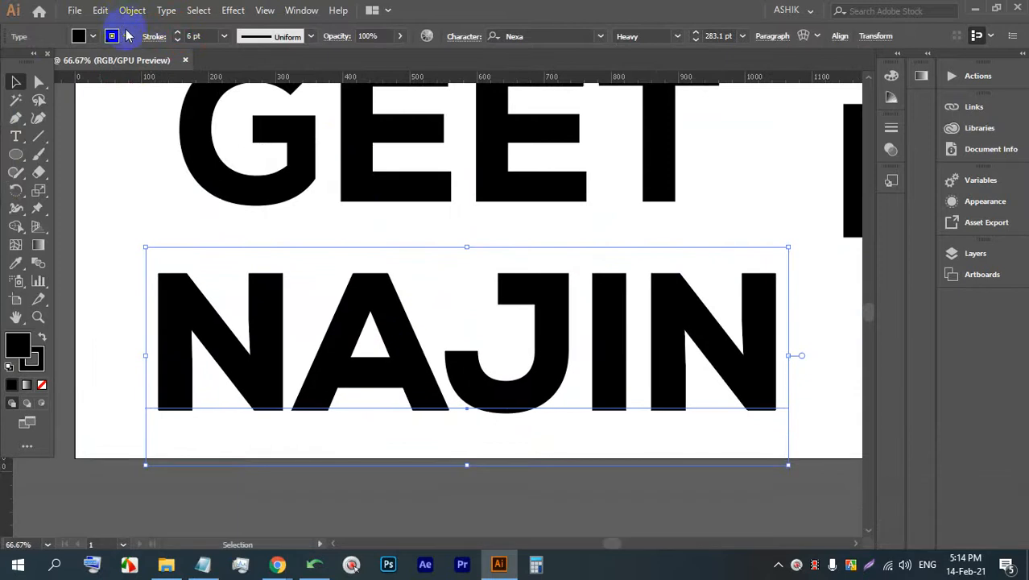
{"action": "left_click", "coordinate": [125, 36]}
{"action": "left_click", "coordinate": [51, 64]}
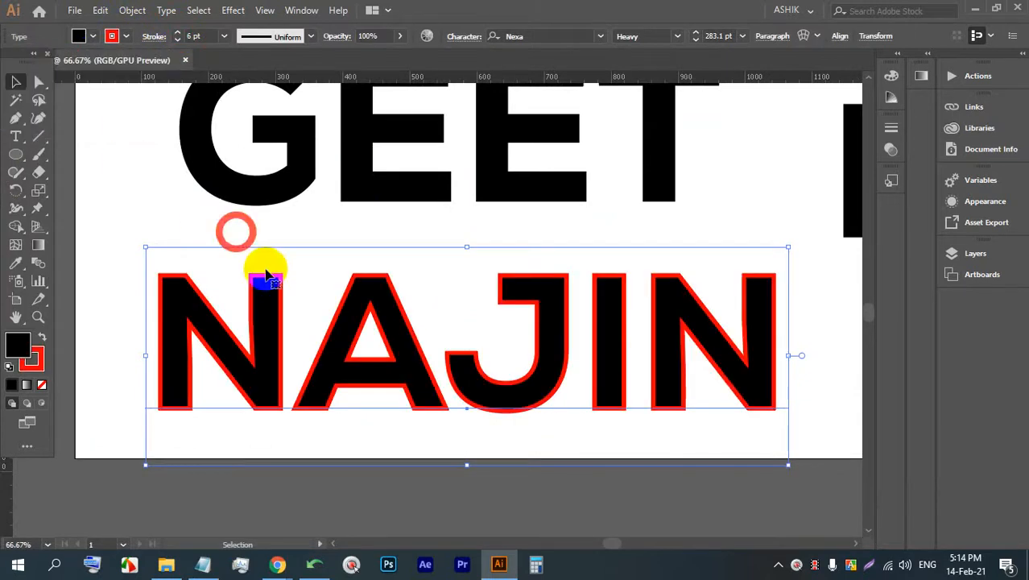
Try heavier stroke weights up to 19 pt on NAJIN and settle on 11 pt
{"action": "left_click", "coordinate": [178, 33]}
{"action": "left_click", "coordinate": [178, 33]}
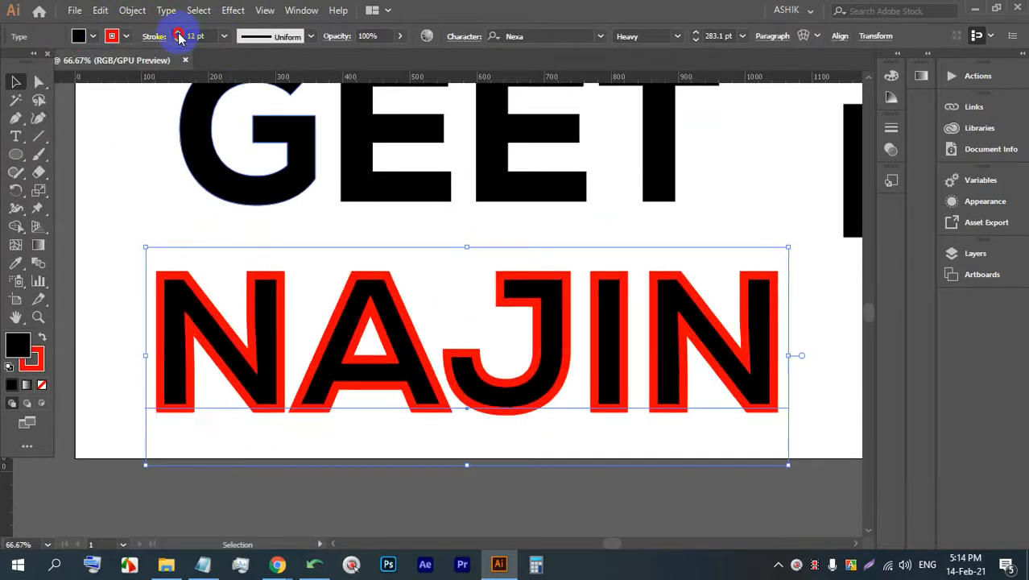
{"action": "left_click", "coordinate": [178, 33]}
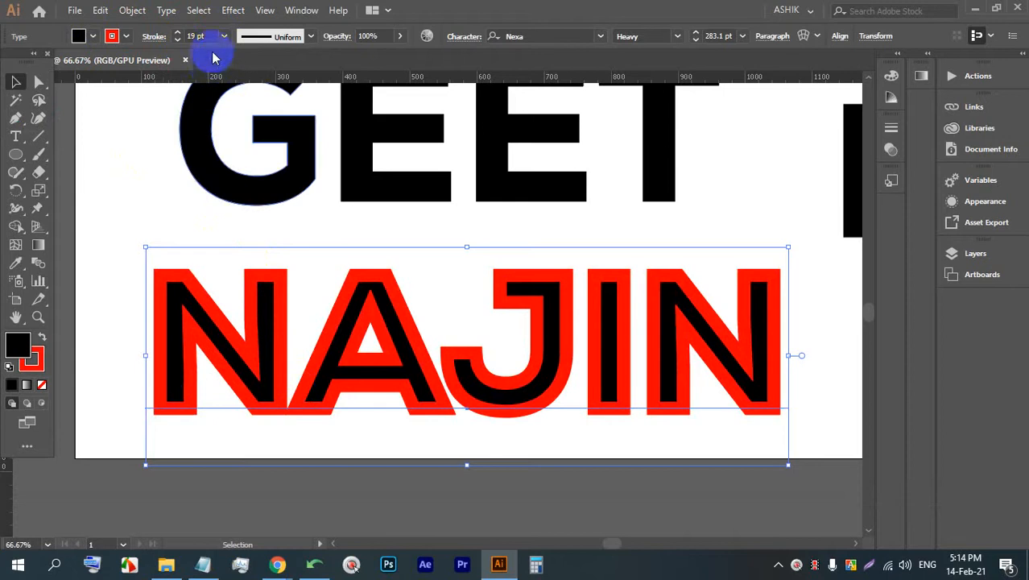
{"action": "left_click", "coordinate": [178, 40]}
{"action": "left_click", "coordinate": [178, 40]}
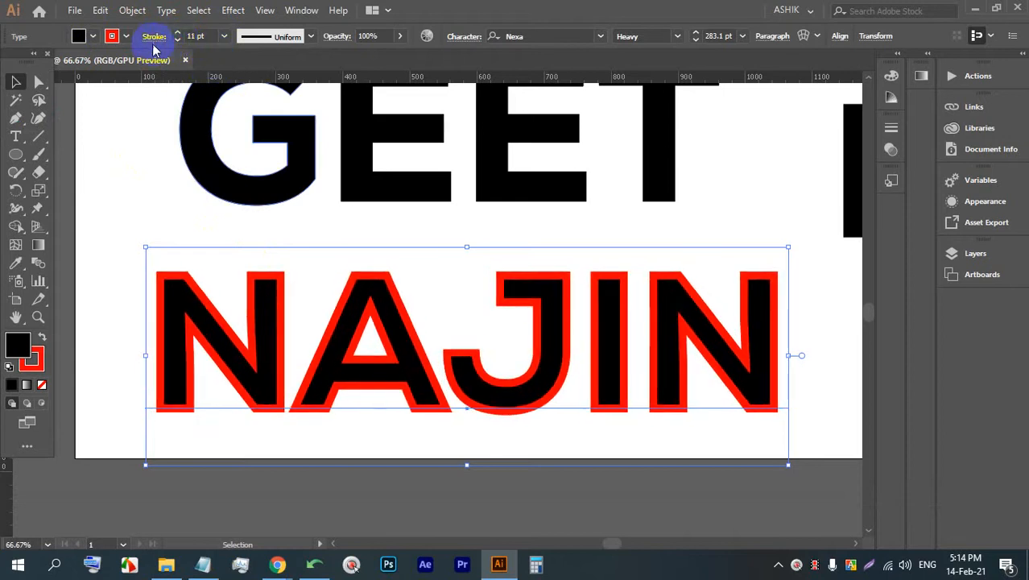
Try the stroke cap options on the red-stroked NAJIN text and set the butt cap
{"action": "left_click", "coordinate": [154, 37]}
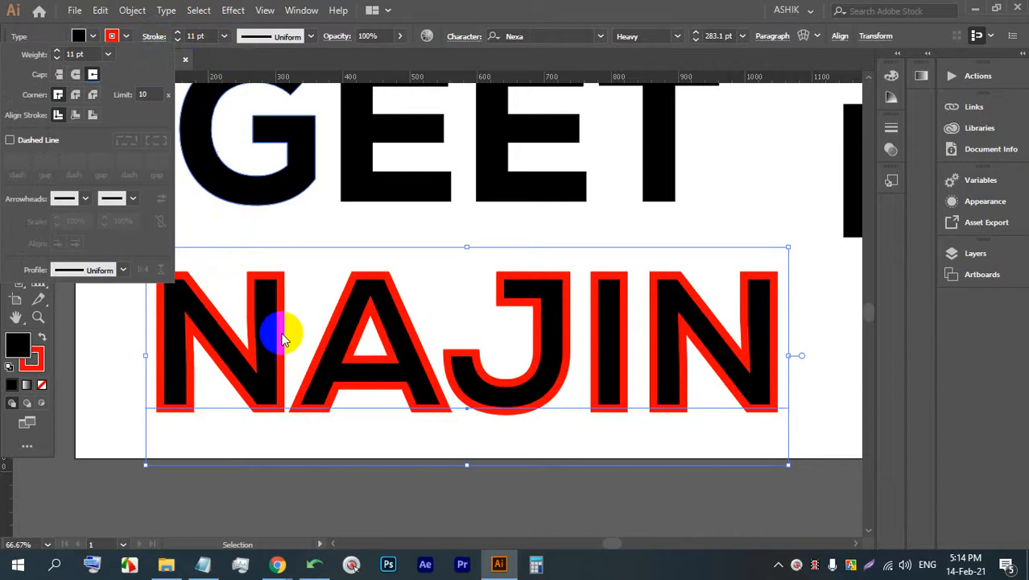
{"action": "left_click", "coordinate": [303, 234]}
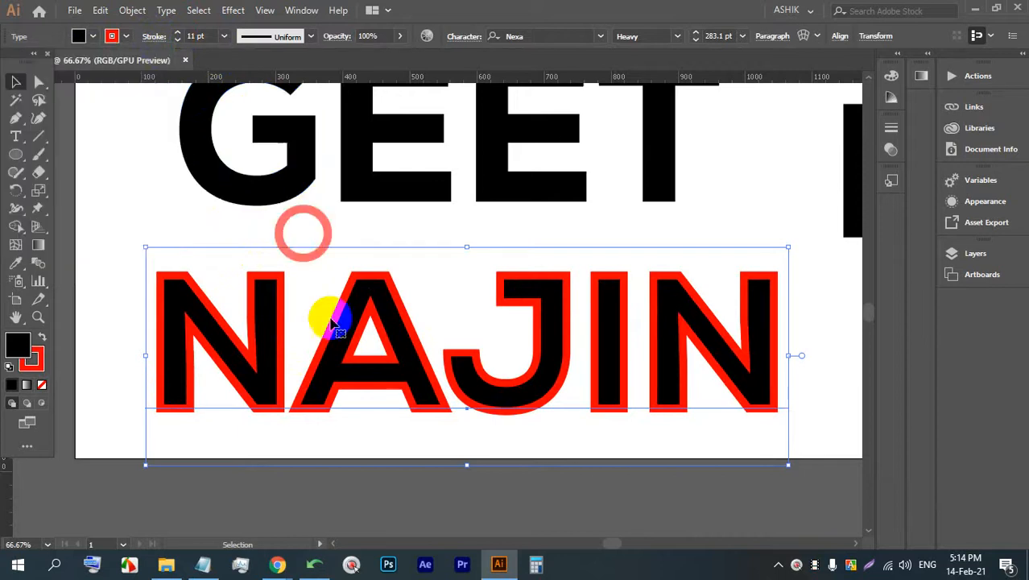
{"action": "left_click", "coordinate": [153, 37]}
{"action": "left_click", "coordinate": [78, 75]}
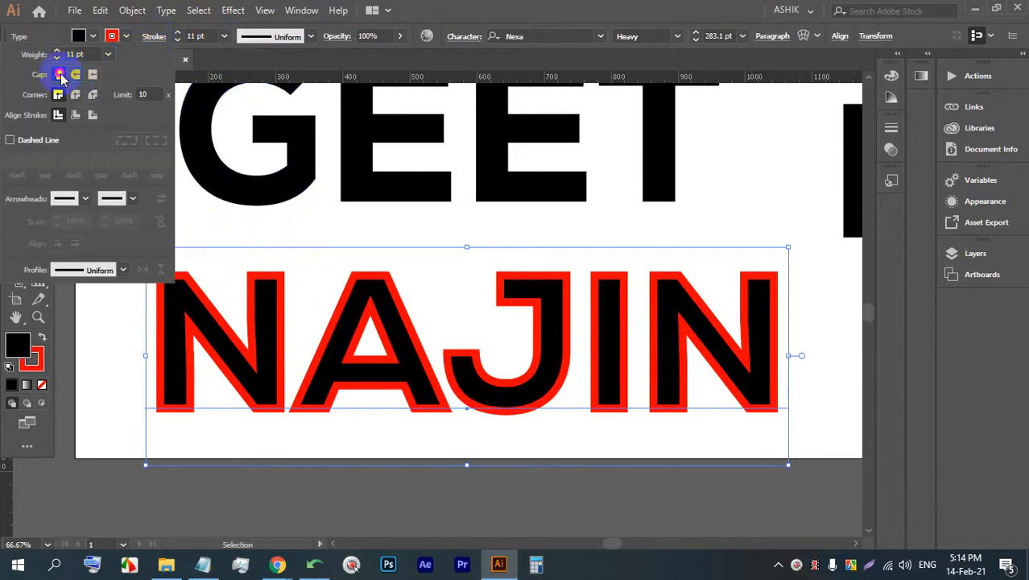
{"action": "left_click", "coordinate": [379, 242]}
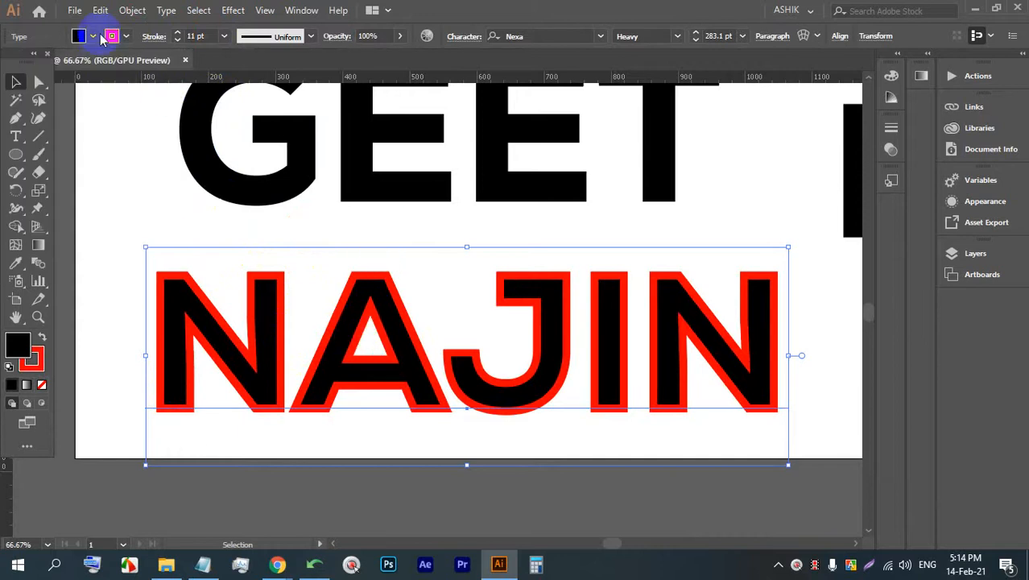
Check the stroke alignment options for the live NAJIN text and examine how its red stroke covers the letter shapes
{"action": "left_click", "coordinate": [125, 35]}
{"action": "left_click", "coordinate": [156, 41]}
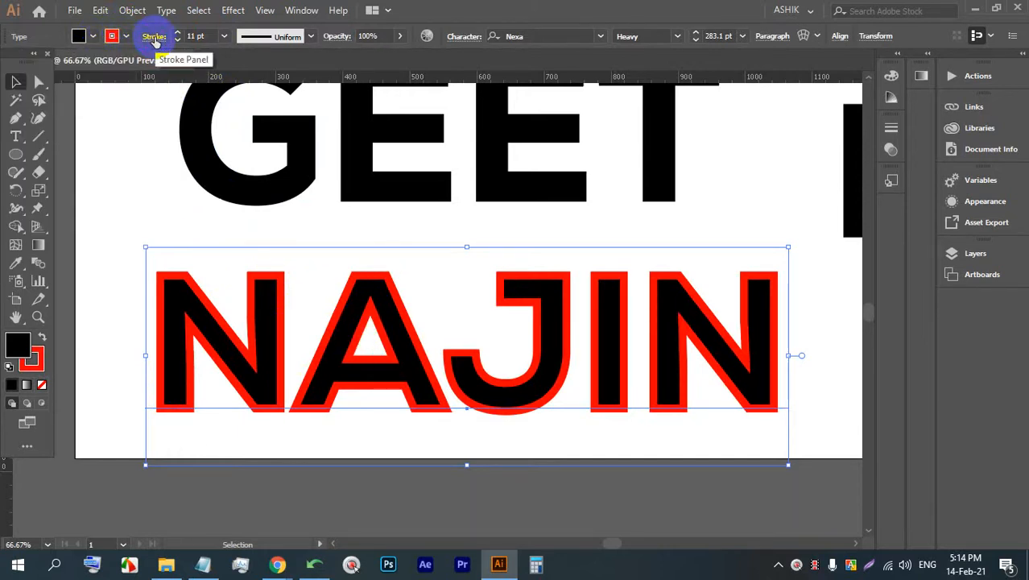
{"action": "left_click", "coordinate": [155, 41]}
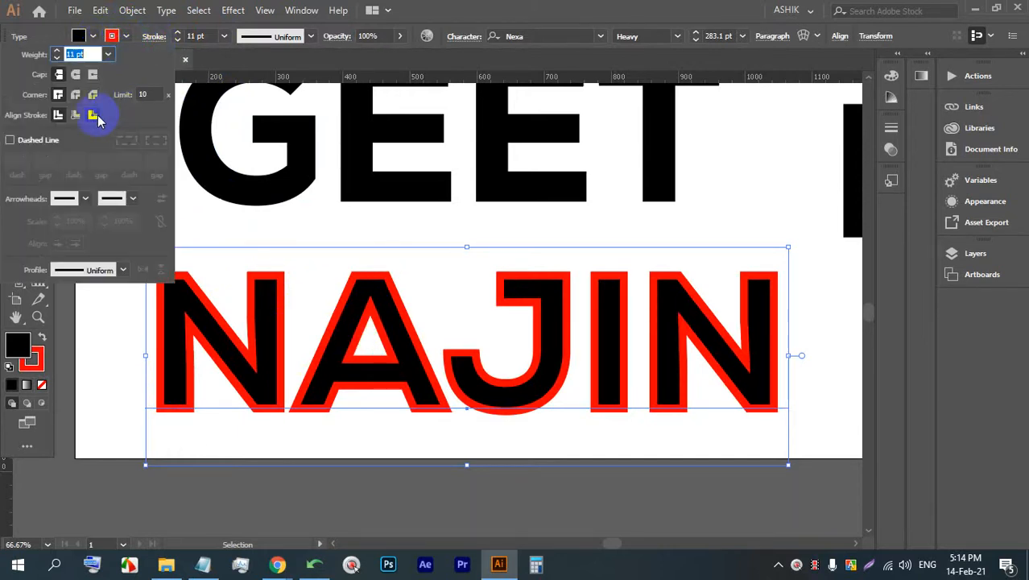
{"action": "left_click", "coordinate": [356, 234]}
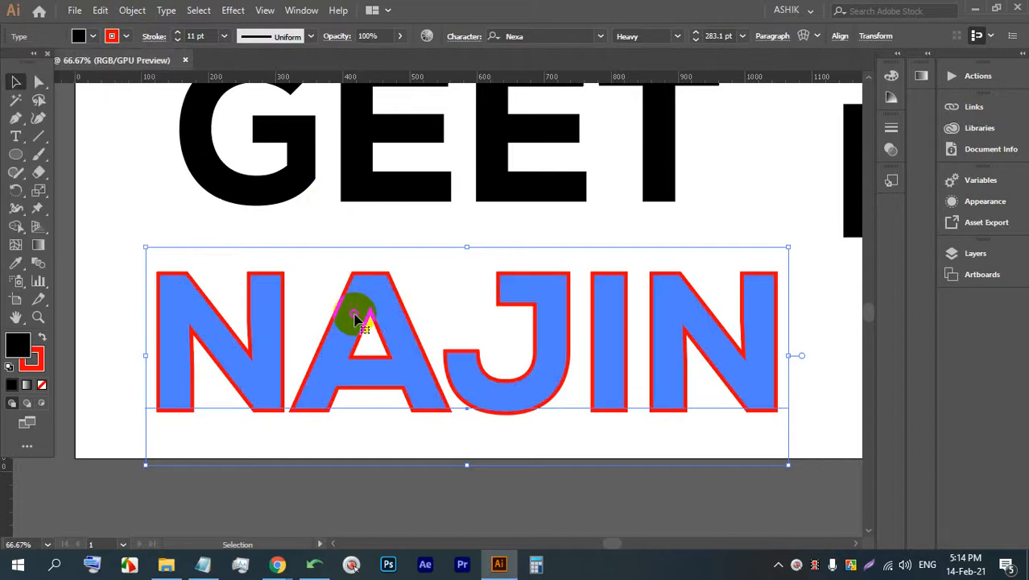
{"action": "left_click", "coordinate": [406, 236]}
{"action": "left_click", "coordinate": [413, 357]}
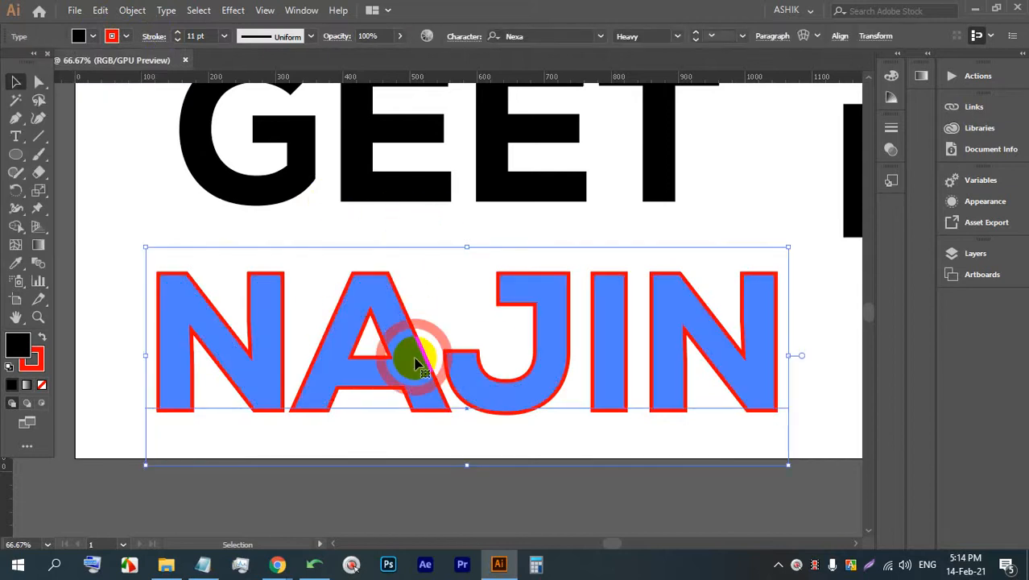
{"action": "key", "text": "ctrl+z"}
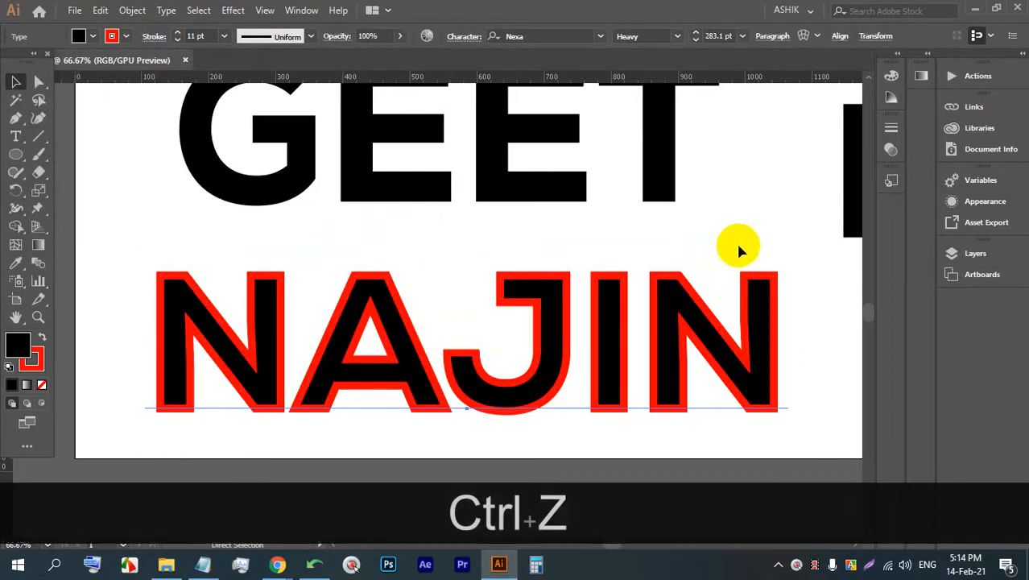
{"action": "scroll", "coordinate": [655, 305], "scroll_direction": "down", "scroll_amount": 3}
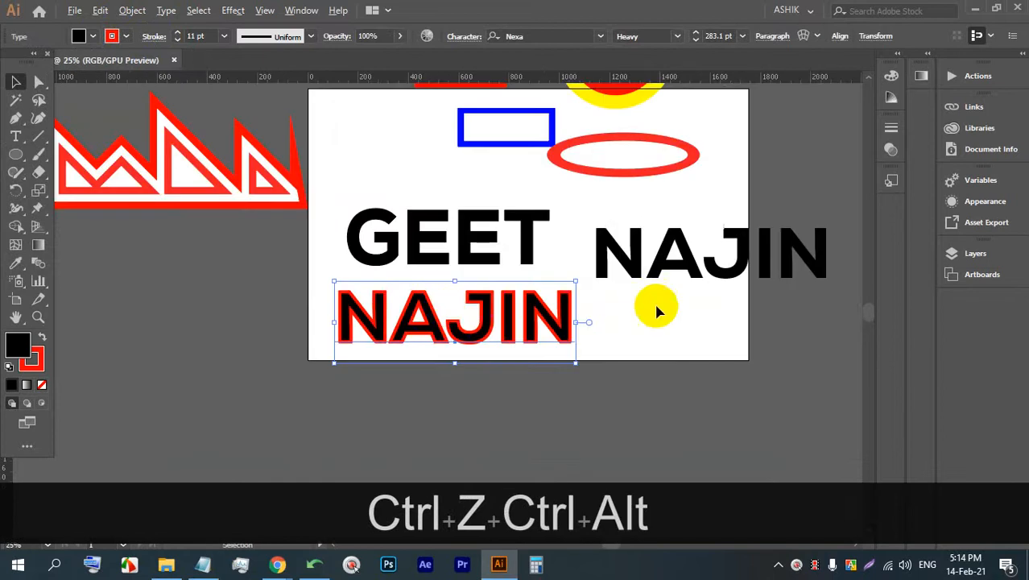
{"action": "scroll", "coordinate": [650, 294], "scroll_direction": "up", "scroll_amount": 2}
{"action": "scroll", "coordinate": [362, 302], "scroll_direction": "up", "scroll_amount": 1}
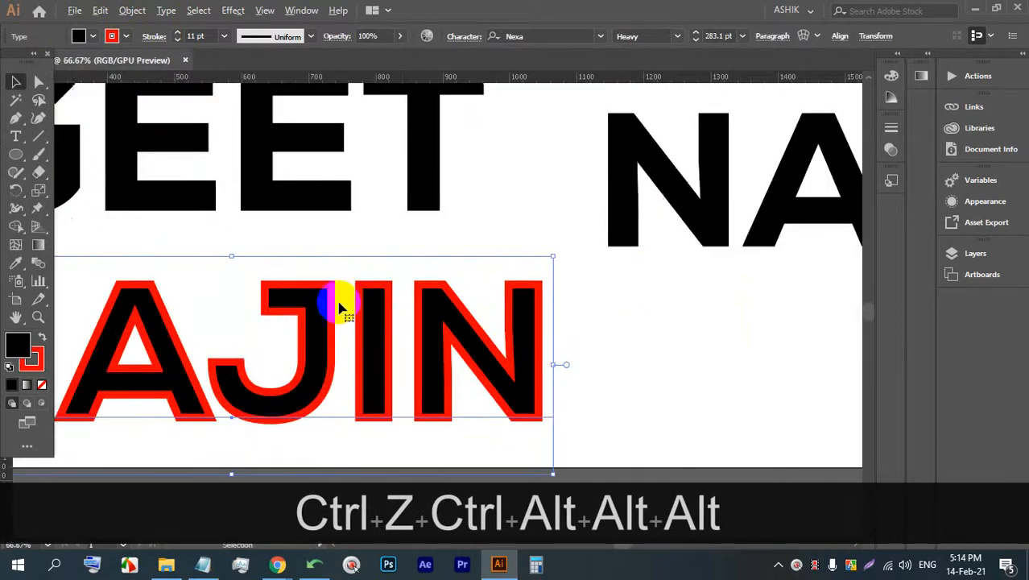
{"action": "scroll", "coordinate": [471, 355], "scroll_direction": "up", "scroll_amount": 2}
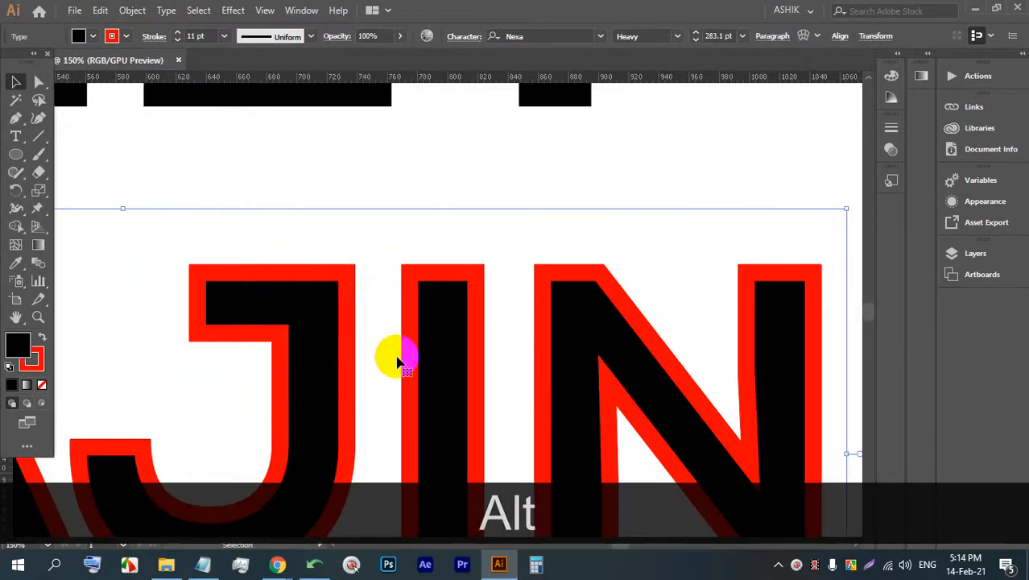
{"action": "scroll", "coordinate": [345, 409], "scroll_direction": "down", "scroll_amount": 3}
{"action": "scroll", "coordinate": [468, 283], "scroll_direction": "down", "scroll_amount": 1}
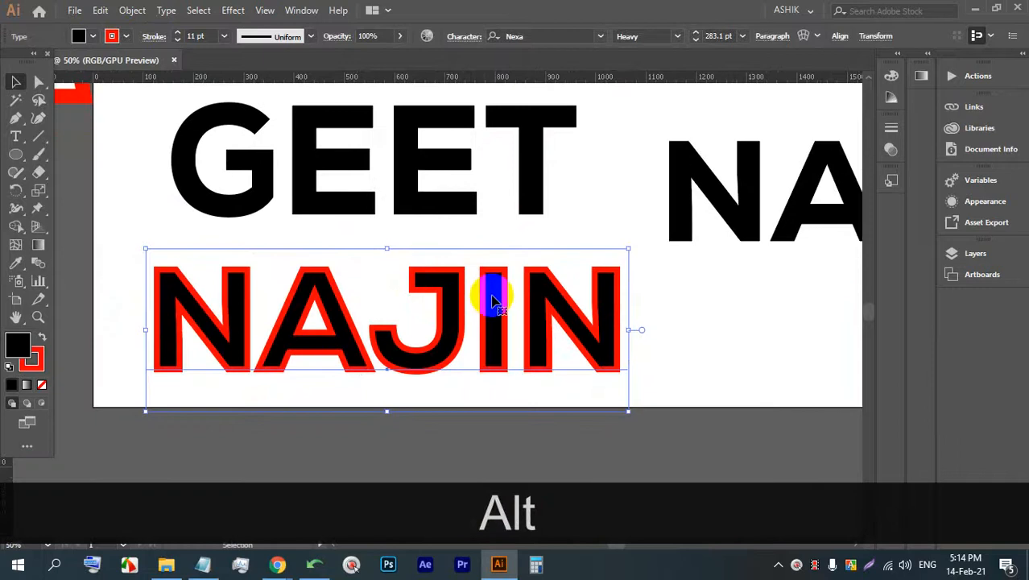
Move the plain NAJIN copy off the artboard to the right and duplicate it just below
{"action": "key", "text": "space"}
{"action": "left_click_drag", "start_coordinate": [687, 288], "coordinate": [283, 335]}
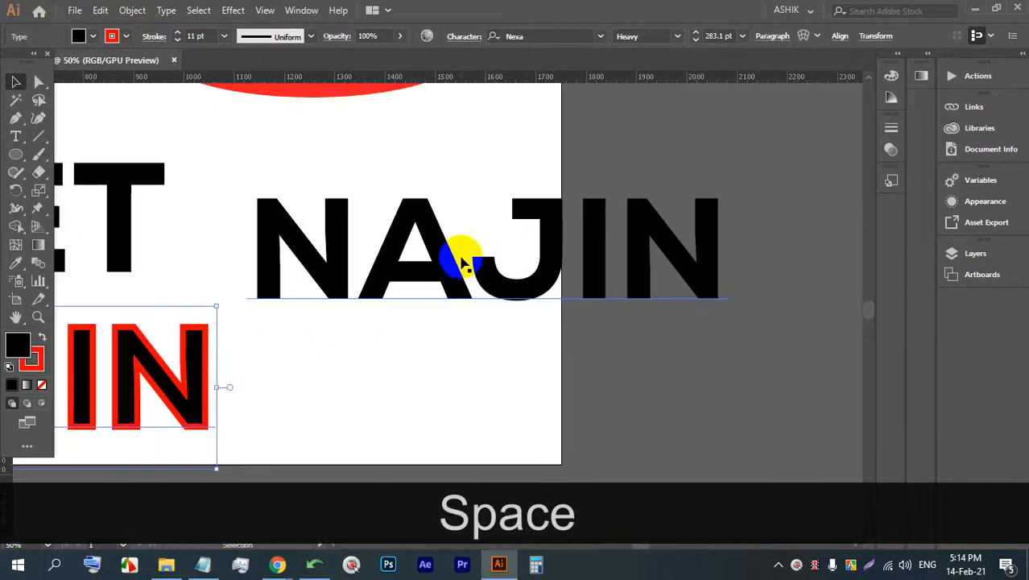
{"action": "scroll", "coordinate": [460, 241], "scroll_direction": "down", "scroll_amount": 2}
{"action": "left_click_drag", "start_coordinate": [458, 246], "coordinate": [501, 223]}
{"action": "scroll", "coordinate": [483, 229], "scroll_direction": "up", "scroll_amount": 3}
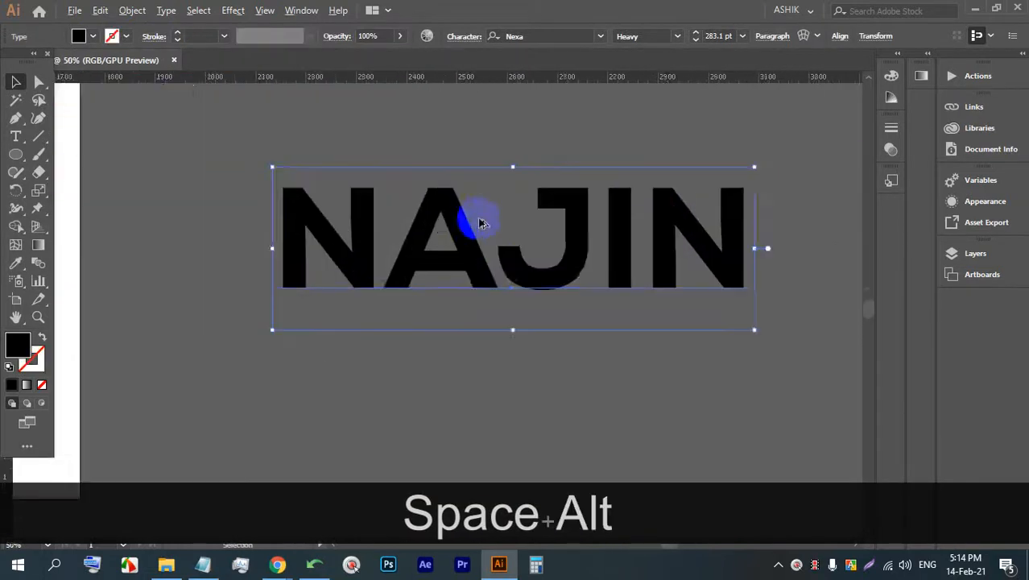
{"action": "scroll", "coordinate": [377, 166], "scroll_direction": "down", "scroll_amount": 1}
{"action": "left_click_drag", "start_coordinate": [374, 184], "coordinate": [410, 301]}
Add a 22 pt red stroke to the upper NAJIN and place the plain copy exactly on top of it
{"action": "left_click", "coordinate": [400, 236]}
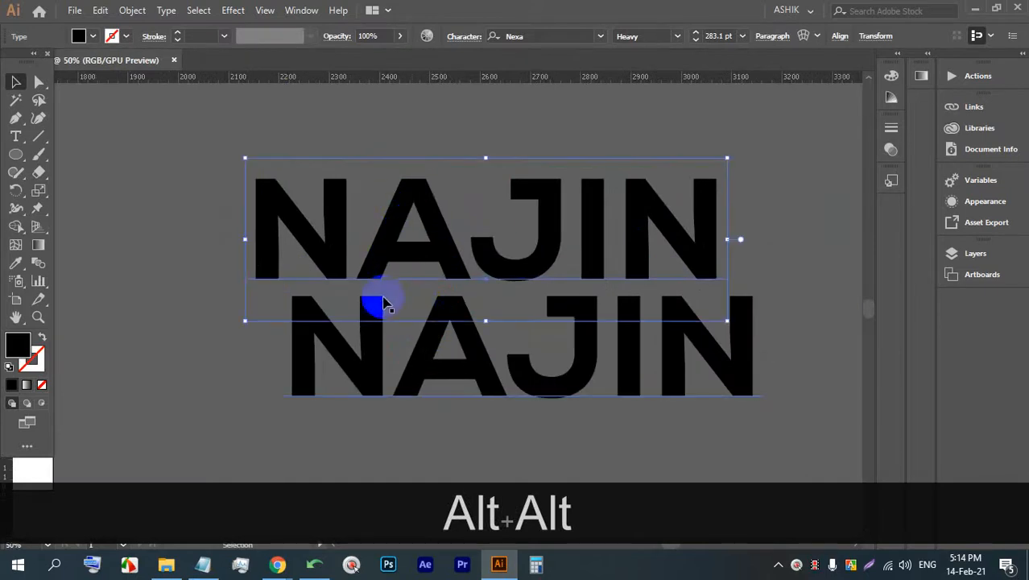
{"action": "left_click", "coordinate": [179, 33]}
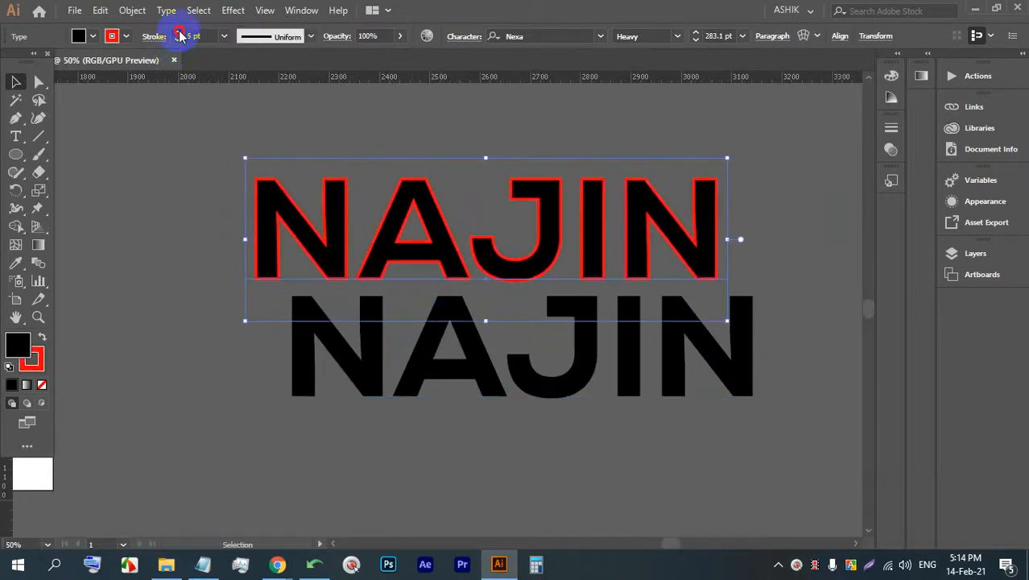
{"action": "left_click", "coordinate": [764, 184]}
{"action": "left_click_drag", "start_coordinate": [584, 371], "coordinate": [524, 257]}
{"action": "left_click", "coordinate": [517, 340]}
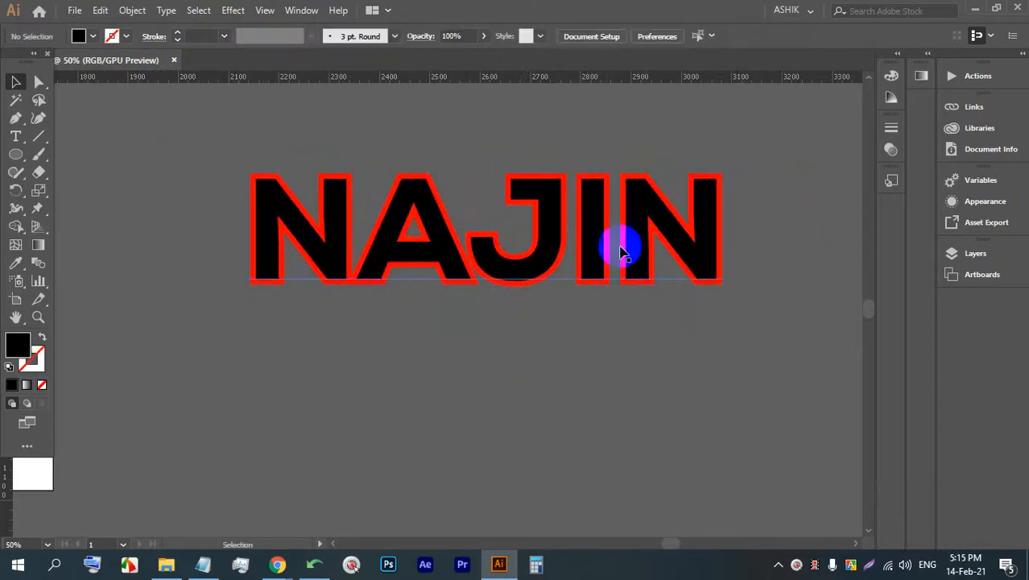
Increase the red stroke to 35 pt with the plain NAJIN moved aside, and realign the plain copy over the stroked text
{"action": "left_click_drag", "start_coordinate": [445, 258], "coordinate": [469, 420]}
{"action": "left_click", "coordinate": [405, 223]}
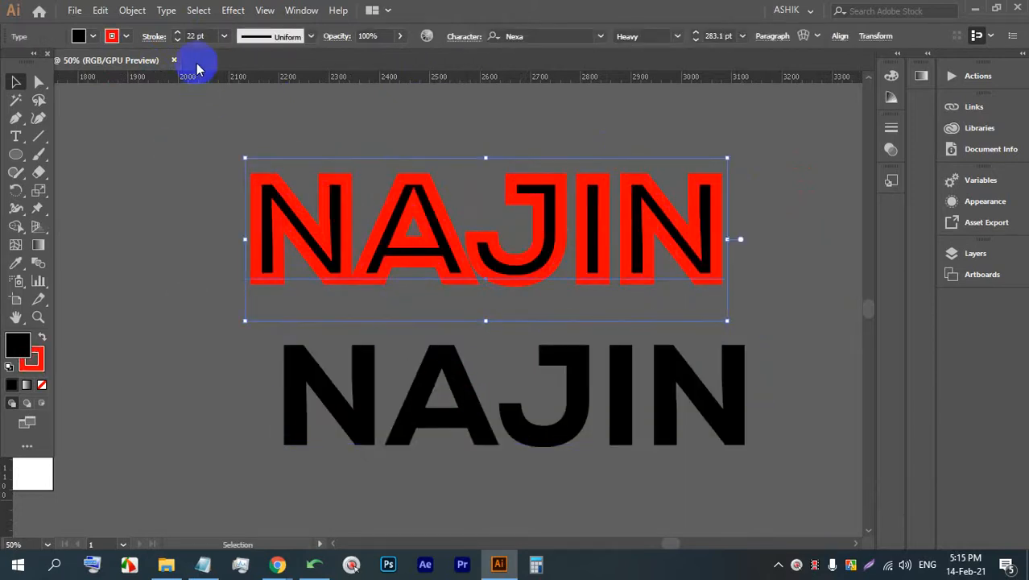
{"action": "left_click", "coordinate": [177, 36]}
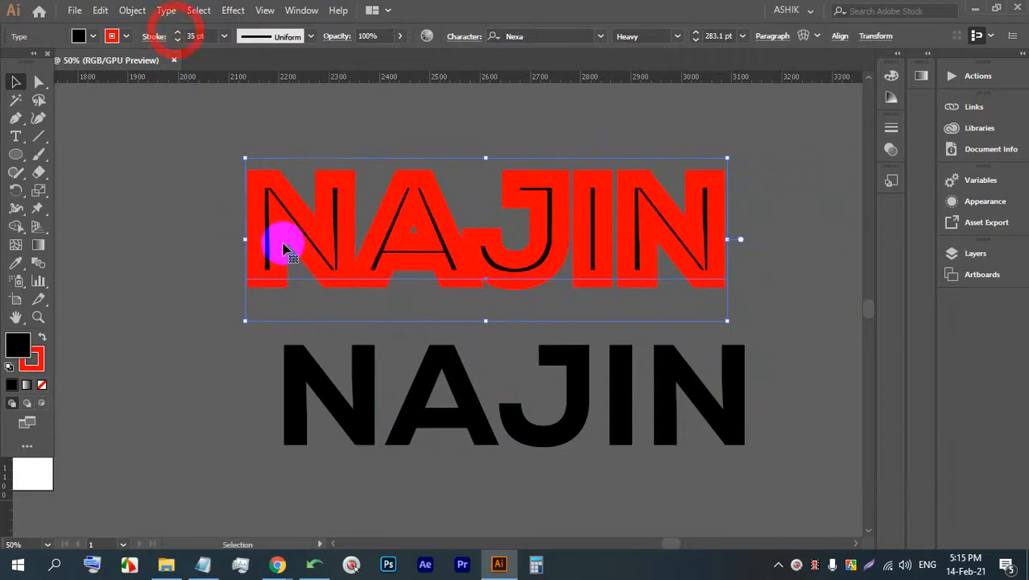
{"action": "left_click", "coordinate": [252, 355]}
{"action": "mouse_move", "coordinate": [368, 409]}
{"action": "left_mouse_down"}
{"action": "mouse_move", "coordinate": [388, 297]}
{"action": "mouse_move", "coordinate": [352, 248]}
{"action": "left_mouse_up"}
{"action": "left_click", "coordinate": [314, 117]}
{"action": "scroll", "coordinate": [426, 197], "scroll_direction": "up", "scroll_amount": 1, "text": "alt"}
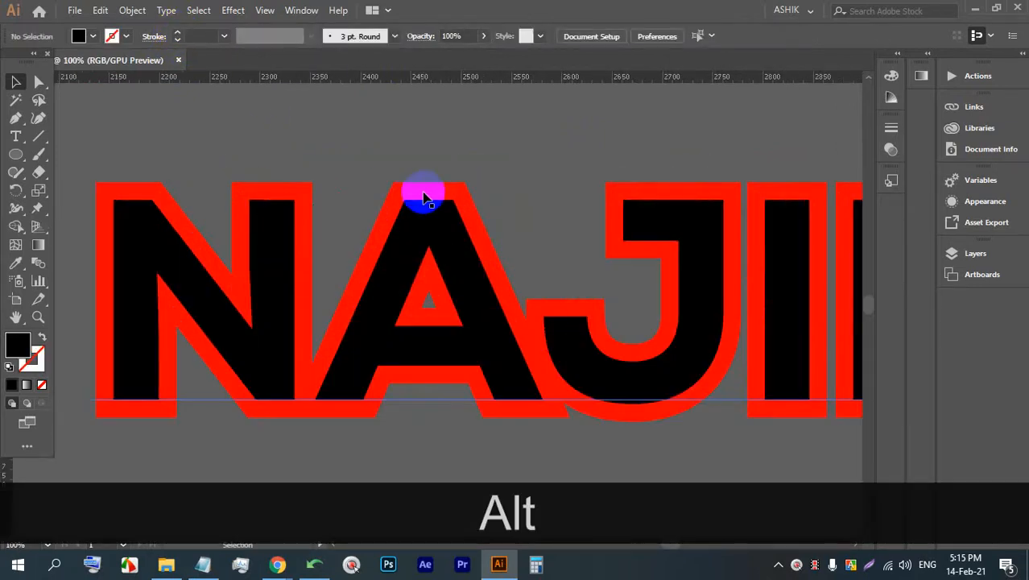
{"action": "scroll", "coordinate": [433, 207], "scroll_direction": "down", "scroll_amount": 2, "text": "alt"}
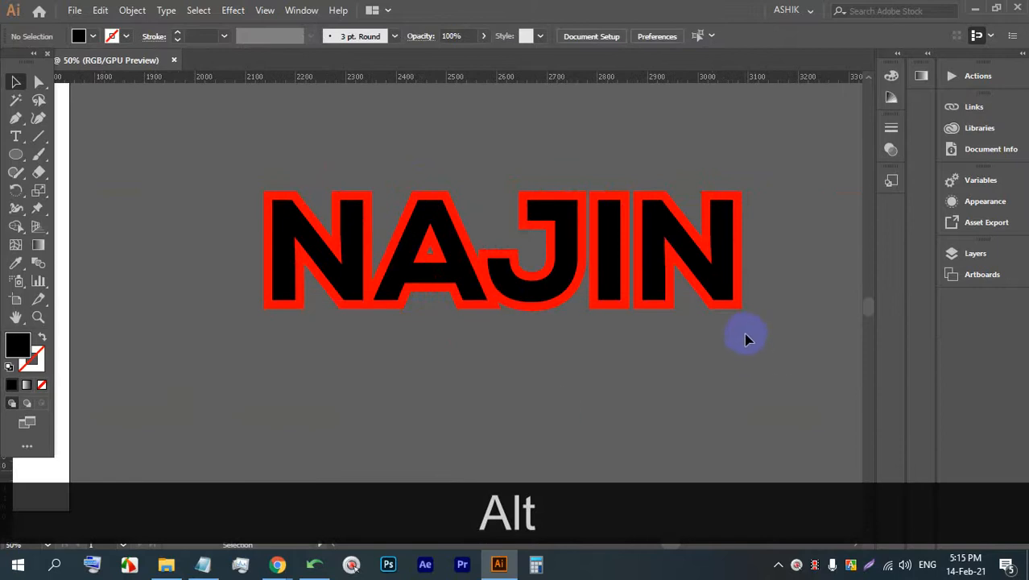
Duplicate the plain NAJIN below the red-stroked text and delete the plain copy that was covering it
{"action": "double_click", "coordinate": [734, 305]}
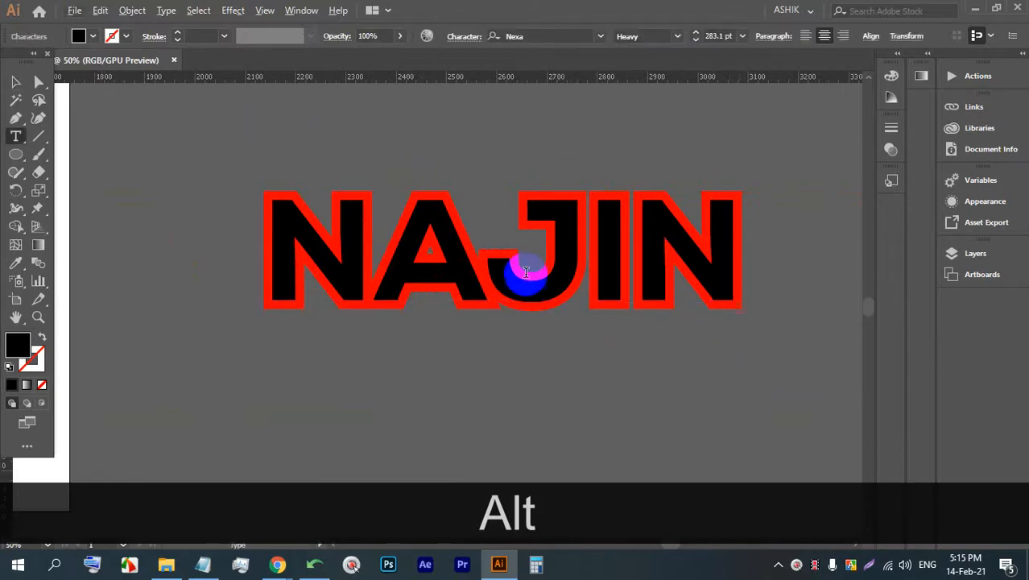
{"action": "left_click", "coordinate": [15, 81]}
{"action": "left_click_drag", "start_coordinate": [698, 311], "coordinate": [722, 410], "text": "alt"}
{"action": "left_click", "coordinate": [684, 232]}
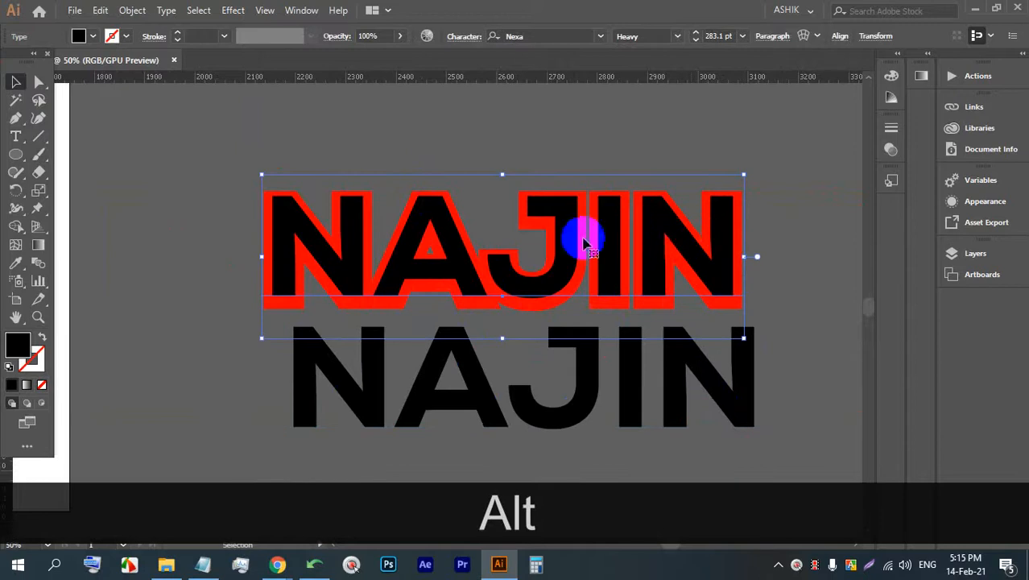
{"action": "mouse_move", "coordinate": [587, 254]}
{"action": "left_mouse_down", "text": "alt"}
{"action": "mouse_move", "coordinate": [650, 191]}
{"action": "mouse_move", "coordinate": [602, 218]}
{"action": "mouse_move", "coordinate": [671, 181]}
{"action": "mouse_move", "coordinate": [715, 212]}
{"action": "left_mouse_up", "text": "alt"}
{"action": "left_click", "coordinate": [380, 230]}
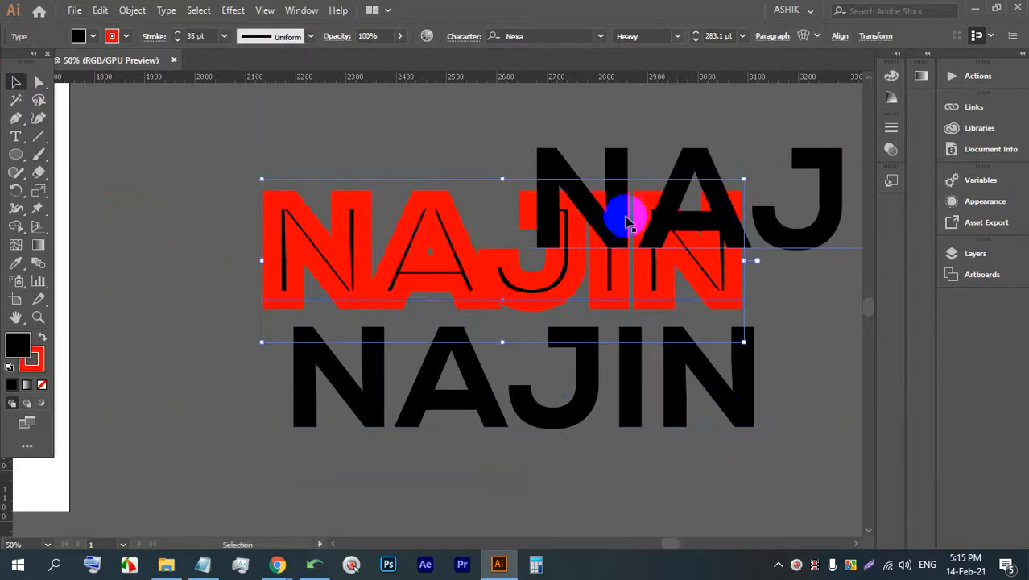
{"action": "left_click", "coordinate": [787, 213]}
{"action": "key", "text": "BackSpace"}
Duplicate the red-stroked NAJIN and place the copy slightly above the original
{"action": "left_click", "coordinate": [523, 242]}
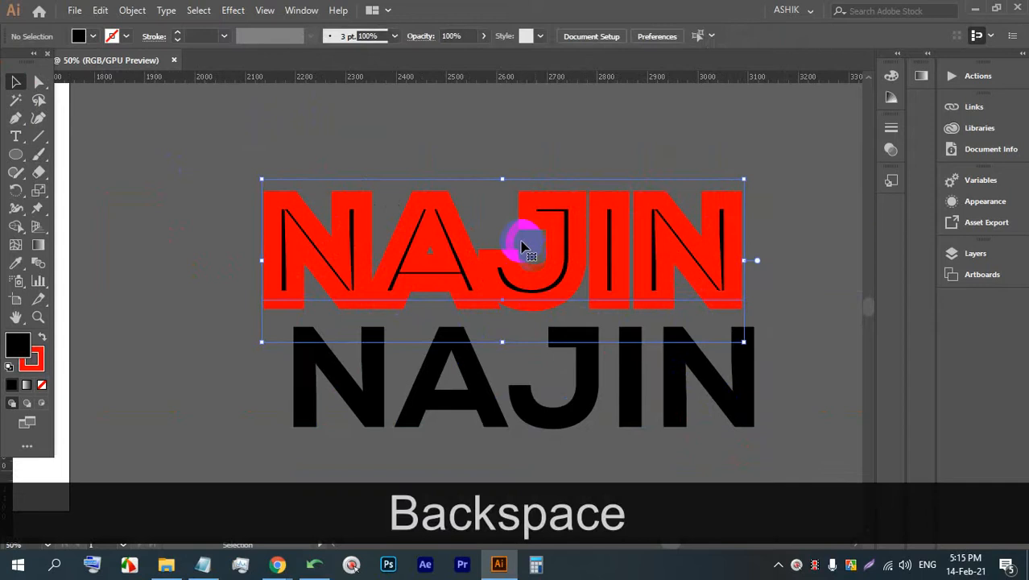
{"action": "left_click_drag", "start_coordinate": [507, 235], "coordinate": [504, 202], "text": "alt"}
{"action": "scroll", "coordinate": [326, 196], "scroll_direction": "up", "scroll_amount": 2}
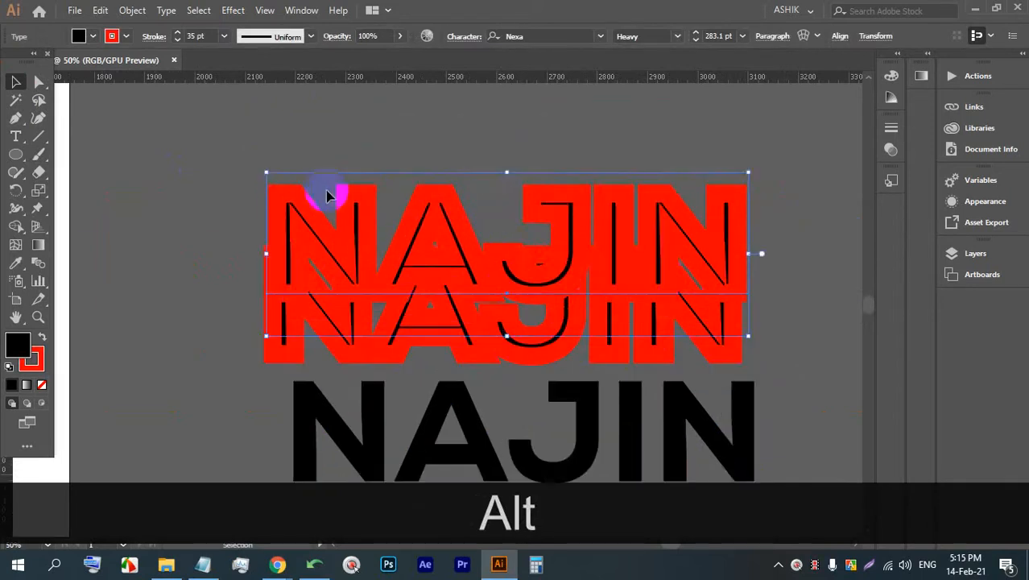
Set the upper NAJIN duplicate's stroke to white with a weight of 50 pt
{"action": "left_click", "coordinate": [126, 38]}
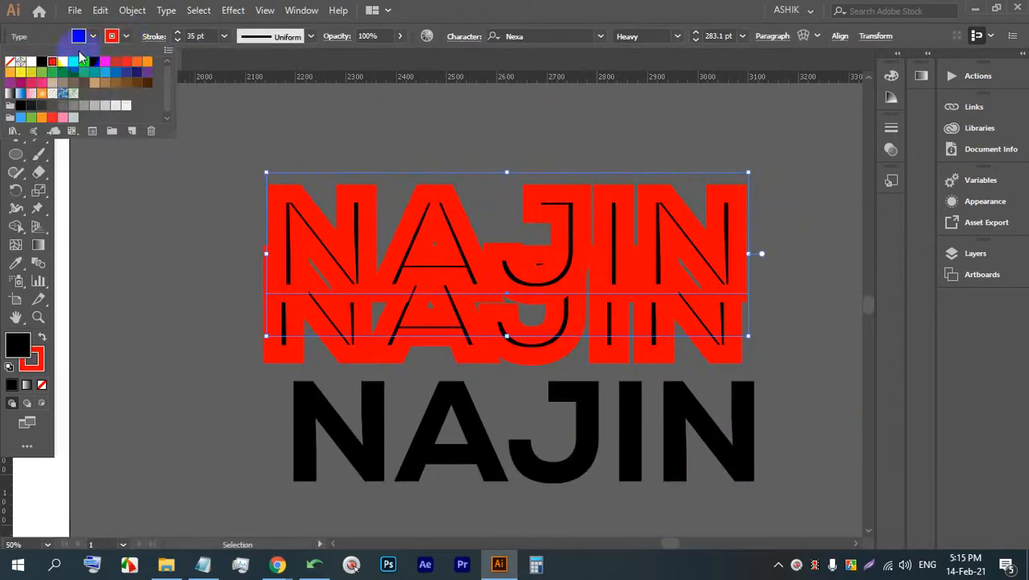
{"action": "left_click", "coordinate": [33, 62]}
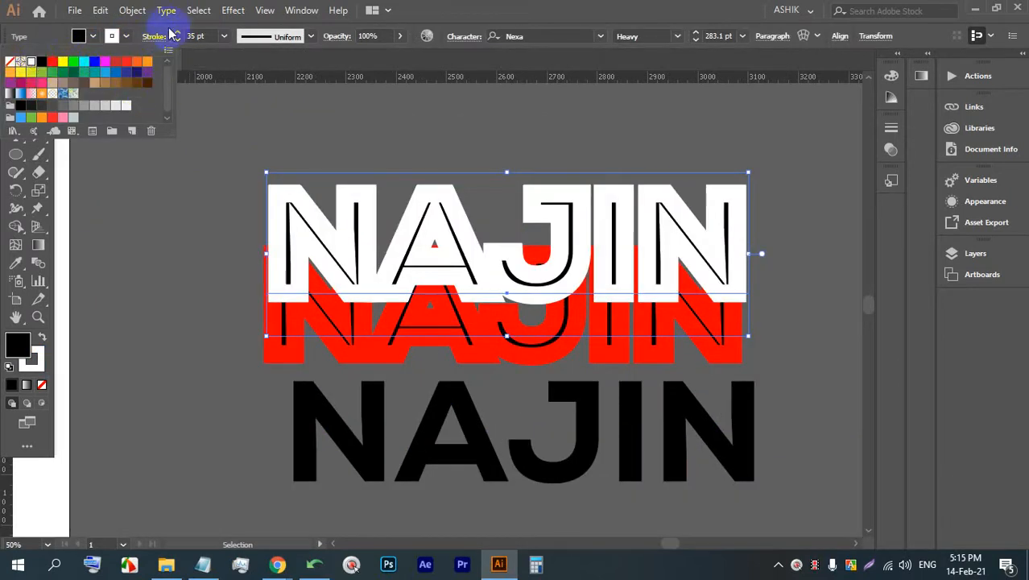
{"action": "left_click", "coordinate": [174, 35]}
{"action": "left_click", "coordinate": [175, 34]}
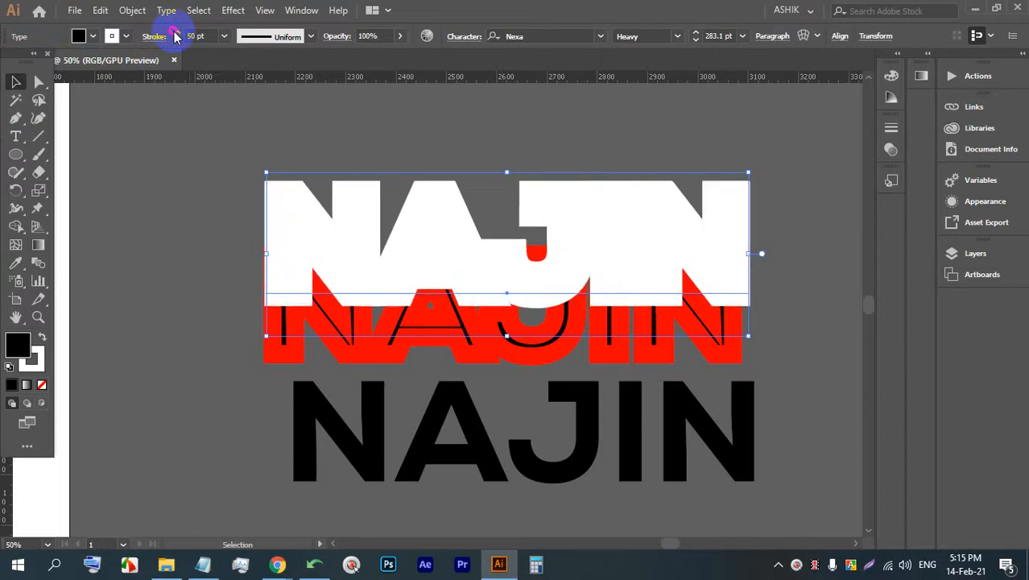
Position the white-stroked NAJIN over the red one and send it backward behind the red text
{"action": "left_click_drag", "start_coordinate": [455, 207], "coordinate": [482, 259]}
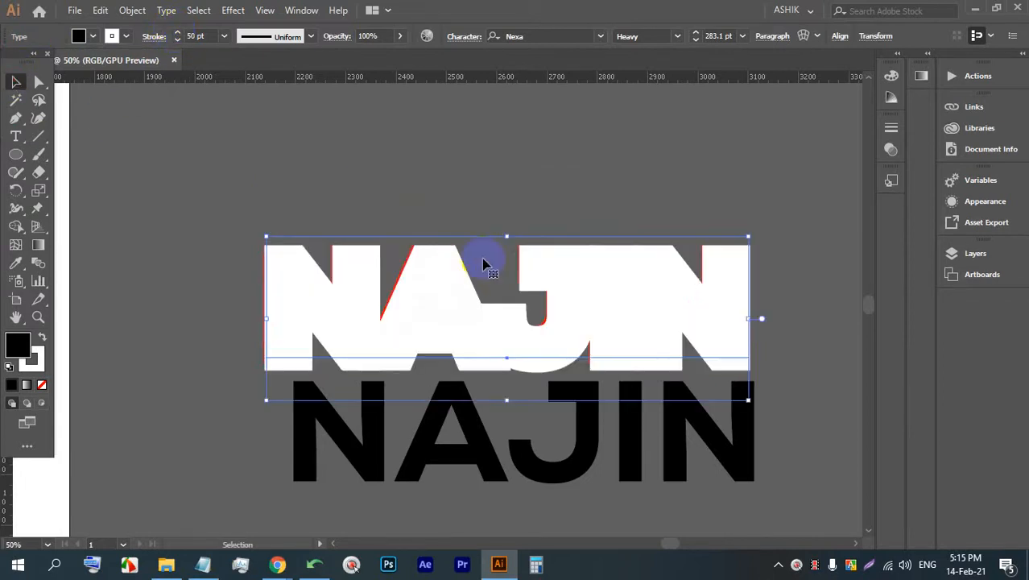
{"action": "key", "text": "ctrl"}
{"action": "key", "text": "ctrl+bracketleft"}
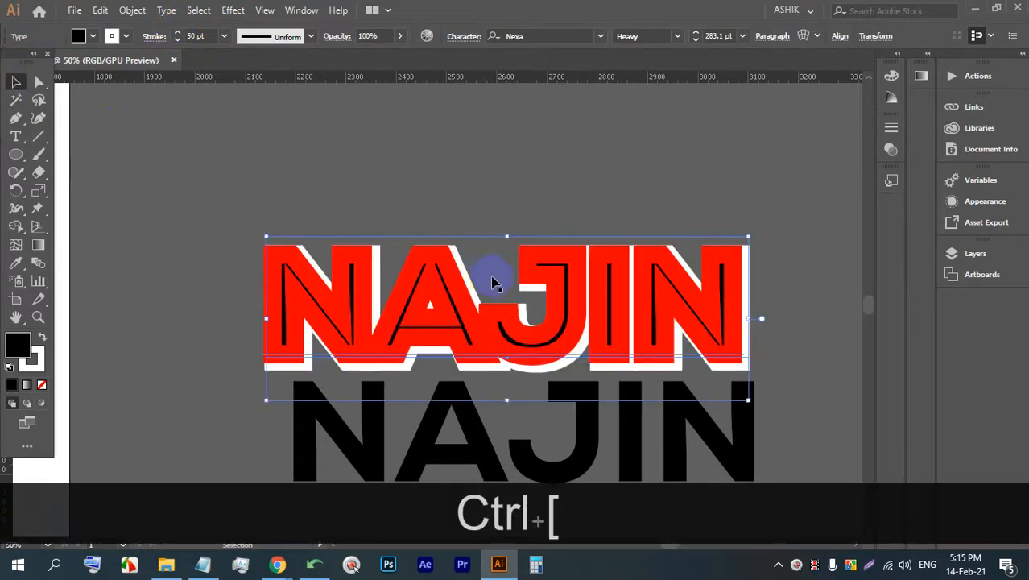
Stack the red-outlined NAJIN and the plain black NAJIN over the white-outlined copy and align them on one another
{"action": "mouse_move", "coordinate": [567, 304]}
{"action": "left_mouse_down"}
{"action": "mouse_move", "coordinate": [582, 308]}
{"action": "mouse_move", "coordinate": [569, 314]}
{"action": "left_mouse_up"}
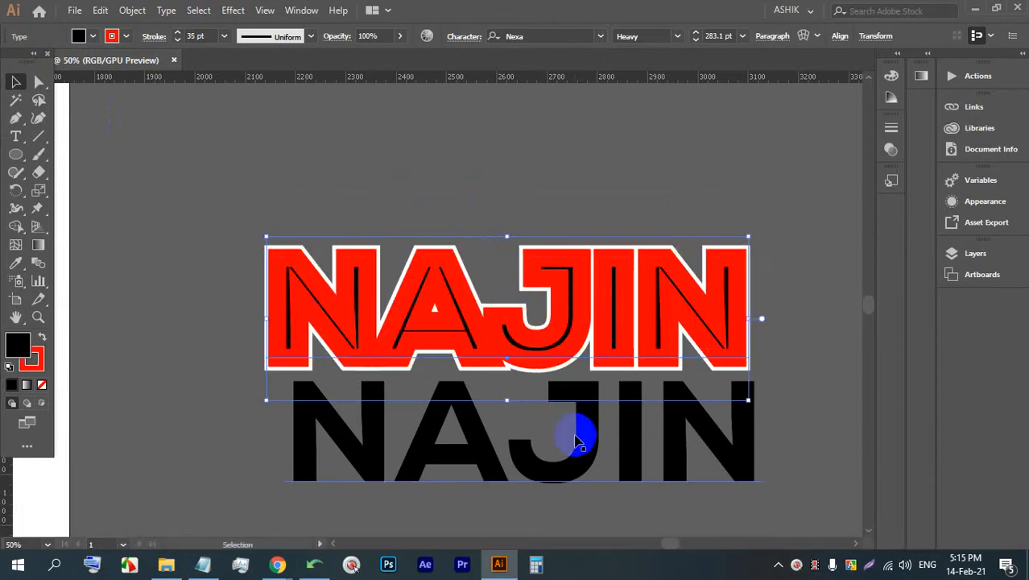
{"action": "left_click_drag", "start_coordinate": [588, 449], "coordinate": [578, 334]}
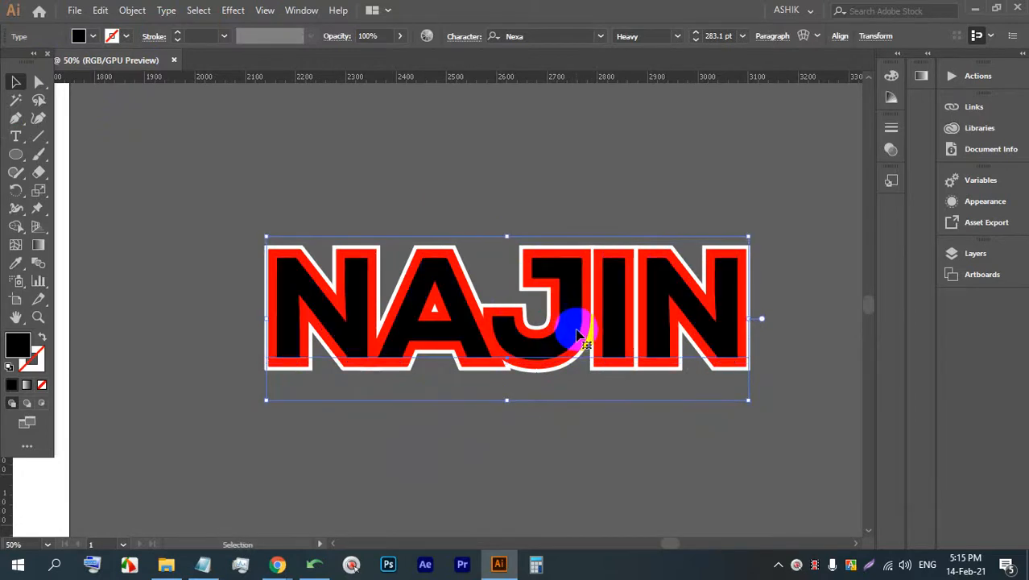
{"action": "left_click", "coordinate": [792, 339]}
{"action": "left_click", "coordinate": [432, 234]}
{"action": "left_click", "coordinate": [639, 36]}
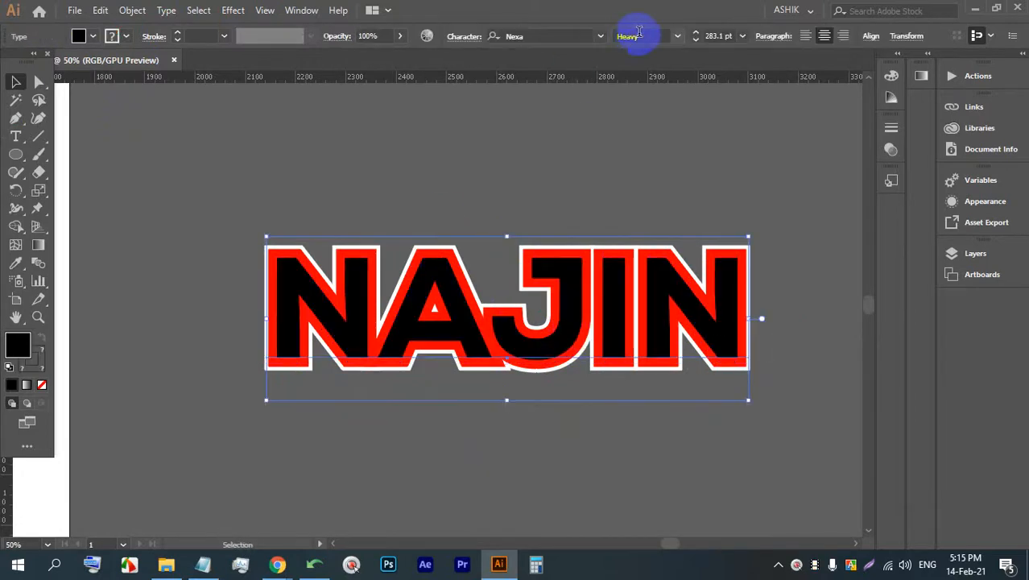
{"action": "left_click", "coordinate": [872, 36]}
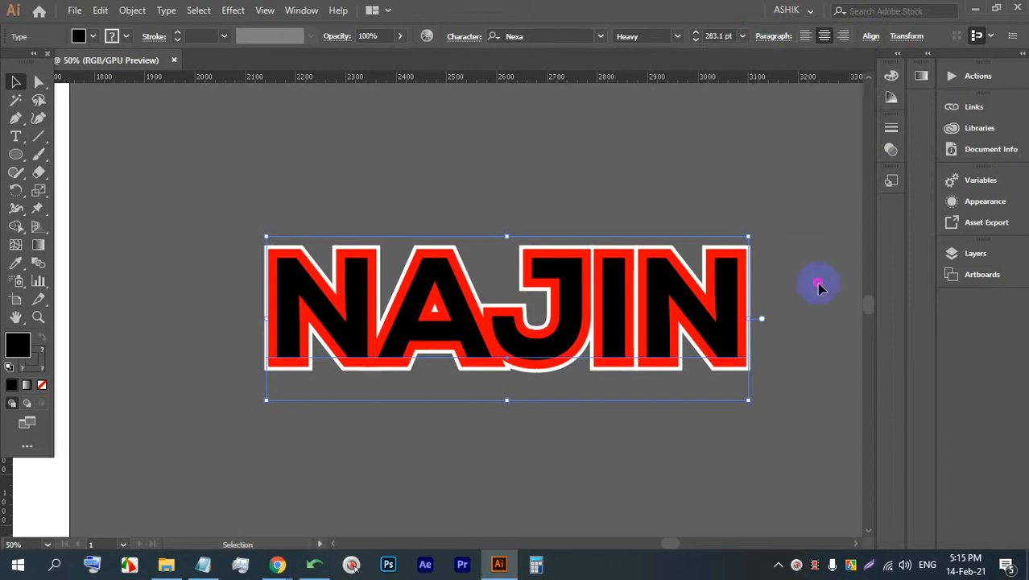
Duplicate the layered NAJIN lettering directly below the original
{"action": "scroll", "coordinate": [265, 317], "scroll_direction": "up", "scroll_amount": 2}
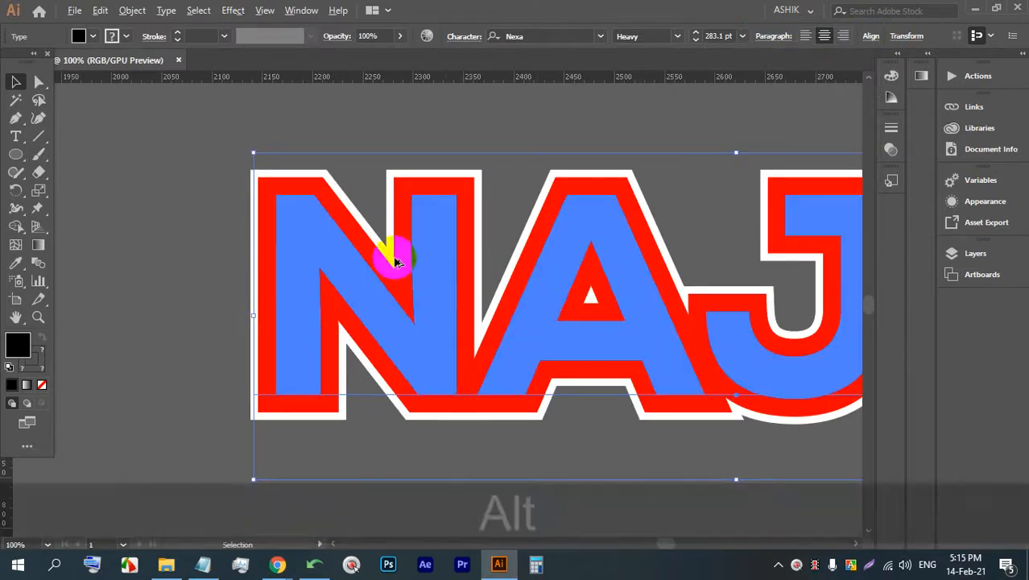
{"action": "scroll", "coordinate": [394, 259], "scroll_direction": "down", "scroll_amount": 2}
{"action": "left_click_drag", "start_coordinate": [471, 272], "coordinate": [463, 386]}
{"action": "scroll", "coordinate": [443, 326], "scroll_direction": "down", "scroll_amount": 2}
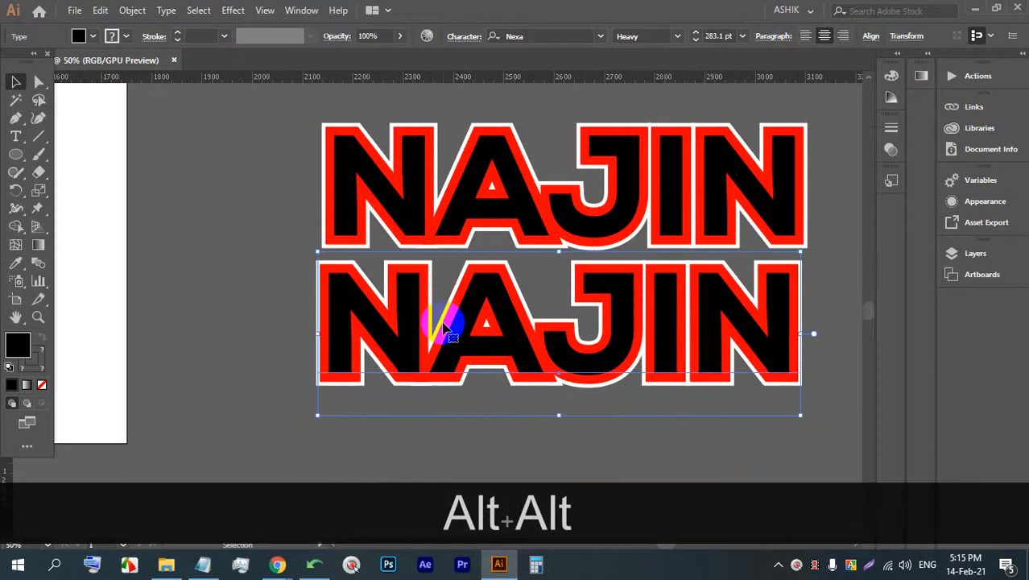
{"action": "scroll", "coordinate": [403, 233], "scroll_direction": "down", "scroll_amount": 1}
Move the plain black lettering off the duplicated stack, down and to the right
{"action": "left_click", "coordinate": [547, 376]}
{"action": "left_click", "coordinate": [535, 305]}
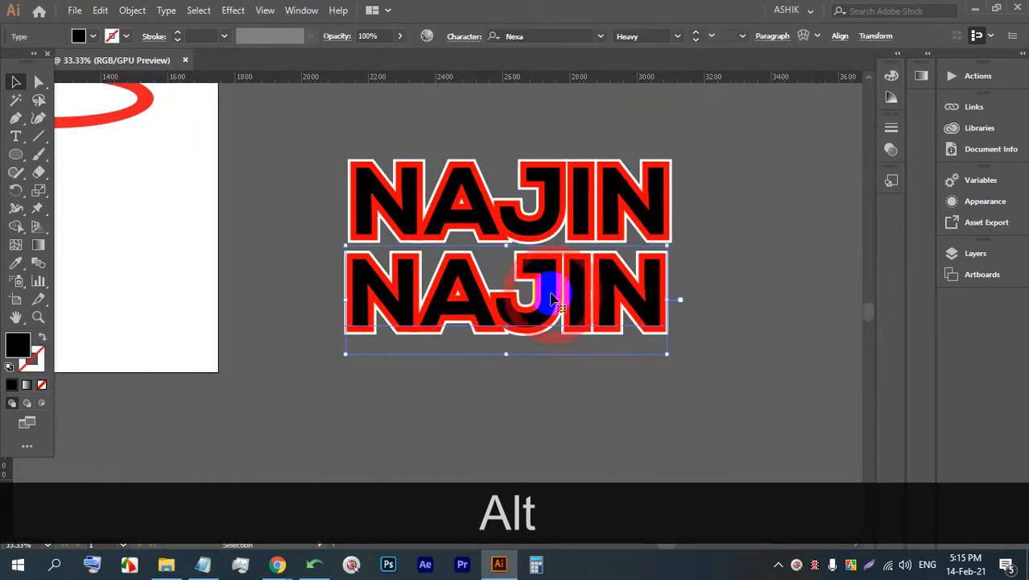
{"action": "left_click_drag", "start_coordinate": [550, 295], "coordinate": [647, 360]}
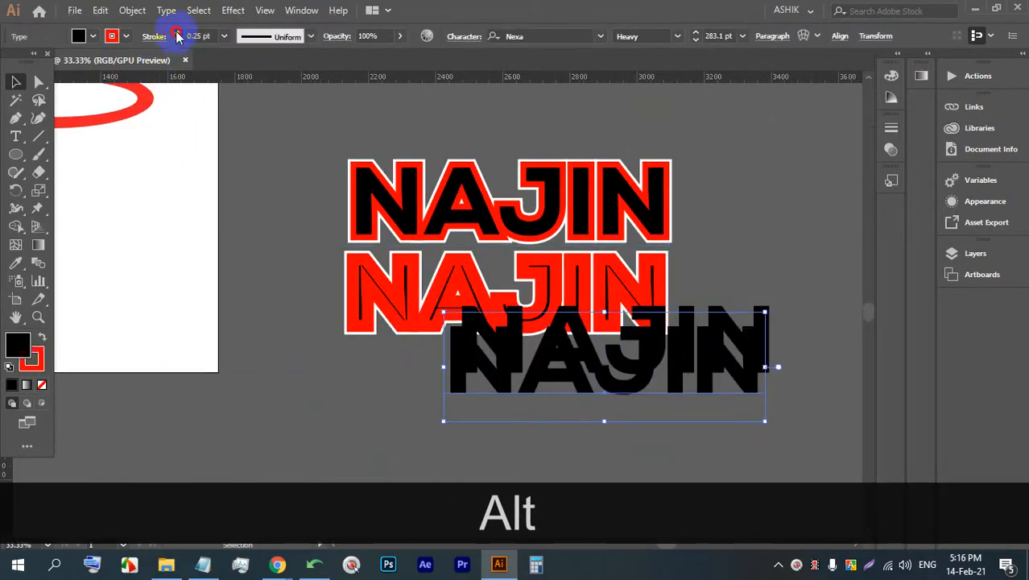
{"action": "left_click", "coordinate": [177, 35]}
{"action": "left_click", "coordinate": [178, 35]}
{"action": "left_click", "coordinate": [178, 35]}
{"action": "left_click", "coordinate": [177, 35]}
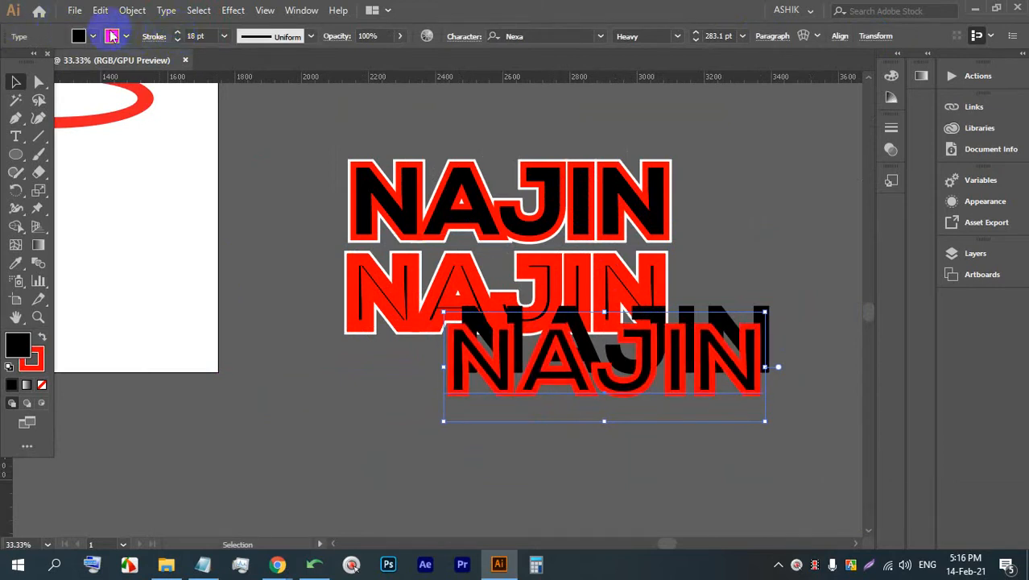
{"action": "left_click", "coordinate": [92, 37]}
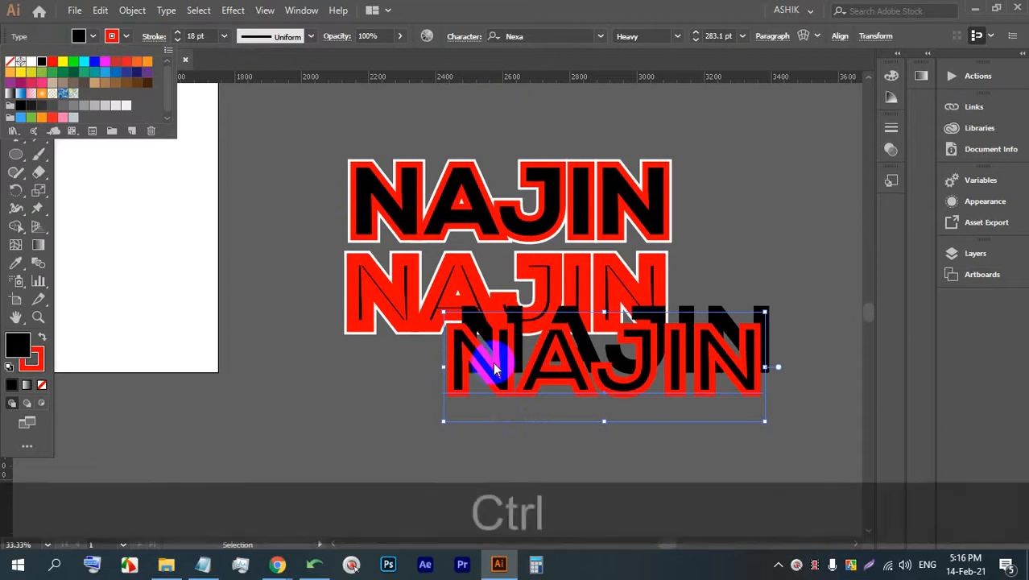
{"action": "key", "text": "ctrl+z"}
{"action": "key", "text": "ctrl+z"}
{"action": "key", "text": "ctrl+z"}
{"action": "key", "text": "ctrl+z"}
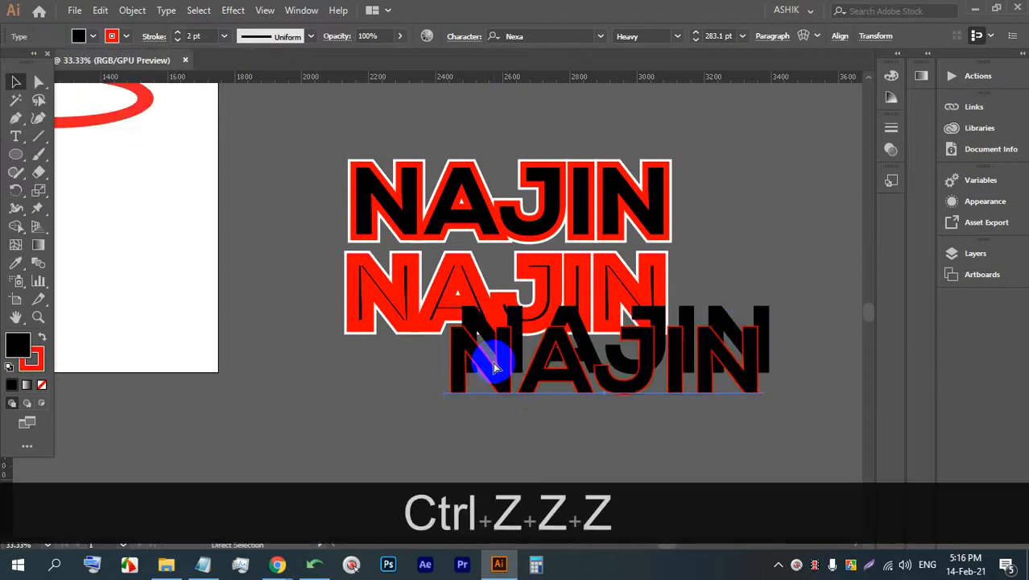
{"action": "key", "text": "ctrl+z"}
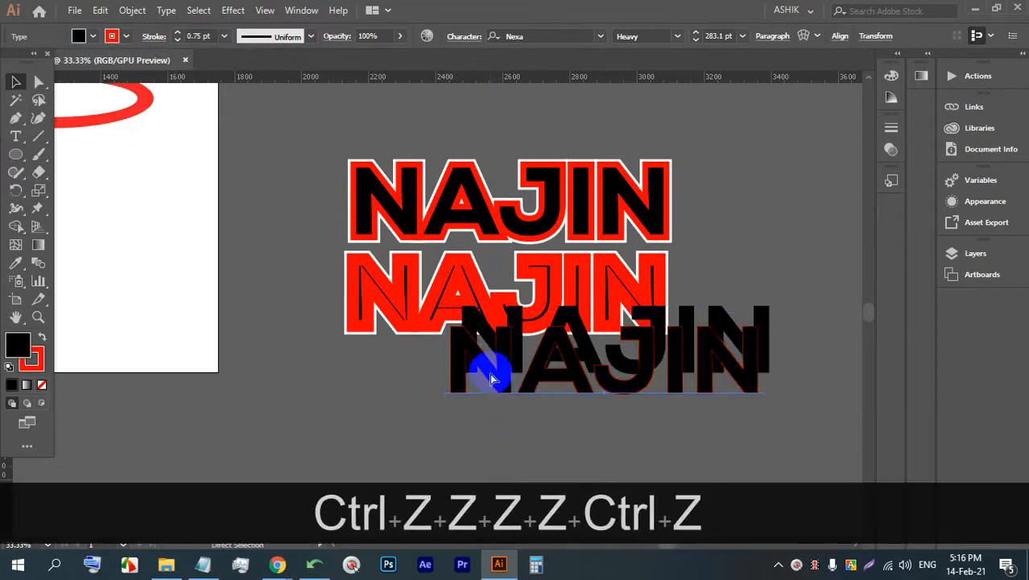
{"action": "key", "text": "ctrl+z"}
{"action": "key", "text": "ctrl+z"}
{"action": "key", "text": "ctrl+z"}
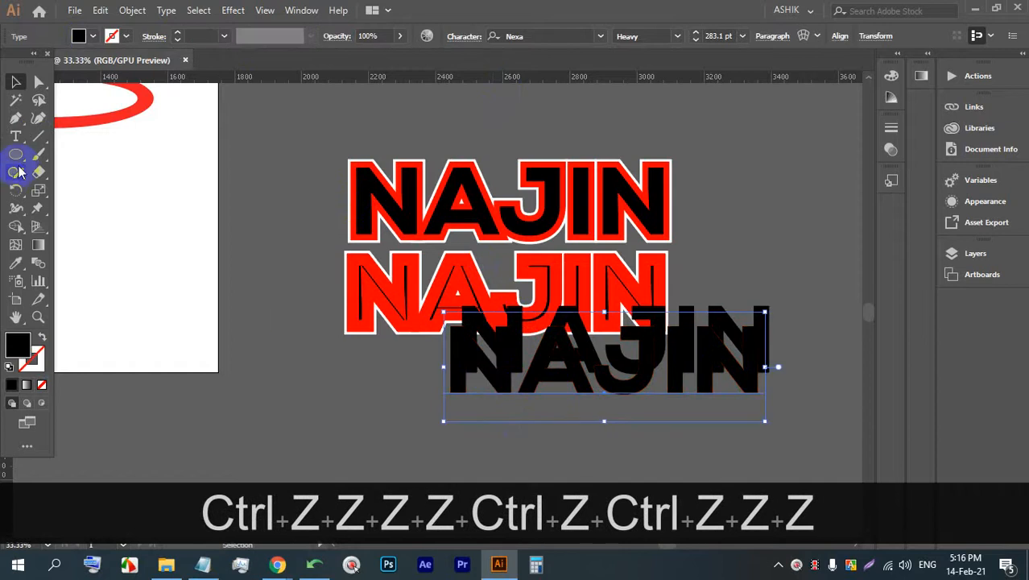
Move one plain black NAJIN to the empty area below the duplicated stack and fill it white
{"action": "left_click", "coordinate": [14, 83]}
{"action": "left_click_drag", "start_coordinate": [690, 356], "coordinate": [525, 390]}
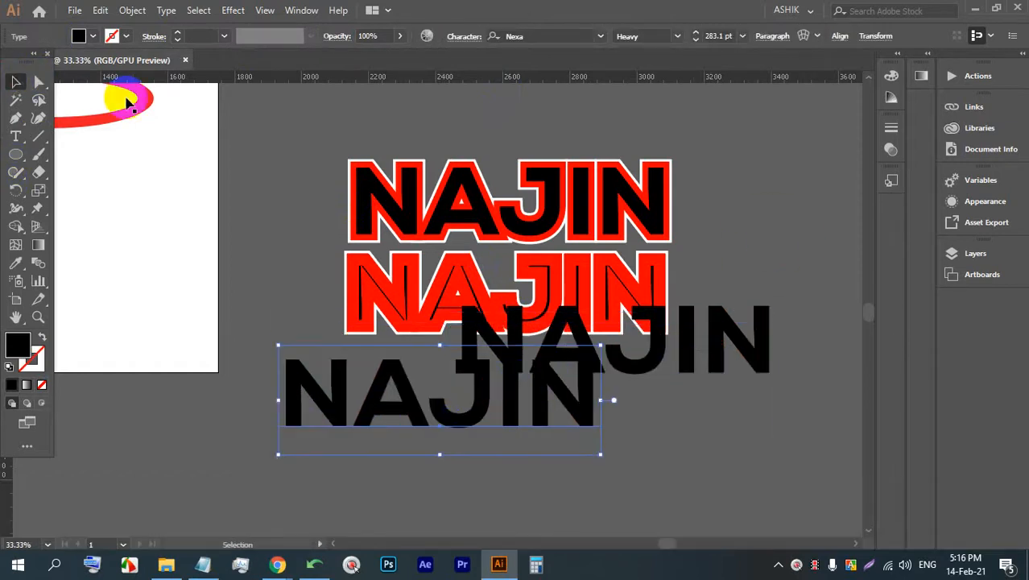
{"action": "left_click", "coordinate": [95, 38]}
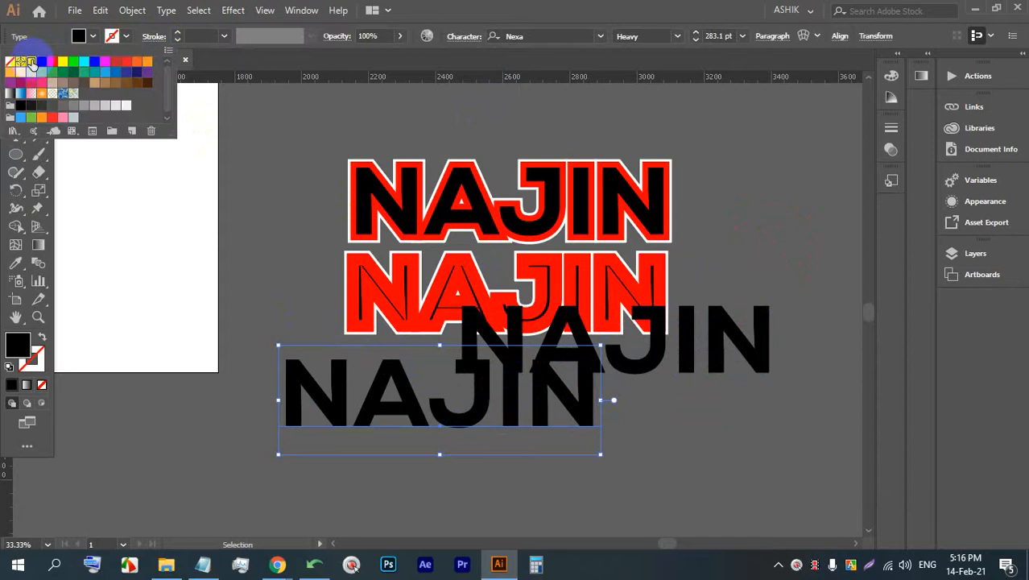
{"action": "left_click", "coordinate": [32, 63]}
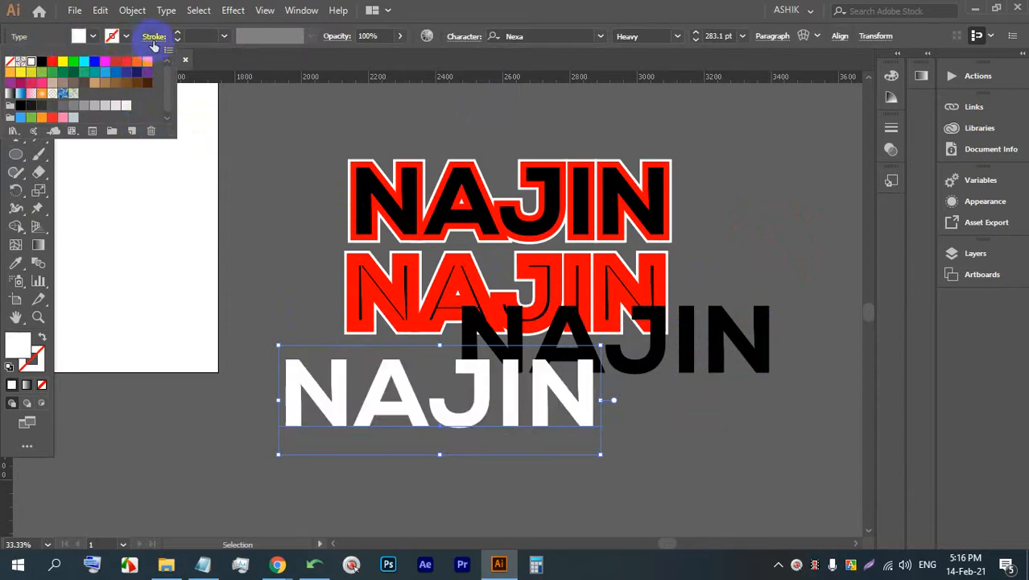
Give the white NAJIN lettering a 10 pt black stroke
{"action": "left_click", "coordinate": [179, 35]}
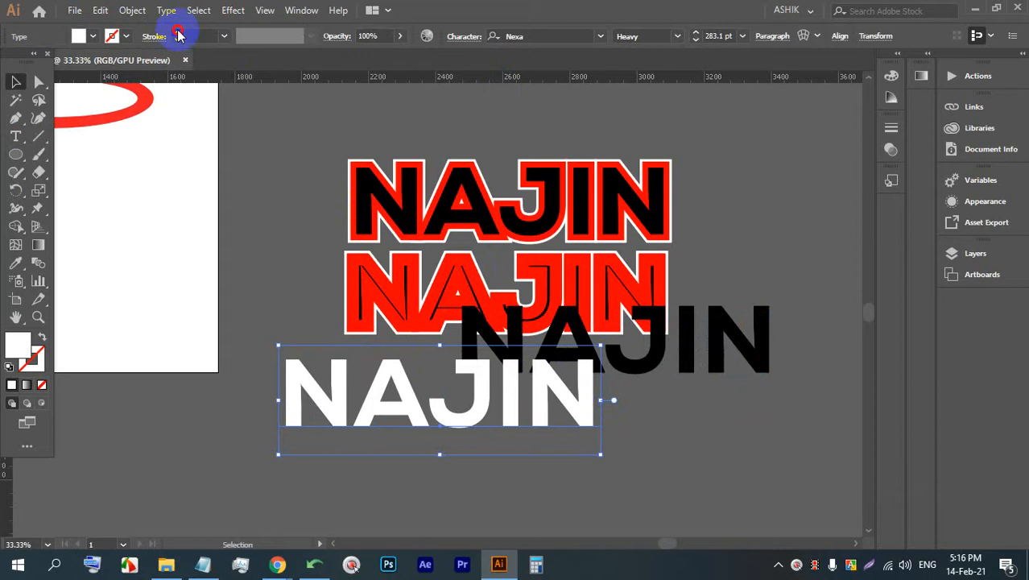
{"action": "left_click", "coordinate": [178, 33]}
{"action": "left_click", "coordinate": [179, 33]}
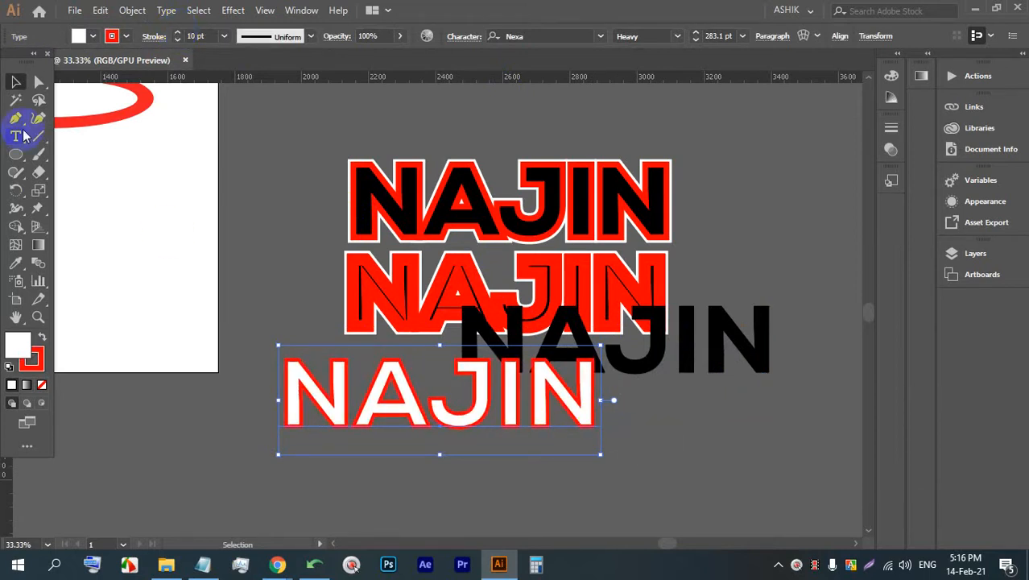
{"action": "left_click", "coordinate": [20, 100]}
{"action": "left_click", "coordinate": [121, 36]}
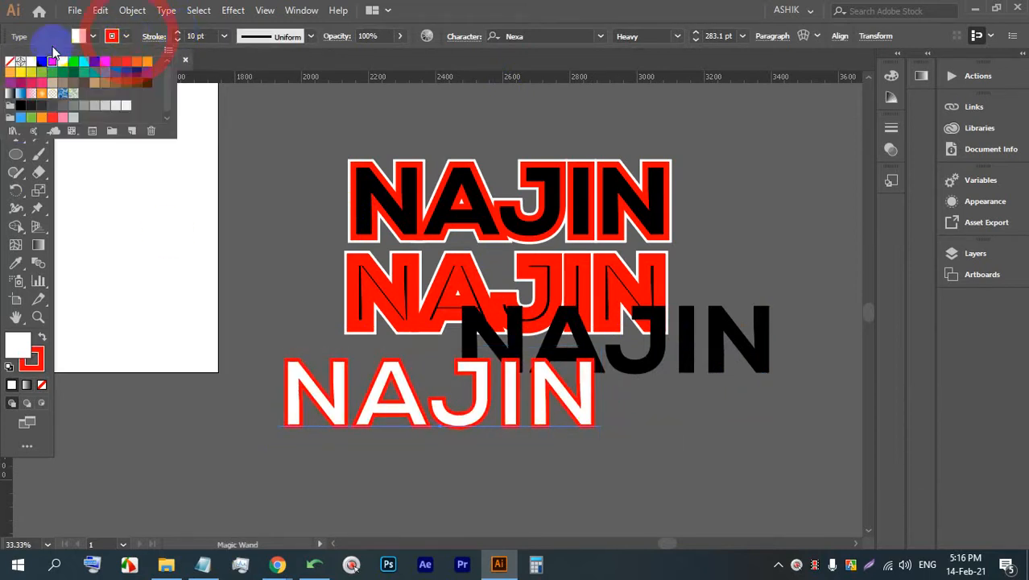
{"action": "left_click", "coordinate": [45, 64]}
Move the white NAJIN onto the red-outlined duplicate and align its layers into one stack
{"action": "left_click", "coordinate": [674, 450]}
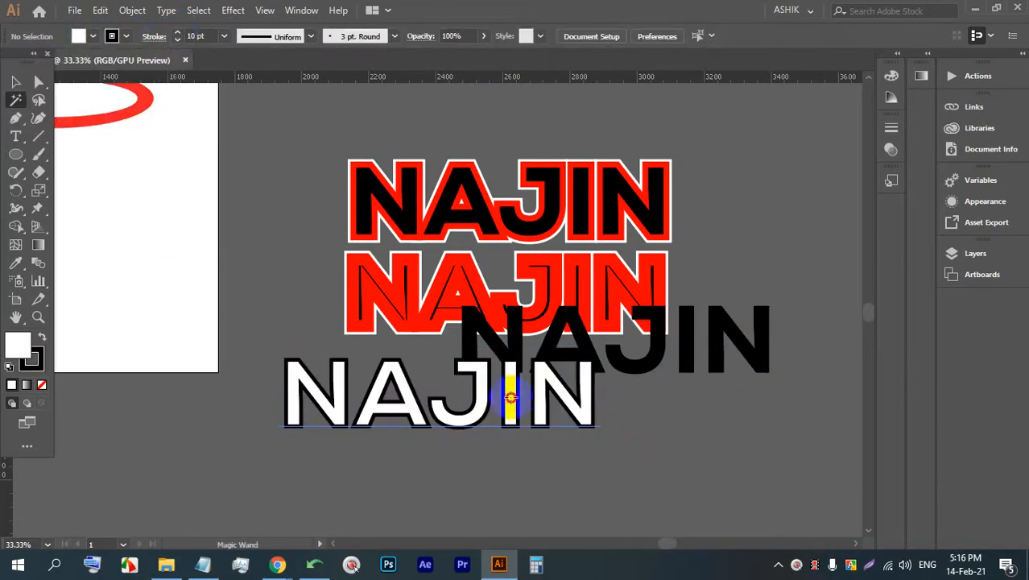
{"action": "left_click", "coordinate": [511, 396]}
{"action": "left_click", "coordinate": [16, 81]}
{"action": "left_click", "coordinate": [640, 374]}
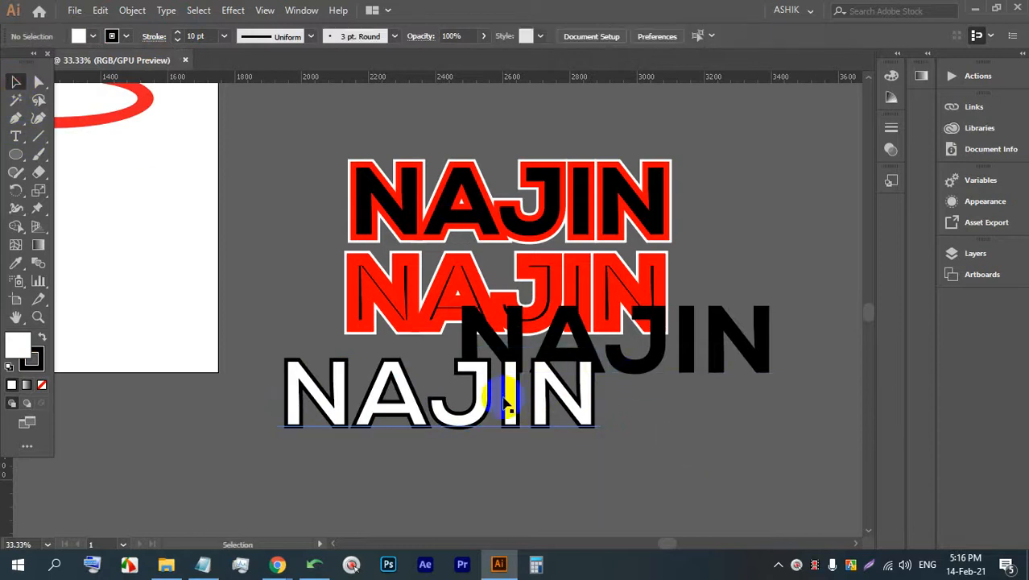
{"action": "left_click_drag", "start_coordinate": [505, 399], "coordinate": [576, 317]}
{"action": "left_click", "coordinate": [719, 432]}
{"action": "left_click", "coordinate": [658, 418]}
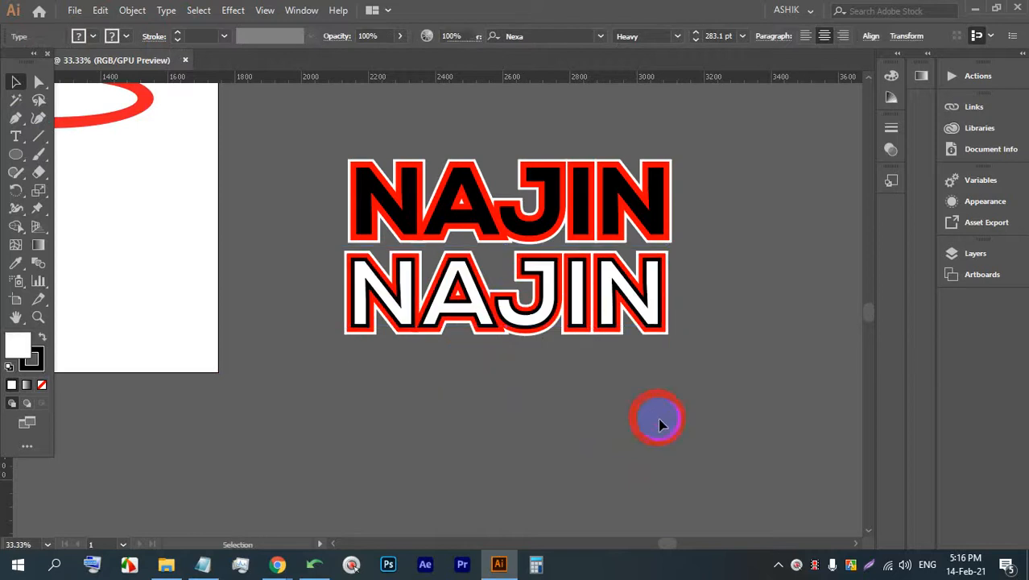
Examine the white, red and black outlines of the lower NAJIN lettering up close
{"action": "scroll", "coordinate": [317, 280], "scroll_direction": "up", "scroll_amount": 5}
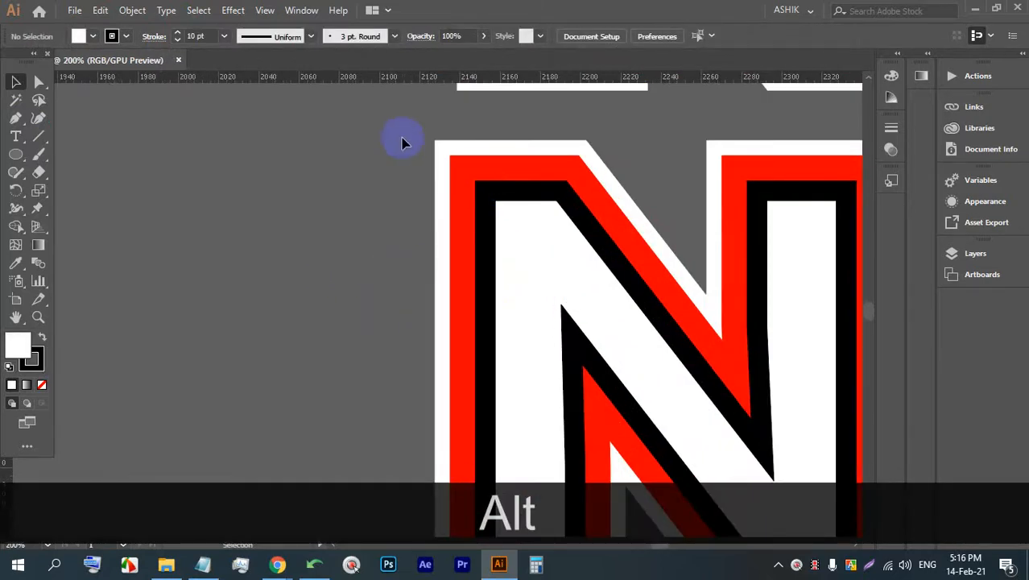
{"action": "scroll", "coordinate": [355, 176], "scroll_direction": "down", "scroll_amount": 3}
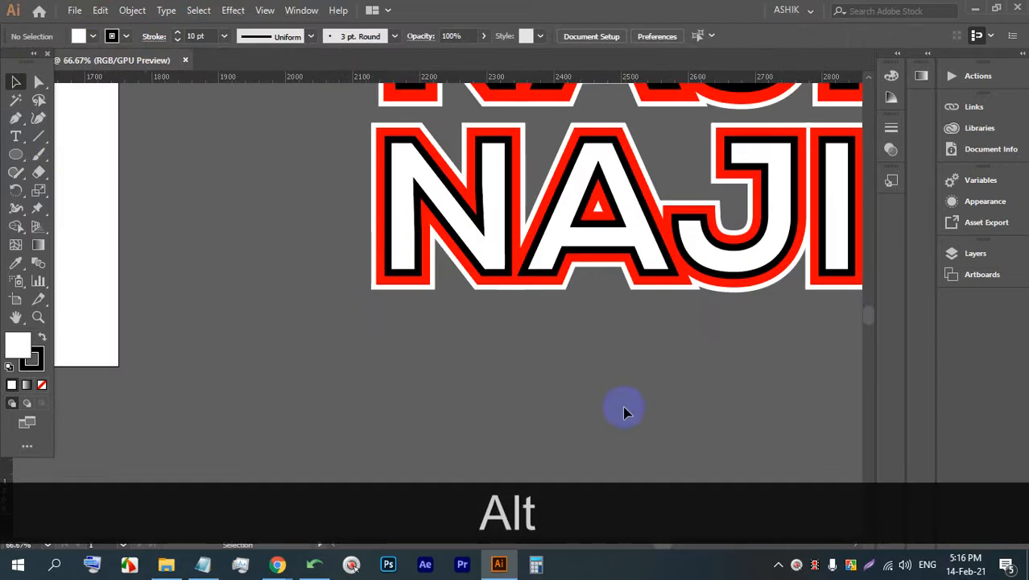
{"action": "left_click_drag", "start_coordinate": [625, 409], "coordinate": [350, 183]}
{"action": "left_click_drag", "start_coordinate": [606, 253], "coordinate": [368, 356]}
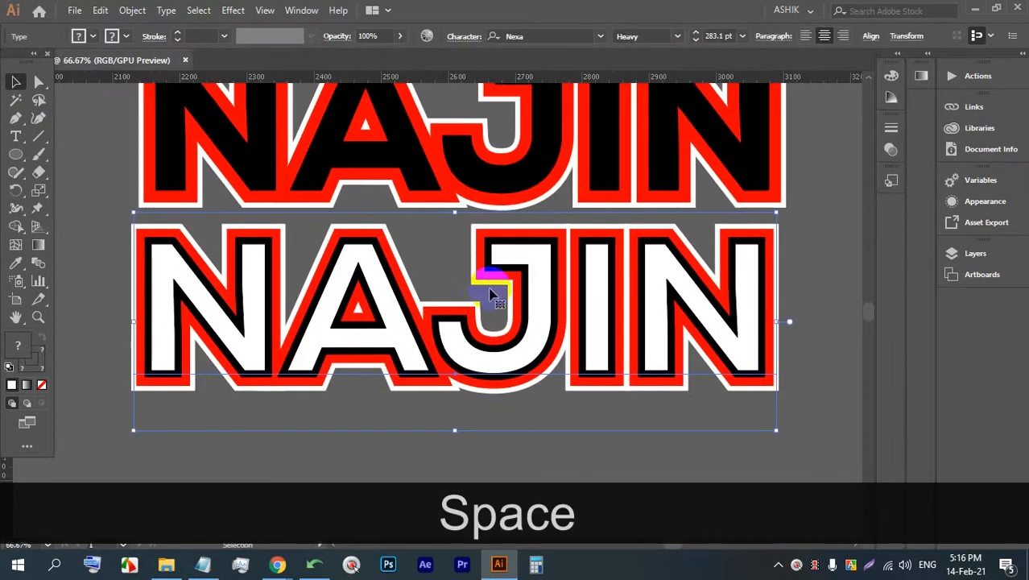
{"action": "left_click_drag", "start_coordinate": [368, 291], "coordinate": [368, 310]}
{"action": "scroll", "coordinate": [249, 317], "scroll_direction": "up", "scroll_amount": 1}
{"action": "scroll", "coordinate": [264, 299], "scroll_direction": "down", "scroll_amount": 1}
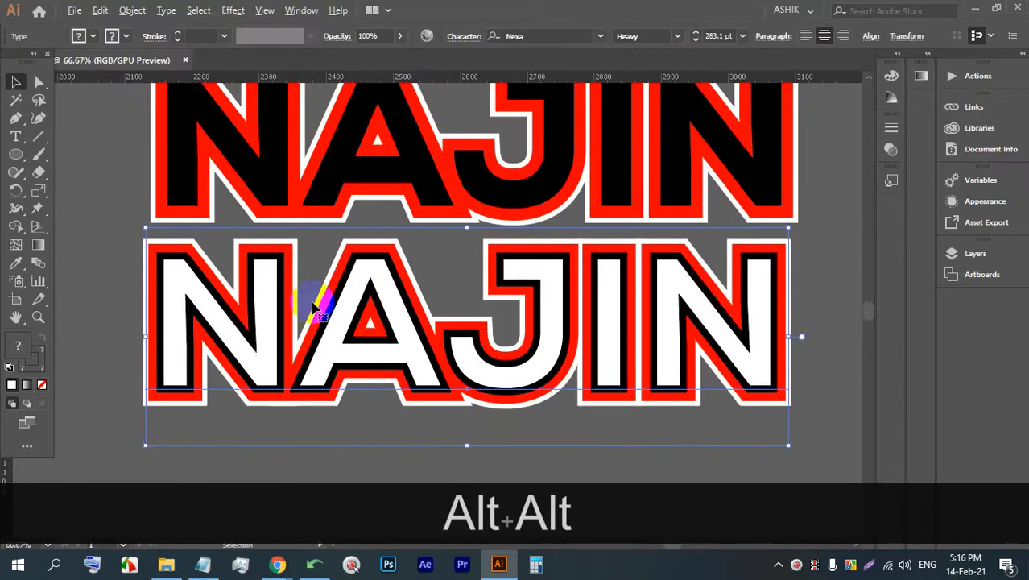
{"action": "left_click_drag", "start_coordinate": [455, 291], "coordinate": [470, 314]}
{"action": "scroll", "coordinate": [261, 405], "scroll_direction": "up", "scroll_amount": 1}
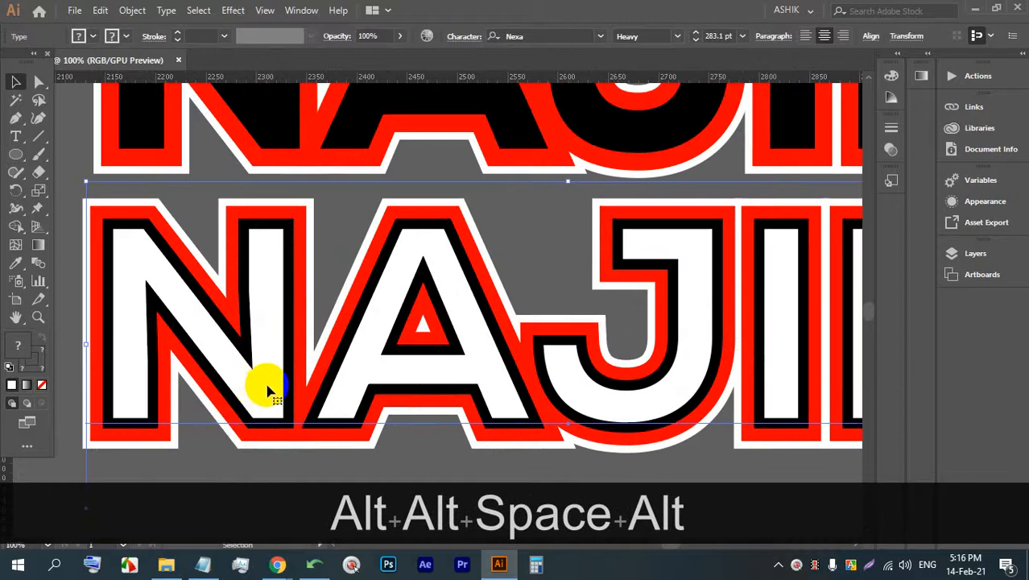
{"action": "scroll", "coordinate": [294, 385], "scroll_direction": "down", "scroll_amount": 1}
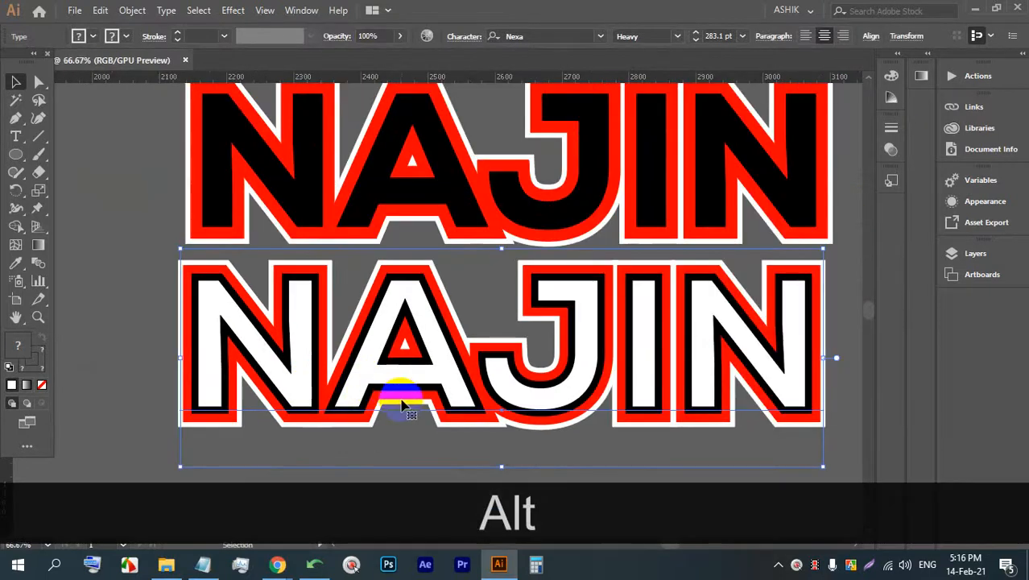
{"action": "key", "text": "space"}
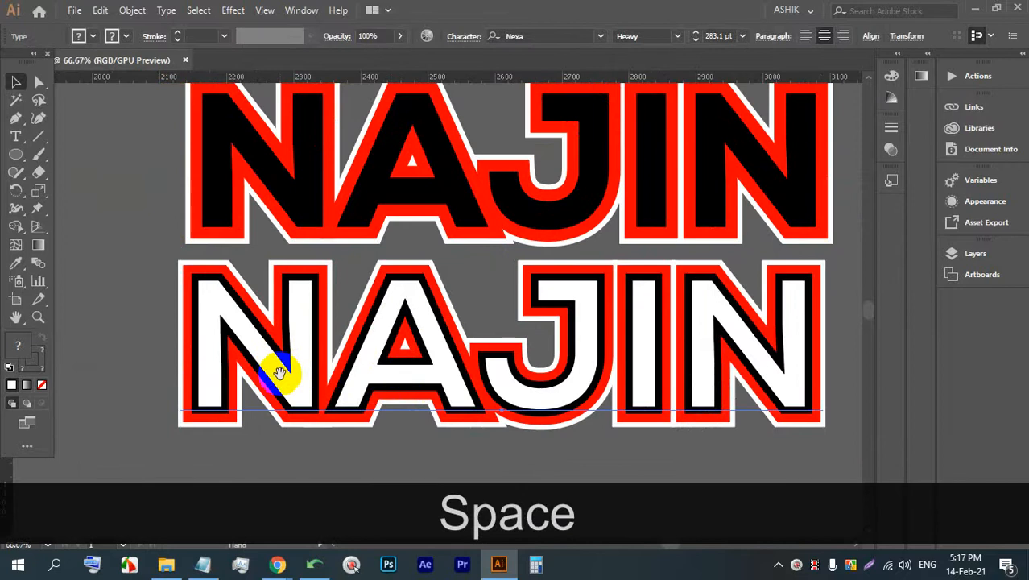
{"action": "scroll", "coordinate": [352, 341], "scroll_direction": "up", "scroll_amount": 2}
{"action": "scroll", "coordinate": [361, 329], "scroll_direction": "down", "scroll_amount": 7}
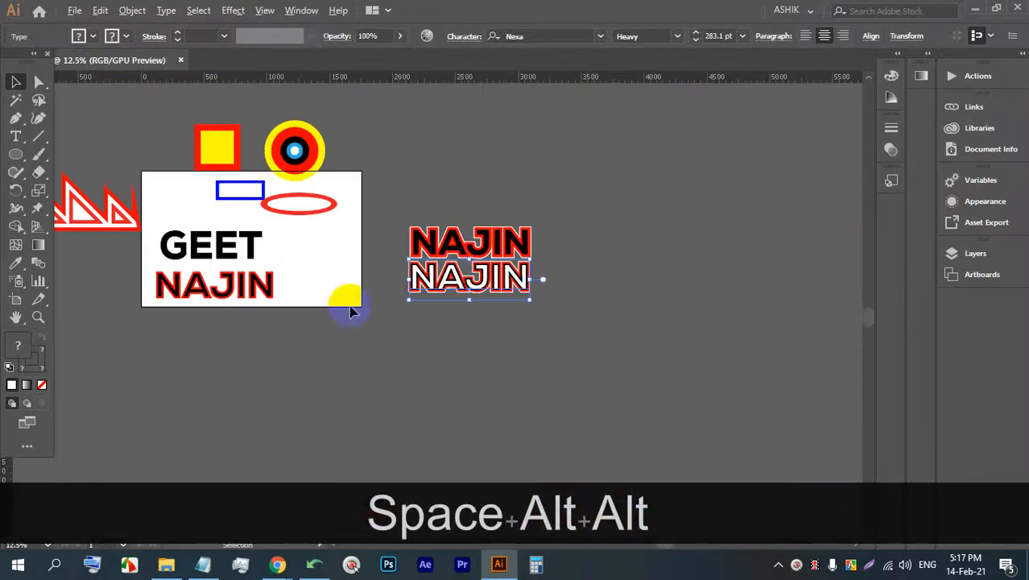
Apply Offset Path to the black GEET lettering with an offset of 10 px and preview enabled
{"action": "scroll", "coordinate": [149, 258], "scroll_direction": "up", "scroll_amount": 5}
{"action": "key", "text": "space"}
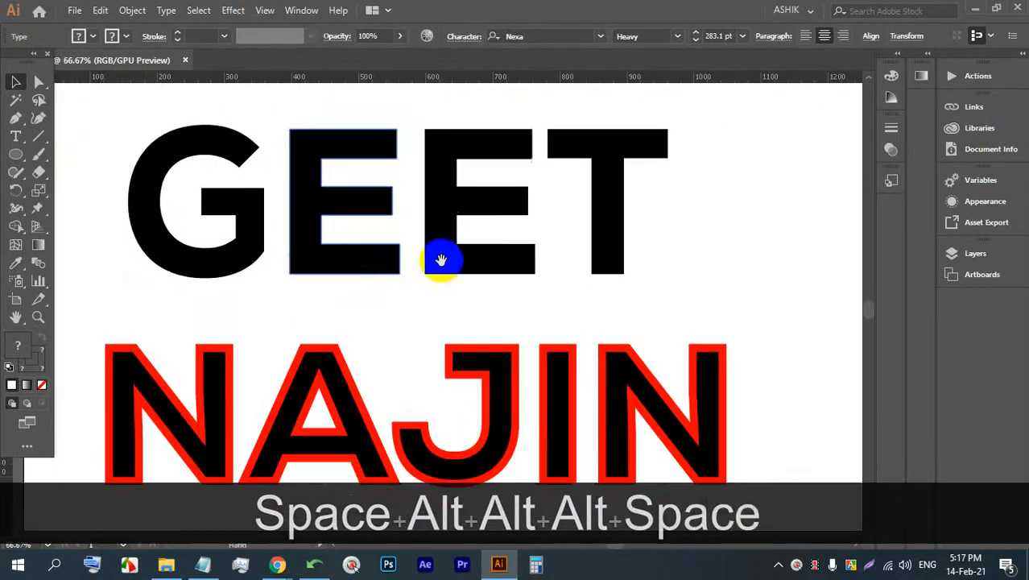
{"action": "left_click_drag", "start_coordinate": [440, 259], "coordinate": [509, 324]}
{"action": "left_click", "coordinate": [305, 230]}
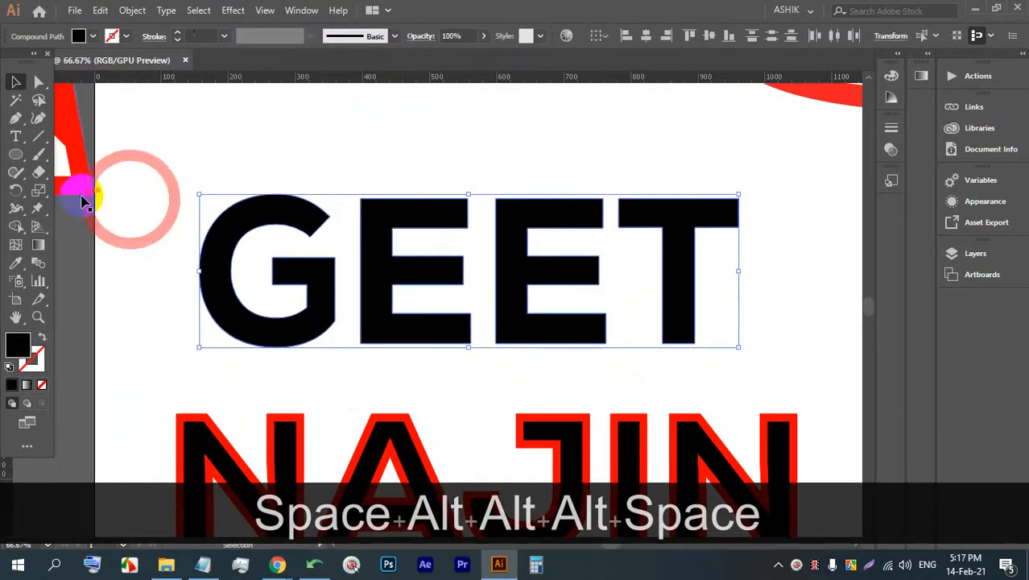
{"action": "left_click", "coordinate": [131, 10]}
{"action": "mouse_move", "coordinate": [165, 349]}
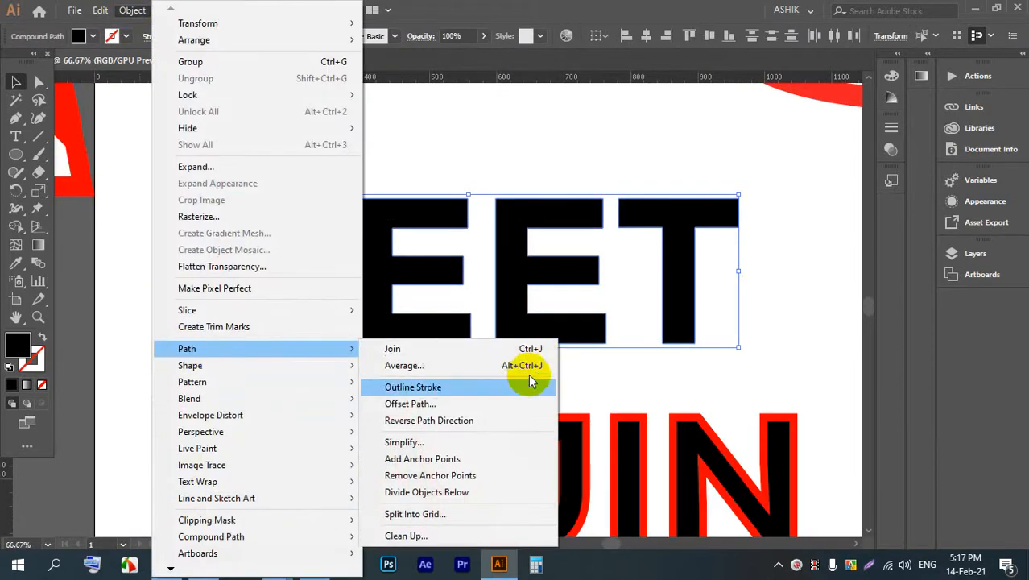
{"action": "left_click", "coordinate": [451, 403]}
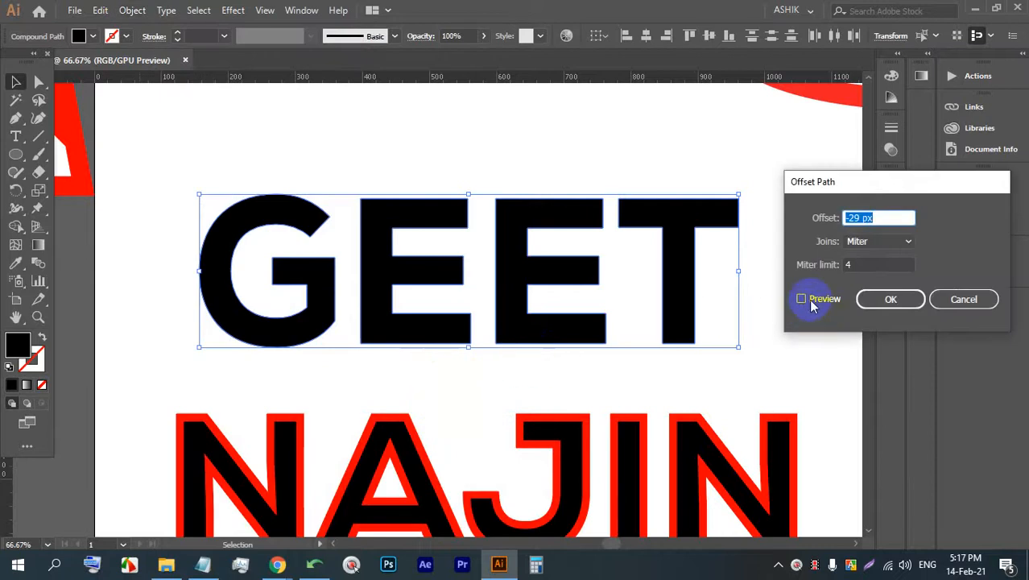
{"action": "left_click", "coordinate": [808, 299]}
{"action": "left_click", "coordinate": [870, 215]}
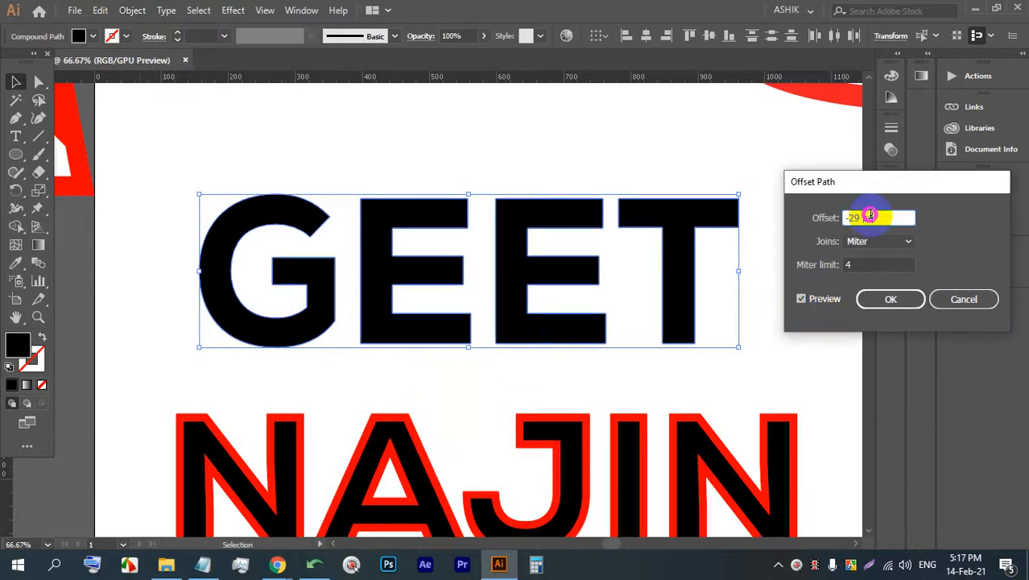
{"action": "key", "text": "Up"}
{"action": "key", "text": "Up"}
{"action": "key", "text": "Up"}
{"action": "key", "text": "Up"}
{"action": "key", "text": "Up"}
{"action": "key", "text": "Up"}
{"action": "key", "text": "Up"}
{"action": "key", "text": "Up"}
{"action": "key", "text": "Up"}
{"action": "key", "text": "Up"}
{"action": "key", "text": "Up"}
{"action": "key", "text": "Up"}
{"action": "key", "text": "Up"}
{"action": "key", "text": "Up"}
{"action": "key", "text": "Up"}
{"action": "key", "text": "Up"}
{"action": "key", "text": "Up"}
{"action": "key", "text": "Up"}
{"action": "key", "text": "Up"}
{"action": "key", "text": "Up"}
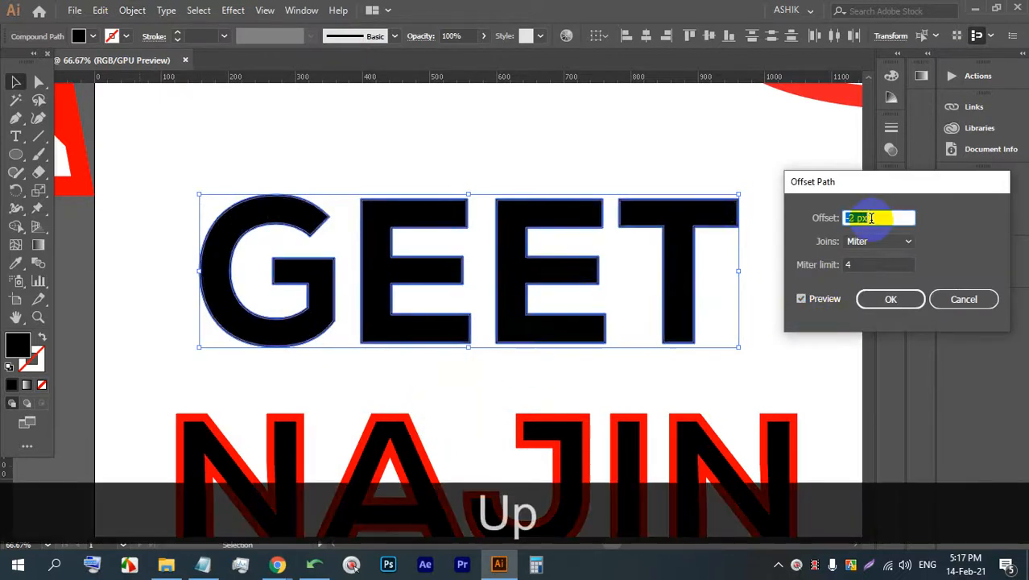
{"action": "key", "text": "Up"}
{"action": "key", "text": "Up"}
{"action": "key", "text": "Up"}
{"action": "key", "text": "Up"}
{"action": "key", "text": "Up"}
{"action": "key", "text": "Up"}
{"action": "key", "text": "Up"}
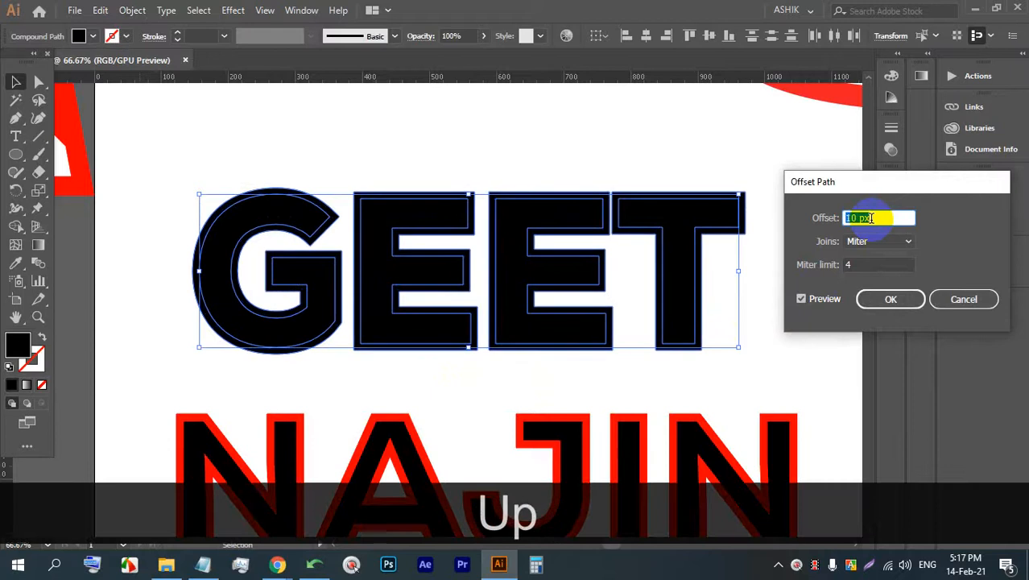
{"action": "key", "text": "Down"}
{"action": "key", "text": "Up"}
{"action": "key", "text": "Down"}
{"action": "key", "text": "Down"}
{"action": "key", "text": "Down"}
{"action": "key", "text": "Down"}
{"action": "key", "text": "Up"}
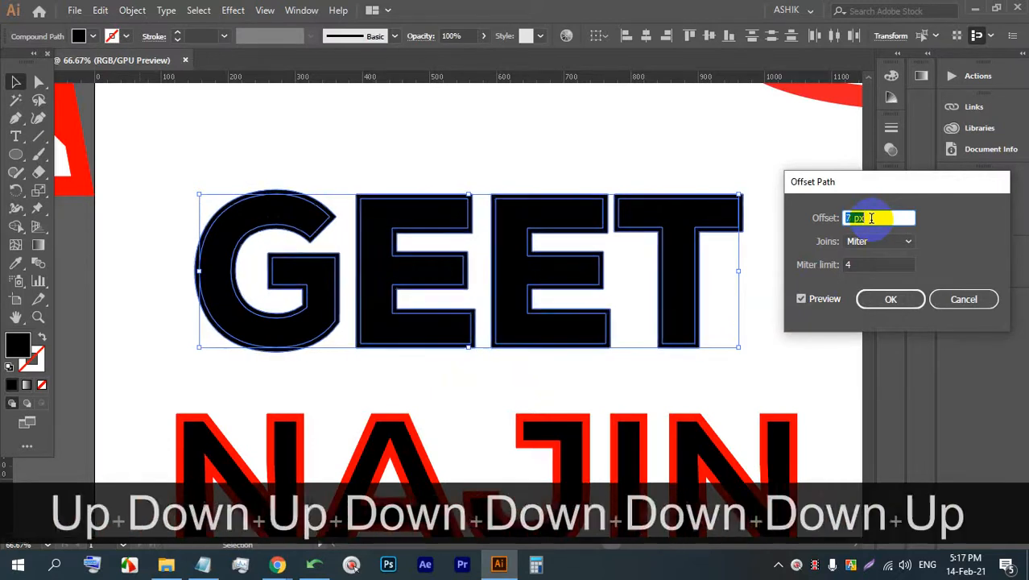
{"action": "key", "text": "Up"}
{"action": "key", "text": "Up"}
{"action": "key", "text": "Up"}
{"action": "key", "text": "Down"}
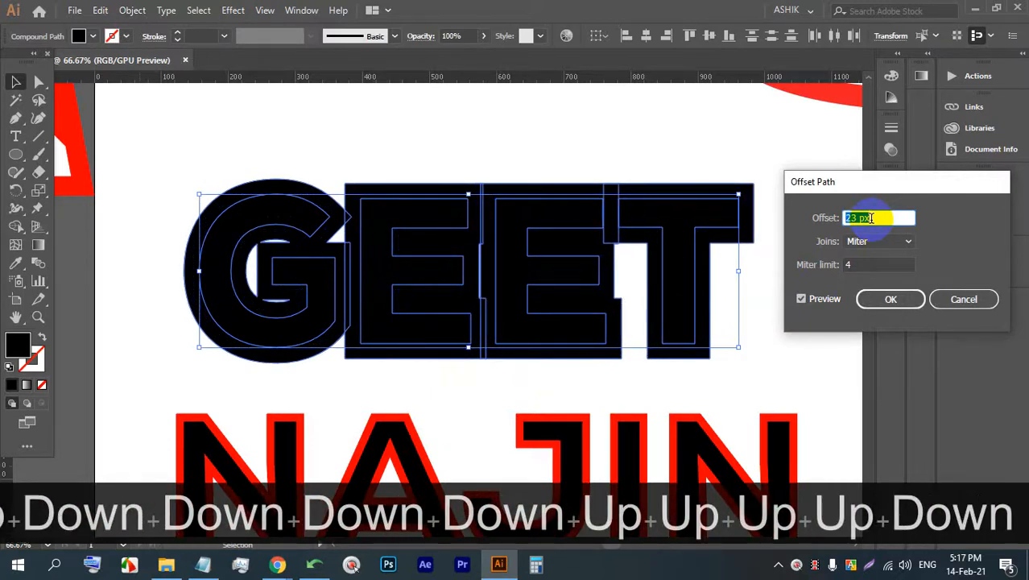
{"action": "key", "text": "Up"}
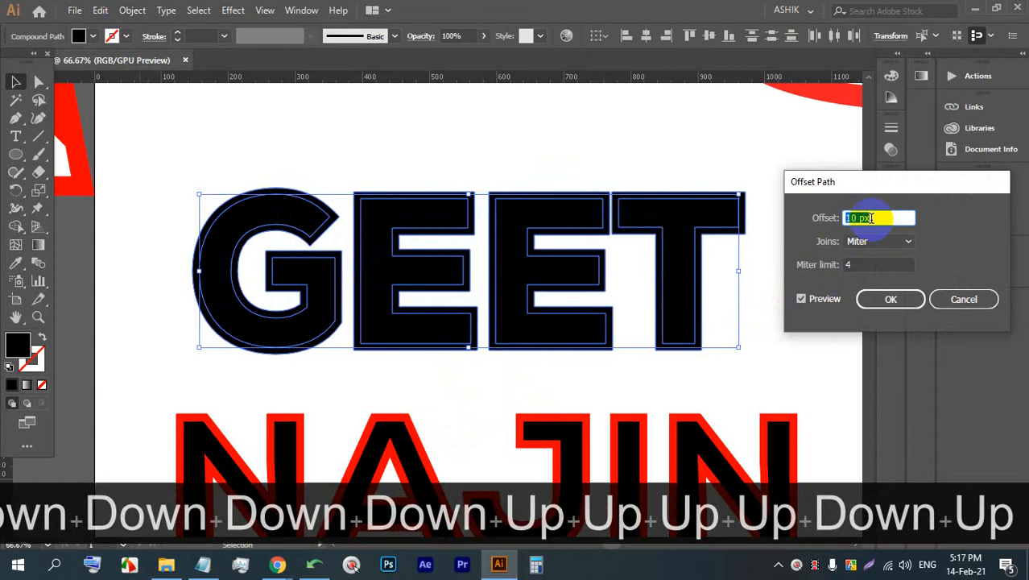
{"action": "left_click", "coordinate": [891, 300]}
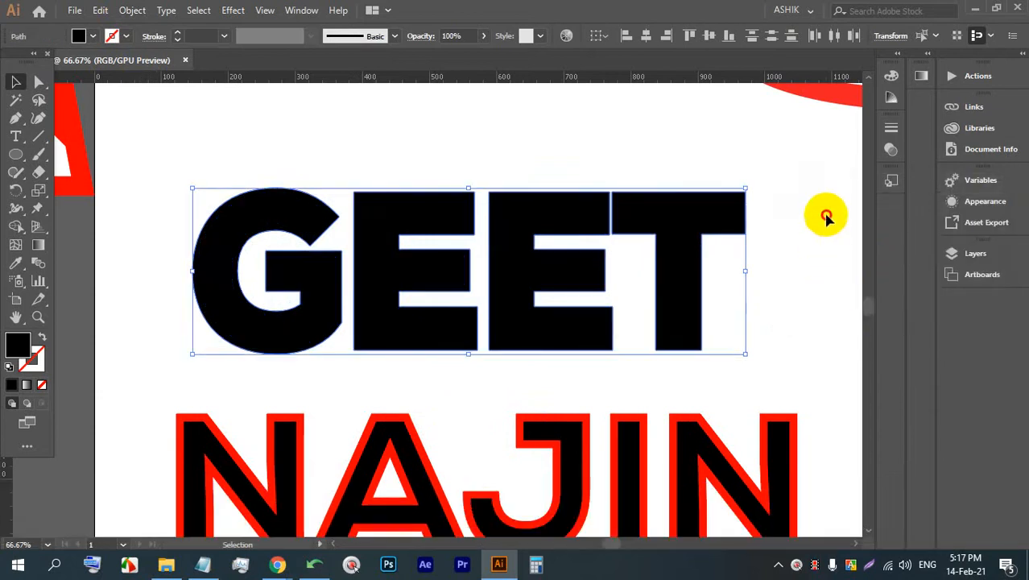
{"action": "left_click", "coordinate": [818, 212]}
Fill the offset outline shape behind the letter T of GEET with red
{"action": "left_click", "coordinate": [742, 211]}
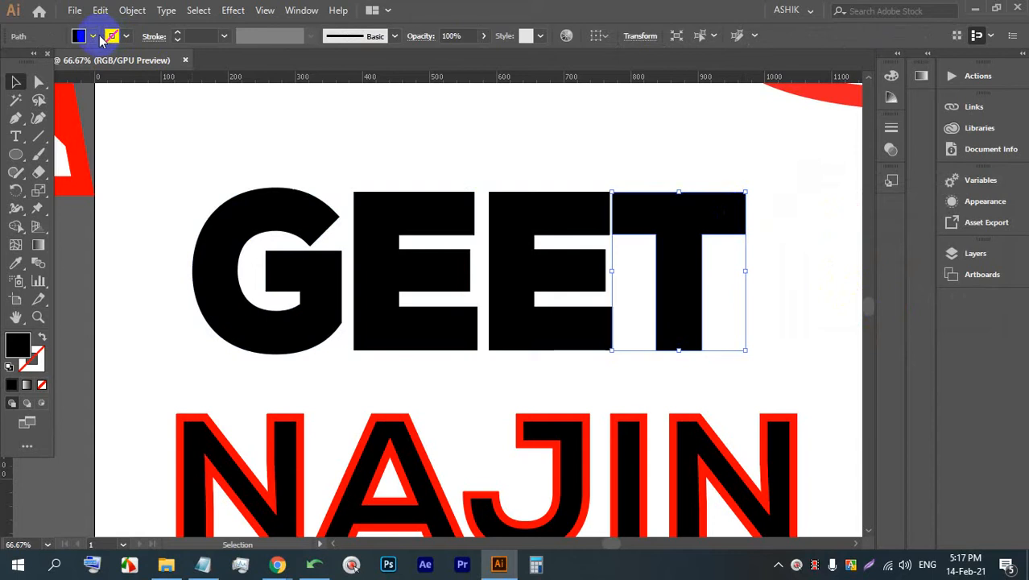
{"action": "left_click", "coordinate": [95, 37]}
{"action": "left_click", "coordinate": [53, 58]}
{"action": "left_click", "coordinate": [497, 188]}
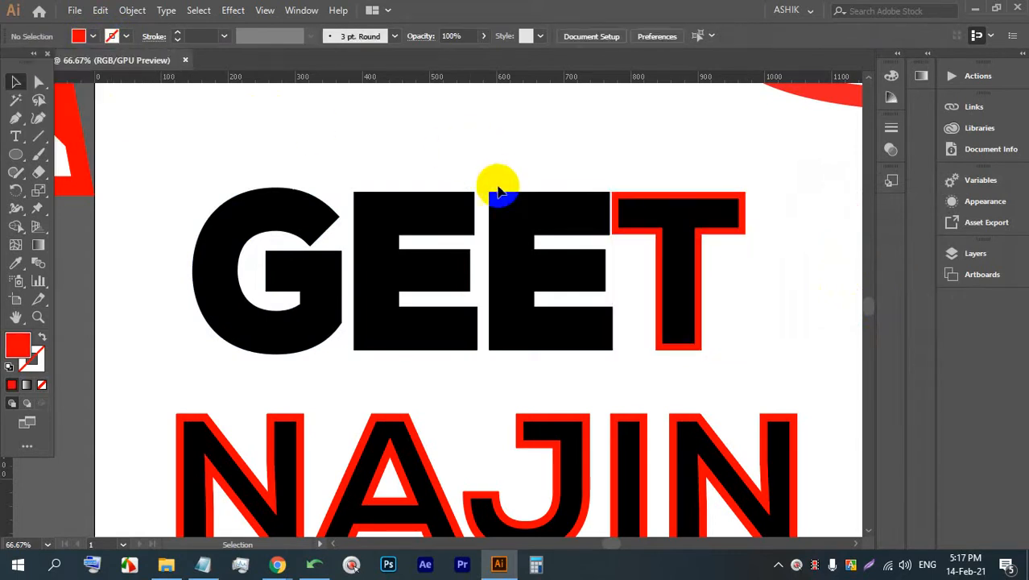
Fill the inner original shape of the second E in GEET with white
{"action": "left_click", "coordinate": [524, 223]}
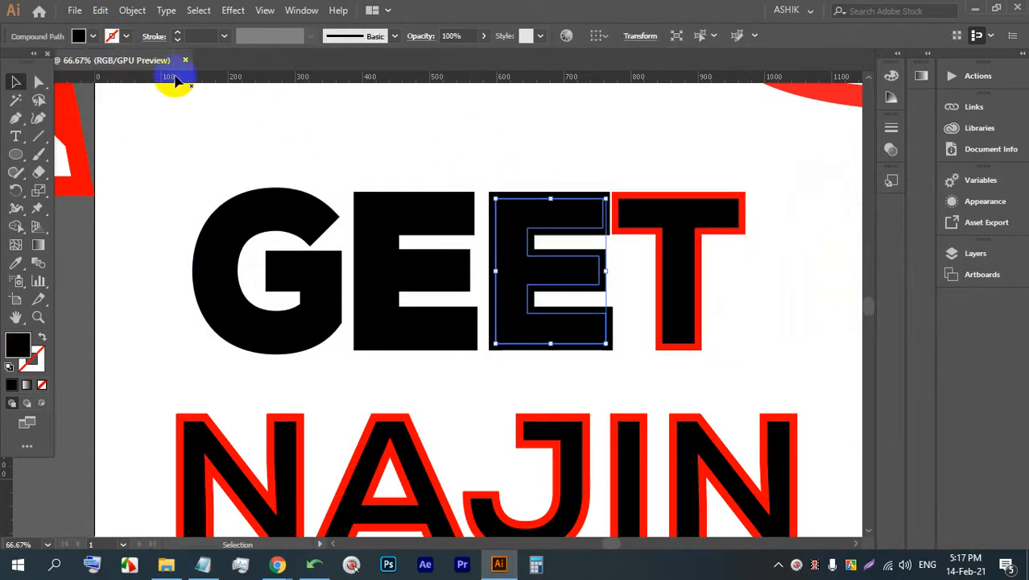
{"action": "left_click", "coordinate": [94, 37]}
{"action": "left_click", "coordinate": [30, 66]}
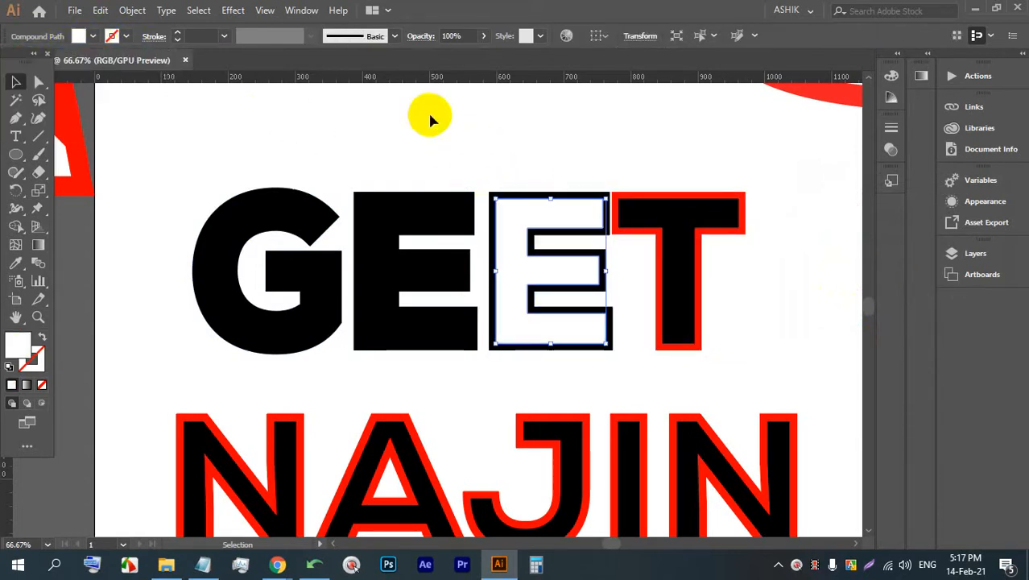
{"action": "left_click", "coordinate": [499, 129]}
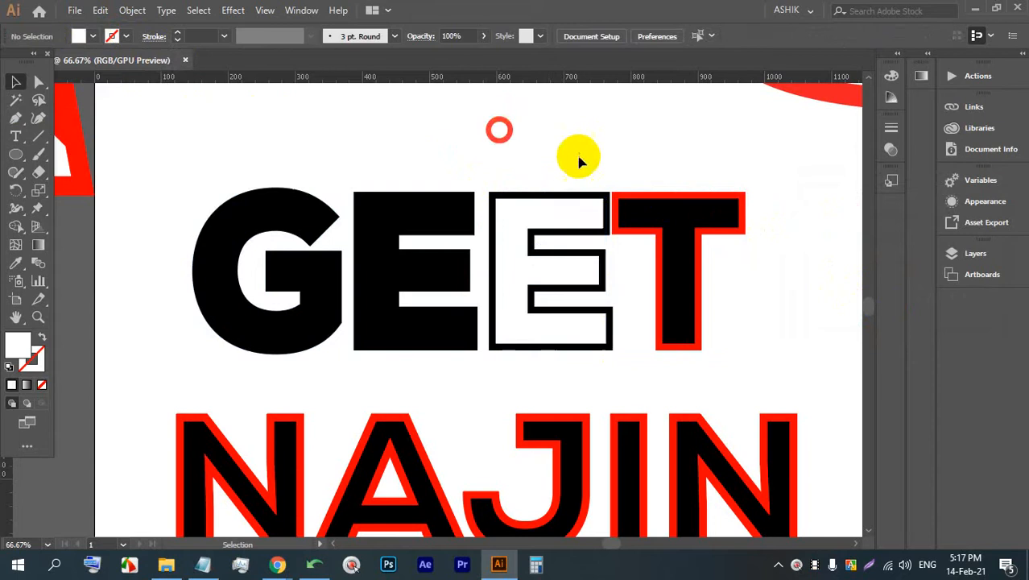
Fill the offset outline shape behind the first E of GEET with red
{"action": "left_click", "coordinate": [437, 193]}
{"action": "left_click", "coordinate": [94, 37]}
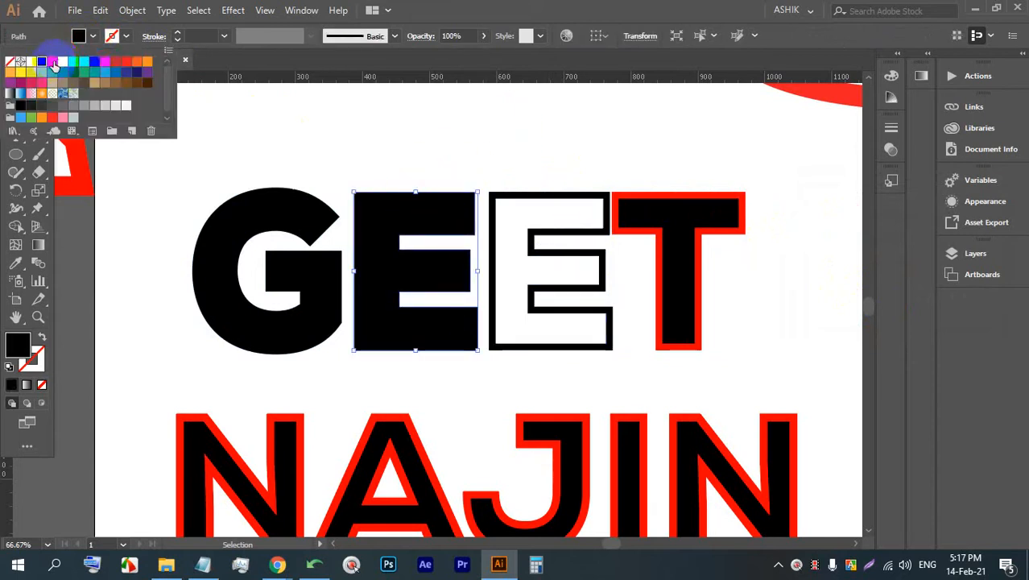
{"action": "left_click", "coordinate": [48, 63]}
{"action": "left_click", "coordinate": [354, 142]}
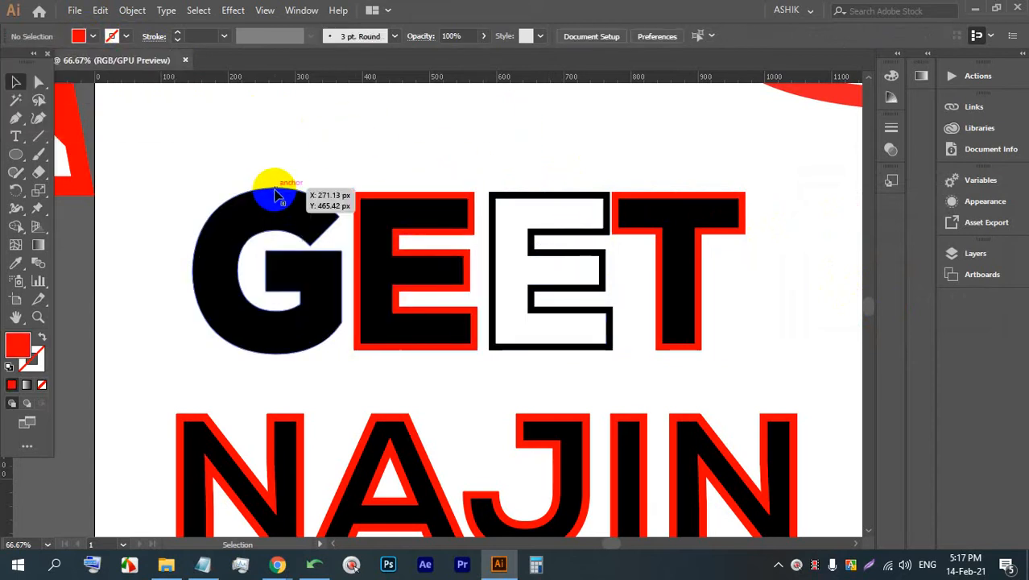
Fill the inner original shape of the letter G in GEET with white
{"action": "left_click", "coordinate": [271, 199]}
{"action": "left_click", "coordinate": [91, 38]}
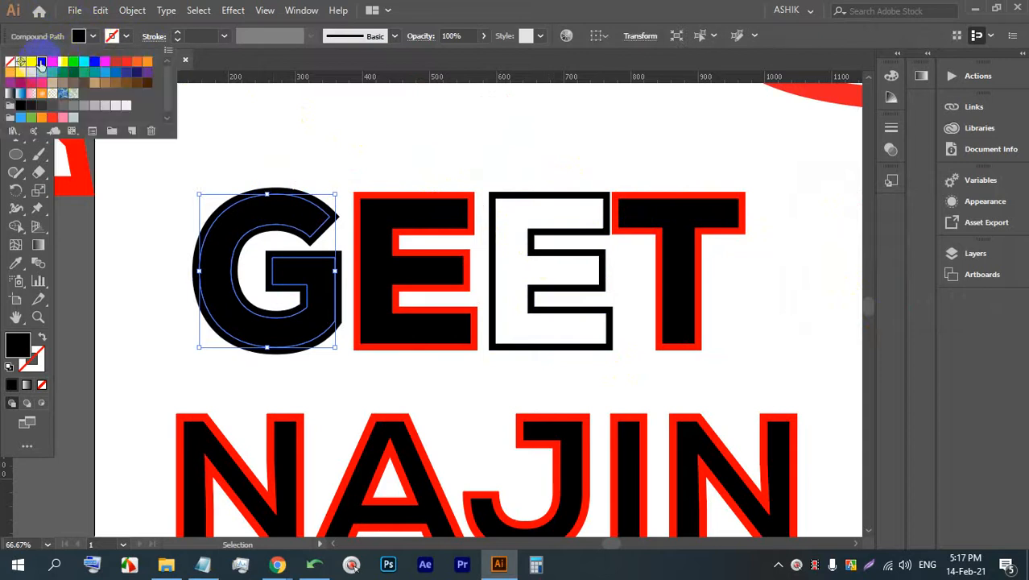
{"action": "left_click", "coordinate": [29, 63]}
{"action": "scroll", "coordinate": [411, 165], "scroll_direction": "down", "scroll_amount": 2, "text": "alt"}
{"action": "left_click", "coordinate": [694, 278]}
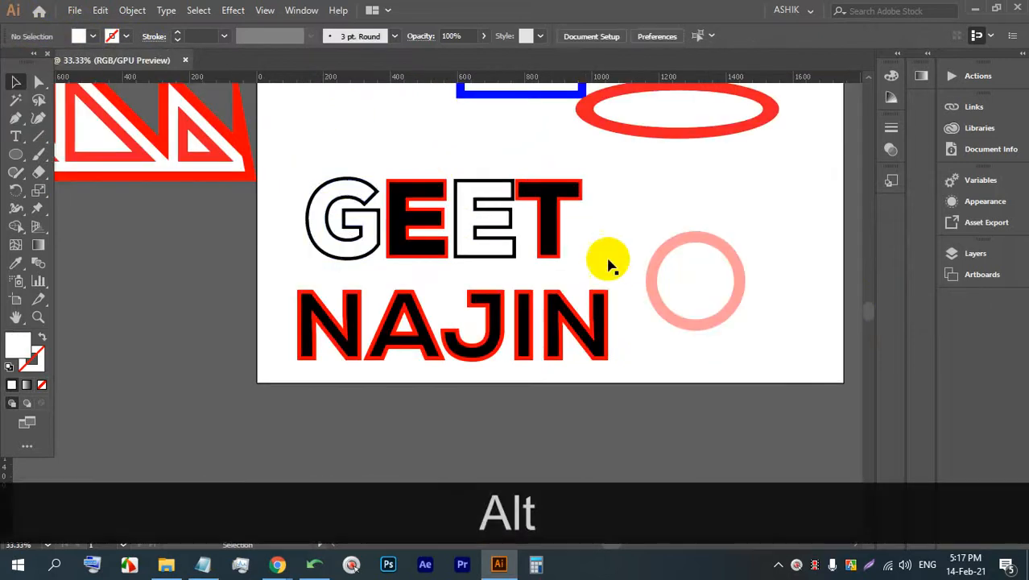
Select the offset outline shapes of all four GEET letters and fill them with red
{"action": "scroll", "coordinate": [564, 233], "scroll_direction": "up", "scroll_amount": 2, "text": "alt"}
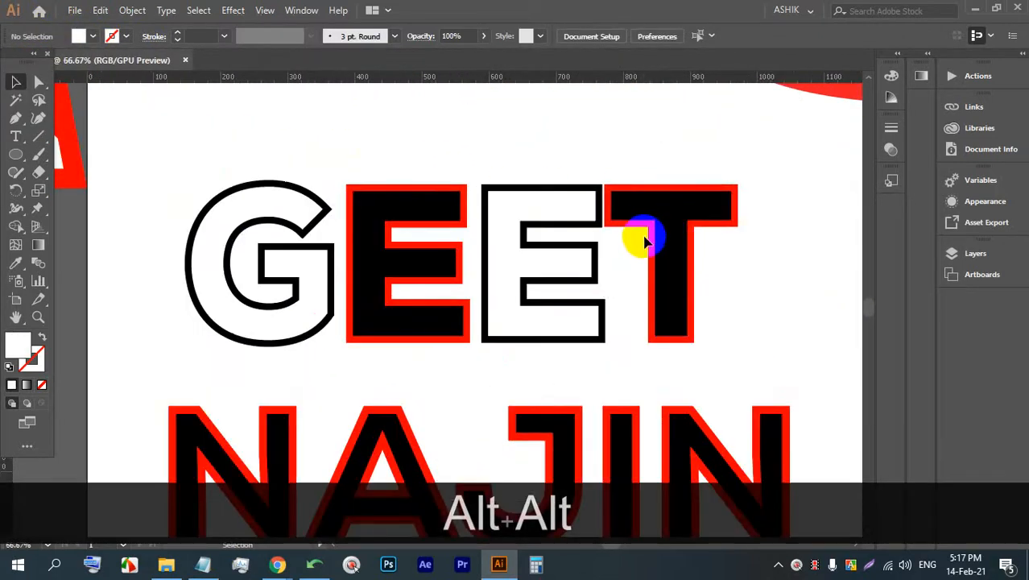
{"action": "left_click_drag", "start_coordinate": [433, 165], "coordinate": [778, 189]}
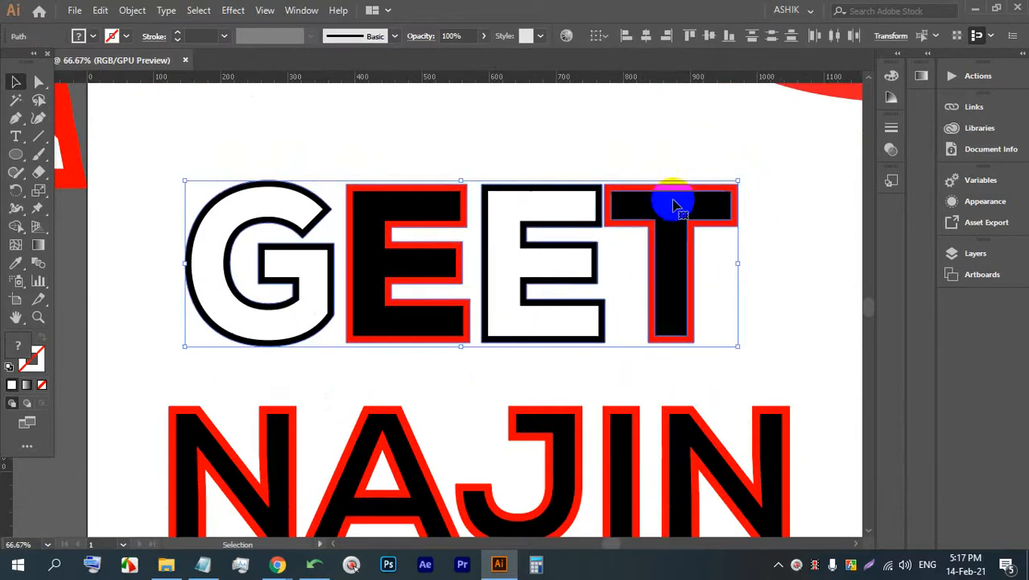
{"action": "left_click", "coordinate": [92, 37]}
{"action": "left_click", "coordinate": [51, 62]}
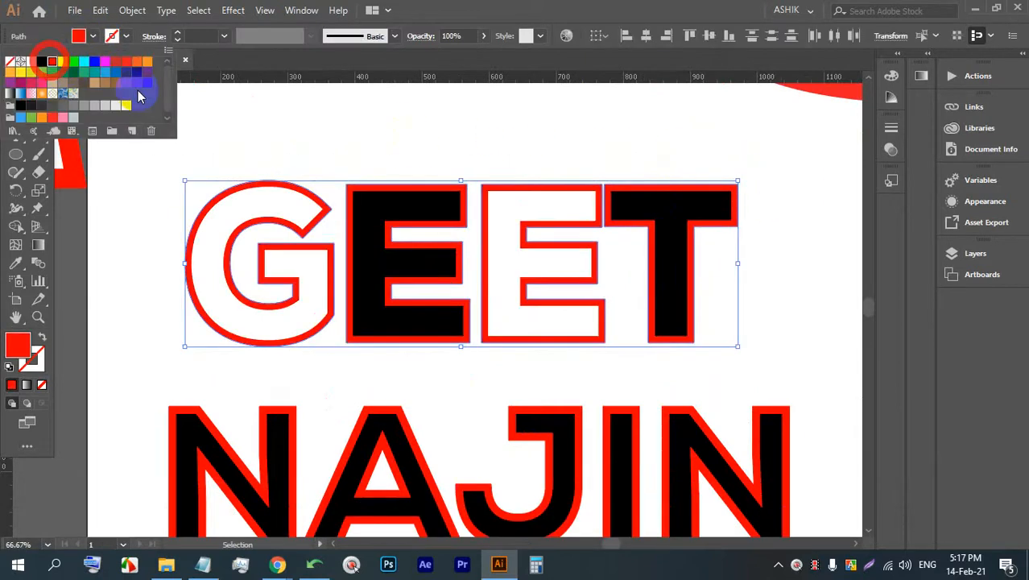
{"action": "left_click", "coordinate": [382, 115]}
Fill the inner shapes of the G and the second E of GEET with black
{"action": "left_click", "coordinate": [545, 212]}
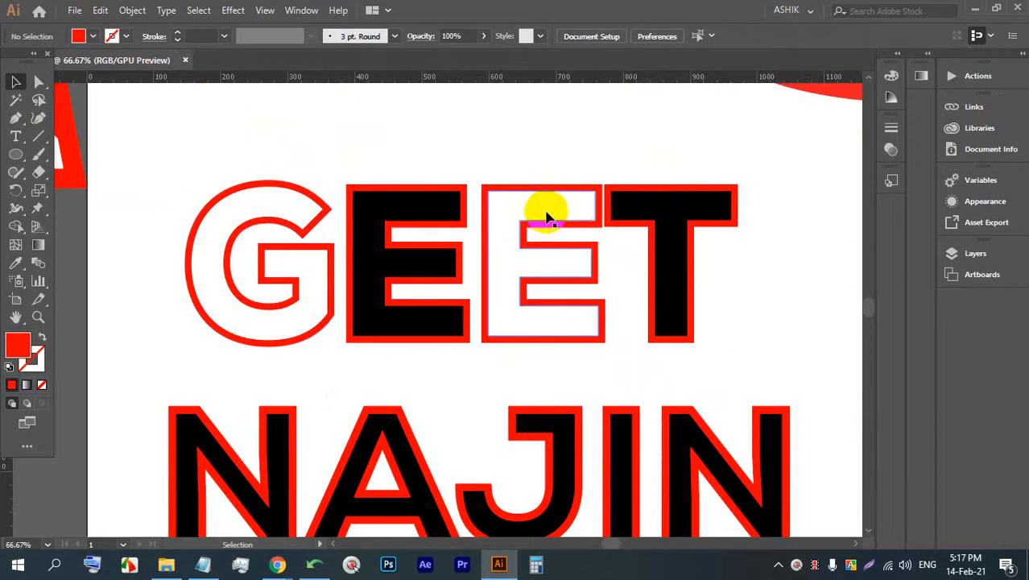
{"action": "left_click", "coordinate": [294, 219], "text": "shift"}
{"action": "left_click", "coordinate": [92, 37]}
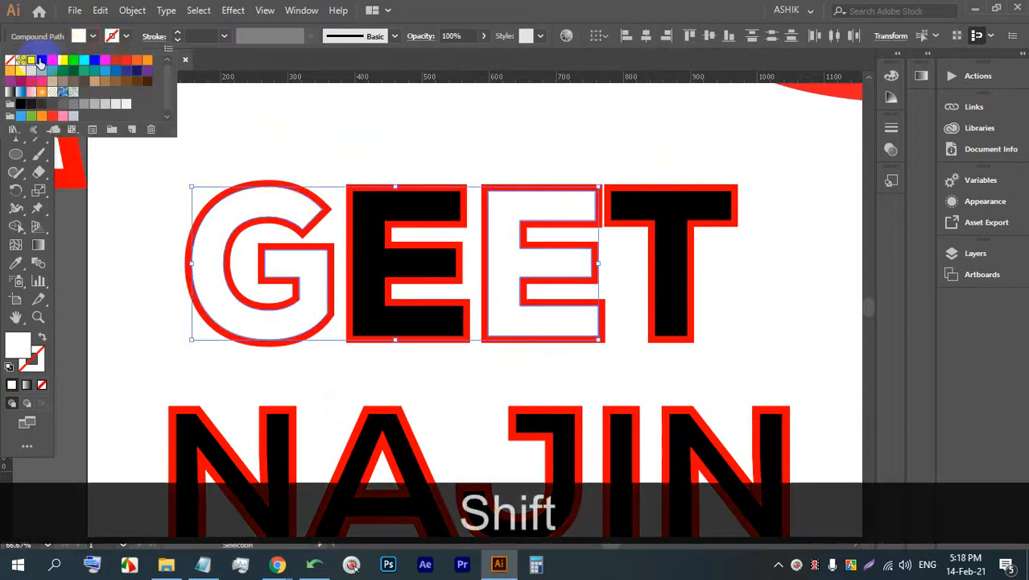
{"action": "left_click", "coordinate": [41, 65]}
{"action": "left_click", "coordinate": [367, 110]}
{"action": "left_click", "coordinate": [149, 86]}
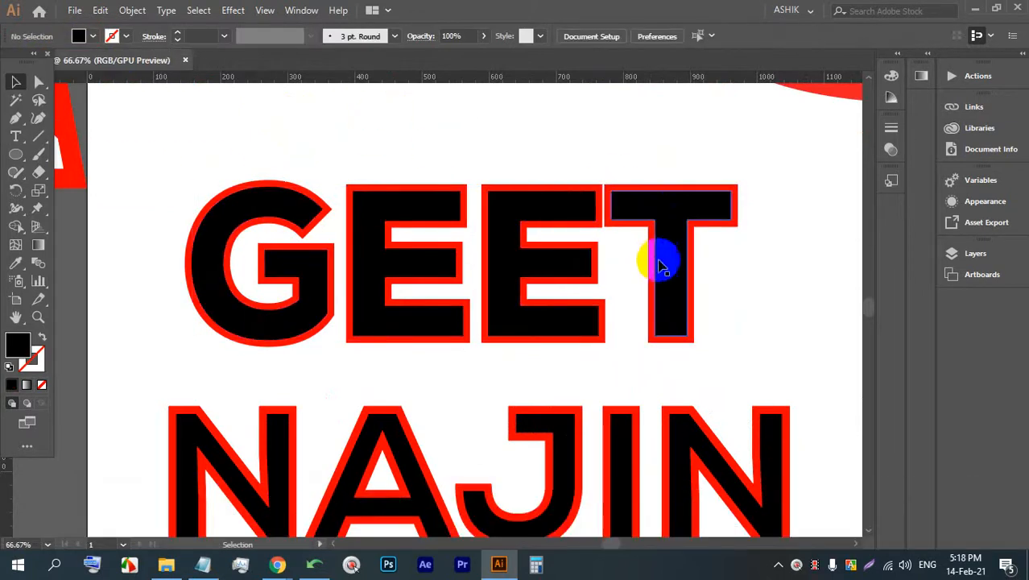
{"action": "left_click", "coordinate": [742, 261]}
Apply Offset Path with an offset of -7 px to the four inner black letter shapes of GEET
{"action": "scroll", "coordinate": [712, 270], "scroll_direction": "up", "scroll_amount": 2}
{"action": "scroll", "coordinate": [616, 248], "scroll_direction": "down", "scroll_amount": 2}
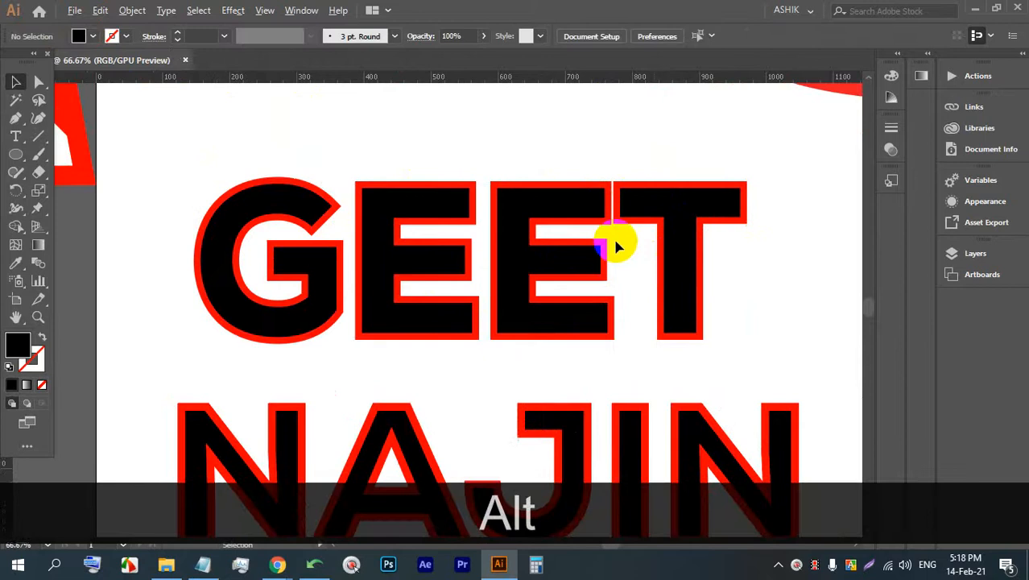
{"action": "left_click", "coordinate": [298, 200]}
{"action": "left_click", "coordinate": [389, 208], "text": "shift"}
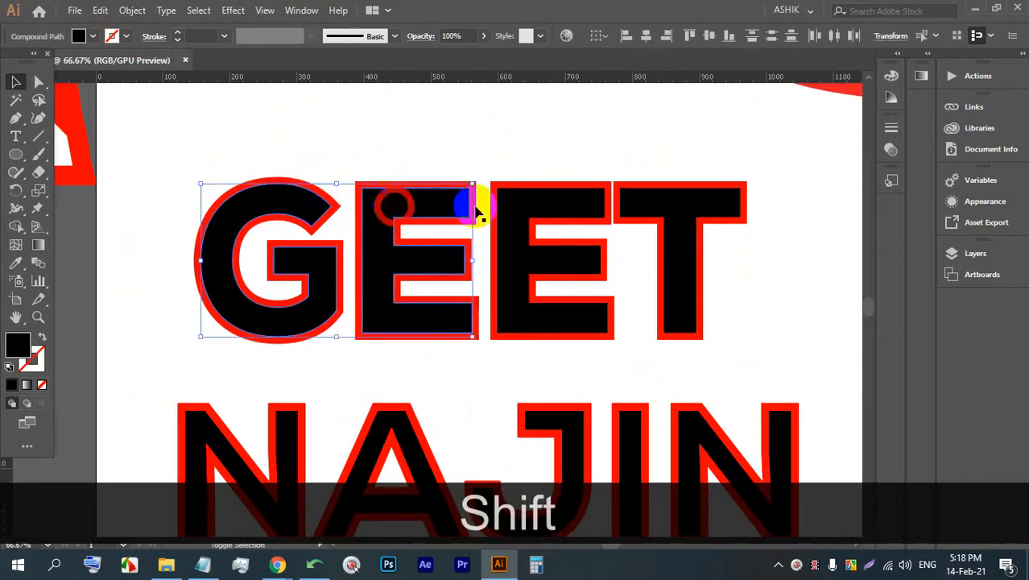
{"action": "left_click", "coordinate": [515, 204], "text": "shift"}
{"action": "left_click", "coordinate": [667, 213], "text": "shift"}
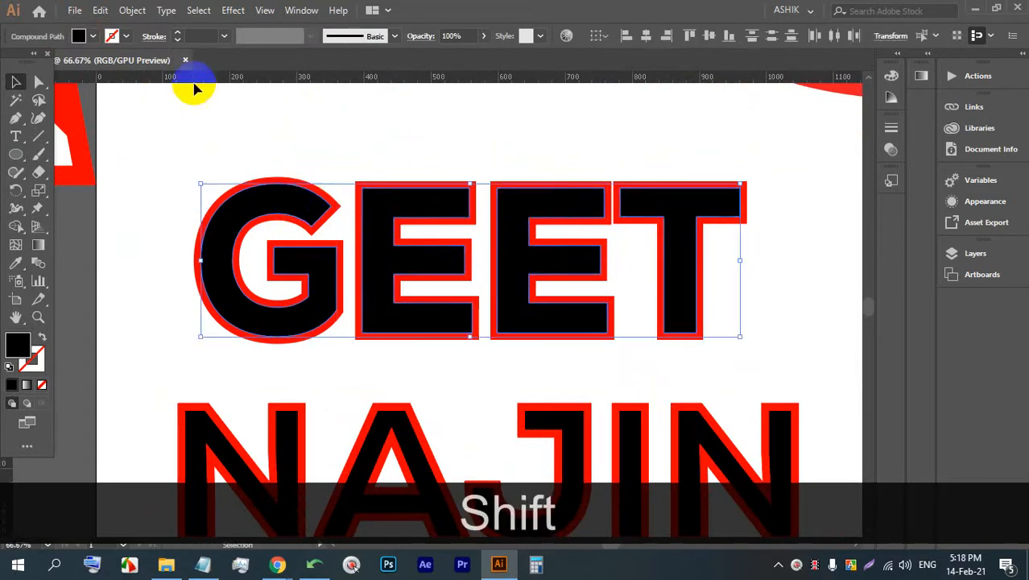
{"action": "left_click", "coordinate": [150, 10]}
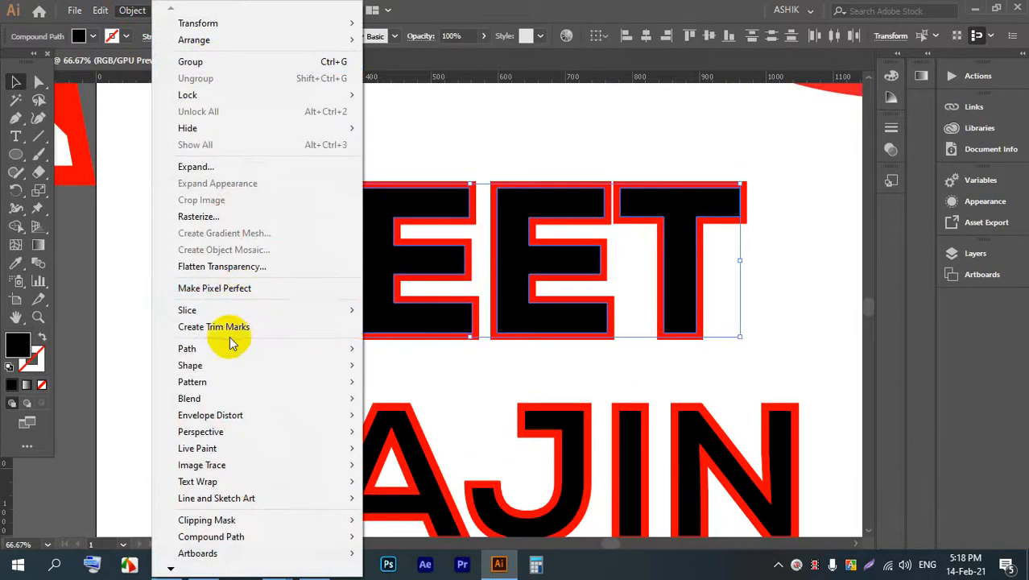
{"action": "mouse_move", "coordinate": [259, 348]}
{"action": "left_click", "coordinate": [410, 404]}
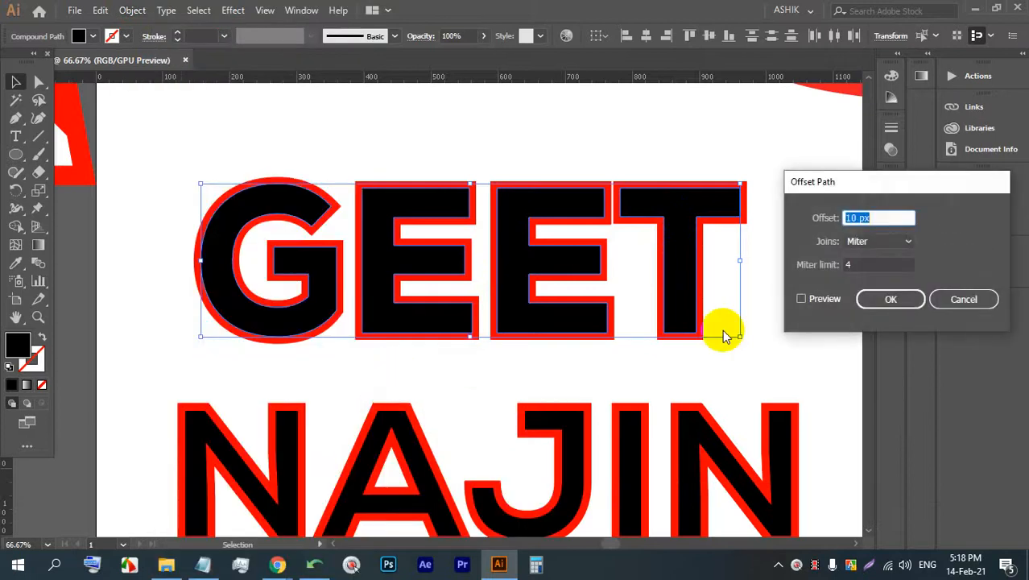
{"action": "left_click", "coordinate": [818, 301]}
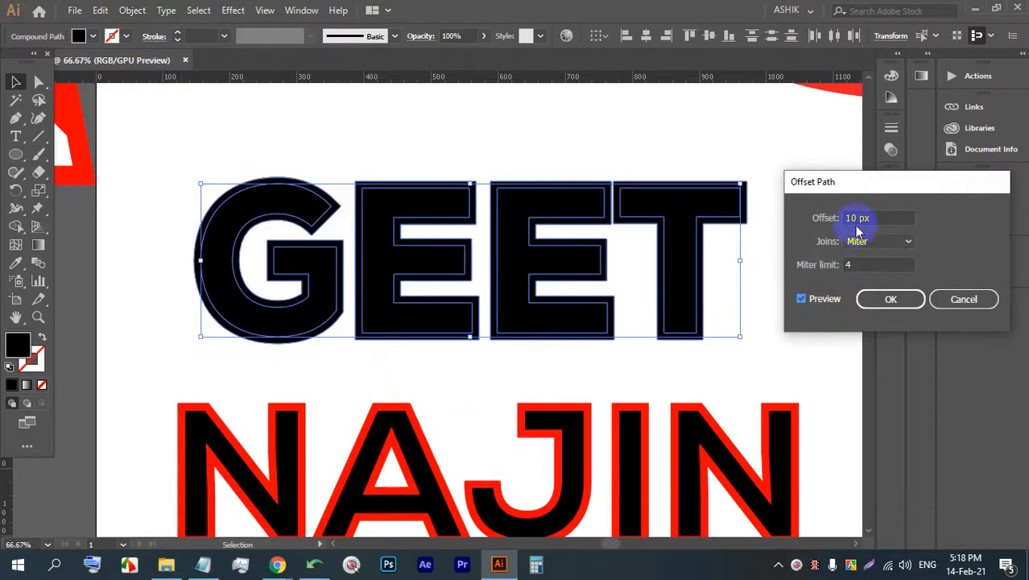
{"action": "key", "text": "Down"}
{"action": "key", "text": "Down"}
{"action": "key", "text": "Down"}
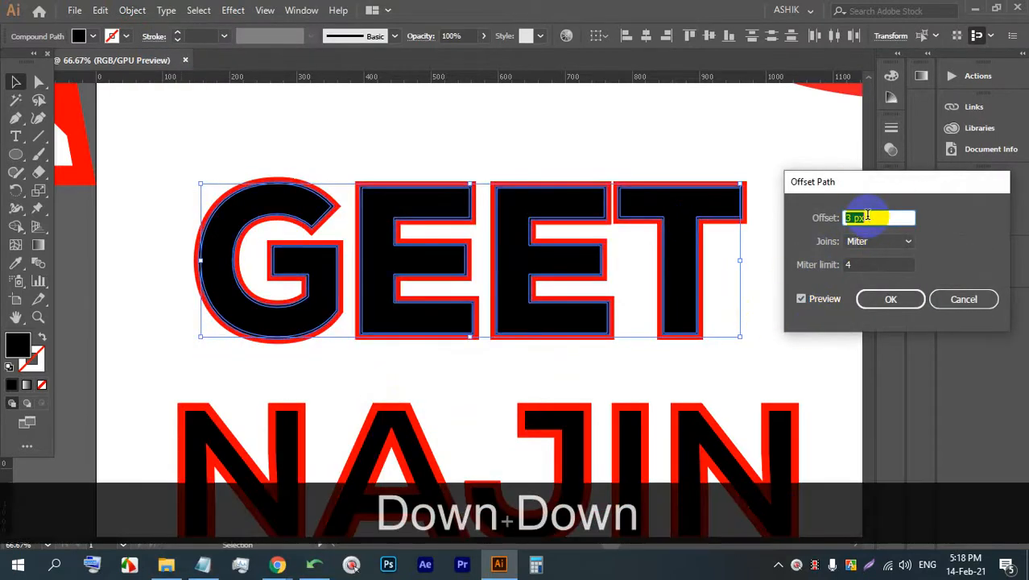
{"action": "key", "text": "Down"}
{"action": "key", "text": "Down"}
{"action": "key", "text": "Down"}
{"action": "key", "text": "Down"}
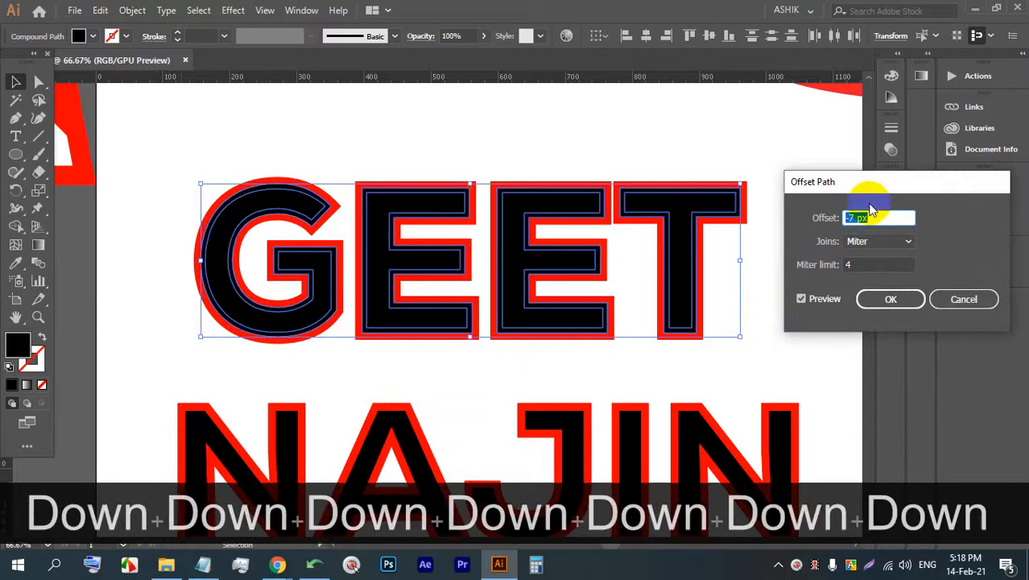
{"action": "left_click", "coordinate": [886, 300]}
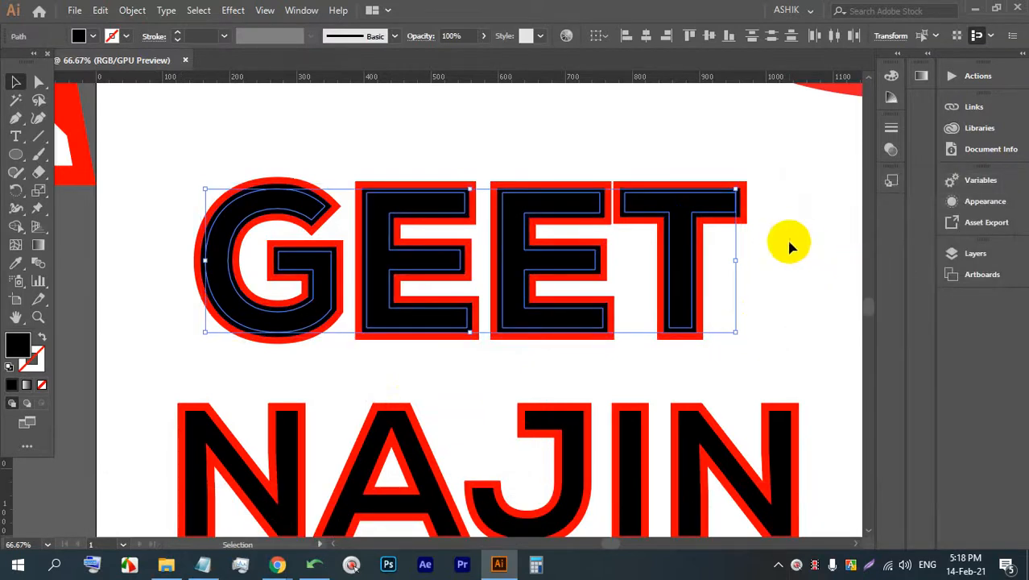
Fill the inset shapes inside the black layer of all four GEET letters with white
{"action": "left_click", "coordinate": [92, 36]}
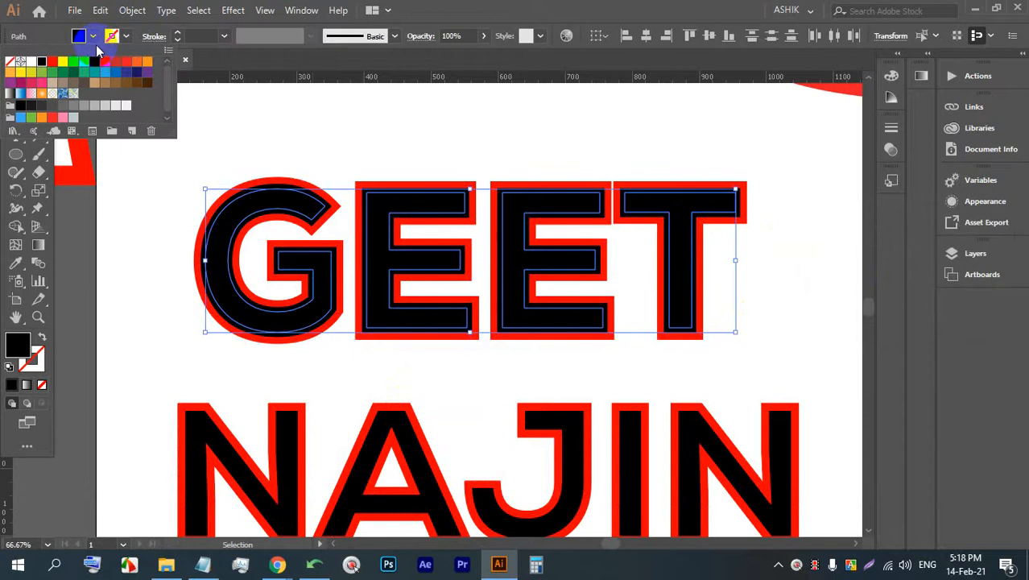
{"action": "left_click", "coordinate": [409, 202]}
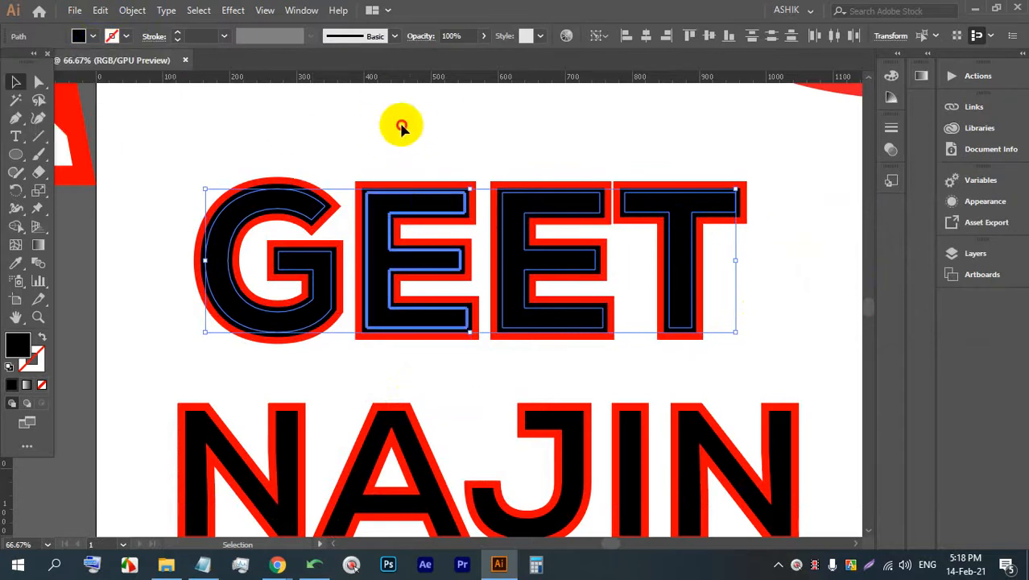
{"action": "left_click", "coordinate": [402, 126]}
{"action": "left_click", "coordinate": [386, 202]}
{"action": "left_click", "coordinate": [258, 208], "text": "shift"}
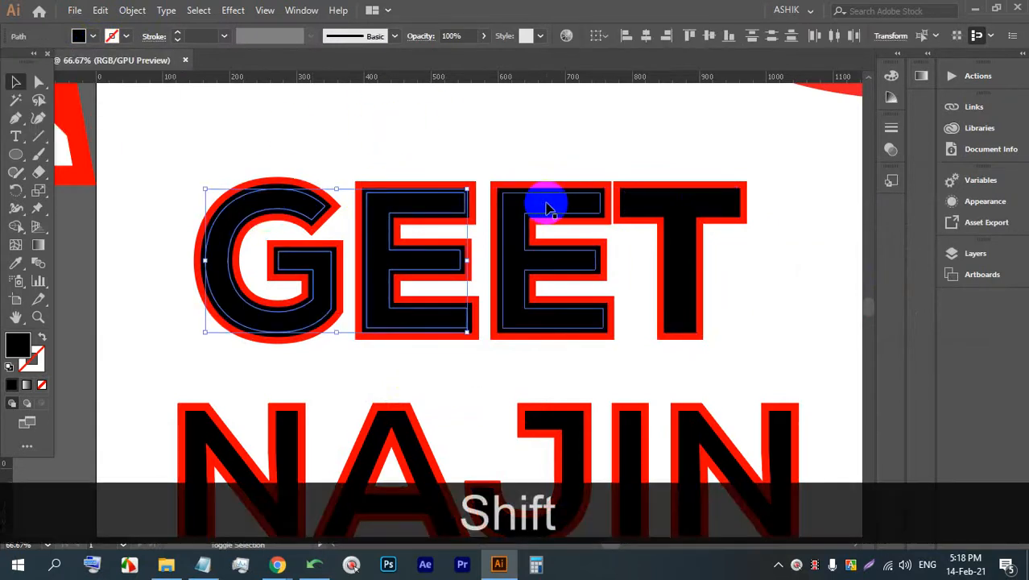
{"action": "left_click", "coordinate": [547, 209], "text": "shift"}
{"action": "left_click", "coordinate": [685, 201], "text": "shift"}
{"action": "left_click", "coordinate": [92, 36]}
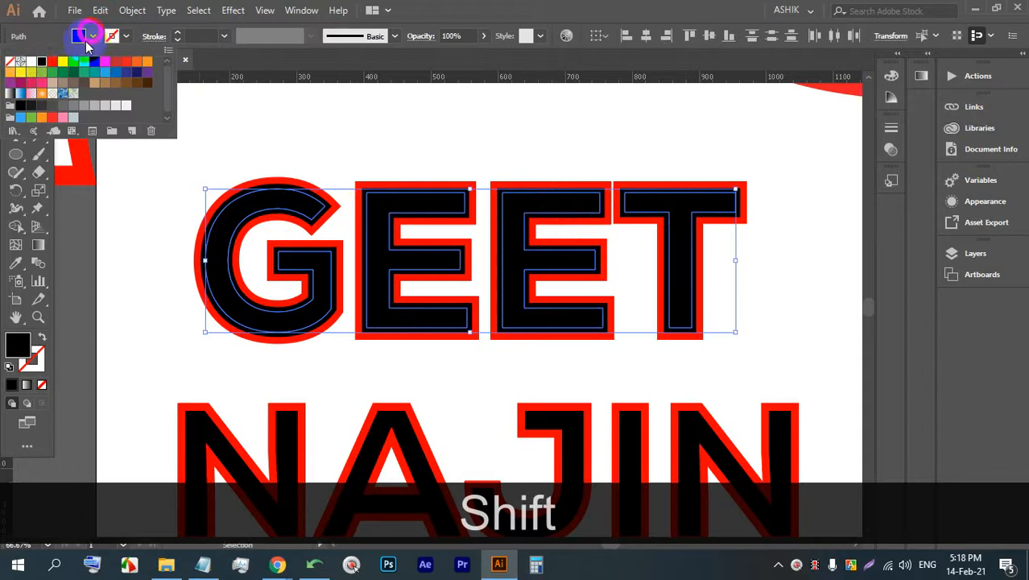
{"action": "left_click", "coordinate": [40, 63]}
{"action": "left_click", "coordinate": [419, 124]}
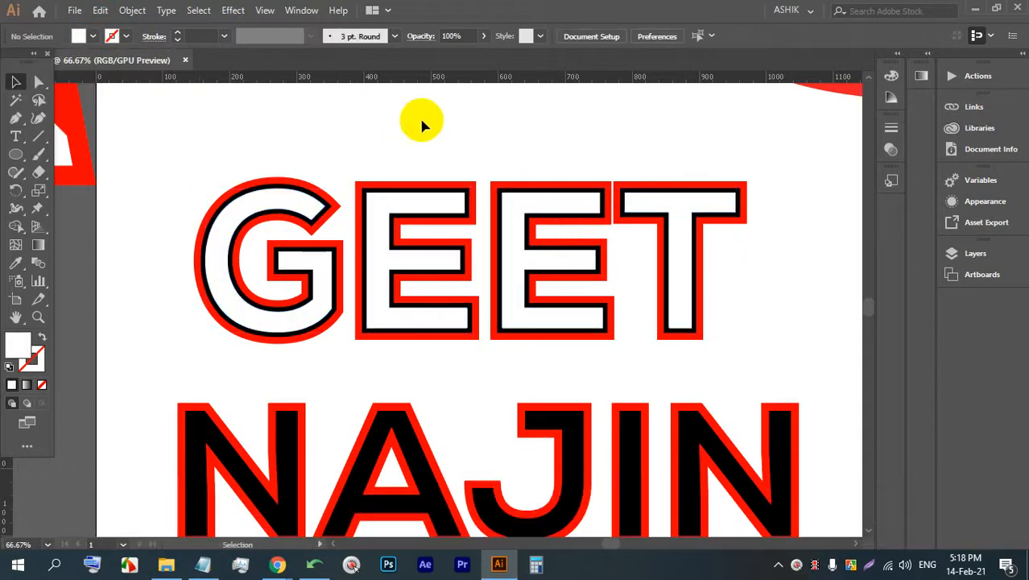
Apply Offset Path with an offset of -6 px to the four white inner letter shapes of GEET
{"action": "left_click", "coordinate": [686, 208]}
{"action": "left_click", "coordinate": [563, 203], "text": "shift"}
{"action": "left_click", "coordinate": [435, 201], "text": "shift"}
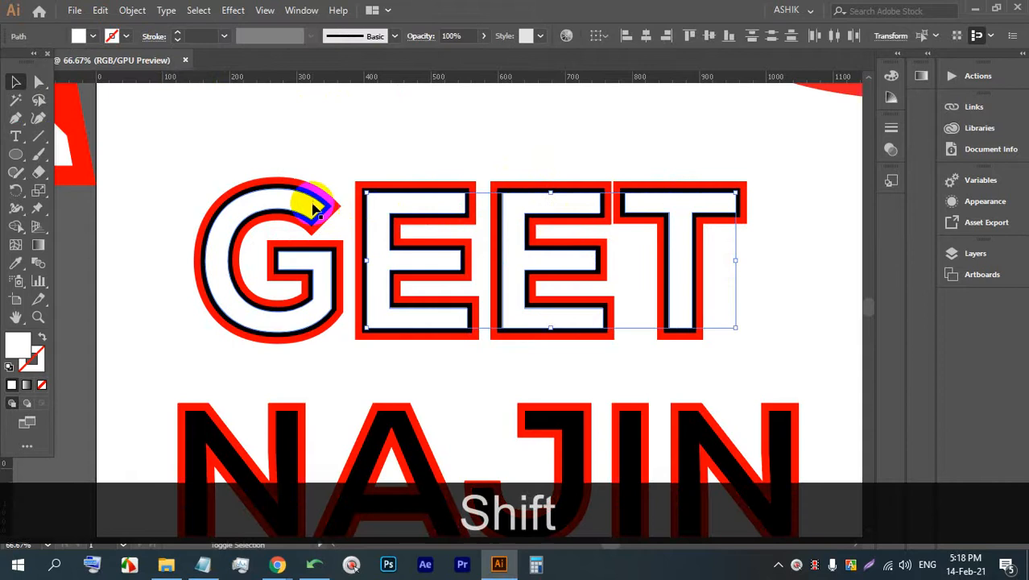
{"action": "left_click", "coordinate": [316, 208], "text": "shift"}
{"action": "left_click", "coordinate": [132, 10]}
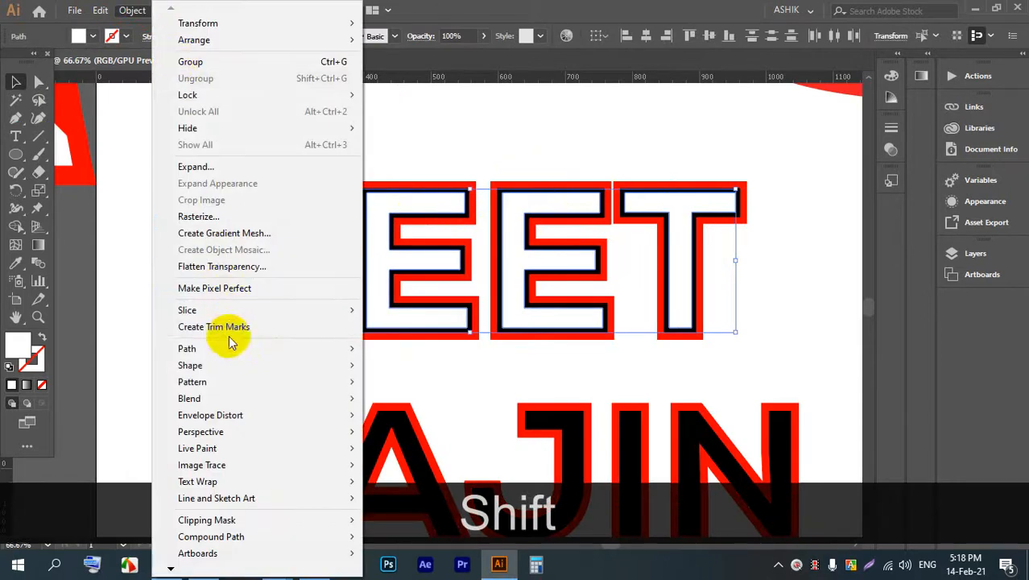
{"action": "mouse_move", "coordinate": [230, 346]}
{"action": "left_click", "coordinate": [414, 467]}
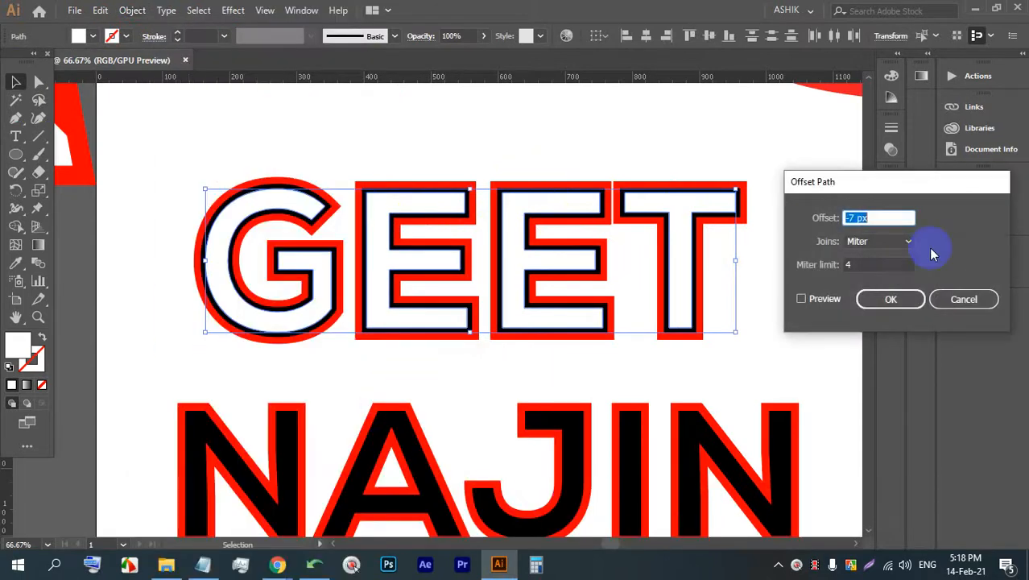
{"action": "left_click", "coordinate": [802, 299]}
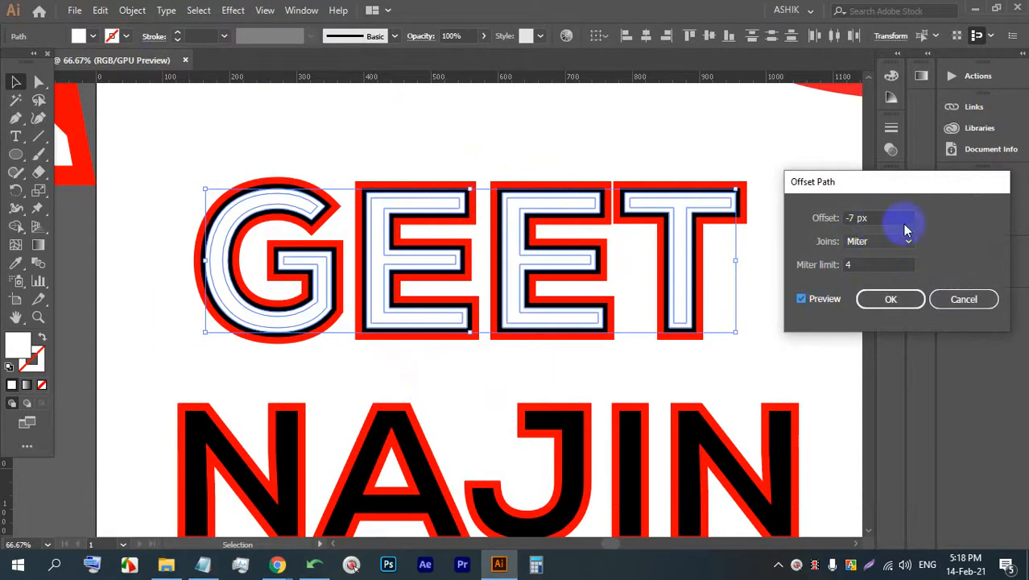
{"action": "key", "text": "Down"}
{"action": "key", "text": "Up"}
{"action": "key", "text": "Up"}
{"action": "key", "text": "Up"}
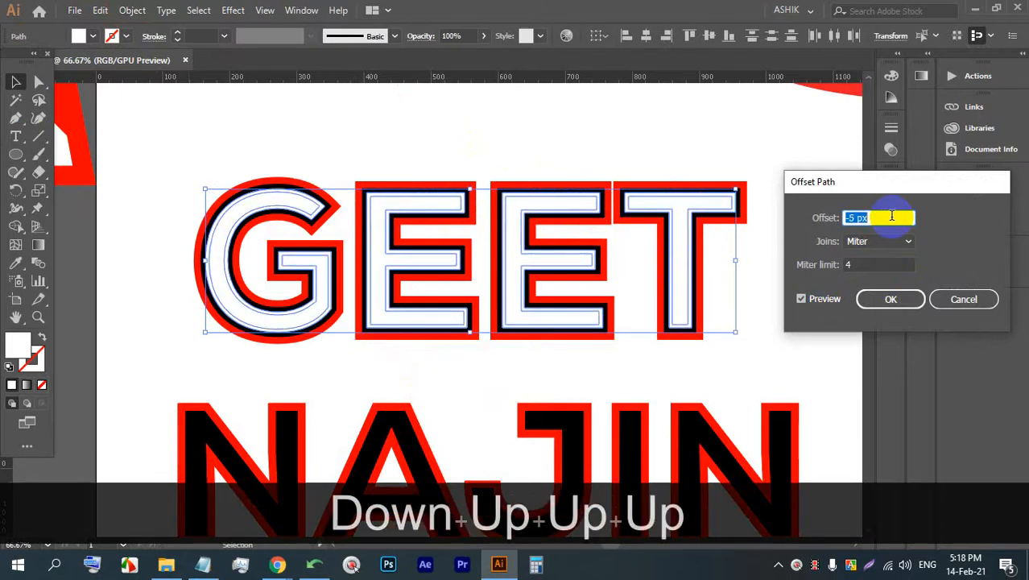
{"action": "key", "text": "Down"}
{"action": "left_click", "coordinate": [900, 300]}
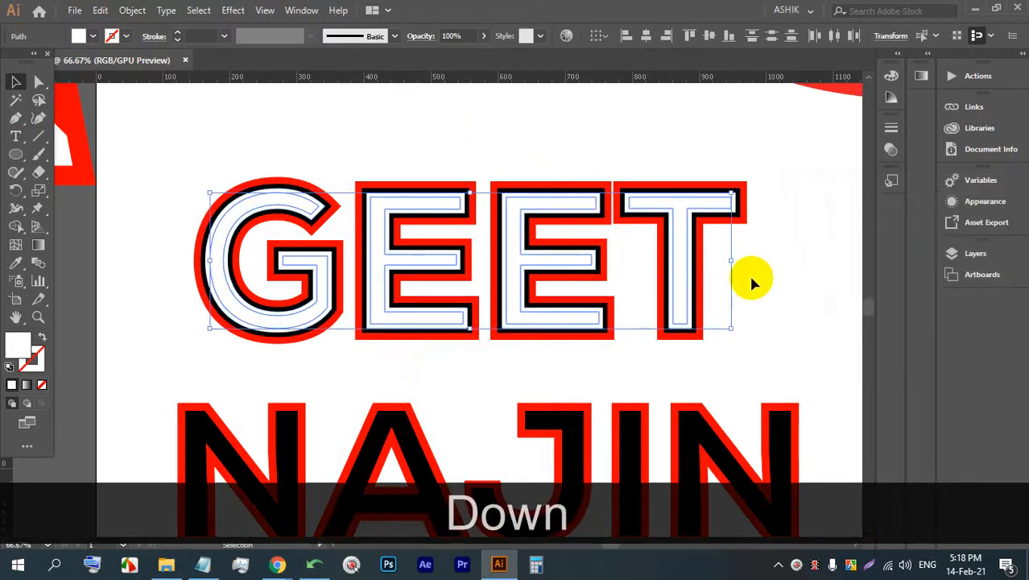
Fill the innermost offset shapes of the G, the second E and the T of GEET with red
{"action": "left_click", "coordinate": [643, 138]}
{"action": "left_click", "coordinate": [680, 226]}
{"action": "left_click", "coordinate": [585, 232], "text": "shift"}
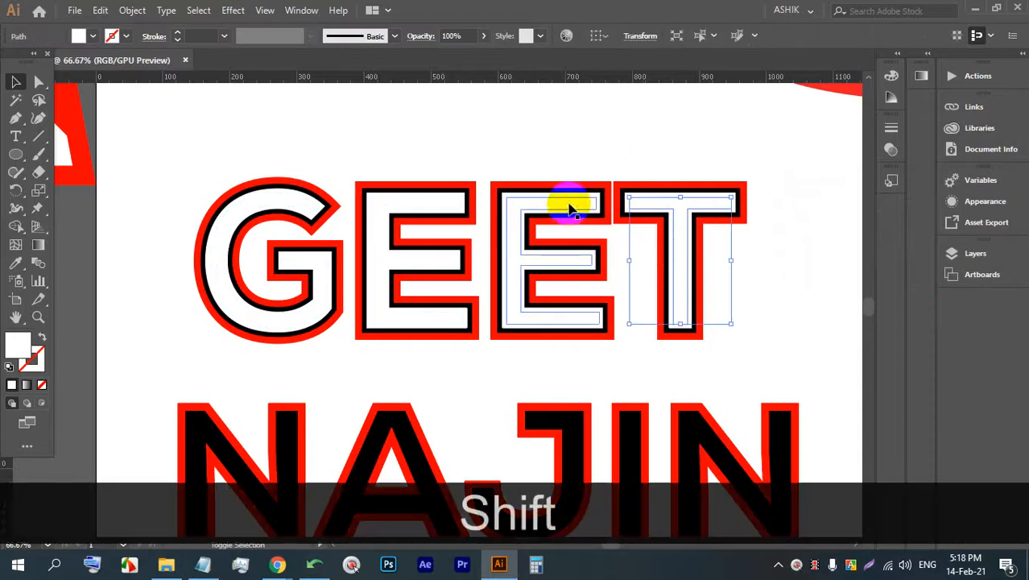
{"action": "left_click", "coordinate": [304, 207], "text": "shift"}
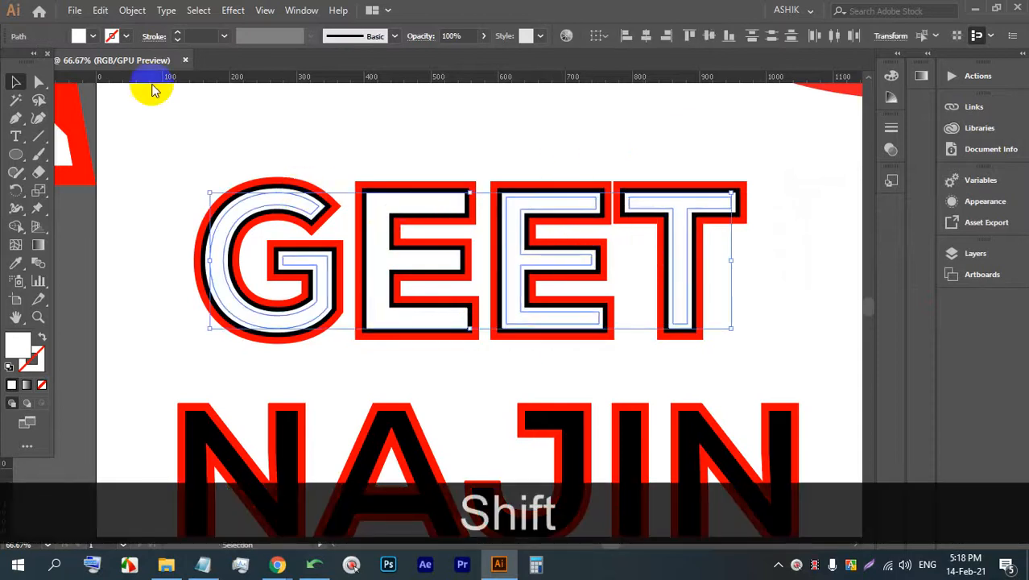
{"action": "left_click", "coordinate": [91, 38]}
{"action": "left_click", "coordinate": [52, 64]}
{"action": "left_click", "coordinate": [418, 115]}
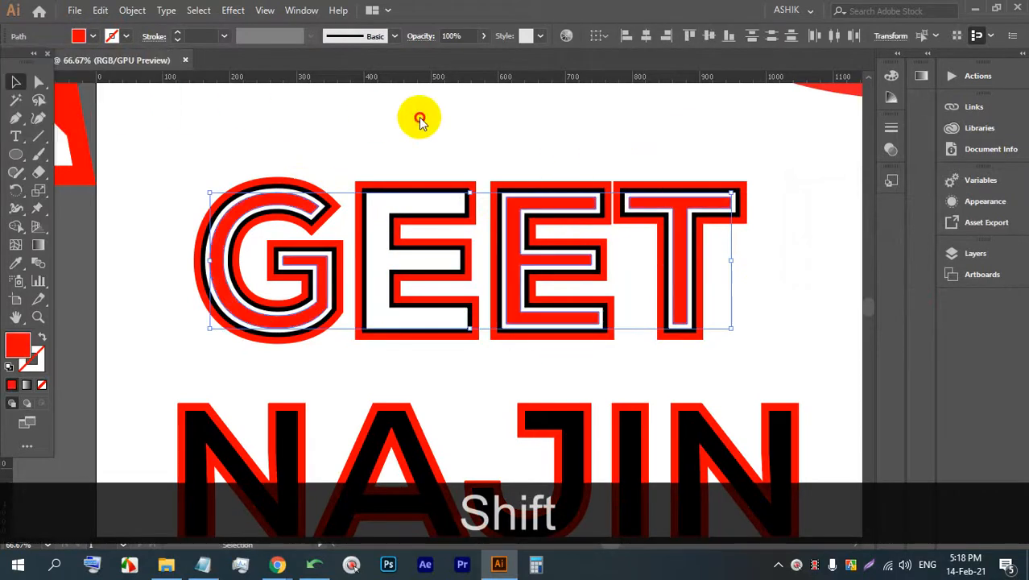
{"action": "left_click", "coordinate": [418, 116]}
Fill the innermost shape of the first E of GEET with red
{"action": "scroll", "coordinate": [272, 207], "scroll_direction": "up", "scroll_amount": 2}
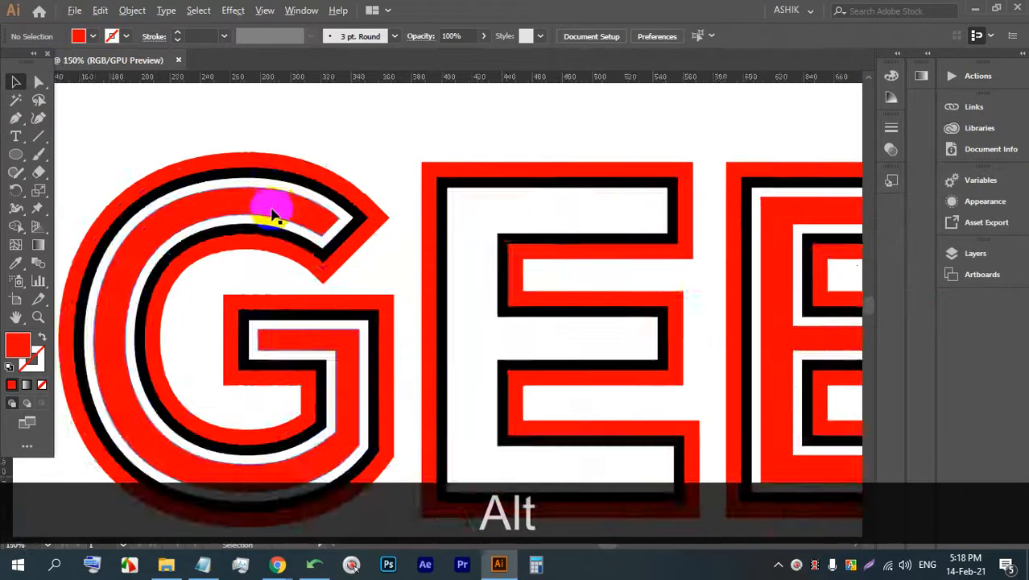
{"action": "scroll", "coordinate": [322, 169], "scroll_direction": "down", "scroll_amount": 2}
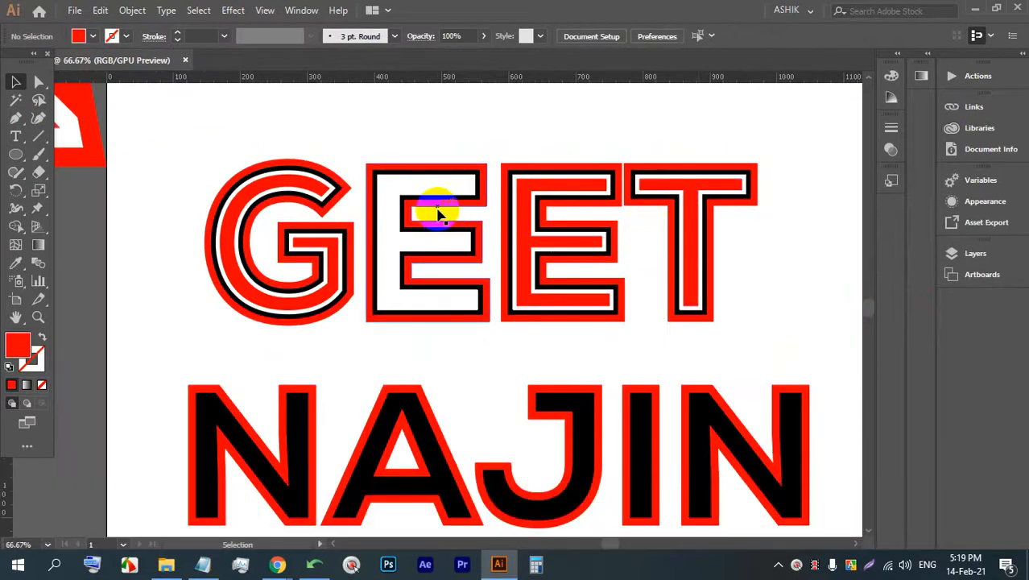
{"action": "left_click", "coordinate": [438, 214]}
{"action": "left_click", "coordinate": [91, 37]}
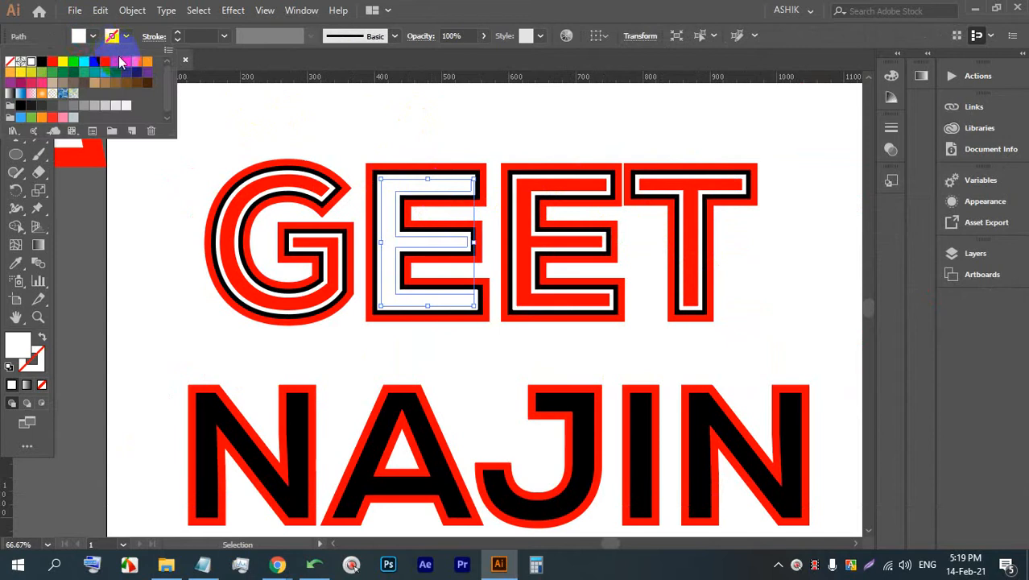
{"action": "left_click", "coordinate": [124, 64]}
{"action": "left_click", "coordinate": [421, 121]}
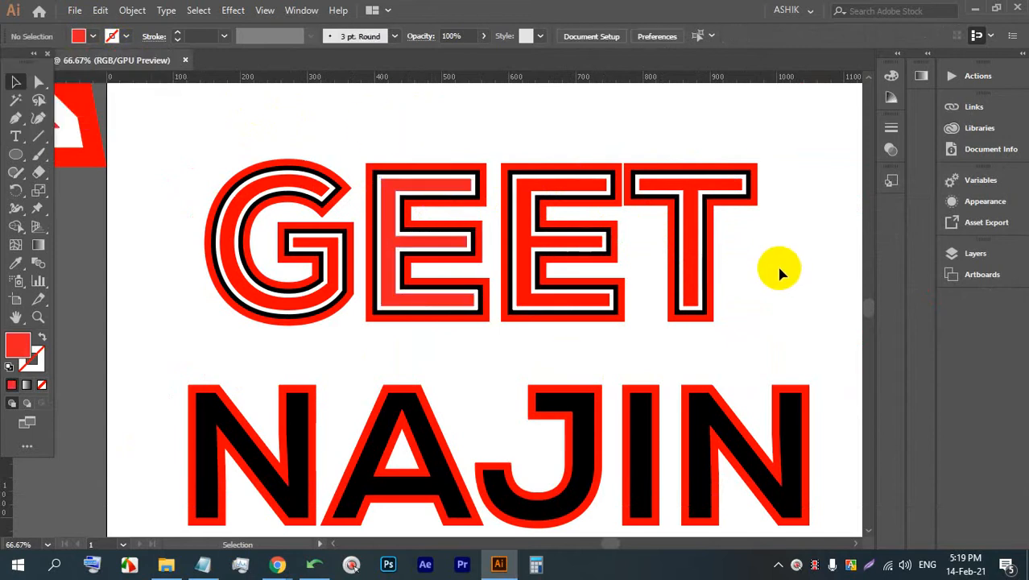
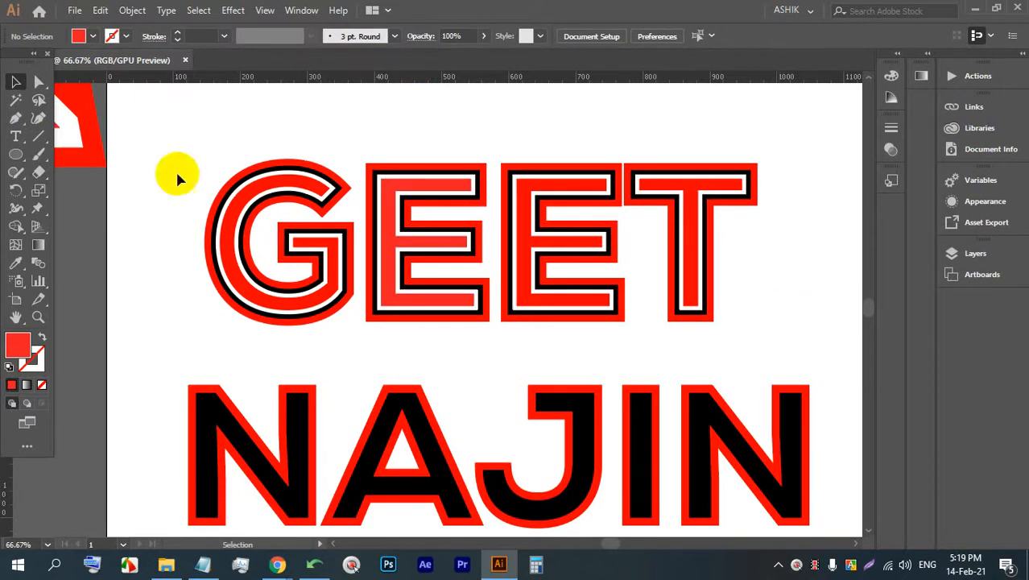
Move the GEET and NAJIN lettering together off the artboard to the empty area below the zigzag shape
{"action": "scroll", "coordinate": [396, 248], "scroll_direction": "down", "scroll_amount": 4}
{"action": "scroll", "coordinate": [119, 143], "scroll_direction": "up", "scroll_amount": 5}
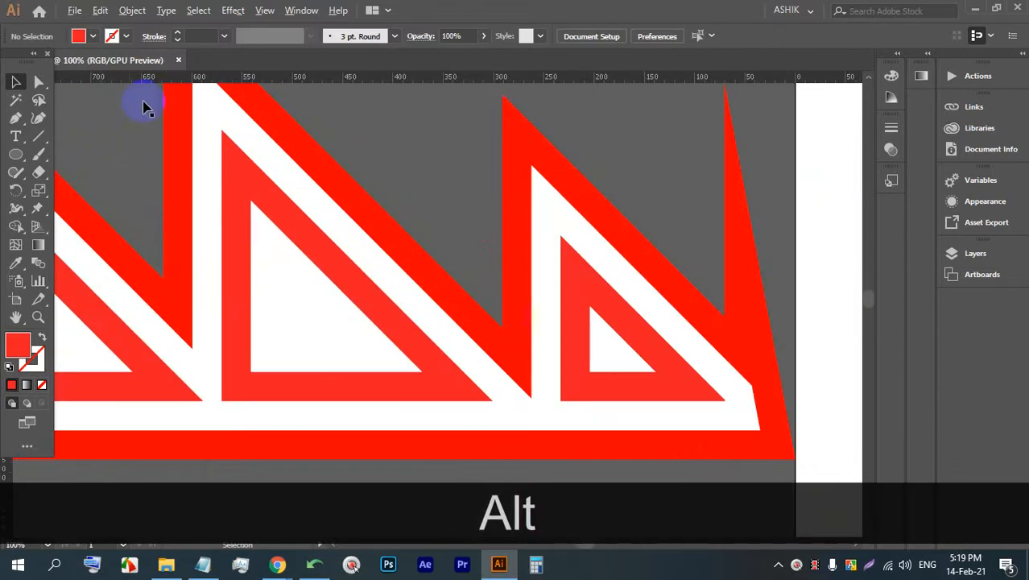
{"action": "scroll", "coordinate": [271, 212], "scroll_direction": "down", "scroll_amount": 4}
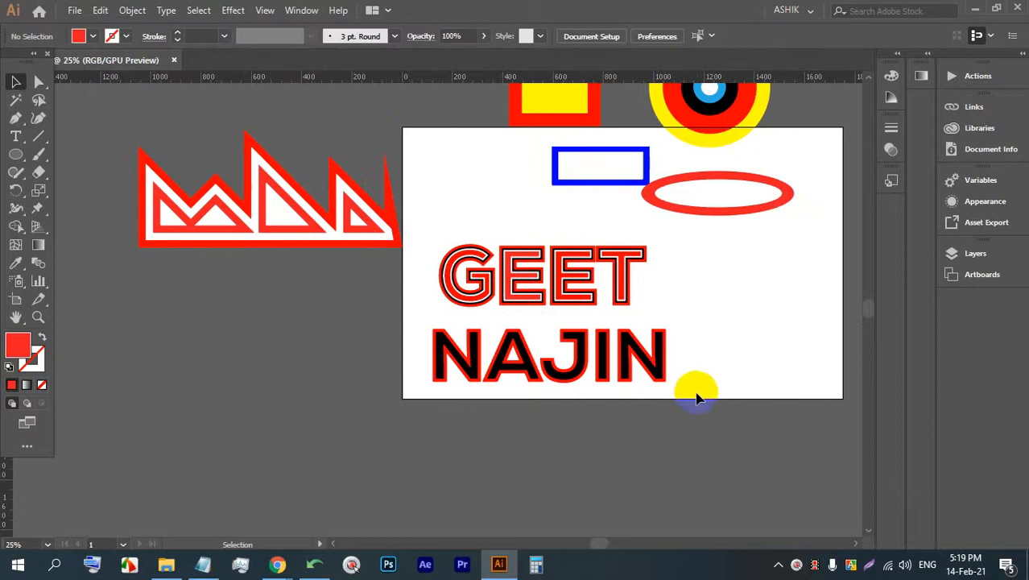
{"action": "left_click_drag", "start_coordinate": [689, 396], "coordinate": [425, 237]}
{"action": "left_click_drag", "start_coordinate": [499, 286], "coordinate": [185, 340]}
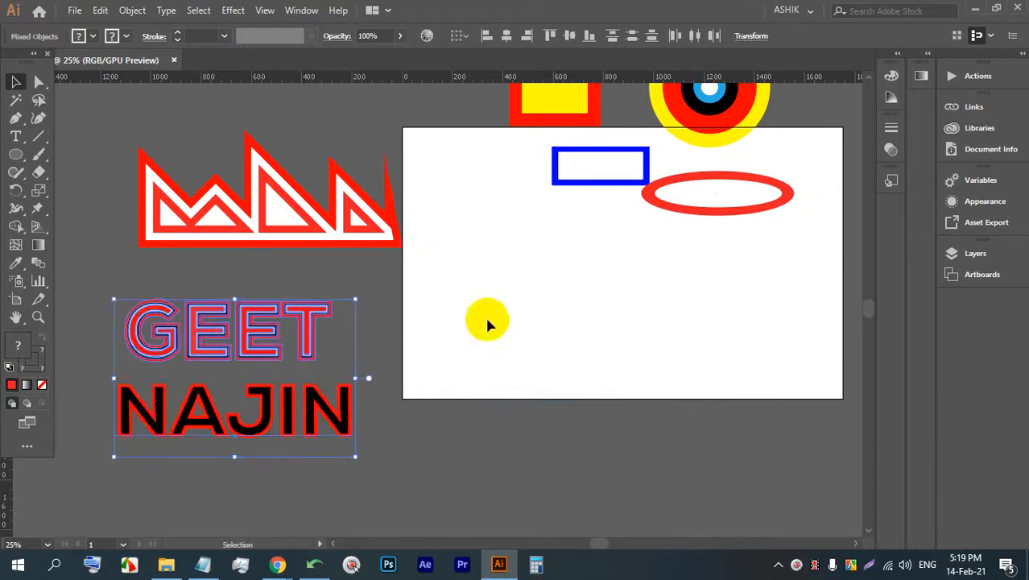
Delete the blue rectangle and the red ellipse from the artboard
{"action": "key", "text": "alt+space"}
{"action": "left_click_drag", "start_coordinate": [697, 226], "coordinate": [632, 327]}
{"action": "left_click_drag", "start_coordinate": [690, 353], "coordinate": [494, 260]}
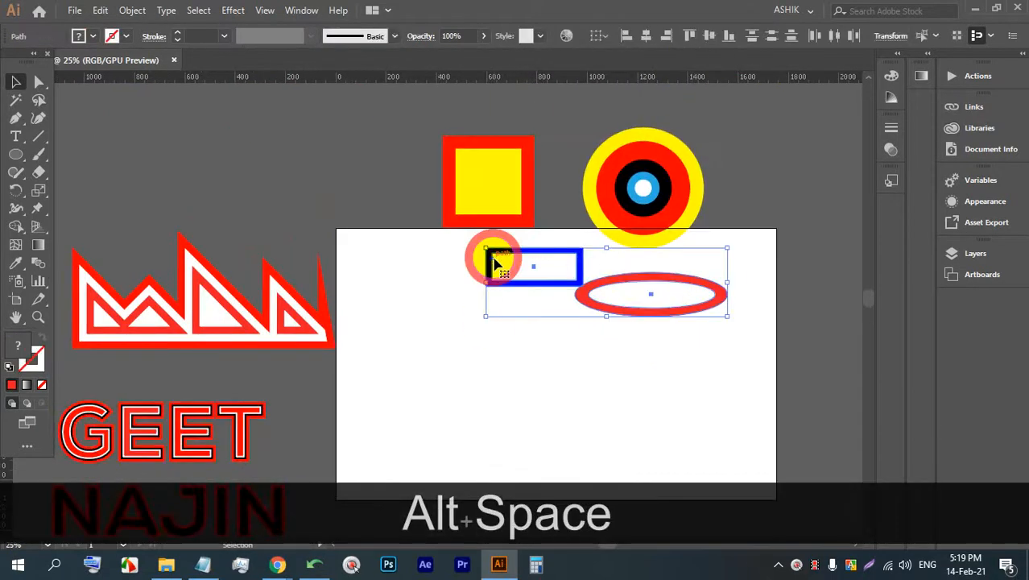
{"action": "key", "text": "BackSpace"}
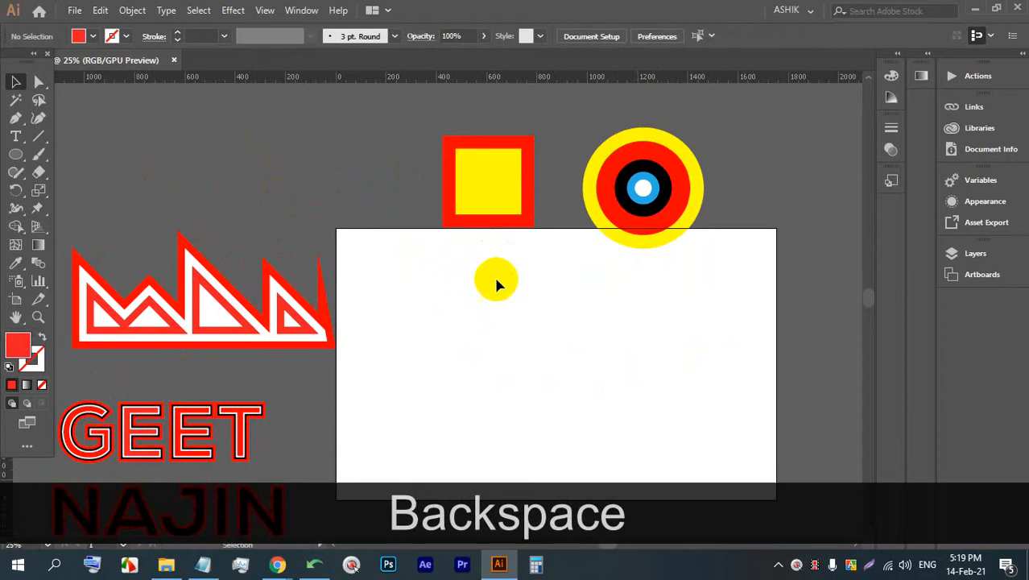
Switch to Chrome and search Google Images for "Olympic logo" in a new tab
{"action": "mouse_move", "coordinate": [283, 551]}
{"action": "left_click", "coordinate": [184, 473]}
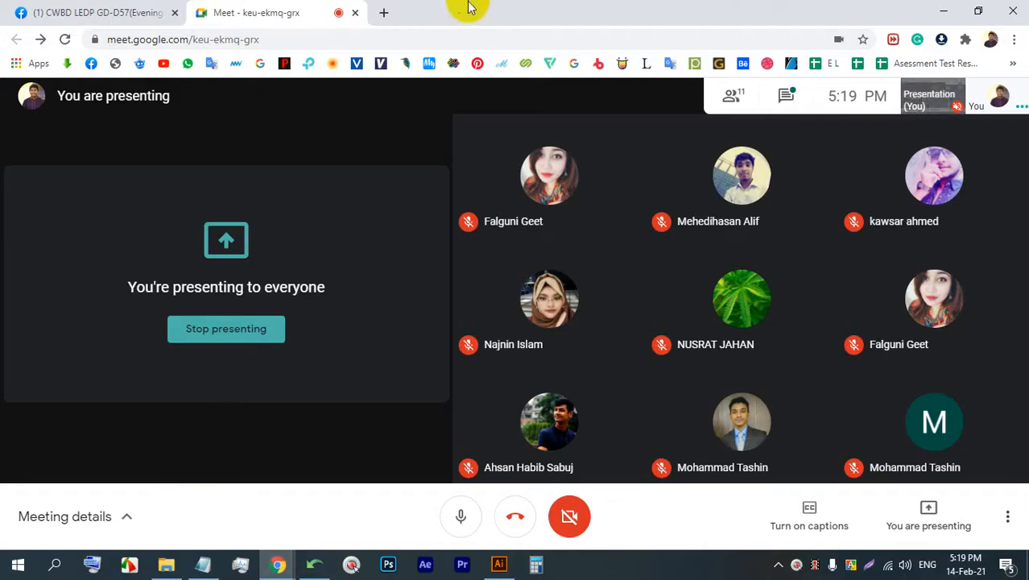
{"action": "left_click", "coordinate": [386, 12]}
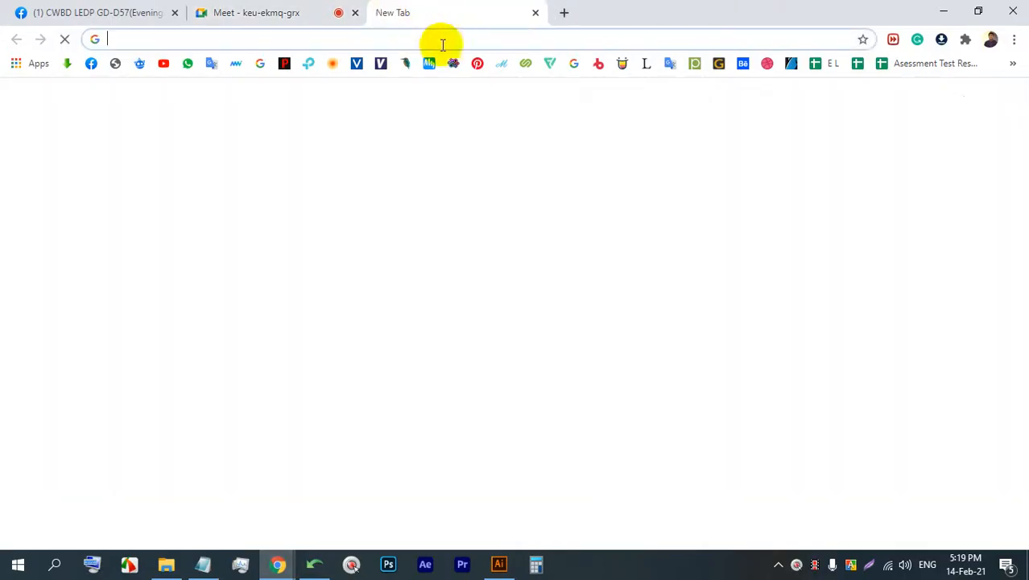
{"action": "left_click", "coordinate": [703, 314]}
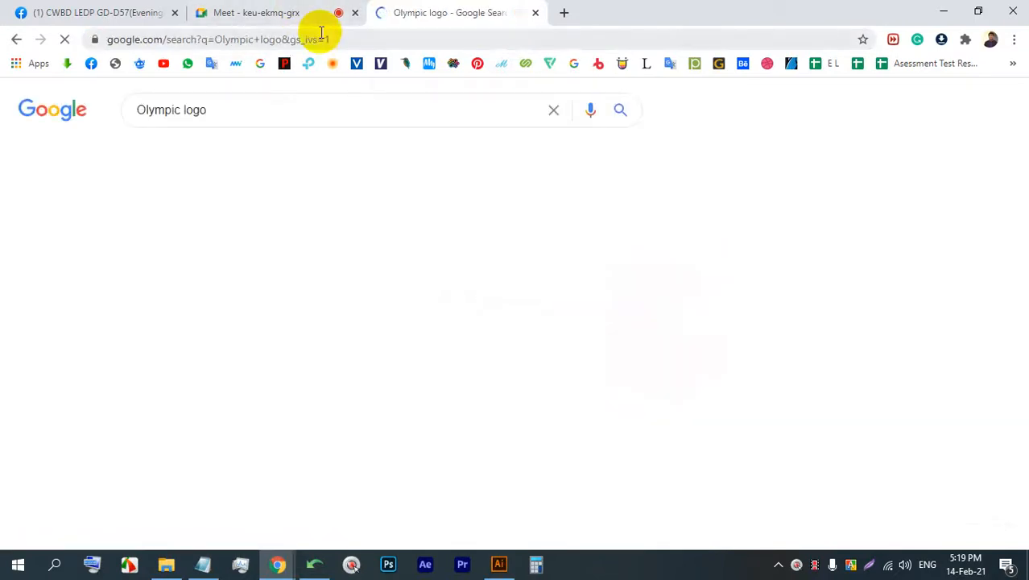
{"action": "left_click", "coordinate": [220, 154]}
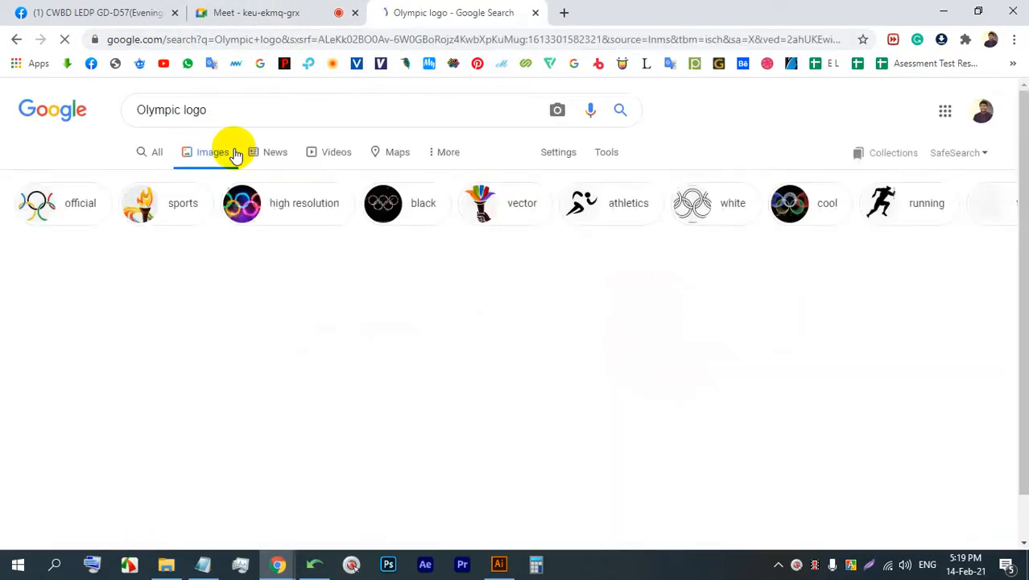
Examine the Olympic rings image from Wikipedia and narrow the image results to "cool"
{"action": "left_click", "coordinate": [348, 302]}
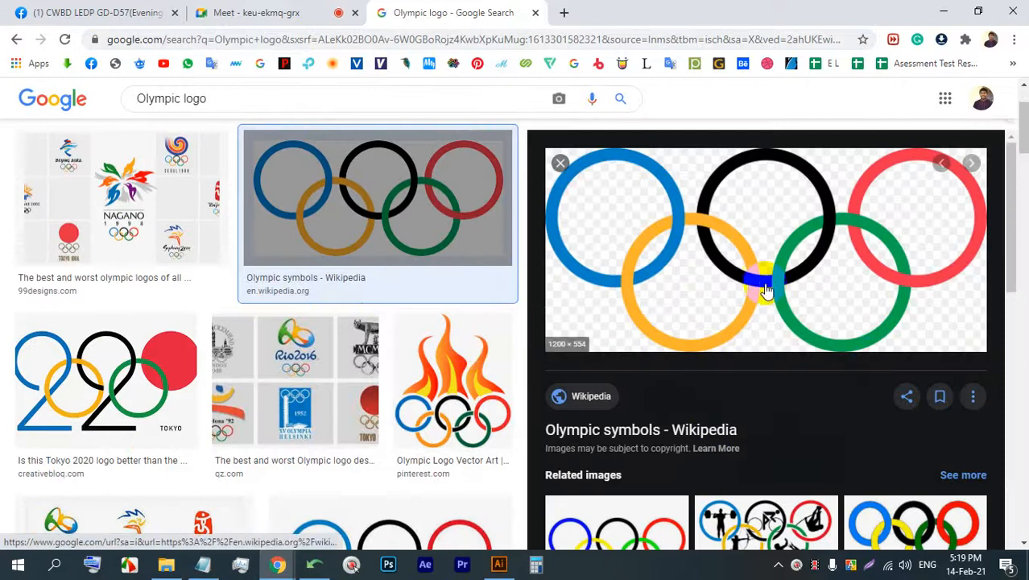
{"action": "scroll", "coordinate": [766, 322], "scroll_direction": "down", "scroll_amount": 2}
{"action": "scroll", "coordinate": [708, 360], "scroll_direction": "up", "scroll_amount": 4}
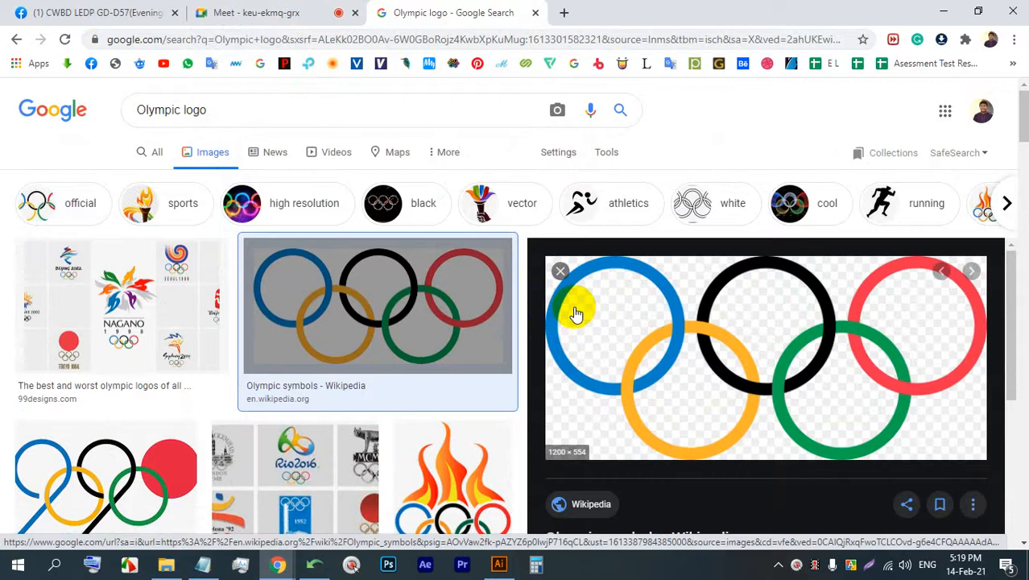
{"action": "left_click", "coordinate": [806, 212]}
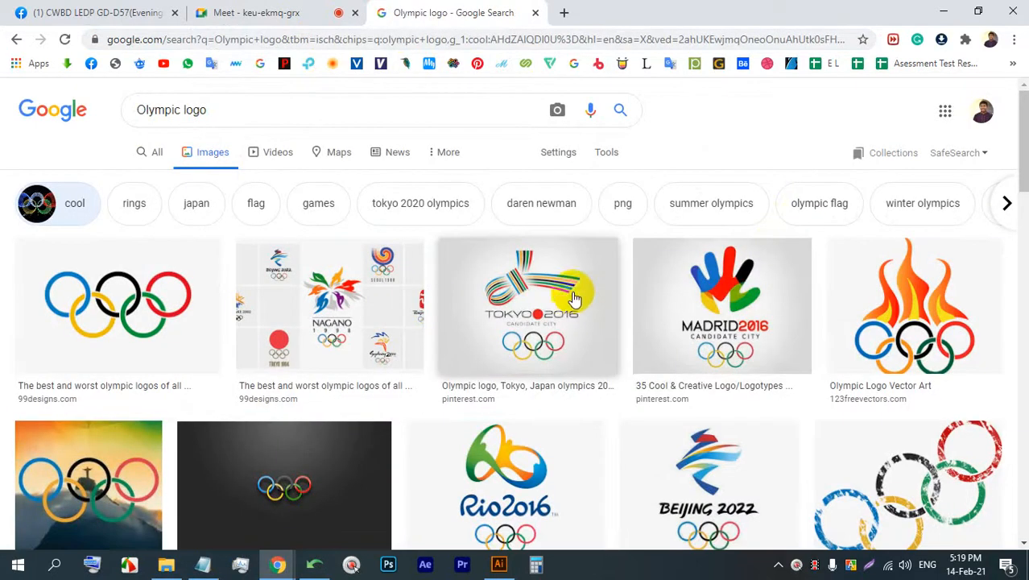
Switch back to the Illustrator document
{"action": "left_click", "coordinate": [259, 13]}
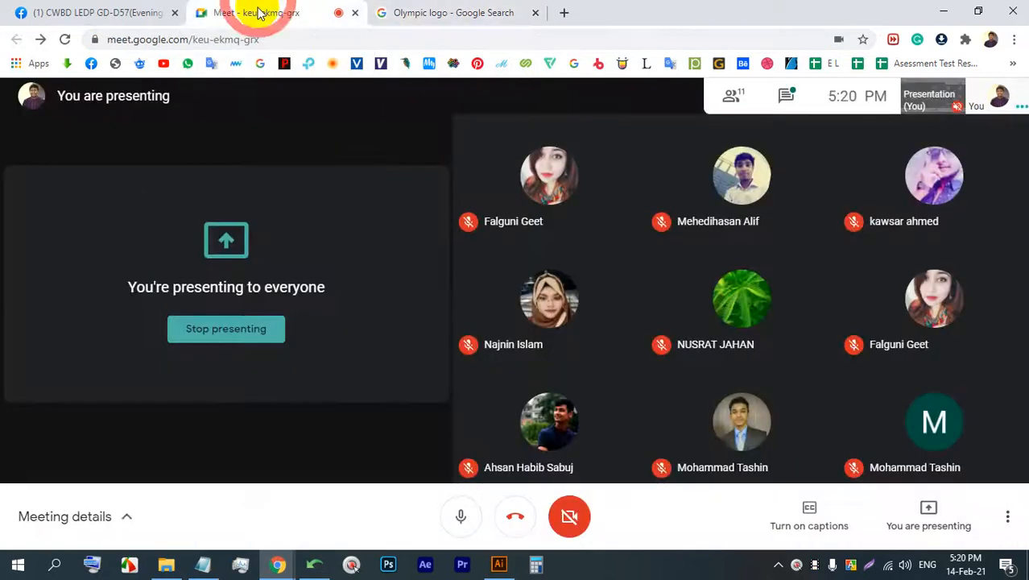
{"action": "left_click", "coordinate": [500, 563]}
{"action": "left_click", "coordinate": [129, 11]}
{"action": "mouse_move", "coordinate": [99, 11]}
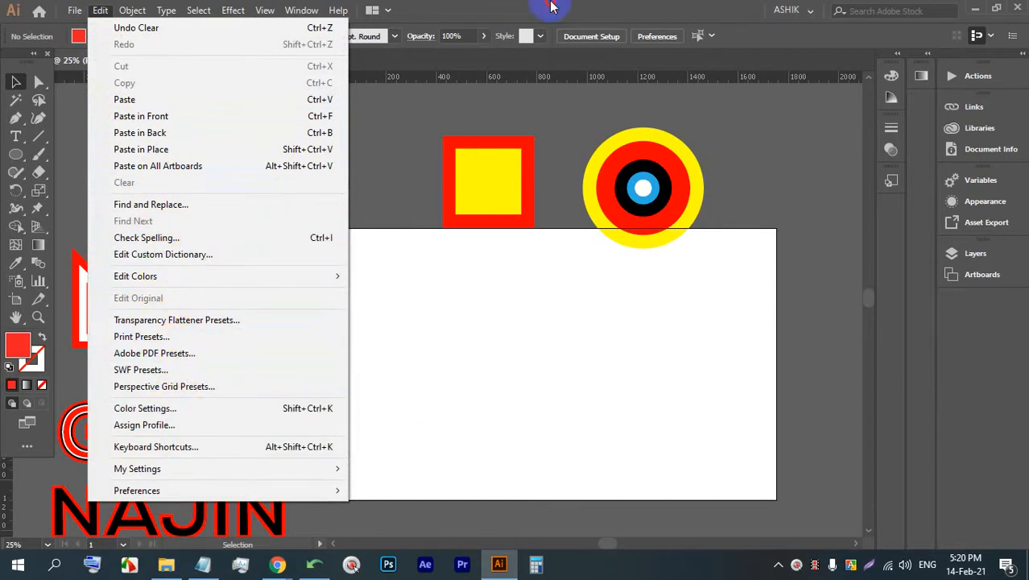
{"action": "left_click", "coordinate": [49, 165]}
{"action": "left_click", "coordinate": [37, 208]}
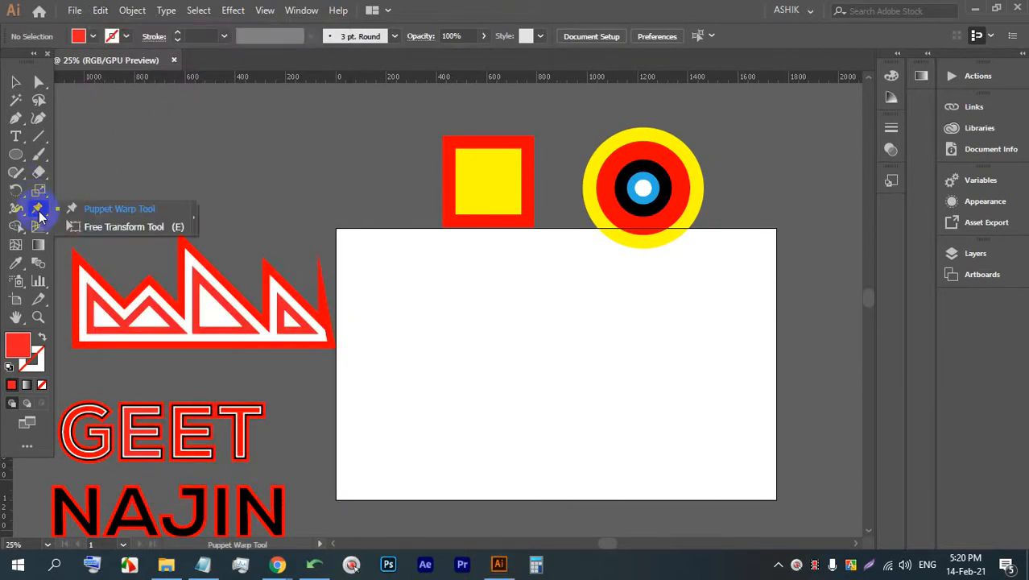
{"action": "scroll", "coordinate": [628, 371], "scroll_direction": "up", "scroll_amount": 1, "text": "alt"}
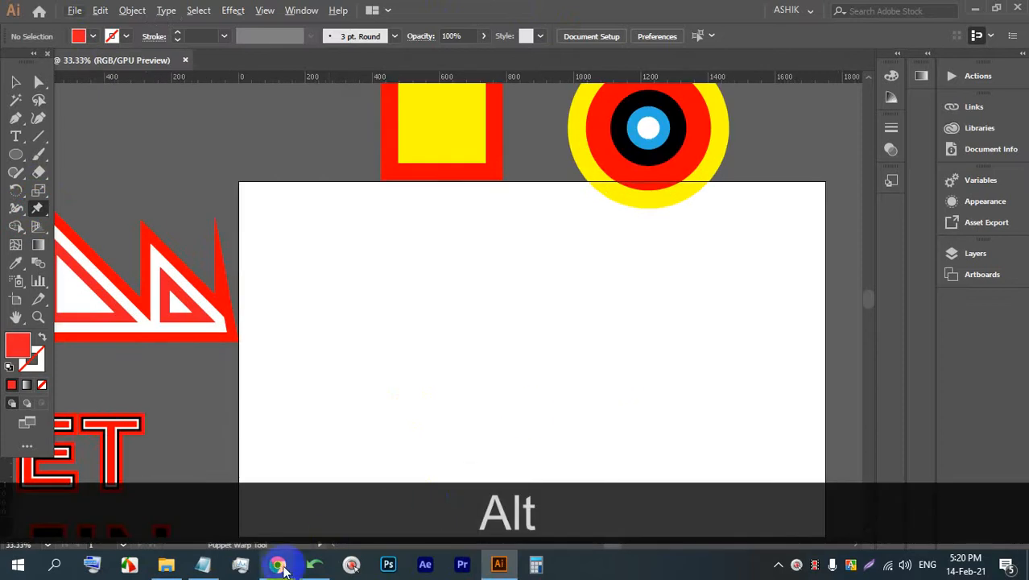
Switch to Chrome, translate the spoken Bangla word for rope into English with Google Translate in a new tab, and copy the translation
{"action": "left_click", "coordinate": [277, 566]}
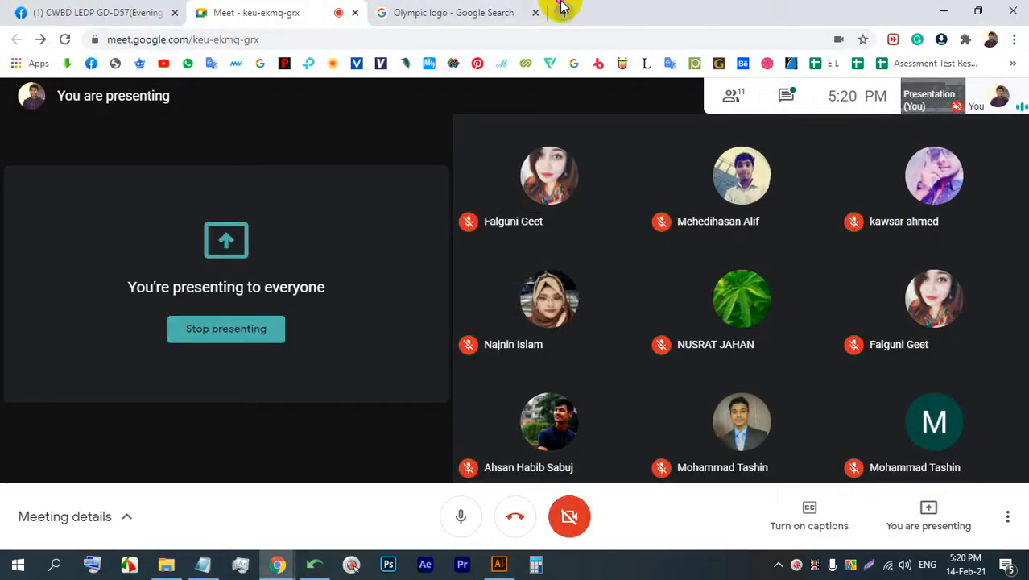
{"action": "left_click", "coordinate": [563, 10]}
{"action": "left_click", "coordinate": [211, 63]}
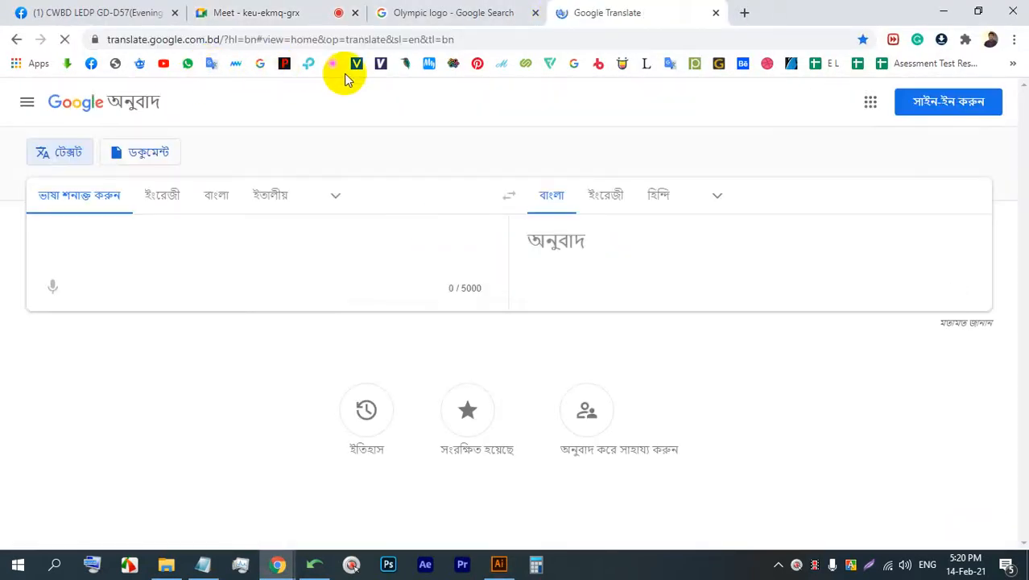
{"action": "left_click", "coordinate": [505, 197]}
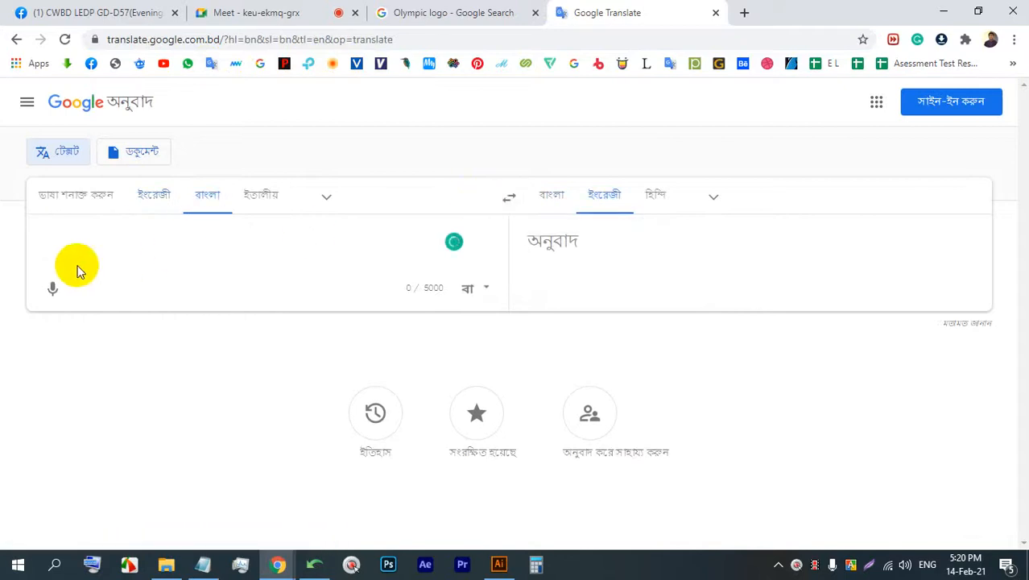
{"action": "left_click", "coordinate": [52, 288]}
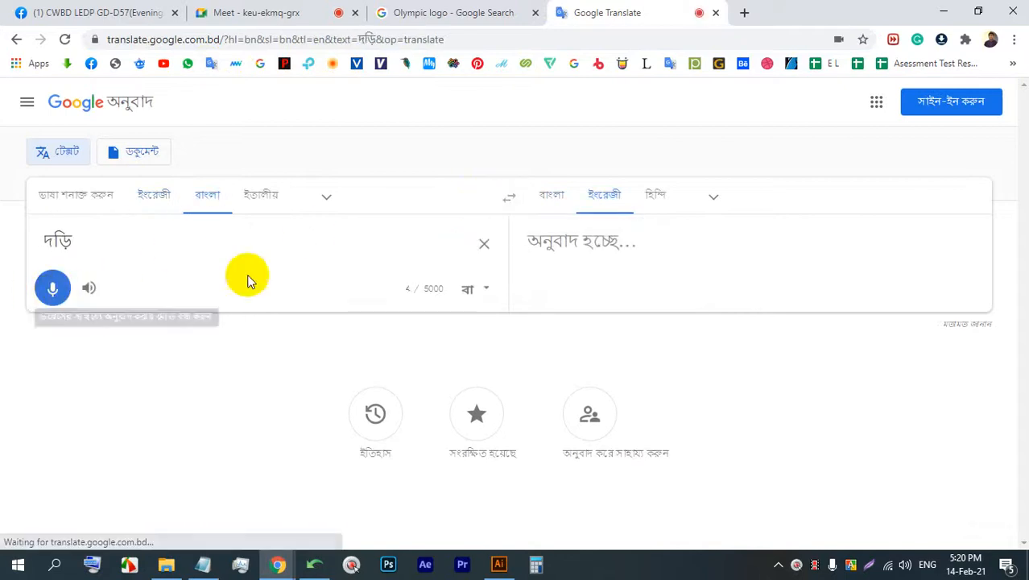
{"action": "left_click", "coordinate": [892, 306]}
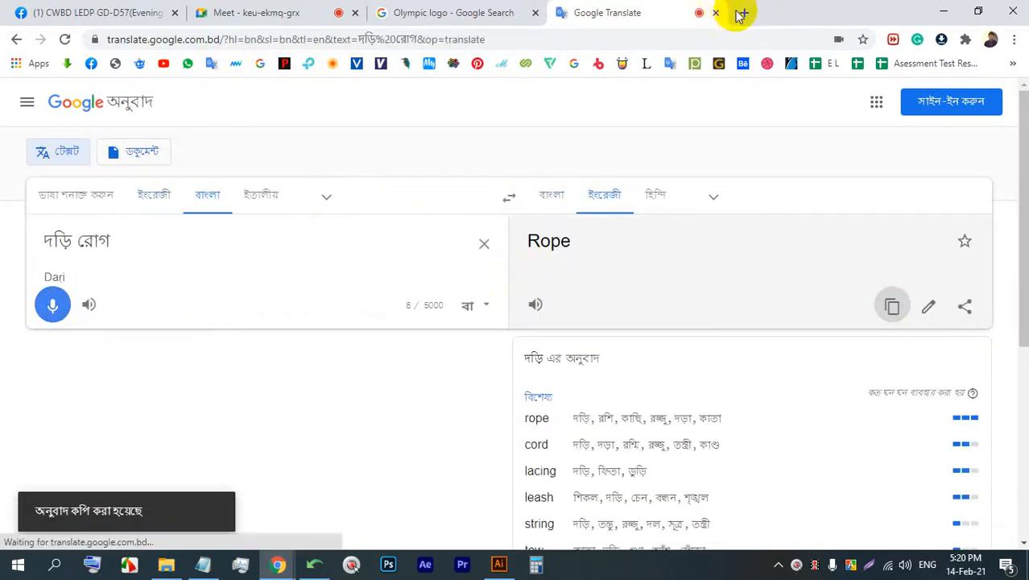
Search Google Images for "Rope" in another new tab
{"action": "left_click", "coordinate": [741, 12]}
{"action": "left_click", "coordinate": [710, 37]}
{"action": "key", "text": "ctrl+v"}
{"action": "key", "text": "Return"}
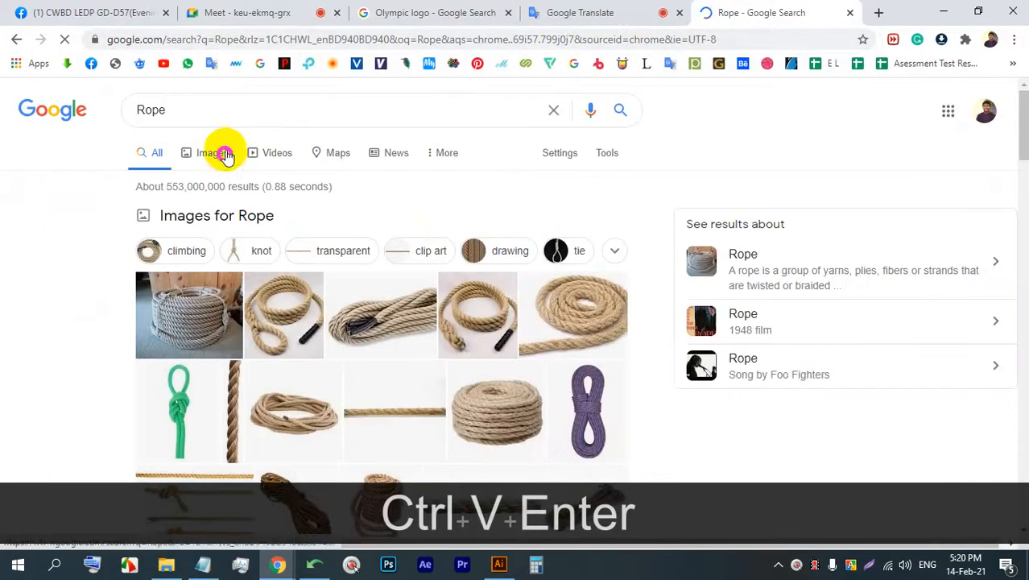
{"action": "left_click", "coordinate": [224, 153]}
{"action": "scroll", "coordinate": [558, 202], "scroll_direction": "down", "scroll_amount": 7}
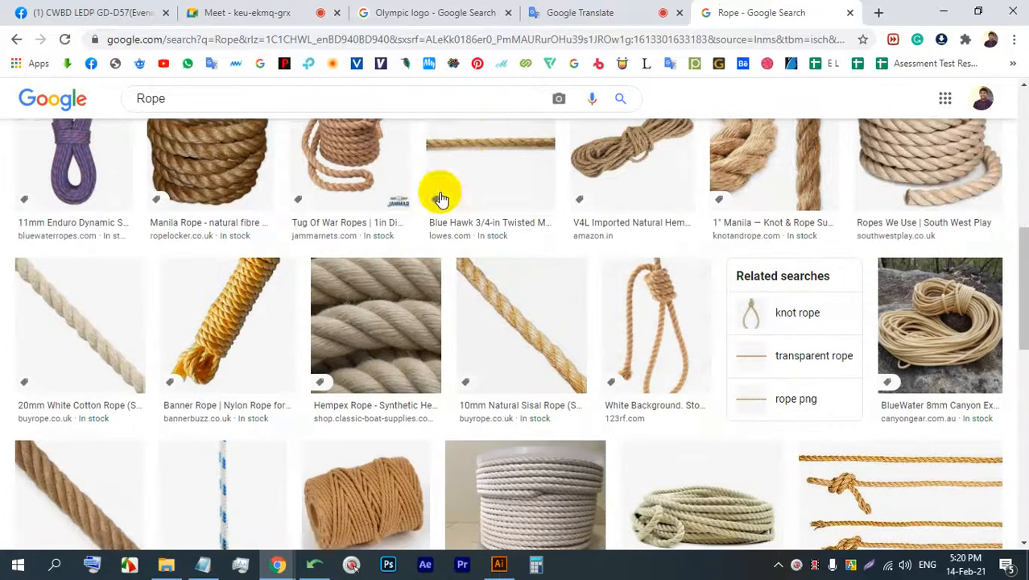
Preview several rope results and copy the iStock image showing four knotted and straight ropes
{"action": "left_click", "coordinate": [488, 143]}
{"action": "scroll", "coordinate": [294, 246], "scroll_direction": "down", "scroll_amount": 5}
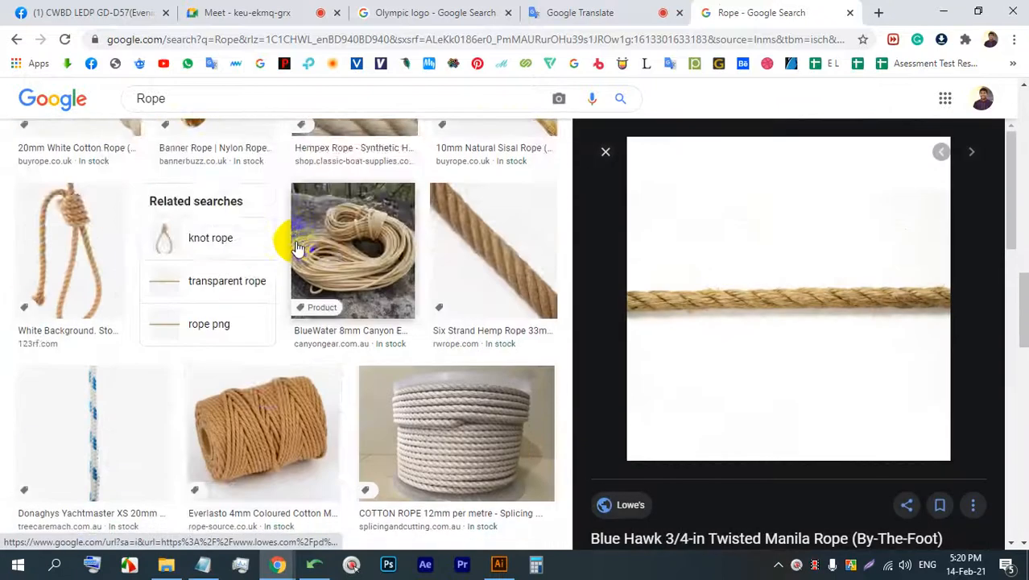
{"action": "left_click", "coordinate": [108, 264]}
{"action": "scroll", "coordinate": [701, 269], "scroll_direction": "down", "scroll_amount": 5}
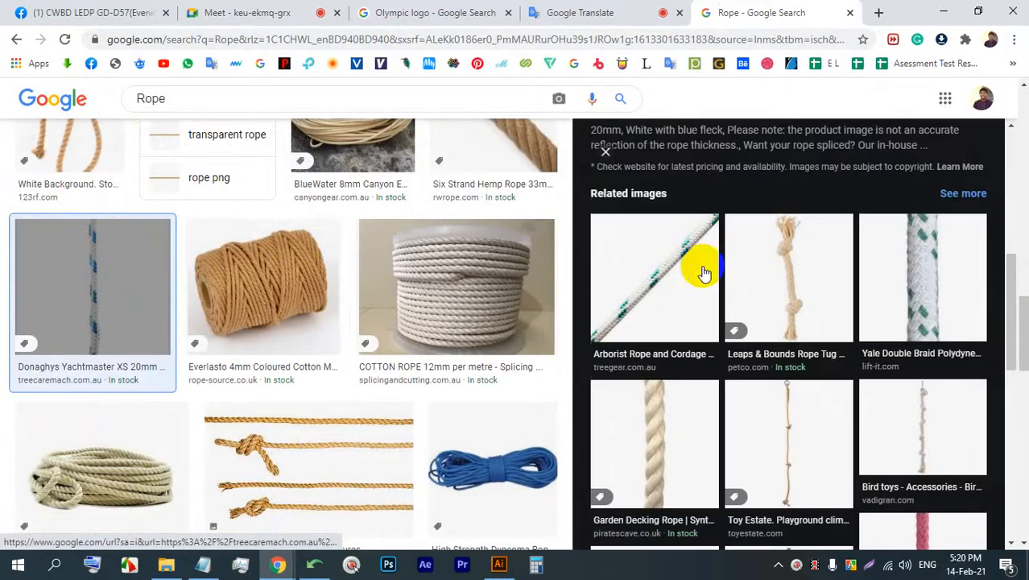
{"action": "scroll", "coordinate": [403, 241], "scroll_direction": "down", "scroll_amount": 2}
{"action": "left_click", "coordinate": [300, 292]}
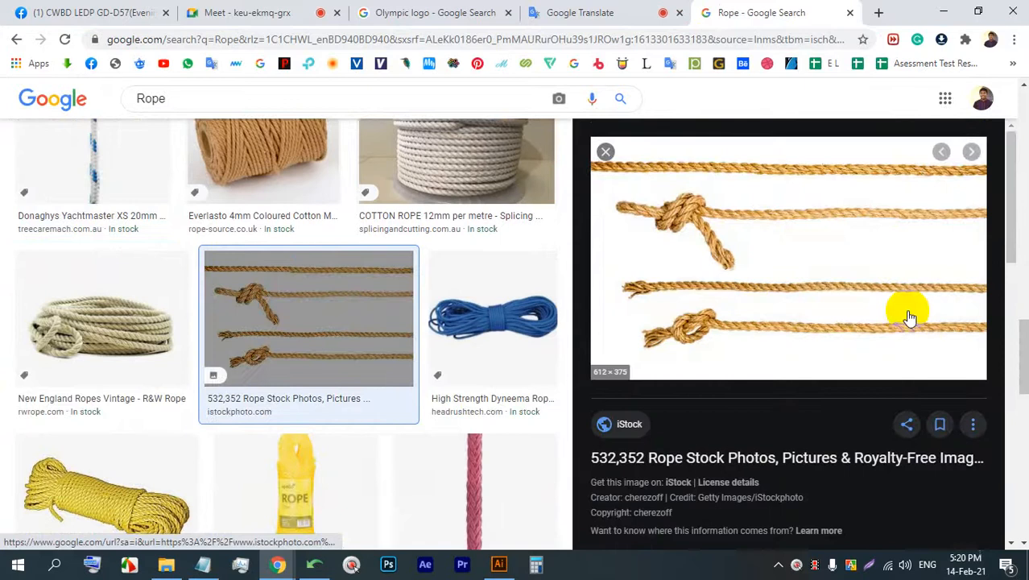
{"action": "right_click", "coordinate": [763, 199]}
{"action": "left_click", "coordinate": [834, 375]}
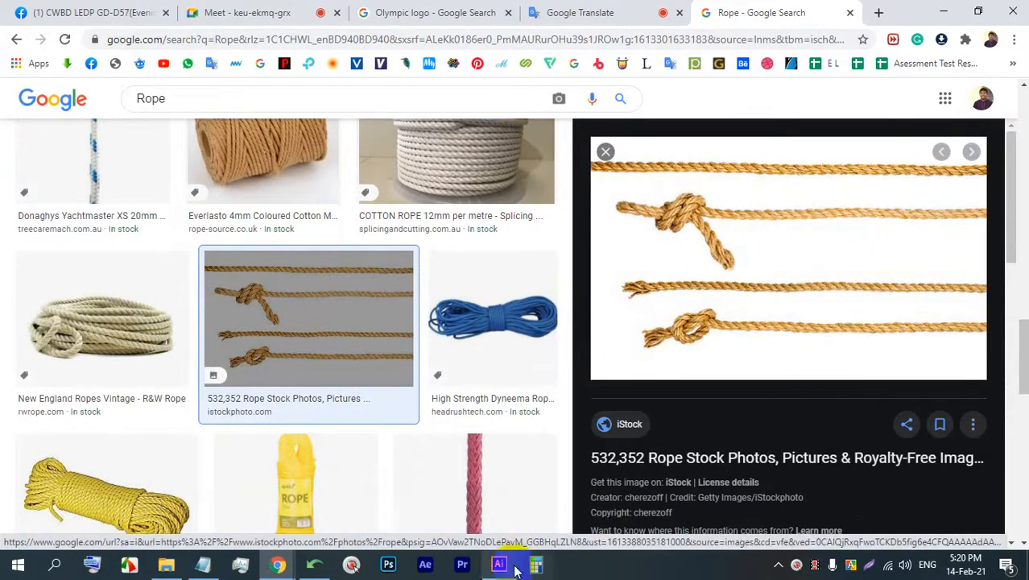
Switch to Illustrator and paste the copied rope image onto the artboard
{"action": "key", "text": "alt+Tab"}
{"action": "key", "text": "ctrl+v"}
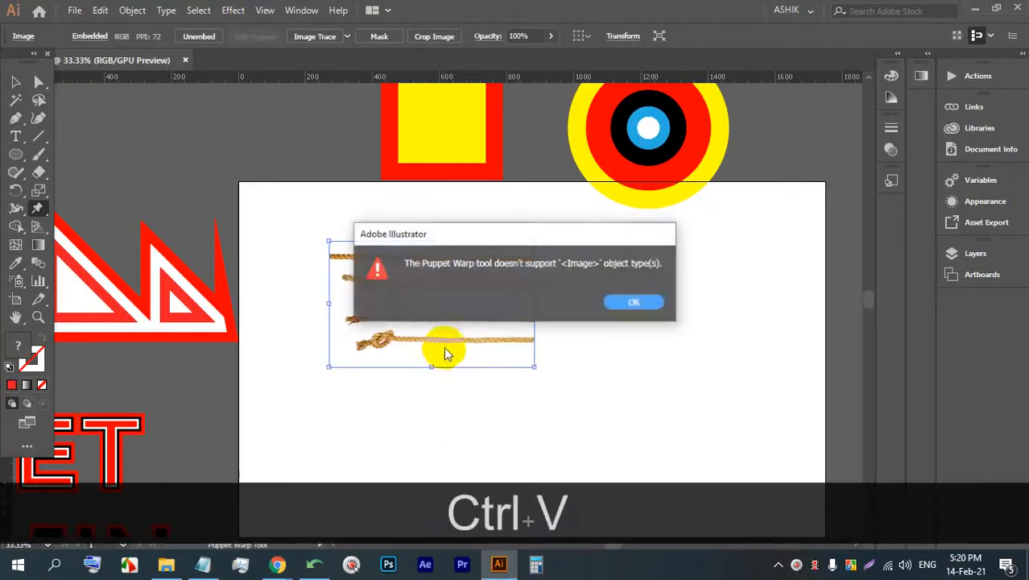
{"action": "left_click", "coordinate": [627, 302]}
Try to pin the pasted rope image with the Puppet Warp tool
{"action": "scroll", "coordinate": [429, 282], "scroll_direction": "up", "scroll_amount": 3}
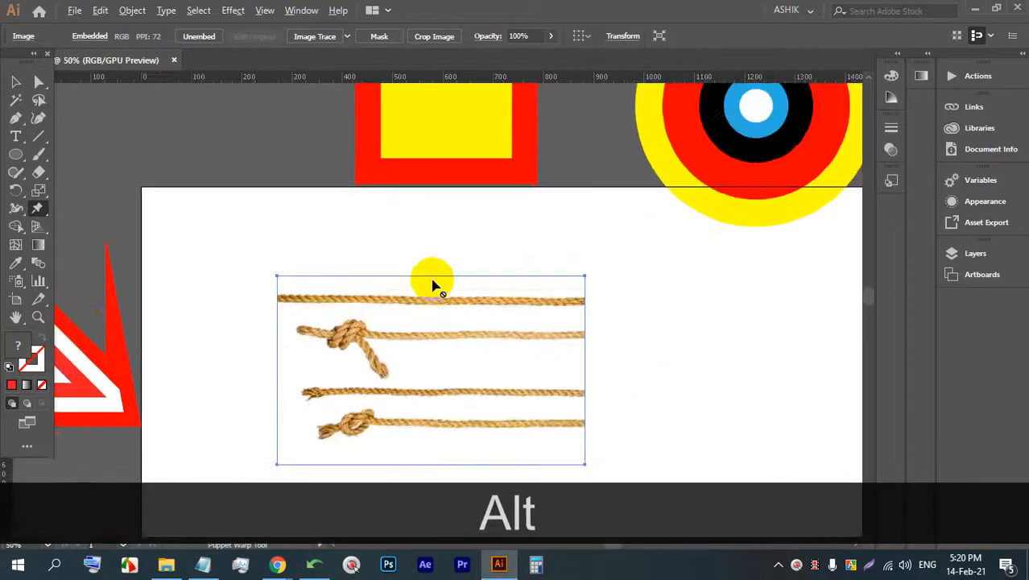
{"action": "scroll", "coordinate": [425, 292], "scroll_direction": "down", "scroll_amount": 3}
{"action": "key", "text": "alt"}
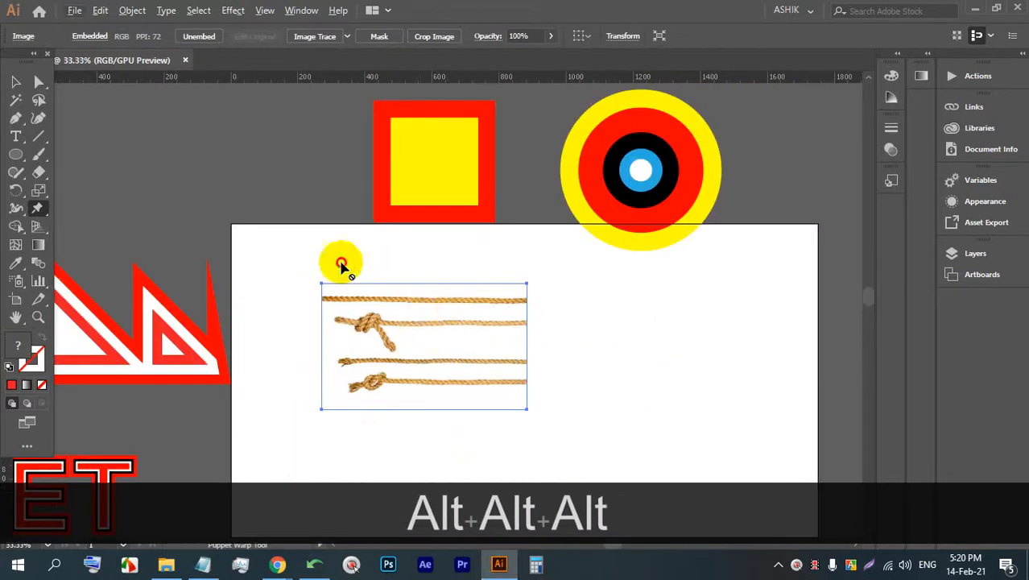
{"action": "left_click", "coordinate": [343, 288]}
{"action": "left_click", "coordinate": [632, 300]}
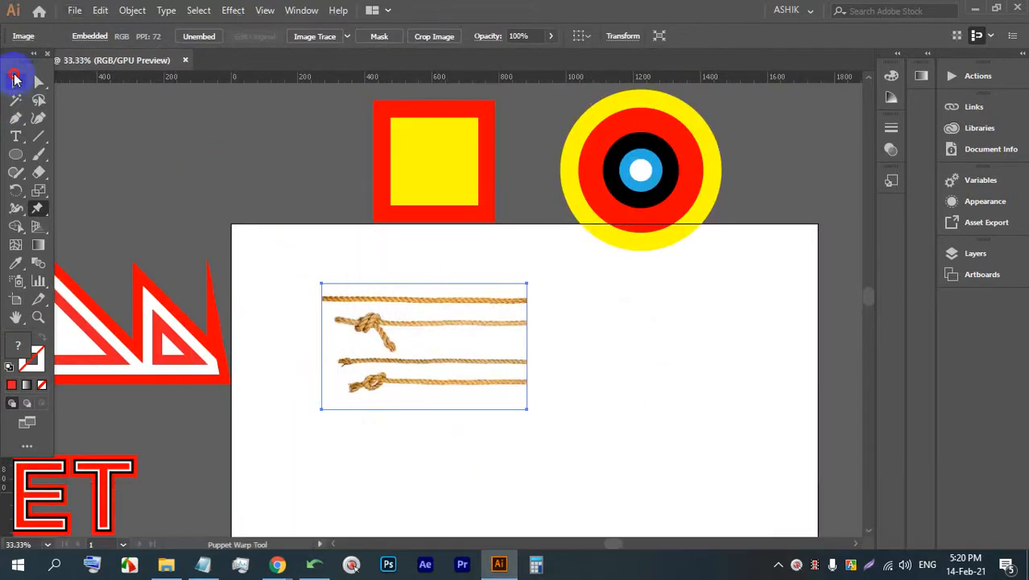
Move the rope image off the artboard, beside the yellow square with the red outline
{"action": "left_click", "coordinate": [16, 81]}
{"action": "left_click_drag", "start_coordinate": [362, 305], "coordinate": [144, 116]}
{"action": "scroll", "coordinate": [189, 195], "scroll_direction": "up", "scroll_amount": 1}
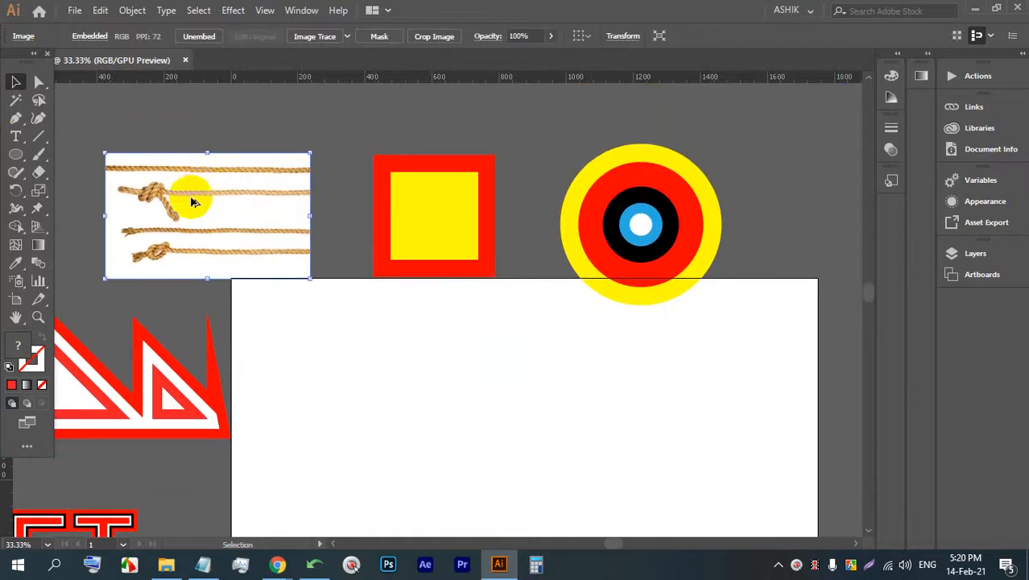
{"action": "scroll", "coordinate": [183, 202], "scroll_direction": "up", "scroll_amount": 1}
{"action": "scroll", "coordinate": [254, 228], "scroll_direction": "down", "scroll_amount": 1}
{"action": "scroll", "coordinate": [175, 202], "scroll_direction": "up", "scroll_amount": 1}
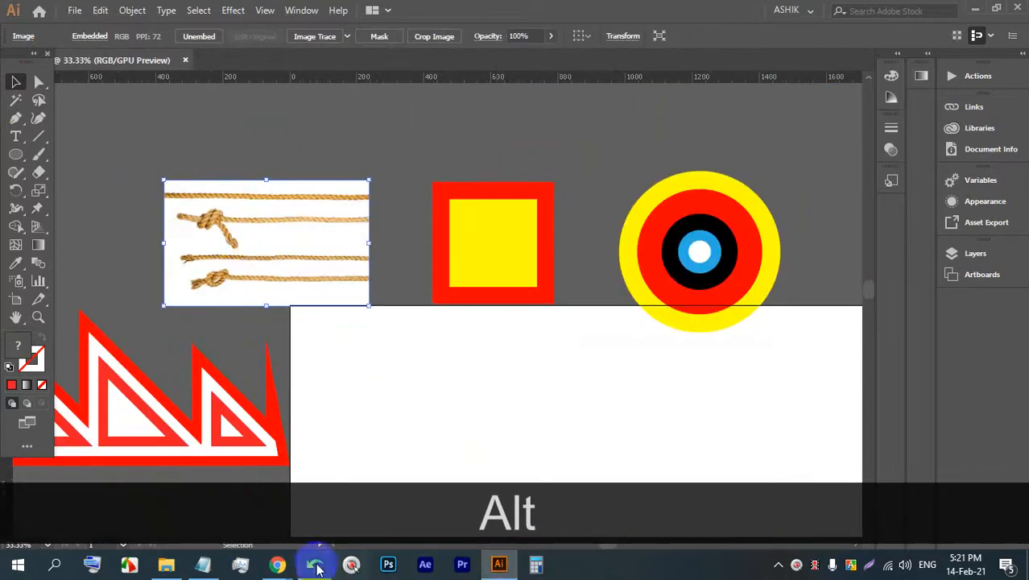
Switch back to the rope image results in Chrome
{"action": "mouse_move", "coordinate": [275, 559]}
{"action": "left_click", "coordinate": [230, 501]}
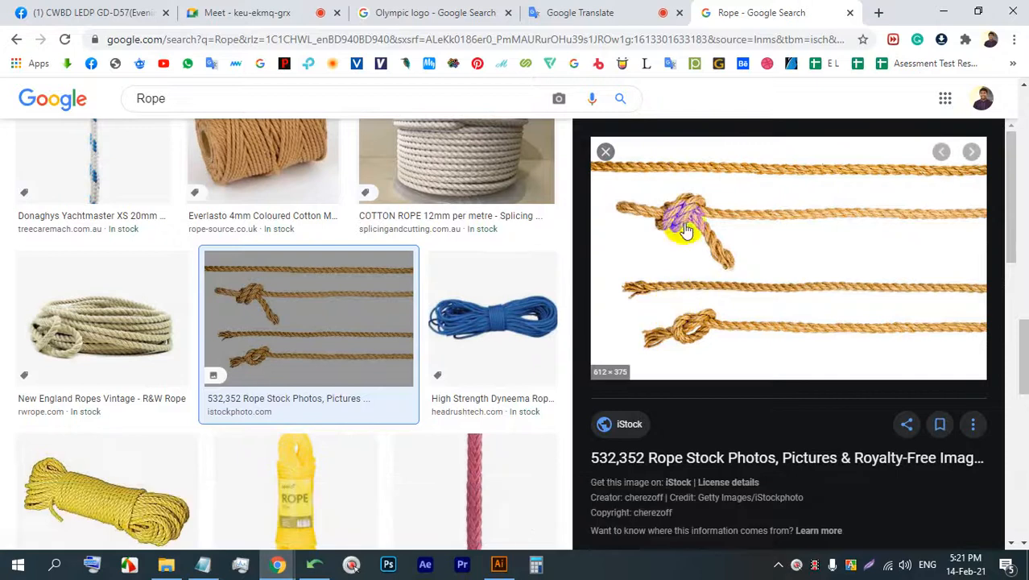
{"action": "right_click", "coordinate": [685, 231]}
{"action": "left_click", "coordinate": [732, 345]}
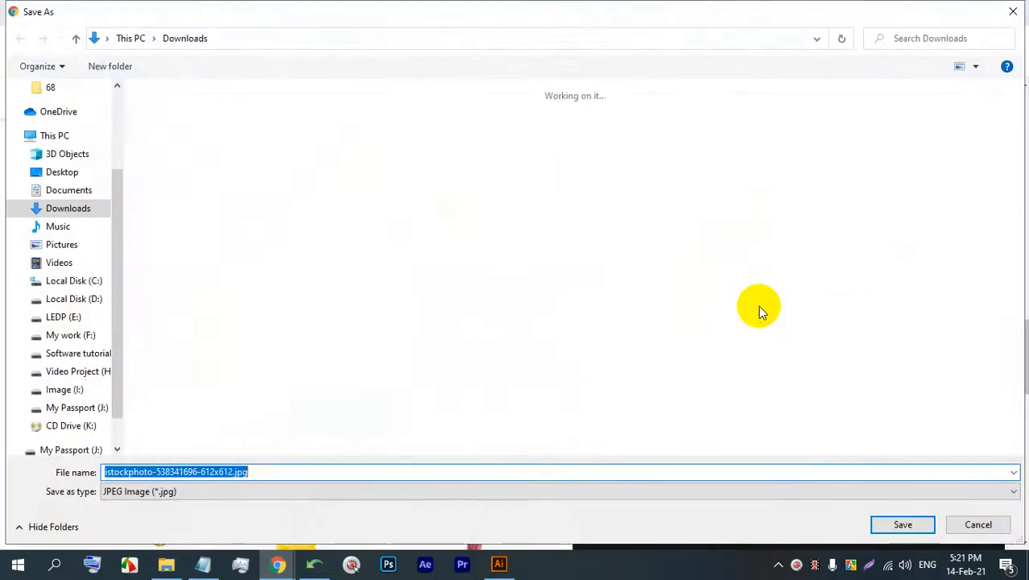
{"action": "left_click", "coordinate": [954, 528]}
Examine more rope images, including the related noose photo and the purple Cortland fiber rope
{"action": "scroll", "coordinate": [667, 405], "scroll_direction": "down", "scroll_amount": 6}
{"action": "scroll", "coordinate": [749, 323], "scroll_direction": "down", "scroll_amount": 2}
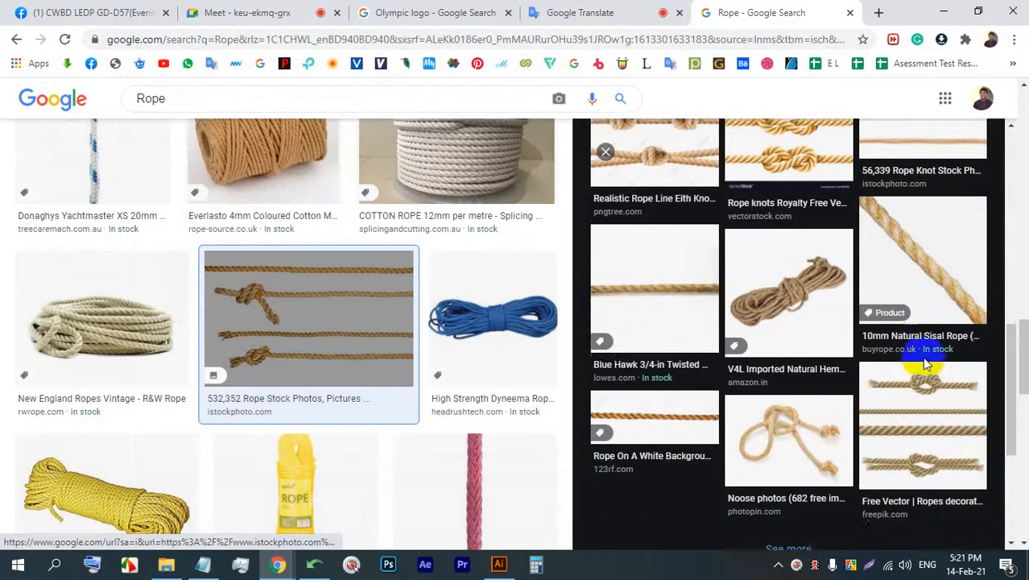
{"action": "left_click", "coordinate": [770, 297]}
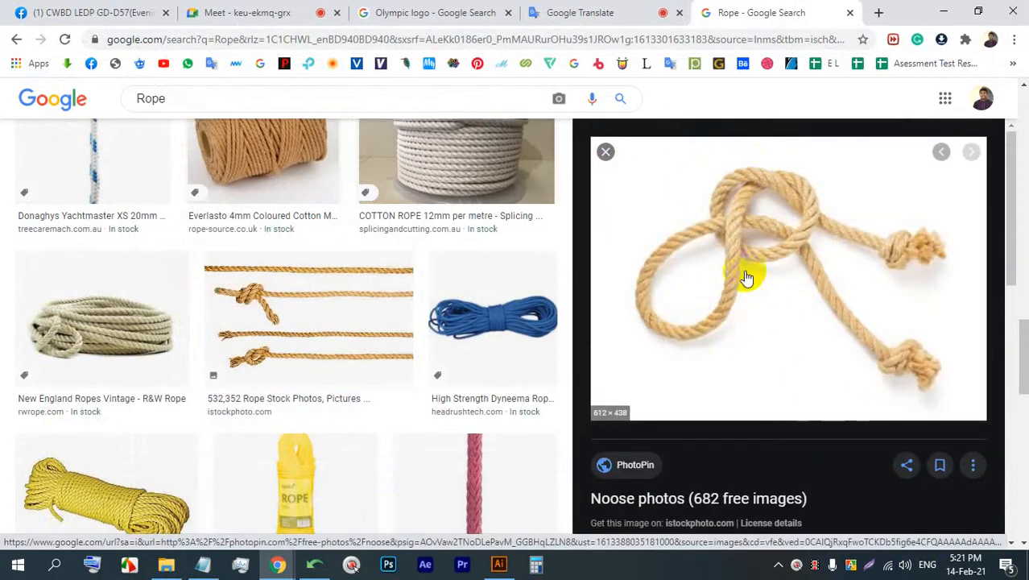
{"action": "scroll", "coordinate": [644, 258], "scroll_direction": "down", "scroll_amount": 5}
{"action": "scroll", "coordinate": [241, 338], "scroll_direction": "up", "scroll_amount": 2}
{"action": "scroll", "coordinate": [70, 411], "scroll_direction": "down", "scroll_amount": 1}
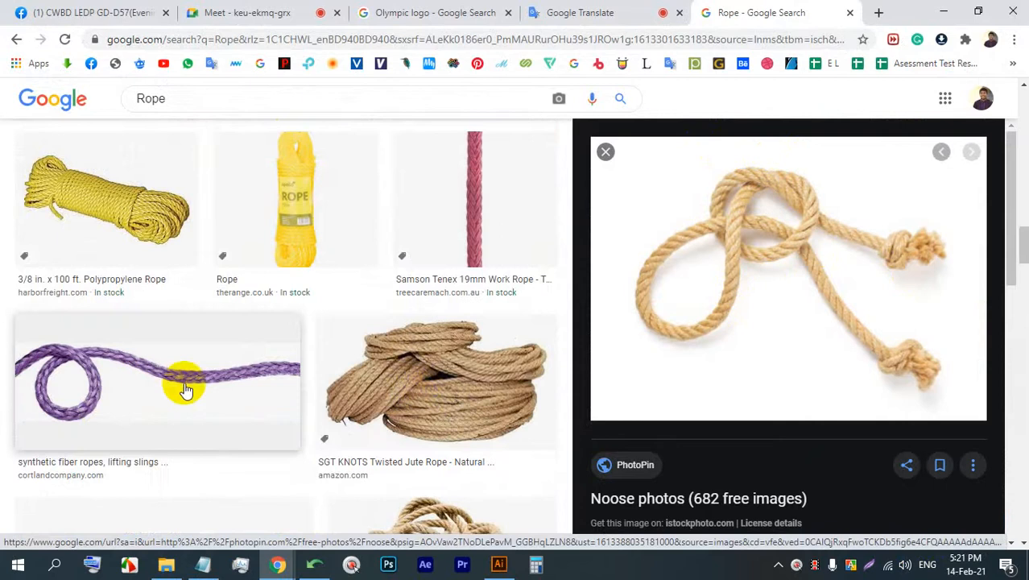
{"action": "left_click", "coordinate": [183, 379]}
{"action": "scroll", "coordinate": [282, 204], "scroll_direction": "up", "scroll_amount": 5}
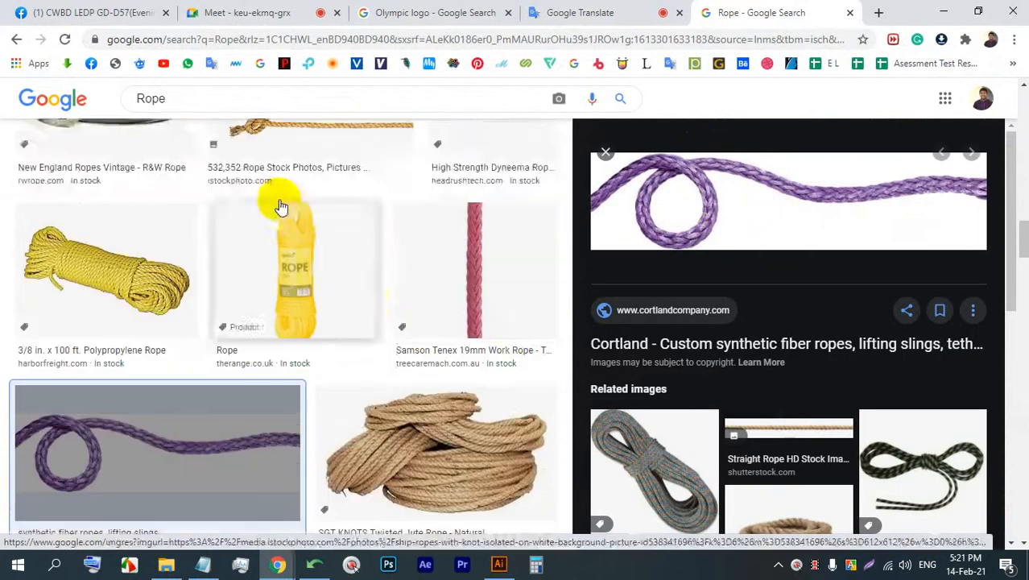
Refine the image search to "Rope PNG"
{"action": "left_click", "coordinate": [243, 103]}
{"action": "type", "text": "P"}
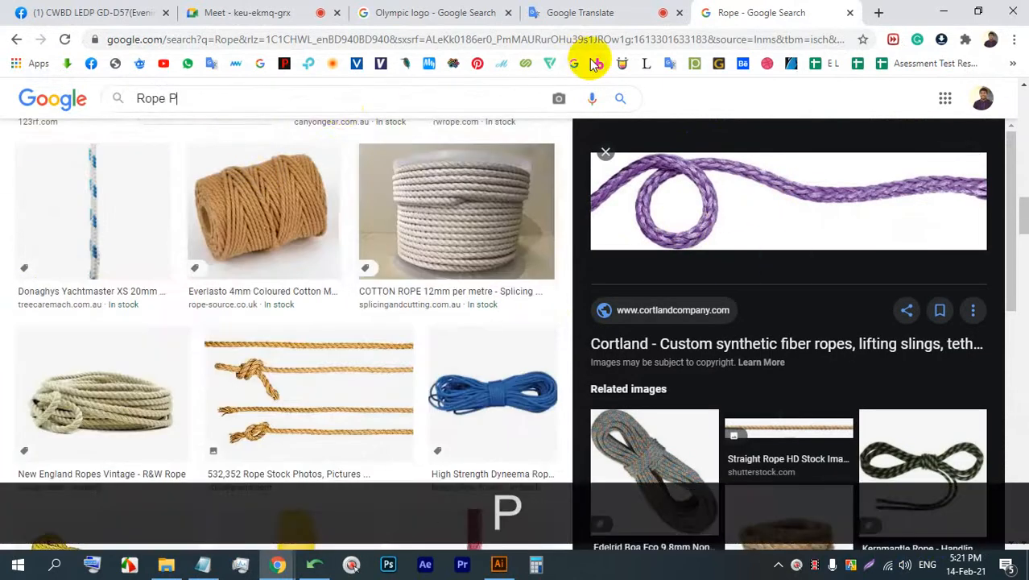
{"action": "type", "text": "NG"}
{"action": "key", "text": "Return"}
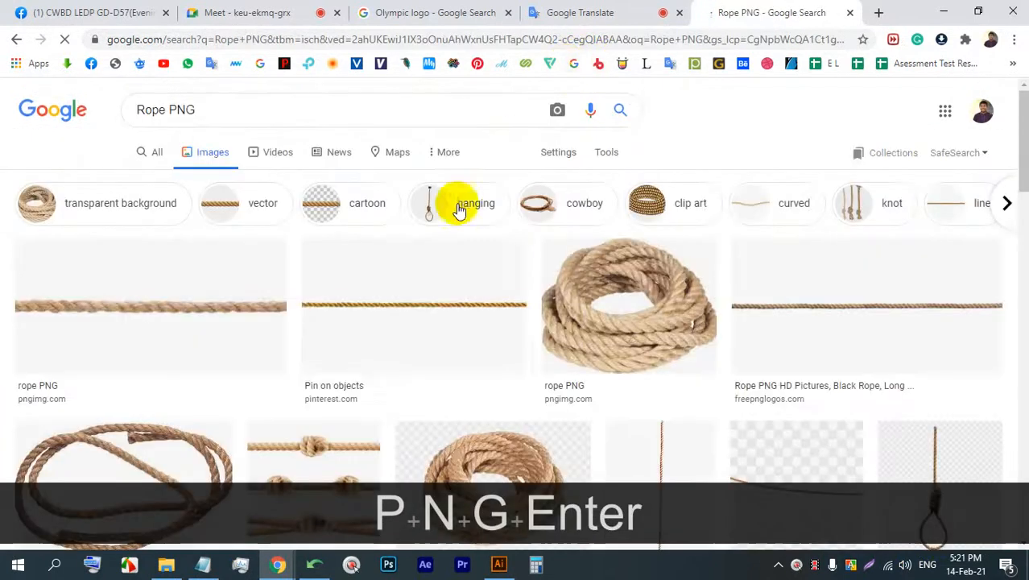
Open the straight golden rope result from Pinterest and save the image to disk
{"action": "left_click", "coordinate": [445, 305]}
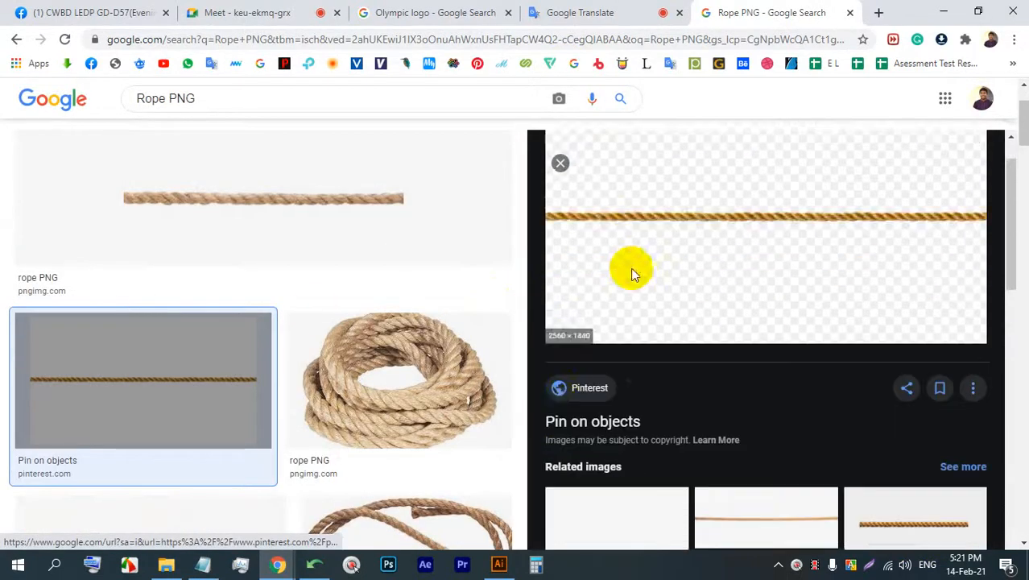
{"action": "scroll", "coordinate": [463, 316], "scroll_direction": "down", "scroll_amount": 3}
{"action": "scroll", "coordinate": [694, 310], "scroll_direction": "up", "scroll_amount": 3}
{"action": "right_click", "coordinate": [718, 238]}
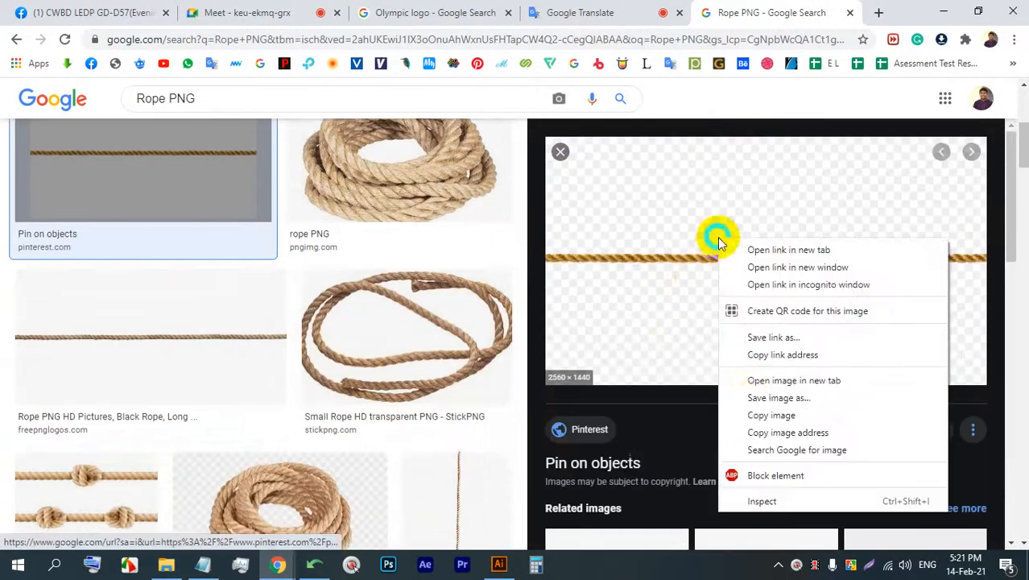
{"action": "left_click", "coordinate": [753, 398]}
{"action": "key", "text": "Return"}
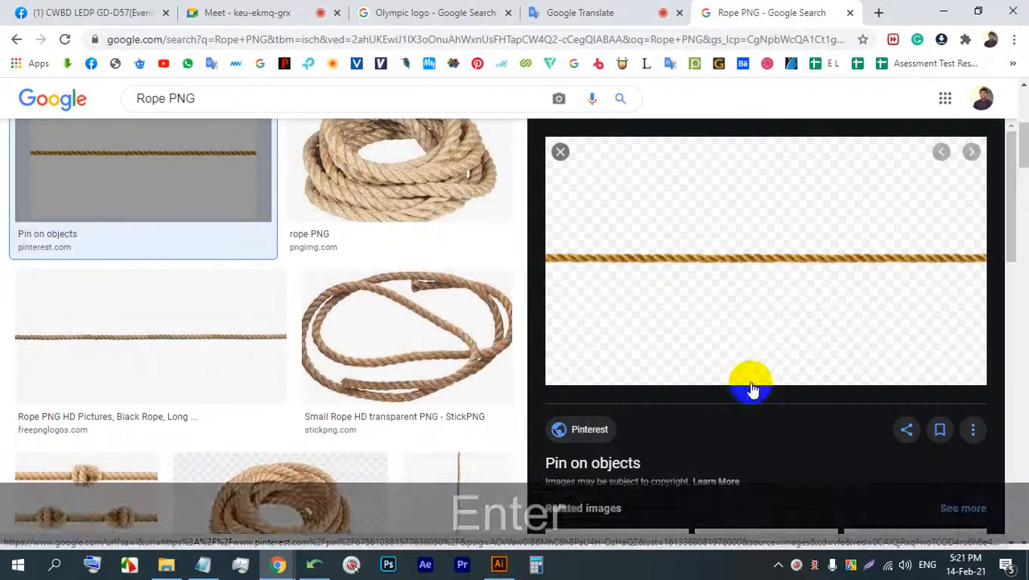
Place the downloaded rope PNG in the Illustrator document and embed it
{"action": "left_click_drag", "start_coordinate": [69, 525], "coordinate": [460, 391]}
{"action": "scroll", "coordinate": [346, 347], "scroll_direction": "down", "scroll_amount": 4}
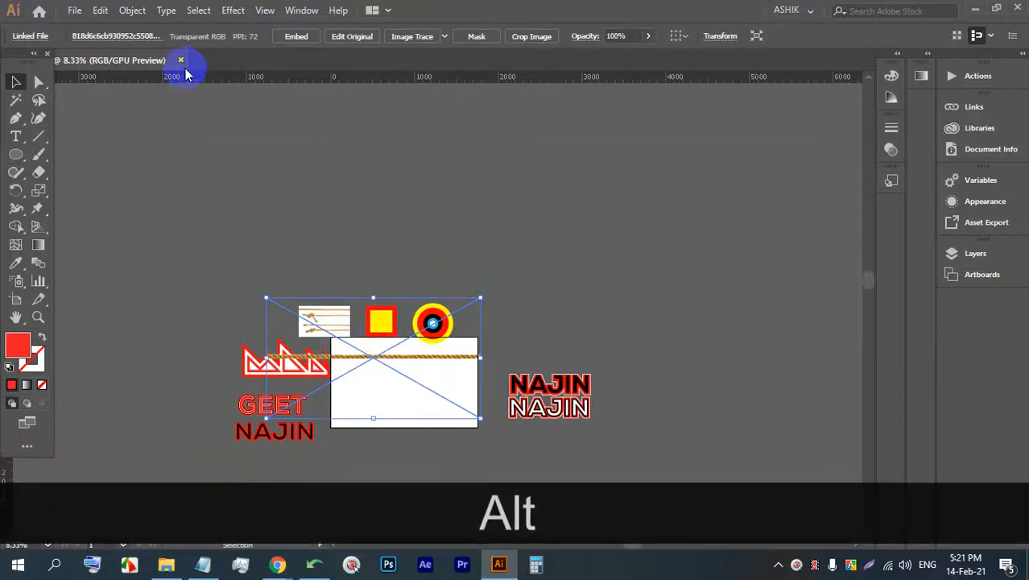
{"action": "left_click", "coordinate": [297, 38]}
Scale the embedded rope image down proportionally so it fits the artboard and position it near the artboard's center
{"action": "left_click_drag", "start_coordinate": [386, 341], "coordinate": [413, 313]}
{"action": "scroll", "coordinate": [318, 164], "scroll_direction": "up", "scroll_amount": 2}
{"action": "scroll", "coordinate": [338, 170], "scroll_direction": "down", "scroll_amount": 3}
{"action": "scroll", "coordinate": [413, 312], "scroll_direction": "up", "scroll_amount": 2}
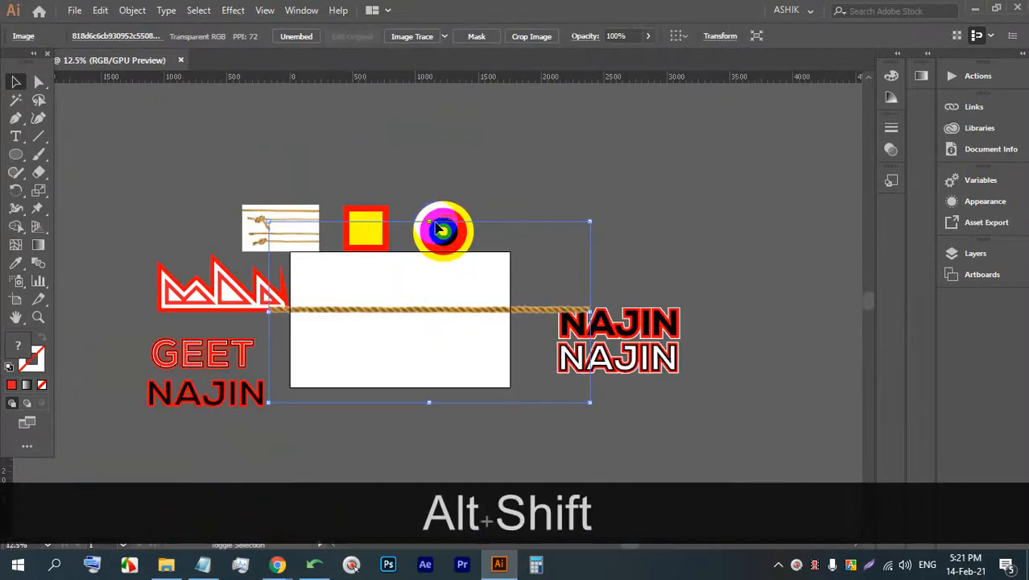
{"action": "left_click_drag", "start_coordinate": [432, 223], "coordinate": [380, 316]}
{"action": "scroll", "coordinate": [380, 317], "scroll_direction": "up", "scroll_amount": 3}
{"action": "left_click_drag", "start_coordinate": [450, 152], "coordinate": [450, 205]}
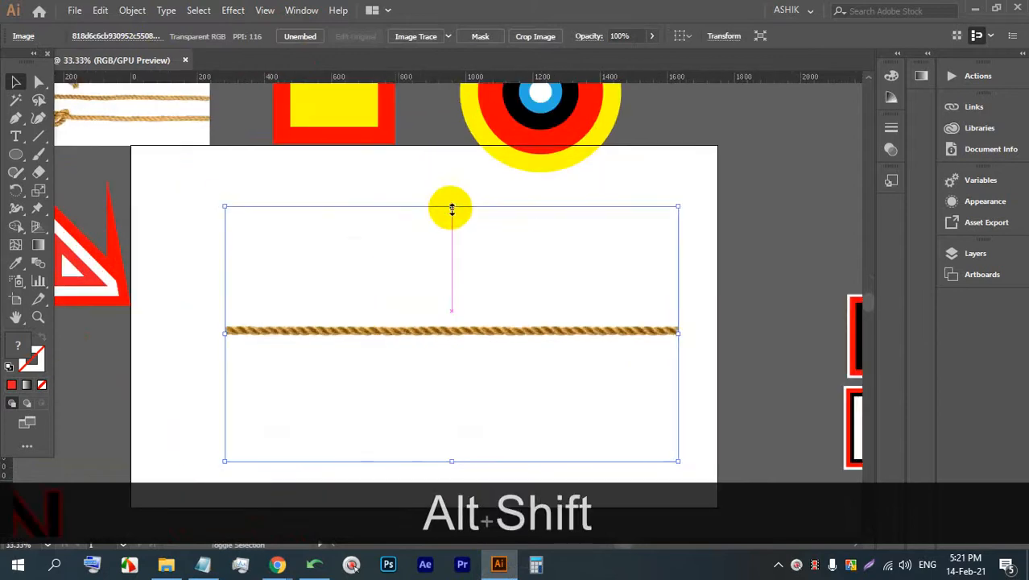
{"action": "left_click_drag", "start_coordinate": [435, 331], "coordinate": [414, 312]}
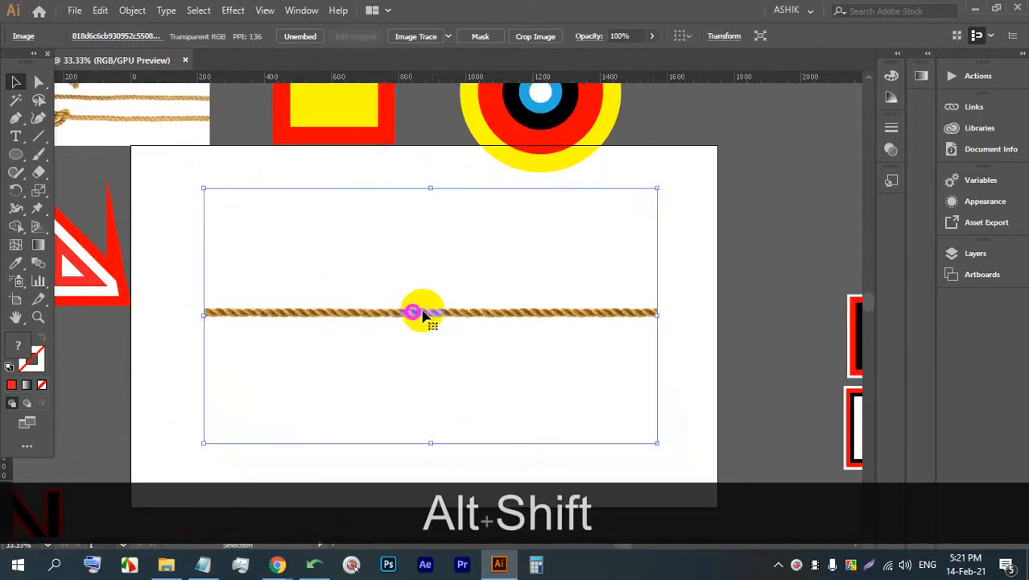
Try to add a Puppet Warp pin on the embedded straight rope
{"action": "left_click", "coordinate": [40, 211]}
{"action": "left_click", "coordinate": [636, 302]}
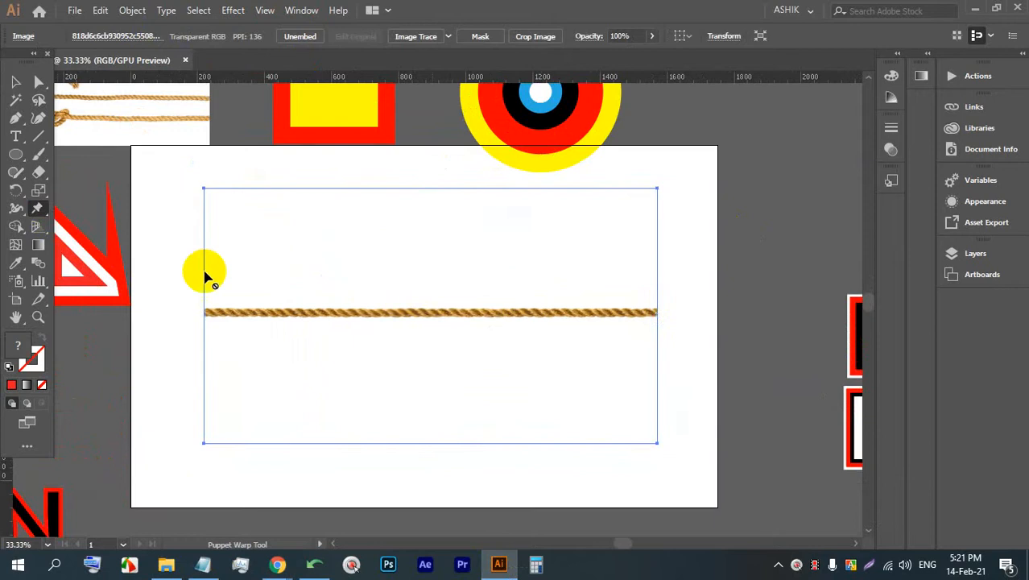
{"action": "left_click", "coordinate": [40, 211]}
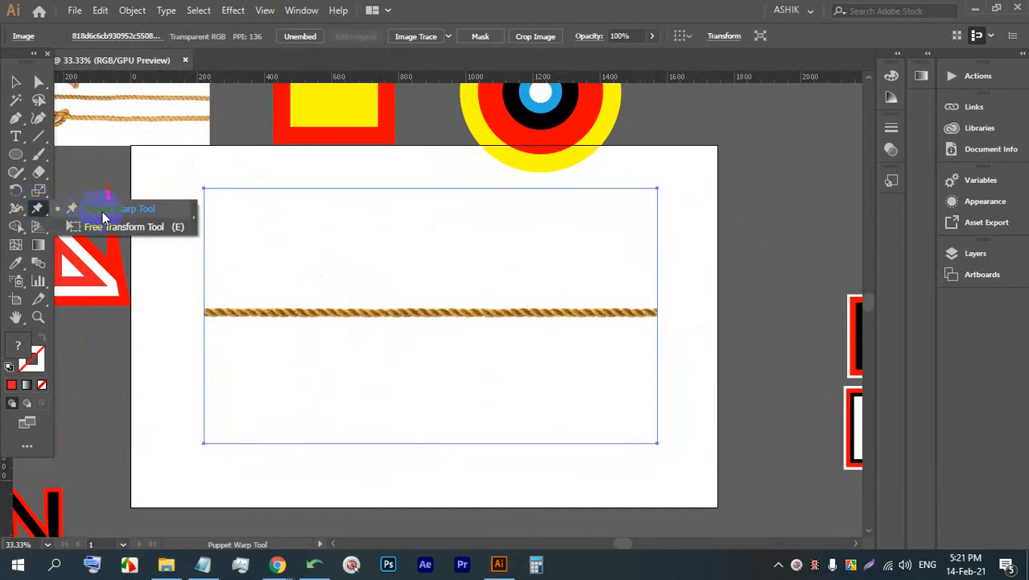
{"action": "left_click", "coordinate": [102, 211]}
{"action": "left_click", "coordinate": [313, 314]}
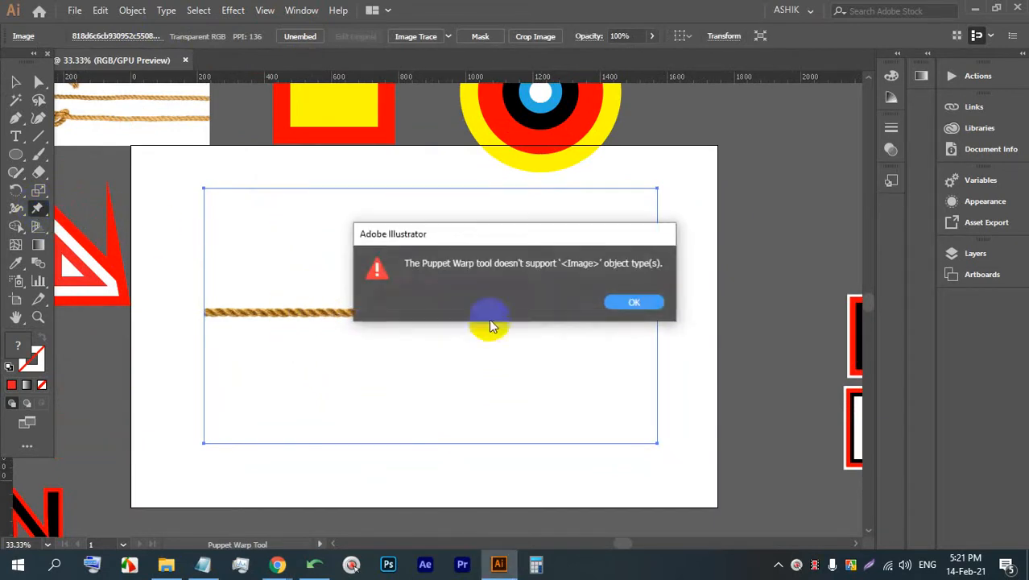
Try again to place Puppet Warp pins near the right end of the embedded rope image
{"action": "left_click", "coordinate": [635, 303]}
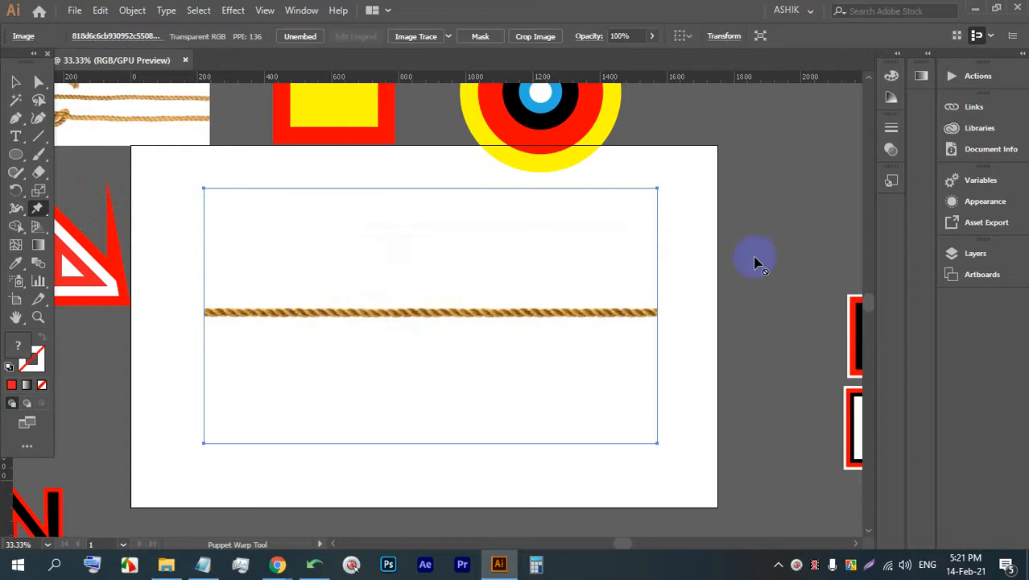
{"action": "left_click", "coordinate": [612, 314]}
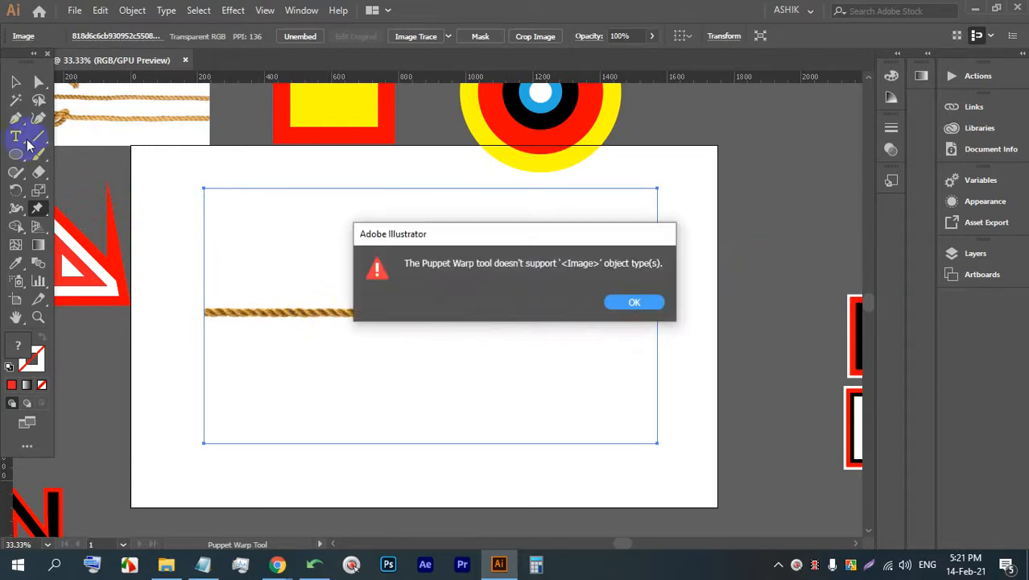
{"action": "left_click", "coordinate": [635, 303]}
{"action": "left_click", "coordinate": [637, 314]}
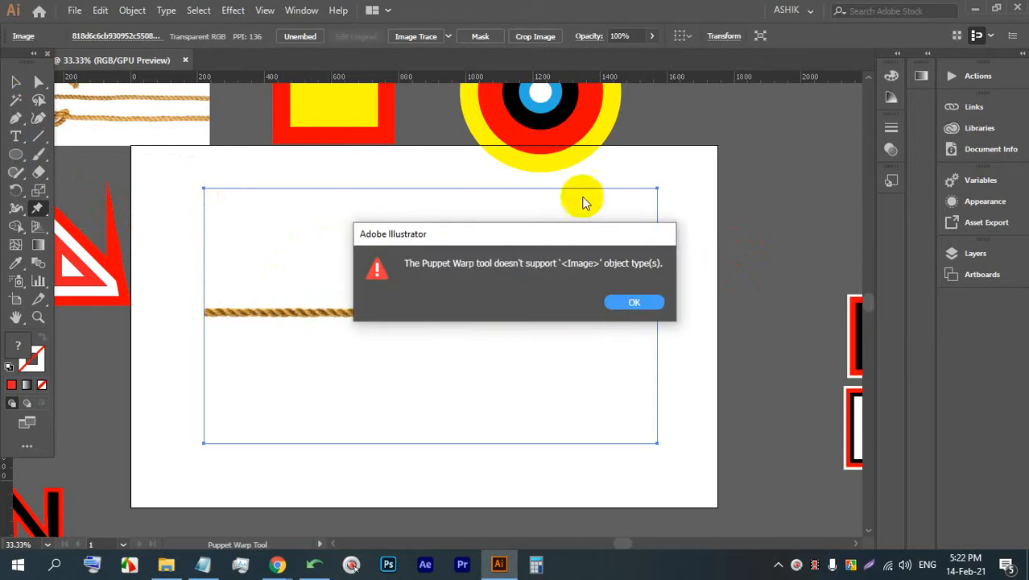
{"action": "left_click", "coordinate": [635, 306]}
{"action": "left_click", "coordinate": [416, 37]}
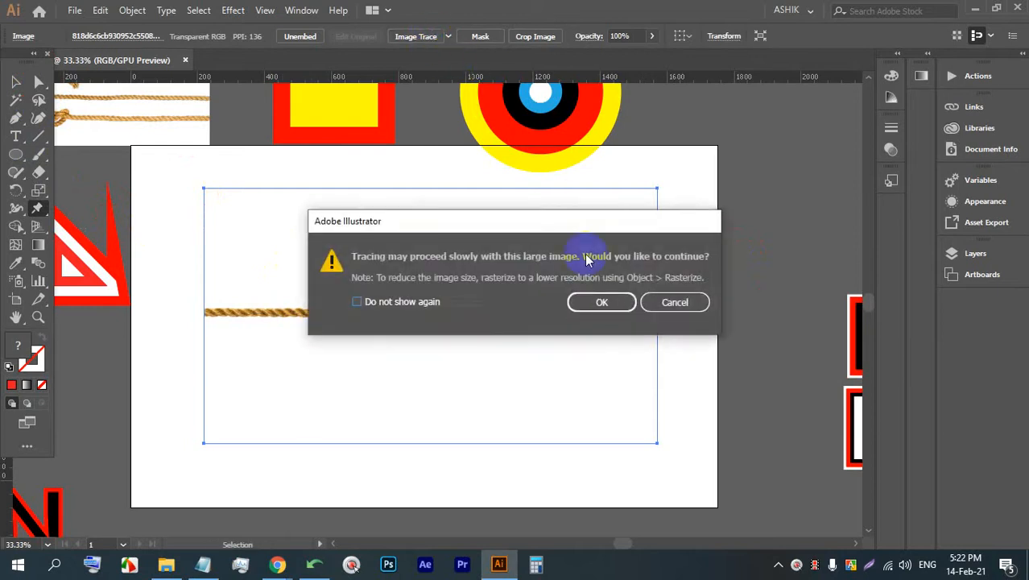
{"action": "left_click", "coordinate": [674, 303]}
{"action": "left_click", "coordinate": [633, 304]}
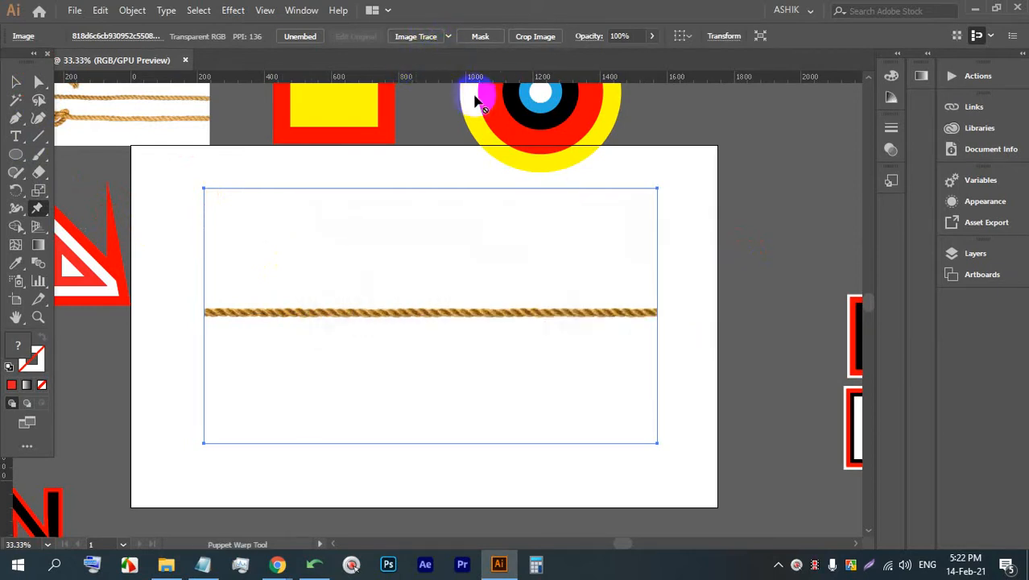
Run Image Trace on the embedded rope image with the 6 Colors preset
{"action": "left_click", "coordinate": [448, 37]}
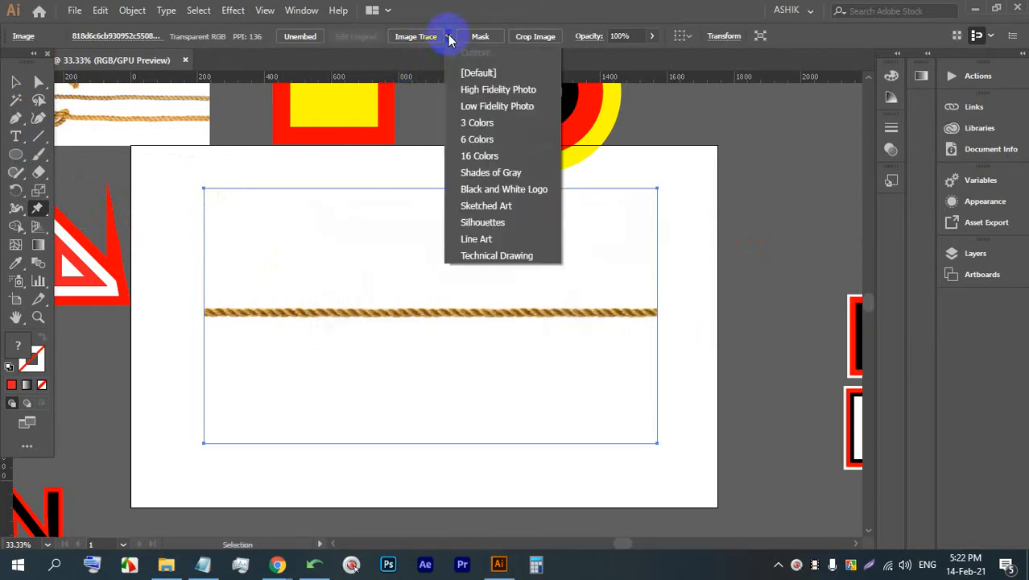
{"action": "left_click", "coordinate": [499, 141]}
{"action": "left_click", "coordinate": [623, 314]}
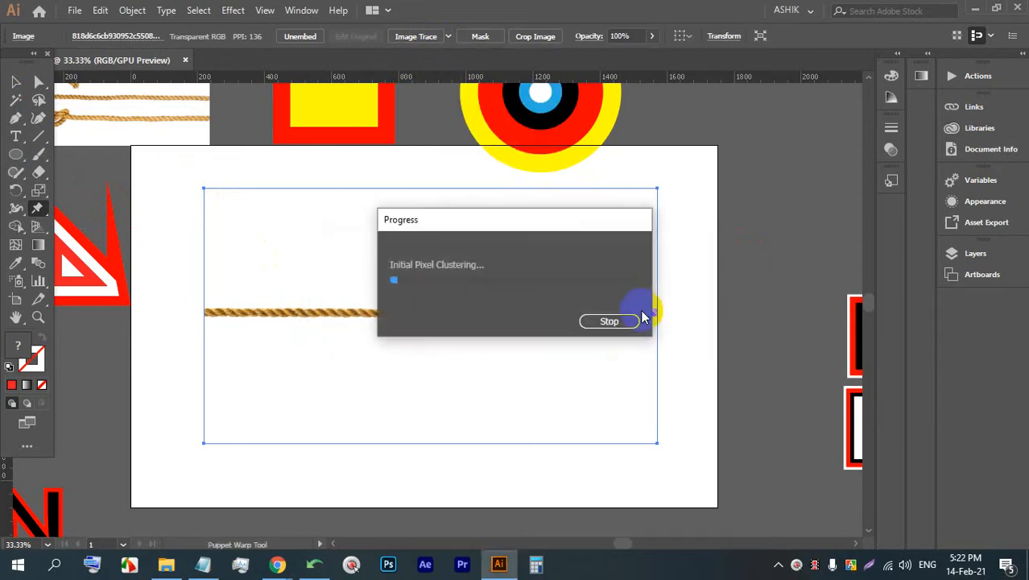
Launch Photoshop, switch to the Google Meet page in Chrome and check the meeting chat
{"action": "left_click", "coordinate": [387, 564]}
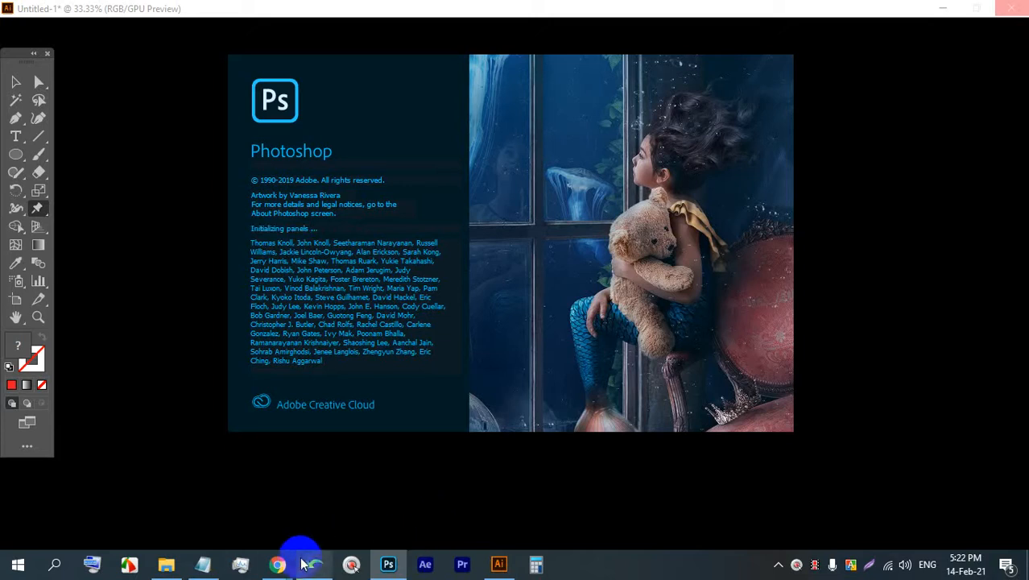
{"action": "left_click", "coordinate": [279, 565]}
{"action": "left_click", "coordinate": [294, 15]}
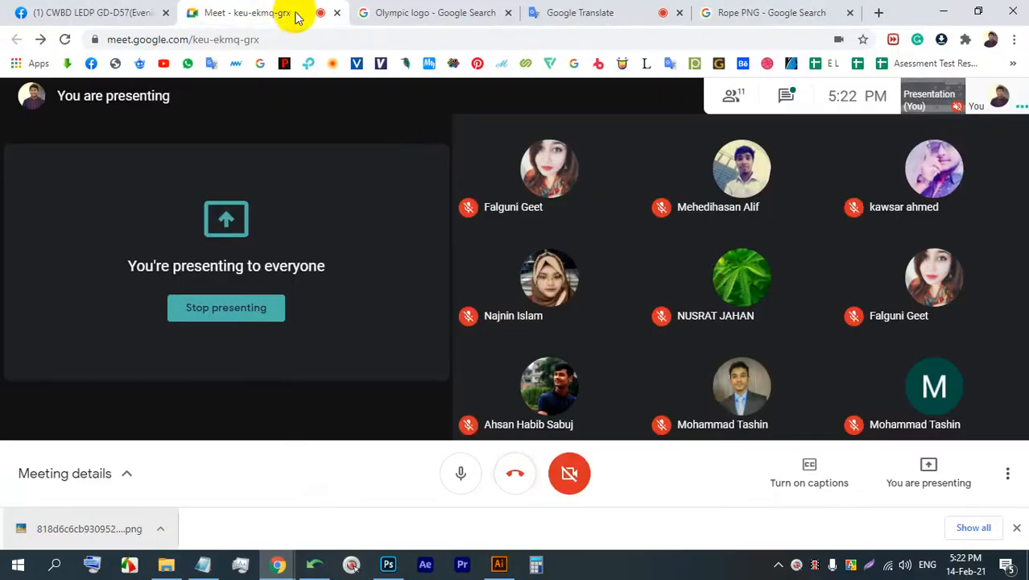
{"action": "left_click", "coordinate": [785, 96]}
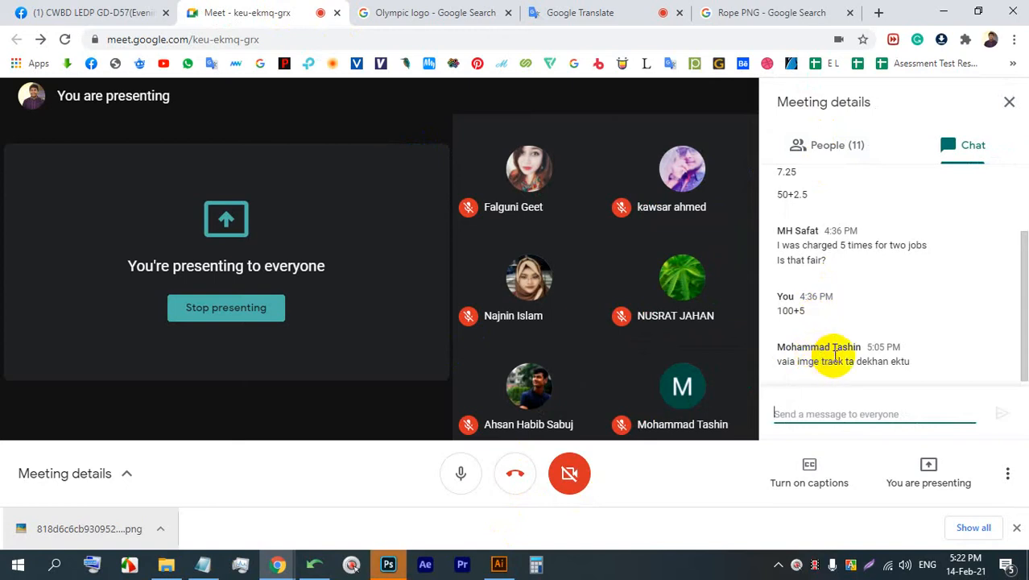
{"action": "left_click", "coordinate": [1009, 101]}
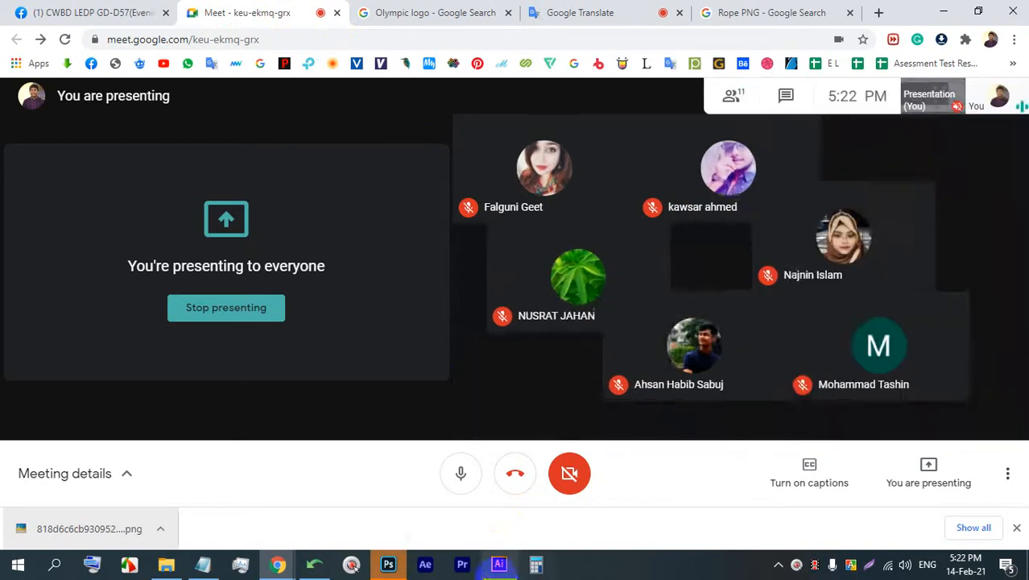
Switch to Photoshop and open the downloaded rope PNG from the Downloads folder
{"action": "left_click", "coordinate": [492, 564]}
{"action": "left_click", "coordinate": [389, 564]}
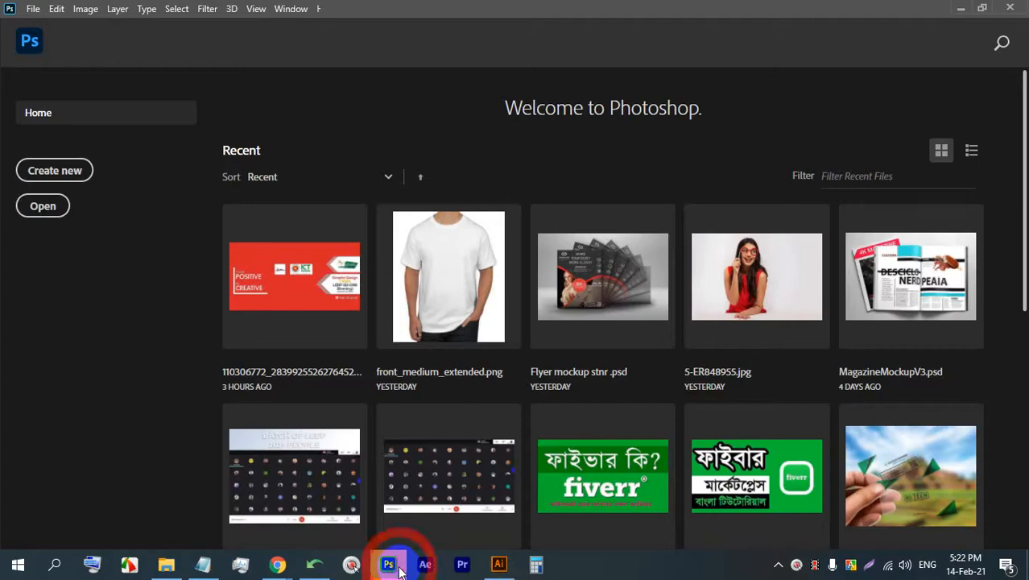
{"action": "left_click", "coordinate": [32, 9]}
{"action": "left_click", "coordinate": [44, 39]}
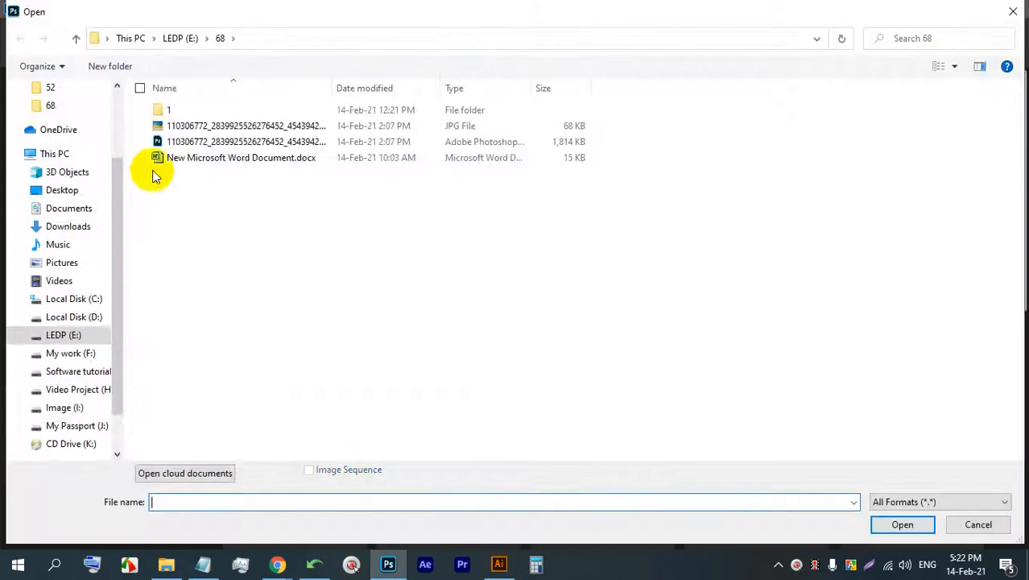
{"action": "scroll", "coordinate": [30, 129], "scroll_direction": "up", "scroll_amount": 2}
{"action": "left_click", "coordinate": [66, 153]}
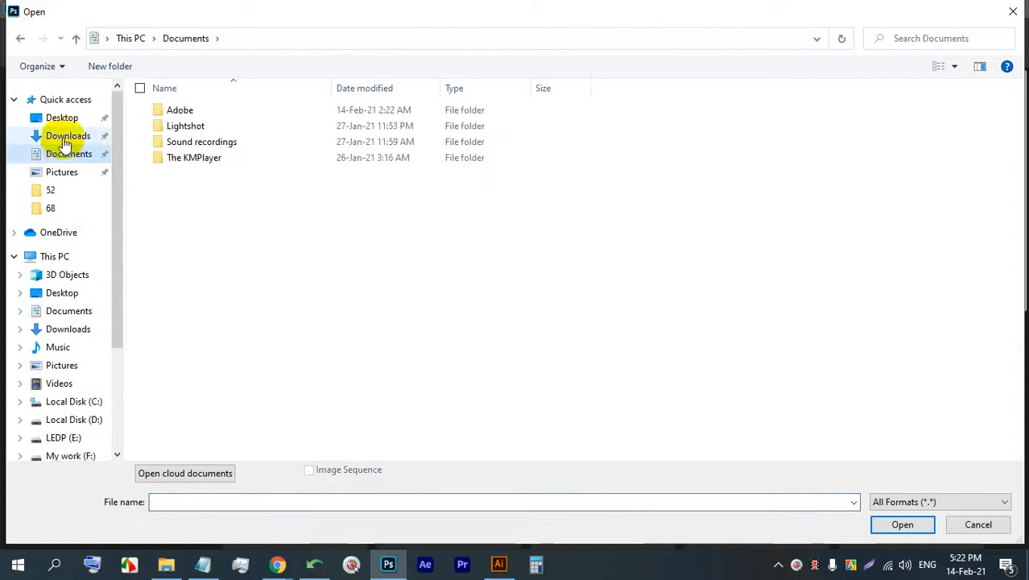
{"action": "left_click", "coordinate": [64, 138]}
{"action": "double_click", "coordinate": [177, 166]}
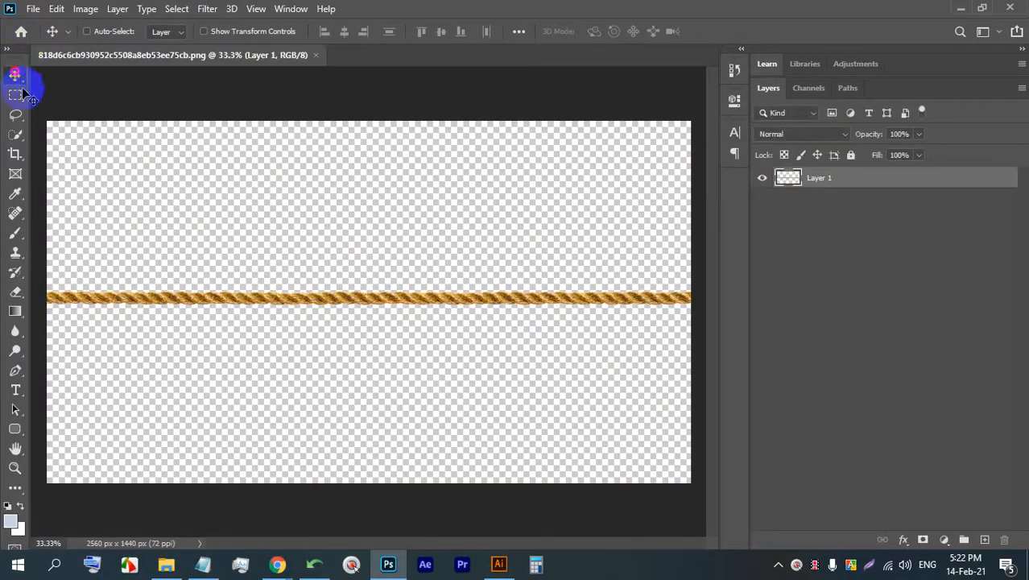
Nudge the rope slightly downward on the canvas and start Puppet Warp on Layer 1
{"action": "left_click_drag", "start_coordinate": [310, 294], "coordinate": [307, 300]}
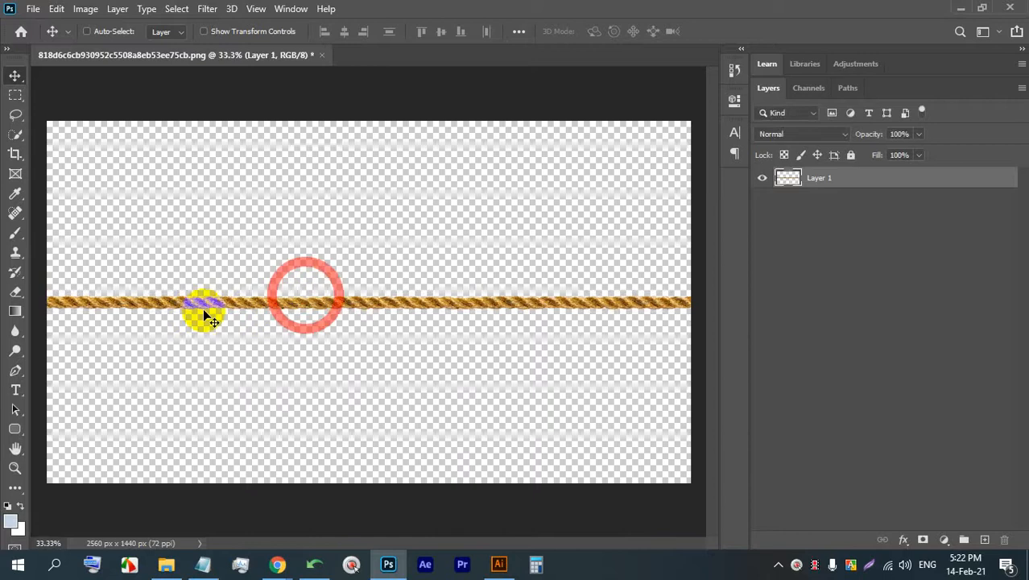
{"action": "scroll", "coordinate": [161, 300], "scroll_direction": "up", "scroll_amount": 2}
{"action": "left_click", "coordinate": [56, 10]}
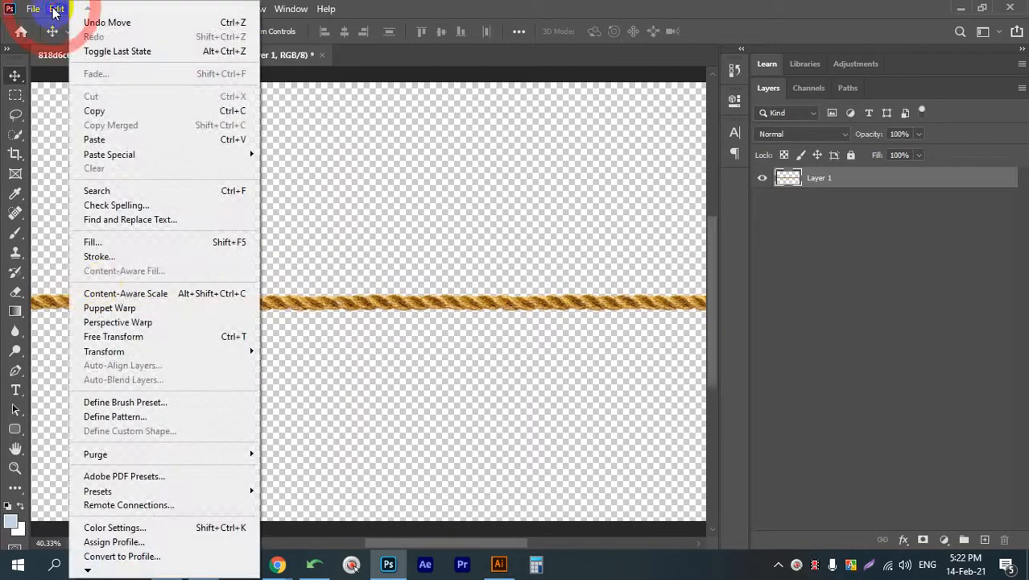
{"action": "left_click", "coordinate": [138, 309]}
{"action": "scroll", "coordinate": [344, 286], "scroll_direction": "down", "scroll_amount": 2}
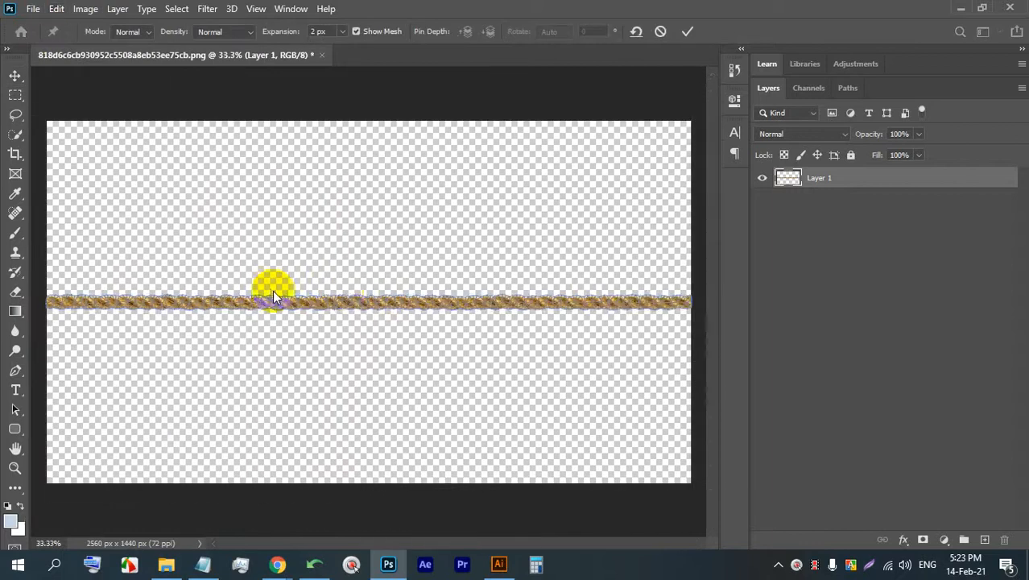
{"action": "scroll", "coordinate": [261, 293], "scroll_direction": "up", "scroll_amount": 2}
{"action": "scroll", "coordinate": [234, 282], "scroll_direction": "down", "scroll_amount": 1}
{"action": "scroll", "coordinate": [172, 305], "scroll_direction": "down", "scroll_amount": 1}
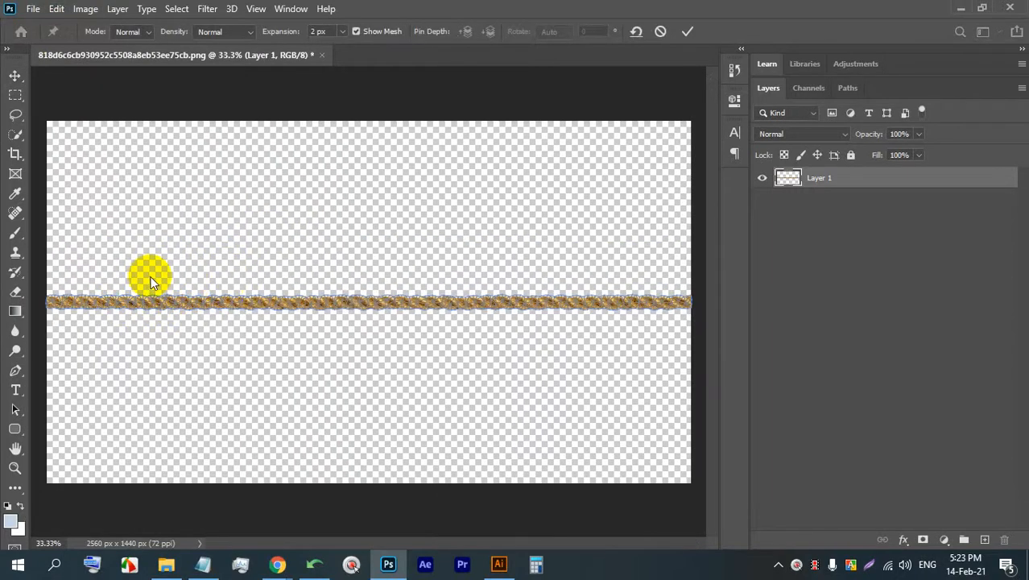
Pin the rope, fold its left end over into a hook and pull its right end up and inward
{"action": "left_click", "coordinate": [157, 304]}
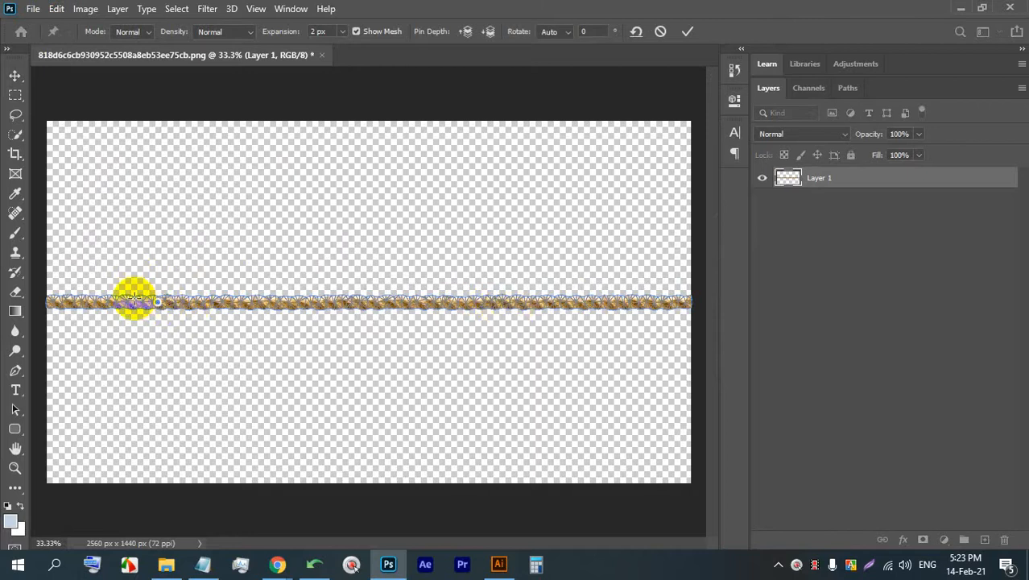
{"action": "mouse_move", "coordinate": [85, 296]}
{"action": "left_mouse_down"}
{"action": "mouse_move", "coordinate": [92, 280]}
{"action": "mouse_move", "coordinate": [78, 315]}
{"action": "mouse_move", "coordinate": [69, 297]}
{"action": "mouse_move", "coordinate": [94, 299]}
{"action": "mouse_move", "coordinate": [104, 287]}
{"action": "mouse_move", "coordinate": [80, 294]}
{"action": "mouse_move", "coordinate": [78, 306]}
{"action": "left_mouse_up"}
{"action": "left_click", "coordinate": [205, 300]}
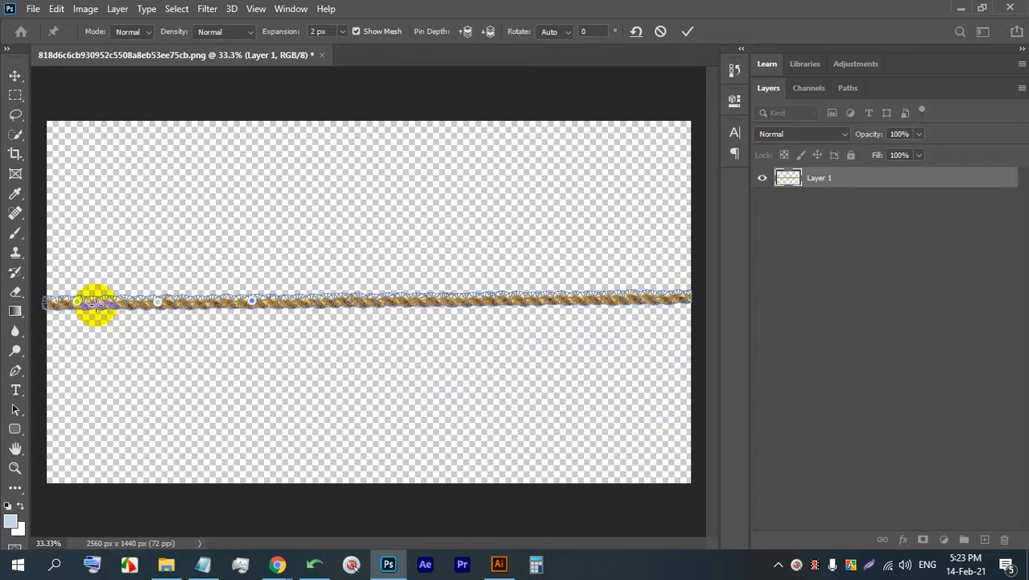
{"action": "left_click_drag", "start_coordinate": [81, 302], "coordinate": [222, 268]}
{"action": "left_click_drag", "start_coordinate": [660, 260], "coordinate": [606, 268]}
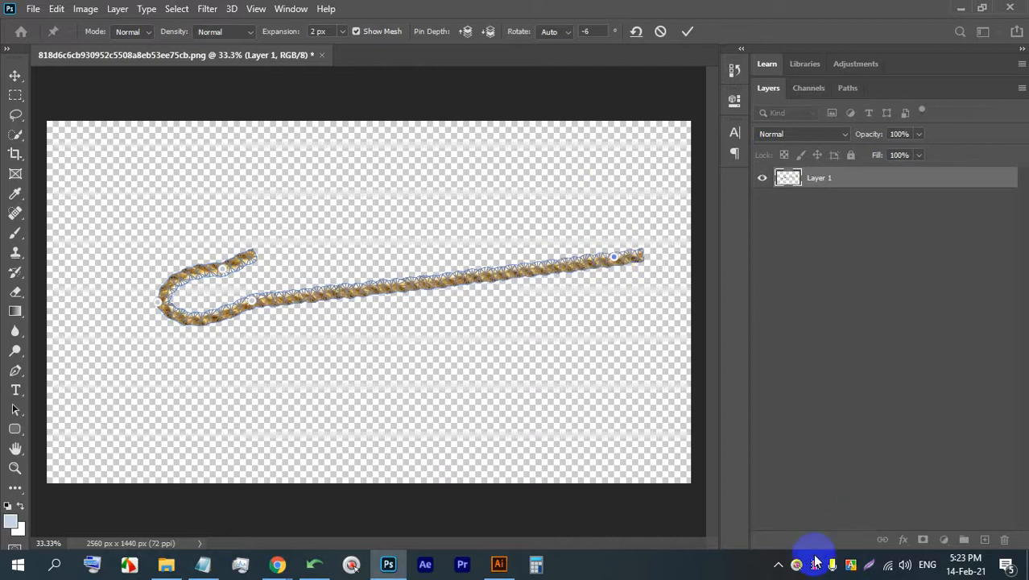
Switch to Illustrator and check the traced rope image
{"action": "left_click", "coordinate": [499, 564]}
{"action": "left_click", "coordinate": [633, 303]}
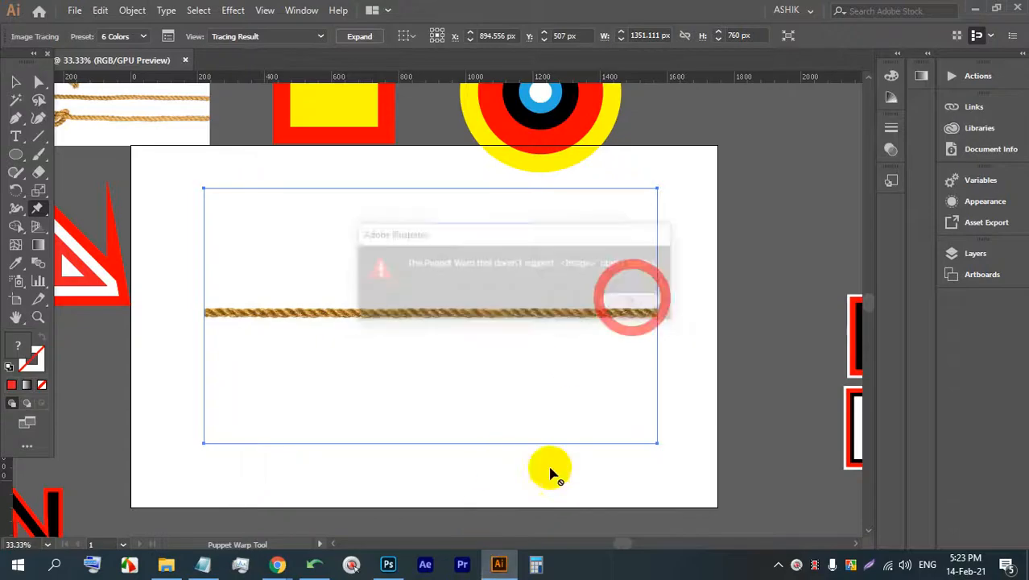
Return to Photoshop and bend the right part of the rope into a wavy curve using additional Puppet Warp pins
{"action": "left_click", "coordinate": [388, 564]}
{"action": "key", "text": "alt"}
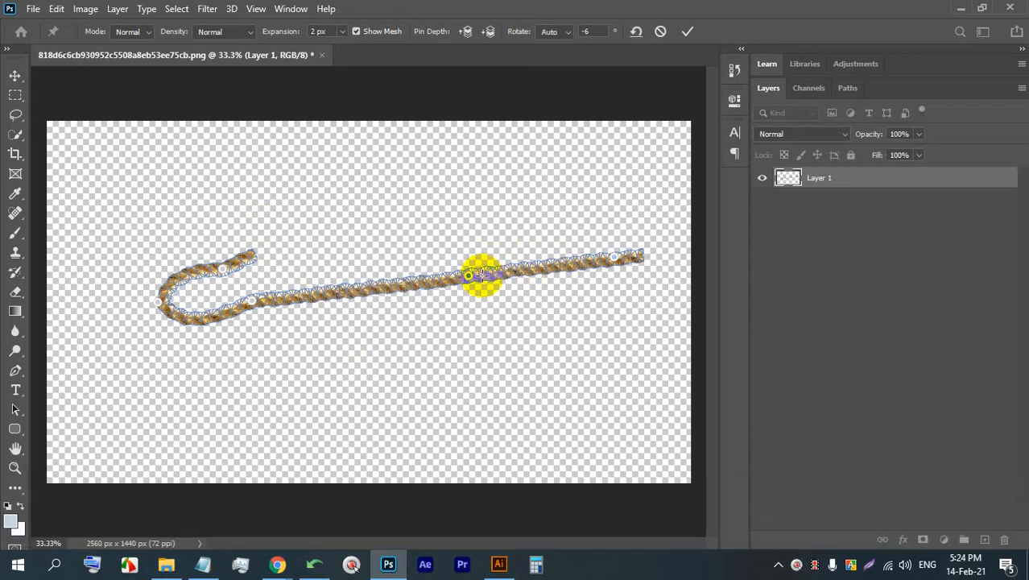
{"action": "left_click_drag", "start_coordinate": [628, 256], "coordinate": [530, 255]}
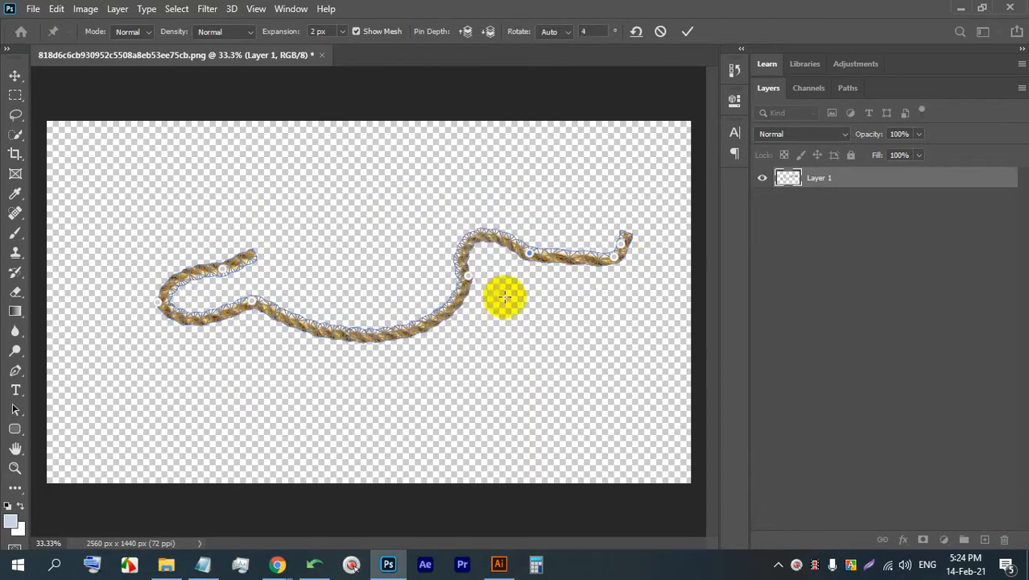
Switch to Chrome, run a Google voice search for "phone user" in a new tab and show the image results
{"action": "left_click", "coordinate": [276, 565]}
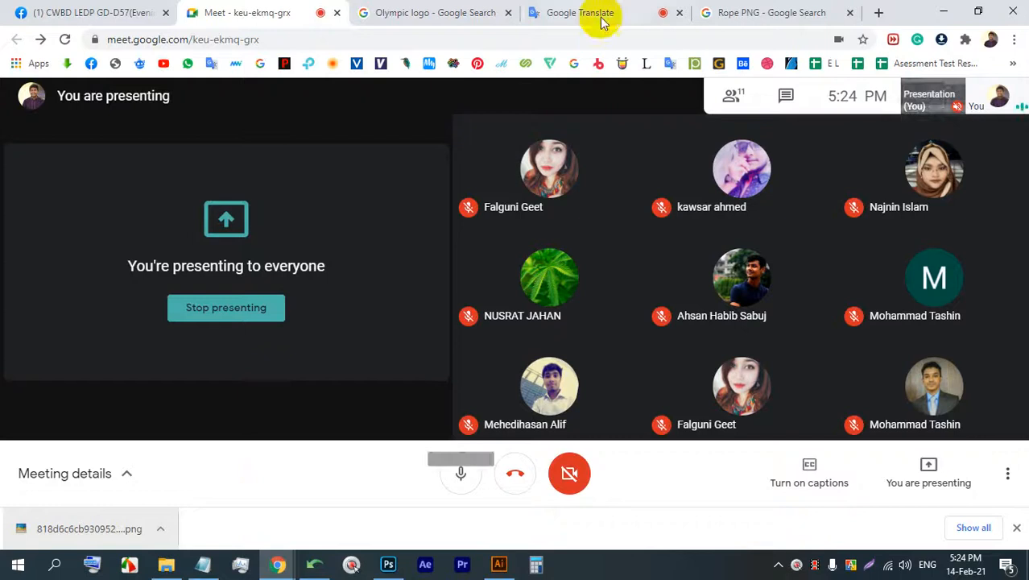
{"action": "left_click", "coordinate": [769, 12]}
{"action": "left_click", "coordinate": [878, 13]}
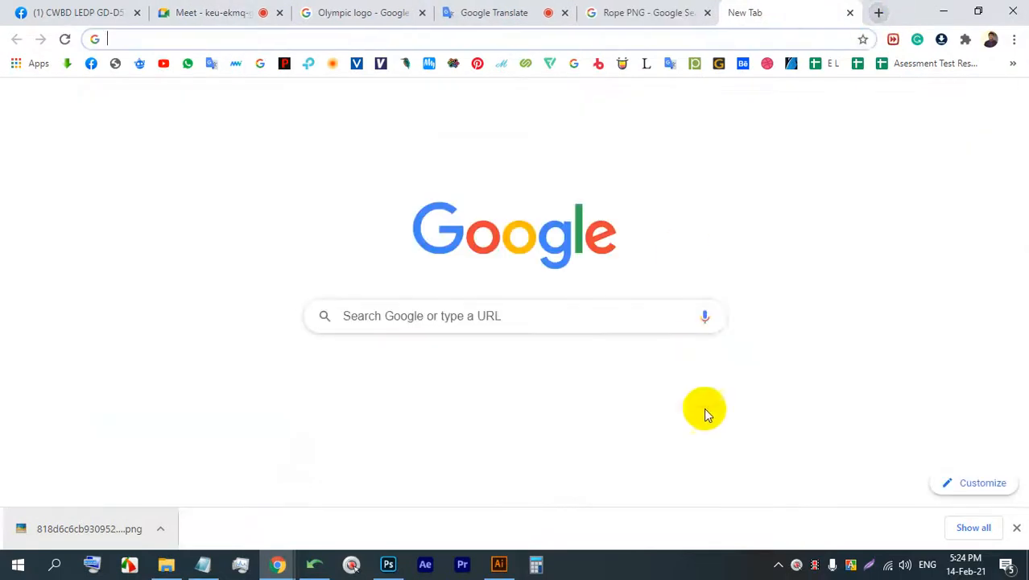
{"action": "left_click", "coordinate": [706, 318]}
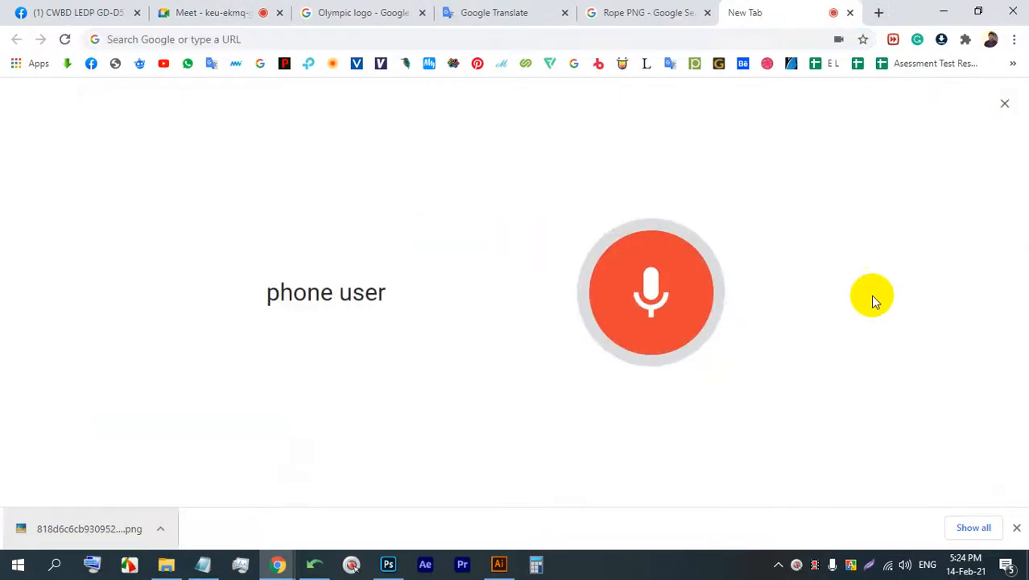
{"action": "left_click", "coordinate": [668, 320]}
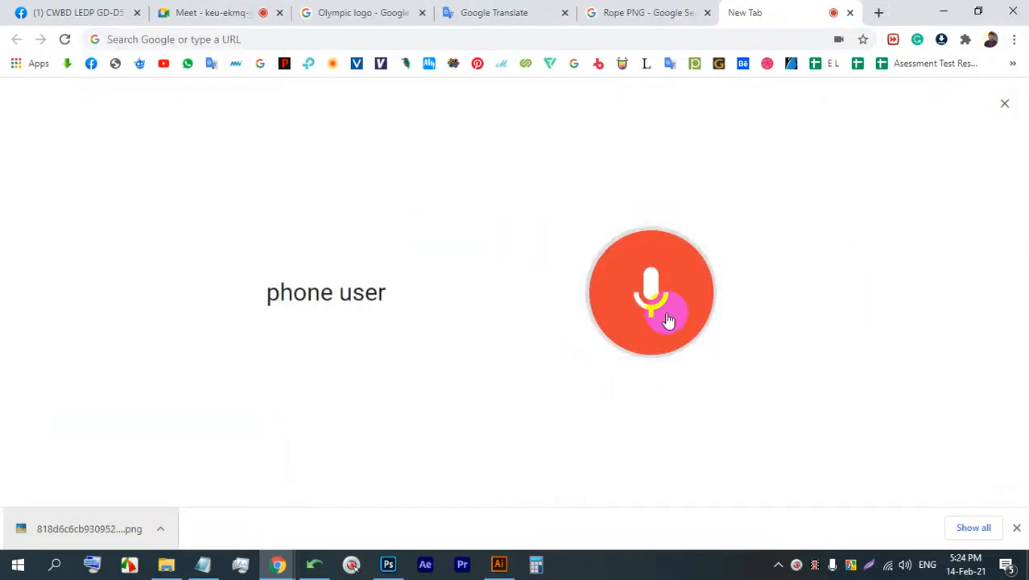
{"action": "left_click", "coordinate": [699, 319]}
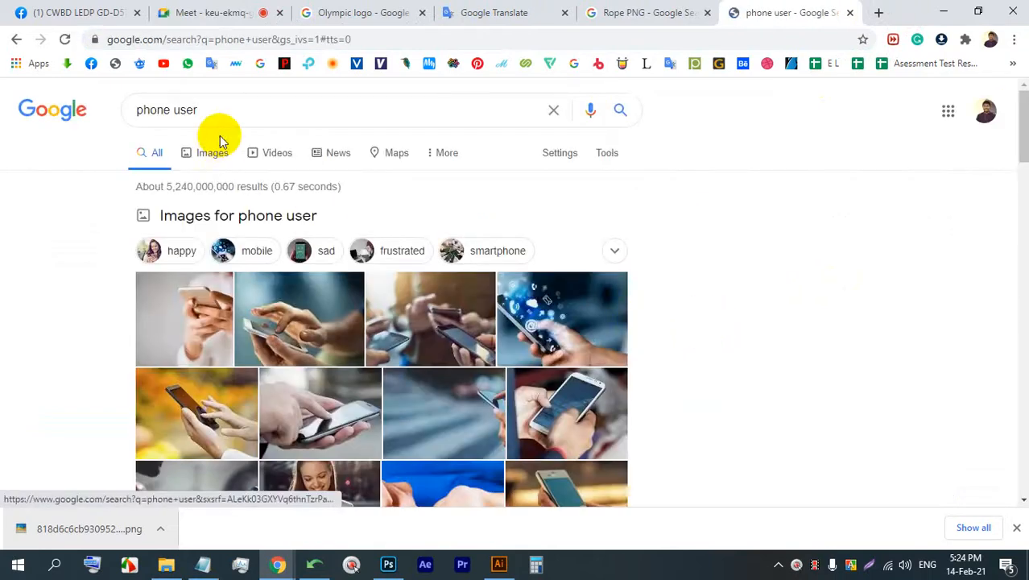
{"action": "left_click", "coordinate": [208, 152]}
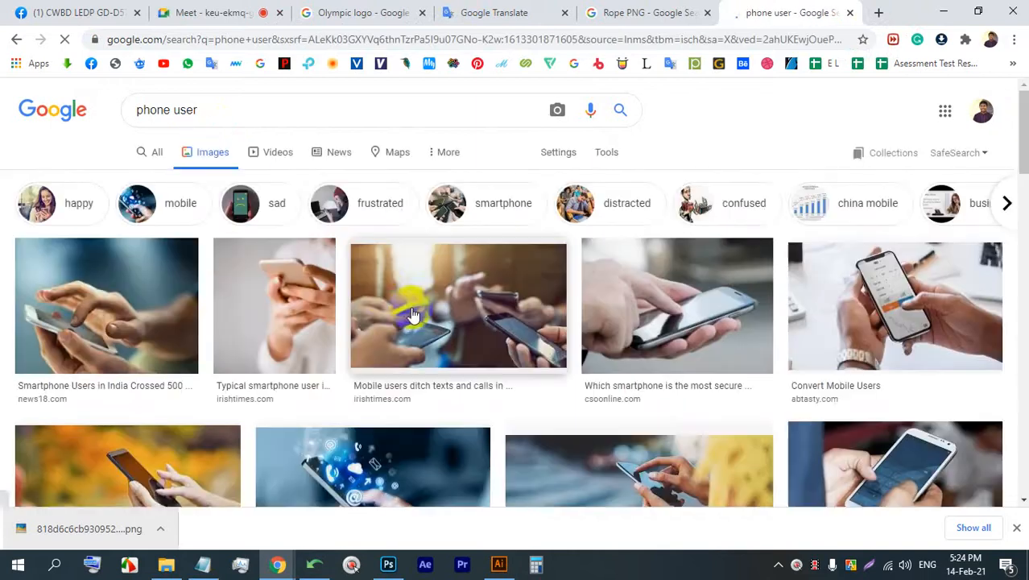
Refine the image search to "phone user PNG" and browse the results for a suitable phone user picture
{"action": "scroll", "coordinate": [465, 290], "scroll_direction": "down", "scroll_amount": 3}
{"action": "scroll", "coordinate": [460, 288], "scroll_direction": "down", "scroll_amount": 5}
{"action": "scroll", "coordinate": [419, 225], "scroll_direction": "up", "scroll_amount": 7}
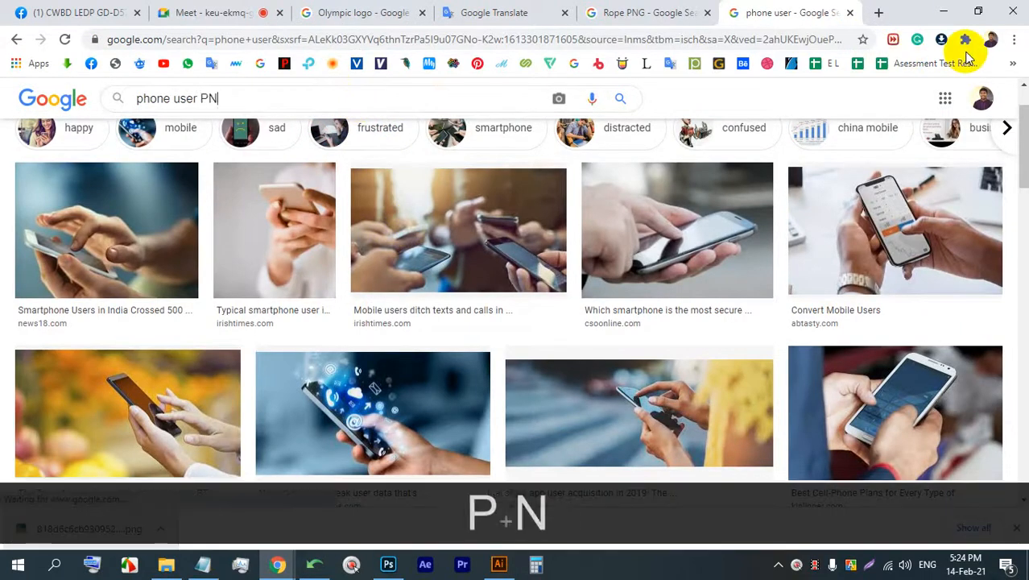
{"action": "type", "text": "PNG"}
{"action": "key", "text": "Return"}
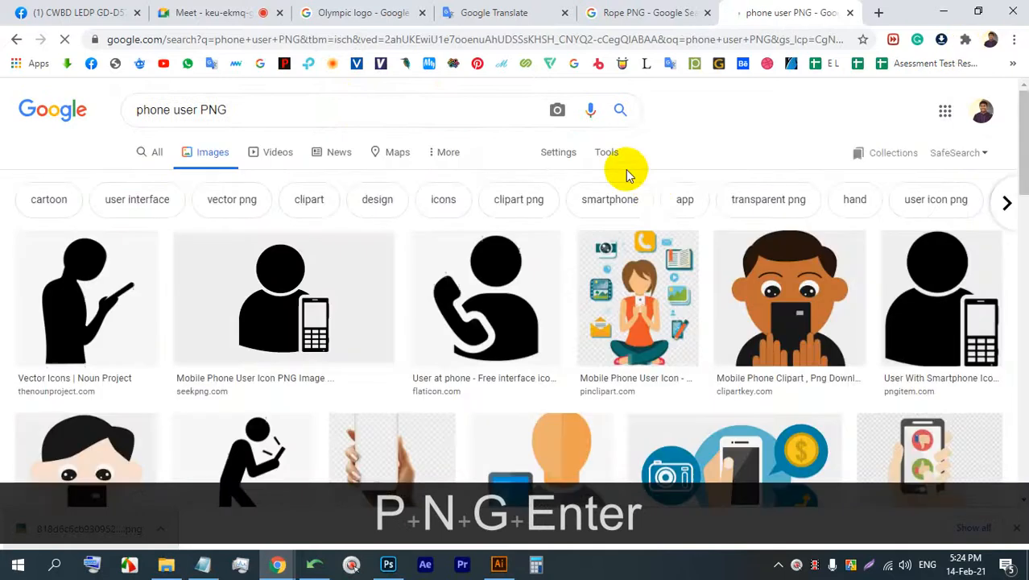
{"action": "scroll", "coordinate": [367, 283], "scroll_direction": "down", "scroll_amount": 3}
{"action": "scroll", "coordinate": [428, 322], "scroll_direction": "down", "scroll_amount": 7}
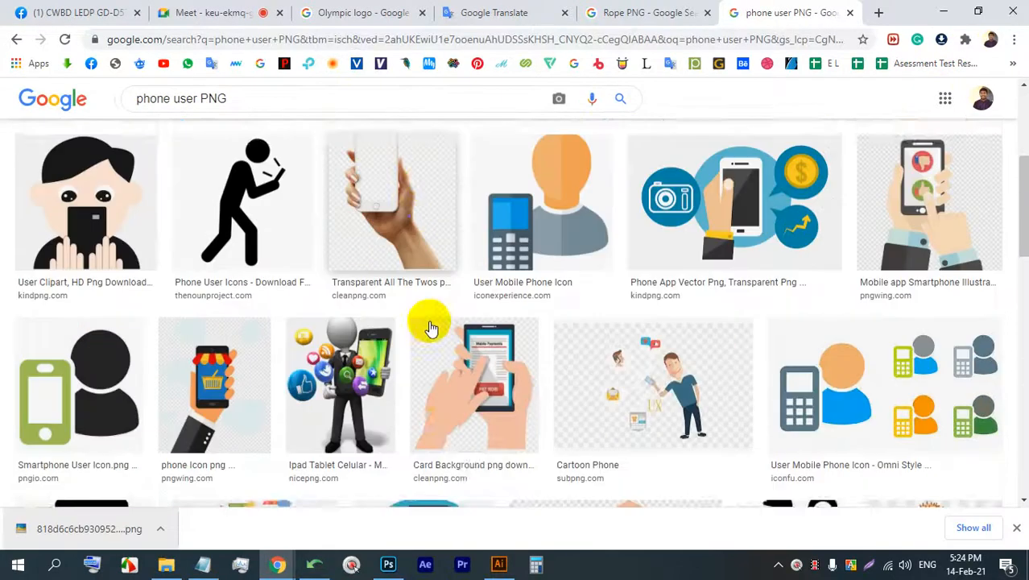
{"action": "scroll", "coordinate": [449, 322], "scroll_direction": "up", "scroll_amount": 1}
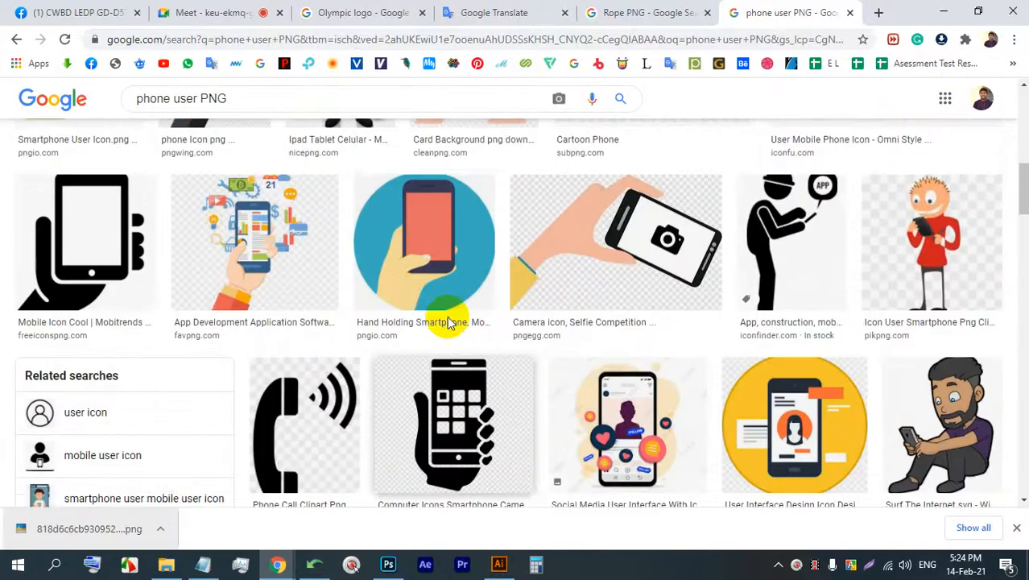
Browse the phone user PNG results and preview the Phone User Icons image of a walking figure from Noun Project
{"action": "scroll", "coordinate": [450, 322], "scroll_direction": "down", "scroll_amount": 1}
{"action": "scroll", "coordinate": [449, 322], "scroll_direction": "down", "scroll_amount": 10}
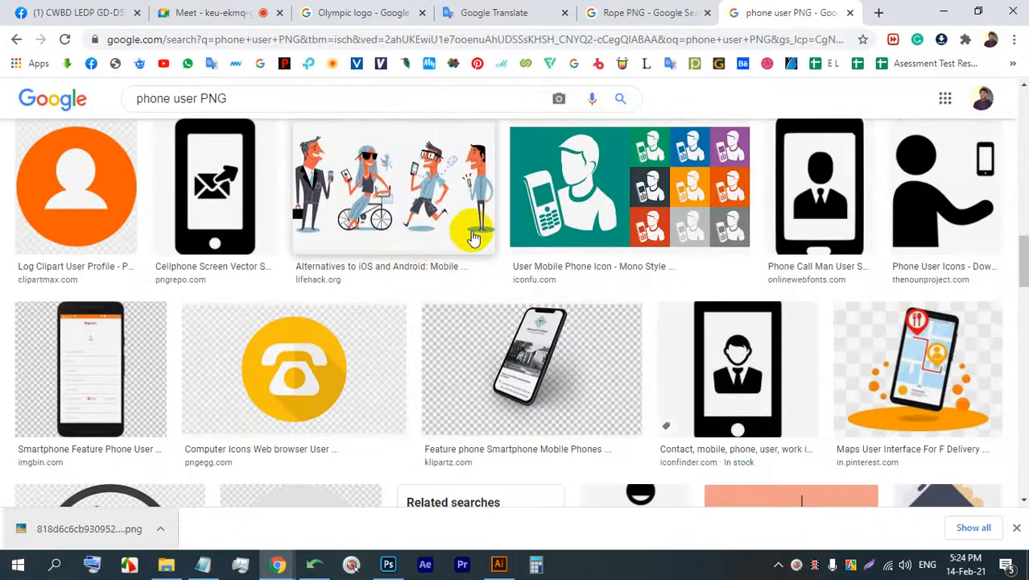
{"action": "scroll", "coordinate": [475, 238], "scroll_direction": "down", "scroll_amount": 10}
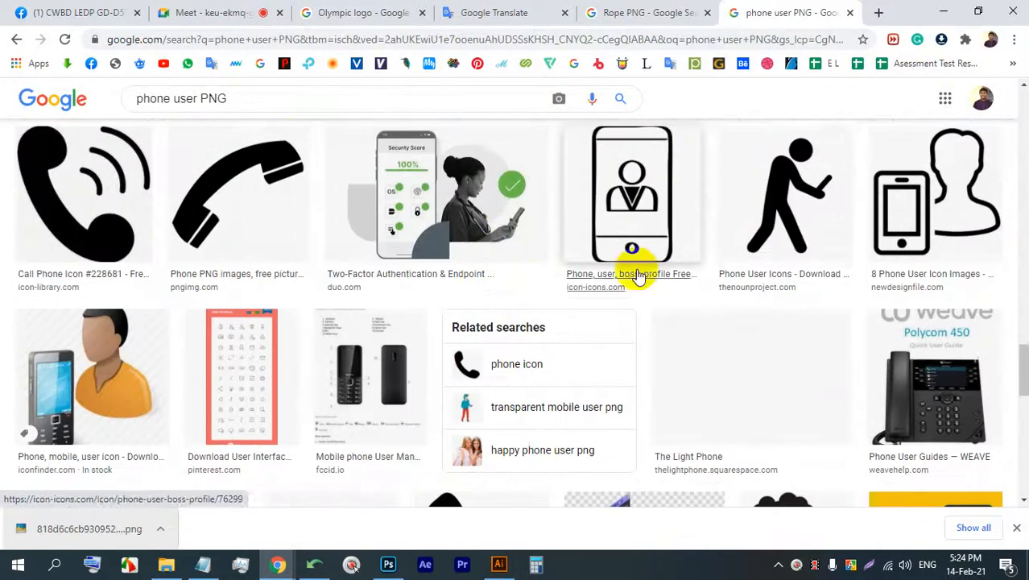
{"action": "left_click", "coordinate": [759, 185]}
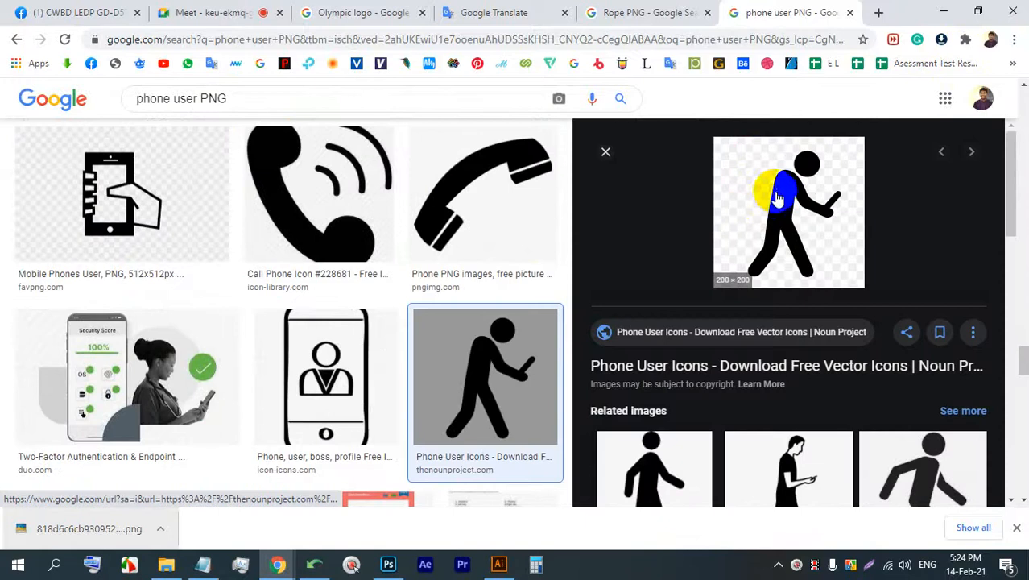
{"action": "right_click", "coordinate": [791, 195]}
{"action": "left_click", "coordinate": [814, 367]}
Preview the related Walking And Texting icon of a man holding a phone and save it as 63045-200.png
{"action": "scroll", "coordinate": [806, 362], "scroll_direction": "down", "scroll_amount": 2}
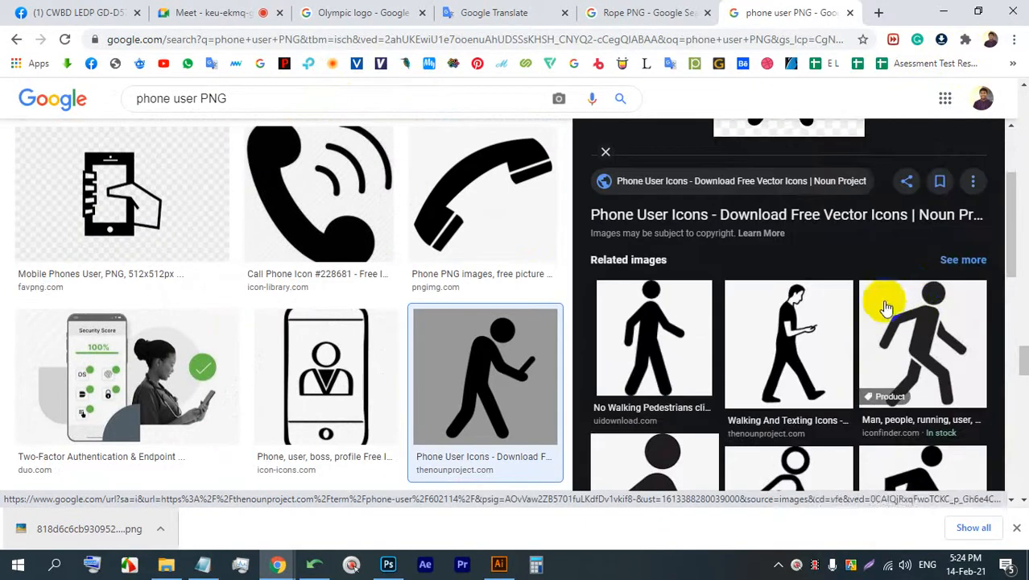
{"action": "scroll", "coordinate": [857, 306], "scroll_direction": "down", "scroll_amount": 1}
{"action": "left_click", "coordinate": [765, 246]}
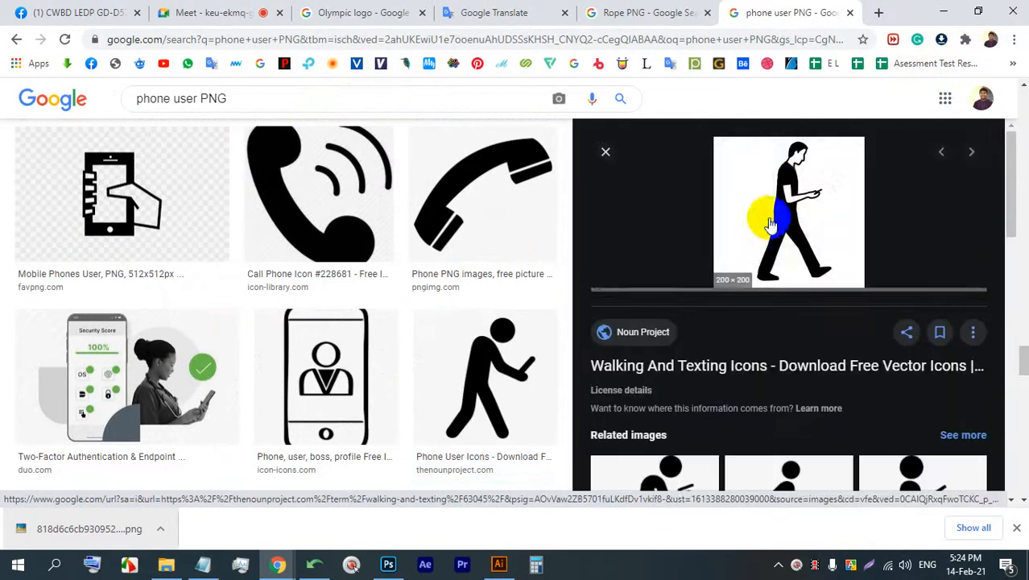
{"action": "right_click", "coordinate": [783, 177]}
{"action": "left_click", "coordinate": [829, 333]}
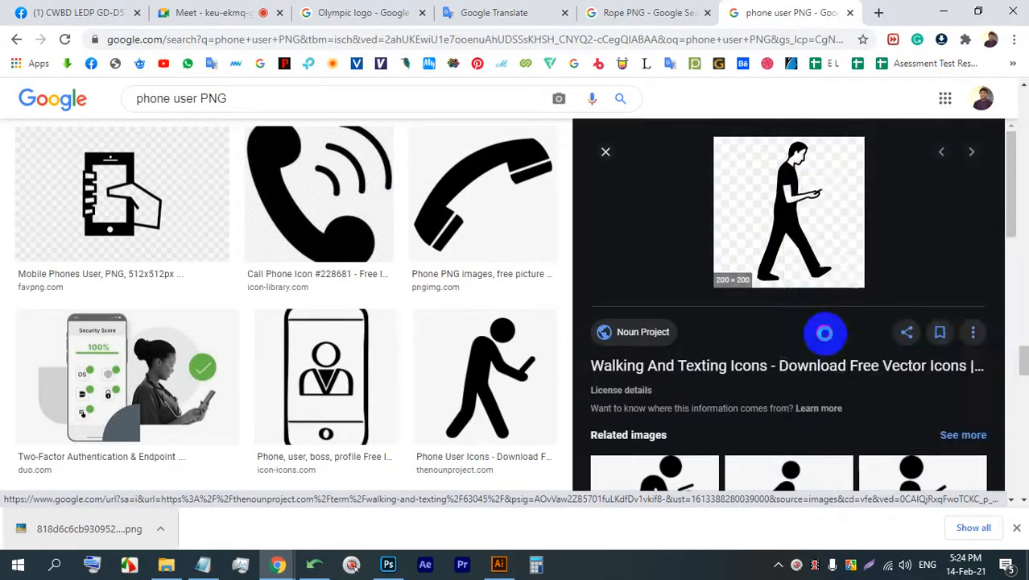
{"action": "key", "text": "Return"}
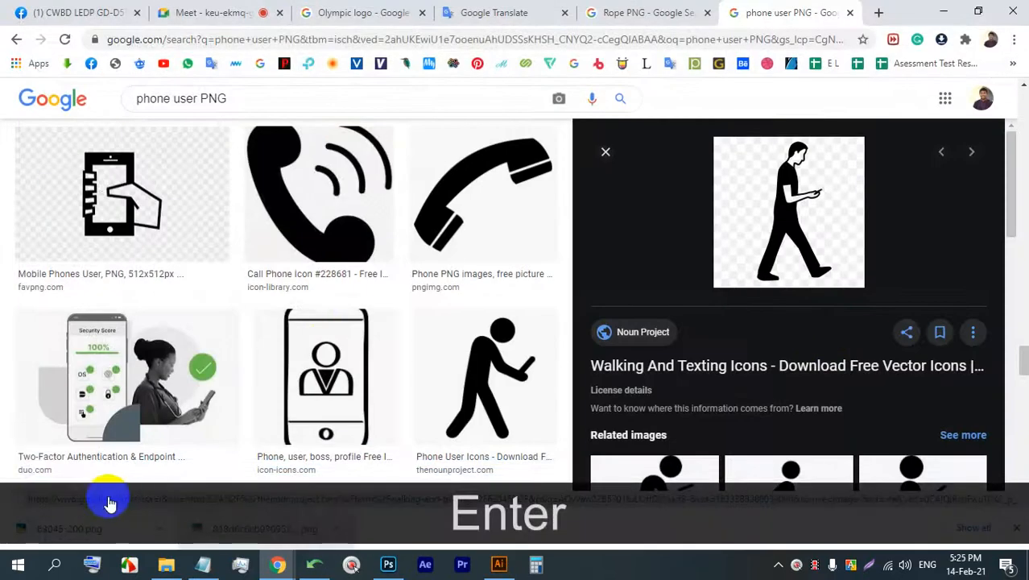
Switch to Photoshop, cancel the rope's Puppet Warp, and open the walking man image 63045-200.png
{"action": "left_click_drag", "start_coordinate": [77, 519], "coordinate": [420, 244]}
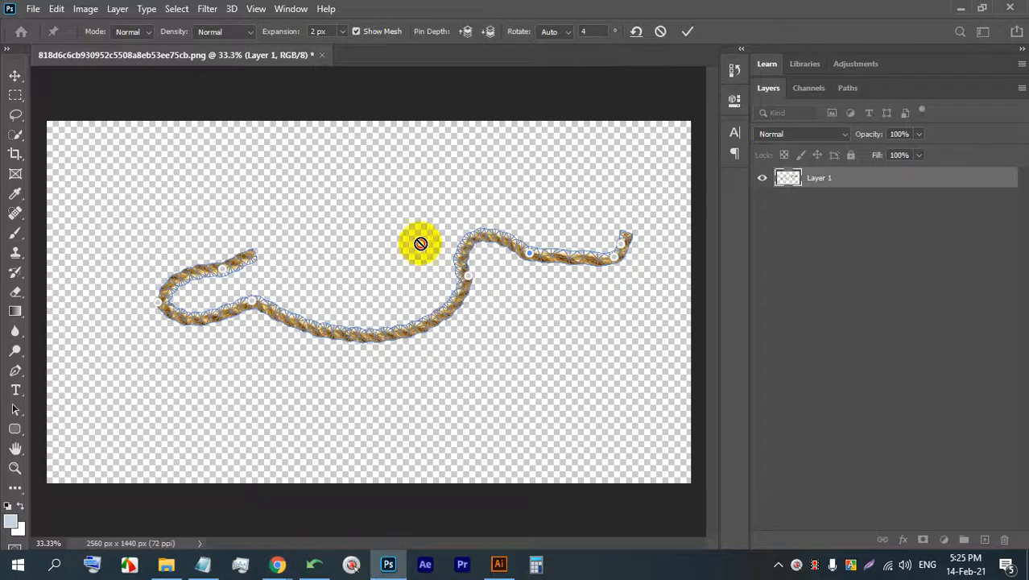
{"action": "left_click", "coordinate": [659, 31]}
{"action": "left_click", "coordinate": [39, 10]}
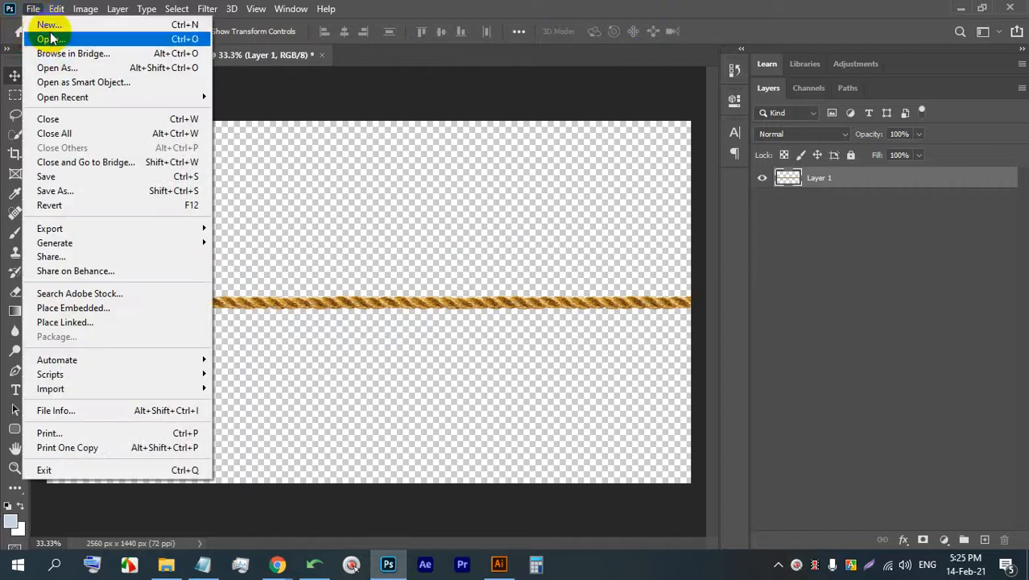
{"action": "left_click", "coordinate": [50, 37]}
{"action": "double_click", "coordinate": [160, 157]}
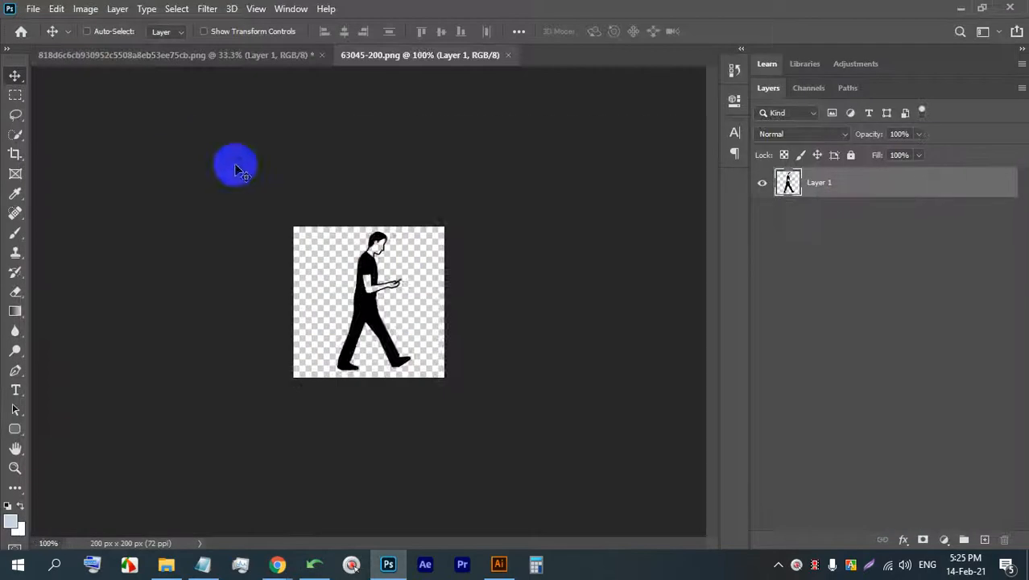
Start Puppet Warp on the walking man, pin the chest and hips, and pull the head down and back with its own pin
{"action": "scroll", "coordinate": [375, 266], "scroll_direction": "up", "scroll_amount": 9}
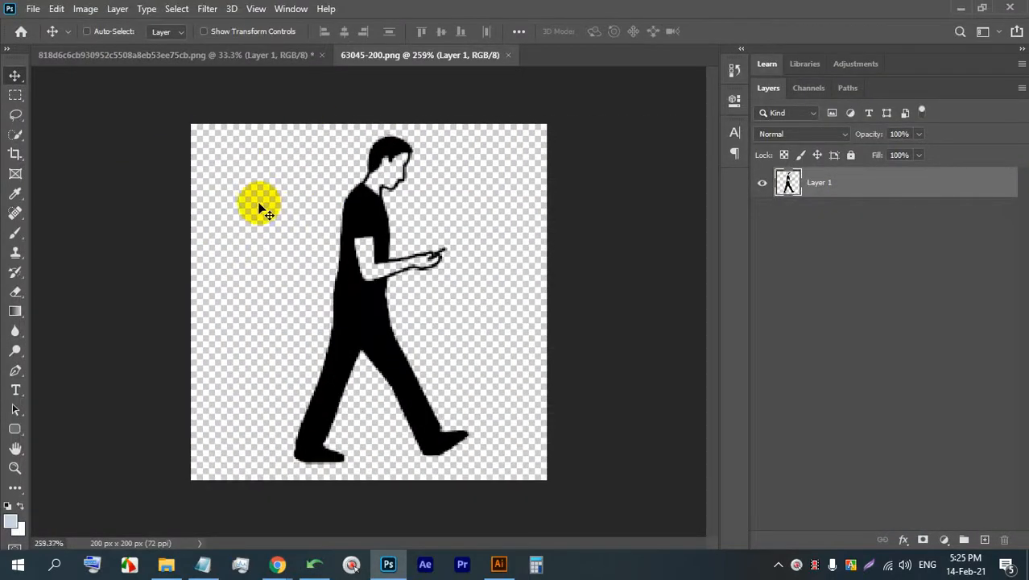
{"action": "scroll", "coordinate": [262, 163], "scroll_direction": "up", "scroll_amount": 3}
{"action": "scroll", "coordinate": [374, 256], "scroll_direction": "down", "scroll_amount": 1}
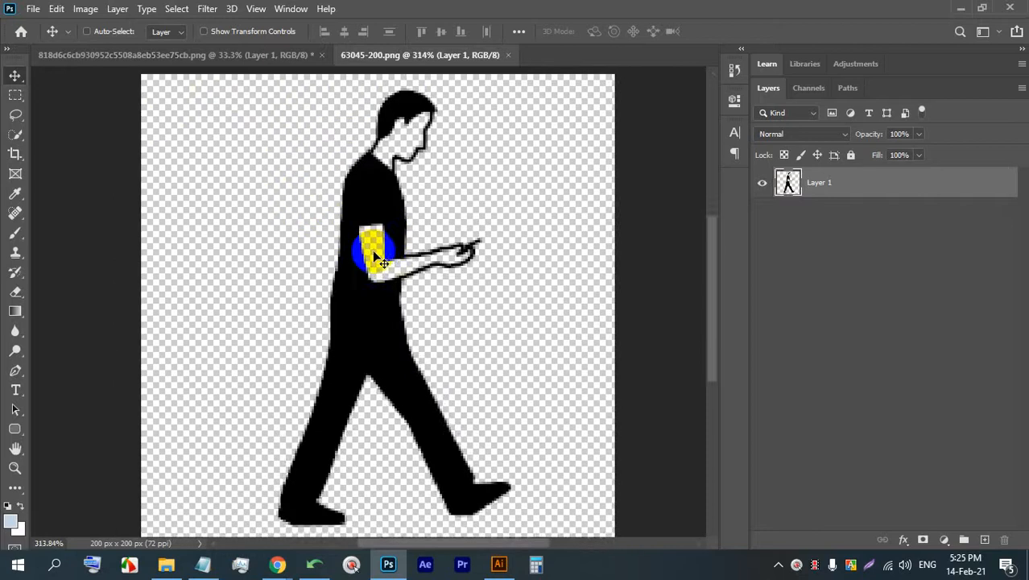
{"action": "scroll", "coordinate": [381, 263], "scroll_direction": "up", "scroll_amount": 2}
{"action": "scroll", "coordinate": [382, 264], "scroll_direction": "down", "scroll_amount": 2}
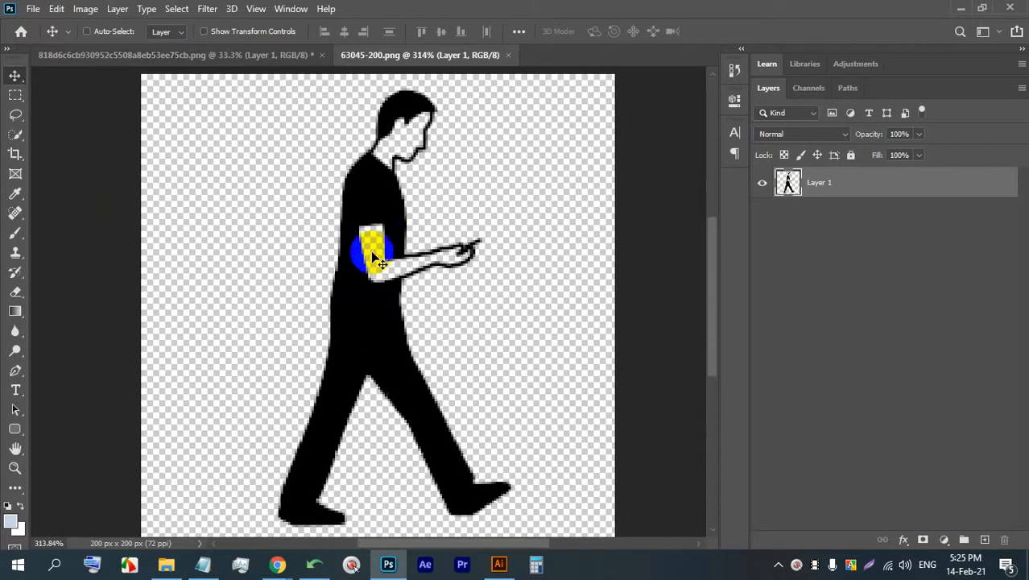
{"action": "left_click", "coordinate": [80, 11]}
{"action": "left_click", "coordinate": [81, 9]}
{"action": "left_click", "coordinate": [57, 9]}
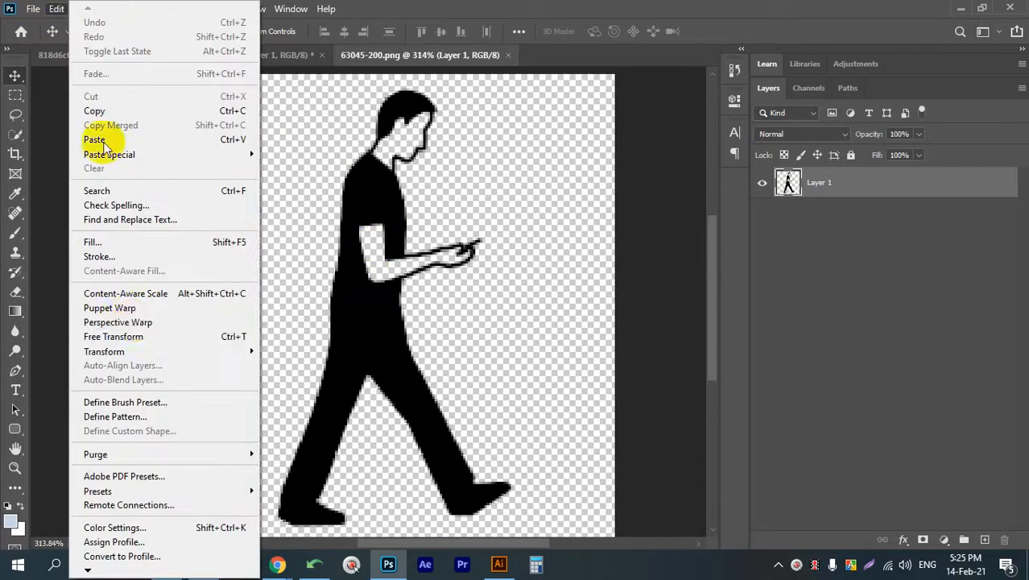
{"action": "left_click", "coordinate": [129, 308]}
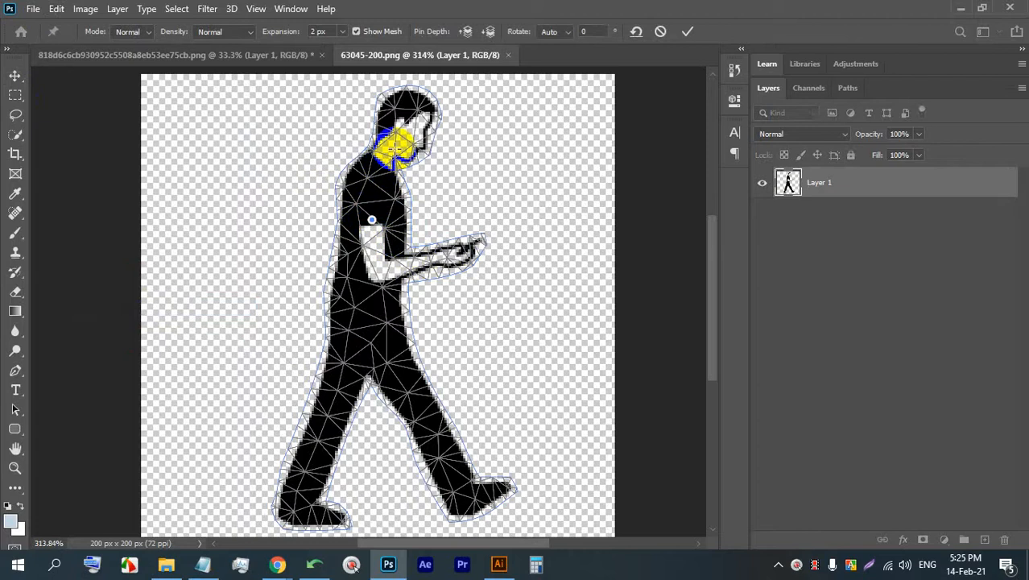
{"action": "left_click_drag", "start_coordinate": [407, 125], "coordinate": [398, 153]}
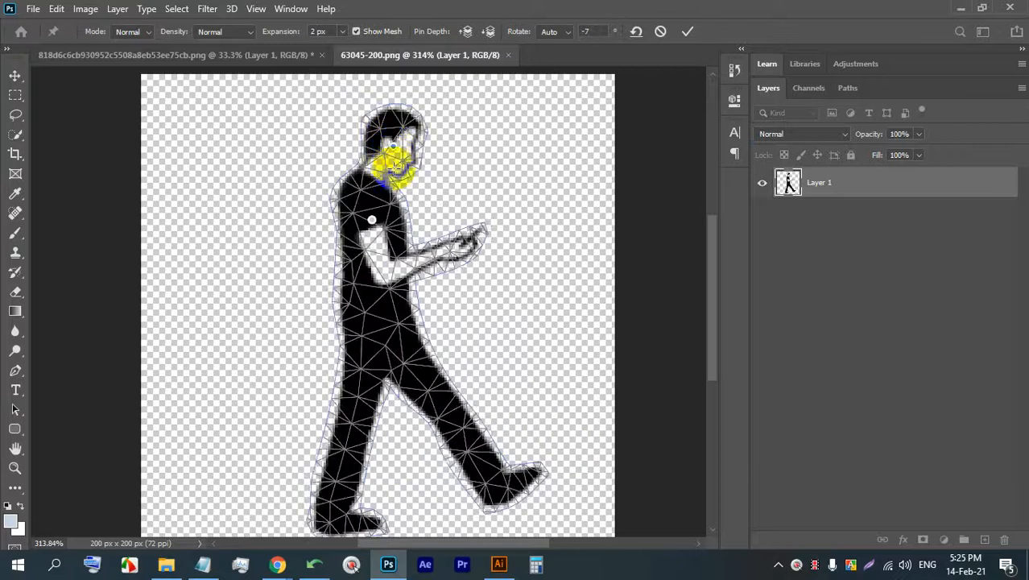
{"action": "left_click_drag", "start_coordinate": [384, 351], "coordinate": [385, 348]}
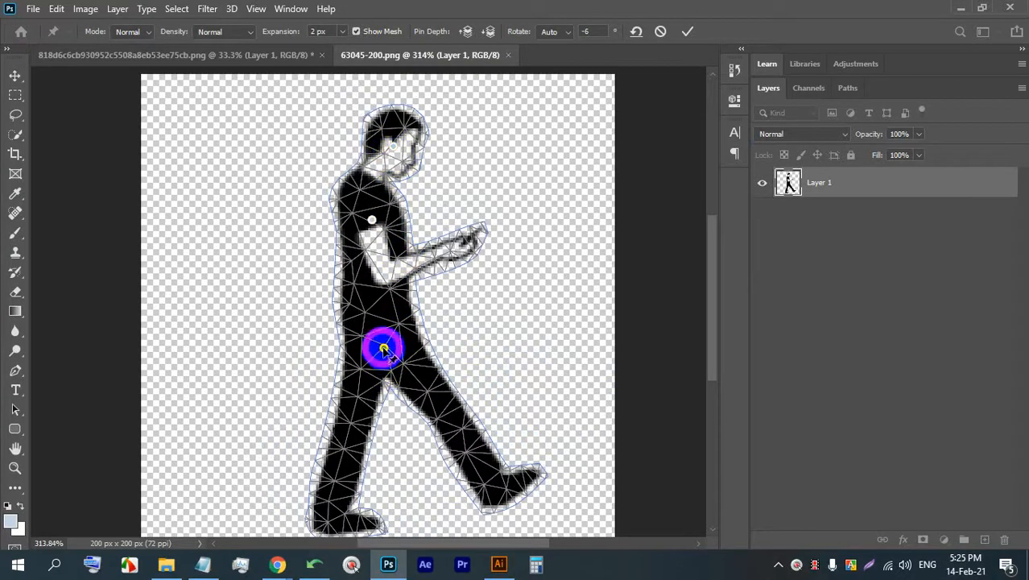
Shift the man's head further back and push his upper back inward with a new Puppet Warp pin
{"action": "left_click", "coordinate": [366, 148]}
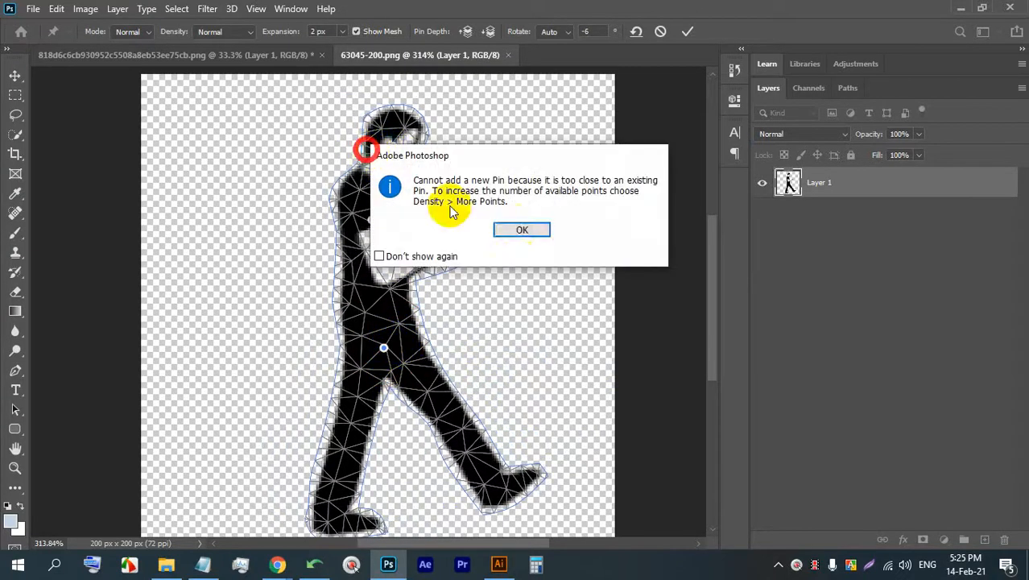
{"action": "left_click", "coordinate": [520, 230]}
{"action": "left_click_drag", "start_coordinate": [394, 152], "coordinate": [380, 172]}
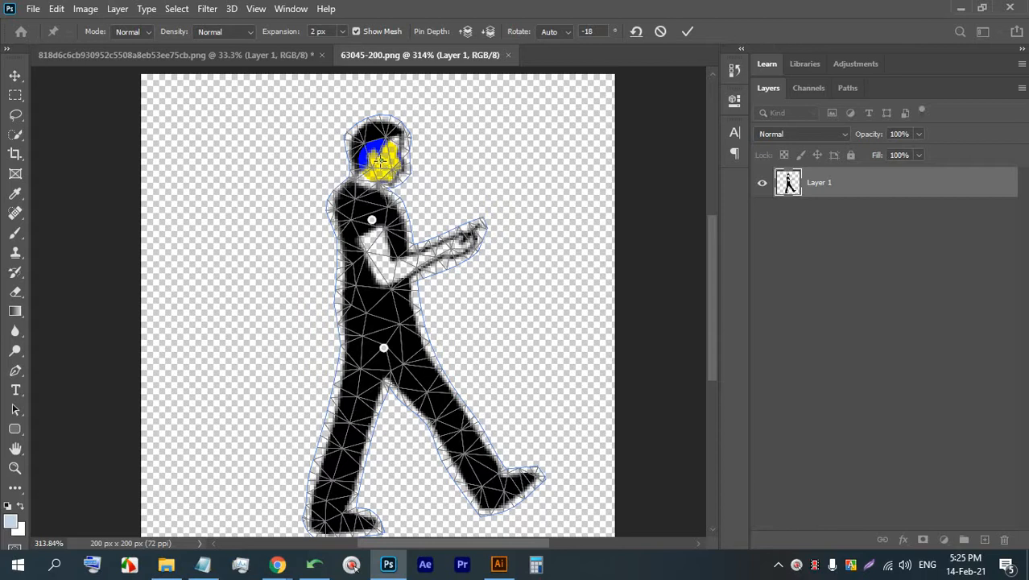
{"action": "mouse_move", "coordinate": [335, 200]}
{"action": "left_mouse_down"}
{"action": "mouse_move", "coordinate": [352, 200]}
{"action": "mouse_move", "coordinate": [330, 201]}
{"action": "left_mouse_up"}
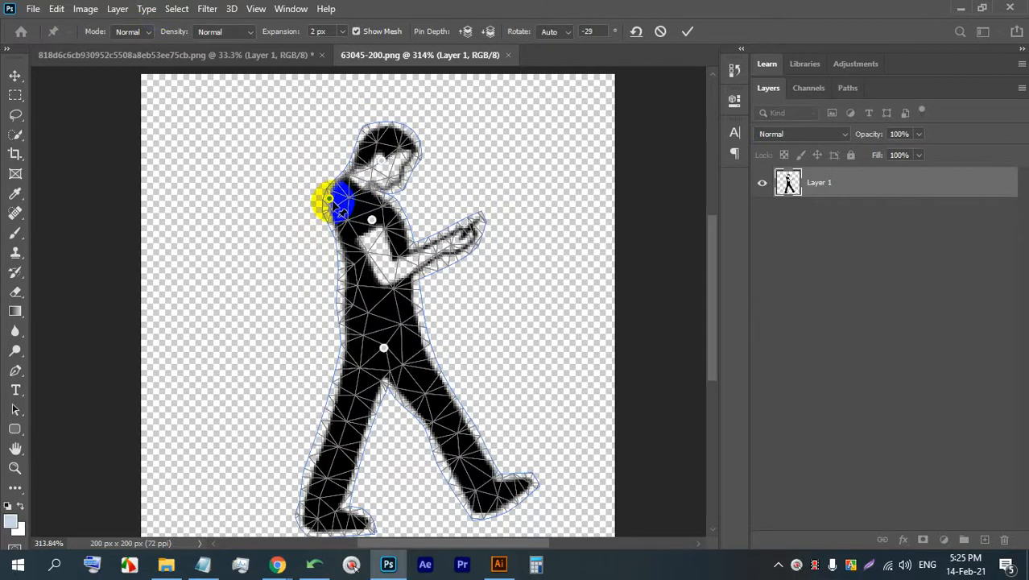
{"action": "left_click_drag", "start_coordinate": [332, 201], "coordinate": [362, 204]}
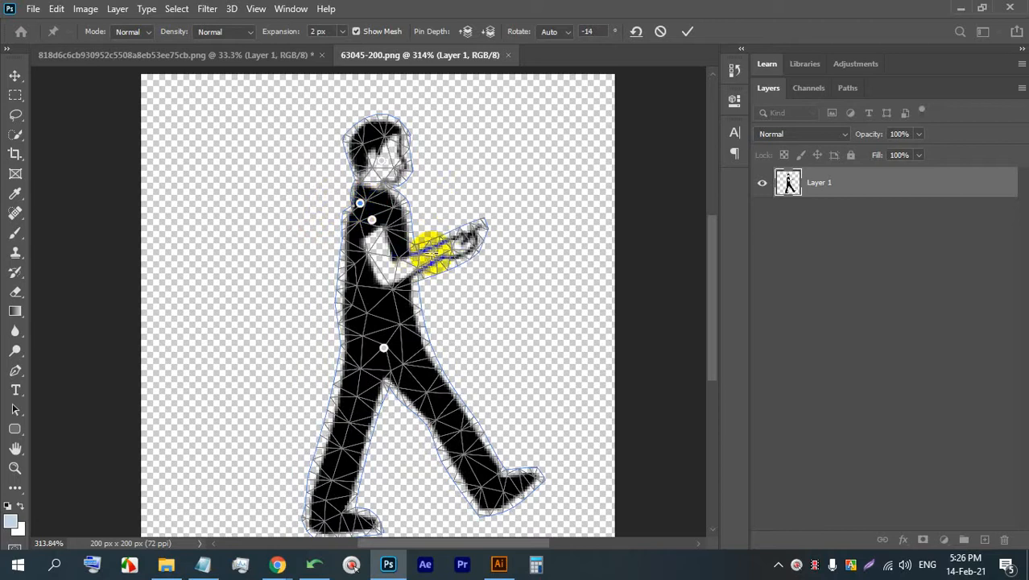
Pin the man's hand and forearm and bend the hand up toward his chest
{"action": "left_click_drag", "start_coordinate": [468, 242], "coordinate": [443, 242]}
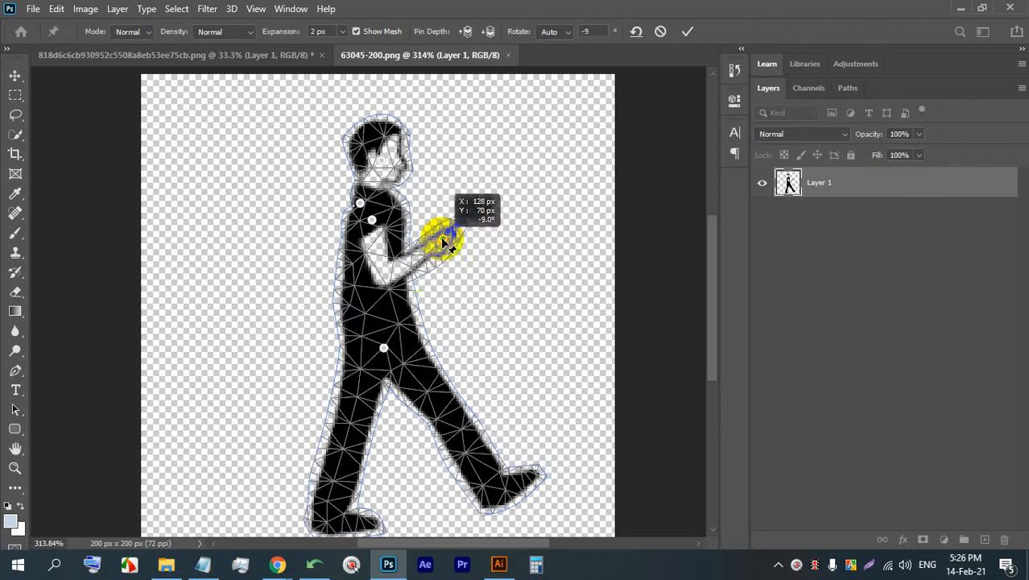
{"action": "left_click", "coordinate": [414, 271]}
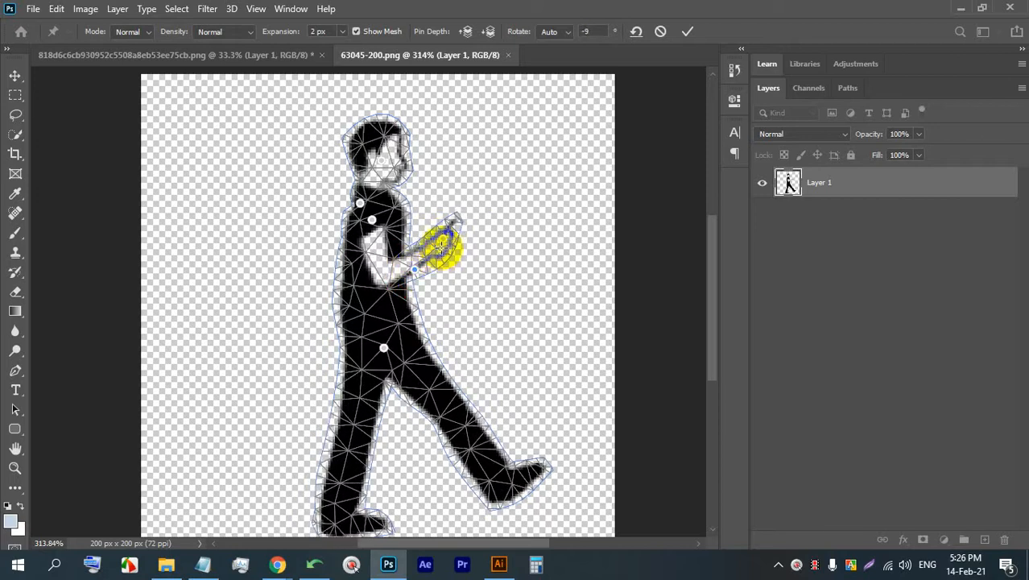
{"action": "mouse_move", "coordinate": [438, 237]}
{"action": "left_mouse_down"}
{"action": "mouse_move", "coordinate": [425, 227]}
{"action": "mouse_move", "coordinate": [448, 236]}
{"action": "mouse_move", "coordinate": [451, 300]}
{"action": "mouse_move", "coordinate": [424, 239]}
{"action": "left_mouse_up"}
{"action": "scroll", "coordinate": [453, 337], "scroll_direction": "down", "scroll_amount": 5}
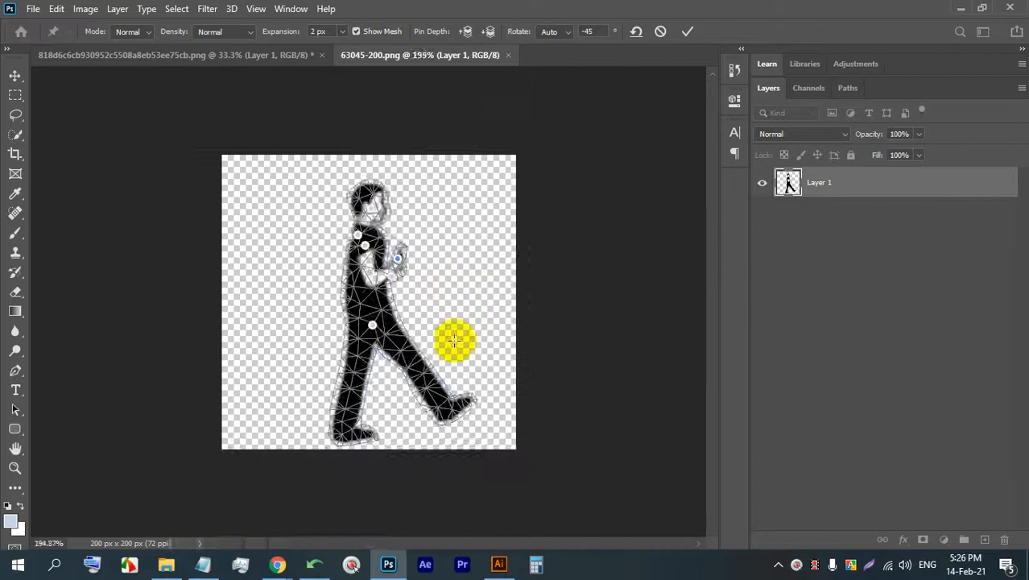
Pin the front leg at the thigh, knee and shin, and pull the lower leg down and inward
{"action": "scroll", "coordinate": [442, 402], "scroll_direction": "up", "scroll_amount": 6}
{"action": "scroll", "coordinate": [426, 441], "scroll_direction": "up", "scroll_amount": 3}
{"action": "key", "text": "space"}
{"action": "left_click_drag", "start_coordinate": [421, 450], "coordinate": [343, 164]}
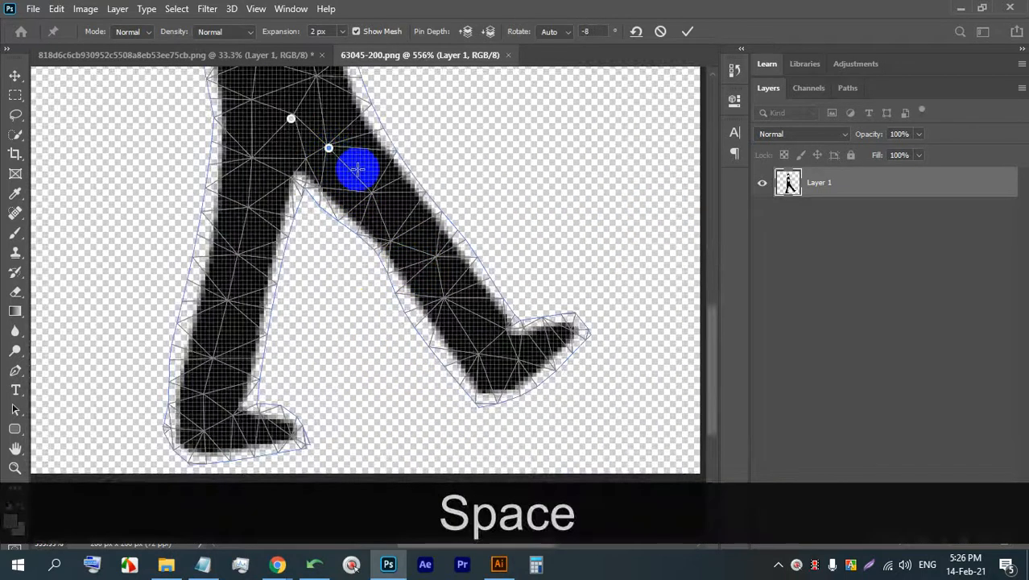
{"action": "left_click_drag", "start_coordinate": [443, 294], "coordinate": [417, 354]}
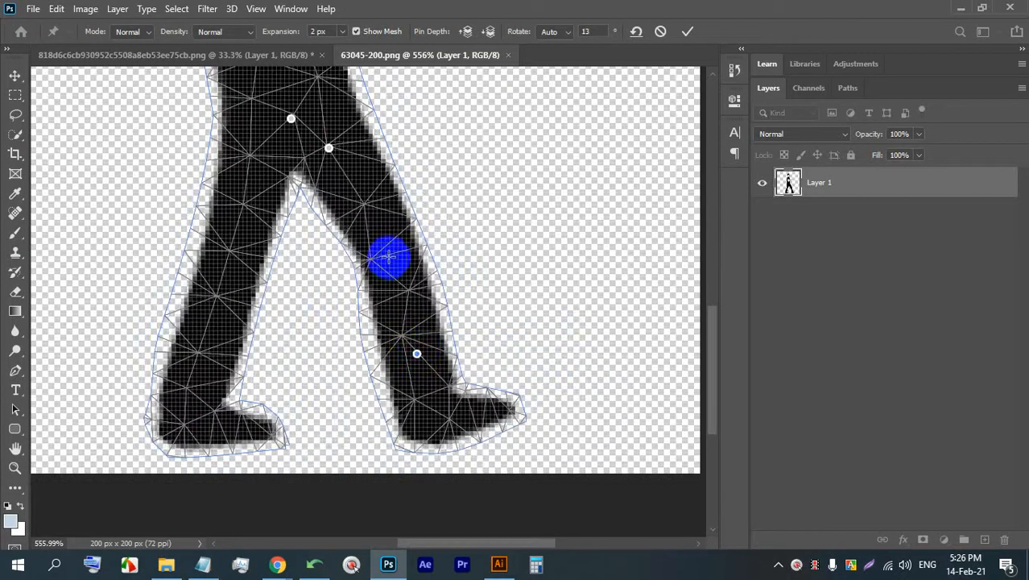
{"action": "left_click", "coordinate": [418, 364]}
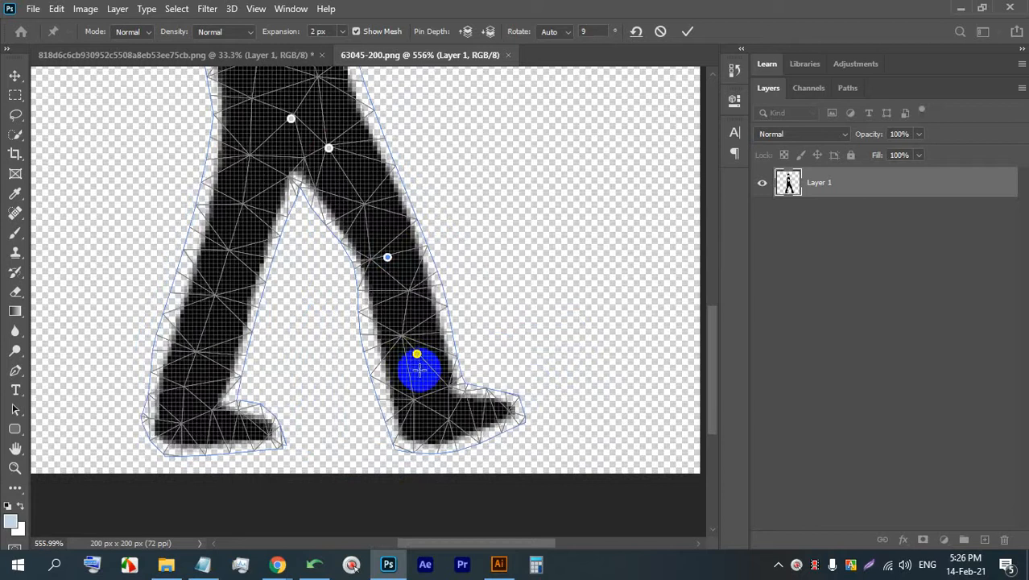
{"action": "mouse_move", "coordinate": [418, 355]}
{"action": "left_mouse_down"}
{"action": "mouse_move", "coordinate": [356, 363]}
{"action": "mouse_move", "coordinate": [391, 361]}
{"action": "mouse_move", "coordinate": [425, 305]}
{"action": "mouse_move", "coordinate": [380, 346]}
{"action": "mouse_move", "coordinate": [426, 329]}
{"action": "mouse_move", "coordinate": [383, 350]}
{"action": "mouse_move", "coordinate": [421, 349]}
{"action": "left_mouse_up"}
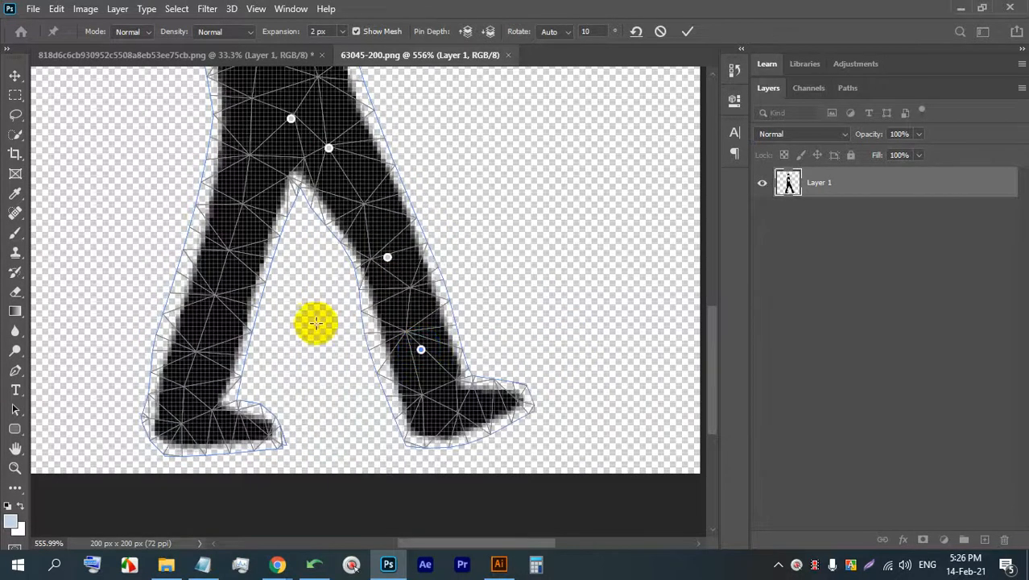
Pin the rear leg at the knee and swing its lower part up and backward into a running pose
{"action": "left_click", "coordinate": [228, 276]}
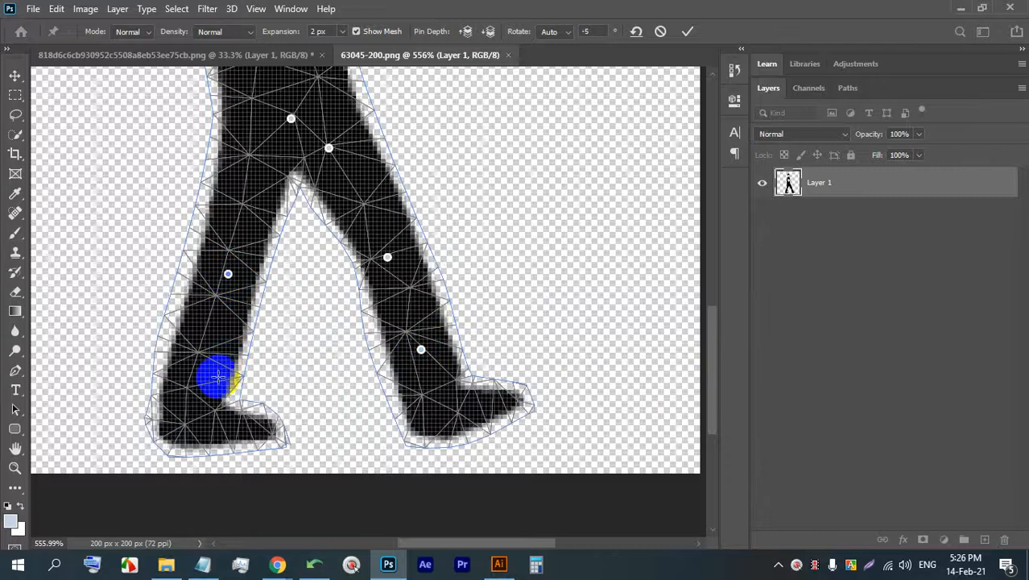
{"action": "left_click_drag", "start_coordinate": [217, 377], "coordinate": [126, 337]}
{"action": "scroll", "coordinate": [487, 207], "scroll_direction": "down", "scroll_amount": 5}
{"action": "scroll", "coordinate": [419, 241], "scroll_direction": "up", "scroll_amount": 3}
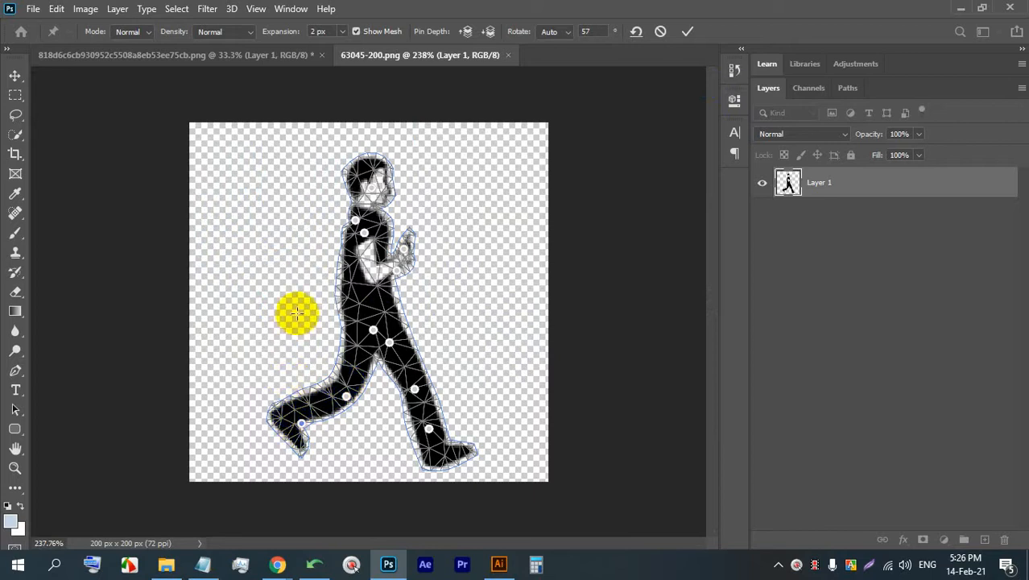
Switch to Chrome, dismiss the search-by-image box, and check the participants in the Google Meet call
{"action": "left_click", "coordinate": [280, 567]}
{"action": "left_click", "coordinate": [233, 487]}
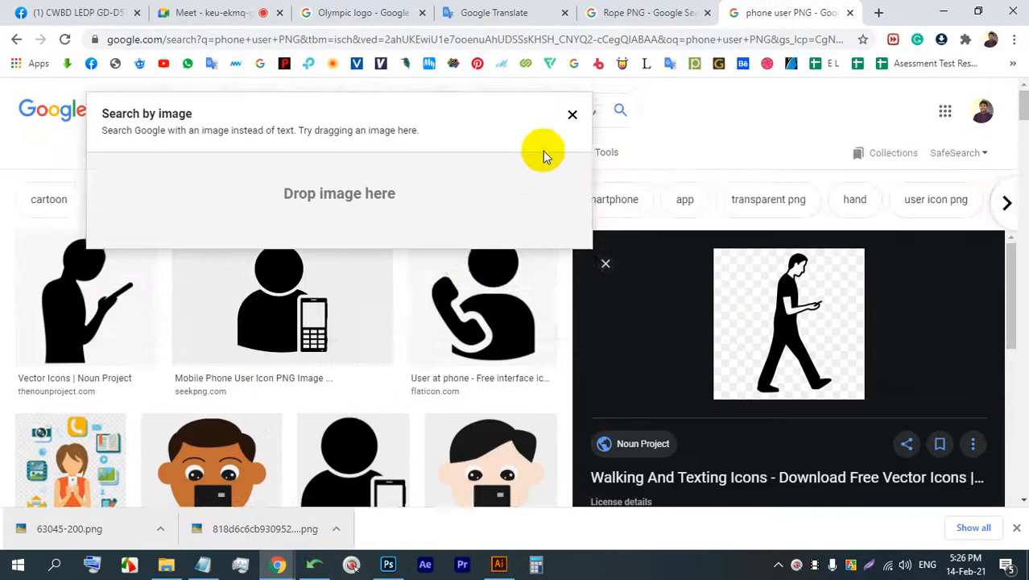
{"action": "left_click", "coordinate": [573, 114]}
{"action": "scroll", "coordinate": [428, 294], "scroll_direction": "down", "scroll_amount": 5}
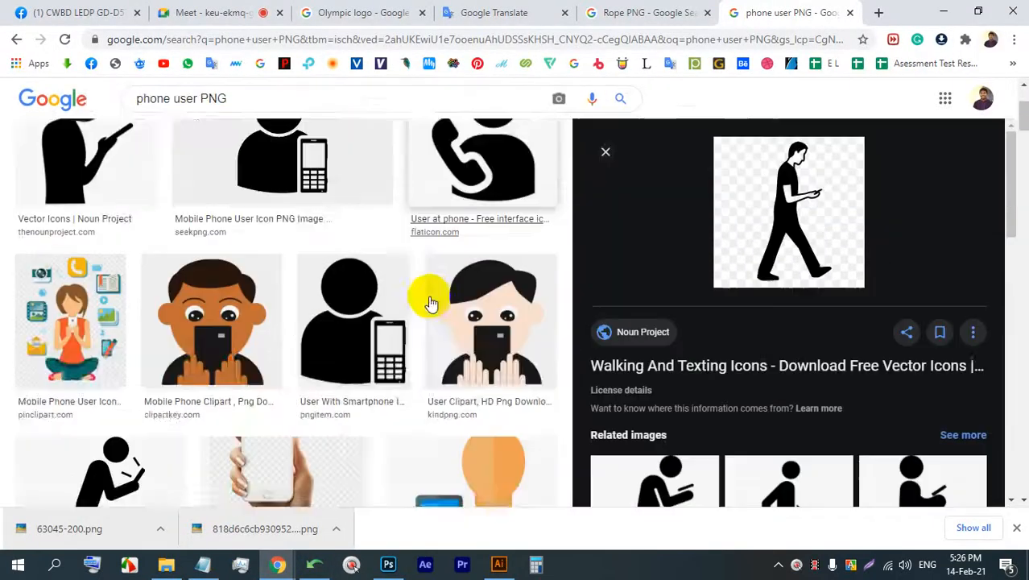
{"action": "left_click", "coordinate": [202, 12]}
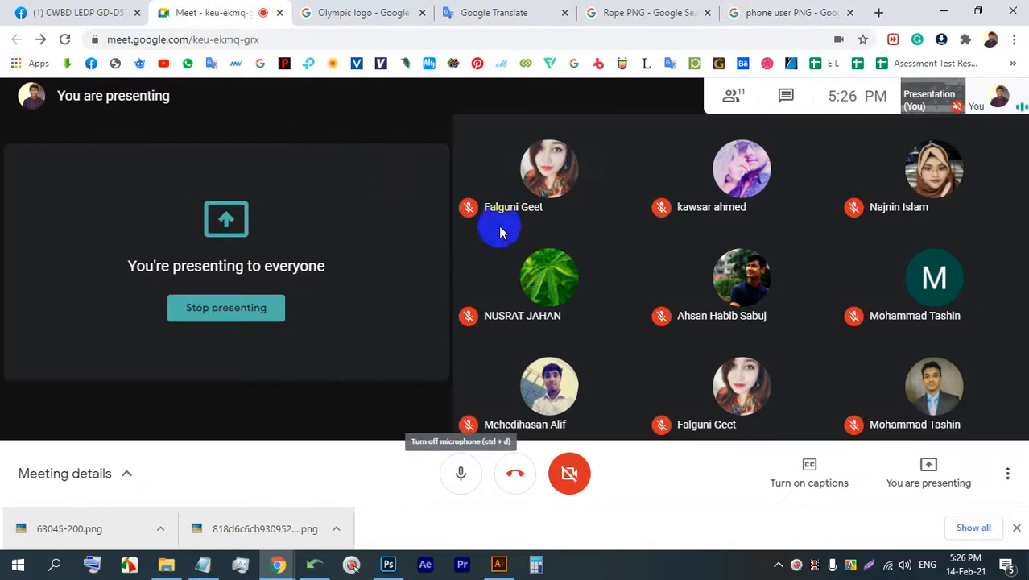
{"action": "mouse_move", "coordinate": [467, 216]}
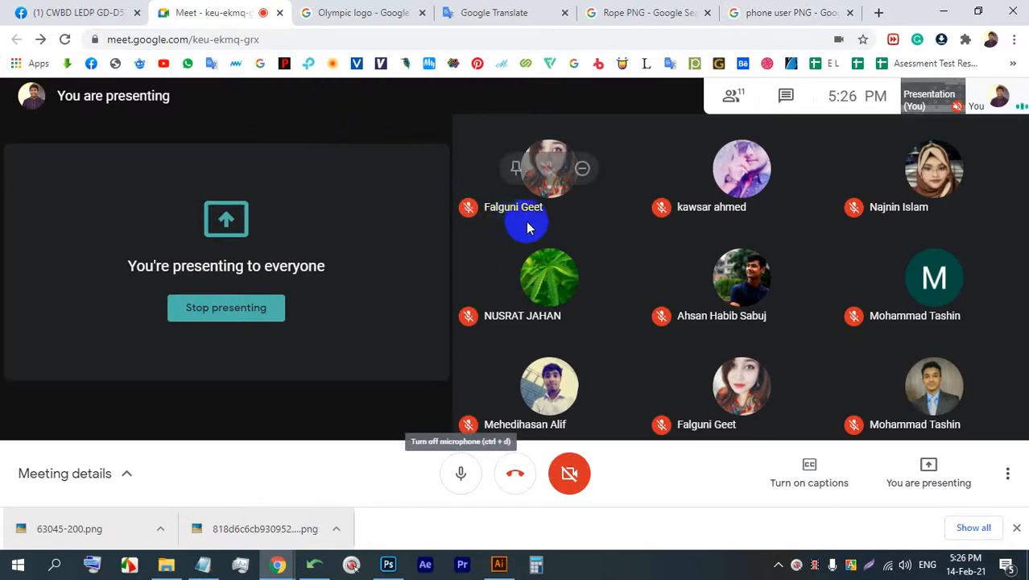
{"action": "mouse_move", "coordinate": [580, 279]}
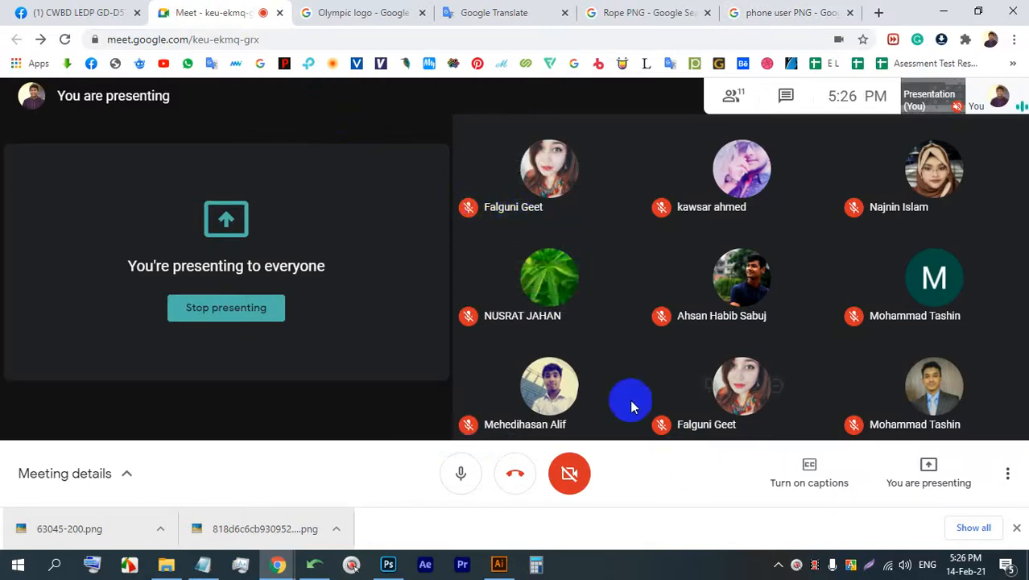
Close the downloads bar and check the Google Meet call again
{"action": "left_click", "coordinate": [1014, 528]}
{"action": "mouse_move", "coordinate": [663, 357]}
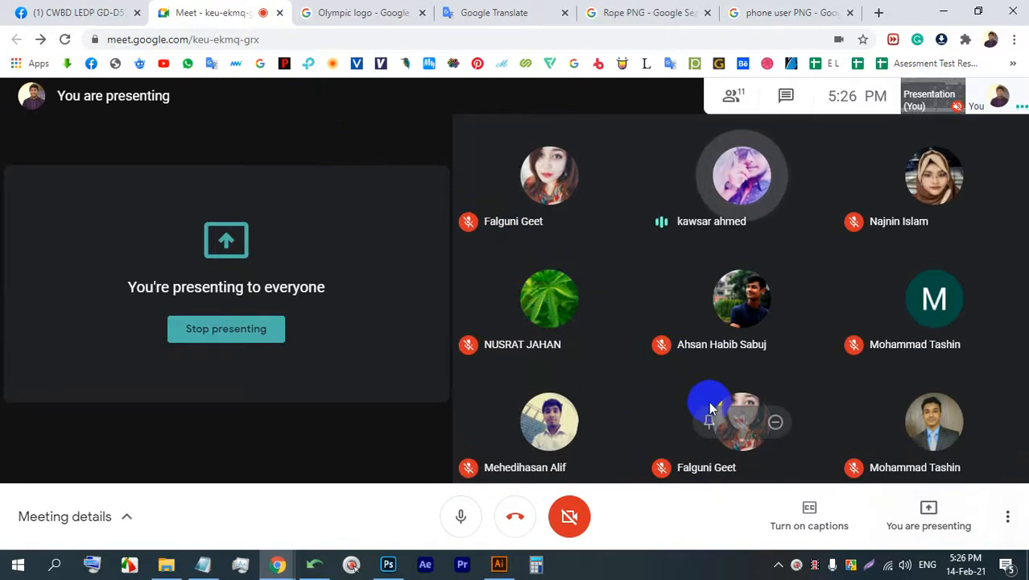
{"action": "left_click", "coordinate": [640, 12]}
{"action": "left_click", "coordinate": [817, 12]}
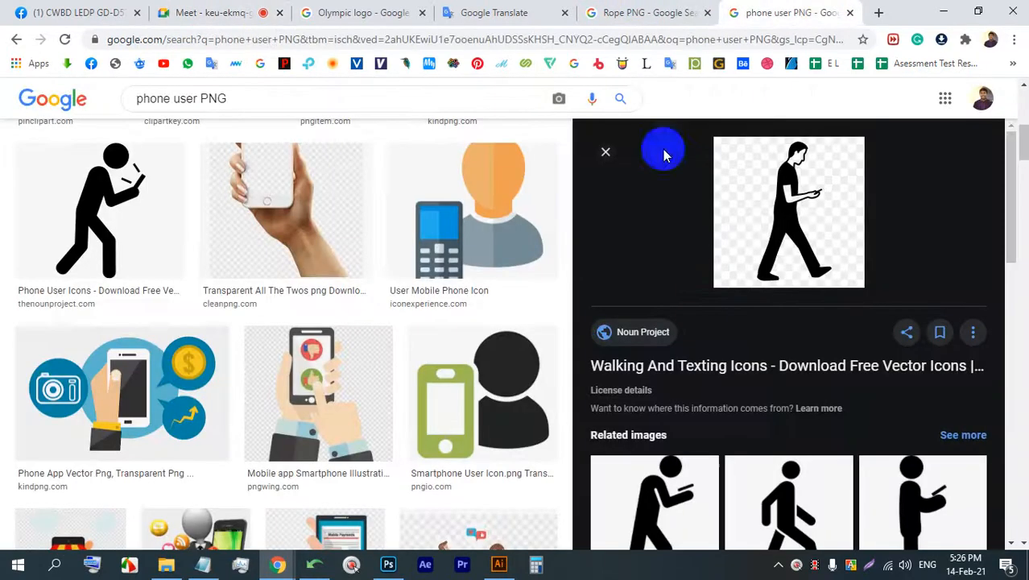
{"action": "left_click", "coordinate": [242, 11]}
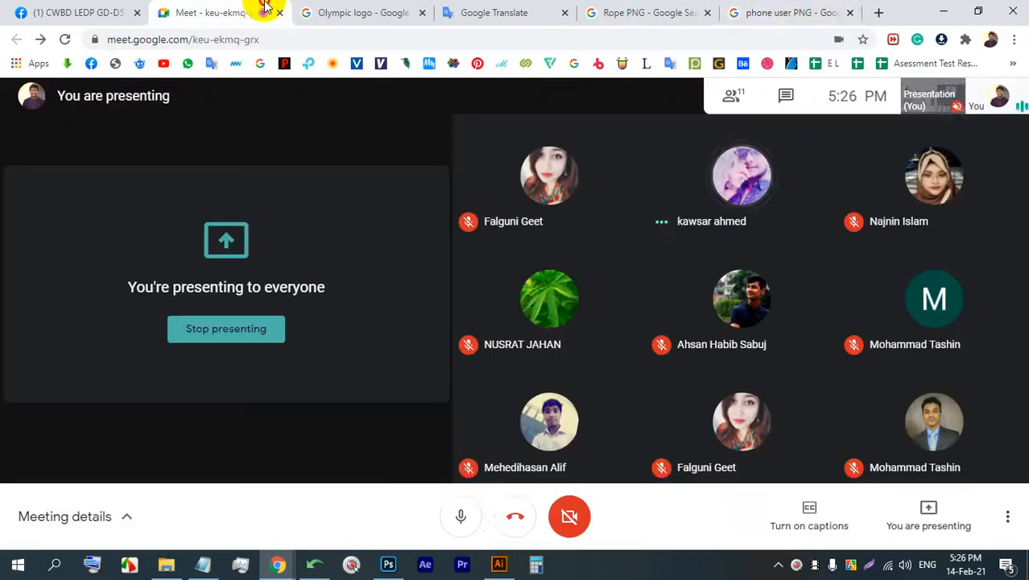
Extend the Google Images search for the phone user picture to "phone user PNG MAN"
{"action": "left_click", "coordinate": [800, 12]}
{"action": "scroll", "coordinate": [552, 223], "scroll_direction": "up", "scroll_amount": 10}
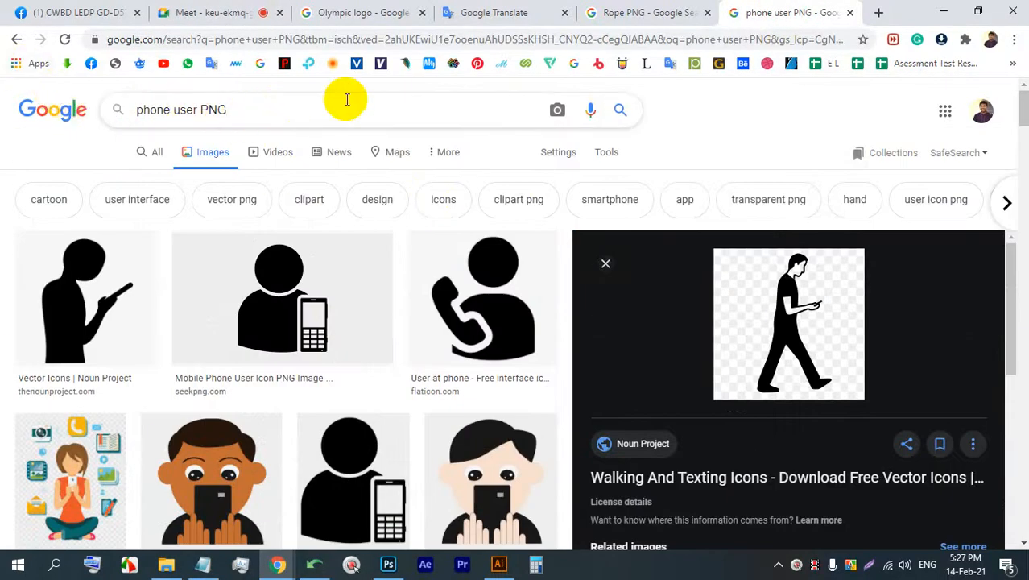
{"action": "type", "text": "MAN"}
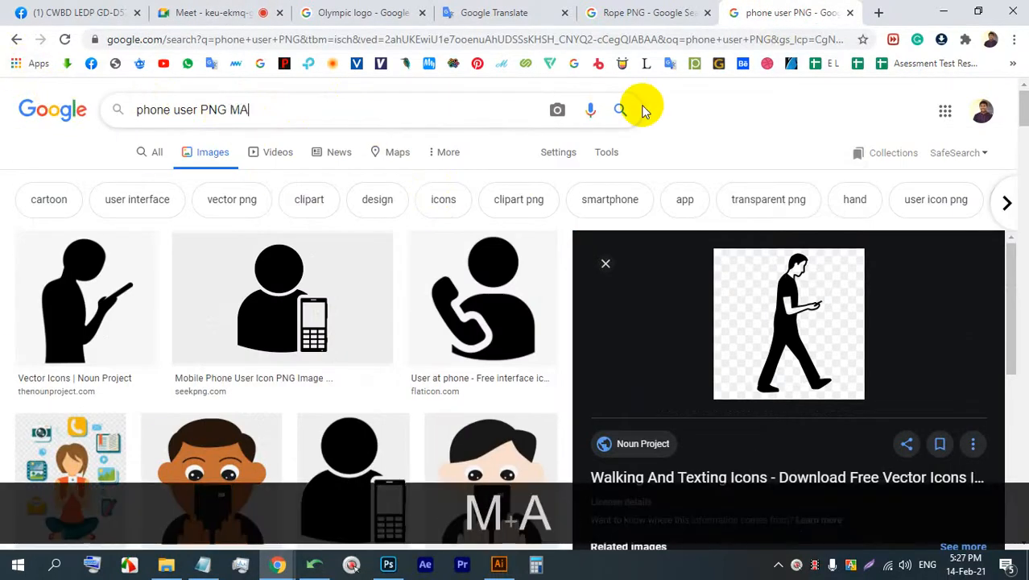
{"action": "key", "text": "Return"}
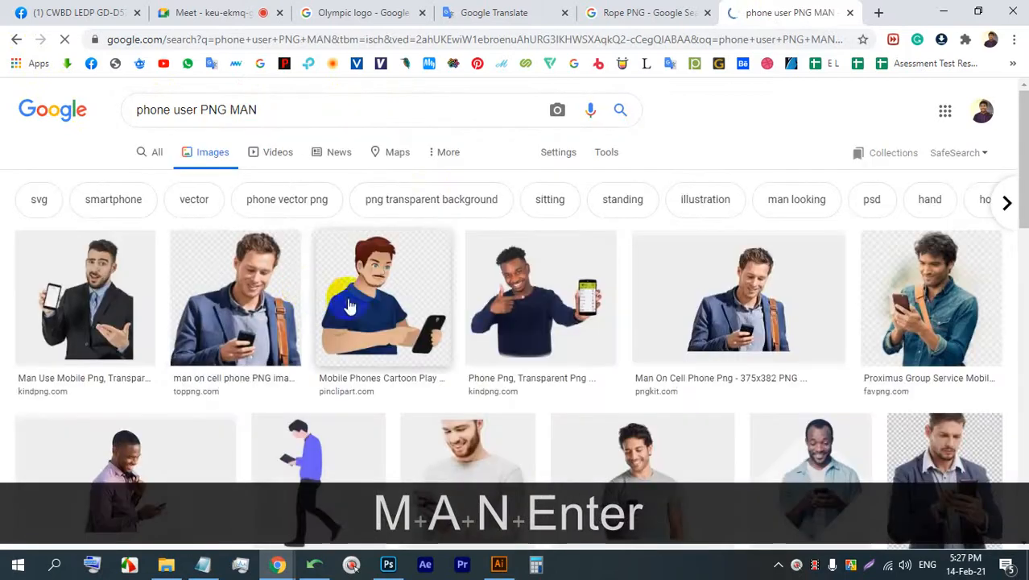
Look through the image results for a full-body walking man using a phone
{"action": "scroll", "coordinate": [437, 301], "scroll_direction": "down", "scroll_amount": 1}
{"action": "scroll", "coordinate": [470, 315], "scroll_direction": "down", "scroll_amount": 1}
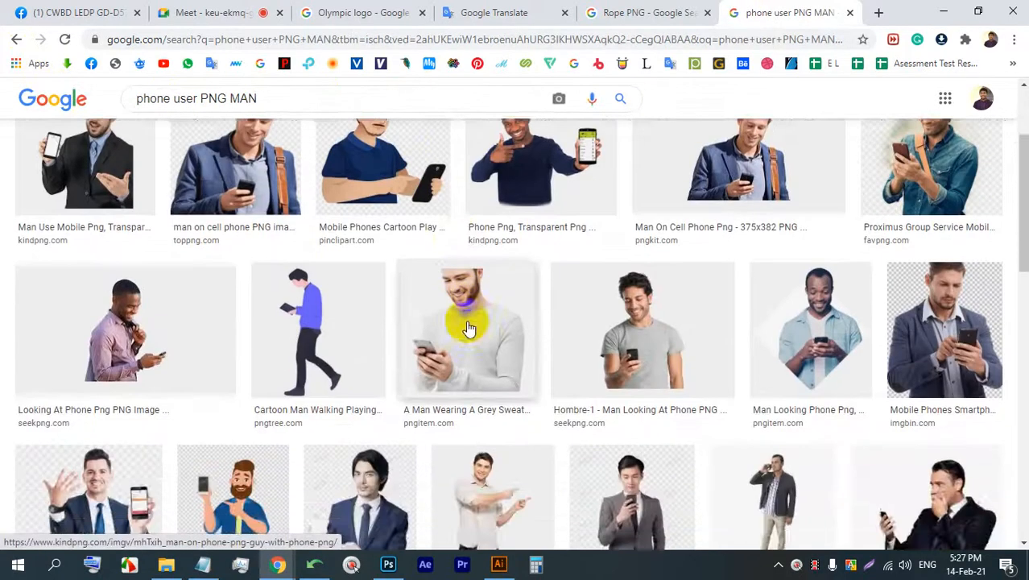
{"action": "scroll", "coordinate": [467, 328], "scroll_direction": "up", "scroll_amount": 1}
{"action": "scroll", "coordinate": [379, 407], "scroll_direction": "down", "scroll_amount": 3}
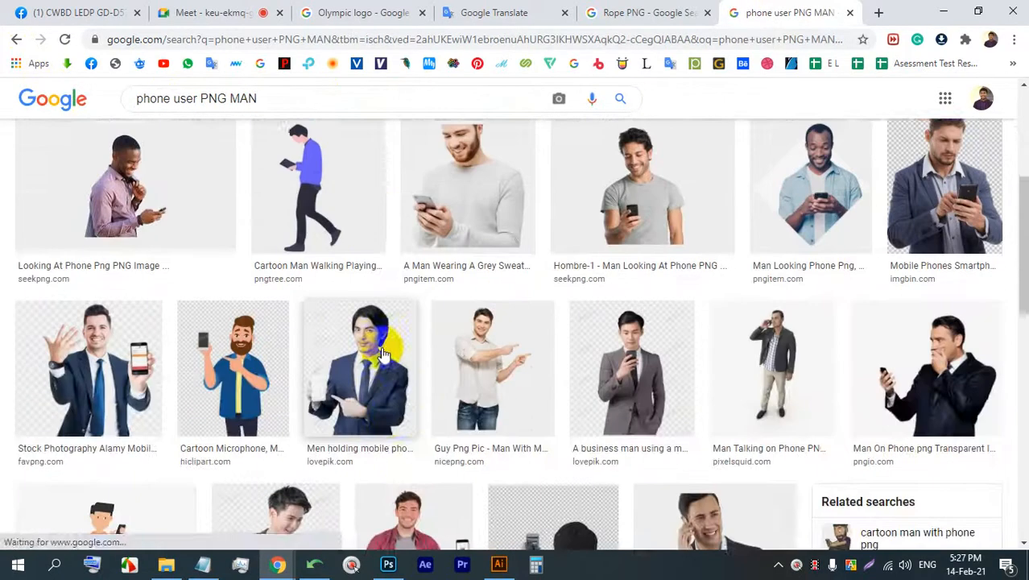
{"action": "scroll", "coordinate": [401, 321], "scroll_direction": "down", "scroll_amount": 2}
{"action": "scroll", "coordinate": [482, 317], "scroll_direction": "down", "scroll_amount": 6}
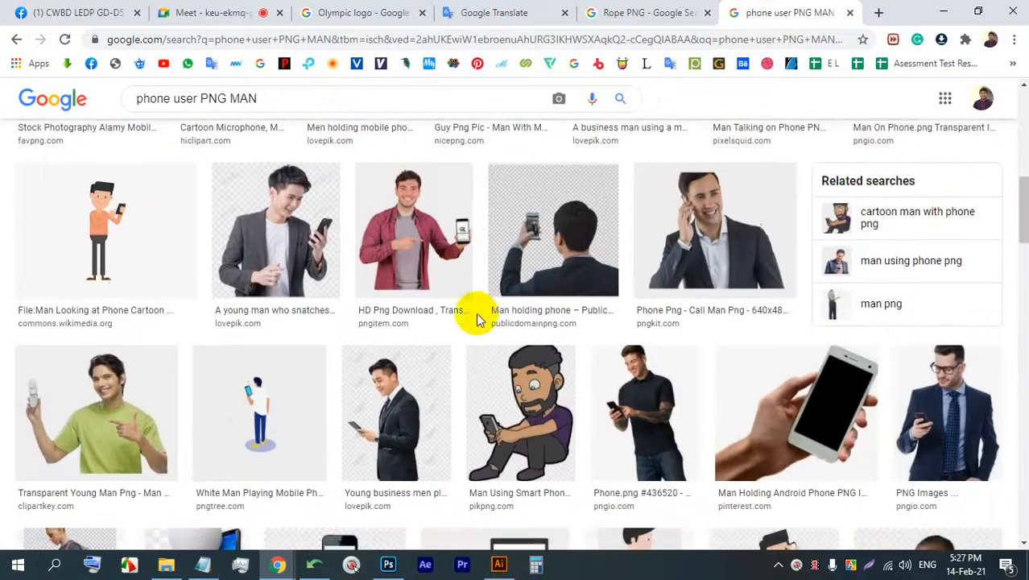
{"action": "scroll", "coordinate": [485, 321], "scroll_direction": "down", "scroll_amount": 4}
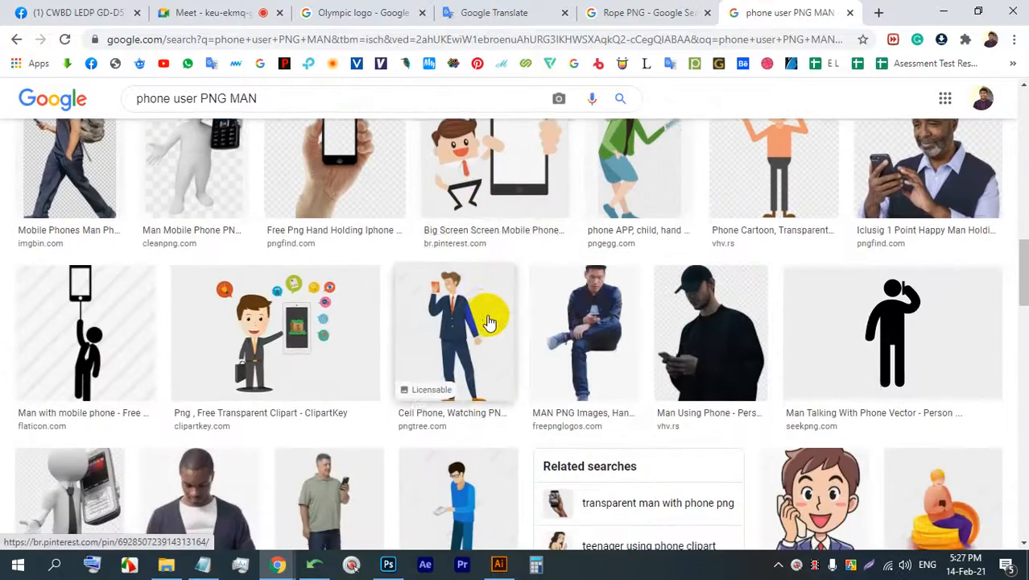
{"action": "scroll", "coordinate": [491, 321], "scroll_direction": "down", "scroll_amount": 3}
{"action": "scroll", "coordinate": [487, 322], "scroll_direction": "down", "scroll_amount": 1}
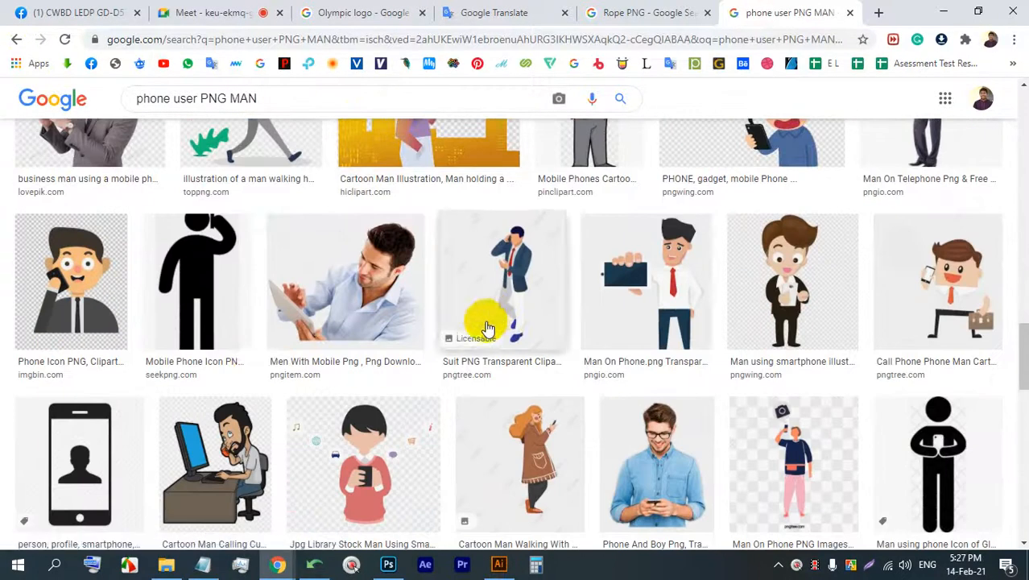
{"action": "scroll", "coordinate": [328, 357], "scroll_direction": "down", "scroll_amount": 2}
{"action": "scroll", "coordinate": [328, 359], "scroll_direction": "down", "scroll_amount": 1}
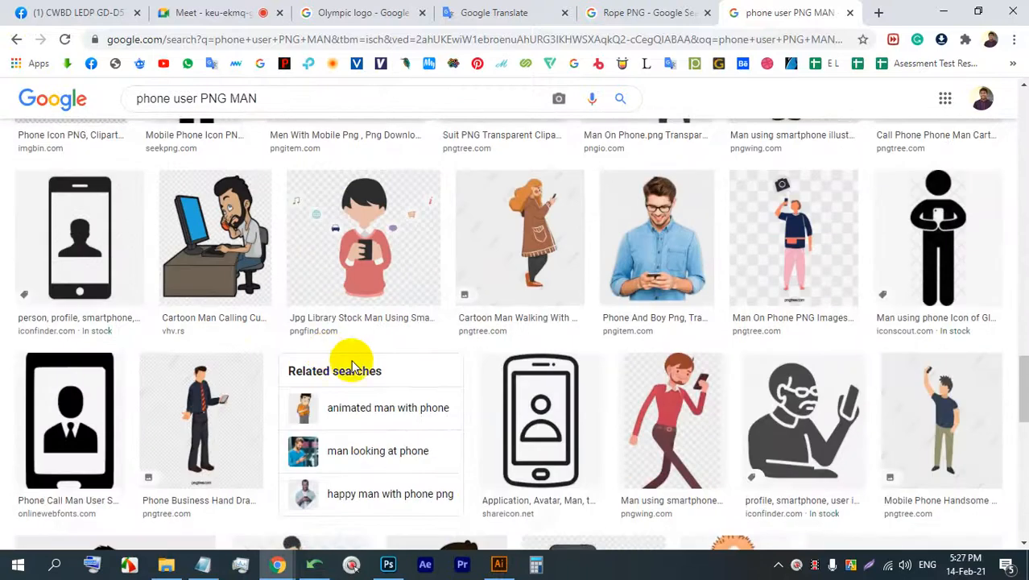
{"action": "scroll", "coordinate": [359, 366], "scroll_direction": "up", "scroll_amount": 10}
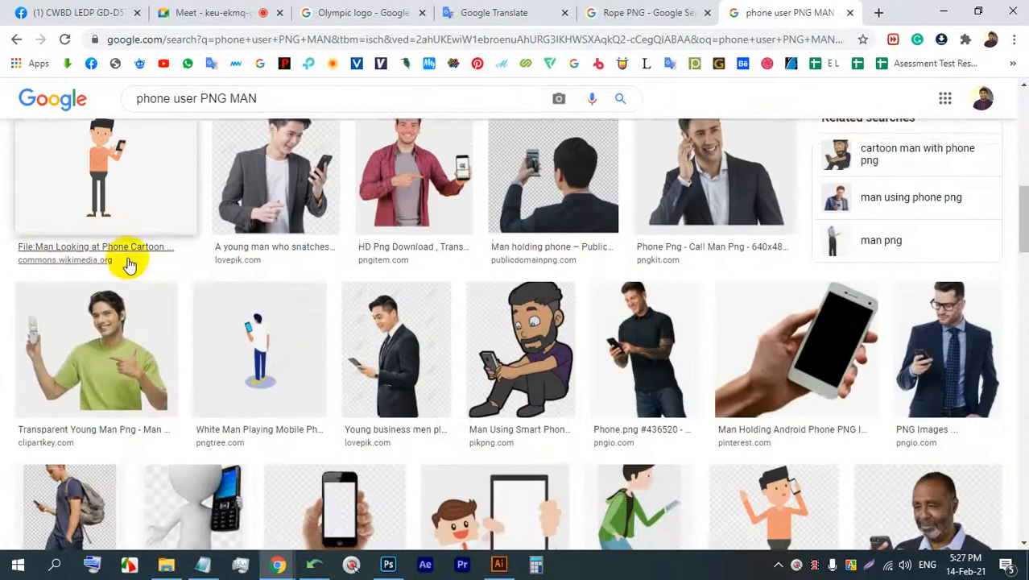
{"action": "scroll", "coordinate": [165, 303], "scroll_direction": "up", "scroll_amount": 1}
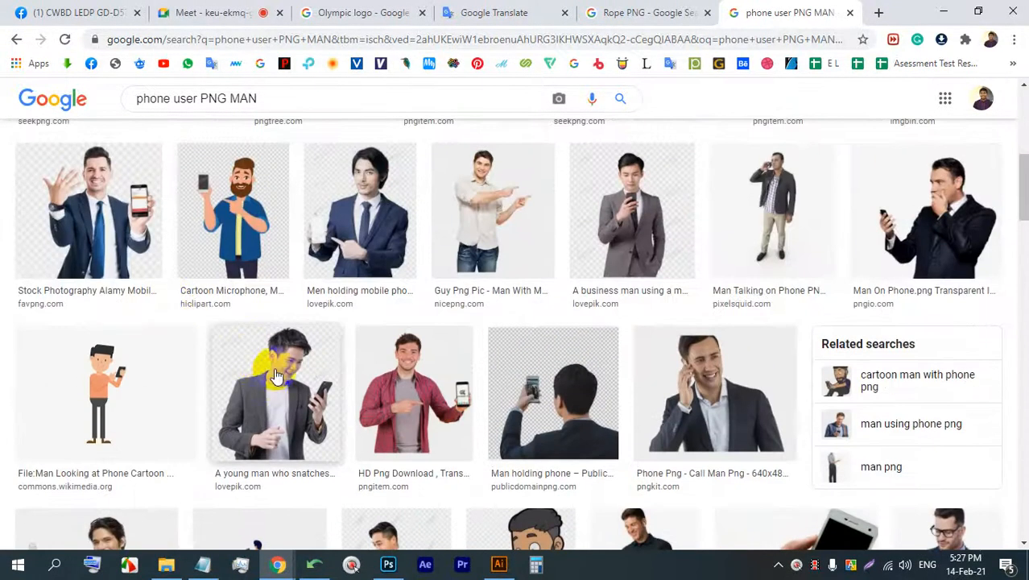
{"action": "scroll", "coordinate": [153, 331], "scroll_direction": "up", "scroll_amount": 4}
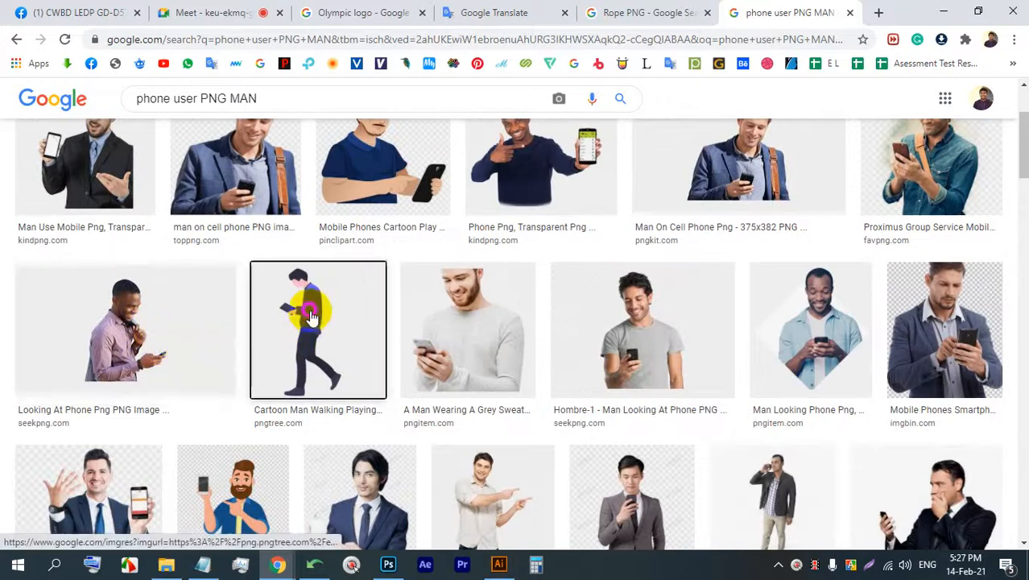
Open the Pngtree cartoon of the walking man with a phone and save it as a JPEG in Downloads
{"action": "left_click", "coordinate": [287, 322]}
{"action": "right_click", "coordinate": [767, 214]}
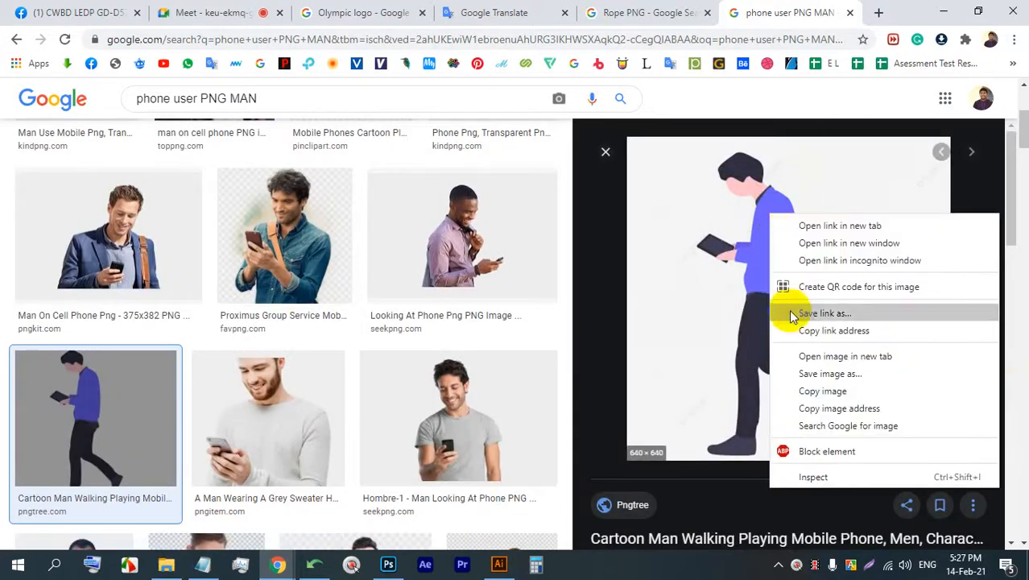
{"action": "left_click", "coordinate": [809, 371]}
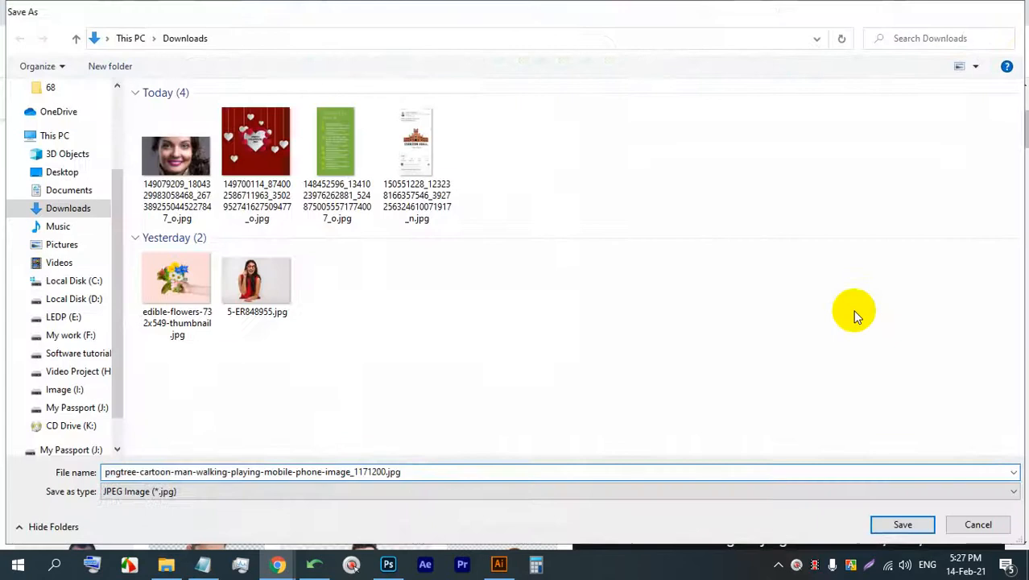
{"action": "key", "text": "Return"}
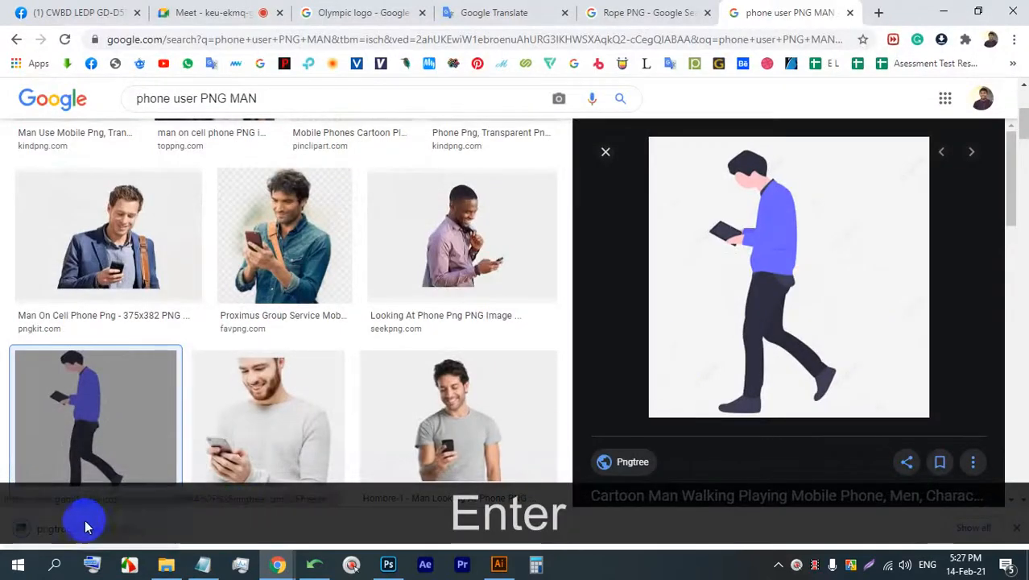
Switch to Photoshop, cancel the active Puppet Warp, and open pngtree-cartoon-man-walking-playing-mobile-phone-image_1171200.jpg from Downloads, fitted to the window
{"action": "left_click_drag", "start_coordinate": [84, 525], "coordinate": [387, 573]}
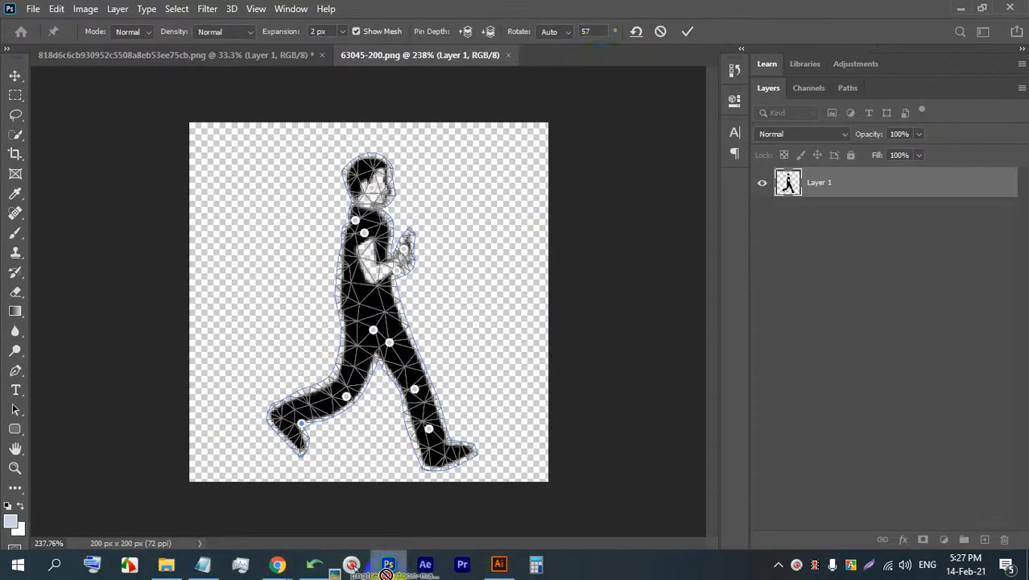
{"action": "left_click", "coordinate": [660, 33]}
{"action": "left_click", "coordinate": [34, 8]}
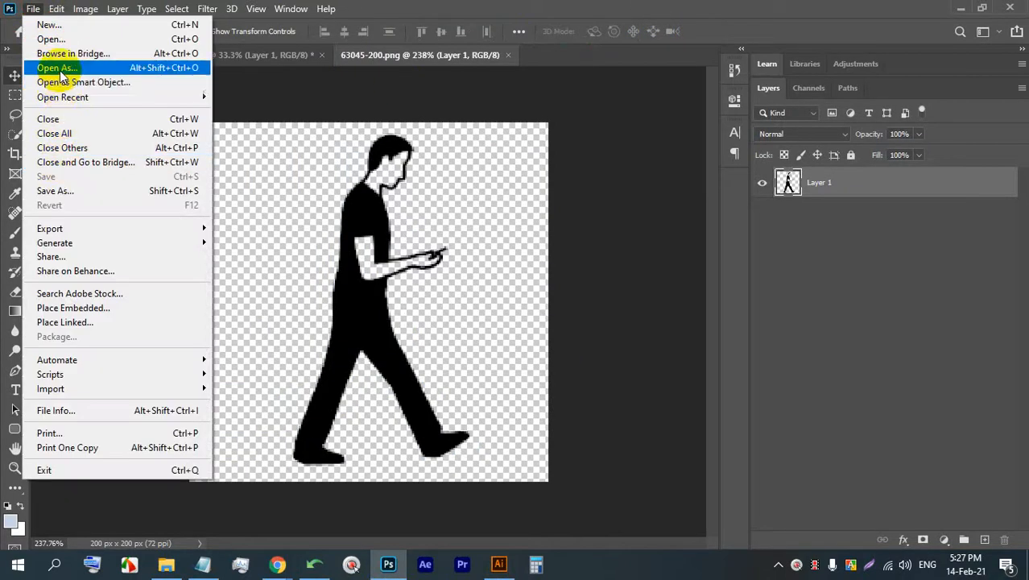
{"action": "left_click", "coordinate": [36, 38]}
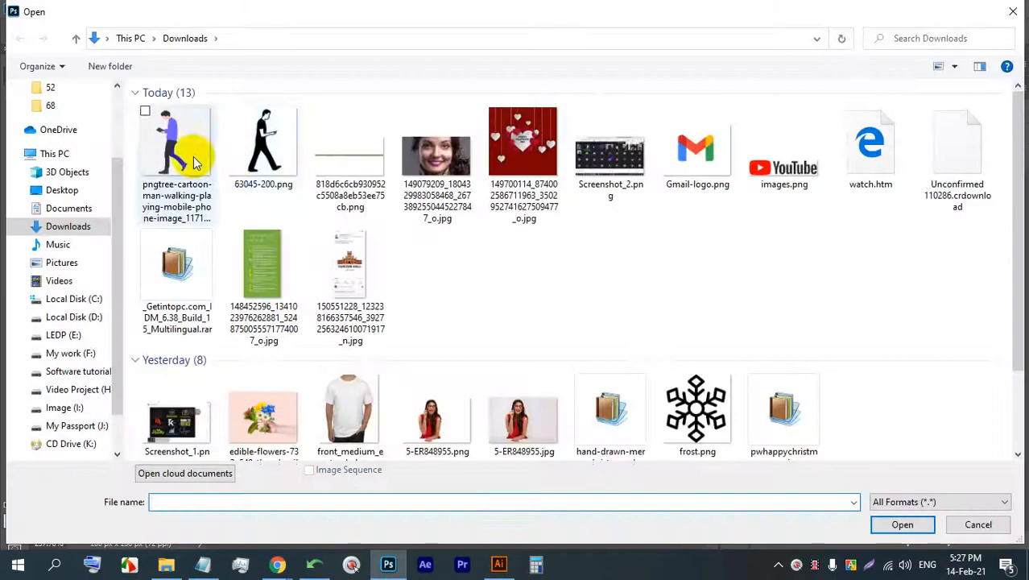
{"action": "double_click", "coordinate": [178, 151]}
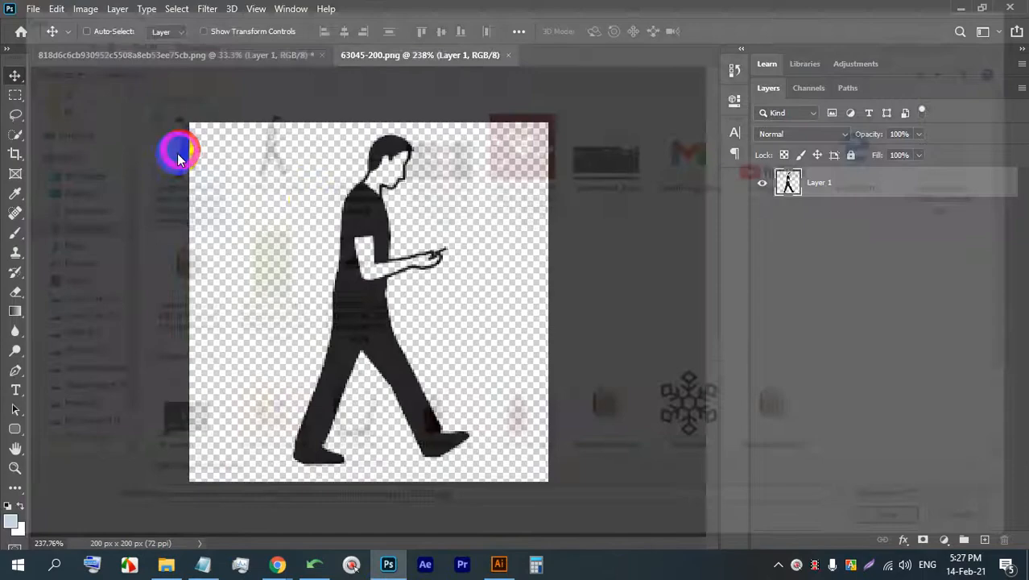
{"action": "key", "text": "ctrl+0"}
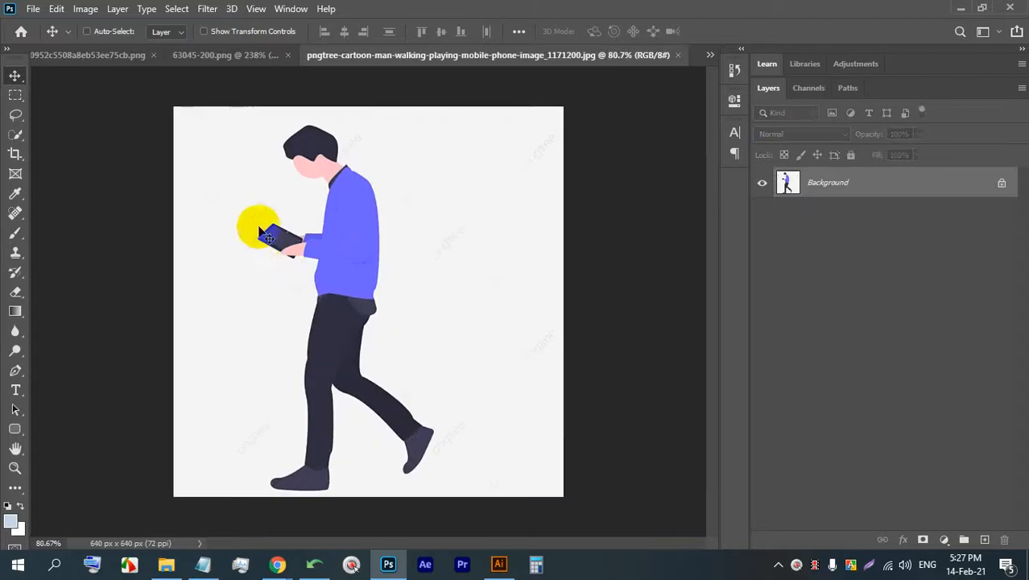
{"action": "left_click", "coordinate": [57, 8]}
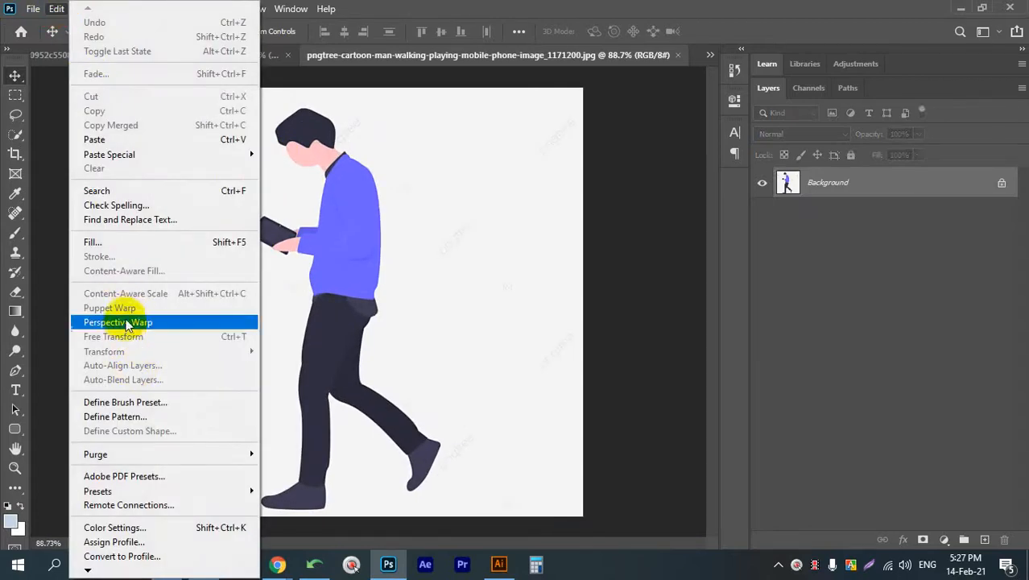
{"action": "left_click", "coordinate": [339, 184]}
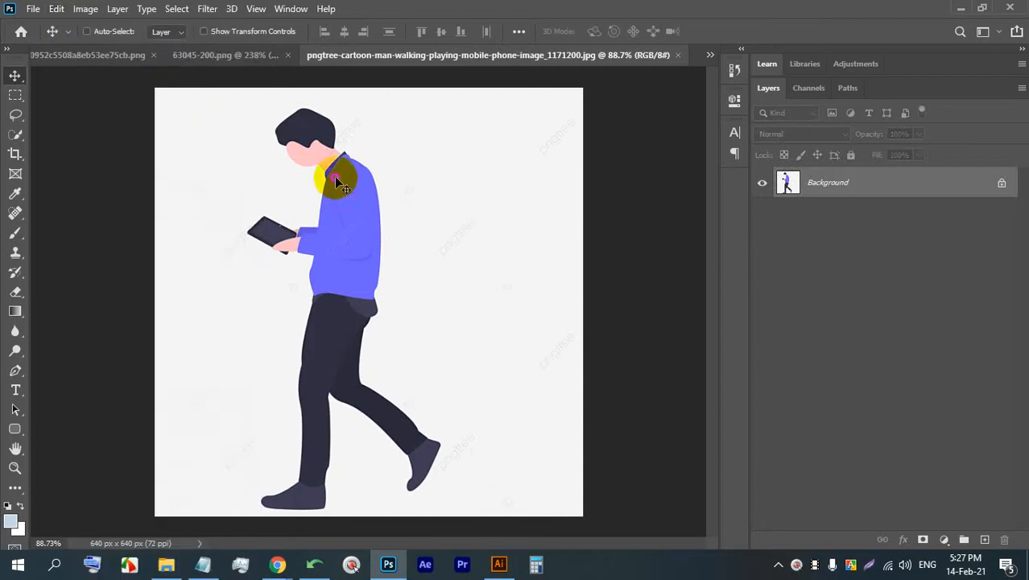
Select the light background around the cartoon man with the Quick Selection tool and subtract his head and body from the selection
{"action": "left_click", "coordinate": [13, 114]}
{"action": "left_click", "coordinate": [15, 133]}
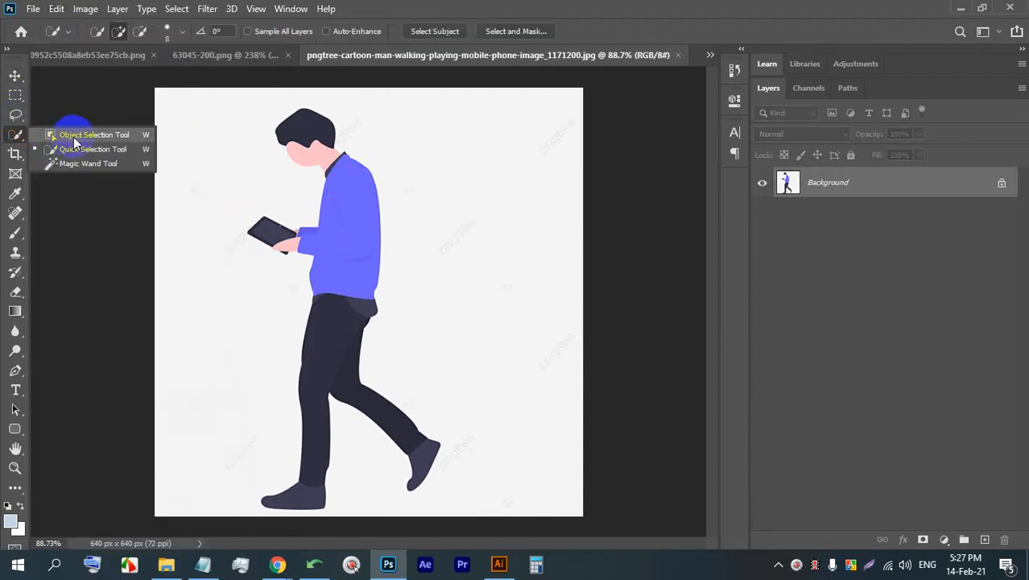
{"action": "left_click", "coordinate": [131, 90]}
{"action": "left_click_drag", "start_coordinate": [224, 103], "coordinate": [181, 403]}
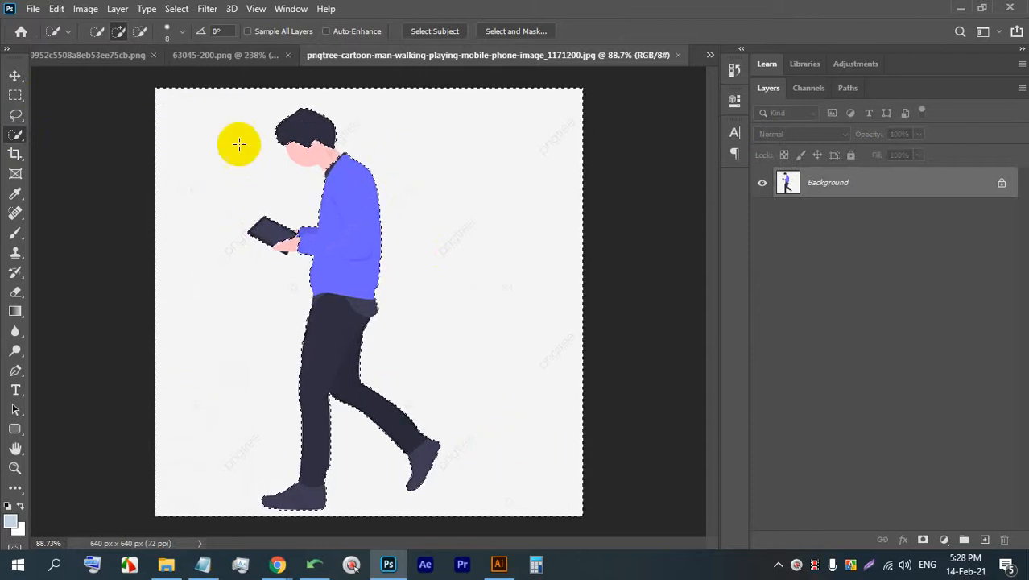
{"action": "left_click", "coordinate": [140, 31]}
{"action": "left_click_drag", "start_coordinate": [301, 115], "coordinate": [339, 175]}
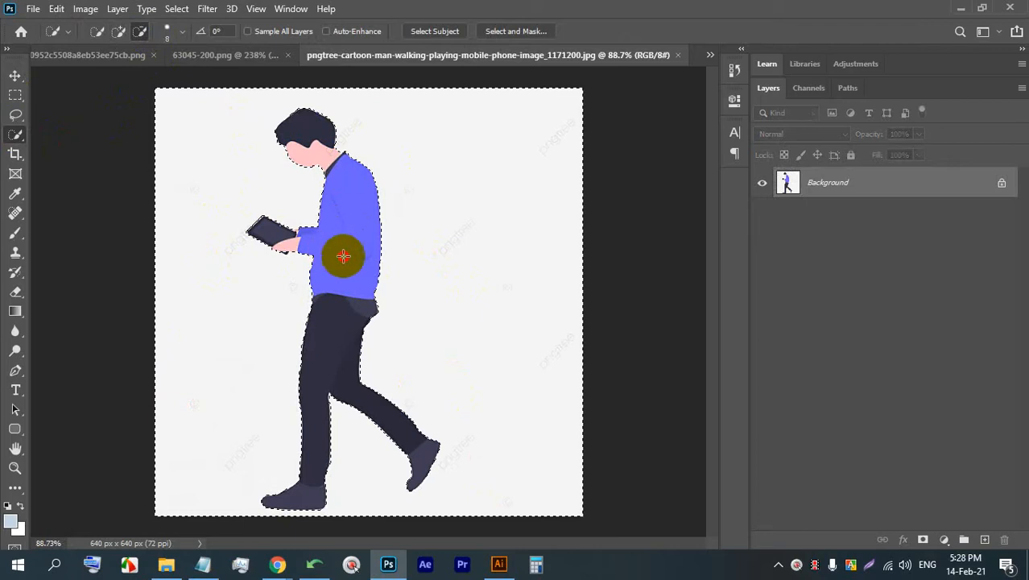
{"action": "left_click", "coordinate": [343, 284]}
{"action": "left_click", "coordinate": [14, 75]}
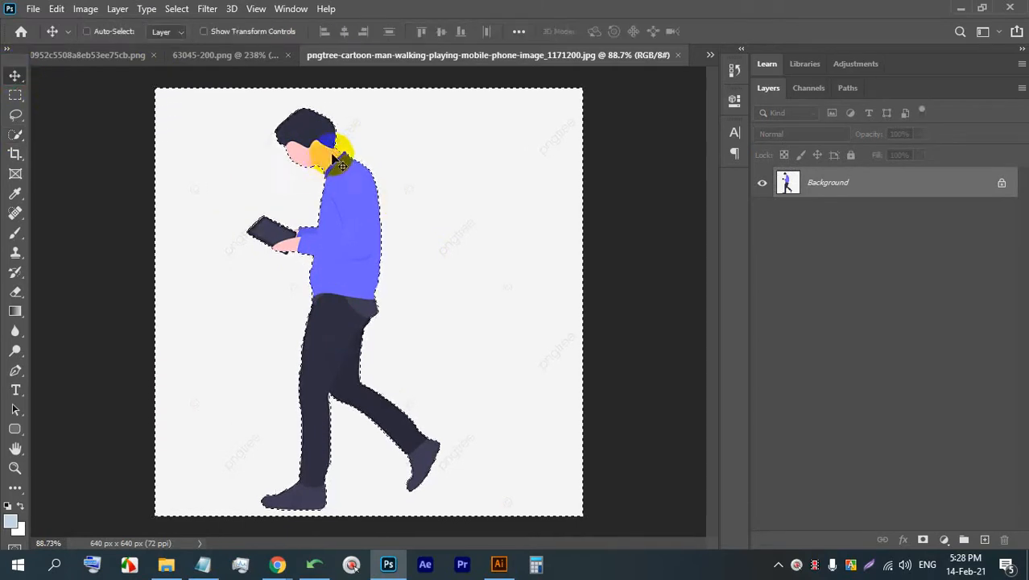
{"action": "scroll", "coordinate": [246, 103], "scroll_direction": "up", "scroll_amount": 1}
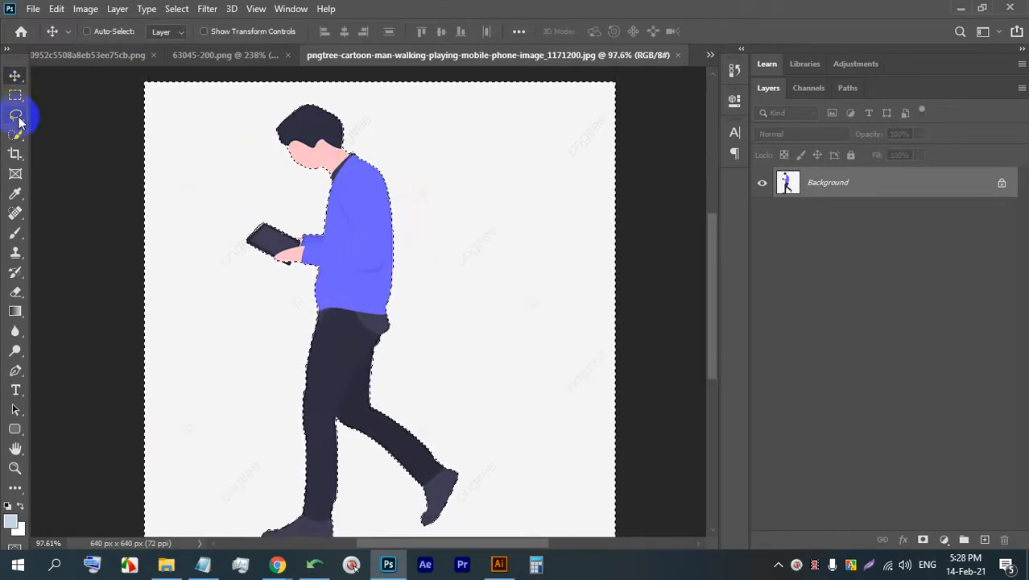
{"action": "left_click", "coordinate": [84, 9]}
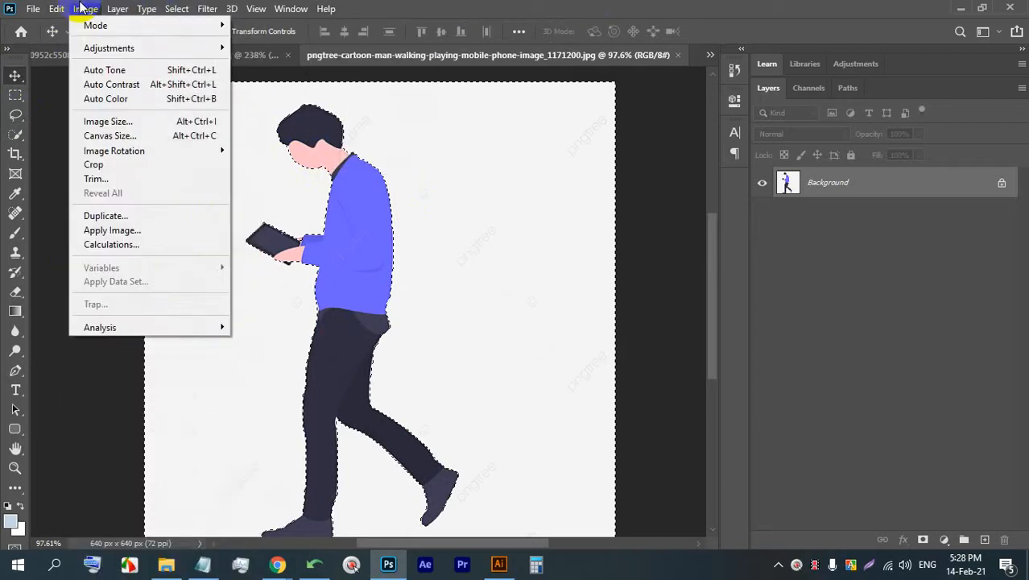
{"action": "left_click", "coordinate": [58, 10]}
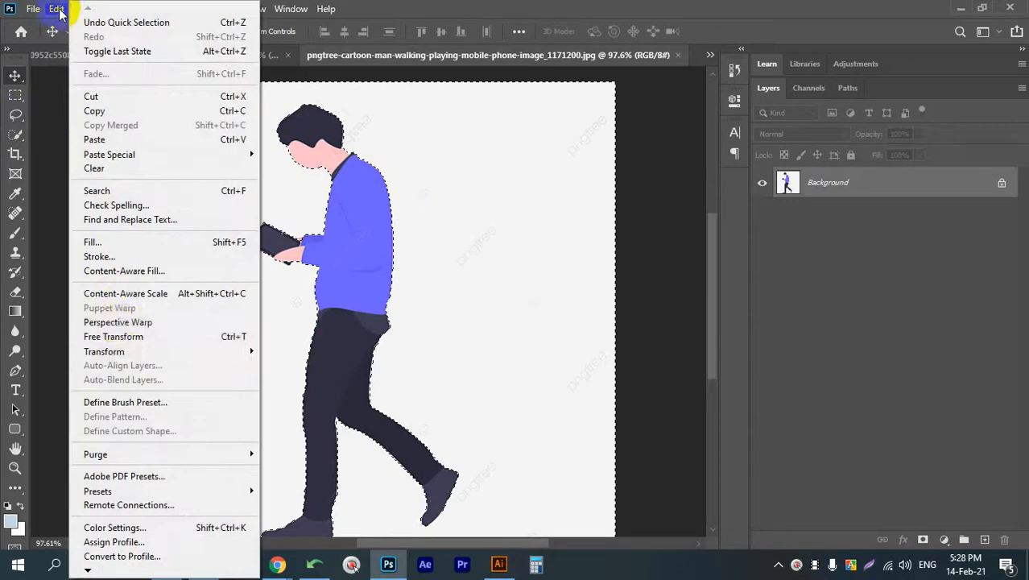
{"action": "left_click", "coordinate": [113, 322]}
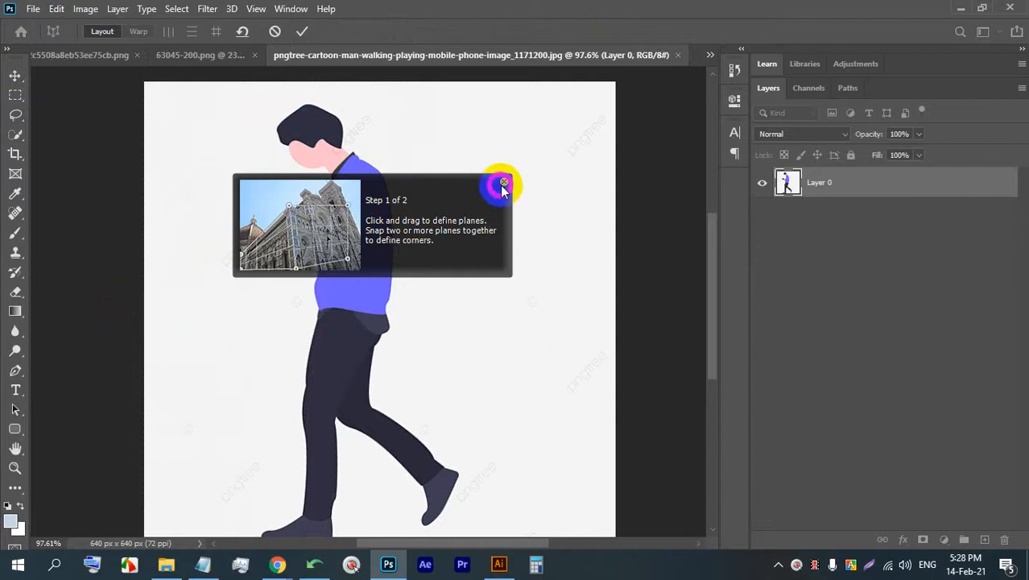
{"action": "left_click", "coordinate": [503, 183]}
{"action": "left_click", "coordinate": [275, 30]}
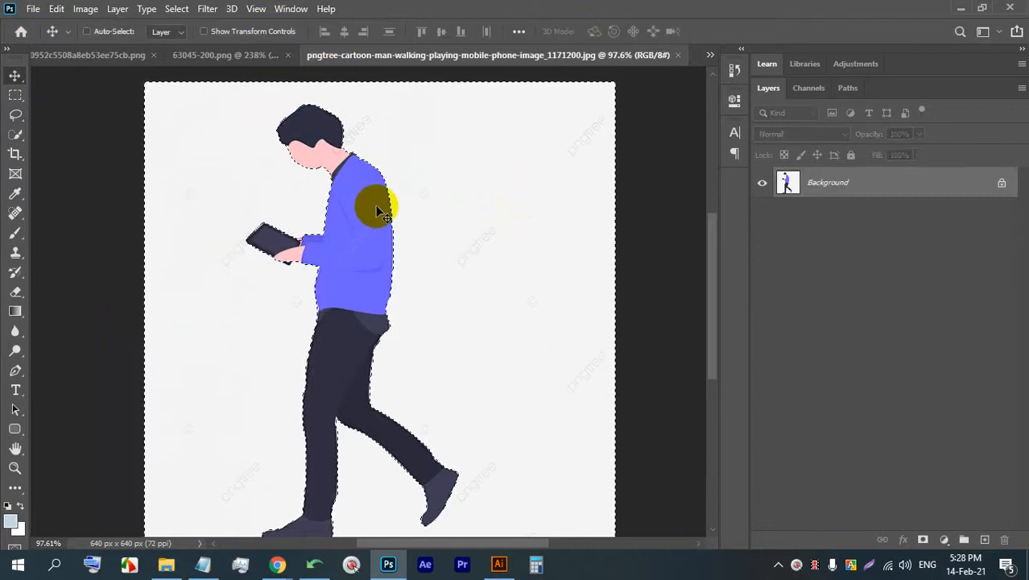
Unlock the Background layer and delete the selected light background around the cartoon man
{"action": "left_click", "coordinate": [996, 186]}
{"action": "key", "text": "BackSpace"}
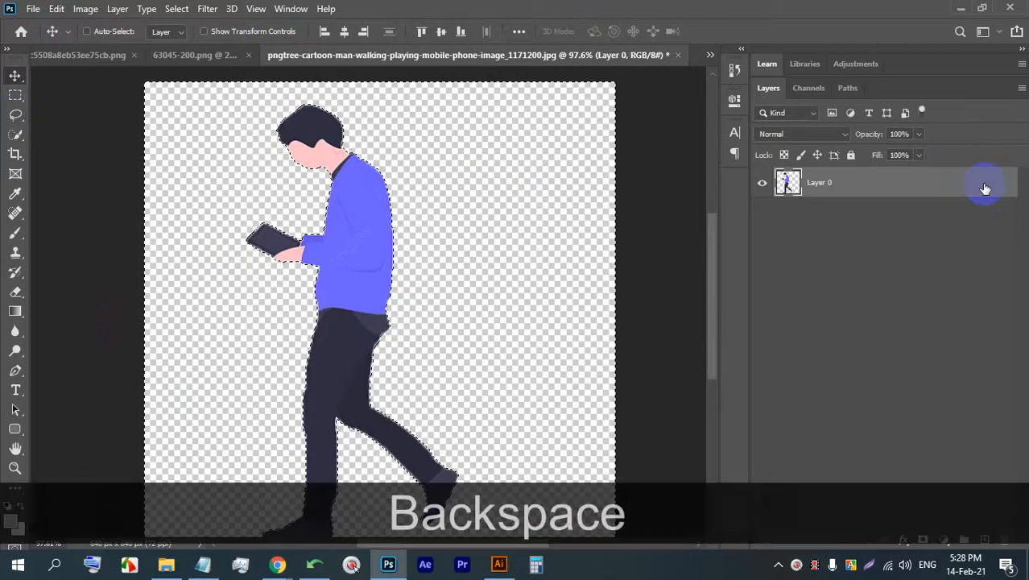
Clear the selection and start Puppet Warp on the cut-out man's layer
{"action": "key", "text": "ctrl+d"}
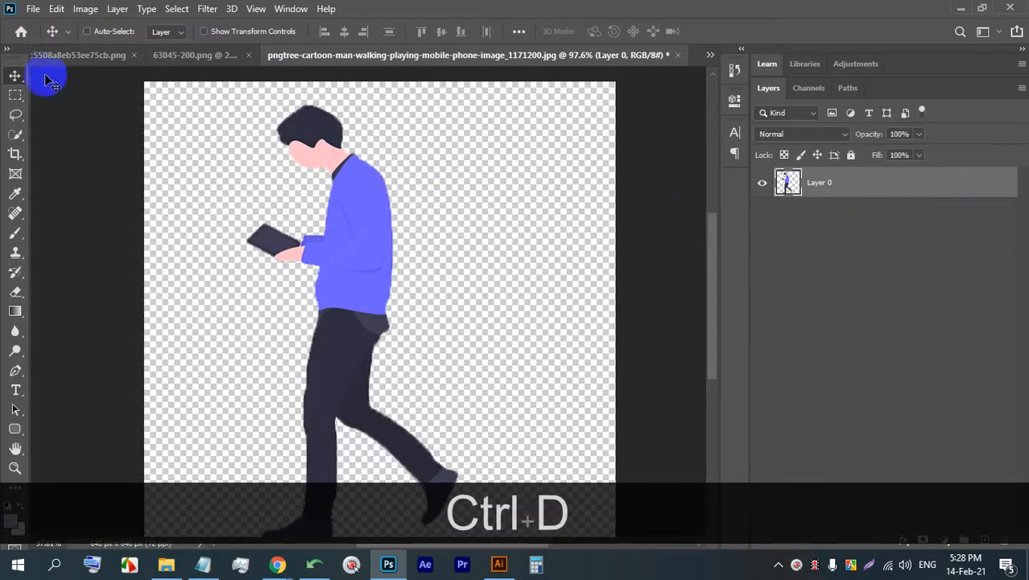
{"action": "left_click", "coordinate": [86, 8]}
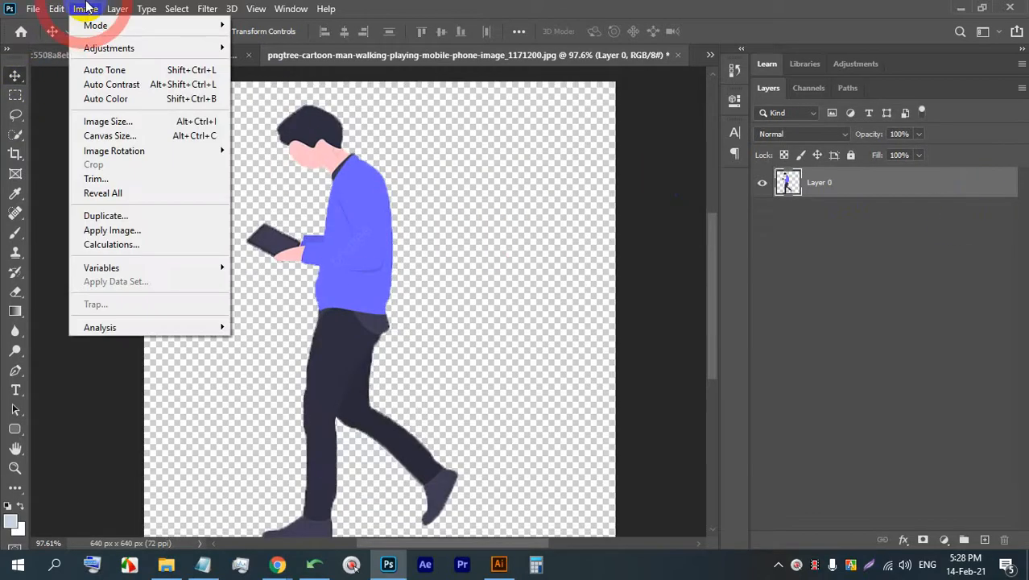
{"action": "left_click", "coordinate": [56, 8]}
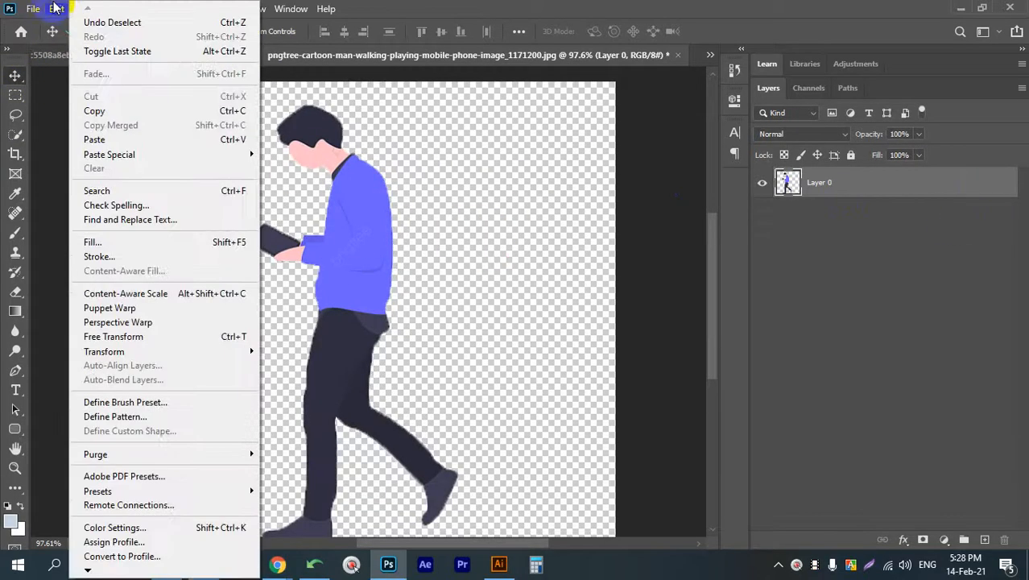
{"action": "left_click", "coordinate": [137, 309]}
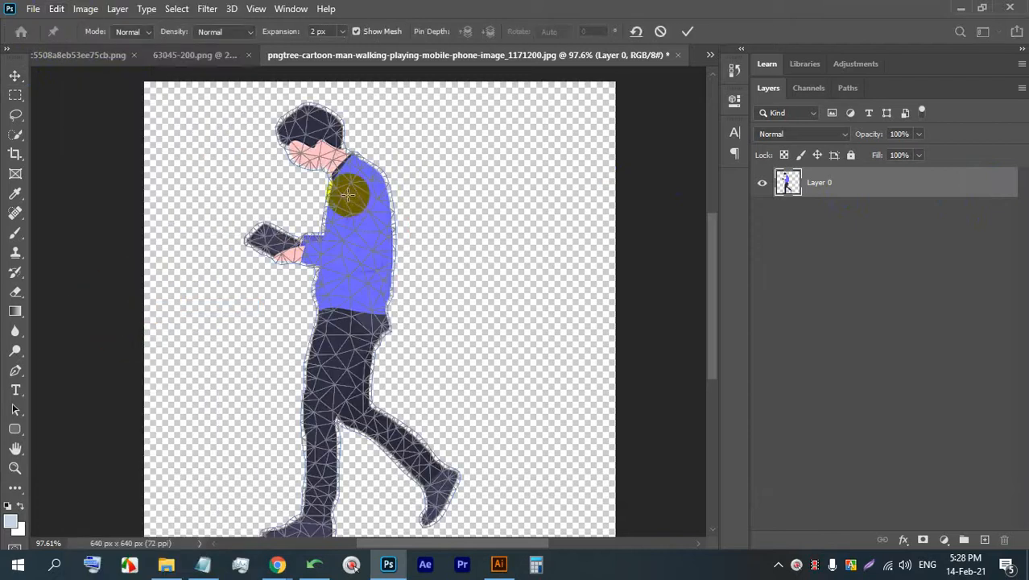
{"action": "scroll", "coordinate": [347, 194], "scroll_direction": "up", "scroll_amount": 5}
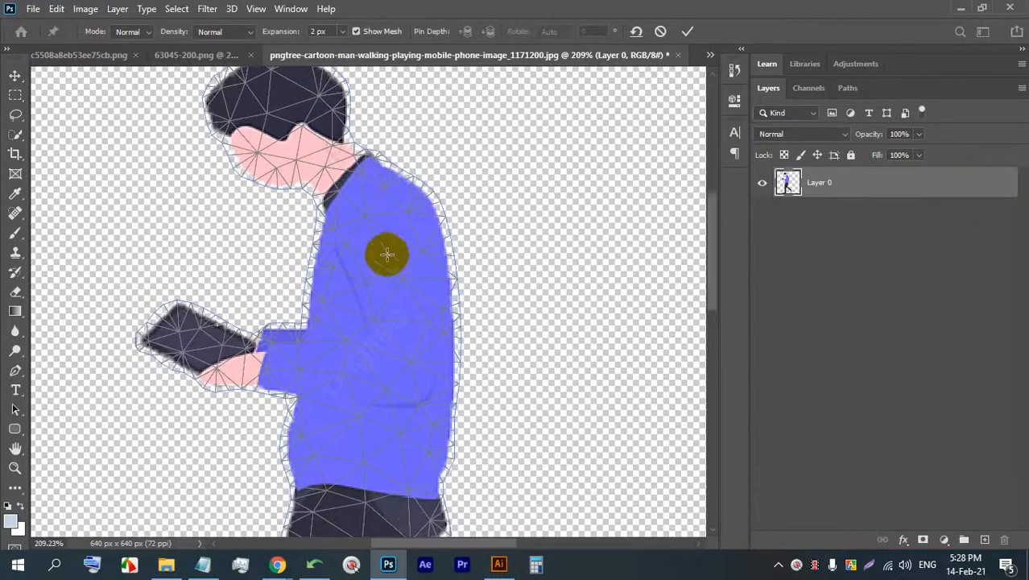
{"action": "scroll", "coordinate": [357, 219], "scroll_direction": "down", "scroll_amount": 5}
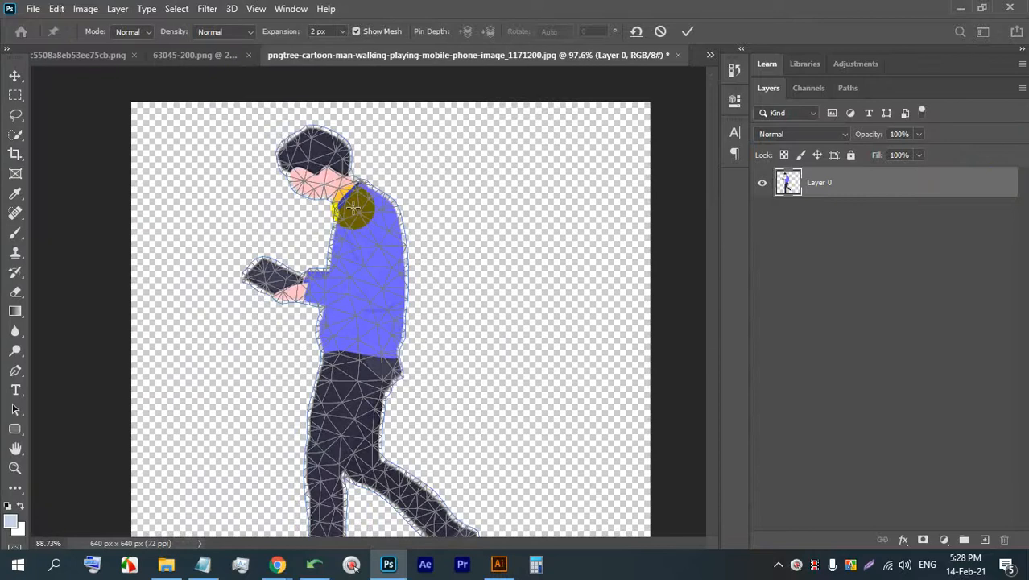
{"action": "scroll", "coordinate": [294, 113], "scroll_direction": "up", "scroll_amount": 5}
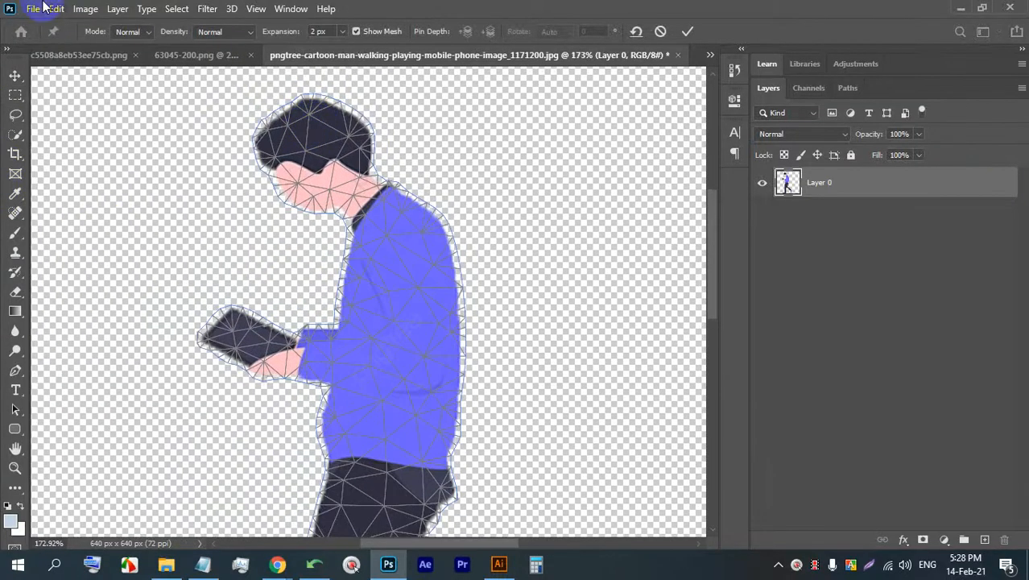
Pin the man's torso, neck and head with Puppet Warp, pulling the neck backwards and tilting the head up
{"action": "left_click", "coordinate": [342, 203]}
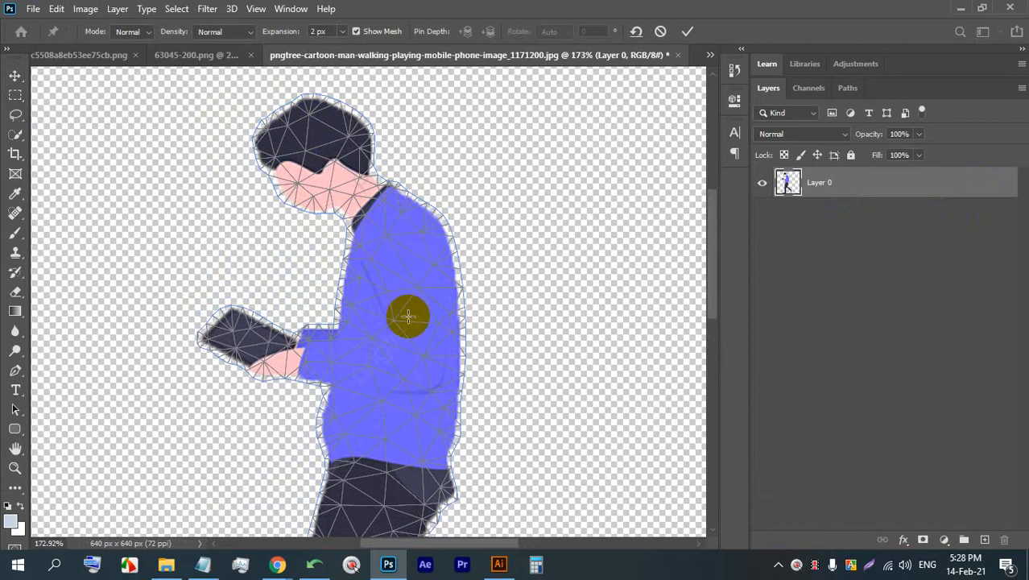
{"action": "left_click", "coordinate": [408, 362]}
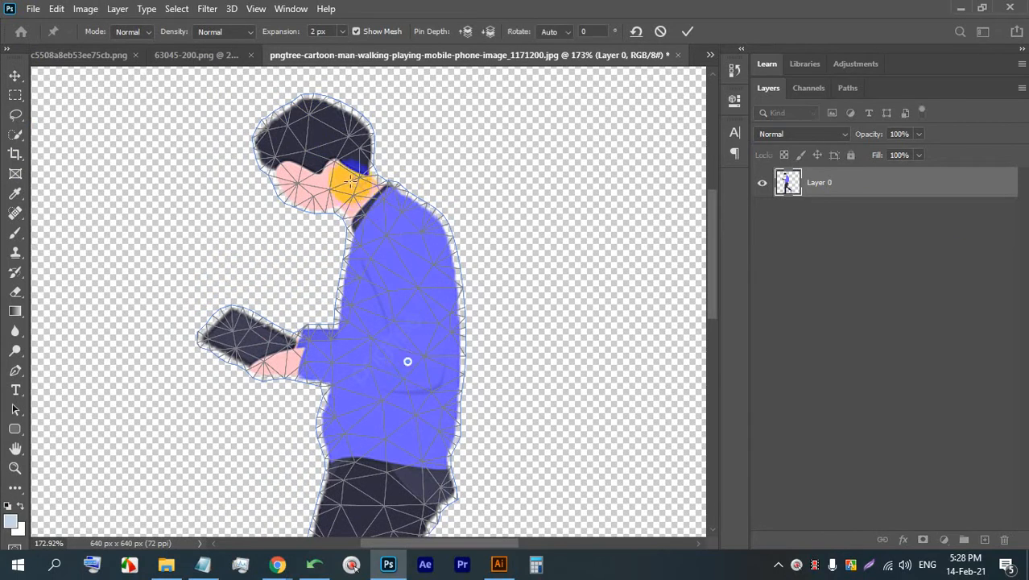
{"action": "left_click_drag", "start_coordinate": [350, 181], "coordinate": [409, 193]}
{"action": "scroll", "coordinate": [312, 166], "scroll_direction": "down", "scroll_amount": 5}
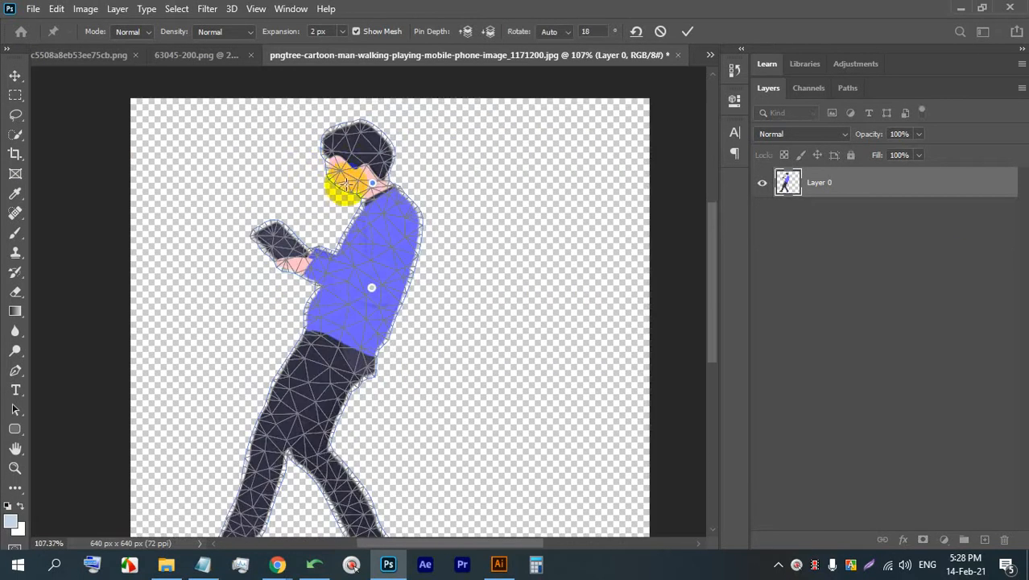
{"action": "scroll", "coordinate": [346, 185], "scroll_direction": "down", "scroll_amount": 2}
{"action": "left_click_drag", "start_coordinate": [354, 170], "coordinate": [385, 144]}
Undo the head tilt and pull the neck pin forward to bring the man back to his original bent posture
{"action": "key", "text": "ctrl+z"}
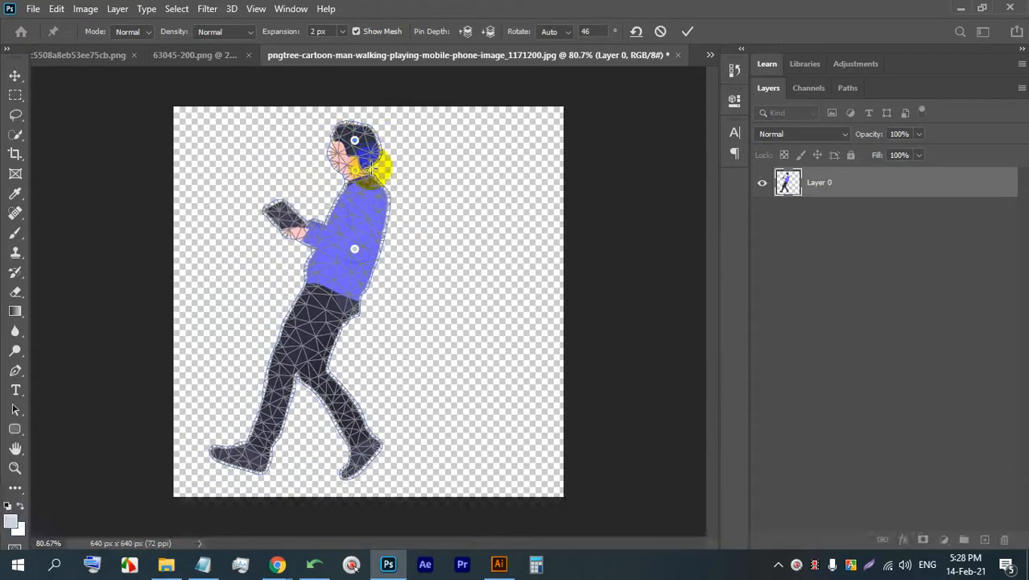
{"action": "key", "text": "ctrl+z"}
{"action": "key", "text": "ctrl+z"}
{"action": "key", "text": "ctrl+z"}
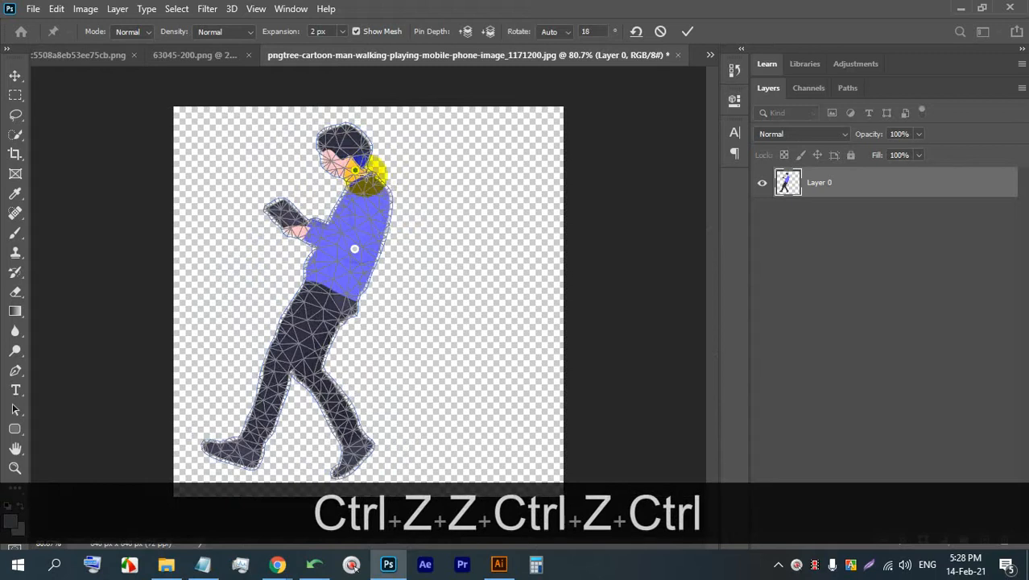
{"action": "key", "text": "ctrl+z"}
{"action": "left_click_drag", "start_coordinate": [361, 168], "coordinate": [333, 177]}
Add pins on the shoulder and the face, lifting the head and rotating the face pin to 36°
{"action": "scroll", "coordinate": [330, 176], "scroll_direction": "up", "scroll_amount": 4}
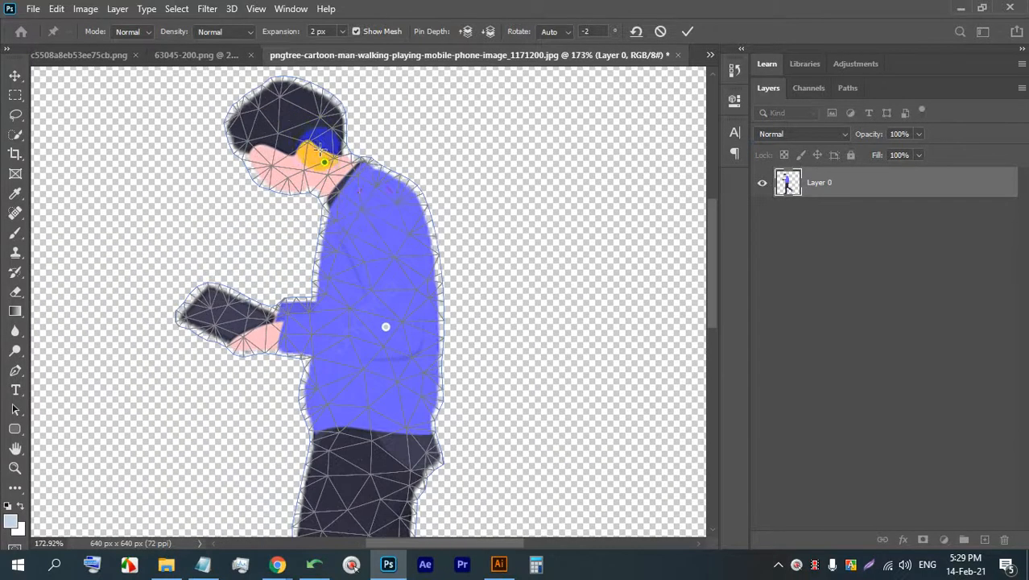
{"action": "left_click", "coordinate": [386, 244]}
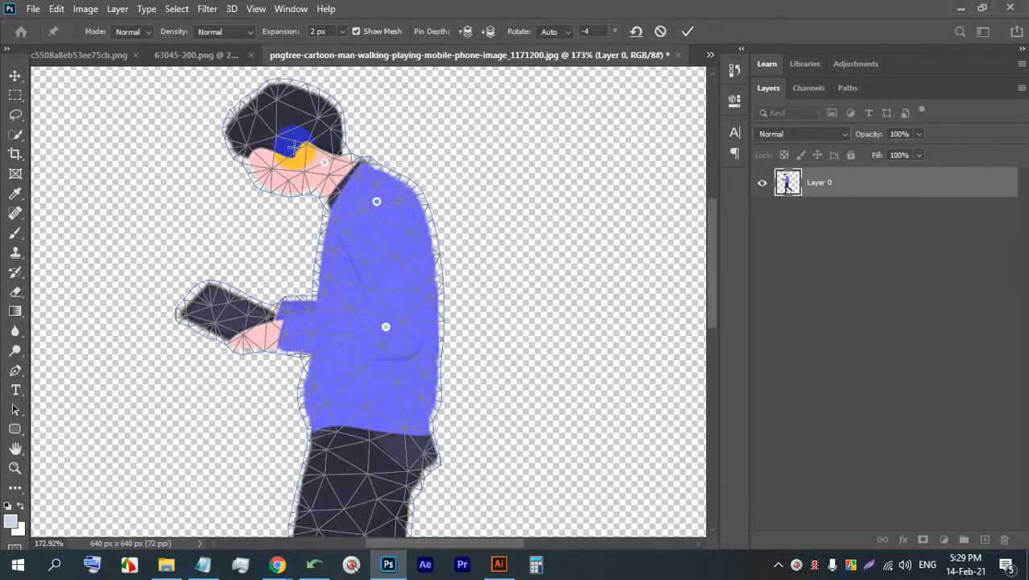
{"action": "left_click_drag", "start_coordinate": [294, 146], "coordinate": [314, 134]}
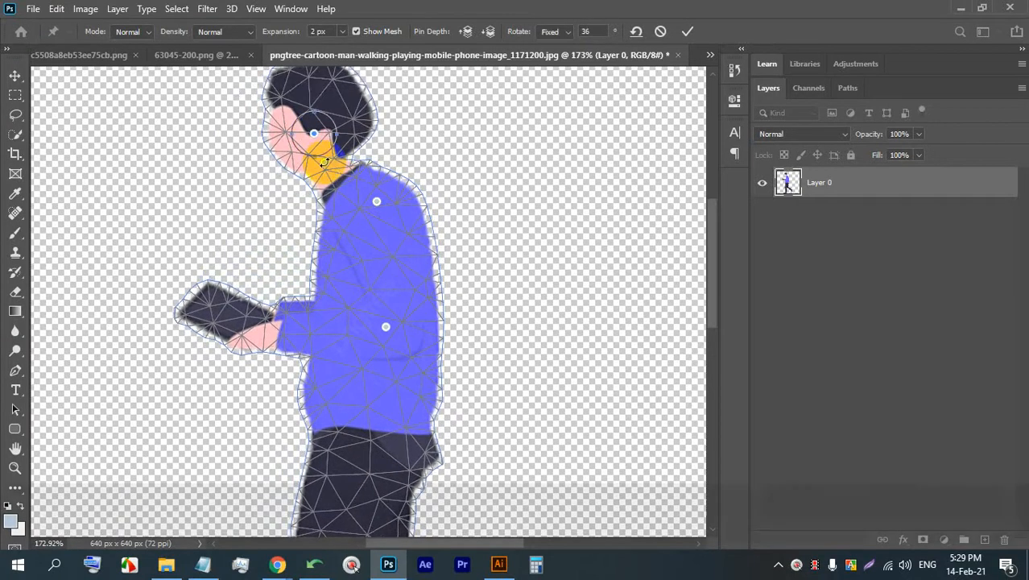
Remove the neck pin and rotate the face pin to 39°
{"action": "left_click", "coordinate": [326, 165], "text": "alt"}
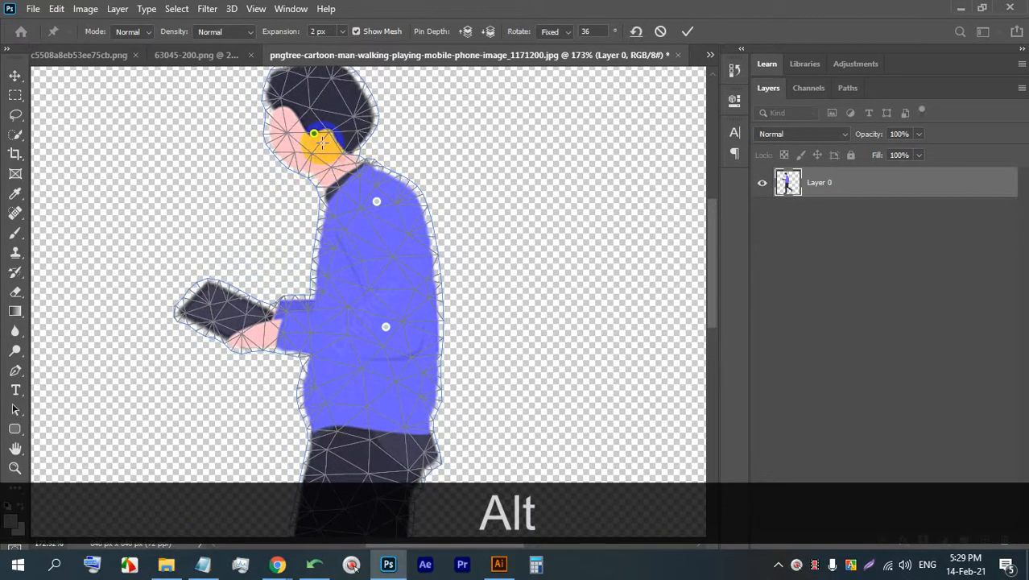
{"action": "scroll", "coordinate": [321, 142], "scroll_direction": "up", "scroll_amount": 3}
{"action": "scroll", "coordinate": [319, 138], "scroll_direction": "down", "scroll_amount": 2}
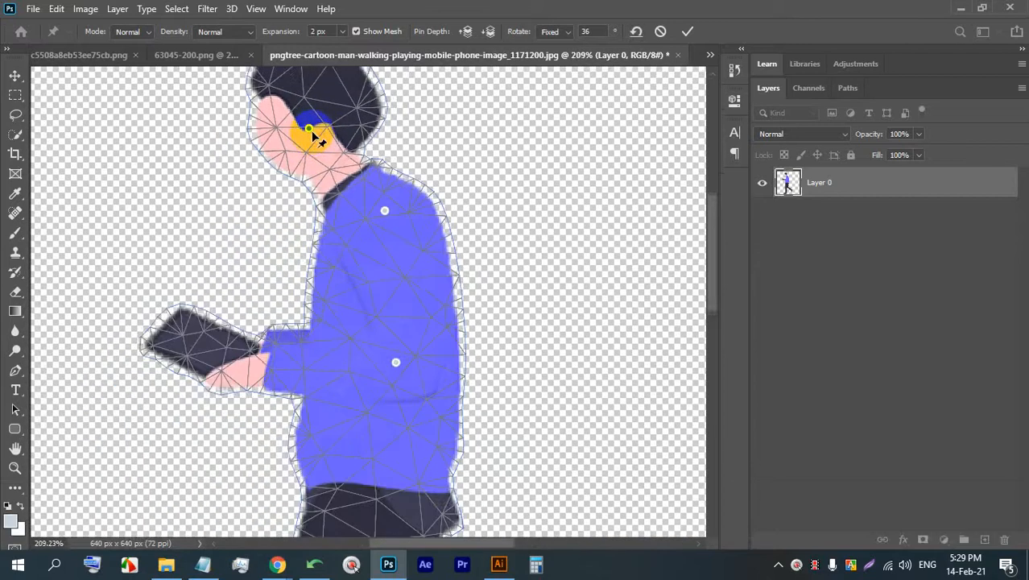
{"action": "scroll", "coordinate": [312, 133], "scroll_direction": "down", "scroll_amount": 2}
{"action": "scroll", "coordinate": [299, 92], "scroll_direction": "up", "scroll_amount": 3}
{"action": "left_click_drag", "start_coordinate": [322, 130], "coordinate": [334, 179]}
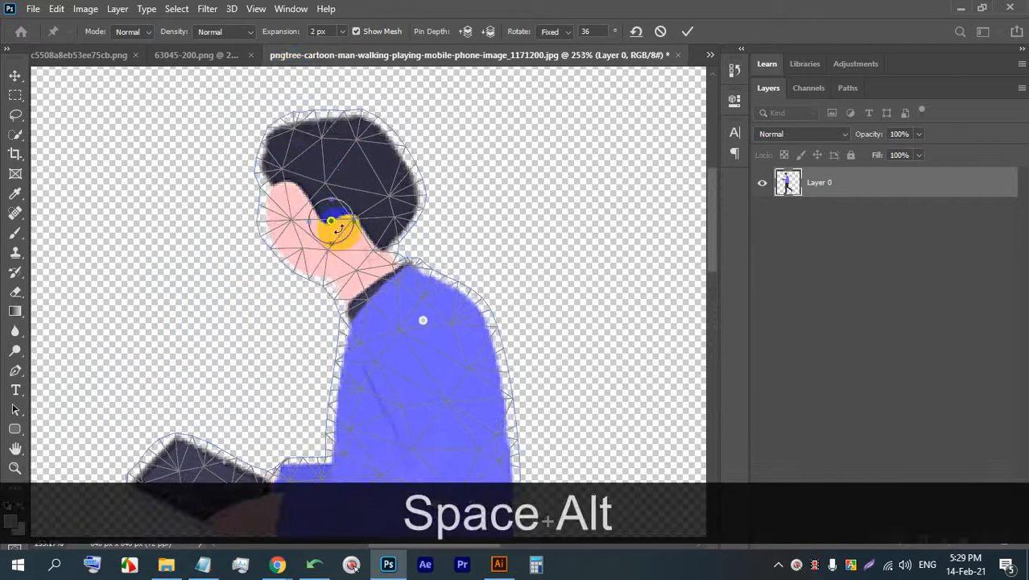
{"action": "mouse_move", "coordinate": [349, 230]}
{"action": "left_mouse_down"}
{"action": "mouse_move", "coordinate": [348, 216]}
{"action": "mouse_move", "coordinate": [355, 238]}
{"action": "mouse_move", "coordinate": [337, 243]}
{"action": "mouse_move", "coordinate": [344, 228]}
{"action": "left_mouse_up"}
{"action": "scroll", "coordinate": [387, 183], "scroll_direction": "down", "scroll_amount": 4}
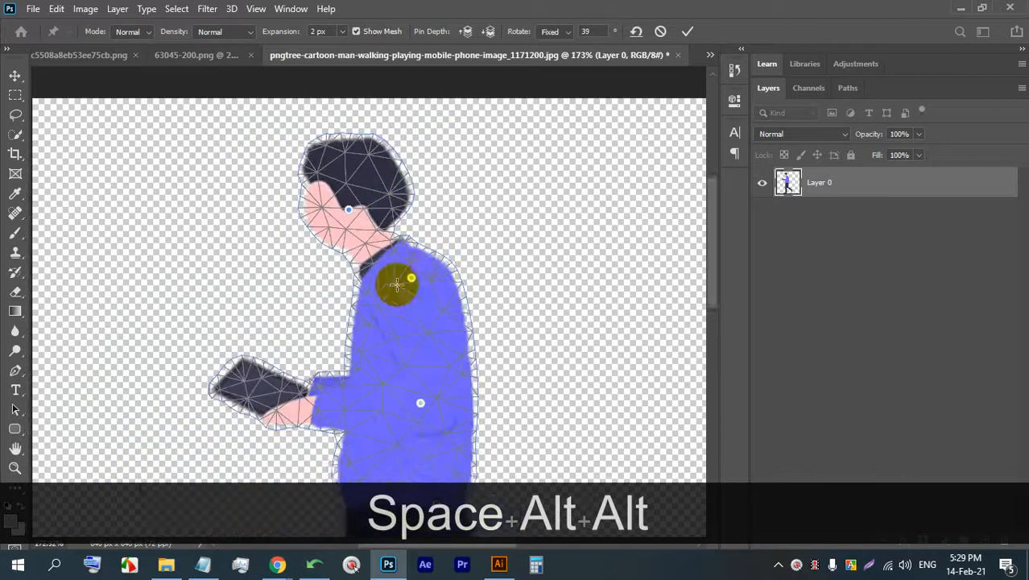
Select the shoulder pin and rotate it to adjust the bend of the upper back
{"action": "scroll", "coordinate": [411, 282], "scroll_direction": "up", "scroll_amount": 2}
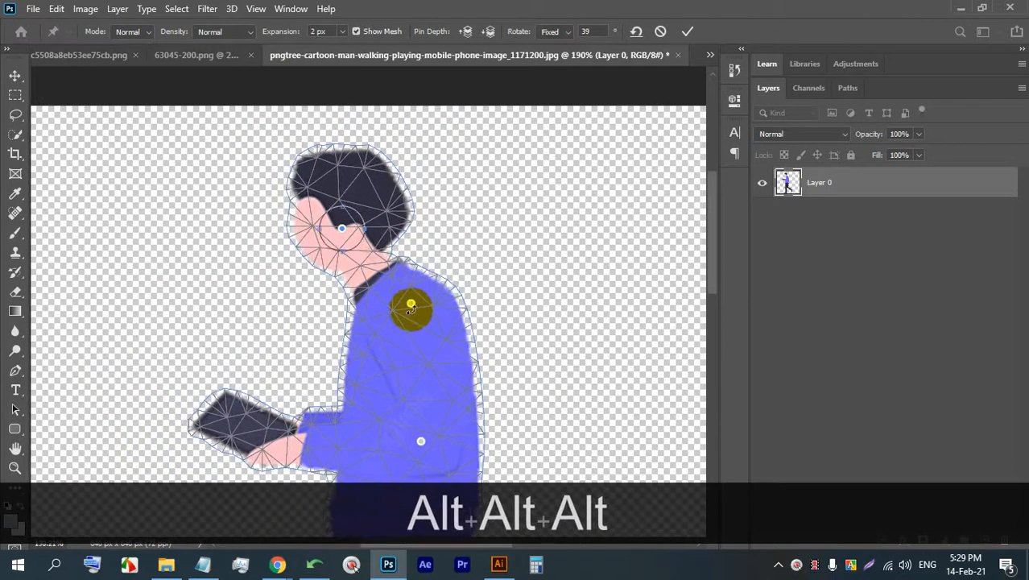
{"action": "scroll", "coordinate": [411, 309], "scroll_direction": "up", "scroll_amount": 1}
{"action": "left_click", "coordinate": [412, 340]}
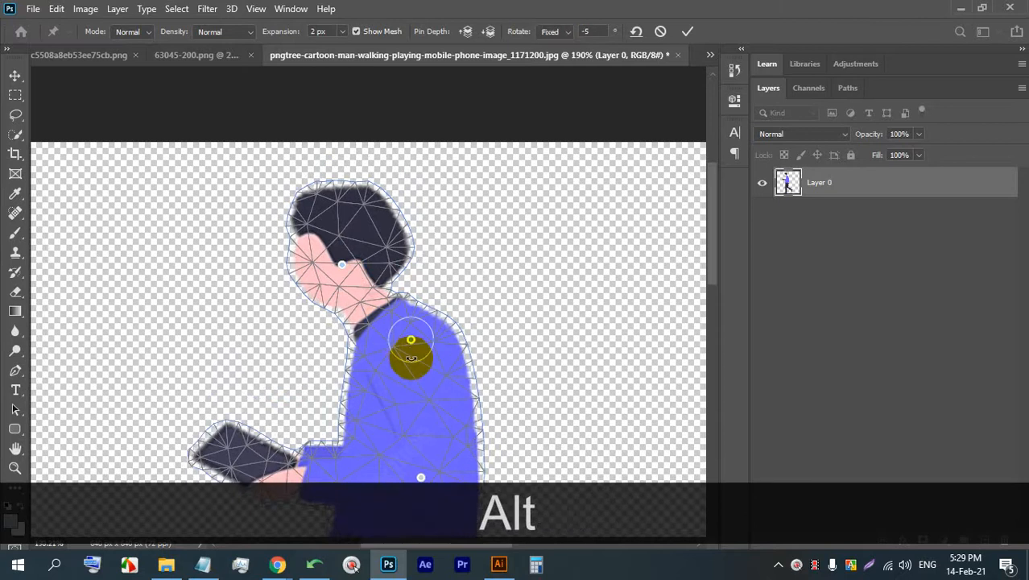
{"action": "scroll", "coordinate": [411, 356], "scroll_direction": "up", "scroll_amount": 1}
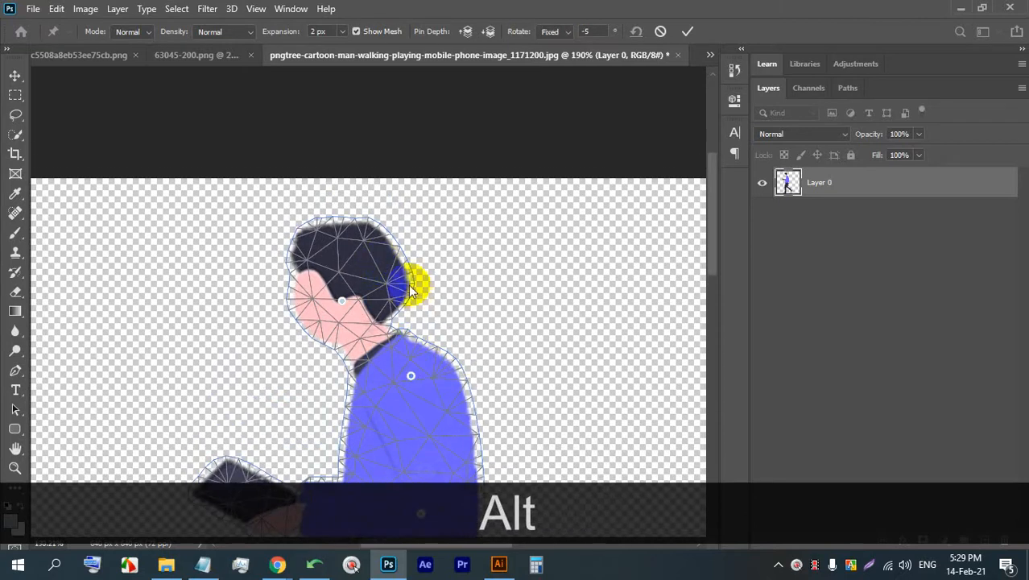
{"action": "left_click_drag", "start_coordinate": [708, 201], "coordinate": [711, 248]}
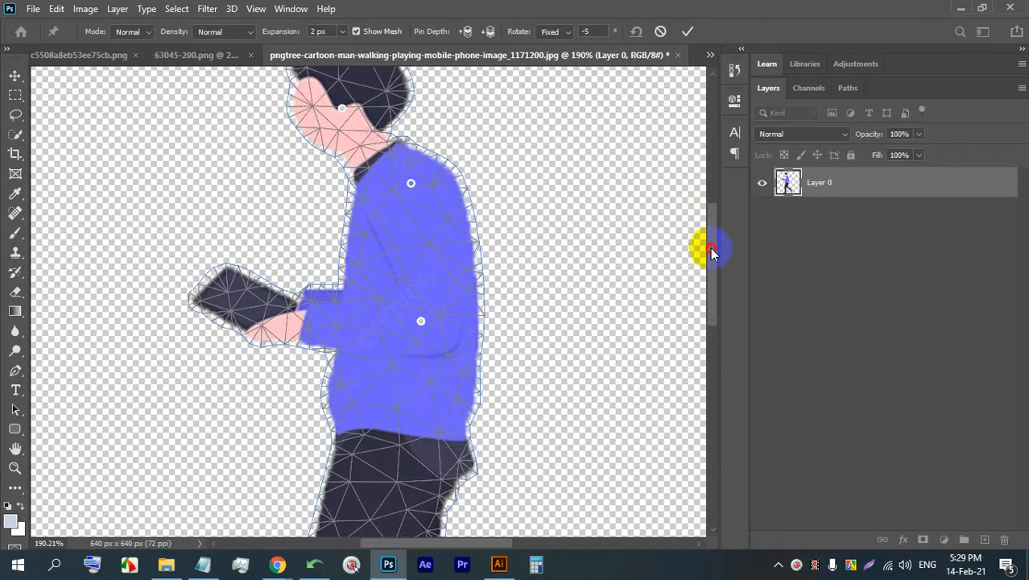
{"action": "key", "text": "alt"}
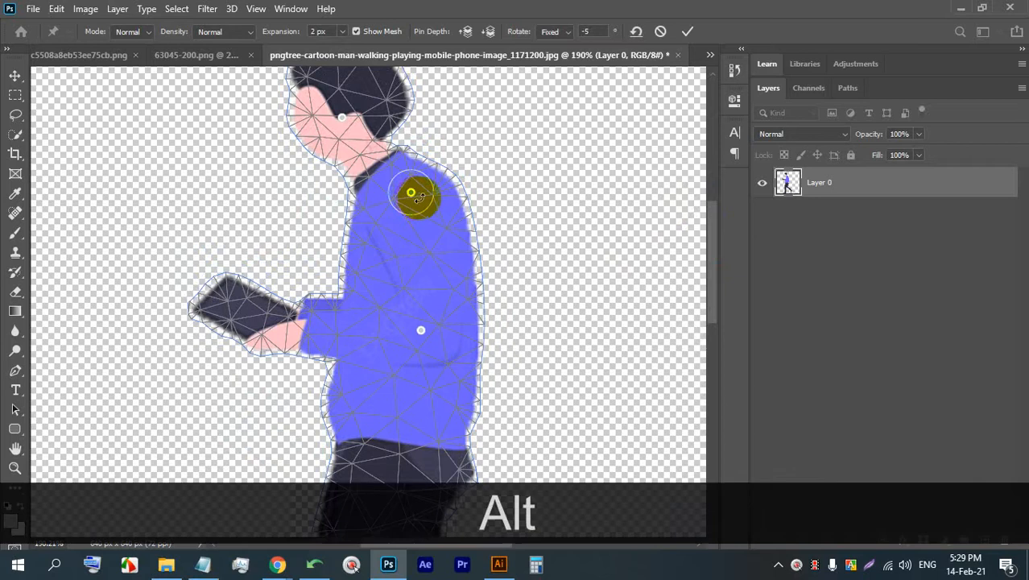
{"action": "left_click_drag", "start_coordinate": [435, 197], "coordinate": [406, 229]}
Move the face pin back over the shoulders, and add a pin behind the collar, pulling it slightly outward
{"action": "scroll", "coordinate": [345, 175], "scroll_direction": "up", "scroll_amount": 2}
{"action": "scroll", "coordinate": [344, 175], "scroll_direction": "down", "scroll_amount": 5}
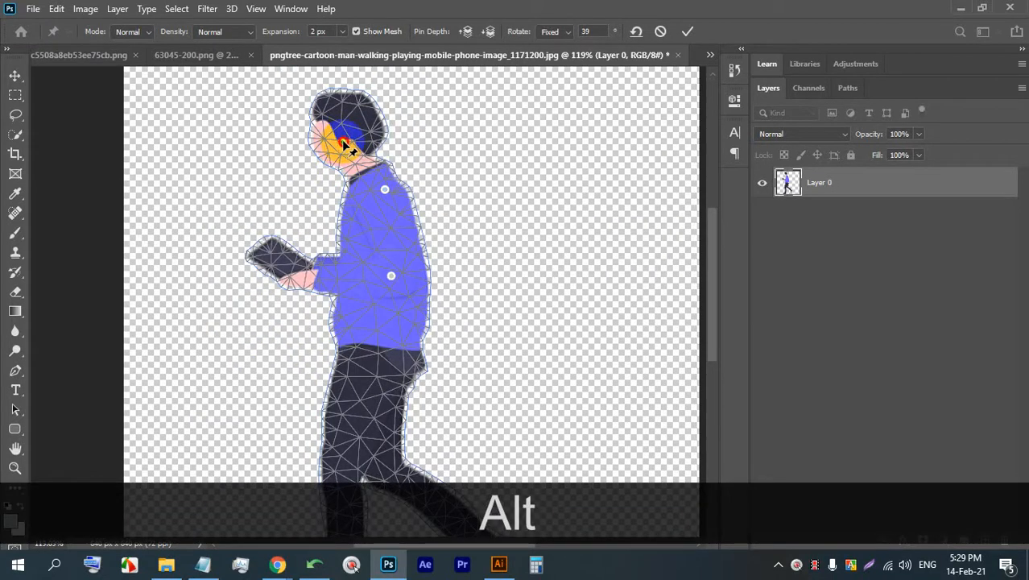
{"action": "left_click_drag", "start_coordinate": [347, 145], "coordinate": [380, 149]}
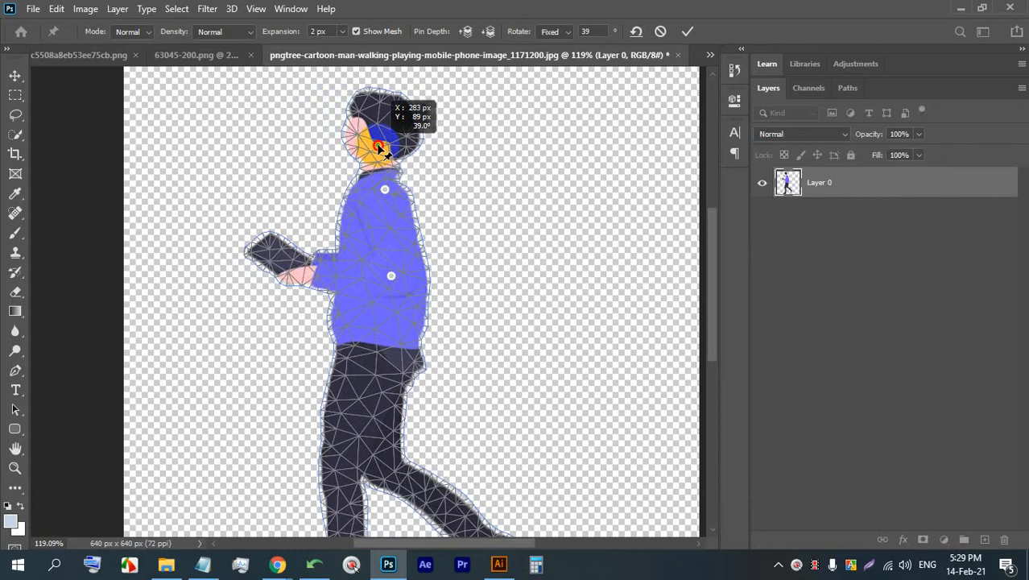
{"action": "scroll", "coordinate": [389, 187], "scroll_direction": "up", "scroll_amount": 5}
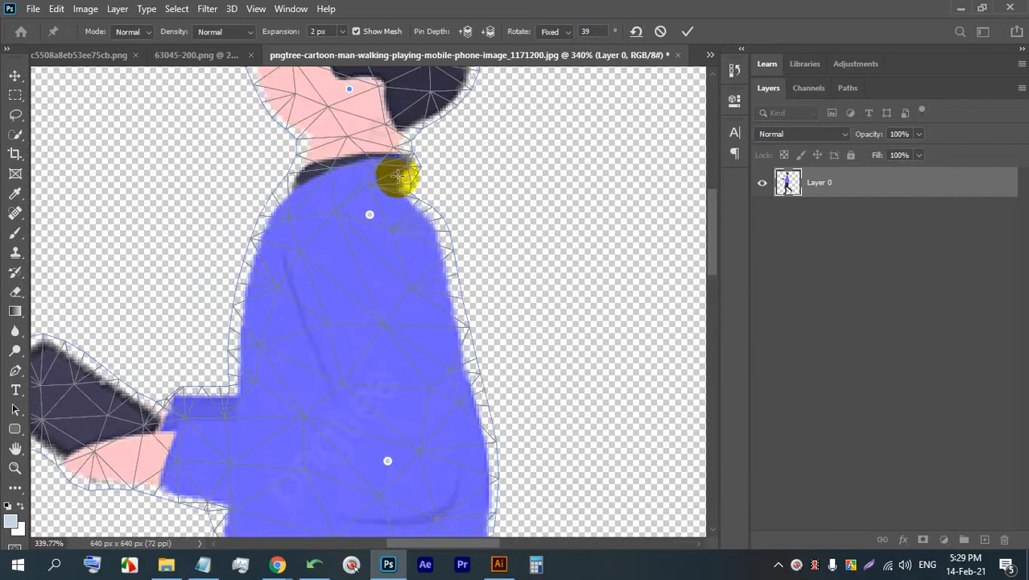
{"action": "left_click_drag", "start_coordinate": [392, 182], "coordinate": [414, 179]}
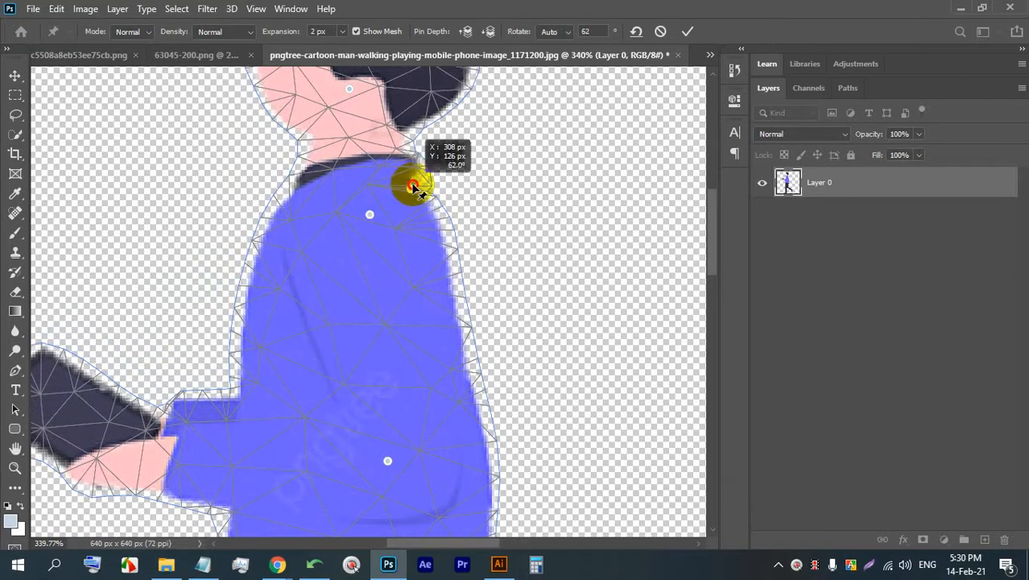
{"action": "key", "text": "ctrl+0"}
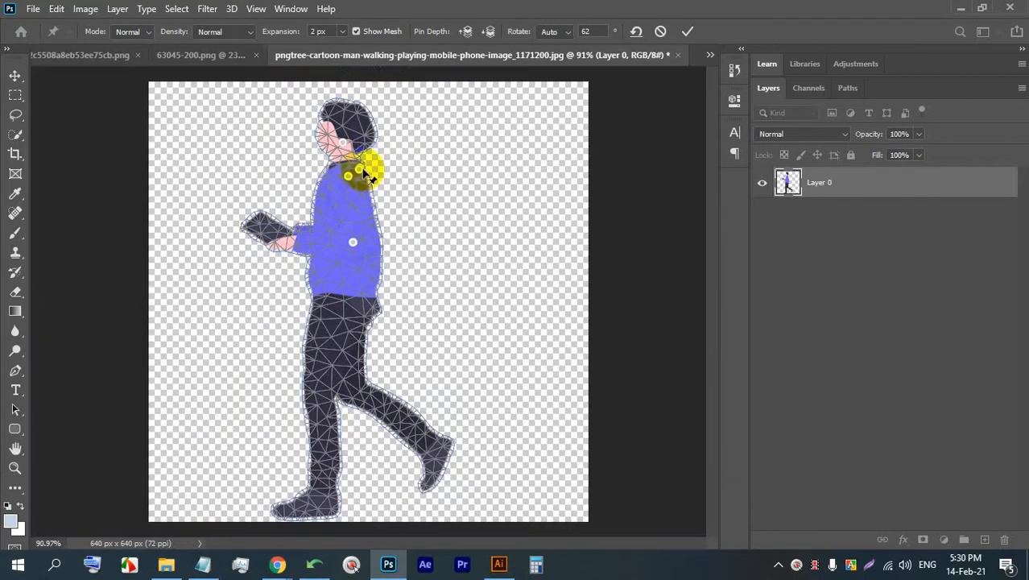
Pin the man's elbow and raise his forearm and phone toward the face with a new pin on the hand
{"action": "scroll", "coordinate": [356, 157], "scroll_direction": "up", "scroll_amount": 2}
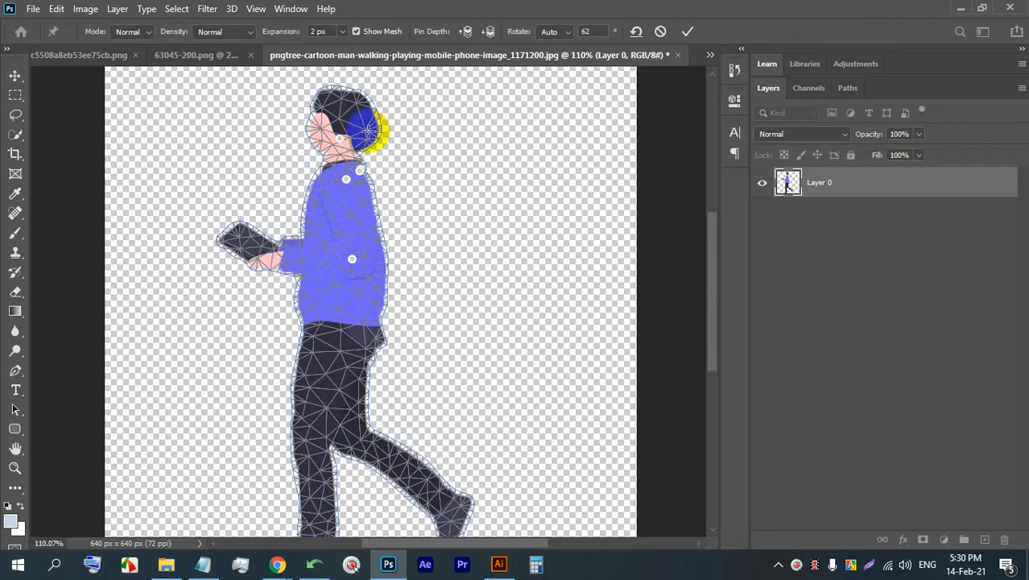
{"action": "scroll", "coordinate": [296, 278], "scroll_direction": "up", "scroll_amount": 3}
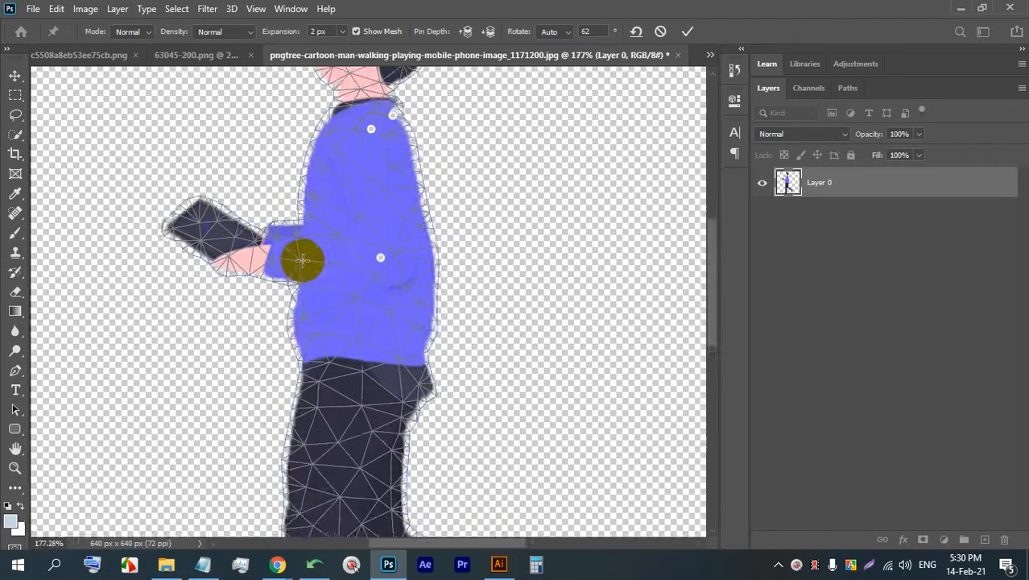
{"action": "scroll", "coordinate": [214, 233], "scroll_direction": "down", "scroll_amount": 4}
{"action": "scroll", "coordinate": [278, 133], "scroll_direction": "up", "scroll_amount": 2}
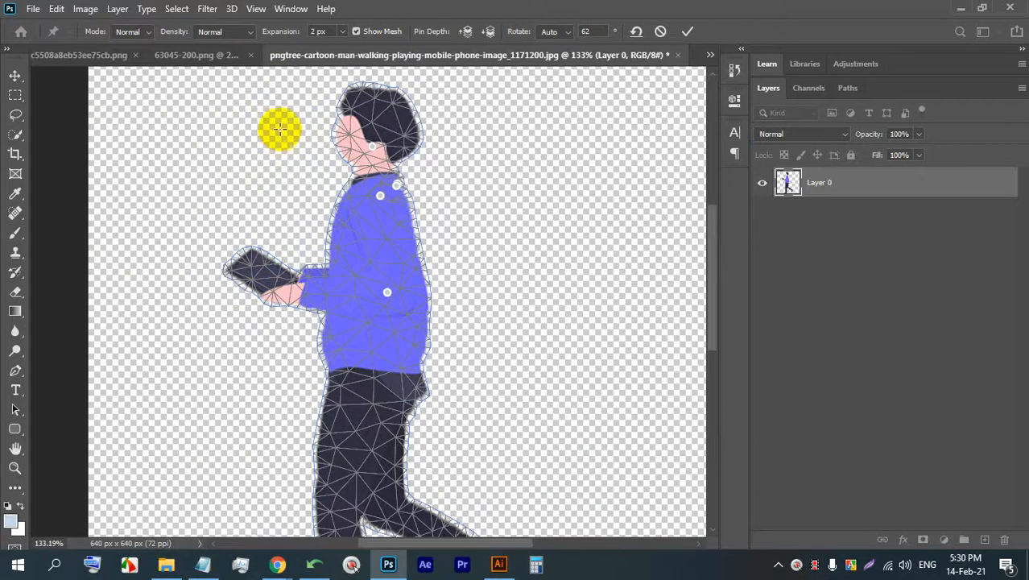
{"action": "scroll", "coordinate": [252, 278], "scroll_direction": "up", "scroll_amount": 2}
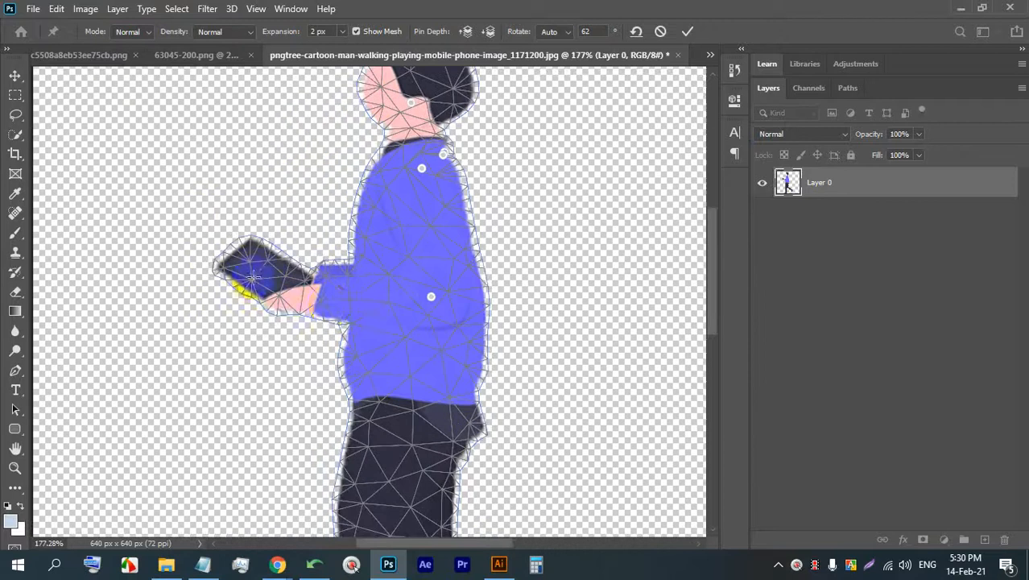
{"action": "left_click", "coordinate": [347, 298]}
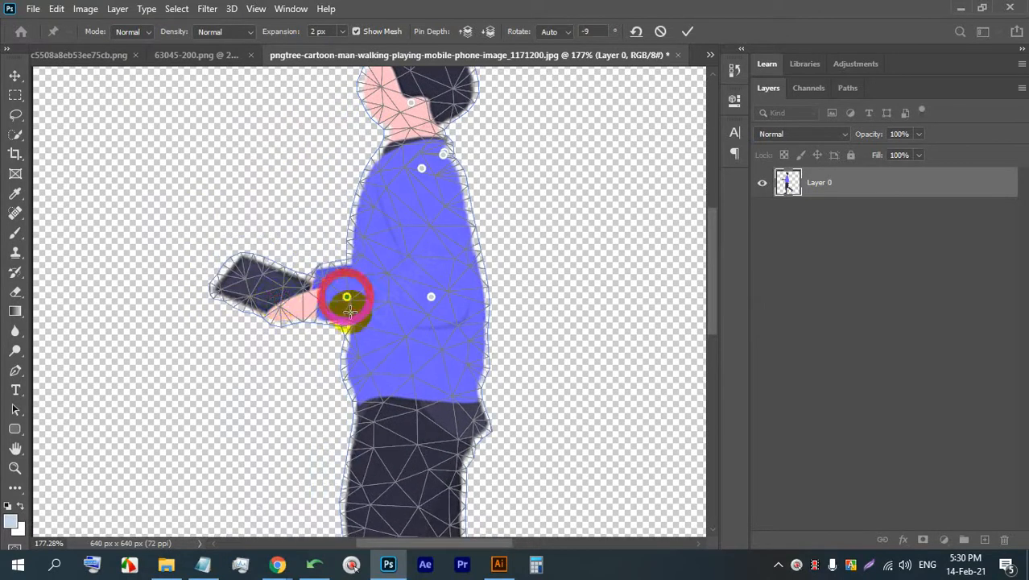
{"action": "left_click_drag", "start_coordinate": [298, 304], "coordinate": [270, 230]}
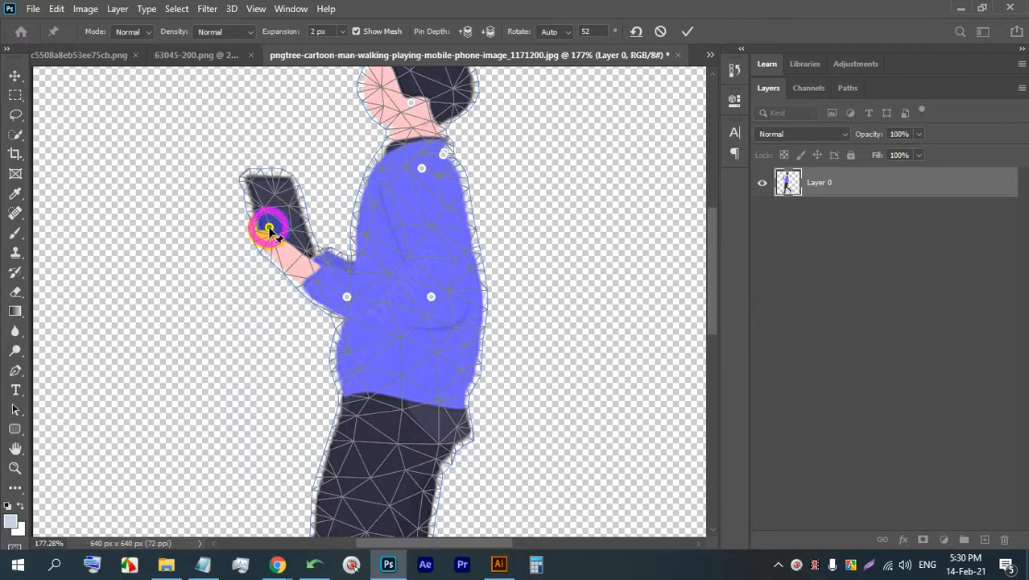
Pin the man's front knee and swing the front lower leg backward with a new pin on the shin
{"action": "scroll", "coordinate": [270, 230], "scroll_direction": "down", "scroll_amount": 5}
{"action": "scroll", "coordinate": [344, 411], "scroll_direction": "up", "scroll_amount": 1}
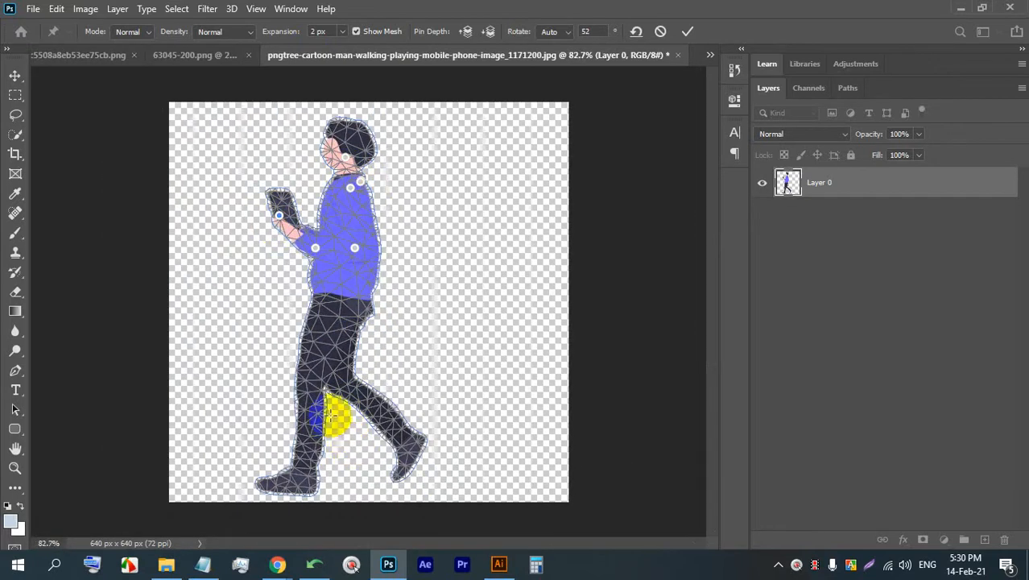
{"action": "scroll", "coordinate": [331, 415], "scroll_direction": "up", "scroll_amount": 5}
{"action": "left_click", "coordinate": [287, 368]}
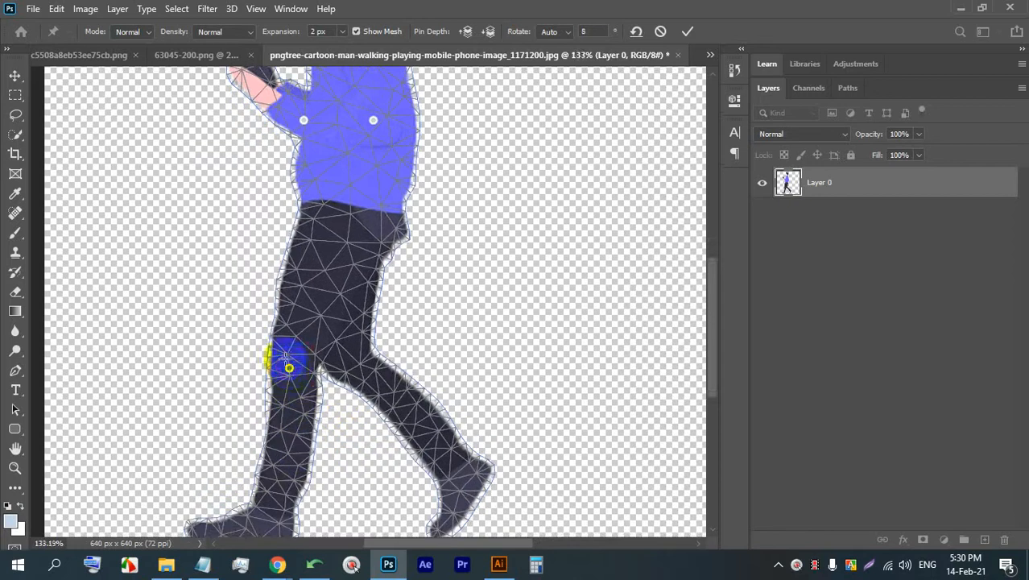
{"action": "scroll", "coordinate": [283, 416], "scroll_direction": "down", "scroll_amount": 3}
{"action": "left_click_drag", "start_coordinate": [277, 458], "coordinate": [312, 457]}
{"action": "scroll", "coordinate": [293, 514], "scroll_direction": "down", "scroll_amount": 3}
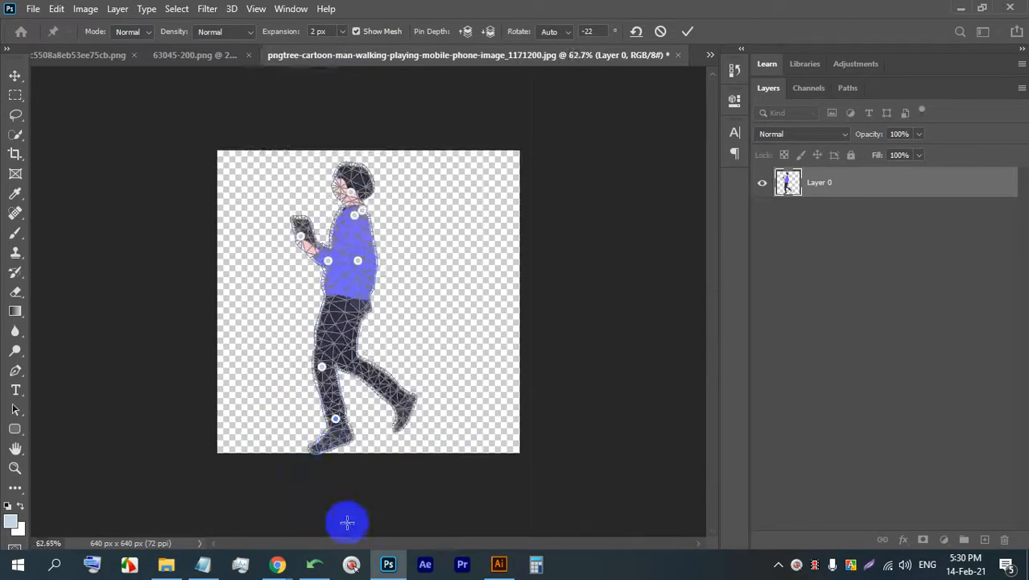
Pin the front heel and raise the front of the shoe with another pin so the foot lies flat
{"action": "scroll", "coordinate": [330, 503], "scroll_direction": "up", "scroll_amount": 6}
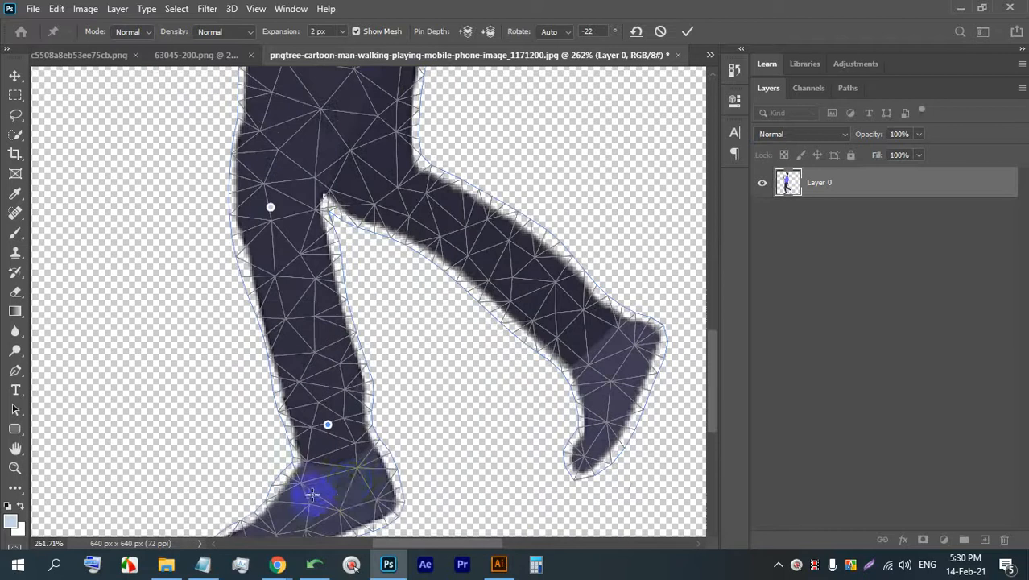
{"action": "key", "text": "space"}
{"action": "left_click_drag", "start_coordinate": [312, 494], "coordinate": [395, 275]}
{"action": "left_click", "coordinate": [397, 283]}
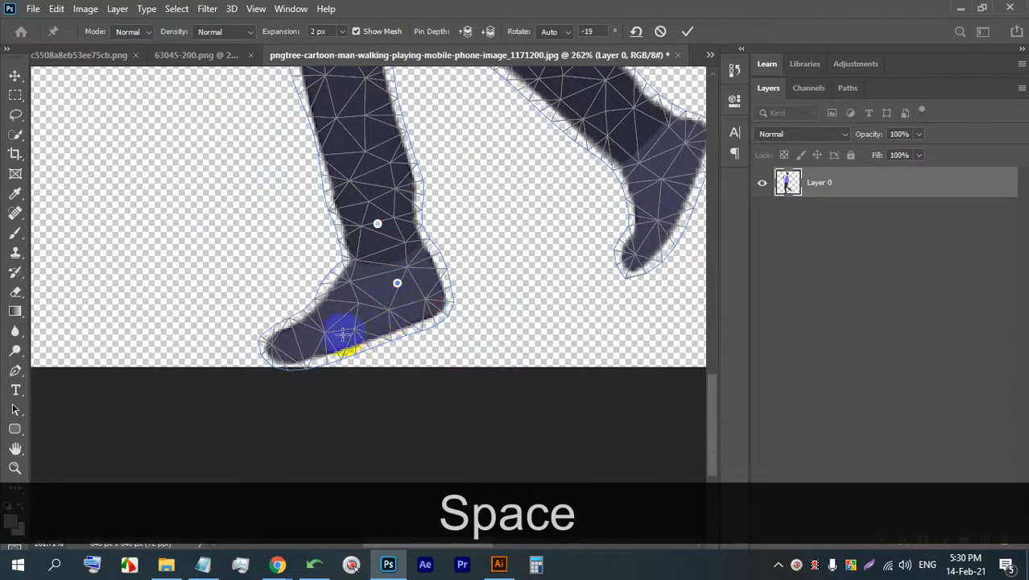
{"action": "left_click_drag", "start_coordinate": [342, 333], "coordinate": [319, 302]}
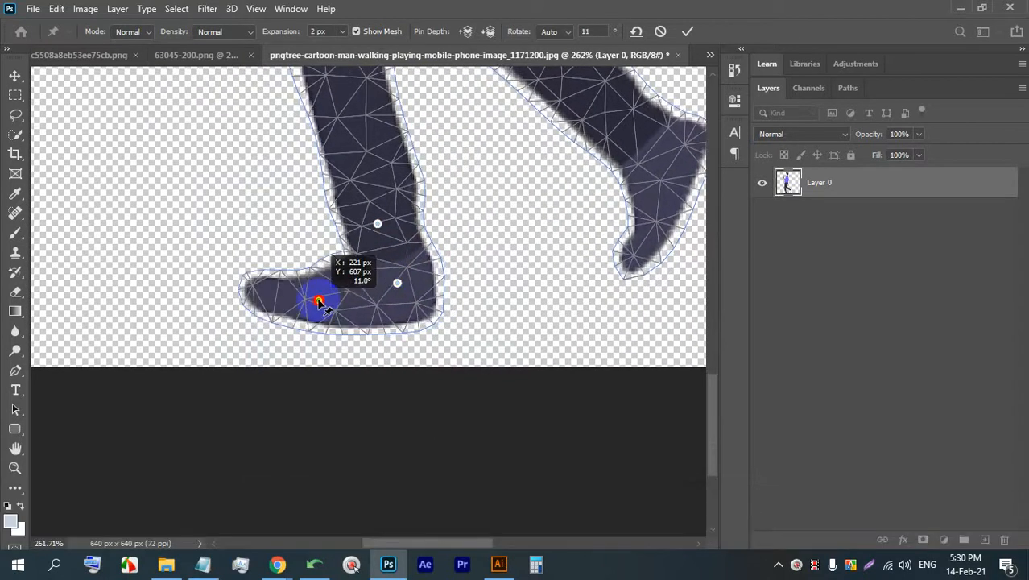
Add a pin on the rear shoe and lift the rear foot higher behind the man
{"action": "scroll", "coordinate": [306, 298], "scroll_direction": "down", "scroll_amount": 3}
{"action": "scroll", "coordinate": [449, 262], "scroll_direction": "up", "scroll_amount": 3}
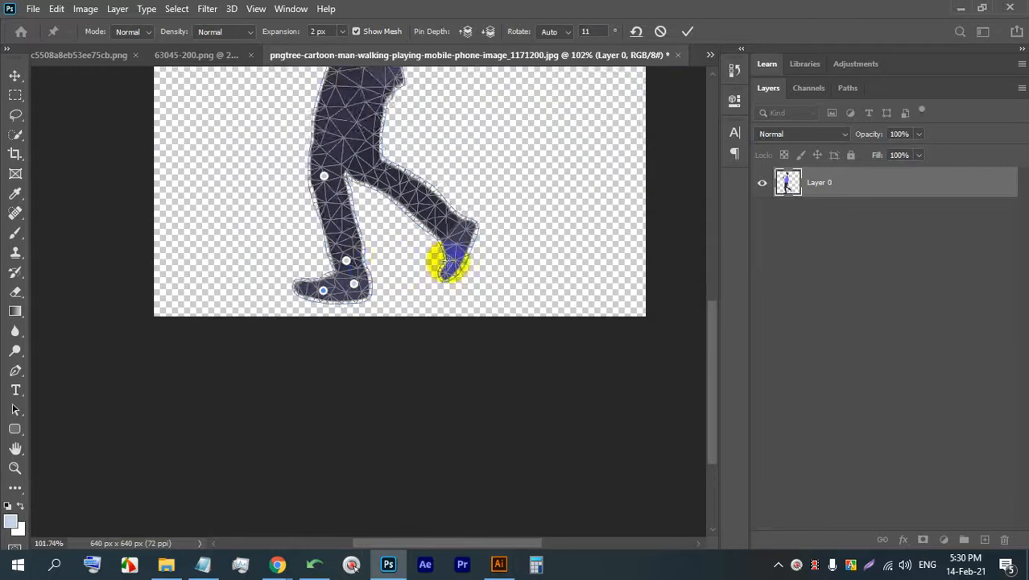
{"action": "left_click", "coordinate": [460, 220]}
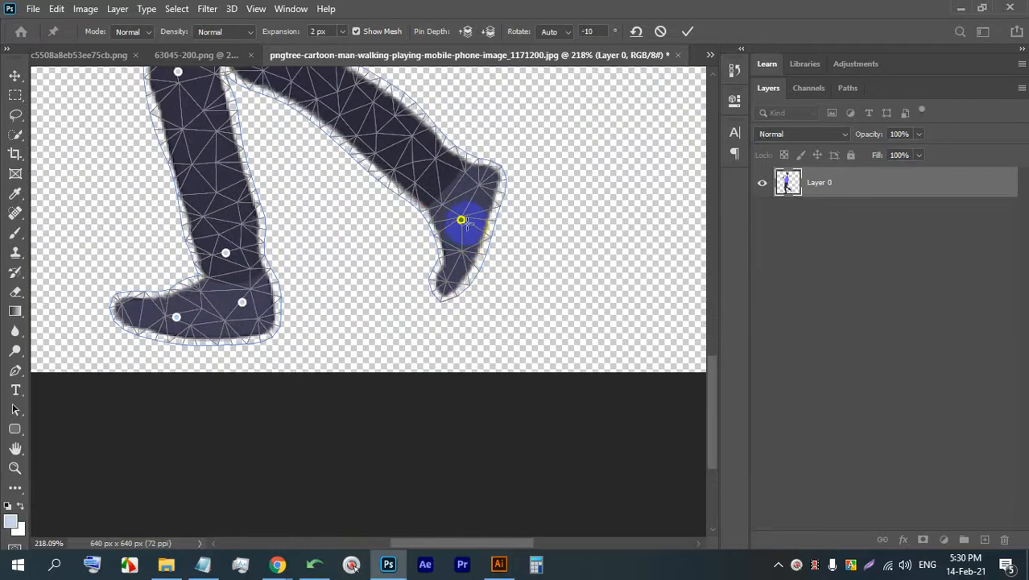
{"action": "left_click_drag", "start_coordinate": [463, 222], "coordinate": [444, 157]}
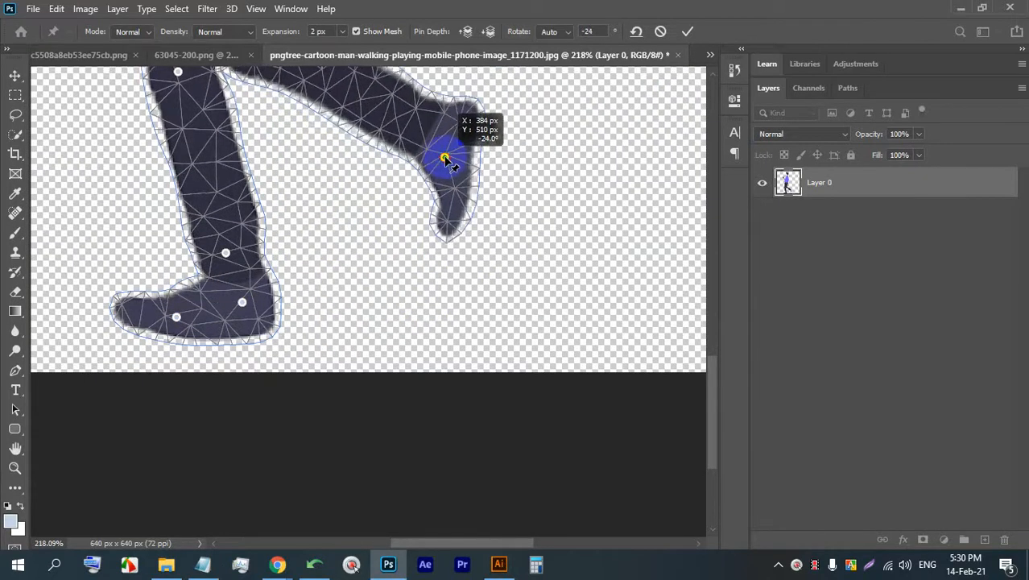
{"action": "scroll", "coordinate": [433, 196], "scroll_direction": "down", "scroll_amount": 3}
{"action": "scroll", "coordinate": [433, 196], "scroll_direction": "down", "scroll_amount": 2}
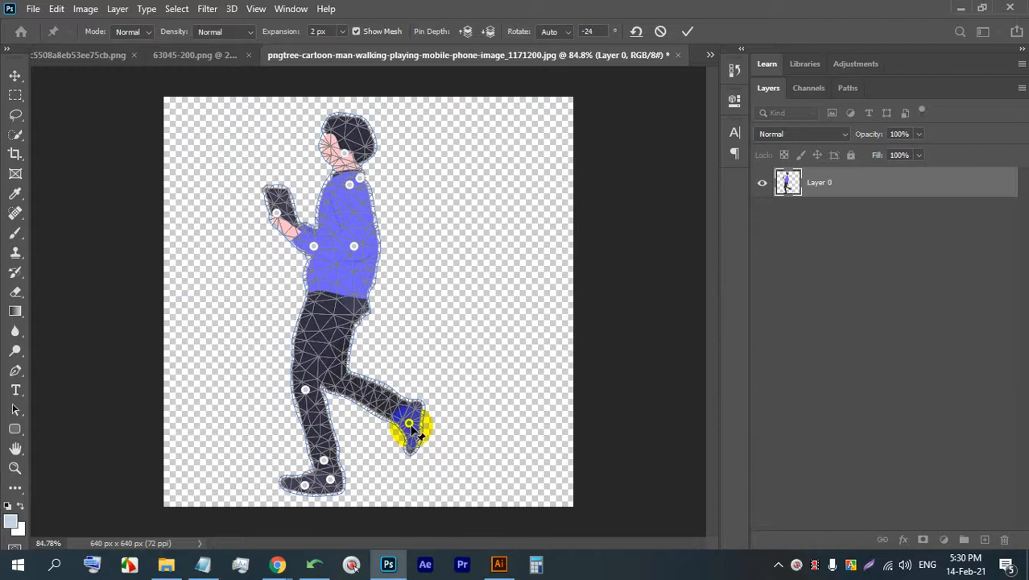
Swing the rear foot down toward the front leg and reshape the rear calf with an added pin
{"action": "left_click_drag", "start_coordinate": [409, 425], "coordinate": [378, 449]}
{"action": "scroll", "coordinate": [358, 452], "scroll_direction": "up", "scroll_amount": 1}
{"action": "scroll", "coordinate": [357, 453], "scroll_direction": "up", "scroll_amount": 5}
{"action": "left_click_drag", "start_coordinate": [367, 384], "coordinate": [362, 411]}
{"action": "left_click", "coordinate": [347, 372]}
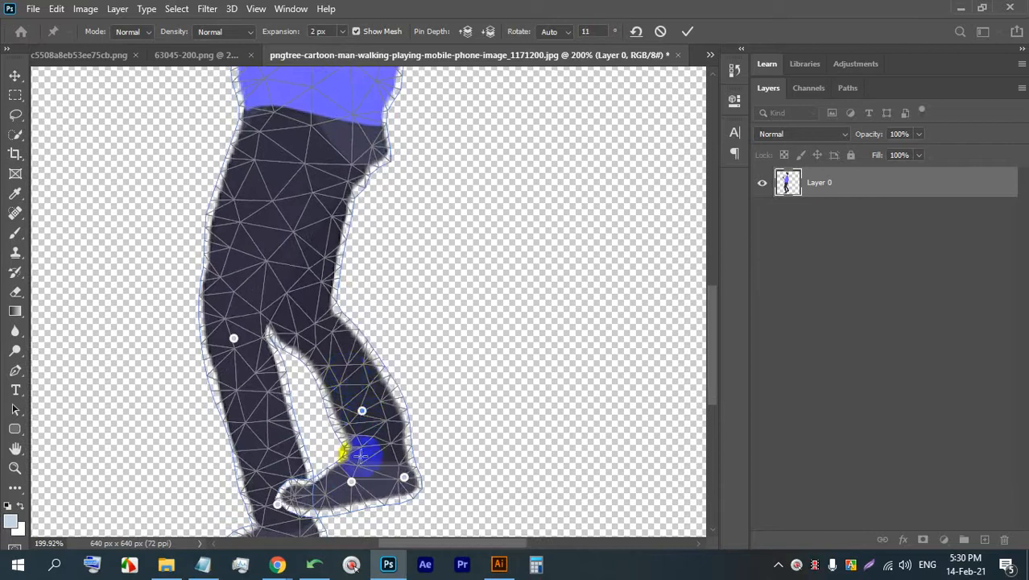
Undo the latest rear-leg pin edits and cancel the whole Puppet Warp on the cartoon man
{"action": "key", "text": "ctrl+z"}
{"action": "key", "text": "ctrl+z"}
{"action": "key", "text": "ctrl+z"}
{"action": "key", "text": "ctrl+z"}
{"action": "key", "text": "ctrl+z"}
{"action": "key", "text": "ctrl+z"}
{"action": "key", "text": "ctrl+z"}
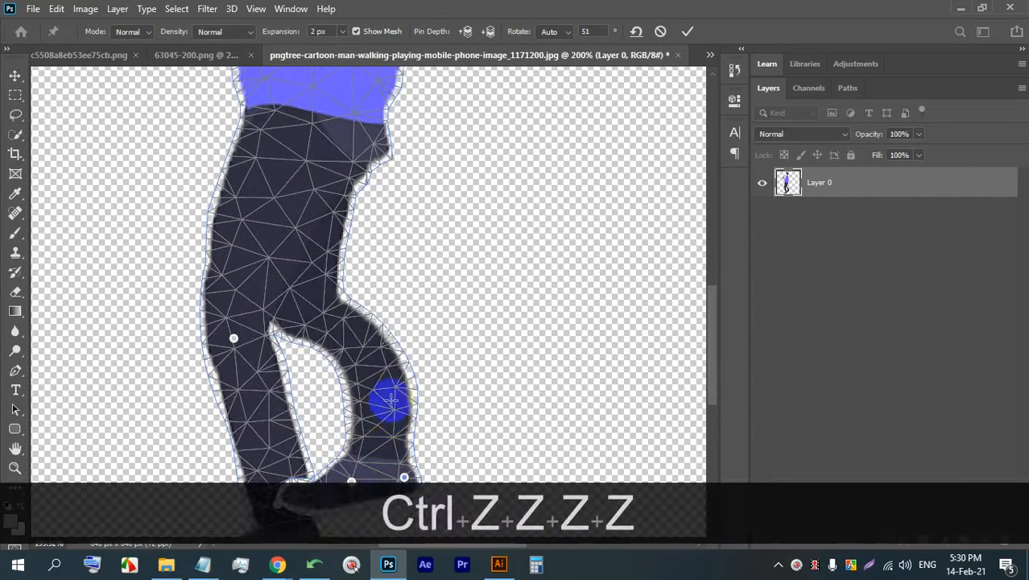
{"action": "left_click", "coordinate": [660, 32]}
{"action": "scroll", "coordinate": [487, 299], "scroll_direction": "down", "scroll_amount": 5}
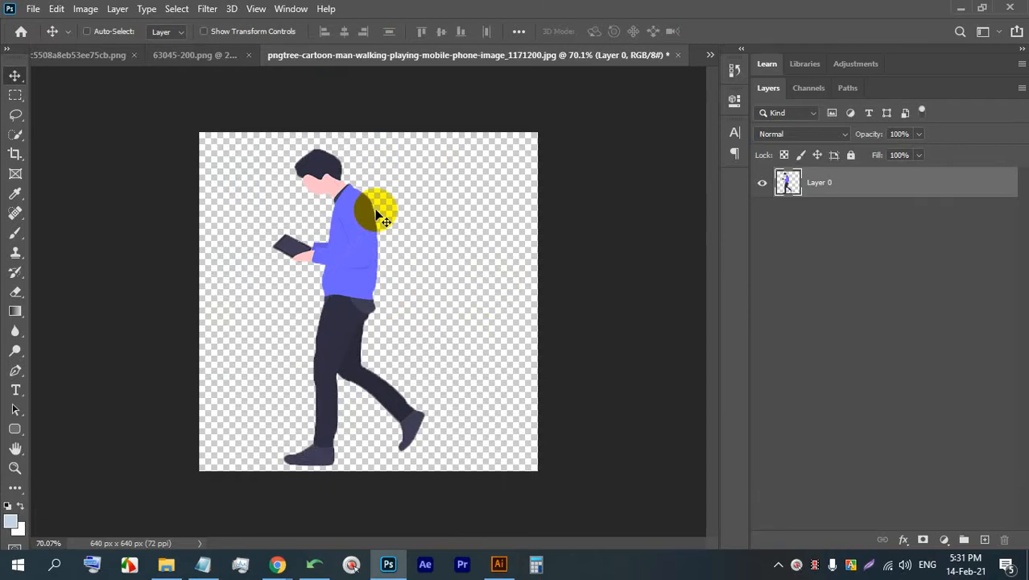
Review the open rope, cartoon man and walking silhouette documents, ending on the rope image
{"action": "left_click", "coordinate": [73, 55]}
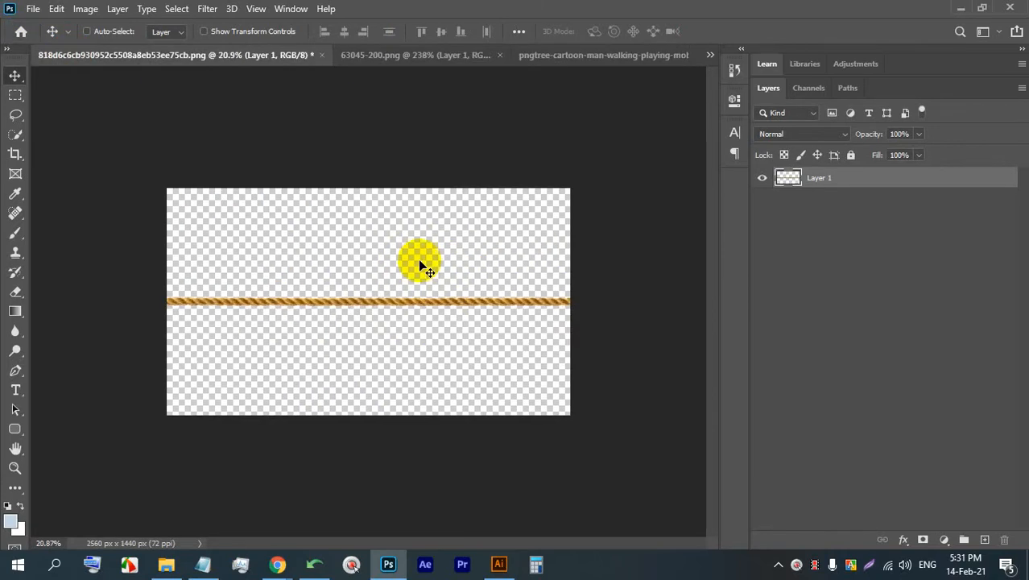
{"action": "scroll", "coordinate": [305, 290], "scroll_direction": "up", "scroll_amount": 2}
{"action": "scroll", "coordinate": [253, 288], "scroll_direction": "down", "scroll_amount": 3}
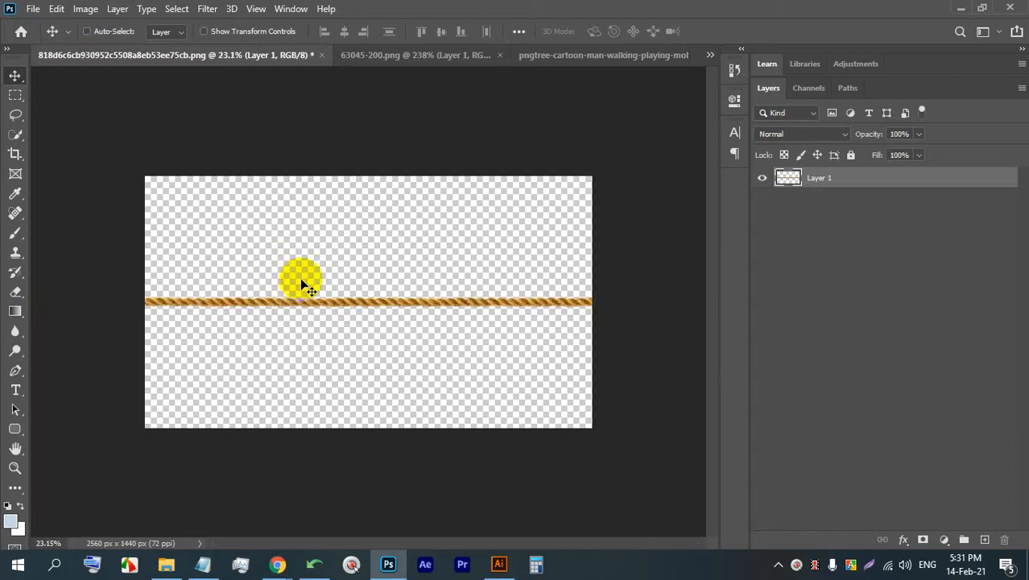
{"action": "scroll", "coordinate": [395, 324], "scroll_direction": "up", "scroll_amount": 1}
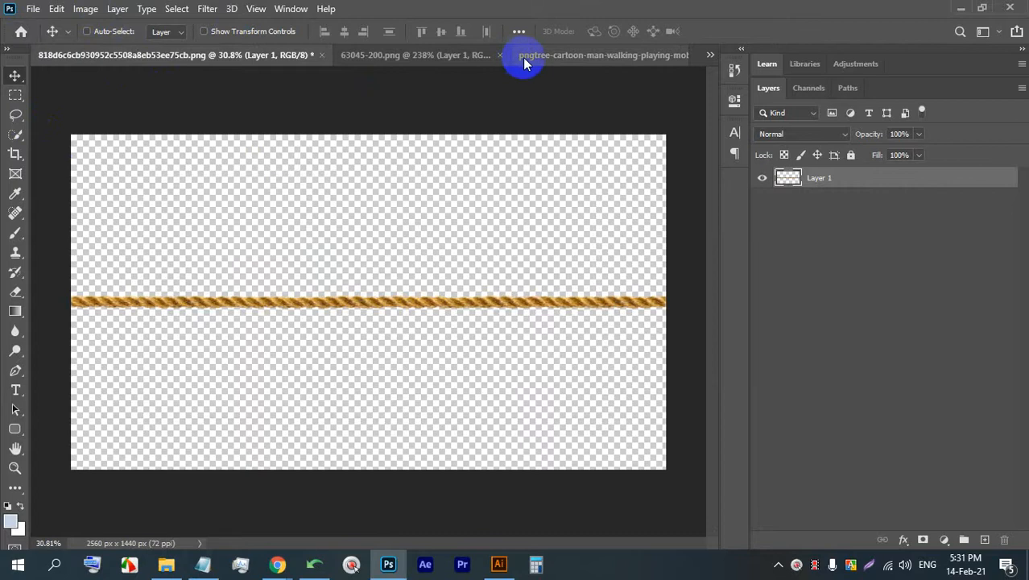
{"action": "left_click", "coordinate": [548, 55]}
{"action": "left_click", "coordinate": [195, 54]}
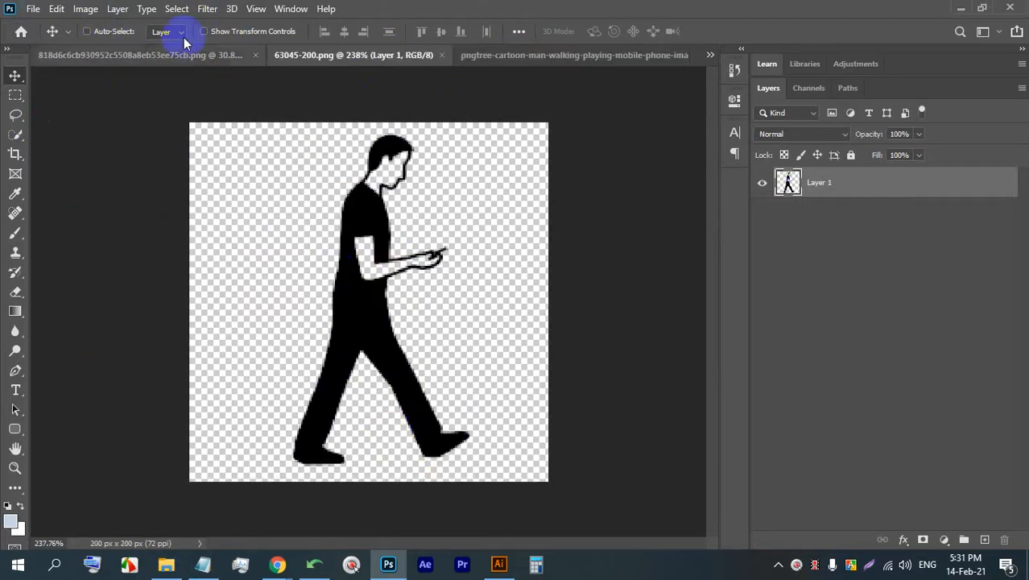
{"action": "left_click", "coordinate": [166, 56]}
{"action": "scroll", "coordinate": [299, 322], "scroll_direction": "up", "scroll_amount": 1}
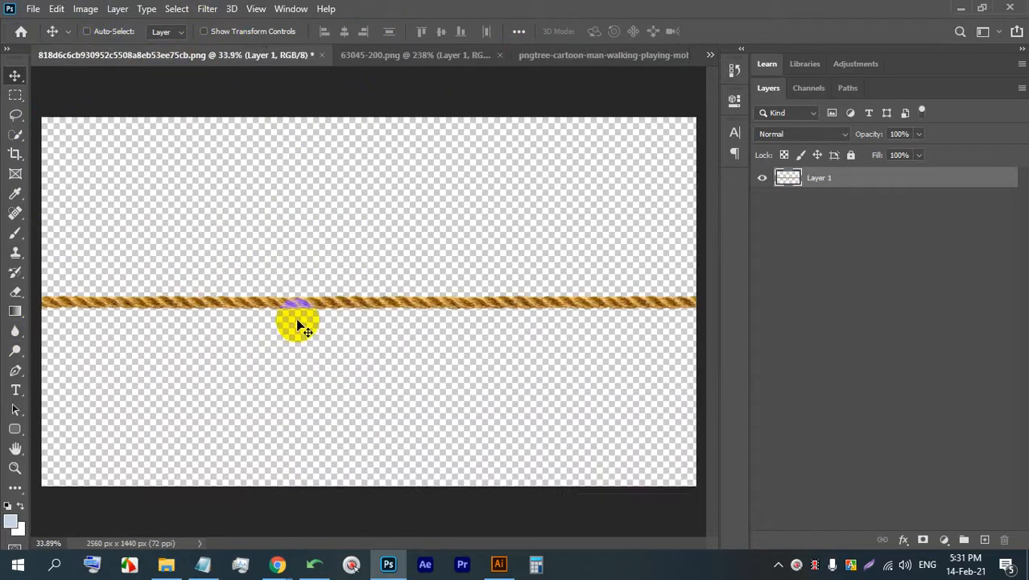
{"action": "scroll", "coordinate": [294, 308], "scroll_direction": "down", "scroll_amount": 2}
{"action": "key", "text": "ctrl+n"}
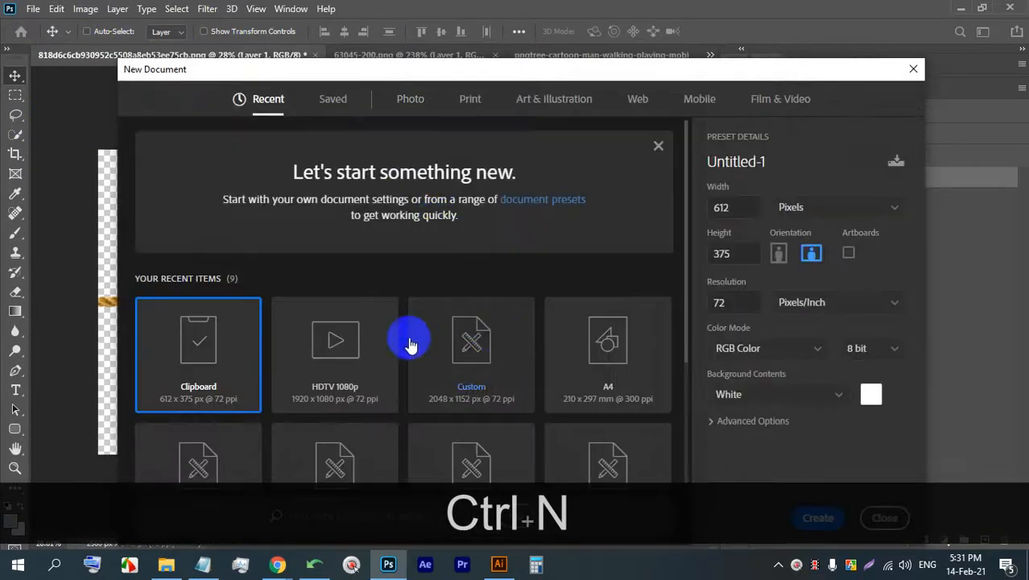
{"action": "double_click", "coordinate": [356, 335]}
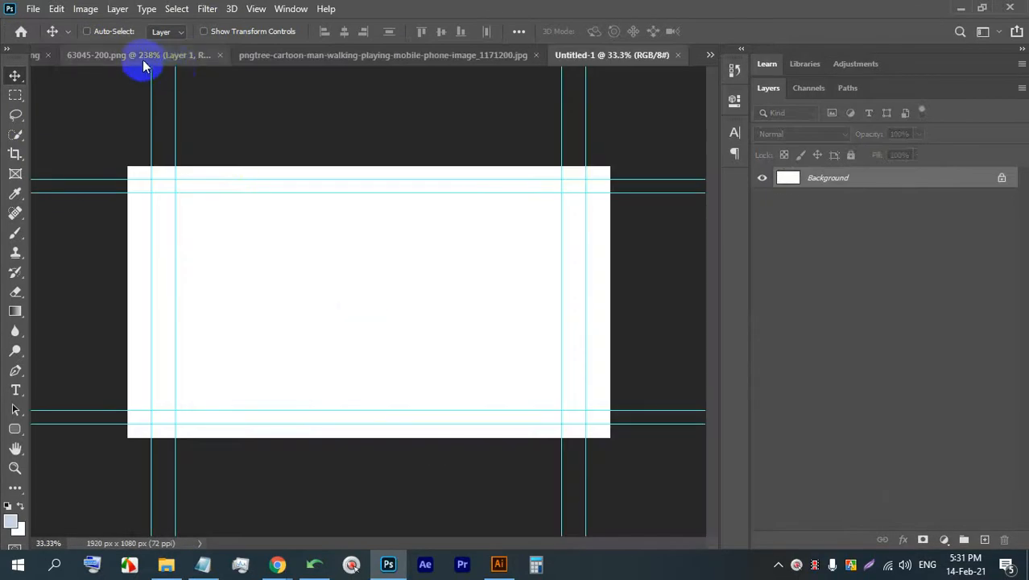
{"action": "left_click", "coordinate": [676, 56]}
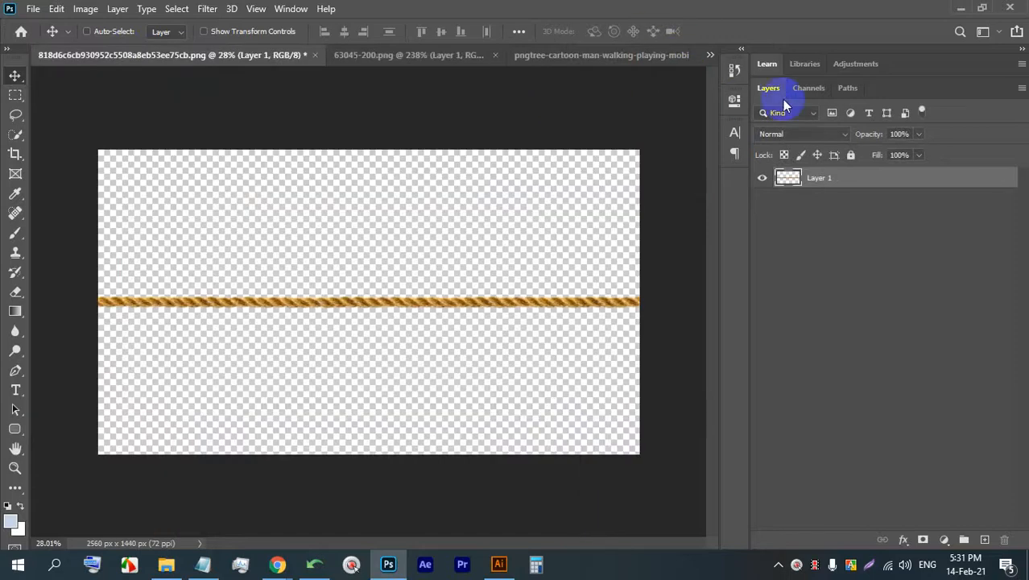
Create a new white document 1980 px wide and 1020 px high at 300 pixels per inch
{"action": "key", "text": "ctrl+n"}
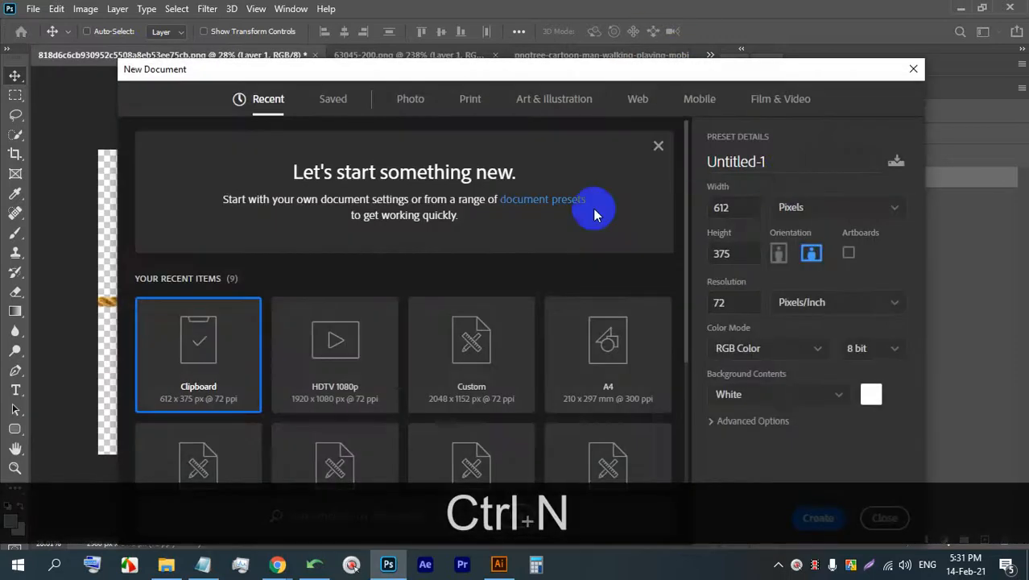
{"action": "scroll", "coordinate": [463, 346], "scroll_direction": "down", "scroll_amount": 3}
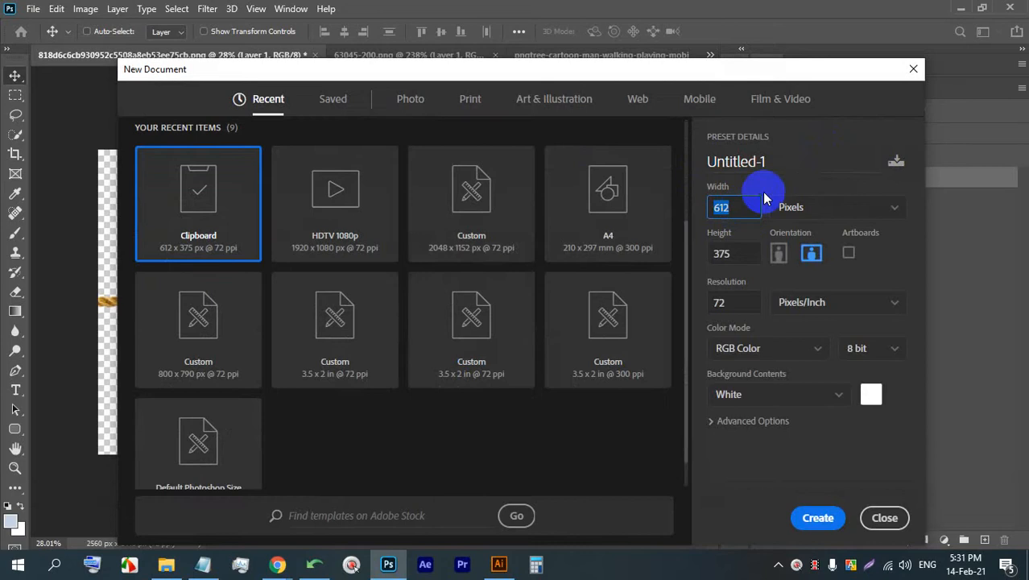
{"action": "type", "text": "1980"}
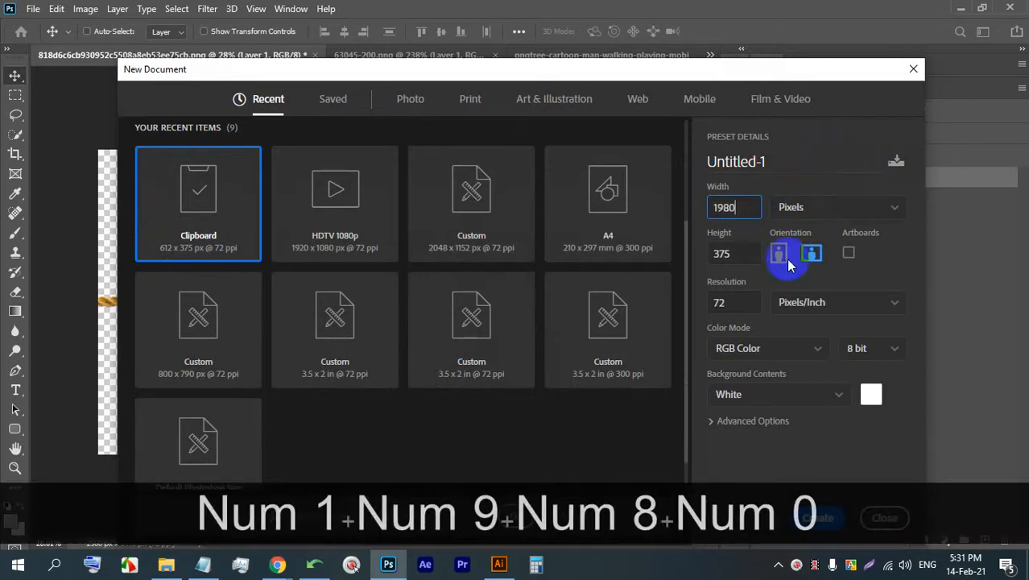
{"action": "type", "text": "10"}
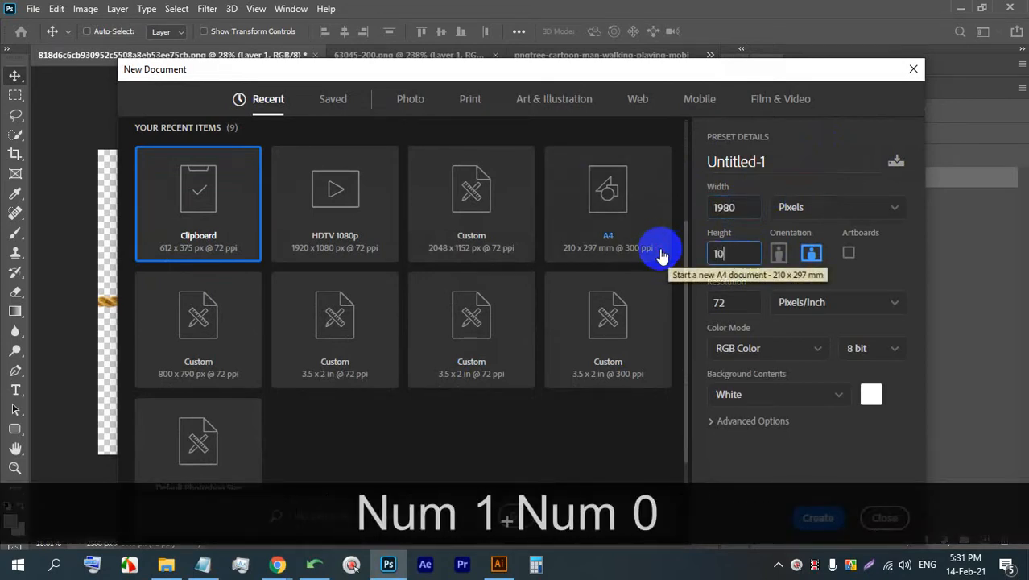
{"action": "type", "text": "20"}
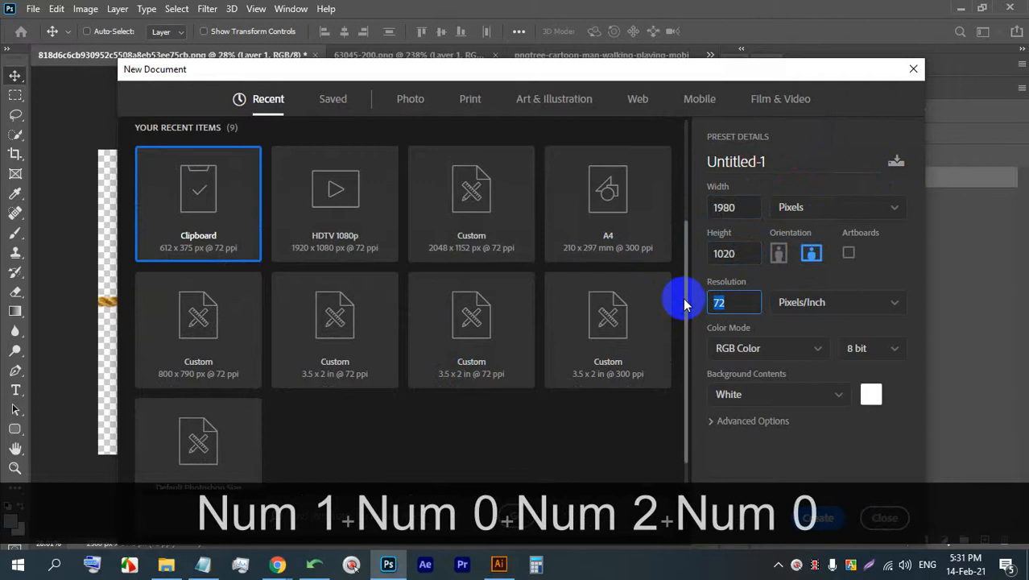
{"action": "type", "text": "300"}
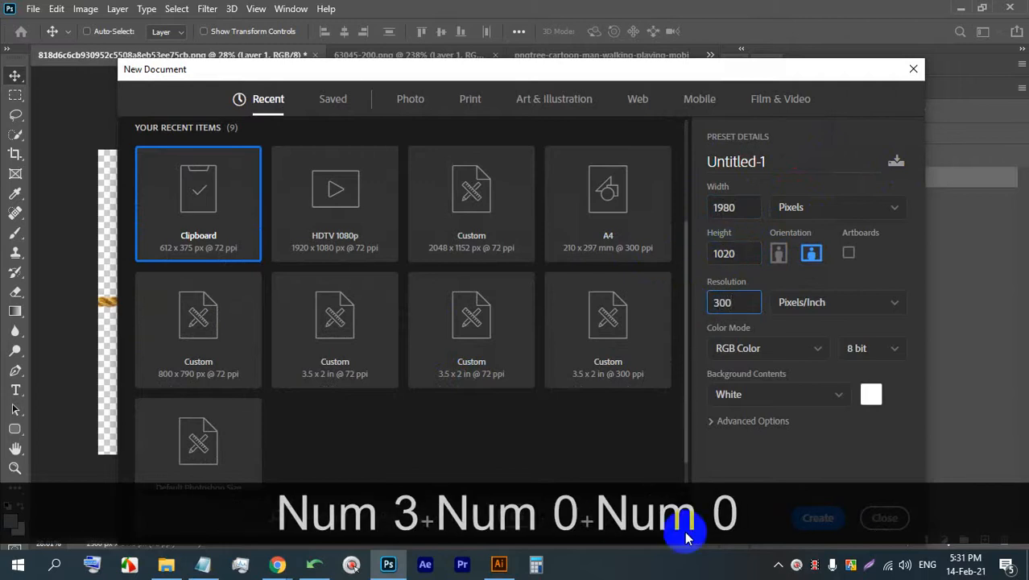
{"action": "left_click", "coordinate": [820, 519]}
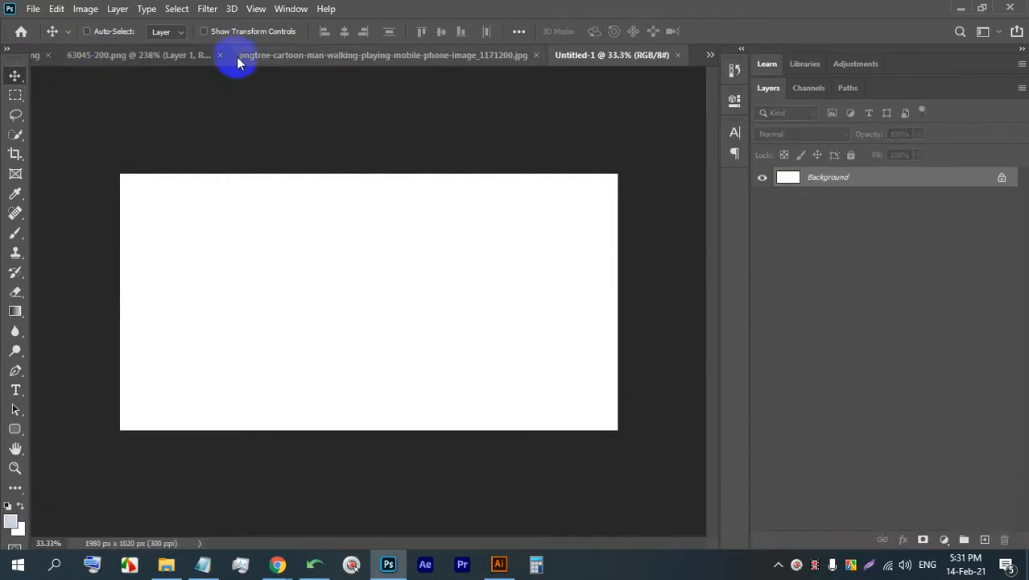
Close the walking silhouette and cartoon man documents, discarding the unsaved changes
{"action": "left_click", "coordinate": [172, 61]}
{"action": "left_click", "coordinate": [400, 55]}
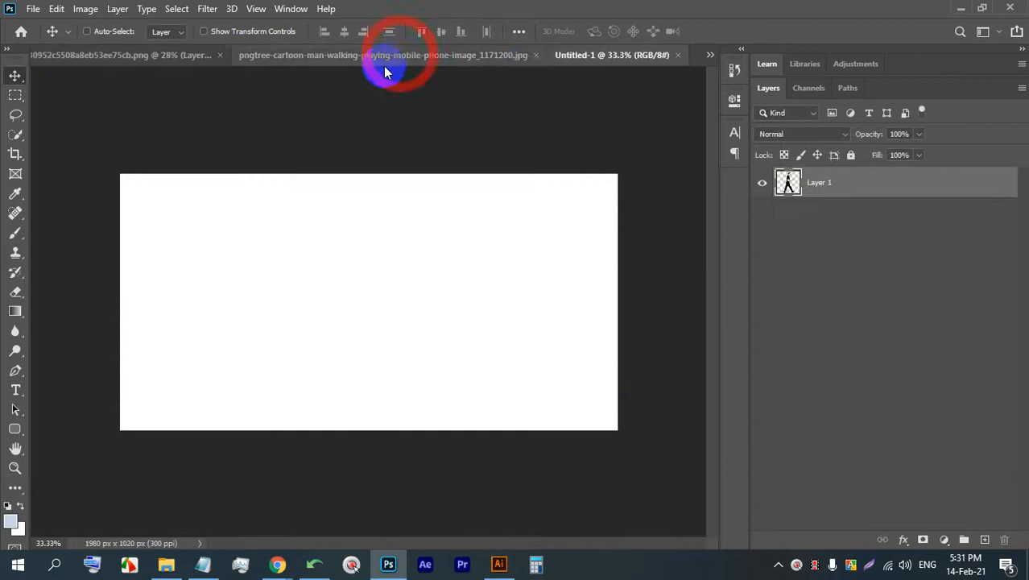
{"action": "left_click", "coordinate": [535, 55]}
{"action": "key", "text": "ctrl+w"}
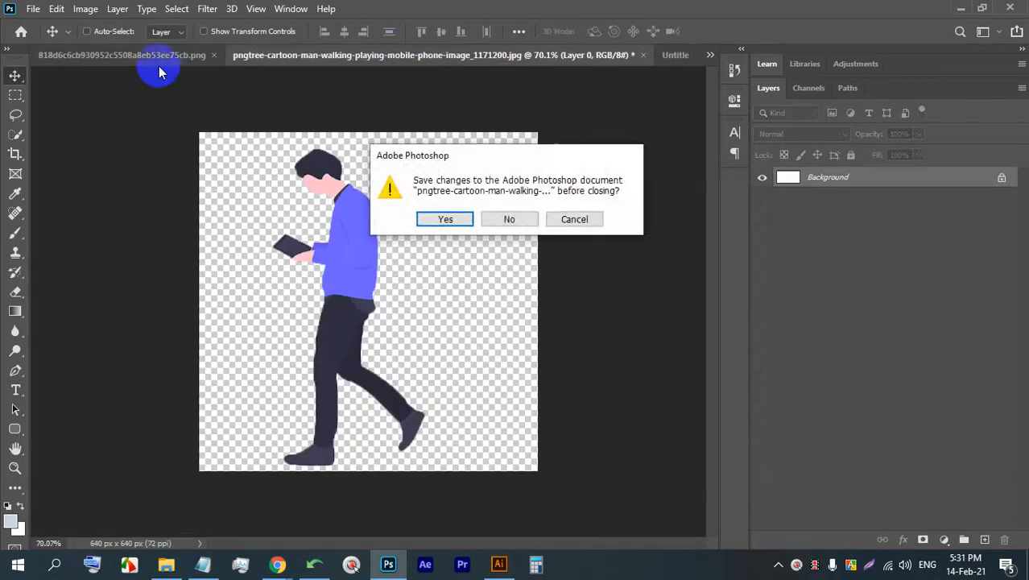
{"action": "left_click", "coordinate": [511, 218]}
Switch to the rope image and copy its rope layer into the new blank document
{"action": "left_click", "coordinate": [131, 56]}
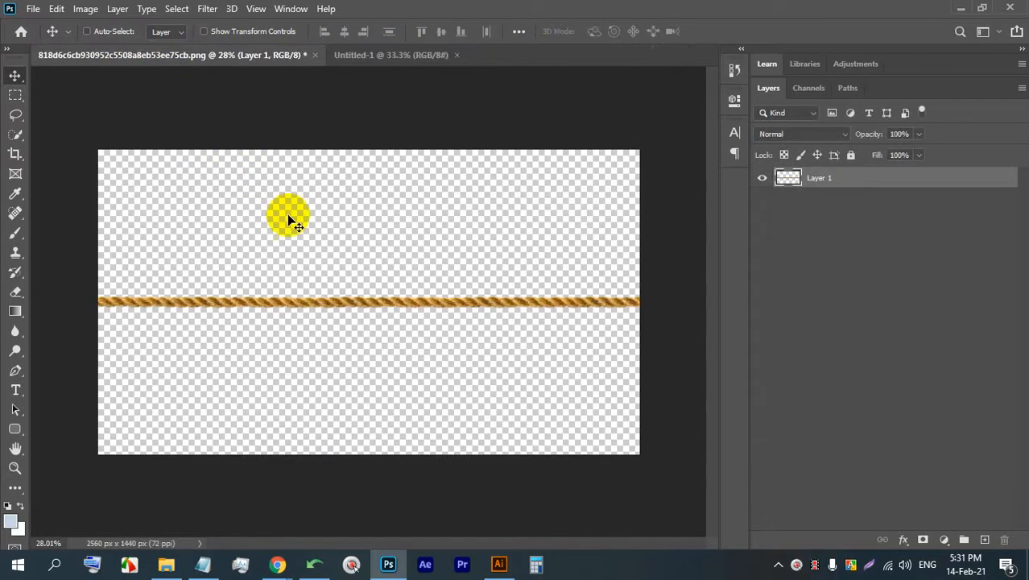
{"action": "left_click_drag", "start_coordinate": [282, 298], "coordinate": [301, 125]}
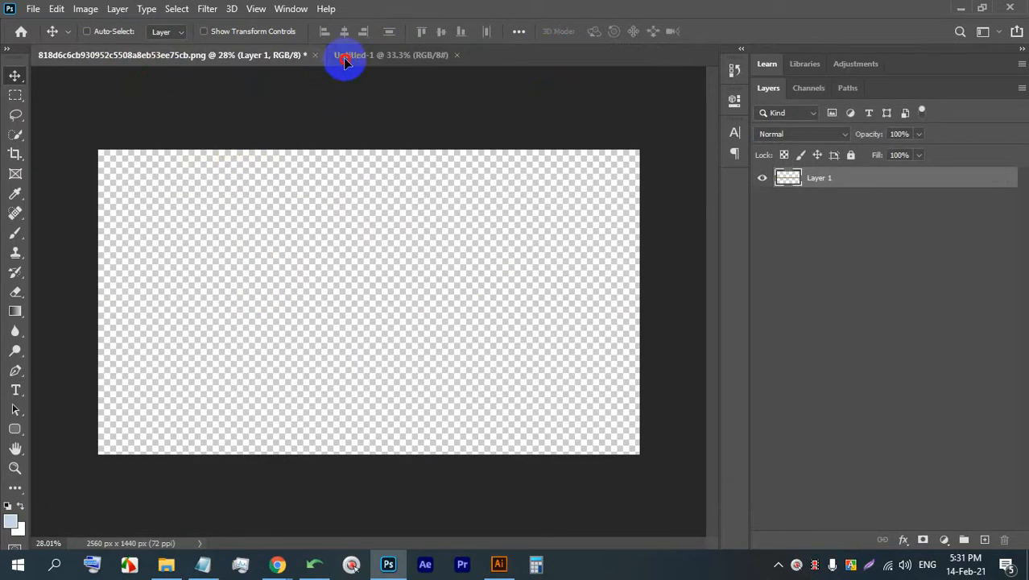
{"action": "left_click_drag", "start_coordinate": [345, 61], "coordinate": [339, 307]}
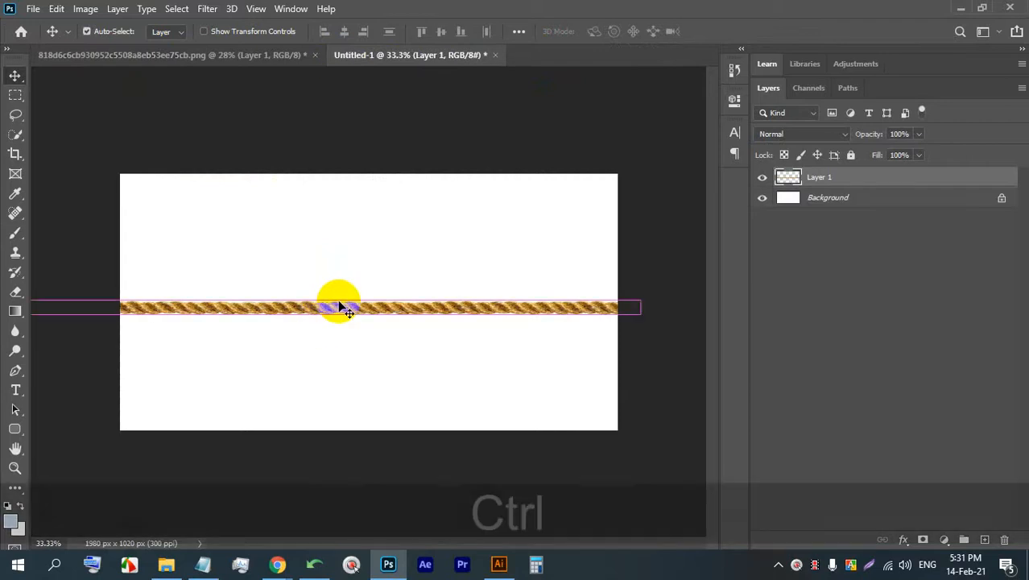
Scale the rope to about 79% and shift it slightly left so it spans the canvas width
{"action": "key", "text": "ctrl+t"}
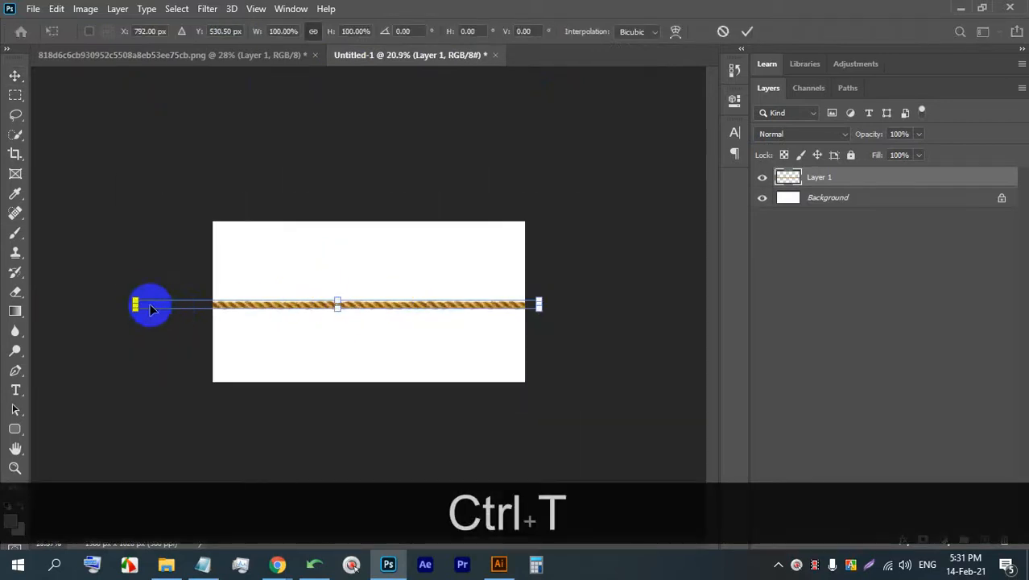
{"action": "left_click_drag", "start_coordinate": [137, 302], "coordinate": [224, 301]}
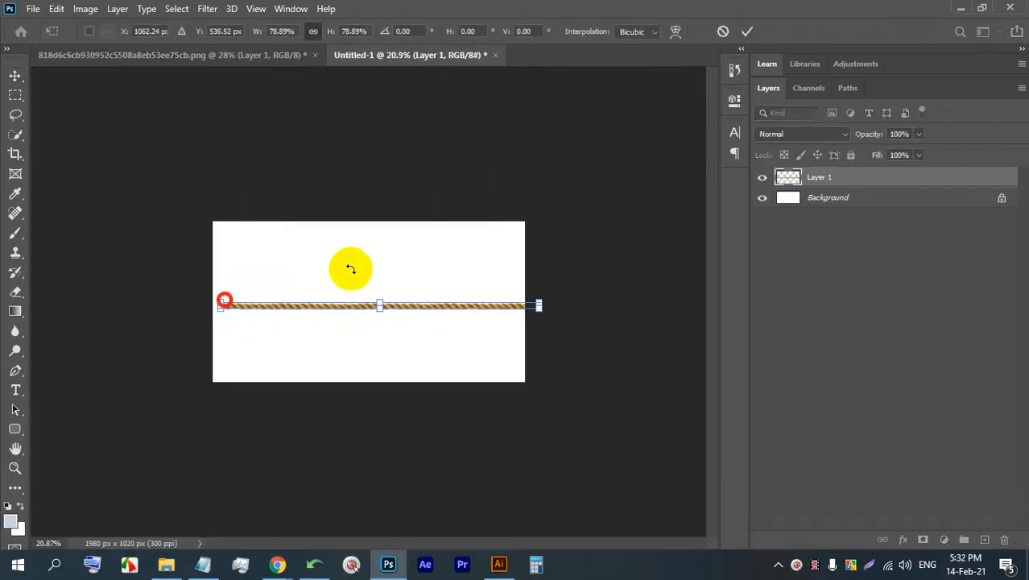
{"action": "left_click", "coordinate": [748, 32]}
{"action": "scroll", "coordinate": [325, 306], "scroll_direction": "up", "scroll_amount": 3}
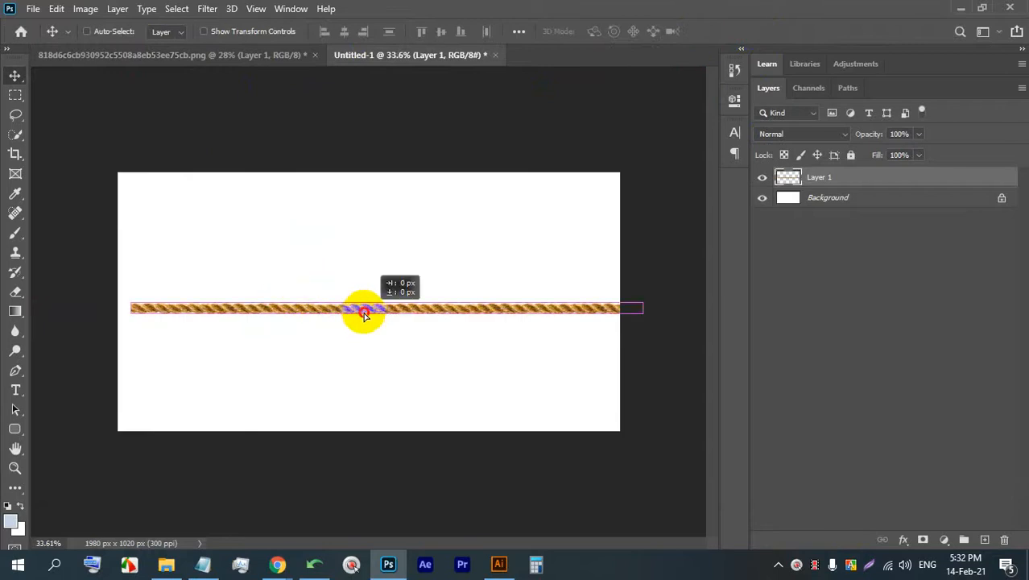
{"action": "left_click_drag", "start_coordinate": [364, 314], "coordinate": [347, 308]}
{"action": "scroll", "coordinate": [347, 308], "scroll_direction": "up", "scroll_amount": 3}
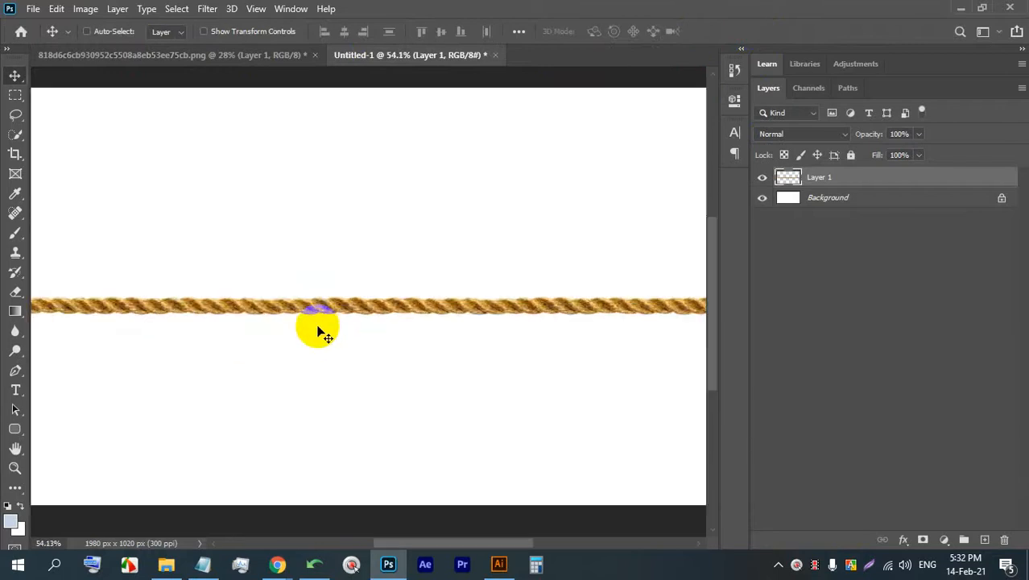
{"action": "scroll", "coordinate": [319, 332], "scroll_direction": "down", "scroll_amount": 2}
{"action": "scroll", "coordinate": [135, 291], "scroll_direction": "up", "scroll_amount": 1}
Start Puppet Warp on the rope, pin its middle and left half, and fold the left end back over the centre into a loop
{"action": "left_click", "coordinate": [57, 9]}
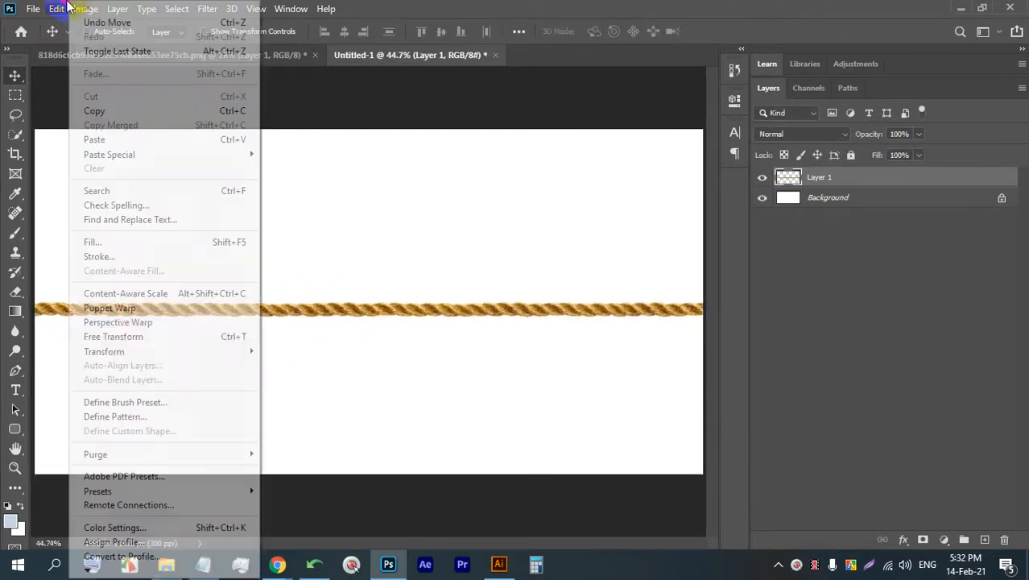
{"action": "left_click", "coordinate": [141, 311]}
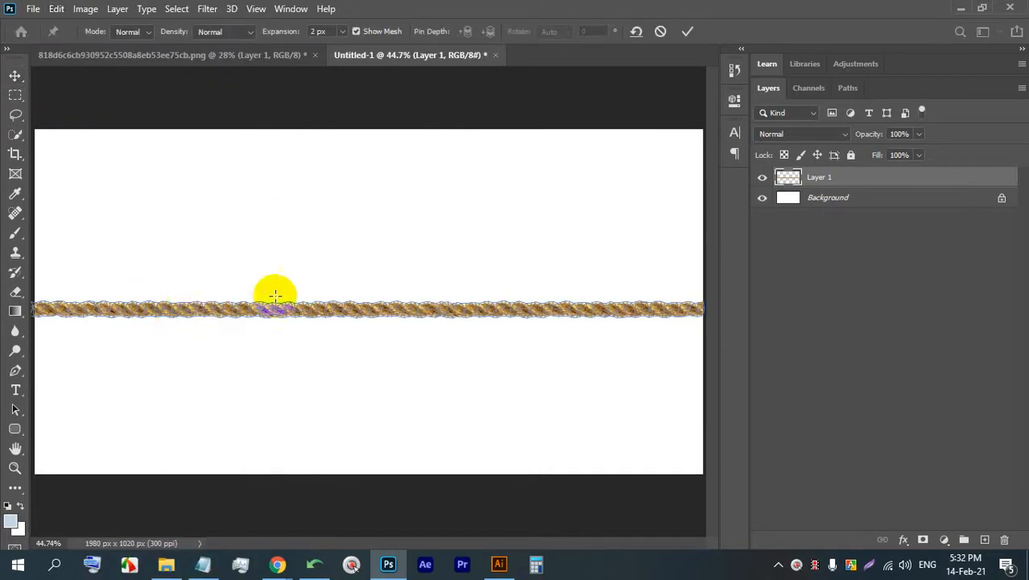
{"action": "scroll", "coordinate": [283, 299], "scroll_direction": "down", "scroll_amount": 1}
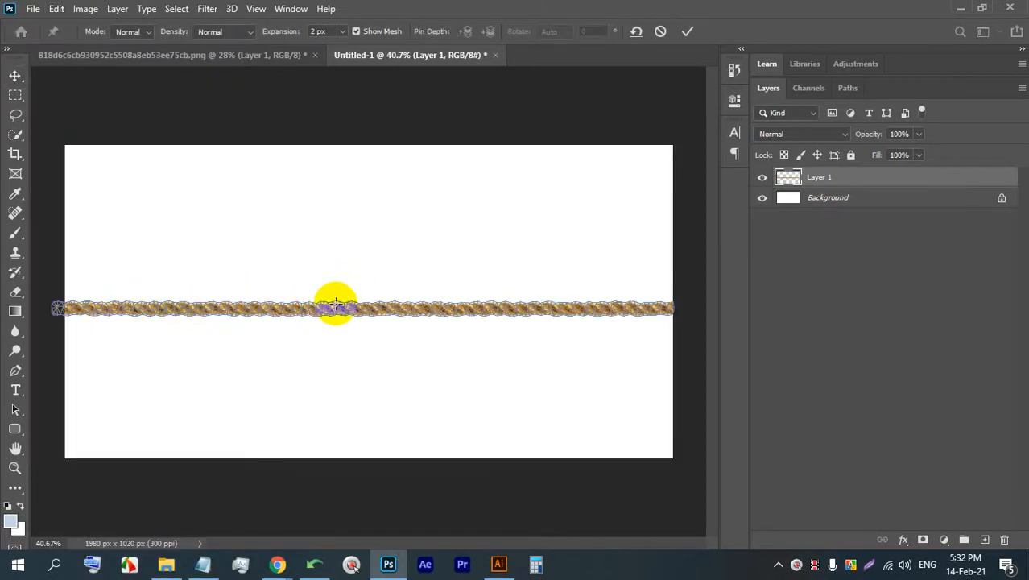
{"action": "left_click", "coordinate": [374, 307]}
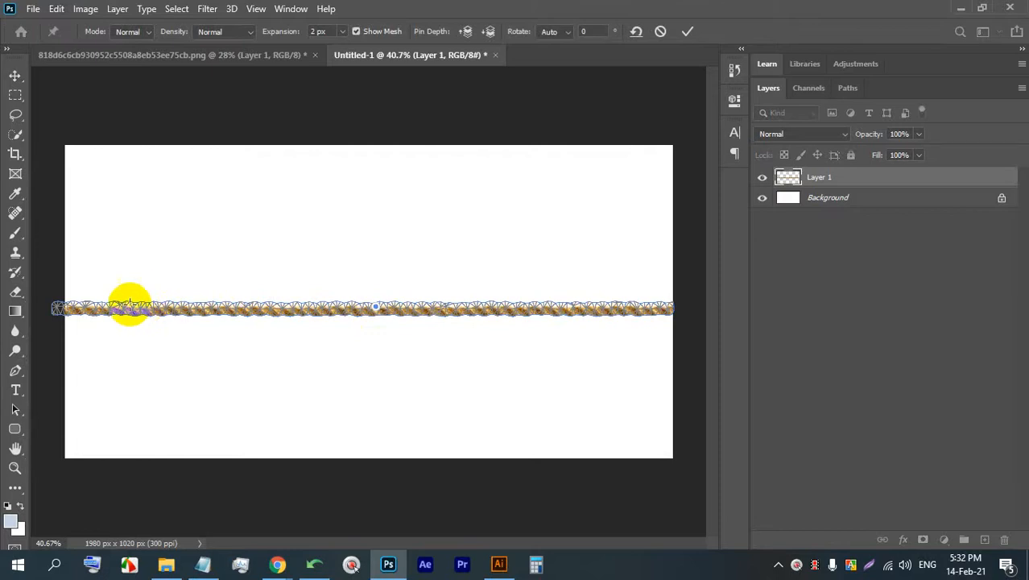
{"action": "left_click_drag", "start_coordinate": [97, 308], "coordinate": [446, 308]}
{"action": "left_click", "coordinate": [242, 314]}
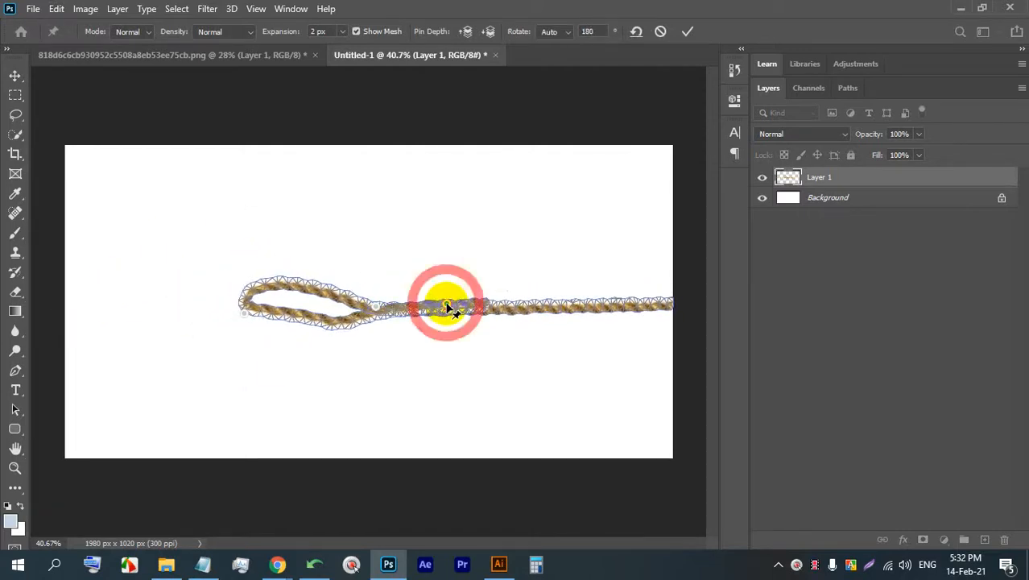
Pin the rope's right part and fold its right end back leftwards over the first loop
{"action": "scroll", "coordinate": [419, 314], "scroll_direction": "up", "scroll_amount": 5}
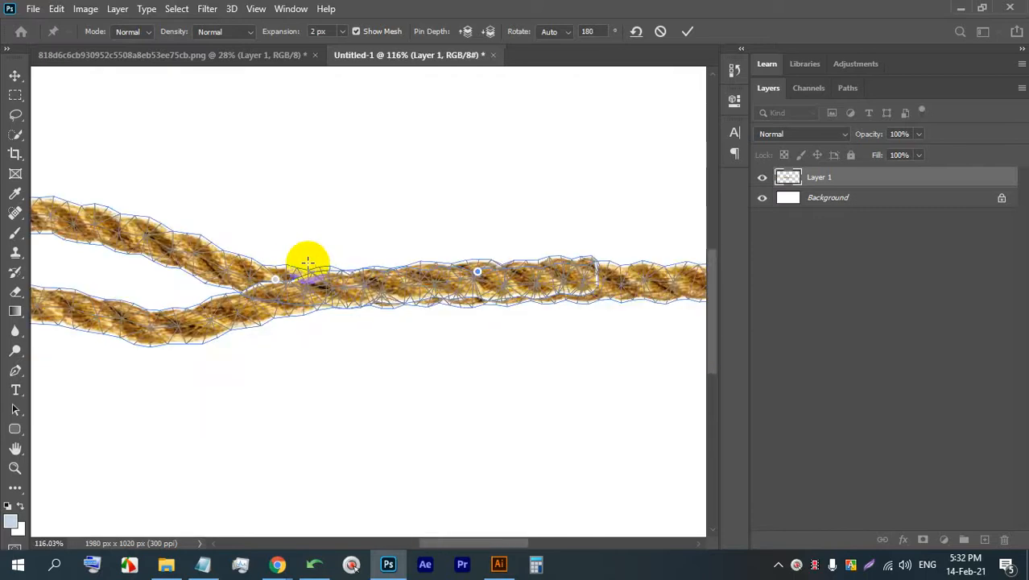
{"action": "scroll", "coordinate": [306, 260], "scroll_direction": "down", "scroll_amount": 6}
{"action": "scroll", "coordinate": [497, 305], "scroll_direction": "up", "scroll_amount": 2}
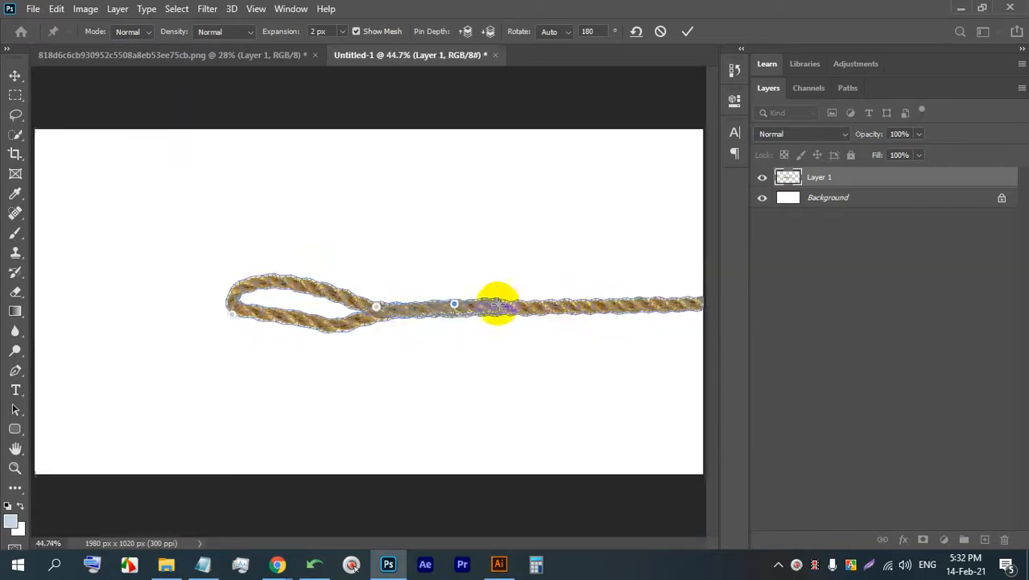
{"action": "scroll", "coordinate": [582, 305], "scroll_direction": "down", "scroll_amount": 2}
{"action": "scroll", "coordinate": [587, 310], "scroll_direction": "up", "scroll_amount": 2}
{"action": "left_click", "coordinate": [586, 305]}
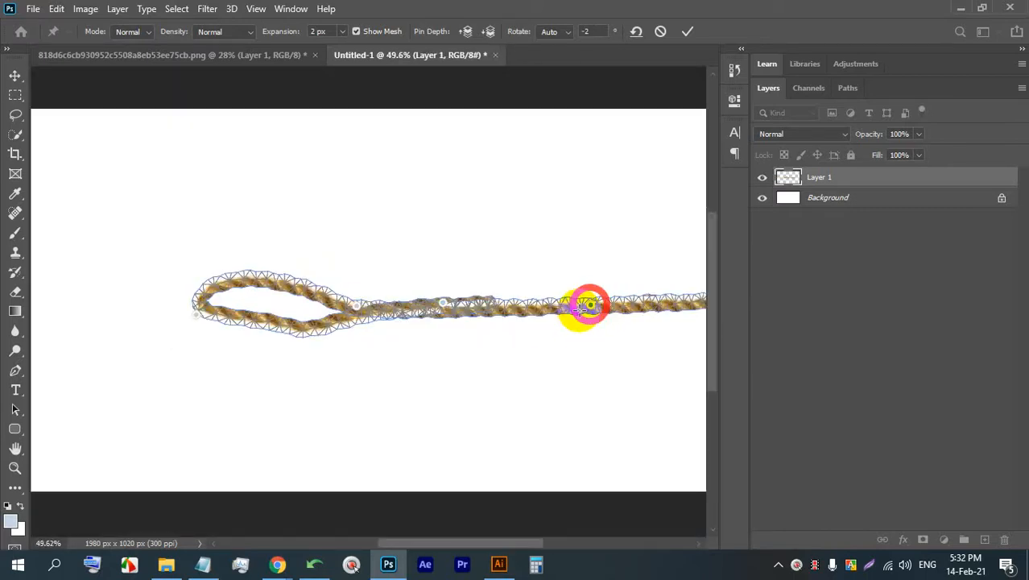
{"action": "scroll", "coordinate": [539, 310], "scroll_direction": "down", "scroll_amount": 2}
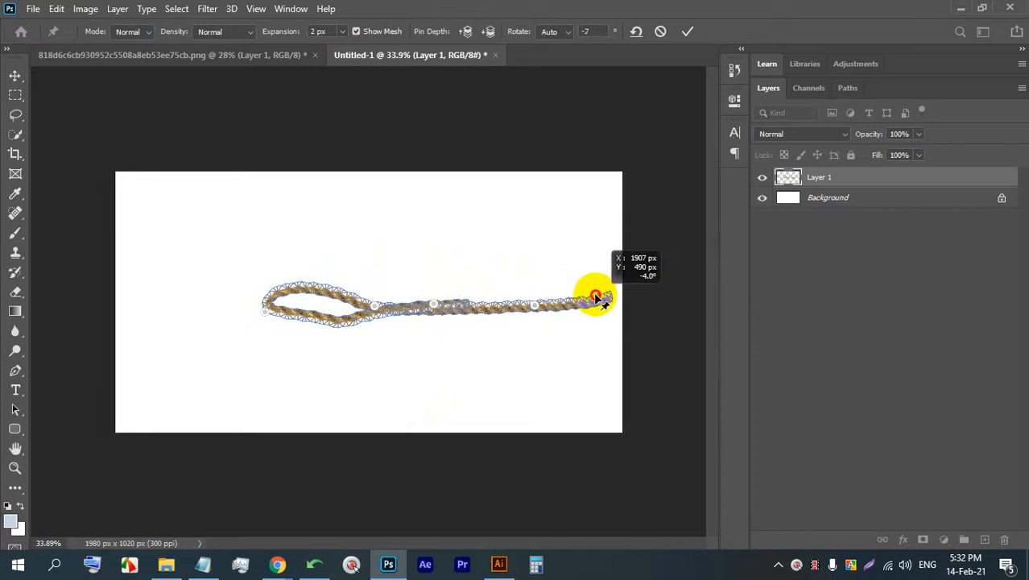
{"action": "left_click_drag", "start_coordinate": [571, 280], "coordinate": [339, 307]}
Pin the overlapping strands near the rope's middle, pull them together and apply the Puppet Warp
{"action": "scroll", "coordinate": [409, 325], "scroll_direction": "up", "scroll_amount": 3}
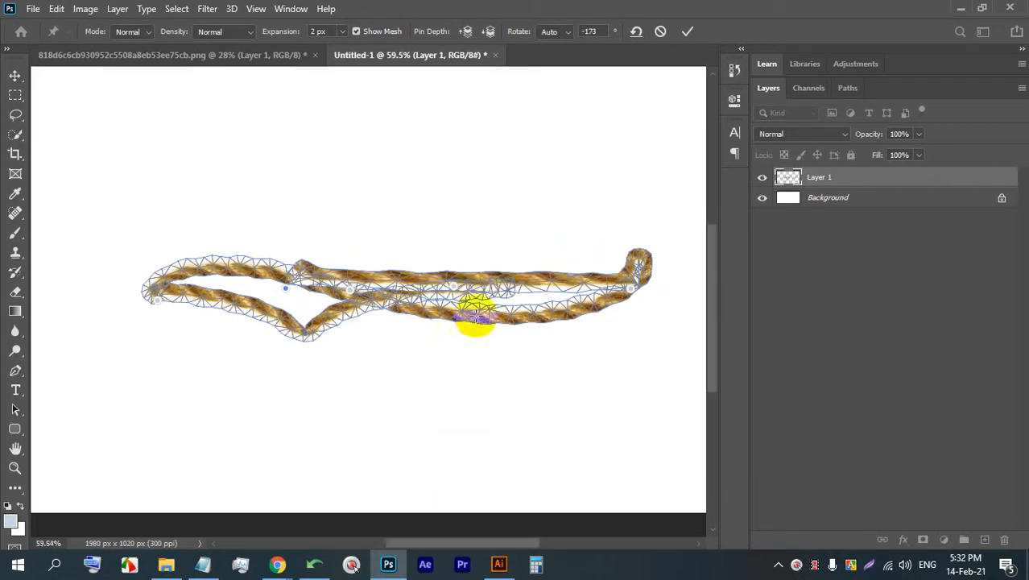
{"action": "mouse_move", "coordinate": [486, 274]}
{"action": "left_mouse_down"}
{"action": "mouse_move", "coordinate": [425, 250]}
{"action": "mouse_move", "coordinate": [403, 276]}
{"action": "mouse_move", "coordinate": [423, 304]}
{"action": "mouse_move", "coordinate": [477, 296]}
{"action": "mouse_move", "coordinate": [478, 287]}
{"action": "left_mouse_up"}
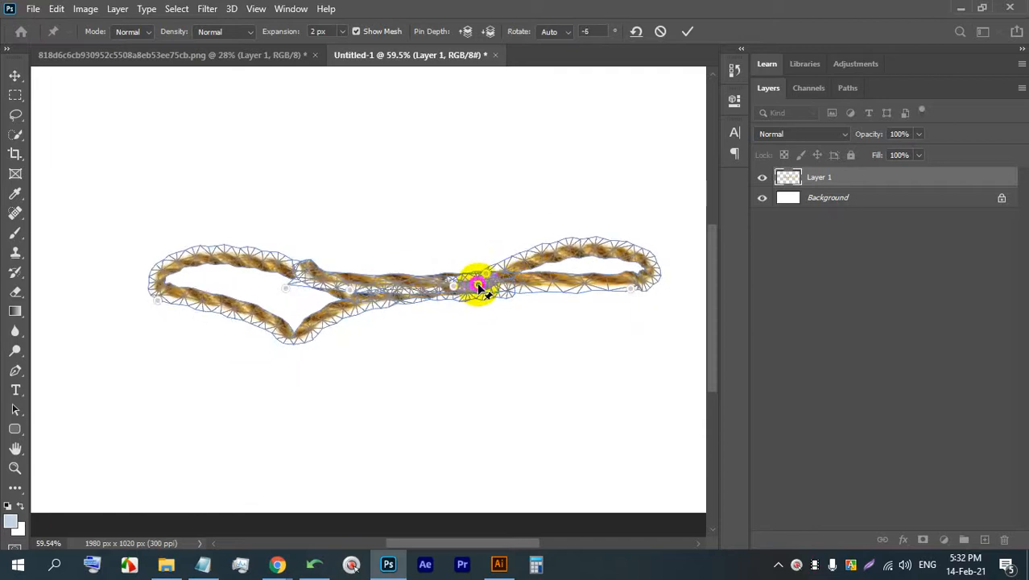
{"action": "left_click", "coordinate": [685, 33]}
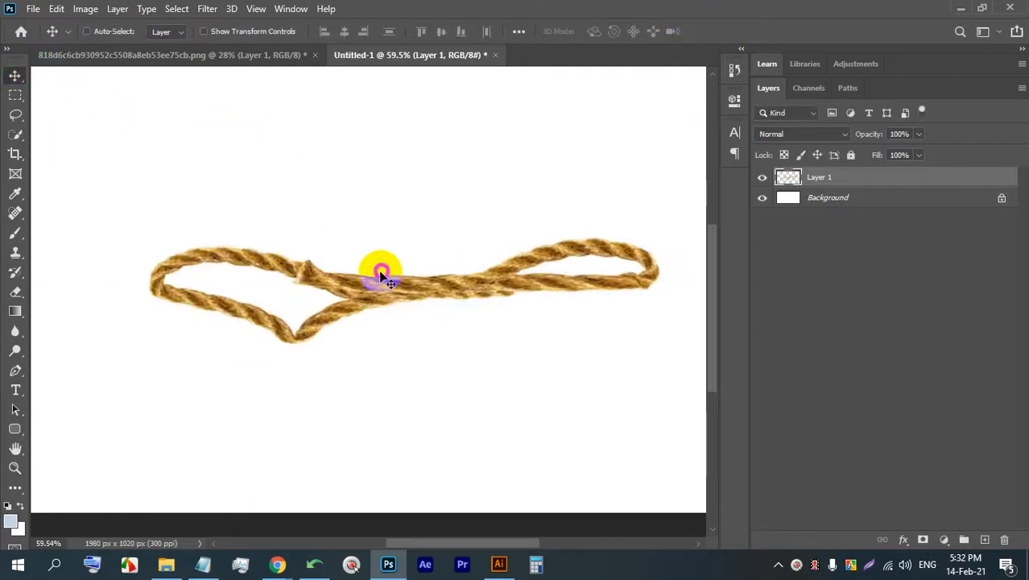
{"action": "scroll", "coordinate": [383, 278], "scroll_direction": "up", "scroll_amount": 3}
{"action": "scroll", "coordinate": [345, 213], "scroll_direction": "down", "scroll_amount": 5}
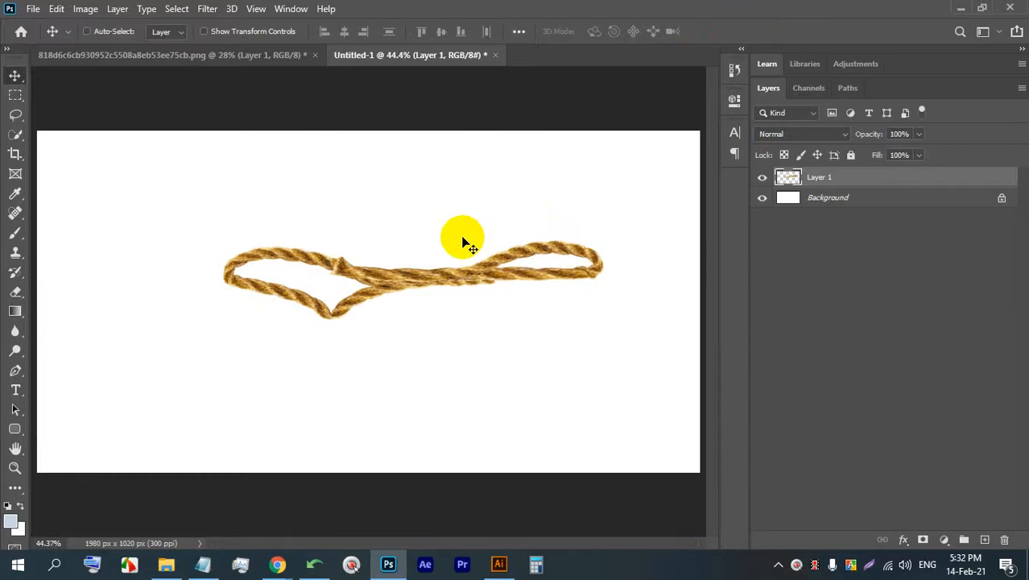
{"action": "scroll", "coordinate": [240, 259], "scroll_direction": "up", "scroll_amount": 4}
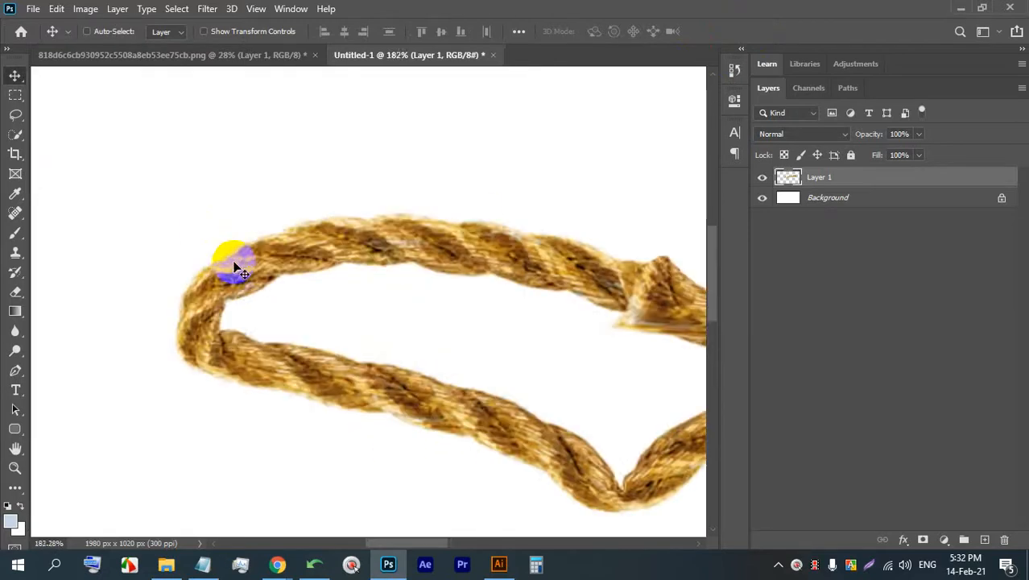
Switch to Chrome, browse the "Rope PNG" image results and try a voice search from there
{"action": "left_click", "coordinate": [274, 566]}
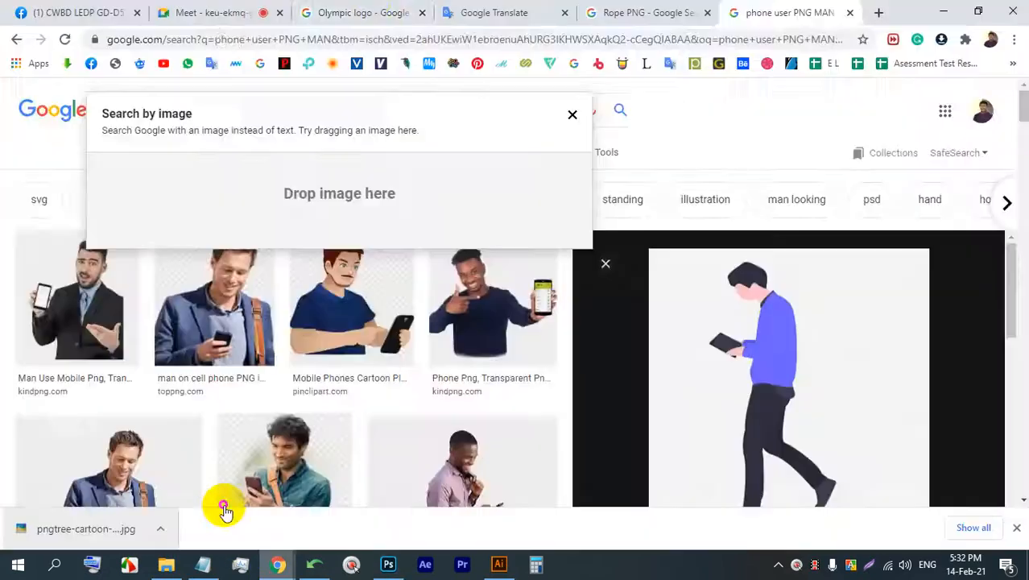
{"action": "left_click", "coordinate": [516, 9]}
{"action": "left_click", "coordinate": [631, 9]}
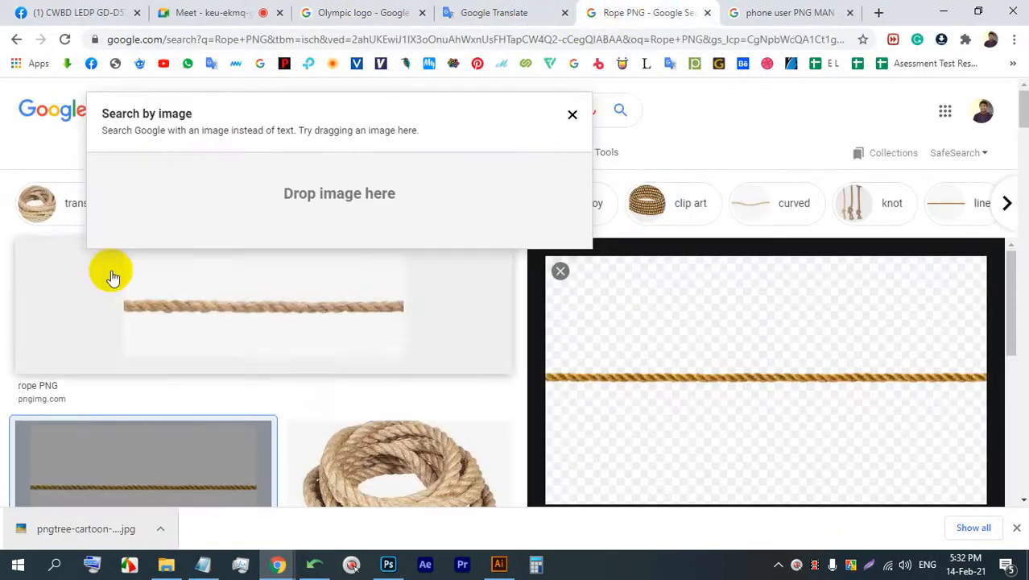
{"action": "left_click", "coordinate": [568, 113]}
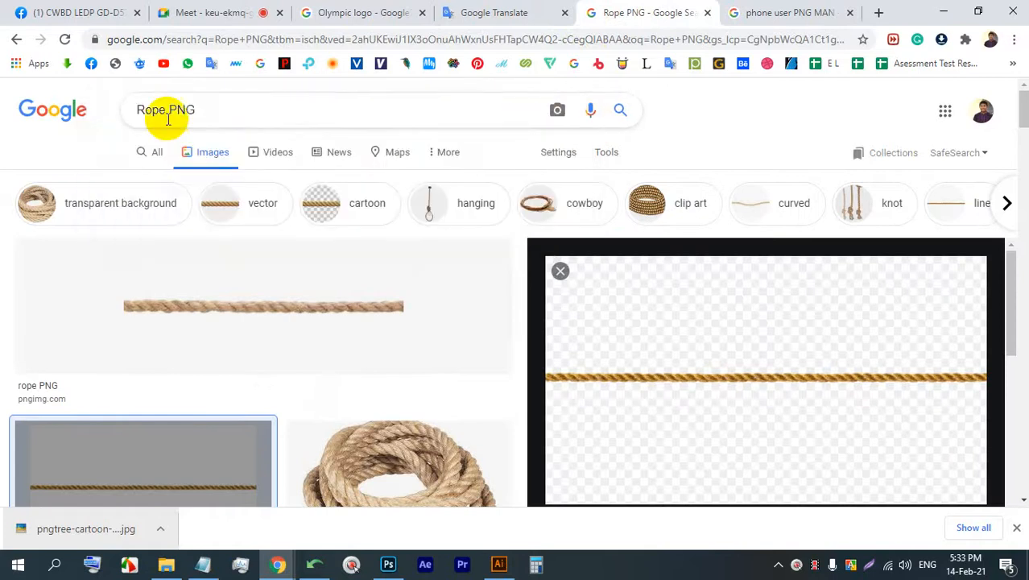
{"action": "scroll", "coordinate": [406, 266], "scroll_direction": "down", "scroll_amount": 10}
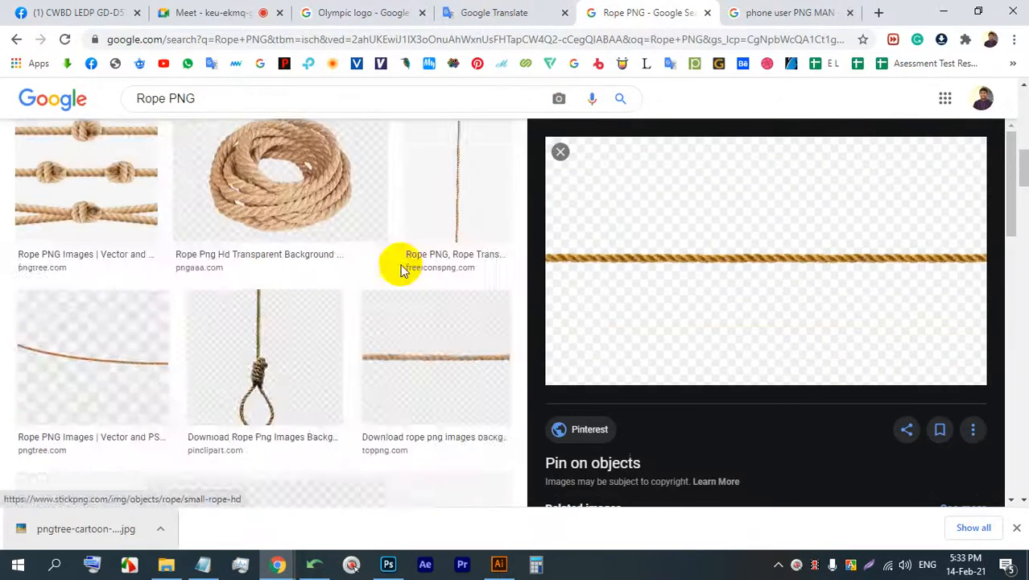
{"action": "scroll", "coordinate": [413, 269], "scroll_direction": "up", "scroll_amount": 10}
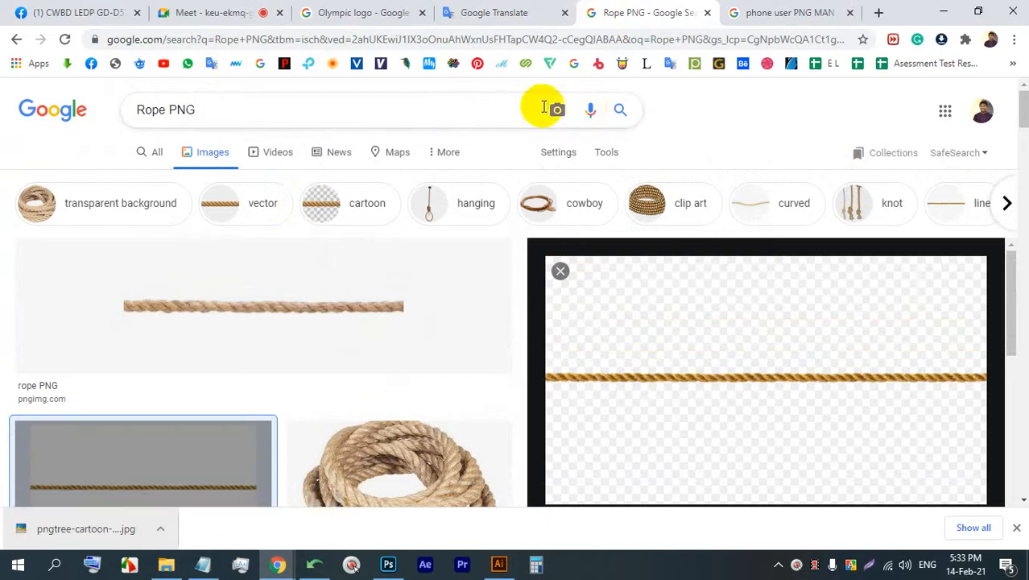
{"action": "left_click", "coordinate": [591, 111]}
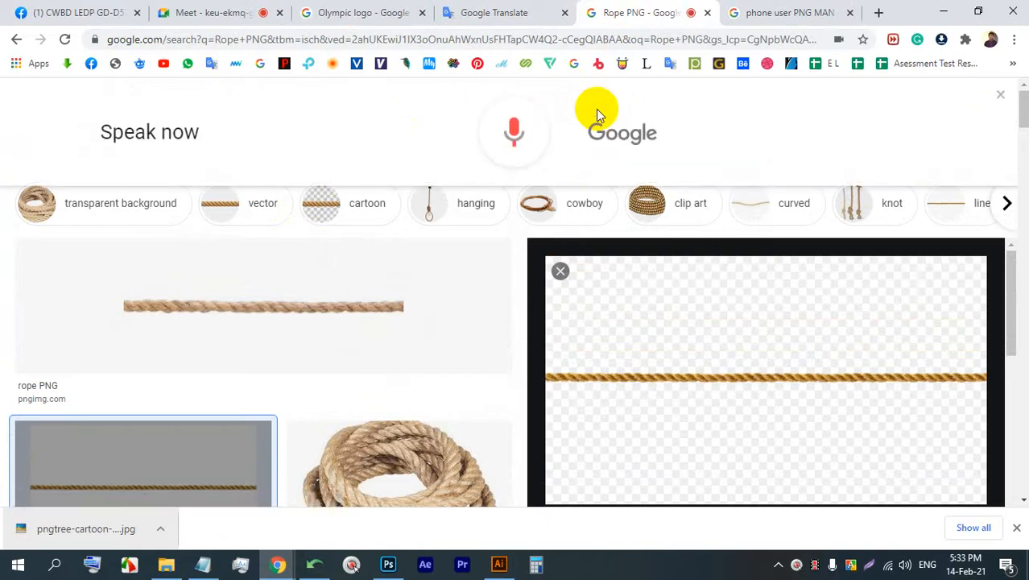
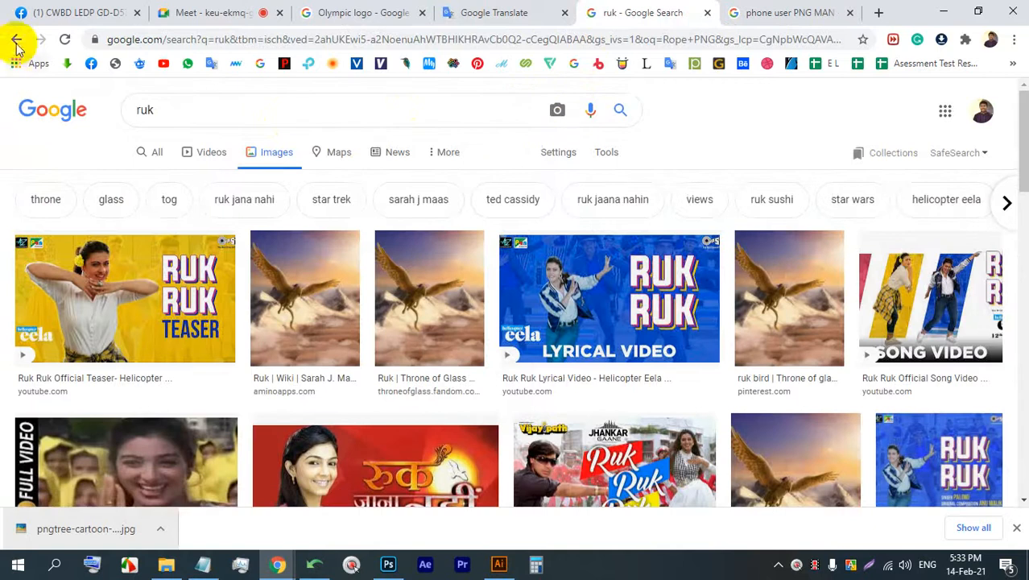
{"action": "left_click", "coordinate": [16, 40]}
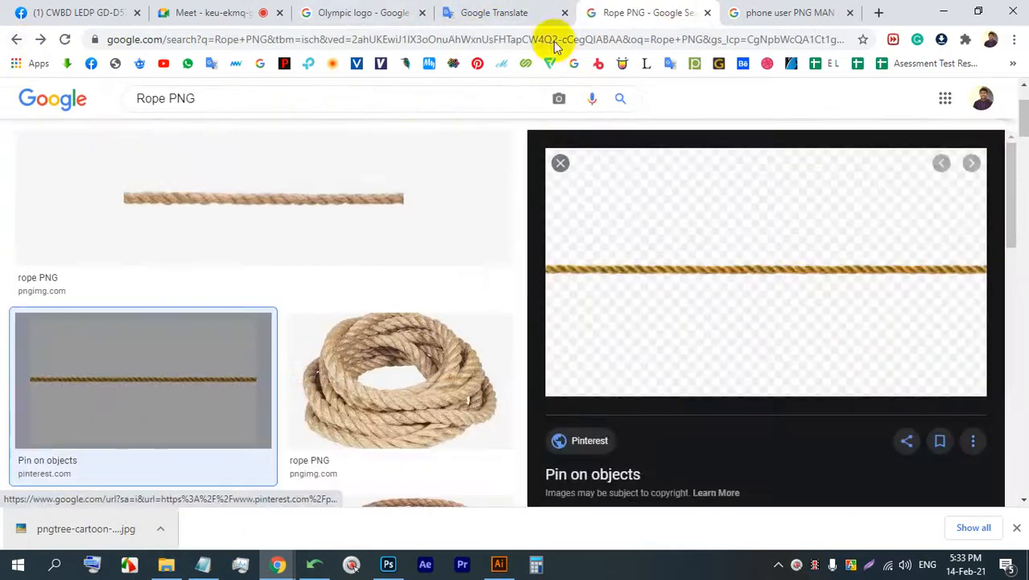
Search Google Images for "SHOU Rope PNG" and skim the results
{"action": "left_click", "coordinate": [135, 99]}
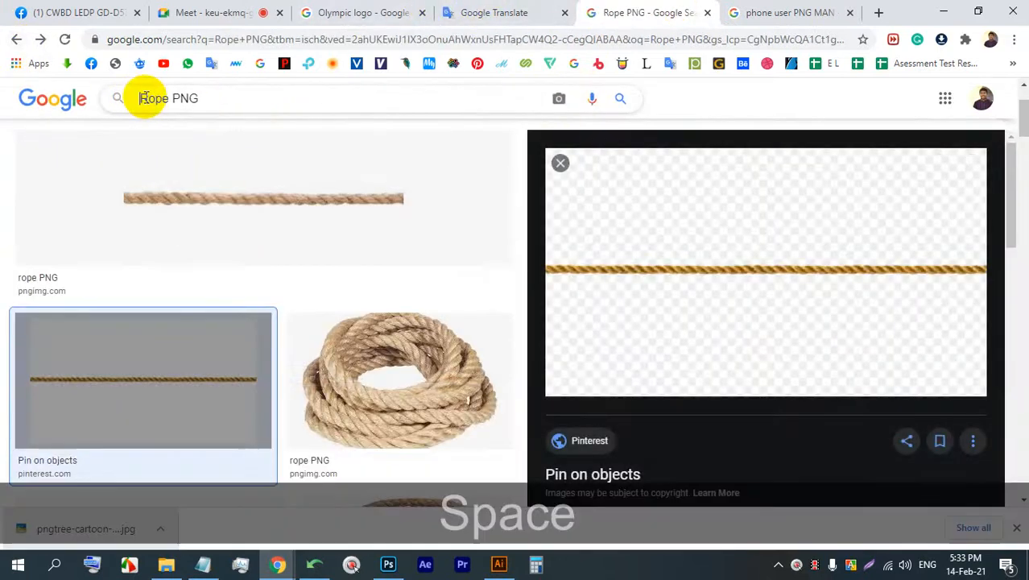
{"action": "key", "text": "Left"}
{"action": "type", "text": "SHOW"}
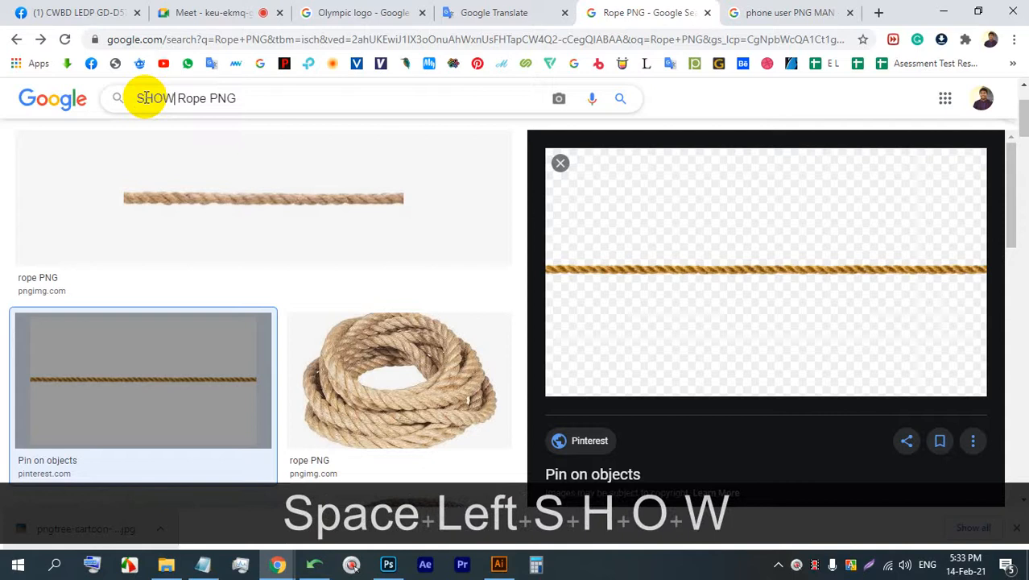
{"action": "key", "text": "BackSpace"}
{"action": "type", "text": "U"}
{"action": "key", "text": "Return"}
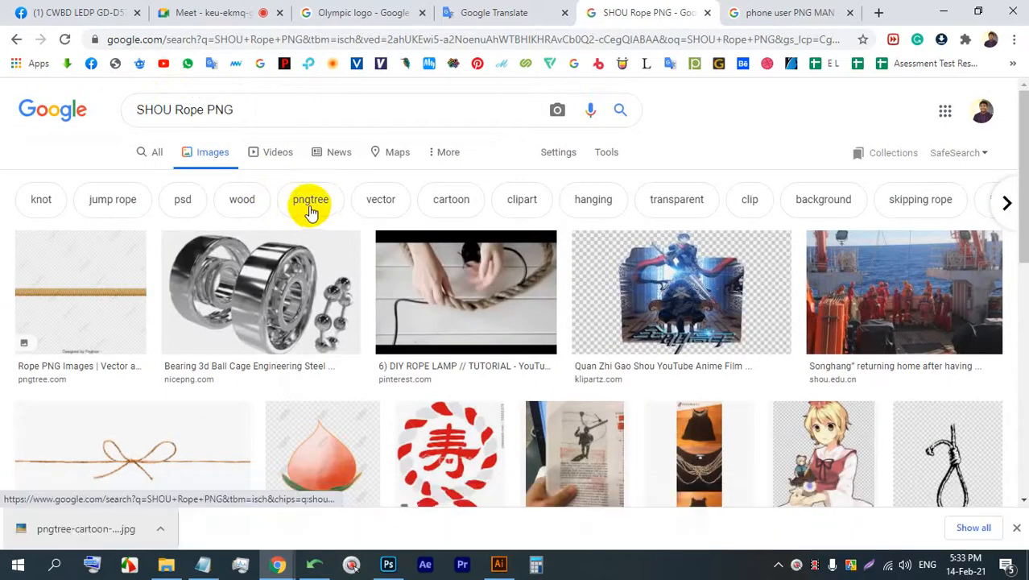
{"action": "scroll", "coordinate": [317, 211], "scroll_direction": "down", "scroll_amount": 3}
{"action": "scroll", "coordinate": [317, 211], "scroll_direction": "up", "scroll_amount": 3}
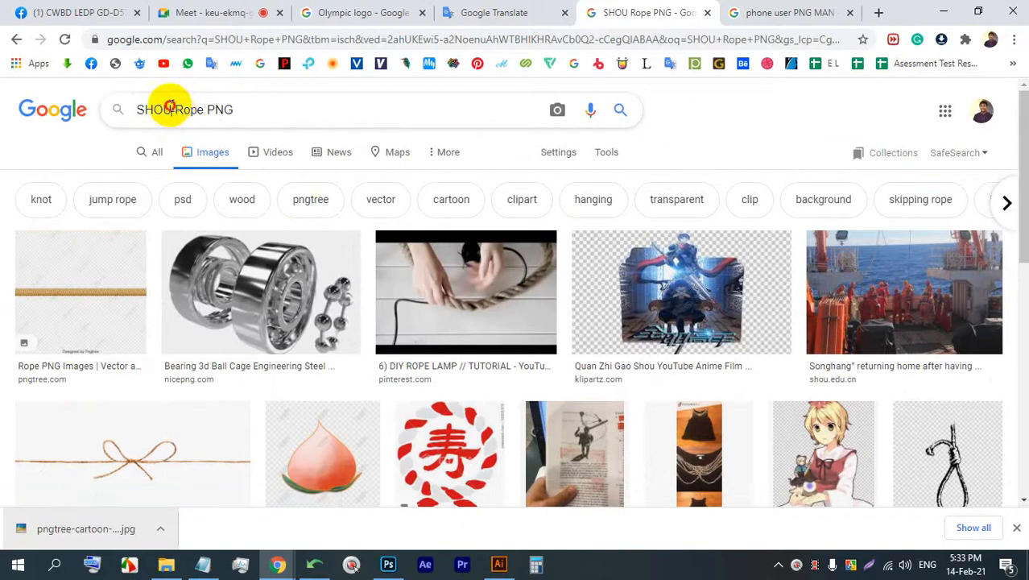
Change the image search to "SHOW Rope PNG" and look through its results
{"action": "key", "text": "BackSpace"}
{"action": "type", "text": "W"}
{"action": "key", "text": "Return"}
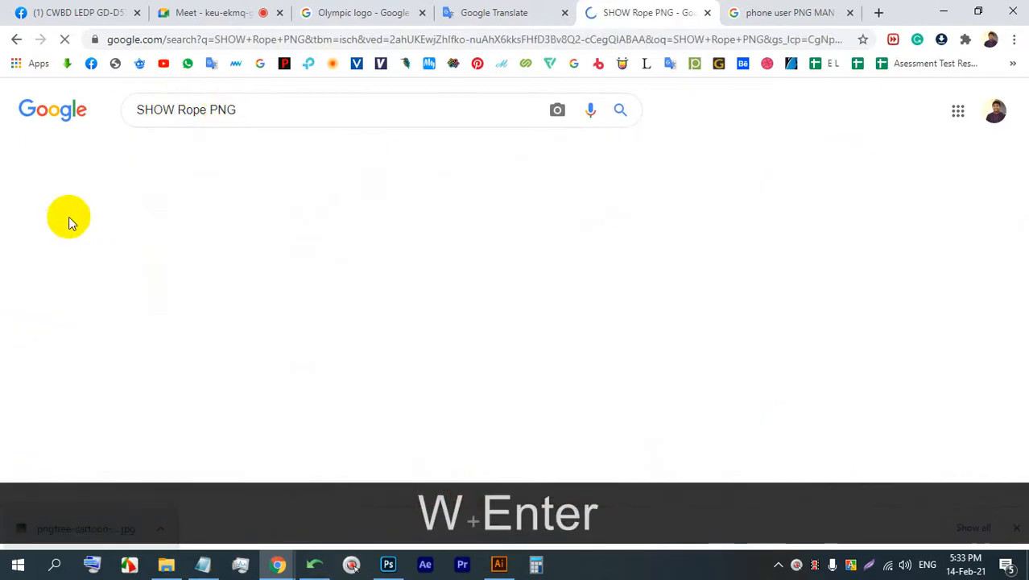
{"action": "scroll", "coordinate": [451, 187], "scroll_direction": "down", "scroll_amount": 6}
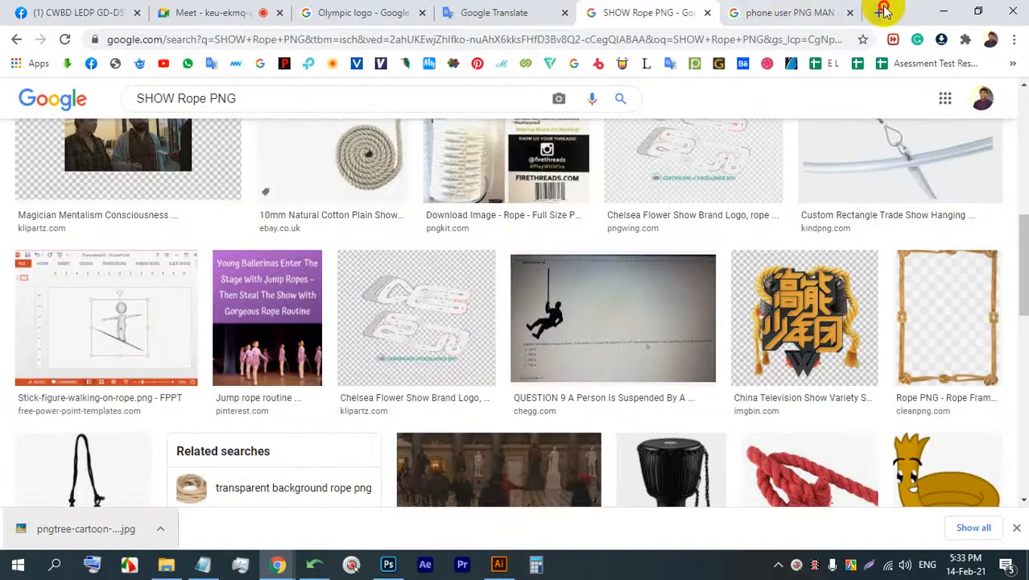
Run a voice search for "shoe" in a new browser tab and copy the word "Rope" from the "SHOW Rope PNG" query
{"action": "left_click", "coordinate": [879, 12]}
{"action": "left_click", "coordinate": [705, 319]}
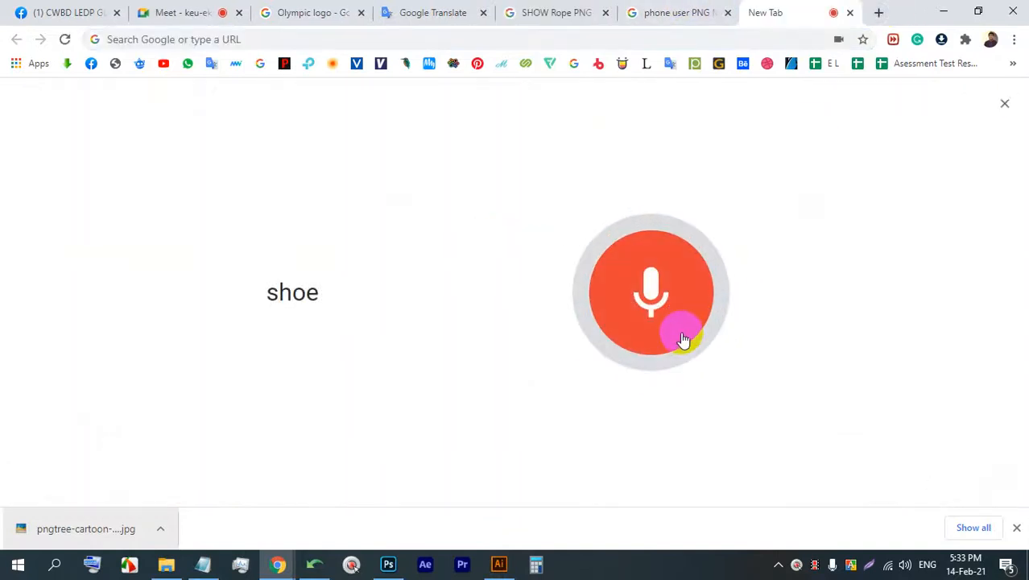
{"action": "left_click", "coordinate": [535, 11]}
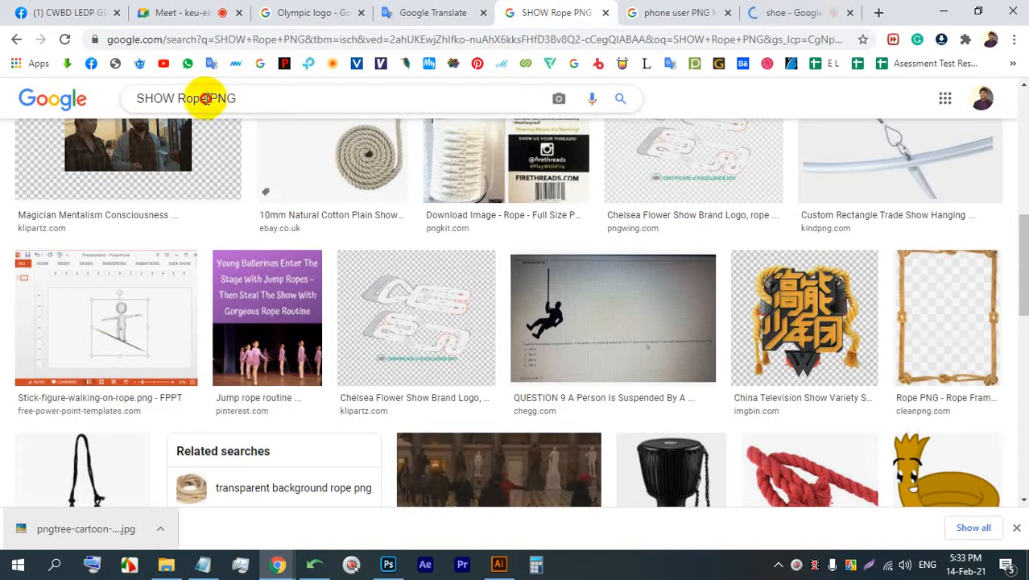
{"action": "key", "text": "ctrl+c"}
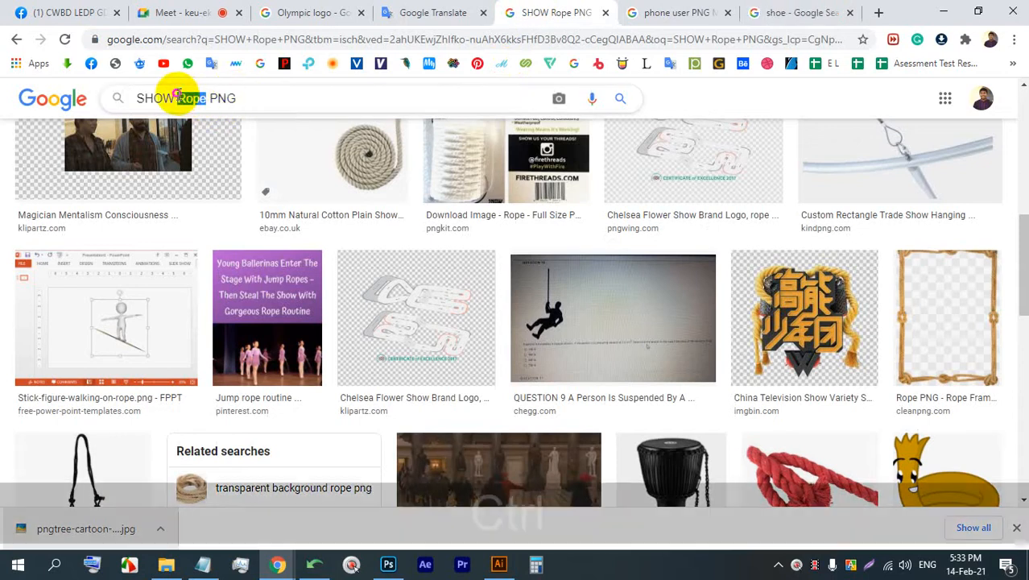
Show the image results for "shoe" and extend the query with the copied word to search for "shoe Rope"
{"action": "left_click", "coordinate": [801, 12]}
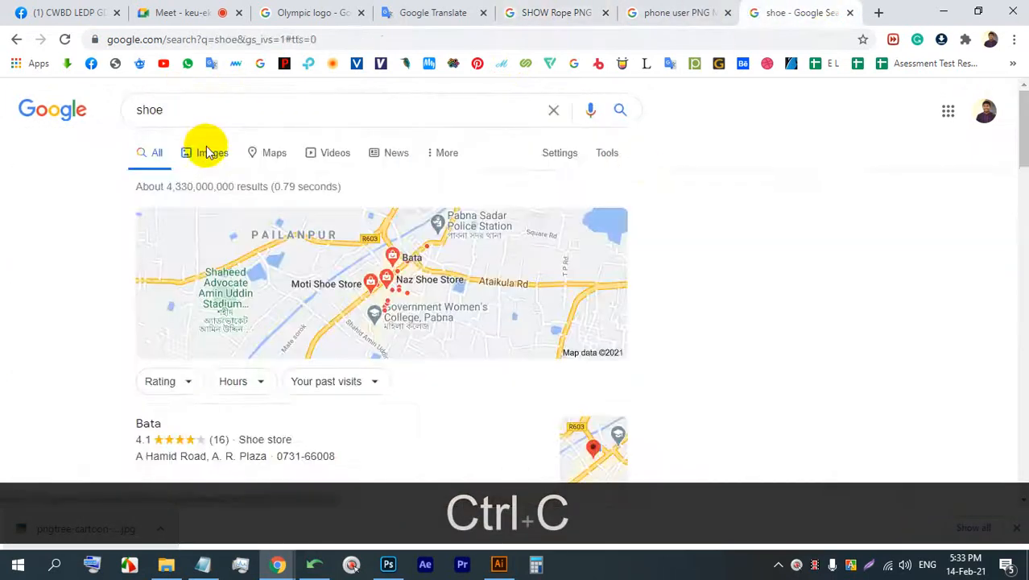
{"action": "left_click", "coordinate": [207, 153]}
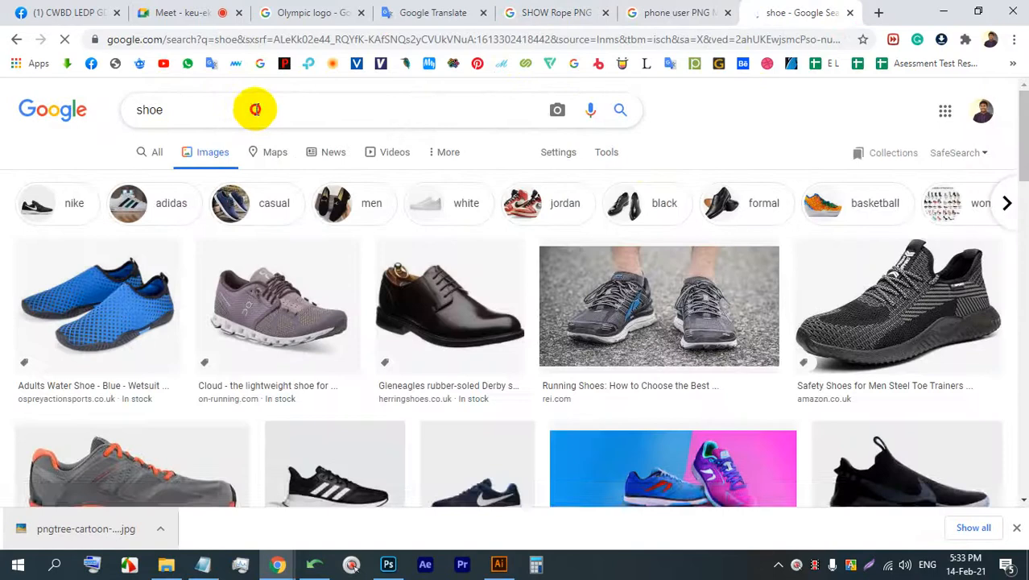
{"action": "left_click", "coordinate": [262, 109]}
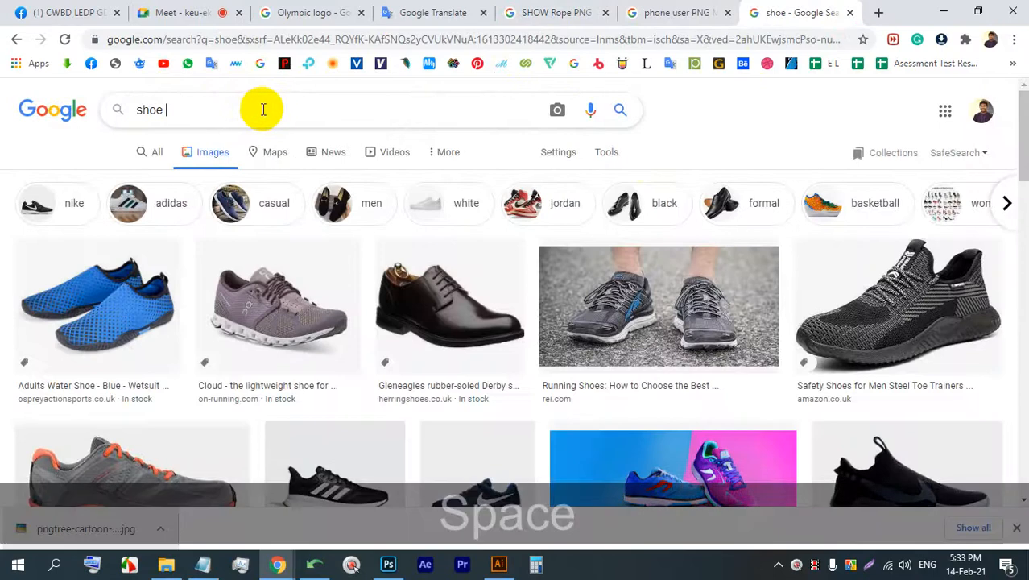
{"action": "key", "text": "ctrl+v"}
{"action": "key", "text": "Return"}
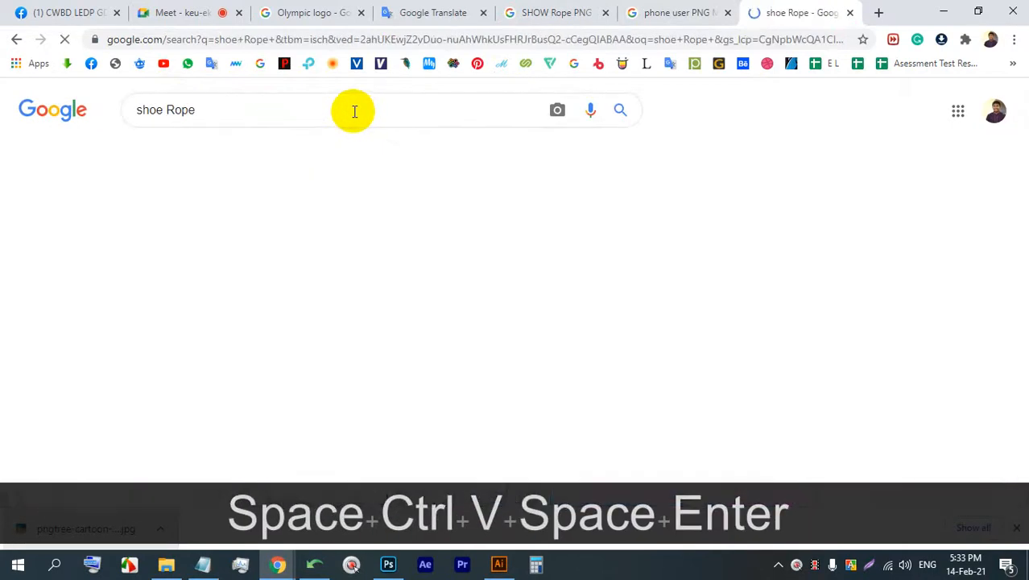
{"action": "left_click", "coordinate": [359, 111]}
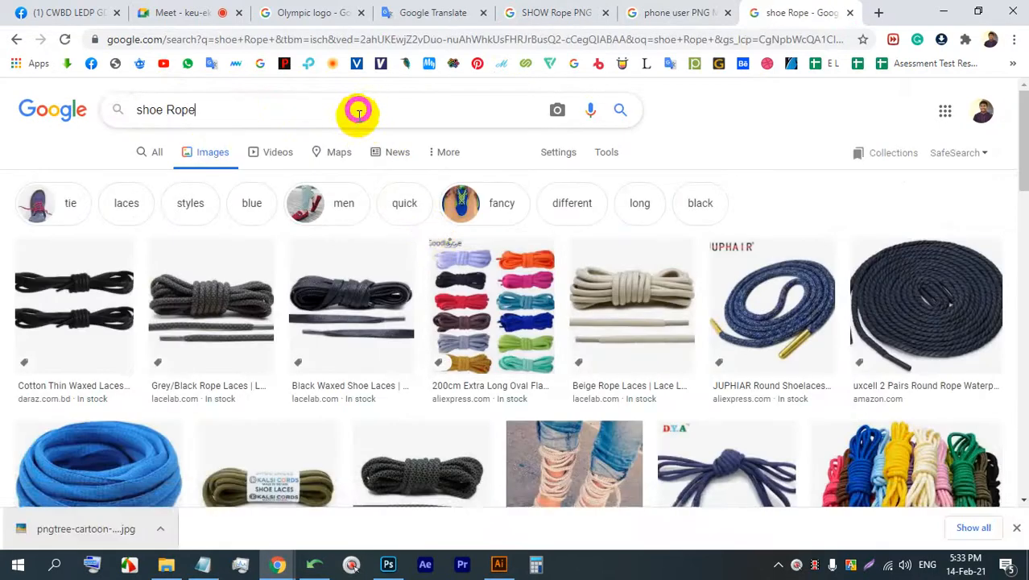
Refine the image search to "shoe Rope PNG"
{"action": "scroll", "coordinate": [477, 299], "scroll_direction": "down", "scroll_amount": 5}
{"action": "scroll", "coordinate": [257, 165], "scroll_direction": "up", "scroll_amount": 3}
{"action": "type", "text": "P"}
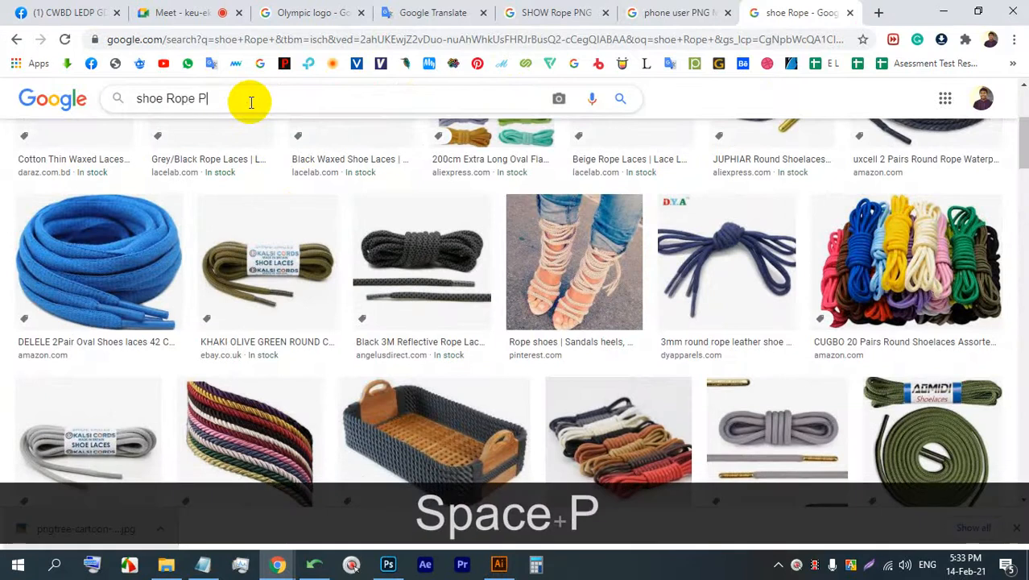
{"action": "type", "text": "NG"}
{"action": "key", "text": "Return"}
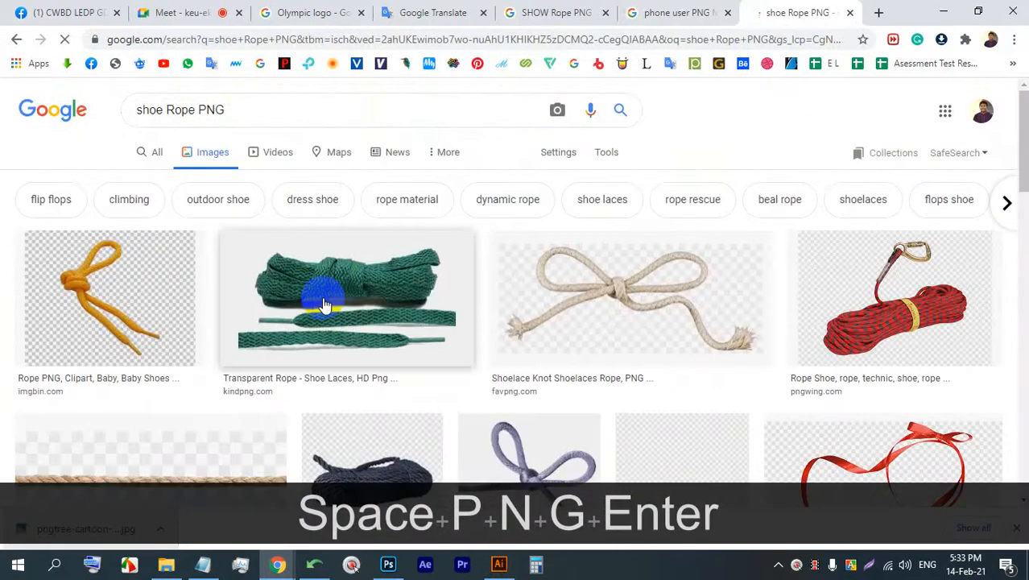
Look through the "shoe Rope PNG" image results for a suitable lace or rope picture
{"action": "scroll", "coordinate": [361, 291], "scroll_direction": "down", "scroll_amount": 4}
{"action": "scroll", "coordinate": [523, 310], "scroll_direction": "up", "scroll_amount": 4}
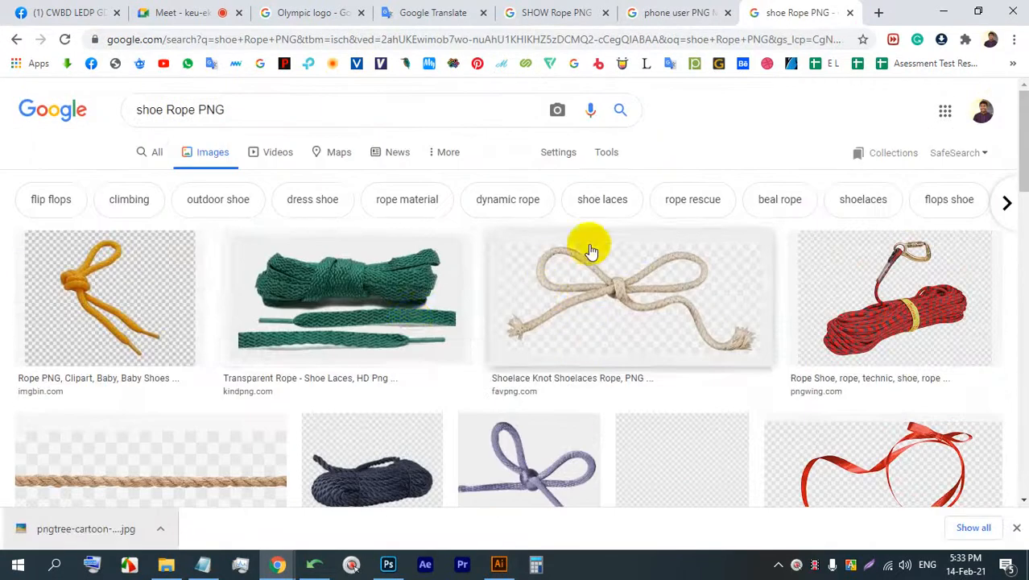
{"action": "scroll", "coordinate": [241, 250], "scroll_direction": "down", "scroll_amount": 1}
{"action": "scroll", "coordinate": [235, 266], "scroll_direction": "down", "scroll_amount": 3}
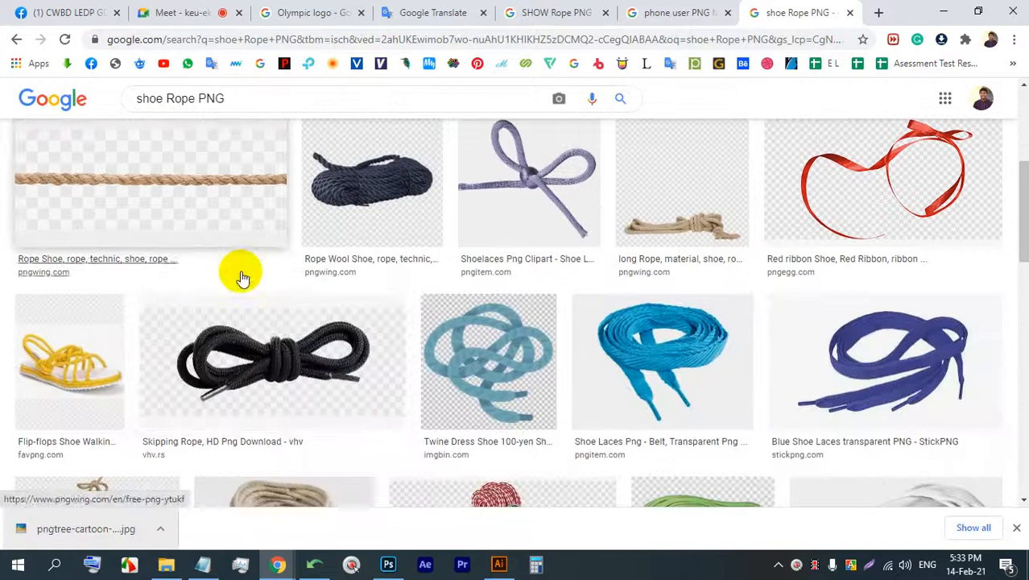
{"action": "scroll", "coordinate": [362, 314], "scroll_direction": "down", "scroll_amount": 3}
{"action": "scroll", "coordinate": [668, 350], "scroll_direction": "down", "scroll_amount": 3}
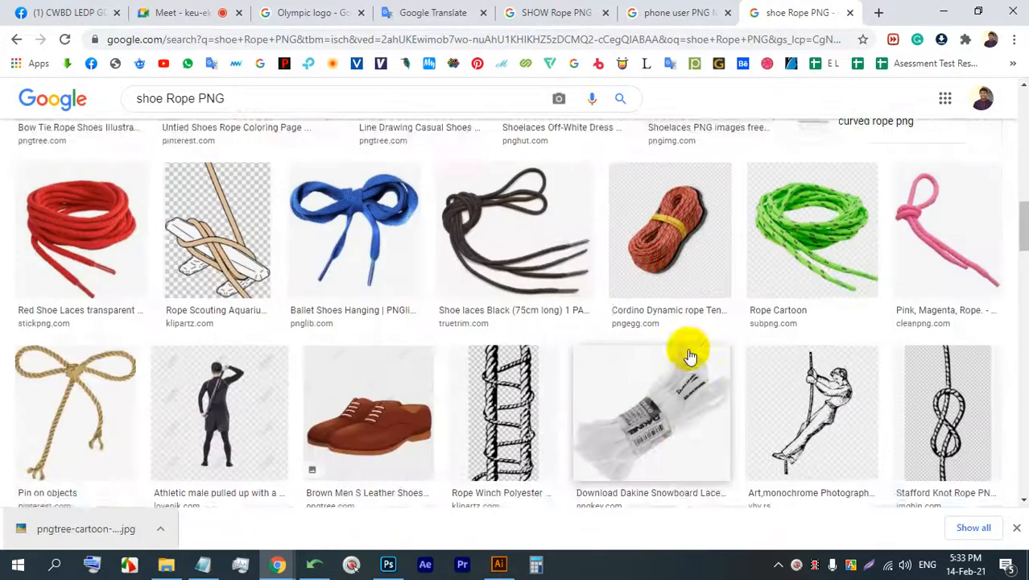
{"action": "scroll", "coordinate": [684, 355], "scroll_direction": "down", "scroll_amount": 5}
{"action": "scroll", "coordinate": [683, 352], "scroll_direction": "up", "scroll_amount": 3}
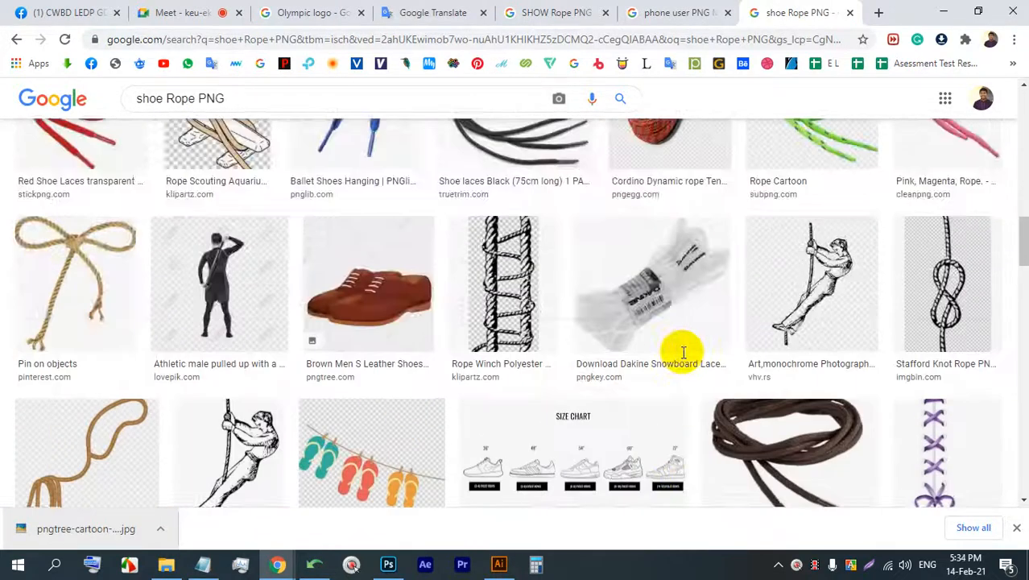
{"action": "scroll", "coordinate": [683, 352], "scroll_direction": "down", "scroll_amount": 6}
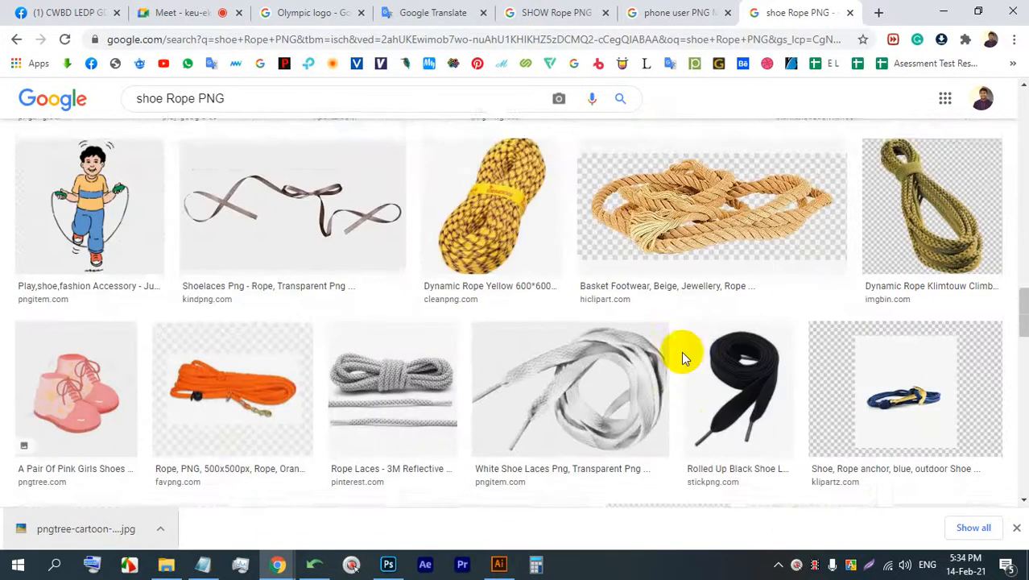
{"action": "scroll", "coordinate": [681, 351], "scroll_direction": "down", "scroll_amount": 5}
{"action": "scroll", "coordinate": [684, 357], "scroll_direction": "down", "scroll_amount": 3}
{"action": "scroll", "coordinate": [639, 352], "scroll_direction": "up", "scroll_amount": 2}
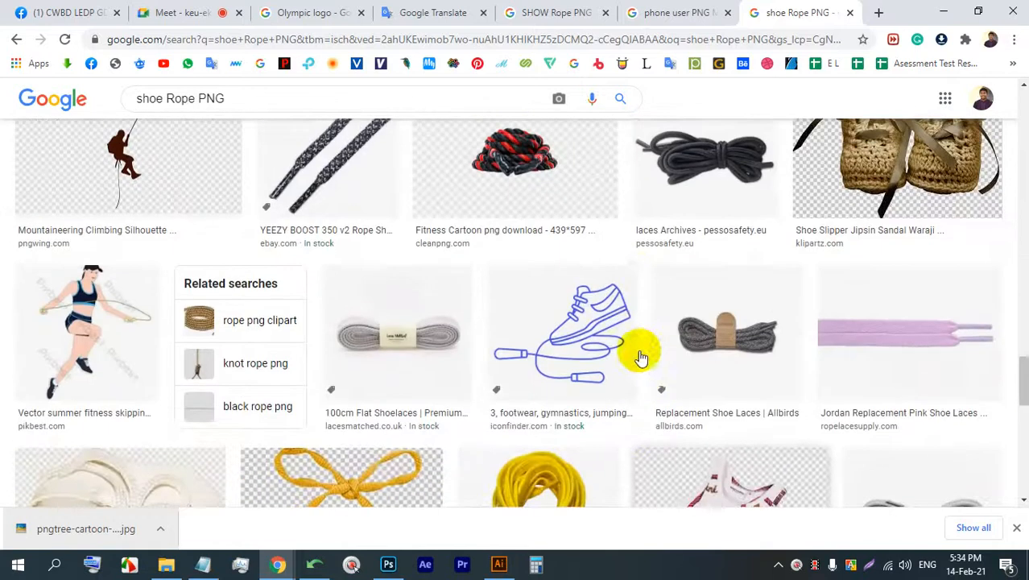
{"action": "scroll", "coordinate": [561, 358], "scroll_direction": "down", "scroll_amount": 10}
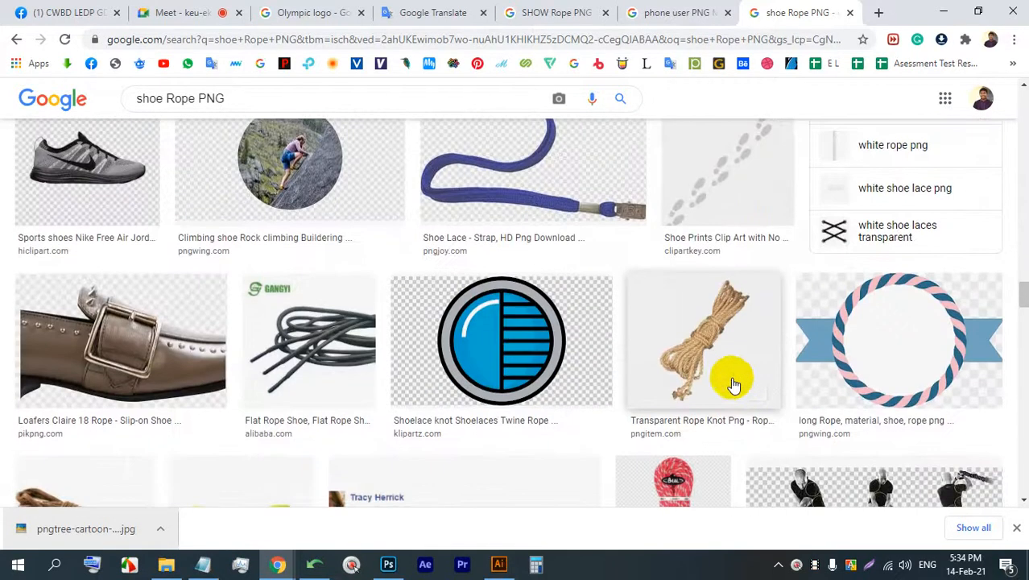
{"action": "scroll", "coordinate": [741, 384], "scroll_direction": "down", "scroll_amount": 7}
{"action": "left_click_drag", "start_coordinate": [1024, 326], "coordinate": [1015, 219]}
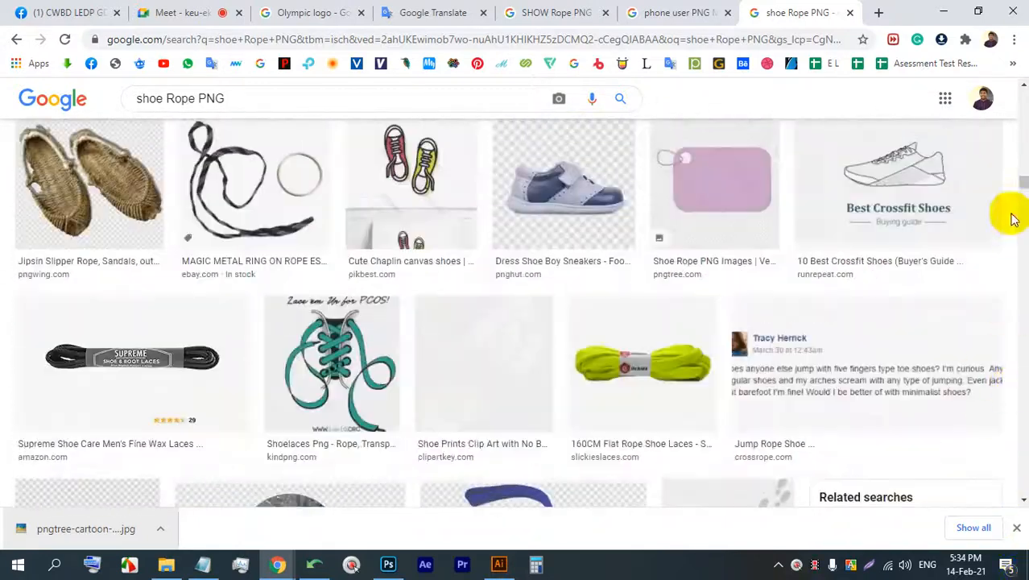
{"action": "left_click_drag", "start_coordinate": [1023, 184], "coordinate": [1018, 100]}
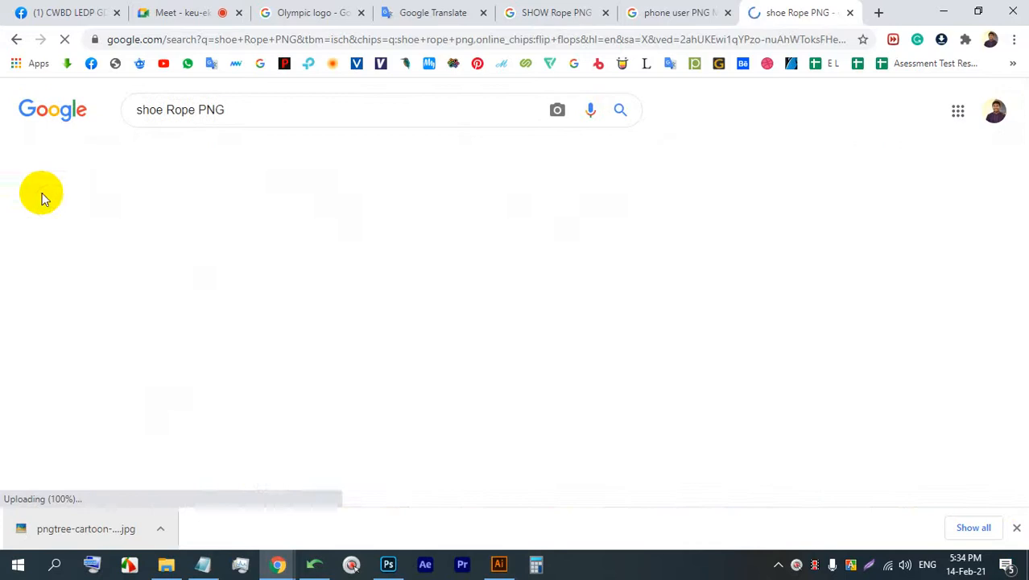
{"action": "scroll", "coordinate": [329, 269], "scroll_direction": "down", "scroll_amount": 4}
{"action": "scroll", "coordinate": [131, 189], "scroll_direction": "up", "scroll_amount": 4}
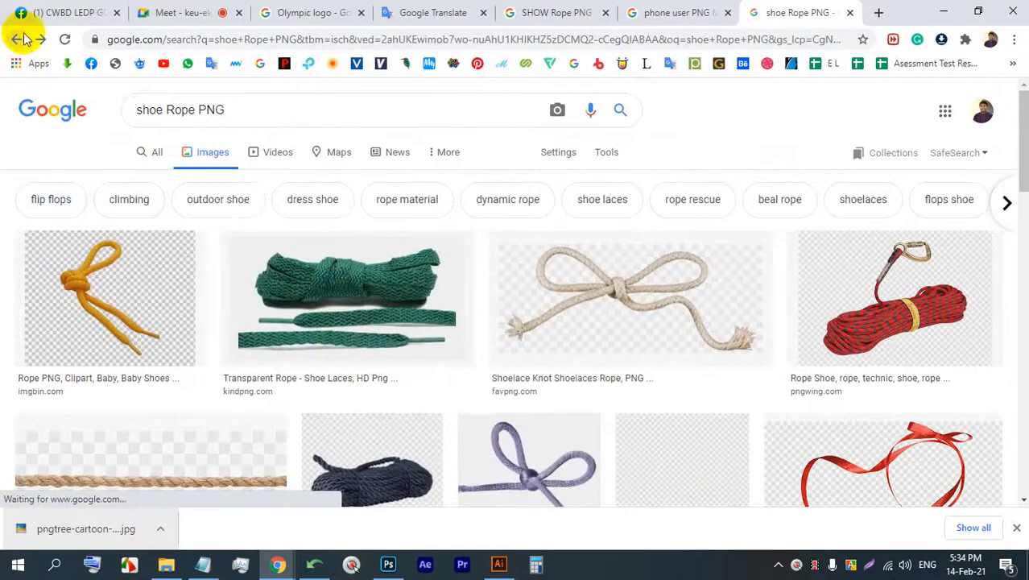
{"action": "scroll", "coordinate": [408, 276], "scroll_direction": "down", "scroll_amount": 2}
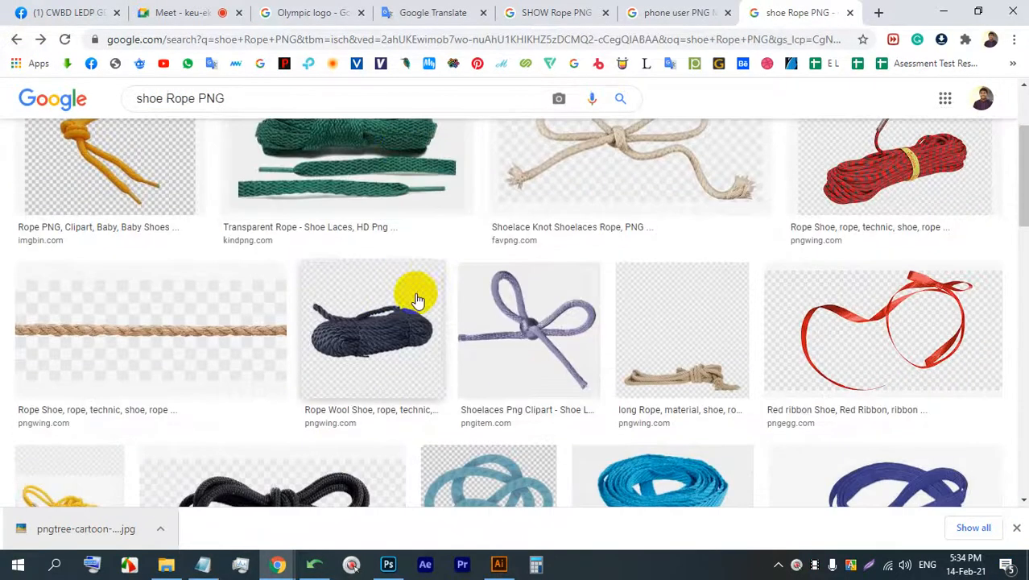
Preview the purple tied-shoelace image from pngitem.com and follow its related search "transparent shoelace png"
{"action": "left_click", "coordinate": [520, 348]}
{"action": "scroll", "coordinate": [765, 357], "scroll_direction": "down", "scroll_amount": 8}
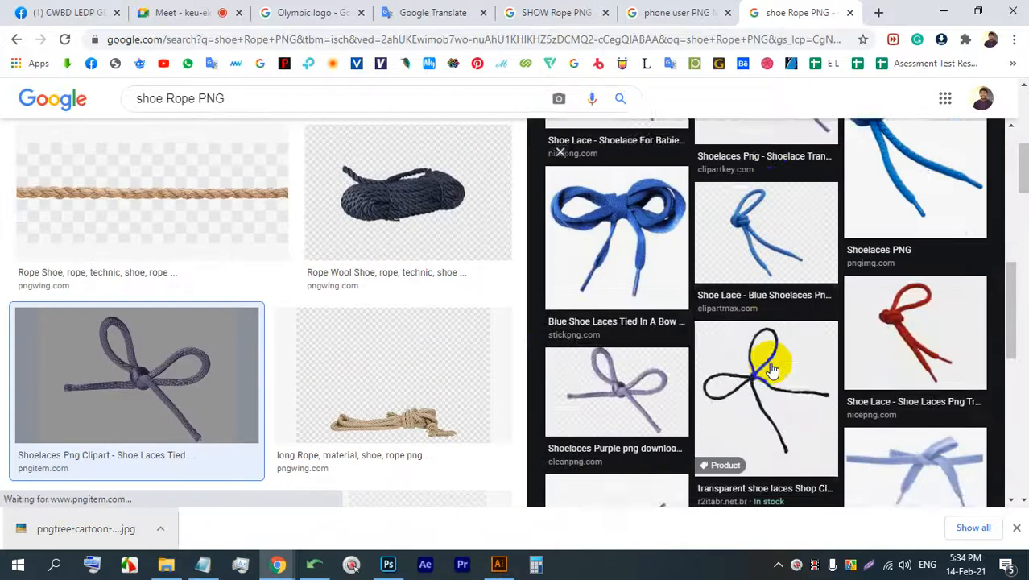
{"action": "scroll", "coordinate": [771, 368], "scroll_direction": "down", "scroll_amount": 6}
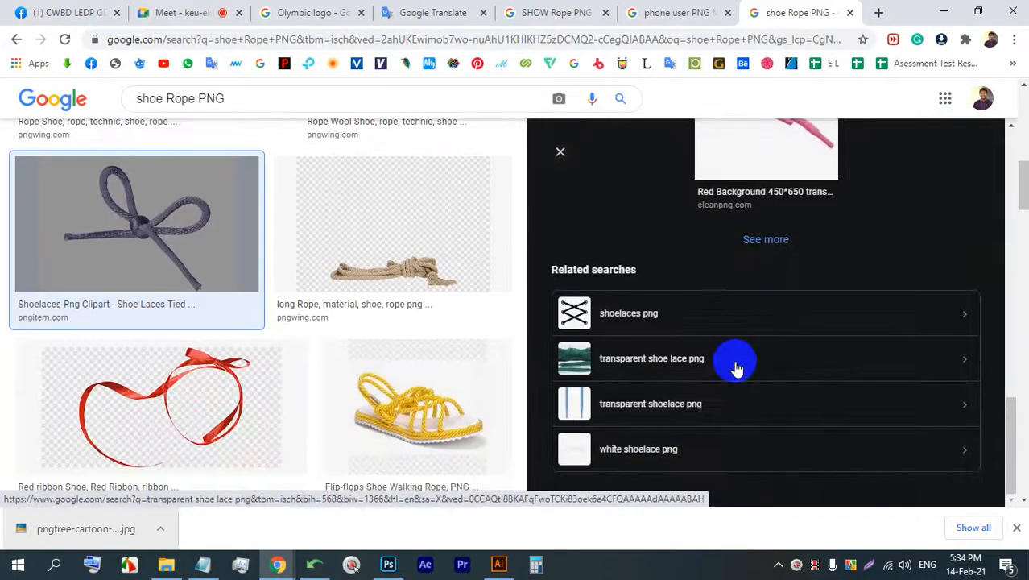
{"action": "left_click", "coordinate": [694, 409]}
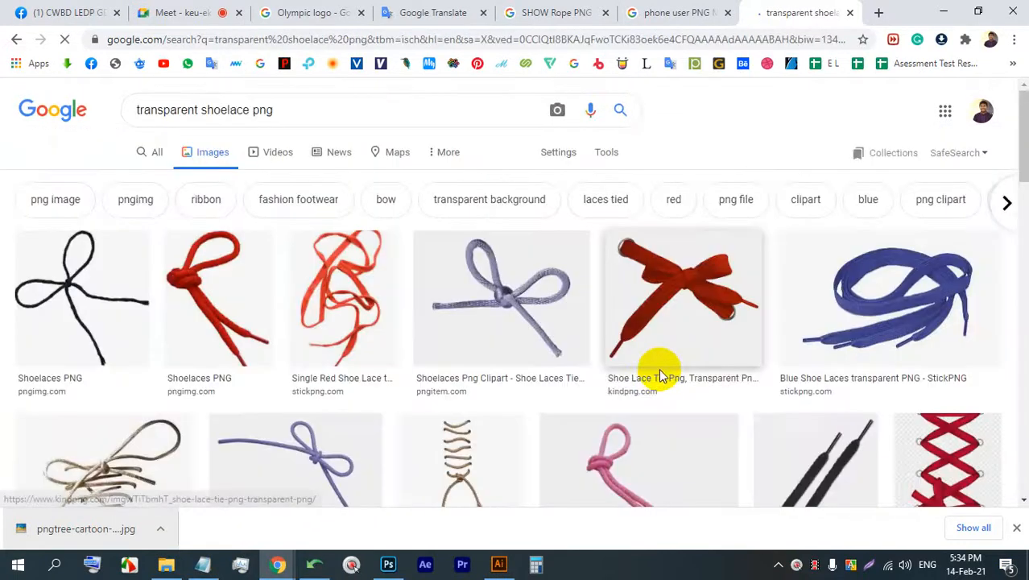
Examine the "transparent shoelace png" image results for a straight or cleanly cut-out lace
{"action": "scroll", "coordinate": [689, 338], "scroll_direction": "down", "scroll_amount": 4}
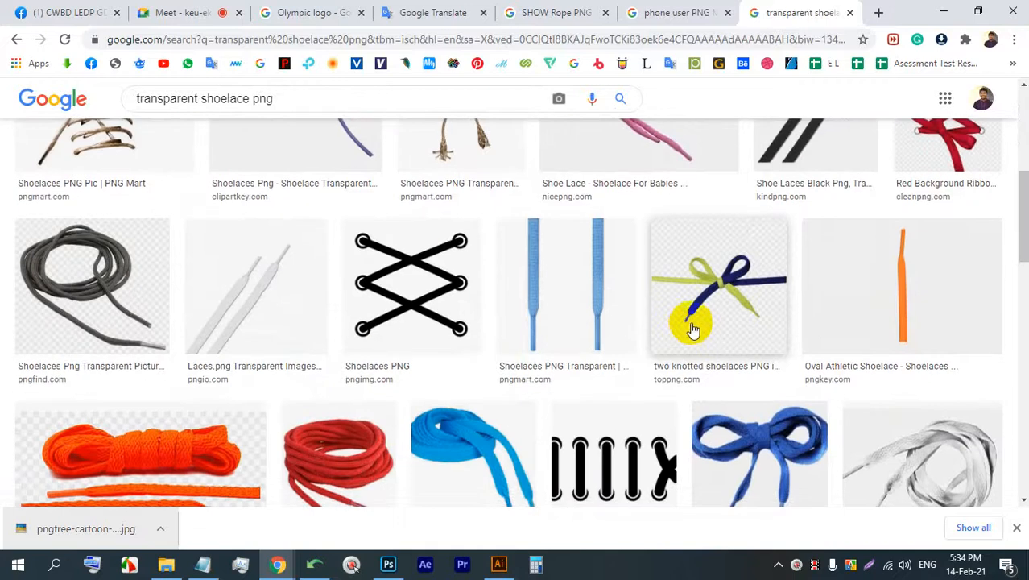
{"action": "scroll", "coordinate": [539, 306], "scroll_direction": "down", "scroll_amount": 8}
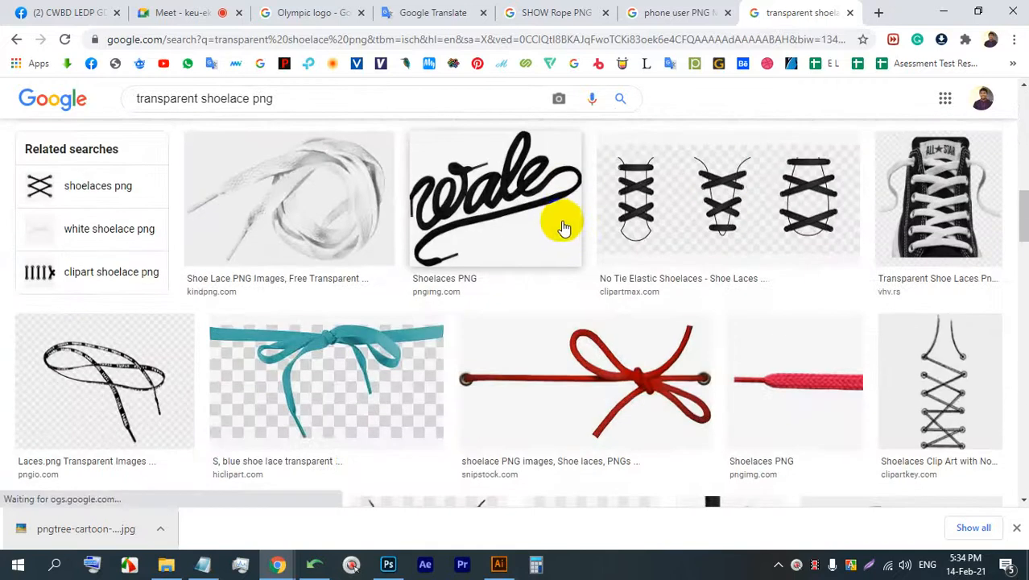
{"action": "scroll", "coordinate": [567, 234], "scroll_direction": "down", "scroll_amount": 3}
{"action": "scroll", "coordinate": [570, 228], "scroll_direction": "down", "scroll_amount": 7}
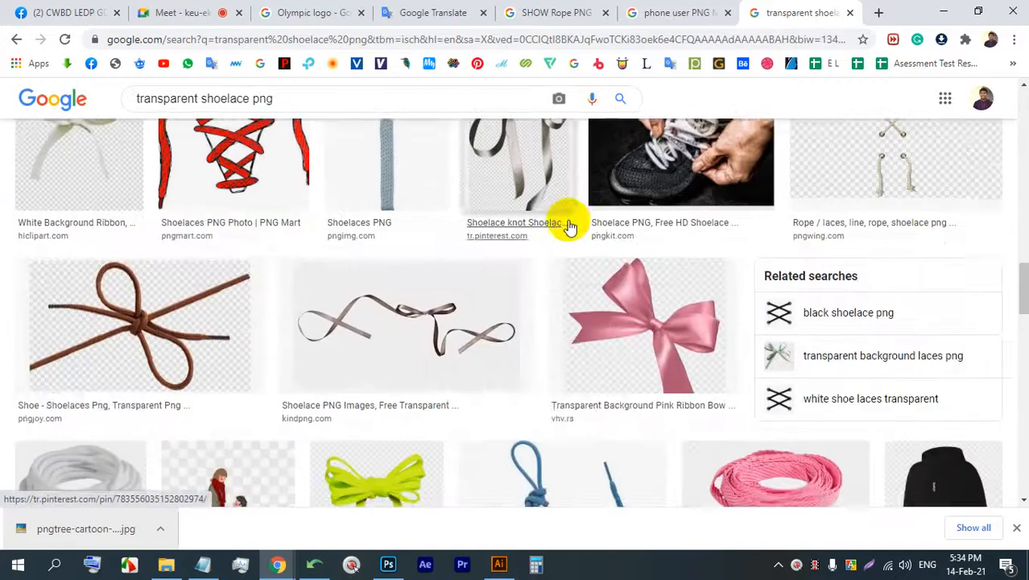
{"action": "scroll", "coordinate": [562, 228], "scroll_direction": "down", "scroll_amount": 3}
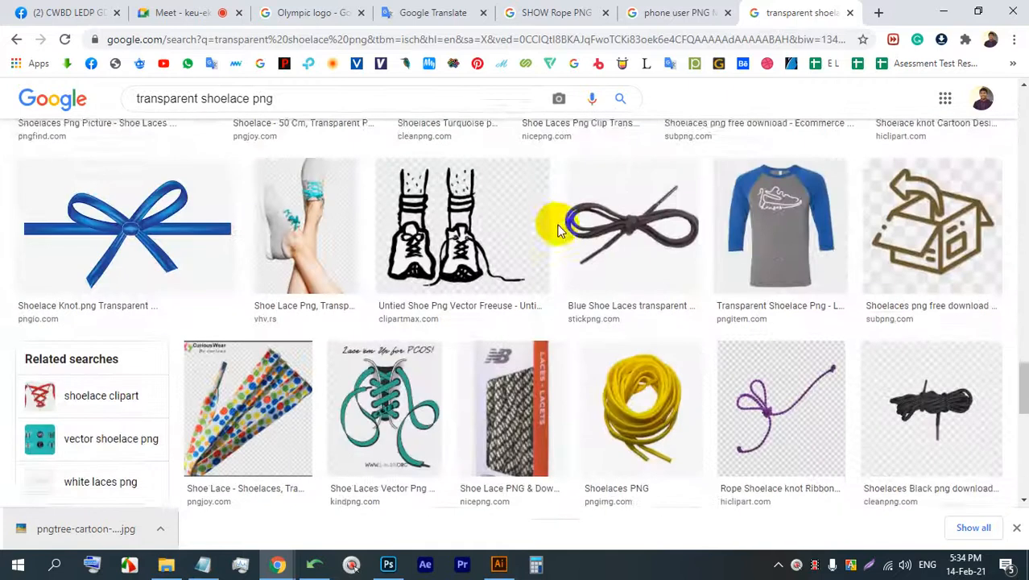
{"action": "scroll", "coordinate": [562, 243], "scroll_direction": "down", "scroll_amount": 6}
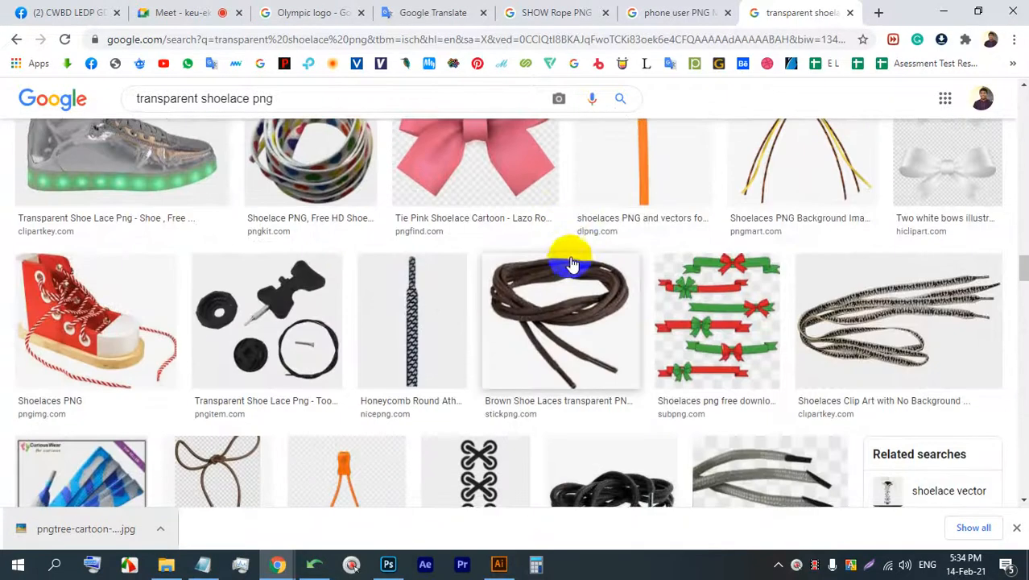
{"action": "scroll", "coordinate": [571, 265], "scroll_direction": "down", "scroll_amount": 5}
{"action": "scroll", "coordinate": [483, 256], "scroll_direction": "up", "scroll_amount": 3}
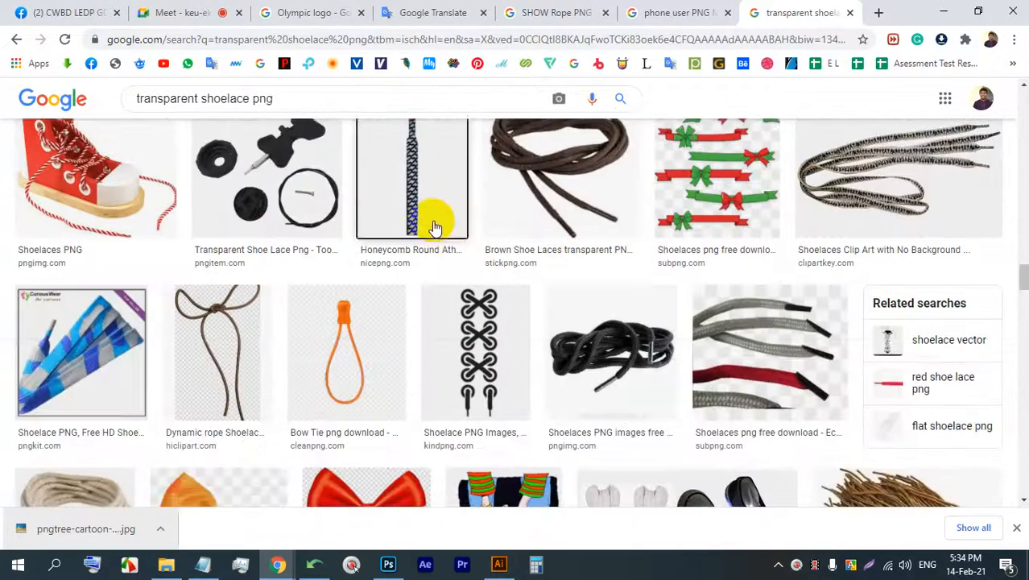
Preview the Honeycomb Round Athletic Shoelace image, look over its related images and close the preview
{"action": "left_click", "coordinate": [434, 228]}
{"action": "scroll", "coordinate": [822, 351], "scroll_direction": "down", "scroll_amount": 3}
{"action": "scroll", "coordinate": [830, 360], "scroll_direction": "down", "scroll_amount": 2}
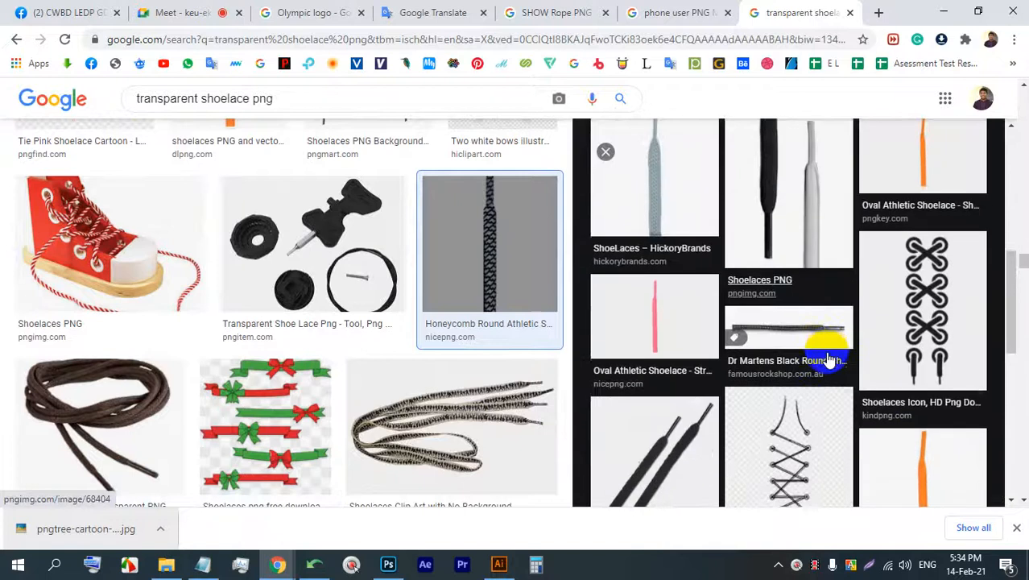
{"action": "scroll", "coordinate": [829, 360], "scroll_direction": "up", "scroll_amount": 3}
{"action": "scroll", "coordinate": [830, 360], "scroll_direction": "down", "scroll_amount": 10}
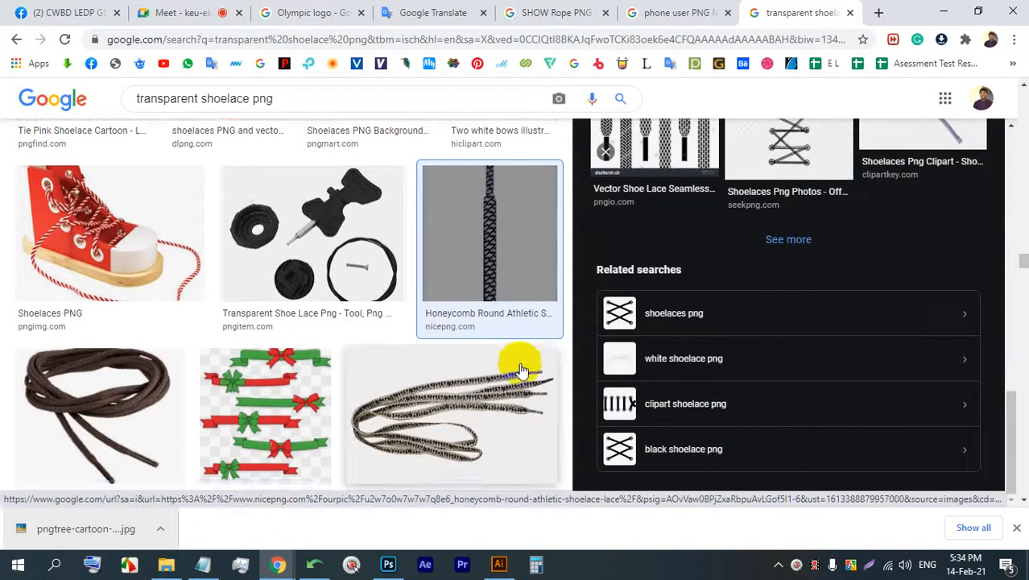
{"action": "scroll", "coordinate": [520, 371], "scroll_direction": "down", "scroll_amount": 6}
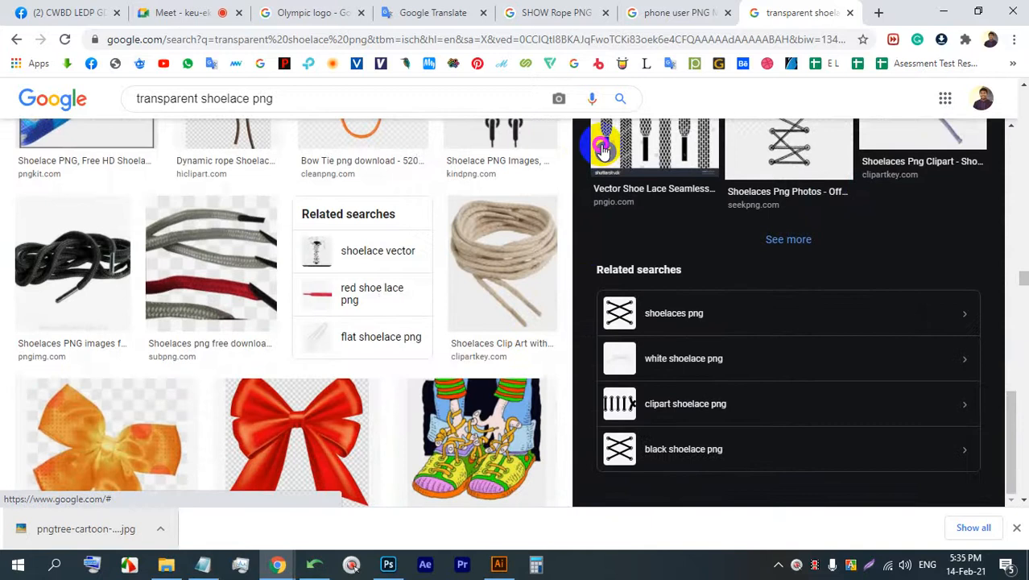
{"action": "left_click", "coordinate": [602, 149]}
Examine the further "transparent shoelace png" results, then return to the rows near the beginning
{"action": "scroll", "coordinate": [710, 308], "scroll_direction": "down", "scroll_amount": 6}
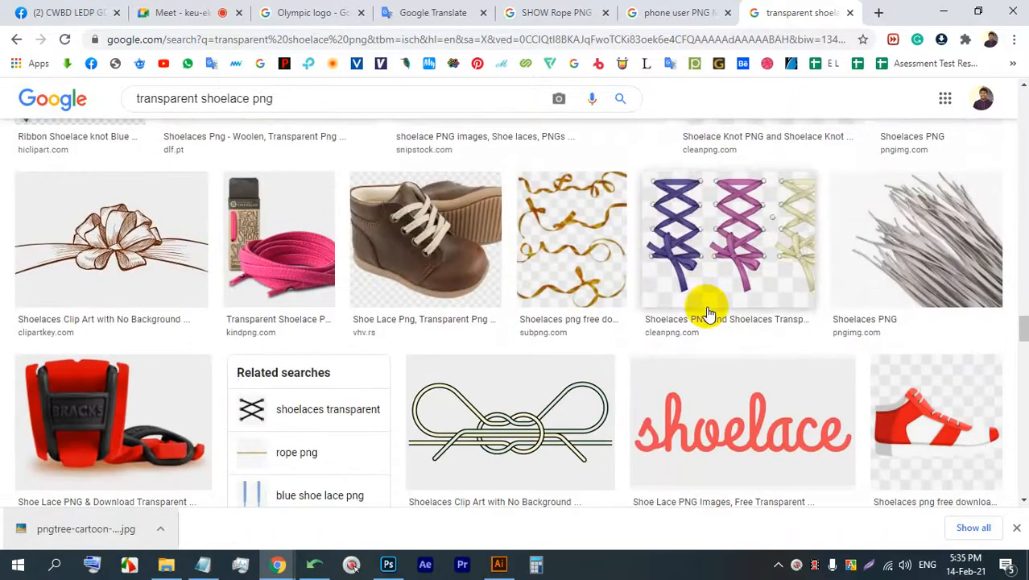
{"action": "scroll", "coordinate": [708, 313], "scroll_direction": "down", "scroll_amount": 10}
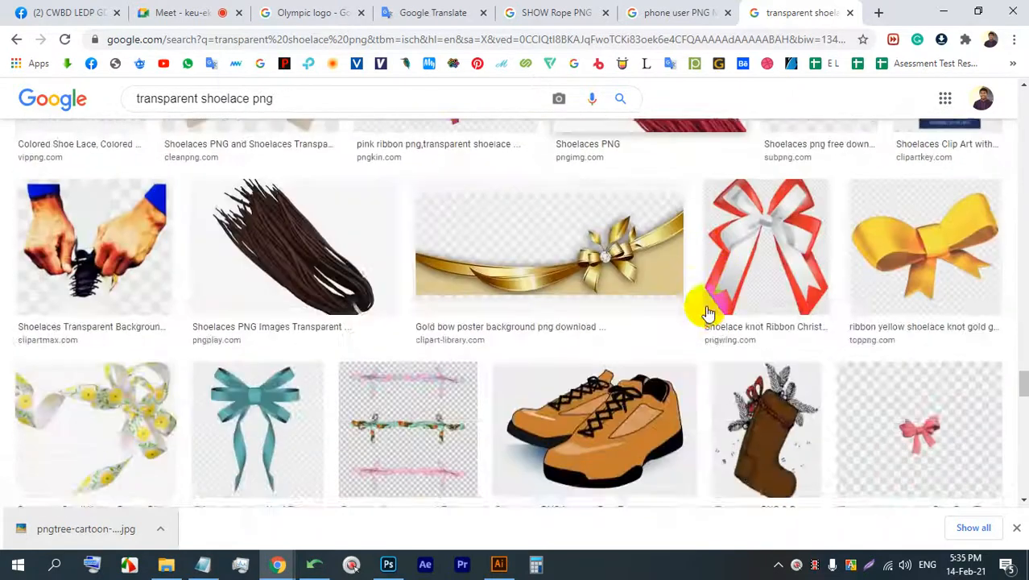
{"action": "scroll", "coordinate": [707, 312], "scroll_direction": "down", "scroll_amount": 10}
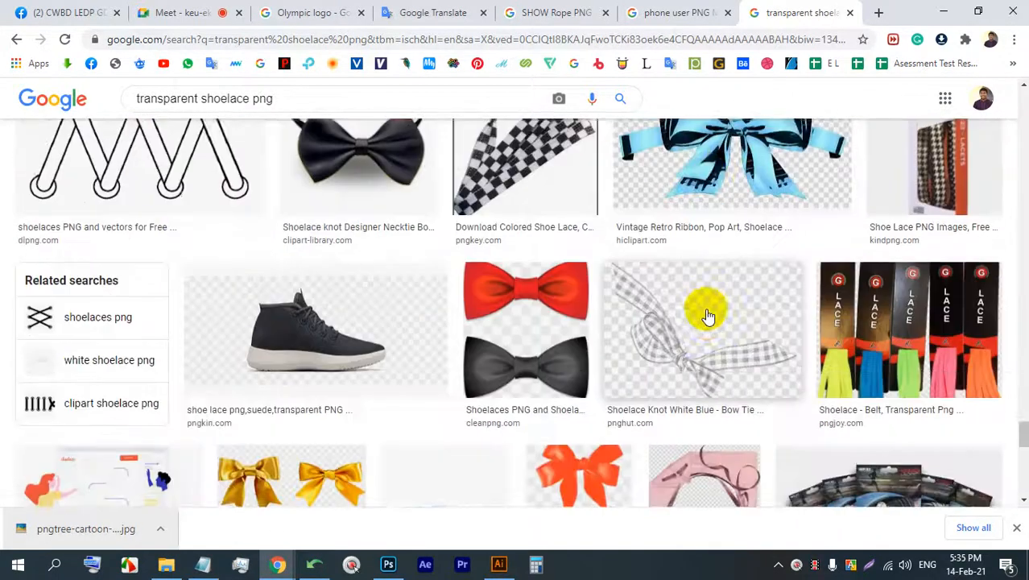
{"action": "scroll", "coordinate": [708, 316], "scroll_direction": "down", "scroll_amount": 10}
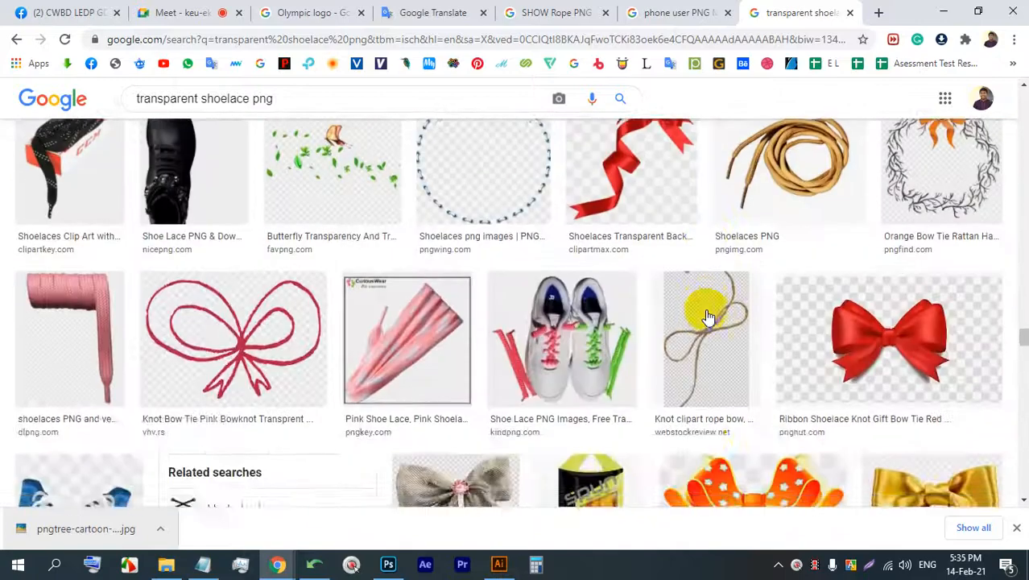
{"action": "scroll", "coordinate": [707, 317], "scroll_direction": "down", "scroll_amount": 10}
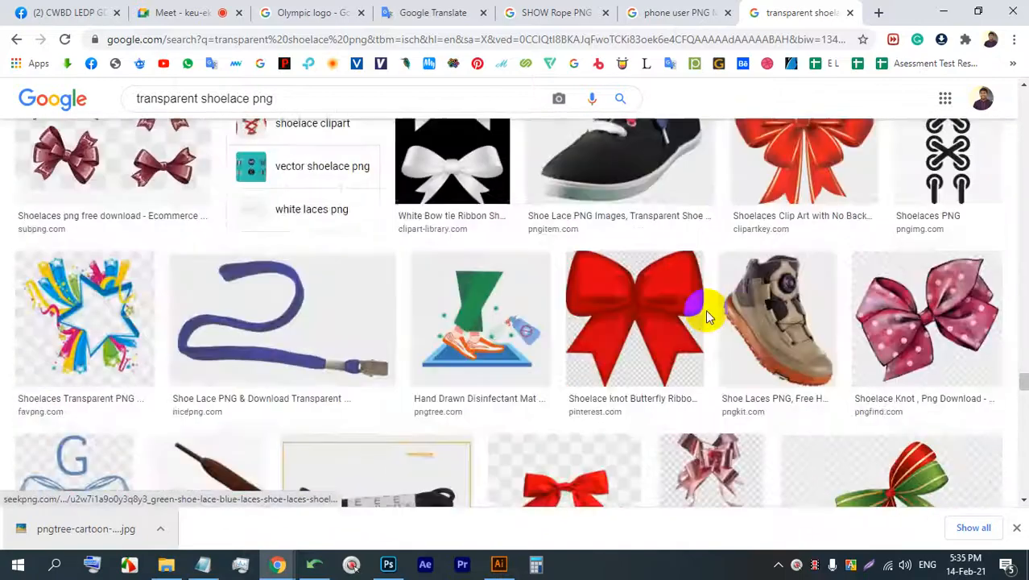
{"action": "scroll", "coordinate": [706, 317], "scroll_direction": "down", "scroll_amount": 10}
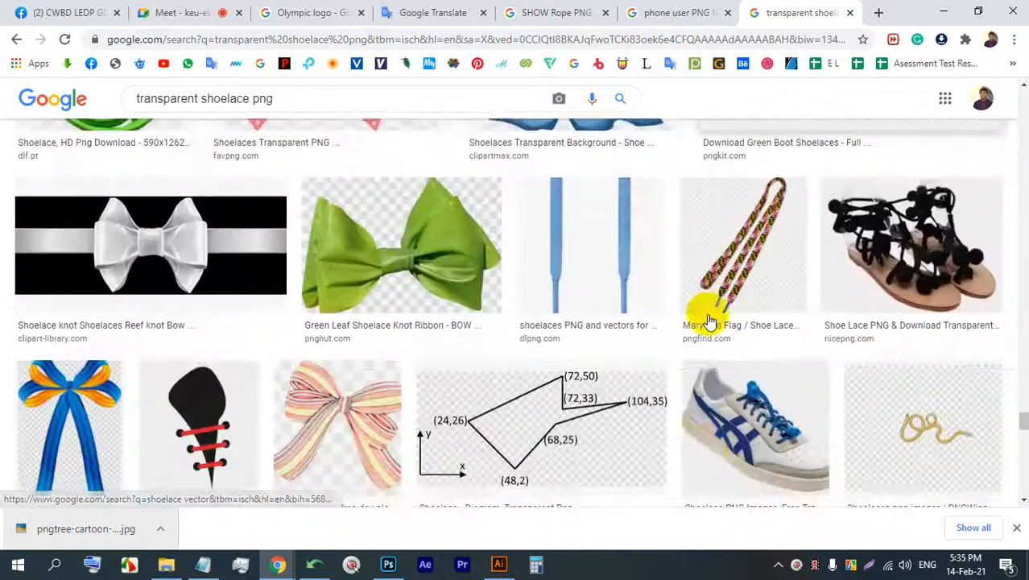
{"action": "scroll", "coordinate": [707, 319], "scroll_direction": "down", "scroll_amount": 2}
{"action": "scroll", "coordinate": [711, 322], "scroll_direction": "up", "scroll_amount": 5}
{"action": "scroll", "coordinate": [510, 280], "scroll_direction": "up", "scroll_amount": 3}
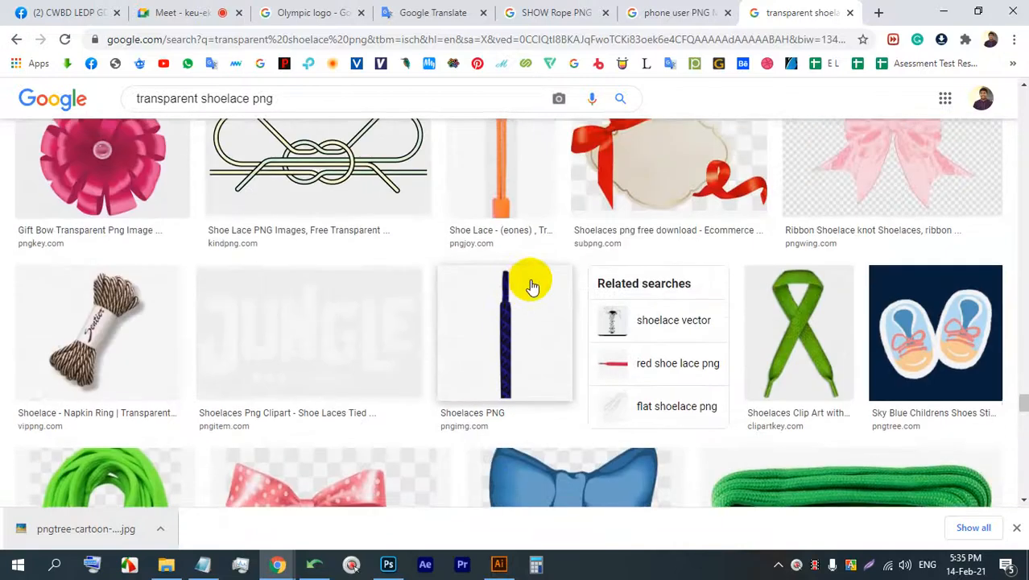
{"action": "scroll", "coordinate": [531, 286], "scroll_direction": "up", "scroll_amount": 5}
{"action": "left_click_drag", "start_coordinate": [1023, 378], "coordinate": [1013, 126]}
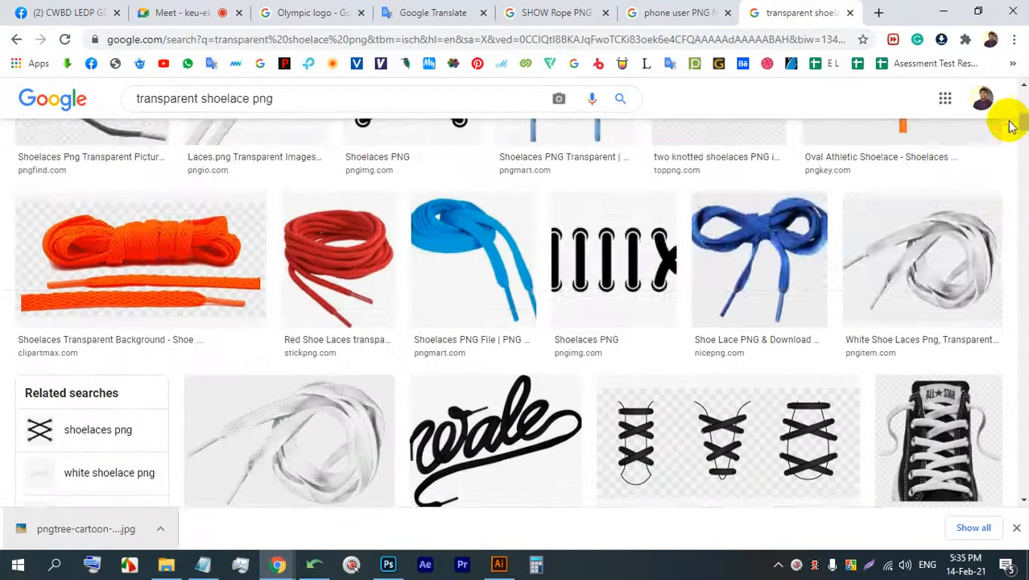
Preview the orange shoelaces image from clipartmax.com and open the related straight orange HickoryBrands shoelace image
{"action": "left_click", "coordinate": [172, 234]}
{"action": "scroll", "coordinate": [698, 213], "scroll_direction": "down", "scroll_amount": 1}
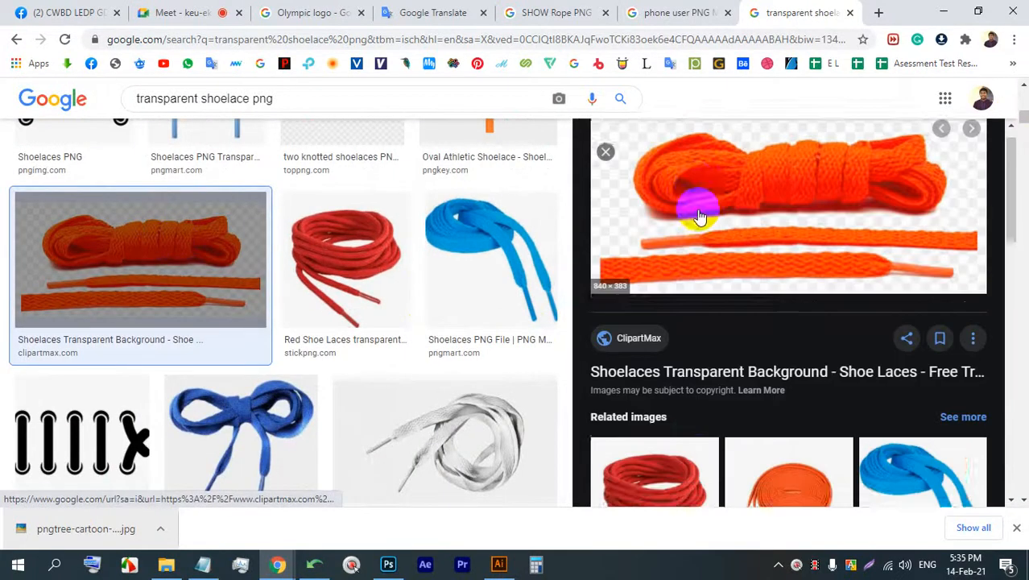
{"action": "scroll", "coordinate": [697, 211], "scroll_direction": "down", "scroll_amount": 4}
{"action": "left_click", "coordinate": [781, 341]}
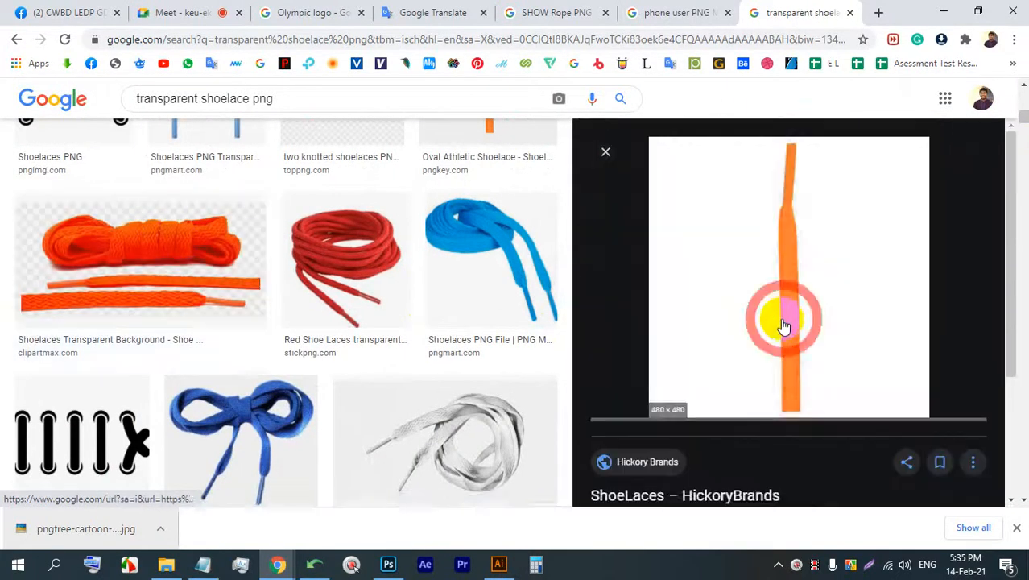
Save the previewed straight orange HickoryBrands shoelace image to the computer under its default file name
{"action": "right_click", "coordinate": [749, 268]}
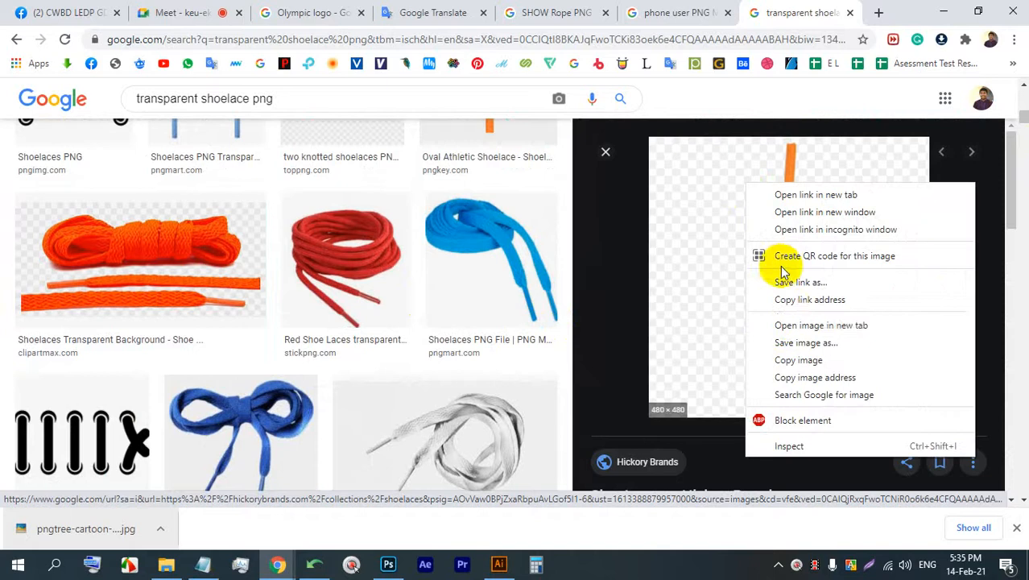
{"action": "left_click", "coordinate": [779, 340]}
{"action": "key", "text": "Return"}
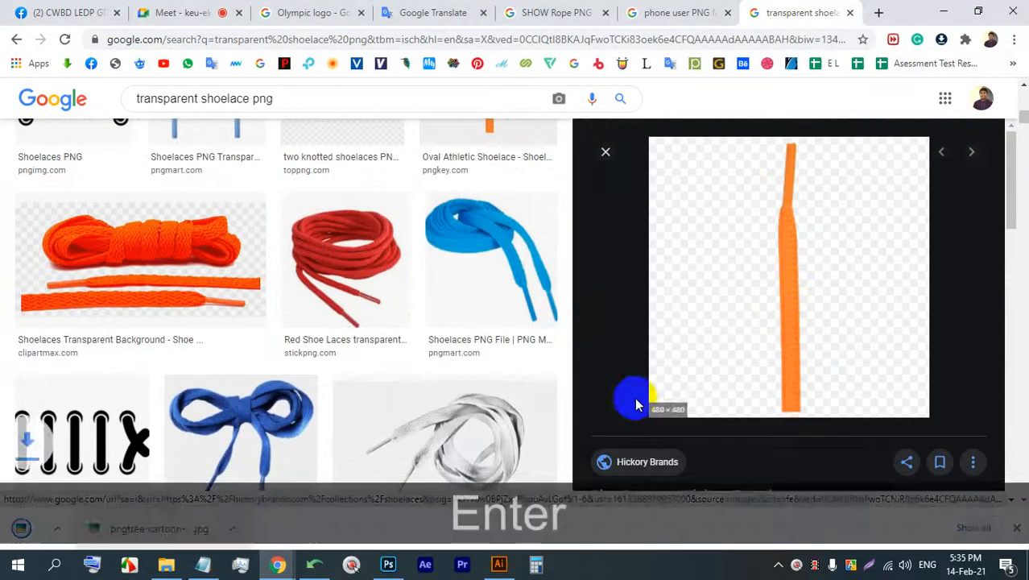
Place the downloaded orange shoelace file into the open Untitled-1 document in Photoshop and commit the placement
{"action": "left_click_drag", "start_coordinate": [84, 528], "coordinate": [414, 514]}
{"action": "left_click_drag", "start_coordinate": [500, 562], "coordinate": [454, 407]}
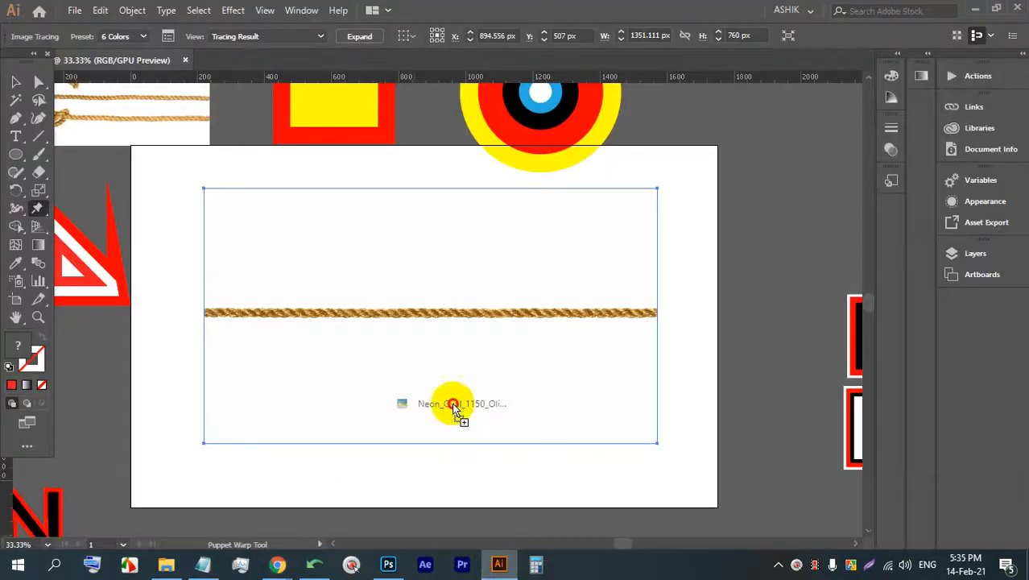
{"action": "left_click_drag", "start_coordinate": [369, 550], "coordinate": [391, 237]}
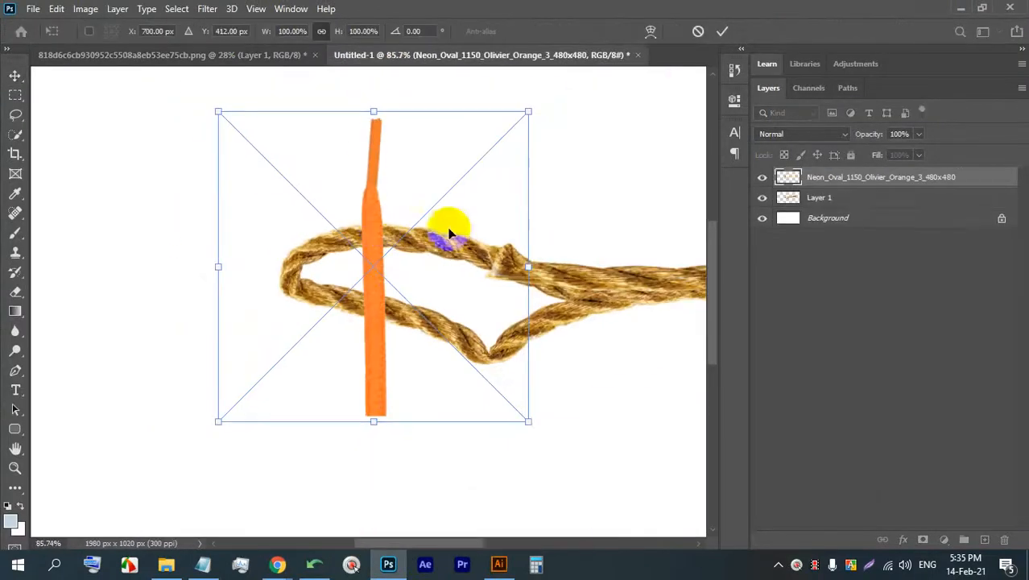
{"action": "left_click", "coordinate": [721, 33]}
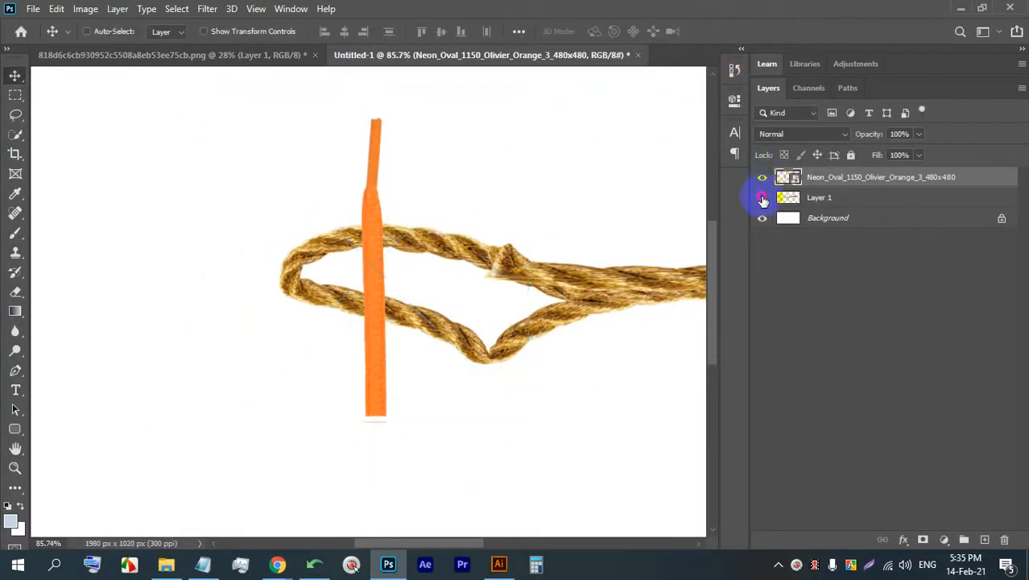
Hide the rope on Layer 1 and rotate the orange lace to horizontal with its thin tip pointing left
{"action": "left_click", "coordinate": [763, 199]}
{"action": "scroll", "coordinate": [425, 266], "scroll_direction": "down", "scroll_amount": 3}
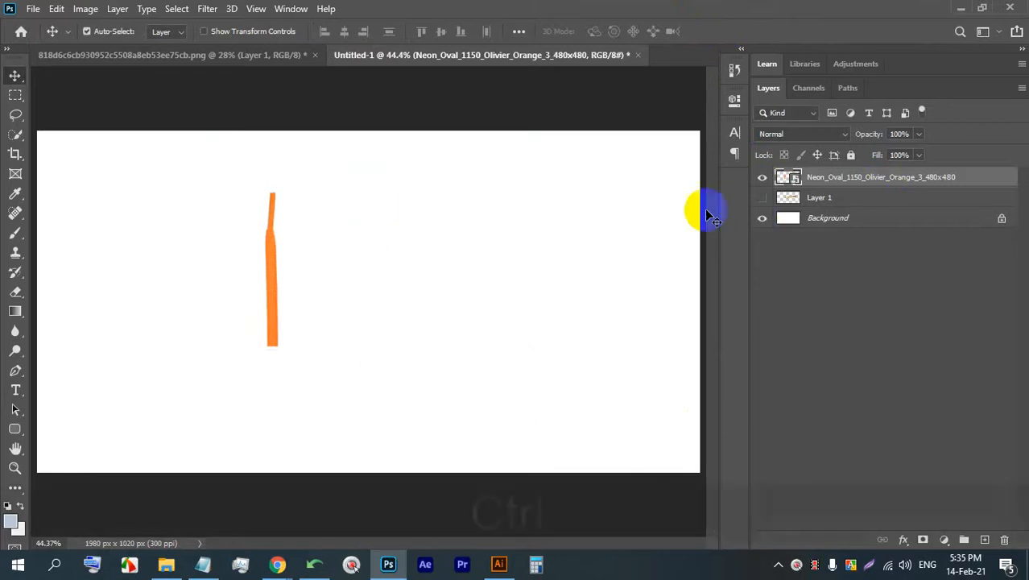
{"action": "key", "text": "ctrl+t"}
{"action": "left_click_drag", "start_coordinate": [373, 183], "coordinate": [204, 197]}
{"action": "left_click", "coordinate": [723, 32]}
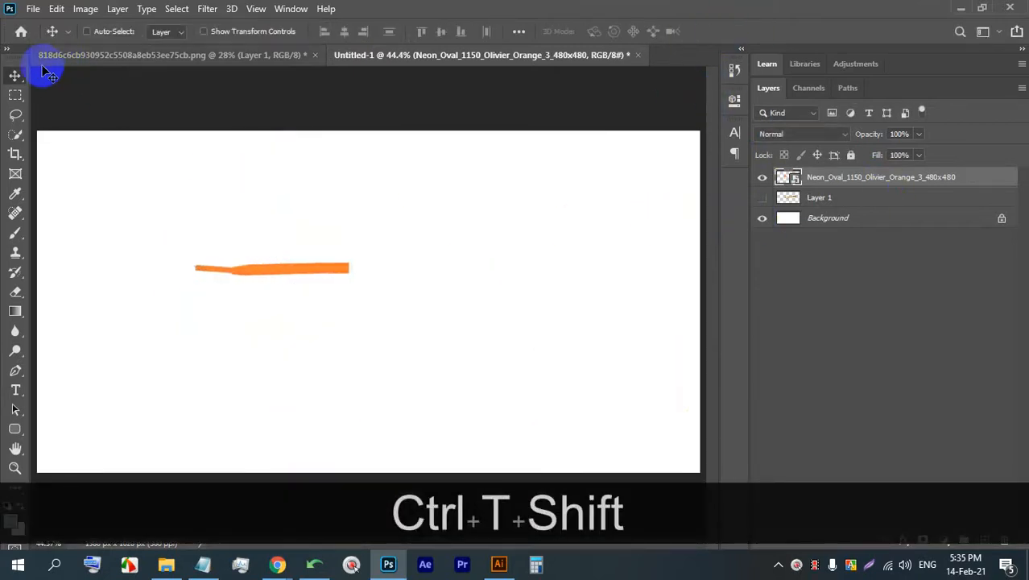
Rasterize the placed orange lace layer
{"action": "key", "text": "space"}
{"action": "left_click_drag", "start_coordinate": [338, 250], "coordinate": [226, 279]}
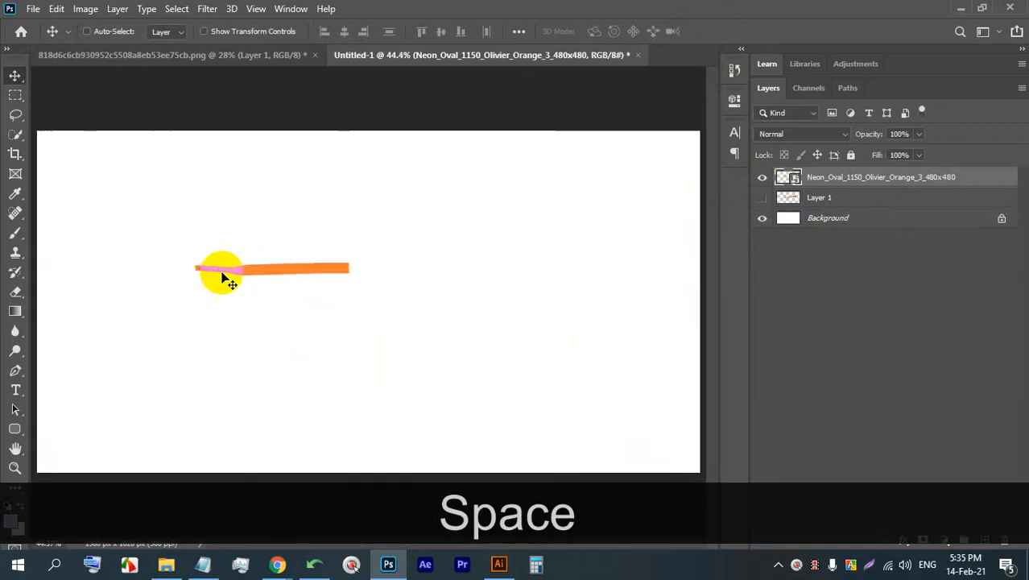
{"action": "right_click", "coordinate": [846, 182]}
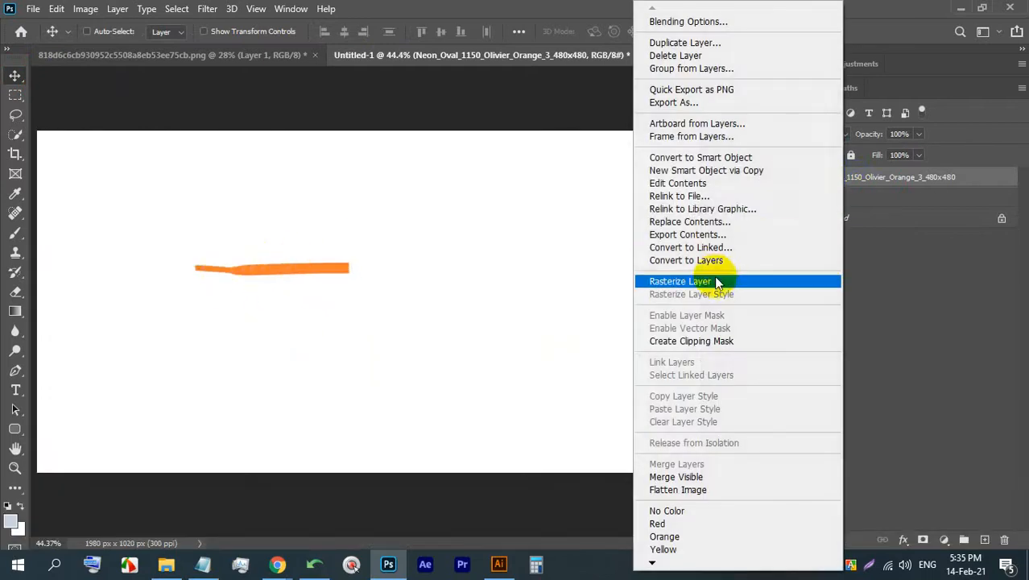
{"action": "left_click", "coordinate": [716, 281]}
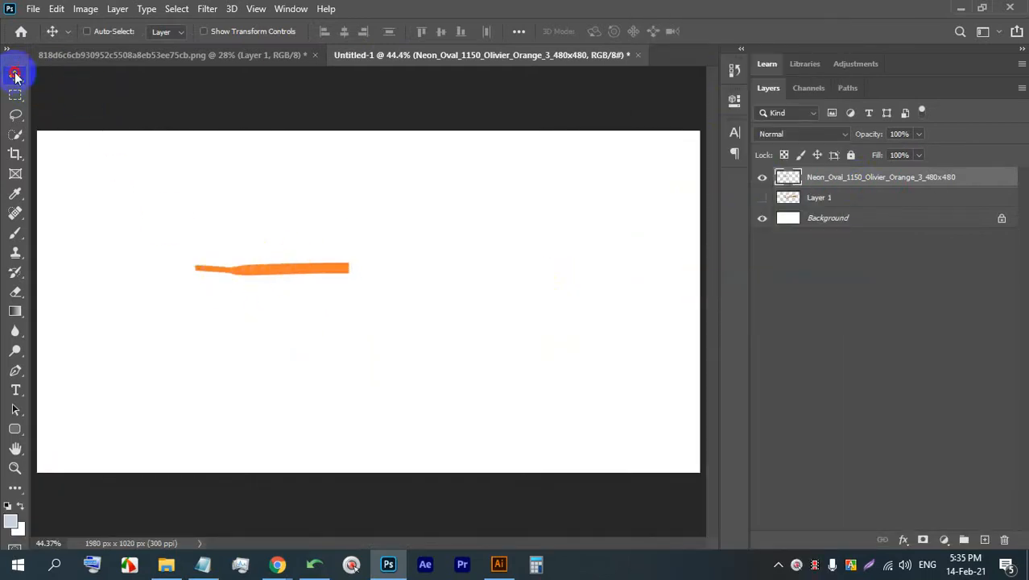
Move the orange lace closer to the canvas's left edge to leave room for extending it
{"action": "key", "text": "space"}
{"action": "scroll", "coordinate": [179, 245], "scroll_direction": "up", "scroll_amount": 4}
{"action": "key", "text": "space"}
{"action": "left_click_drag", "start_coordinate": [169, 253], "coordinate": [350, 222]}
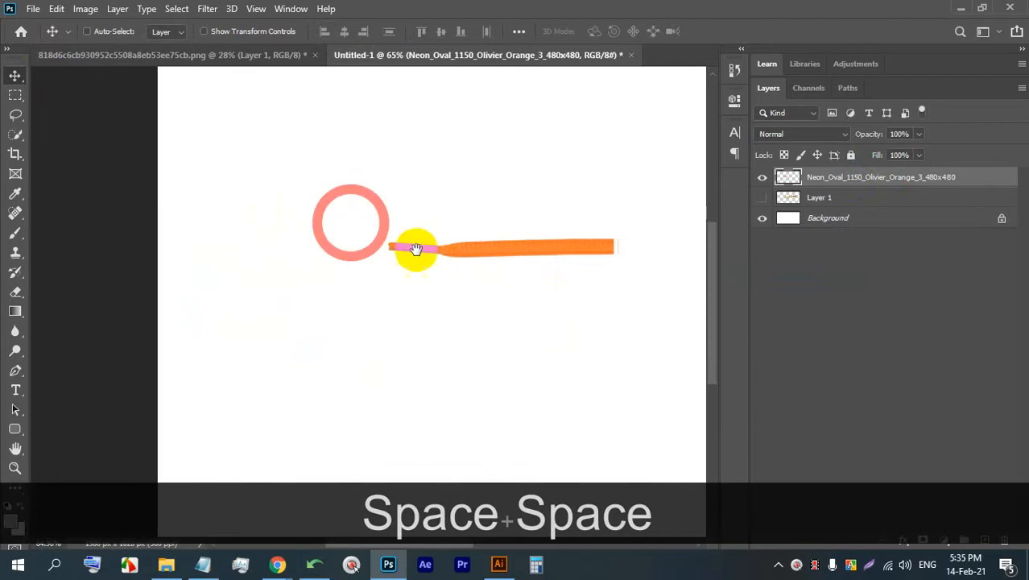
{"action": "left_click_drag", "start_coordinate": [476, 248], "coordinate": [275, 258]}
{"action": "key", "text": "space"}
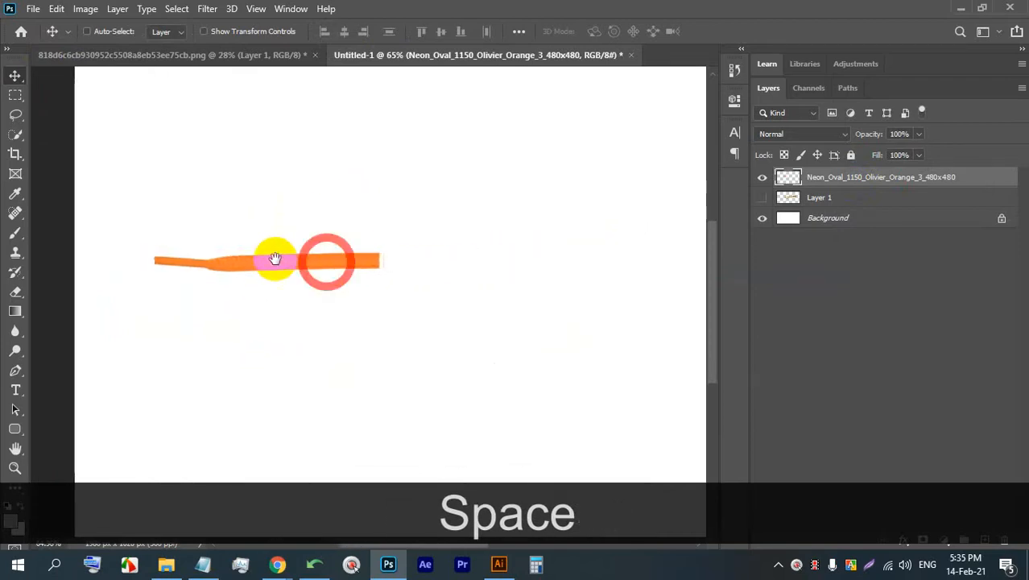
{"action": "key", "text": "ctrl+0"}
{"action": "scroll", "coordinate": [171, 279], "scroll_direction": "up", "scroll_amount": 2}
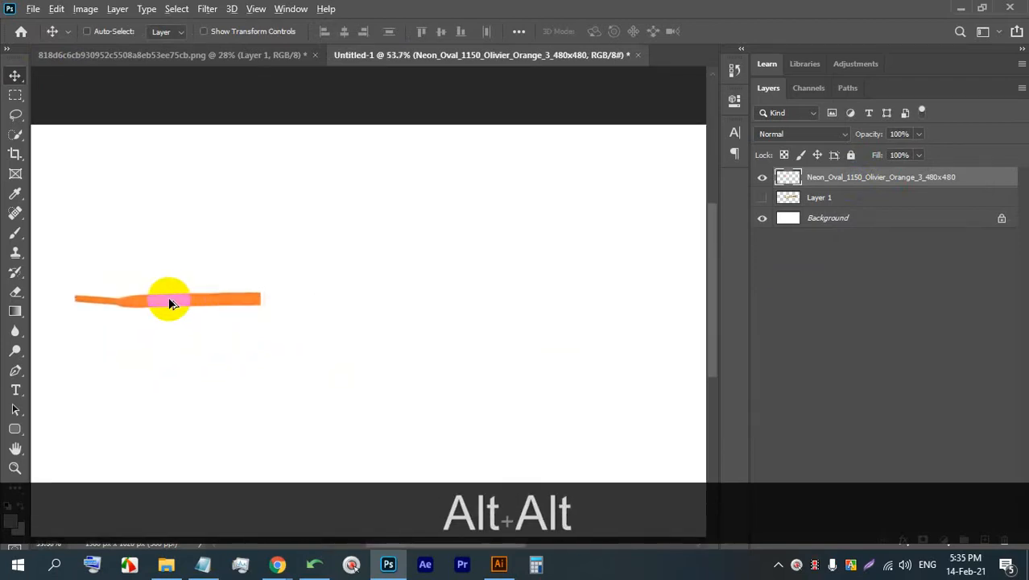
Duplicate the lace to the right and flip the copy to -100% width and height so its thin tip points outward
{"action": "left_click_drag", "start_coordinate": [169, 300], "coordinate": [342, 301]}
{"action": "key", "text": "ctrl+t"}
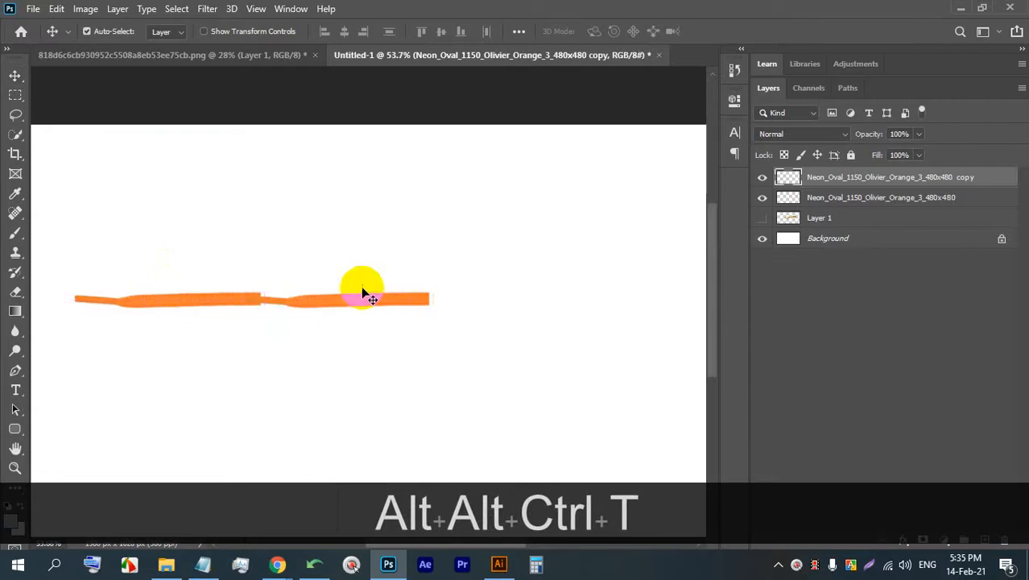
{"action": "left_click_drag", "start_coordinate": [453, 269], "coordinate": [191, 346]}
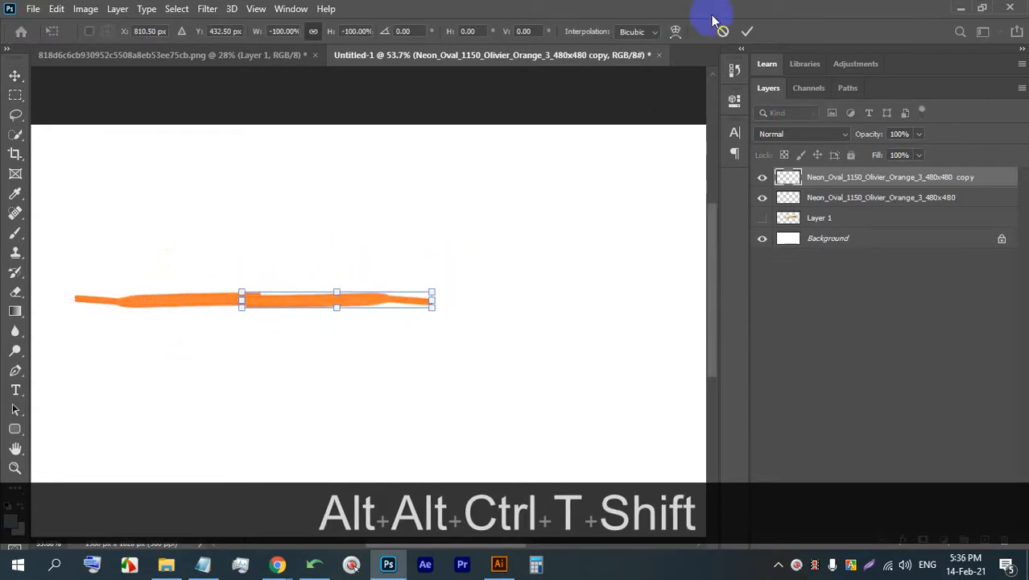
{"action": "scroll", "coordinate": [222, 349], "scroll_direction": "up", "scroll_amount": 1}
Align the flipped copy's cut end with the original lace so the two halves form one continuous strap
{"action": "scroll", "coordinate": [256, 374], "scroll_direction": "up", "scroll_amount": 8}
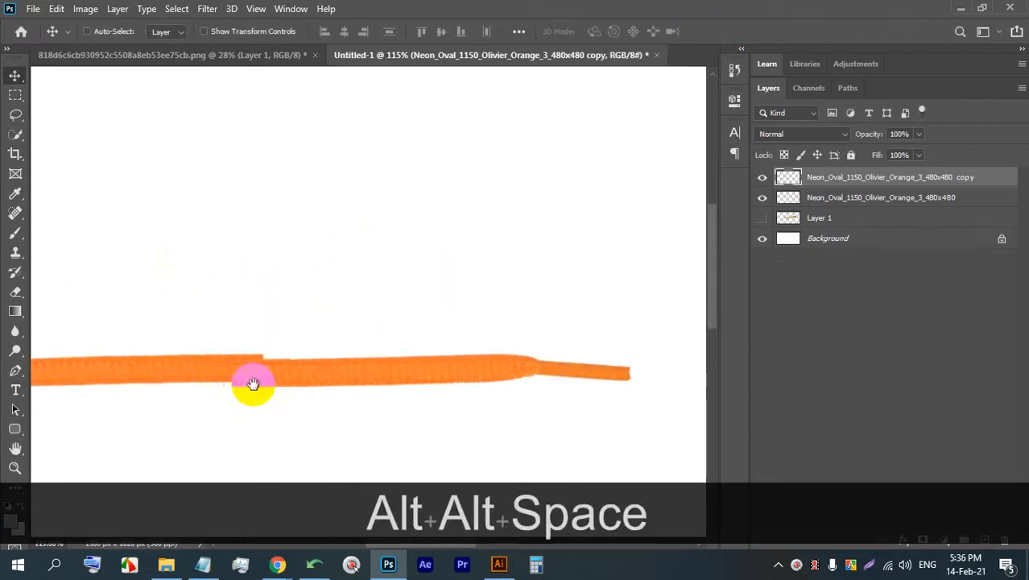
{"action": "left_click_drag", "start_coordinate": [253, 384], "coordinate": [270, 270]}
{"action": "left_click_drag", "start_coordinate": [255, 308], "coordinate": [272, 243]}
{"action": "scroll", "coordinate": [271, 243], "scroll_direction": "up", "scroll_amount": 9}
{"action": "left_click_drag", "start_coordinate": [274, 193], "coordinate": [269, 287]}
{"action": "left_click_drag", "start_coordinate": [292, 242], "coordinate": [278, 286]}
{"action": "left_click_drag", "start_coordinate": [299, 301], "coordinate": [345, 289]}
{"action": "scroll", "coordinate": [255, 254], "scroll_direction": "down", "scroll_amount": 6, "text": "alt"}
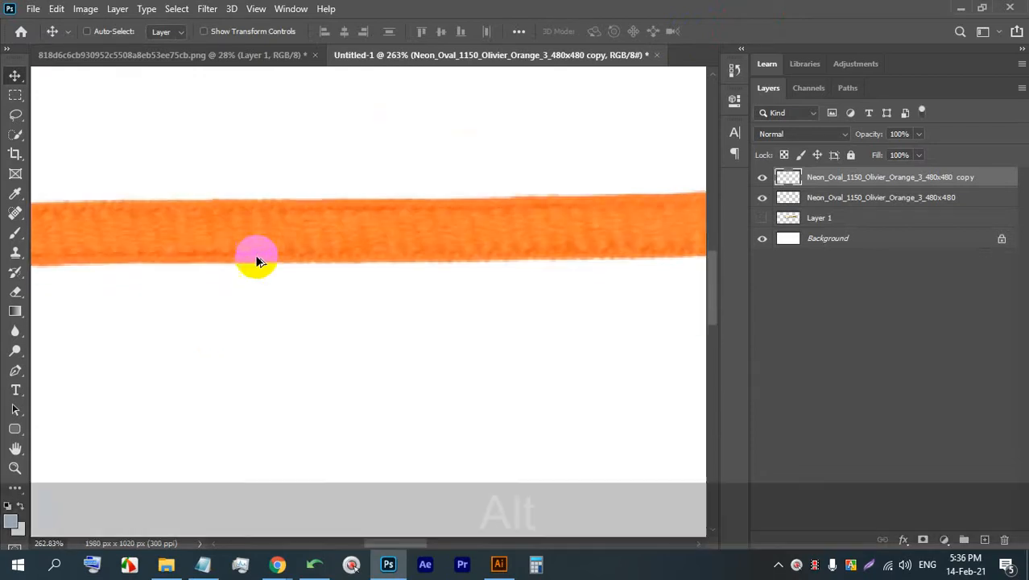
{"action": "scroll", "coordinate": [257, 262], "scroll_direction": "down", "scroll_amount": 6, "text": "alt"}
{"action": "scroll", "coordinate": [501, 279], "scroll_direction": "up", "scroll_amount": 5, "text": "alt"}
{"action": "left_click_drag", "start_coordinate": [546, 238], "coordinate": [399, 297]}
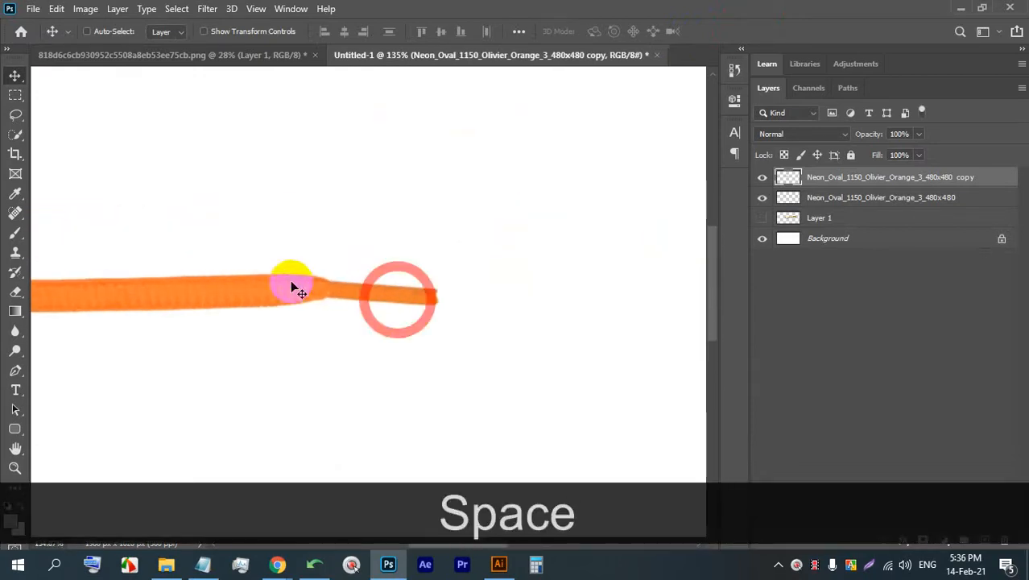
{"action": "scroll", "coordinate": [202, 278], "scroll_direction": "down", "scroll_amount": 8, "text": "alt"}
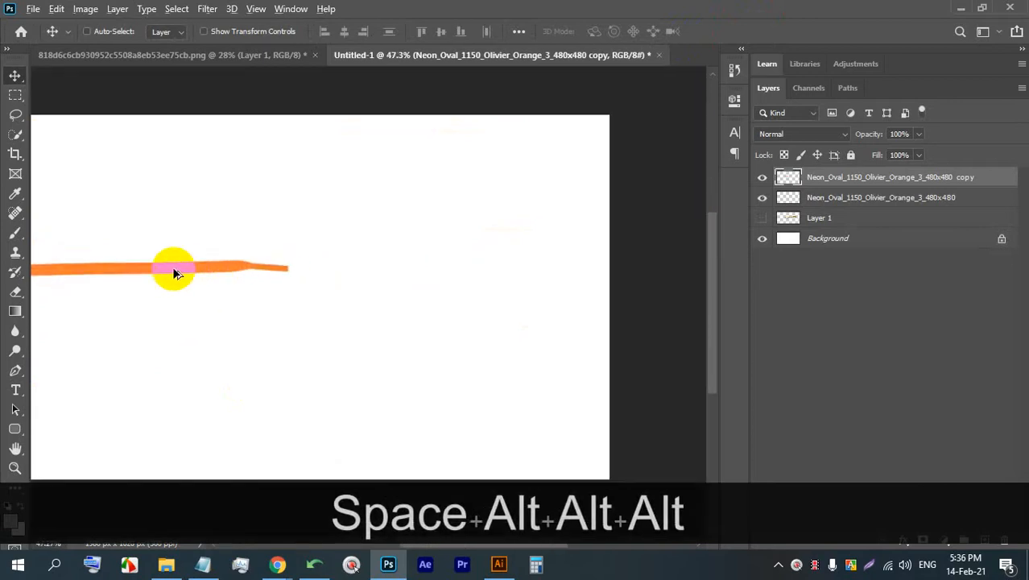
Duplicate the right lace half and overlap the copy on the previous tip to lengthen the lace seamlessly
{"action": "left_click_drag", "start_coordinate": [352, 271], "coordinate": [352, 271], "text": "alt"}
{"action": "scroll", "coordinate": [250, 269], "scroll_direction": "up", "scroll_amount": 1}
{"action": "scroll", "coordinate": [253, 341], "scroll_direction": "up", "scroll_amount": 10, "text": "alt"}
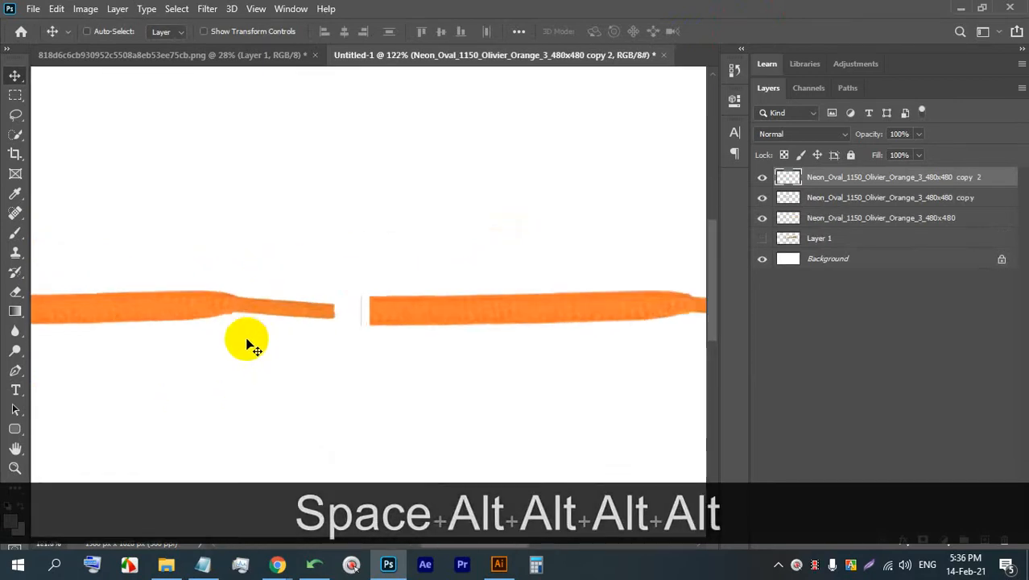
{"action": "left_click_drag", "start_coordinate": [477, 304], "coordinate": [197, 286]}
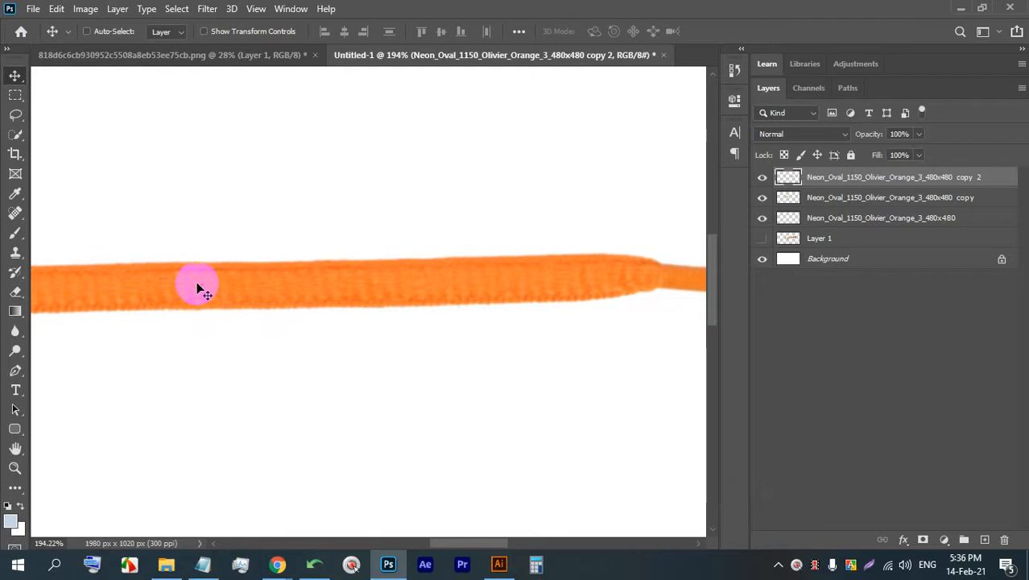
{"action": "scroll", "coordinate": [196, 282], "scroll_direction": "down", "scroll_amount": 2}
{"action": "scroll", "coordinate": [202, 278], "scroll_direction": "down", "scroll_amount": 10, "text": "alt"}
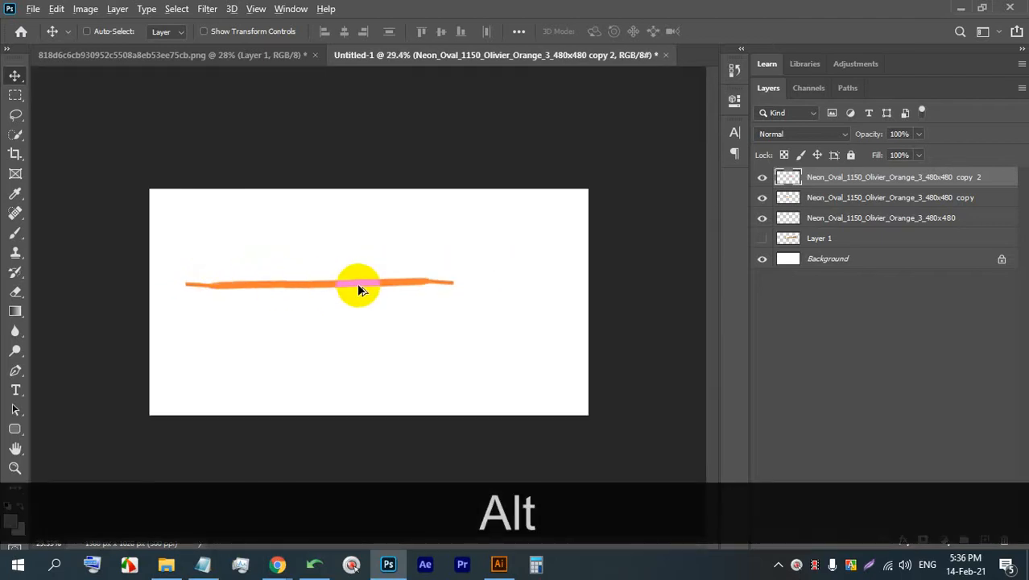
Add a third copy of the right-hand lace piece and align its edges precisely with the end of the extended lace
{"action": "mouse_move", "coordinate": [359, 286]}
{"action": "left_mouse_down", "text": "alt"}
{"action": "mouse_move", "coordinate": [501, 290]}
{"action": "mouse_move", "coordinate": [442, 286]}
{"action": "left_mouse_up", "text": "alt"}
{"action": "scroll", "coordinate": [436, 290], "scroll_direction": "up", "scroll_amount": 4, "text": "alt"}
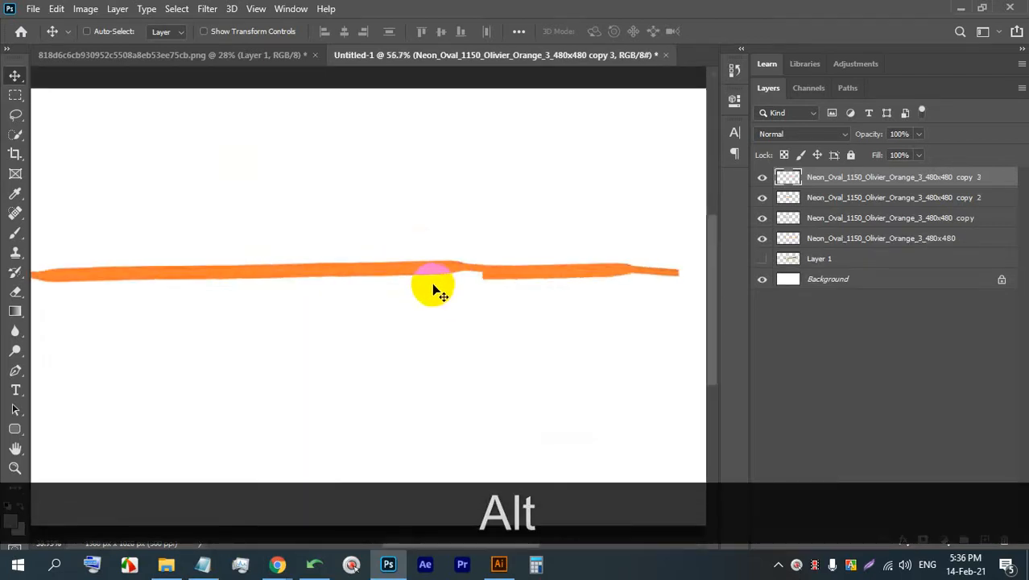
{"action": "scroll", "coordinate": [436, 290], "scroll_direction": "up", "scroll_amount": 5, "text": "alt"}
{"action": "left_click_drag", "start_coordinate": [529, 265], "coordinate": [396, 248], "text": "alt"}
{"action": "scroll", "coordinate": [345, 248], "scroll_direction": "up", "scroll_amount": 6, "text": "alt"}
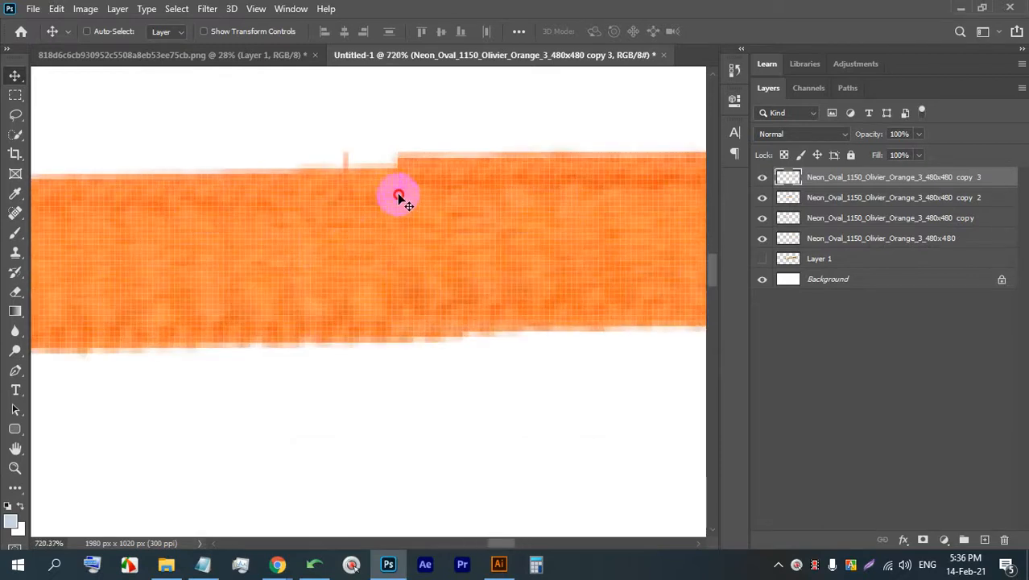
{"action": "left_click_drag", "start_coordinate": [400, 197], "coordinate": [357, 213]}
{"action": "scroll", "coordinate": [350, 202], "scroll_direction": "down", "scroll_amount": 8, "text": "alt"}
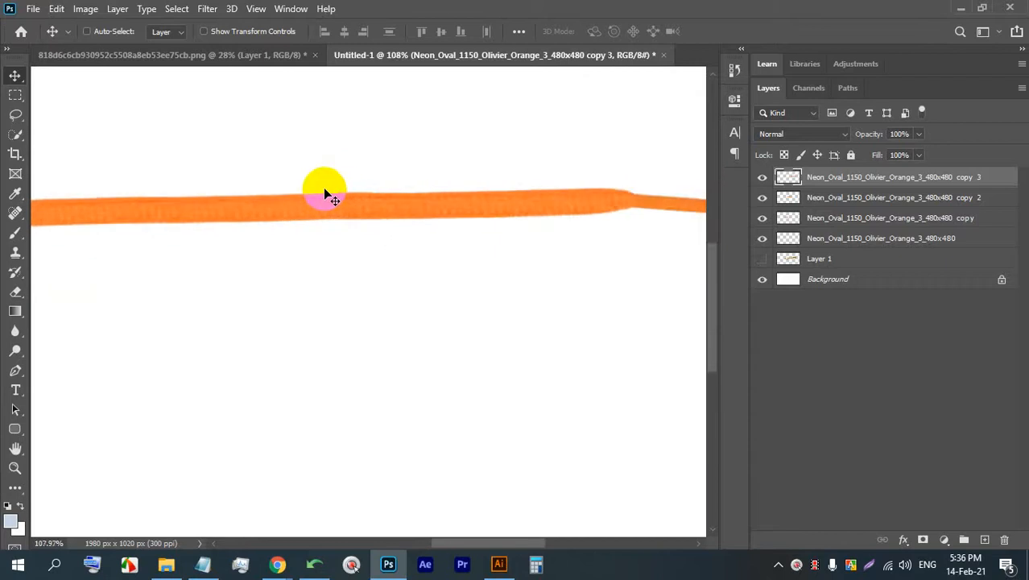
{"action": "scroll", "coordinate": [326, 193], "scroll_direction": "down", "scroll_amount": 4, "text": "alt"}
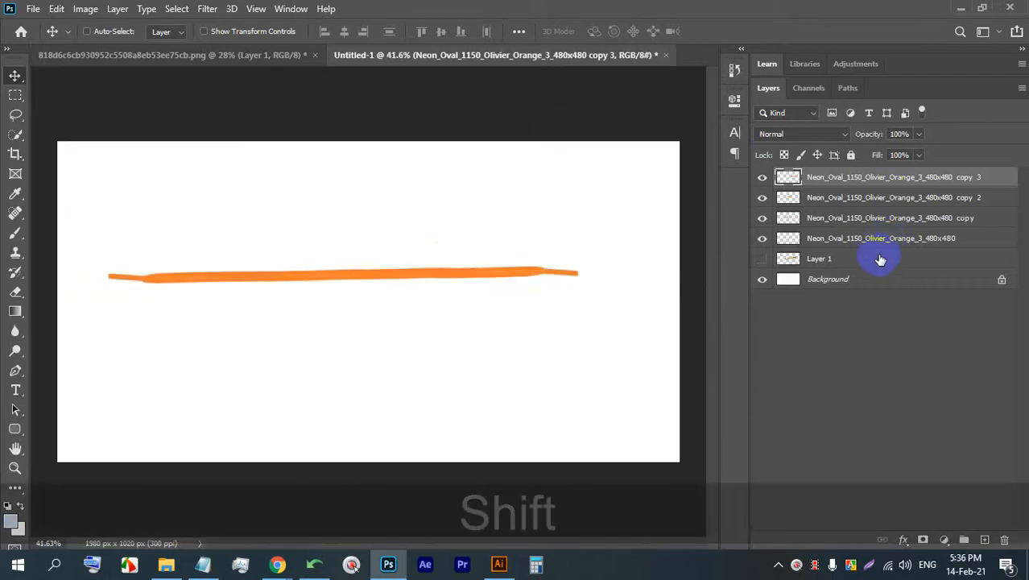
Merge the four orange lace layers into a single layer
{"action": "left_click", "coordinate": [876, 243], "text": "shift"}
{"action": "right_click", "coordinate": [885, 230]}
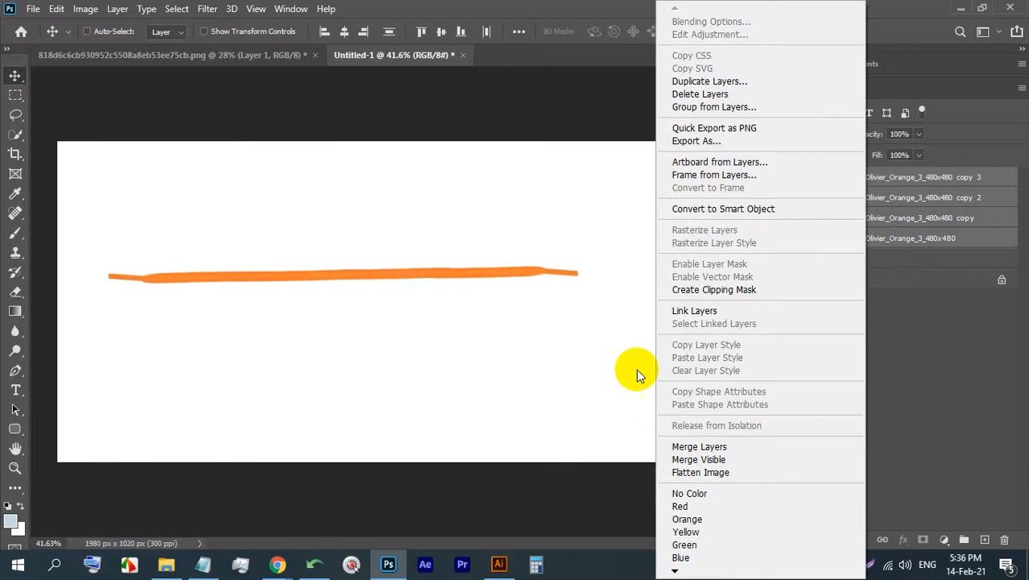
{"action": "left_click", "coordinate": [713, 446]}
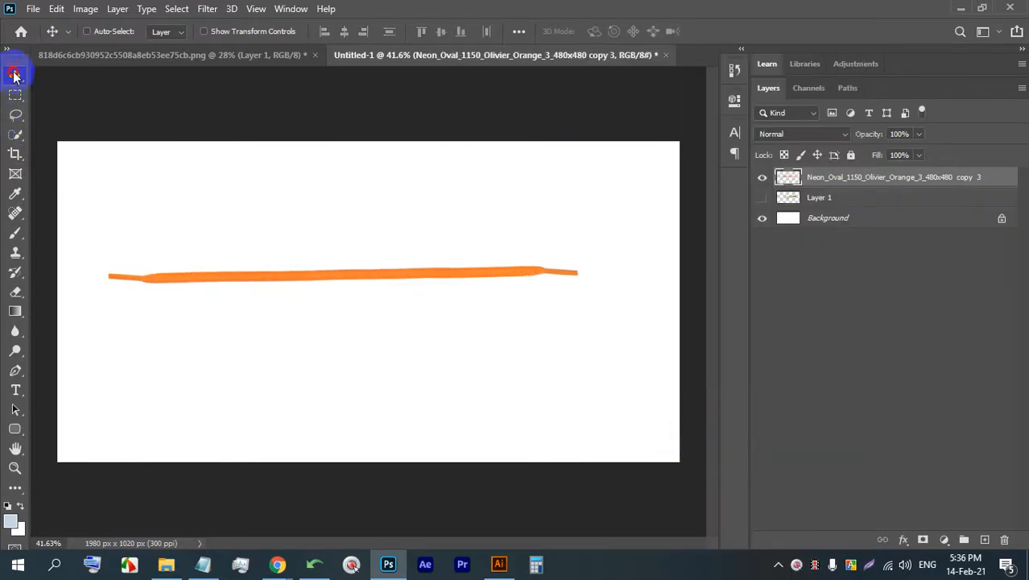
Reposition the merged lace slightly down and to the left on the canvas
{"action": "left_click_drag", "start_coordinate": [251, 274], "coordinate": [235, 295]}
{"action": "scroll", "coordinate": [235, 294], "scroll_direction": "up", "scroll_amount": 2}
{"action": "left_click_drag", "start_coordinate": [327, 295], "coordinate": [304, 294]}
{"action": "scroll", "coordinate": [305, 294], "scroll_direction": "down", "scroll_amount": 5}
{"action": "scroll", "coordinate": [306, 294], "scroll_direction": "up", "scroll_amount": 4}
{"action": "left_click", "coordinate": [56, 9]}
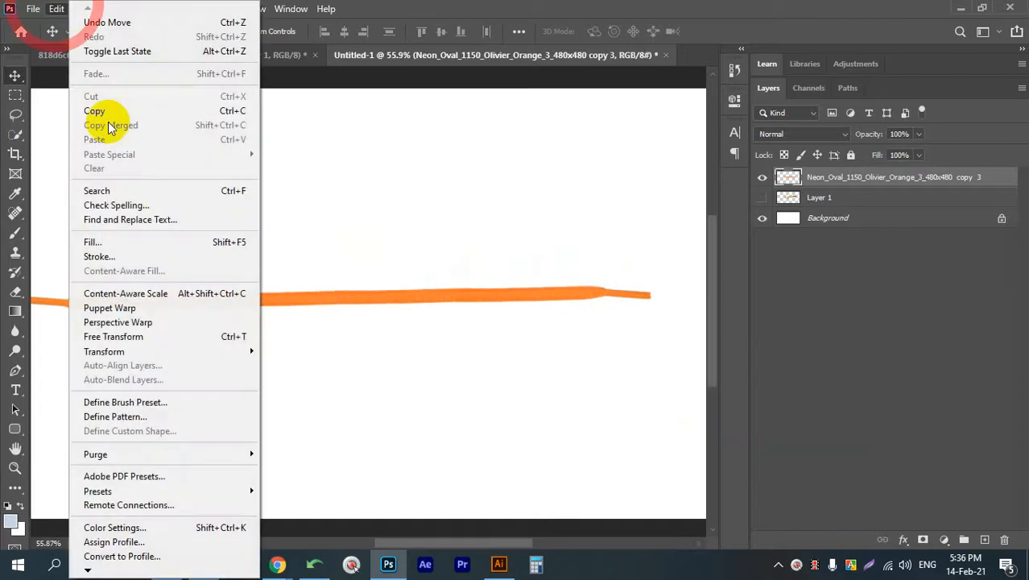
{"action": "left_click", "coordinate": [142, 310]}
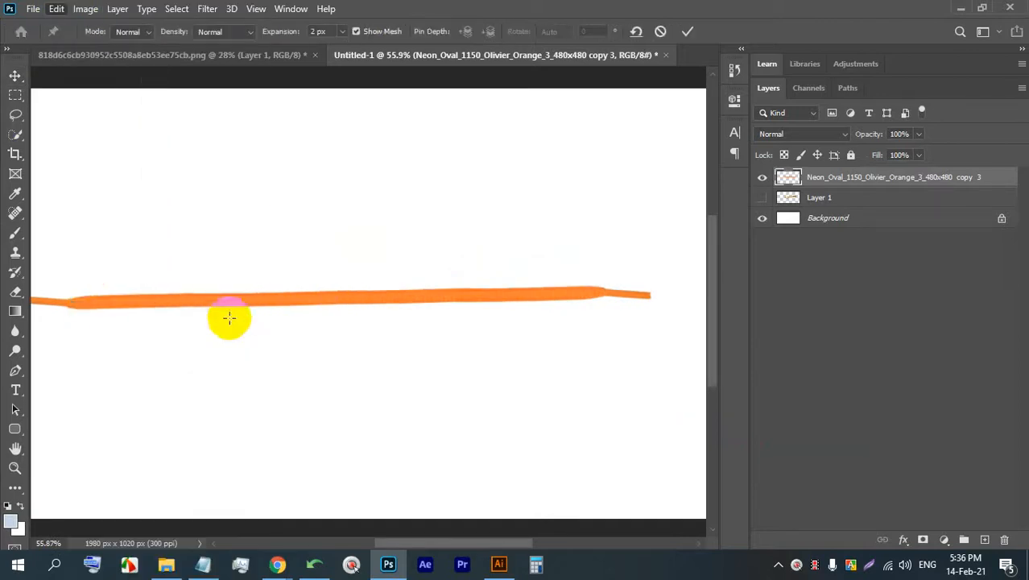
{"action": "left_click", "coordinate": [139, 300]}
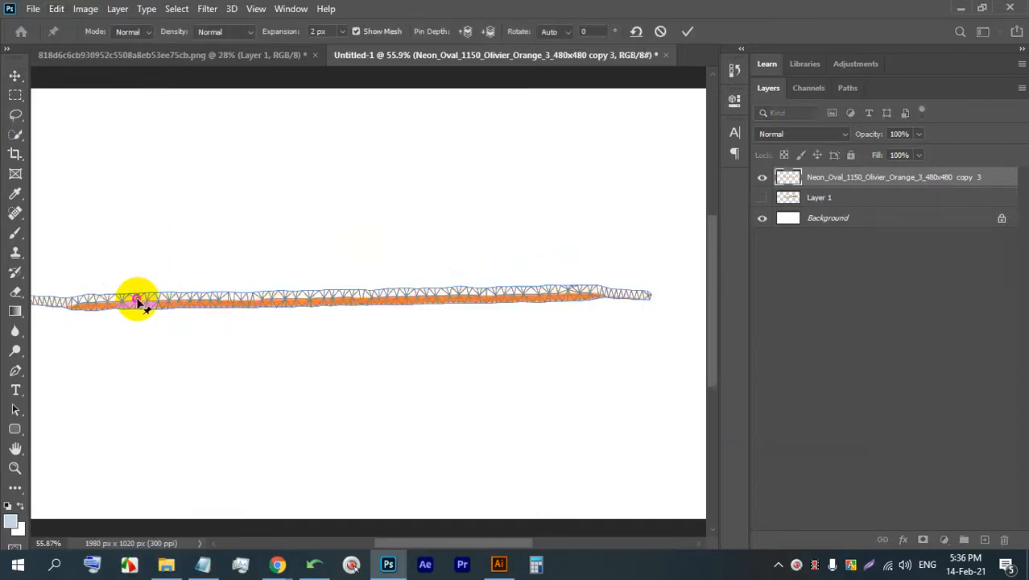
{"action": "left_click_drag", "start_coordinate": [137, 300], "coordinate": [139, 275]}
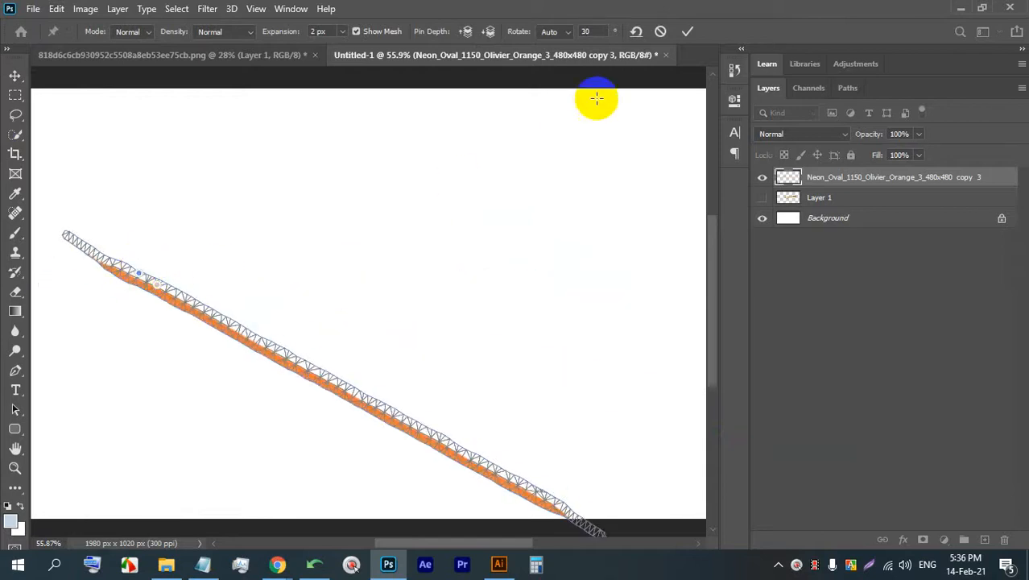
{"action": "left_click", "coordinate": [661, 29]}
{"action": "key", "text": "ctrl"}
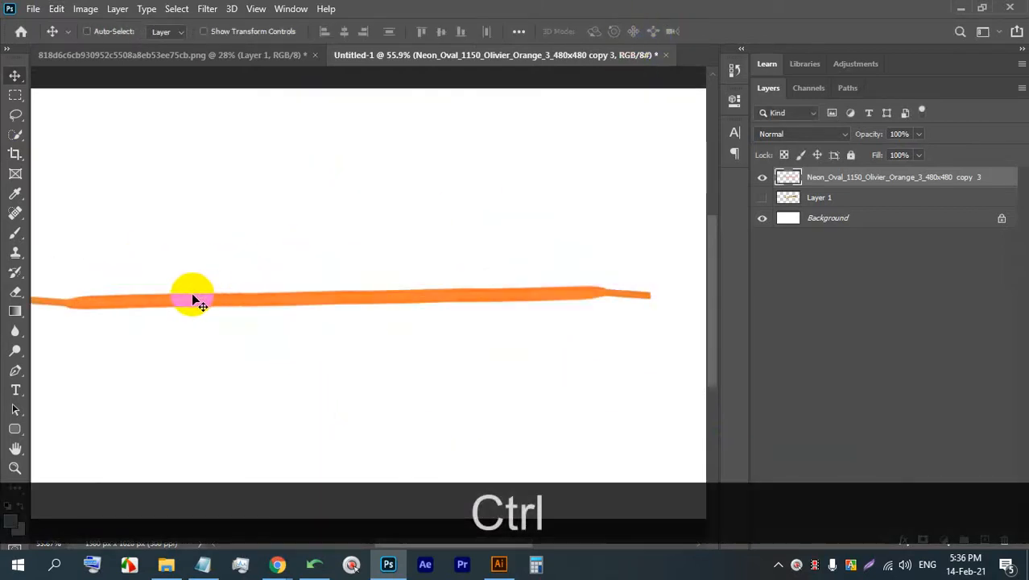
{"action": "left_click", "coordinate": [57, 8]}
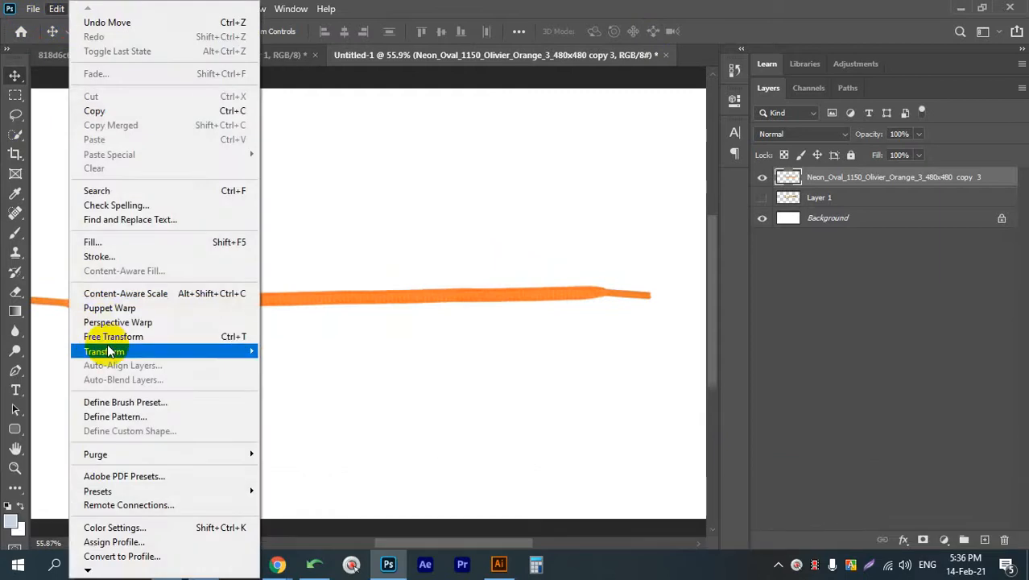
{"action": "left_click", "coordinate": [92, 306]}
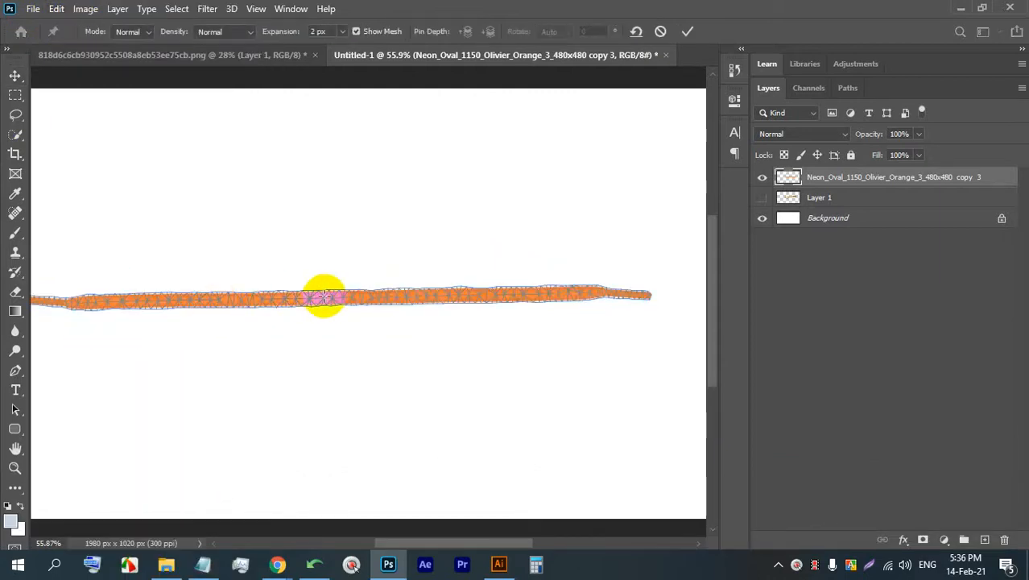
{"action": "left_click", "coordinate": [352, 297]}
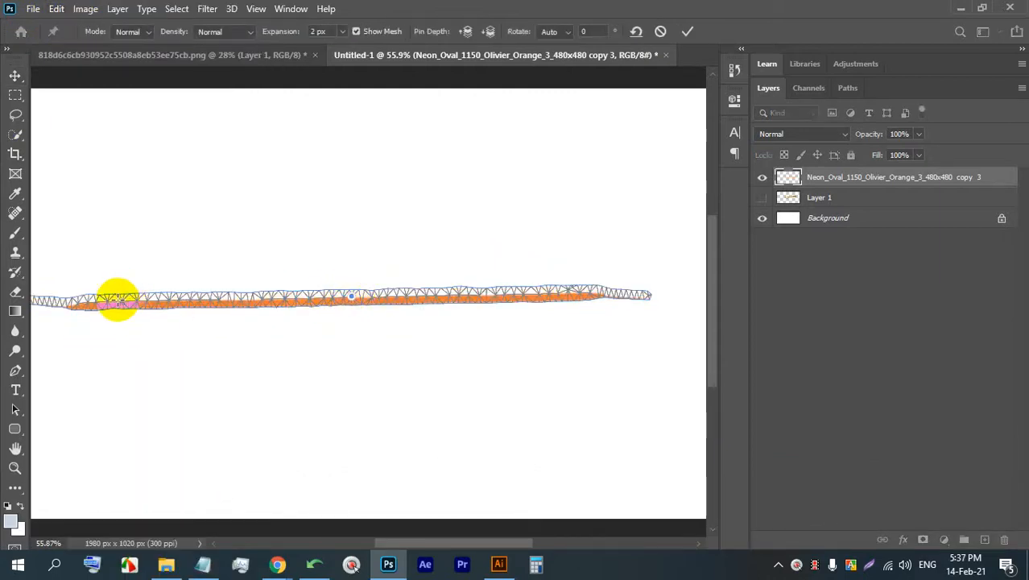
{"action": "left_click_drag", "start_coordinate": [117, 299], "coordinate": [490, 289]}
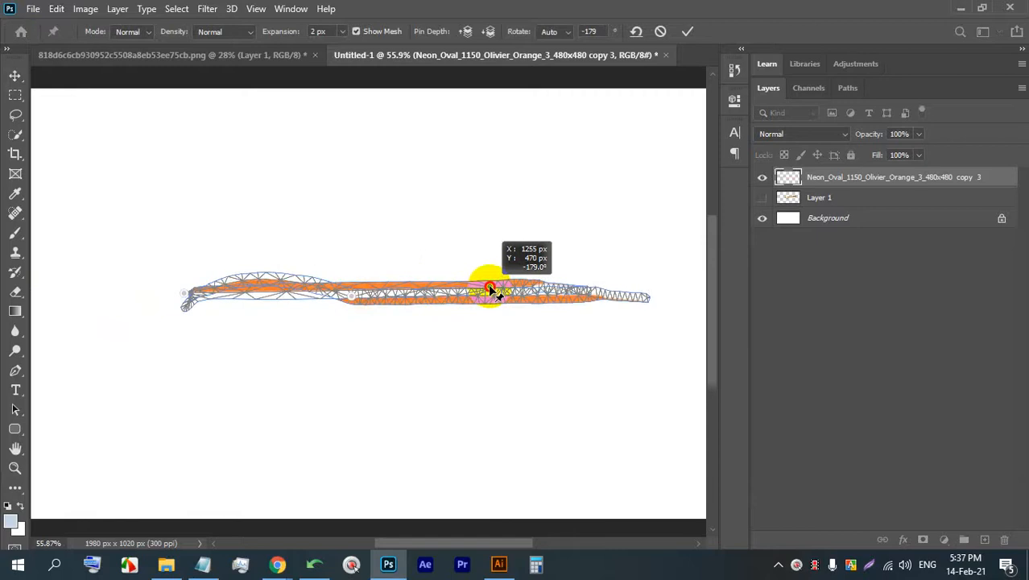
{"action": "scroll", "coordinate": [227, 260], "scroll_direction": "up", "scroll_amount": 6}
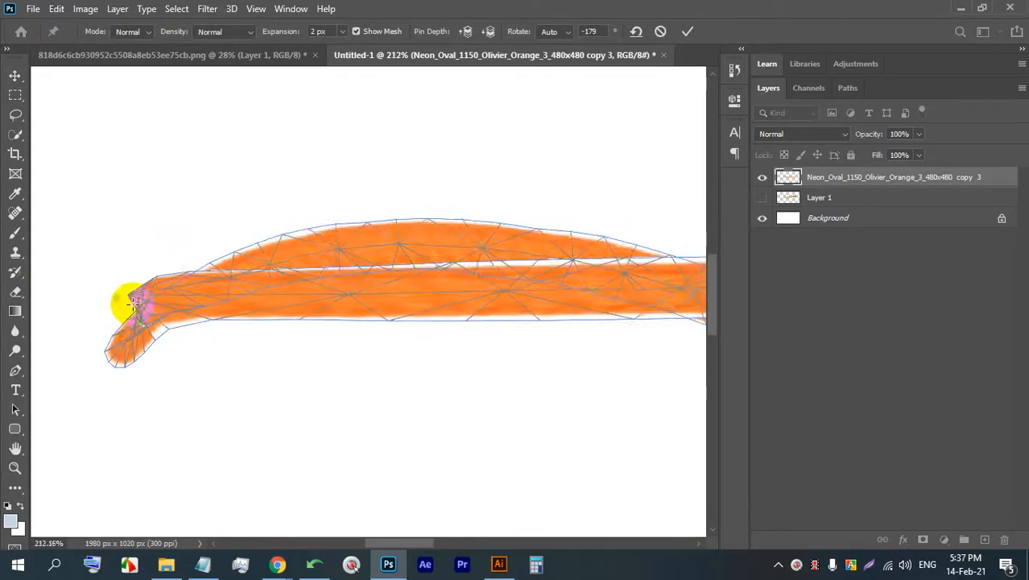
{"action": "scroll", "coordinate": [126, 301], "scroll_direction": "down", "scroll_amount": 3}
{"action": "left_click", "coordinate": [661, 32]}
{"action": "scroll", "coordinate": [299, 306], "scroll_direction": "down", "scroll_amount": 3}
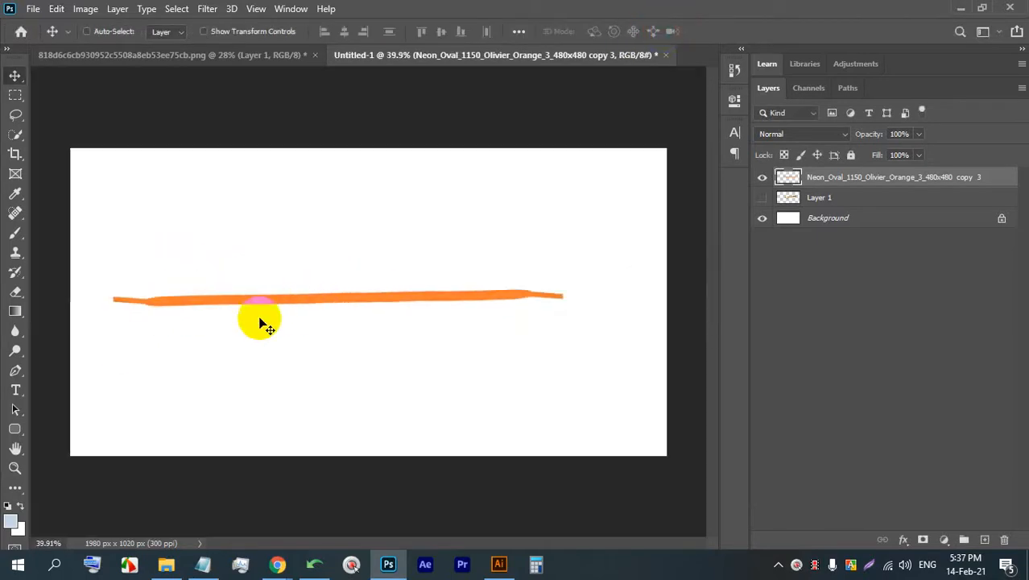
Apply Puppet Warp to the lace, pin its middle and bend the left end into a loop crossing back over the strand
{"action": "scroll", "coordinate": [259, 322], "scroll_direction": "up", "scroll_amount": 2}
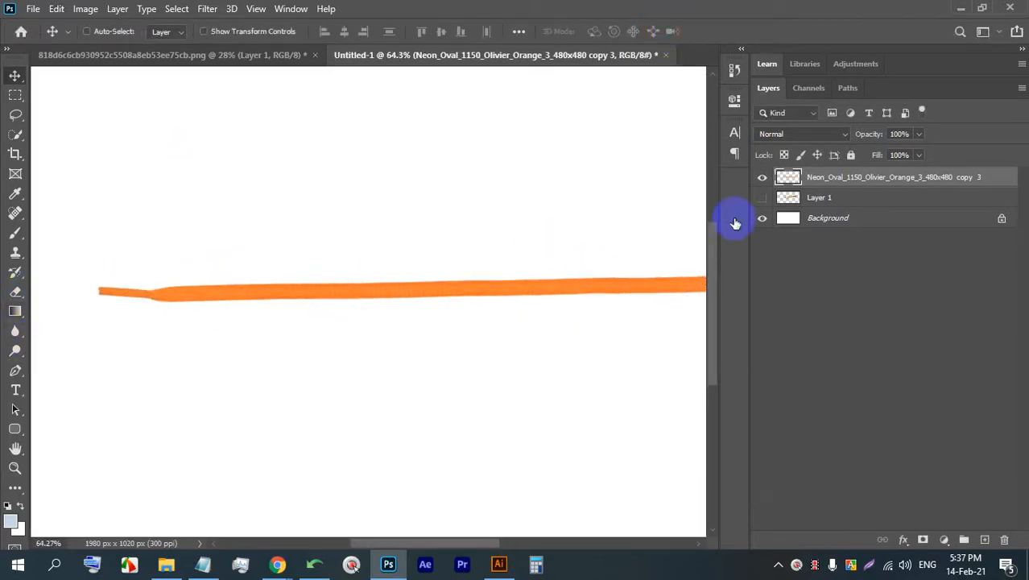
{"action": "left_click", "coordinate": [57, 8]}
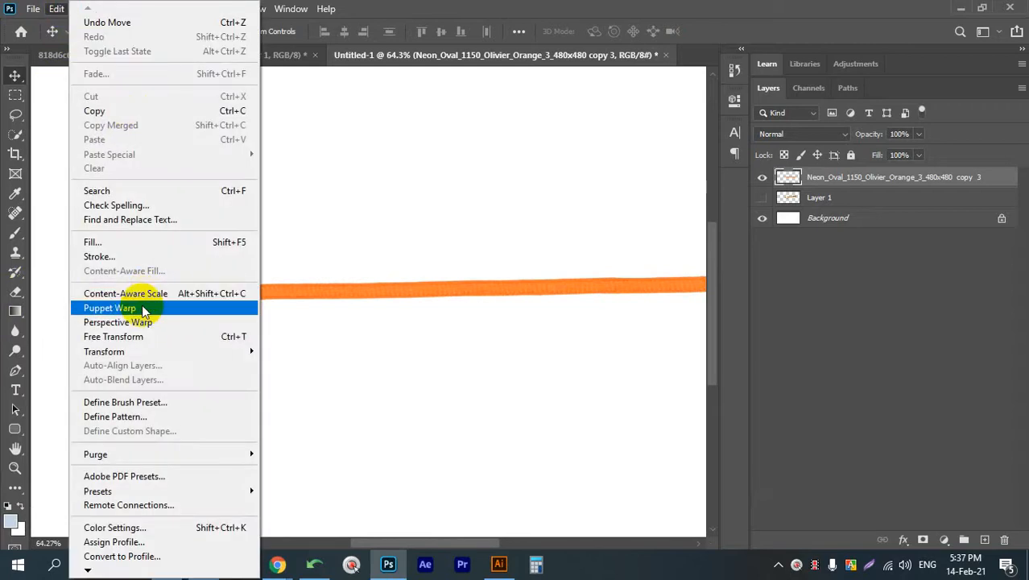
{"action": "left_click", "coordinate": [142, 310]}
{"action": "scroll", "coordinate": [338, 262], "scroll_direction": "down", "scroll_amount": 2}
{"action": "scroll", "coordinate": [442, 284], "scroll_direction": "up", "scroll_amount": 1}
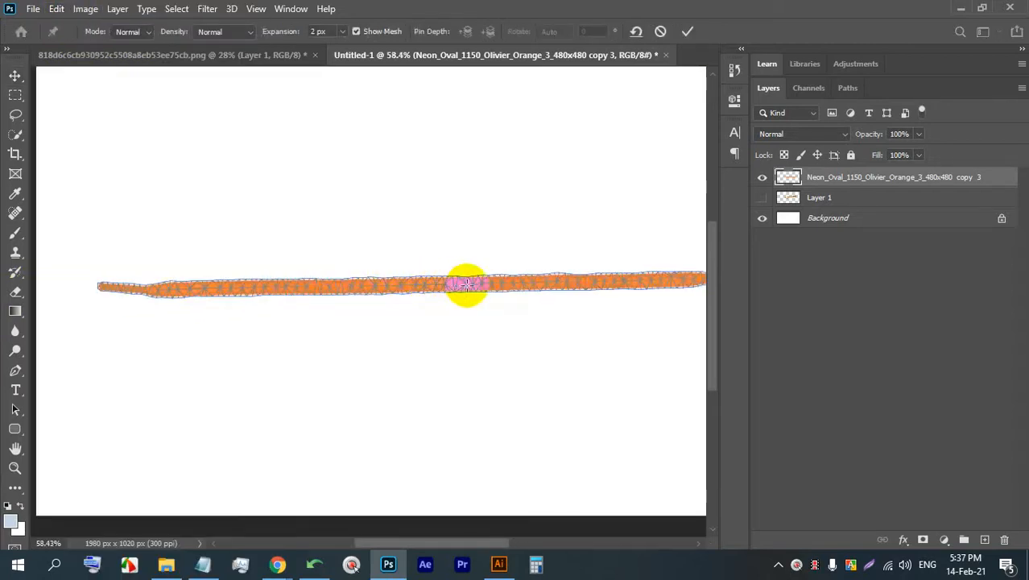
{"action": "left_click", "coordinate": [467, 285]}
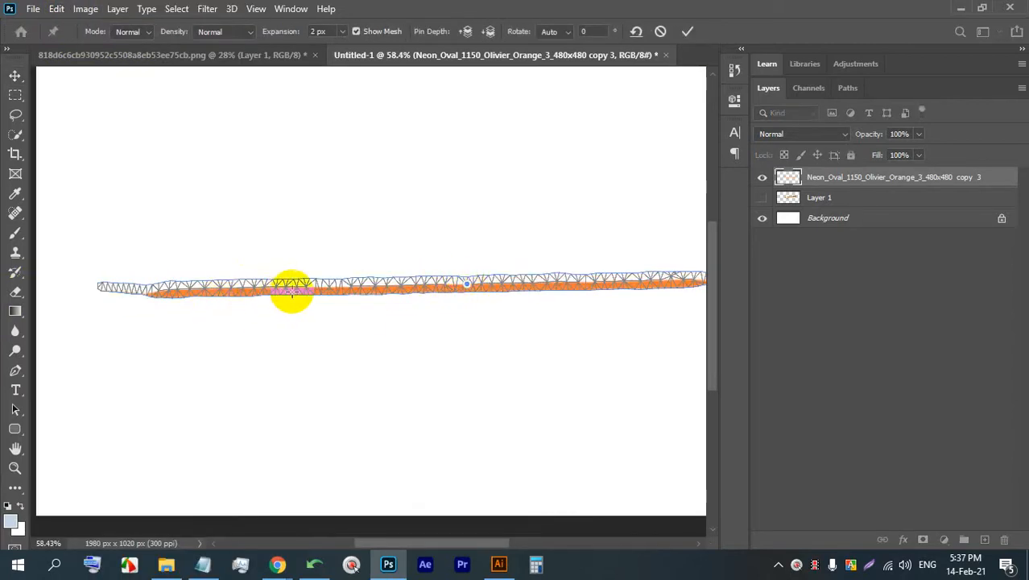
{"action": "left_click_drag", "start_coordinate": [175, 293], "coordinate": [496, 315]}
{"action": "scroll", "coordinate": [333, 176], "scroll_direction": "down", "scroll_amount": 3}
{"action": "scroll", "coordinate": [443, 294], "scroll_direction": "up", "scroll_amount": 3}
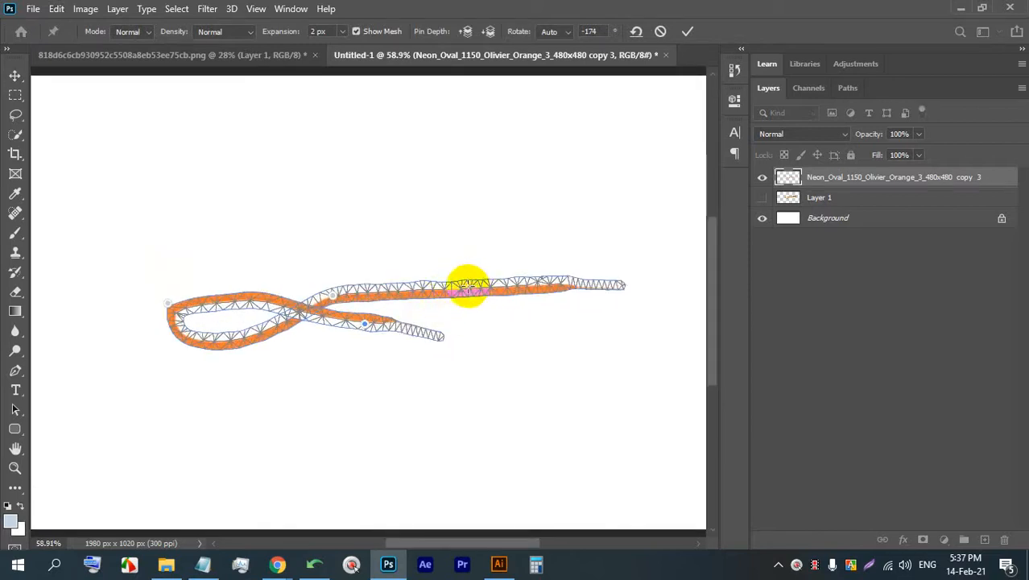
Bend the right end of the lace back to the left to form a second loop, and commit the warp
{"action": "left_click_drag", "start_coordinate": [574, 278], "coordinate": [232, 346]}
{"action": "scroll", "coordinate": [320, 280], "scroll_direction": "up", "scroll_amount": 3}
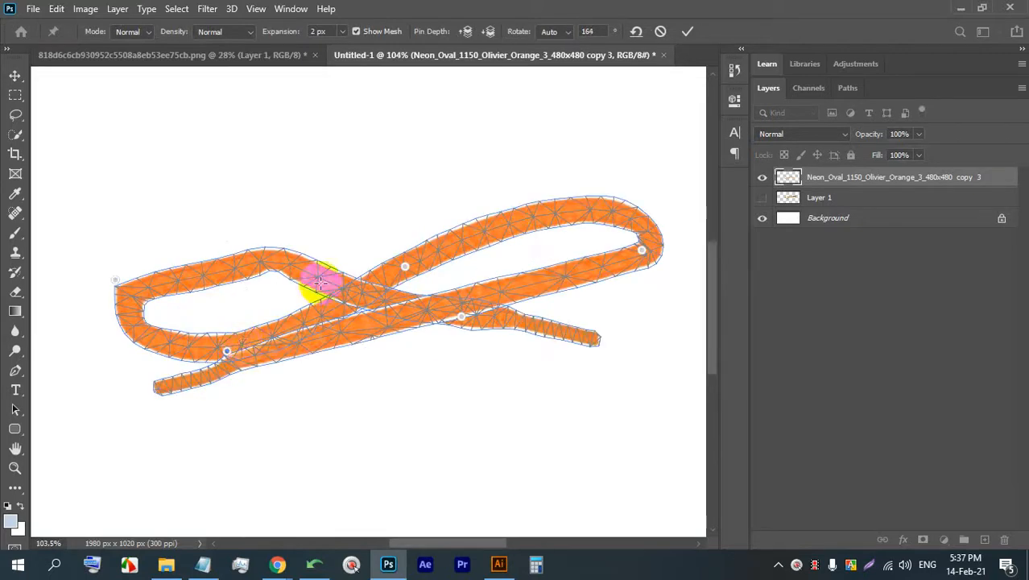
{"action": "scroll", "coordinate": [398, 249], "scroll_direction": "up", "scroll_amount": 5}
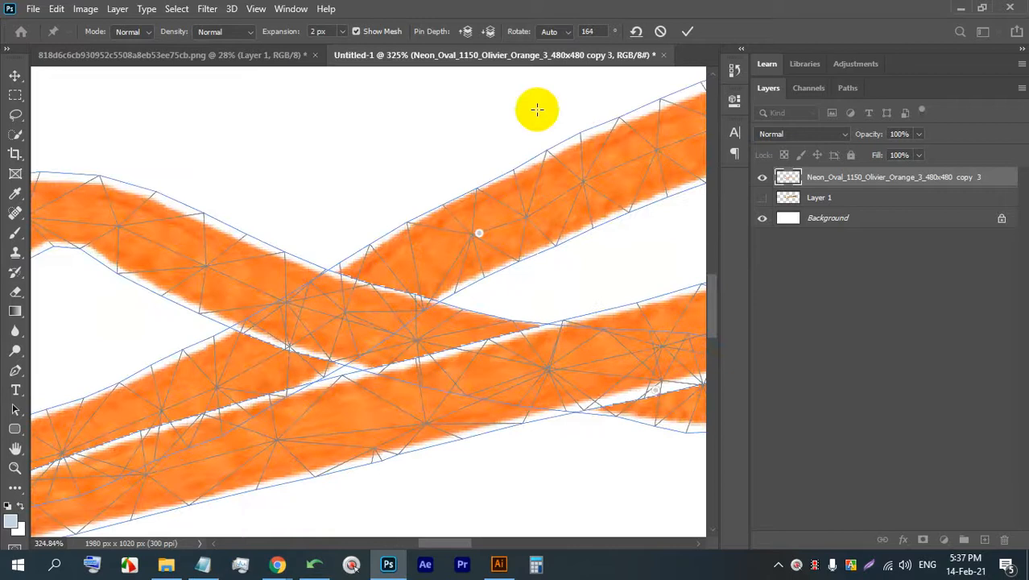
{"action": "left_click", "coordinate": [687, 31]}
{"action": "scroll", "coordinate": [392, 225], "scroll_direction": "down", "scroll_amount": 4}
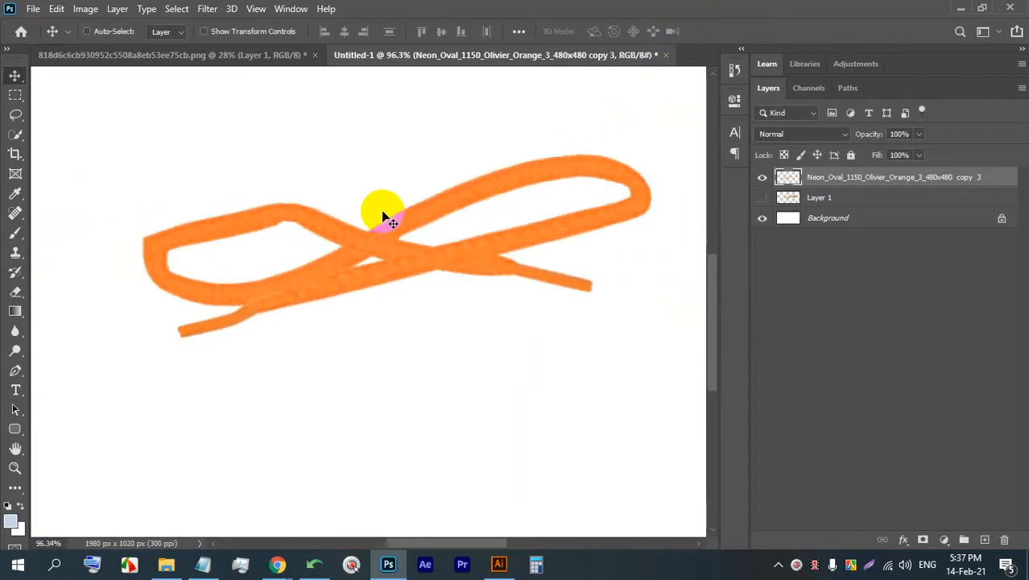
Examine up close where the strands of the bow-shaped lace cross each other
{"action": "scroll", "coordinate": [402, 242], "scroll_direction": "up", "scroll_amount": 3}
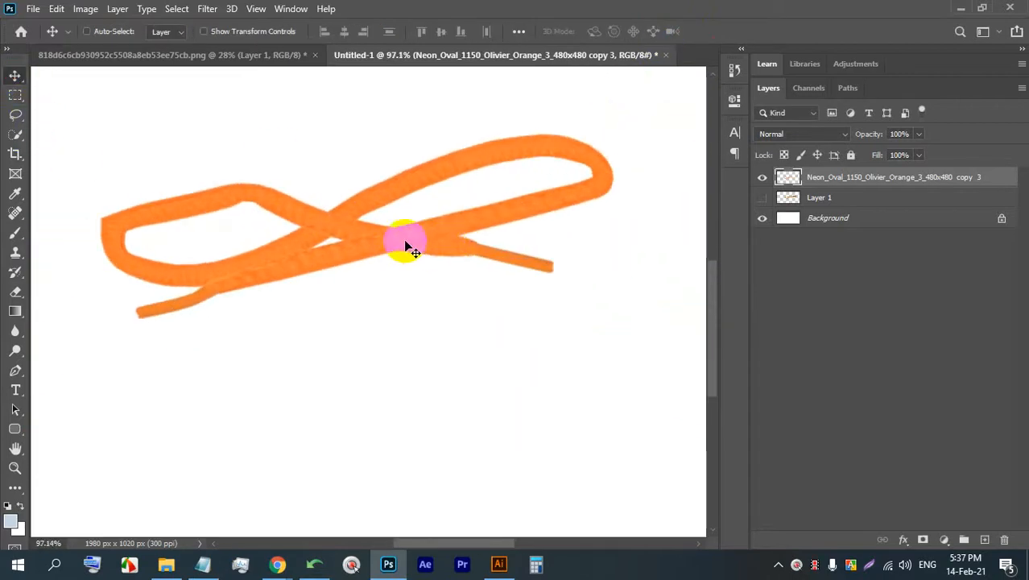
{"action": "scroll", "coordinate": [336, 269], "scroll_direction": "up", "scroll_amount": 2}
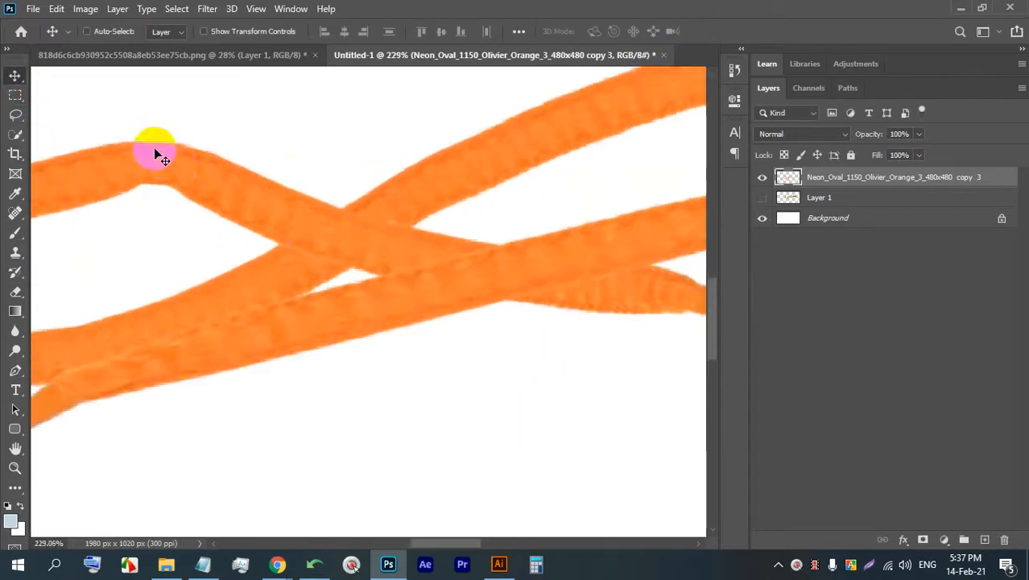
{"action": "scroll", "coordinate": [292, 218], "scroll_direction": "down", "scroll_amount": 3}
{"action": "scroll", "coordinate": [307, 231], "scroll_direction": "up", "scroll_amount": 1}
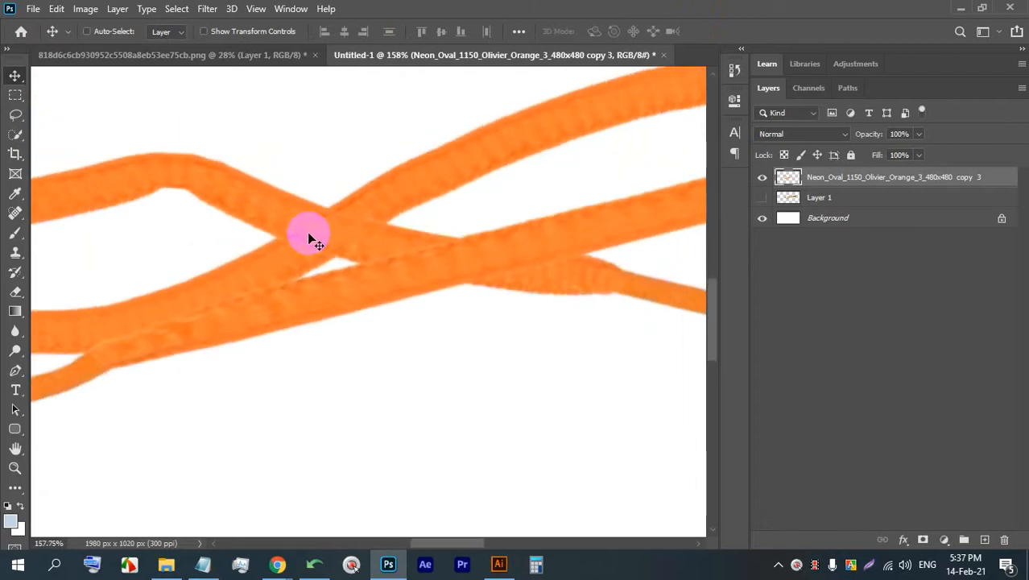
{"action": "scroll", "coordinate": [308, 230], "scroll_direction": "down", "scroll_amount": 3}
{"action": "mouse_move", "coordinate": [307, 230]}
{"action": "left_mouse_down"}
{"action": "mouse_move", "coordinate": [356, 231]}
{"action": "mouse_move", "coordinate": [377, 289]}
{"action": "mouse_move", "coordinate": [310, 239]}
{"action": "mouse_move", "coordinate": [319, 243]}
{"action": "left_mouse_up"}
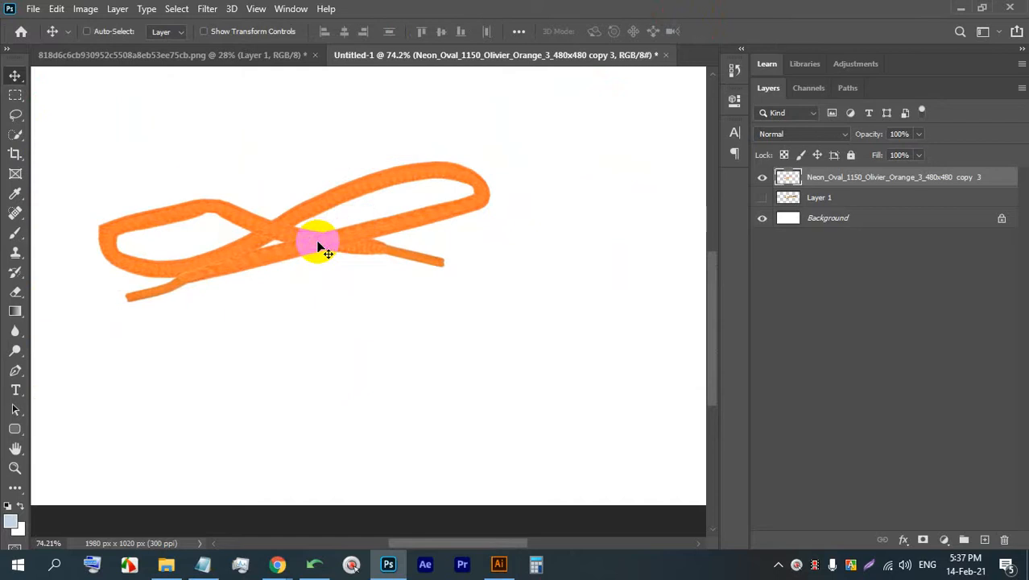
{"action": "scroll", "coordinate": [313, 231], "scroll_direction": "down", "scroll_amount": 2}
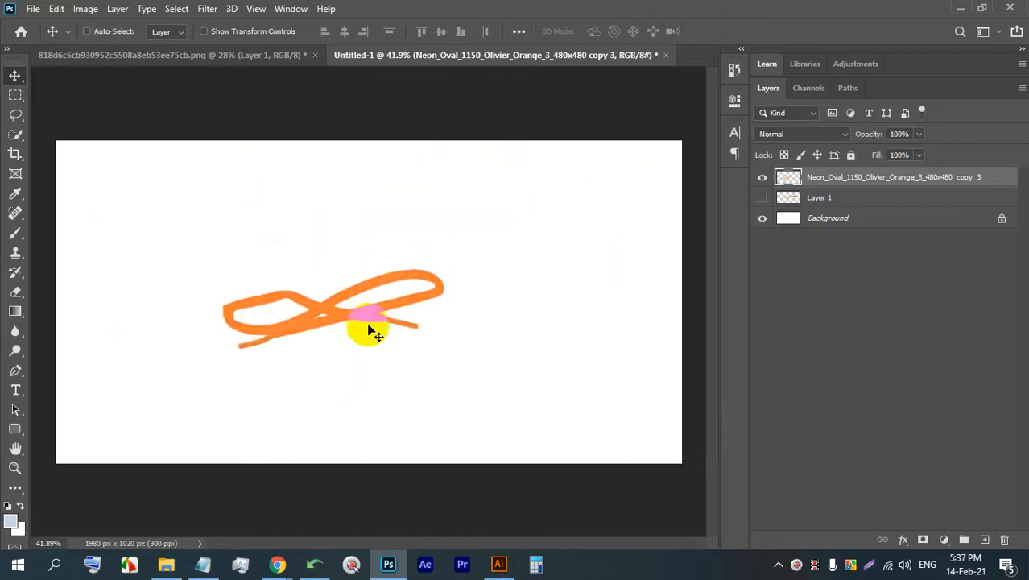
Switch to the Google Meet call in Chrome to check it, minimise Illustrator and return to Photoshop
{"action": "left_click", "coordinate": [278, 563]}
{"action": "left_click", "coordinate": [227, 500]}
{"action": "left_click", "coordinate": [197, 9]}
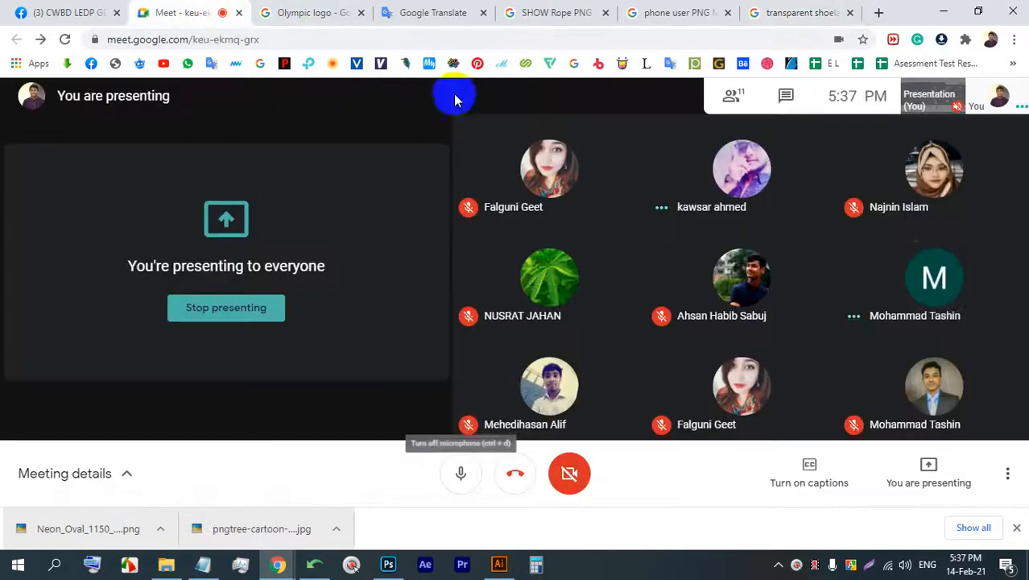
{"action": "left_click", "coordinate": [498, 564]}
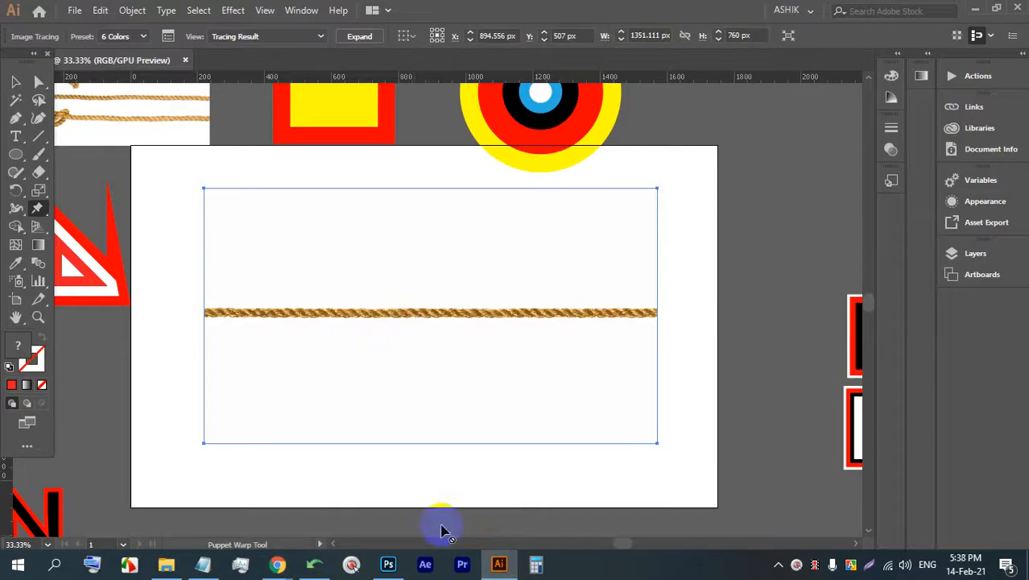
{"action": "left_click", "coordinate": [974, 8]}
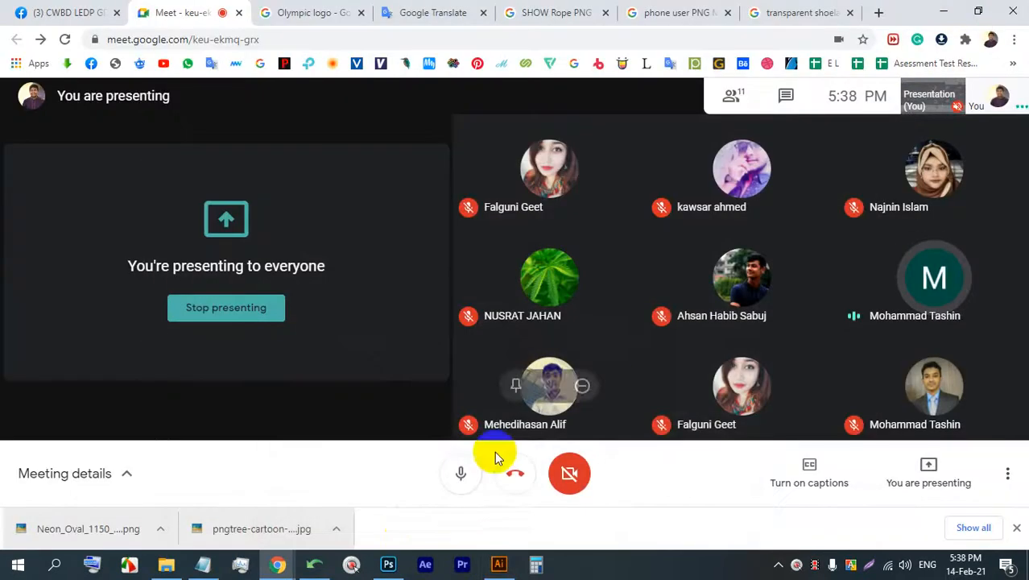
{"action": "left_click", "coordinate": [388, 563]}
Undo the last move and the committed Puppet Warp on the lace
{"action": "scroll", "coordinate": [350, 345], "scroll_direction": "up", "scroll_amount": 5}
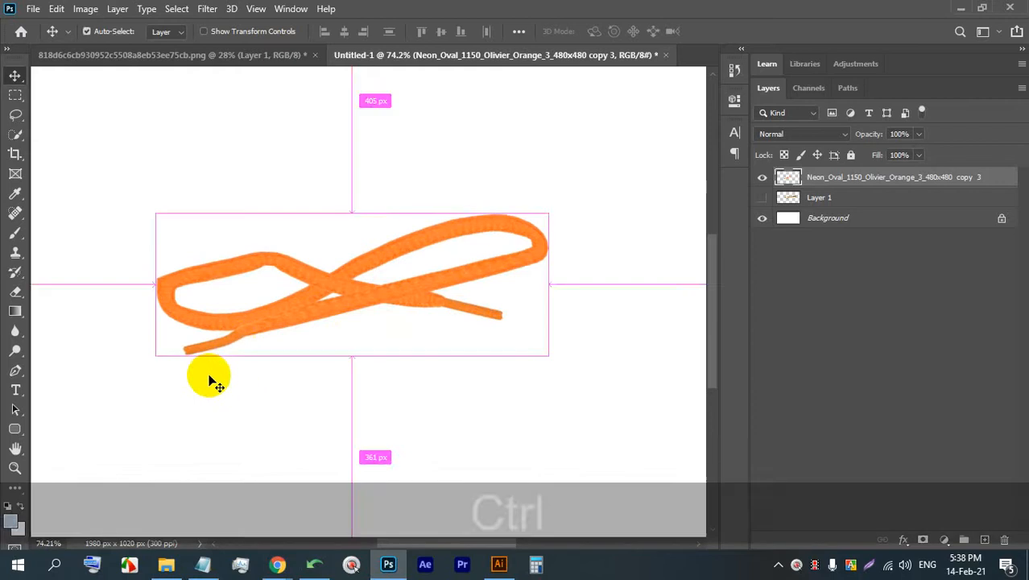
{"action": "key", "text": "ctrl+z"}
{"action": "key", "text": "ctrl+z"}
{"action": "scroll", "coordinate": [252, 402], "scroll_direction": "down", "scroll_amount": 2}
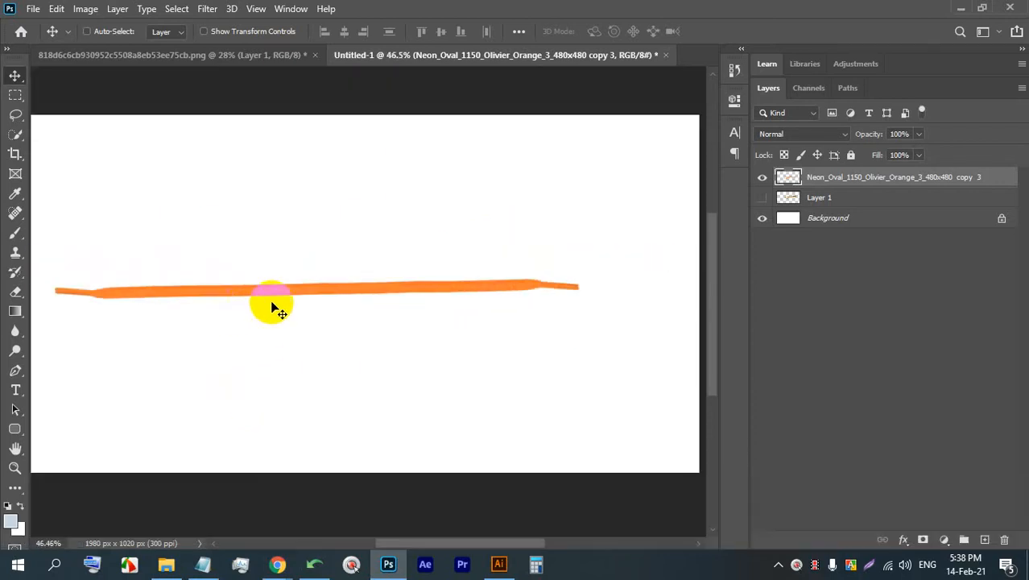
Move the straight lace slightly up and to the right, and start Puppet Warp with a pin at its middle
{"action": "left_click_drag", "start_coordinate": [286, 291], "coordinate": [296, 283]}
{"action": "left_click", "coordinate": [65, 10]}
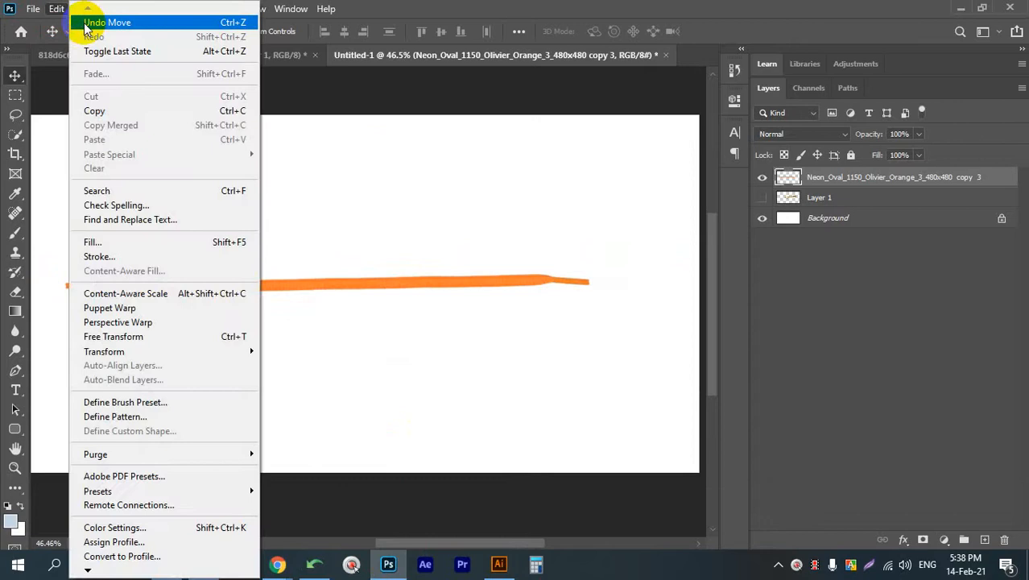
{"action": "left_click", "coordinate": [129, 312]}
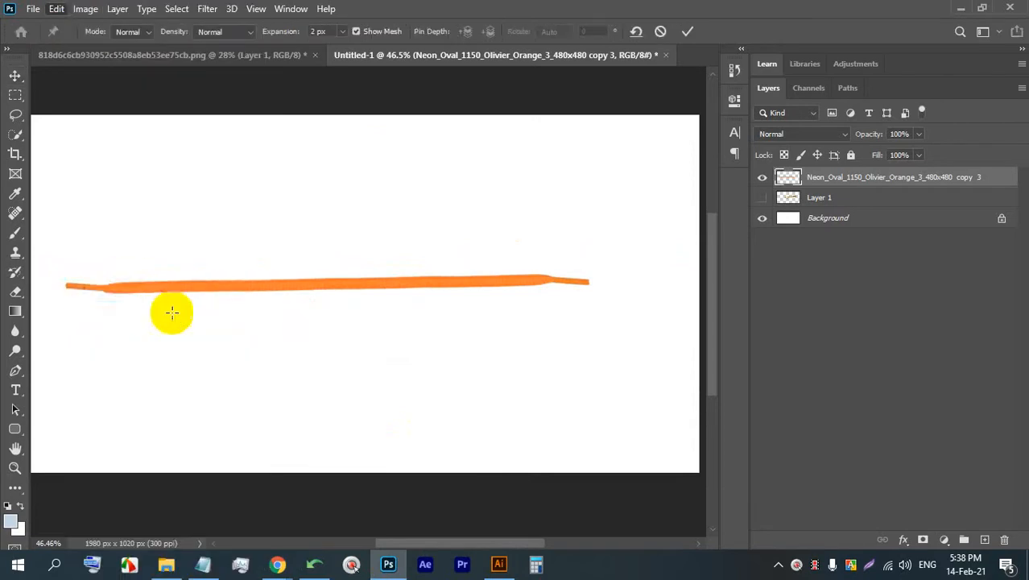
{"action": "left_click", "coordinate": [328, 282]}
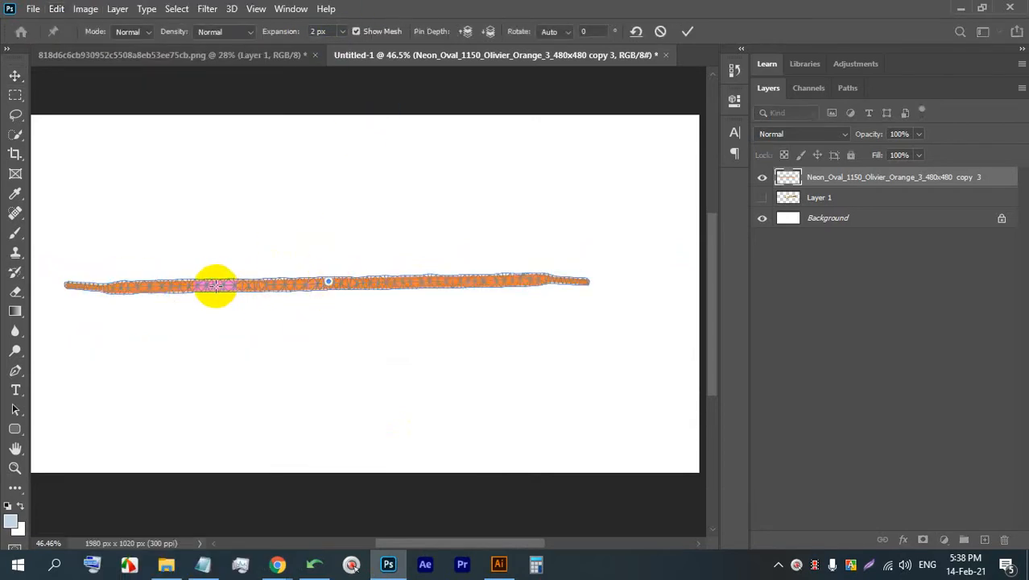
Try to fold the left end of the lace back toward the middle pin, and undo the fold
{"action": "mouse_move", "coordinate": [119, 282]}
{"action": "left_mouse_down"}
{"action": "mouse_move", "coordinate": [138, 253]}
{"action": "mouse_move", "coordinate": [197, 235]}
{"action": "mouse_move", "coordinate": [317, 272]}
{"action": "mouse_move", "coordinate": [360, 298]}
{"action": "mouse_move", "coordinate": [435, 299]}
{"action": "mouse_move", "coordinate": [288, 300]}
{"action": "mouse_move", "coordinate": [283, 291]}
{"action": "mouse_move", "coordinate": [306, 271]}
{"action": "mouse_move", "coordinate": [399, 255]}
{"action": "mouse_move", "coordinate": [487, 284]}
{"action": "mouse_move", "coordinate": [477, 325]}
{"action": "mouse_move", "coordinate": [469, 291]}
{"action": "mouse_move", "coordinate": [283, 306]}
{"action": "left_mouse_up"}
{"action": "key", "text": "ctrl+z"}
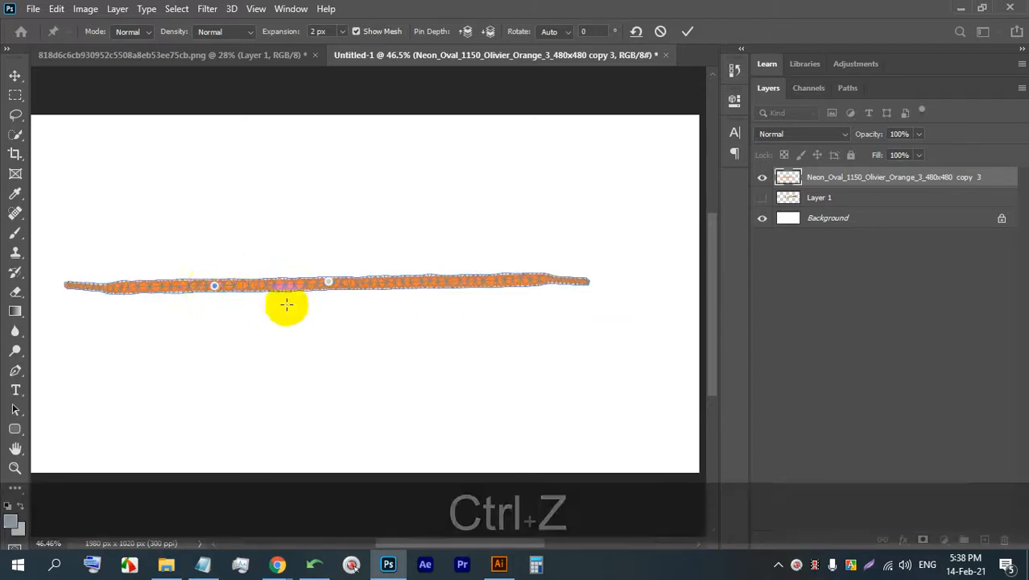
{"action": "left_click_drag", "start_coordinate": [219, 288], "coordinate": [203, 290]}
{"action": "key", "text": "ctrl+z"}
{"action": "key", "text": "ctrl+z"}
{"action": "key", "text": "ctrl+z"}
{"action": "key", "text": "ctrl+z"}
{"action": "key", "text": "ctrl+z"}
{"action": "key", "text": "ctrl+z"}
{"action": "key", "text": "ctrl+z"}
{"action": "key", "text": "ctrl+z"}
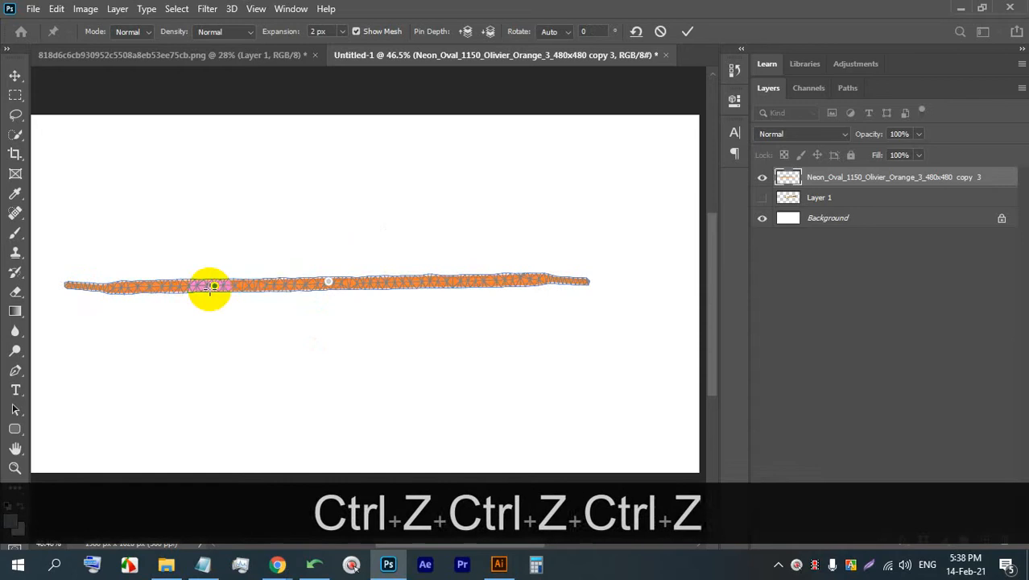
{"action": "key", "text": "ctrl+z"}
{"action": "key", "text": "ctrl+z"}
{"action": "key", "text": "ctrl+z"}
{"action": "key", "text": "ctrl+z"}
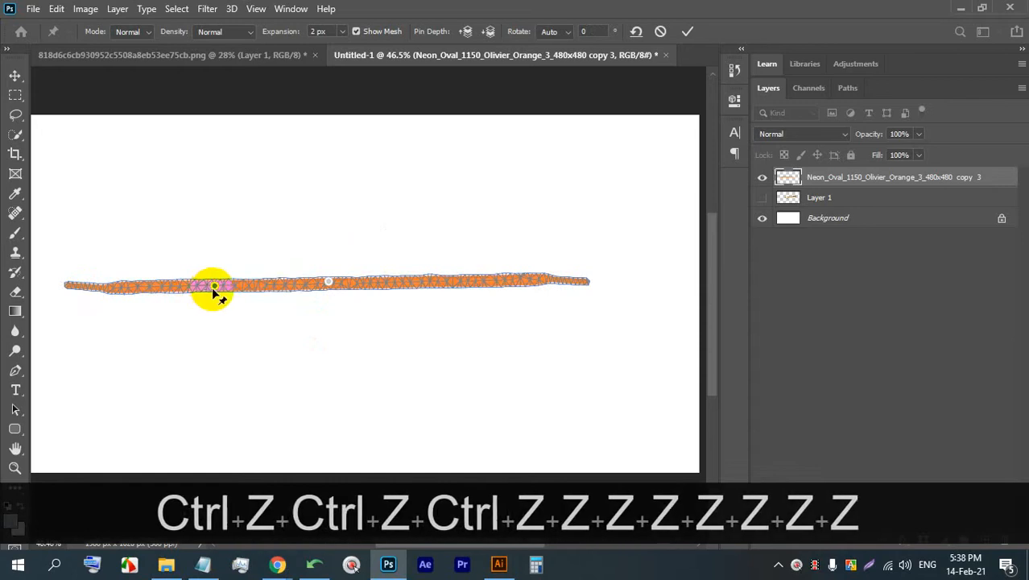
Replace the pin left of the lace's middle with one nearer the left end
{"action": "key", "text": "alt"}
{"action": "left_click", "coordinate": [215, 287], "text": "alt"}
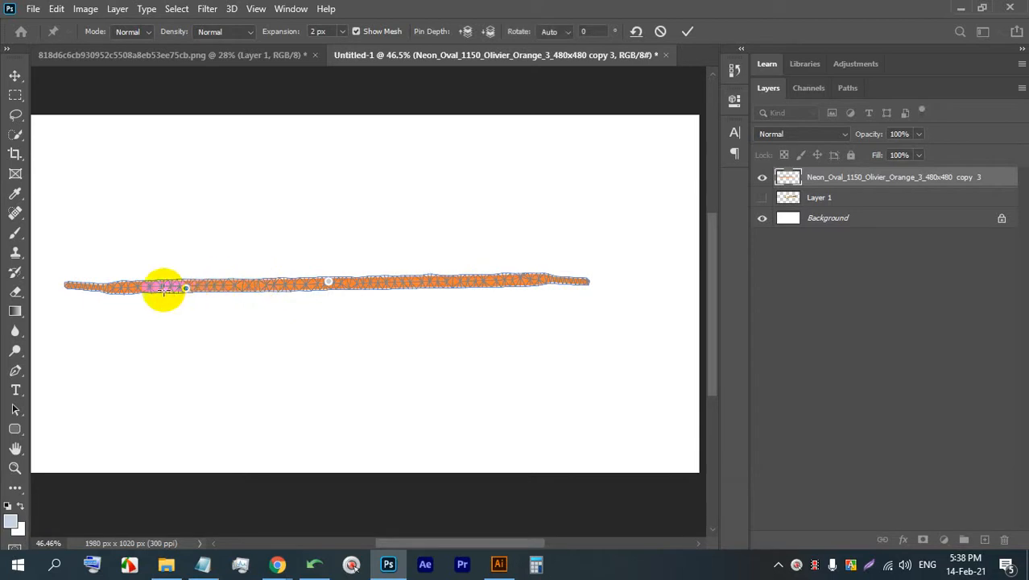
Try to fold the lace's left tip over the new pin, and remove the pin holding the fold
{"action": "mouse_move", "coordinate": [146, 287]}
{"action": "left_mouse_down"}
{"action": "mouse_move", "coordinate": [198, 255]}
{"action": "mouse_move", "coordinate": [262, 290]}
{"action": "mouse_move", "coordinate": [277, 278]}
{"action": "left_mouse_up"}
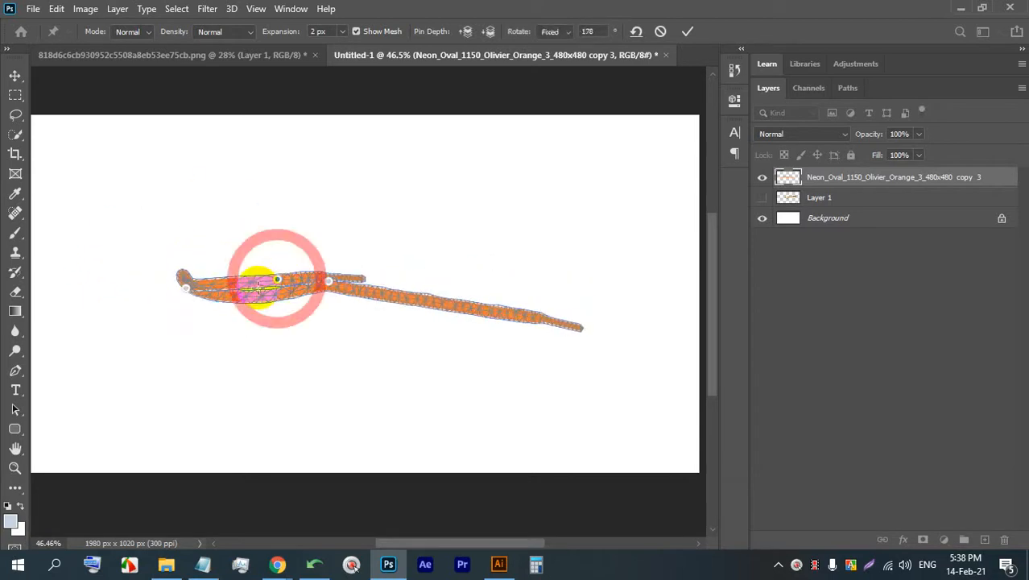
{"action": "scroll", "coordinate": [270, 290], "scroll_direction": "up", "scroll_amount": 1}
{"action": "key", "text": "ctrl+alt+z"}
{"action": "key", "text": "ctrl+alt+z"}
{"action": "key", "text": "ctrl+alt+z"}
{"action": "key", "text": "ctrl+alt+z"}
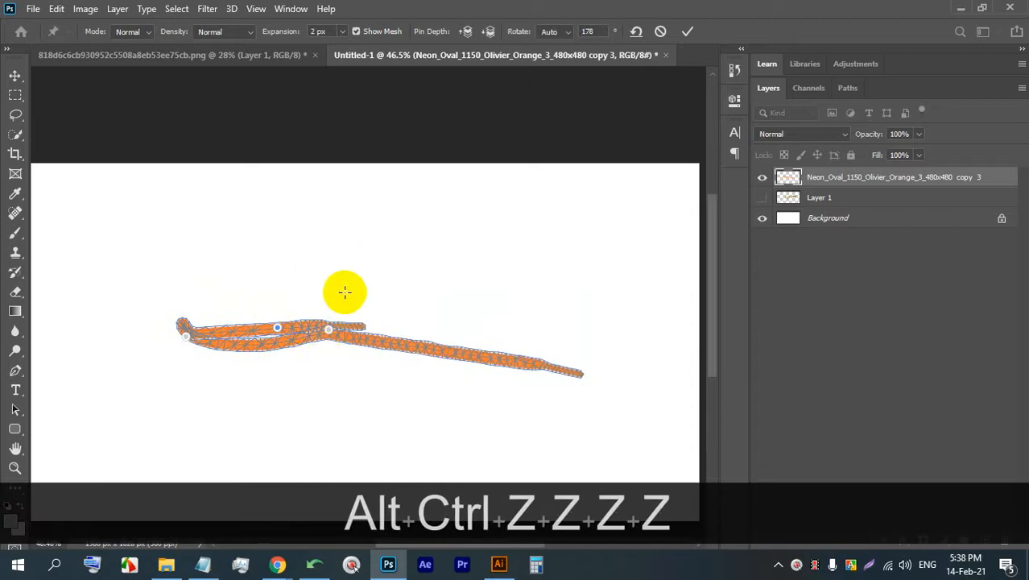
{"action": "left_click", "coordinate": [276, 329], "text": "alt"}
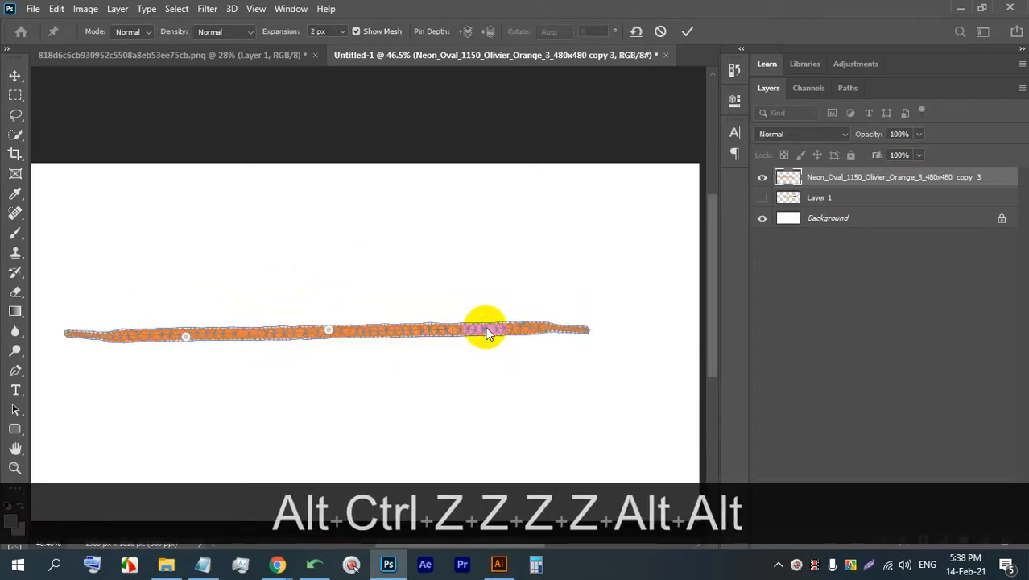
Fold the lace's right end back across the strand near the middle pins to form a loop, and send its pin backward
{"action": "mouse_move", "coordinate": [484, 327]}
{"action": "left_mouse_down"}
{"action": "mouse_move", "coordinate": [362, 302]}
{"action": "mouse_move", "coordinate": [342, 356]}
{"action": "mouse_move", "coordinate": [338, 330]}
{"action": "mouse_move", "coordinate": [341, 346]}
{"action": "mouse_move", "coordinate": [243, 345]}
{"action": "mouse_move", "coordinate": [223, 340]}
{"action": "mouse_move", "coordinate": [231, 290]}
{"action": "mouse_move", "coordinate": [189, 294]}
{"action": "mouse_move", "coordinate": [179, 322]}
{"action": "left_mouse_up"}
{"action": "scroll", "coordinate": [241, 331], "scroll_direction": "up", "scroll_amount": 5}
{"action": "scroll", "coordinate": [275, 311], "scroll_direction": "down", "scroll_amount": 1}
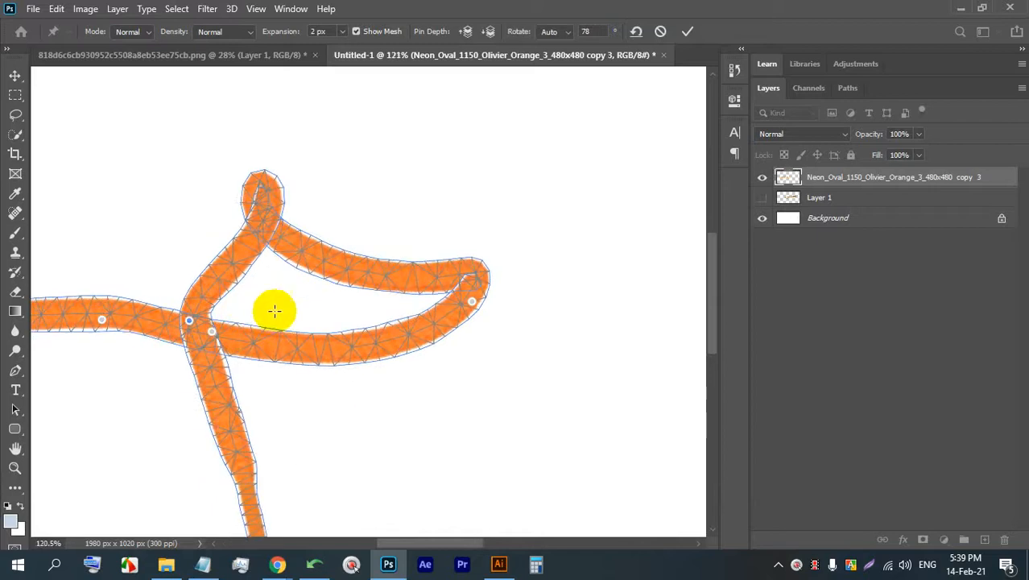
{"action": "scroll", "coordinate": [213, 335], "scroll_direction": "up", "scroll_amount": 2}
{"action": "scroll", "coordinate": [246, 248], "scroll_direction": "down", "scroll_amount": 5}
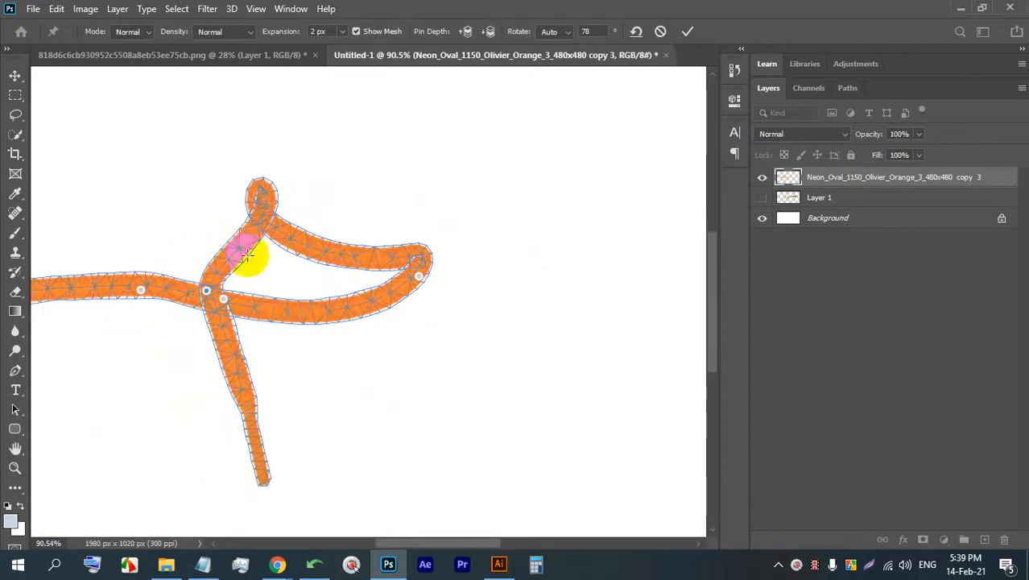
{"action": "scroll", "coordinate": [110, 253], "scroll_direction": "up", "scroll_amount": 6}
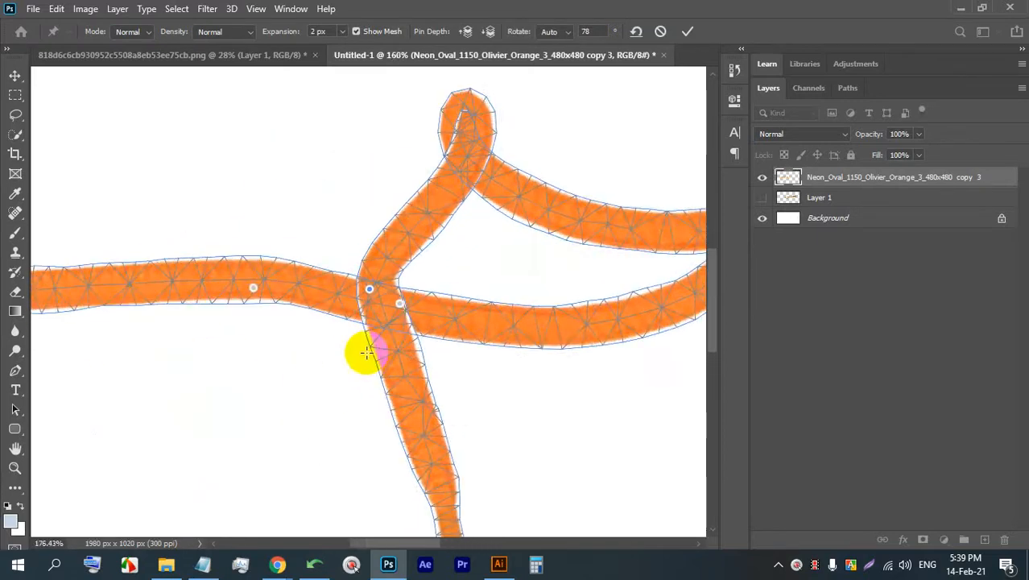
{"action": "scroll", "coordinate": [366, 352], "scroll_direction": "up", "scroll_amount": 1}
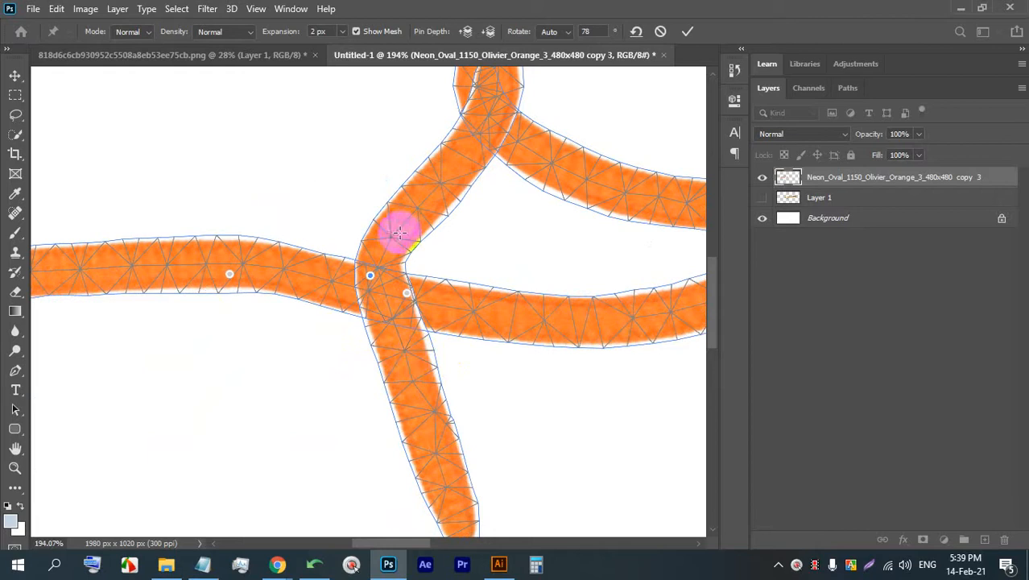
{"action": "left_click", "coordinate": [488, 32]}
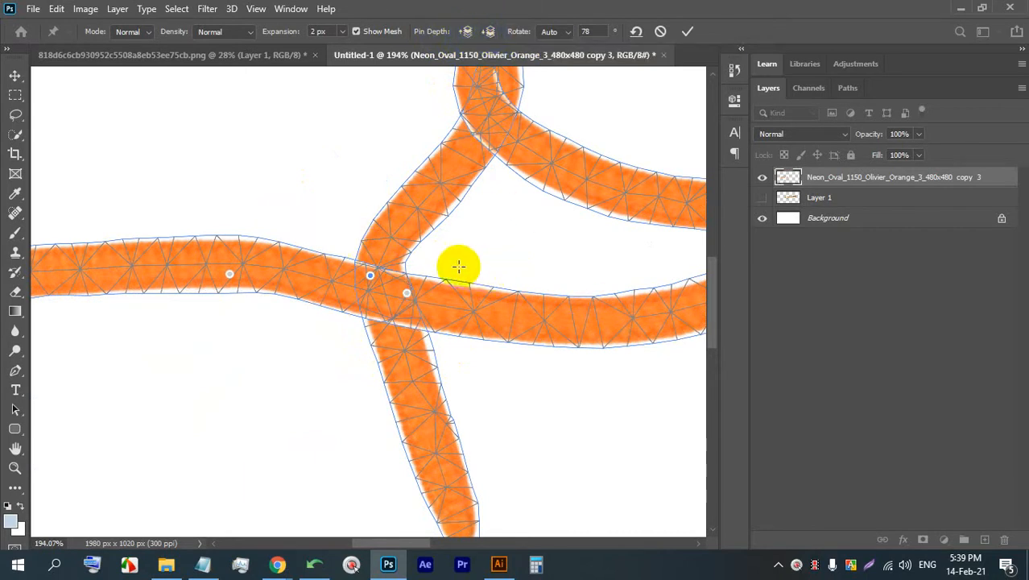
Bend the lace's left end across toward the lower right, send its pin behind the other strand, and apply the Puppet Warp
{"action": "scroll", "coordinate": [451, 256], "scroll_direction": "down", "scroll_amount": 3}
{"action": "scroll", "coordinate": [233, 270], "scroll_direction": "down", "scroll_amount": 1}
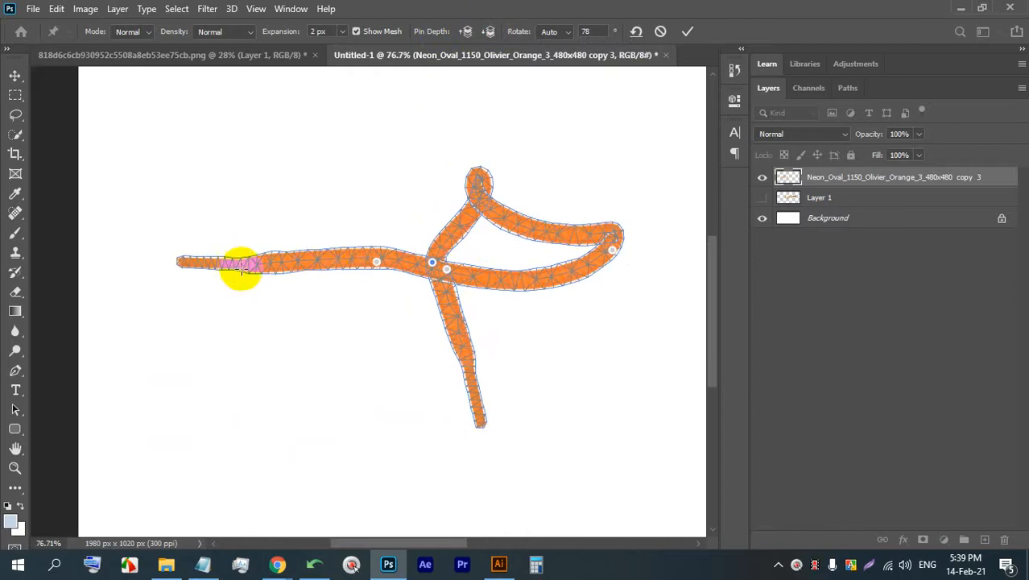
{"action": "mouse_move", "coordinate": [241, 268]}
{"action": "left_mouse_down"}
{"action": "mouse_move", "coordinate": [285, 239]}
{"action": "mouse_move", "coordinate": [395, 218]}
{"action": "mouse_move", "coordinate": [558, 235]}
{"action": "mouse_move", "coordinate": [594, 257]}
{"action": "mouse_move", "coordinate": [645, 230]}
{"action": "mouse_move", "coordinate": [668, 248]}
{"action": "mouse_move", "coordinate": [616, 310]}
{"action": "mouse_move", "coordinate": [533, 373]}
{"action": "left_mouse_up"}
{"action": "scroll", "coordinate": [456, 341], "scroll_direction": "up", "scroll_amount": 10}
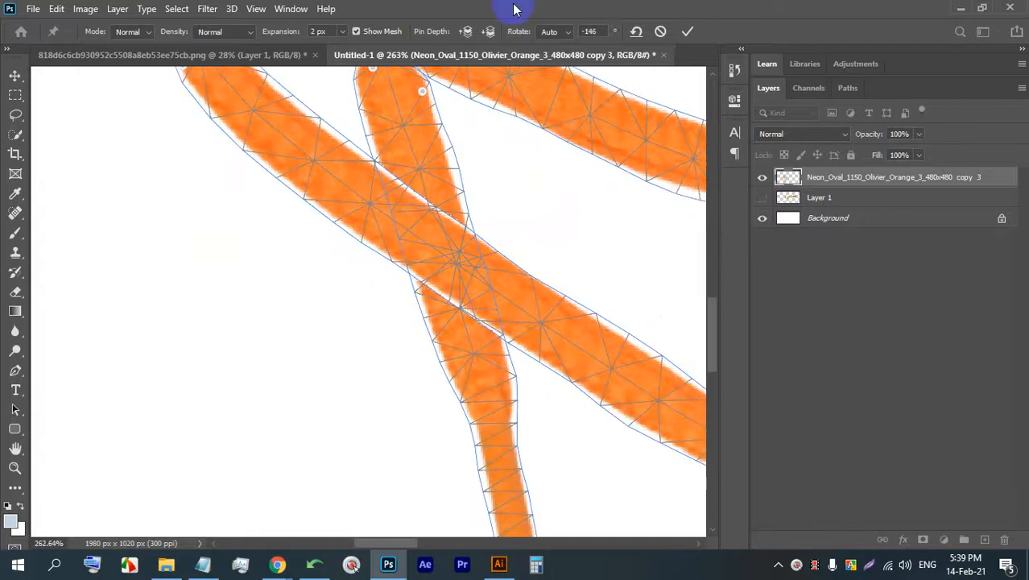
{"action": "left_click", "coordinate": [489, 34]}
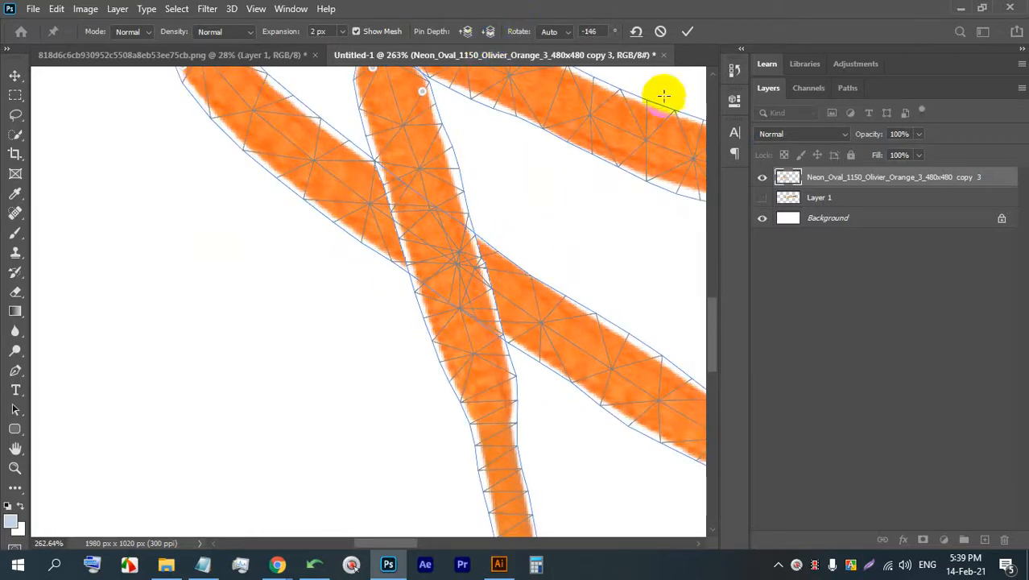
{"action": "left_click", "coordinate": [687, 32]}
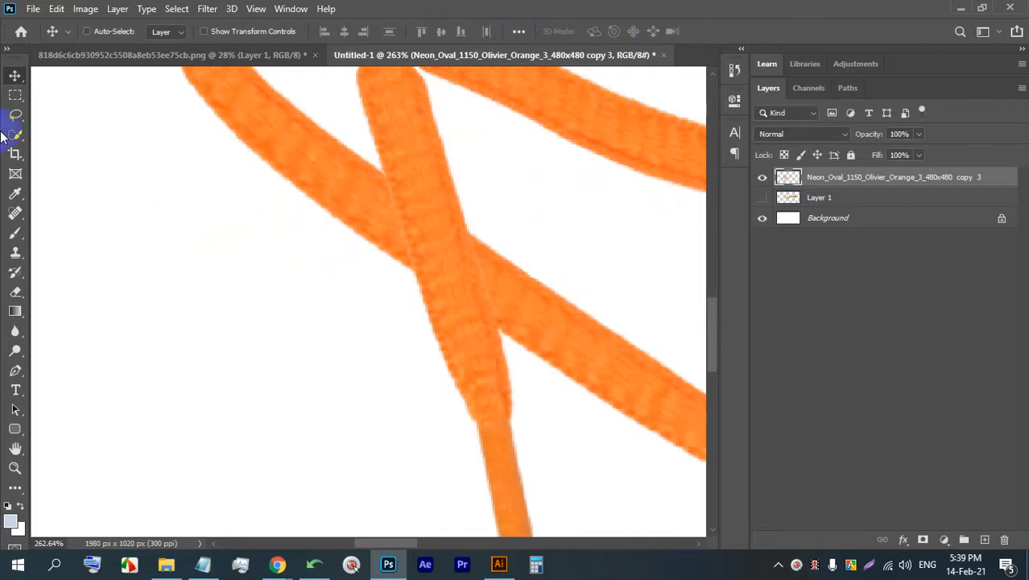
Examine the crossing of the two lace ends up close and the overall warped shape
{"action": "scroll", "coordinate": [362, 417], "scroll_direction": "down", "scroll_amount": 3}
{"action": "scroll", "coordinate": [391, 350], "scroll_direction": "down", "scroll_amount": 3}
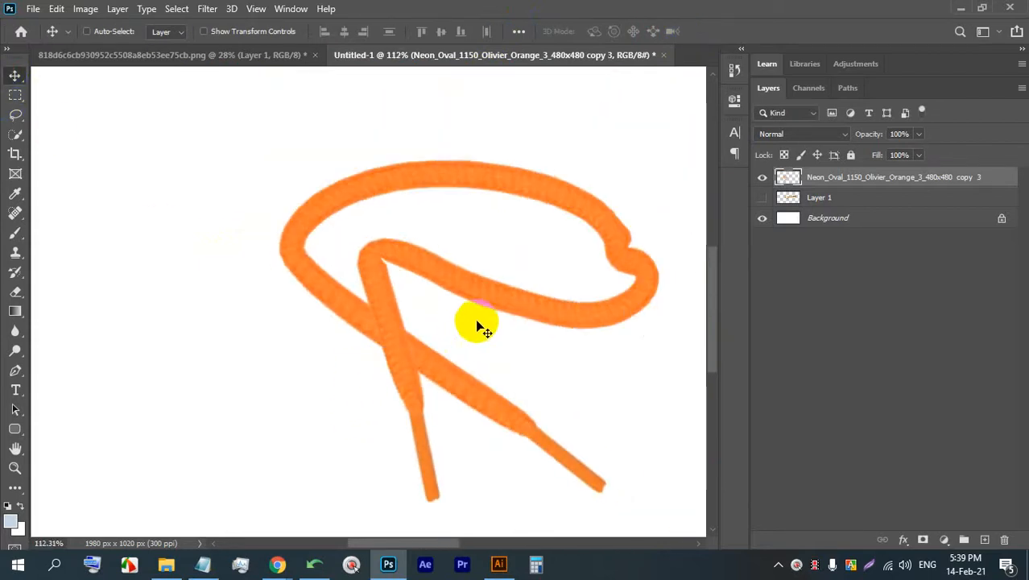
{"action": "scroll", "coordinate": [376, 306], "scroll_direction": "up", "scroll_amount": 3}
{"action": "scroll", "coordinate": [373, 318], "scroll_direction": "up", "scroll_amount": 3}
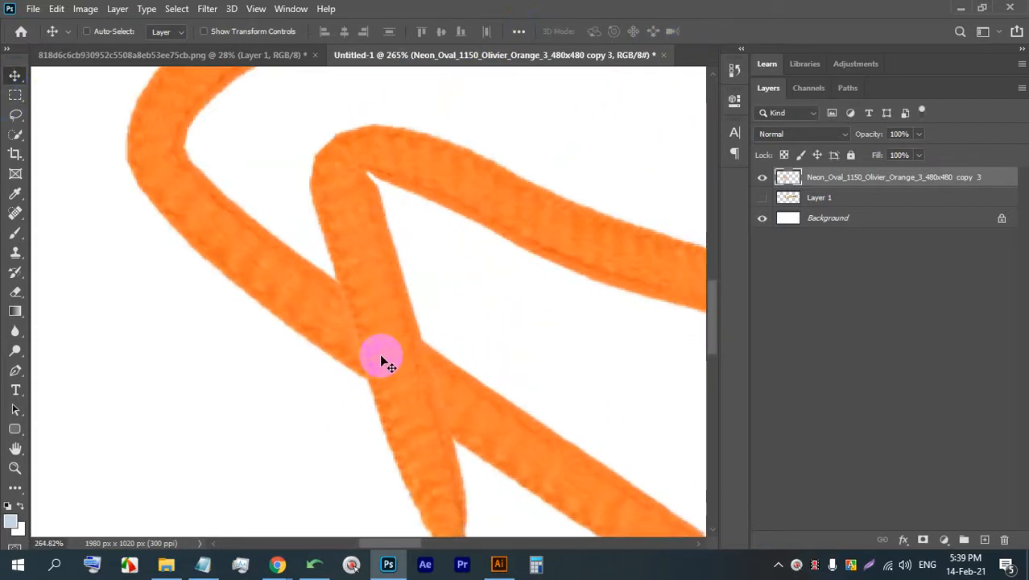
{"action": "scroll", "coordinate": [427, 290], "scroll_direction": "down", "scroll_amount": 5}
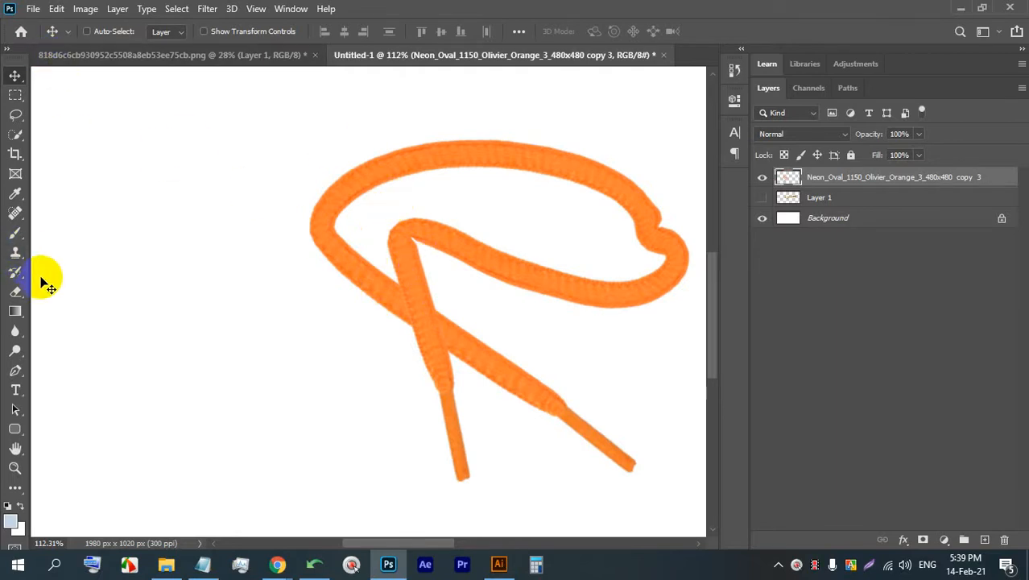
{"action": "left_click", "coordinate": [57, 8]}
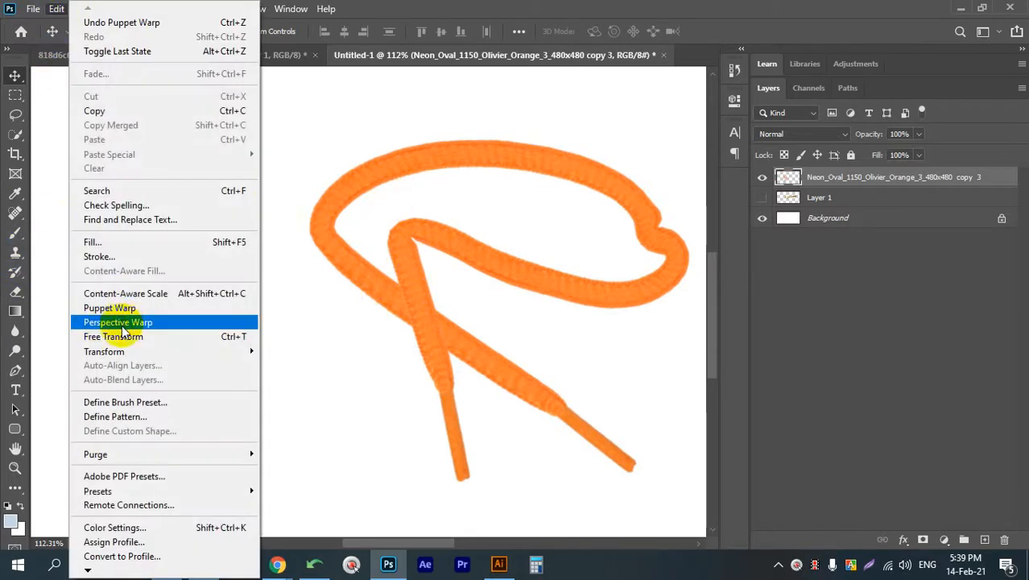
{"action": "left_click", "coordinate": [387, 564]}
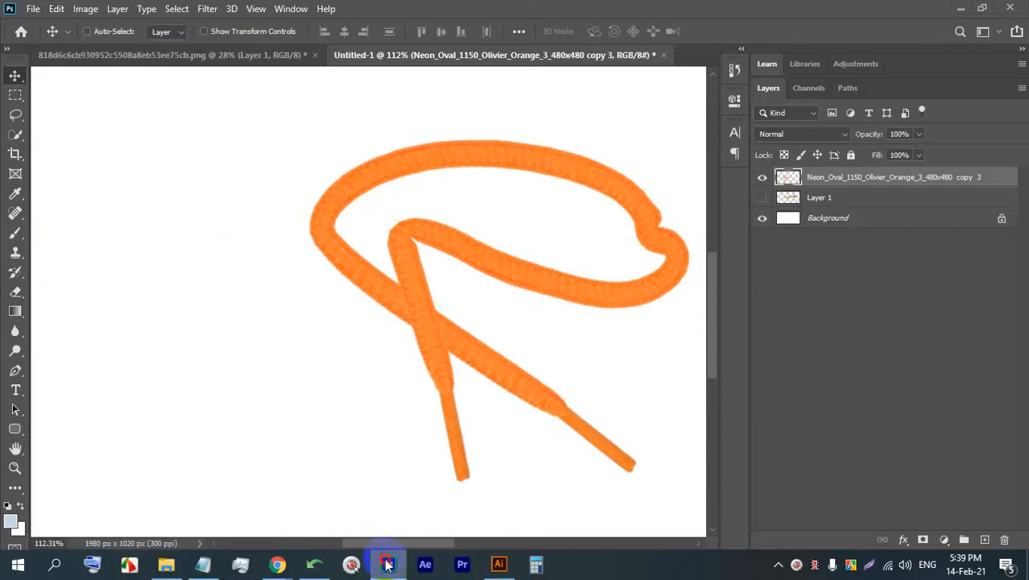
Restart presenting the entire screen in the Google Meet call and check the meeting chat
{"action": "left_click", "coordinate": [215, 306]}
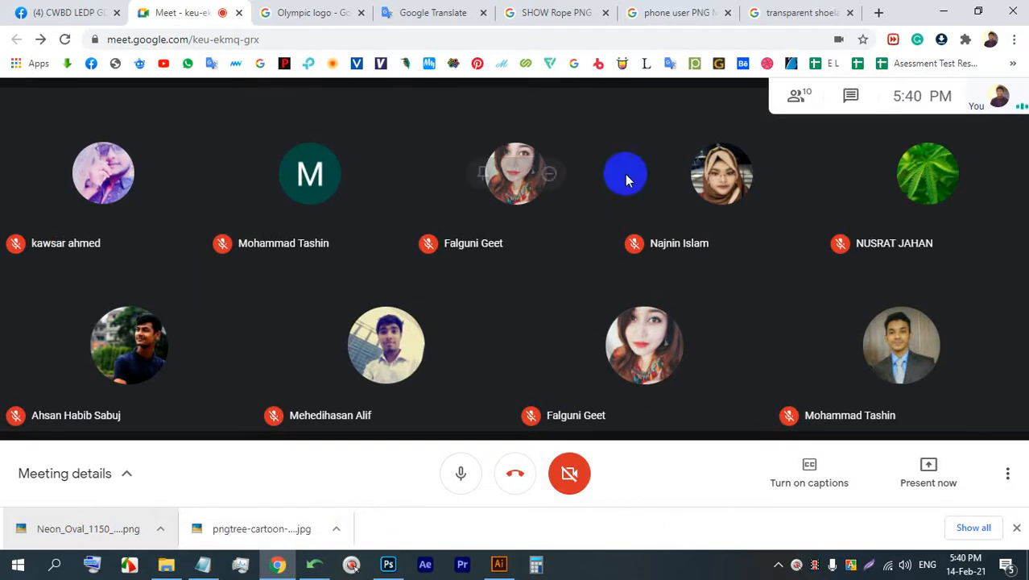
{"action": "left_click", "coordinate": [930, 467]}
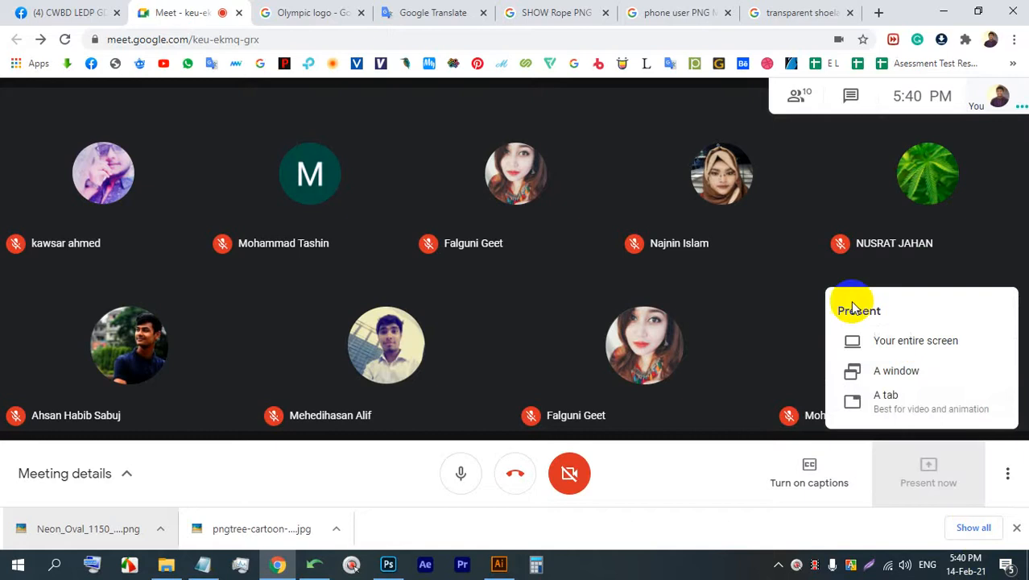
{"action": "left_click", "coordinate": [894, 341]}
{"action": "left_click", "coordinate": [638, 362]}
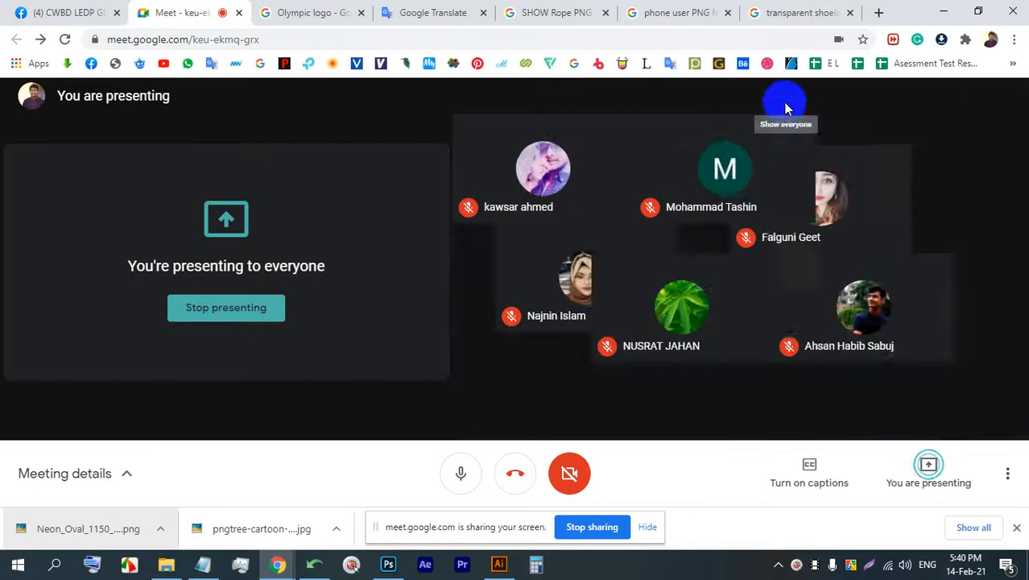
{"action": "left_click", "coordinate": [786, 97]}
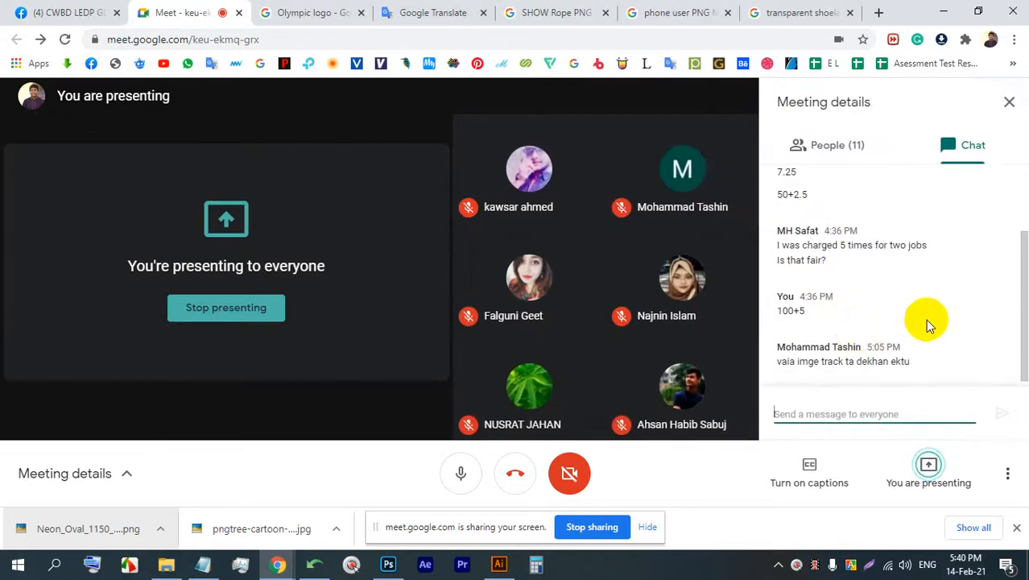
{"action": "left_click", "coordinate": [1008, 101]}
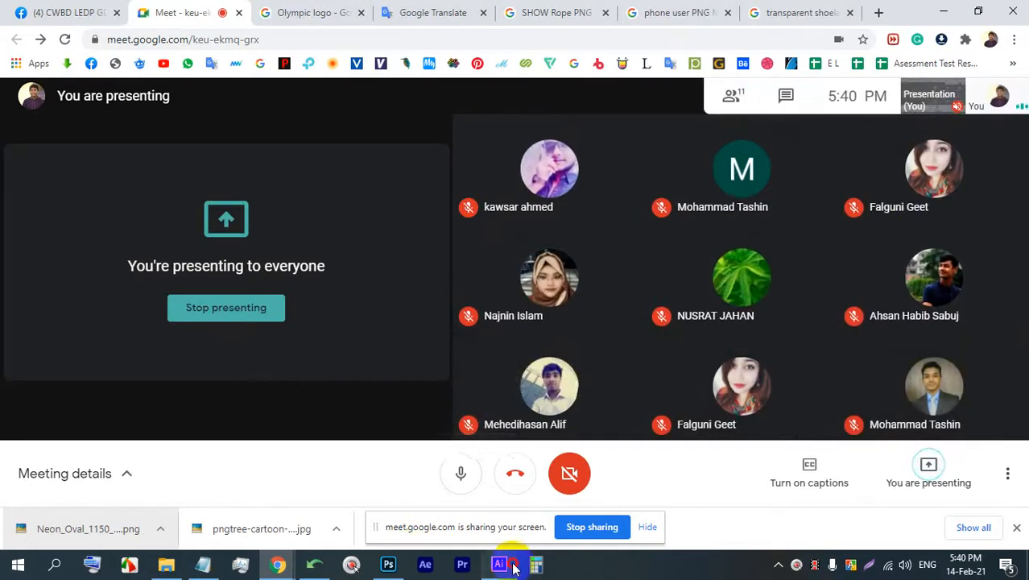
Switch to Illustrator and delete all the artwork on and around the artboard
{"action": "left_click", "coordinate": [514, 566]}
{"action": "left_click", "coordinate": [563, 390]}
{"action": "left_click", "coordinate": [632, 299]}
{"action": "scroll", "coordinate": [531, 328], "scroll_direction": "down", "scroll_amount": 3}
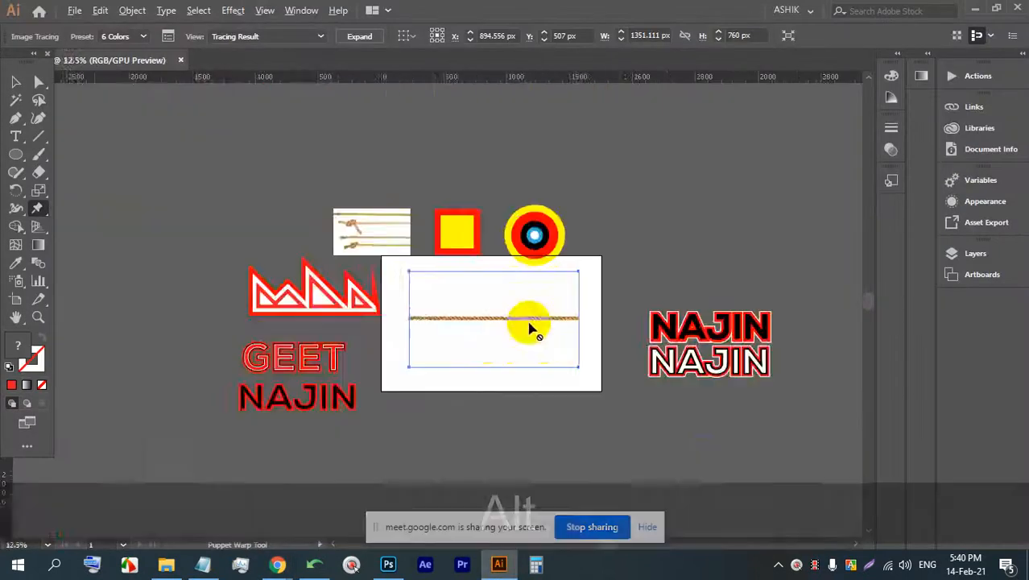
{"action": "scroll", "coordinate": [529, 329], "scroll_direction": "down", "scroll_amount": 1}
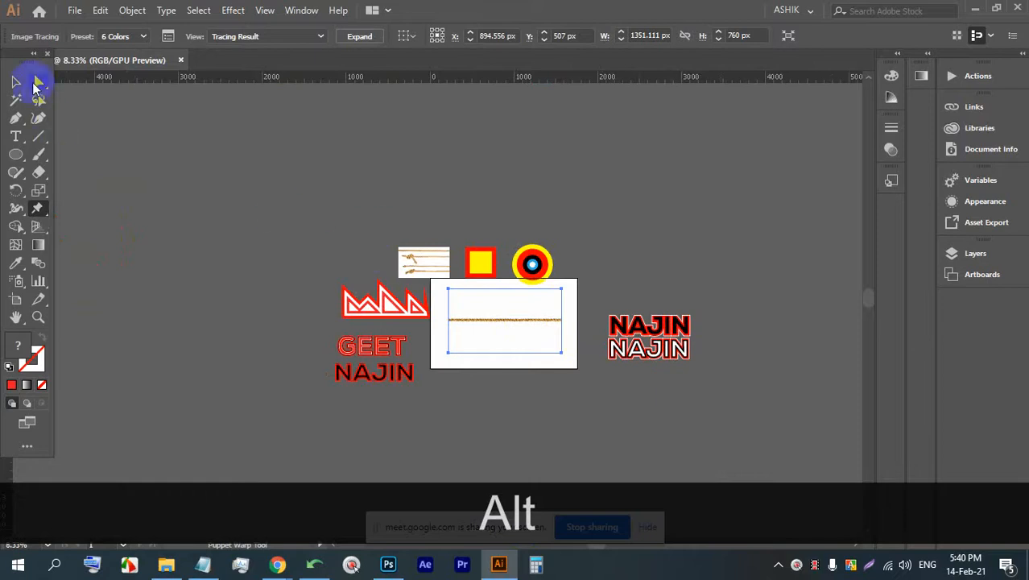
{"action": "left_click", "coordinate": [16, 81]}
{"action": "left_click", "coordinate": [331, 228]}
{"action": "left_click_drag", "start_coordinate": [331, 228], "coordinate": [735, 409]}
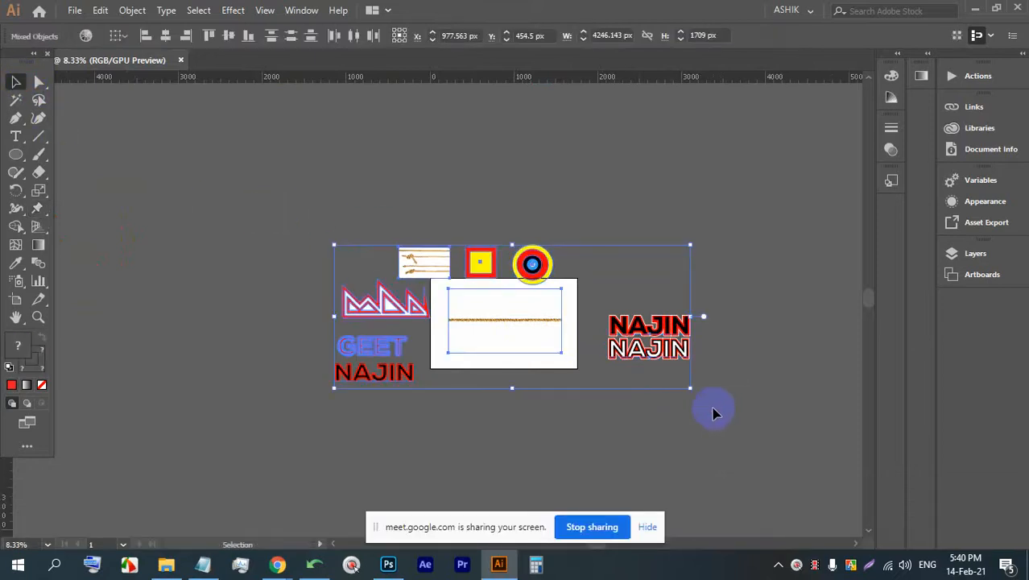
{"action": "key", "text": "BackSpace"}
Draw a red circle about 327 px in diameter on the empty artboard
{"action": "scroll", "coordinate": [518, 340], "scroll_direction": "up", "scroll_amount": 5}
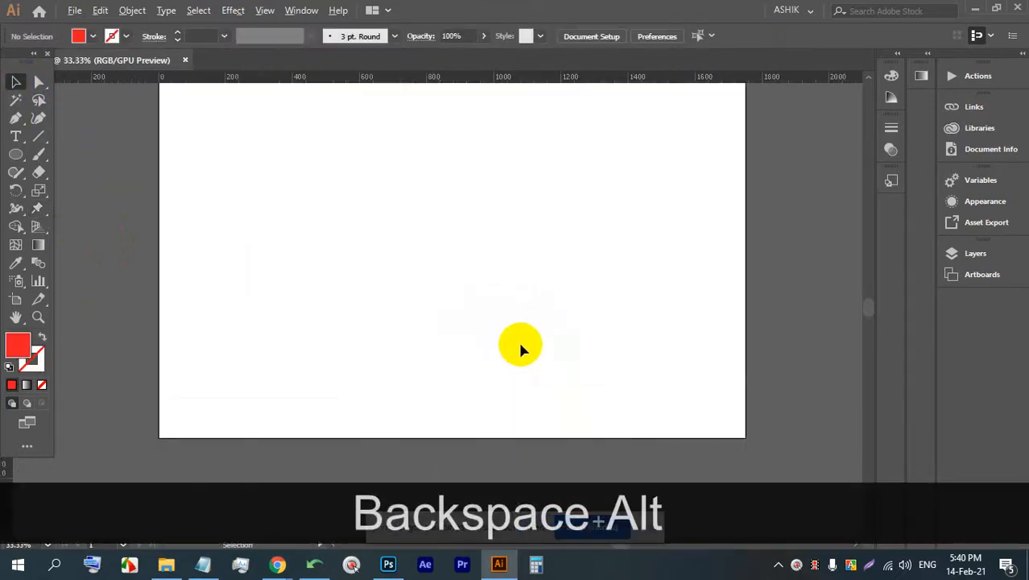
{"action": "scroll", "coordinate": [430, 300], "scroll_direction": "up", "scroll_amount": 1}
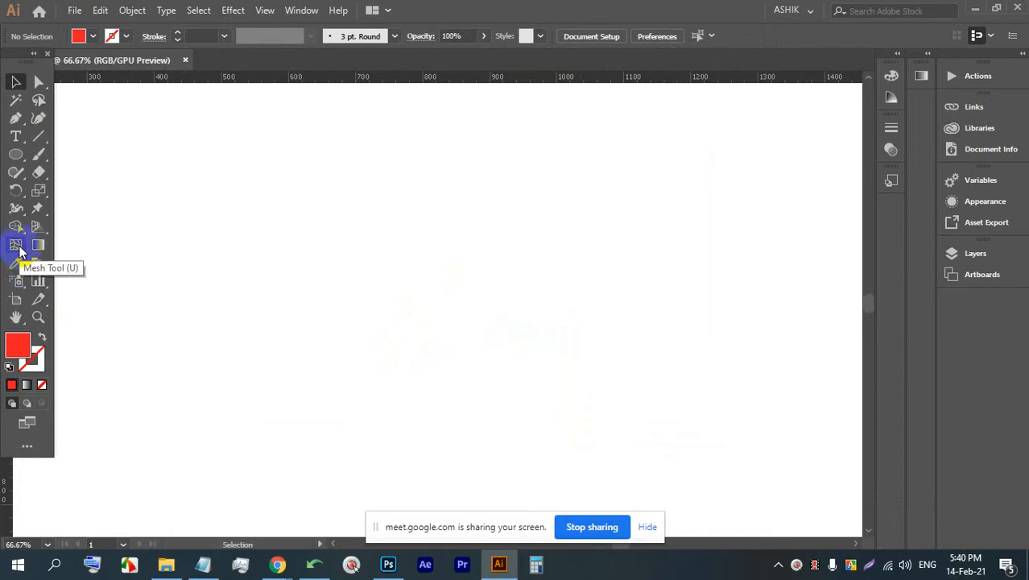
{"action": "left_click", "coordinate": [15, 154]}
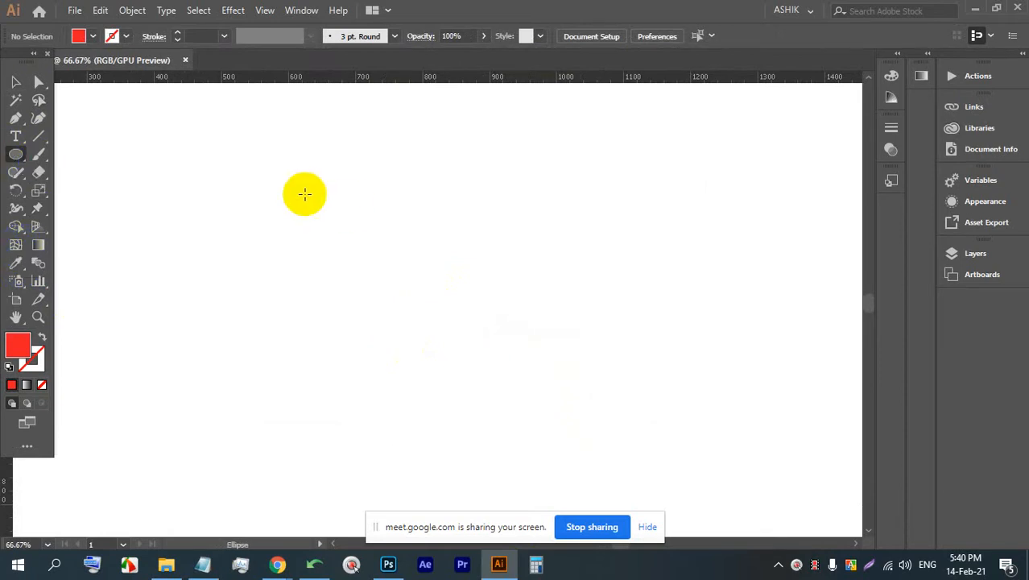
{"action": "left_click_drag", "start_coordinate": [298, 193], "coordinate": [516, 379]}
Add several mesh points across the red circle with the Mesh tool
{"action": "left_click", "coordinate": [15, 245]}
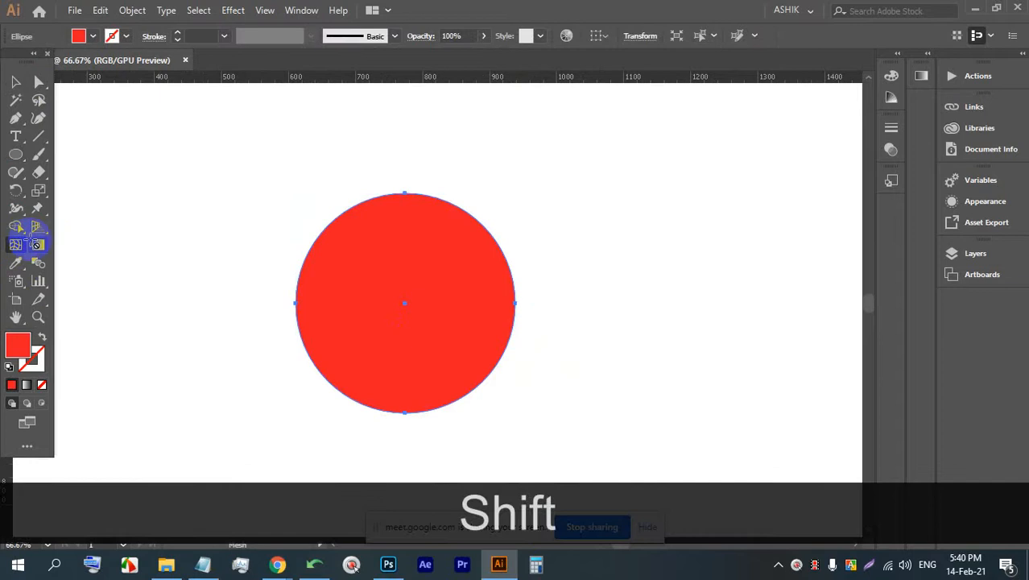
{"action": "left_click", "coordinate": [380, 236]}
{"action": "left_click", "coordinate": [395, 319]}
{"action": "left_click", "coordinate": [385, 241]}
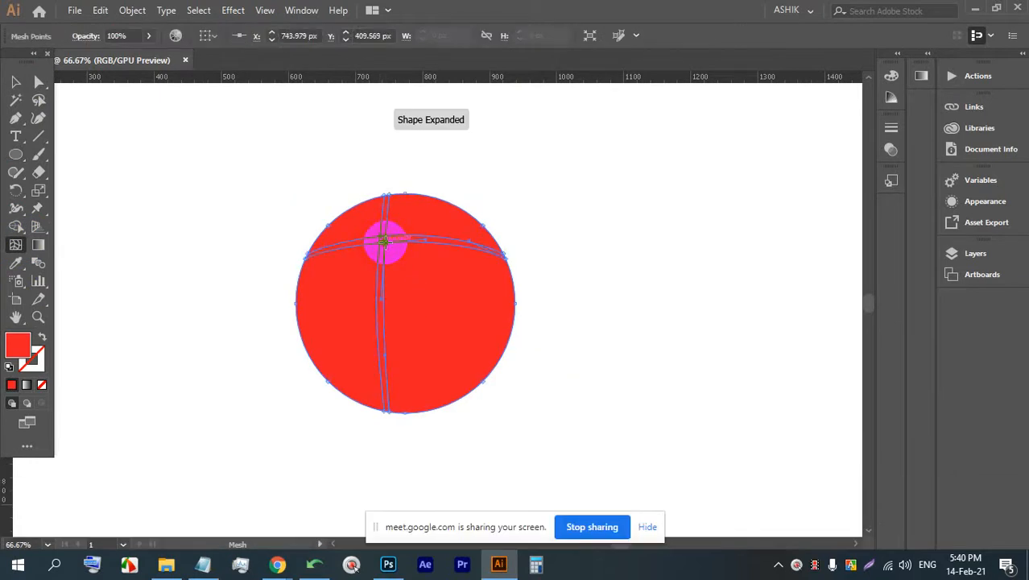
{"action": "left_click", "coordinate": [406, 284]}
{"action": "left_click", "coordinate": [450, 318]}
{"action": "left_click", "coordinate": [374, 341]}
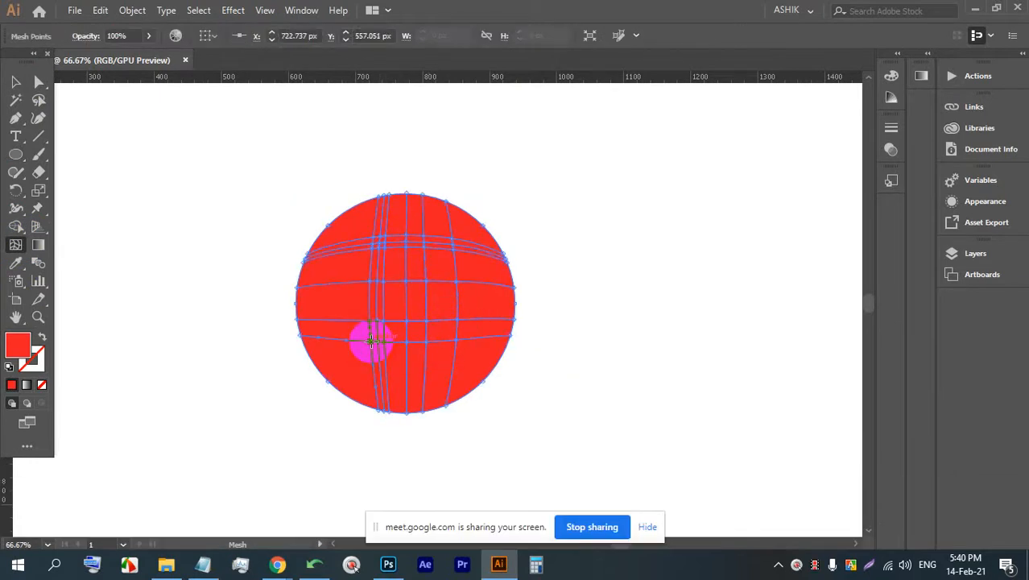
Select the red mesh circle and delete it from the artboard
{"action": "left_click", "coordinate": [17, 82]}
{"action": "left_click", "coordinate": [264, 108]}
{"action": "left_click", "coordinate": [385, 246]}
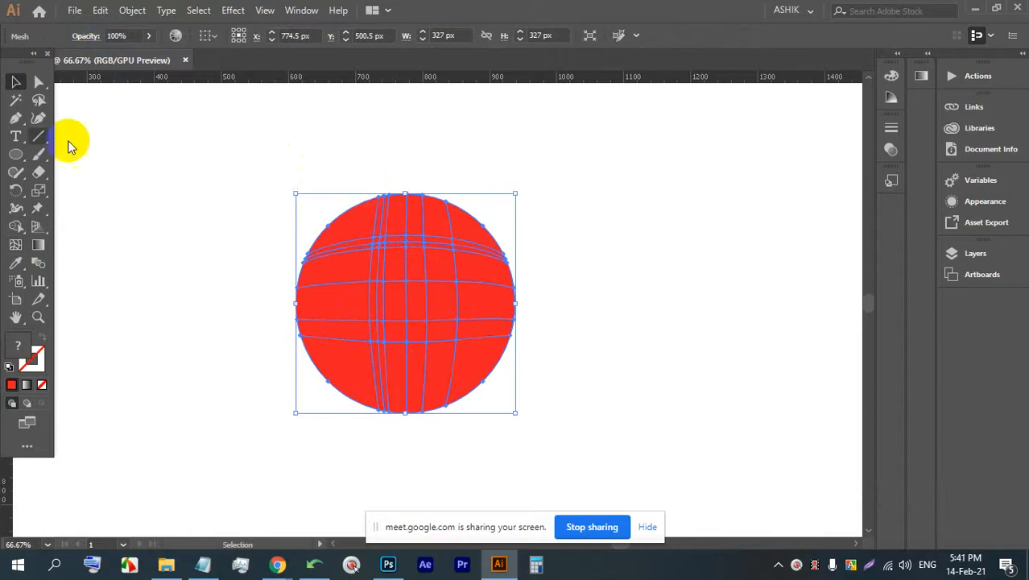
{"action": "left_click", "coordinate": [221, 161]}
{"action": "left_click", "coordinate": [519, 335]}
{"action": "key", "text": "BackSpace"}
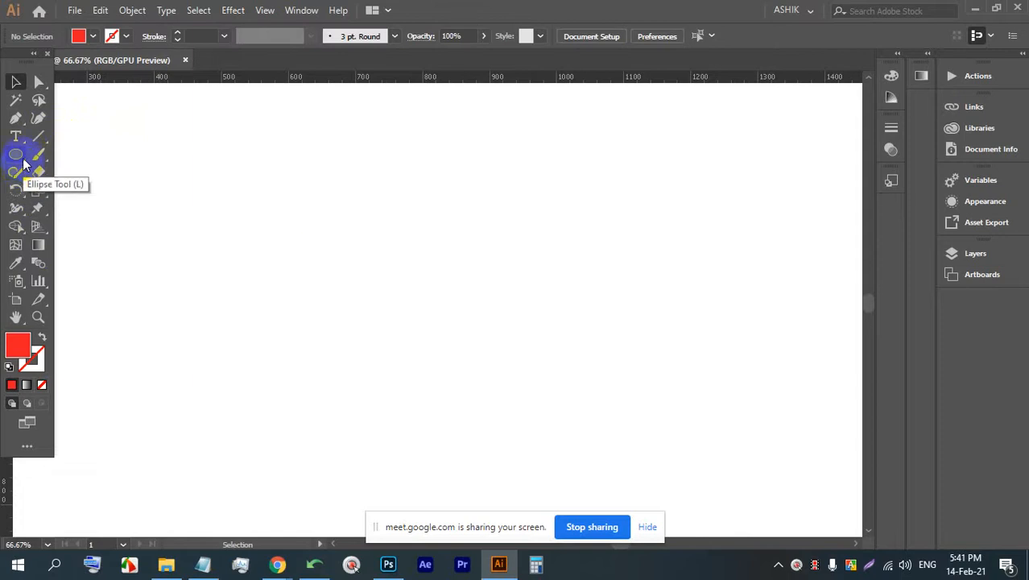
Draw a new red circle and duplicate it sideways so that the two circles partly overlap
{"action": "left_click_drag", "start_coordinate": [23, 163], "coordinate": [85, 191]}
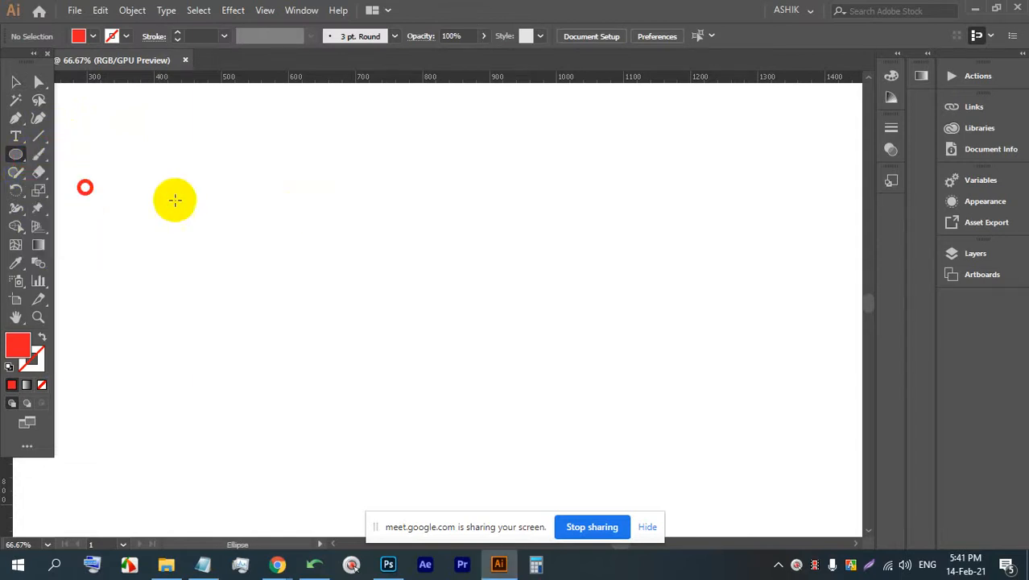
{"action": "left_click_drag", "start_coordinate": [418, 200], "coordinate": [653, 409]}
{"action": "left_click", "coordinate": [15, 82]}
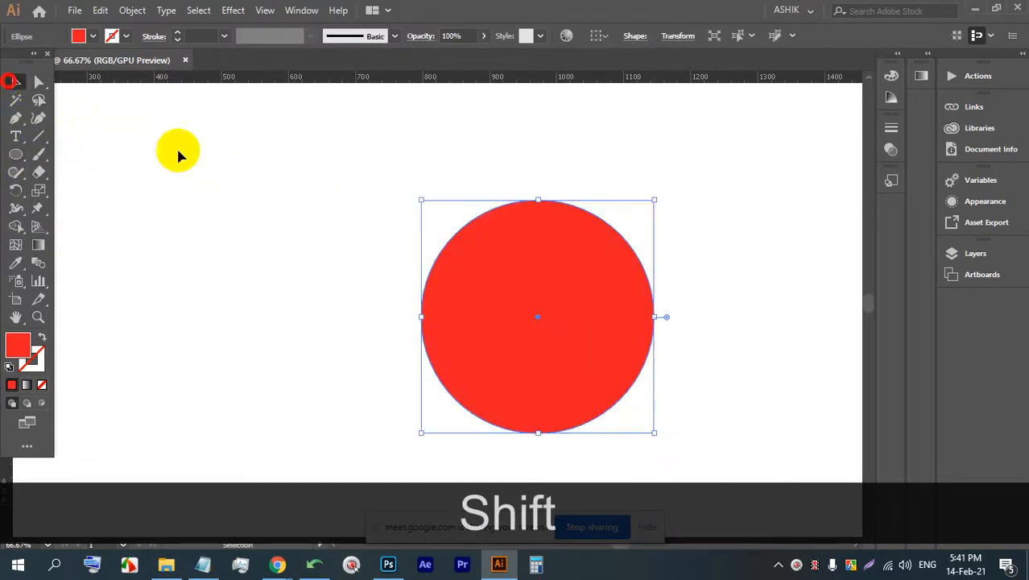
{"action": "left_click_drag", "start_coordinate": [548, 313], "coordinate": [542, 248]}
{"action": "scroll", "coordinate": [542, 248], "scroll_direction": "down", "scroll_amount": 3, "text": "alt"}
{"action": "scroll", "coordinate": [525, 257], "scroll_direction": "up", "scroll_amount": 2, "text": "alt"}
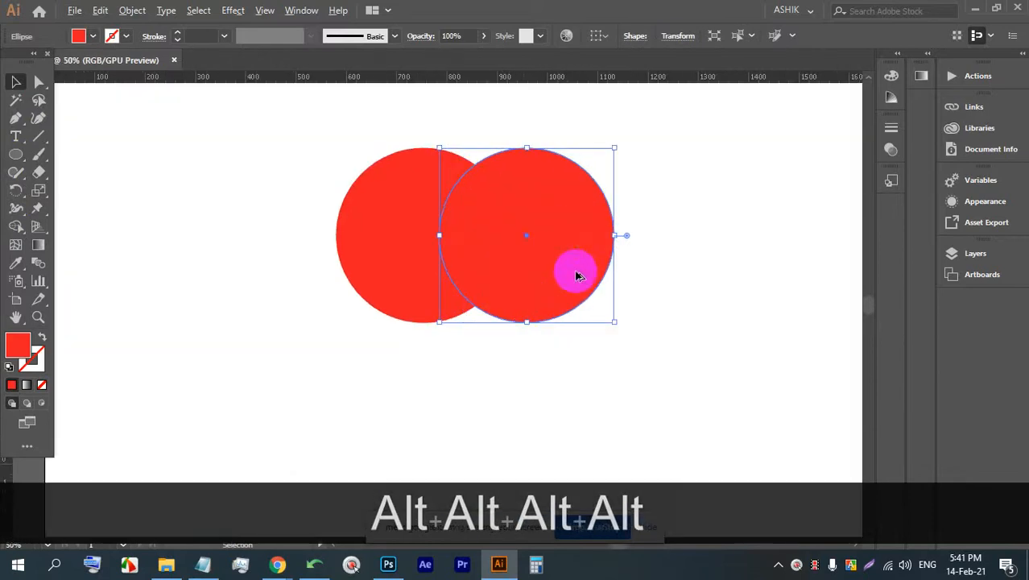
Select both overlapping red circles and remove their shared middle area with the Shape Builder tool
{"action": "left_click", "coordinate": [690, 277]}
{"action": "left_click_drag", "start_coordinate": [692, 319], "coordinate": [329, 195]}
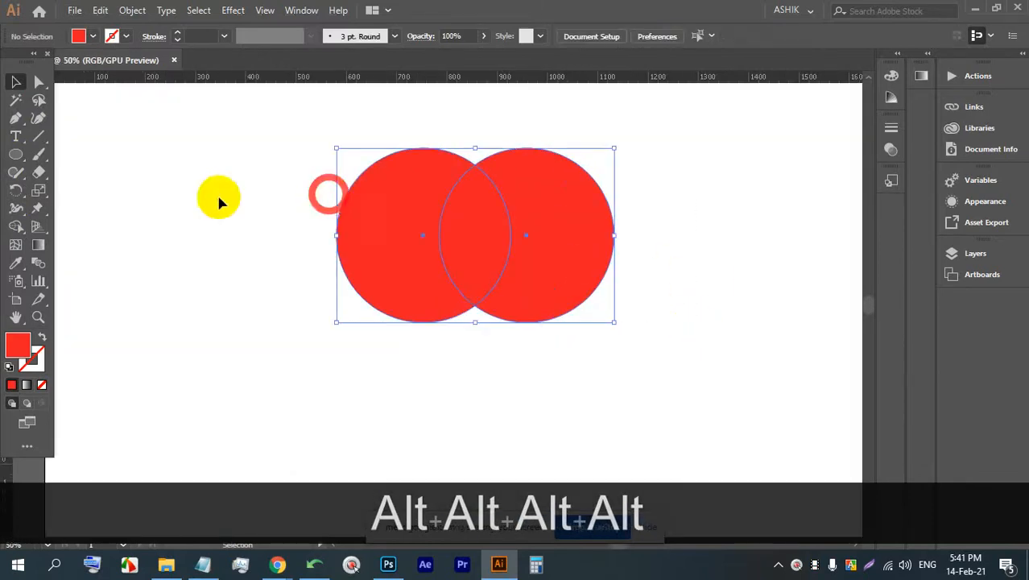
{"action": "left_click", "coordinate": [15, 225]}
{"action": "key", "text": "alt"}
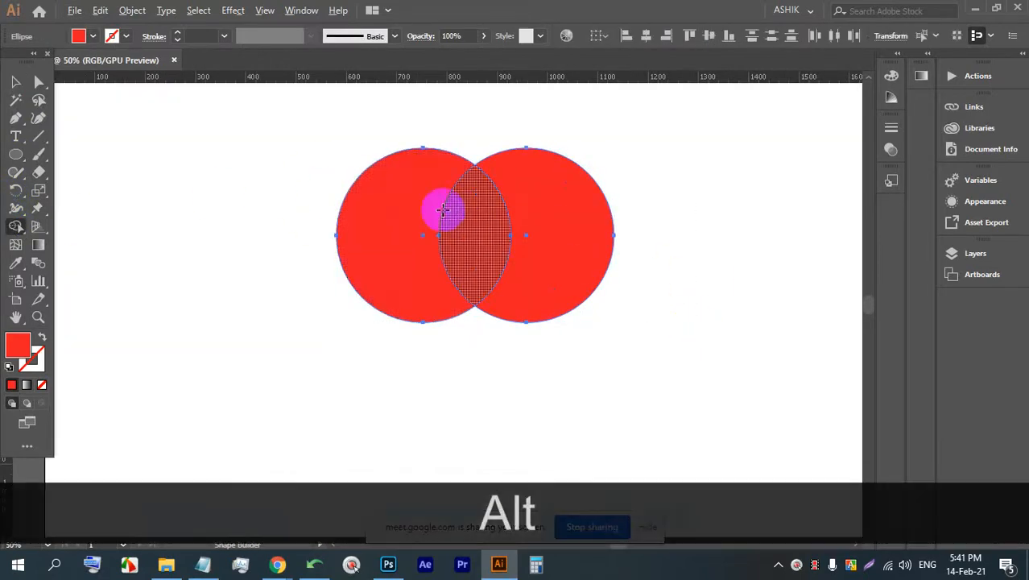
{"action": "left_click", "coordinate": [478, 212], "text": "alt"}
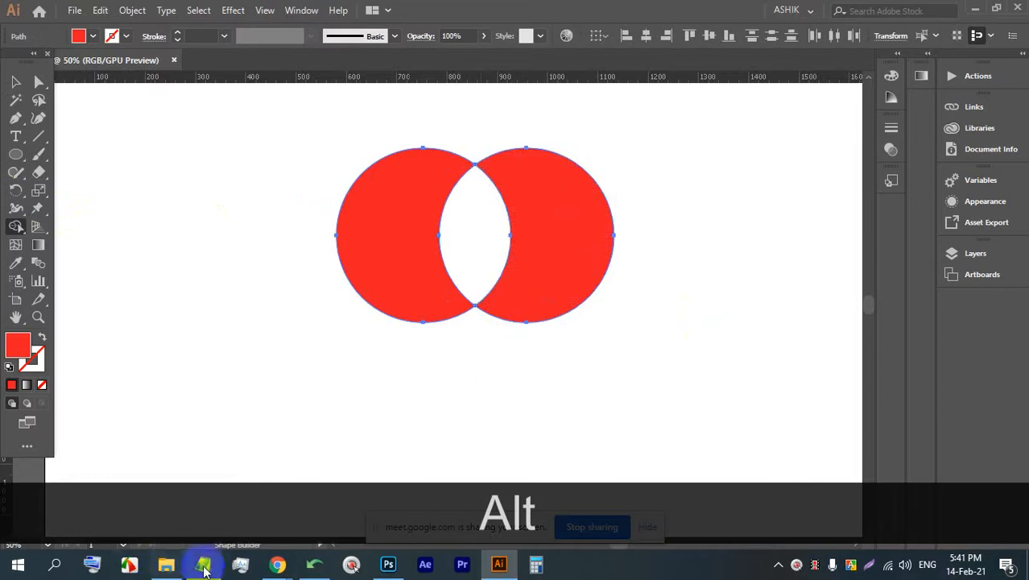
Switch to the Google Meet call in Chrome and stop presenting the screen
{"action": "mouse_move", "coordinate": [277, 564]}
{"action": "left_click", "coordinate": [241, 482]}
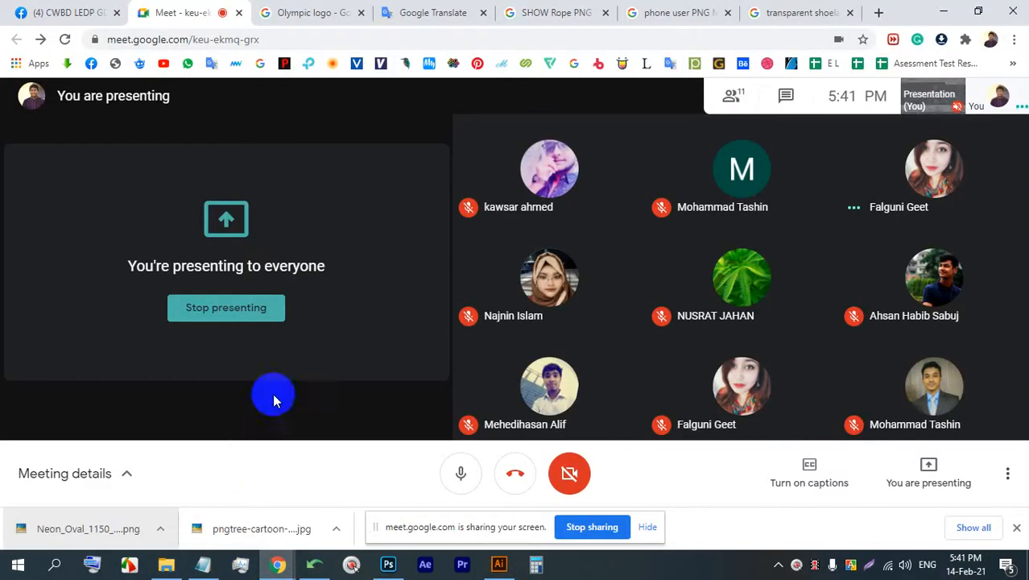
{"action": "left_click", "coordinate": [246, 318]}
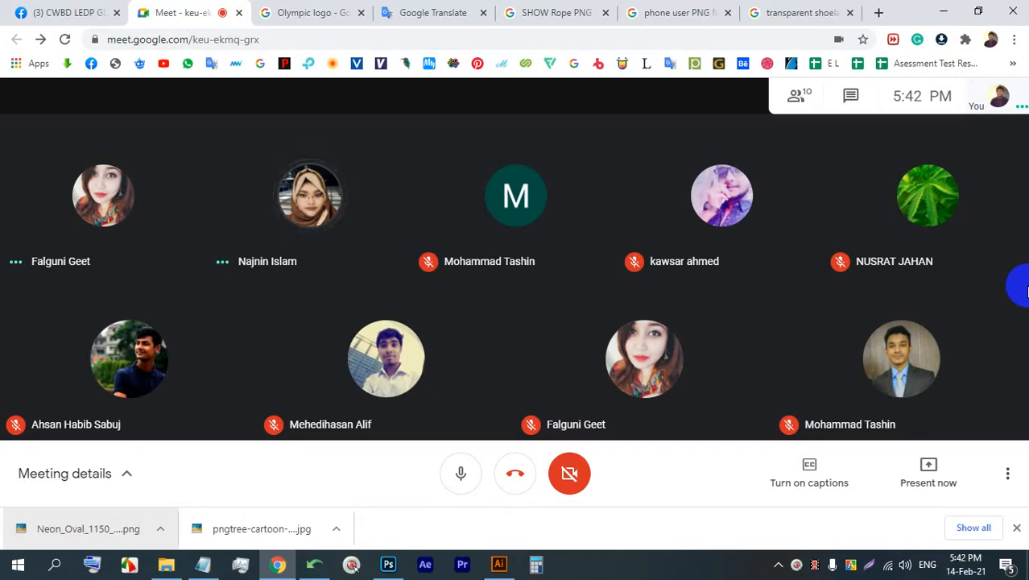
Present the entire screen in the Meet call again, and dismiss the sharing notice and the downloads bar
{"action": "left_click", "coordinate": [928, 467]}
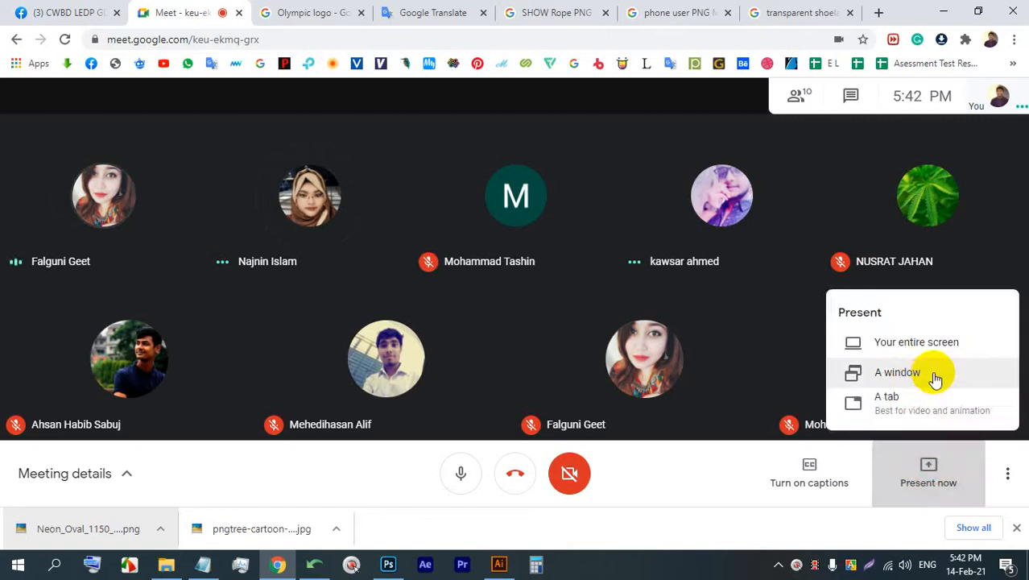
{"action": "left_click", "coordinate": [932, 340]}
{"action": "left_click", "coordinate": [456, 218]}
{"action": "left_click", "coordinate": [651, 366]}
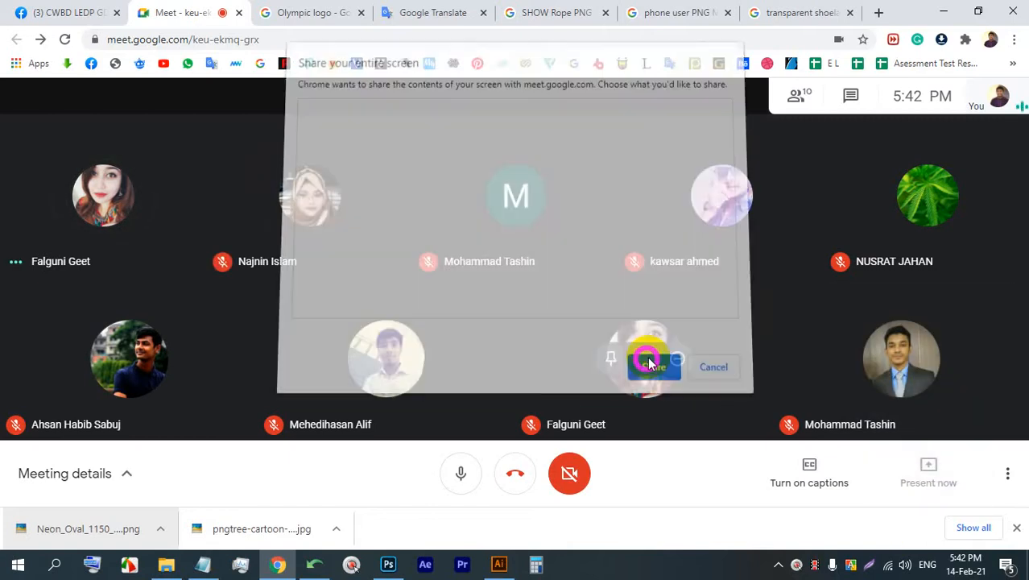
{"action": "left_click", "coordinate": [644, 528]}
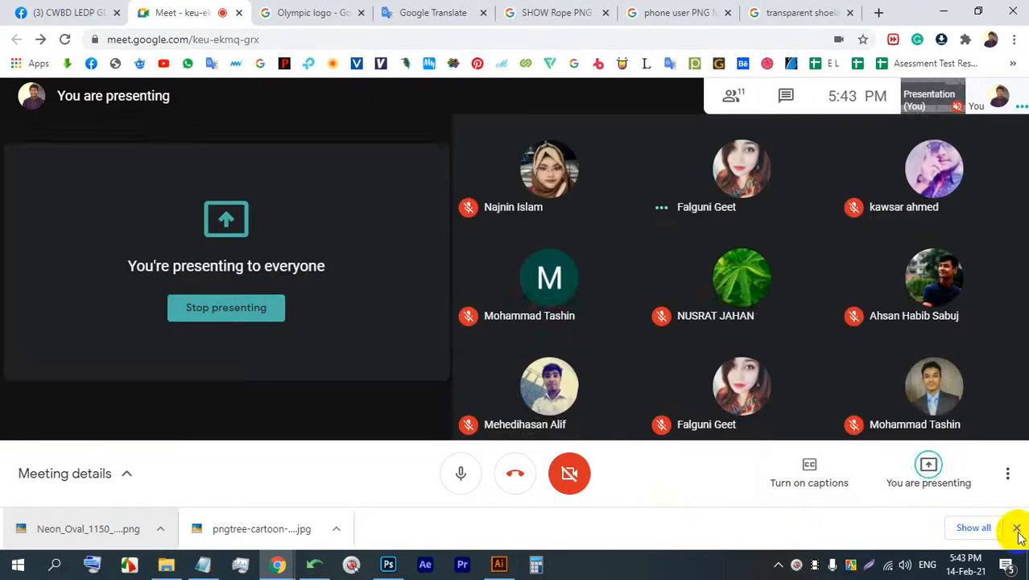
{"action": "left_click", "coordinate": [1017, 535]}
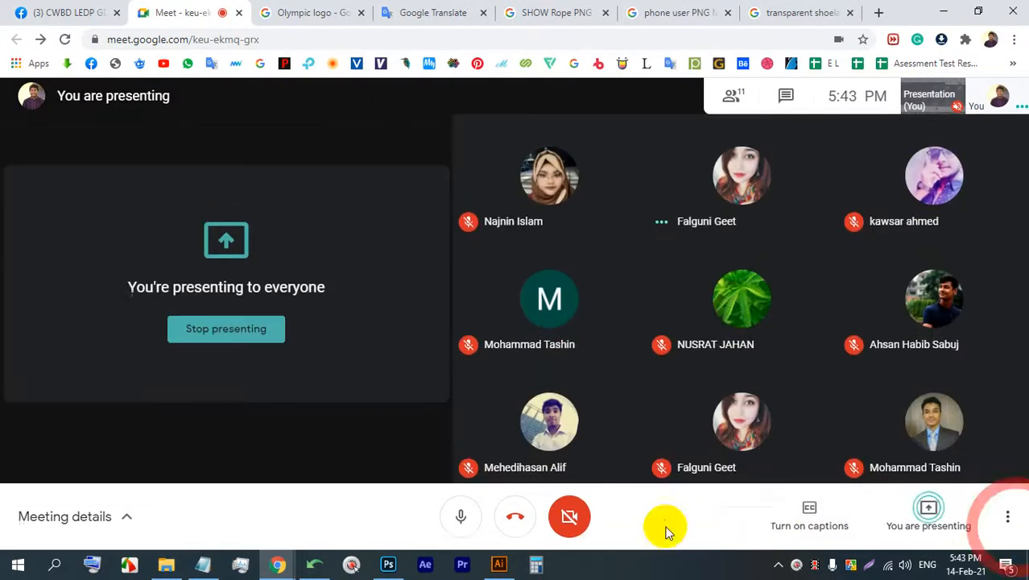
Switch back to Illustrator and delete the two cut red circles
{"action": "left_click", "coordinate": [499, 564]}
{"action": "left_click", "coordinate": [15, 82]}
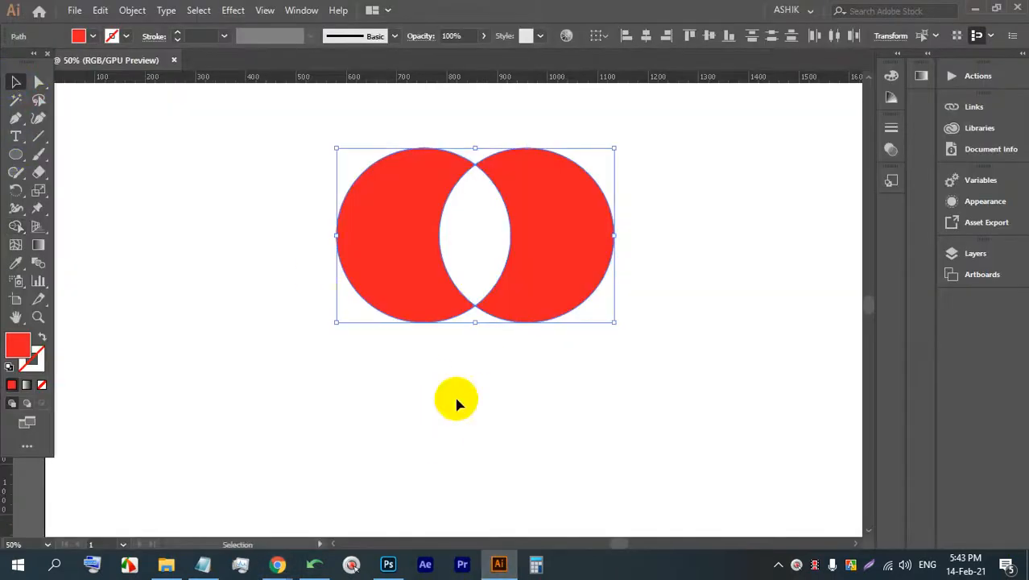
{"action": "left_click", "coordinate": [392, 239]}
{"action": "key", "text": "BackSpace"}
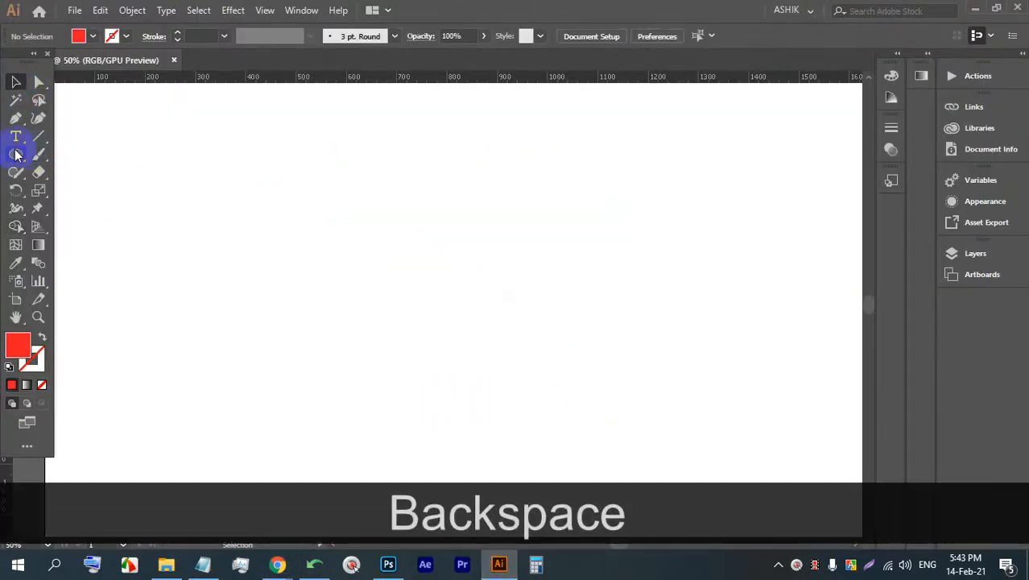
Draw a red square and a smaller circle that overlaps its right edge
{"action": "left_click_drag", "start_coordinate": [16, 154], "coordinate": [90, 154]}
{"action": "left_click_drag", "start_coordinate": [239, 169], "coordinate": [353, 409]}
{"action": "left_click_drag", "start_coordinate": [11, 155], "coordinate": [91, 189]}
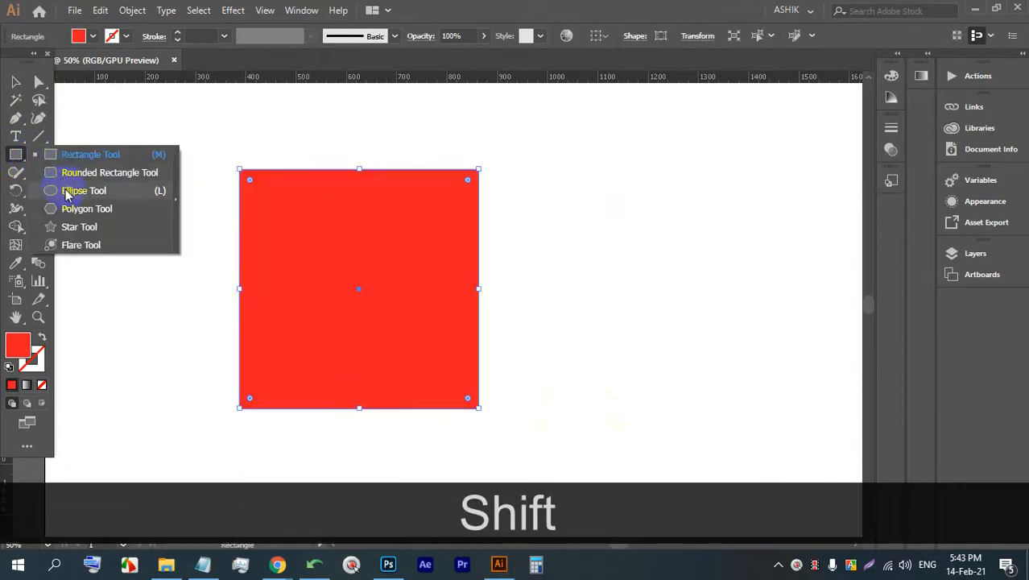
{"action": "left_click_drag", "start_coordinate": [579, 352], "coordinate": [390, 241]}
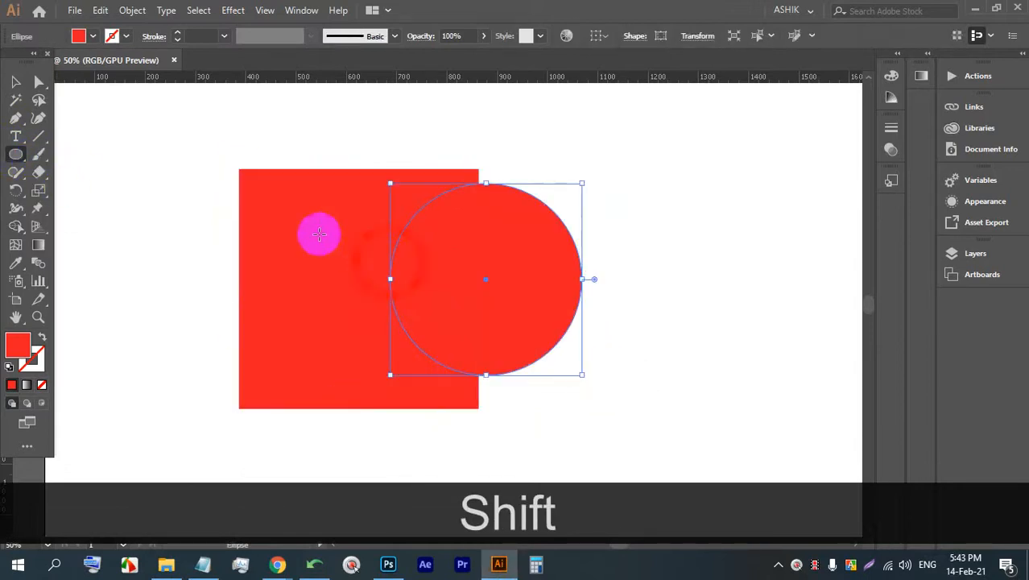
Fill the circle with bright green and shift it slightly down and left over the square's edge
{"action": "left_click", "coordinate": [90, 36]}
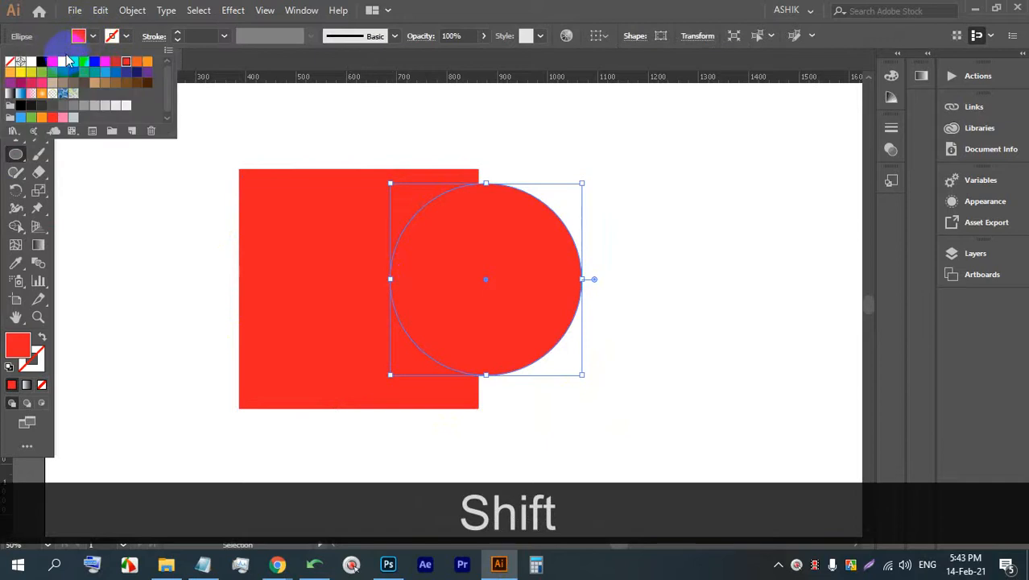
{"action": "left_click", "coordinate": [47, 61]}
{"action": "left_click", "coordinate": [16, 81]}
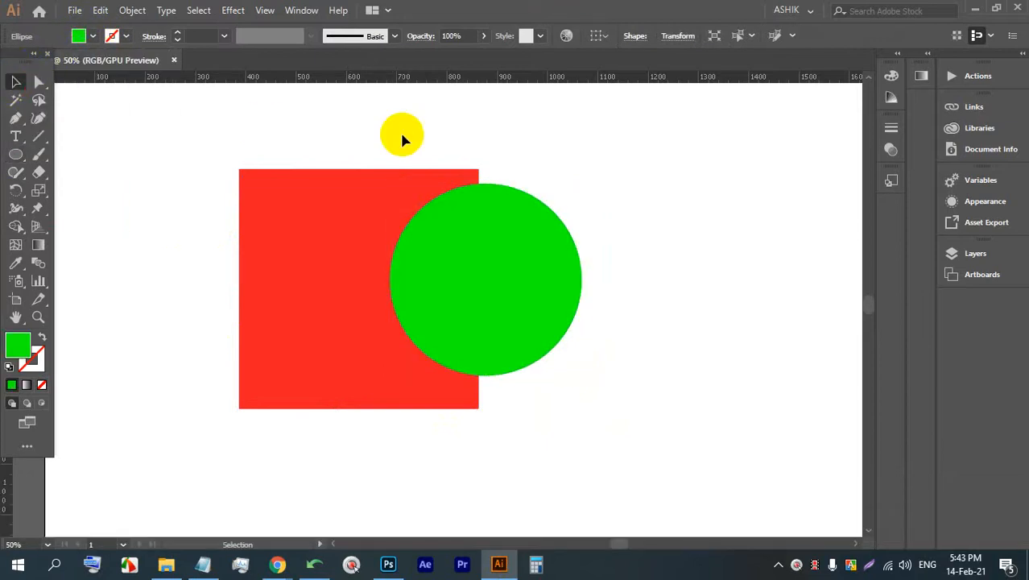
{"action": "mouse_move", "coordinate": [484, 257]}
{"action": "left_mouse_down"}
{"action": "mouse_move", "coordinate": [489, 266]}
{"action": "mouse_move", "coordinate": [492, 257]}
{"action": "mouse_move", "coordinate": [476, 268]}
{"action": "left_mouse_up"}
{"action": "left_click", "coordinate": [611, 315]}
{"action": "left_click", "coordinate": [299, 213]}
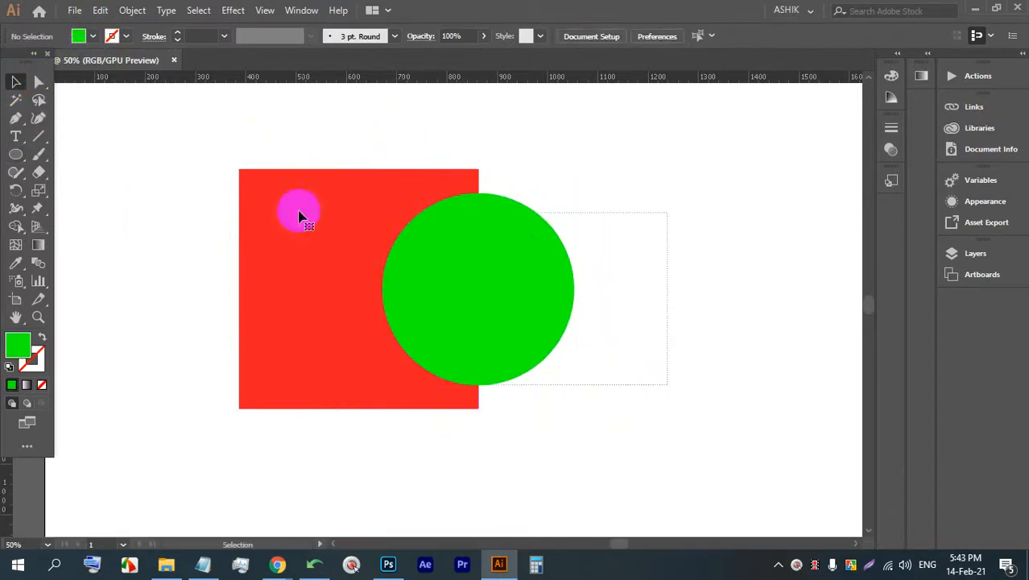
{"action": "left_click", "coordinate": [585, 276]}
{"action": "left_click", "coordinate": [454, 249]}
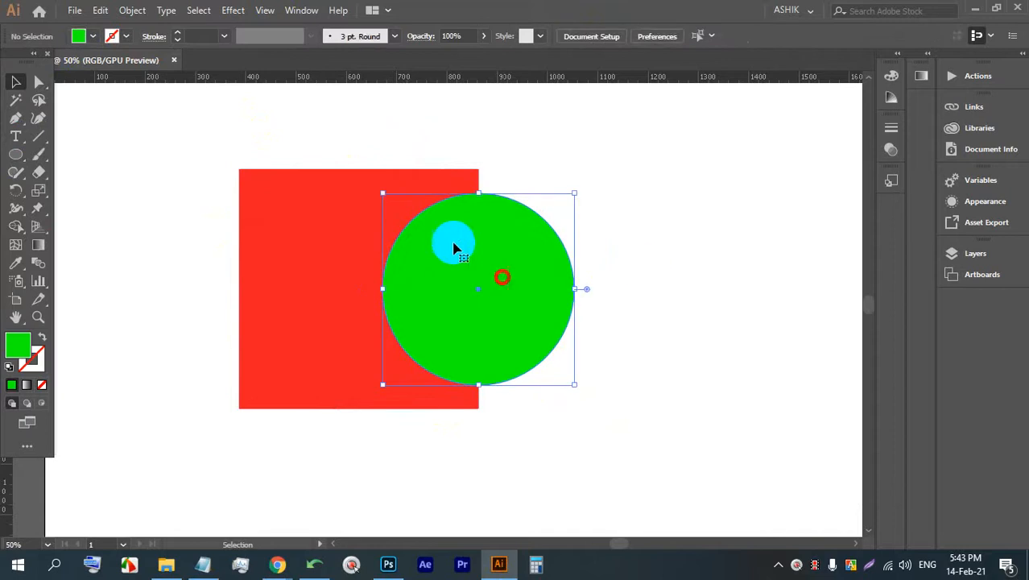
Change the circle's fill to dark green
{"action": "left_click", "coordinate": [90, 36]}
{"action": "left_click", "coordinate": [95, 72]}
{"action": "left_click", "coordinate": [84, 75]}
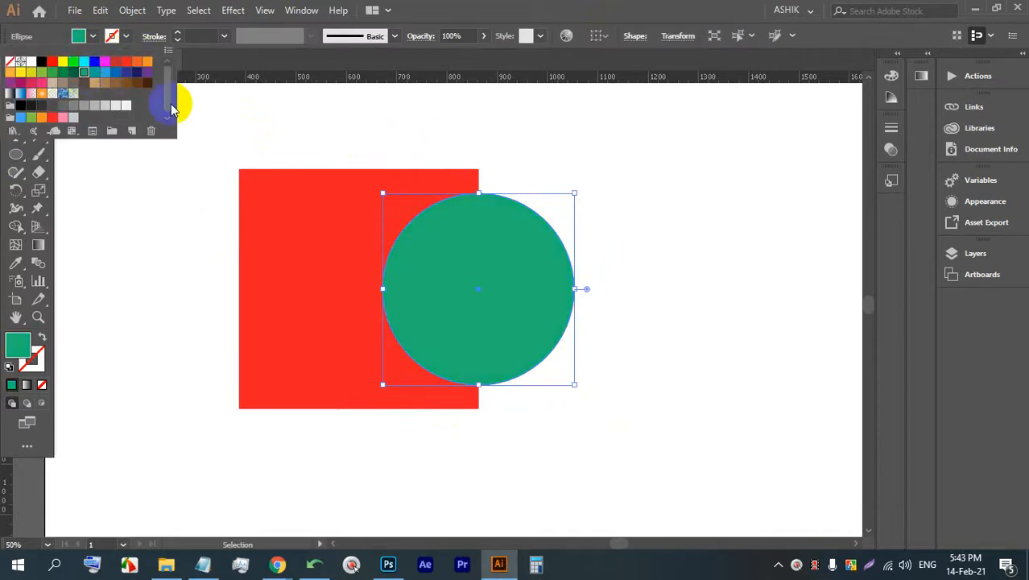
{"action": "left_click", "coordinate": [63, 72]}
{"action": "left_click", "coordinate": [602, 260]}
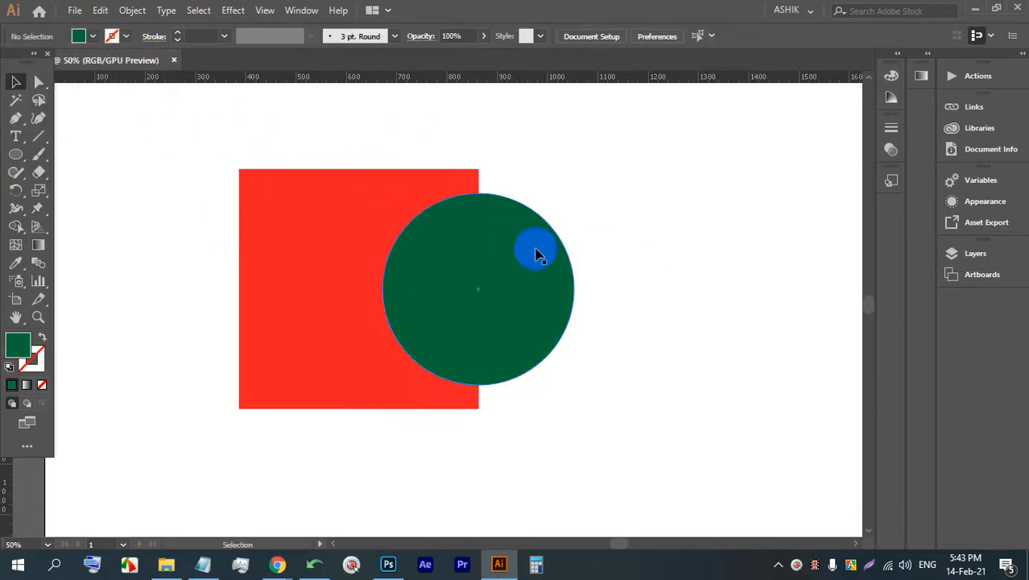
Duplicate the square and circle together to the right of the originals
{"action": "scroll", "coordinate": [546, 288], "scroll_direction": "down", "scroll_amount": 1}
{"action": "left_click_drag", "start_coordinate": [563, 356], "coordinate": [356, 198]}
{"action": "left_click_drag", "start_coordinate": [436, 233], "coordinate": [676, 213]}
Select the original square and circle and split them with the Pathfinder Divide operation
{"action": "left_click", "coordinate": [506, 370]}
{"action": "left_click", "coordinate": [475, 211]}
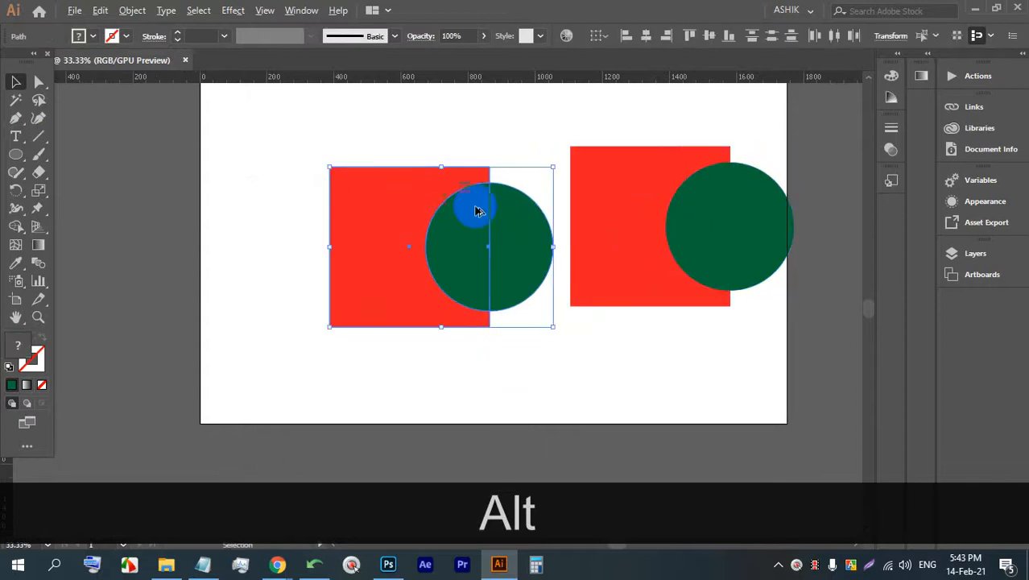
{"action": "scroll", "coordinate": [475, 211], "scroll_direction": "up", "scroll_amount": 1}
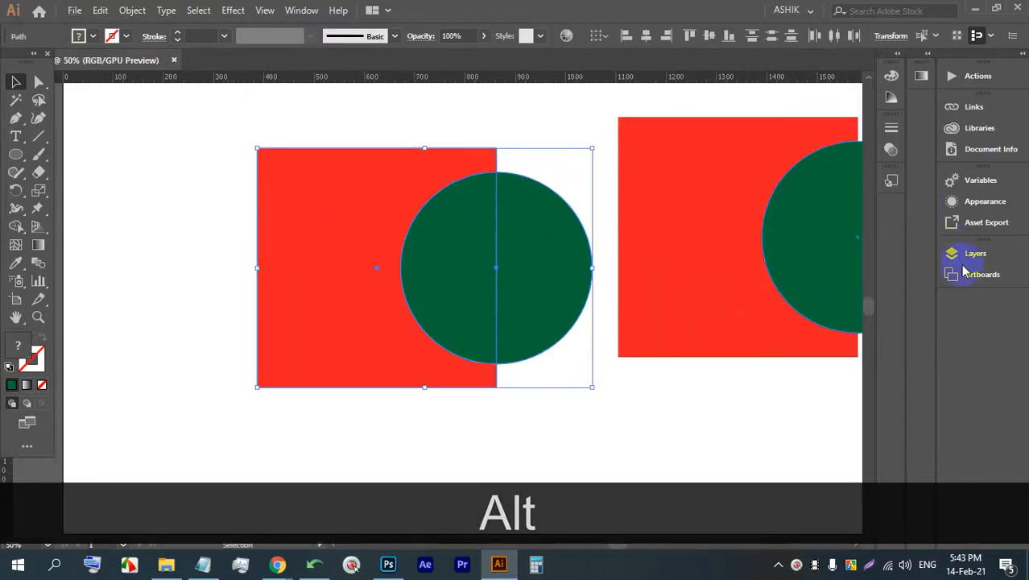
{"action": "left_click", "coordinate": [301, 10]}
{"action": "left_click", "coordinate": [385, 542]}
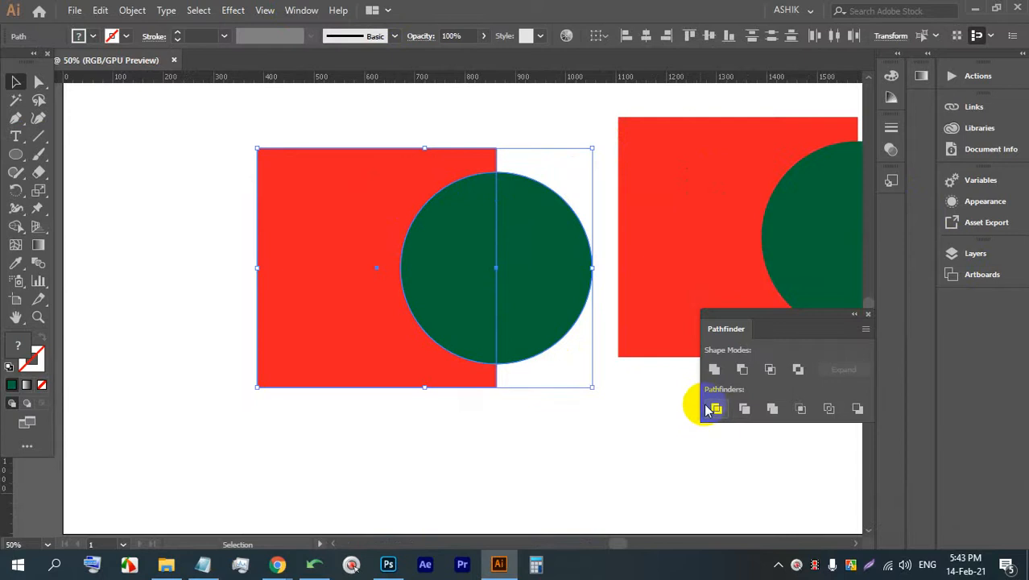
{"action": "left_click", "coordinate": [716, 409]}
Ungroup the divided shapes and delete both halves of the green circle
{"action": "right_click", "coordinate": [464, 241]}
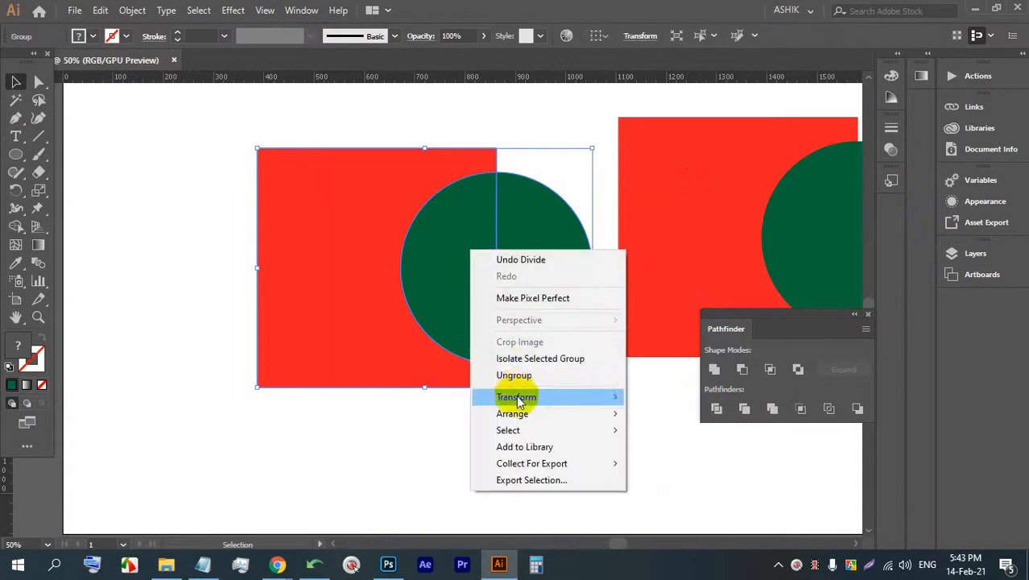
{"action": "left_click", "coordinate": [514, 374]}
{"action": "left_click", "coordinate": [503, 266]}
{"action": "key", "text": "BackSpace"}
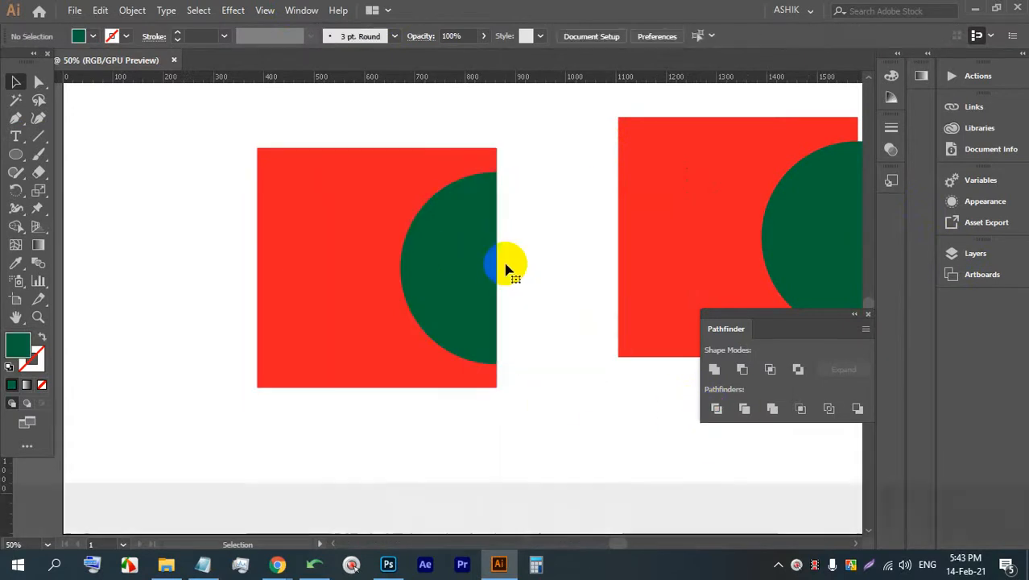
{"action": "left_click", "coordinate": [463, 259]}
{"action": "key", "text": "BackSpace"}
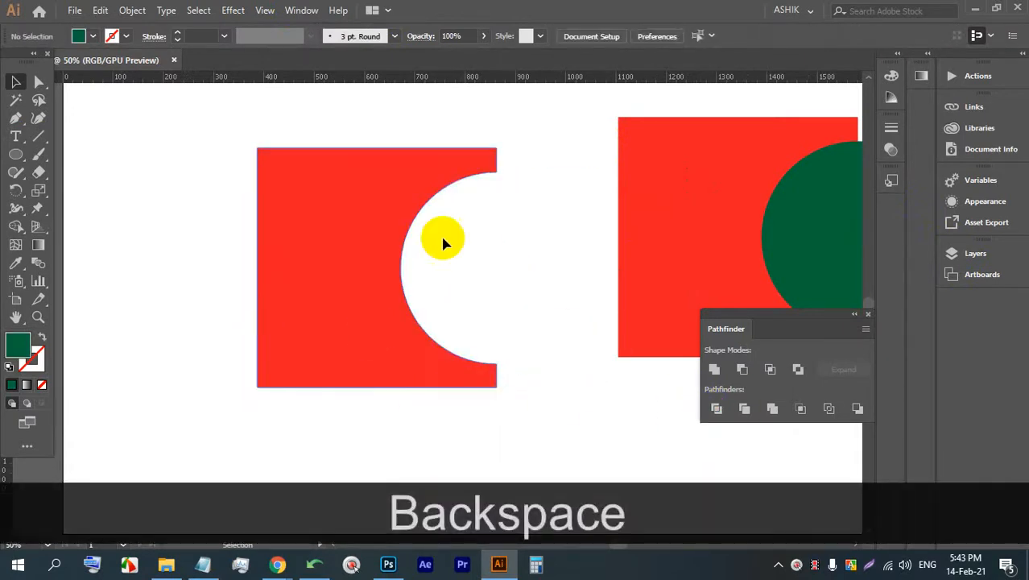
Duplicate the second square and circle pair to the right, beyond the artboard edge
{"action": "key", "text": "space"}
{"action": "left_click_drag", "start_coordinate": [506, 294], "coordinate": [156, 289]}
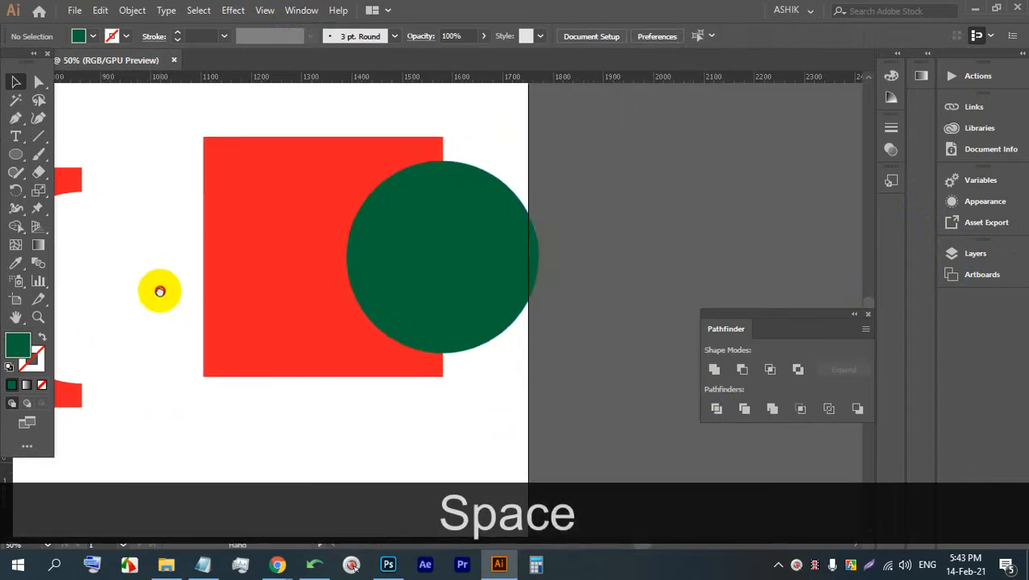
{"action": "left_click", "coordinate": [275, 250]}
{"action": "left_click_drag", "start_coordinate": [371, 239], "coordinate": [742, 181]}
Merge the middle square and circle into one dark green shape with the Shape Builder tool
{"action": "left_click", "coordinate": [312, 246]}
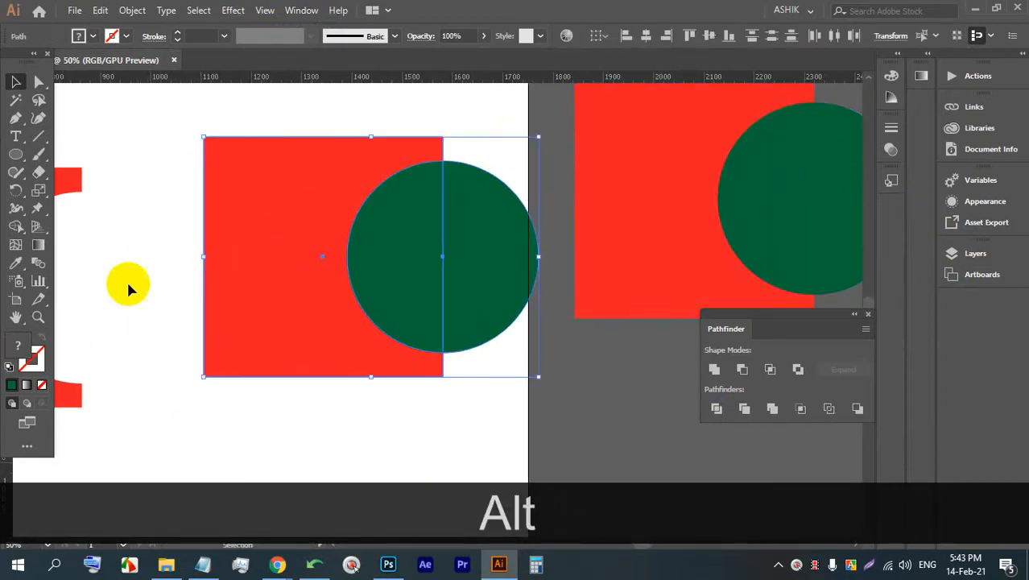
{"action": "left_click", "coordinate": [16, 228]}
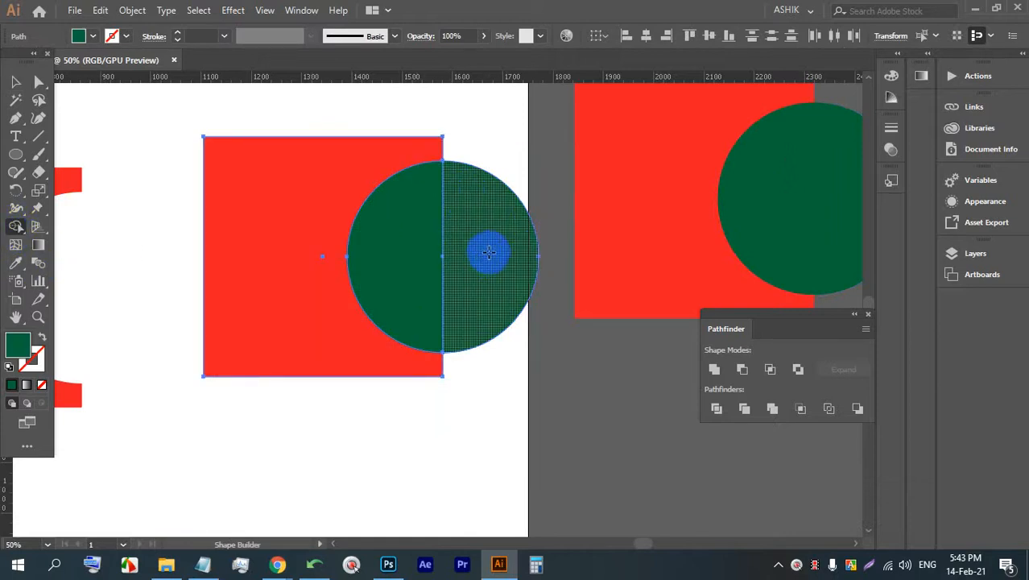
{"action": "mouse_move", "coordinate": [489, 253]}
{"action": "left_mouse_down"}
{"action": "mouse_move", "coordinate": [420, 237]}
{"action": "mouse_move", "coordinate": [299, 290]}
{"action": "mouse_move", "coordinate": [259, 257]}
{"action": "left_mouse_up"}
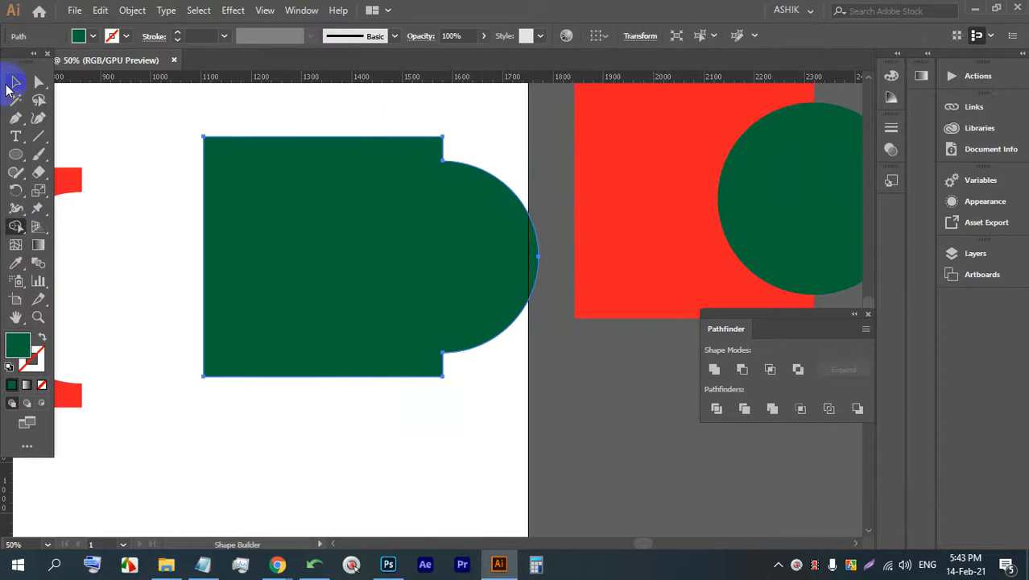
Cut the whole circle out of the third red square with the Shape Builder tool
{"action": "left_click", "coordinate": [14, 83]}
{"action": "key", "text": "space"}
{"action": "left_click_drag", "start_coordinate": [650, 202], "coordinate": [306, 241]}
{"action": "left_click", "coordinate": [321, 202]}
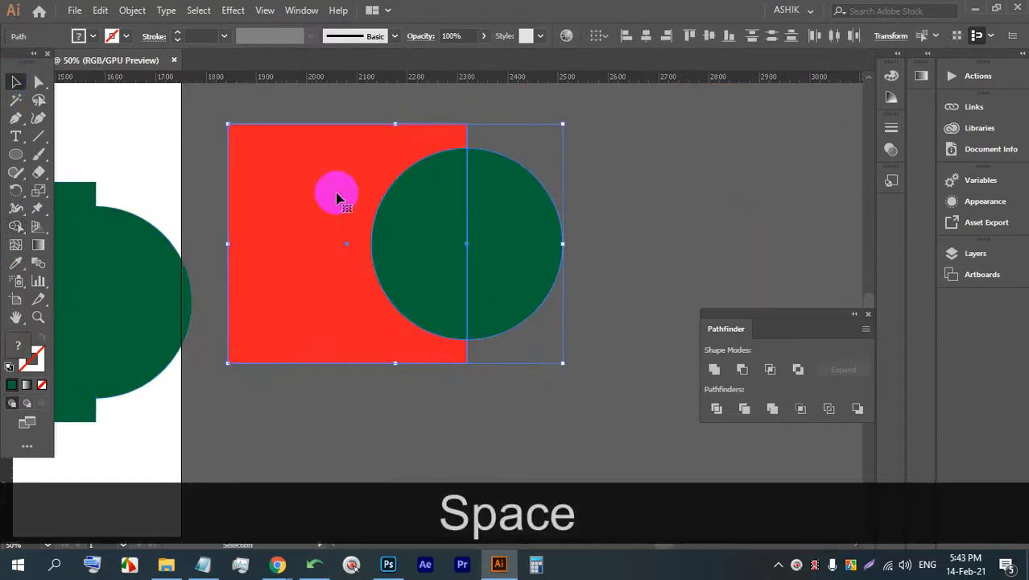
{"action": "left_click", "coordinate": [15, 226]}
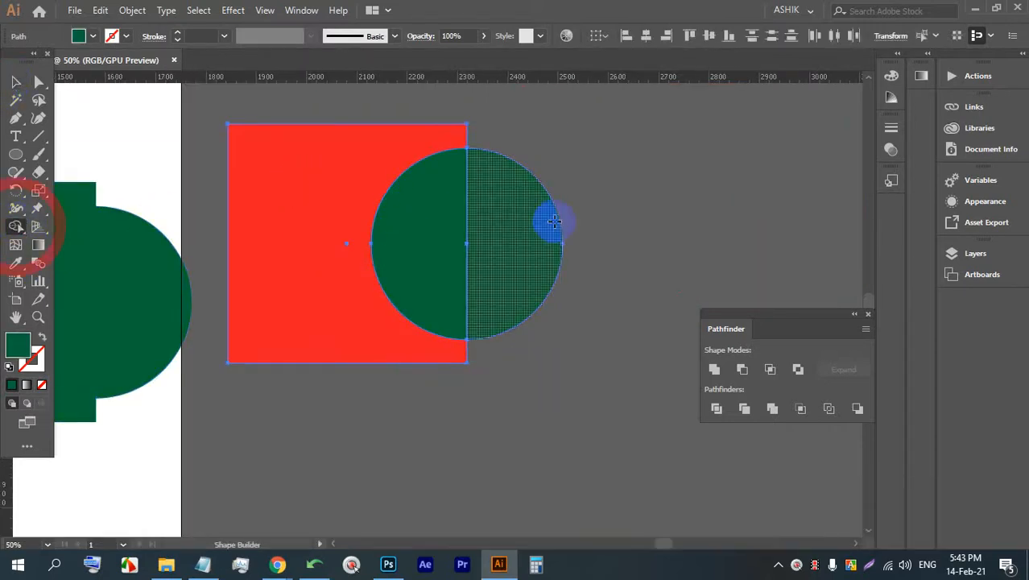
{"action": "mouse_move", "coordinate": [533, 233]}
{"action": "left_mouse_down"}
{"action": "mouse_move", "coordinate": [404, 218]}
{"action": "mouse_move", "coordinate": [423, 239]}
{"action": "left_mouse_up"}
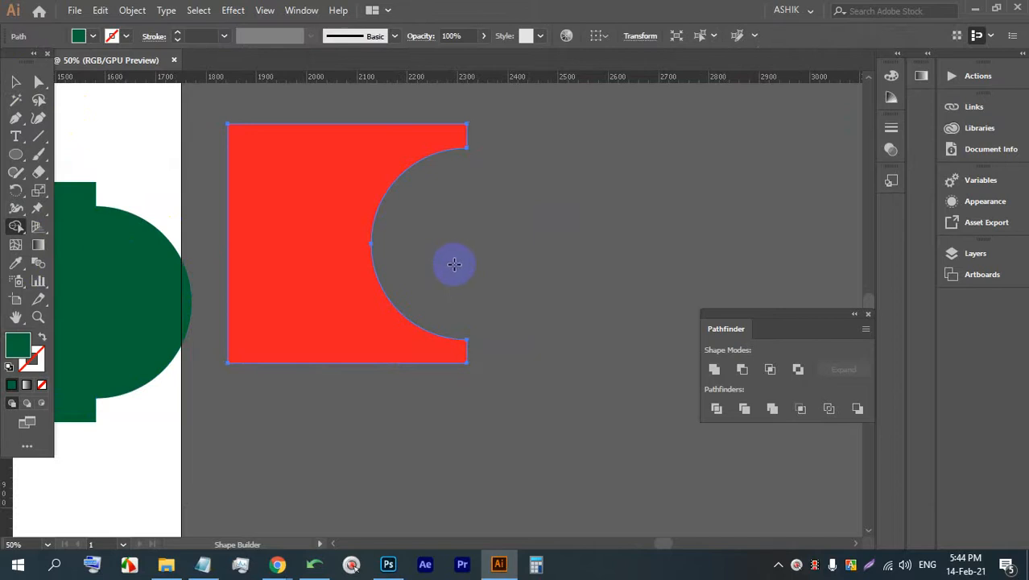
Move the first notched red square so it partly overlaps the left side of the merged green shape, with their top edges level
{"action": "left_click", "coordinate": [15, 81]}
{"action": "left_click_drag", "start_coordinate": [288, 278], "coordinate": [582, 218]}
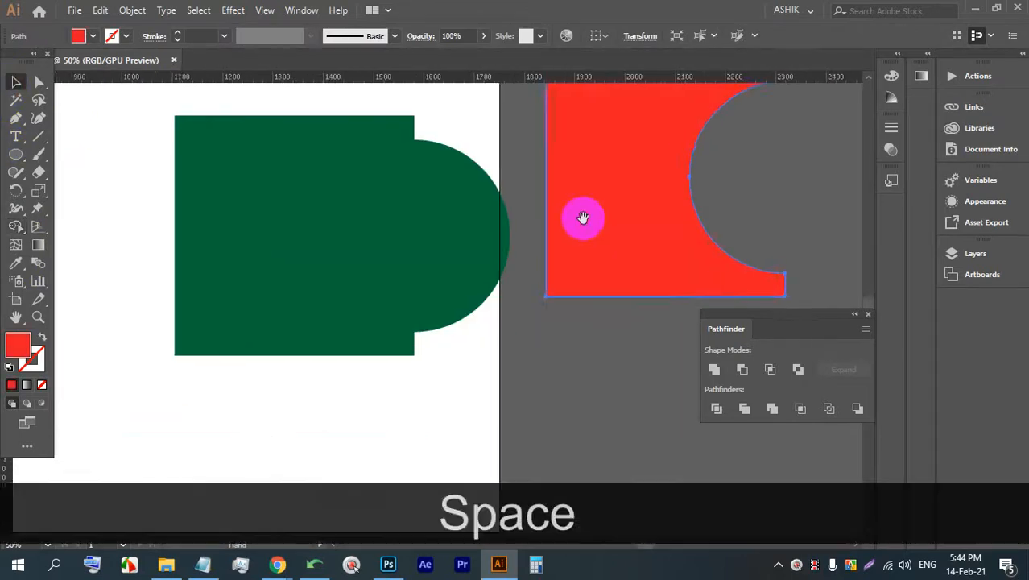
{"action": "left_click", "coordinate": [620, 223], "text": "alt"}
{"action": "scroll", "coordinate": [344, 282], "scroll_direction": "up", "scroll_amount": 3}
{"action": "left_click_drag", "start_coordinate": [451, 266], "coordinate": [304, 320]}
{"action": "left_click_drag", "start_coordinate": [195, 308], "coordinate": [343, 280]}
{"action": "left_click_drag", "start_coordinate": [495, 325], "coordinate": [476, 334]}
Try merging the overlapping notched red square and green shape, including the gap between them, with the Shape Builder tool
{"action": "left_click_drag", "start_coordinate": [517, 466], "coordinate": [282, 284]}
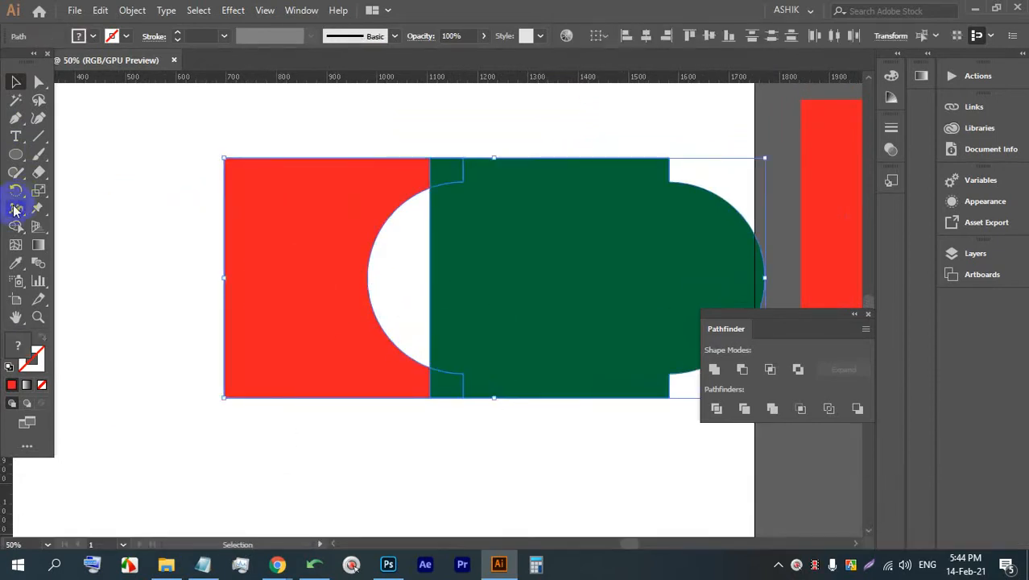
{"action": "left_click", "coordinate": [16, 224]}
{"action": "mouse_move", "coordinate": [334, 226]}
{"action": "left_mouse_down"}
{"action": "mouse_move", "coordinate": [360, 206]}
{"action": "mouse_move", "coordinate": [455, 175]}
{"action": "mouse_move", "coordinate": [483, 179]}
{"action": "mouse_move", "coordinate": [516, 211]}
{"action": "left_mouse_up"}
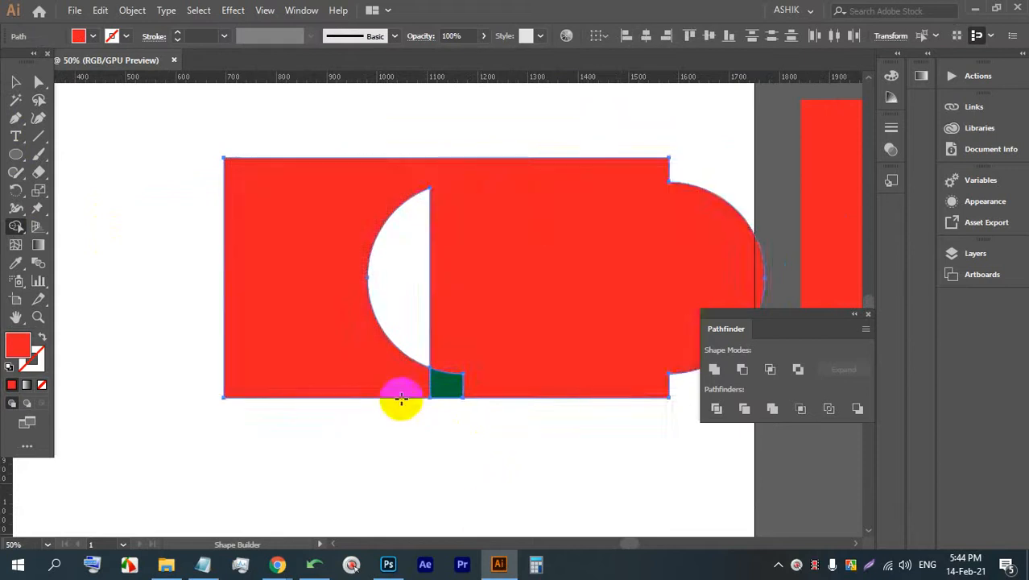
{"action": "left_click_drag", "start_coordinate": [431, 282], "coordinate": [344, 284]}
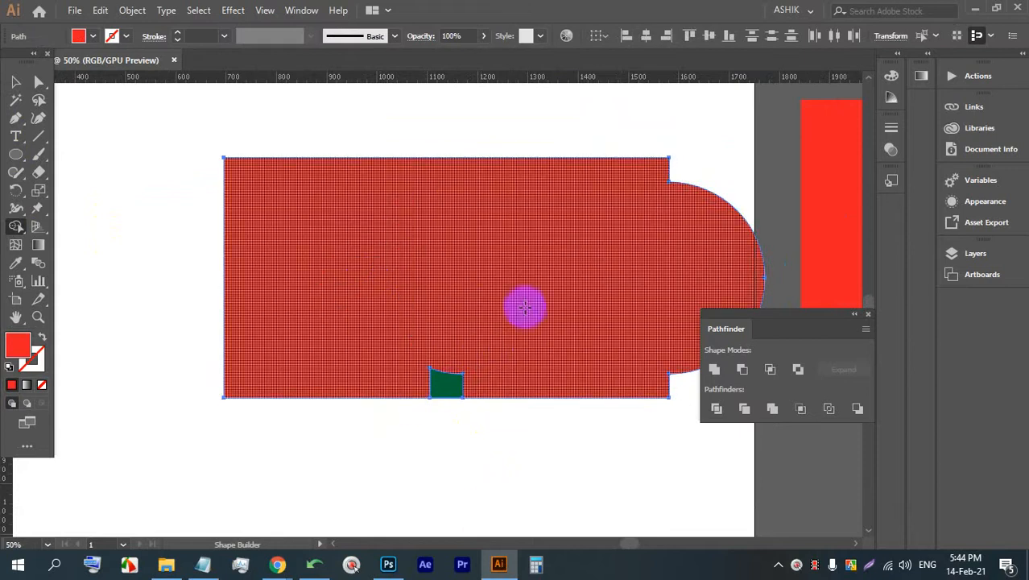
{"action": "mouse_move", "coordinate": [493, 385]}
{"action": "left_mouse_down"}
{"action": "mouse_move", "coordinate": [393, 369]}
{"action": "mouse_move", "coordinate": [492, 344]}
{"action": "mouse_move", "coordinate": [421, 289]}
{"action": "mouse_move", "coordinate": [429, 293]}
{"action": "left_mouse_up"}
Undo the Shape Builder merges of the red and green shapes
{"action": "scroll", "coordinate": [420, 289], "scroll_direction": "down", "scroll_amount": 2}
{"action": "key", "text": "ctrl+alt+z"}
{"action": "key", "text": "ctrl+alt+z"}
{"action": "key", "text": "ctrl+alt+z"}
{"action": "key", "text": "ctrl+alt+z"}
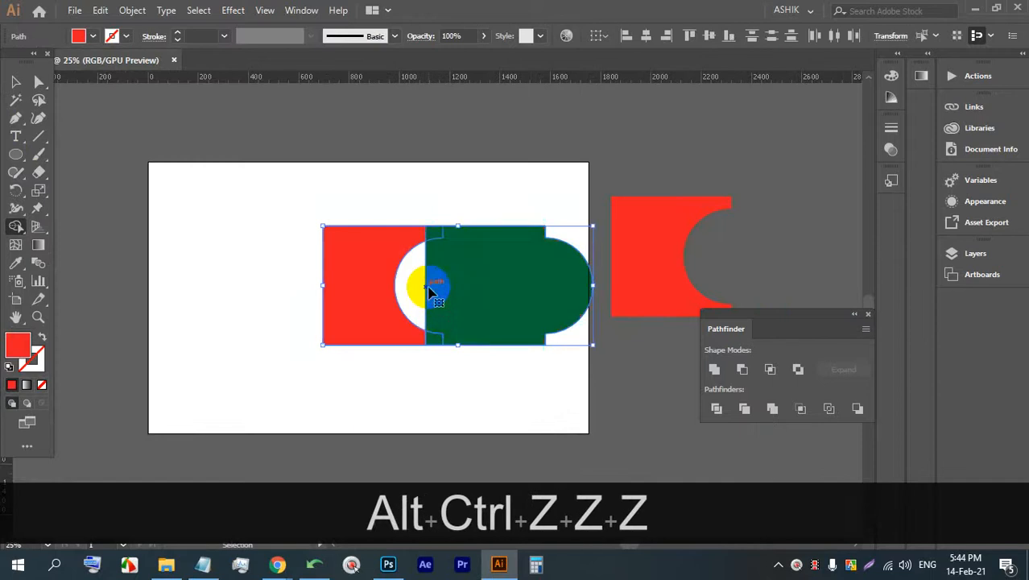
{"action": "key", "text": "ctrl+shift+z"}
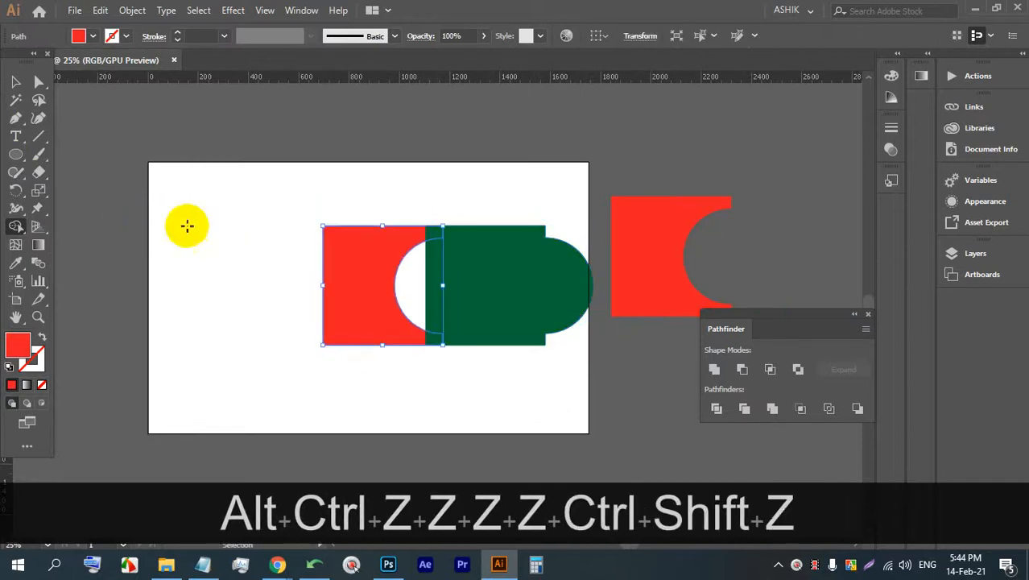
Select the notched red square and green shape and remove their two small overlapping corner areas with the Shape Builder tool
{"action": "left_click", "coordinate": [16, 81]}
{"action": "scroll", "coordinate": [542, 276], "scroll_direction": "up", "scroll_amount": 2}
{"action": "left_click_drag", "start_coordinate": [444, 433], "coordinate": [174, 197]}
{"action": "left_click", "coordinate": [15, 226]}
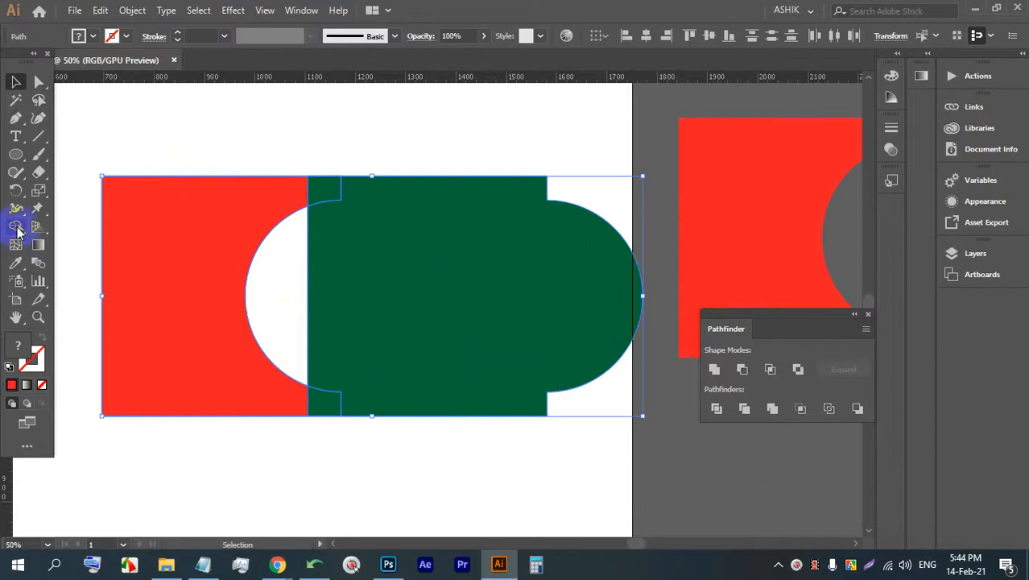
{"action": "mouse_move", "coordinate": [321, 209]}
{"action": "left_mouse_down"}
{"action": "mouse_move", "coordinate": [344, 195]}
{"action": "mouse_move", "coordinate": [331, 187]}
{"action": "left_mouse_up"}
{"action": "left_click", "coordinate": [332, 406]}
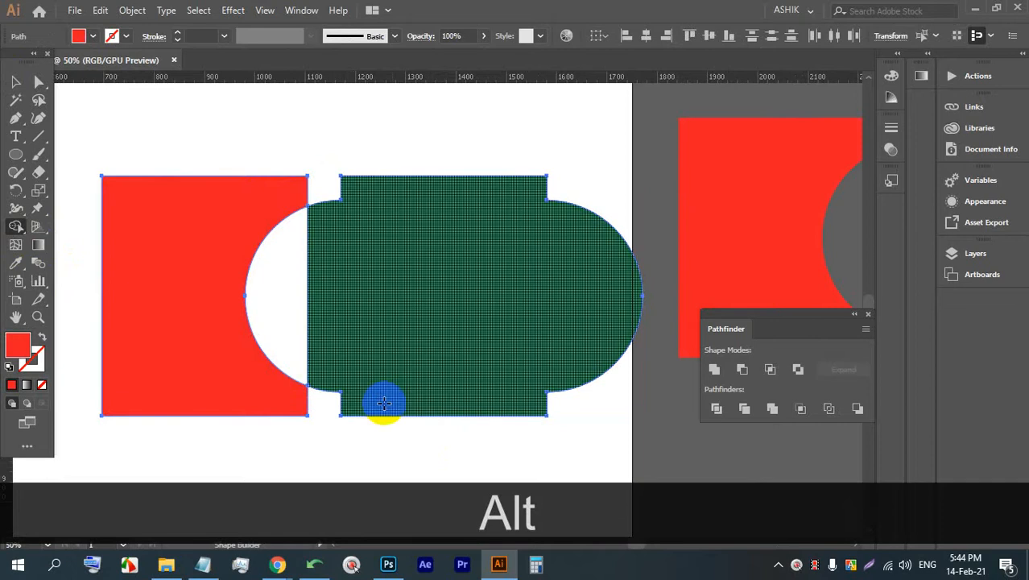
{"action": "left_click", "coordinate": [282, 295]}
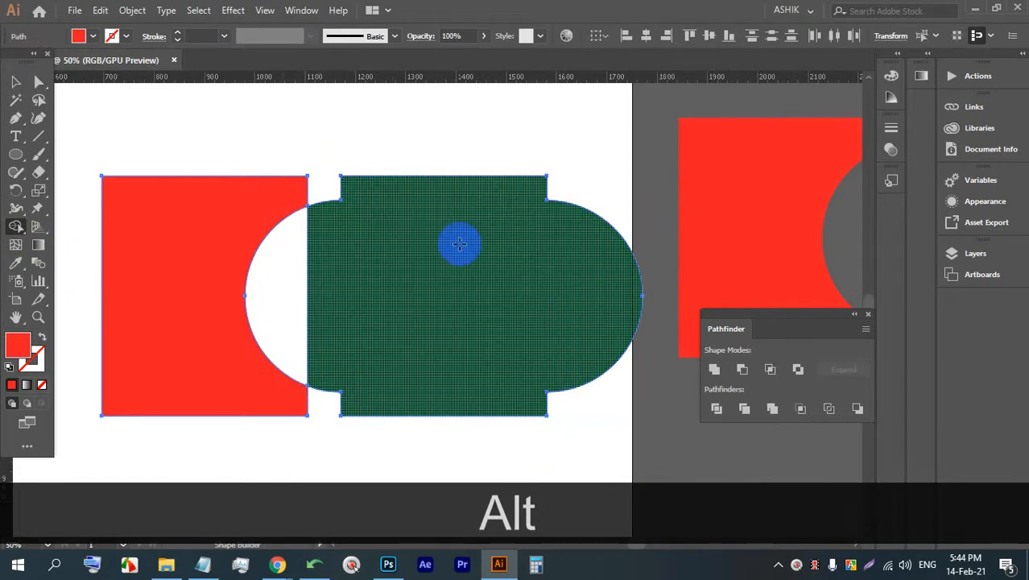
Recolor the green shape red with the Shape Builder tool and delete both it and the notched red square beside it
{"action": "key", "text": "alt"}
{"action": "left_click", "coordinate": [418, 240]}
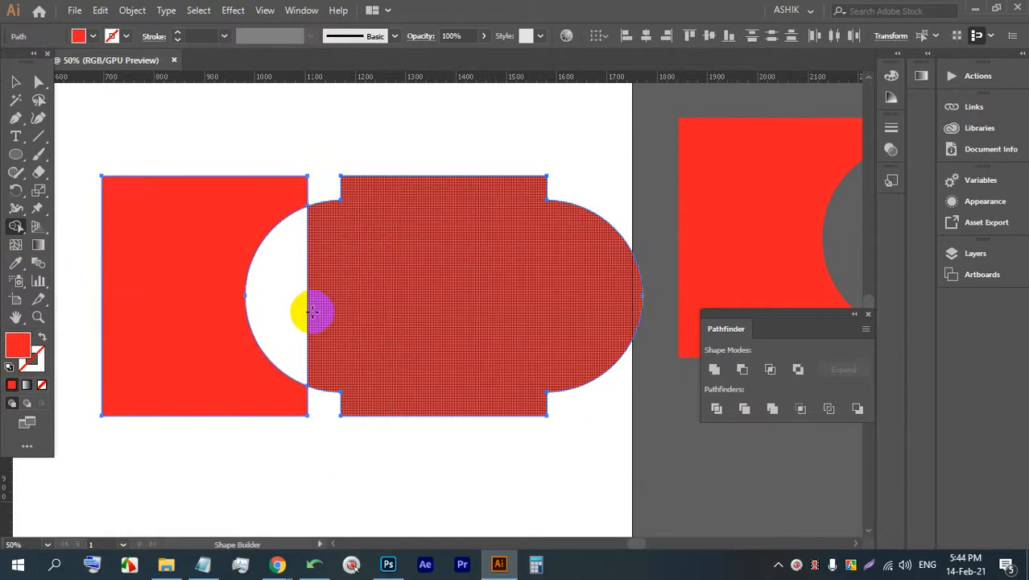
{"action": "left_click", "coordinate": [364, 266], "text": "alt"}
{"action": "left_click", "coordinate": [154, 263], "text": "alt"}
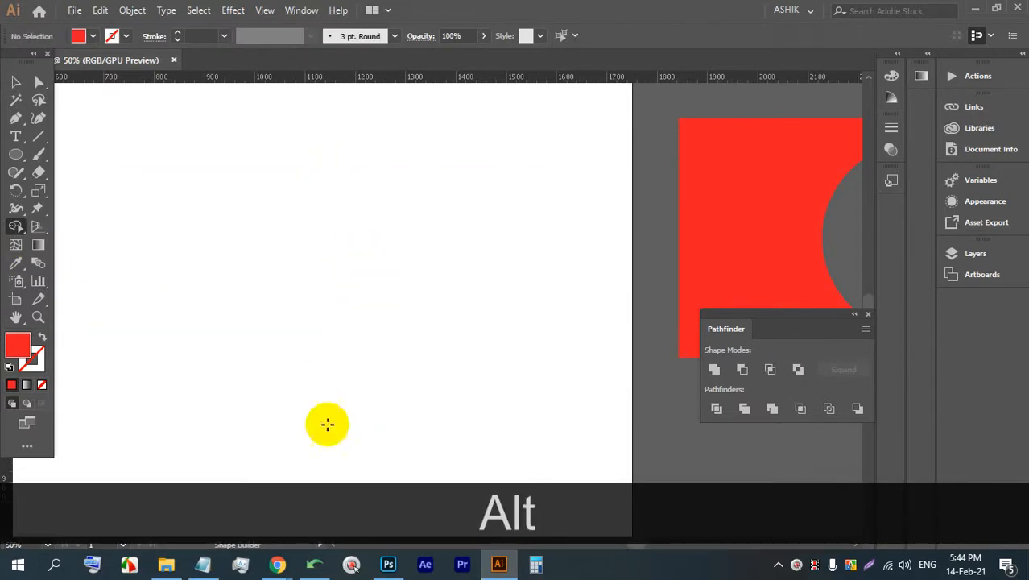
{"action": "left_click", "coordinate": [15, 81]}
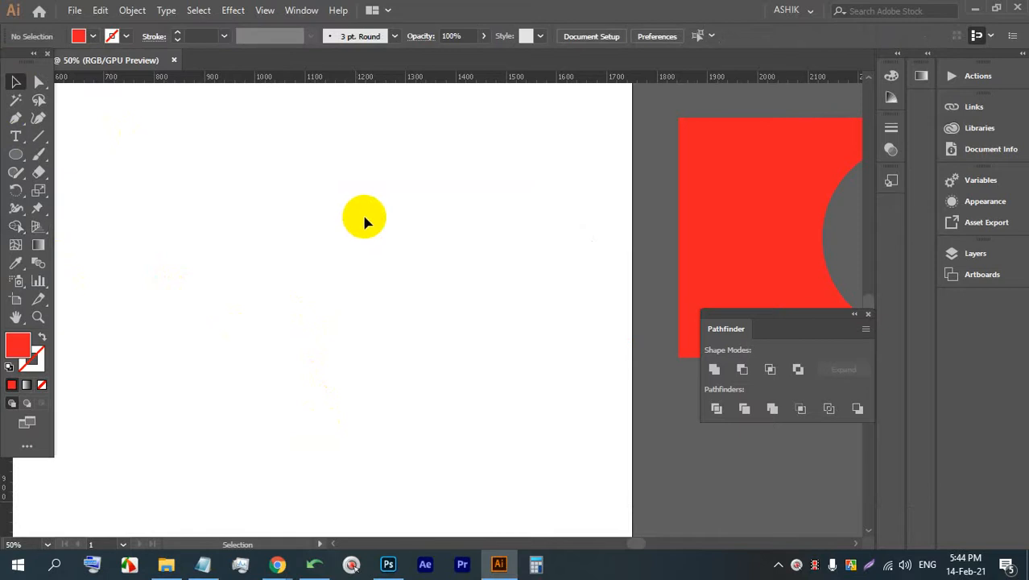
Switch to the Google Meet call, stop the current presentation and share the entire screen again
{"action": "mouse_move", "coordinate": [277, 564]}
{"action": "left_click", "coordinate": [219, 466]}
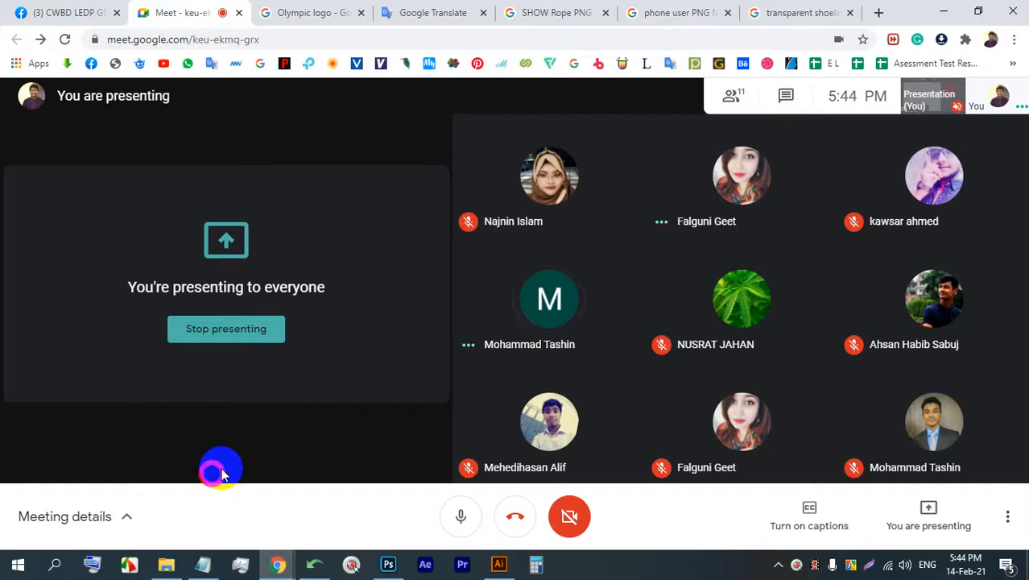
{"action": "left_click", "coordinate": [241, 331]}
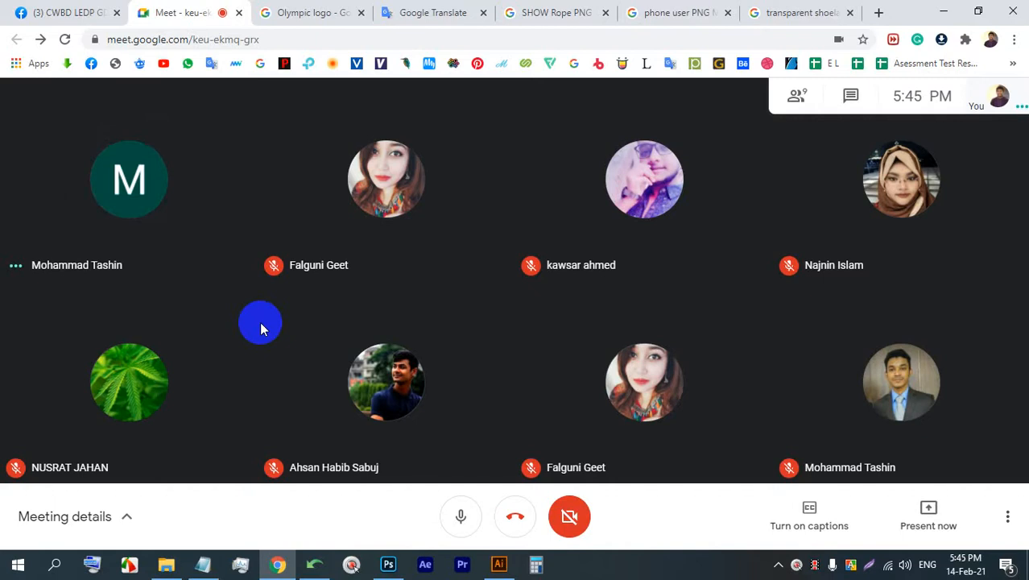
{"action": "left_click", "coordinate": [929, 516]}
{"action": "left_click", "coordinate": [919, 379]}
{"action": "left_click", "coordinate": [437, 235]}
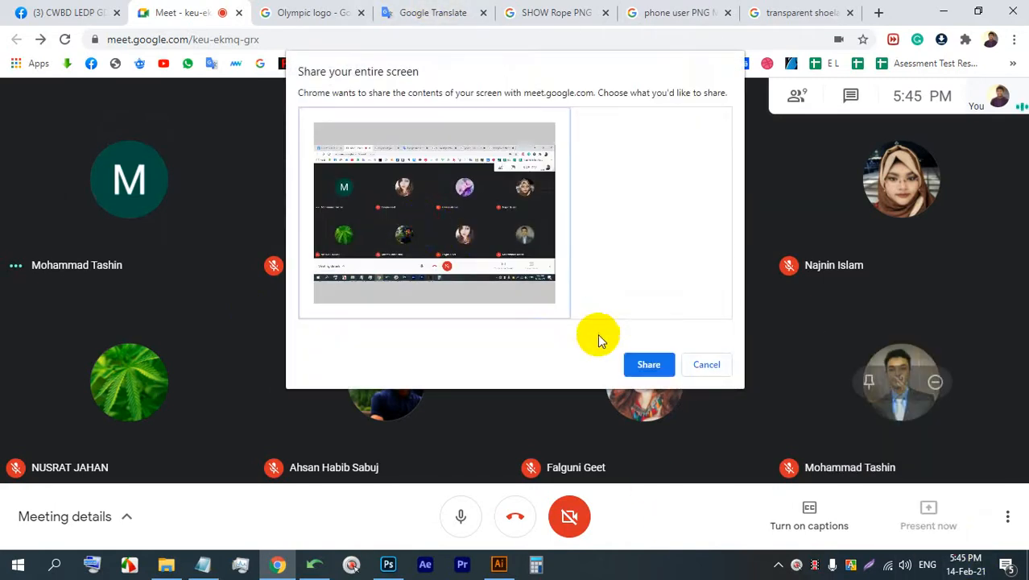
{"action": "left_click", "coordinate": [640, 360]}
{"action": "left_click", "coordinate": [645, 526]}
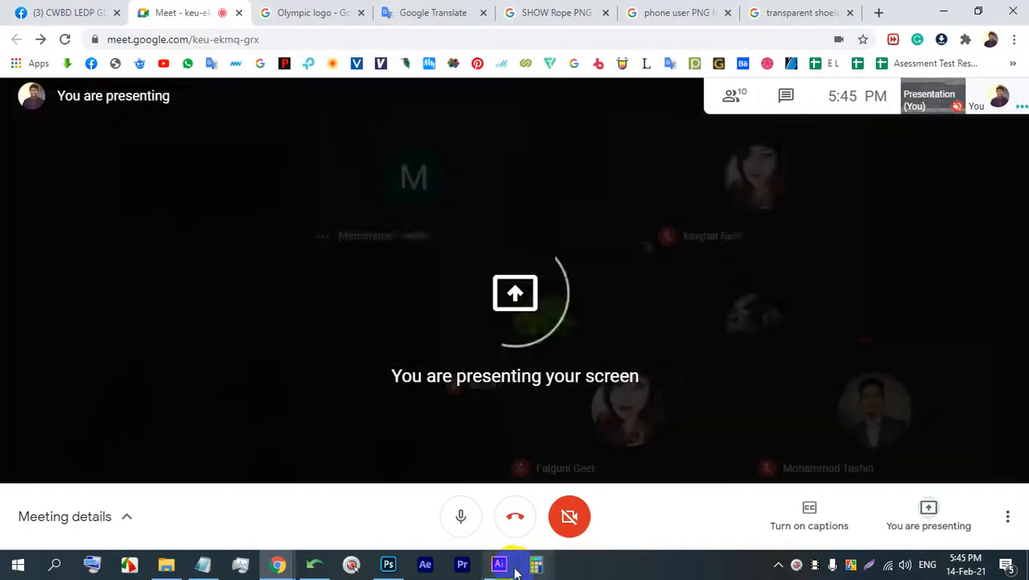
Switch to Illustrator and place the image a2ded1747f8a03fc_800x800ar.jpg of the woman in the dotted red dress on the artboard
{"action": "left_click", "coordinate": [500, 564]}
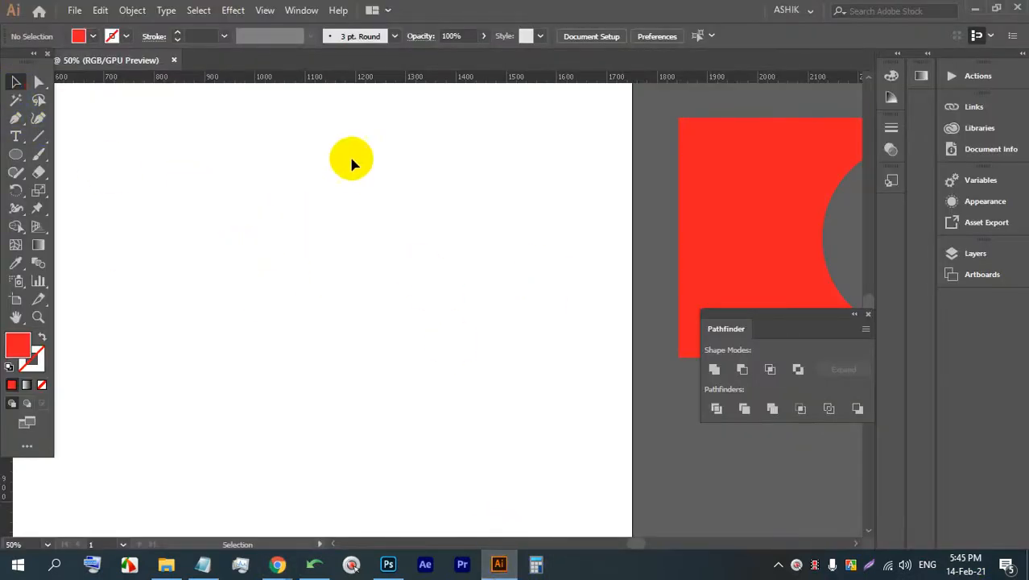
{"action": "left_click", "coordinate": [74, 9]}
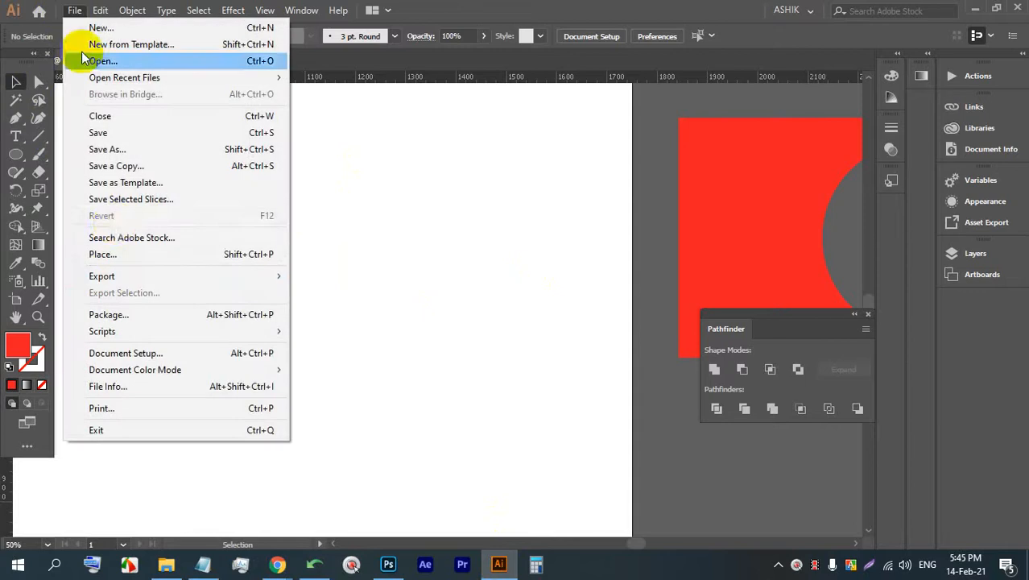
{"action": "left_click", "coordinate": [113, 256]}
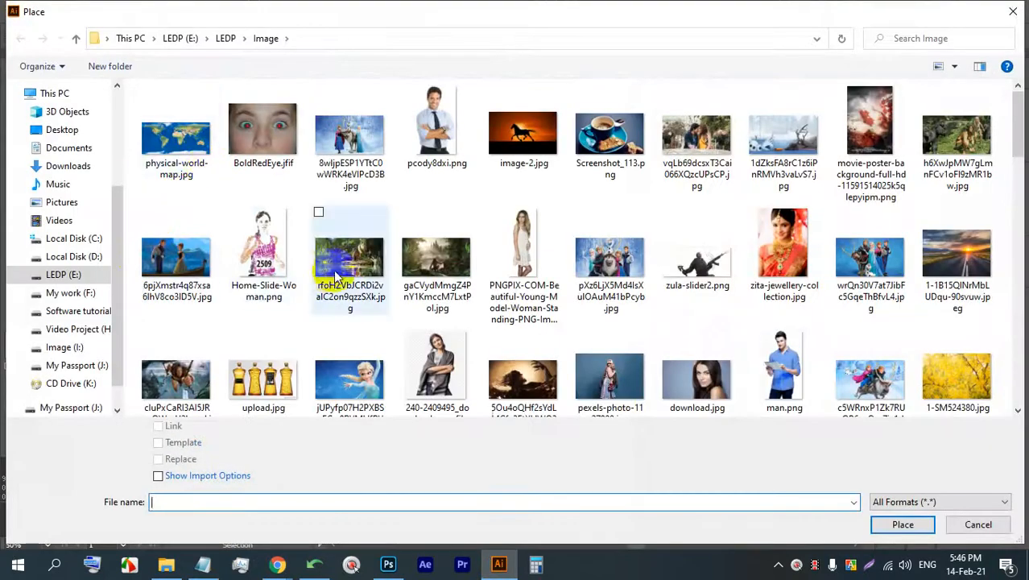
{"action": "scroll", "coordinate": [570, 290], "scroll_direction": "down", "scroll_amount": 5}
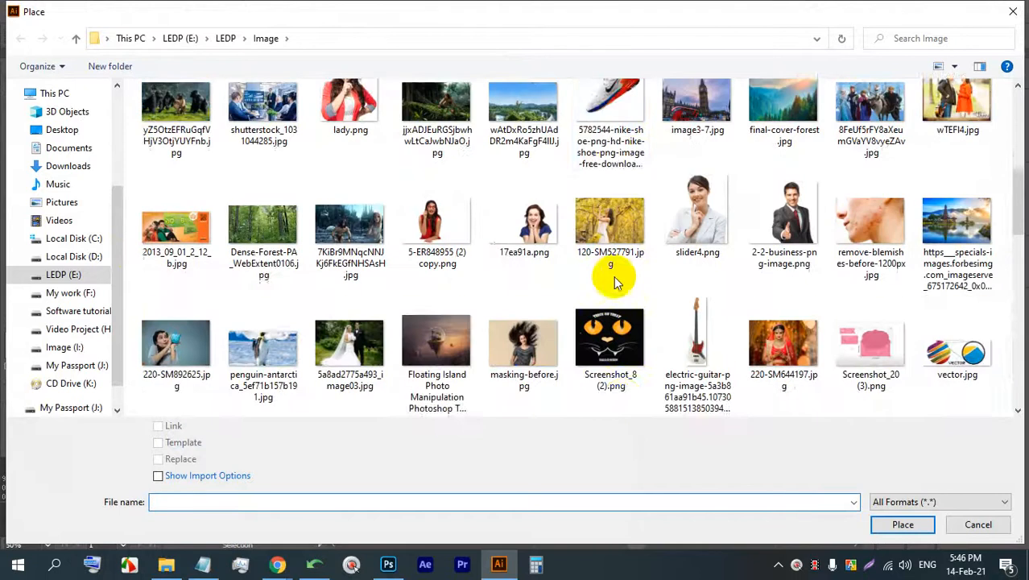
{"action": "scroll", "coordinate": [620, 278], "scroll_direction": "down", "scroll_amount": 2}
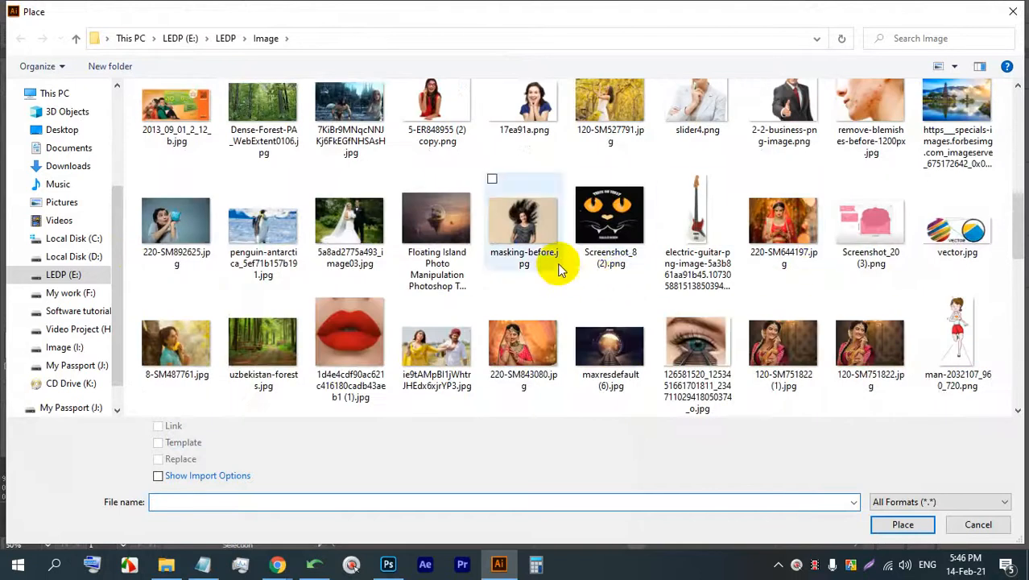
{"action": "scroll", "coordinate": [240, 268], "scroll_direction": "down", "scroll_amount": 3}
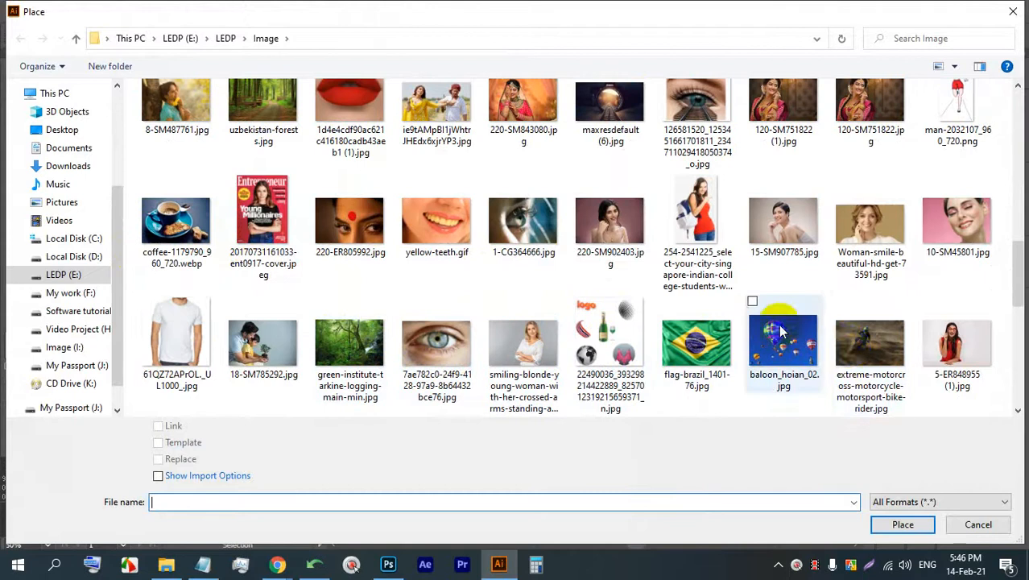
{"action": "scroll", "coordinate": [749, 326], "scroll_direction": "down", "scroll_amount": 5}
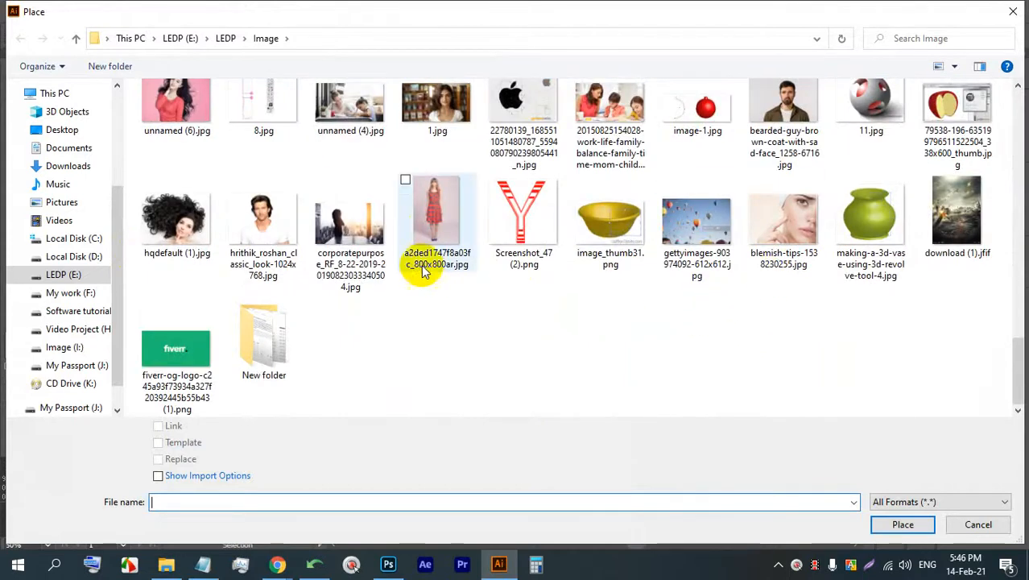
{"action": "double_click", "coordinate": [436, 218]}
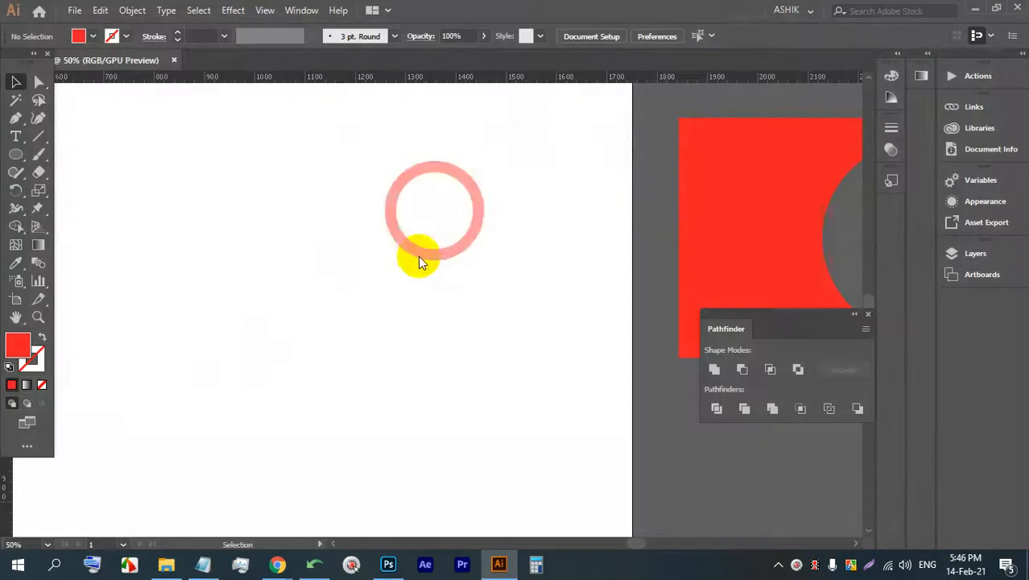
{"action": "left_click", "coordinate": [219, 172]}
{"action": "scroll", "coordinate": [437, 223], "scroll_direction": "down", "scroll_amount": 1}
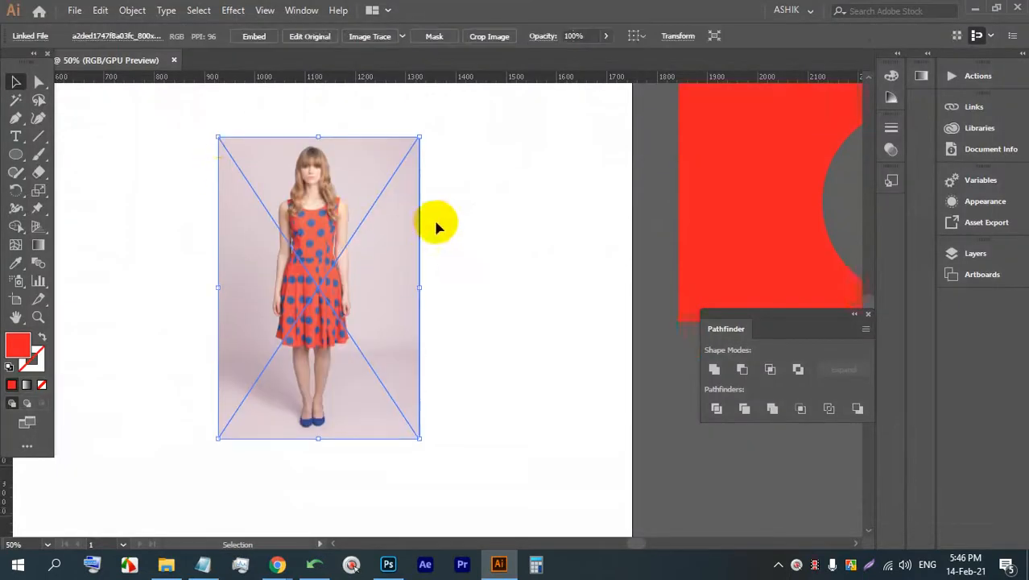
Embed the placed photo and duplicate it horizontally to the right on the artboard
{"action": "scroll", "coordinate": [436, 223], "scroll_direction": "down", "scroll_amount": 1, "text": "alt"}
{"action": "left_click", "coordinate": [254, 37]}
{"action": "left_click_drag", "start_coordinate": [334, 230], "coordinate": [415, 207]}
{"action": "scroll", "coordinate": [203, 219], "scroll_direction": "up", "scroll_amount": 3, "text": "alt"}
{"action": "scroll", "coordinate": [203, 219], "scroll_direction": "down", "scroll_amount": 3}
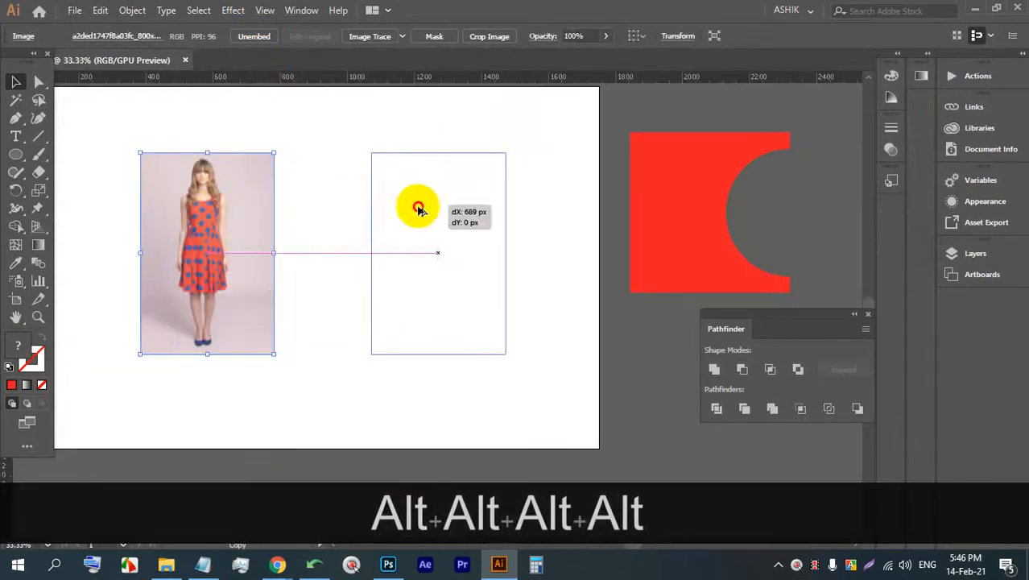
Trace the duplicated photo with the High Fidelity Photo preset and inspect the traced face and hair up close
{"action": "left_click", "coordinate": [435, 187]}
{"action": "scroll", "coordinate": [401, 87], "scroll_direction": "up", "scroll_amount": 1, "text": "alt"}
{"action": "left_click", "coordinate": [402, 36]}
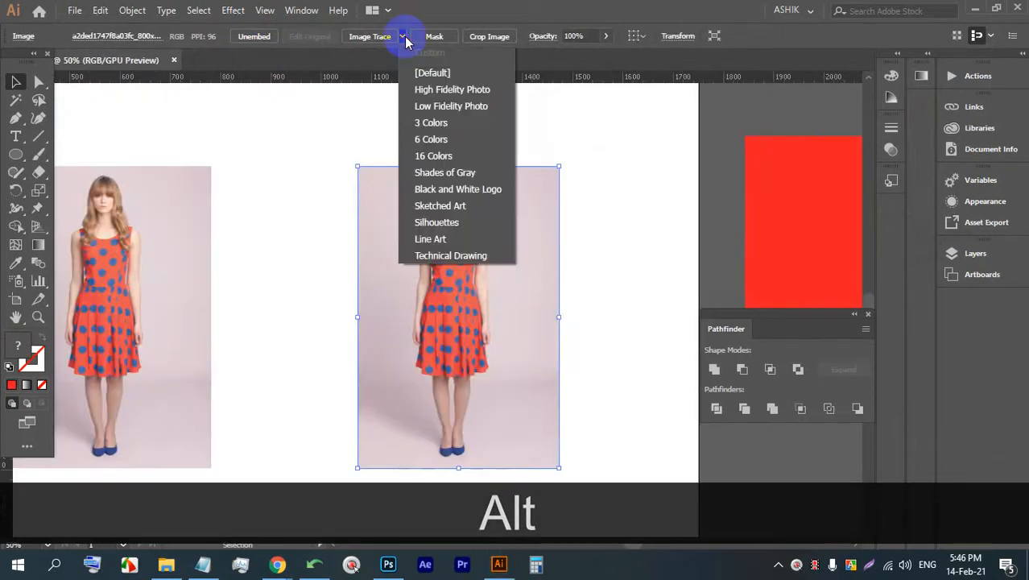
{"action": "left_click", "coordinate": [463, 92]}
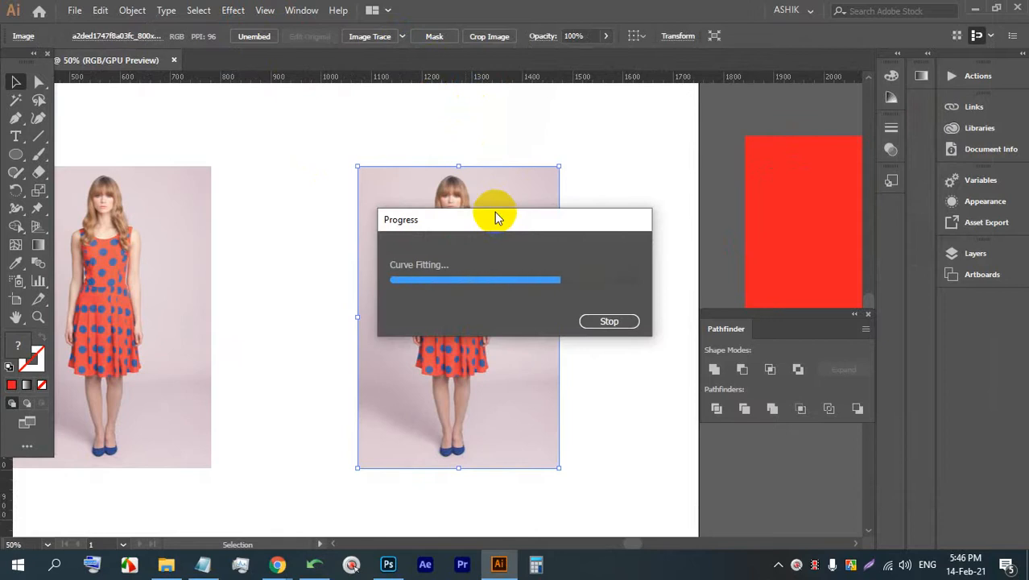
{"action": "scroll", "coordinate": [503, 212], "scroll_direction": "up", "scroll_amount": 4}
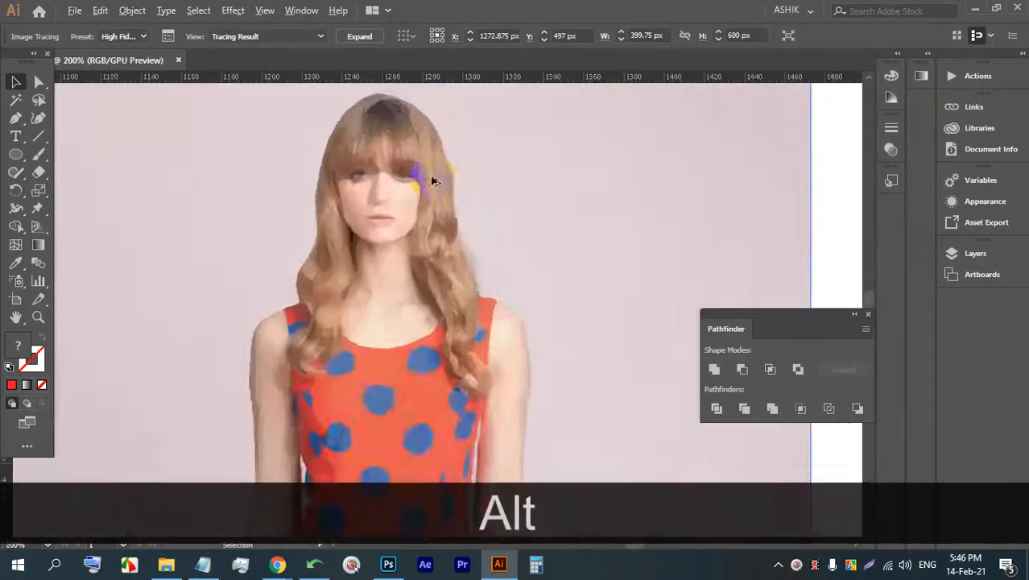
{"action": "scroll", "coordinate": [333, 165], "scroll_direction": "up", "scroll_amount": 2}
{"action": "scroll", "coordinate": [367, 178], "scroll_direction": "down", "scroll_amount": 5}
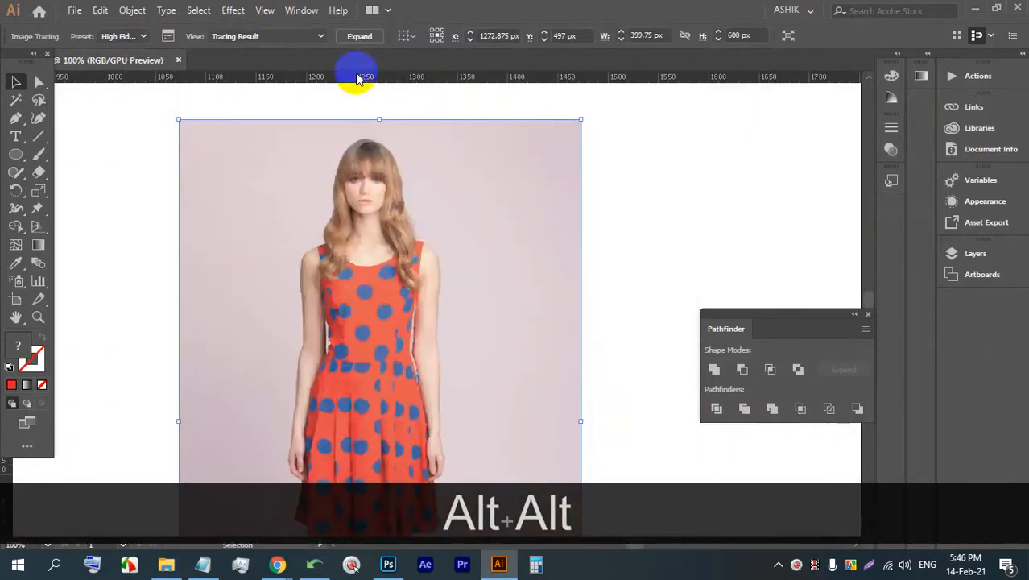
Expand the traced photo into vector paths, ungroup them and deselect everything
{"action": "left_click", "coordinate": [360, 37]}
{"action": "right_click", "coordinate": [509, 202]}
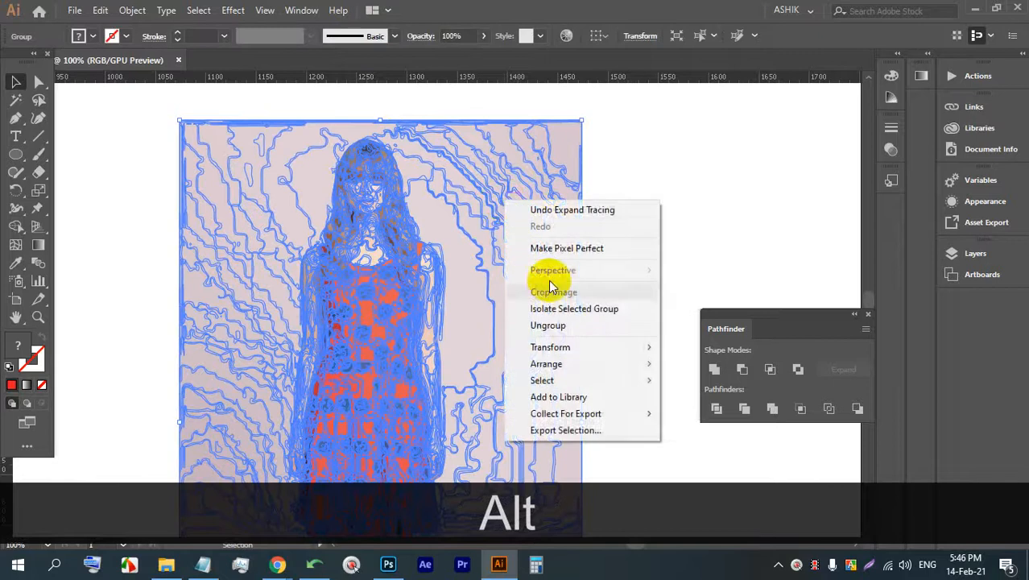
{"action": "left_click", "coordinate": [553, 325]}
{"action": "left_click", "coordinate": [609, 246]}
Examine the individual vector color patches on the woman's cheeks, nose and lips by selecting them one by one
{"action": "scroll", "coordinate": [340, 196], "scroll_direction": "up", "scroll_amount": 4}
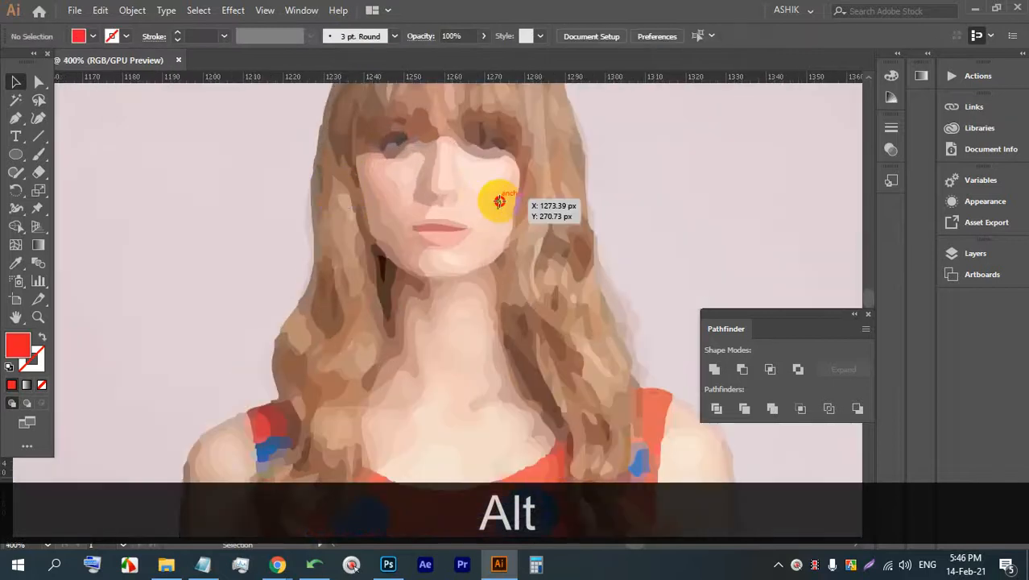
{"action": "left_click", "coordinate": [469, 181]}
{"action": "scroll", "coordinate": [402, 173], "scroll_direction": "up", "scroll_amount": 3}
{"action": "left_click", "coordinate": [414, 186]}
{"action": "left_click", "coordinate": [466, 164]}
{"action": "left_click", "coordinate": [502, 144]}
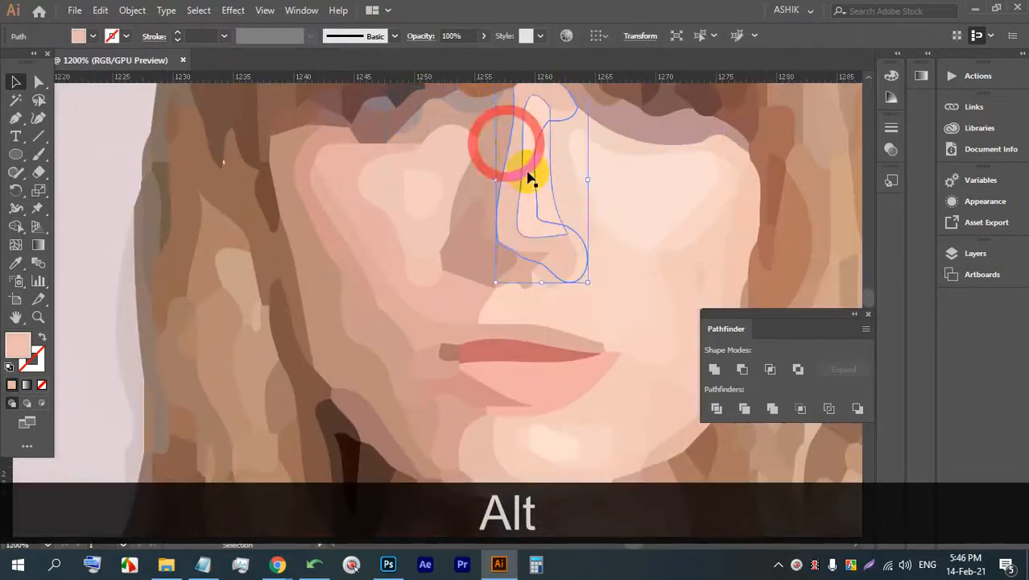
{"action": "left_click", "coordinate": [528, 271]}
{"action": "left_click", "coordinate": [488, 306]}
{"action": "left_click", "coordinate": [533, 363]}
{"action": "left_click", "coordinate": [409, 264]}
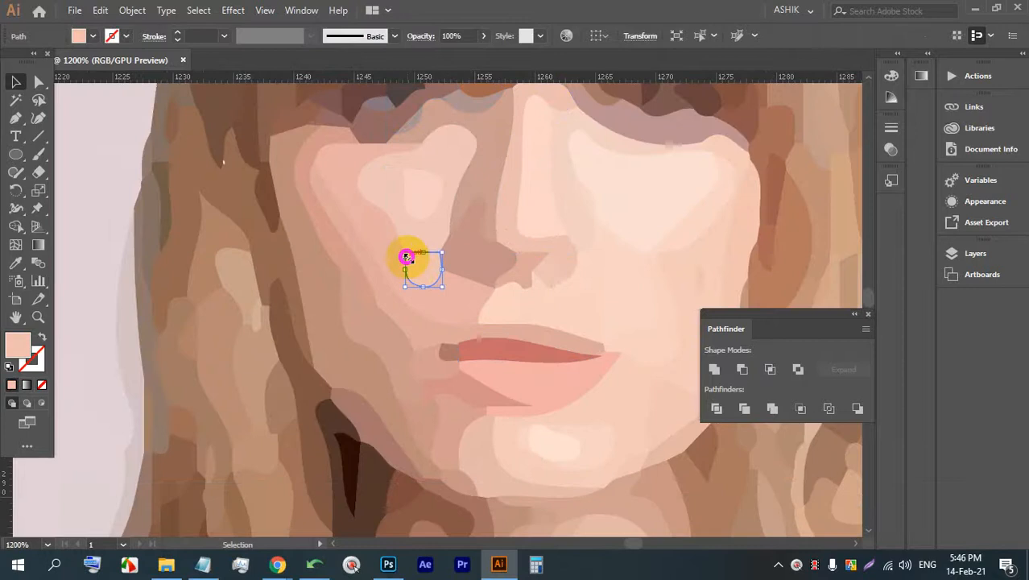
Duplicate the untraced photo to the right of the traced one and trace the copy with the Low Fidelity Photo preset
{"action": "scroll", "coordinate": [435, 246], "scroll_direction": "down", "scroll_amount": 4}
{"action": "scroll", "coordinate": [455, 234], "scroll_direction": "down", "scroll_amount": 7}
{"action": "left_click_drag", "start_coordinate": [242, 201], "coordinate": [528, 197]}
{"action": "scroll", "coordinate": [533, 196], "scroll_direction": "up", "scroll_amount": 4}
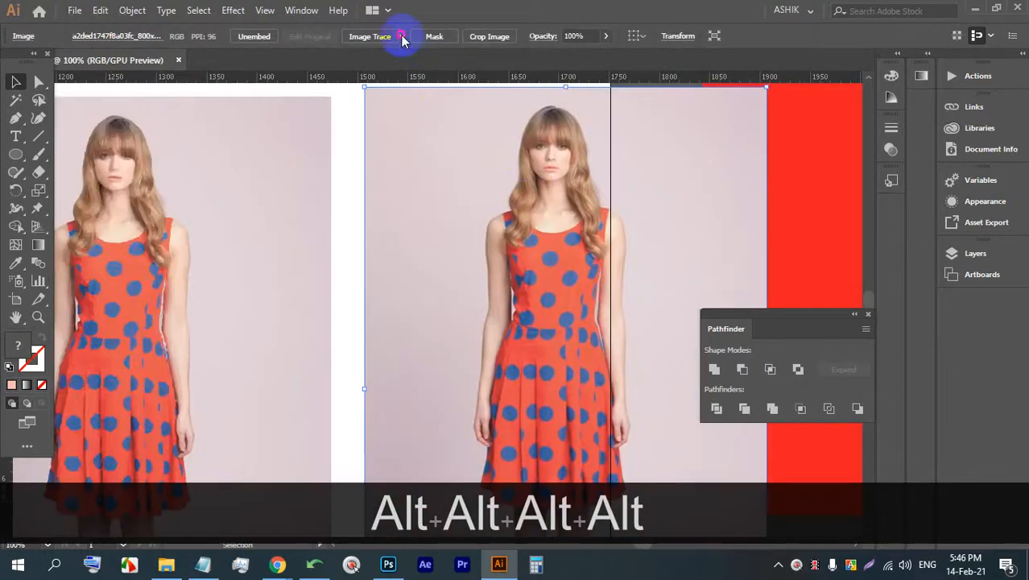
{"action": "left_click", "coordinate": [401, 36]}
{"action": "left_click", "coordinate": [473, 113]}
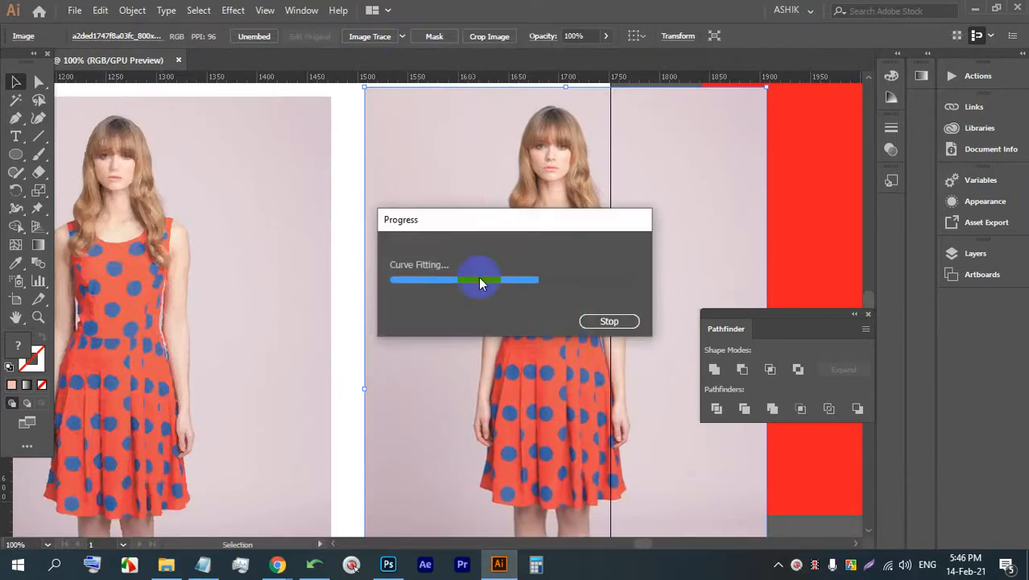
Expand the Low Fidelity Photo trace into vector paths, ungroup them and deselect everything
{"action": "right_click", "coordinate": [534, 222]}
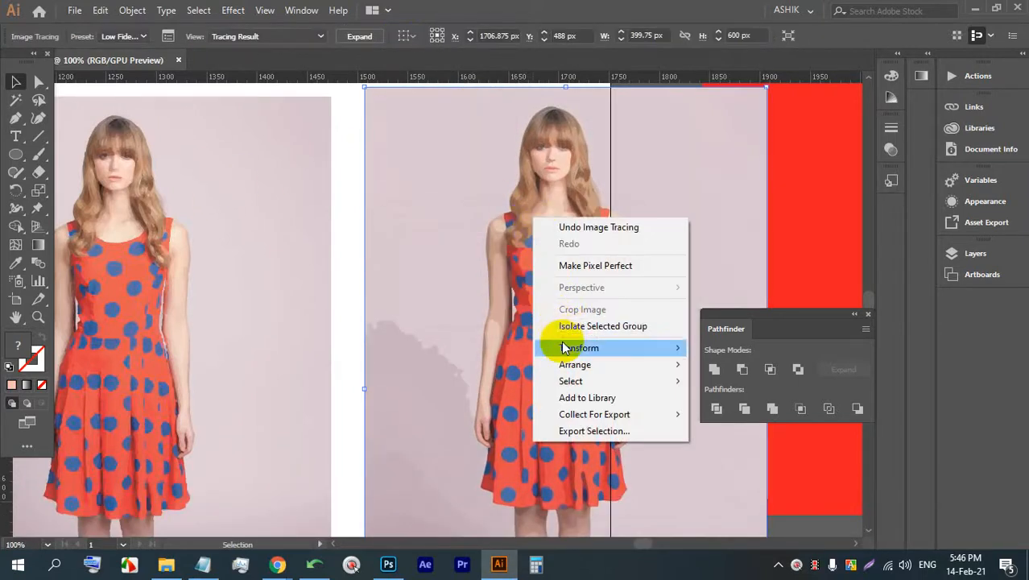
{"action": "key", "text": "alt"}
{"action": "left_click", "coordinate": [361, 207]}
{"action": "scroll", "coordinate": [363, 205], "scroll_direction": "down", "scroll_amount": 2}
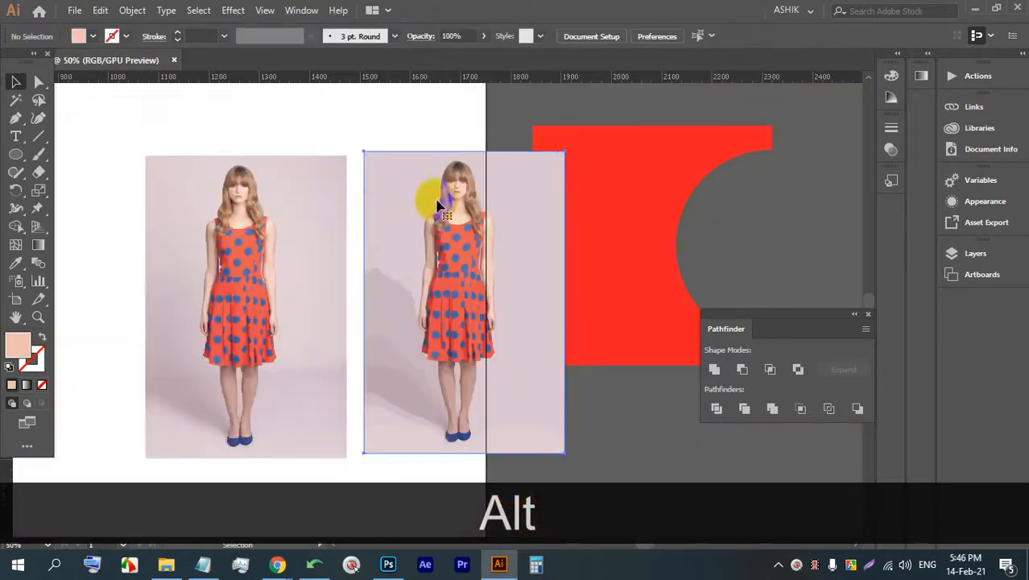
{"action": "left_click", "coordinate": [359, 36]}
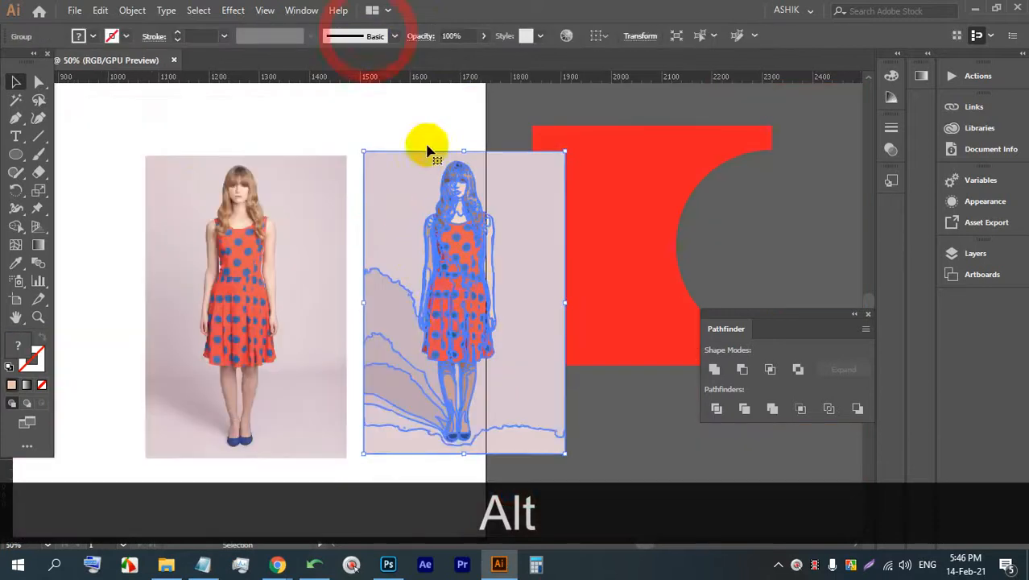
{"action": "right_click", "coordinate": [416, 200]}
{"action": "left_click", "coordinate": [467, 345]}
{"action": "left_click", "coordinate": [375, 131]}
Compare the level of detail in the faces of the High Fidelity and Low Fidelity Photo traces up close
{"action": "scroll", "coordinate": [230, 188], "scroll_direction": "up", "scroll_amount": 5}
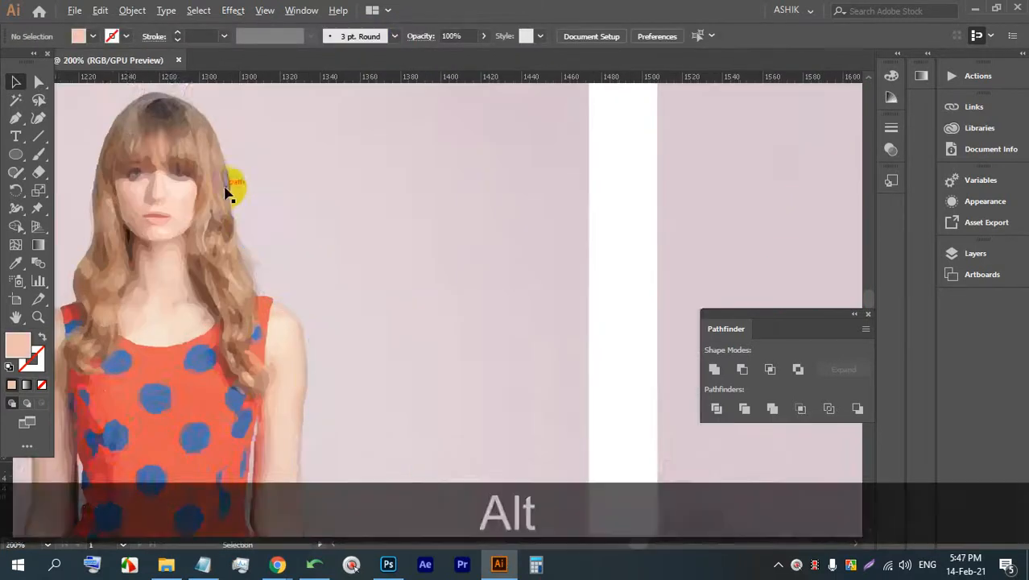
{"action": "scroll", "coordinate": [156, 166], "scroll_direction": "down", "scroll_amount": 2}
{"action": "scroll", "coordinate": [372, 224], "scroll_direction": "down", "scroll_amount": 1}
{"action": "scroll", "coordinate": [523, 206], "scroll_direction": "up", "scroll_amount": 5}
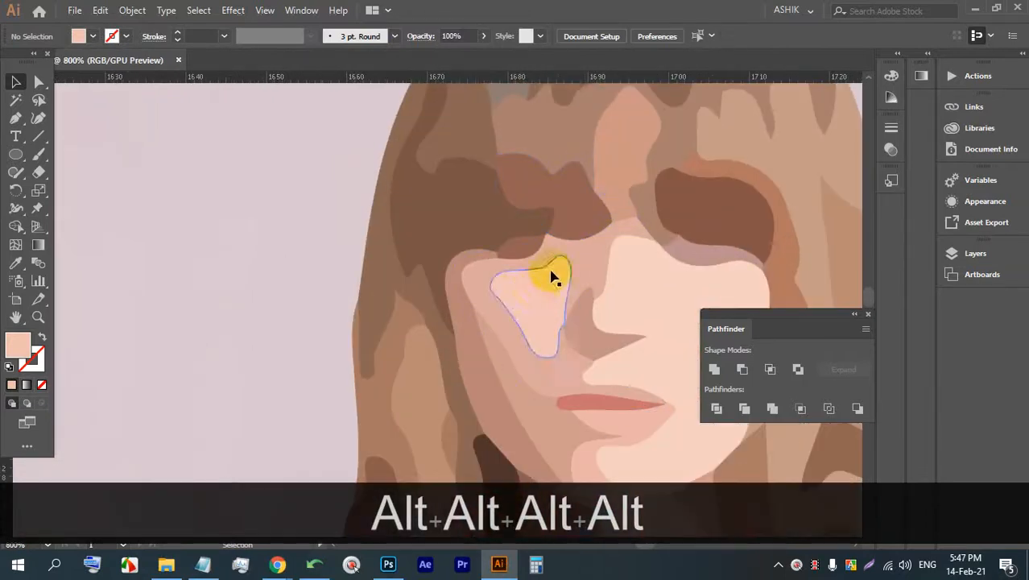
{"action": "scroll", "coordinate": [531, 257], "scroll_direction": "down", "scroll_amount": 3}
{"action": "scroll", "coordinate": [536, 247], "scroll_direction": "down", "scroll_amount": 4}
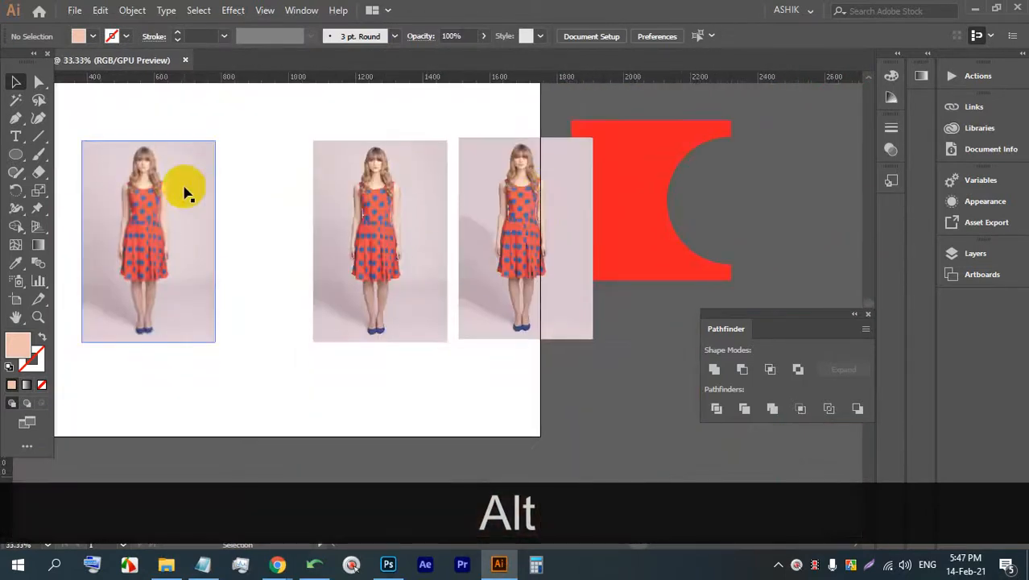
Duplicate the untraced photo below the High Fidelity trace and trace the copy with the 3 Colors preset, checking the face up close
{"action": "scroll", "coordinate": [186, 193], "scroll_direction": "down", "scroll_amount": 3}
{"action": "left_click", "coordinate": [192, 154]}
{"action": "left_click_drag", "start_coordinate": [192, 154], "coordinate": [369, 359]}
{"action": "left_click", "coordinate": [402, 36]}
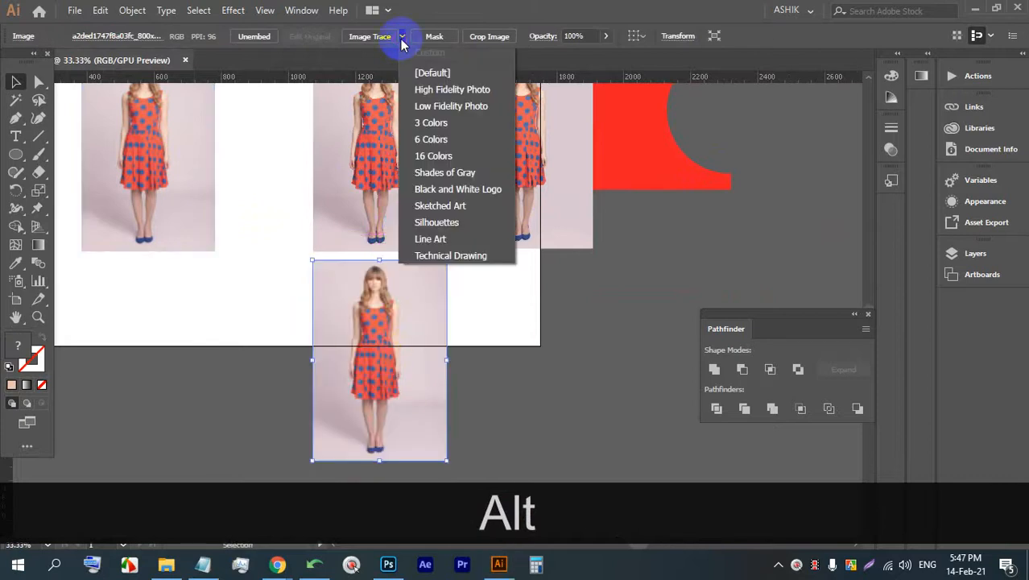
{"action": "left_click", "coordinate": [436, 124]}
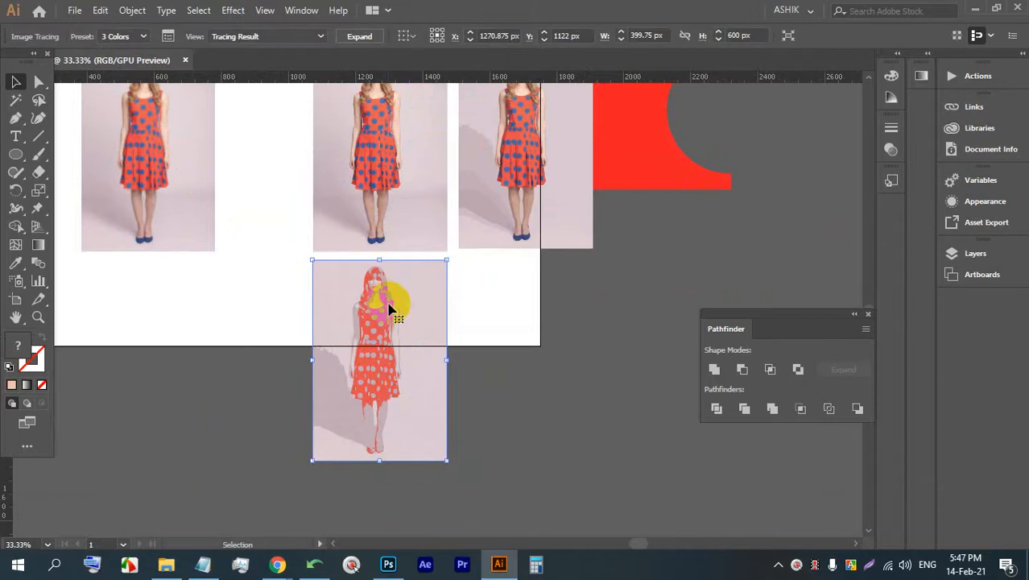
{"action": "scroll", "coordinate": [354, 326], "scroll_direction": "up", "scroll_amount": 8}
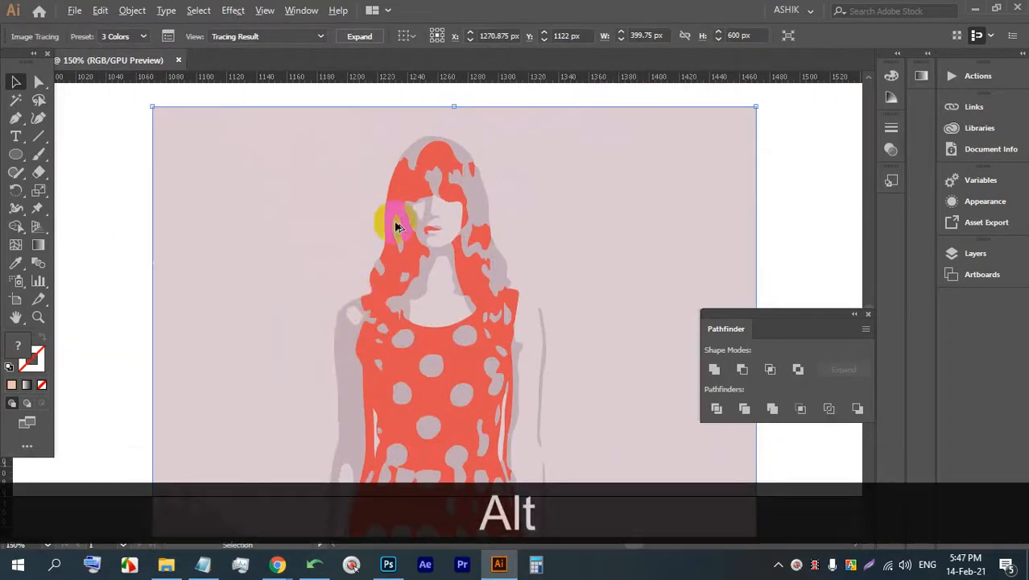
{"action": "scroll", "coordinate": [407, 197], "scroll_direction": "up", "scroll_amount": 3}
{"action": "scroll", "coordinate": [408, 195], "scroll_direction": "down", "scroll_amount": 2}
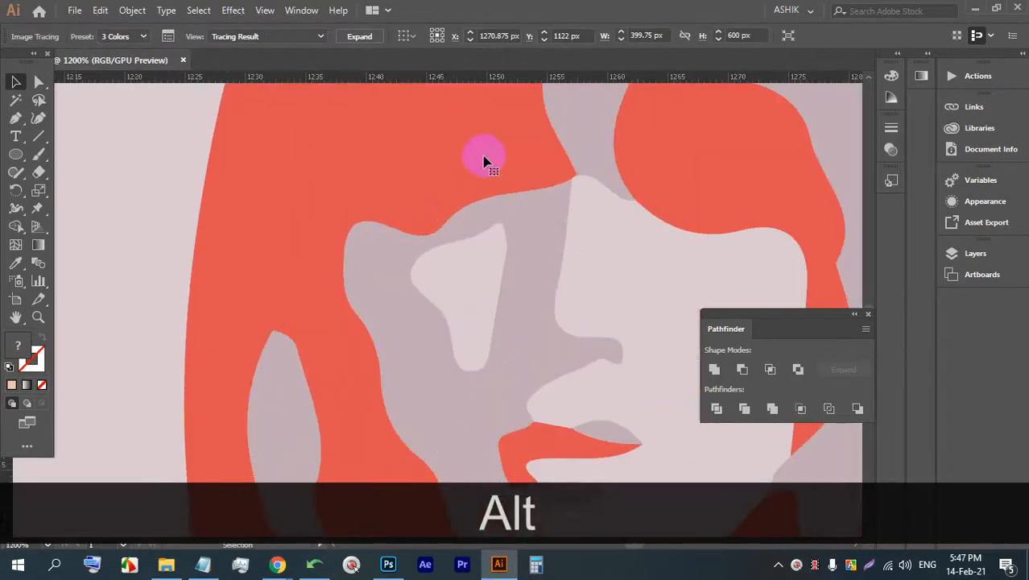
{"action": "scroll", "coordinate": [452, 177], "scroll_direction": "down", "scroll_amount": 3}
{"action": "scroll", "coordinate": [433, 197], "scroll_direction": "down", "scroll_amount": 4}
{"action": "scroll", "coordinate": [369, 229], "scroll_direction": "down", "scroll_amount": 2}
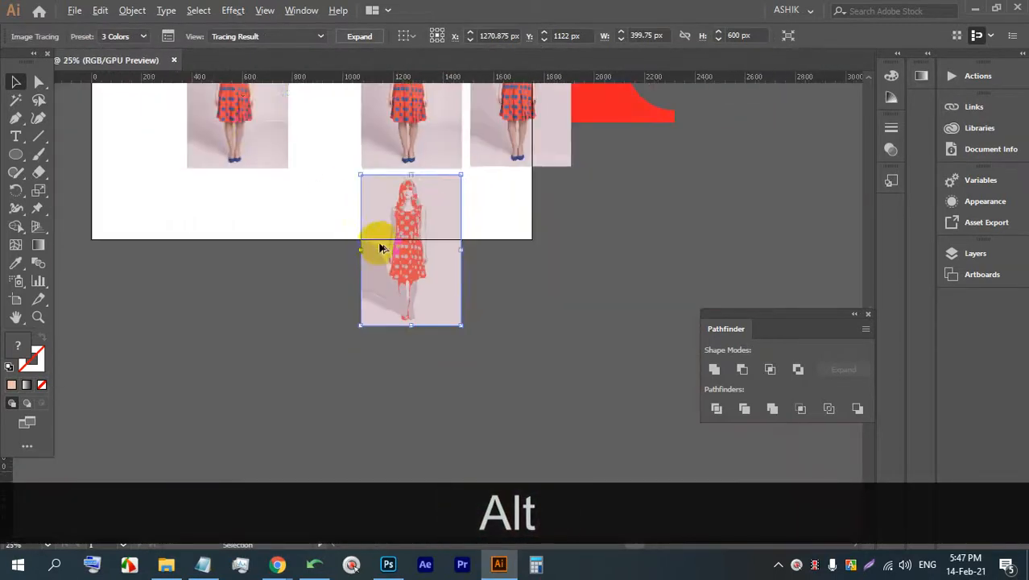
Duplicate the untraced photo beside the 3 Colors trace and trace the copy with the 6 Colors preset, checking its face
{"action": "left_click", "coordinate": [235, 127]}
{"action": "left_click_drag", "start_coordinate": [235, 128], "coordinate": [517, 282]}
{"action": "left_click", "coordinate": [405, 42]}
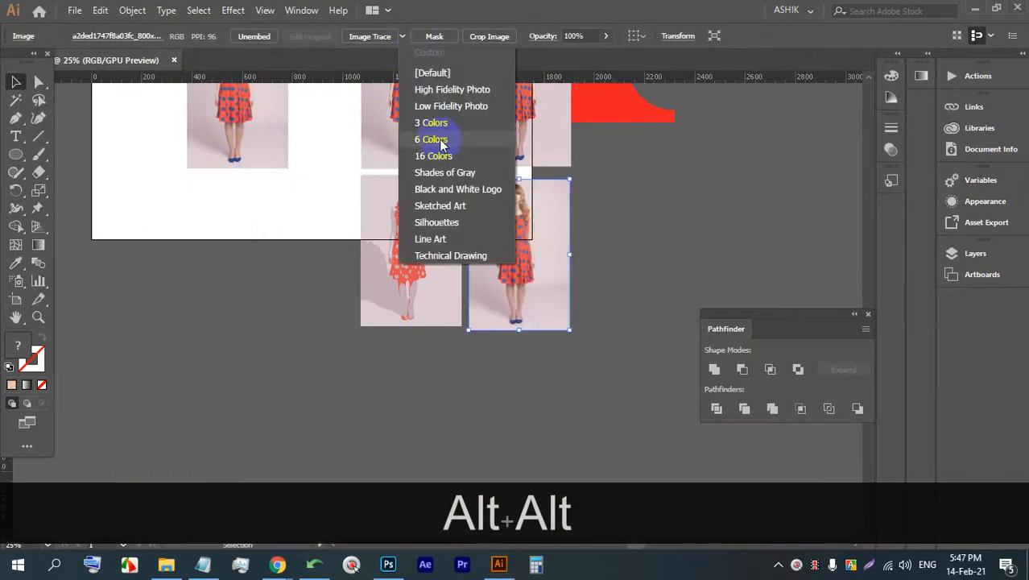
{"action": "left_click", "coordinate": [435, 140]}
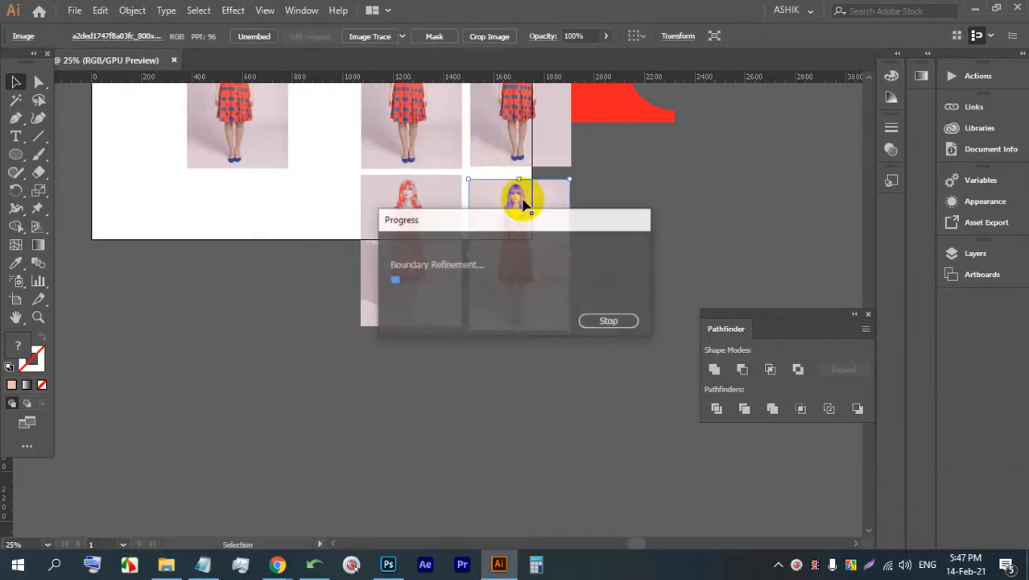
{"action": "scroll", "coordinate": [524, 208], "scroll_direction": "up", "scroll_amount": 5}
{"action": "scroll", "coordinate": [552, 165], "scroll_direction": "up", "scroll_amount": 3}
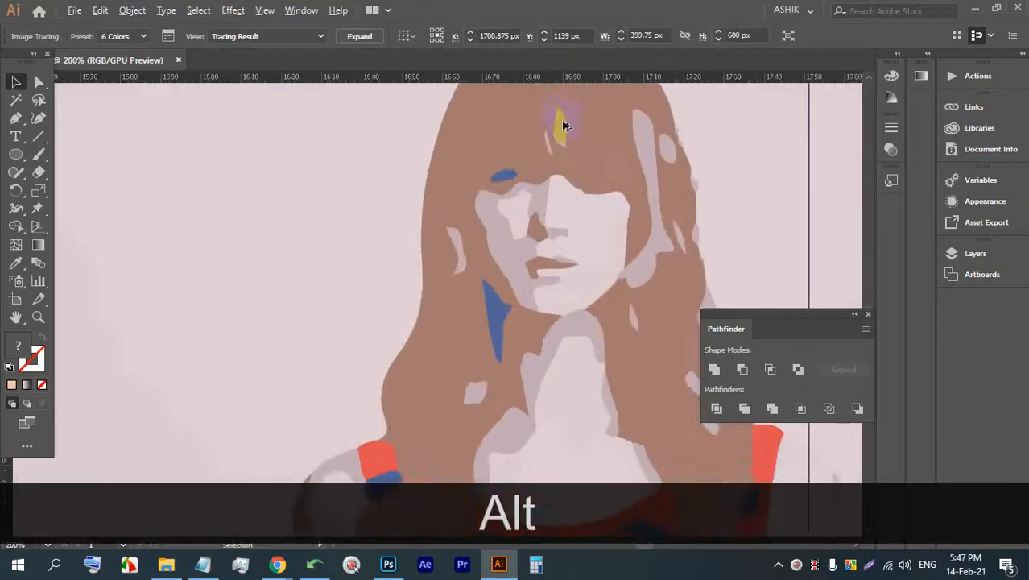
{"action": "scroll", "coordinate": [559, 127], "scroll_direction": "down", "scroll_amount": 1}
{"action": "scroll", "coordinate": [541, 176], "scroll_direction": "down", "scroll_amount": 4}
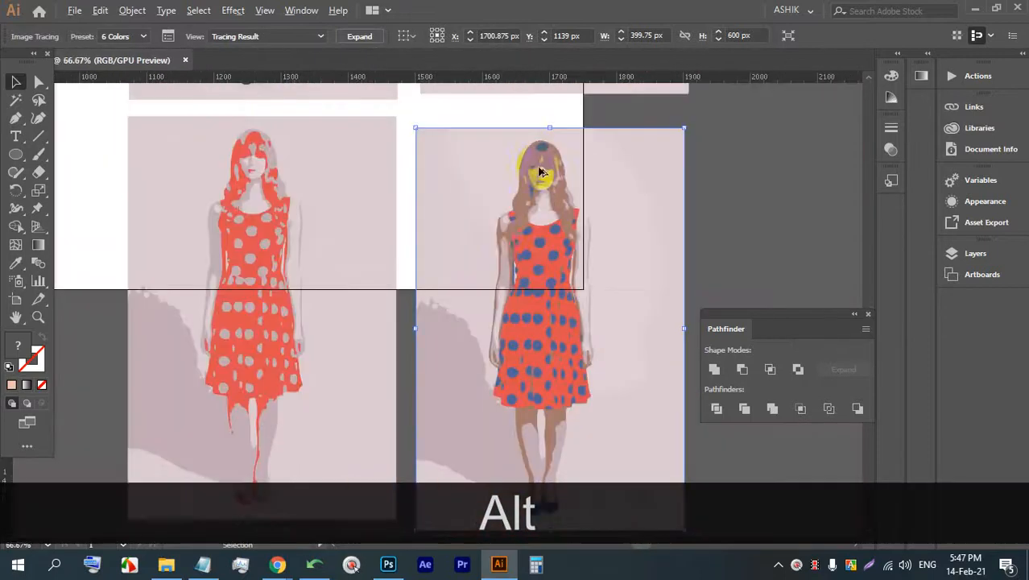
{"action": "scroll", "coordinate": [534, 264], "scroll_direction": "down", "scroll_amount": 4}
Duplicate the untraced photo below the 3 Colors trace and trace the copy with the 16 Colors preset, checking its details
{"action": "left_click", "coordinate": [203, 125]}
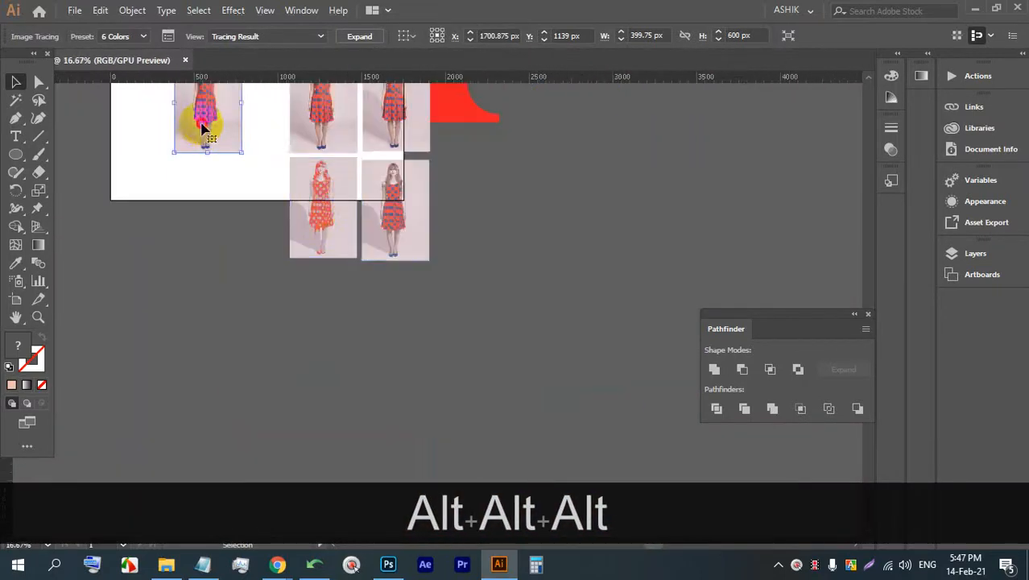
{"action": "left_click_drag", "start_coordinate": [358, 311], "coordinate": [335, 339]}
{"action": "scroll", "coordinate": [335, 341], "scroll_direction": "up", "scroll_amount": 4}
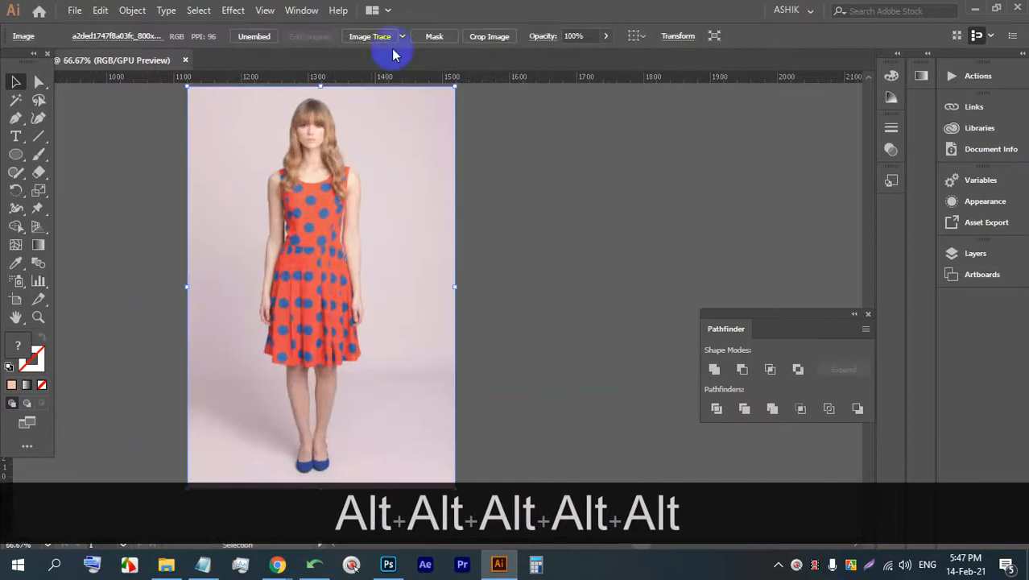
{"action": "left_click", "coordinate": [404, 38]}
{"action": "left_click", "coordinate": [443, 153]}
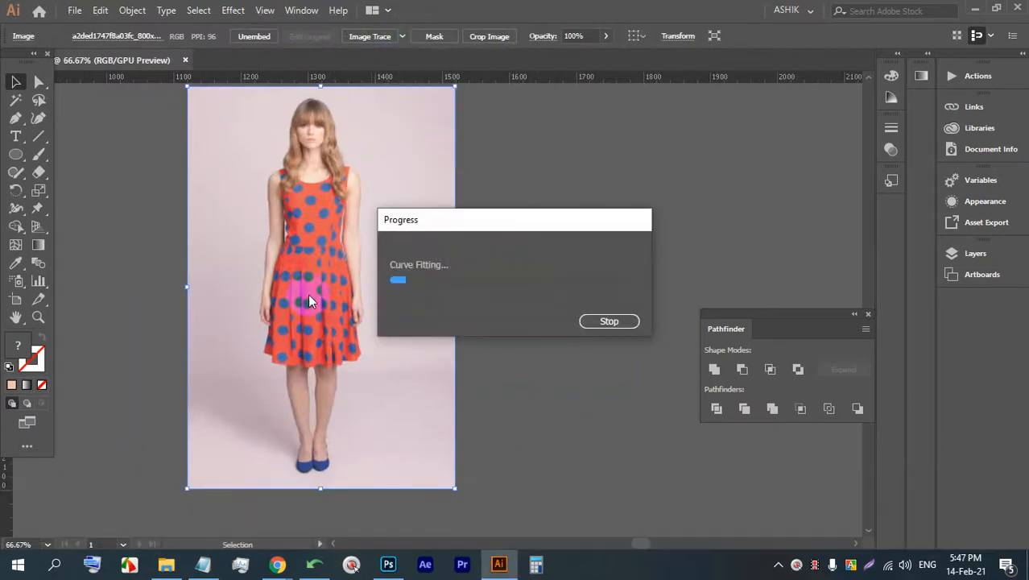
{"action": "scroll", "coordinate": [266, 278], "scroll_direction": "up", "scroll_amount": 2}
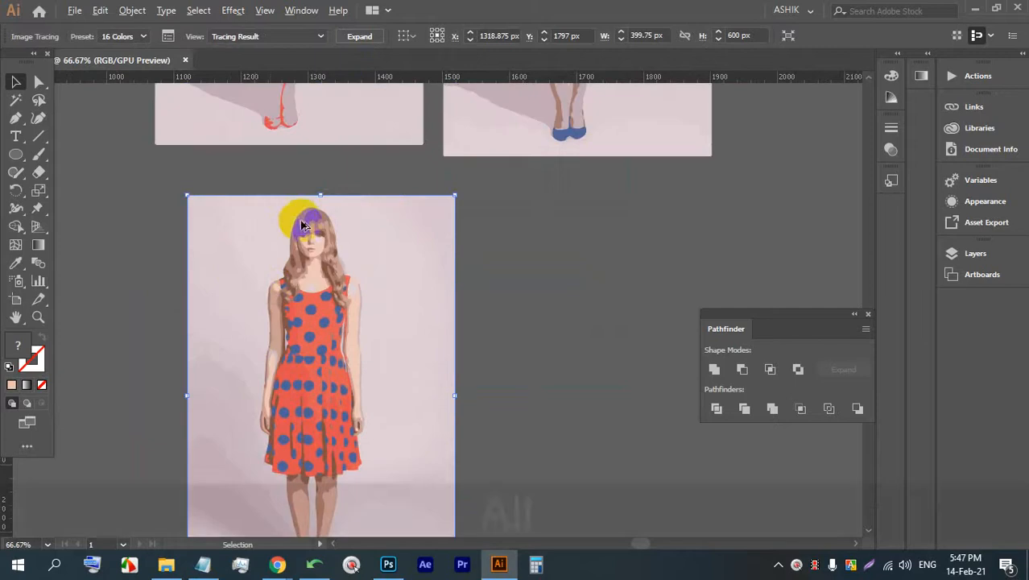
{"action": "scroll", "coordinate": [333, 219], "scroll_direction": "up", "scroll_amount": 4}
{"action": "scroll", "coordinate": [380, 280], "scroll_direction": "down", "scroll_amount": 2}
{"action": "scroll", "coordinate": [385, 228], "scroll_direction": "down", "scroll_amount": 8}
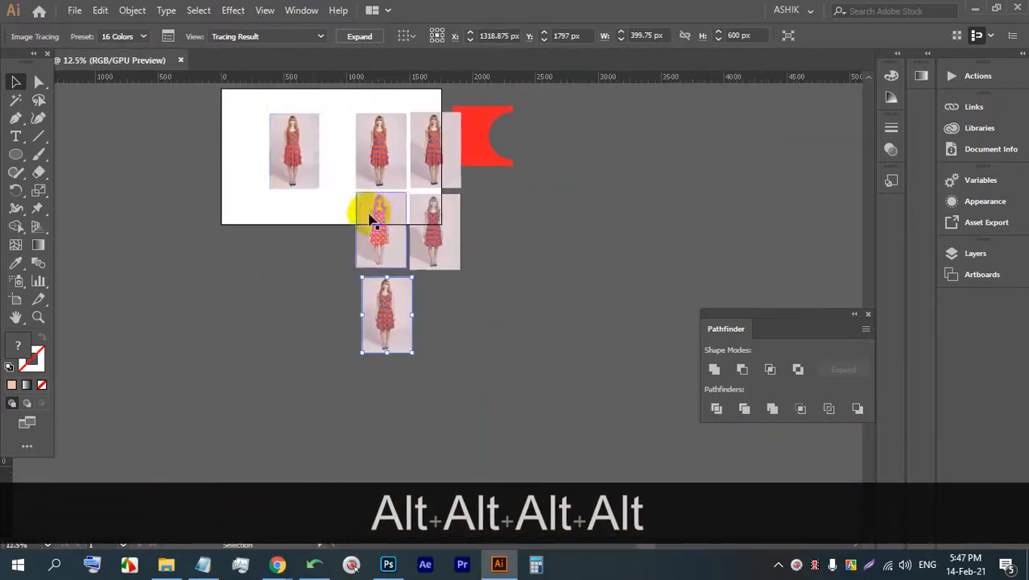
Duplicate the untraced photo beside the 16 Colors trace and trace the copy with the Shades of Gray preset, checking its details
{"action": "left_click", "coordinate": [291, 144]}
{"action": "left_click_drag", "start_coordinate": [282, 145], "coordinate": [441, 312]}
{"action": "scroll", "coordinate": [440, 311], "scroll_direction": "up", "scroll_amount": 3}
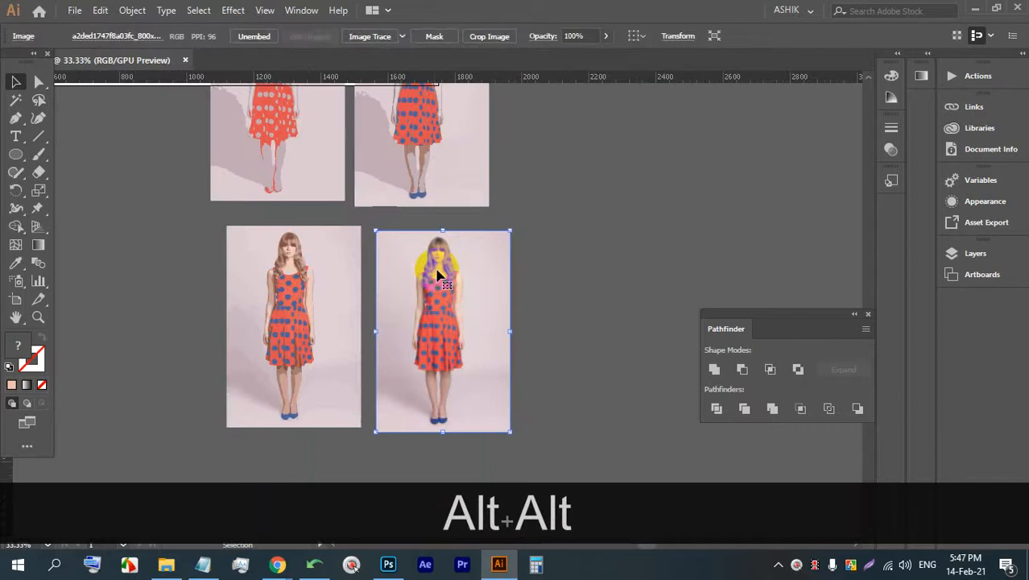
{"action": "left_click", "coordinate": [402, 37]}
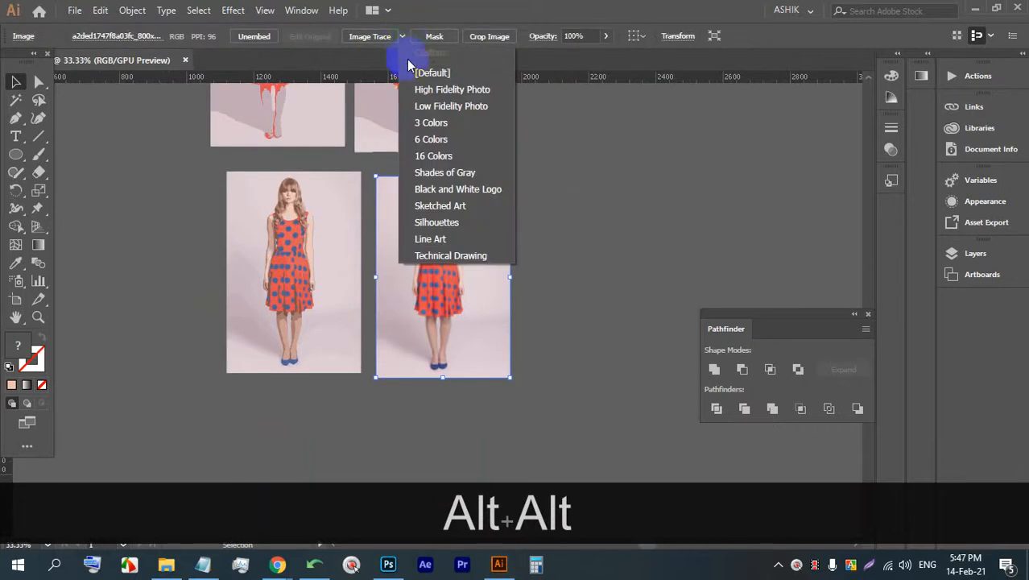
{"action": "left_click", "coordinate": [483, 185]}
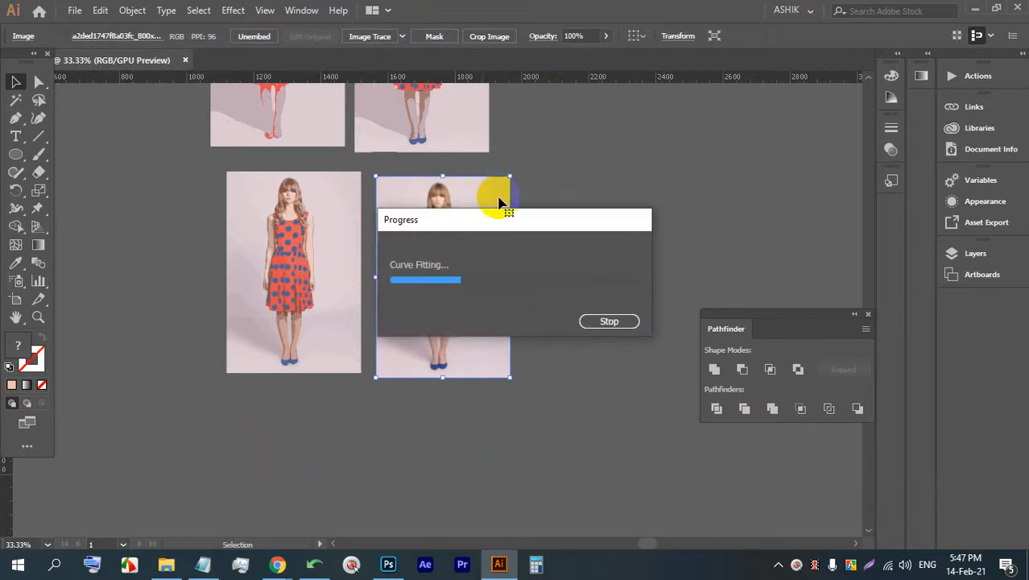
{"action": "key", "text": "alt"}
{"action": "scroll", "coordinate": [473, 209], "scroll_direction": "up", "scroll_amount": 4}
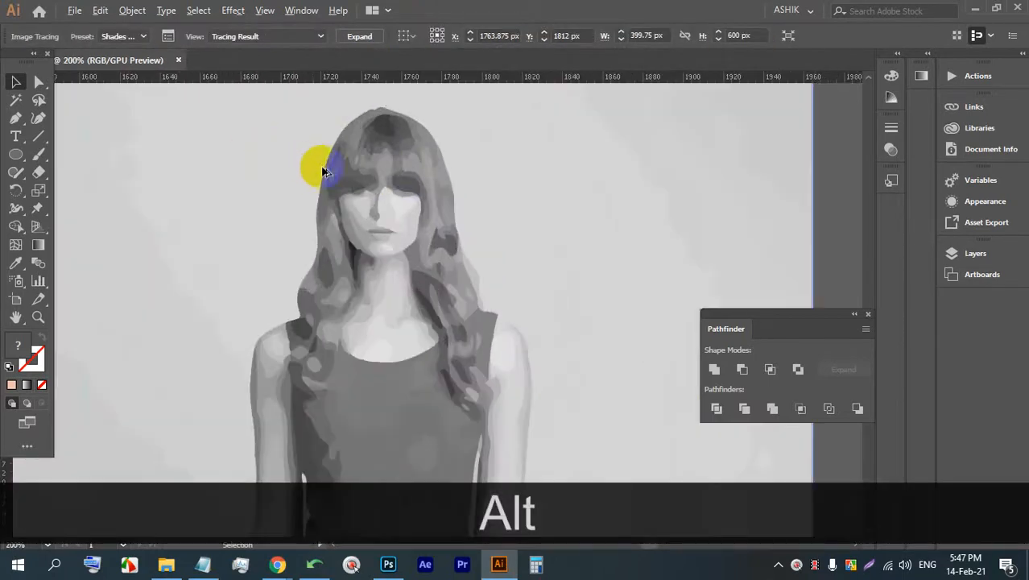
{"action": "scroll", "coordinate": [322, 165], "scroll_direction": "down", "scroll_amount": 7}
{"action": "scroll", "coordinate": [435, 171], "scroll_direction": "up", "scroll_amount": 3}
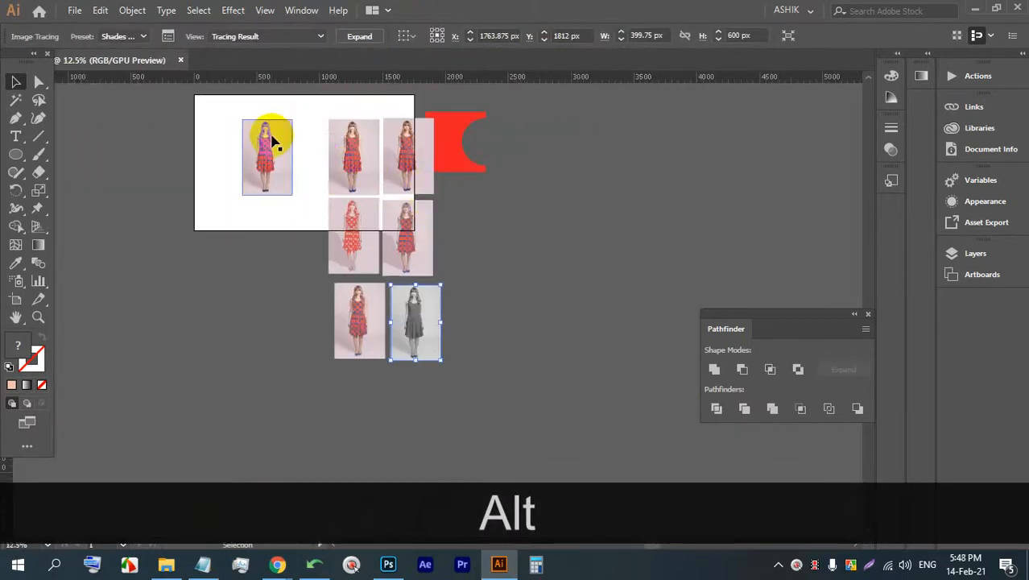
Duplicate the untraced photo twice, placing the copies side by side in a new row below the 16 Colors and Shades of Gray traces
{"action": "left_click_drag", "start_coordinate": [256, 137], "coordinate": [348, 389]}
{"action": "left_click_drag", "start_coordinate": [338, 418], "coordinate": [438, 347]}
{"action": "scroll", "coordinate": [395, 423], "scroll_direction": "up", "scroll_amount": 5}
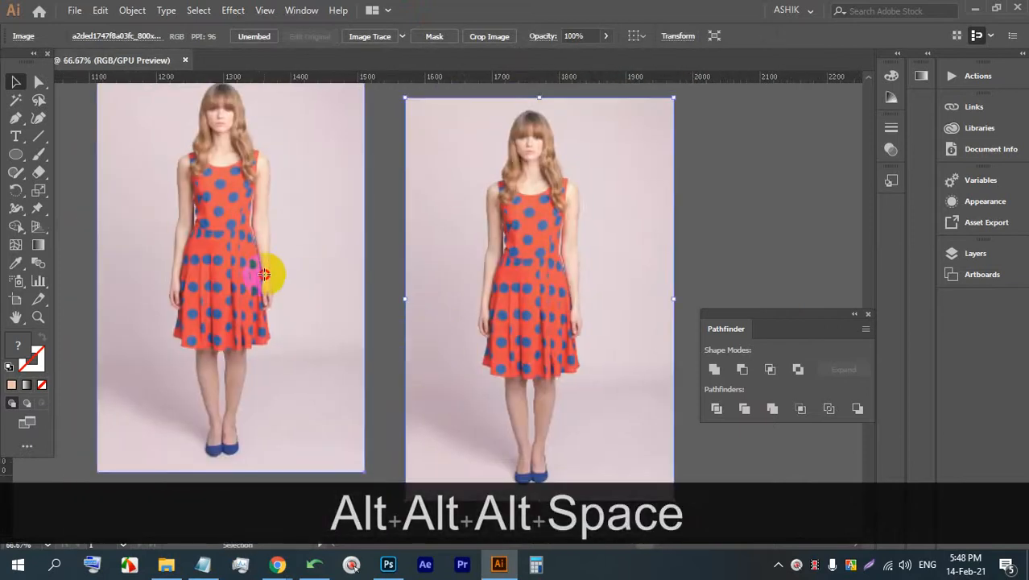
Trace the left photo copy of the new row with the Black and White Logo preset
{"action": "left_click", "coordinate": [265, 274]}
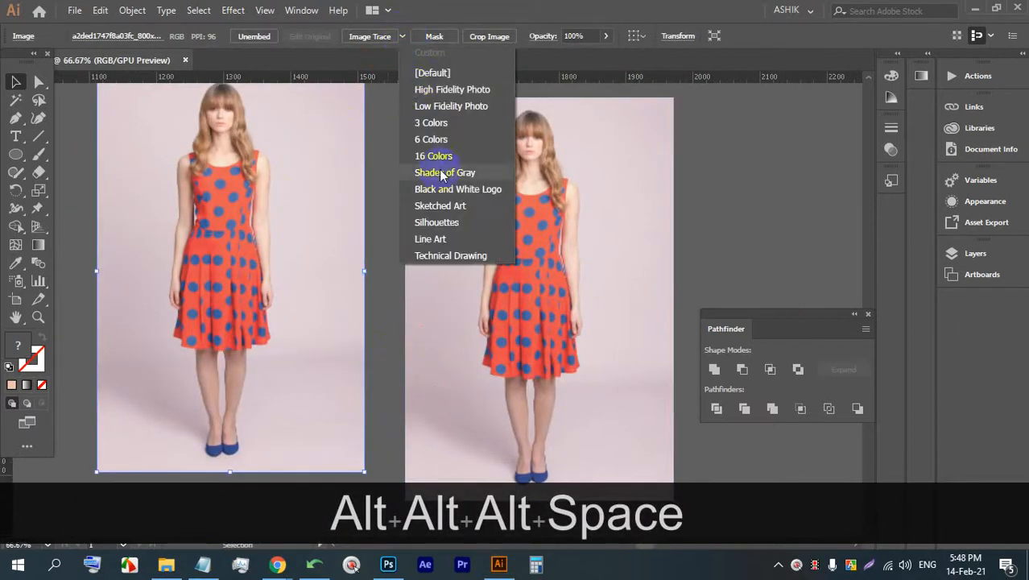
{"action": "left_click", "coordinate": [476, 193]}
{"action": "scroll", "coordinate": [272, 203], "scroll_direction": "up", "scroll_amount": 2}
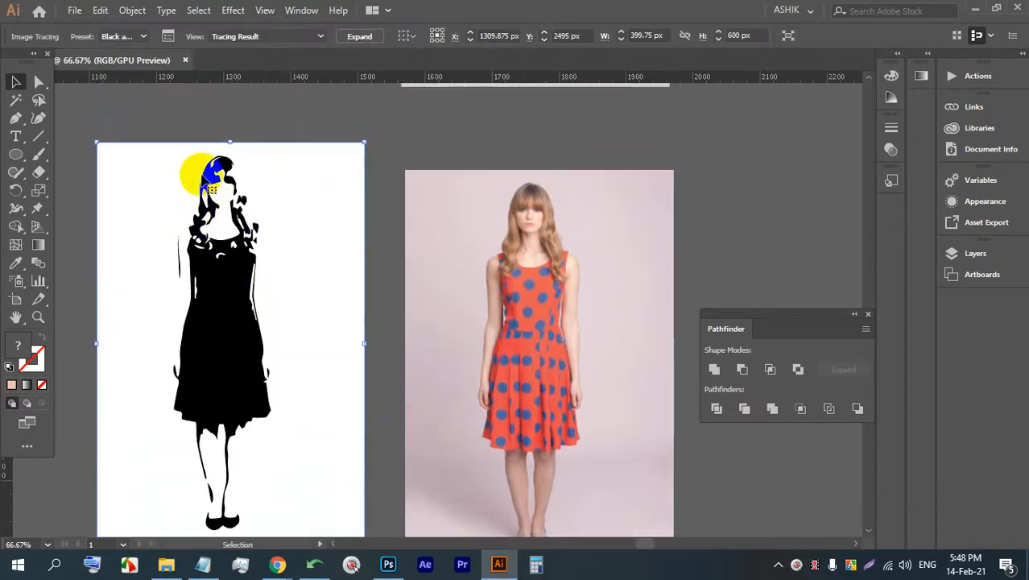
{"action": "scroll", "coordinate": [322, 149], "scroll_direction": "down", "scroll_amount": 3}
Duplicate the remaining untraced photo of that row and place the copy below the Black and White Logo trace
{"action": "left_click", "coordinate": [485, 166]}
{"action": "scroll", "coordinate": [489, 169], "scroll_direction": "down", "scroll_amount": 2}
{"action": "scroll", "coordinate": [493, 179], "scroll_direction": "down", "scroll_amount": 2}
{"action": "left_click_drag", "start_coordinate": [507, 170], "coordinate": [484, 233]}
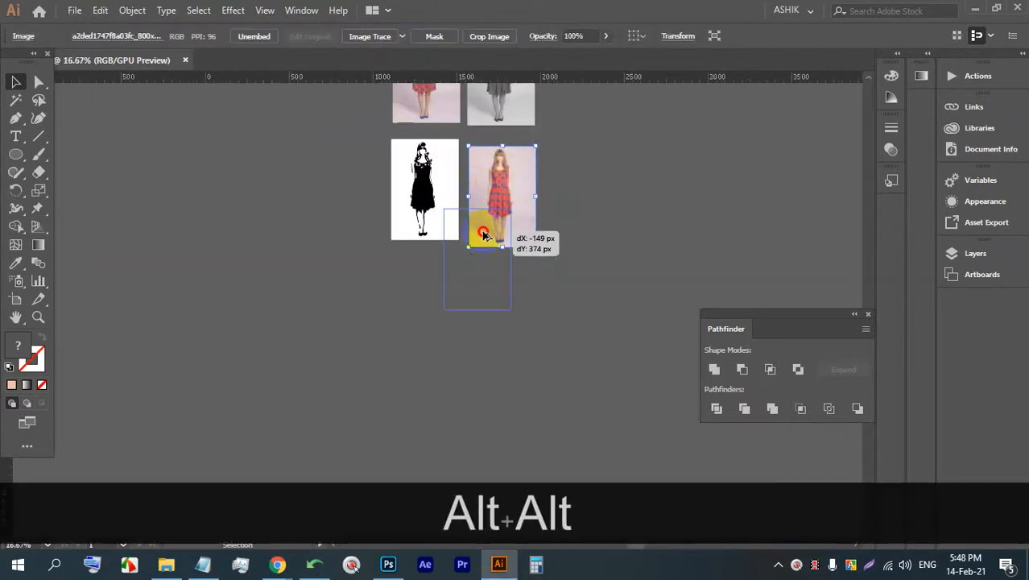
{"action": "left_click_drag", "start_coordinate": [426, 275], "coordinate": [427, 275]}
{"action": "scroll", "coordinate": [437, 287], "scroll_direction": "up", "scroll_amount": 2}
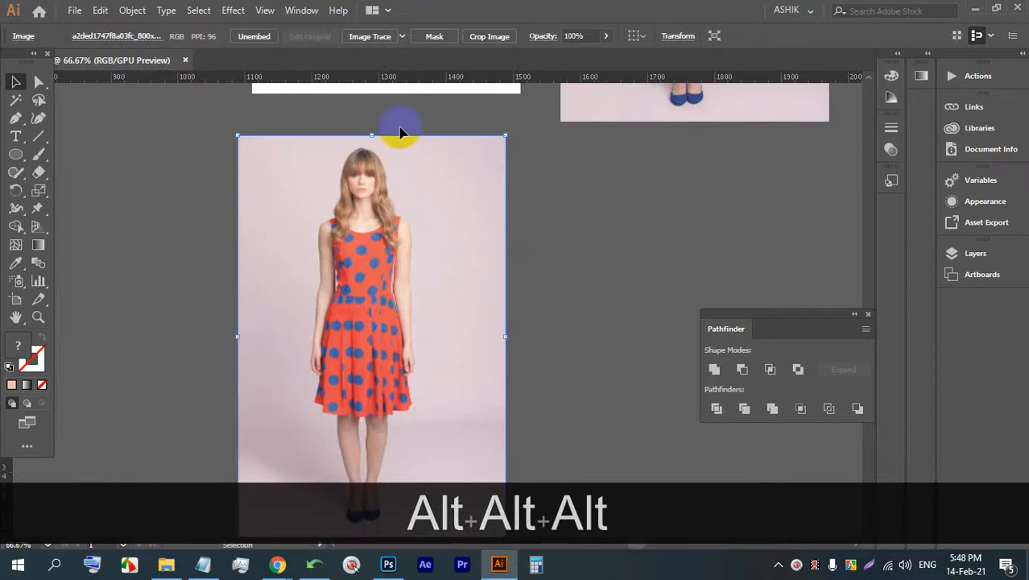
Trace the photo beside the Black and White Logo trace with the Sketched Art preset and compare the two results
{"action": "scroll", "coordinate": [523, 230], "scroll_direction": "down", "scroll_amount": 1}
{"action": "scroll", "coordinate": [482, 165], "scroll_direction": "up", "scroll_amount": 3}
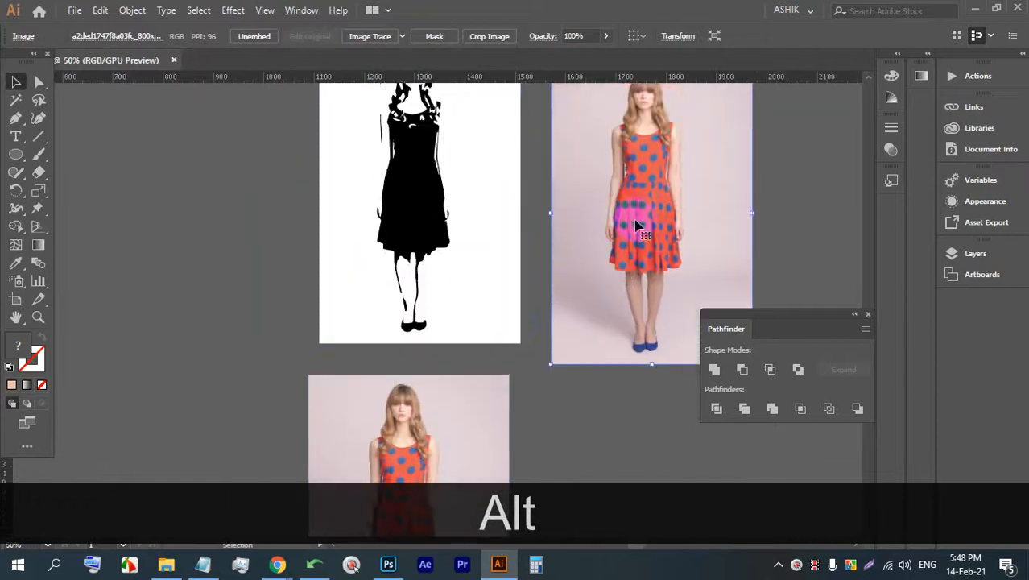
{"action": "scroll", "coordinate": [696, 161], "scroll_direction": "up", "scroll_amount": 3}
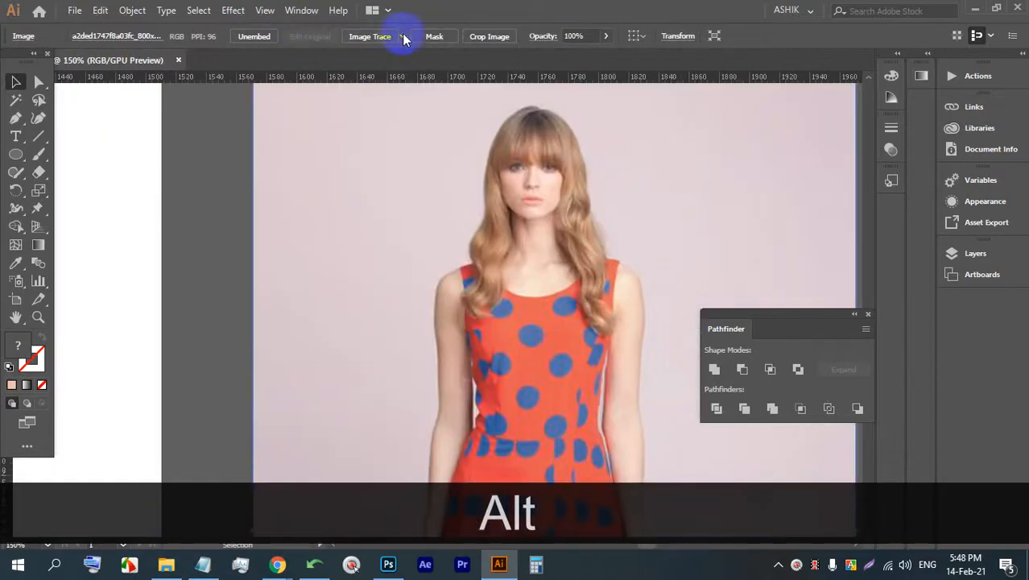
{"action": "left_click", "coordinate": [403, 37]}
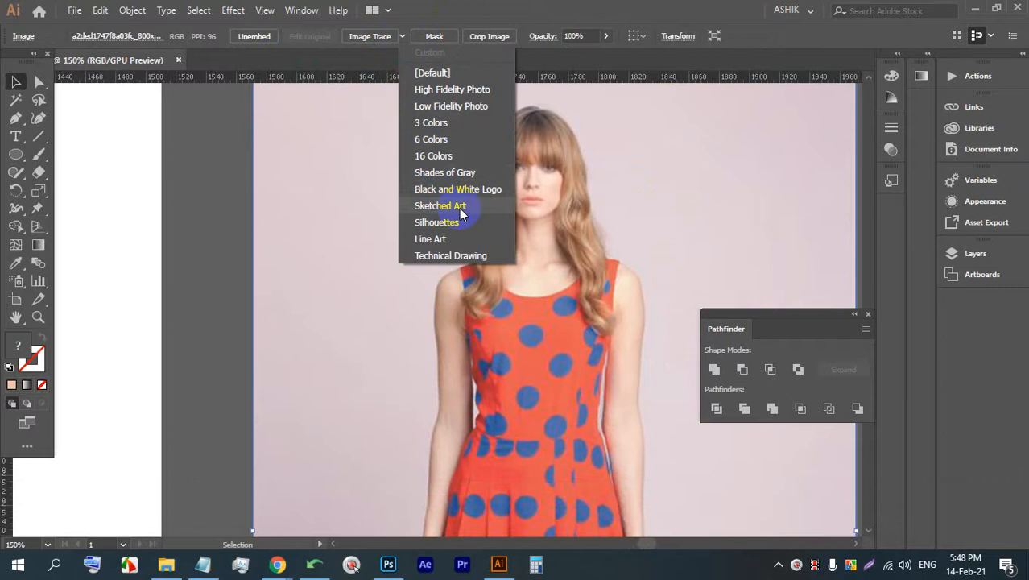
{"action": "left_click", "coordinate": [472, 208]}
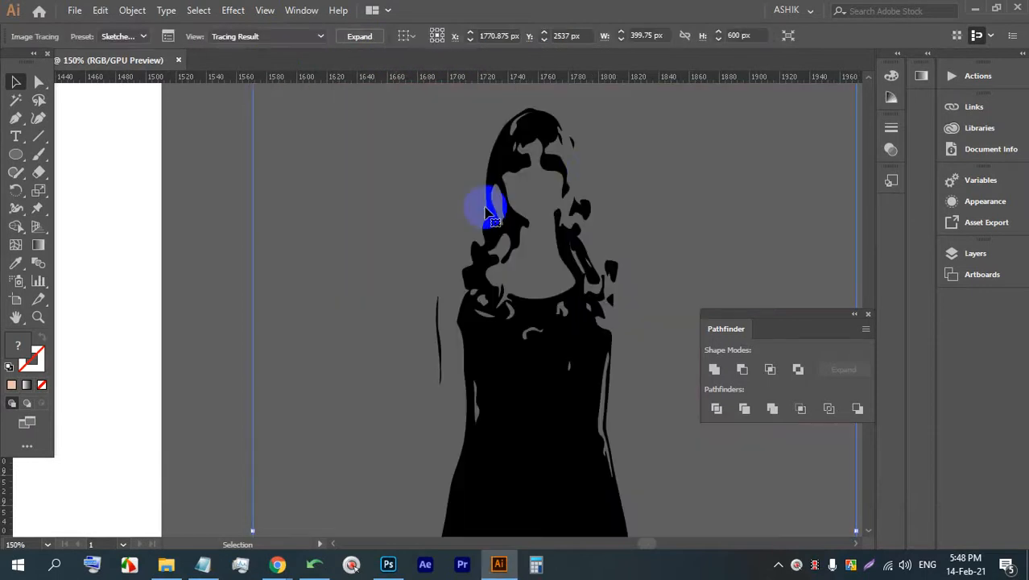
{"action": "key", "text": "alt"}
{"action": "scroll", "coordinate": [519, 153], "scroll_direction": "up", "scroll_amount": 3}
{"action": "scroll", "coordinate": [517, 156], "scroll_direction": "down", "scroll_amount": 5}
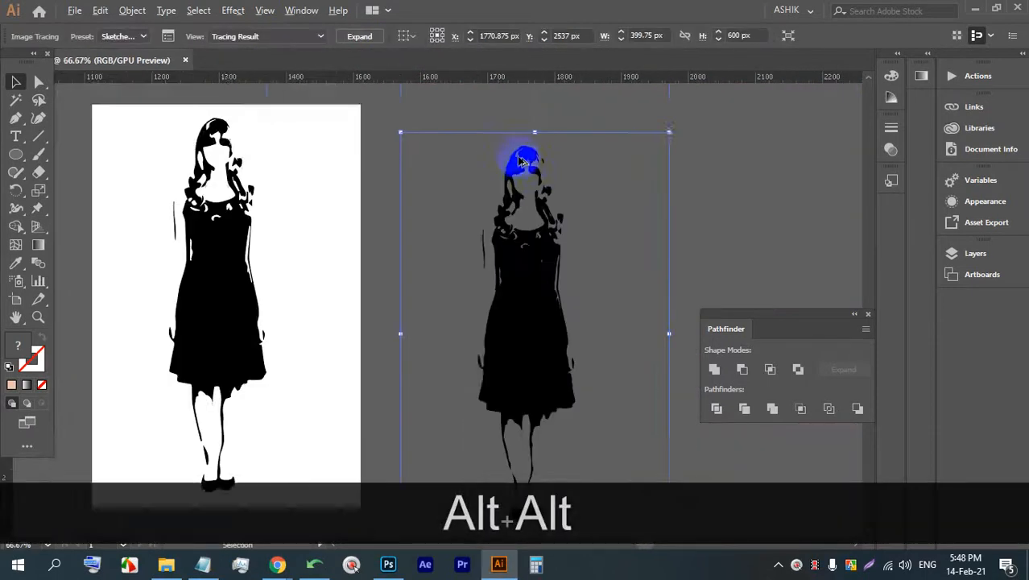
Duplicate the untraced photo below the Black and White Logo trace, placing the copy beside it
{"action": "scroll", "coordinate": [545, 100], "scroll_direction": "up", "scroll_amount": 2}
{"action": "scroll", "coordinate": [545, 99], "scroll_direction": "down", "scroll_amount": 4}
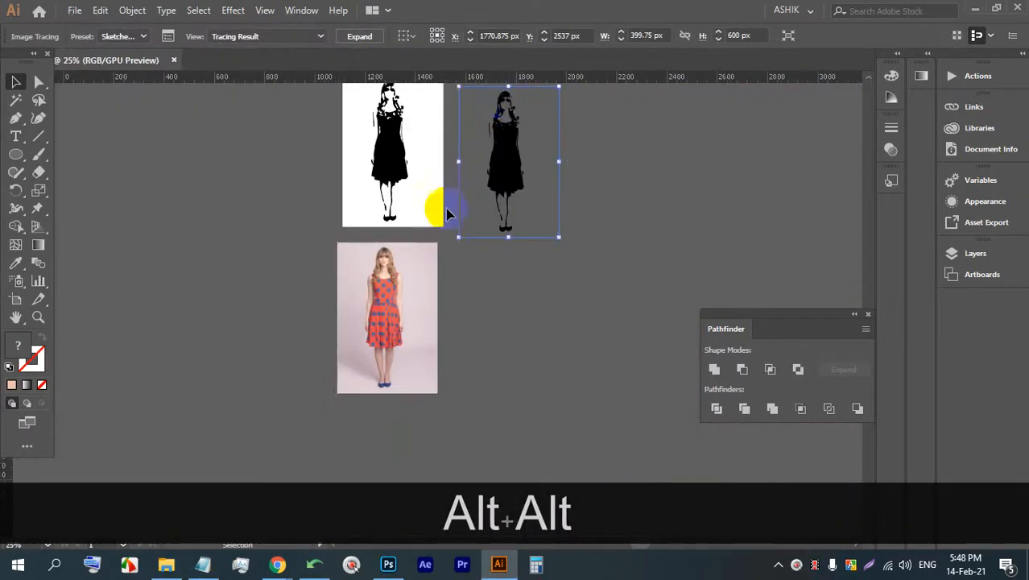
{"action": "scroll", "coordinate": [428, 241], "scroll_direction": "up", "scroll_amount": 2}
{"action": "left_click_drag", "start_coordinate": [393, 252], "coordinate": [607, 251]}
Try the Silhouettes trace preset on the left photo of the new row and undo it
{"action": "left_click", "coordinate": [441, 248]}
{"action": "left_click", "coordinate": [403, 37]}
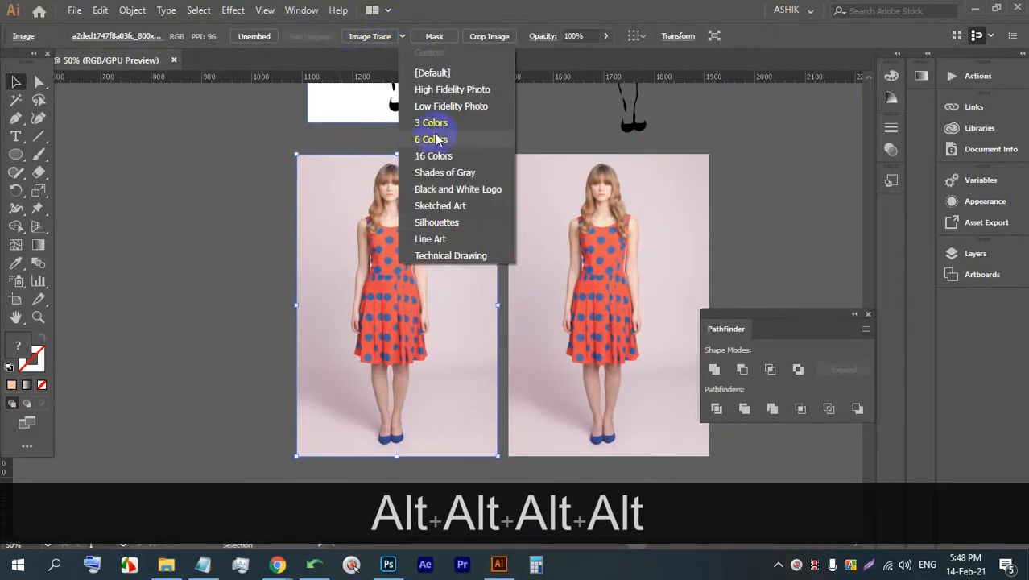
{"action": "left_click", "coordinate": [478, 224]}
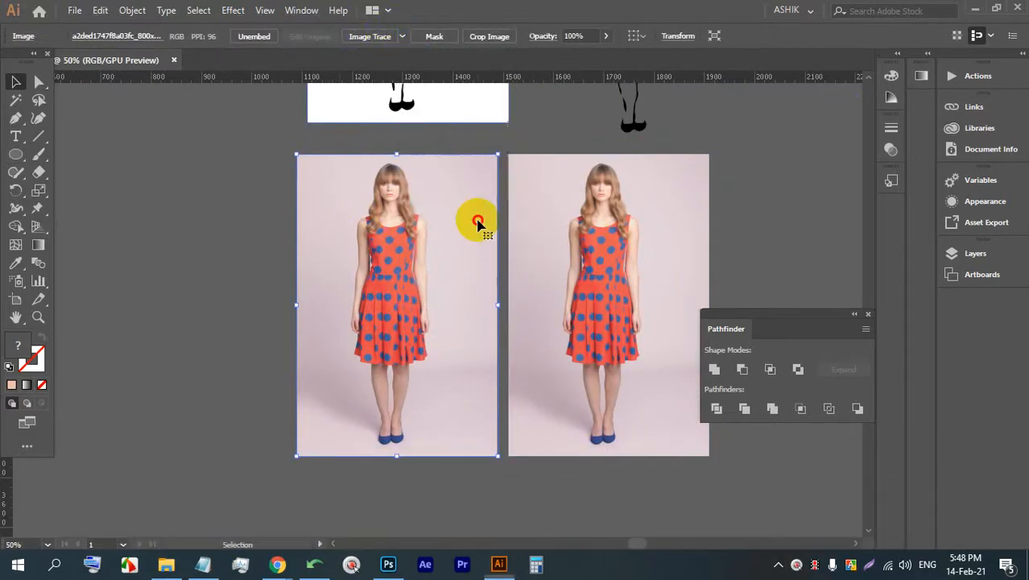
{"action": "scroll", "coordinate": [484, 227], "scroll_direction": "up", "scroll_amount": 2}
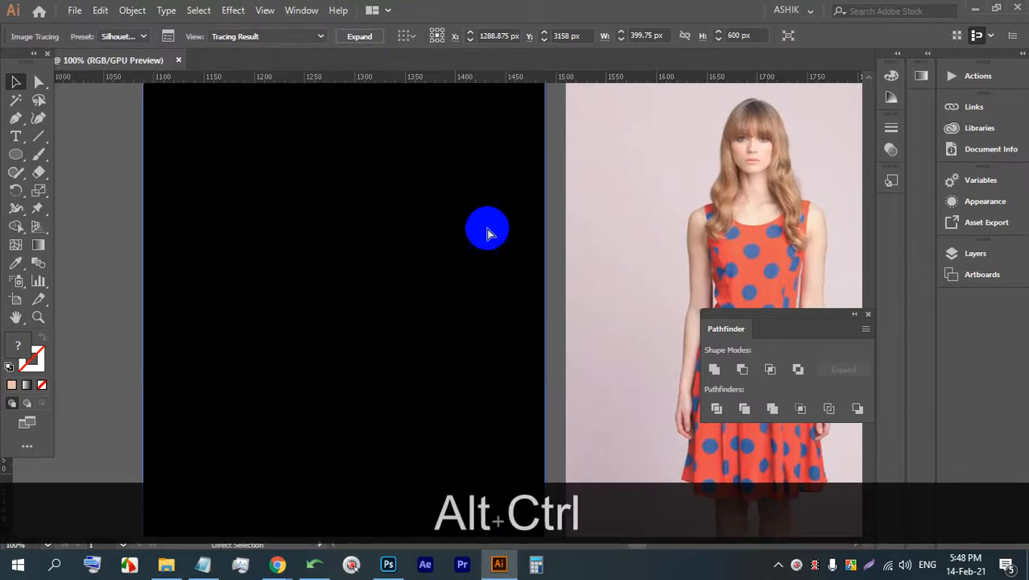
{"action": "key", "text": "ctrl+z"}
{"action": "scroll", "coordinate": [338, 161], "scroll_direction": "up", "scroll_amount": 3}
{"action": "scroll", "coordinate": [321, 187], "scroll_direction": "down", "scroll_amount": 5}
{"action": "key", "text": "space"}
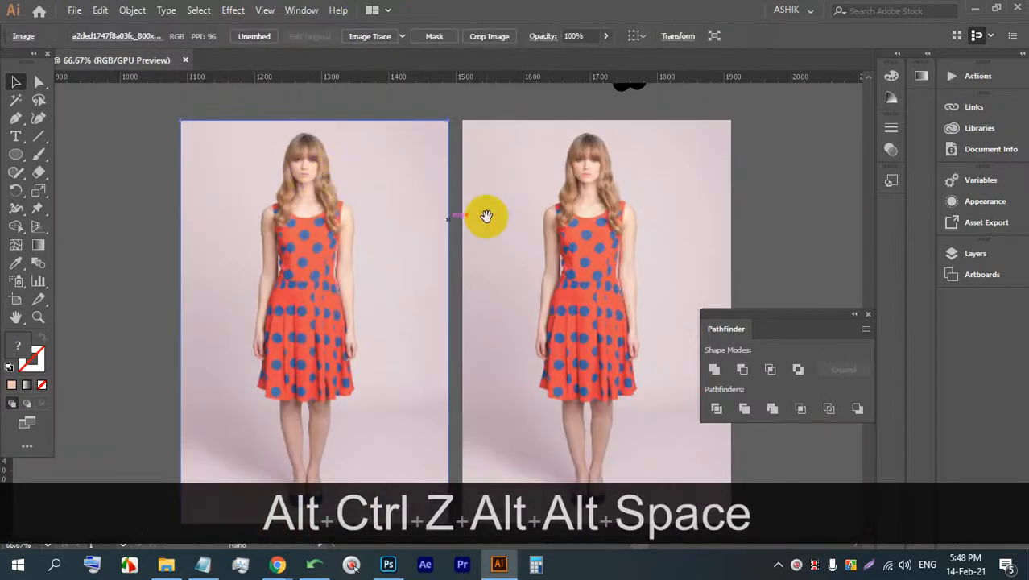
Try the Sketched Art trace preset on the left photo of the new row and undo it
{"action": "left_click_drag", "start_coordinate": [391, 202], "coordinate": [294, 188]}
{"action": "left_click", "coordinate": [402, 37]}
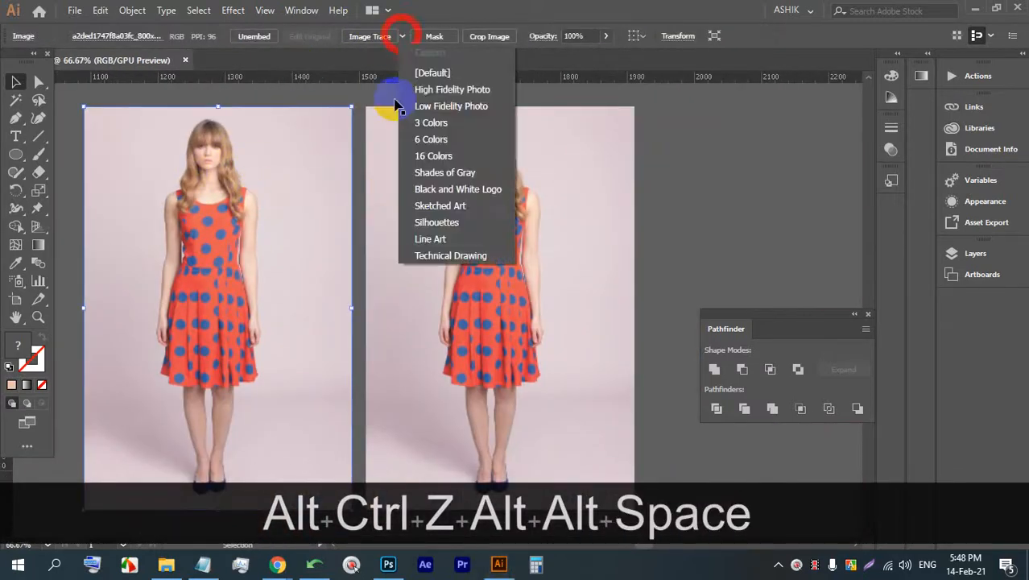
{"action": "left_click", "coordinate": [450, 206]}
{"action": "scroll", "coordinate": [242, 165], "scroll_direction": "up", "scroll_amount": 1}
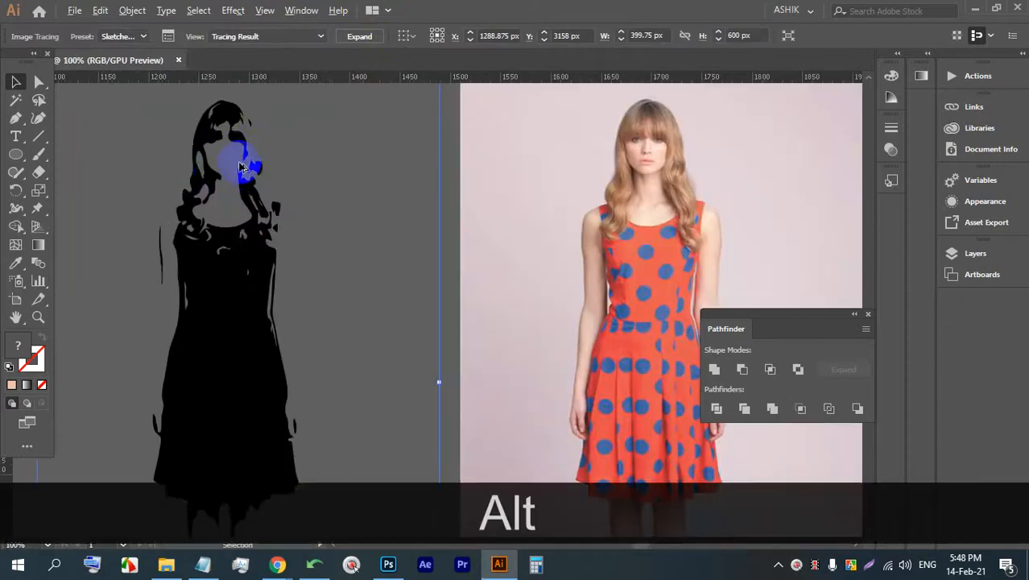
{"action": "key", "text": "ctrl+alt+z"}
Trace the left photo of the new row with the Silhouettes preset
{"action": "left_click", "coordinate": [403, 37]}
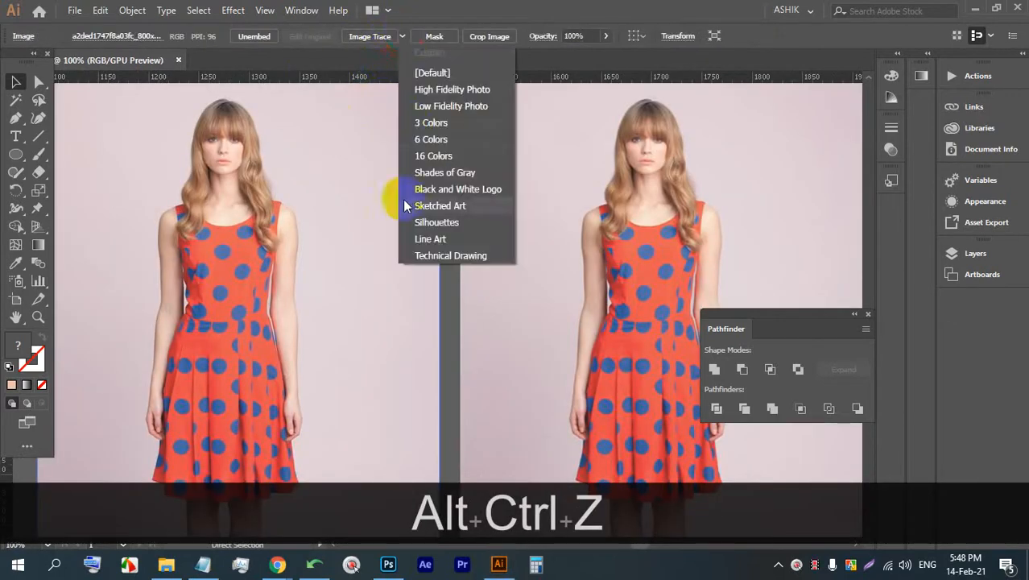
{"action": "left_click", "coordinate": [436, 226]}
{"action": "scroll", "coordinate": [344, 197], "scroll_direction": "down", "scroll_amount": 2}
Trace the photo beside the Silhouettes trace with the Line Art preset and inspect the resulting lines
{"action": "left_click", "coordinate": [385, 187]}
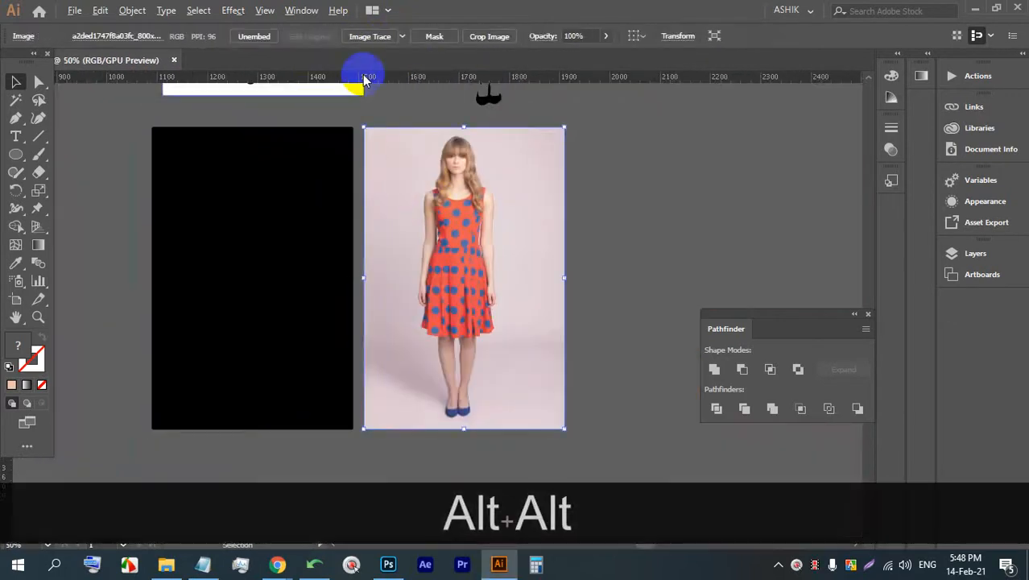
{"action": "left_click", "coordinate": [404, 37]}
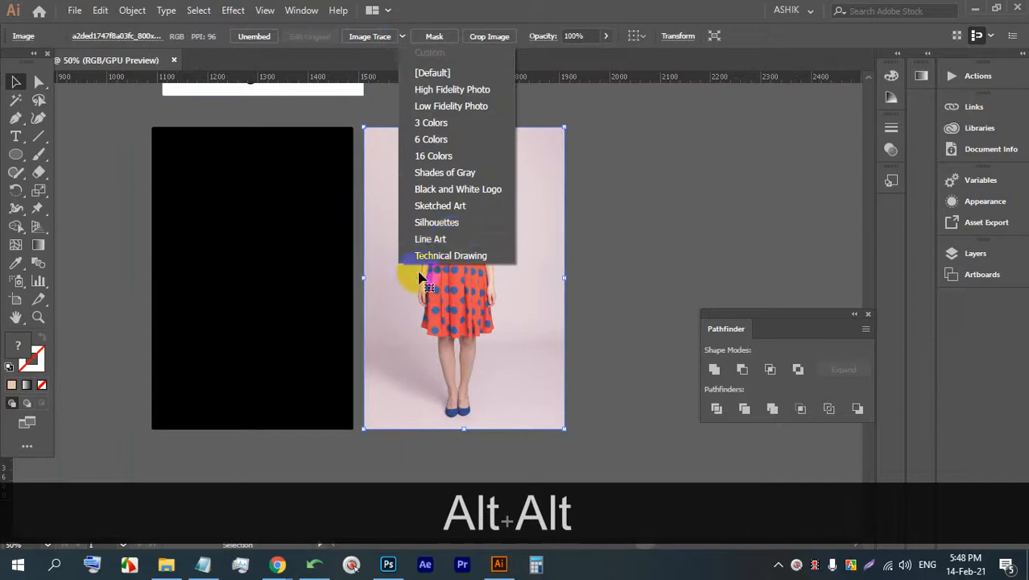
{"action": "left_click", "coordinate": [457, 240]}
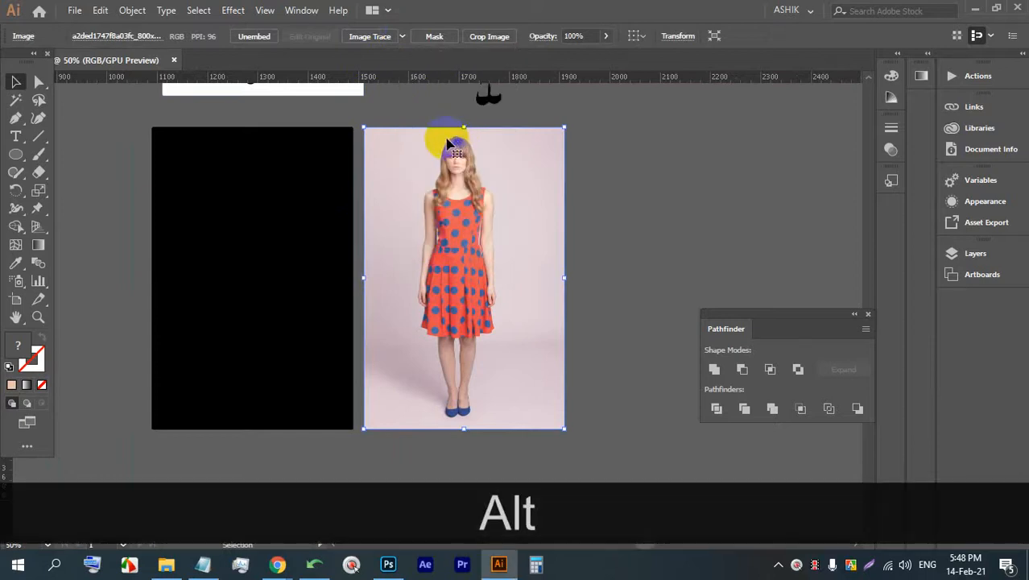
{"action": "scroll", "coordinate": [448, 147], "scroll_direction": "up", "scroll_amount": 1}
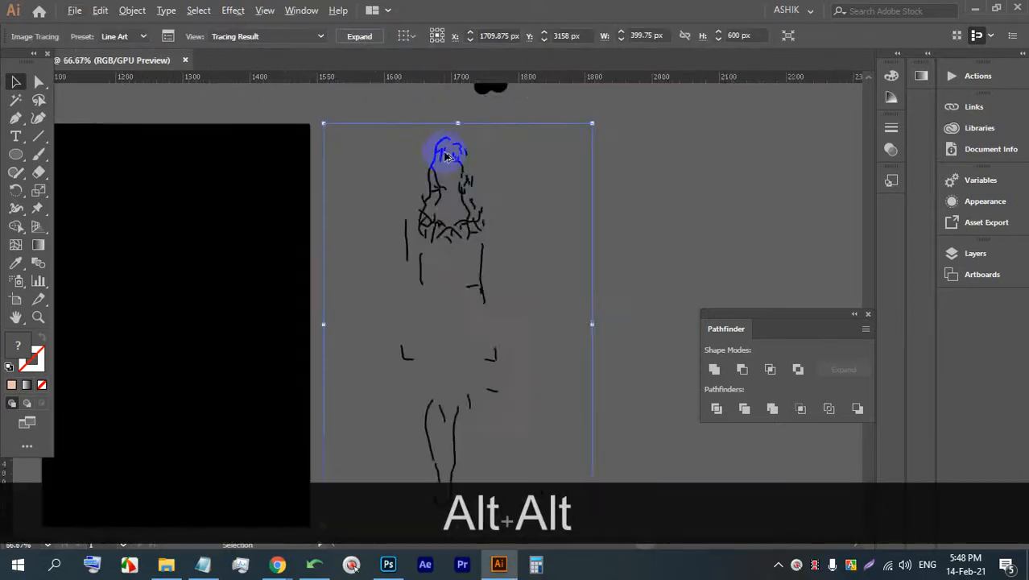
{"action": "scroll", "coordinate": [449, 155], "scroll_direction": "down", "scroll_amount": 5}
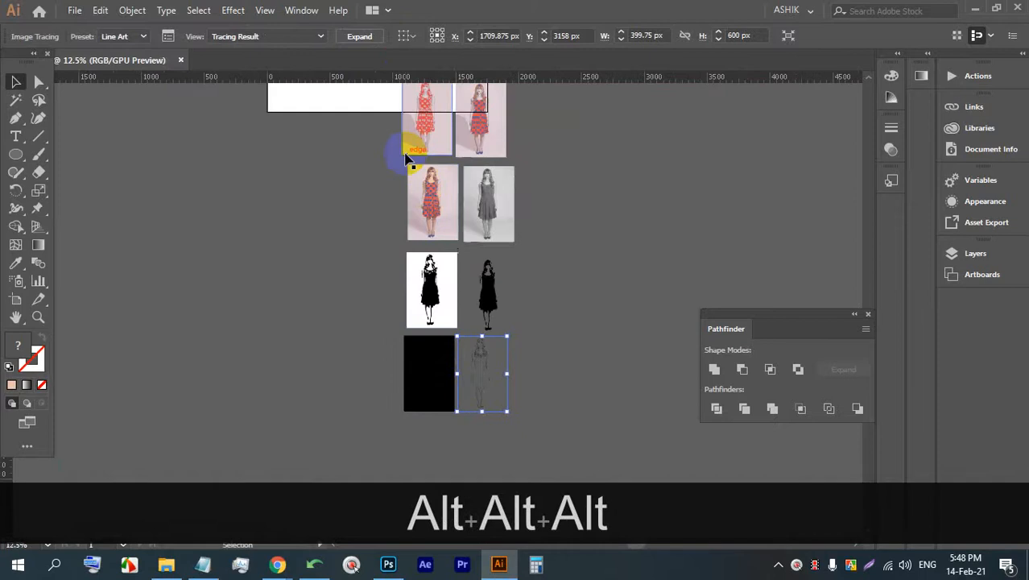
Duplicate an untraced photo twice, placing the copies side by side in a new row below the Silhouettes and Line Art traces
{"action": "scroll", "coordinate": [376, 166], "scroll_direction": "up", "scroll_amount": 2}
{"action": "left_click", "coordinate": [342, 128]}
{"action": "left_click_drag", "start_coordinate": [550, 362], "coordinate": [523, 305]}
{"action": "scroll", "coordinate": [524, 305], "scroll_direction": "down", "scroll_amount": 3}
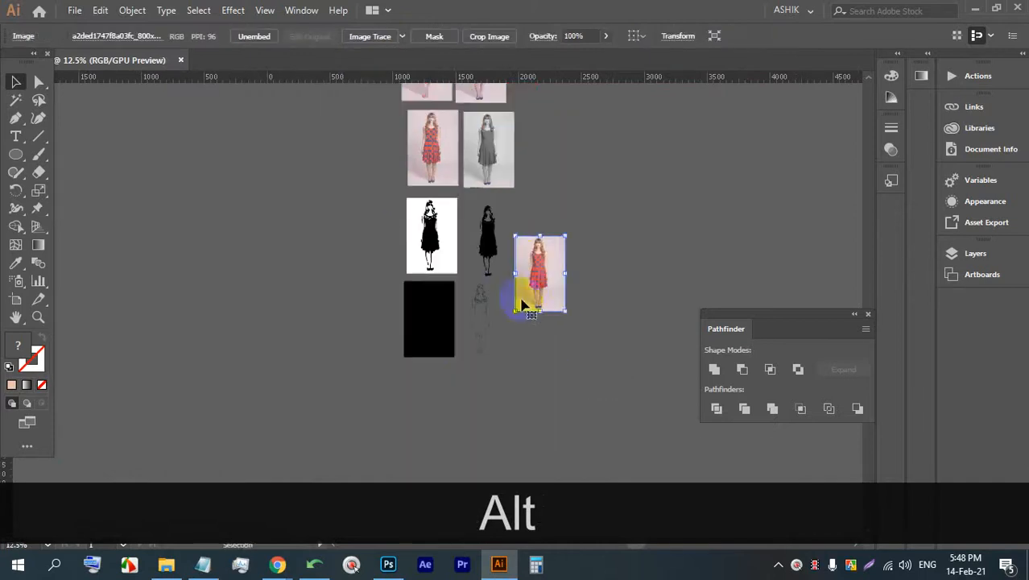
{"action": "left_click_drag", "start_coordinate": [425, 389], "coordinate": [431, 395]}
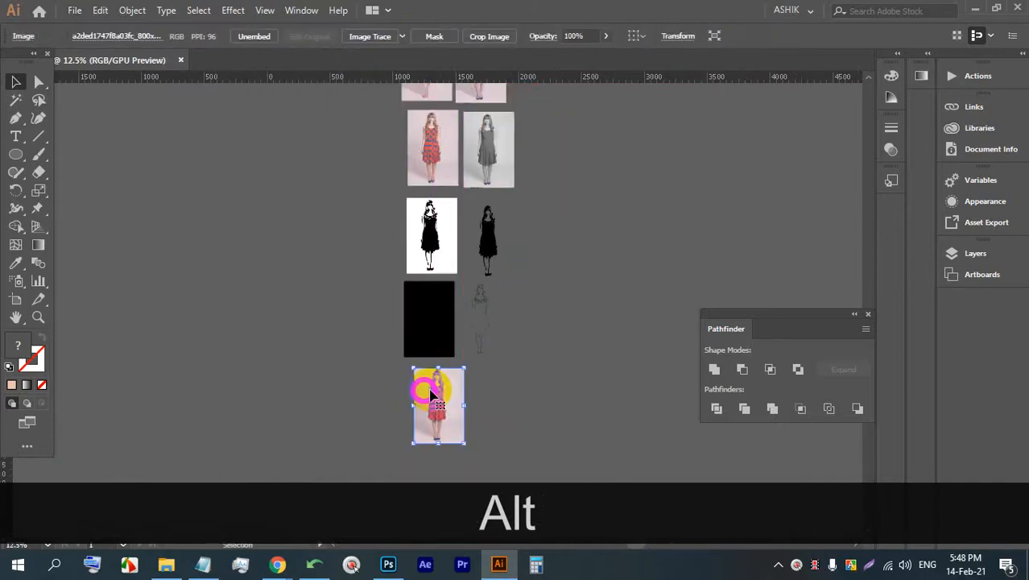
{"action": "left_click_drag", "start_coordinate": [499, 390], "coordinate": [500, 391]}
{"action": "scroll", "coordinate": [429, 405], "scroll_direction": "up", "scroll_amount": 3}
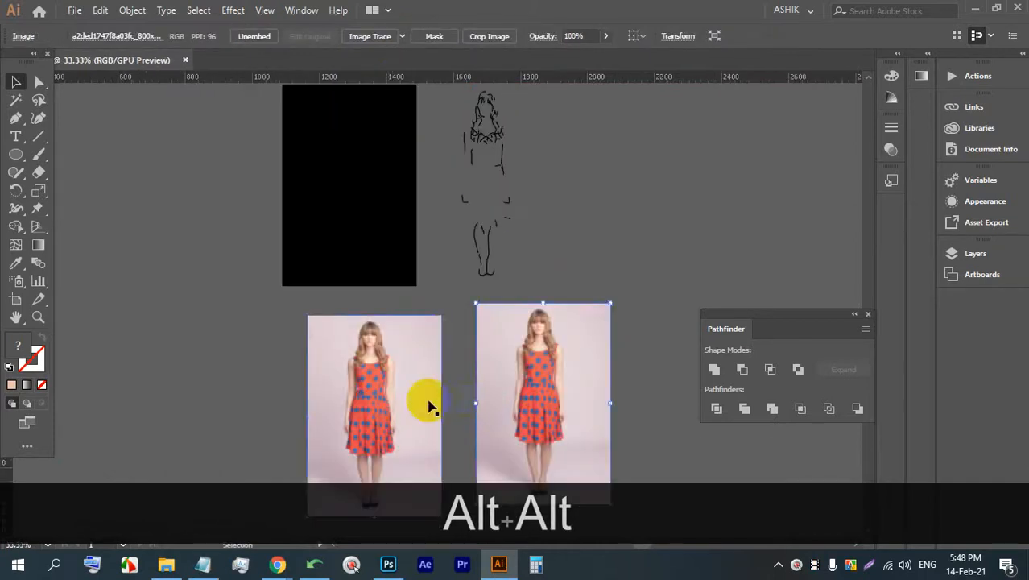
Trace the left photo of the bottom row with the Technical Drawing preset and inspect its line detail
{"action": "left_click", "coordinate": [403, 37]}
{"action": "left_click", "coordinate": [473, 256]}
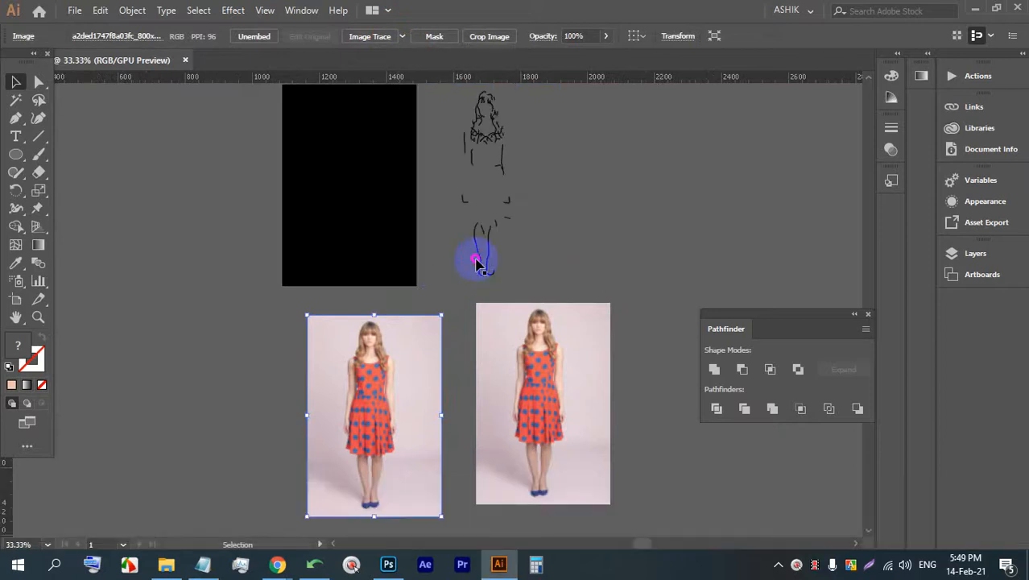
{"action": "scroll", "coordinate": [427, 306], "scroll_direction": "down", "scroll_amount": 2}
{"action": "scroll", "coordinate": [366, 257], "scroll_direction": "up", "scroll_amount": 4}
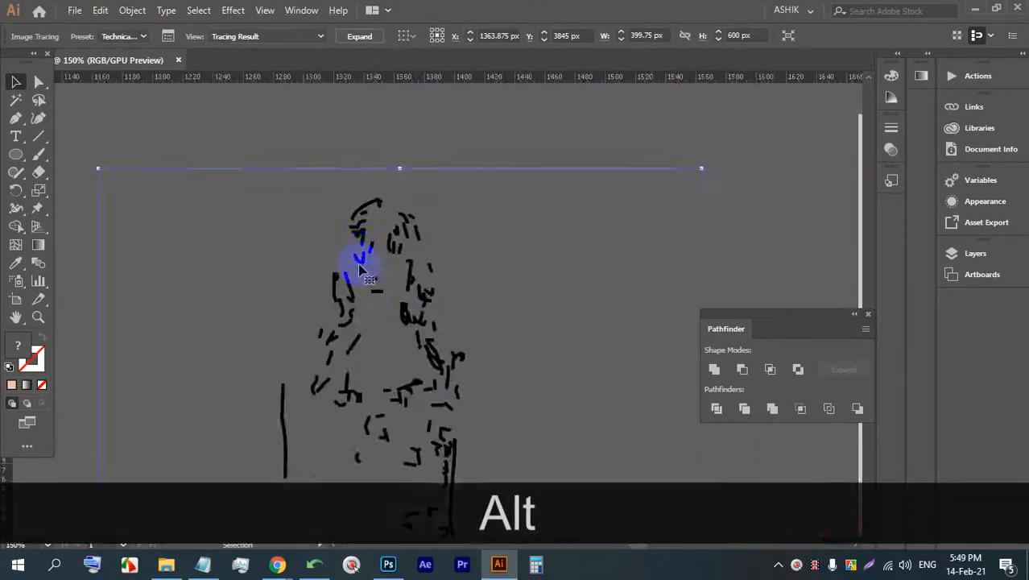
{"action": "scroll", "coordinate": [384, 248], "scroll_direction": "down", "scroll_amount": 4}
{"action": "scroll", "coordinate": [374, 201], "scroll_direction": "up", "scroll_amount": 2}
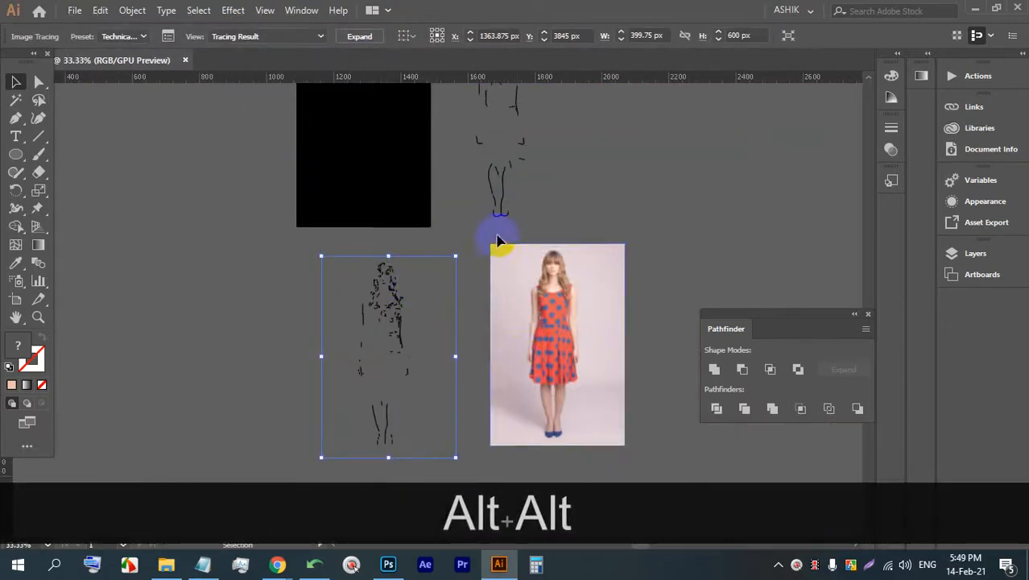
Review all the traced photo copies and compare the results of the different Image Trace presets
{"action": "scroll", "coordinate": [496, 229], "scroll_direction": "down", "scroll_amount": 2}
{"action": "scroll", "coordinate": [496, 237], "scroll_direction": "up", "scroll_amount": 3}
{"action": "scroll", "coordinate": [496, 248], "scroll_direction": "down", "scroll_amount": 3}
{"action": "scroll", "coordinate": [499, 253], "scroll_direction": "up", "scroll_amount": 2}
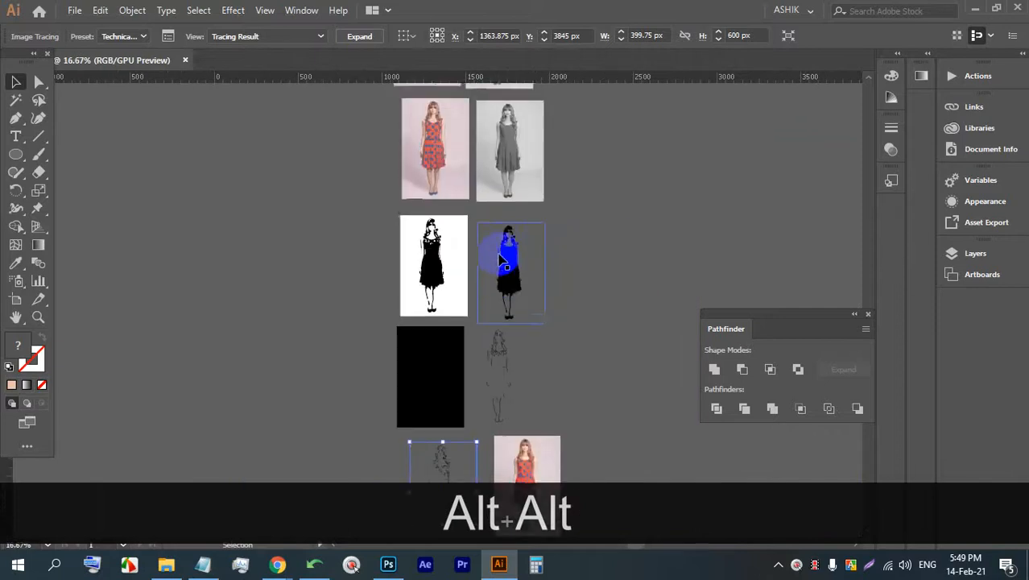
{"action": "scroll", "coordinate": [487, 169], "scroll_direction": "up", "scroll_amount": 5}
{"action": "scroll", "coordinate": [495, 177], "scroll_direction": "down", "scroll_amount": 2}
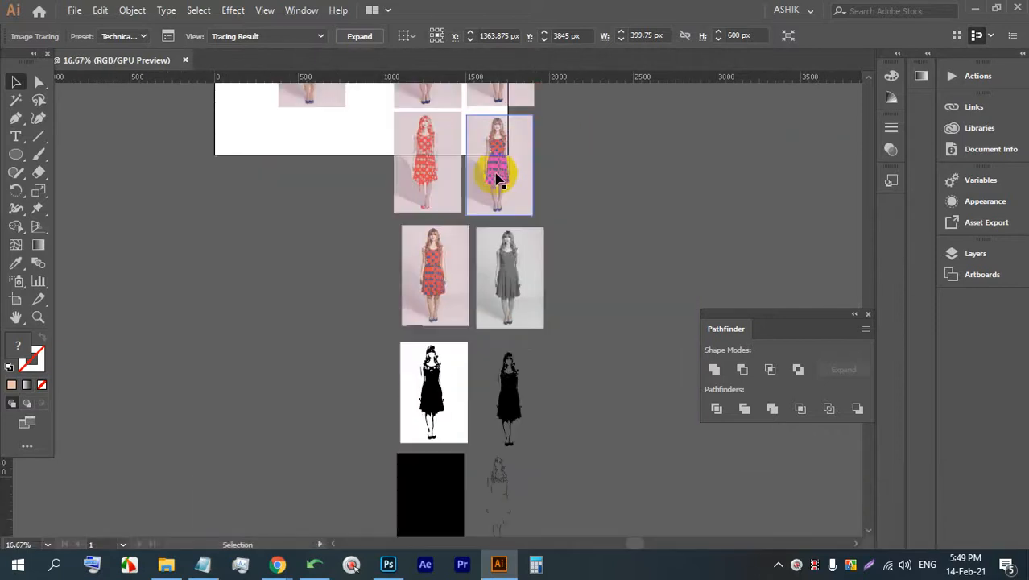
{"action": "scroll", "coordinate": [491, 174], "scroll_direction": "down", "scroll_amount": 2}
{"action": "scroll", "coordinate": [493, 241], "scroll_direction": "down", "scroll_amount": 2}
{"action": "scroll", "coordinate": [499, 360], "scroll_direction": "up", "scroll_amount": 3}
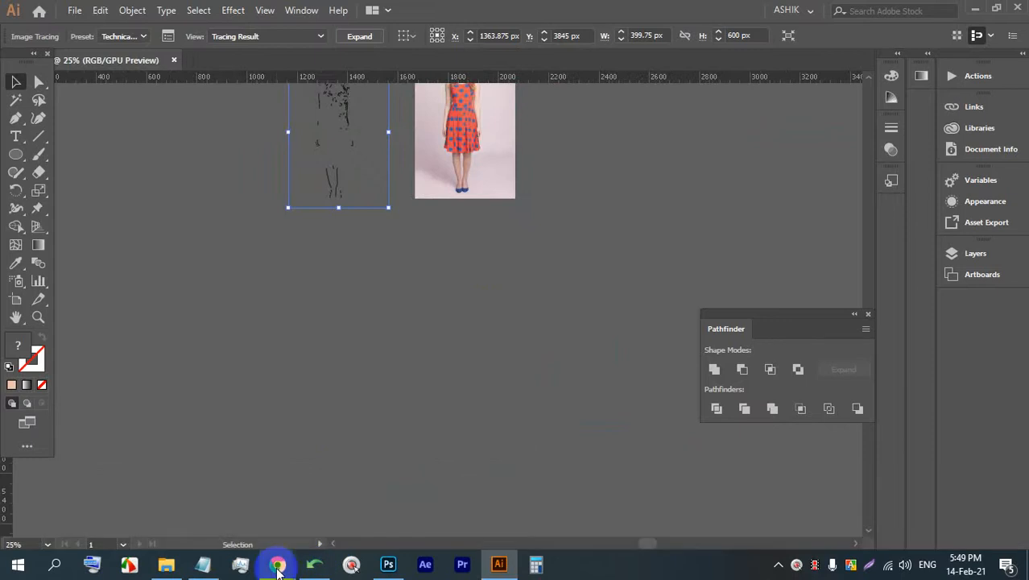
Switch to Chrome and search Google Images for "logo" in the shoelace search tab
{"action": "mouse_move", "coordinate": [274, 562]}
{"action": "left_click", "coordinate": [195, 506]}
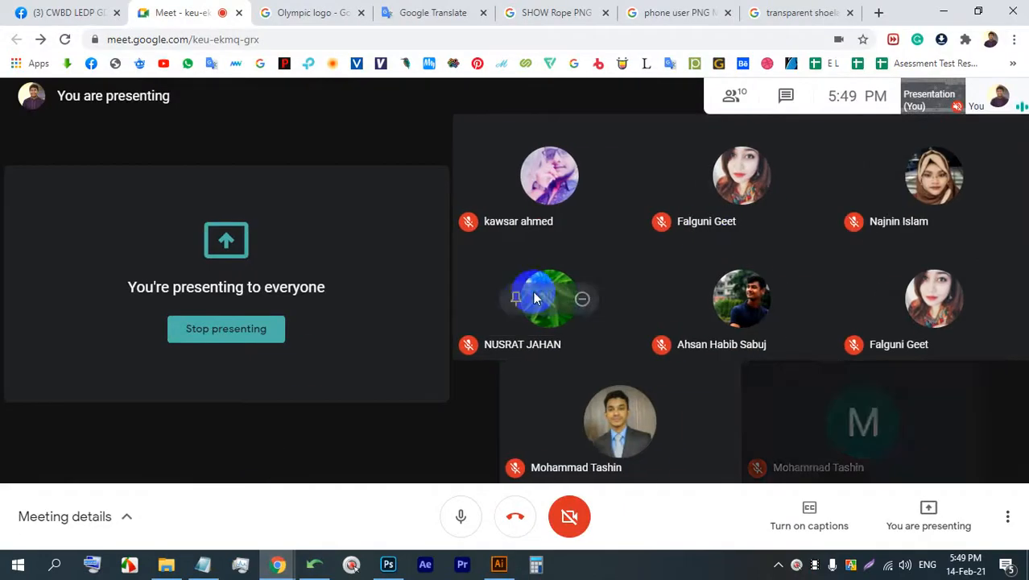
{"action": "left_click", "coordinate": [777, 11]}
{"action": "scroll", "coordinate": [520, 91], "scroll_direction": "up", "scroll_amount": 5}
{"action": "left_click", "coordinate": [588, 98]}
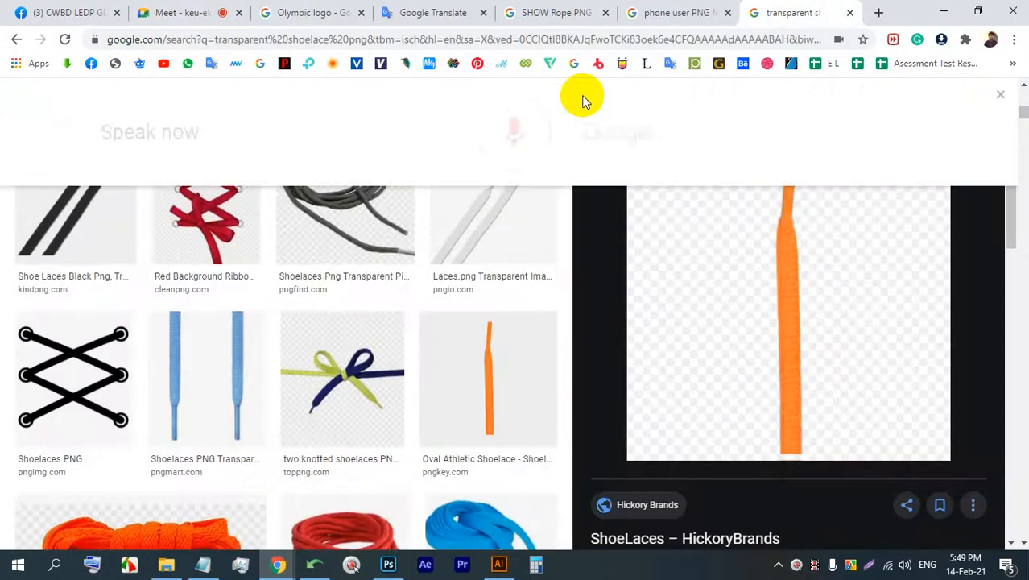
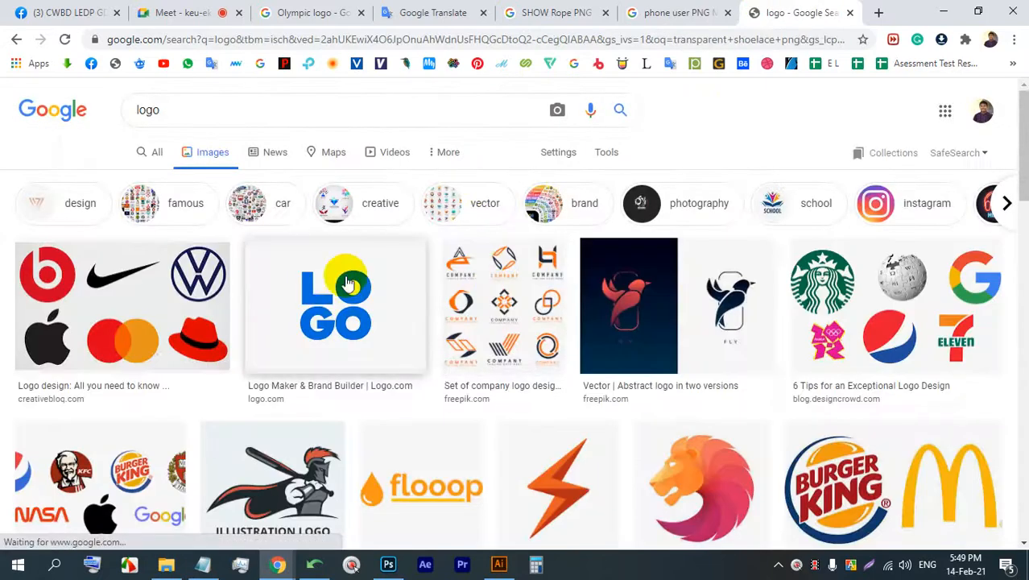
Find the blue building logo with the text COMPANY NAME in the image results and copy its preview image
{"action": "scroll", "coordinate": [564, 241], "scroll_direction": "down", "scroll_amount": 3}
{"action": "scroll", "coordinate": [597, 260], "scroll_direction": "down", "scroll_amount": 6}
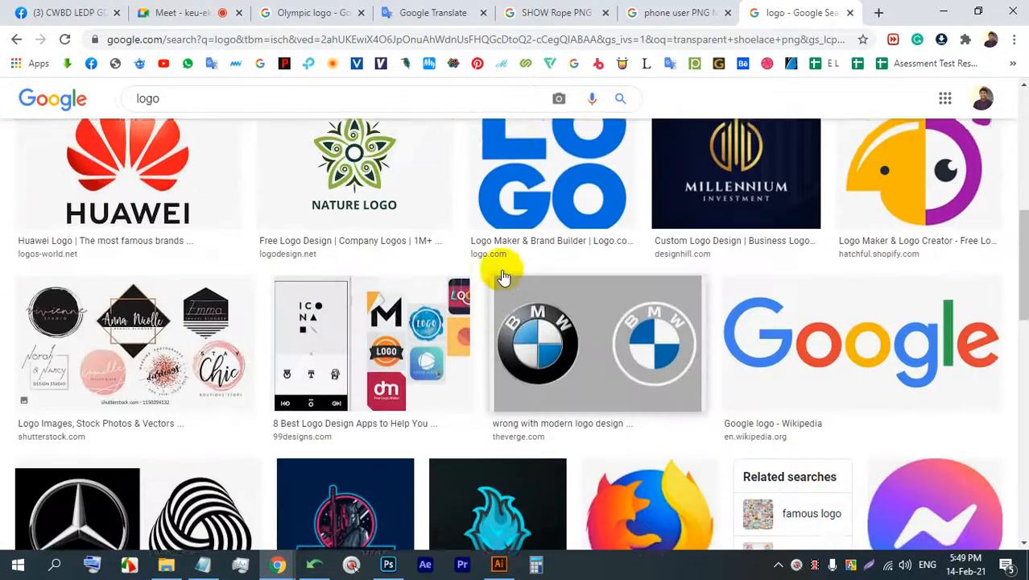
{"action": "scroll", "coordinate": [520, 274], "scroll_direction": "down", "scroll_amount": 6}
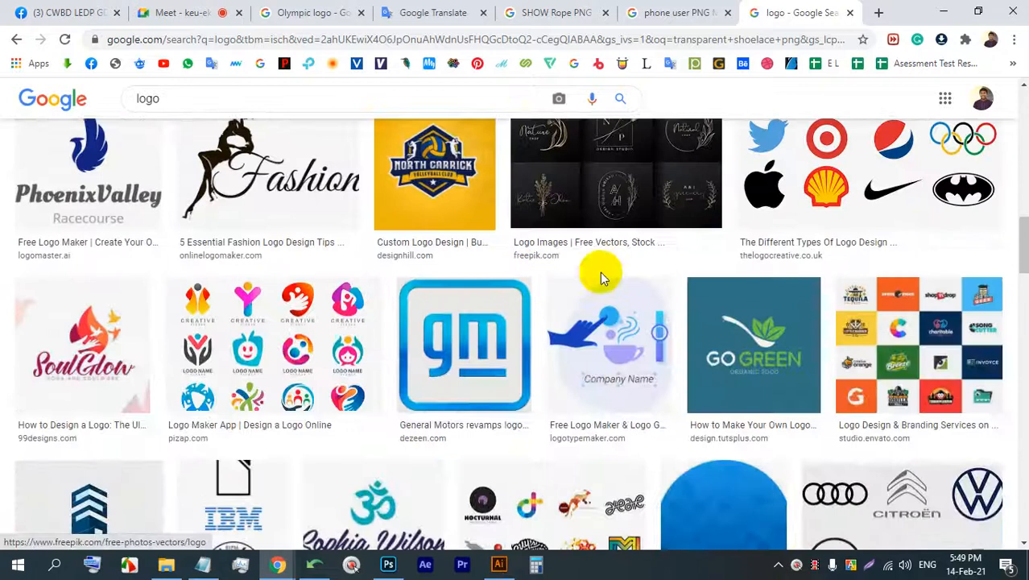
{"action": "scroll", "coordinate": [652, 289], "scroll_direction": "up", "scroll_amount": 1}
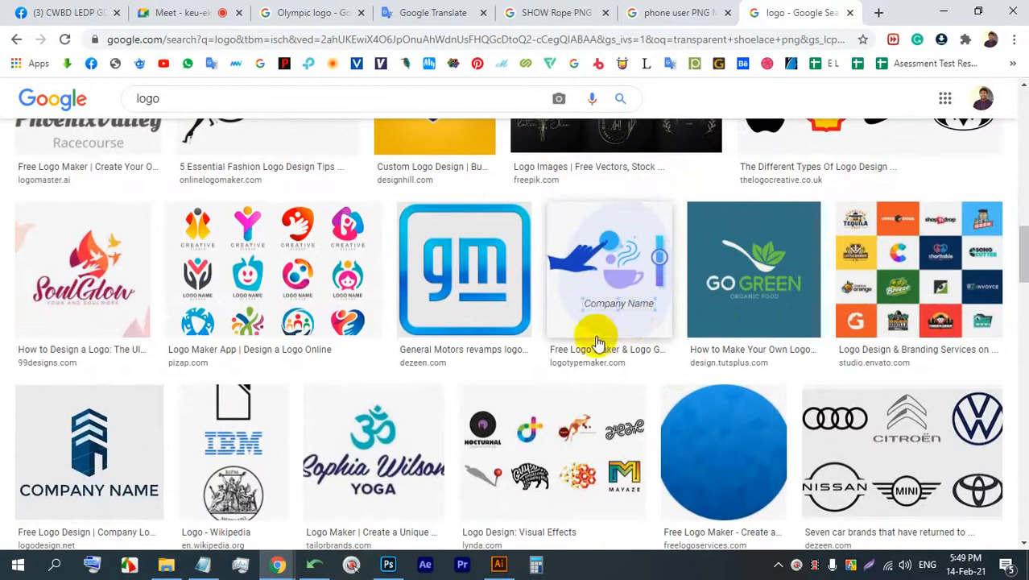
{"action": "left_click", "coordinate": [48, 465]}
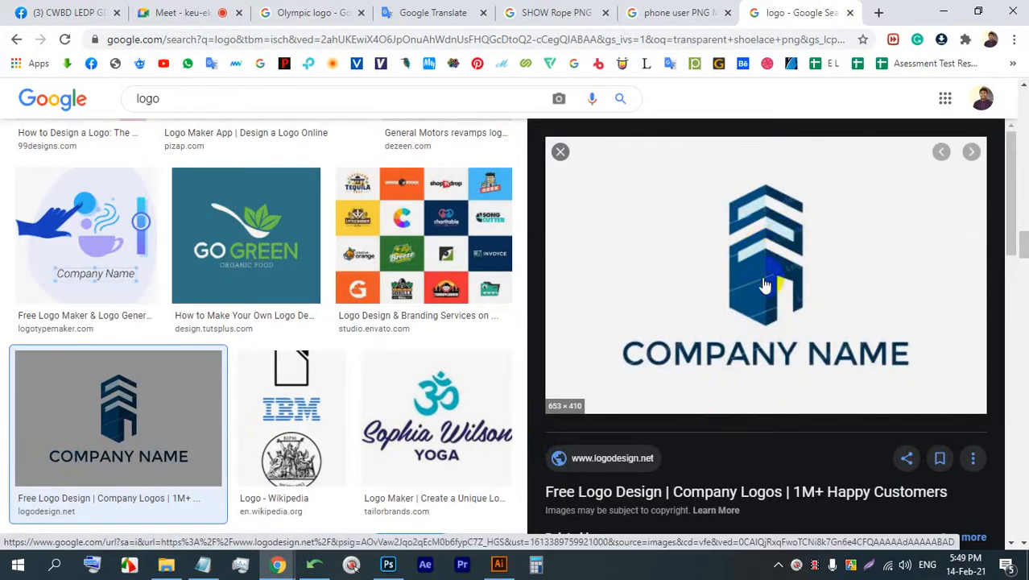
{"action": "right_click", "coordinate": [750, 200]}
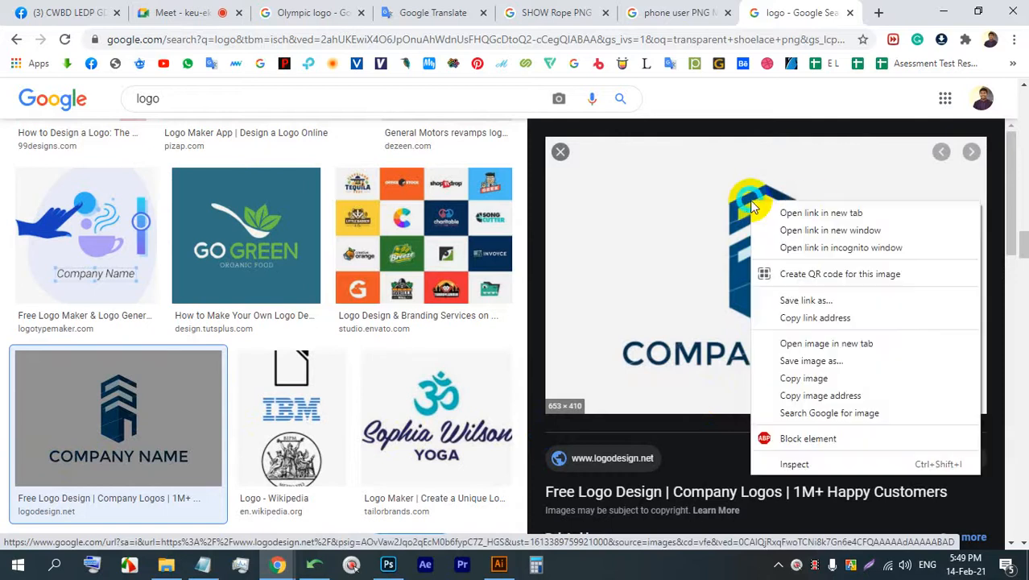
{"action": "left_click", "coordinate": [779, 375]}
Switch to Illustrator, paste the copied logo image below the photo traces and examine its edges up close
{"action": "left_click", "coordinate": [500, 564]}
{"action": "left_click", "coordinate": [474, 376]}
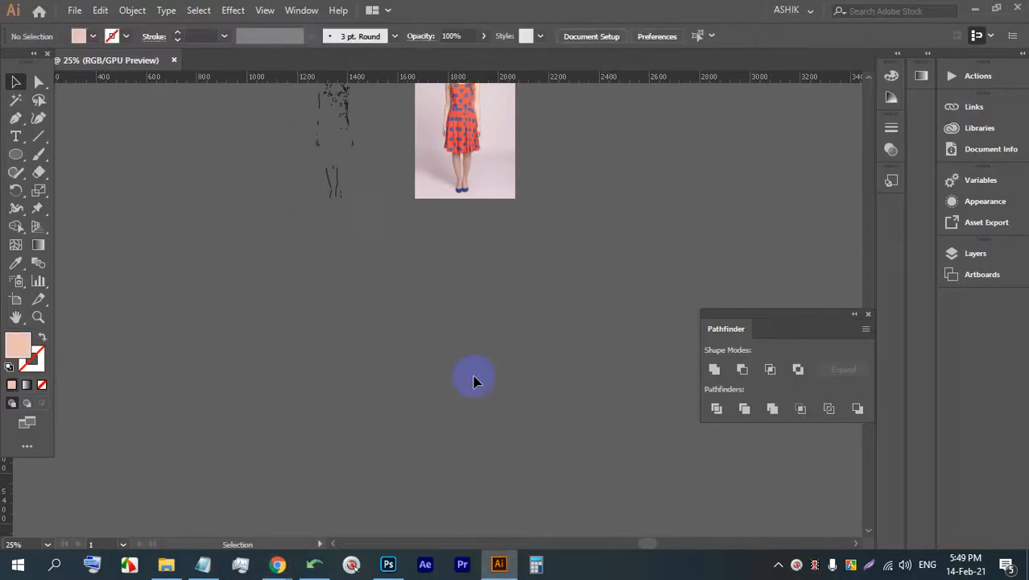
{"action": "key", "text": "ctrl+v"}
{"action": "scroll", "coordinate": [471, 379], "scroll_direction": "up", "scroll_amount": 10}
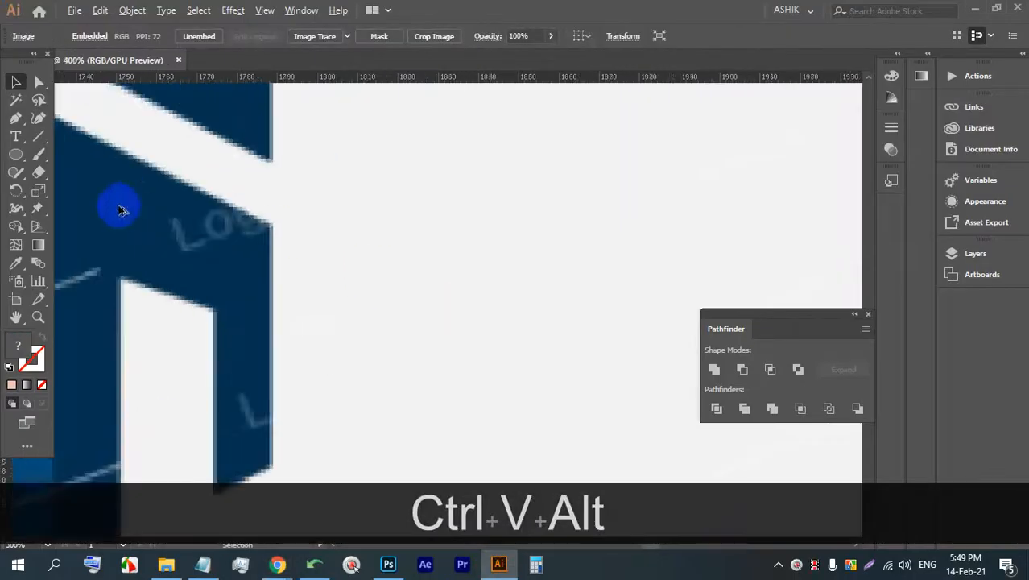
{"action": "scroll", "coordinate": [115, 207], "scroll_direction": "up", "scroll_amount": 2}
{"action": "left_click_drag", "start_coordinate": [240, 242], "coordinate": [473, 284]}
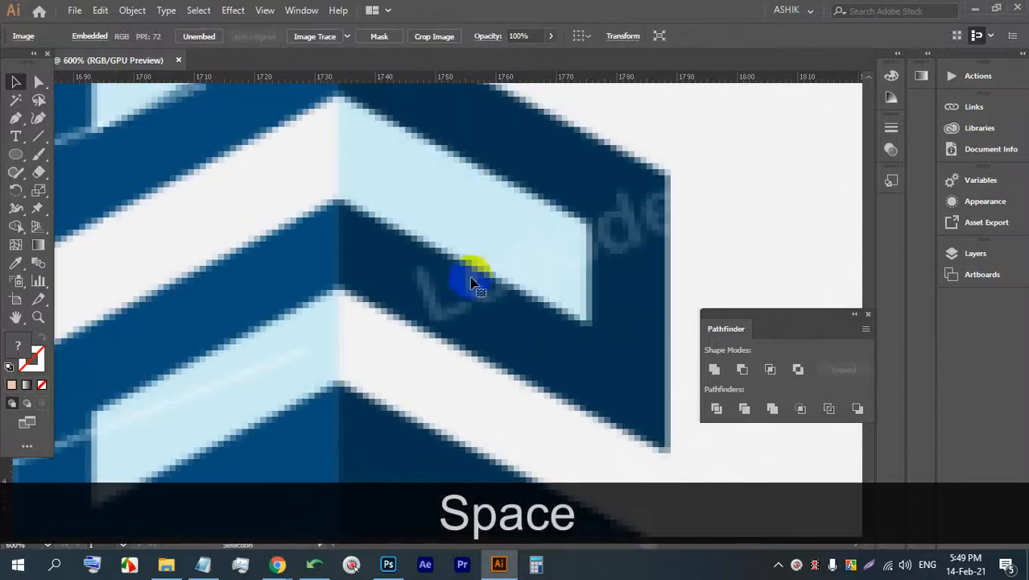
Duplicate the pasted COMPANY NAME logo image, placing the copy directly to the right of the original
{"action": "scroll", "coordinate": [610, 194], "scroll_direction": "down", "scroll_amount": 8}
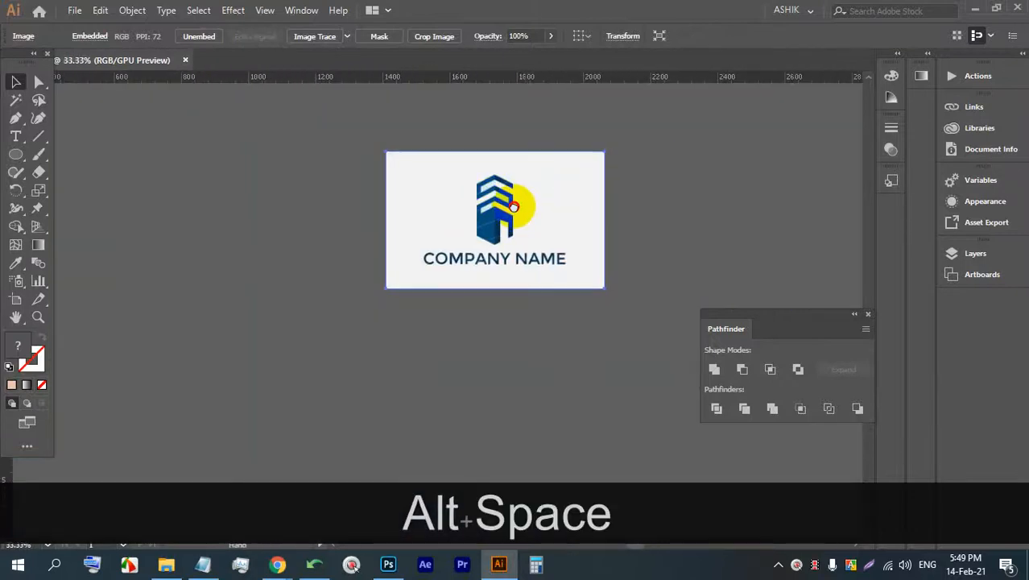
{"action": "left_click_drag", "start_coordinate": [508, 234], "coordinate": [563, 234]}
{"action": "scroll", "coordinate": [362, 236], "scroll_direction": "up", "scroll_amount": 2}
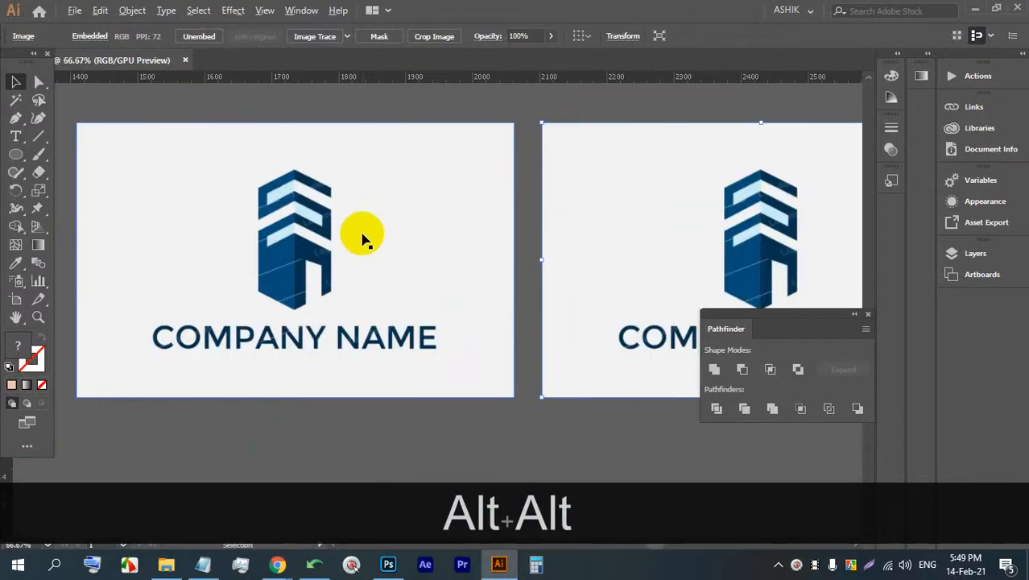
Try a default Image Trace on the duplicate logo, undo it, and trace the original logo with the Black and White Logo preset
{"action": "left_click", "coordinate": [321, 37]}
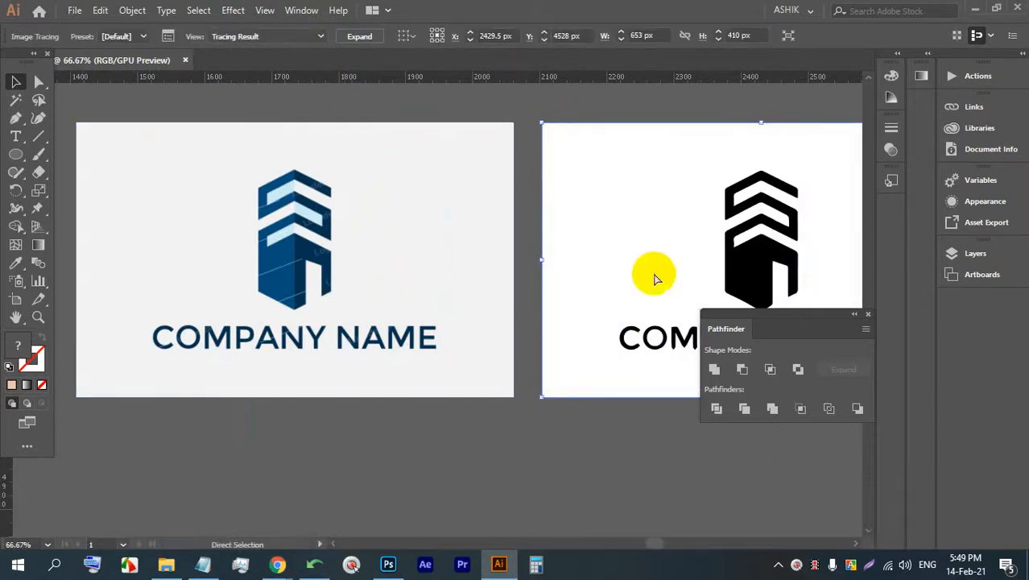
{"action": "key", "text": "ctrl+z"}
{"action": "left_click", "coordinate": [370, 208]}
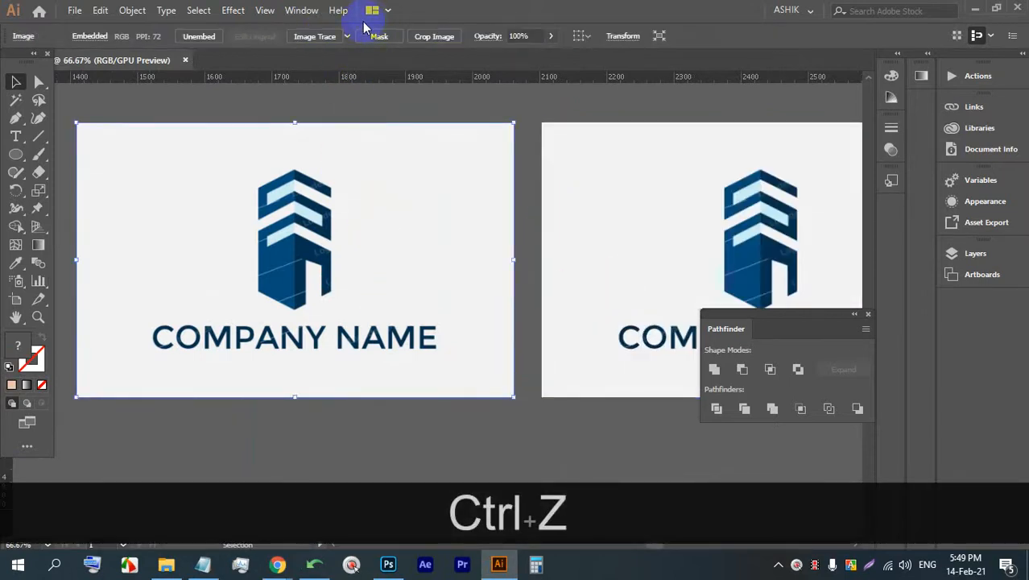
{"action": "left_click", "coordinate": [347, 37]}
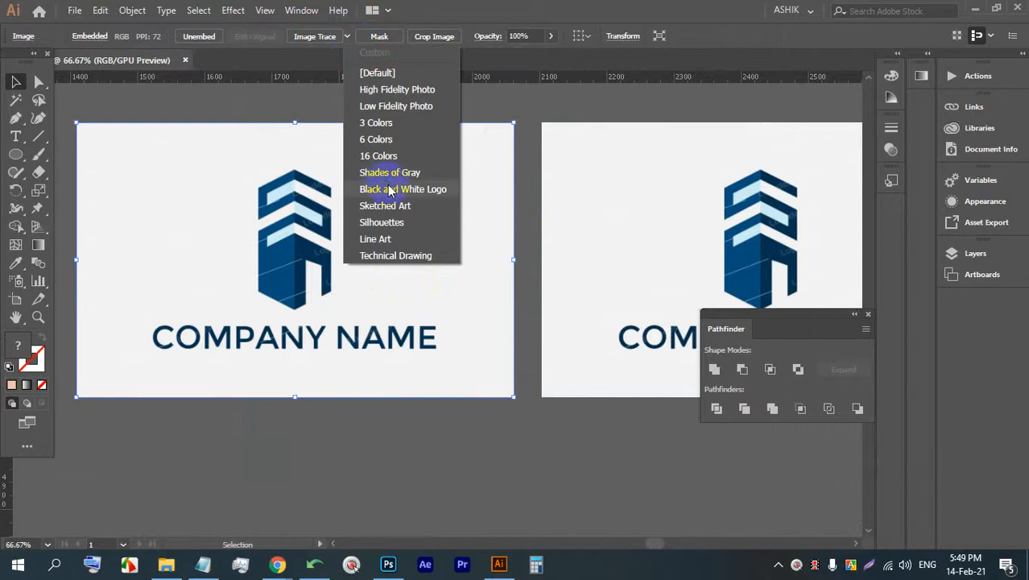
{"action": "left_click", "coordinate": [432, 190]}
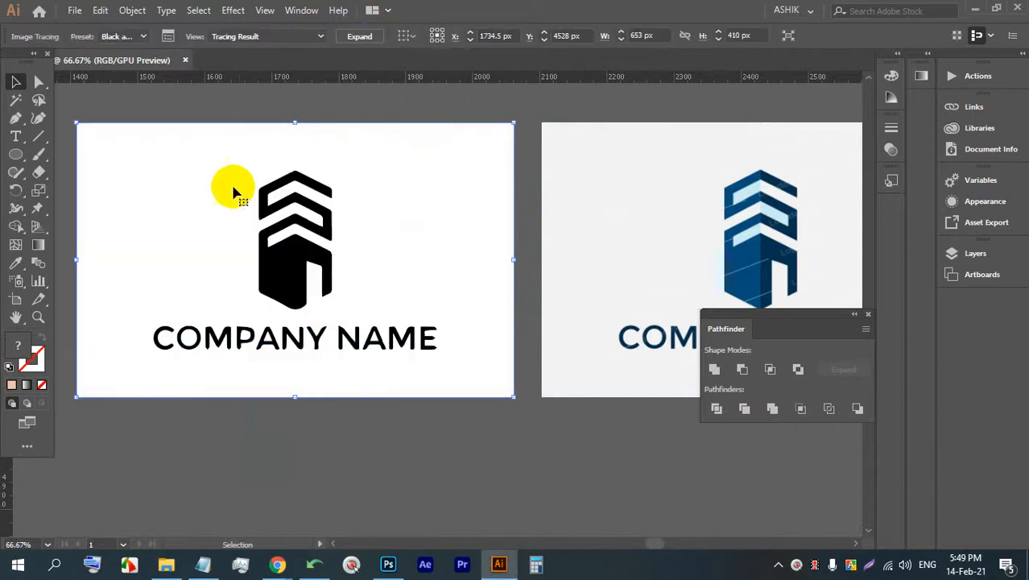
Examine the edges and corners of the black-and-white traced logo up close and delete that traced logo
{"action": "scroll", "coordinate": [290, 223], "scroll_direction": "up", "scroll_amount": 15}
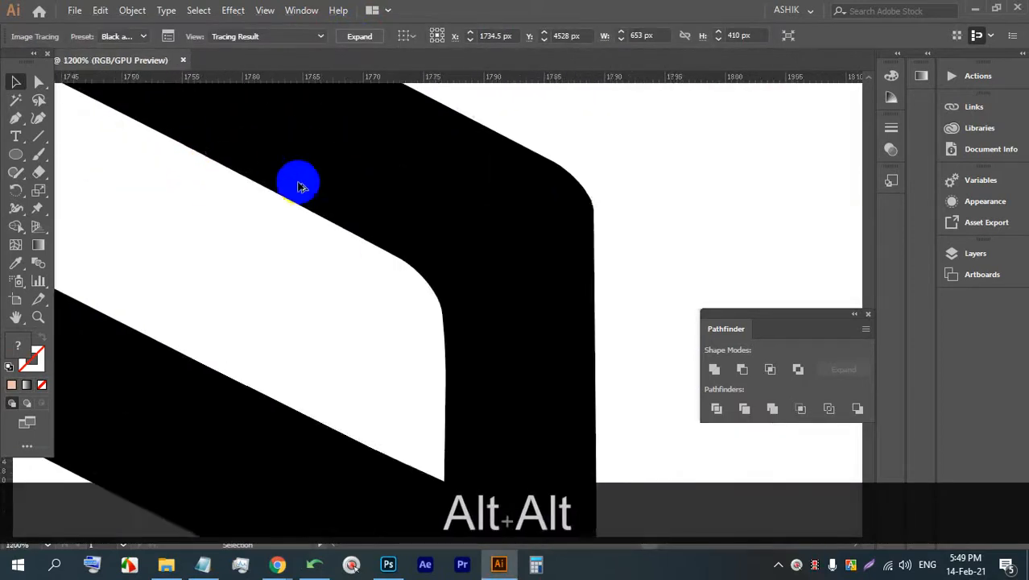
{"action": "scroll", "coordinate": [386, 221], "scroll_direction": "down", "scroll_amount": 6}
{"action": "scroll", "coordinate": [339, 223], "scroll_direction": "up", "scroll_amount": 2}
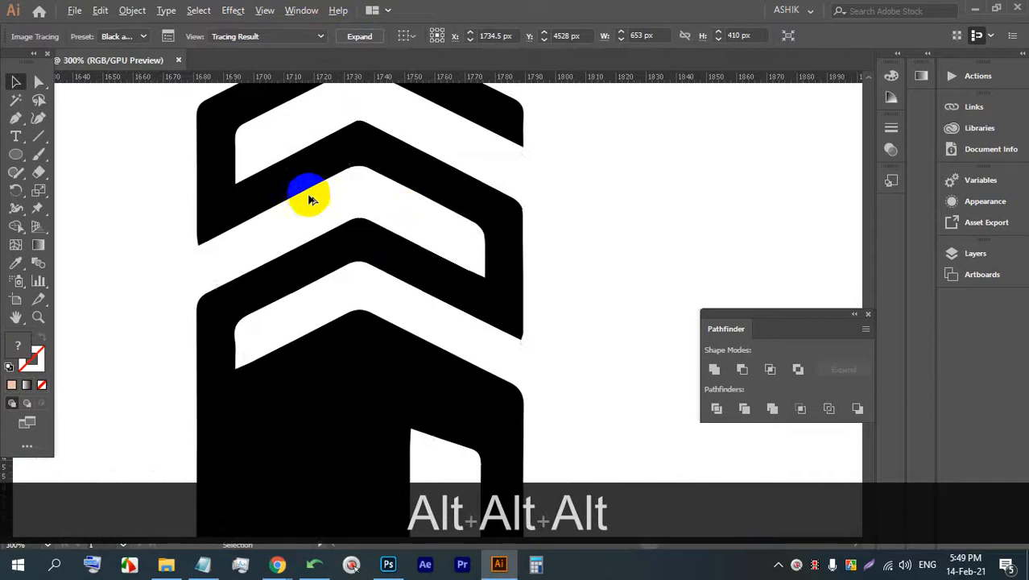
{"action": "scroll", "coordinate": [310, 199], "scroll_direction": "up", "scroll_amount": 1}
{"action": "scroll", "coordinate": [532, 173], "scroll_direction": "down", "scroll_amount": 5}
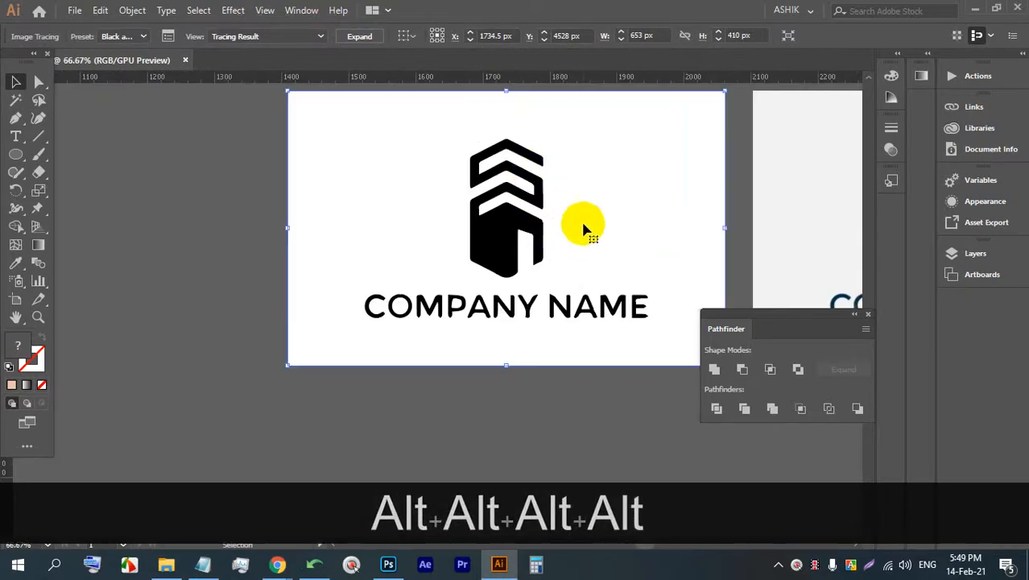
{"action": "key", "text": "BackSpace"}
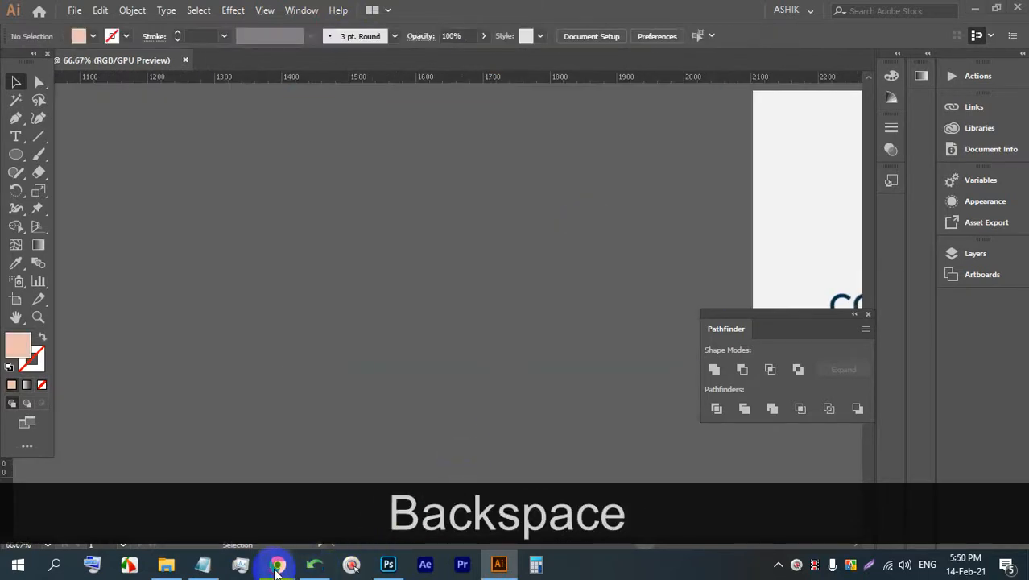
Switch to Chrome and preview the blue-and-grey COMPANY NAME, SHADOW ENTERPRISE and Enterprise businessagency logos among the related images
{"action": "left_click", "coordinate": [277, 565]}
{"action": "scroll", "coordinate": [700, 338], "scroll_direction": "down", "scroll_amount": 5}
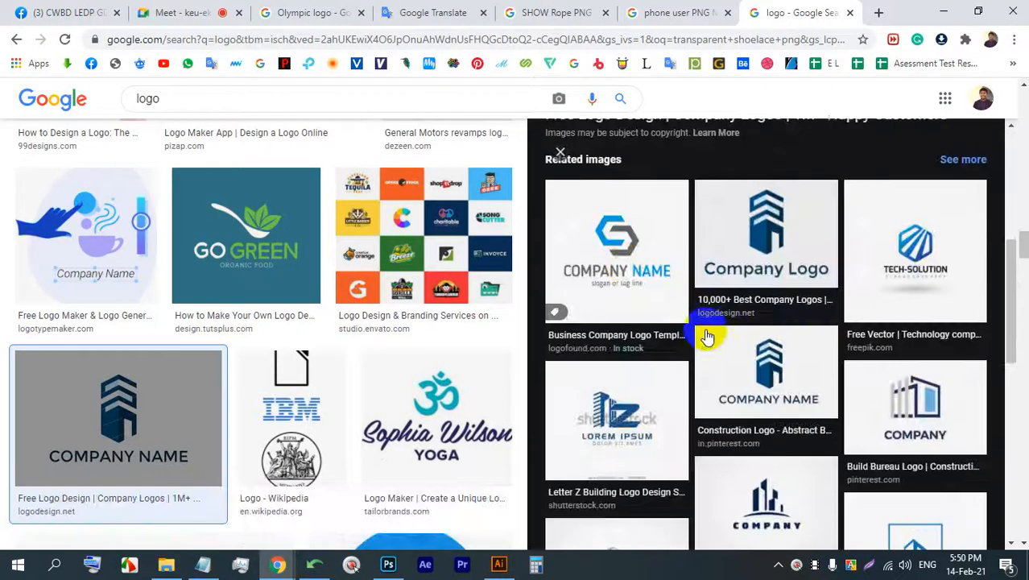
{"action": "left_click", "coordinate": [631, 234]}
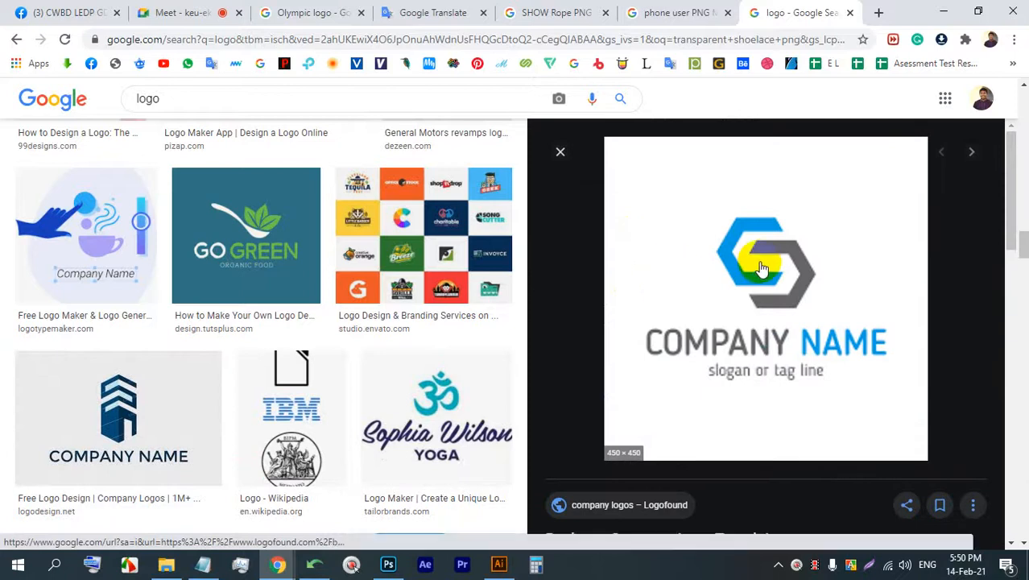
{"action": "scroll", "coordinate": [761, 266], "scroll_direction": "down", "scroll_amount": 5}
{"action": "scroll", "coordinate": [767, 254], "scroll_direction": "down", "scroll_amount": 1}
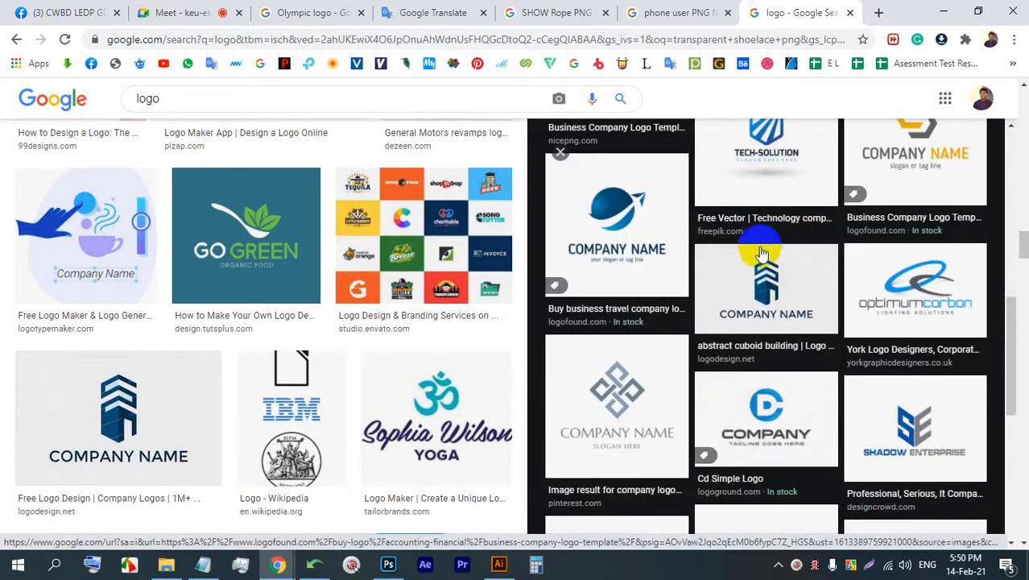
{"action": "scroll", "coordinate": [857, 262], "scroll_direction": "down", "scroll_amount": 1}
{"action": "left_click", "coordinate": [908, 354]}
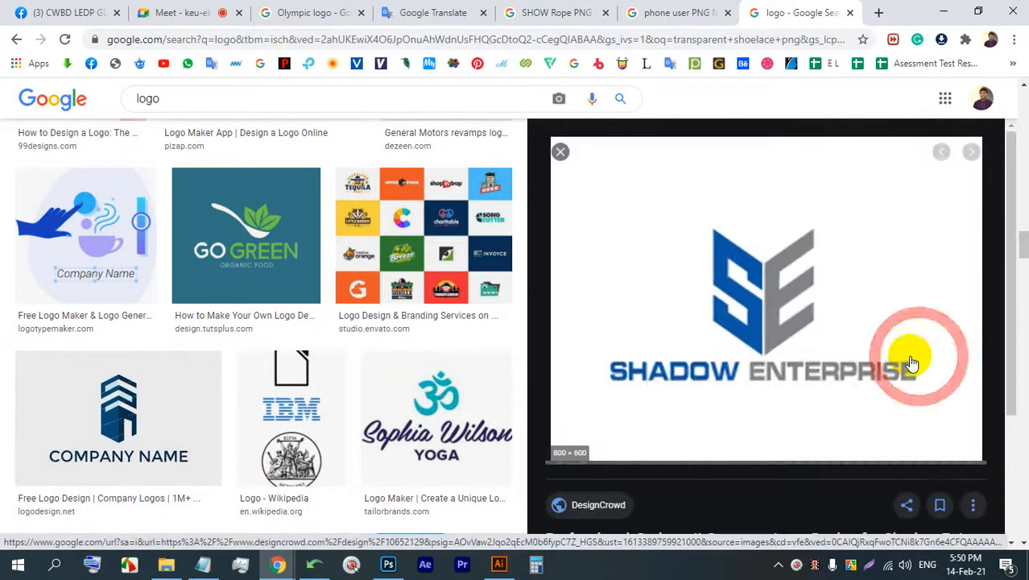
{"action": "scroll", "coordinate": [806, 395], "scroll_direction": "down", "scroll_amount": 5}
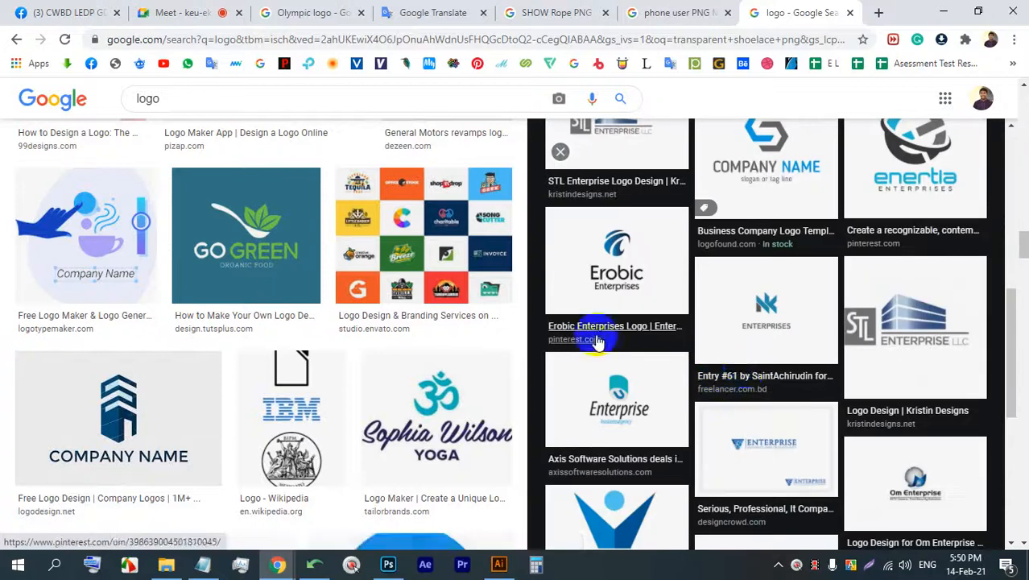
{"action": "scroll", "coordinate": [612, 379], "scroll_direction": "down", "scroll_amount": 1}
{"action": "left_click", "coordinate": [656, 320]}
Look through the "logo" image results for another logo to trace, closing the open Enterprise preview
{"action": "scroll", "coordinate": [423, 382], "scroll_direction": "down", "scroll_amount": 7}
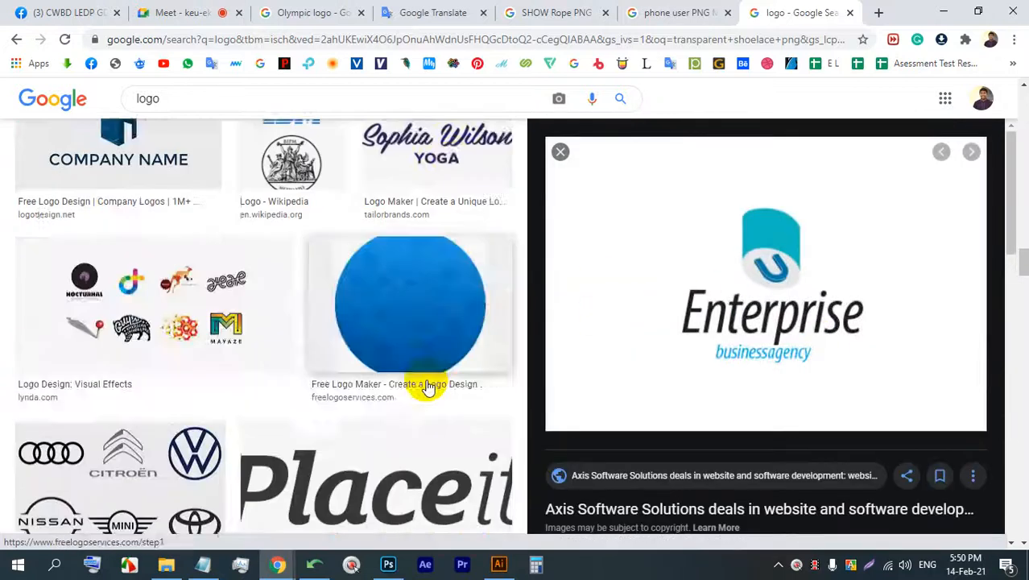
{"action": "scroll", "coordinate": [306, 328], "scroll_direction": "up", "scroll_amount": 1}
{"action": "scroll", "coordinate": [446, 254], "scroll_direction": "down", "scroll_amount": 4}
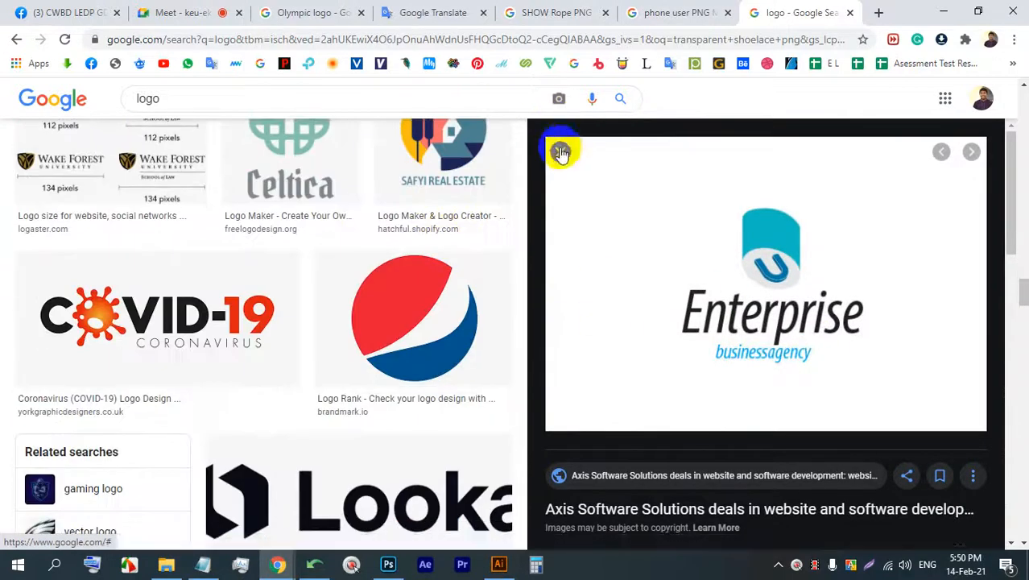
{"action": "left_click", "coordinate": [560, 151]}
{"action": "scroll", "coordinate": [558, 184], "scroll_direction": "down", "scroll_amount": 7}
{"action": "scroll", "coordinate": [685, 308], "scroll_direction": "down", "scroll_amount": 3}
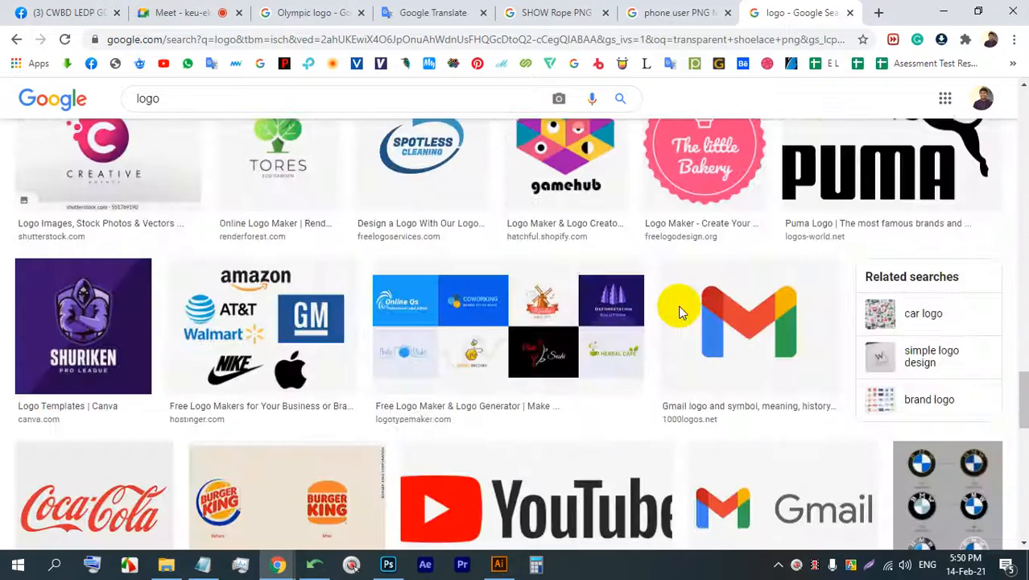
{"action": "scroll", "coordinate": [654, 301], "scroll_direction": "down", "scroll_amount": 3}
{"action": "scroll", "coordinate": [497, 283], "scroll_direction": "down", "scroll_amount": 3}
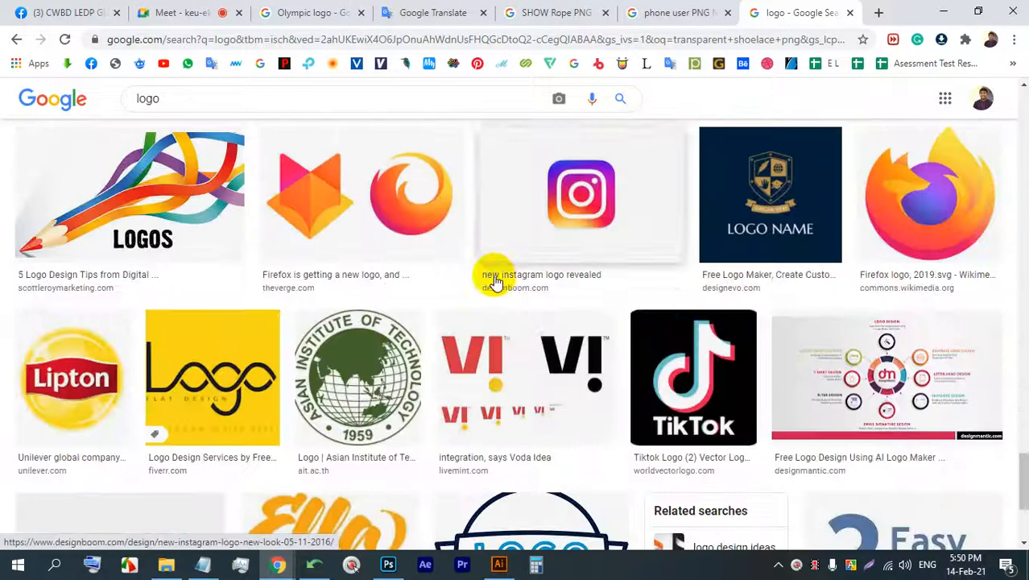
{"action": "scroll", "coordinate": [685, 313], "scroll_direction": "down", "scroll_amount": 3}
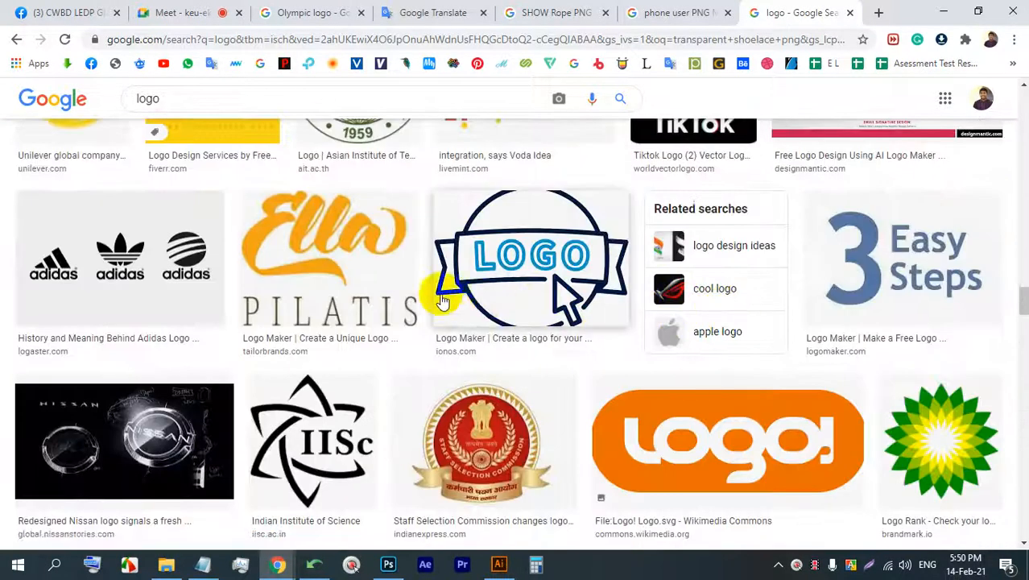
{"action": "scroll", "coordinate": [453, 299], "scroll_direction": "down", "scroll_amount": 3}
Search Google Images for "logo WHITH WATER MARK"
{"action": "left_click", "coordinate": [343, 101]}
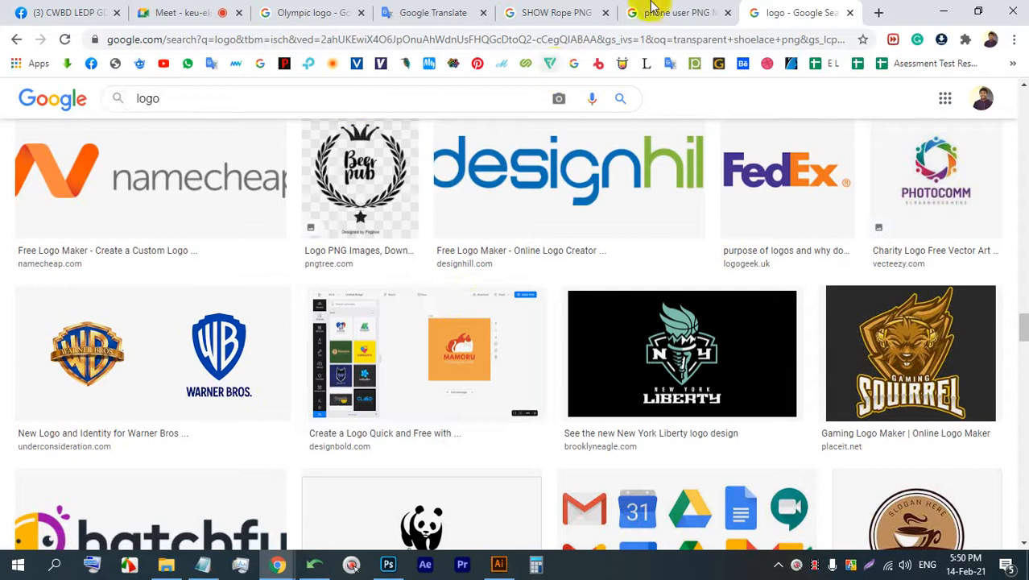
{"action": "type", "text": "WHITH WATER "}
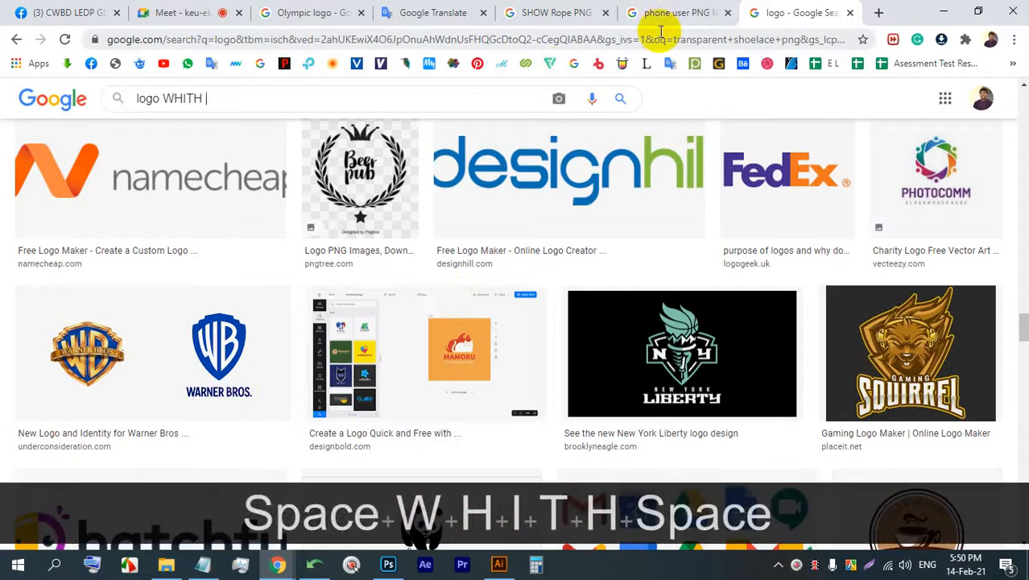
{"action": "type", "text": "MART"}
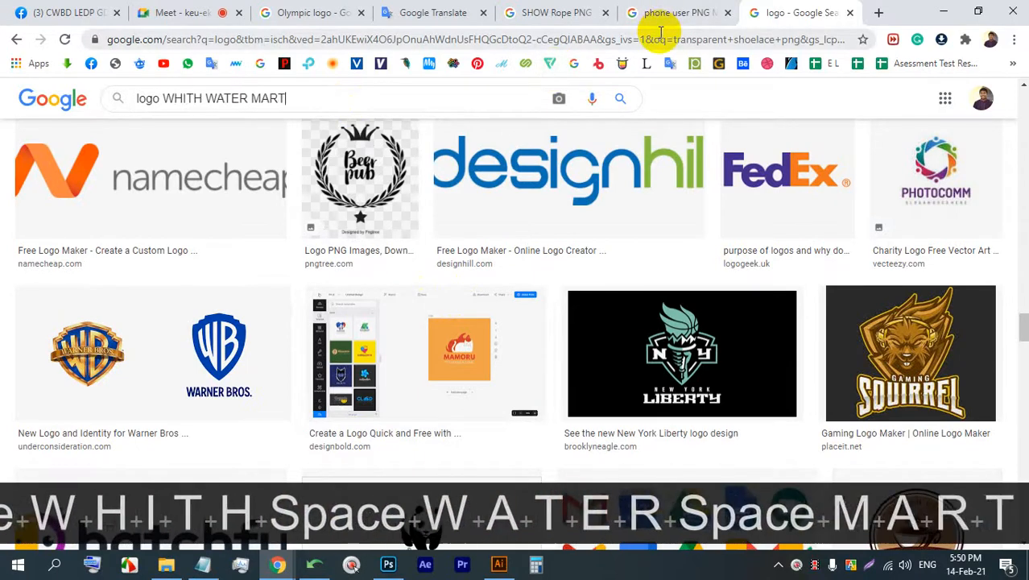
{"action": "key", "text": "BackSpace"}
{"action": "type", "text": "K"}
{"action": "key", "text": "Return"}
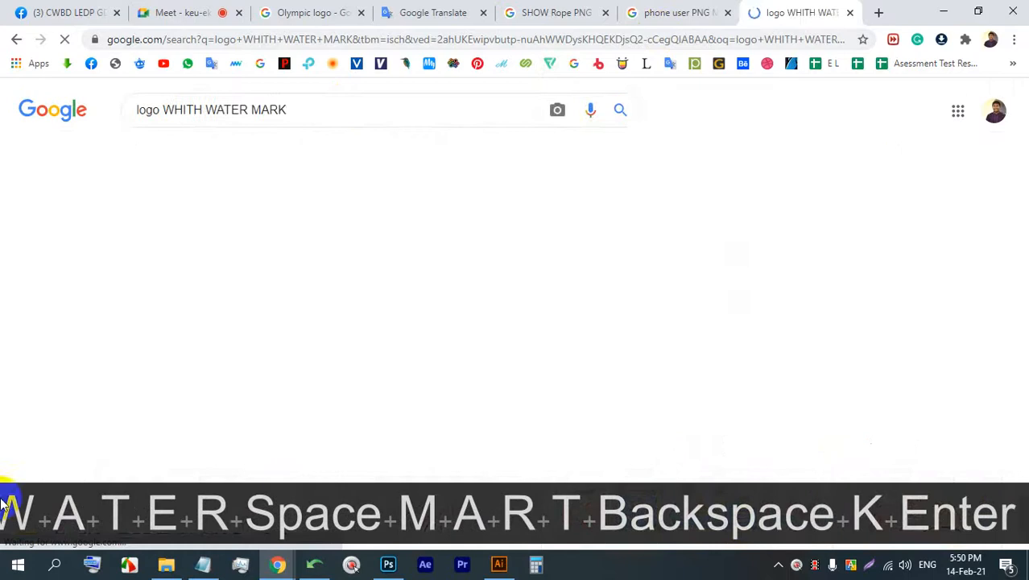
Look through the watermark logo results, preview the red WaterMark logo with its related images, and close the preview
{"action": "scroll", "coordinate": [311, 316], "scroll_direction": "down", "scroll_amount": 8}
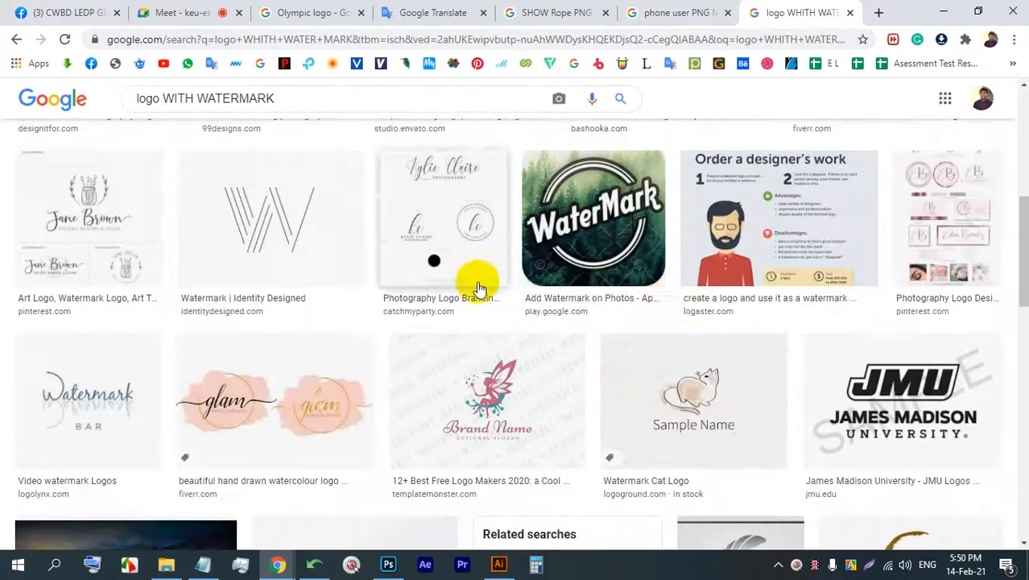
{"action": "scroll", "coordinate": [862, 349], "scroll_direction": "down", "scroll_amount": 10}
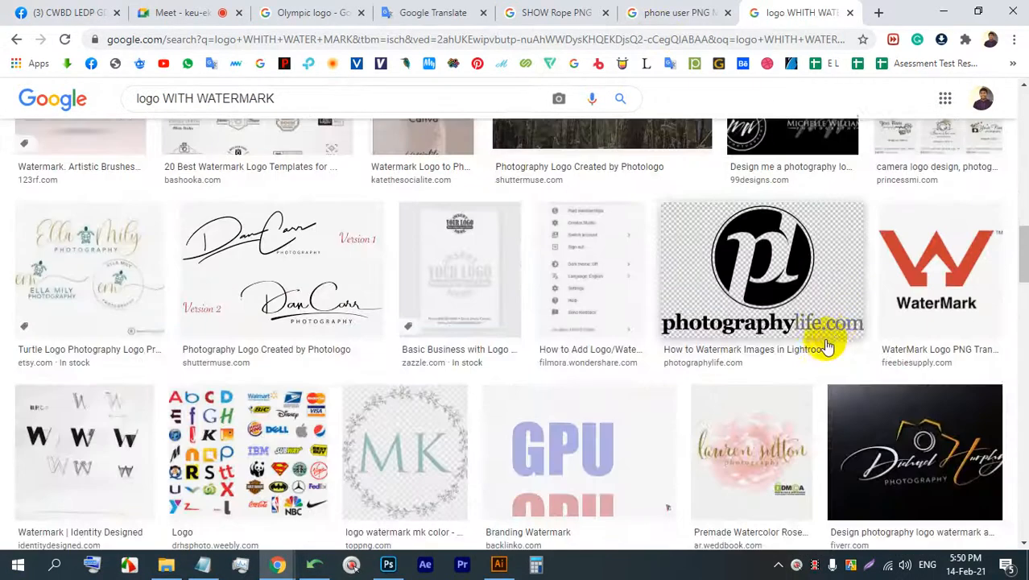
{"action": "left_click", "coordinate": [903, 314]}
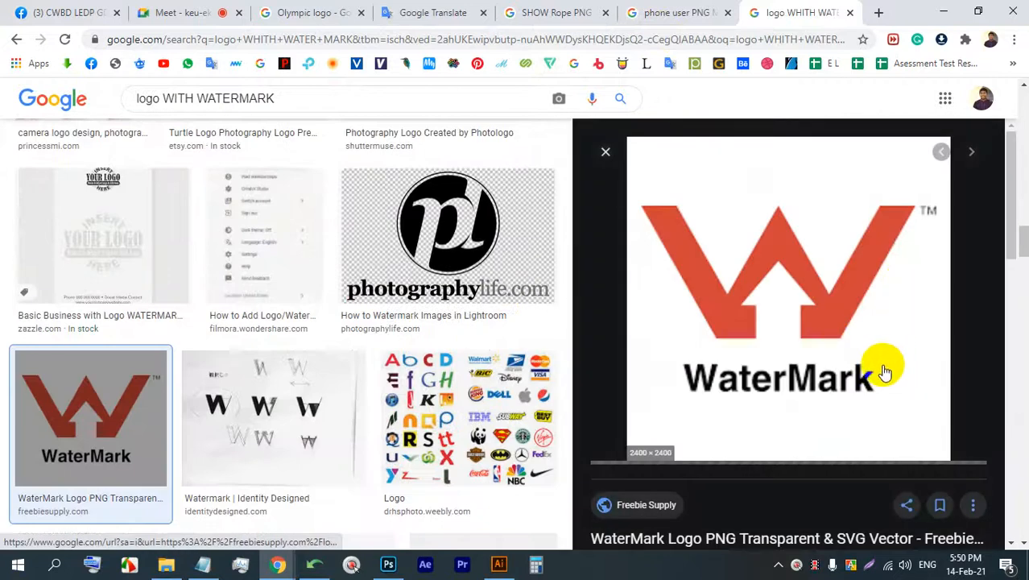
{"action": "scroll", "coordinate": [878, 355], "scroll_direction": "down", "scroll_amount": 10}
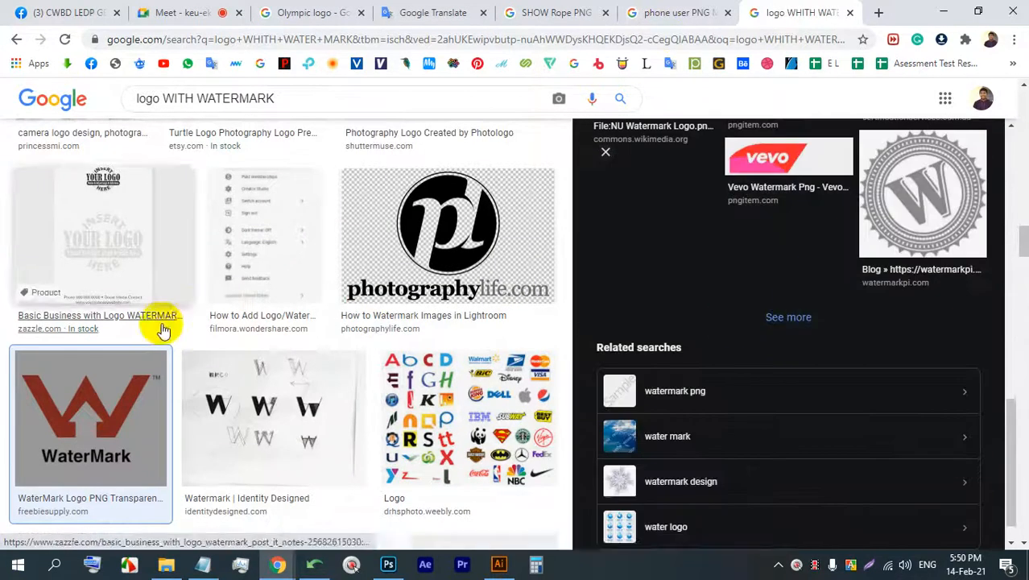
{"action": "scroll", "coordinate": [169, 322], "scroll_direction": "down", "scroll_amount": 4}
{"action": "scroll", "coordinate": [270, 304], "scroll_direction": "down", "scroll_amount": 8}
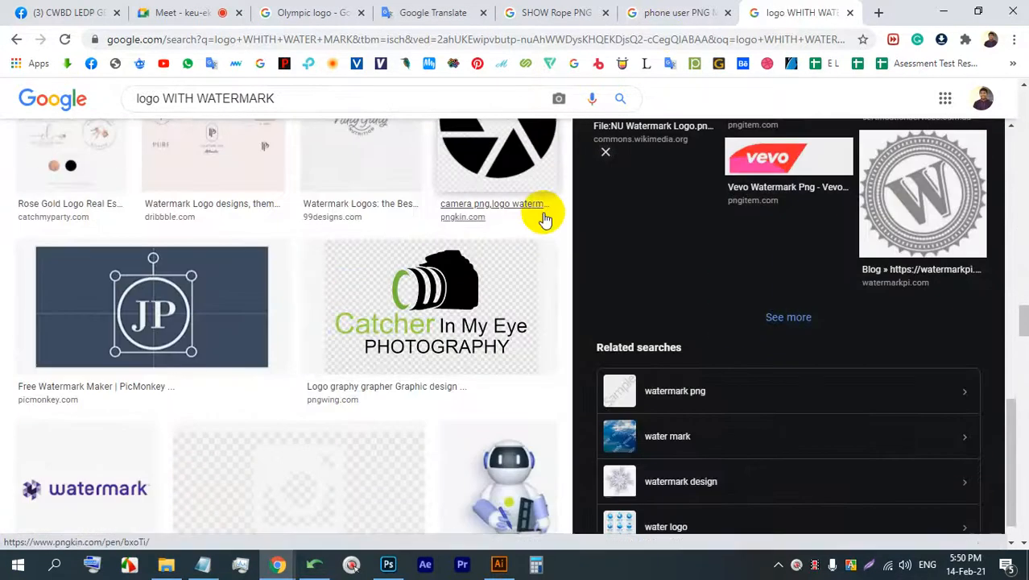
{"action": "left_click", "coordinate": [606, 153]}
Leave the watermark image results and open the bookmarked flaticon.com website in the same tab
{"action": "scroll", "coordinate": [510, 211], "scroll_direction": "up", "scroll_amount": 15}
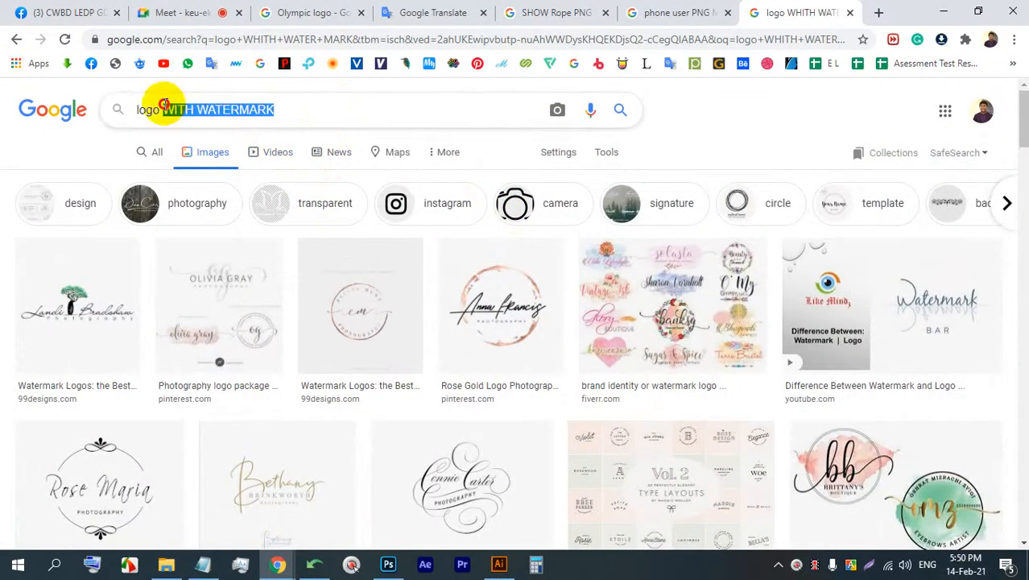
{"action": "left_click", "coordinate": [457, 40]}
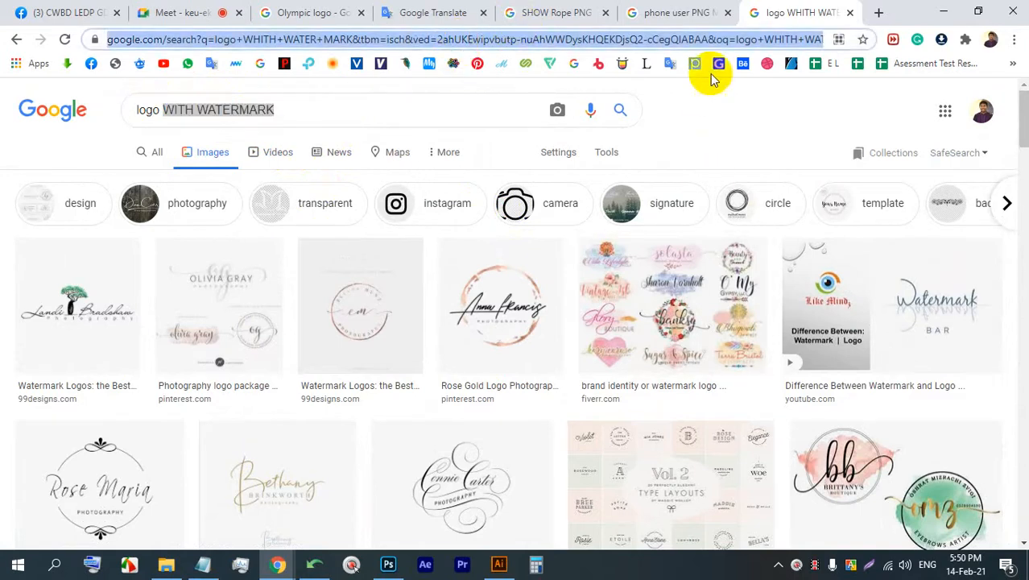
{"action": "left_click", "coordinate": [551, 65]}
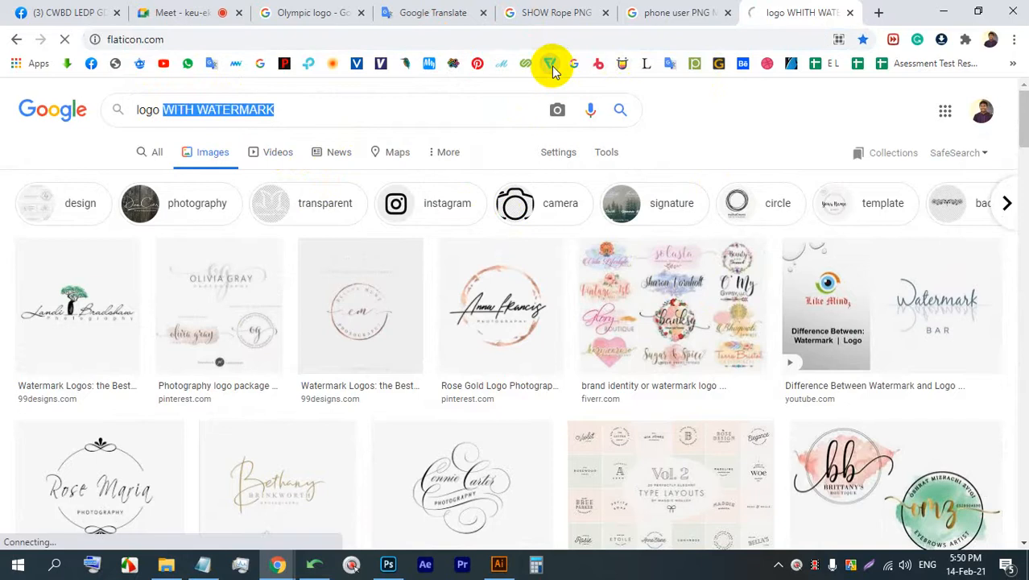
Look through the icon packs on the Flaticon home page and open the Wedding pack
{"action": "scroll", "coordinate": [598, 384], "scroll_direction": "down", "scroll_amount": 5}
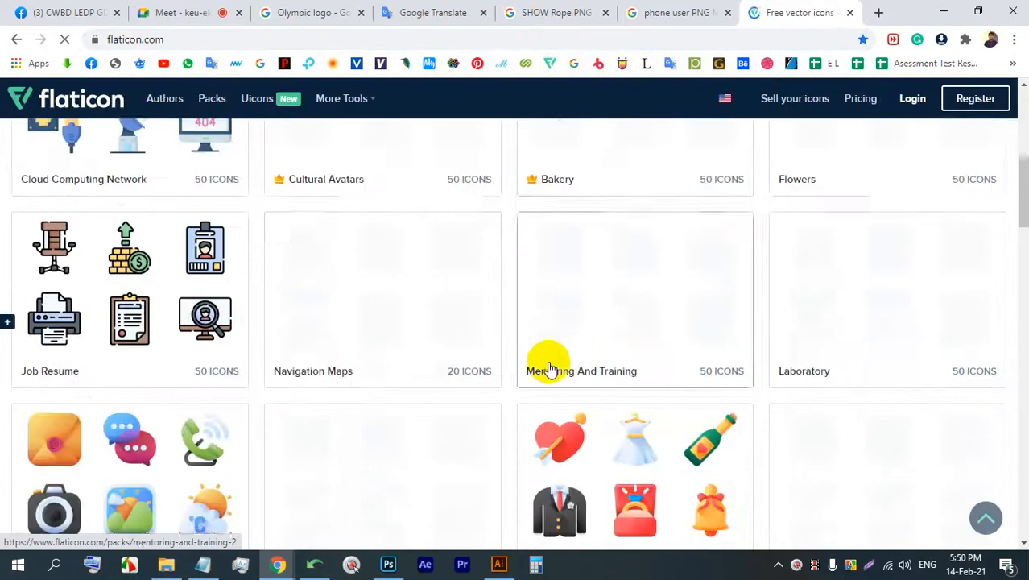
{"action": "scroll", "coordinate": [492, 354], "scroll_direction": "down", "scroll_amount": 4}
{"action": "scroll", "coordinate": [491, 352], "scroll_direction": "up", "scroll_amount": 3}
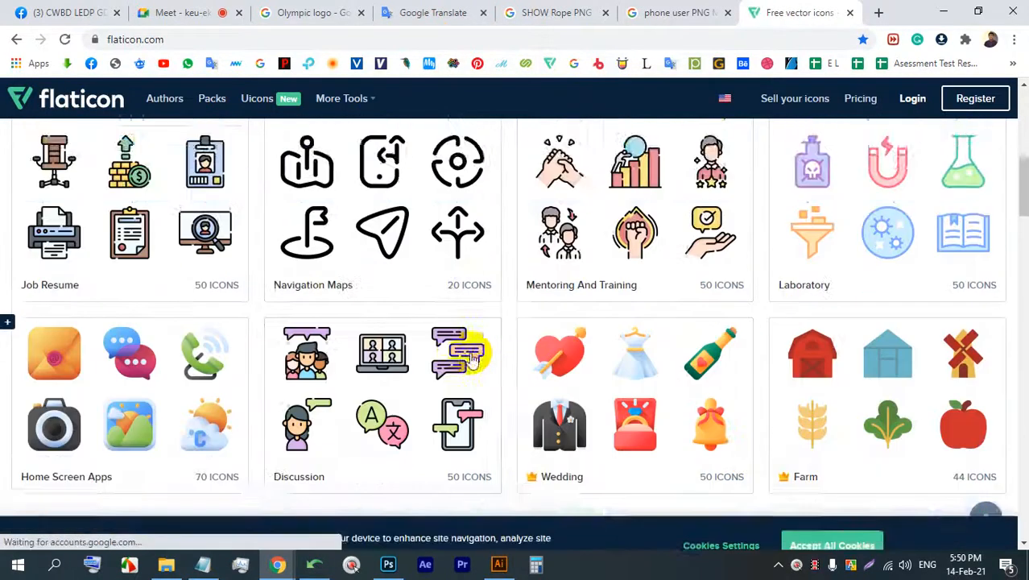
{"action": "scroll", "coordinate": [507, 340], "scroll_direction": "down", "scroll_amount": 2}
{"action": "left_click", "coordinate": [622, 254]}
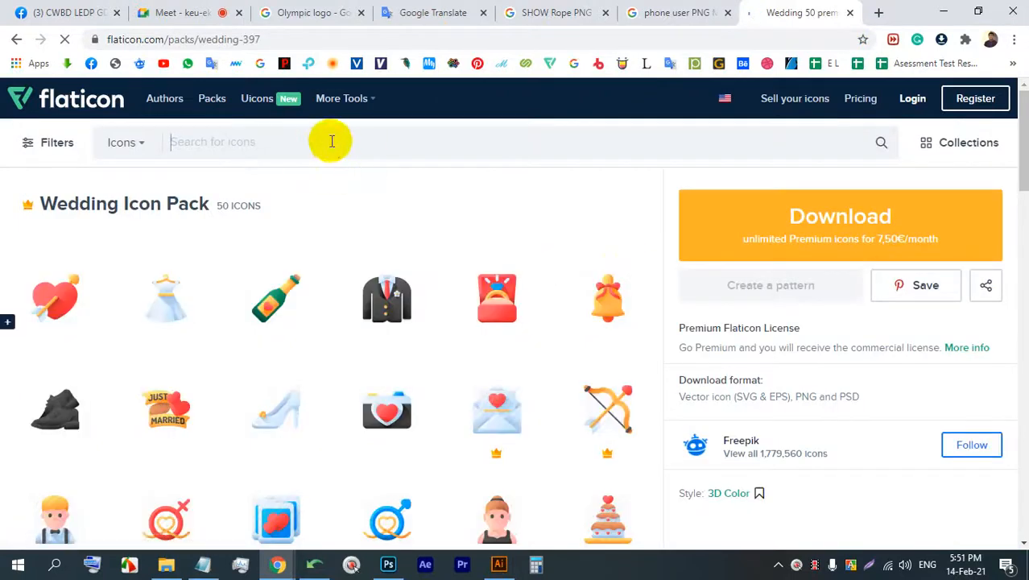
Sign in to Flaticon with the first suggested Google account and try to search the icons for "LOGO"
{"action": "left_click", "coordinate": [332, 142]}
{"action": "type", "text": "LO"}
{"action": "key", "text": "Return"}
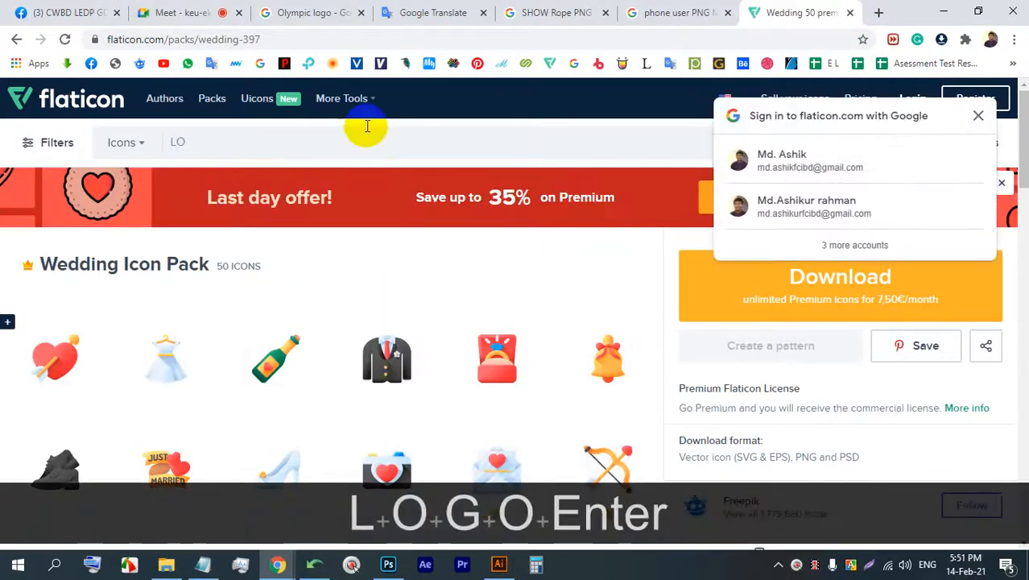
{"action": "left_click", "coordinate": [805, 158]}
{"action": "left_click", "coordinate": [321, 152]}
{"action": "type", "text": "GO"}
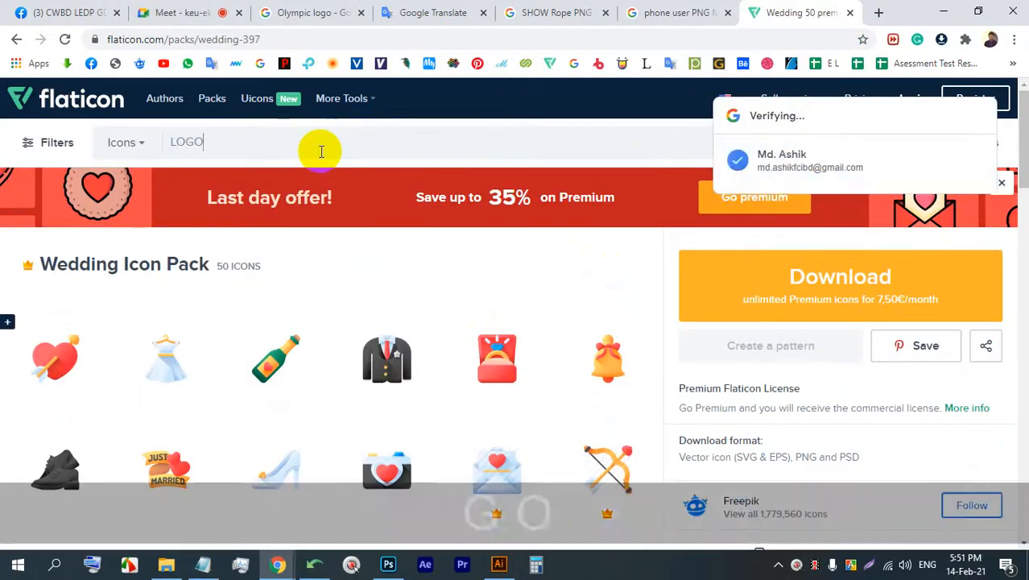
{"action": "key", "text": "Return"}
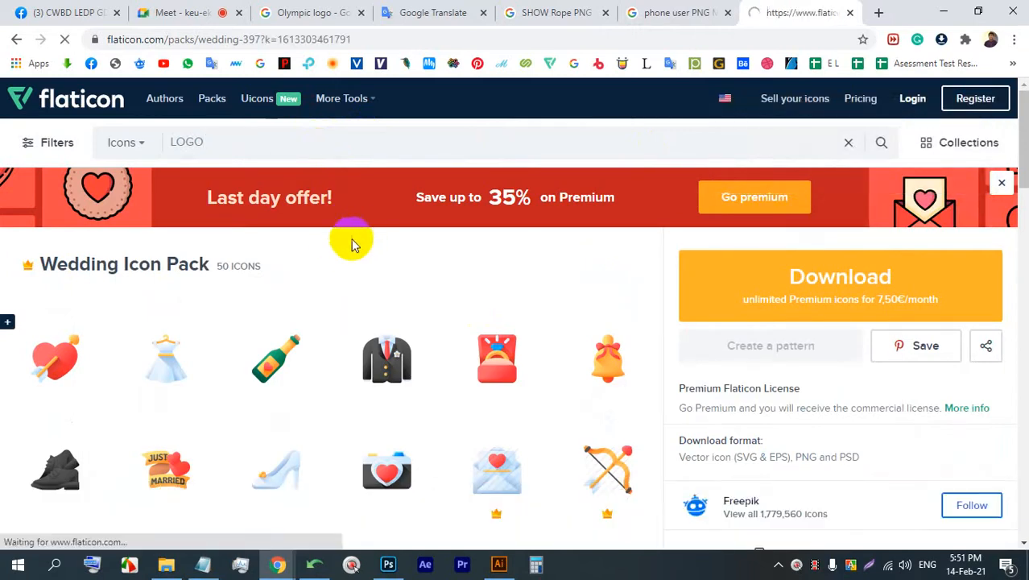
Look through the Wedding icon pack and the packs matching its style, and return to the start of the page
{"action": "scroll", "coordinate": [503, 457], "scroll_direction": "down", "scroll_amount": 3}
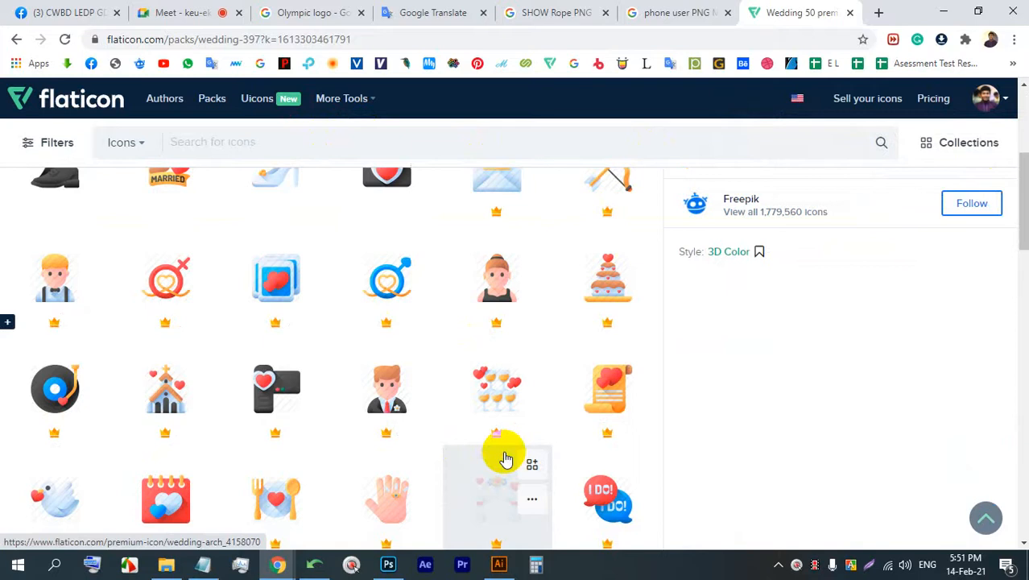
{"action": "scroll", "coordinate": [506, 458], "scroll_direction": "down", "scroll_amount": 5}
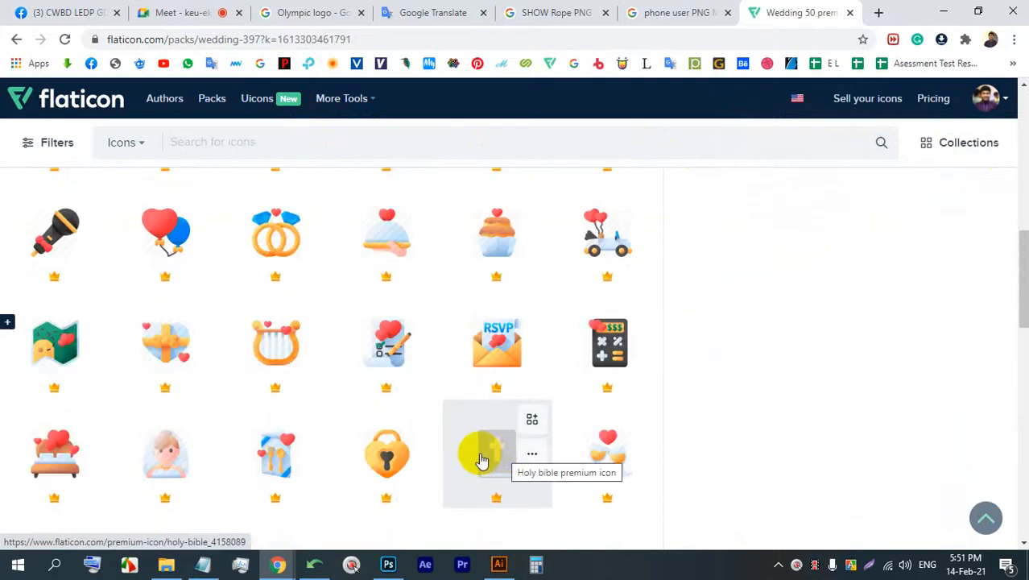
{"action": "scroll", "coordinate": [480, 460], "scroll_direction": "down", "scroll_amount": 4}
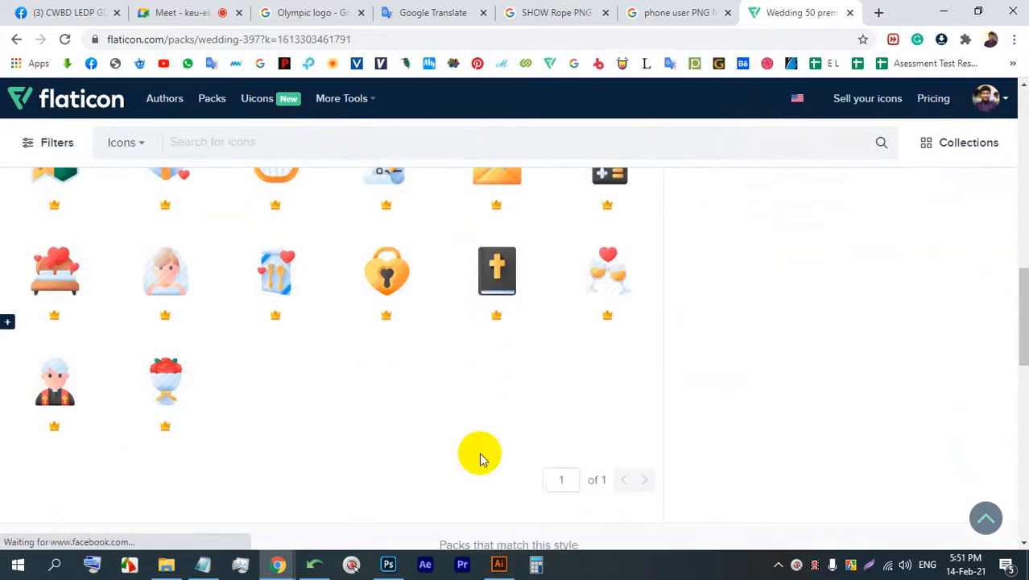
{"action": "scroll", "coordinate": [481, 460], "scroll_direction": "down", "scroll_amount": 3}
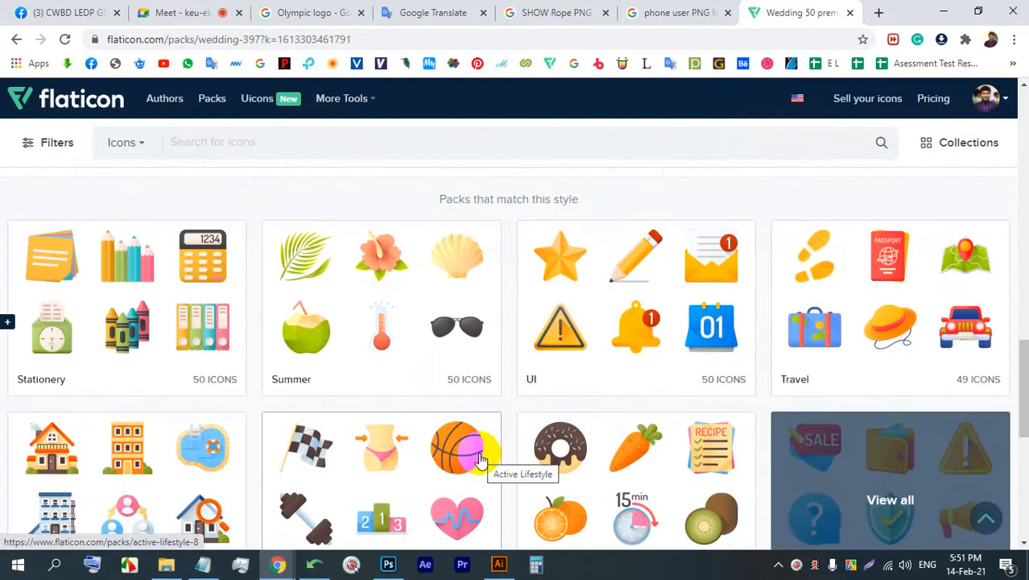
{"action": "left_click_drag", "start_coordinate": [1025, 352], "coordinate": [1017, 96]}
Return to the "phone user PNG MAN" image results and search Google Images for "LOGO" instead
{"action": "left_click", "coordinate": [636, 12]}
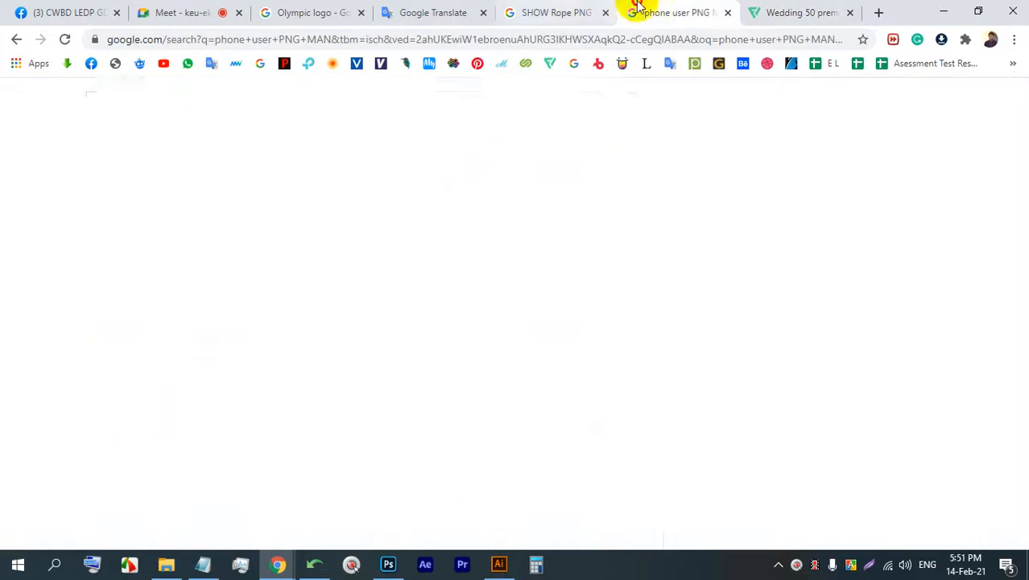
{"action": "left_click", "coordinate": [573, 116]}
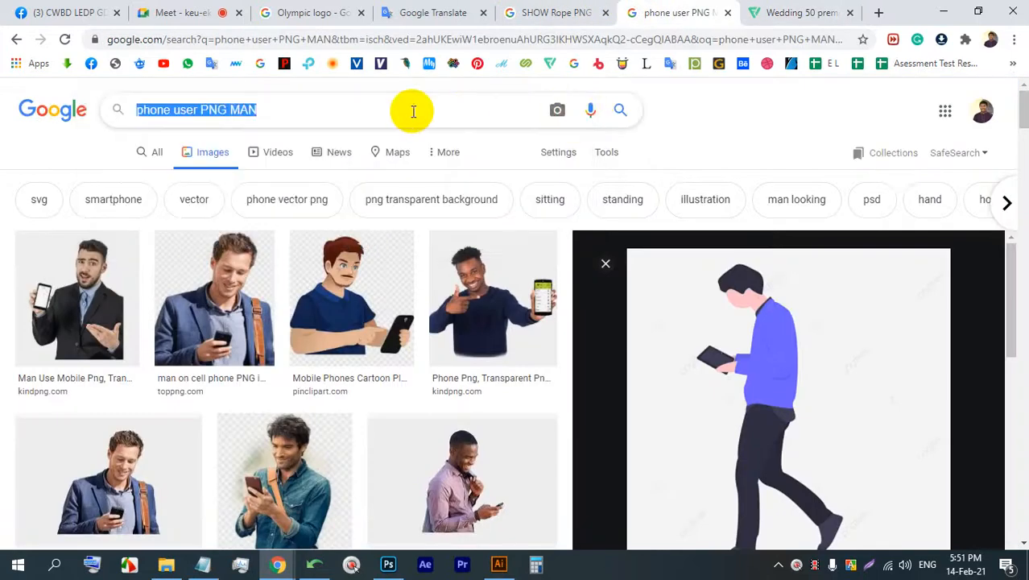
{"action": "type", "text": "LOGO"}
{"action": "key", "text": "Return"}
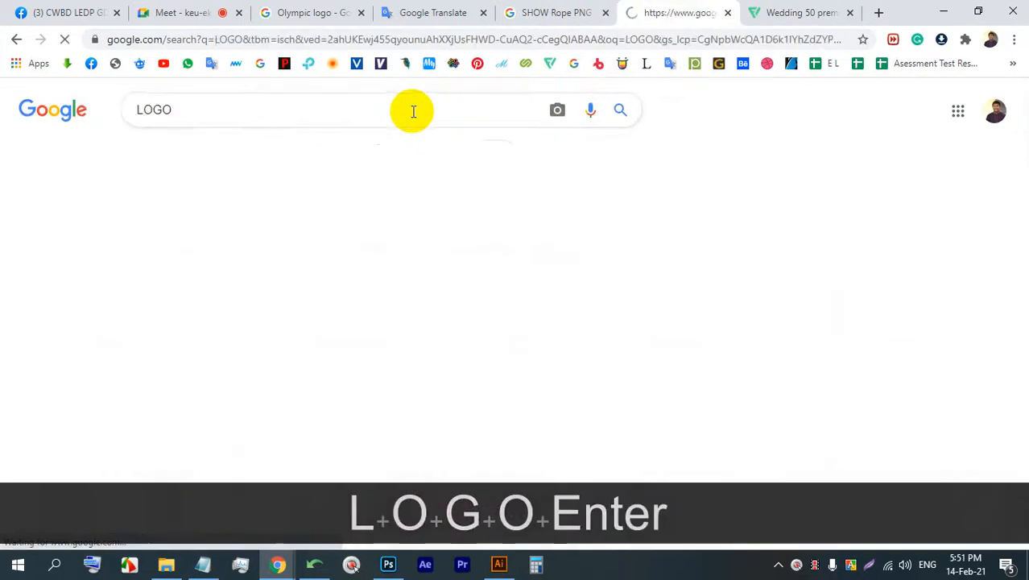
Look through the logo image results and preview the black Fashion logo with its related images
{"action": "scroll", "coordinate": [403, 258], "scroll_direction": "down", "scroll_amount": 2}
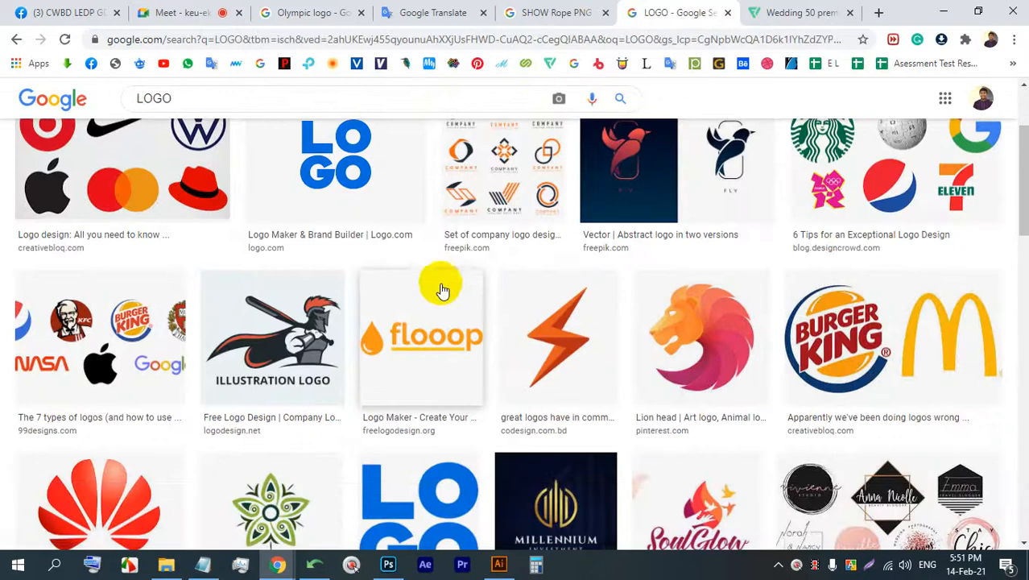
{"action": "scroll", "coordinate": [471, 317], "scroll_direction": "down", "scroll_amount": 2}
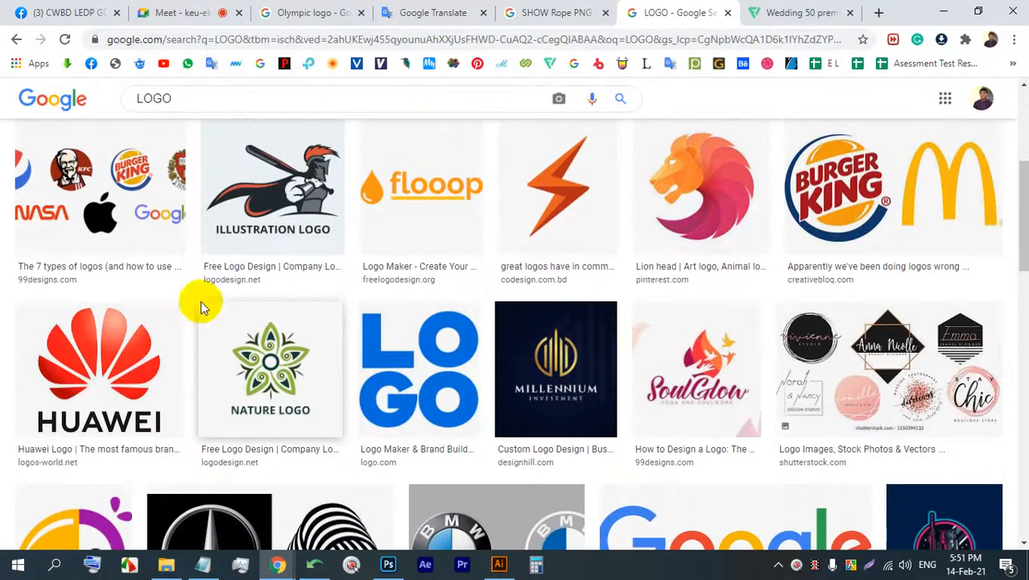
{"action": "scroll", "coordinate": [564, 298], "scroll_direction": "down", "scroll_amount": 1}
{"action": "scroll", "coordinate": [612, 302], "scroll_direction": "down", "scroll_amount": 4}
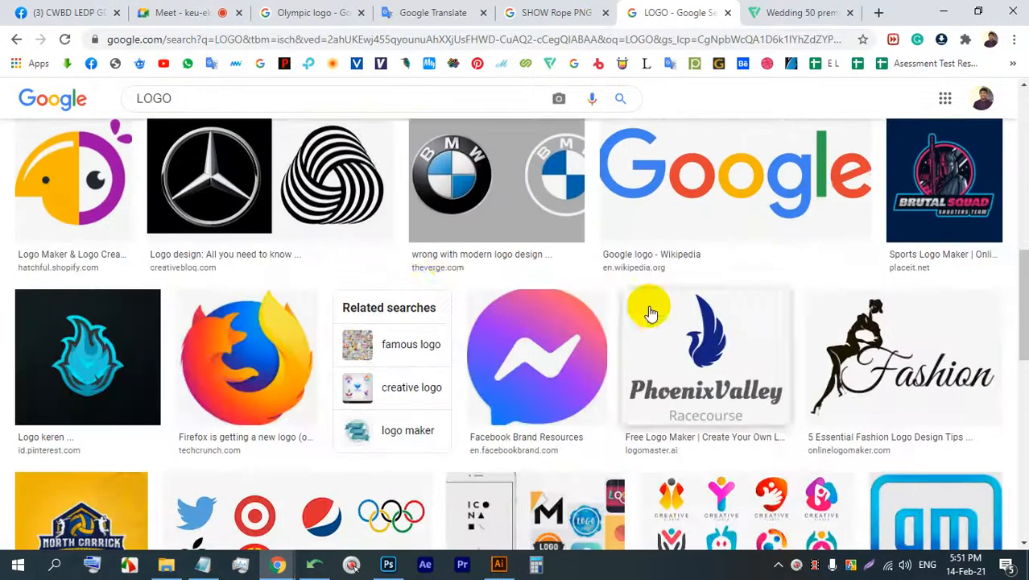
{"action": "scroll", "coordinate": [439, 266], "scroll_direction": "down", "scroll_amount": 1}
{"action": "left_click", "coordinate": [861, 248]}
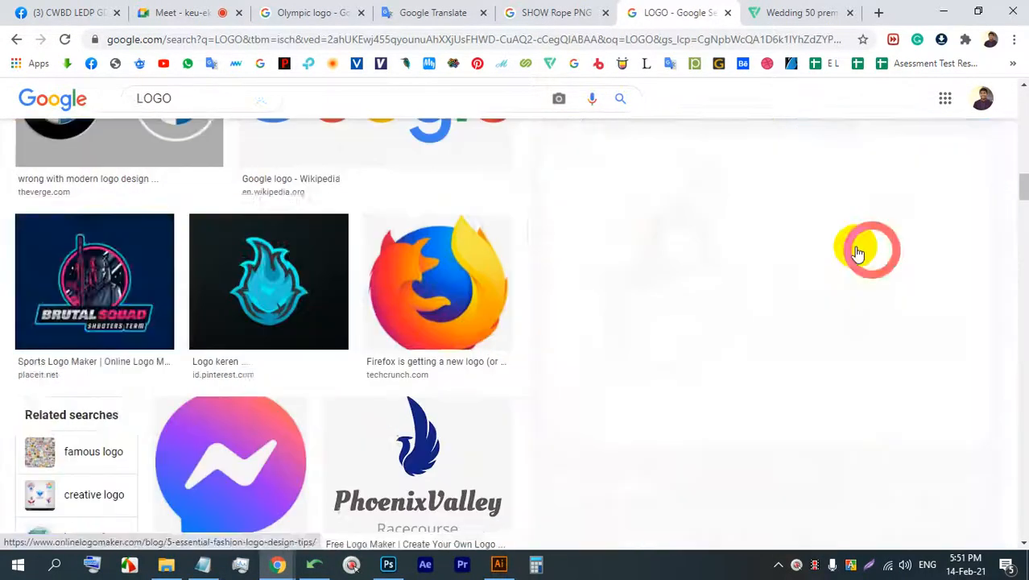
{"action": "scroll", "coordinate": [896, 249], "scroll_direction": "down", "scroll_amount": 5}
{"action": "scroll", "coordinate": [721, 282], "scroll_direction": "down", "scroll_amount": 12}
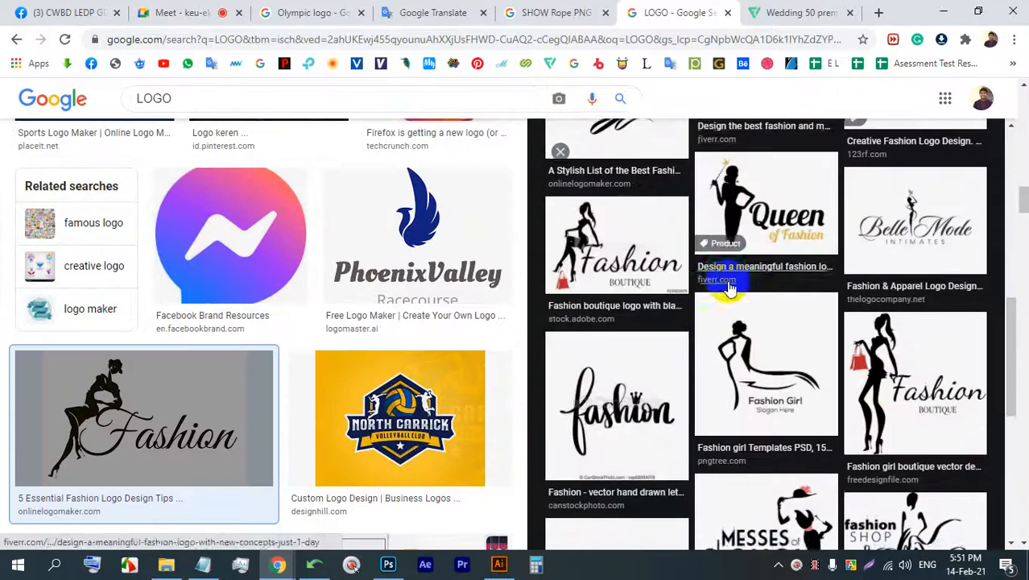
Preview the PhoenixValley logo and the related blue and grey LOREM IPSUM logo, and look through further logo results
{"action": "left_click", "coordinate": [437, 236]}
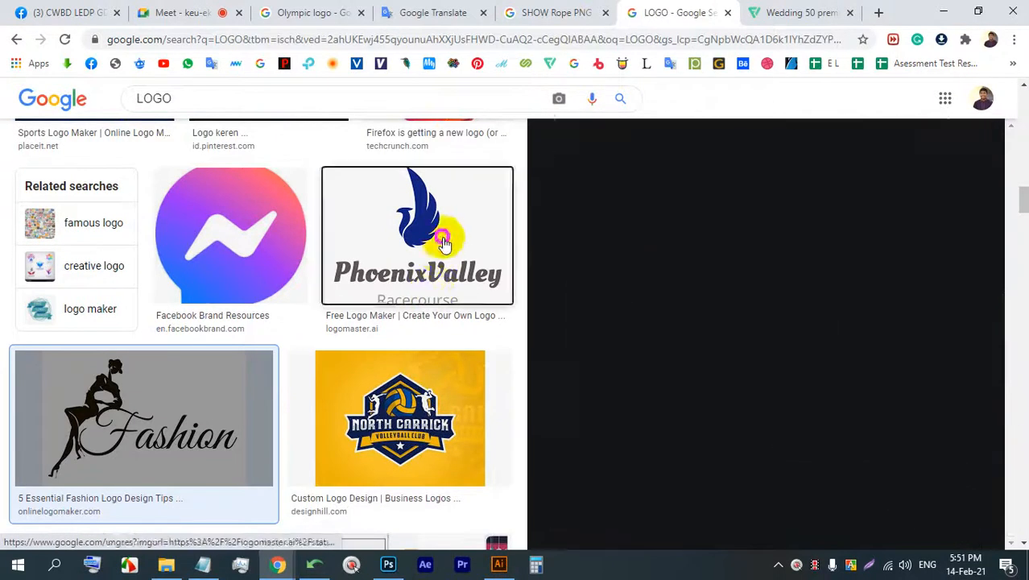
{"action": "scroll", "coordinate": [901, 277], "scroll_direction": "down", "scroll_amount": 4}
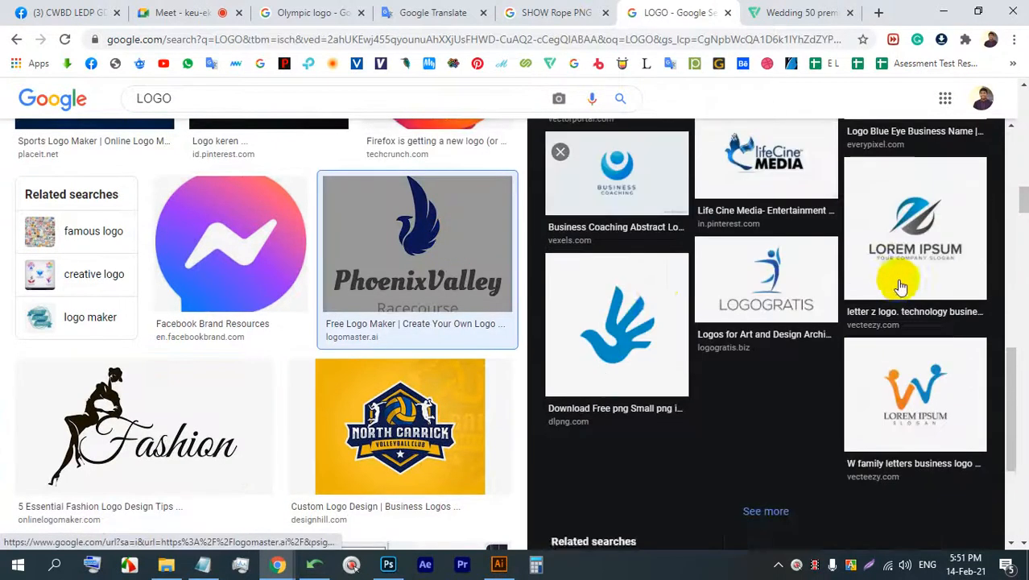
{"action": "left_click", "coordinate": [894, 233]}
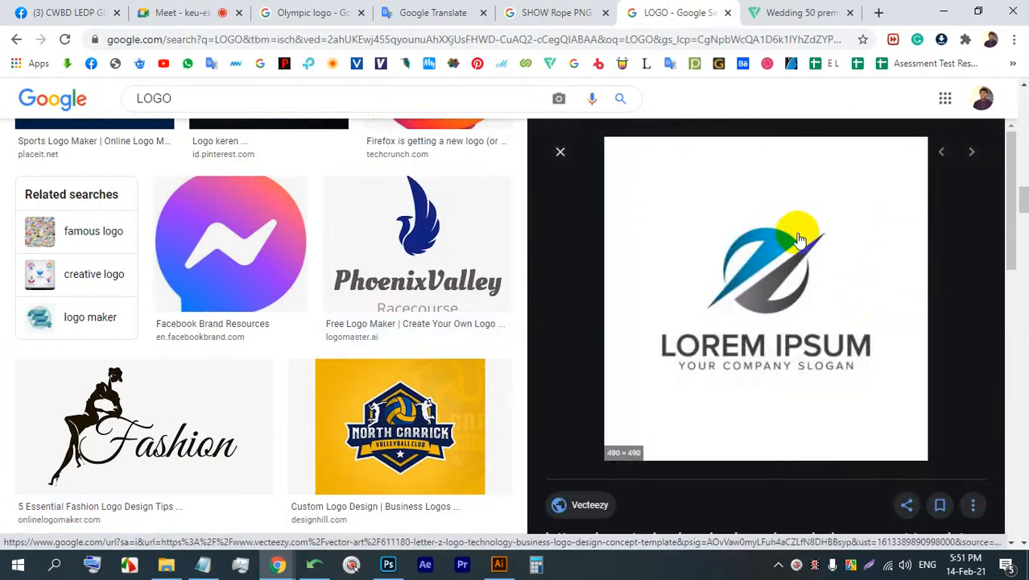
{"action": "scroll", "coordinate": [354, 338], "scroll_direction": "down", "scroll_amount": 4}
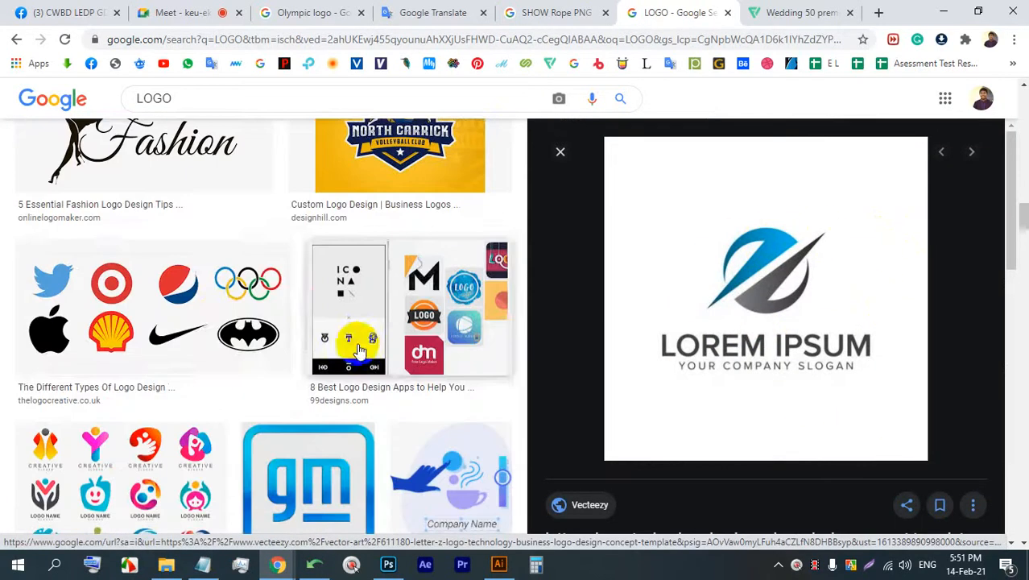
{"action": "scroll", "coordinate": [338, 338], "scroll_direction": "down", "scroll_amount": 3}
{"action": "scroll", "coordinate": [357, 342], "scroll_direction": "down", "scroll_amount": 2}
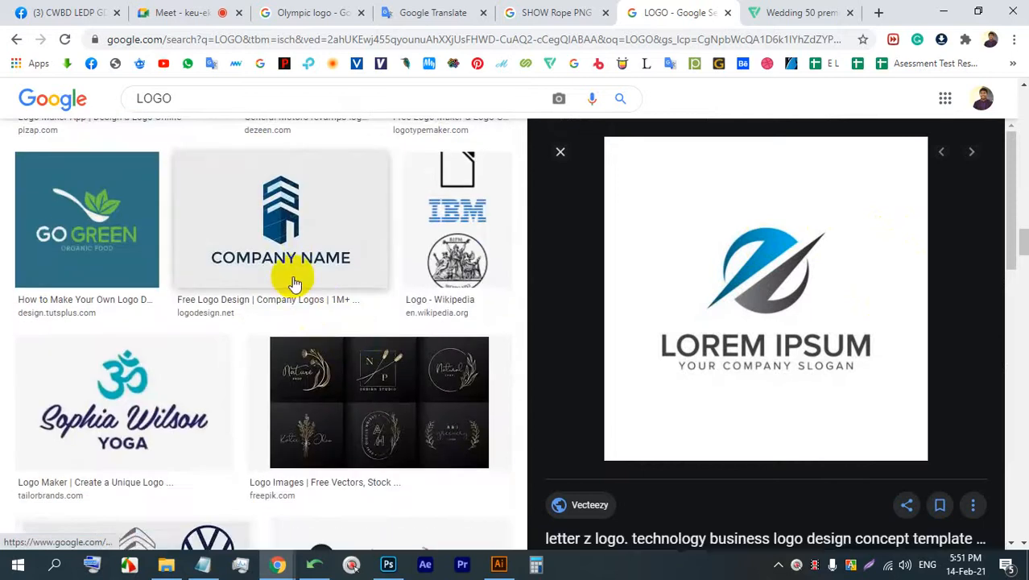
Open the COMPANY NAME building logo's related images and copy the Build Bureau COMPANY logo image
{"action": "left_click", "coordinate": [196, 275]}
{"action": "scroll", "coordinate": [667, 321], "scroll_direction": "down", "scroll_amount": 4}
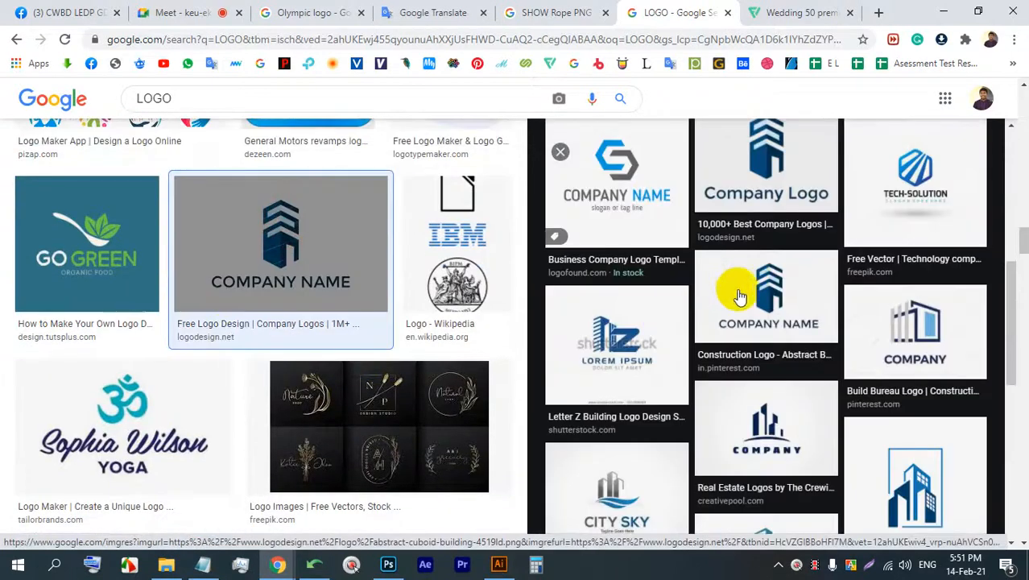
{"action": "left_click", "coordinate": [925, 303]}
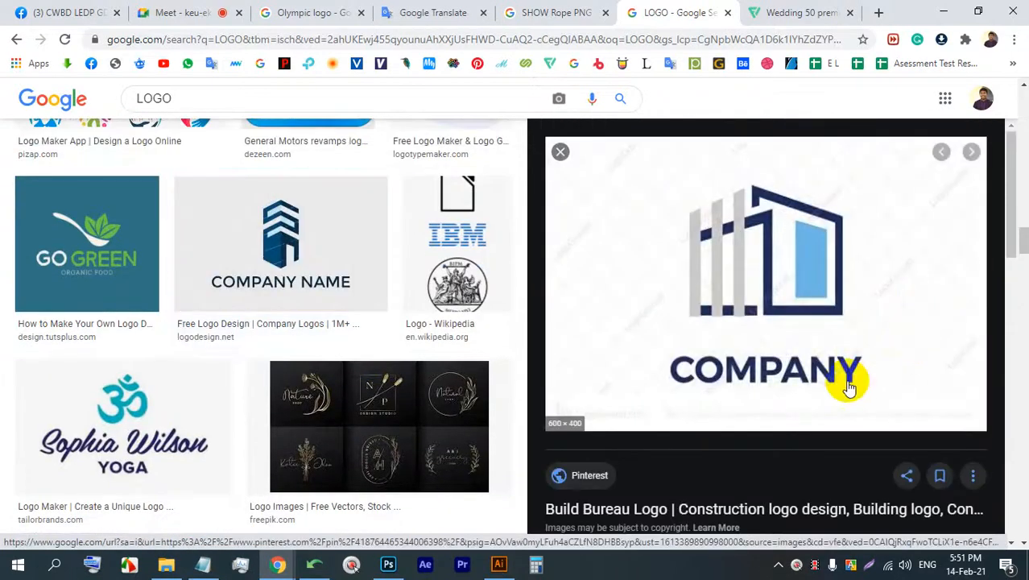
{"action": "right_click", "coordinate": [760, 237]}
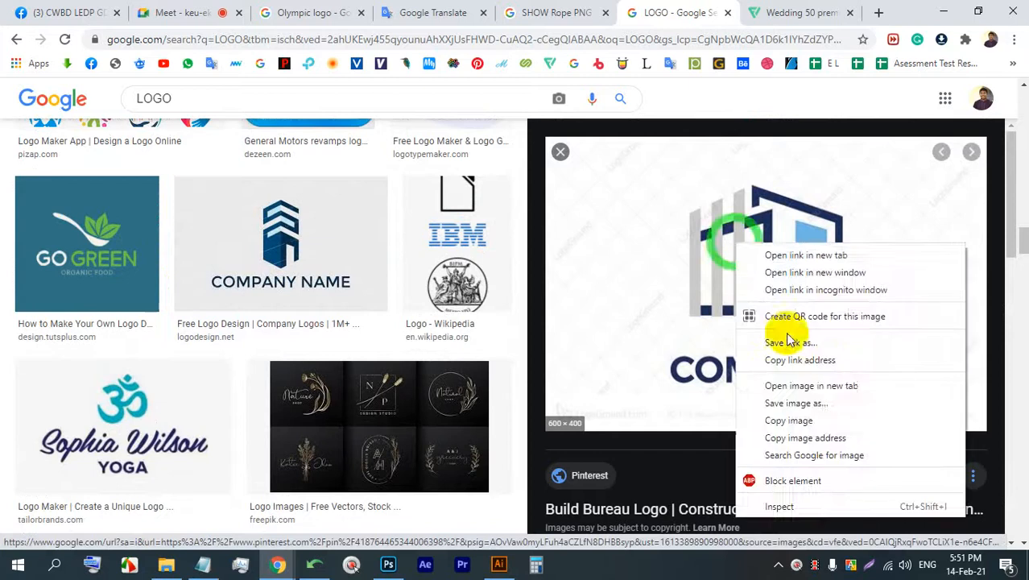
{"action": "left_click", "coordinate": [792, 421]}
Switch to Illustrator, paste the copied COMPANY logo into the document, and place a duplicate beside it
{"action": "left_click", "coordinate": [497, 564]}
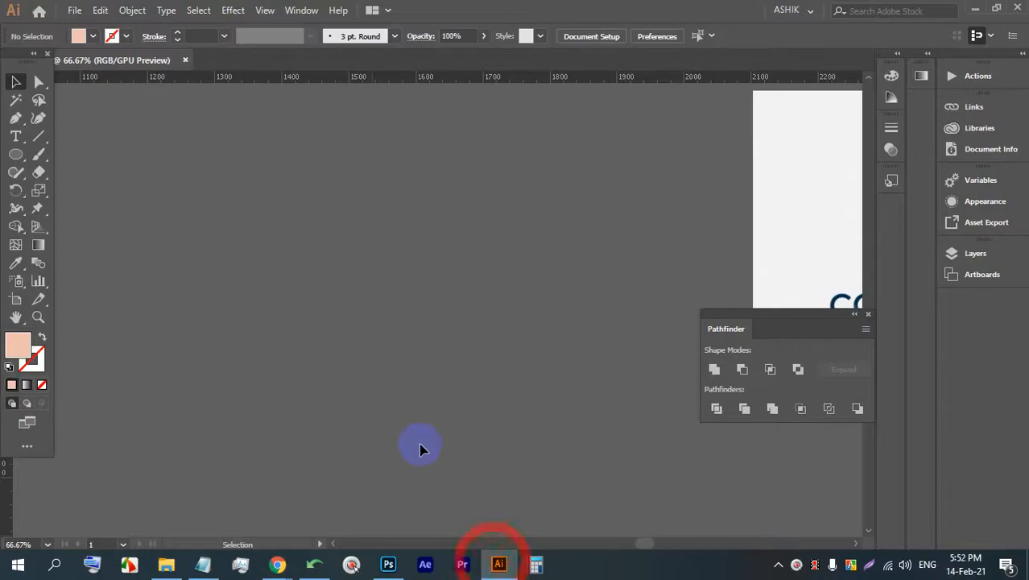
{"action": "key", "text": "ctrl+v"}
{"action": "scroll", "coordinate": [439, 379], "scroll_direction": "down", "scroll_amount": 2}
{"action": "left_click_drag", "start_coordinate": [442, 360], "coordinate": [311, 330]}
{"action": "scroll", "coordinate": [138, 345], "scroll_direction": "up", "scroll_amount": 2}
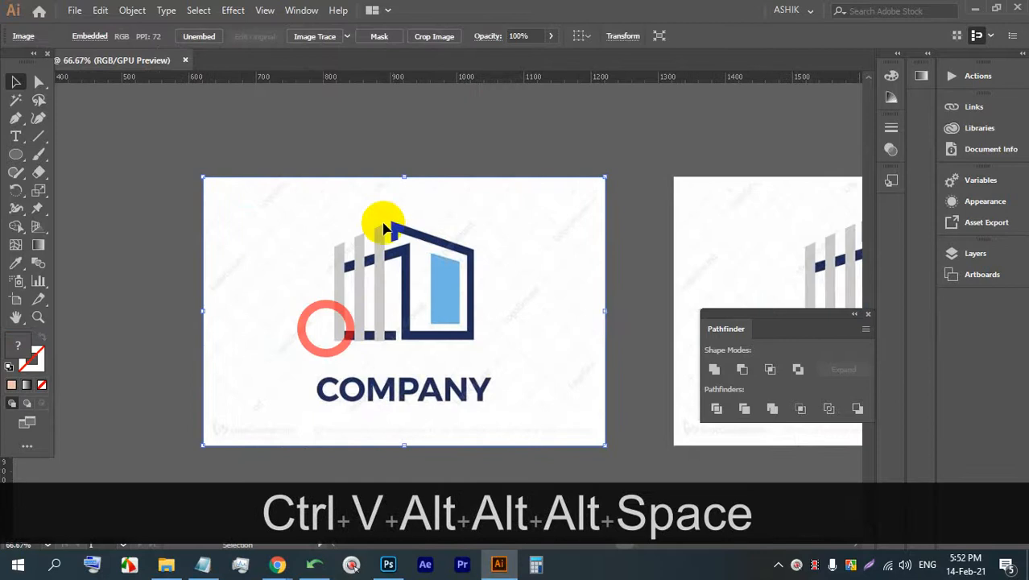
Undo a default Image Trace on the selected COMPANY logo copy, retrace it with the 3 Colors preset, and inspect the traced edges
{"action": "left_click", "coordinate": [334, 40]}
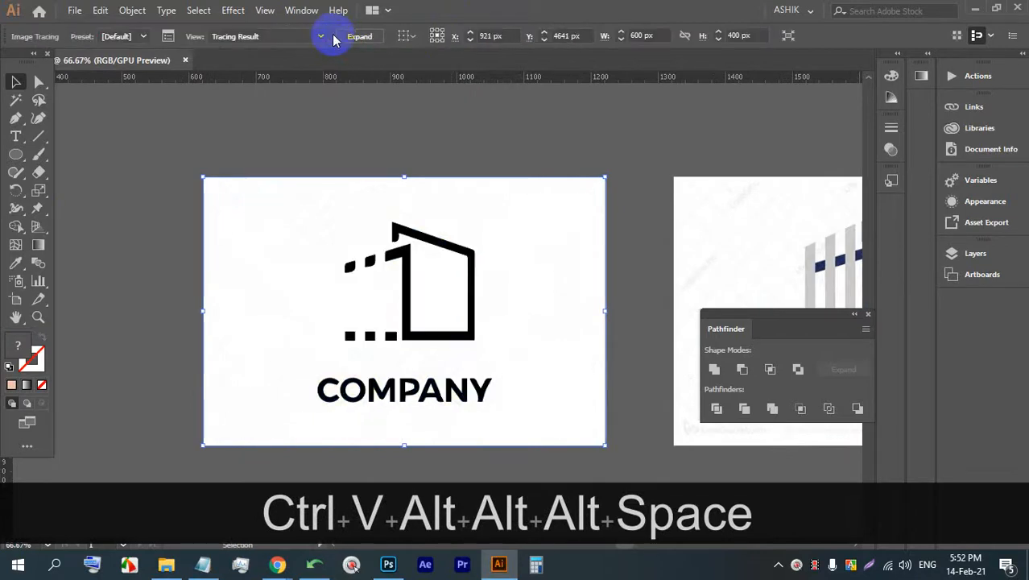
{"action": "key", "text": "ctrl+z"}
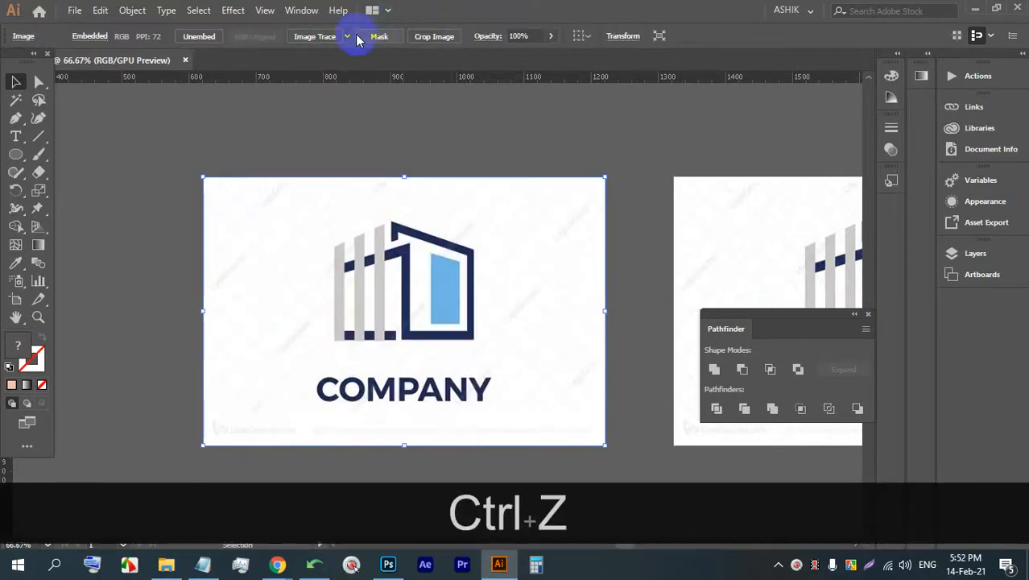
{"action": "left_click", "coordinate": [347, 36]}
{"action": "left_click", "coordinate": [347, 36]}
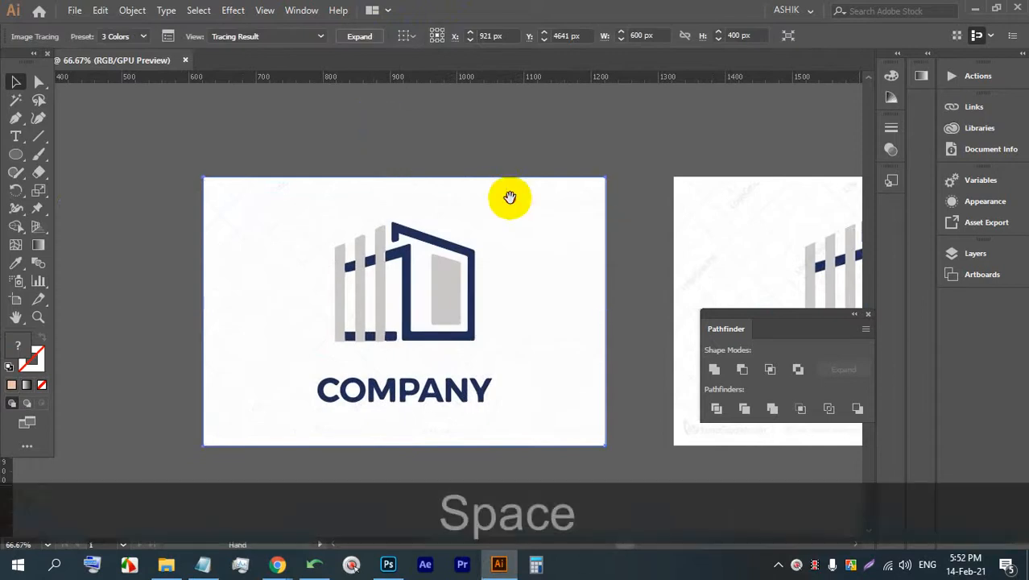
{"action": "left_click_drag", "start_coordinate": [509, 199], "coordinate": [288, 208]}
{"action": "scroll", "coordinate": [121, 249], "scroll_direction": "up", "scroll_amount": 2}
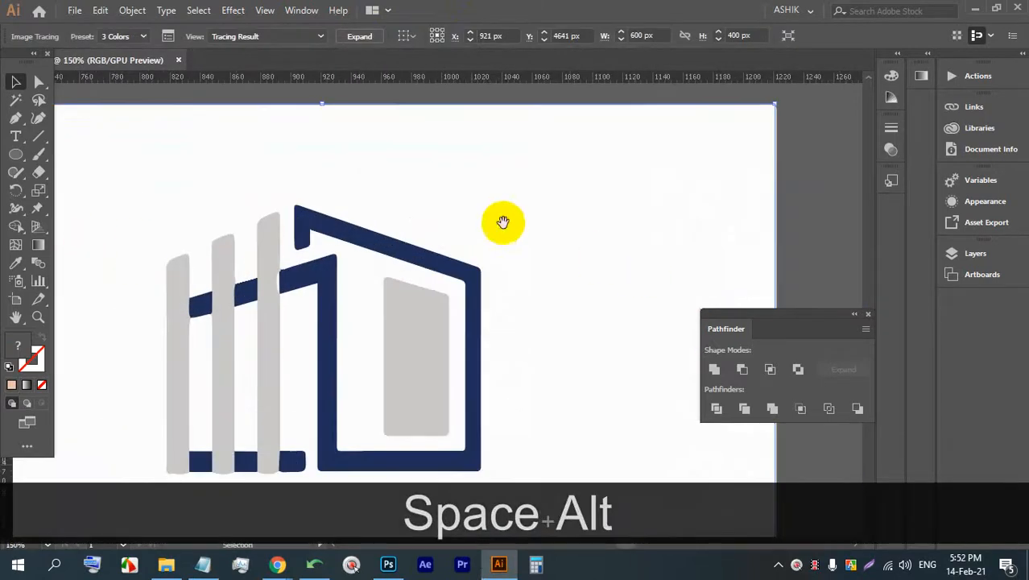
{"action": "left_click_drag", "start_coordinate": [501, 220], "coordinate": [207, 230]}
{"action": "scroll", "coordinate": [610, 183], "scroll_direction": "down", "scroll_amount": 3}
{"action": "scroll", "coordinate": [280, 219], "scroll_direction": "up", "scroll_amount": 2}
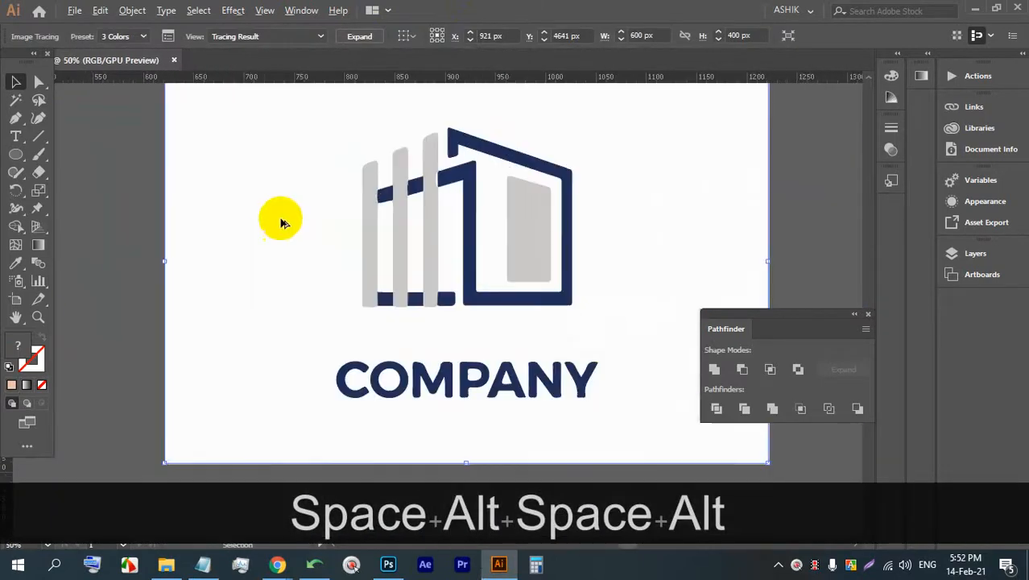
{"action": "scroll", "coordinate": [467, 149], "scroll_direction": "up", "scroll_amount": 1}
Switch back to Chrome, look through more logo results, and preview the ROCKIT logo with its related images
{"action": "mouse_move", "coordinate": [277, 564]}
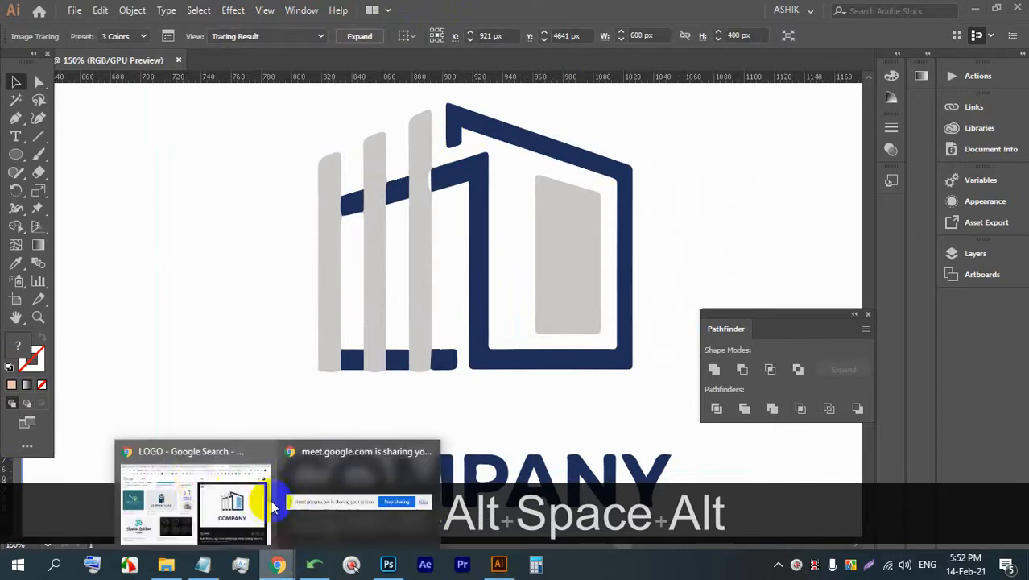
{"action": "left_click", "coordinate": [197, 478]}
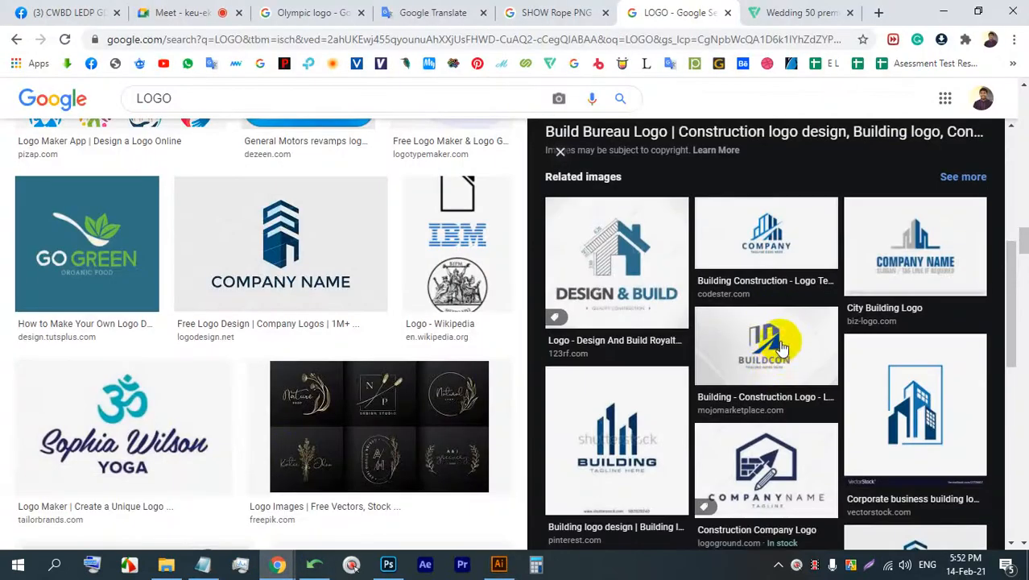
{"action": "scroll", "coordinate": [290, 322], "scroll_direction": "down", "scroll_amount": 15}
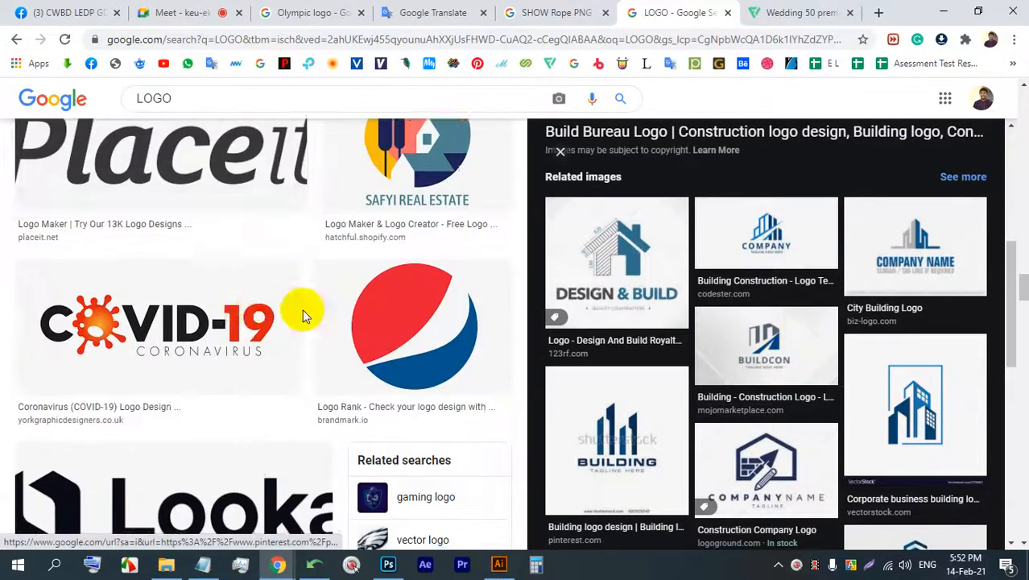
{"action": "scroll", "coordinate": [283, 329], "scroll_direction": "down", "scroll_amount": 5}
{"action": "scroll", "coordinate": [451, 334], "scroll_direction": "up", "scroll_amount": 2}
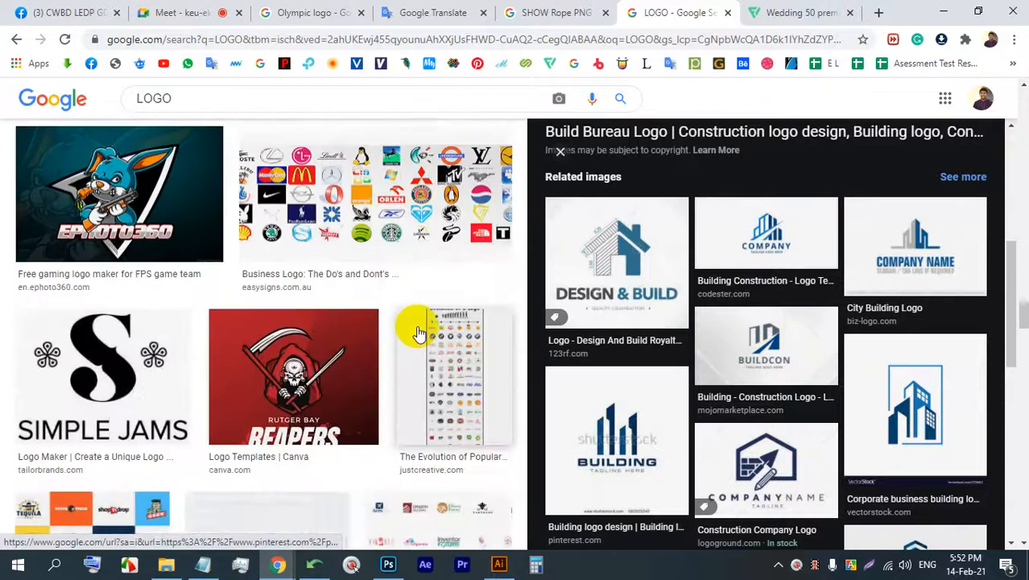
{"action": "scroll", "coordinate": [338, 318], "scroll_direction": "down", "scroll_amount": 2}
{"action": "left_click", "coordinate": [269, 310]}
{"action": "scroll", "coordinate": [733, 363], "scroll_direction": "down", "scroll_amount": 6}
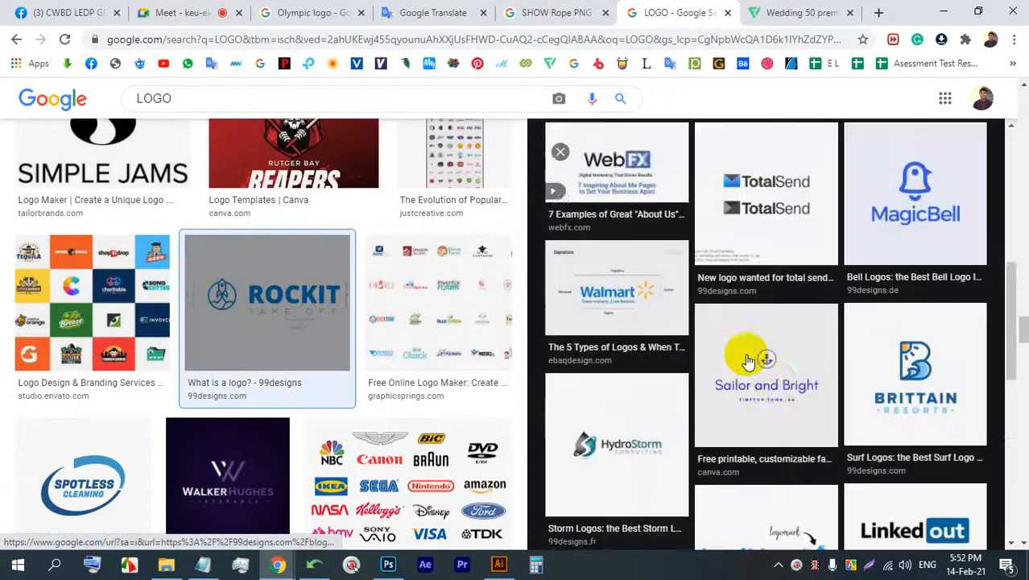
Look through more logo results and preview the Adidas image that shows three versions of the logo
{"action": "scroll", "coordinate": [708, 334], "scroll_direction": "down", "scroll_amount": 5}
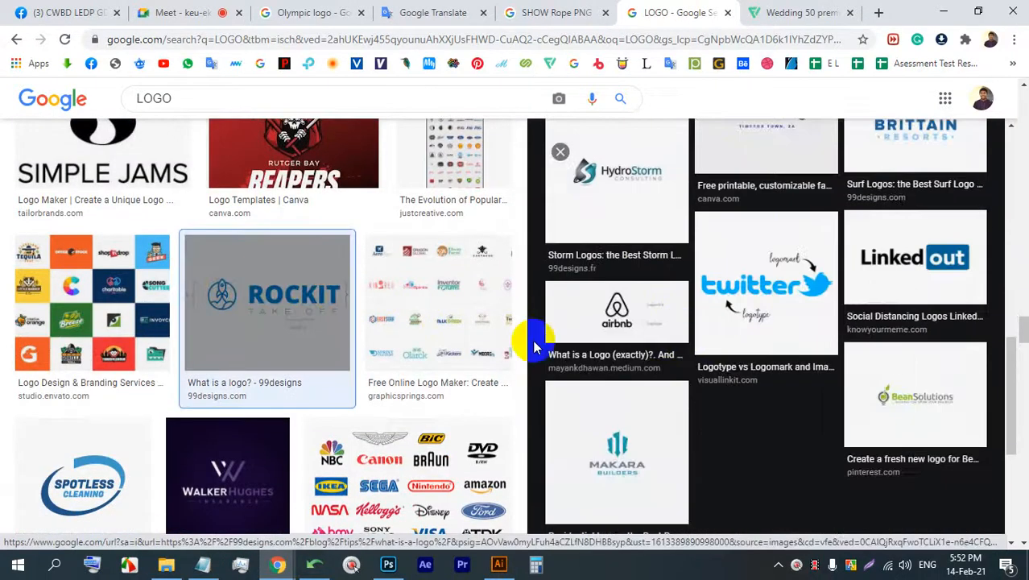
{"action": "scroll", "coordinate": [429, 385], "scroll_direction": "down", "scroll_amount": 3}
{"action": "scroll", "coordinate": [429, 385], "scroll_direction": "down", "scroll_amount": 4}
{"action": "left_click", "coordinate": [211, 202]}
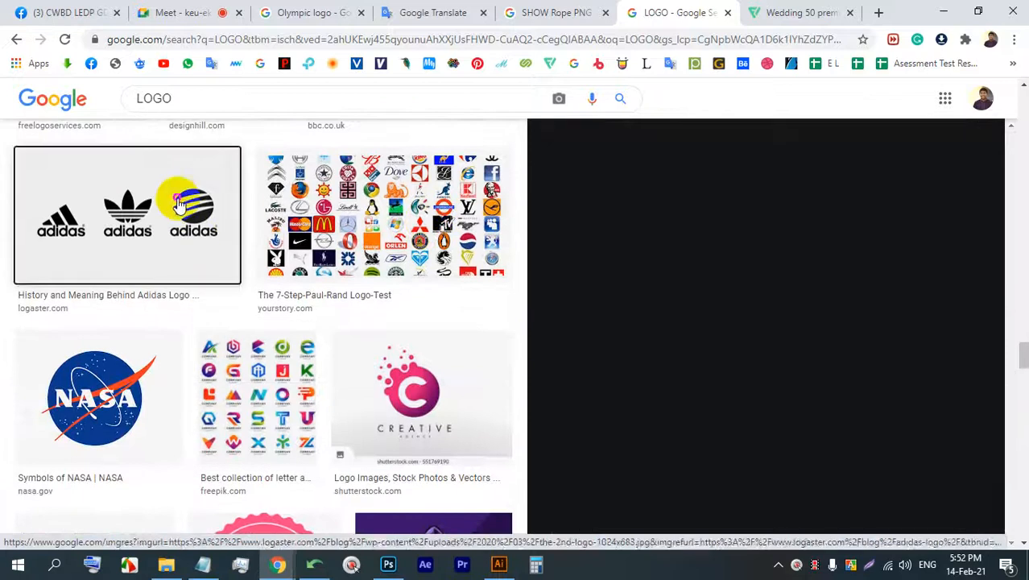
Browse the related Adidas images, previewing the Adidas Artist variation and the black trefoil logo from Wikimedia Commons
{"action": "scroll", "coordinate": [757, 331], "scroll_direction": "down", "scroll_amount": 5}
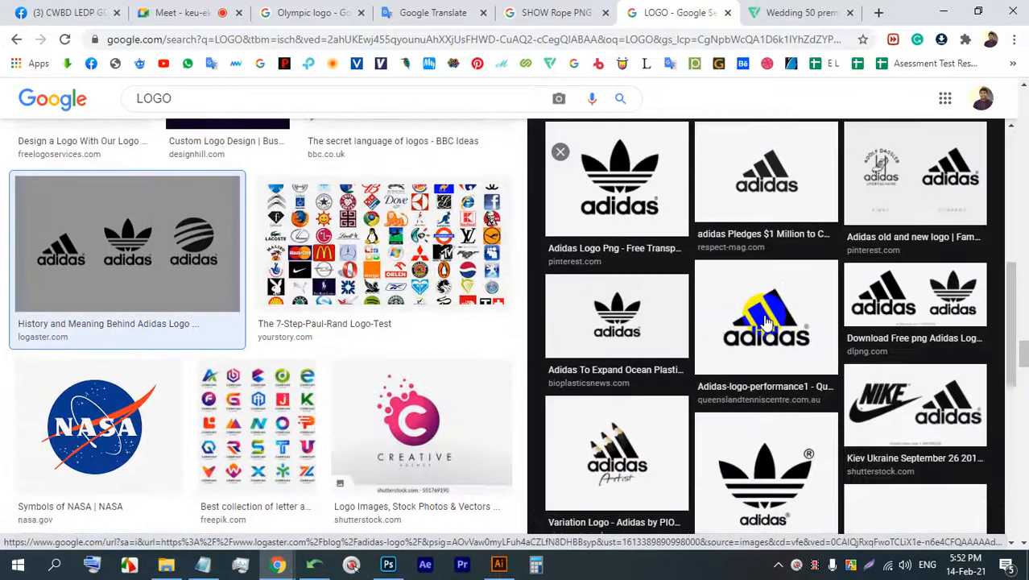
{"action": "scroll", "coordinate": [767, 323], "scroll_direction": "down", "scroll_amount": 2}
{"action": "left_click", "coordinate": [616, 290]}
{"action": "scroll", "coordinate": [769, 330], "scroll_direction": "down", "scroll_amount": 2}
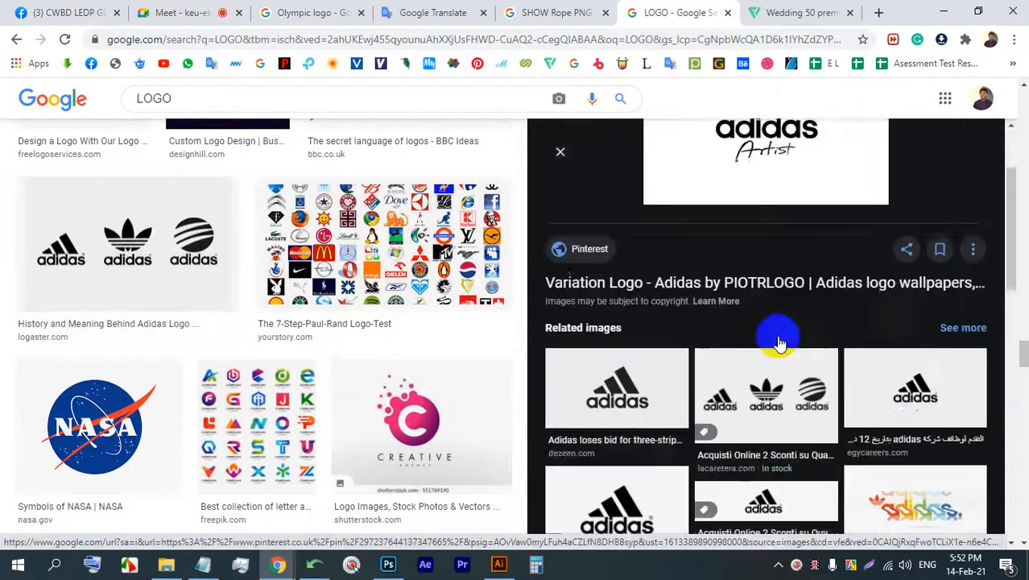
{"action": "scroll", "coordinate": [779, 342], "scroll_direction": "down", "scroll_amount": 5}
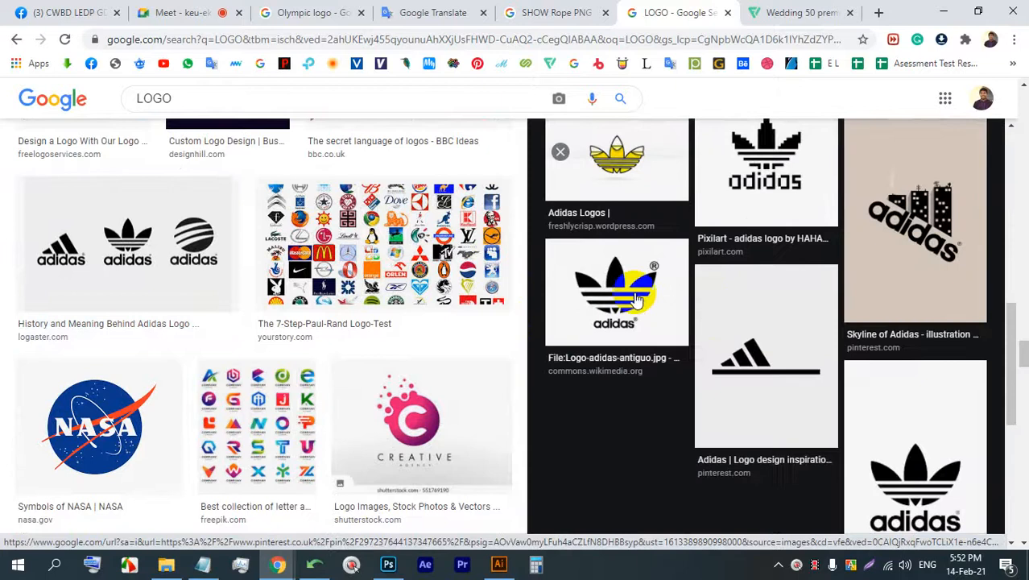
{"action": "left_click", "coordinate": [636, 299]}
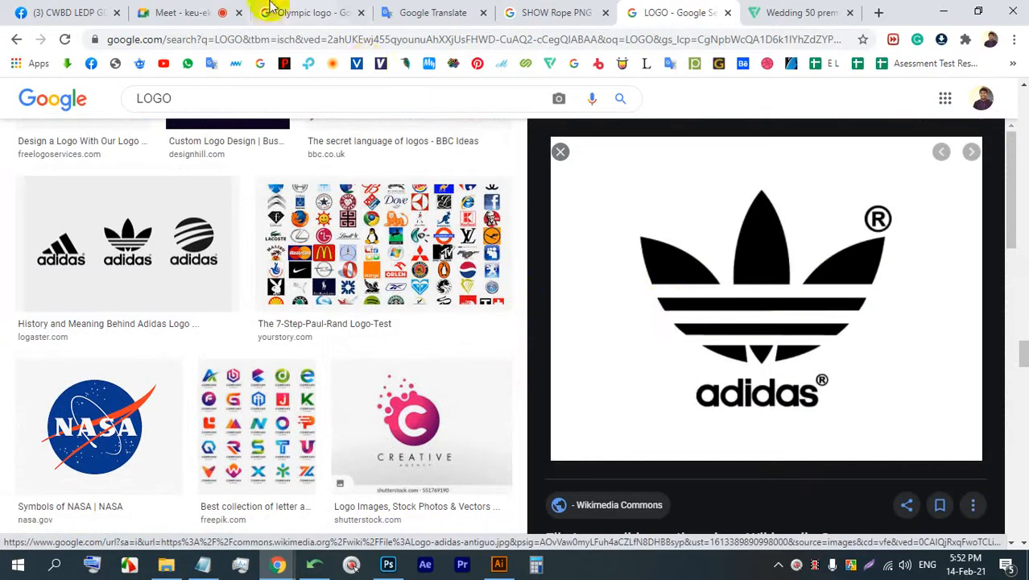
Switch to the Google Meet call and stop presenting the screen
{"action": "left_click", "coordinate": [222, 15]}
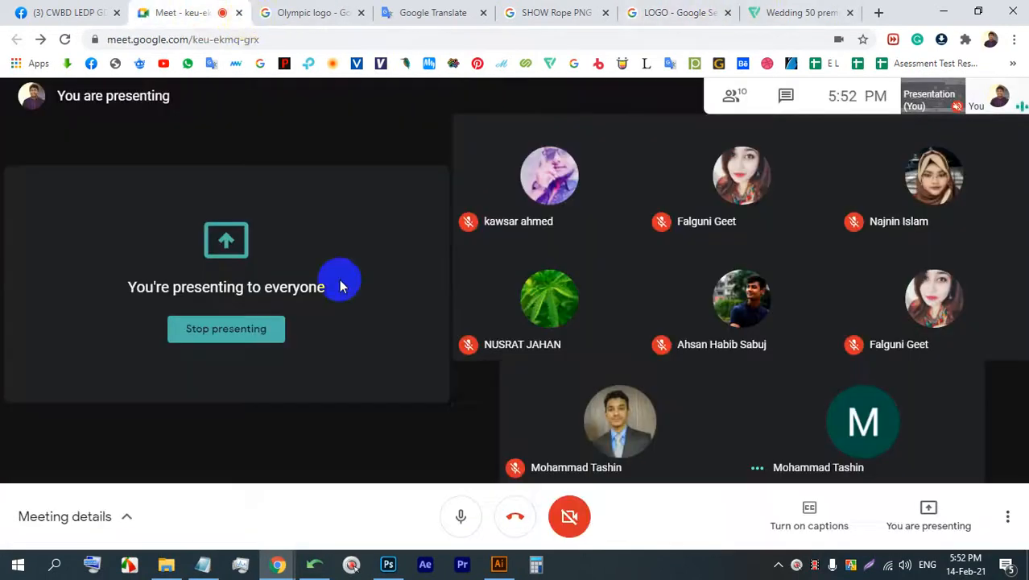
{"action": "left_click", "coordinate": [246, 326]}
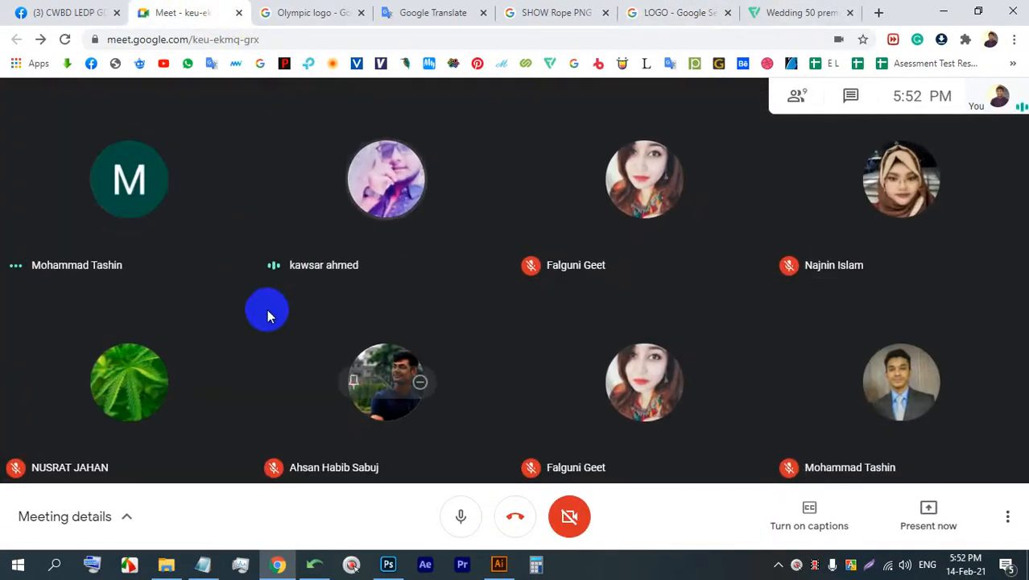